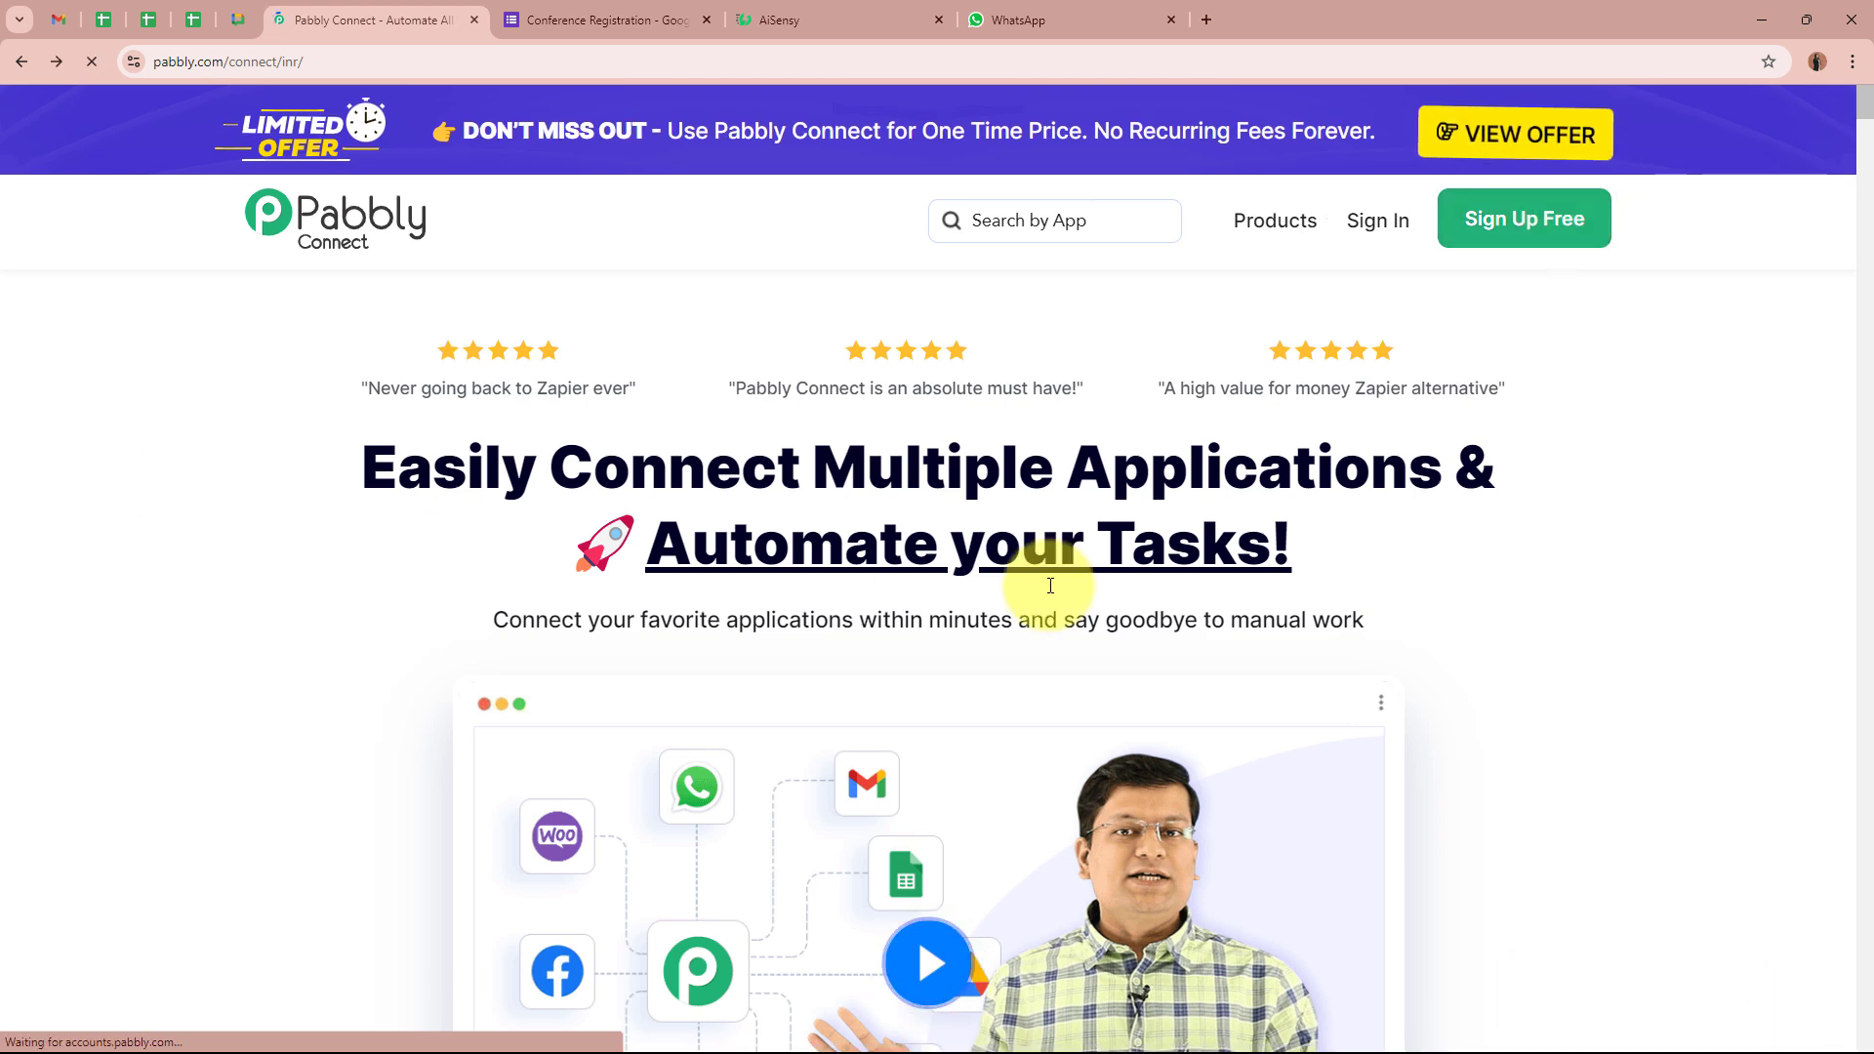
Sign in to Pabbly and launch Pabbly Connect from the All Pabbly Apps page
click(1400, 222)
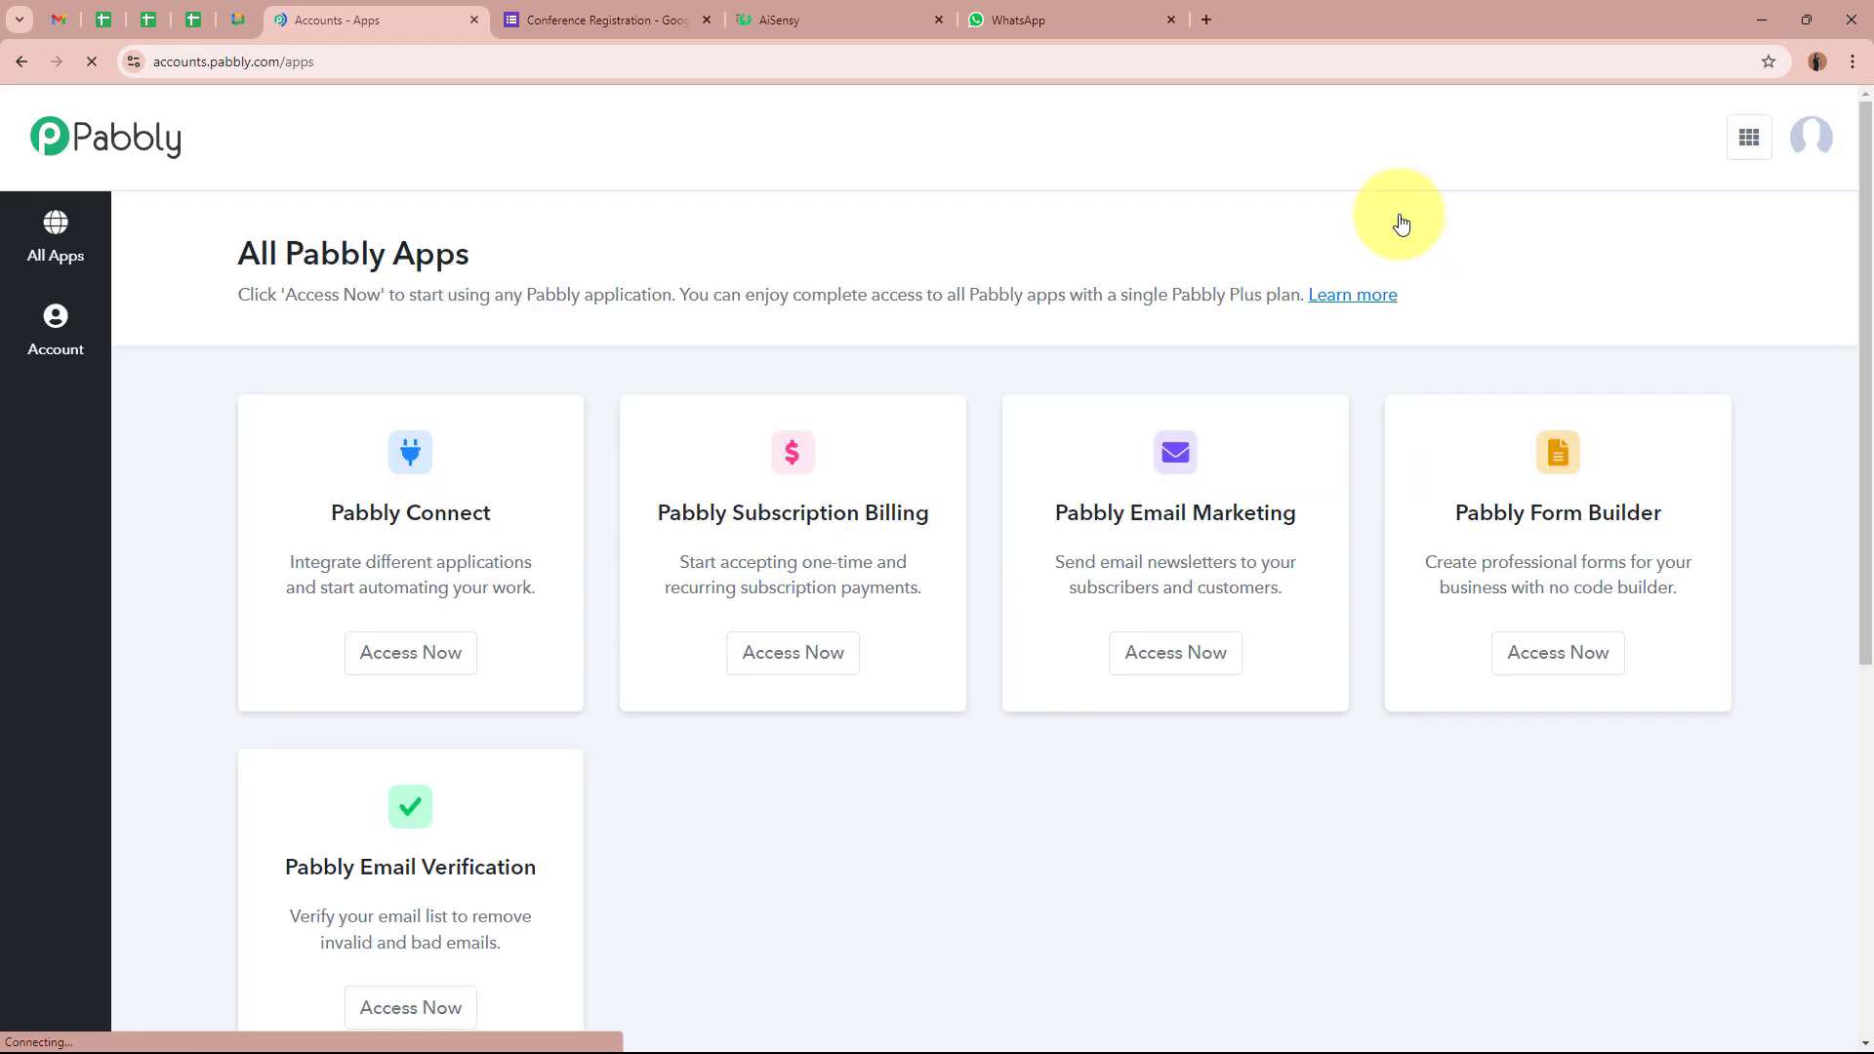
drag(238, 251, 564, 261)
click(562, 260)
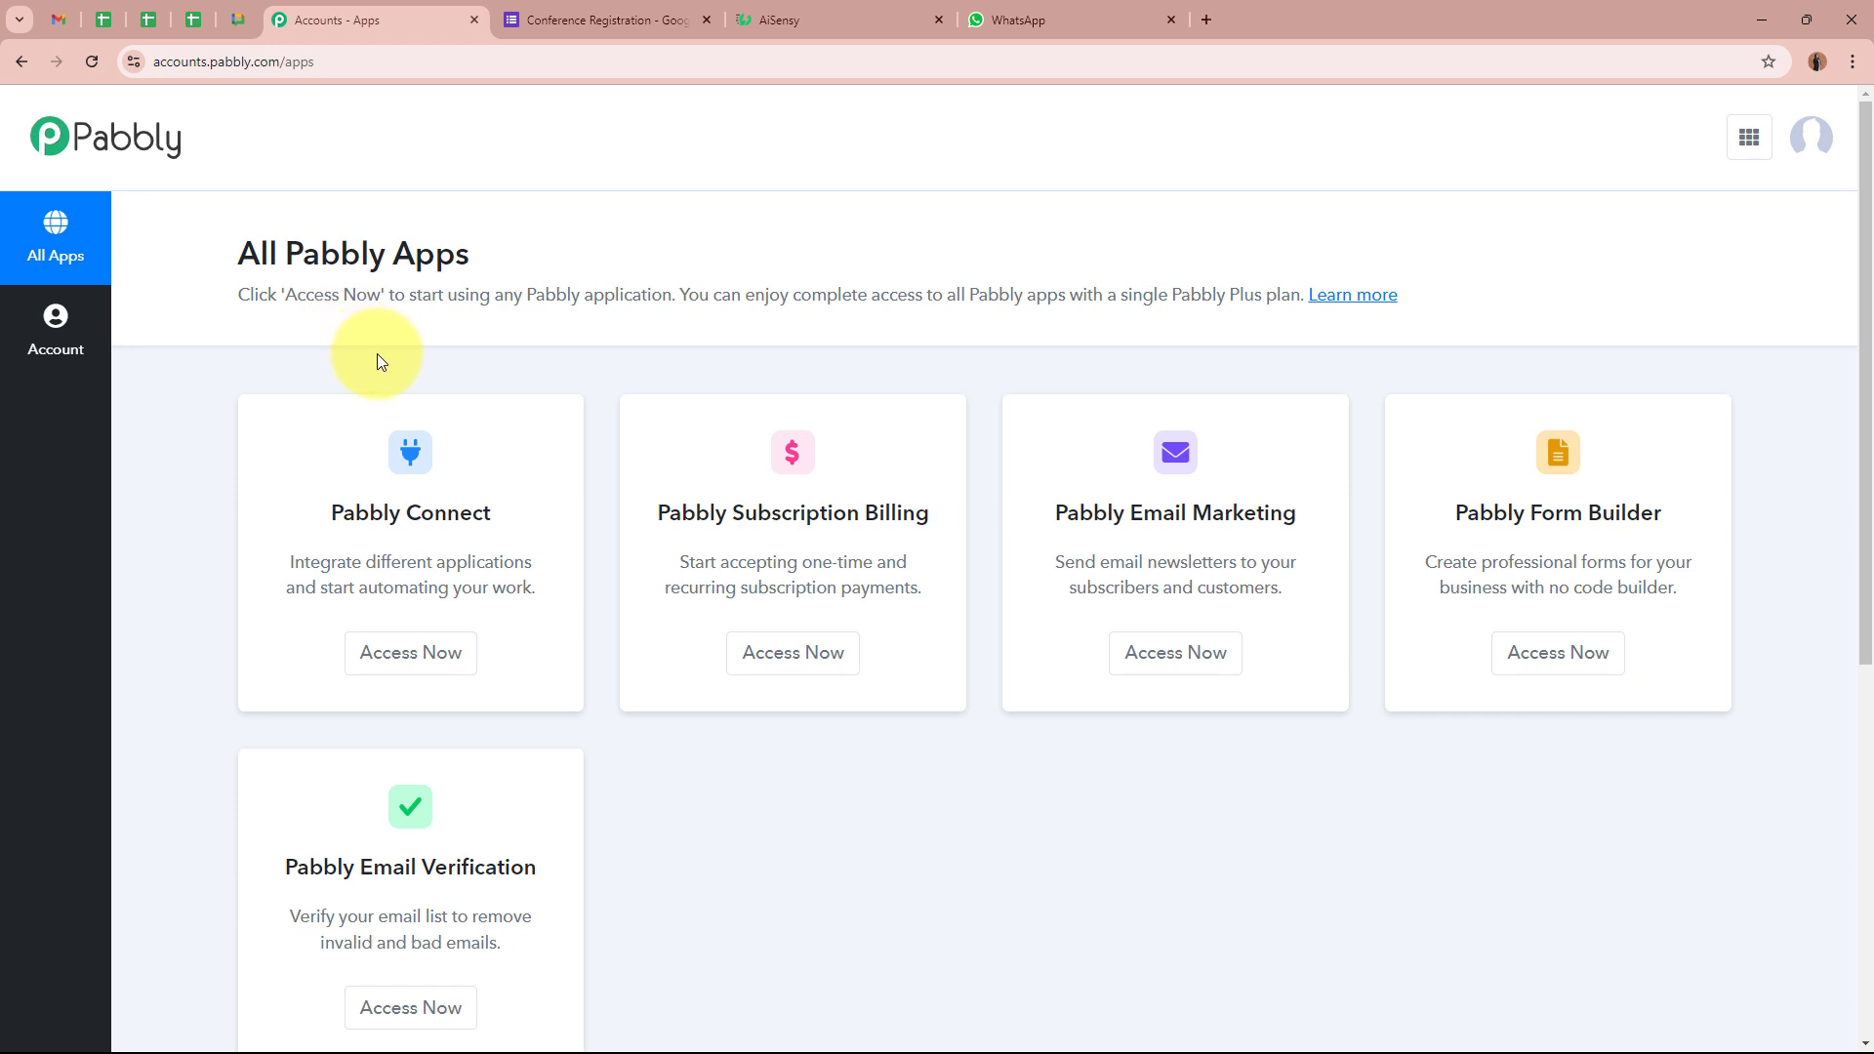
drag(317, 514, 552, 507)
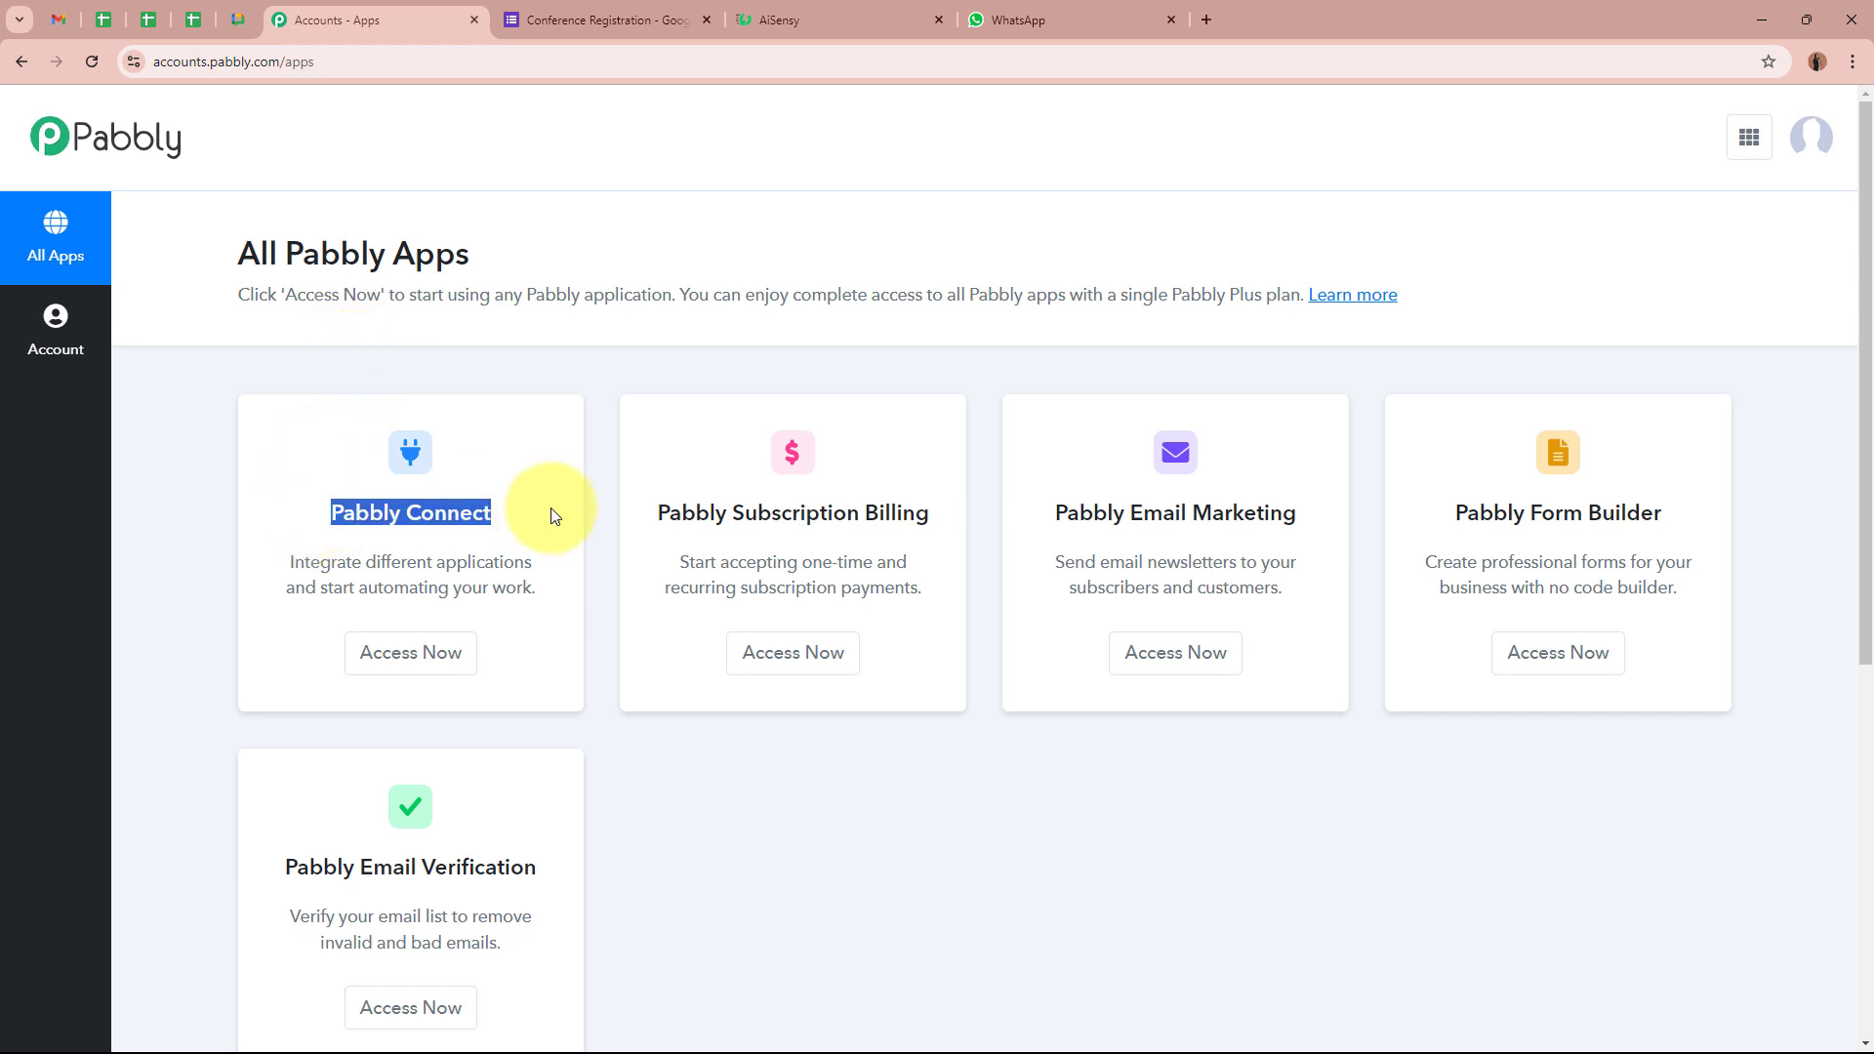
click(550, 508)
click(422, 651)
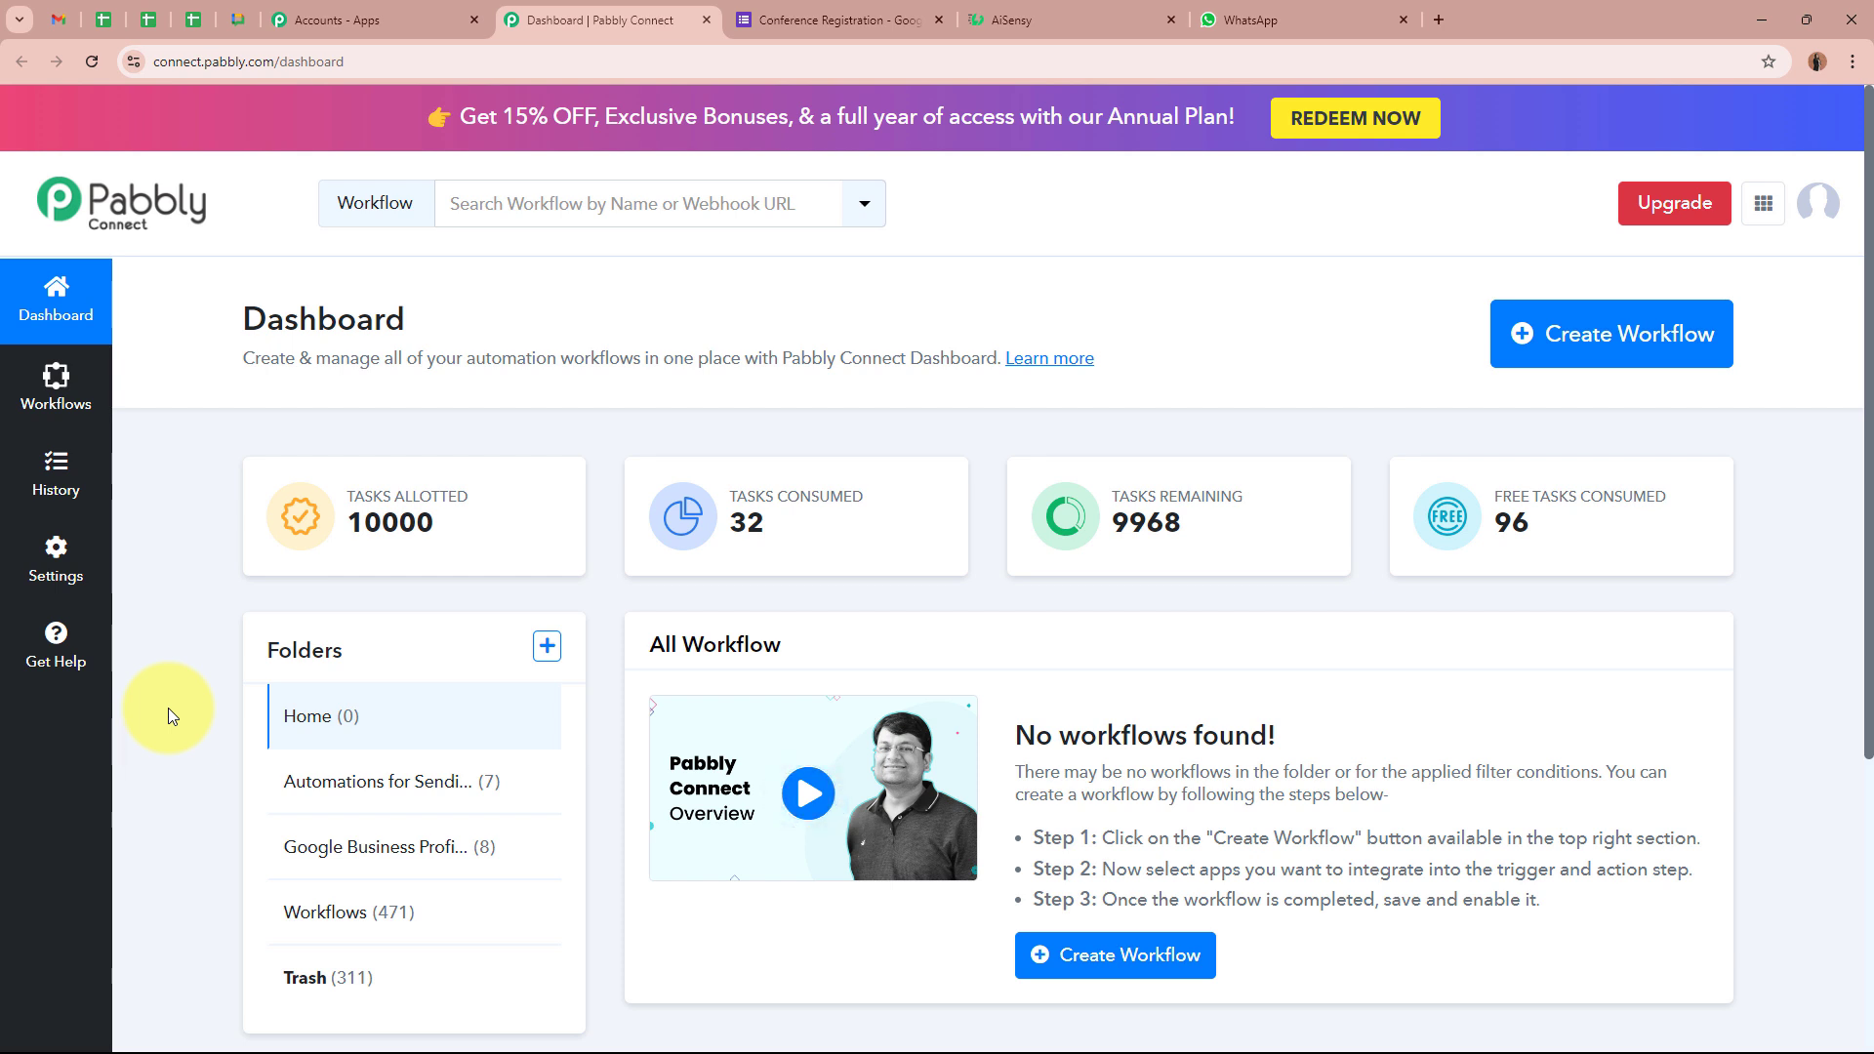
Start a new workflow named 'Send Conference Reminder via WhatsApp Automatically'
click(1626, 312)
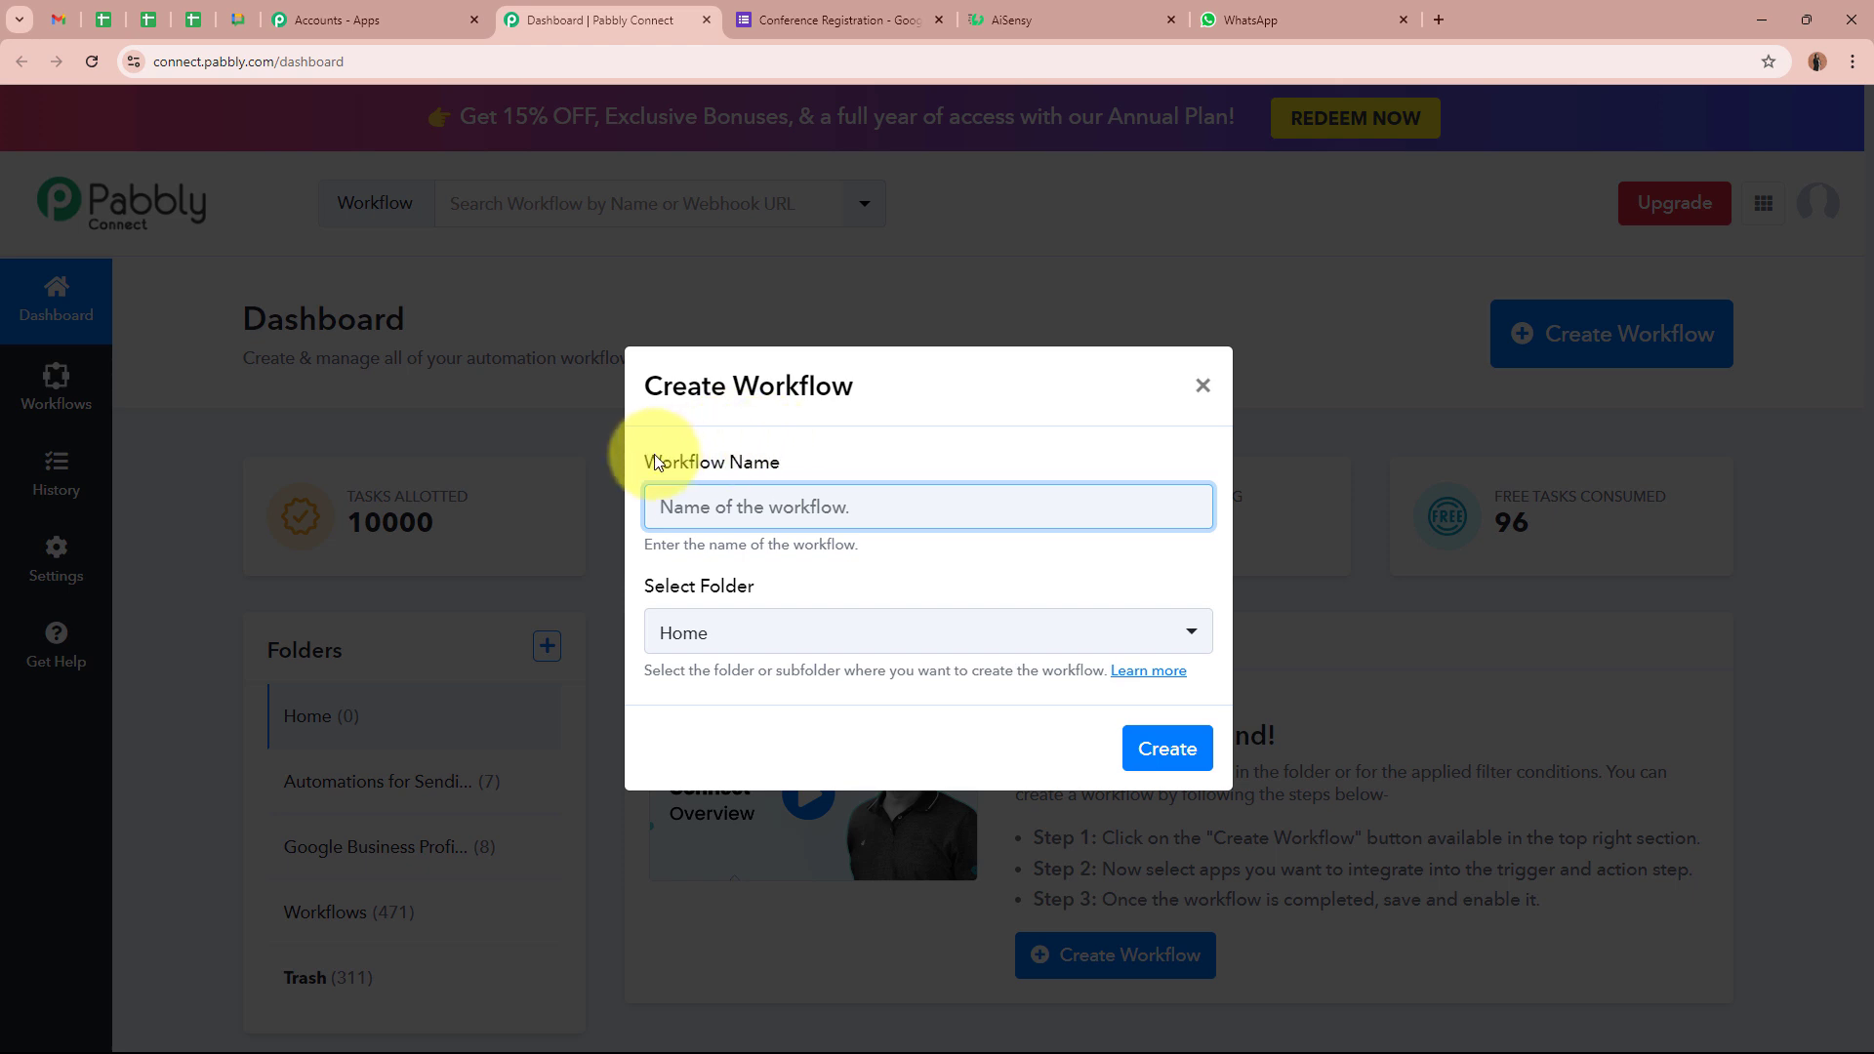
drag(654, 459, 829, 468)
click(781, 466)
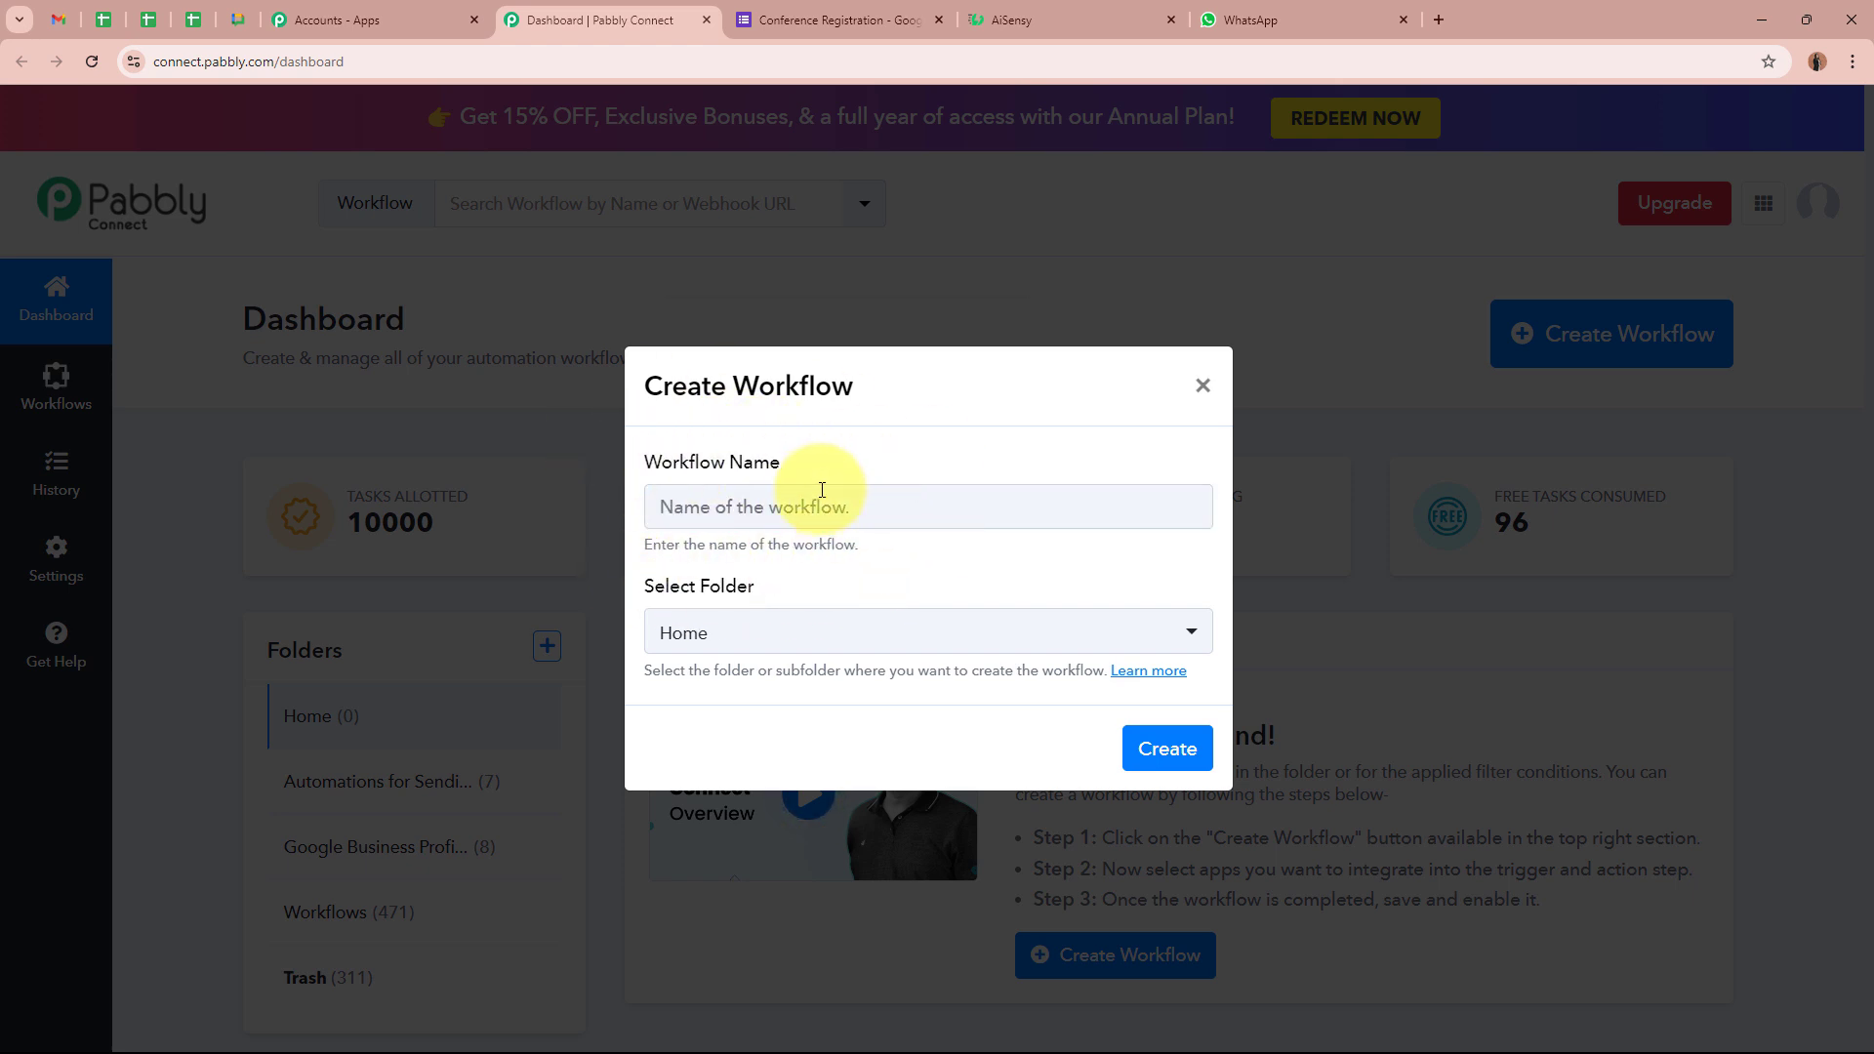
click(776, 504)
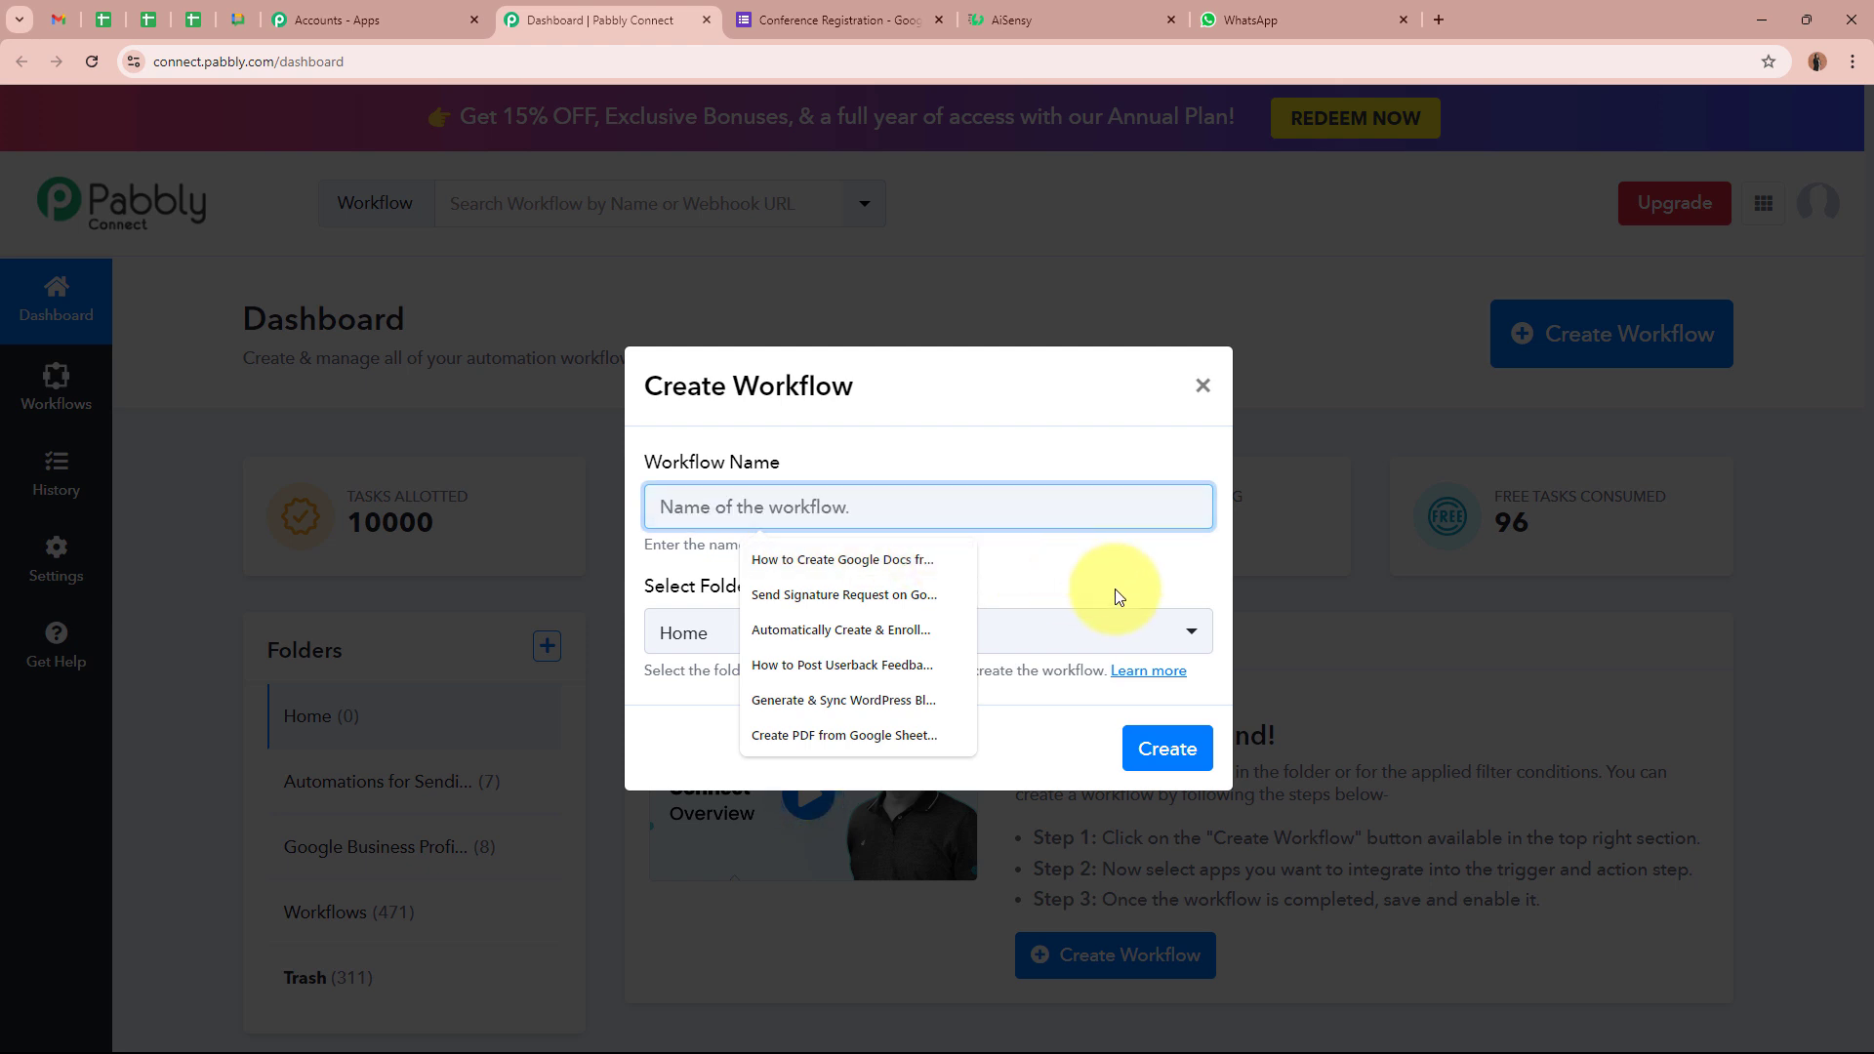
text(Send Conference Reminder via WhatsApp Automatically)
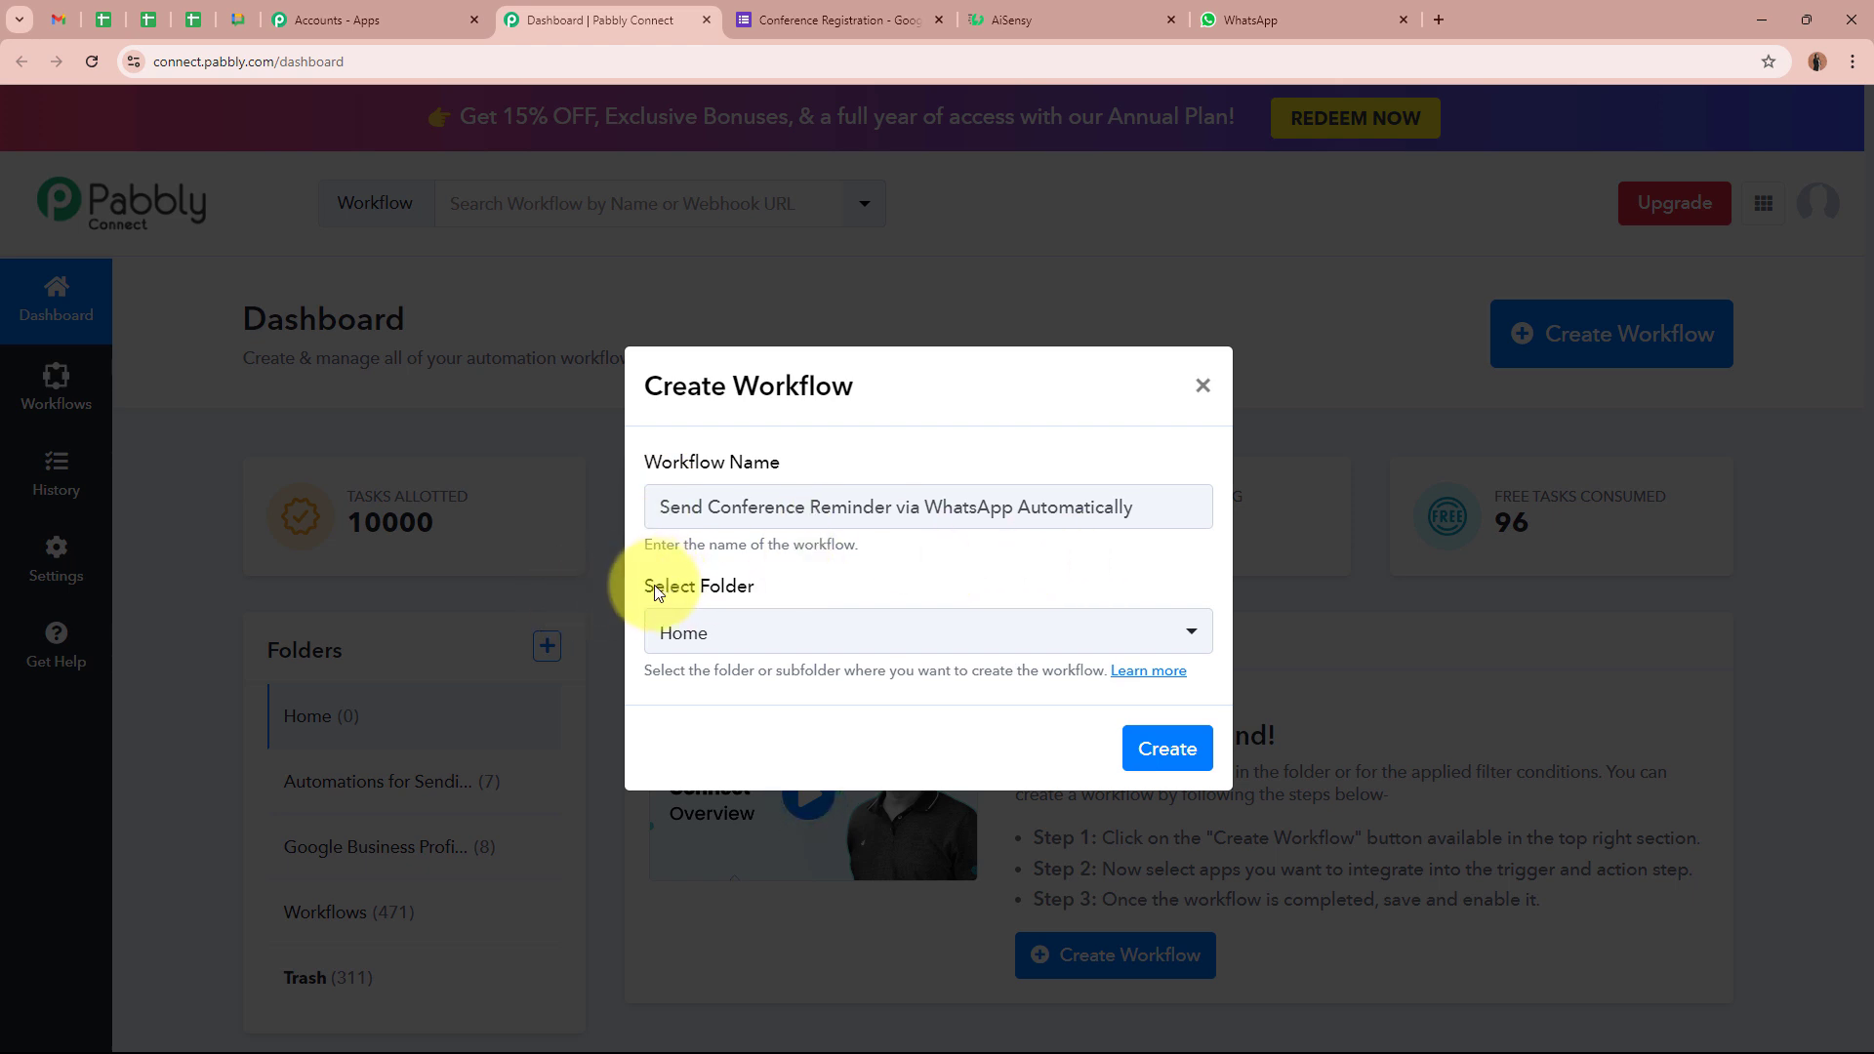
File the workflow in the Automations for Sending Reminders folder
drag(609, 587, 842, 593)
click(838, 586)
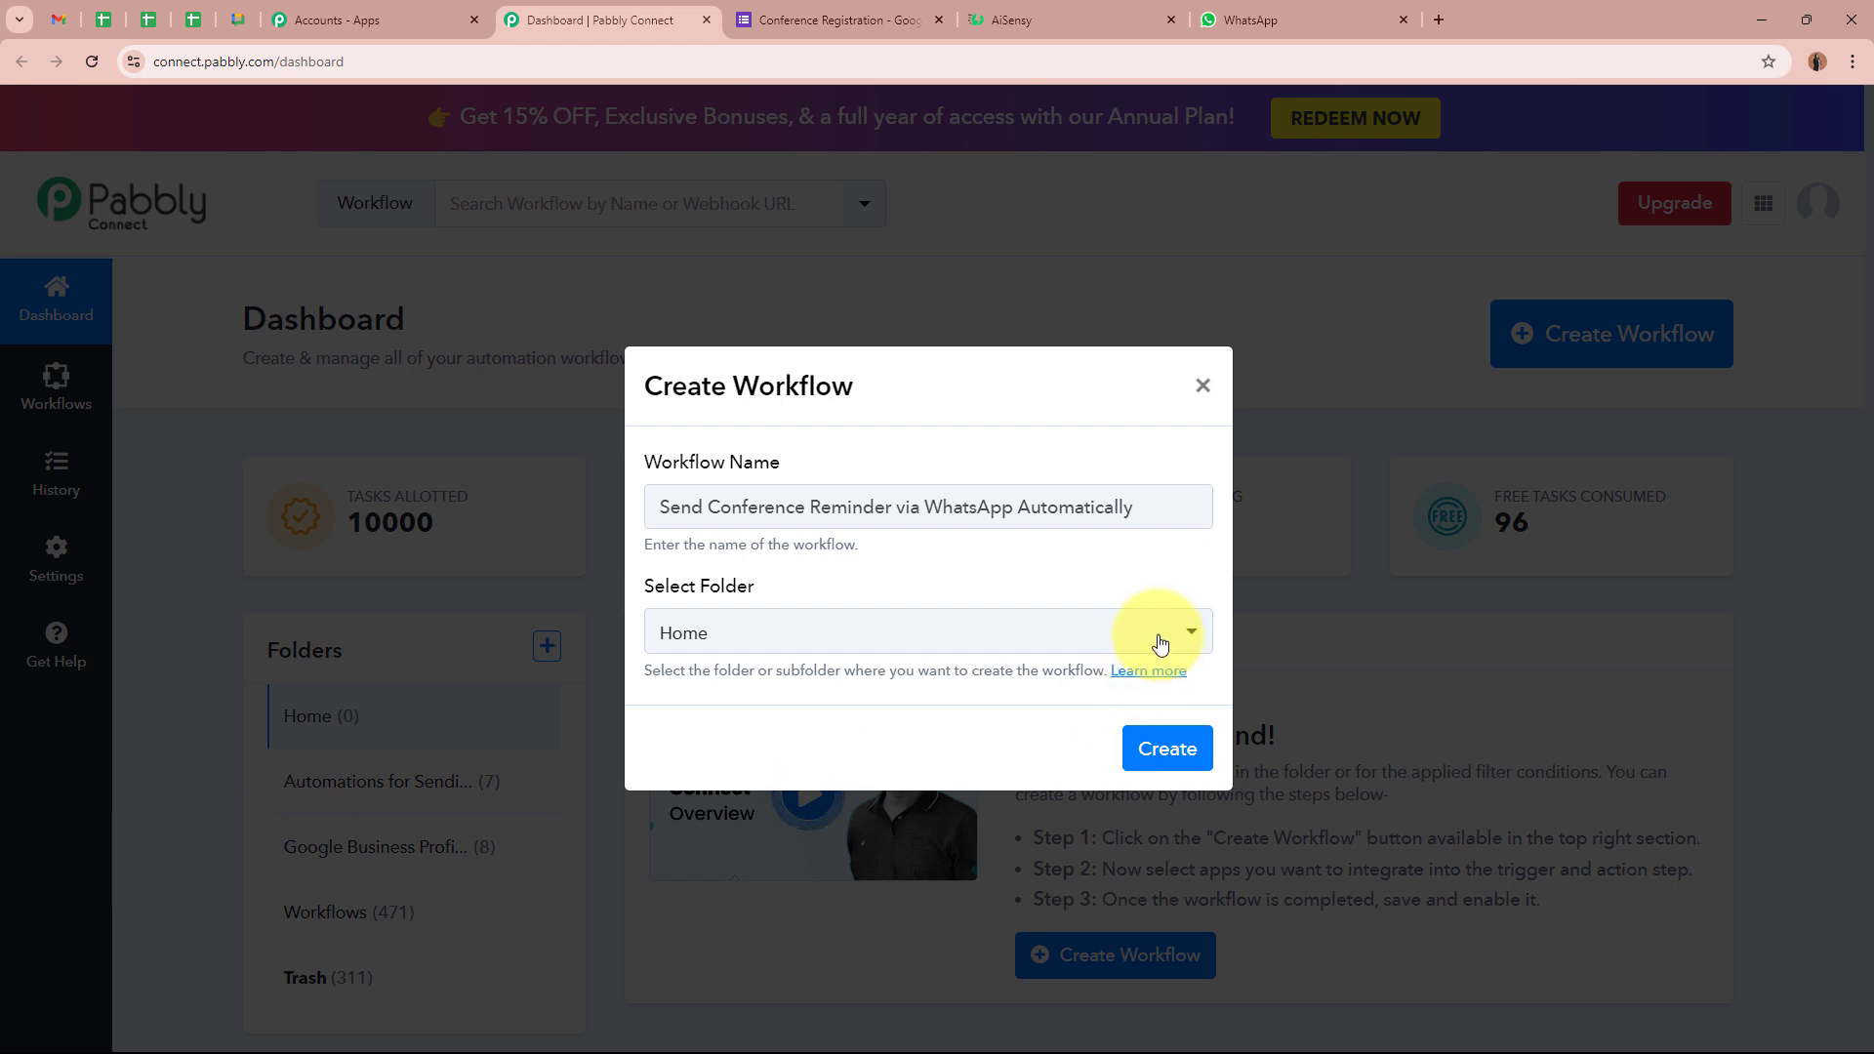
click(915, 641)
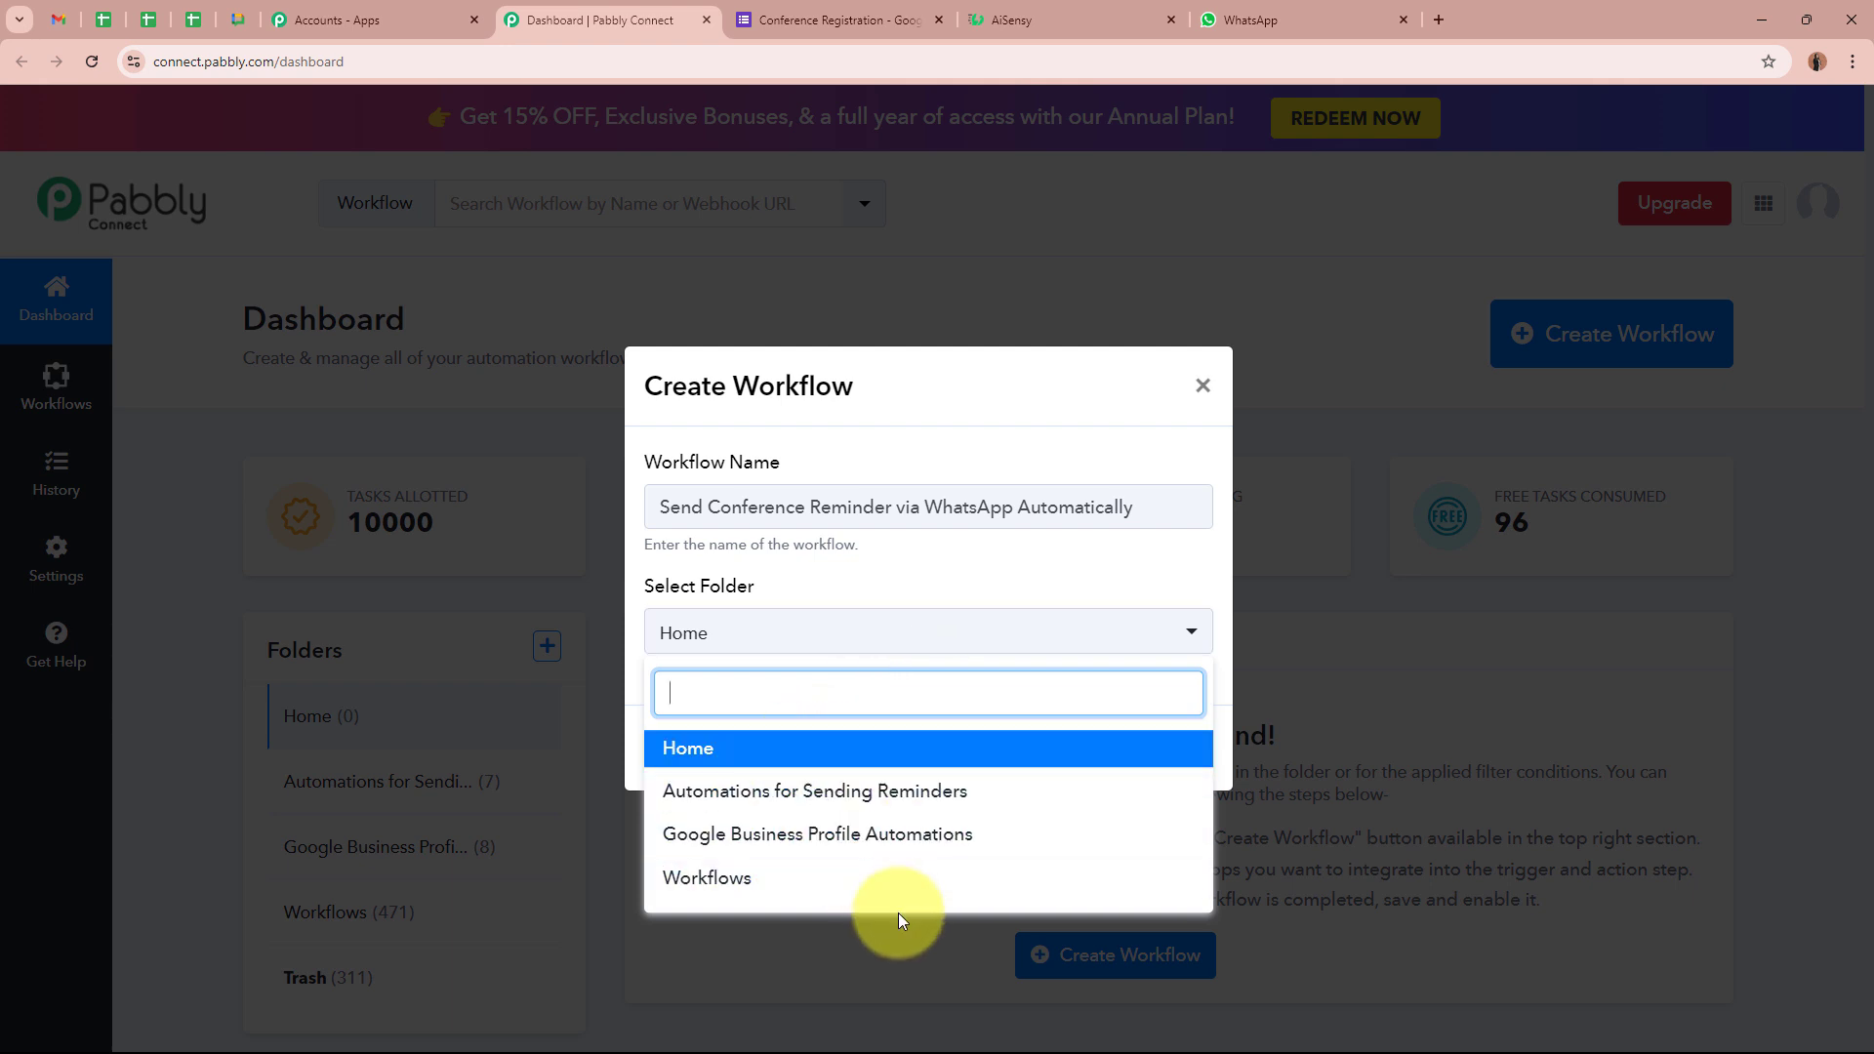
click(864, 792)
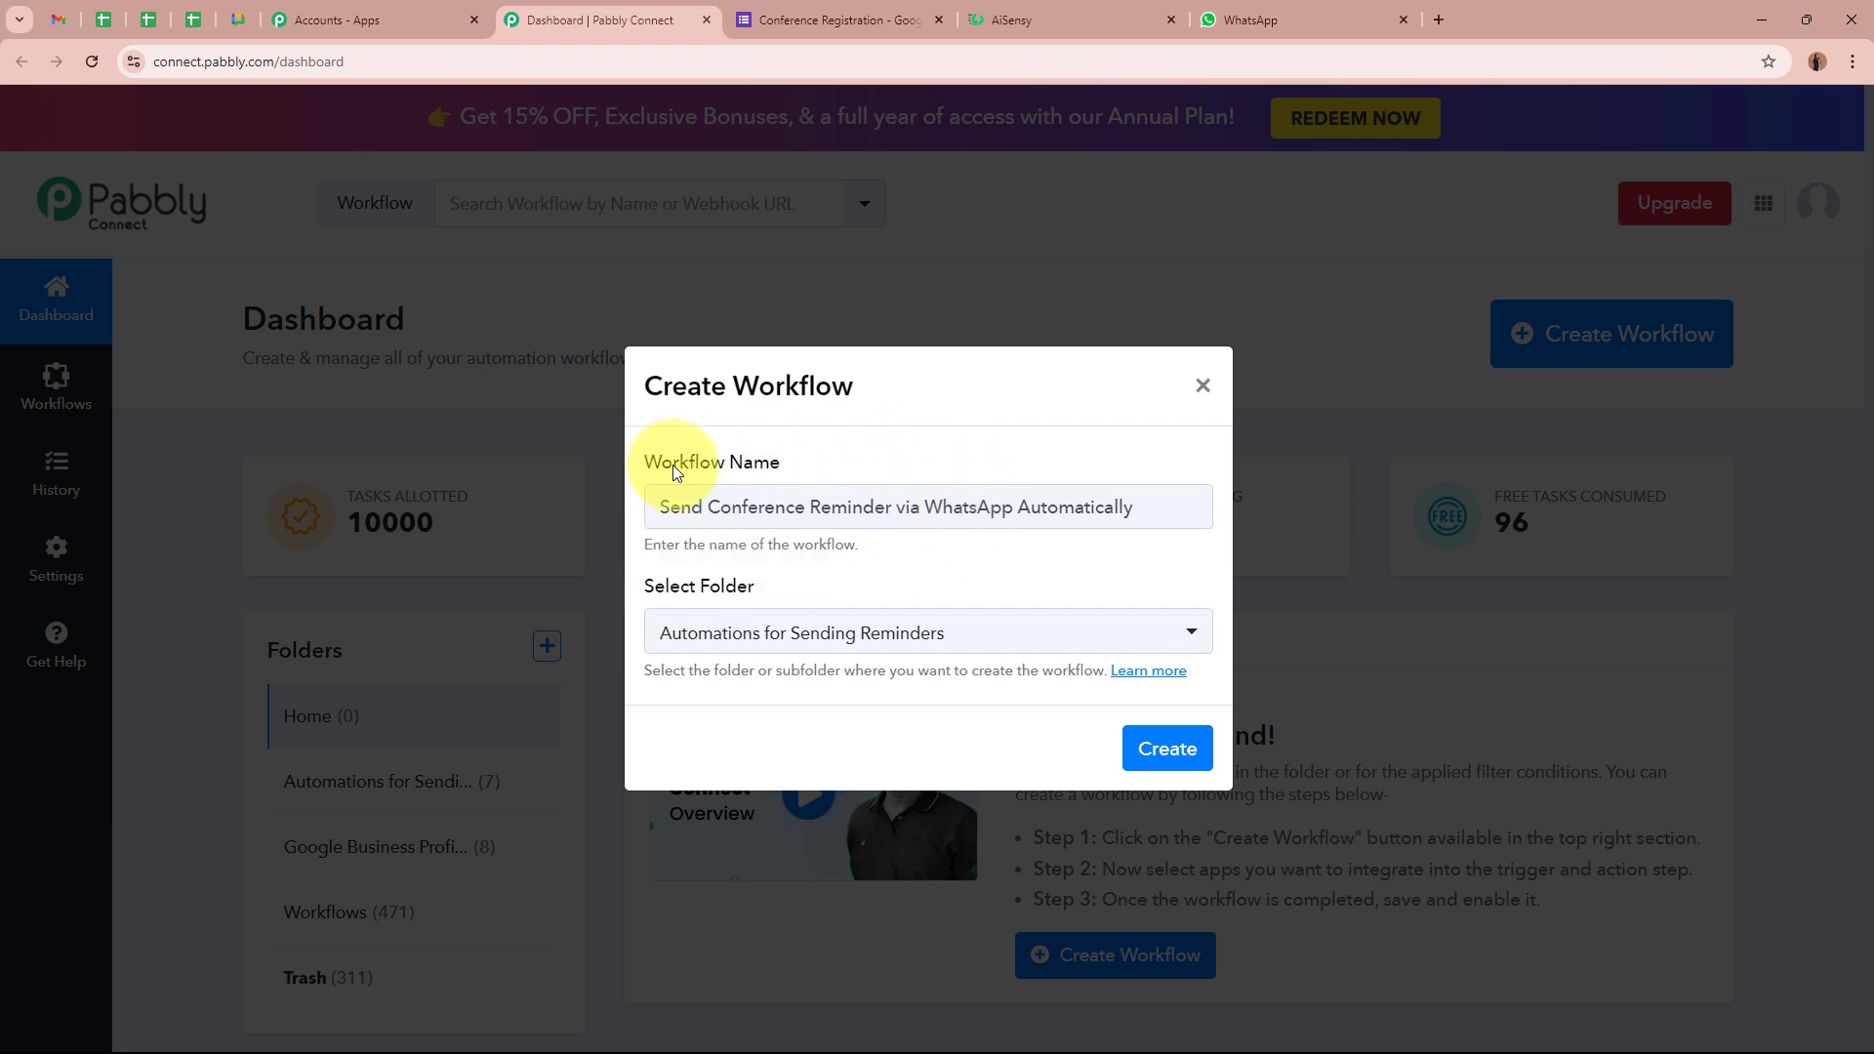
drag(645, 585, 823, 586)
click(823, 586)
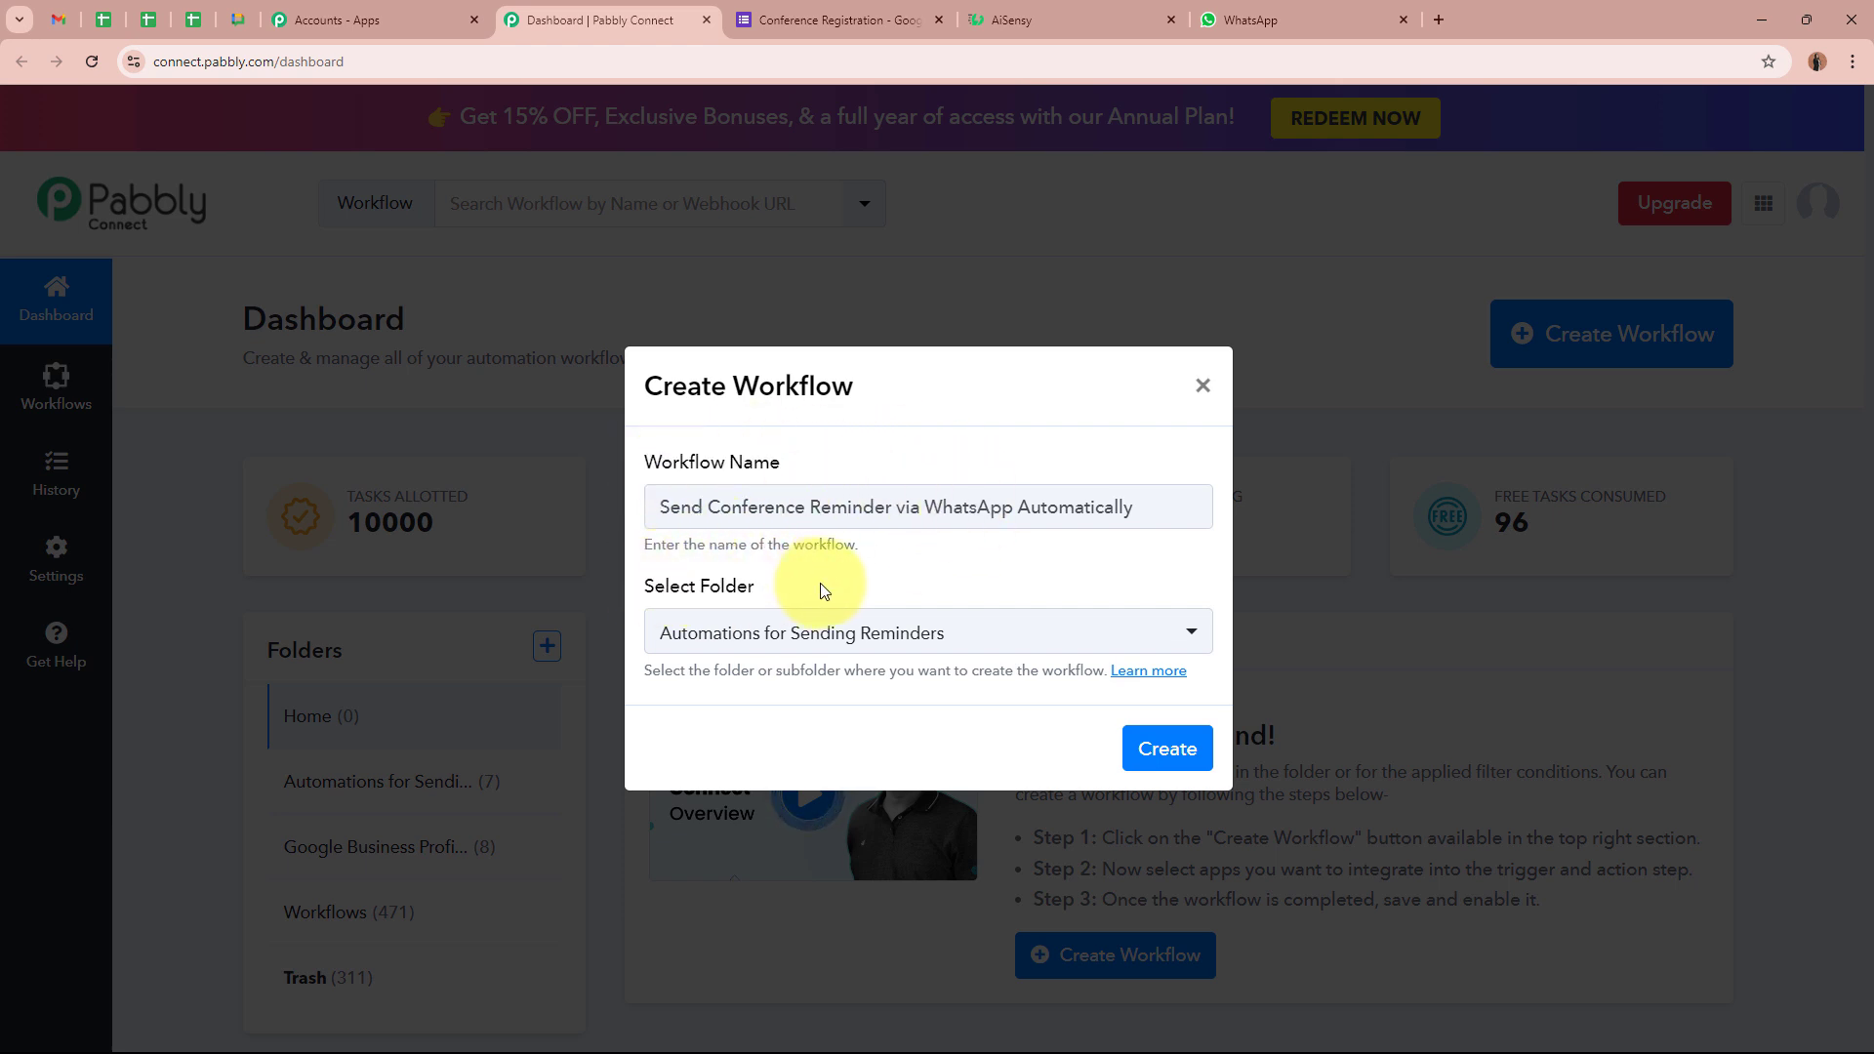
Create the workflow, search 'Google' in the trigger's Choose App, and pick Google Forms
click(1167, 748)
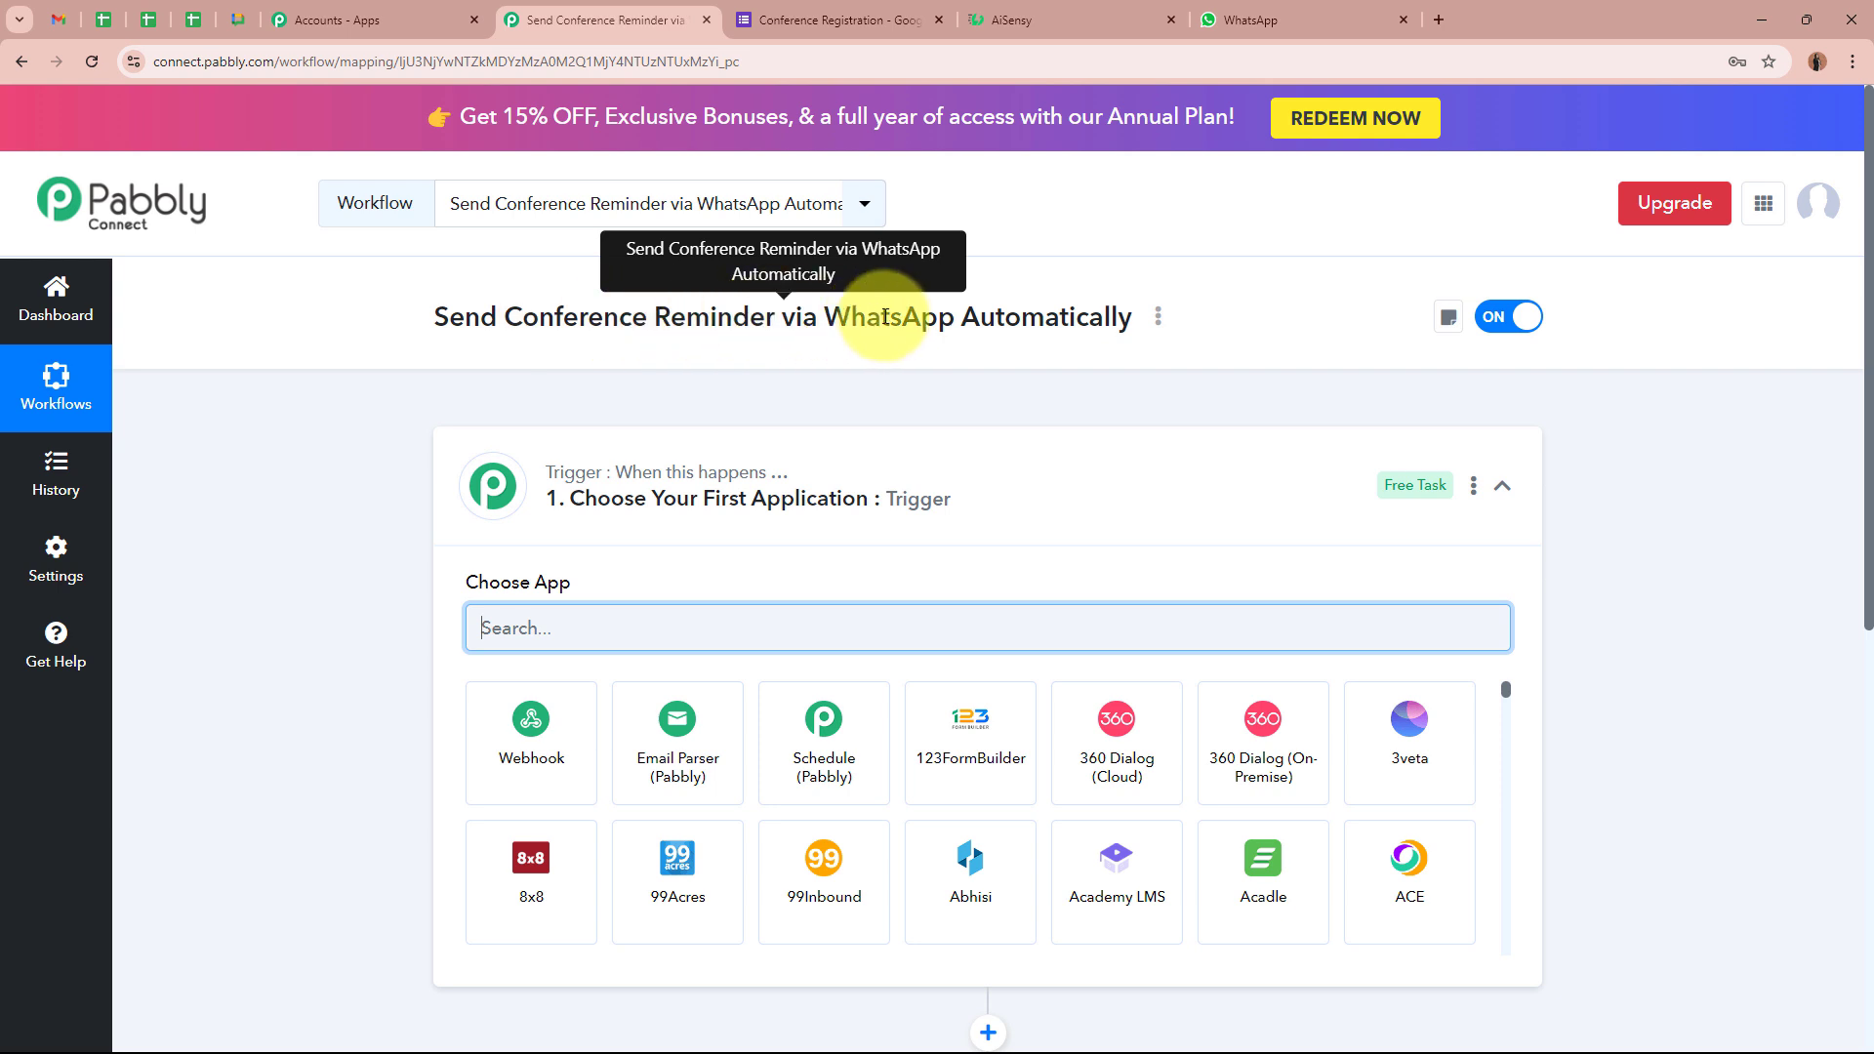
click(1269, 490)
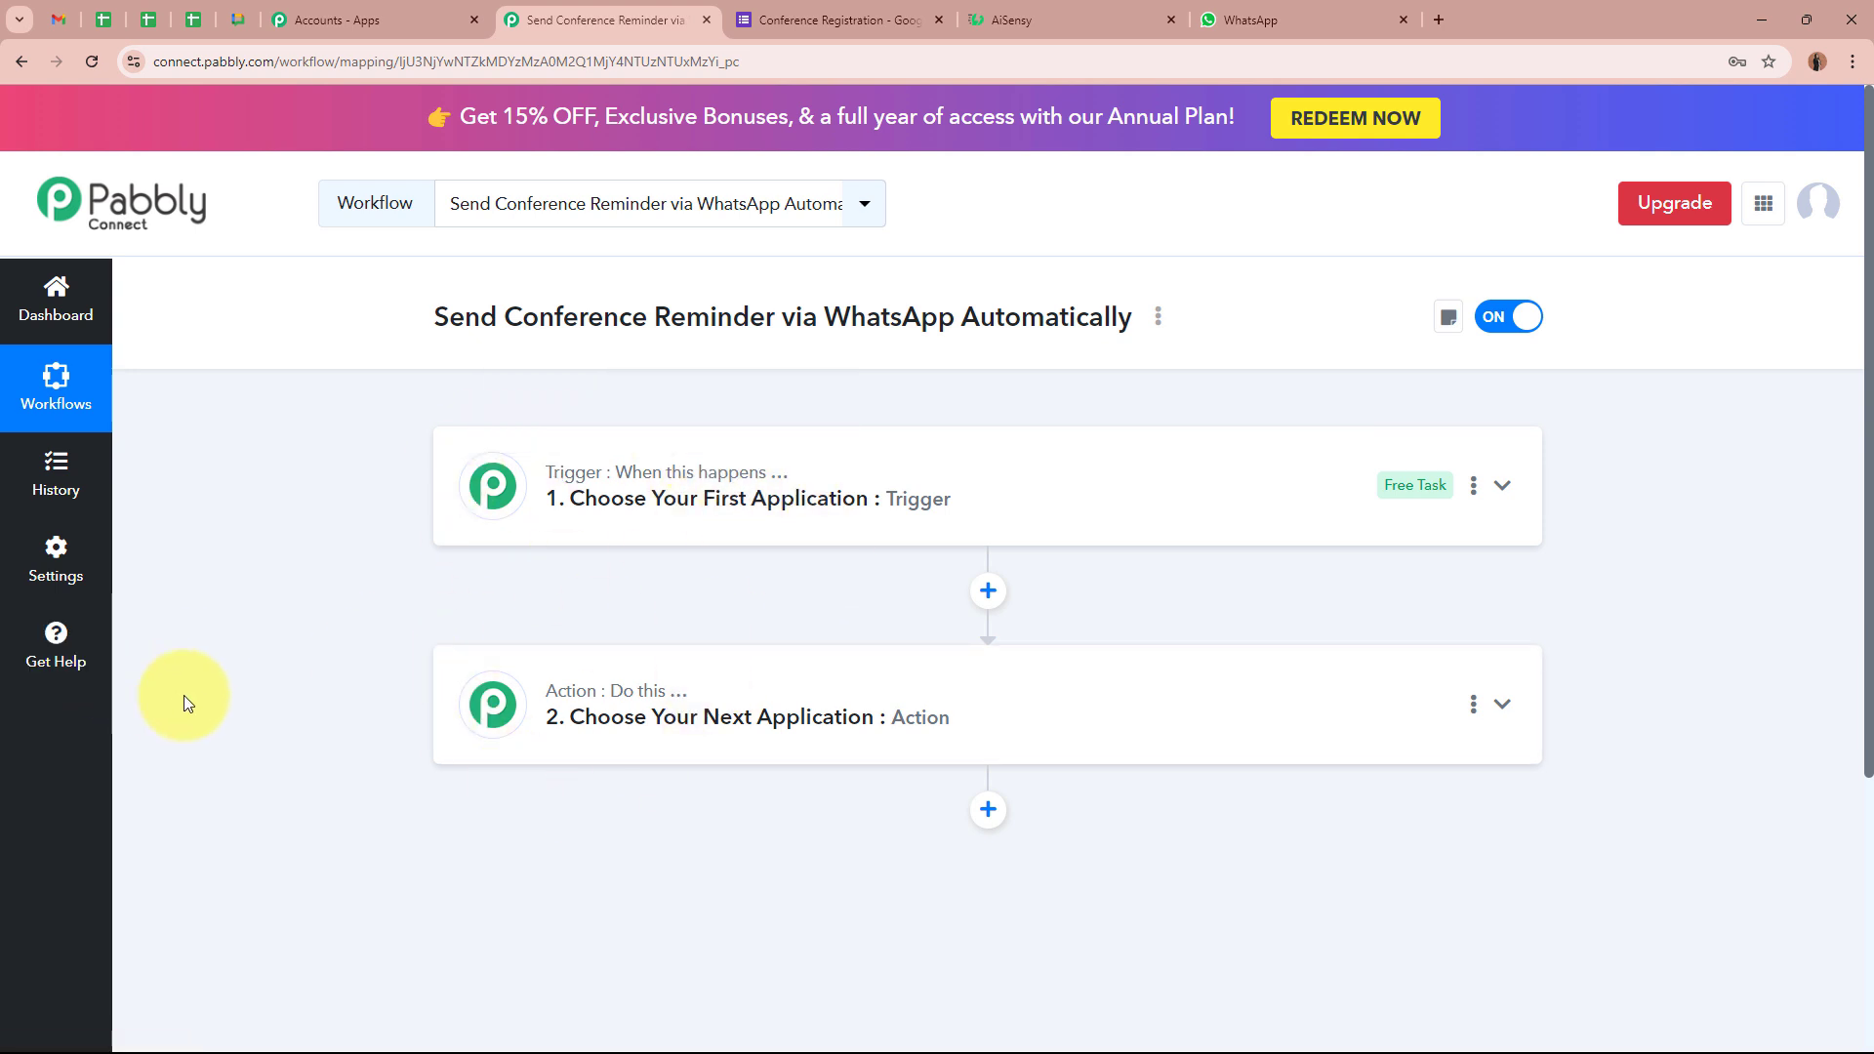
click(1178, 540)
click(1085, 625)
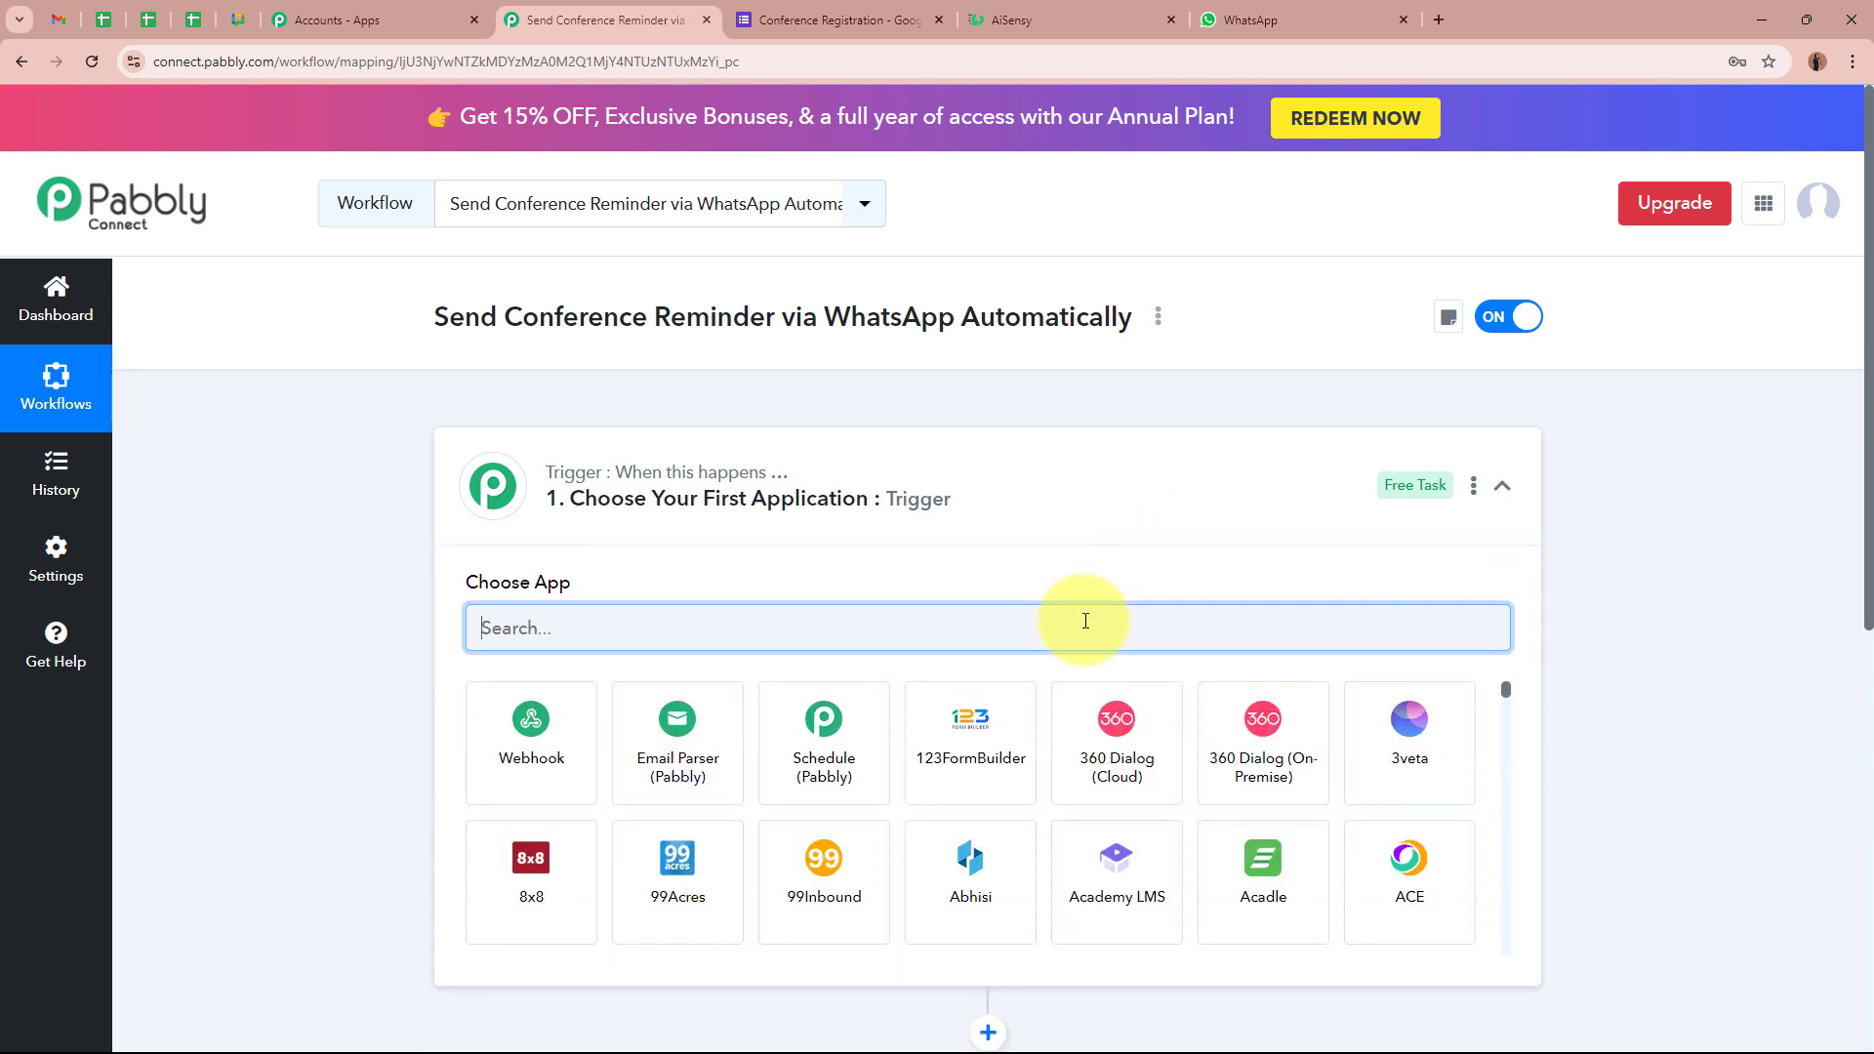
text(Google)
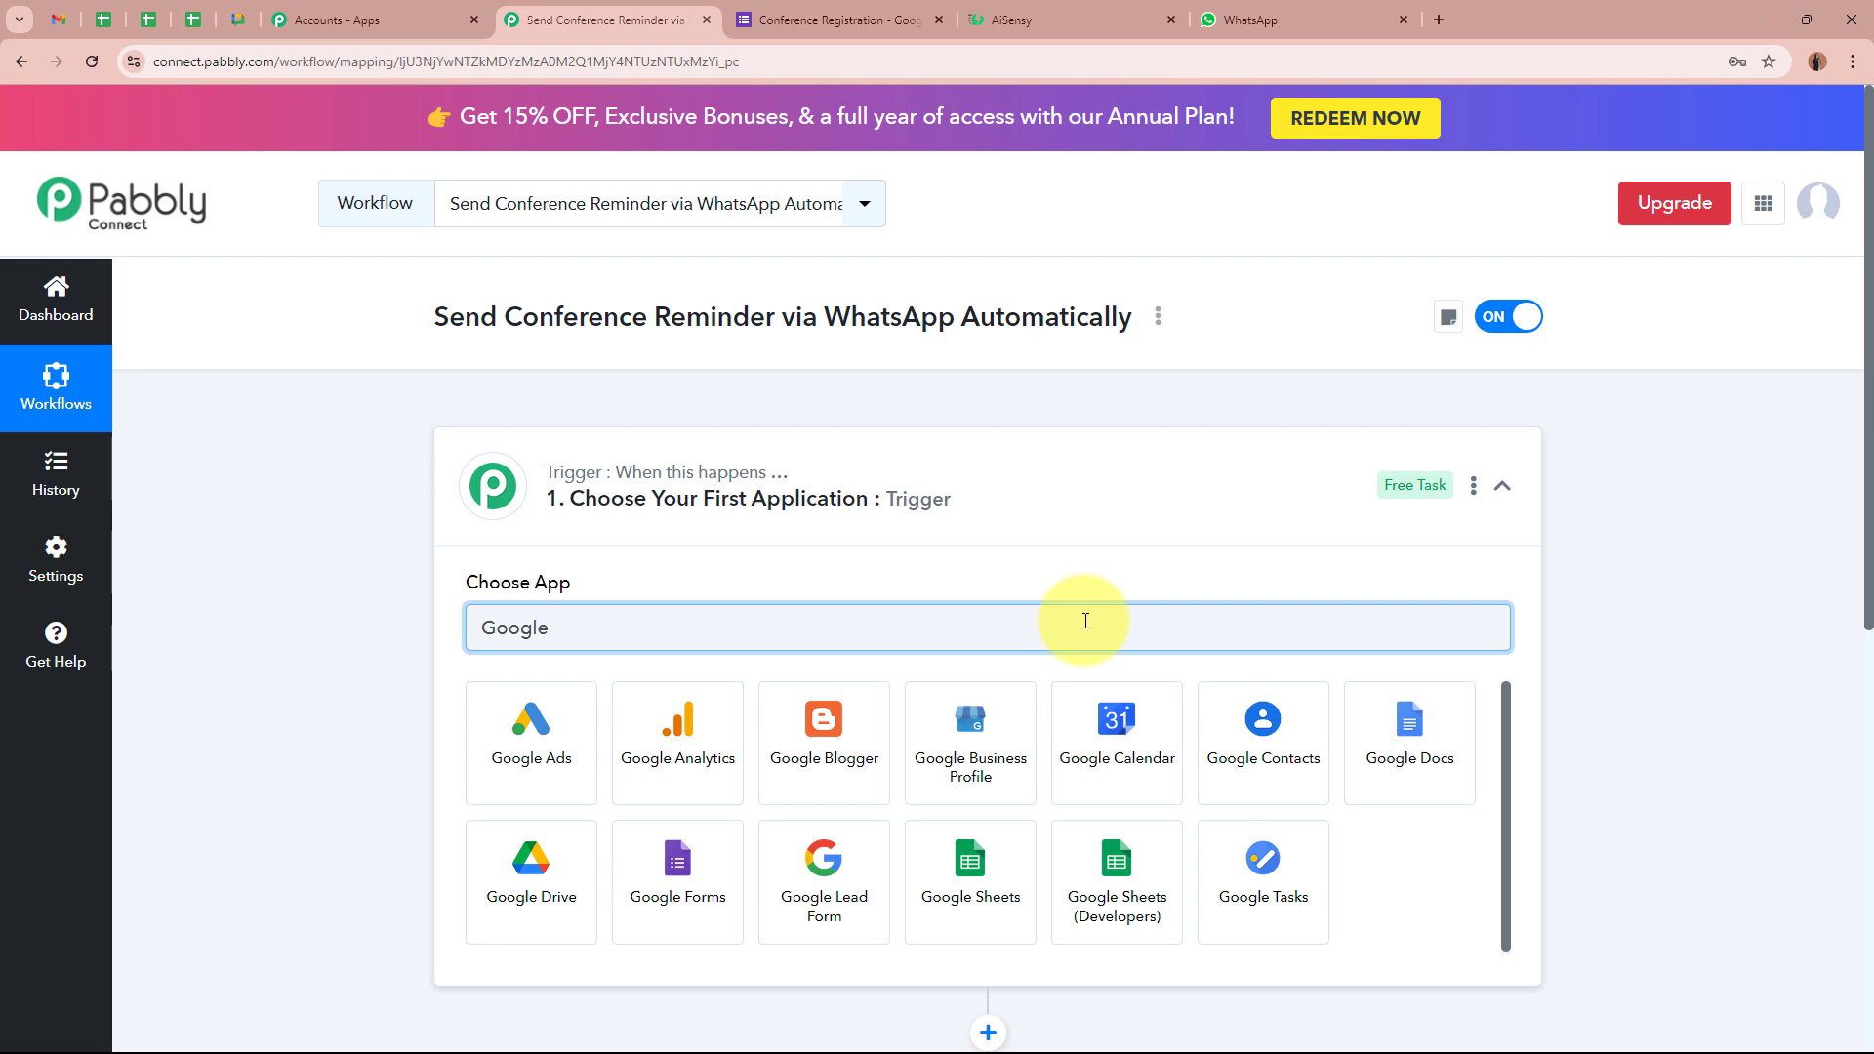
click(670, 879)
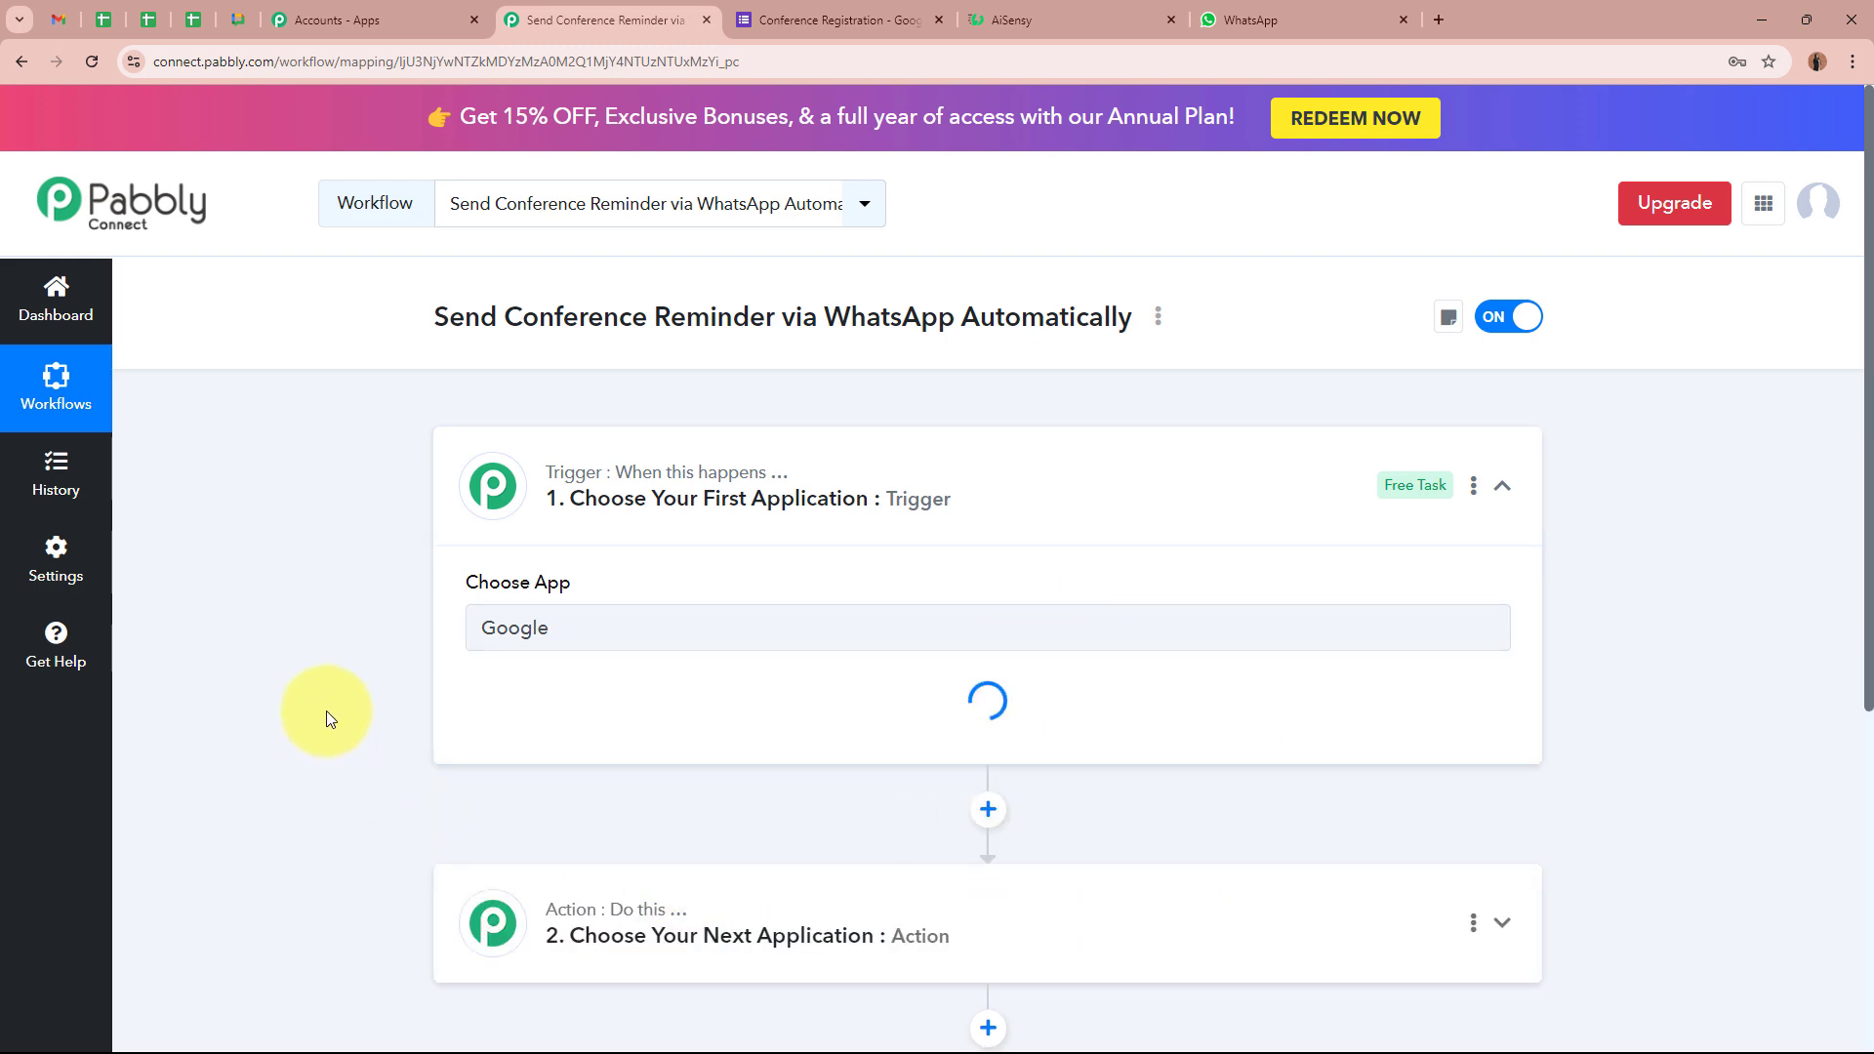
click(874, 12)
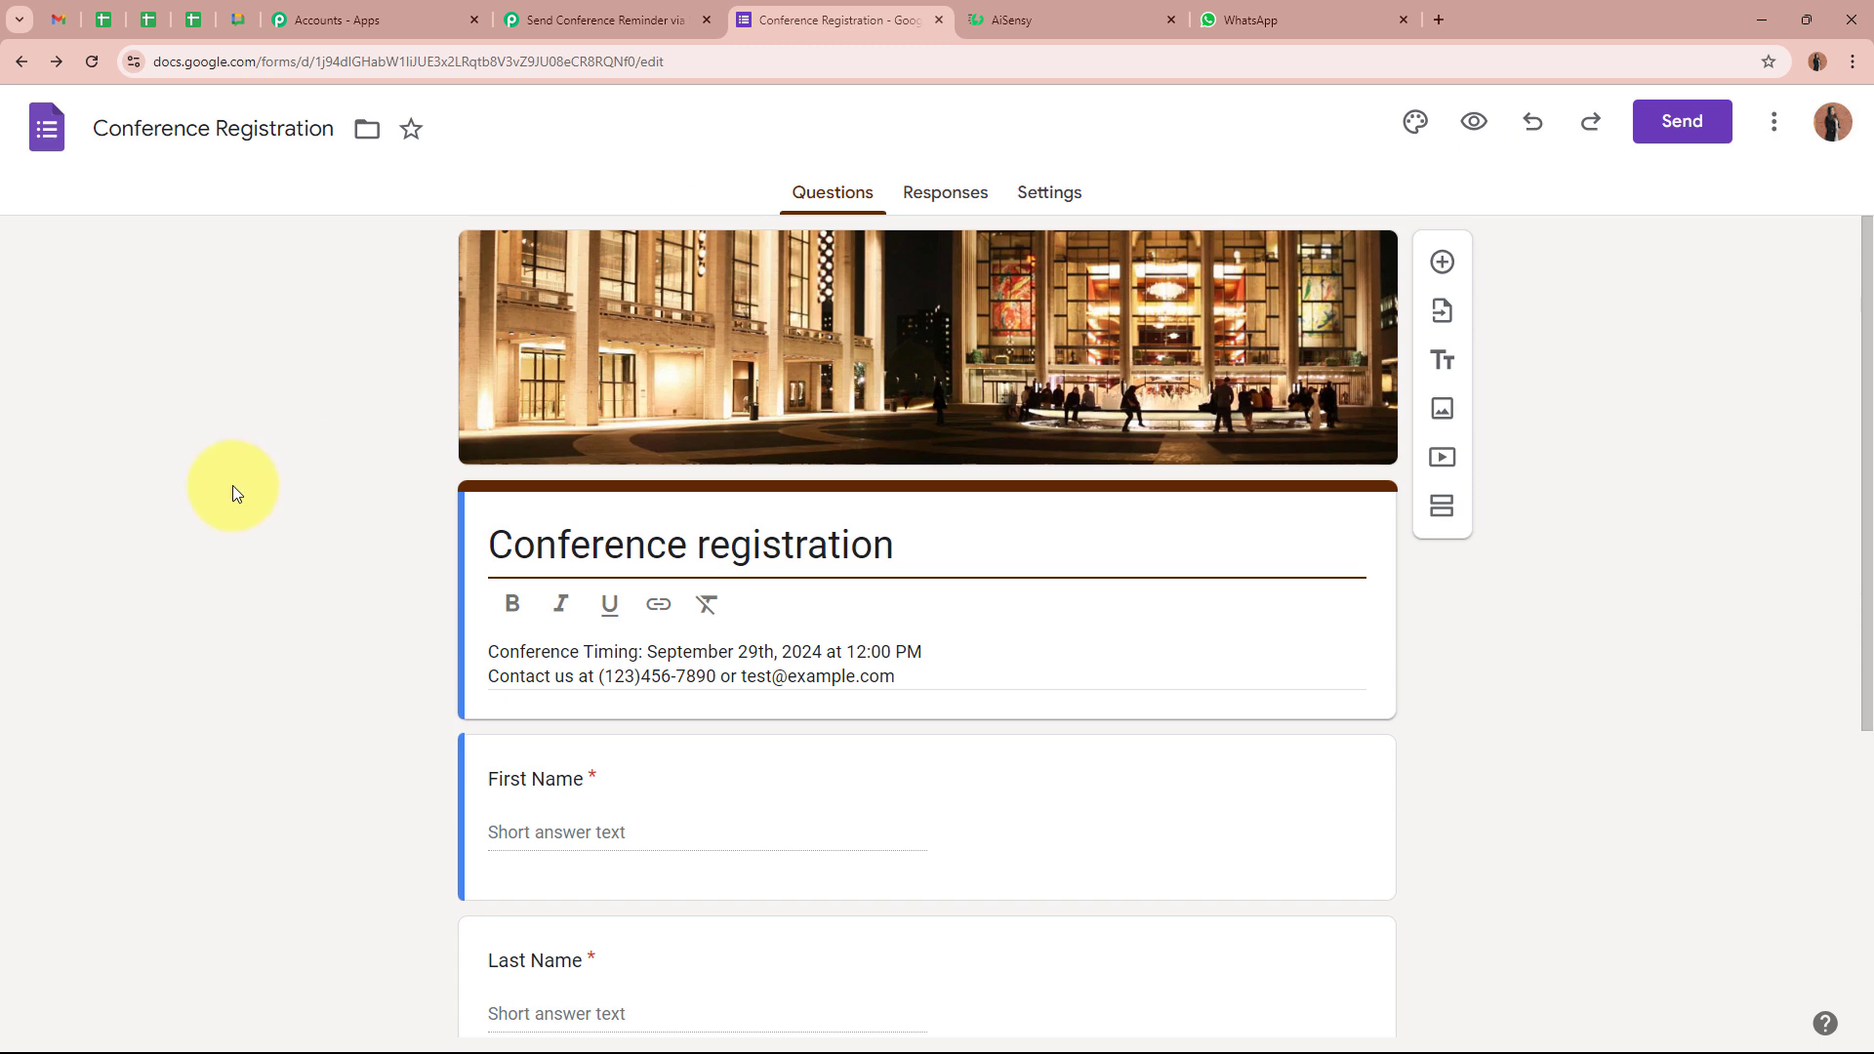
scroll(250, 535, down, 5)
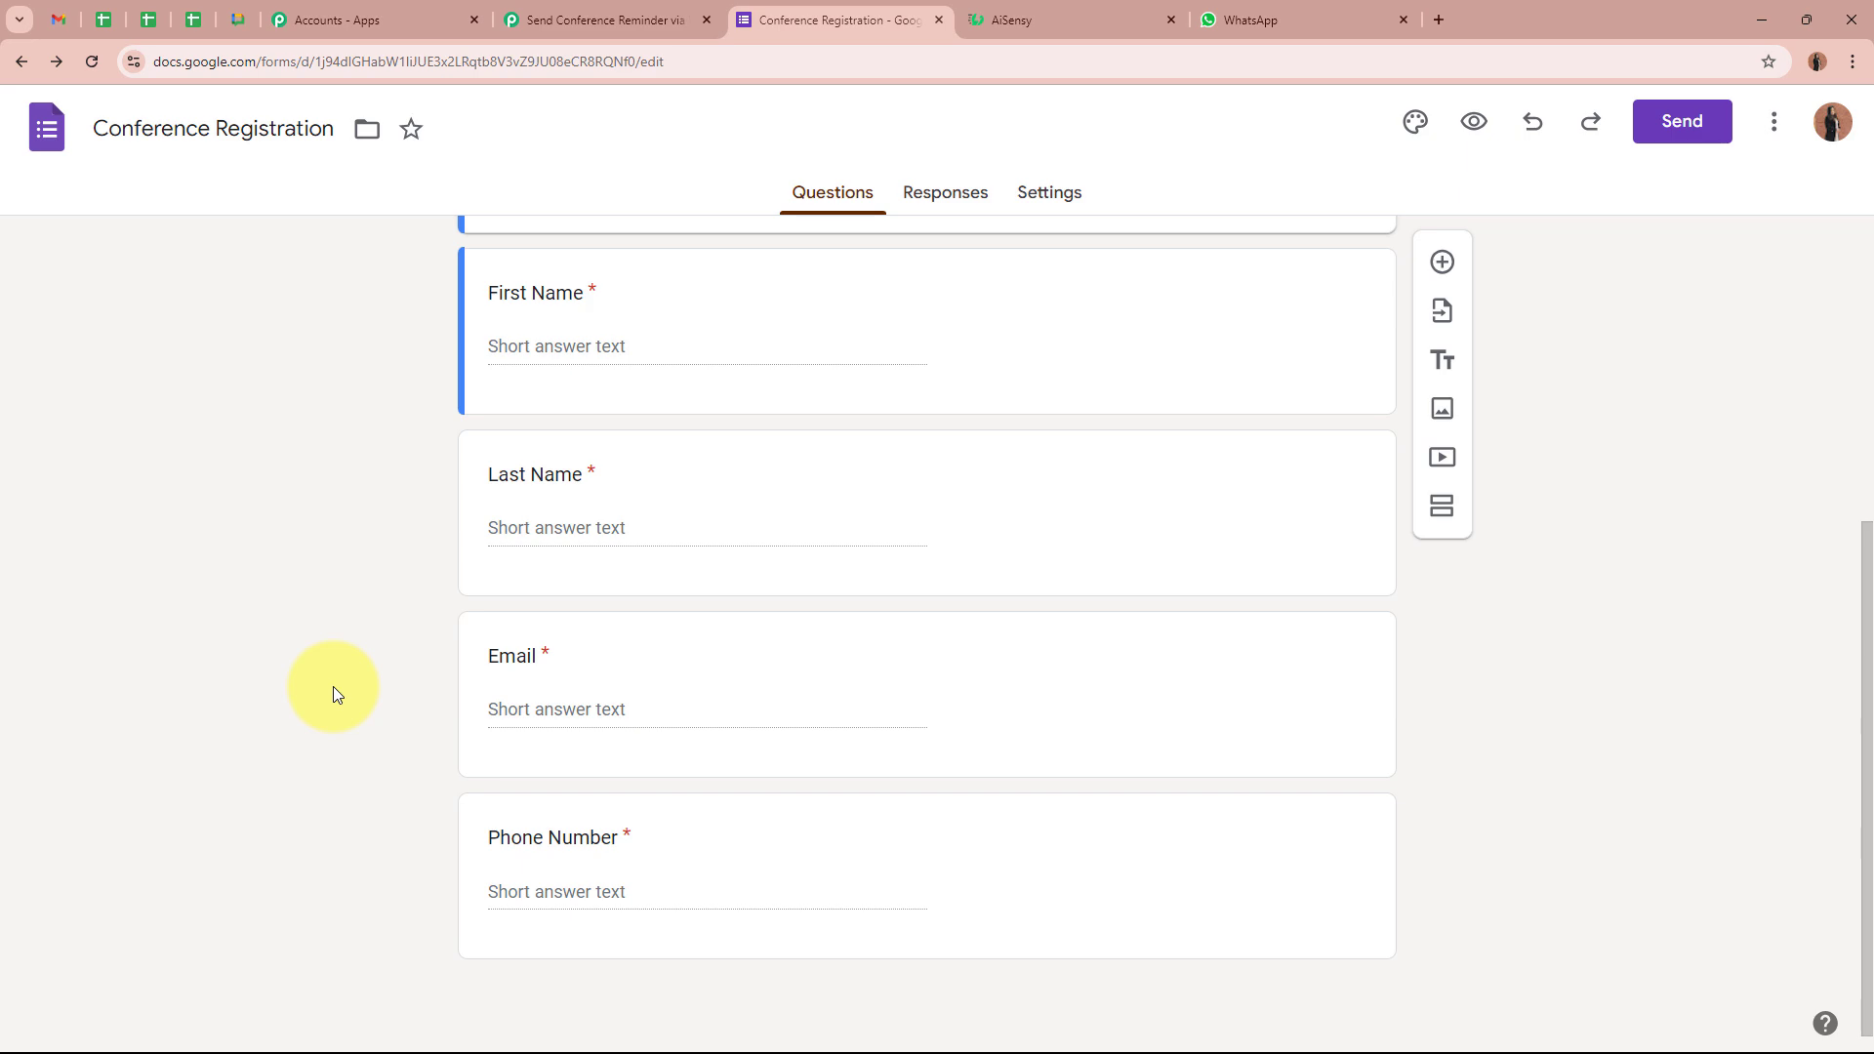
scroll(332, 687, up, 5)
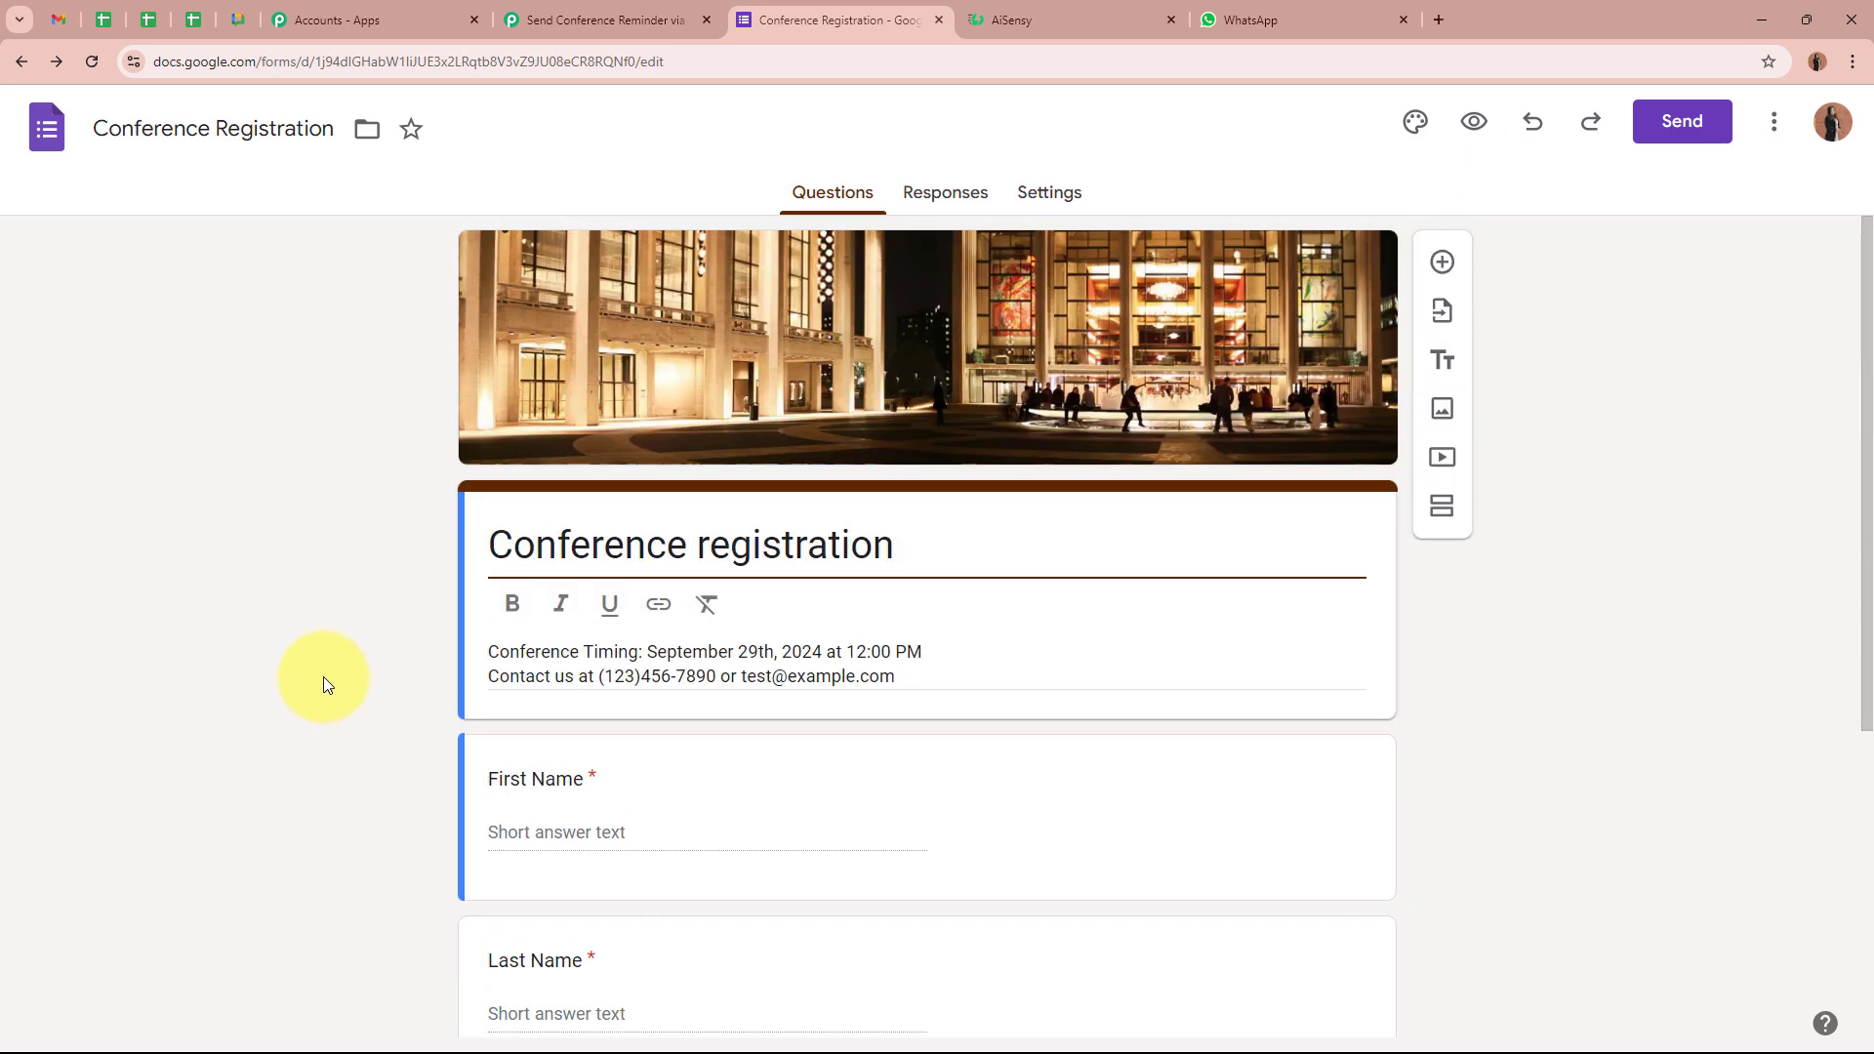
click(562, 14)
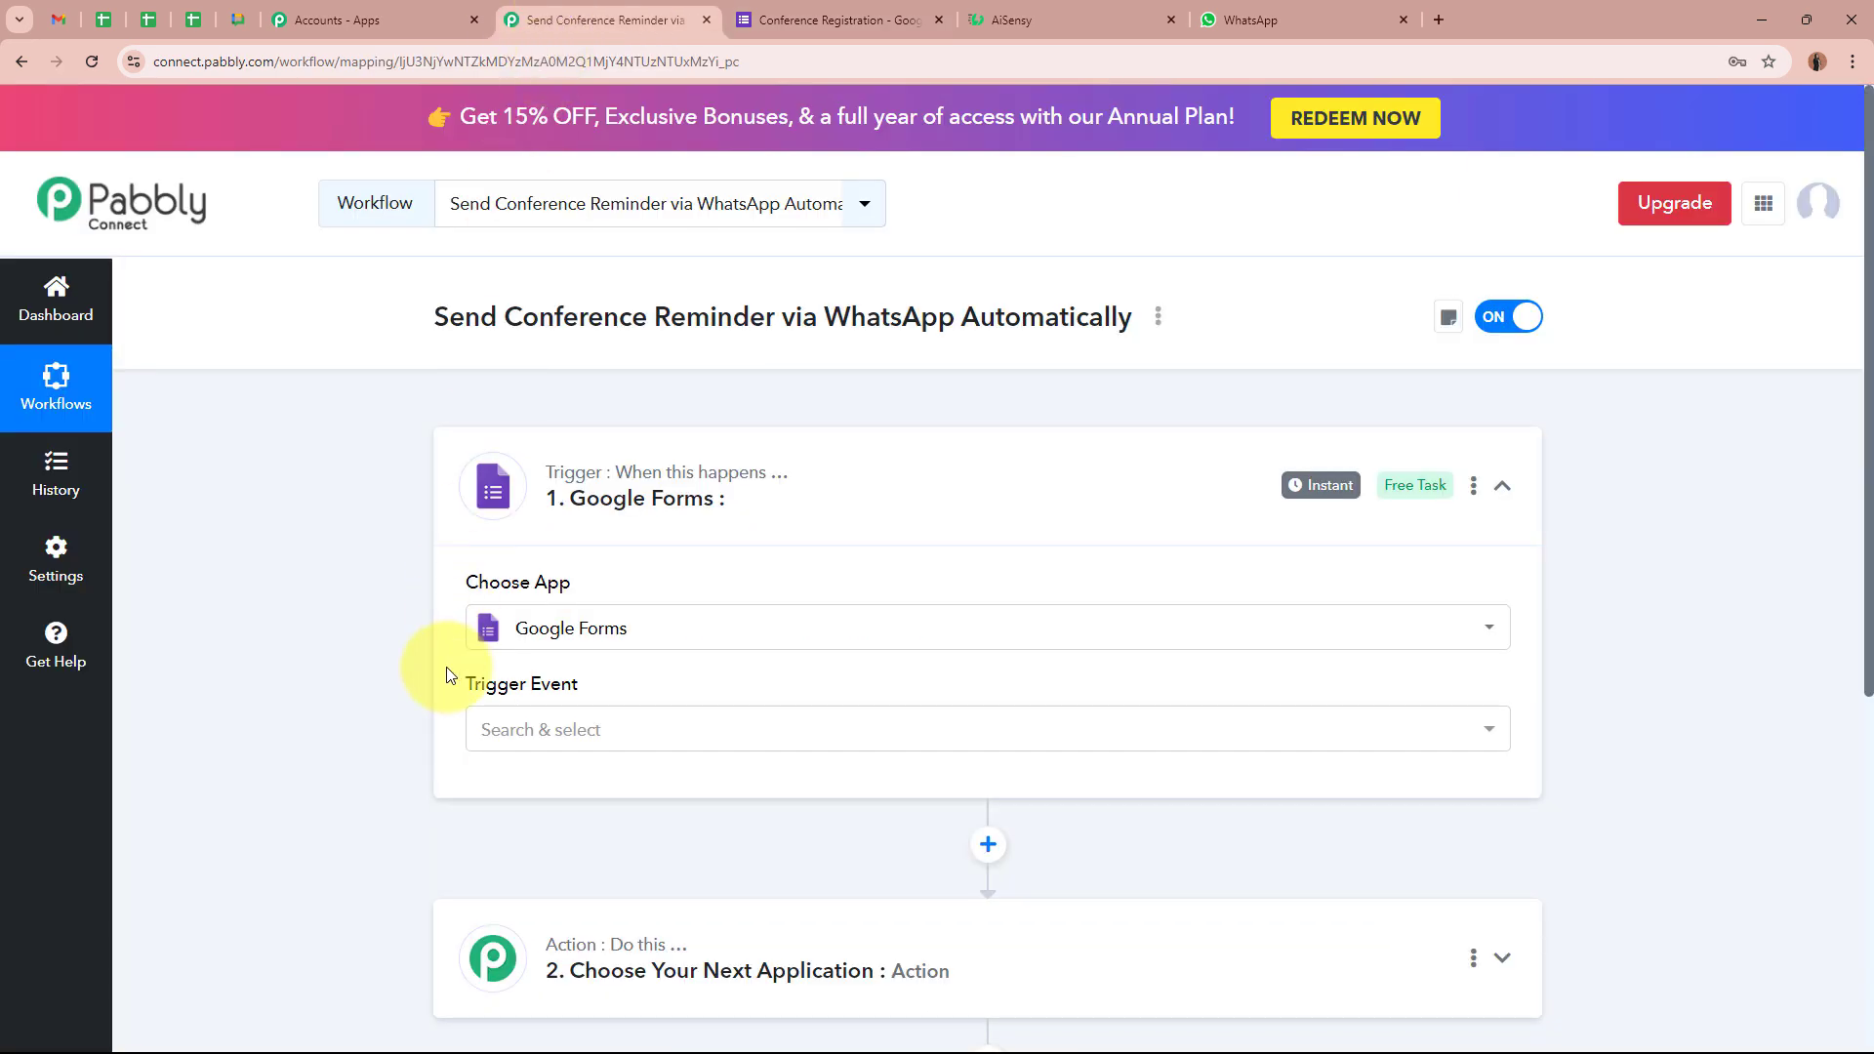
Set the trigger event to New Response Received
click(834, 20)
click(635, 7)
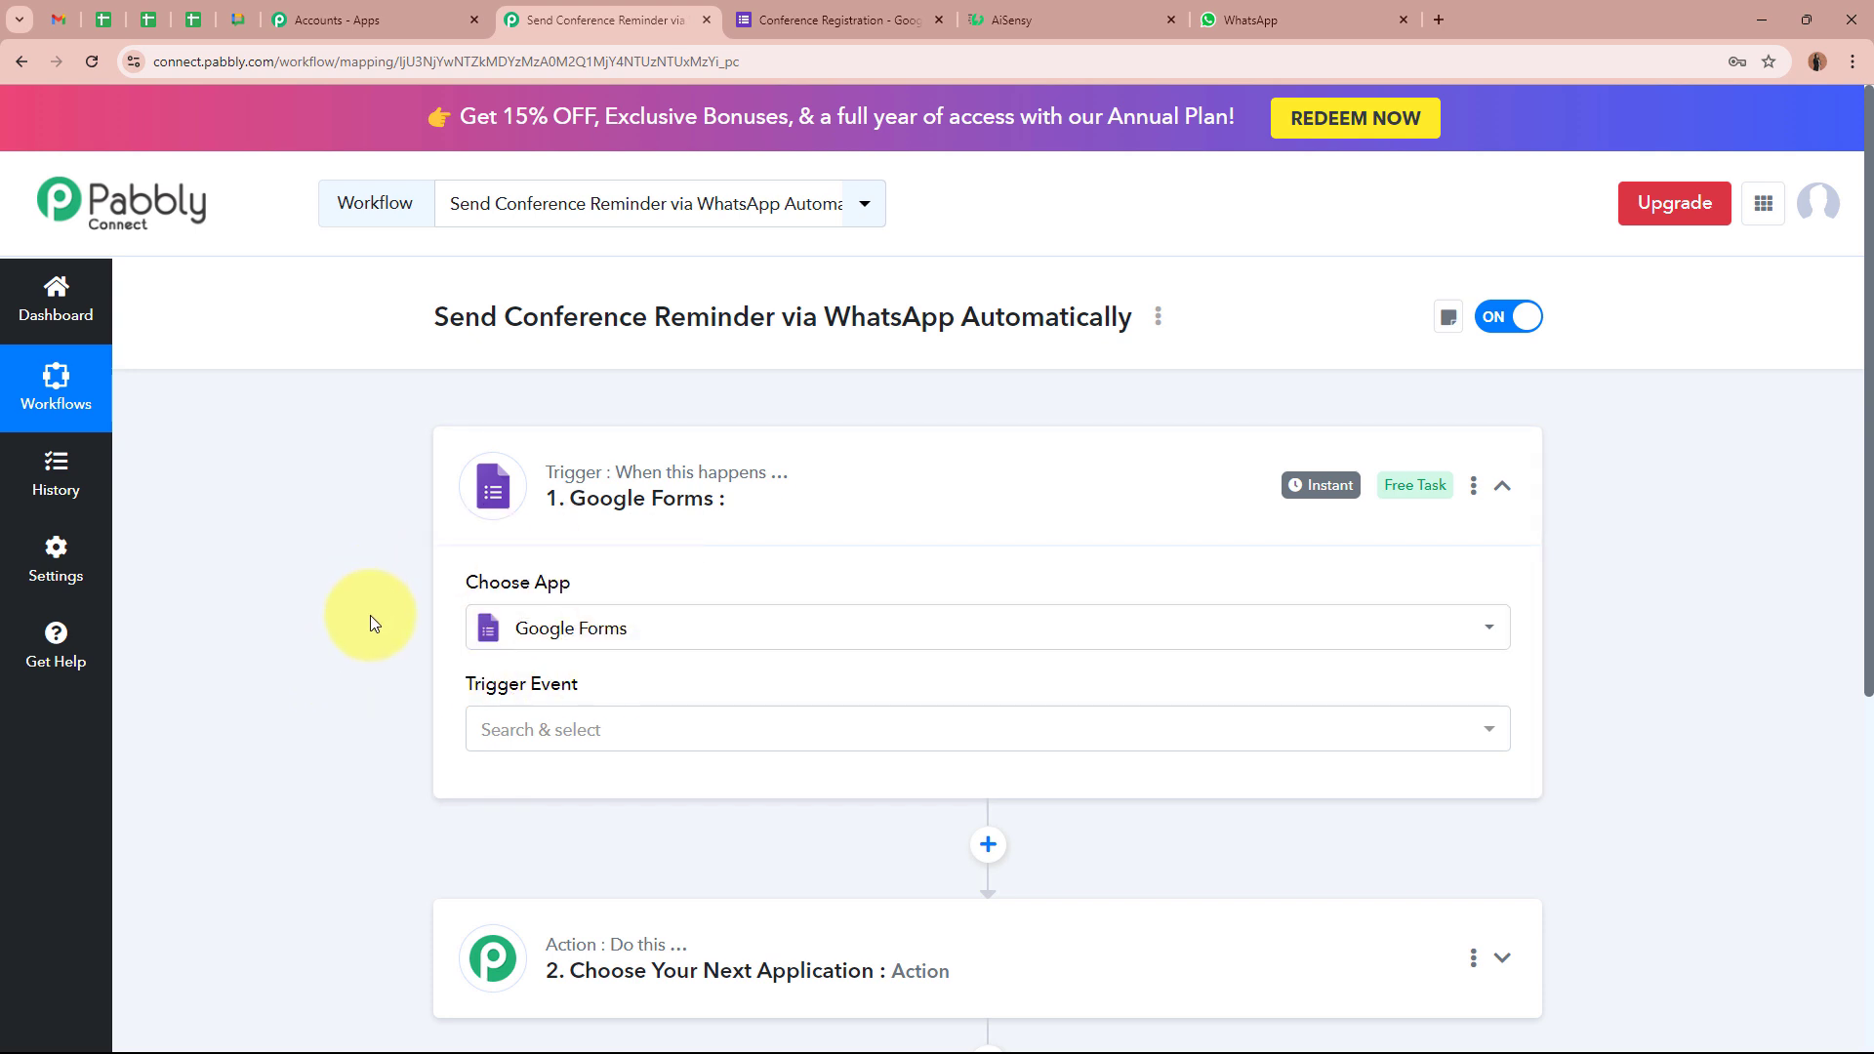
click(628, 729)
click(585, 839)
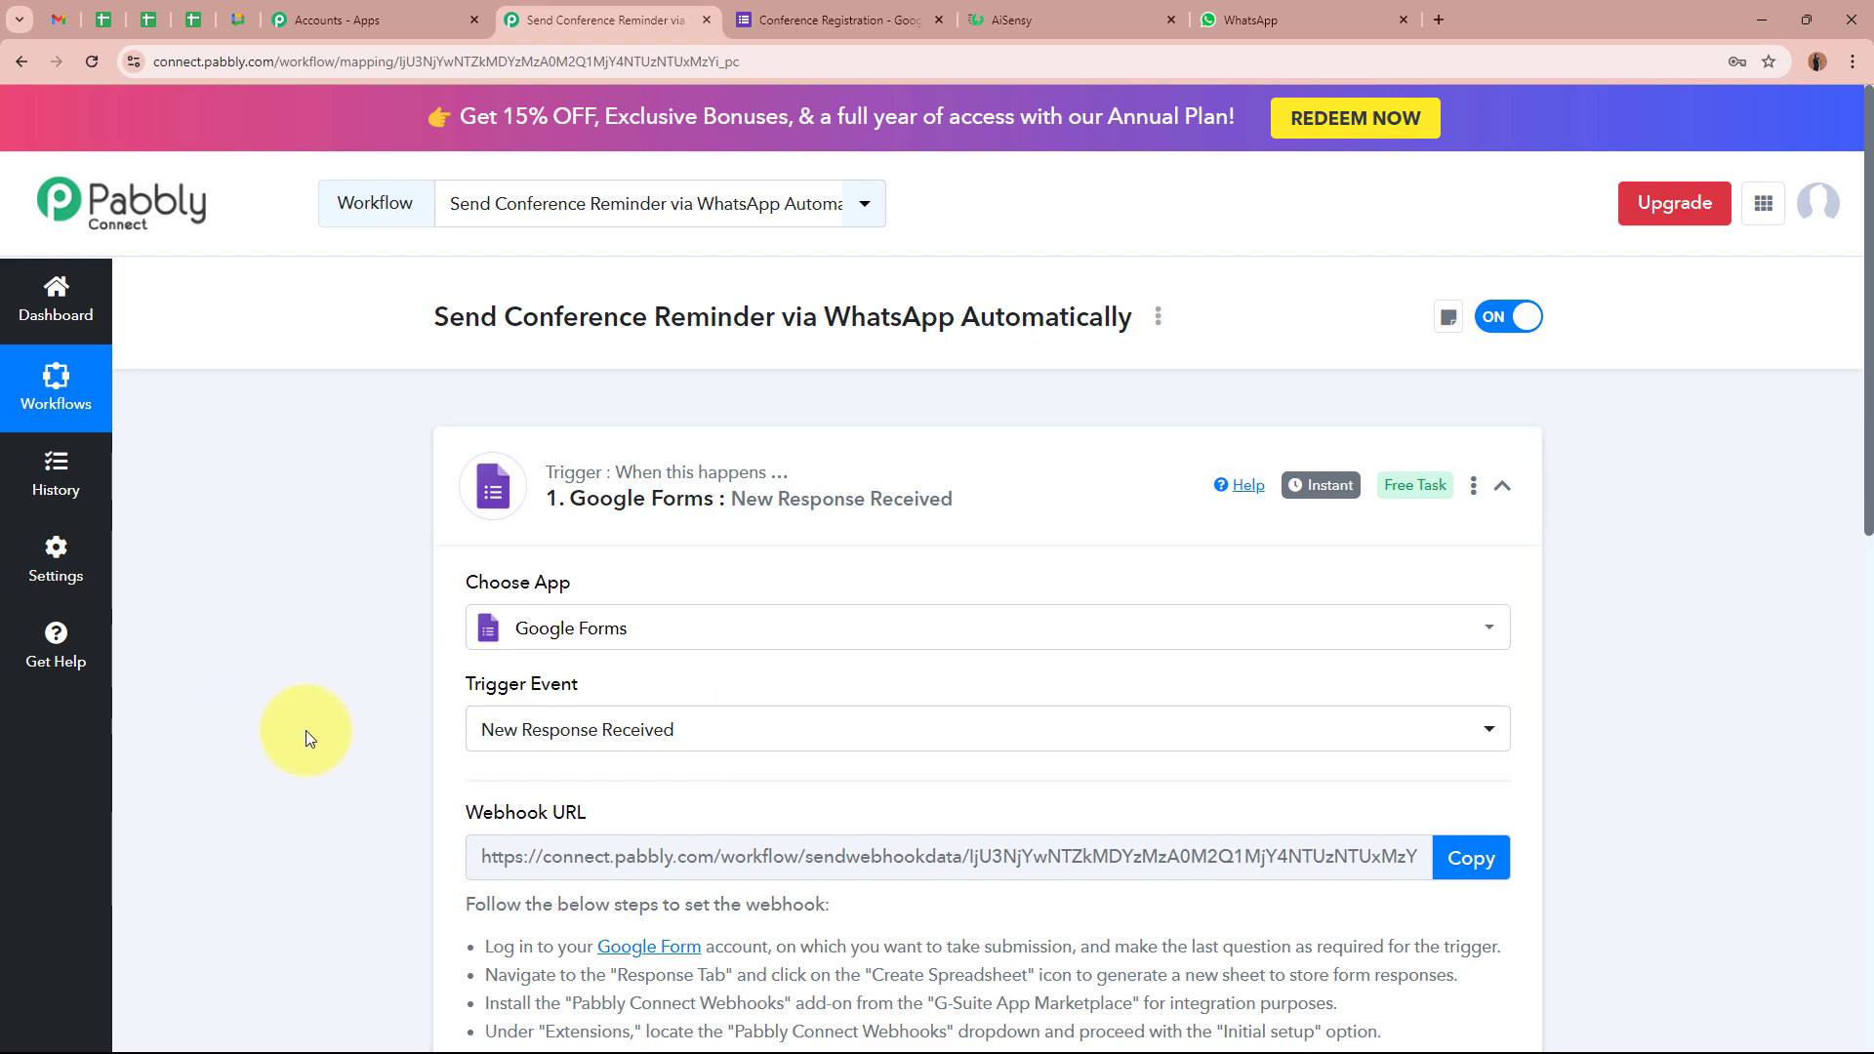
Copy the trigger's webhook URL and go back to the Conference Registration form
scroll(313, 732, down, 3)
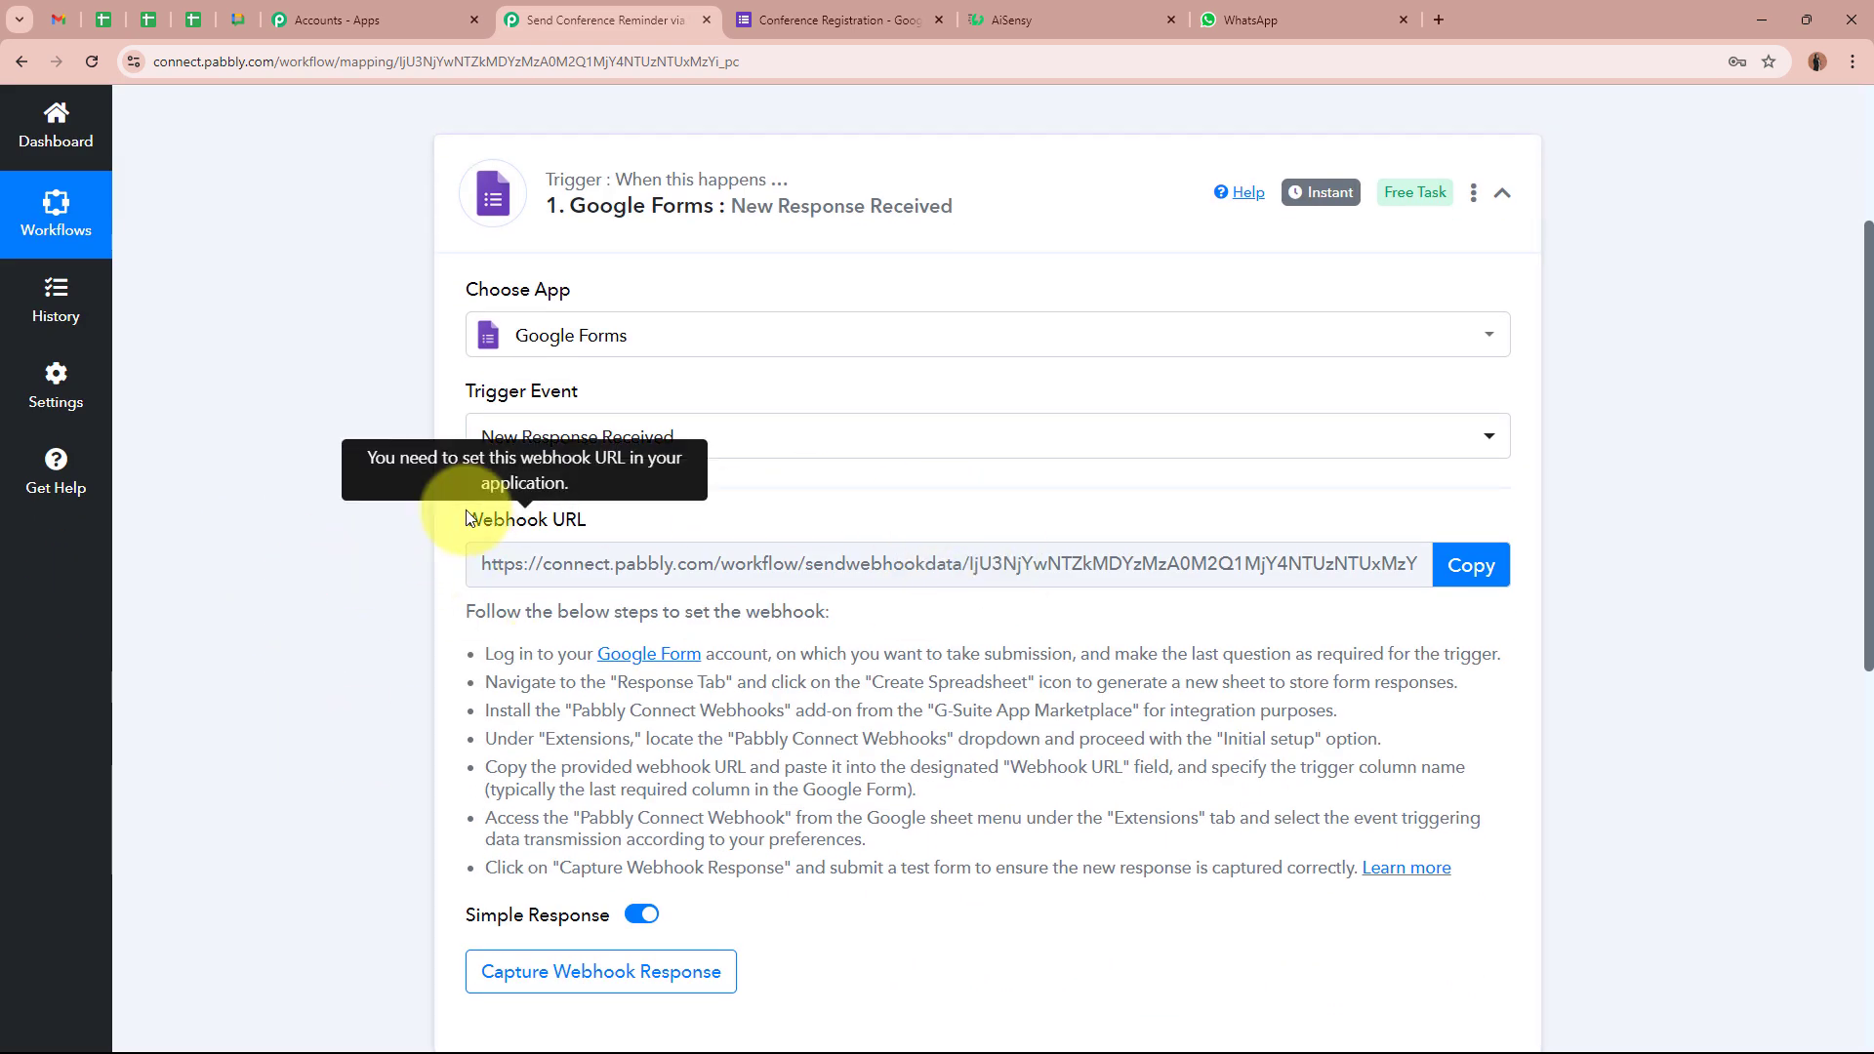
drag(464, 520, 281, 603)
click(281, 603)
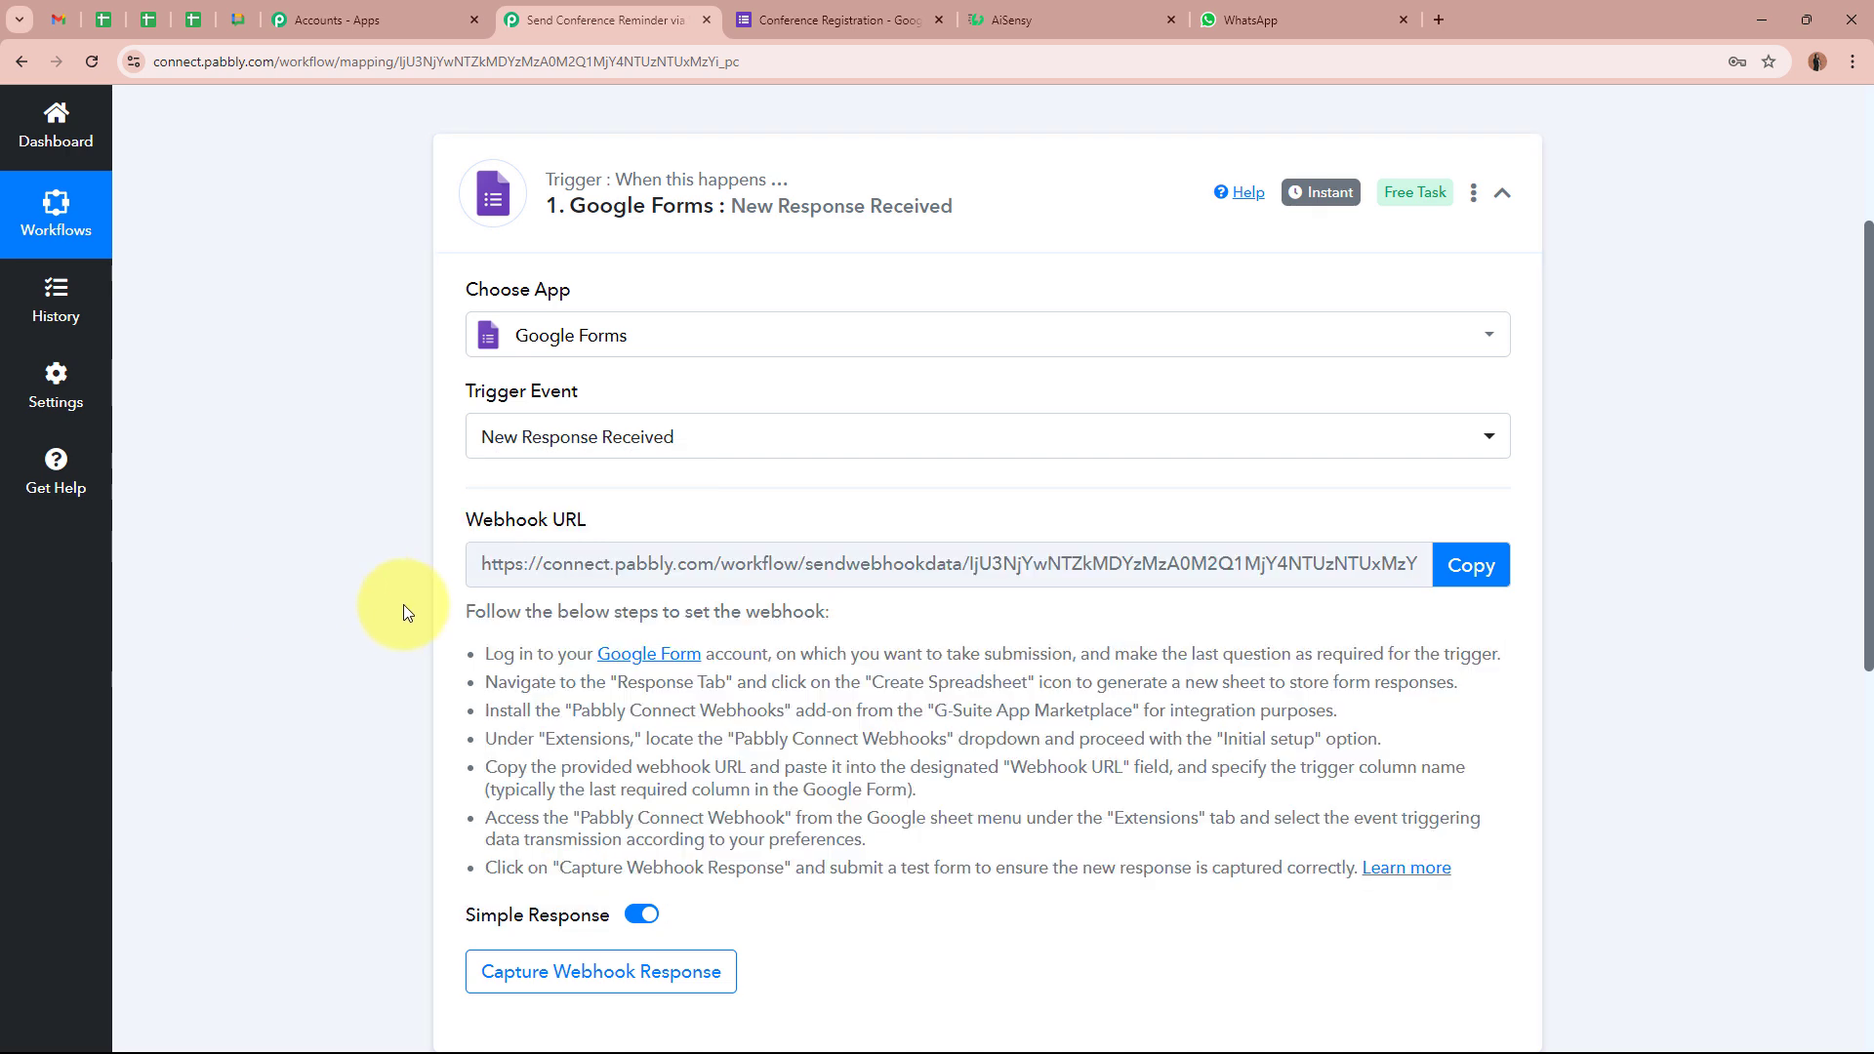
drag(467, 612, 1453, 809)
click(1409, 744)
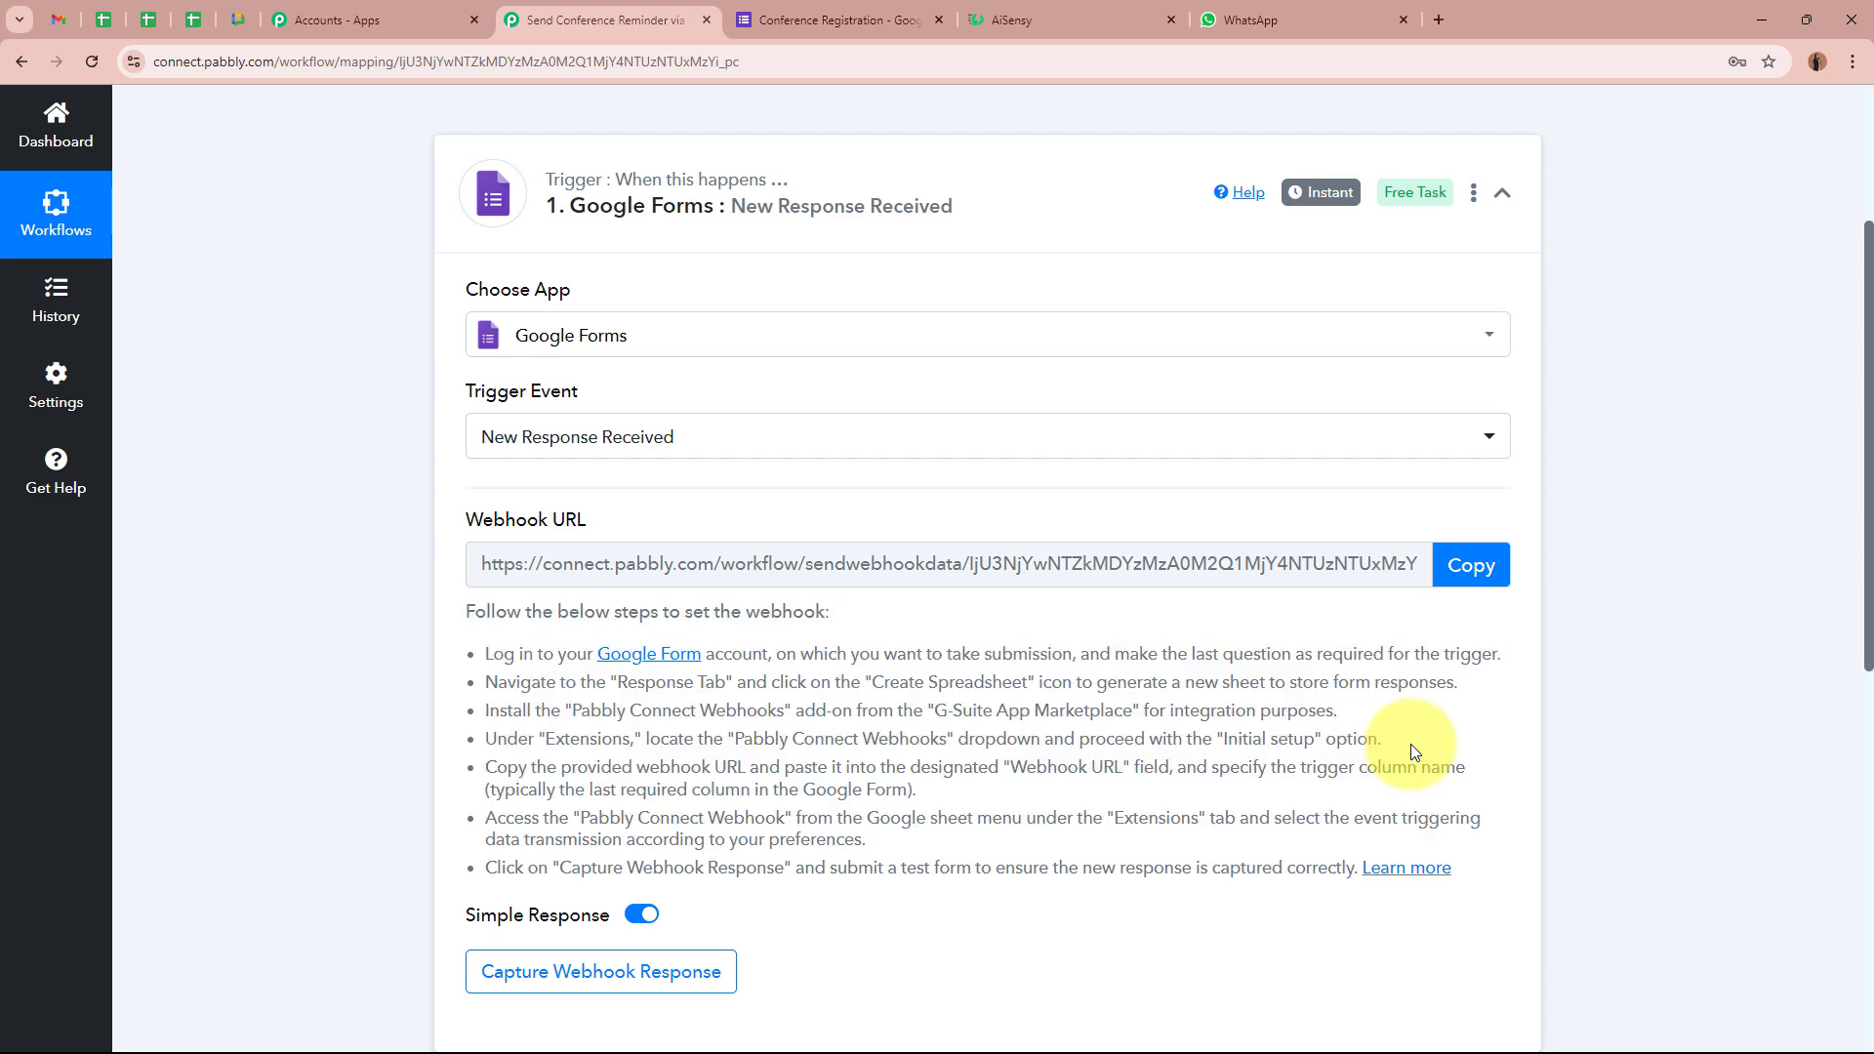
click(1454, 566)
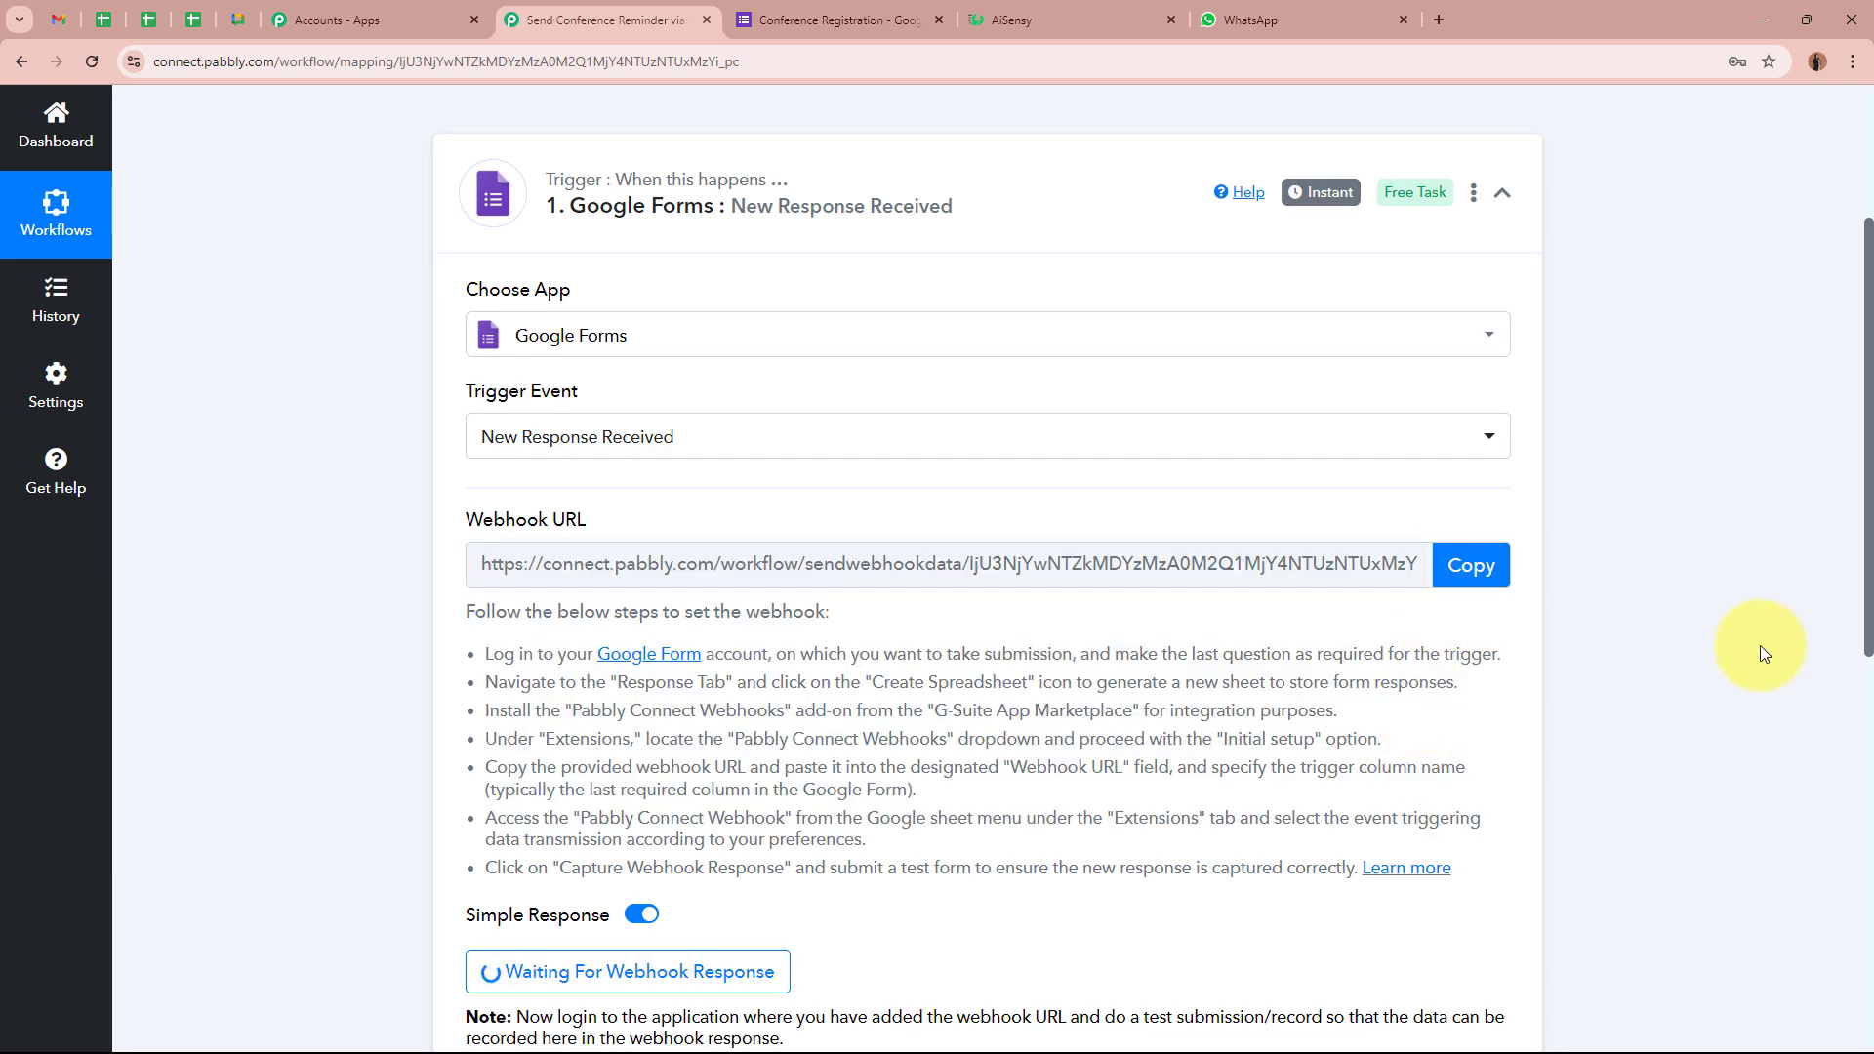
scroll(1759, 646, up, 3)
click(898, 18)
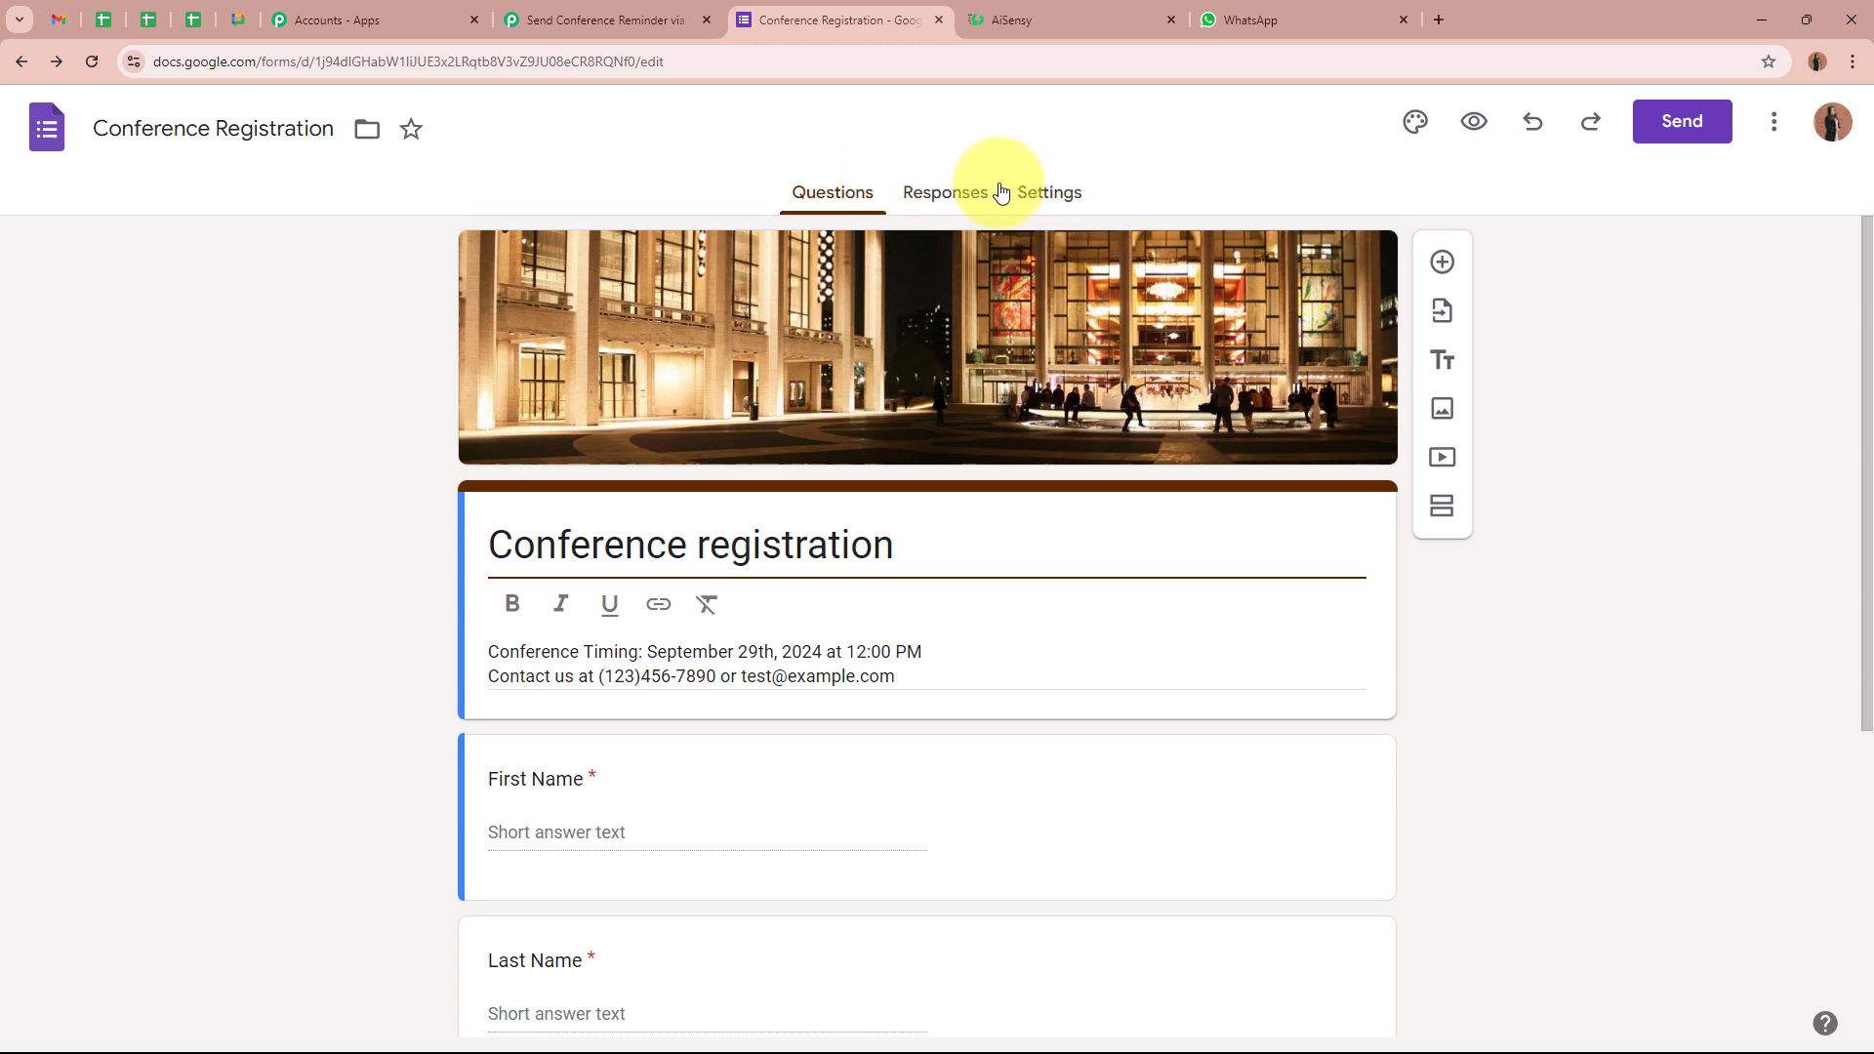
From the Responses tab, create a new Conference Registration (Responses) spreadsheet for the form
click(942, 200)
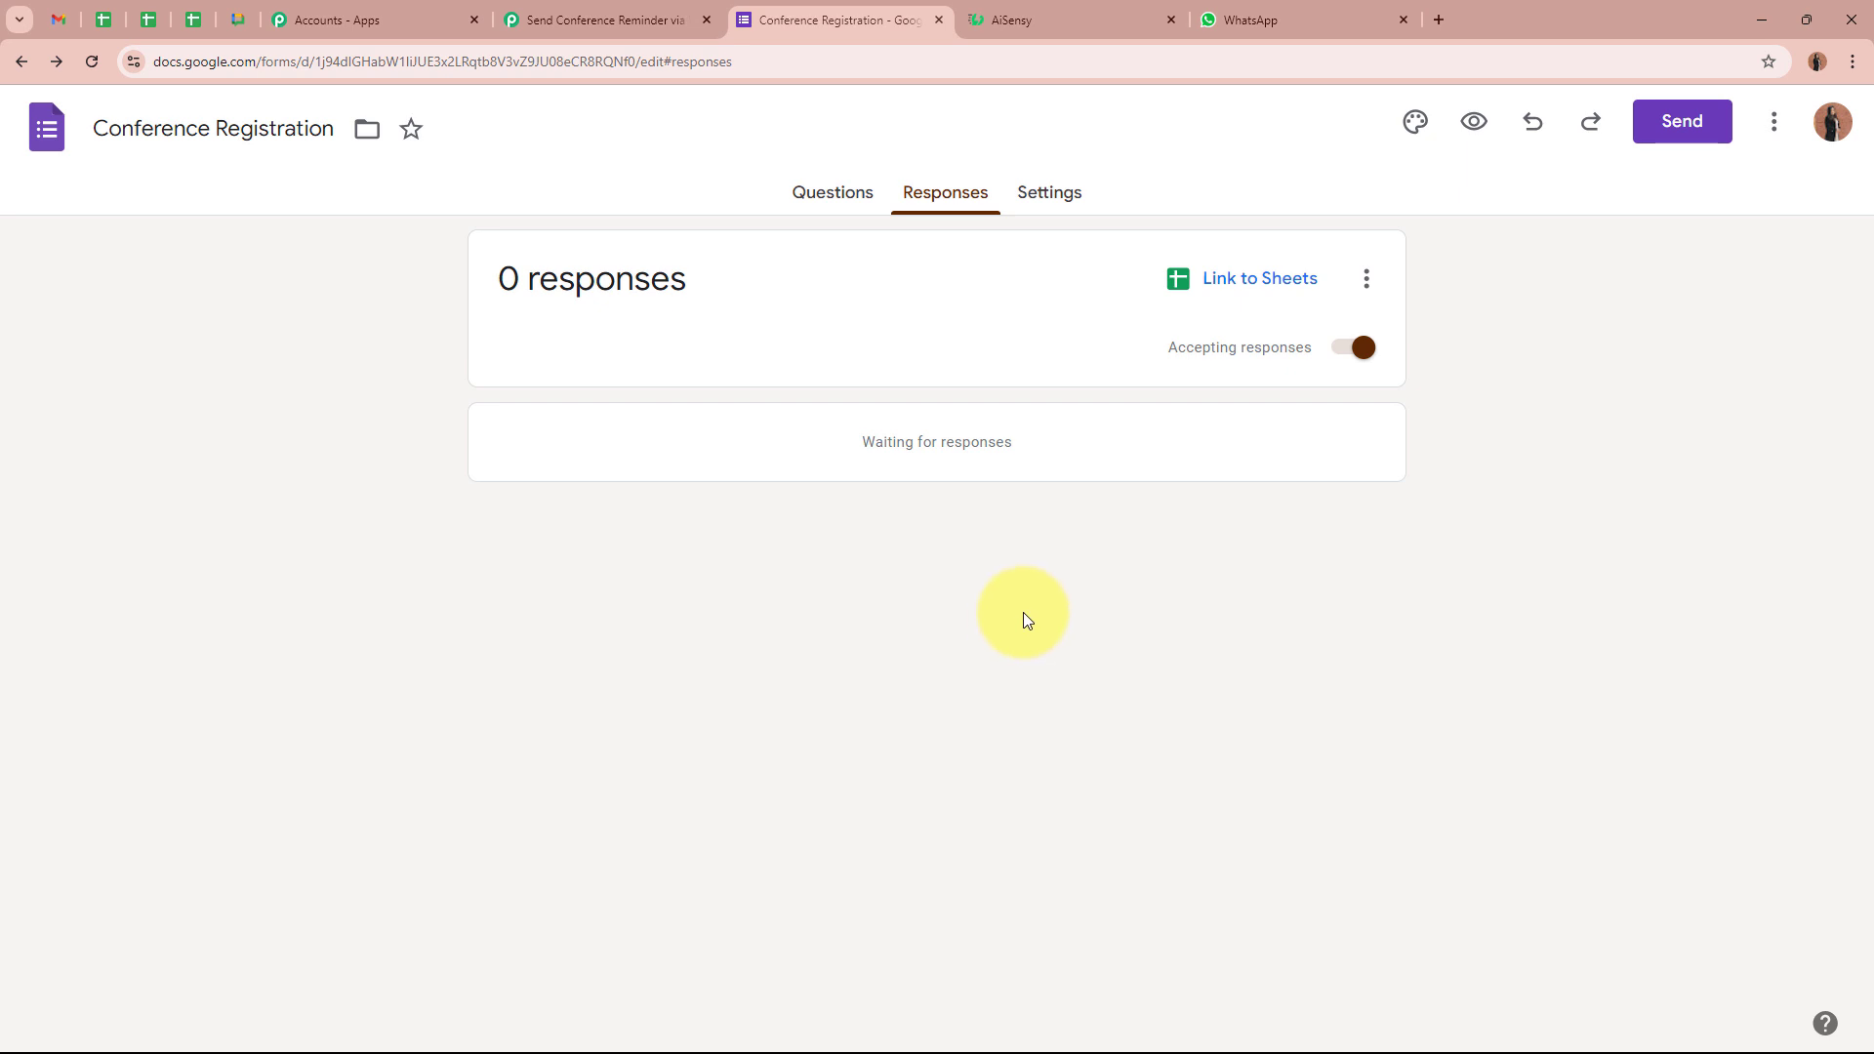
click(1292, 291)
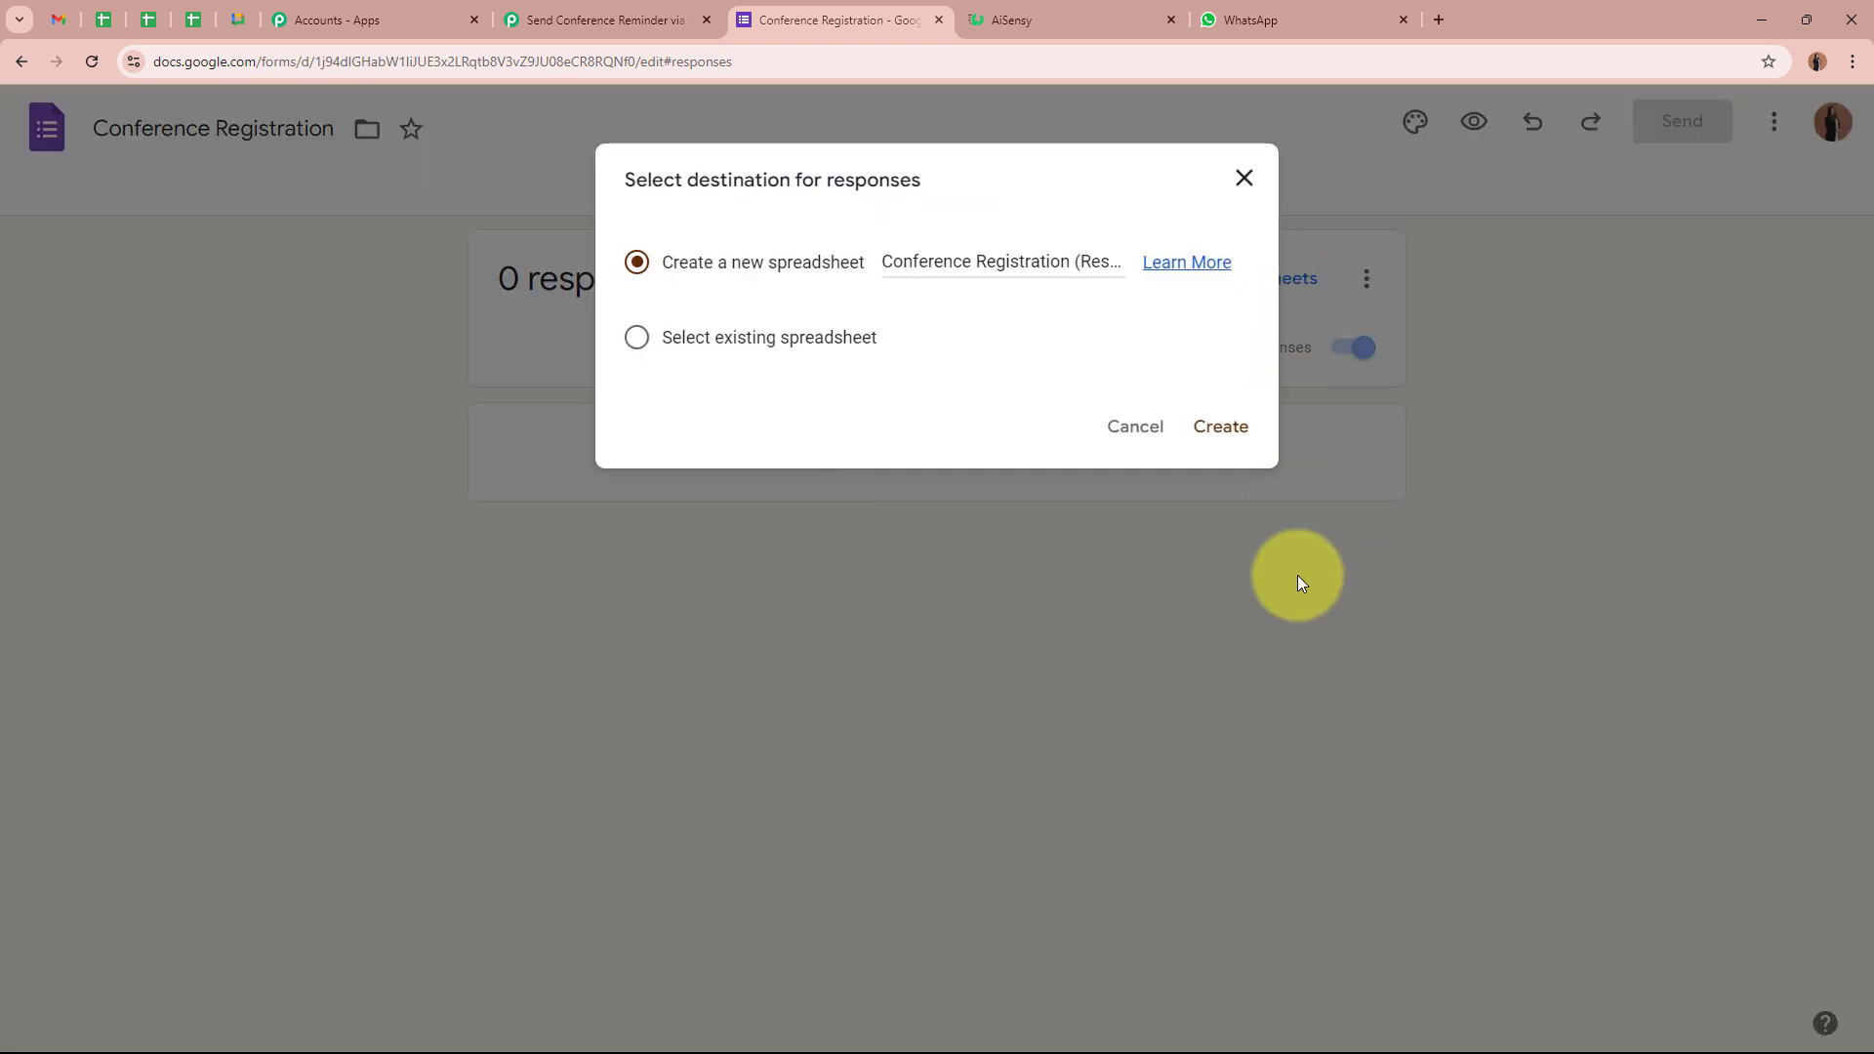
drag(606, 176, 970, 193)
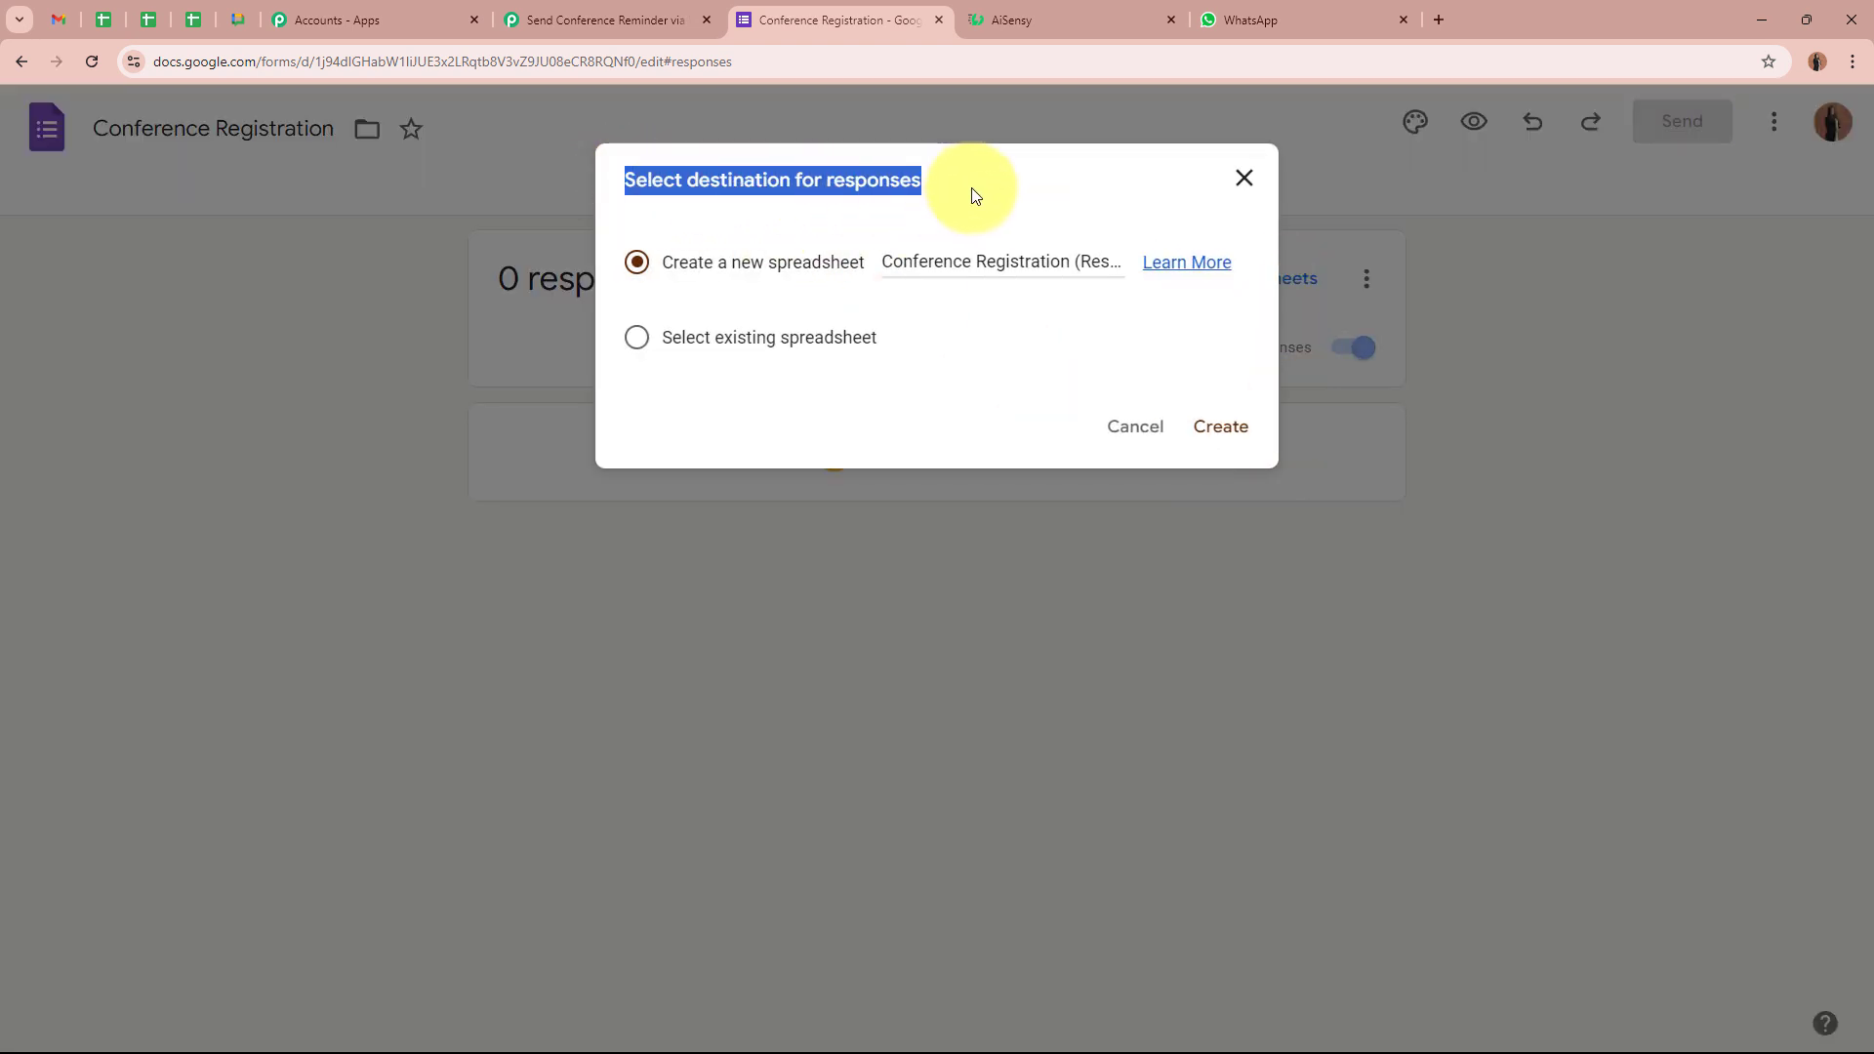
click(975, 195)
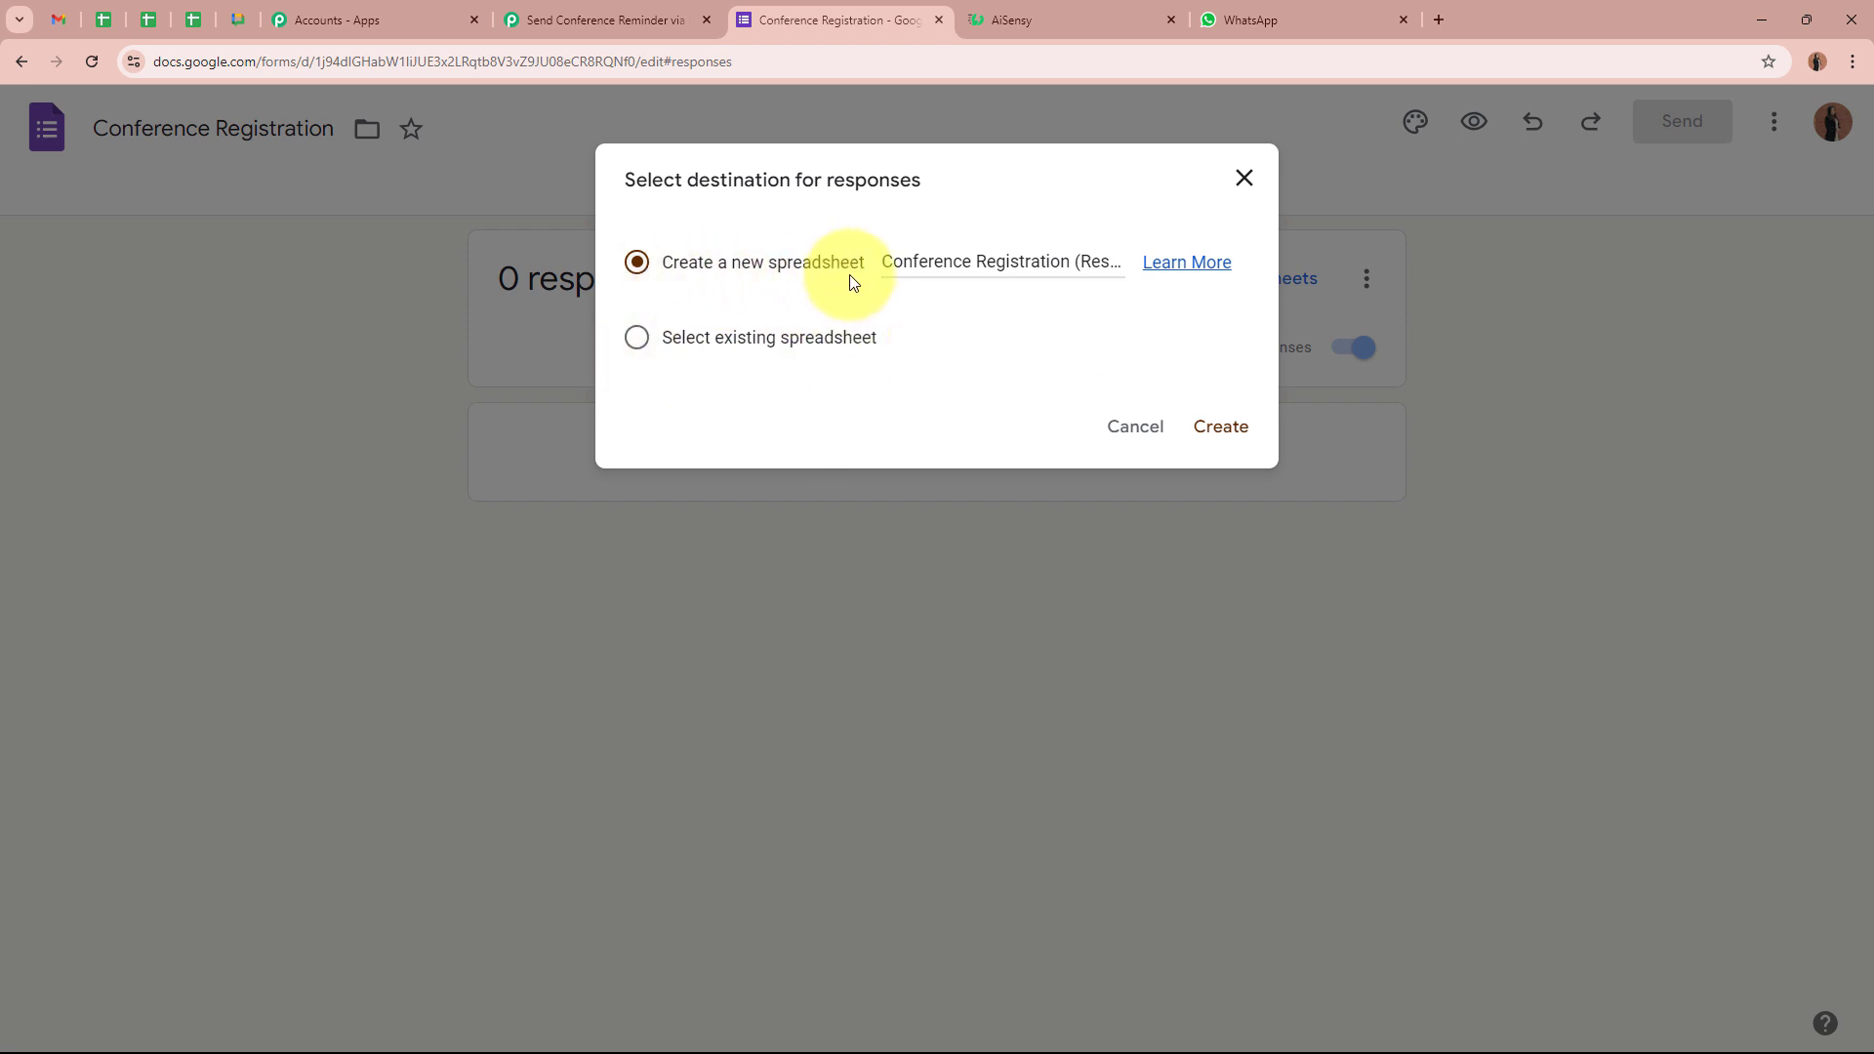
click(1222, 429)
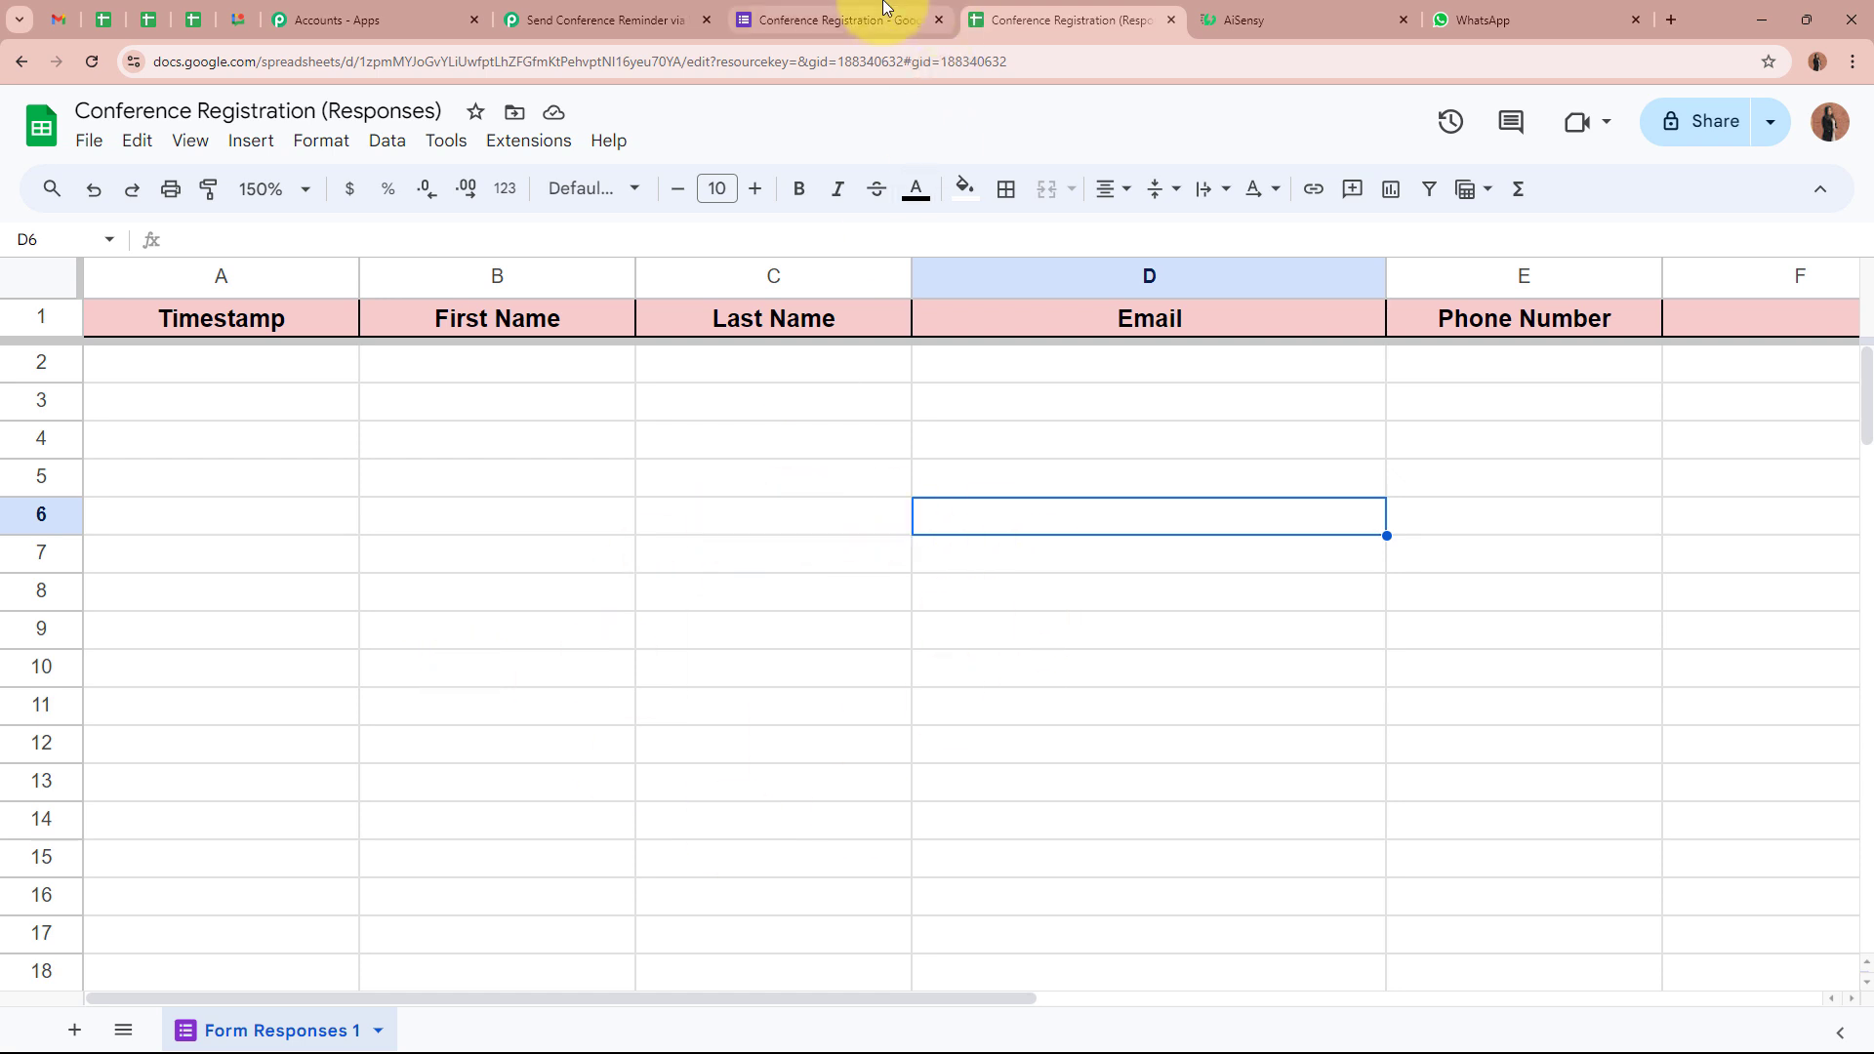
Review the Conference Registration form's questions
click(837, 20)
click(835, 200)
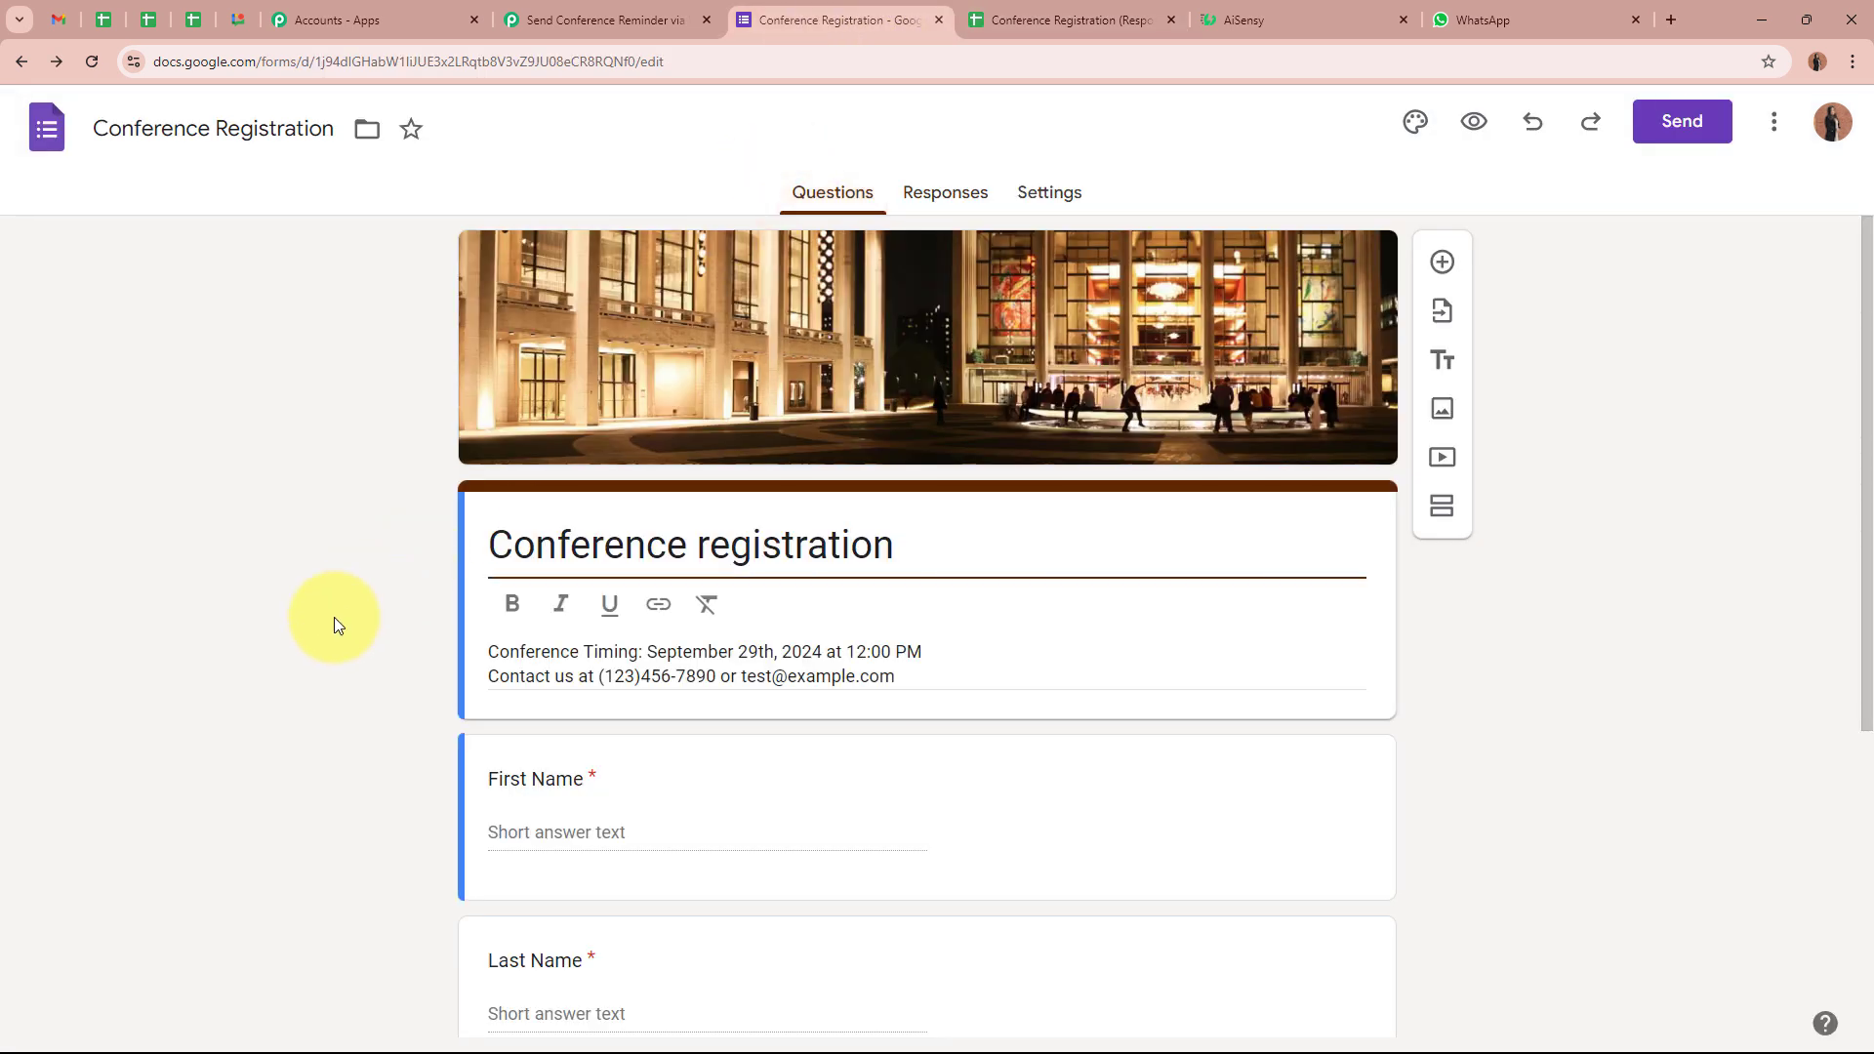
scroll(334, 617, down, 5)
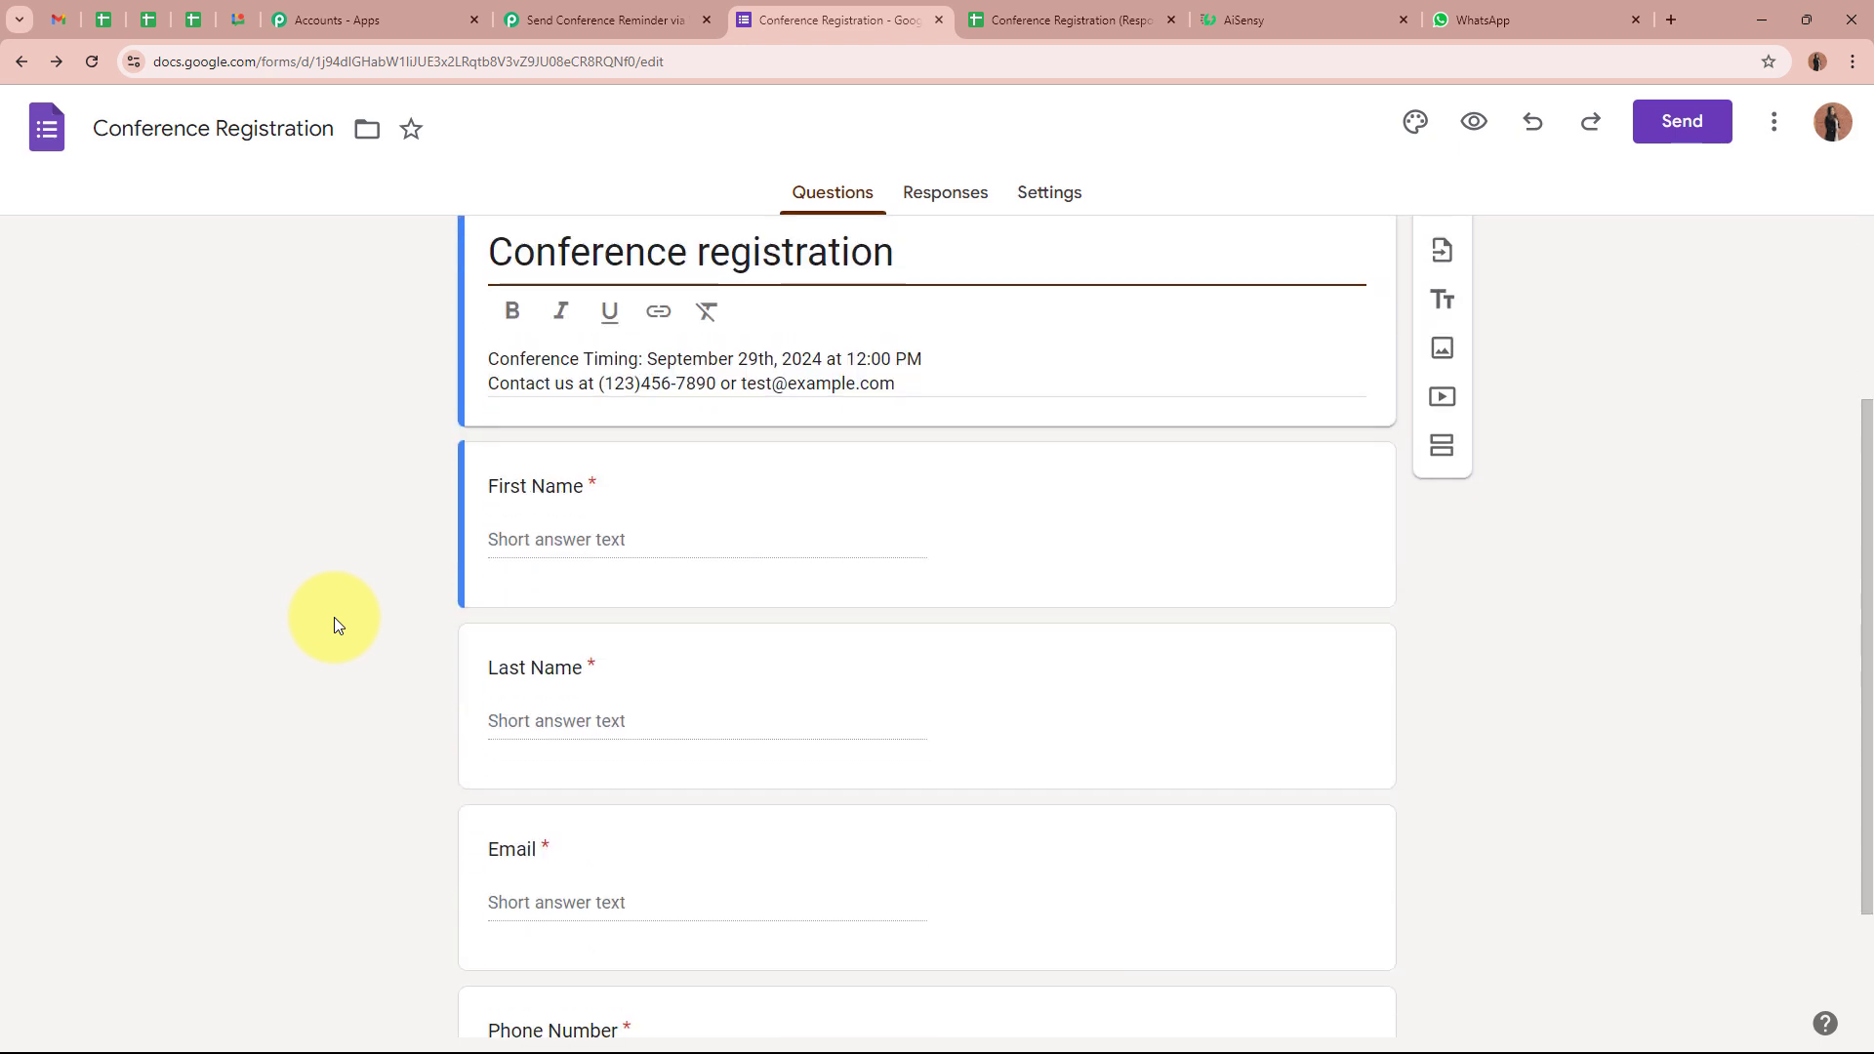
scroll(334, 617, up, 3)
scroll(334, 617, up, 2)
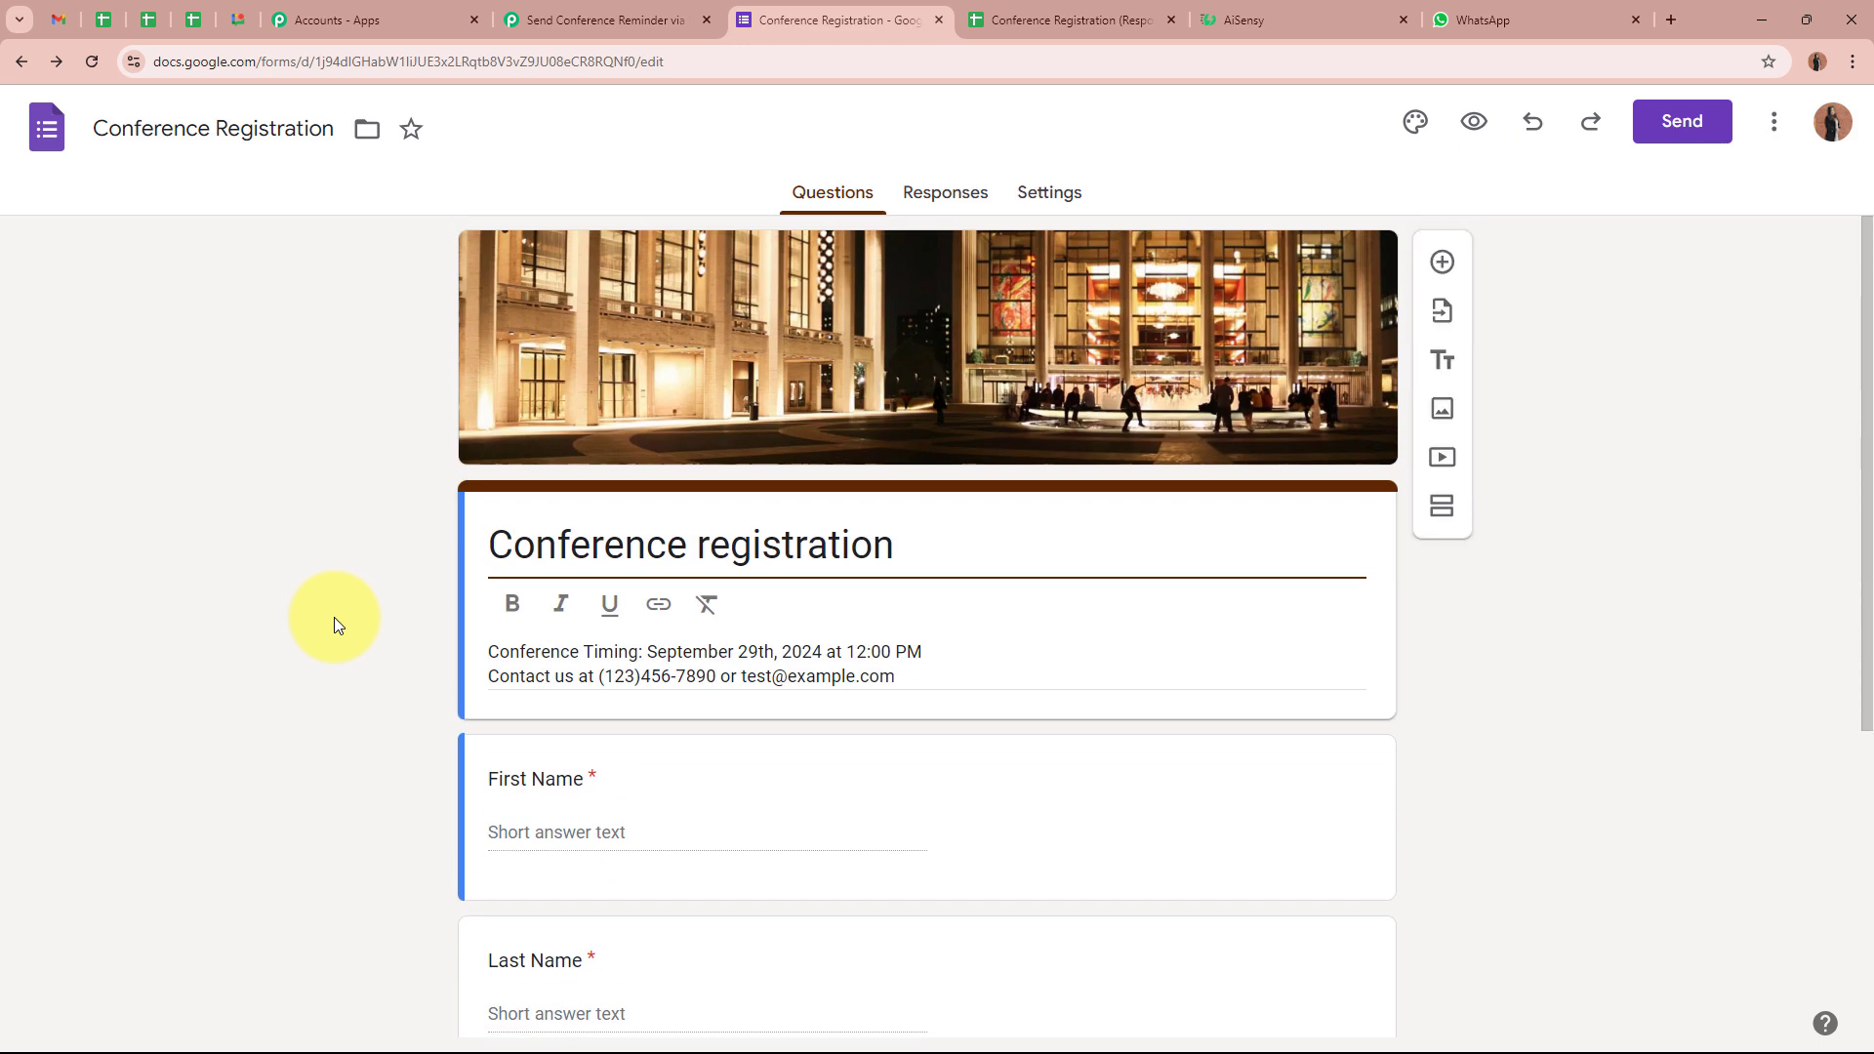
Check the sheet's First Name, Last Name, Email and Phone Number columns, then reach Extensions > Add-ons
click(1068, 20)
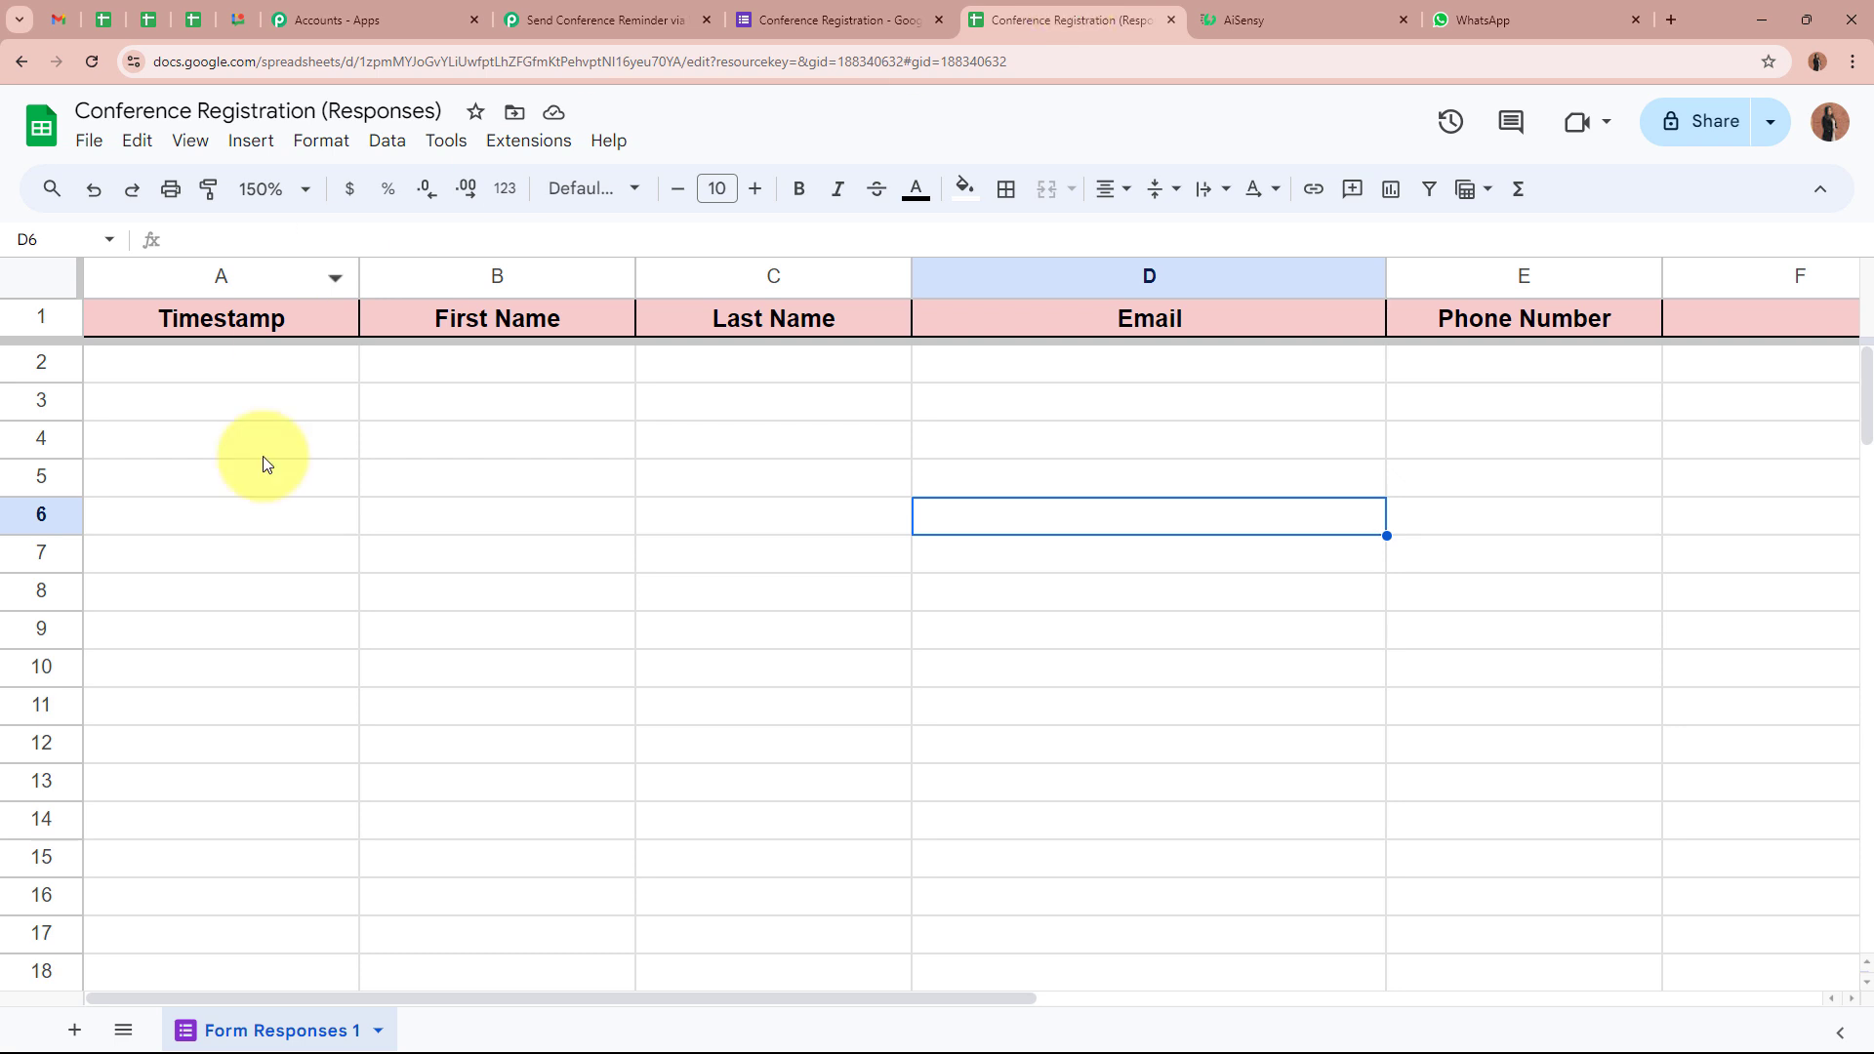
click(480, 369)
click(779, 366)
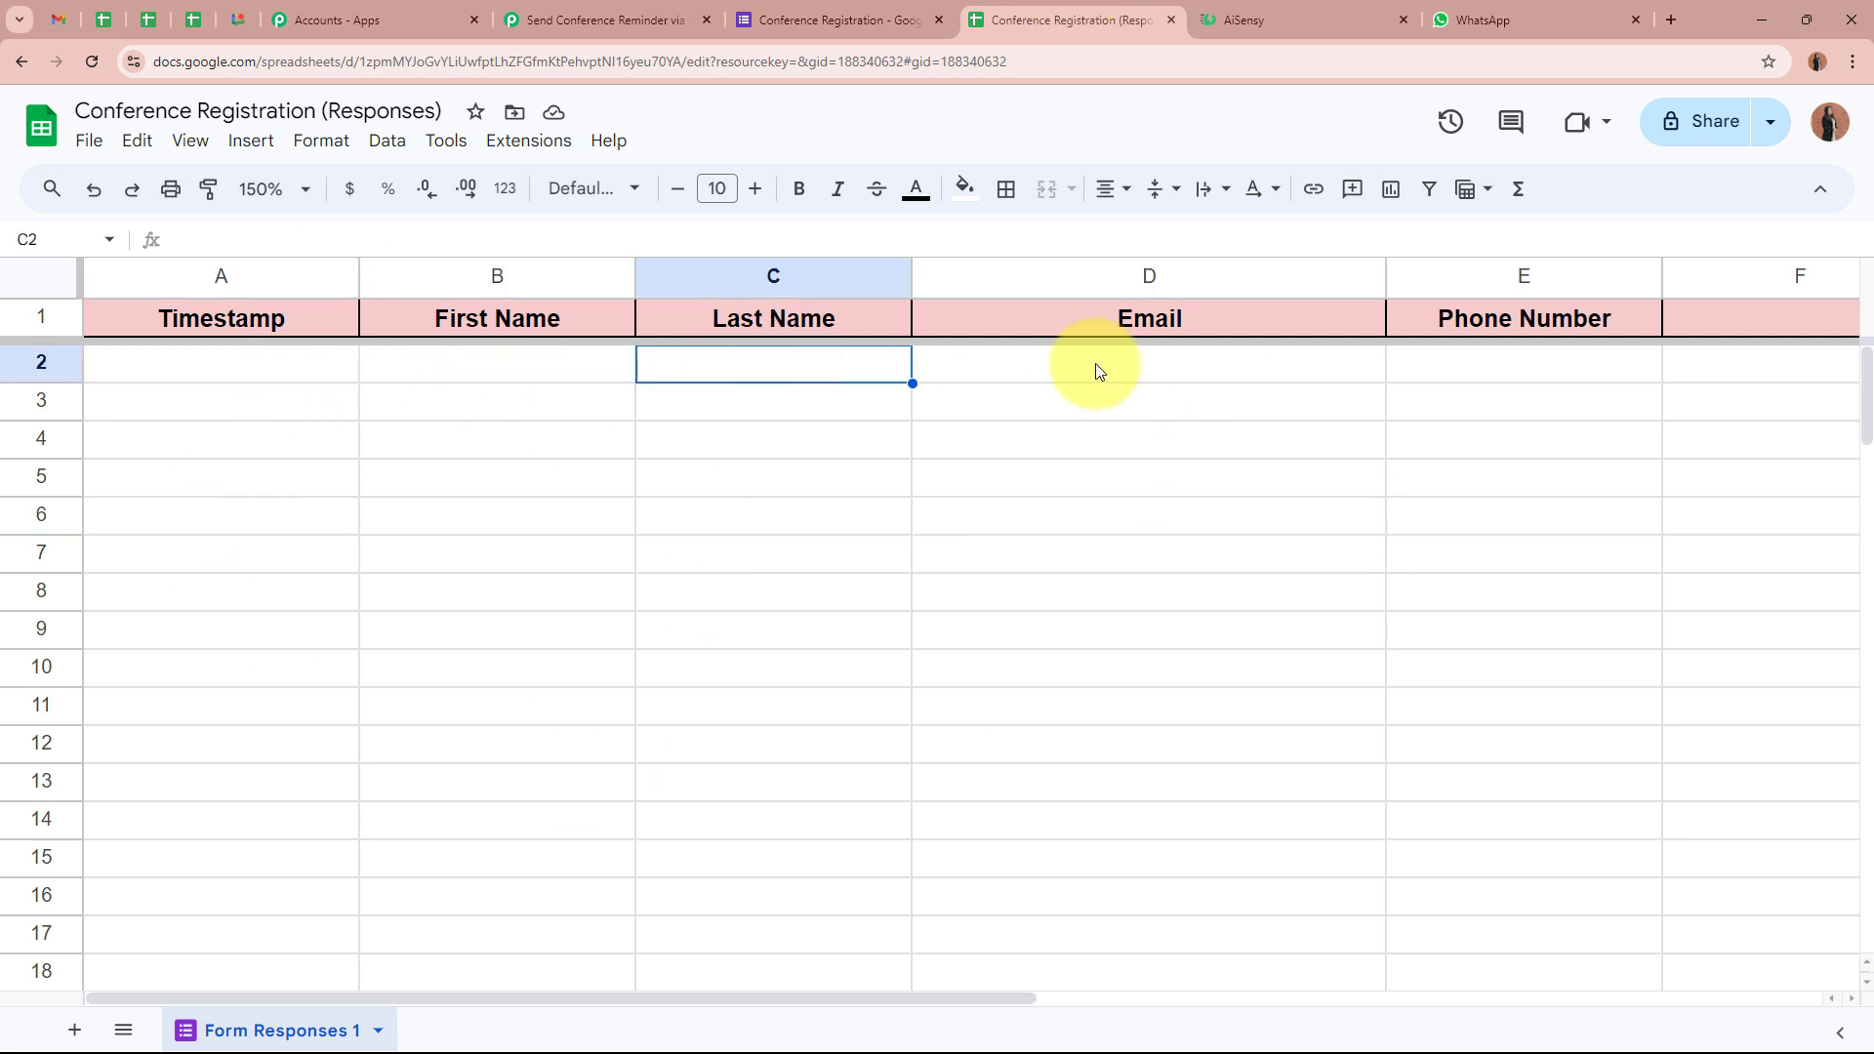
click(1123, 369)
click(1416, 369)
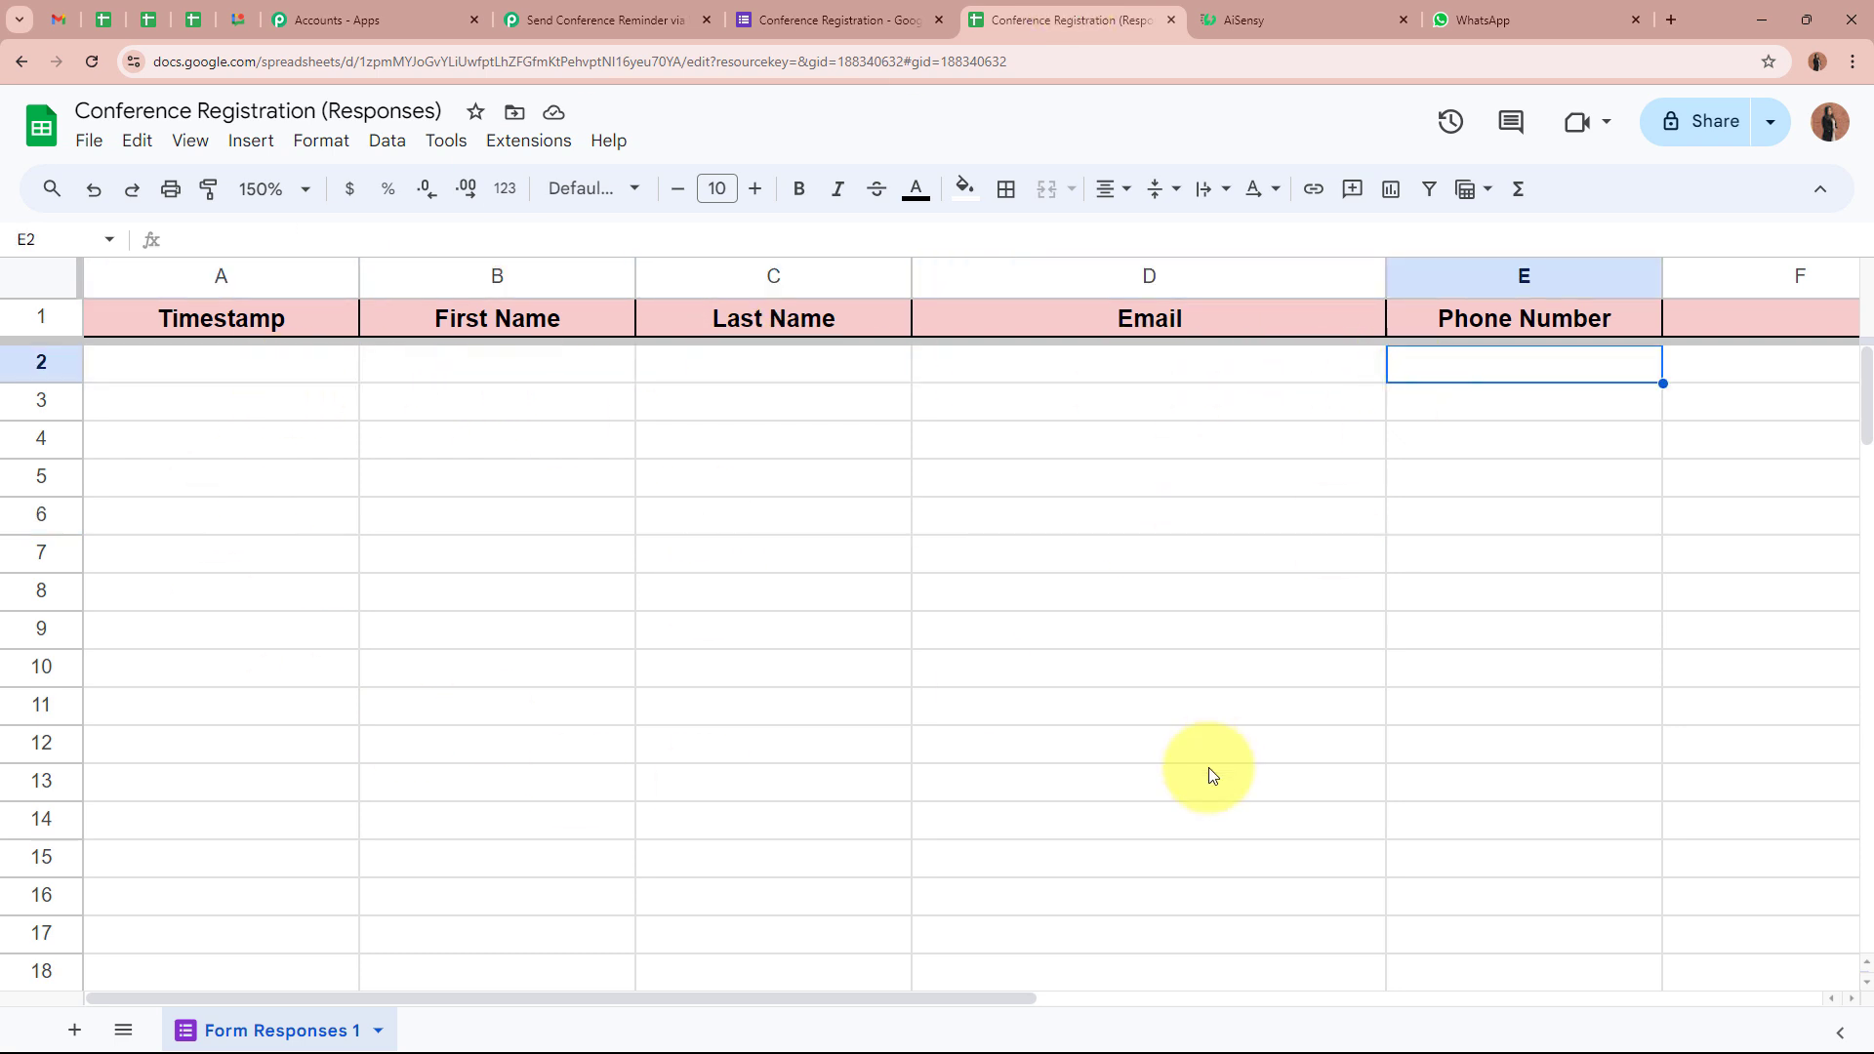
drag(248, 381, 1502, 847)
click(1501, 846)
scroll(1496, 830, up, 10)
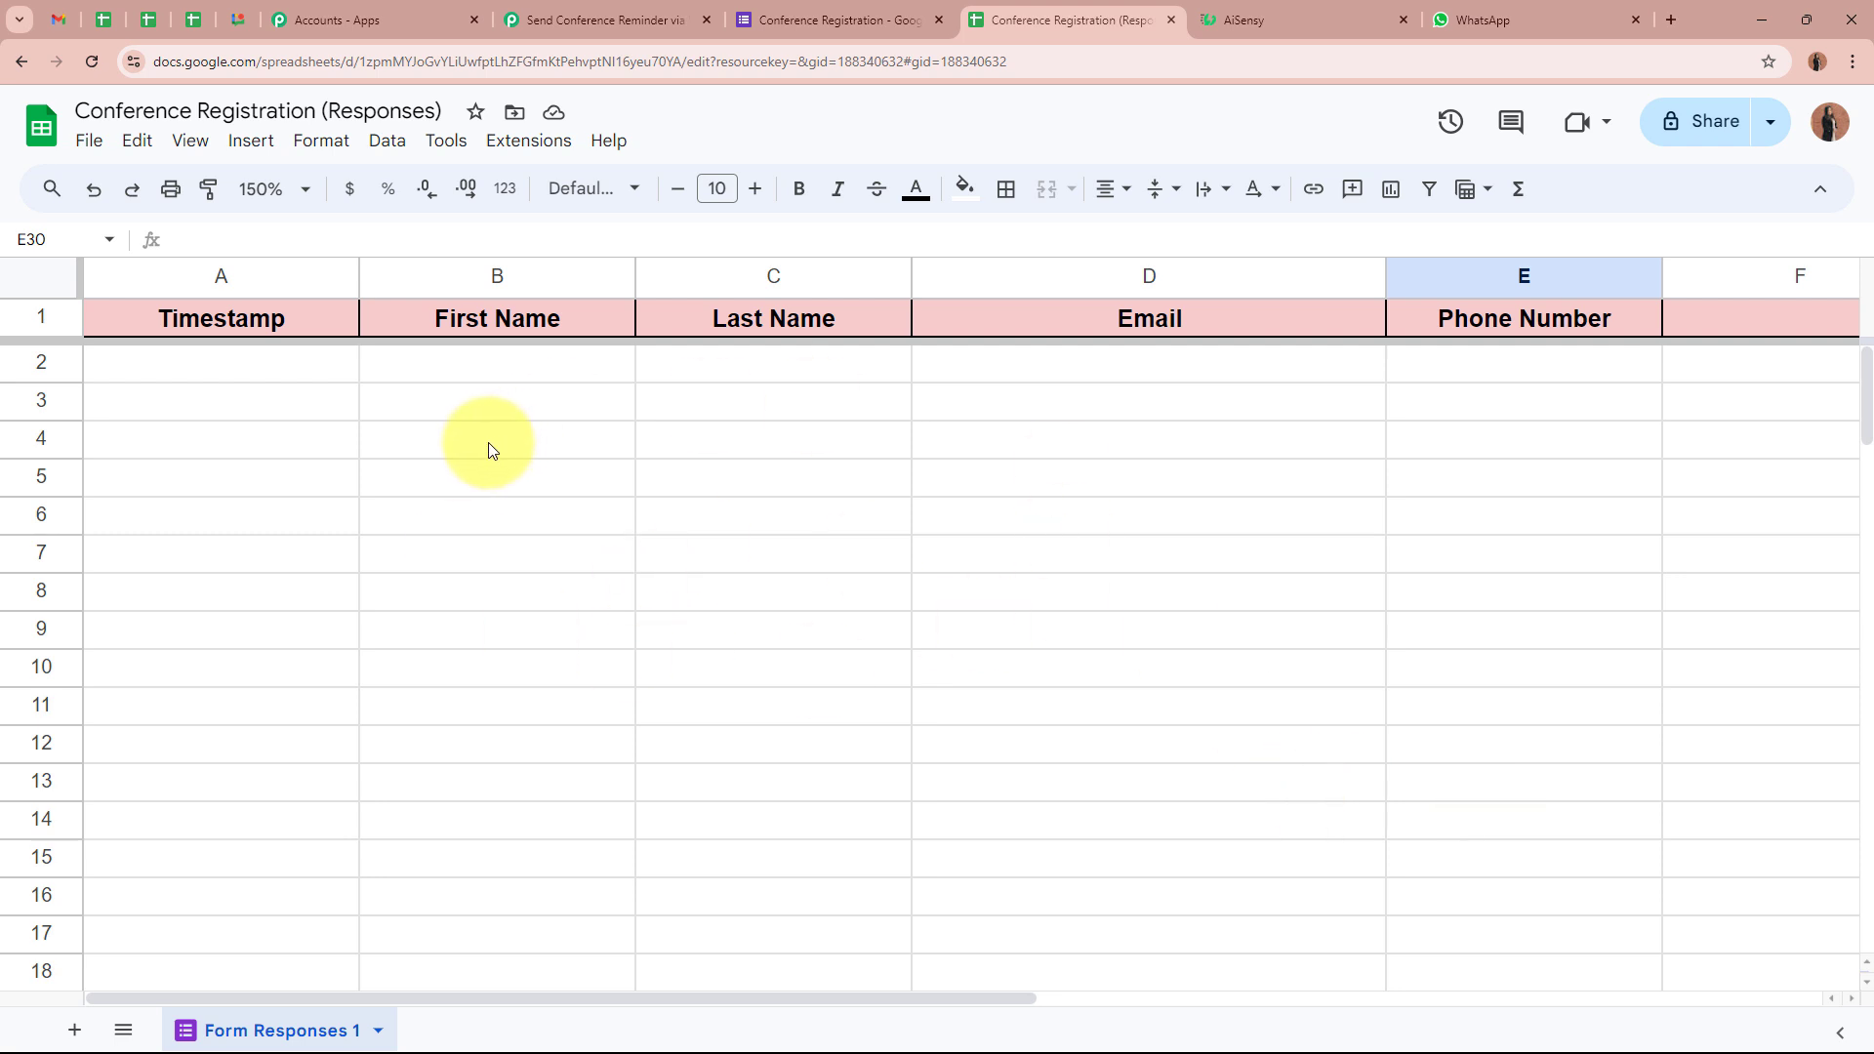
click(521, 143)
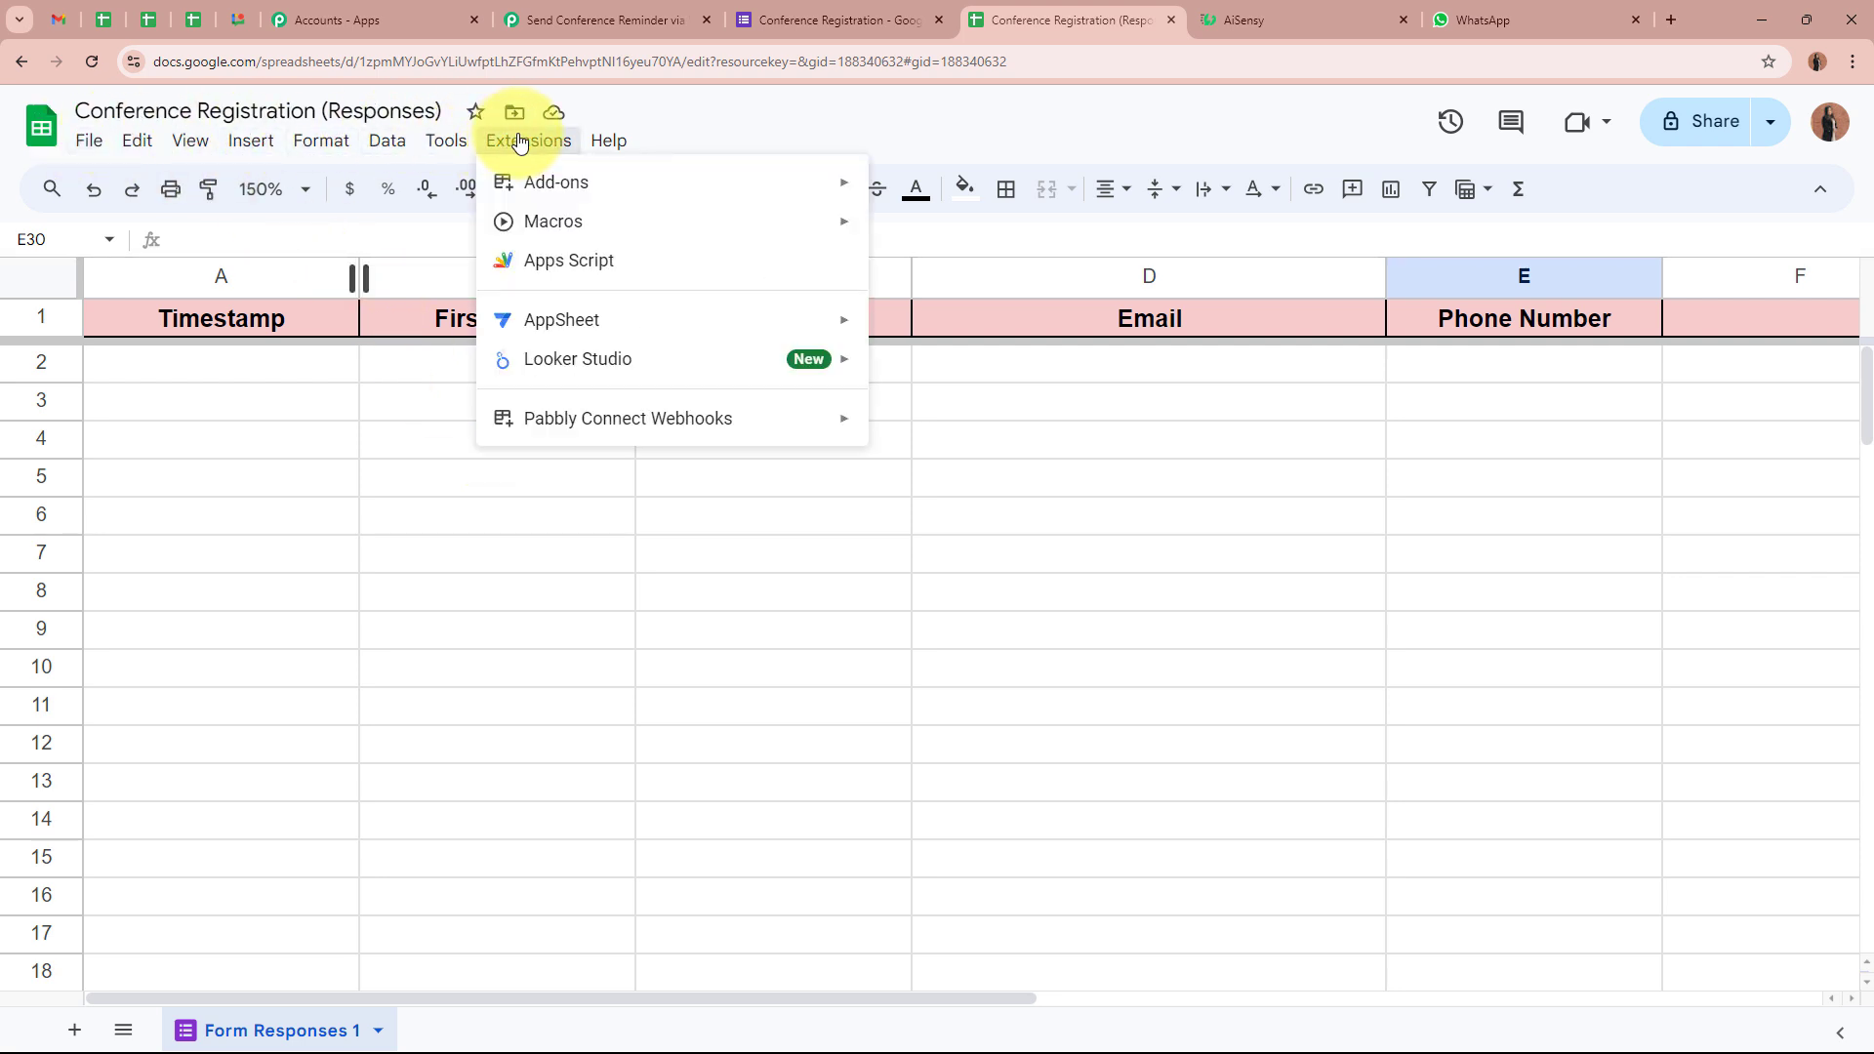
mouse_move(511, 184)
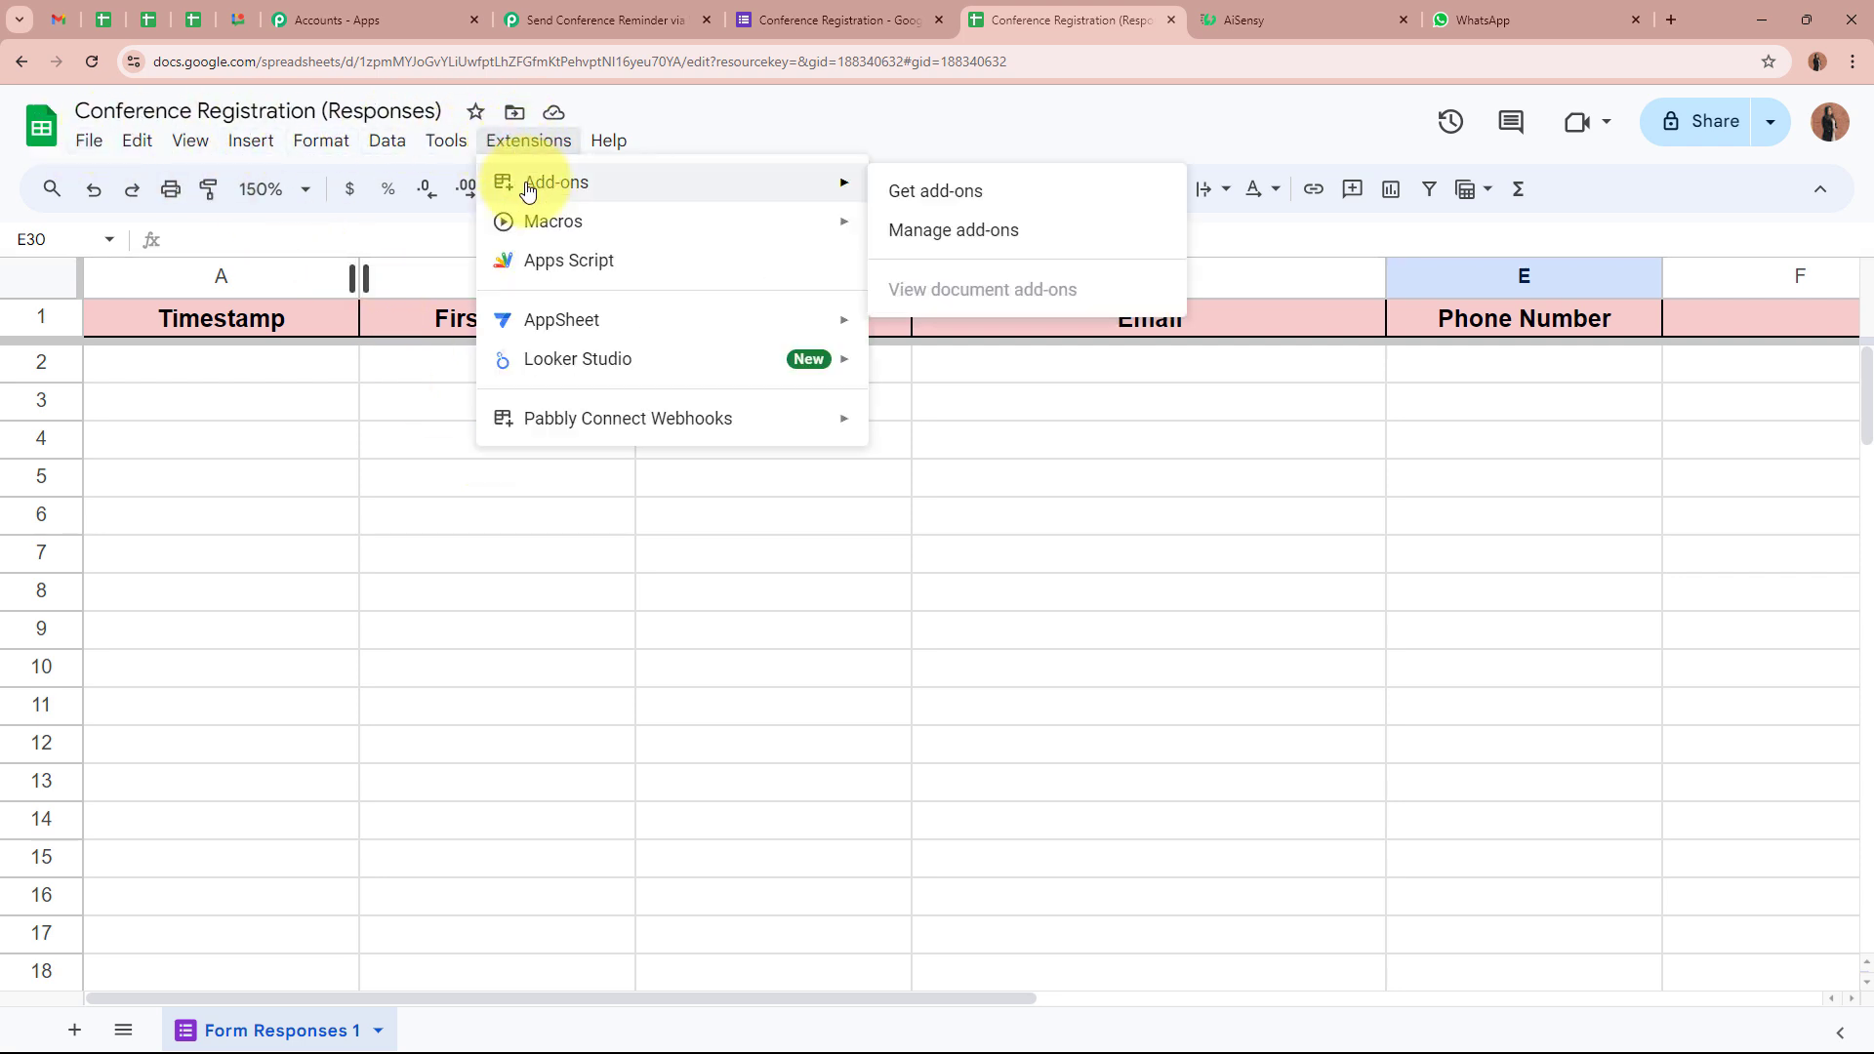
click(993, 202)
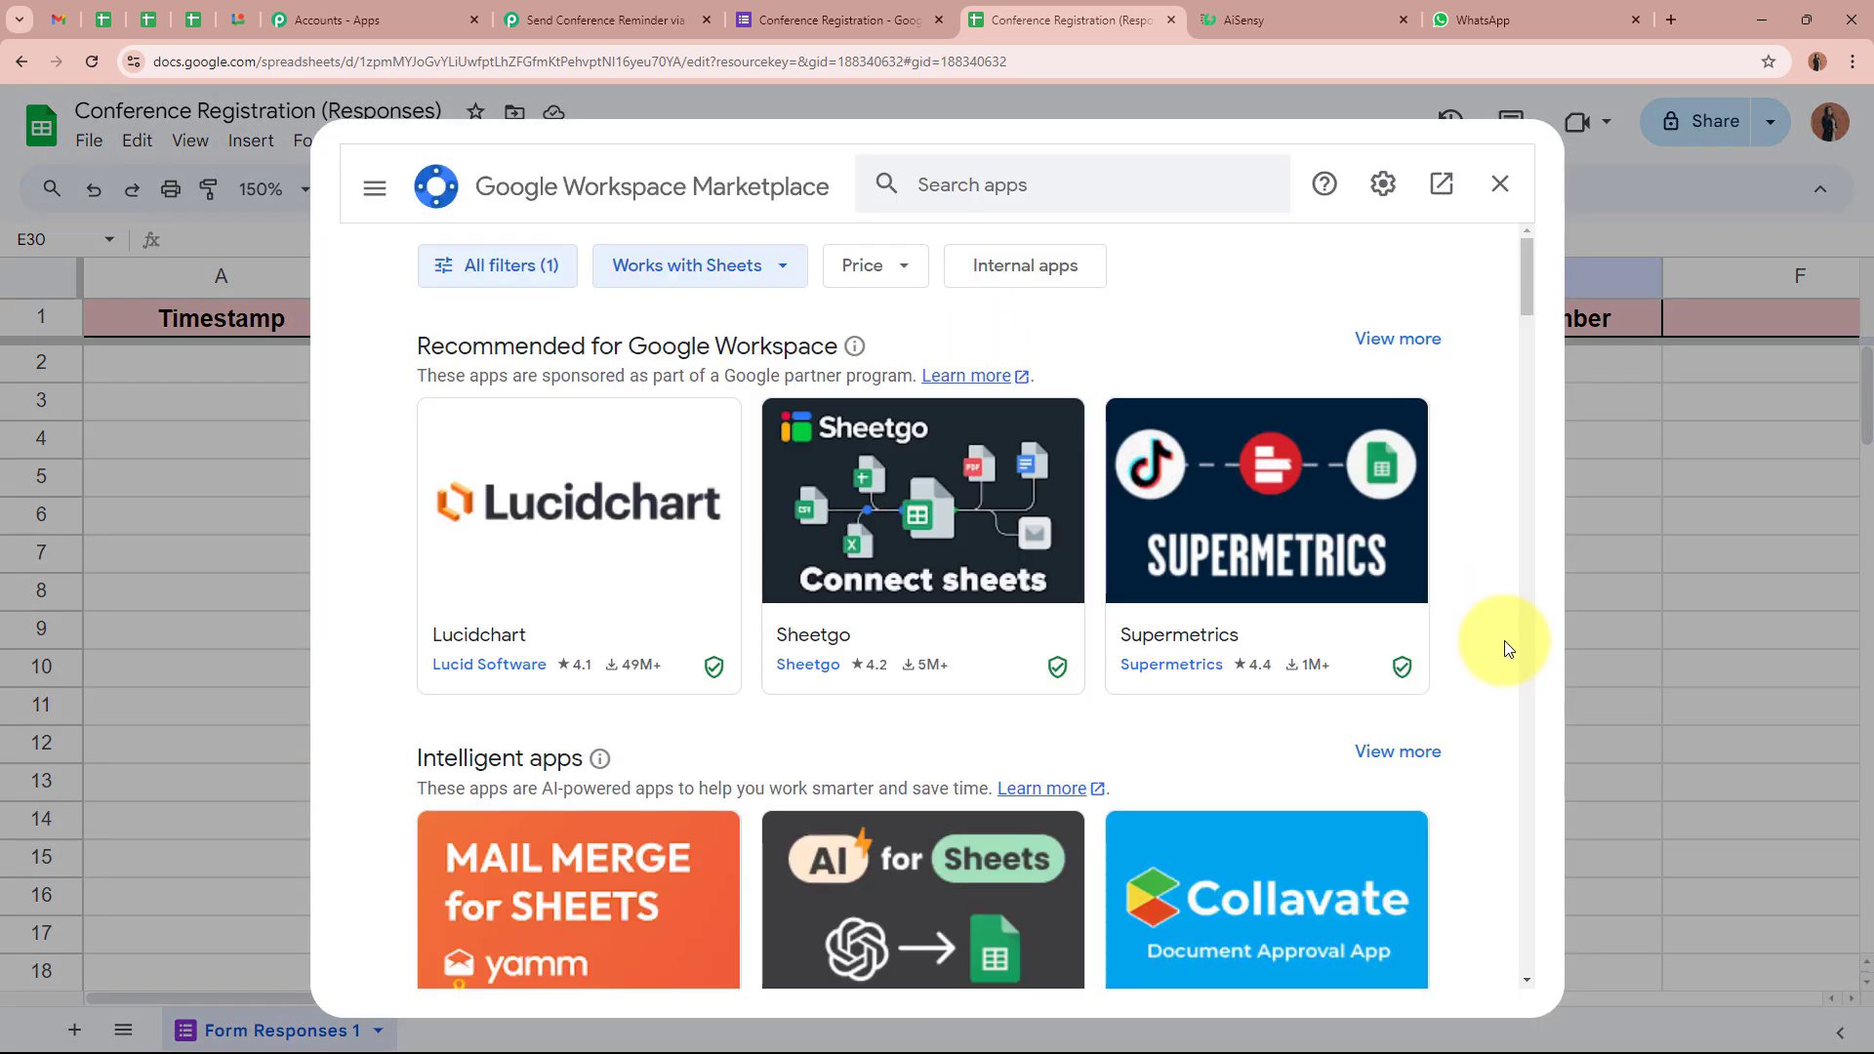
click(1157, 192)
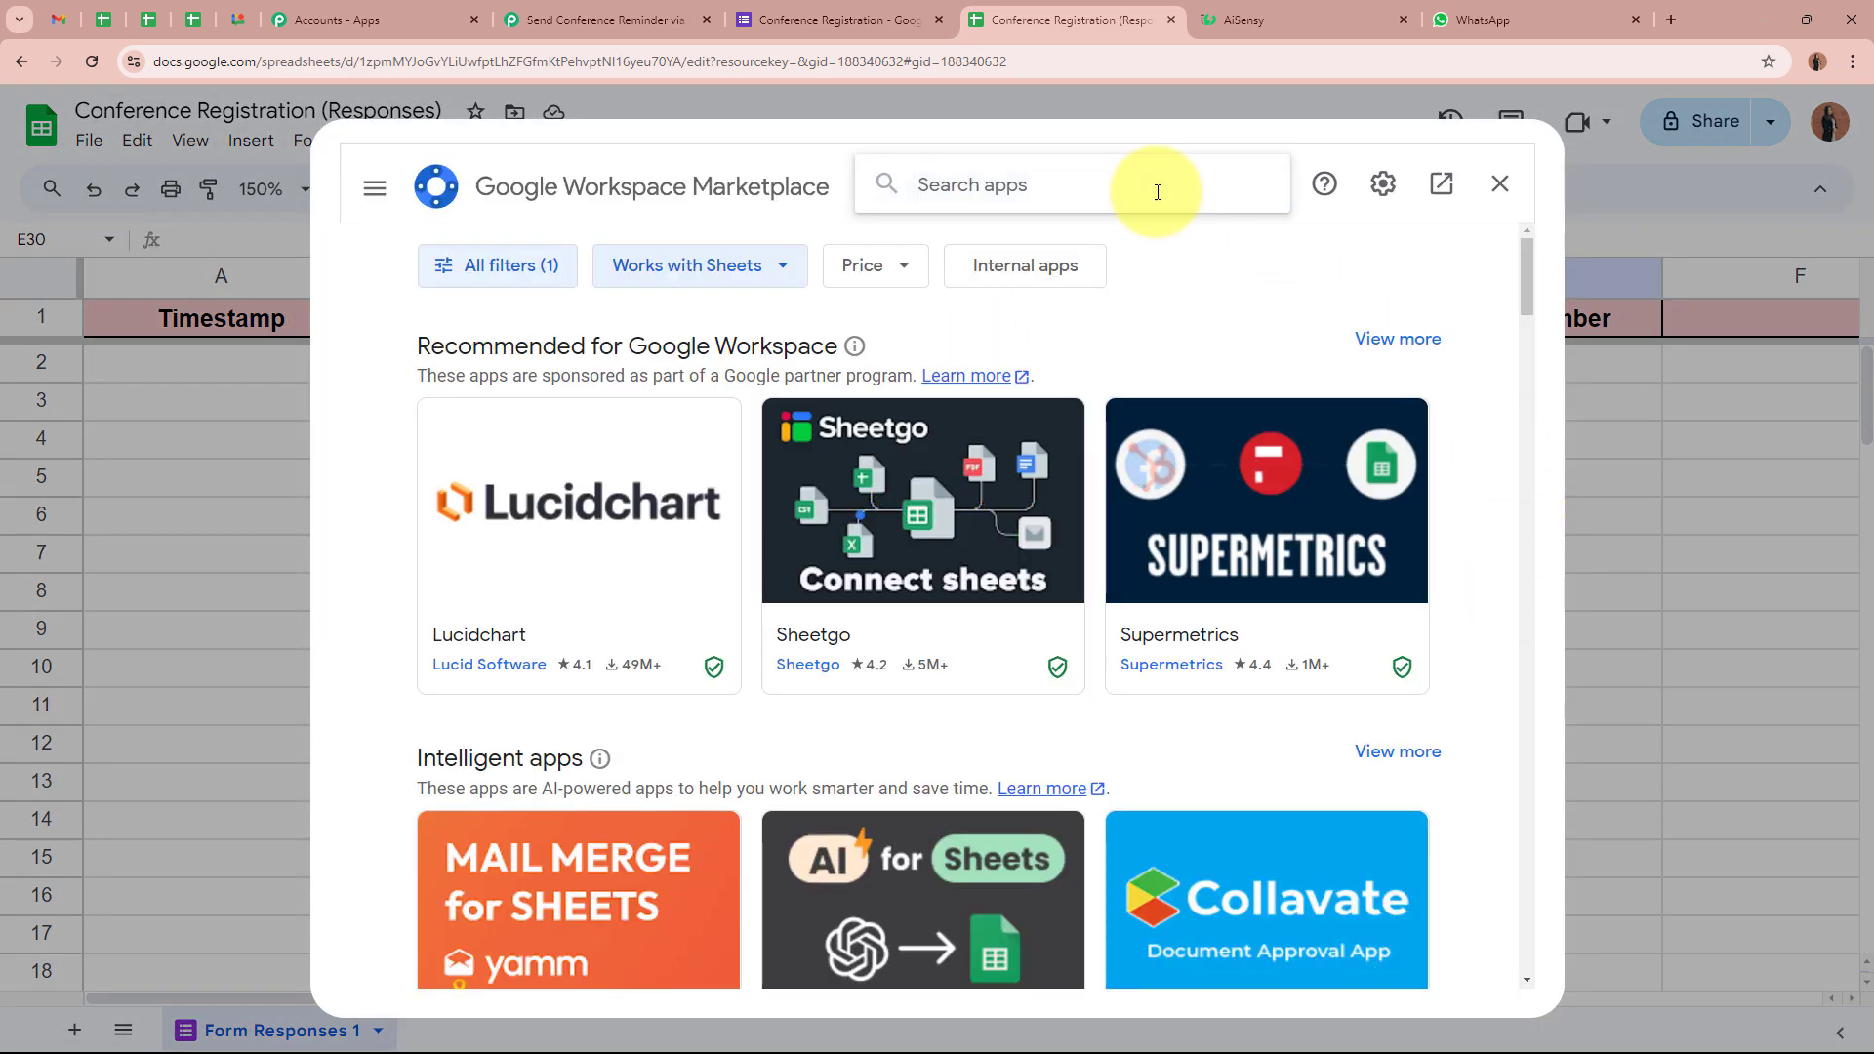
text(Pabb)
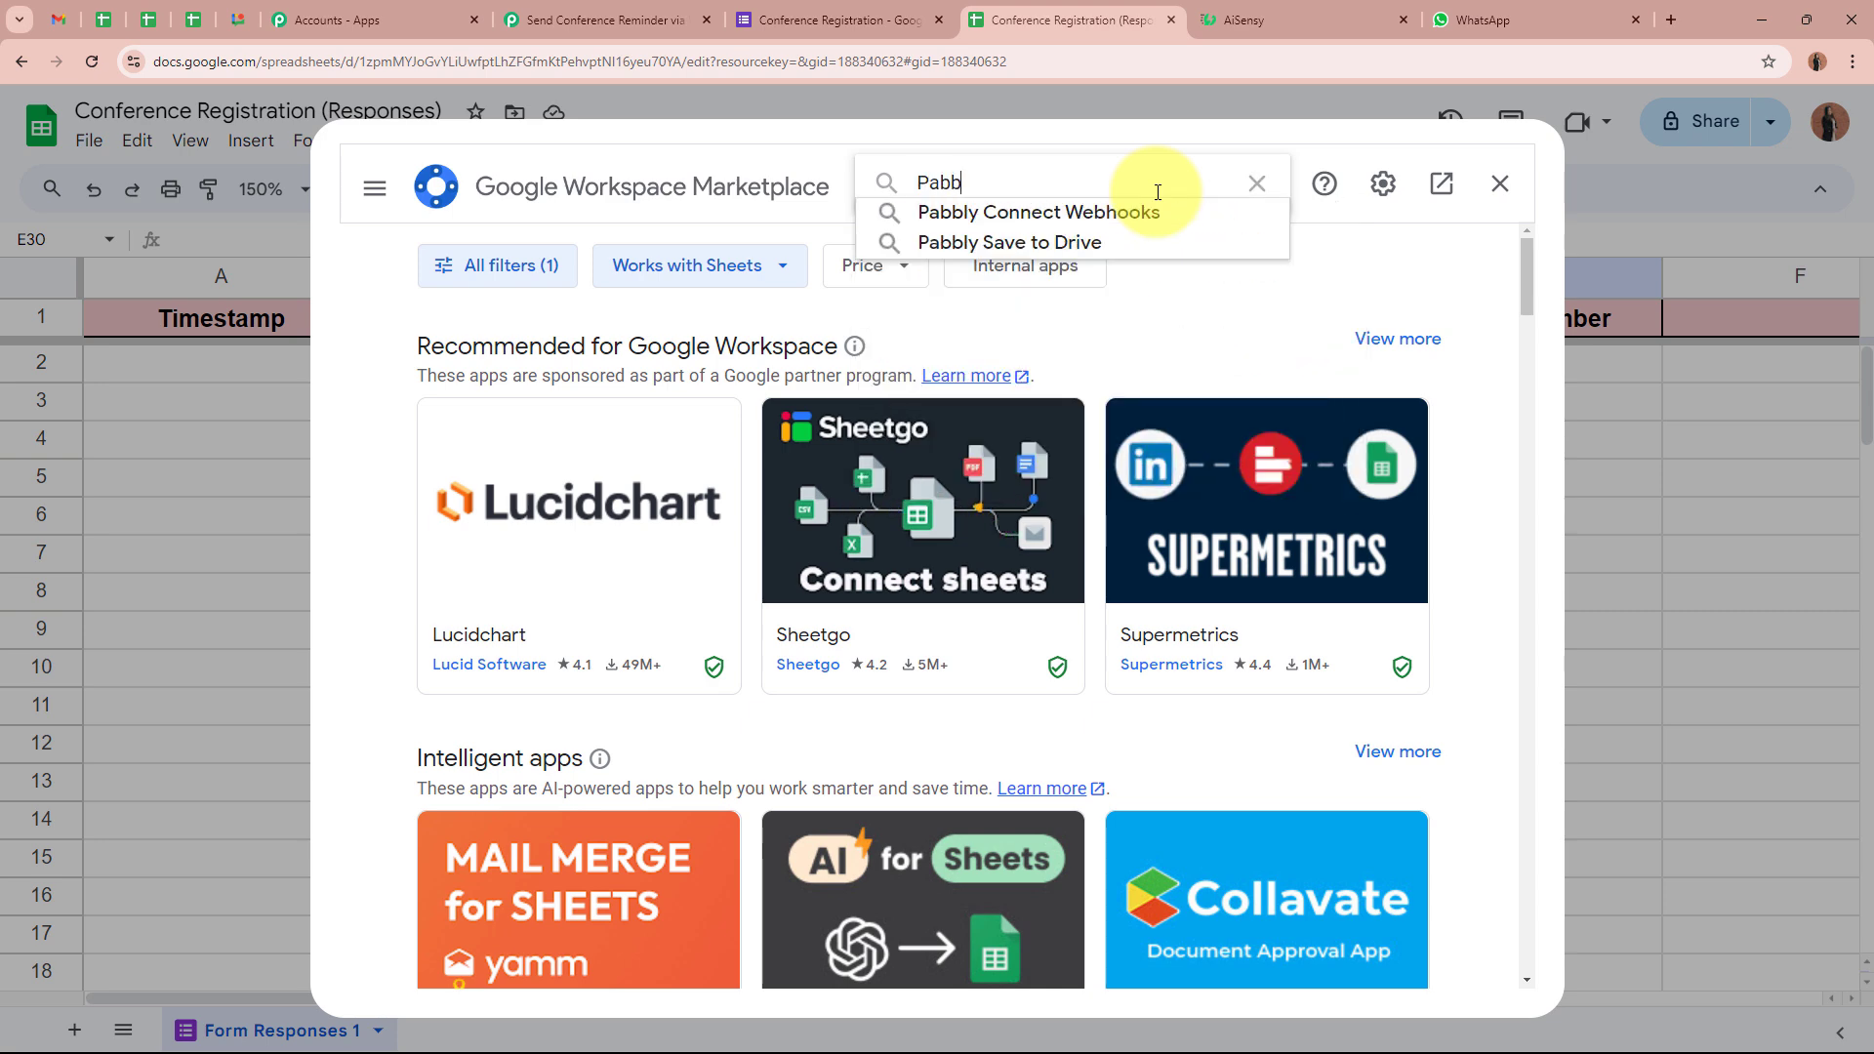
click(1158, 211)
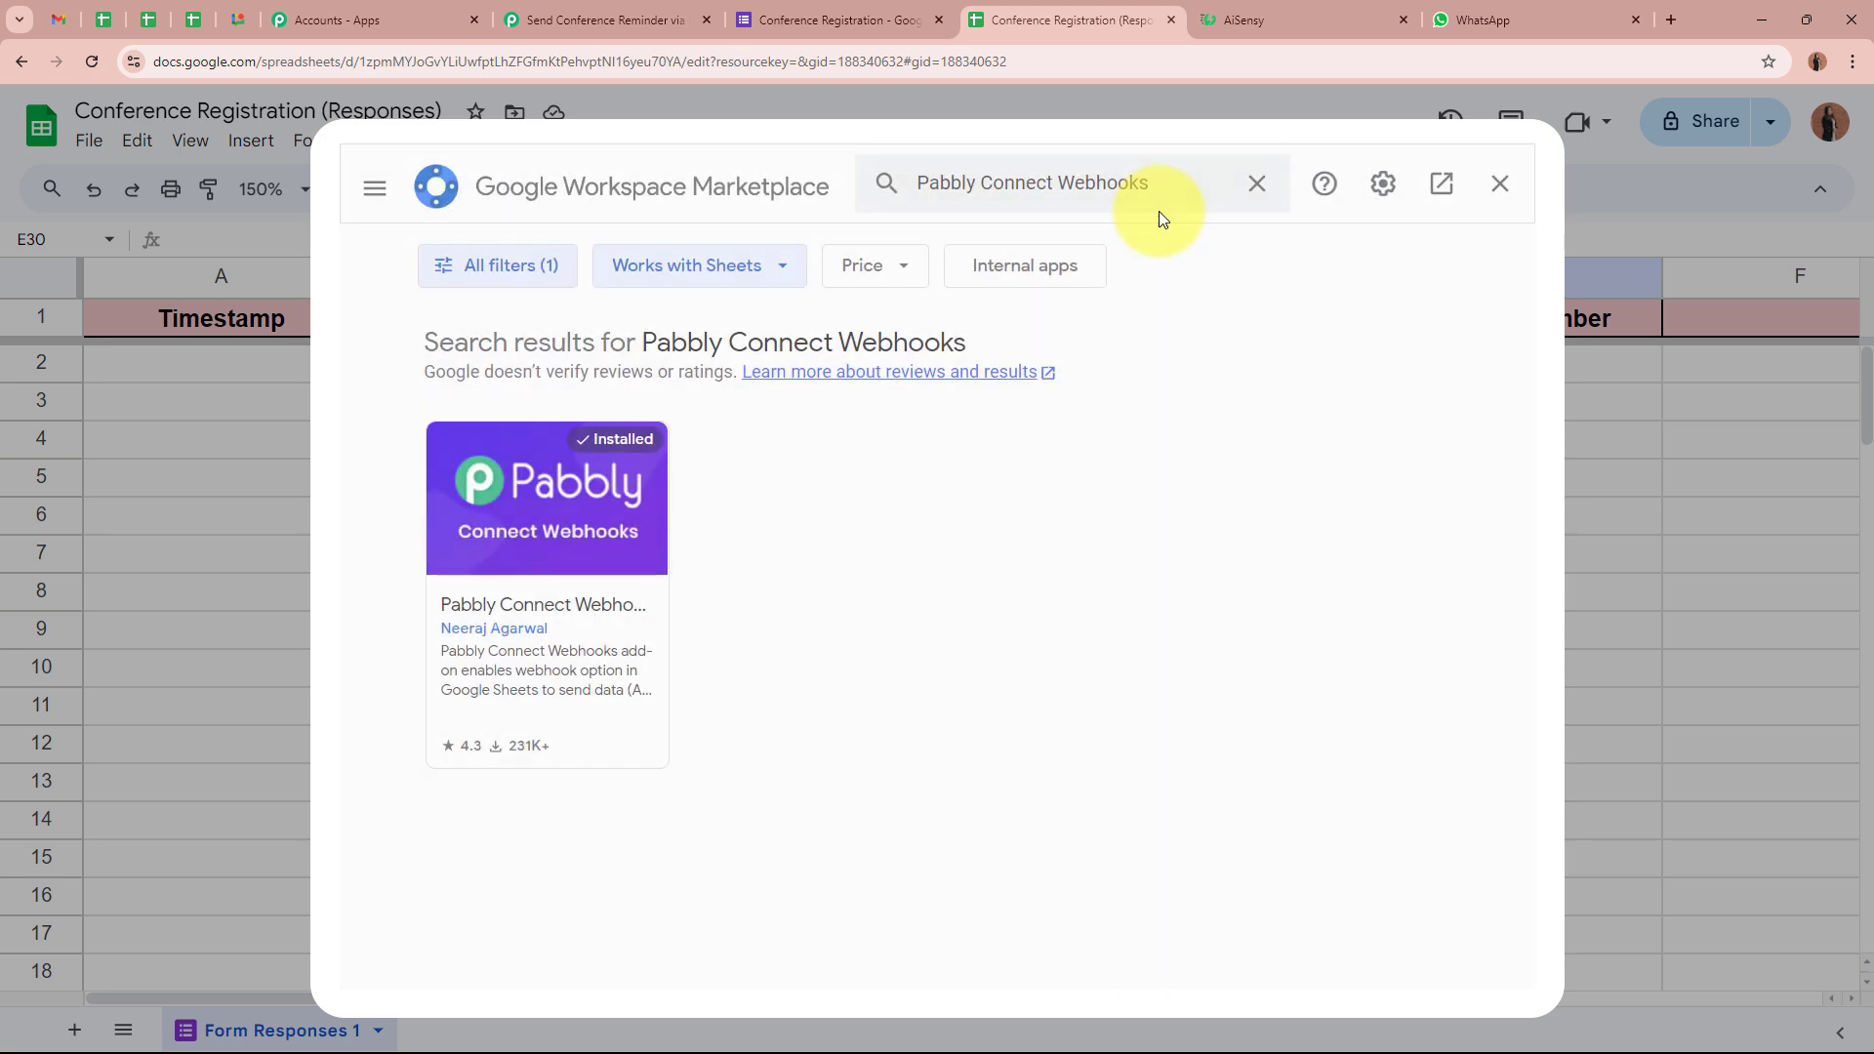
click(600, 606)
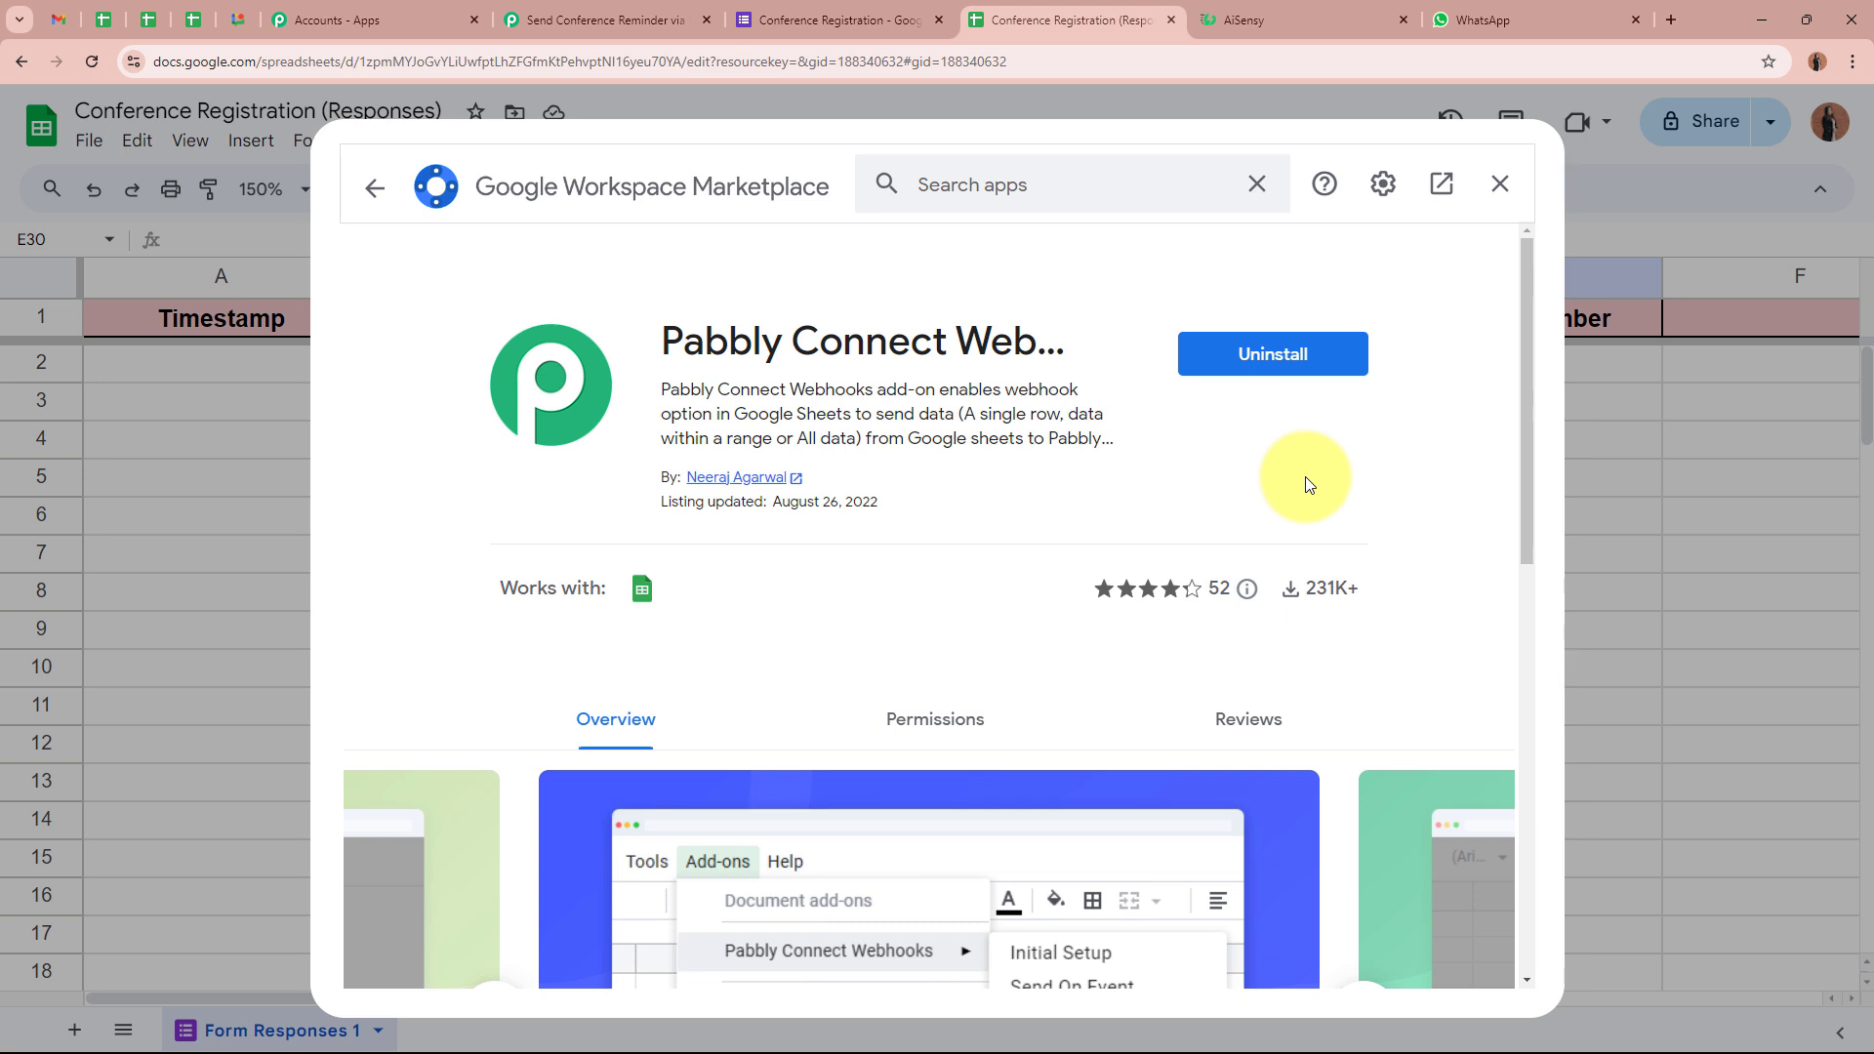
Start the Pabbly Connect Webhooks Initial Setup and paste the webhook URL
click(1498, 185)
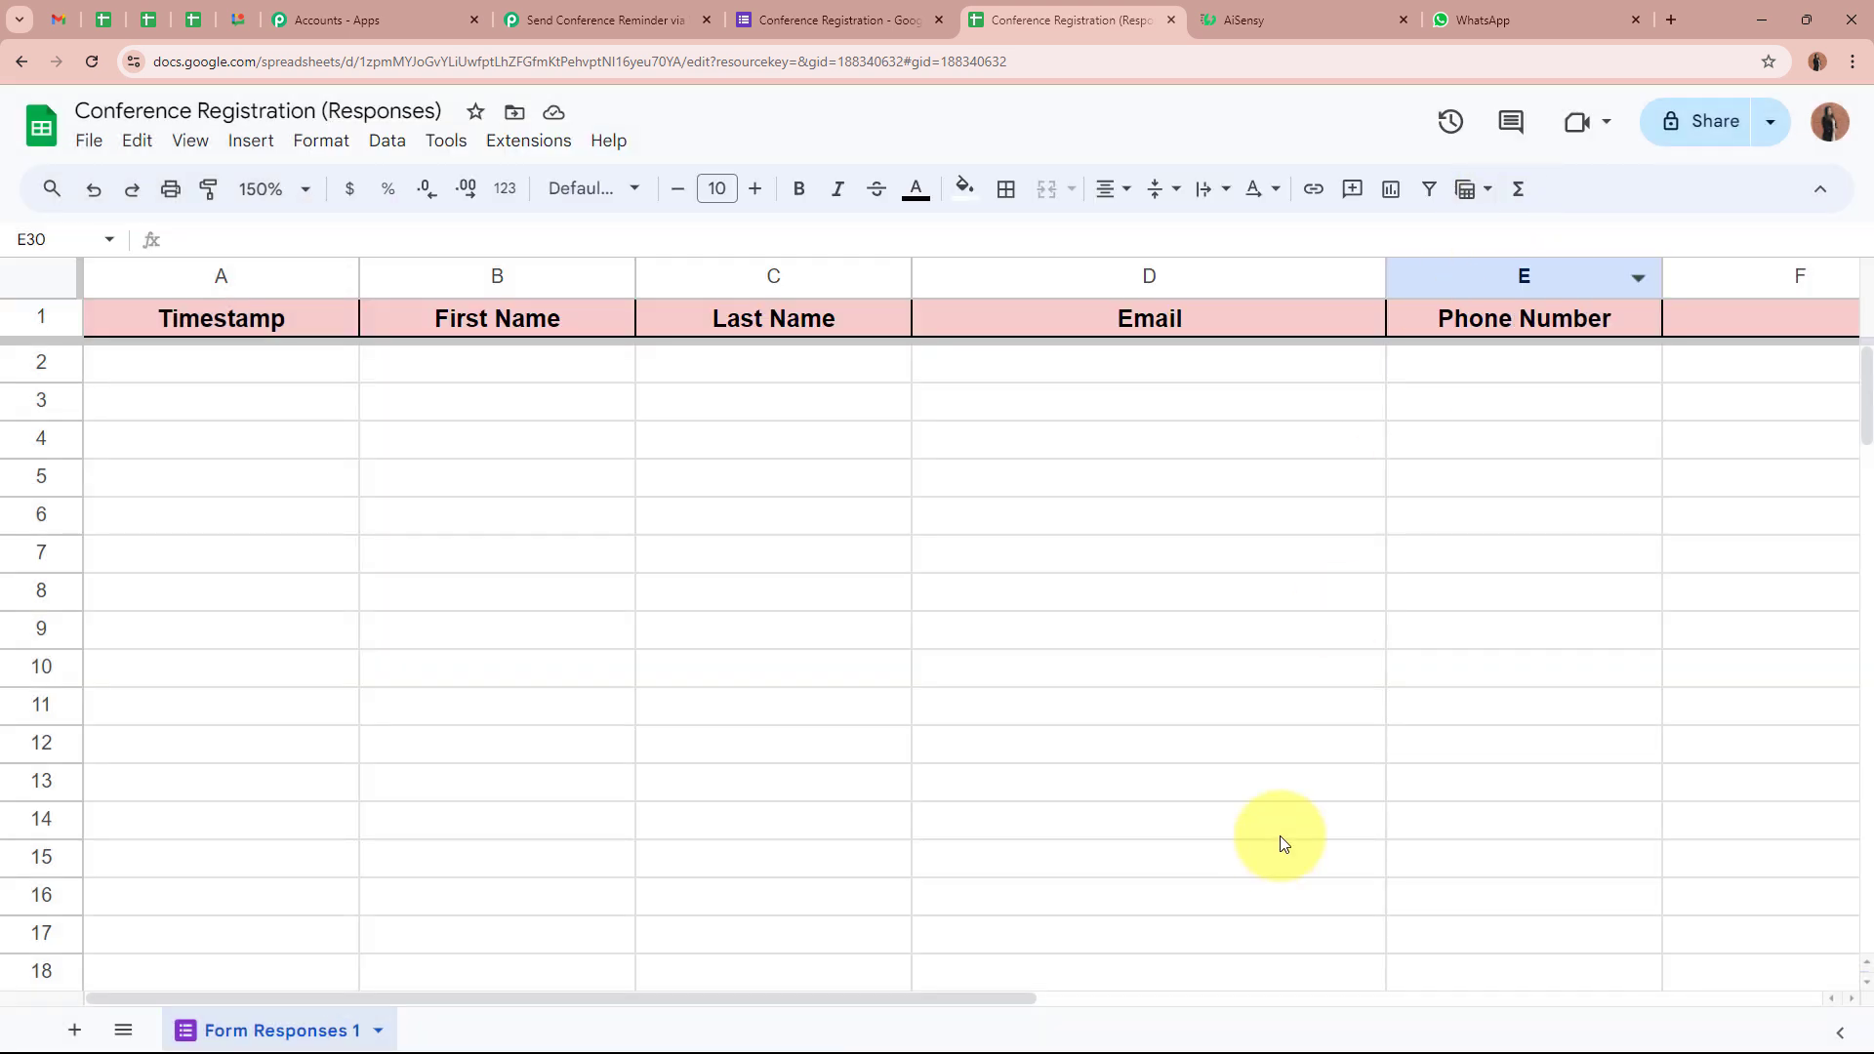
click(529, 143)
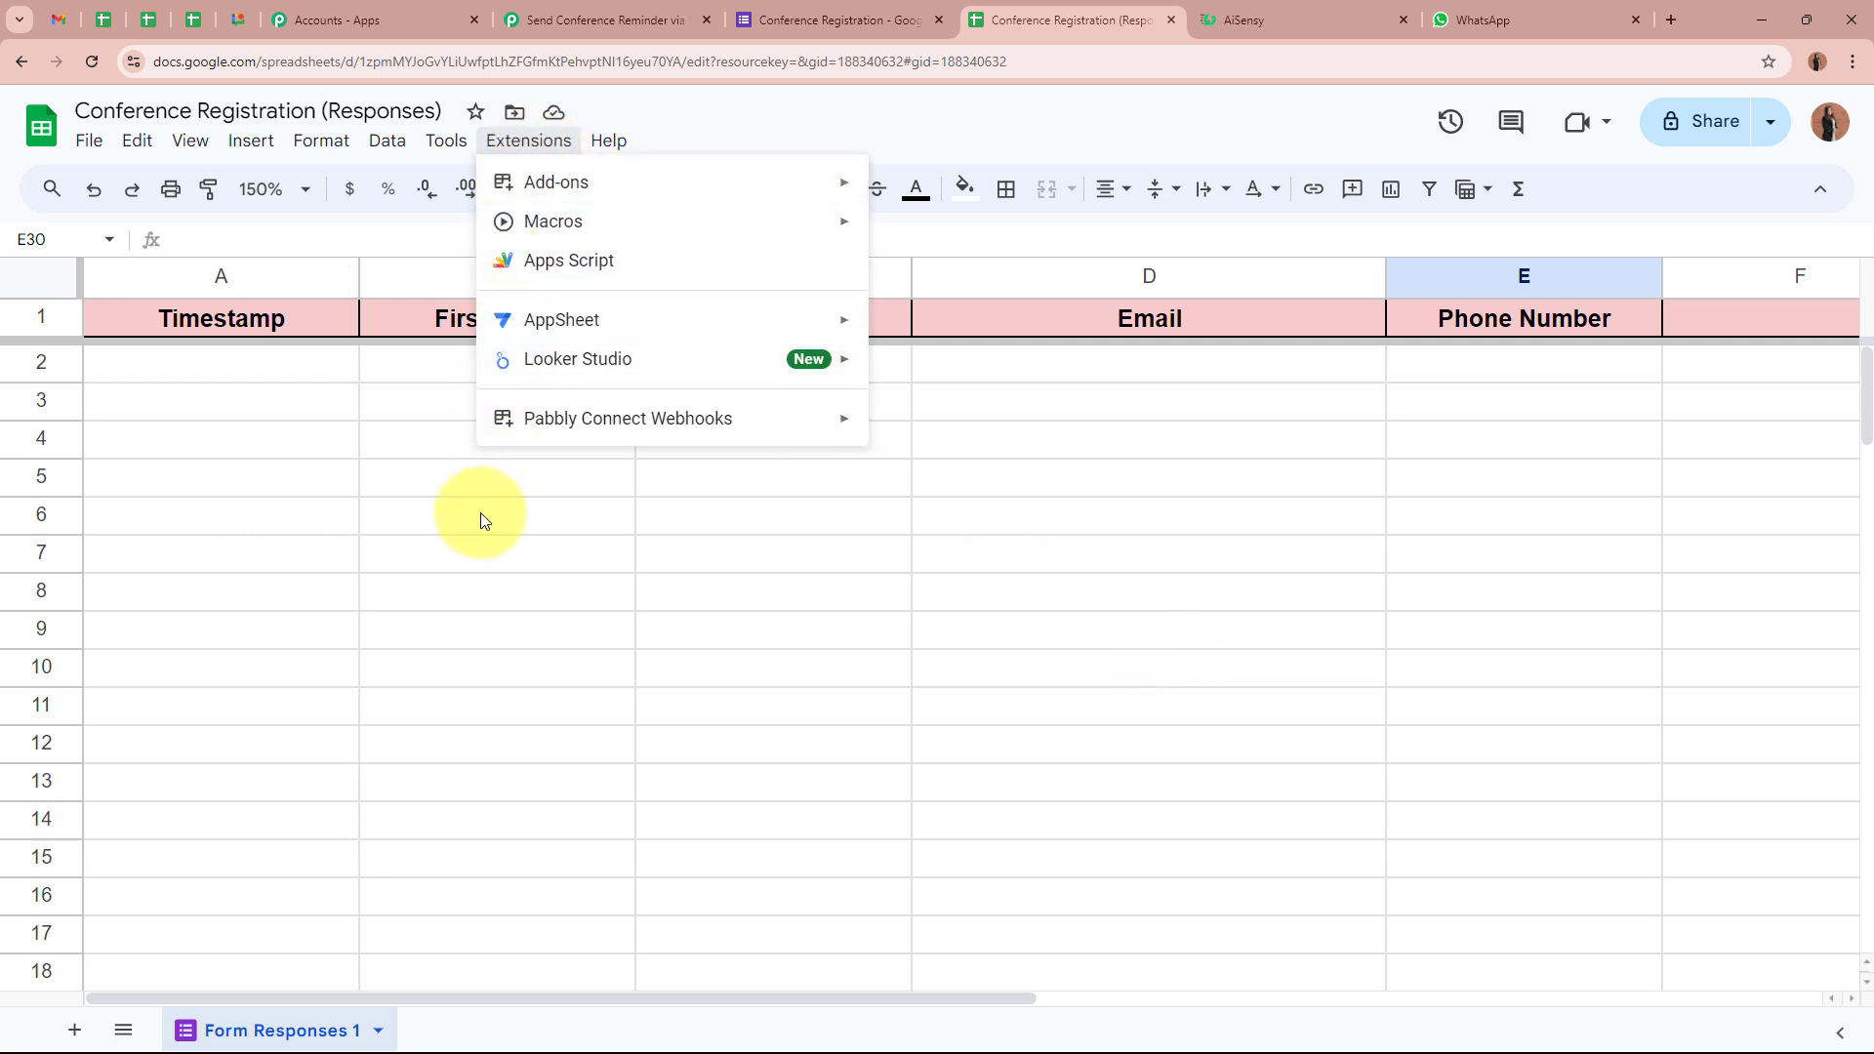
mouse_move(712, 438)
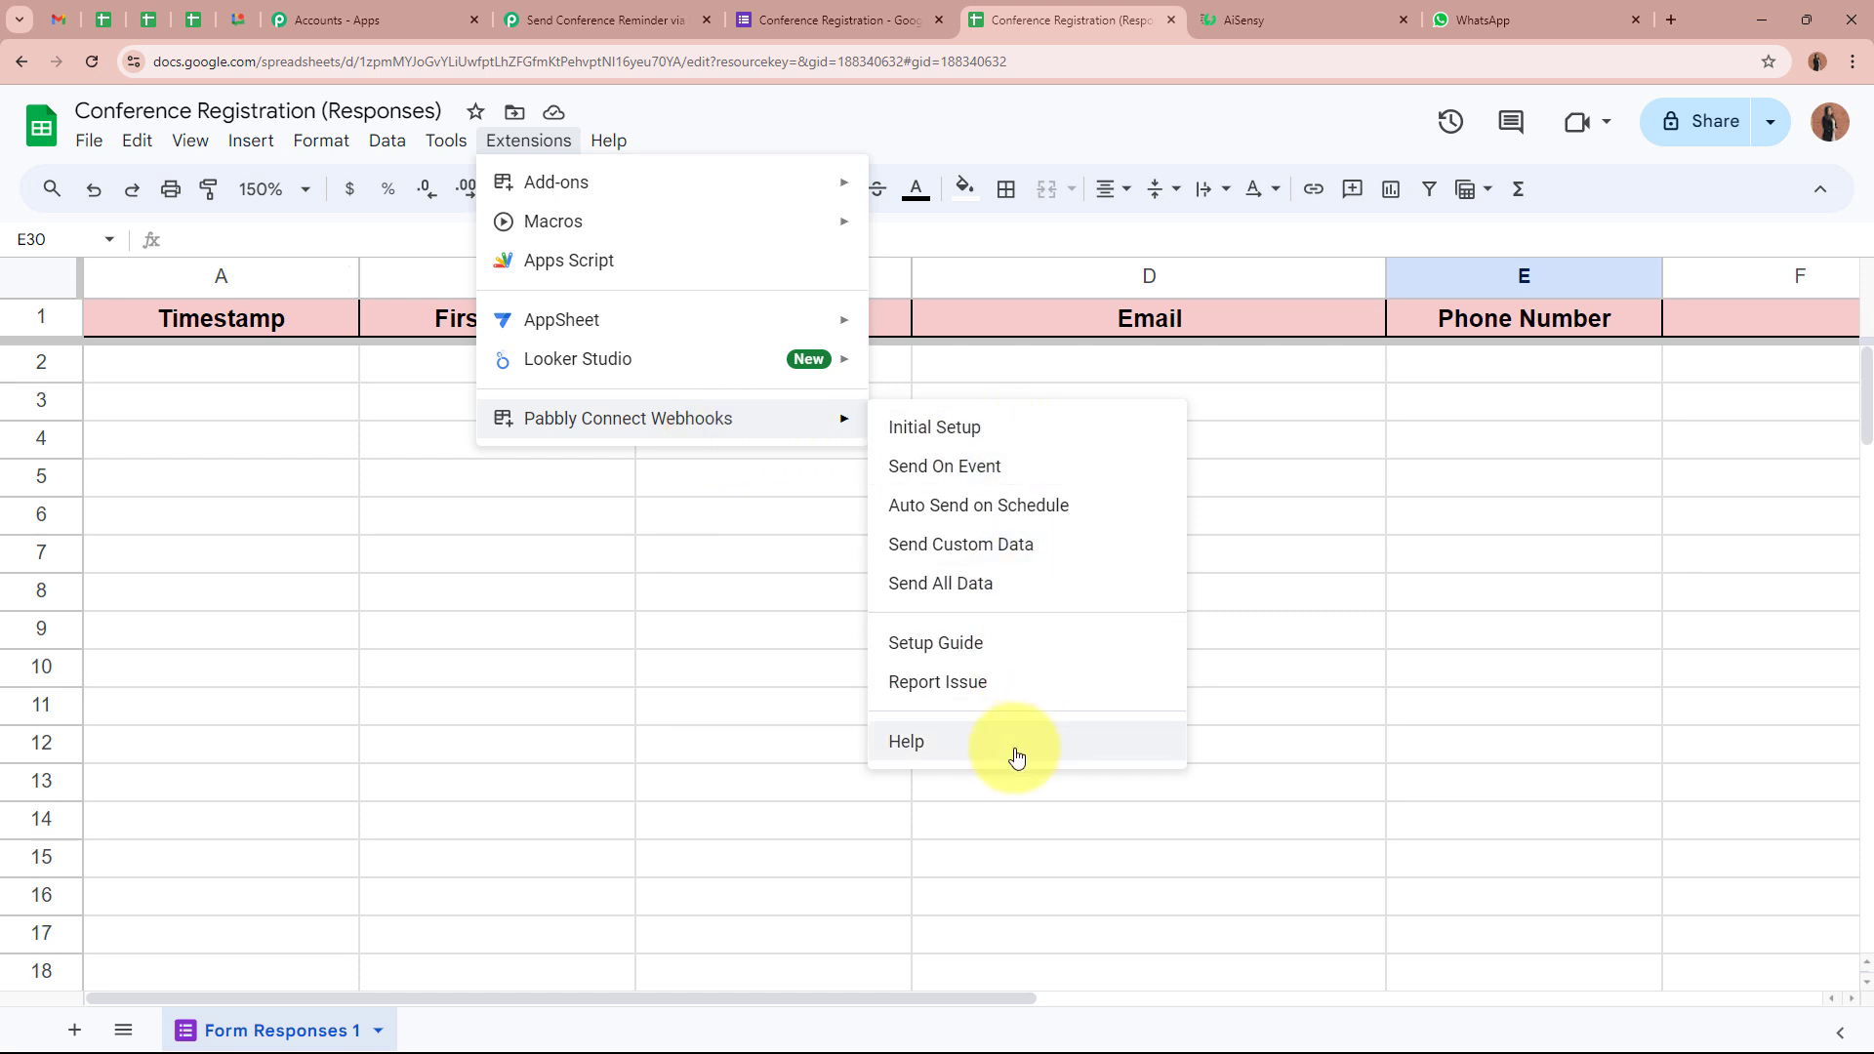
click(1053, 430)
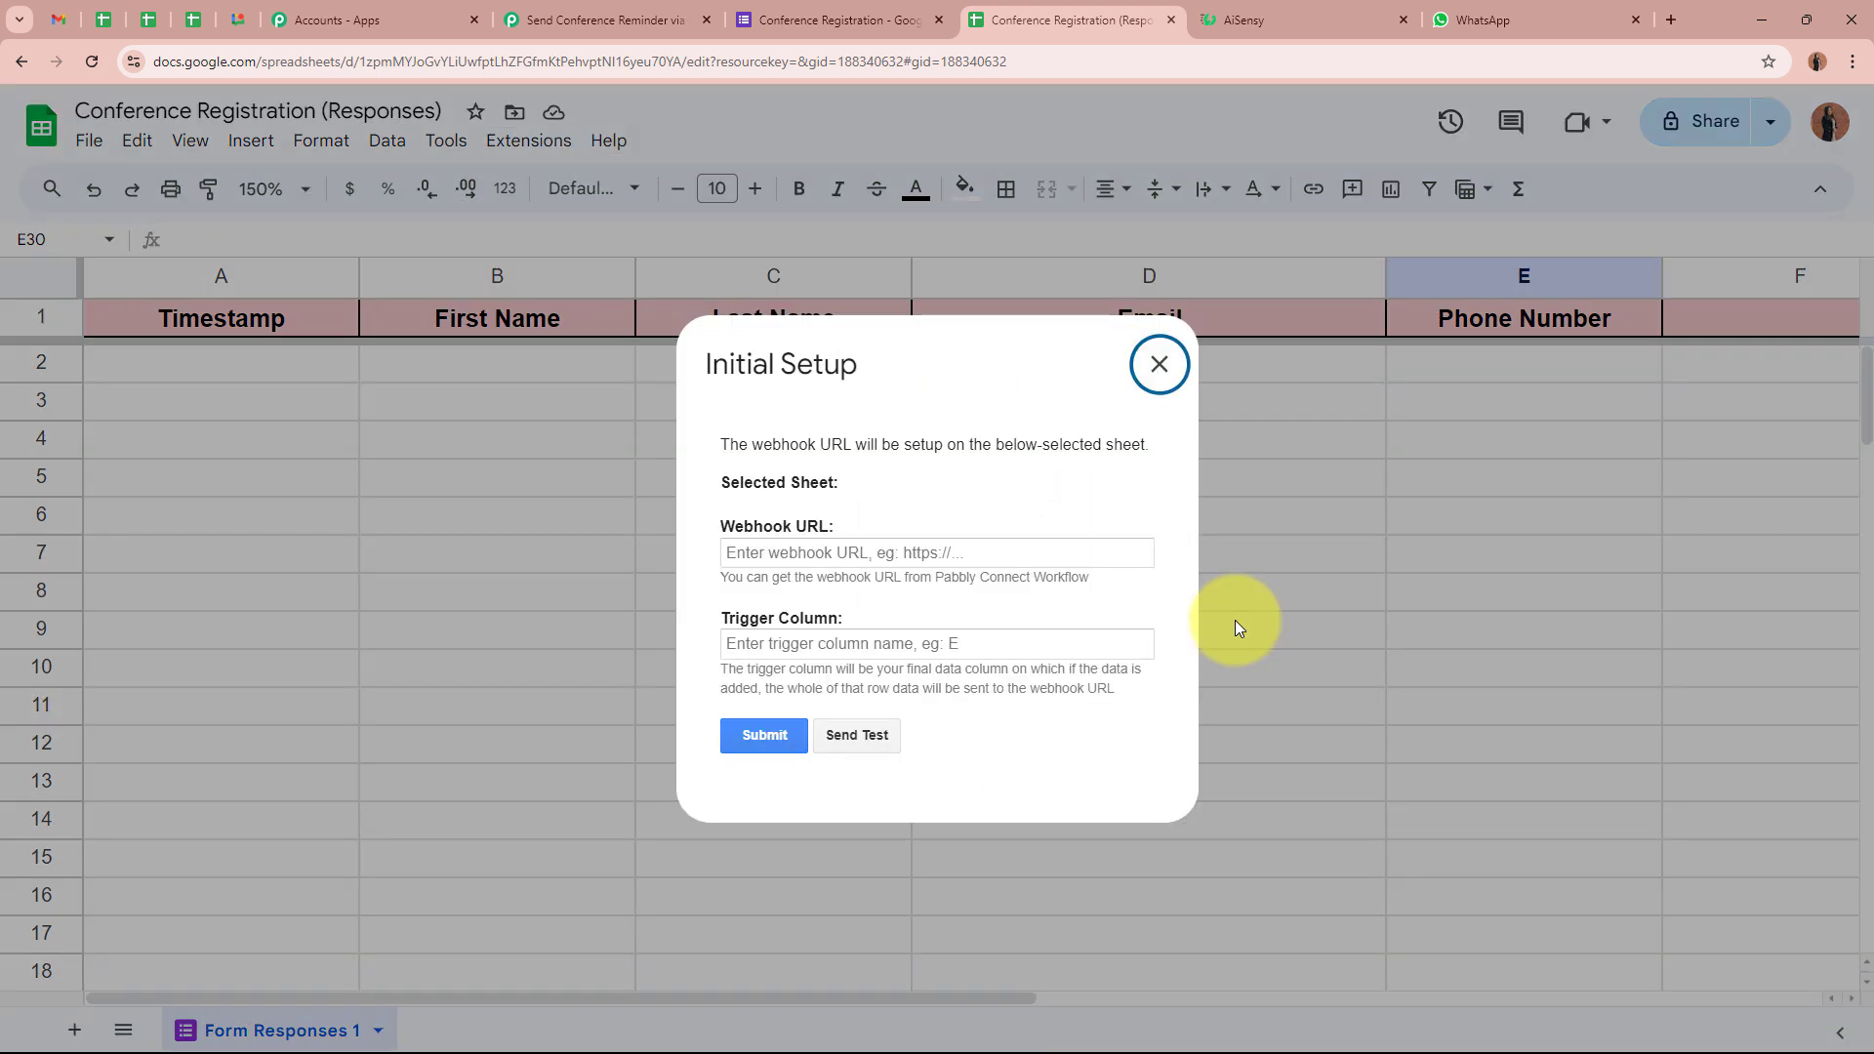
triple_click(840, 525)
drag(714, 617, 943, 617)
click(943, 617)
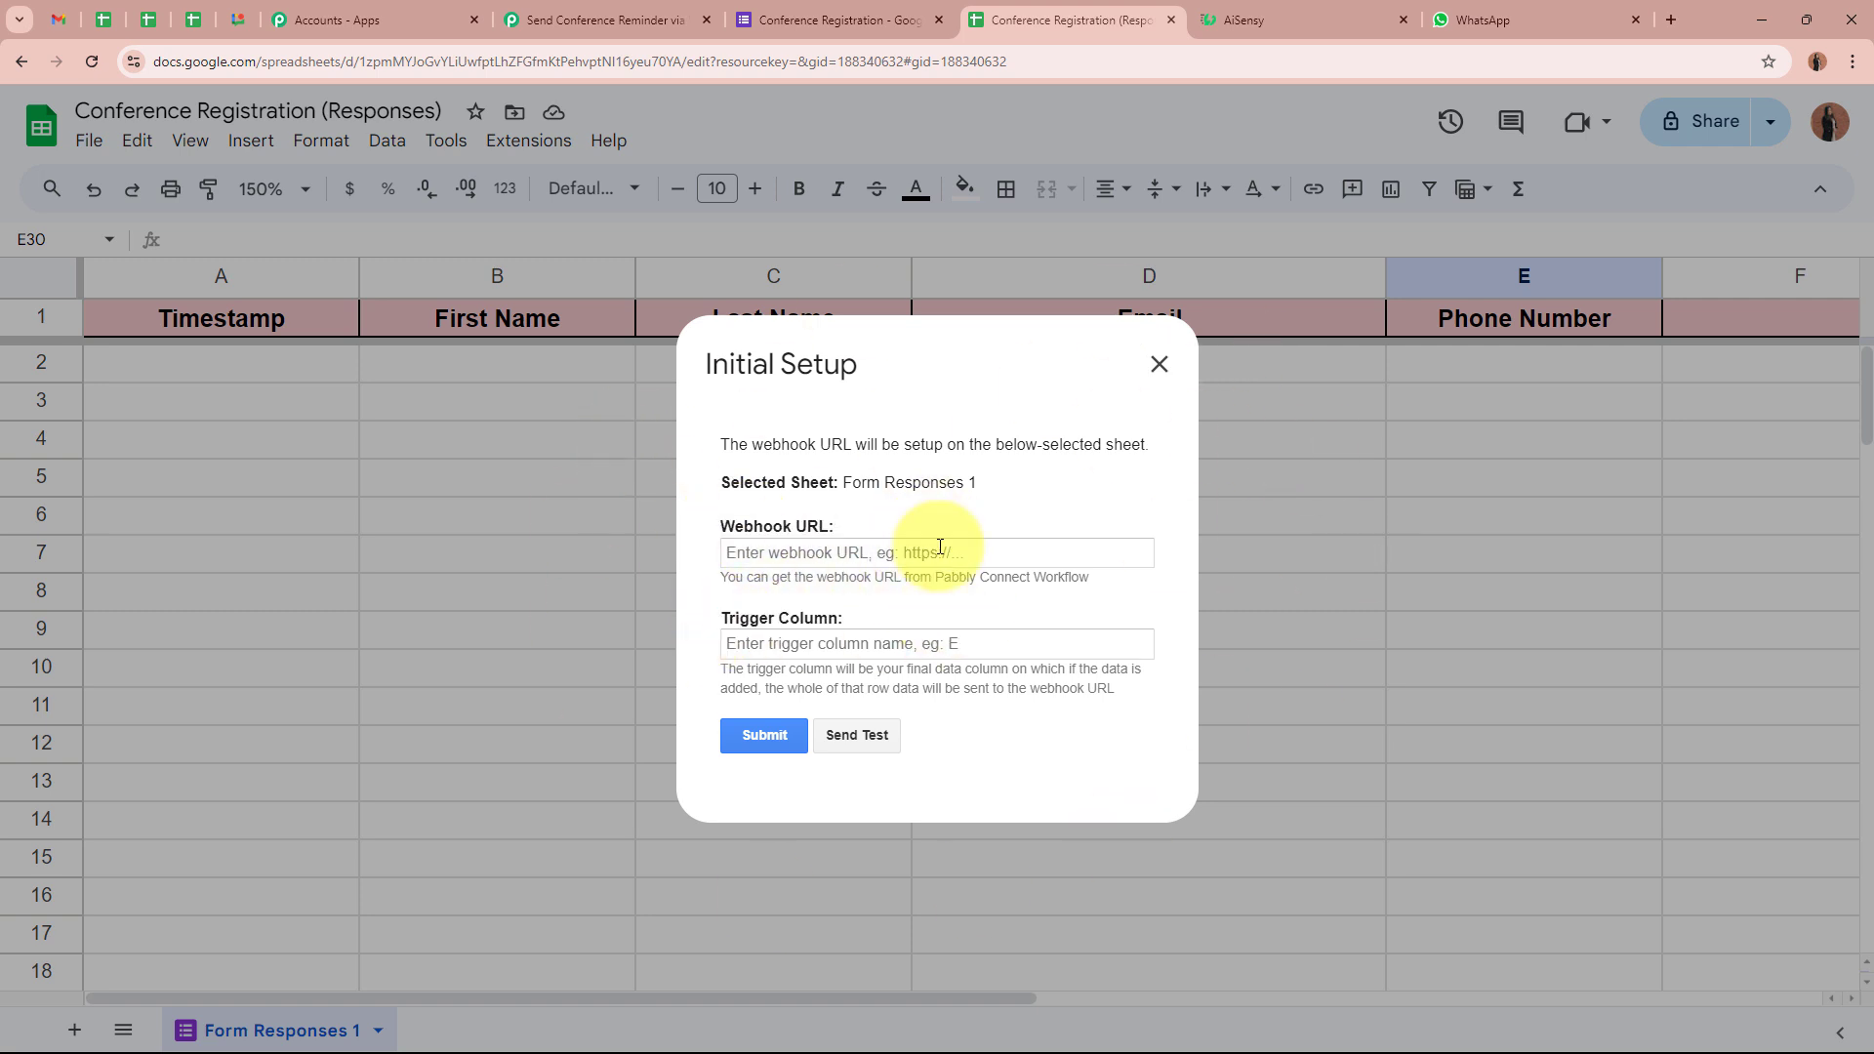
click(976, 551)
key(ctrl+v)
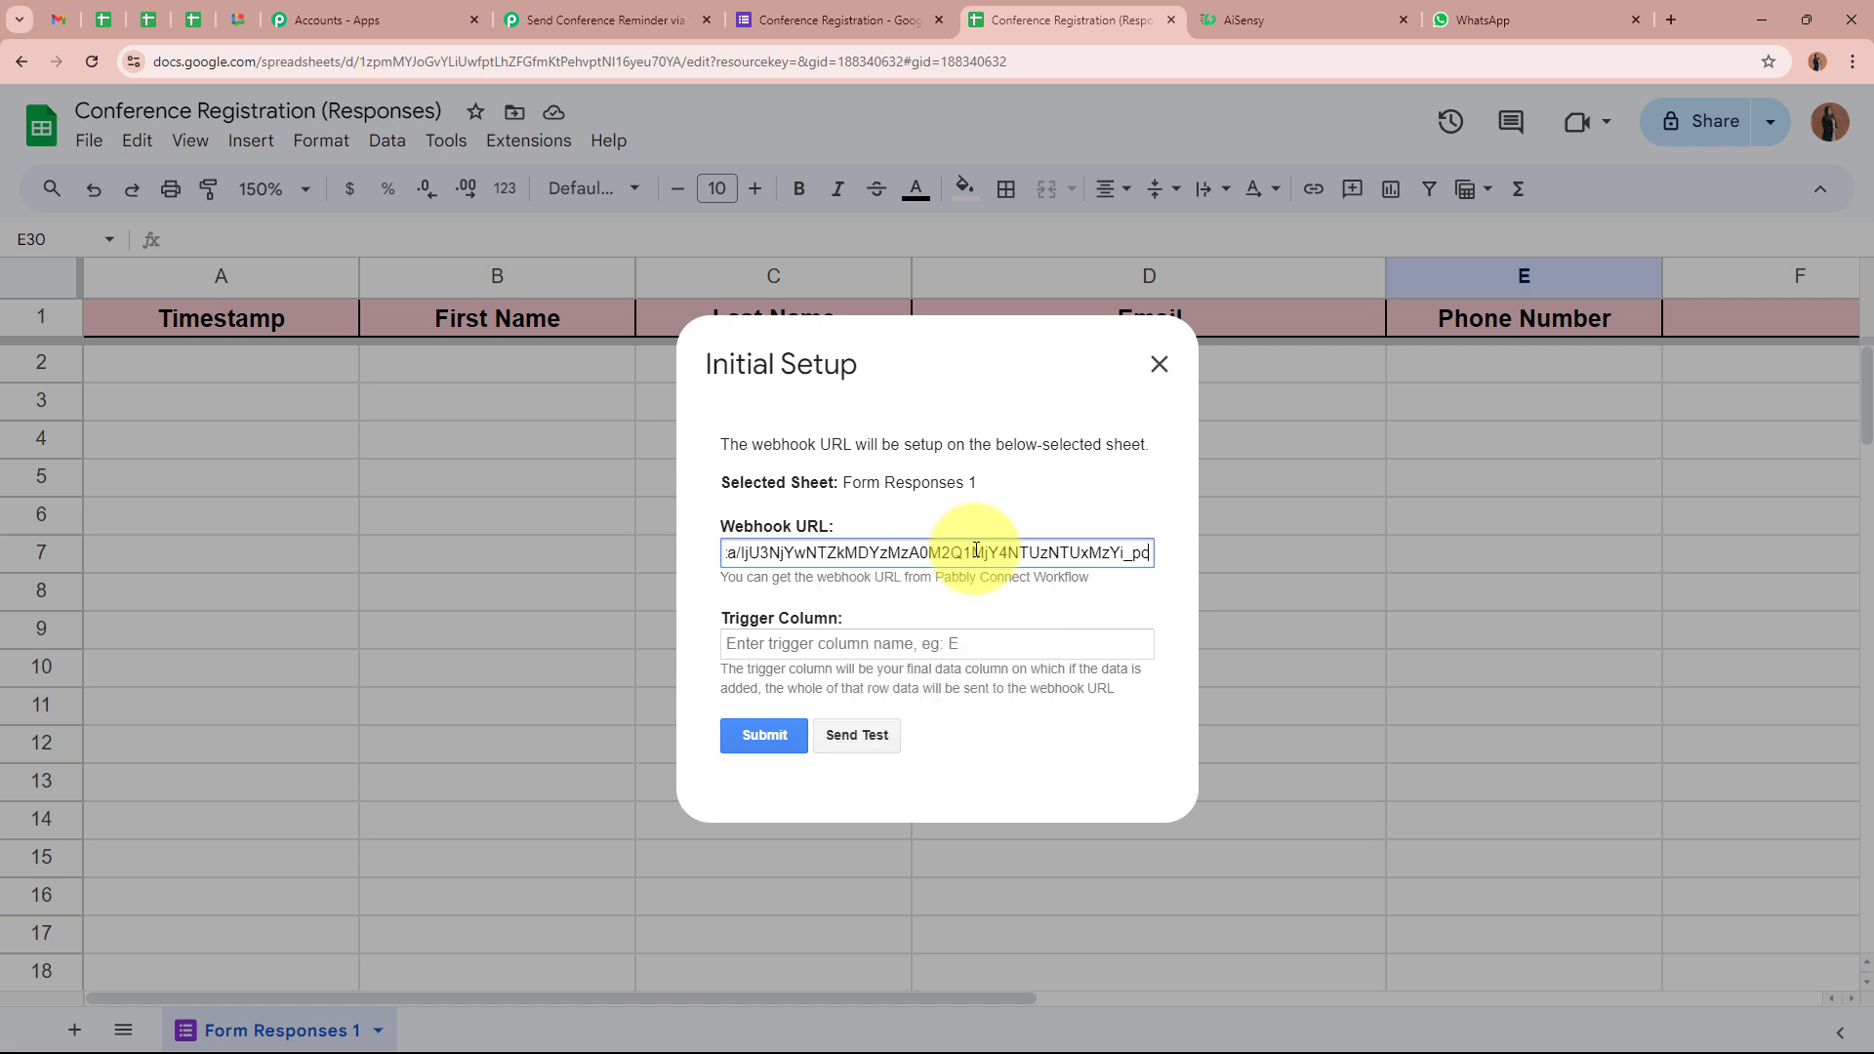
Set the Trigger Column to E, submit the setup, and close the dialog
click(932, 643)
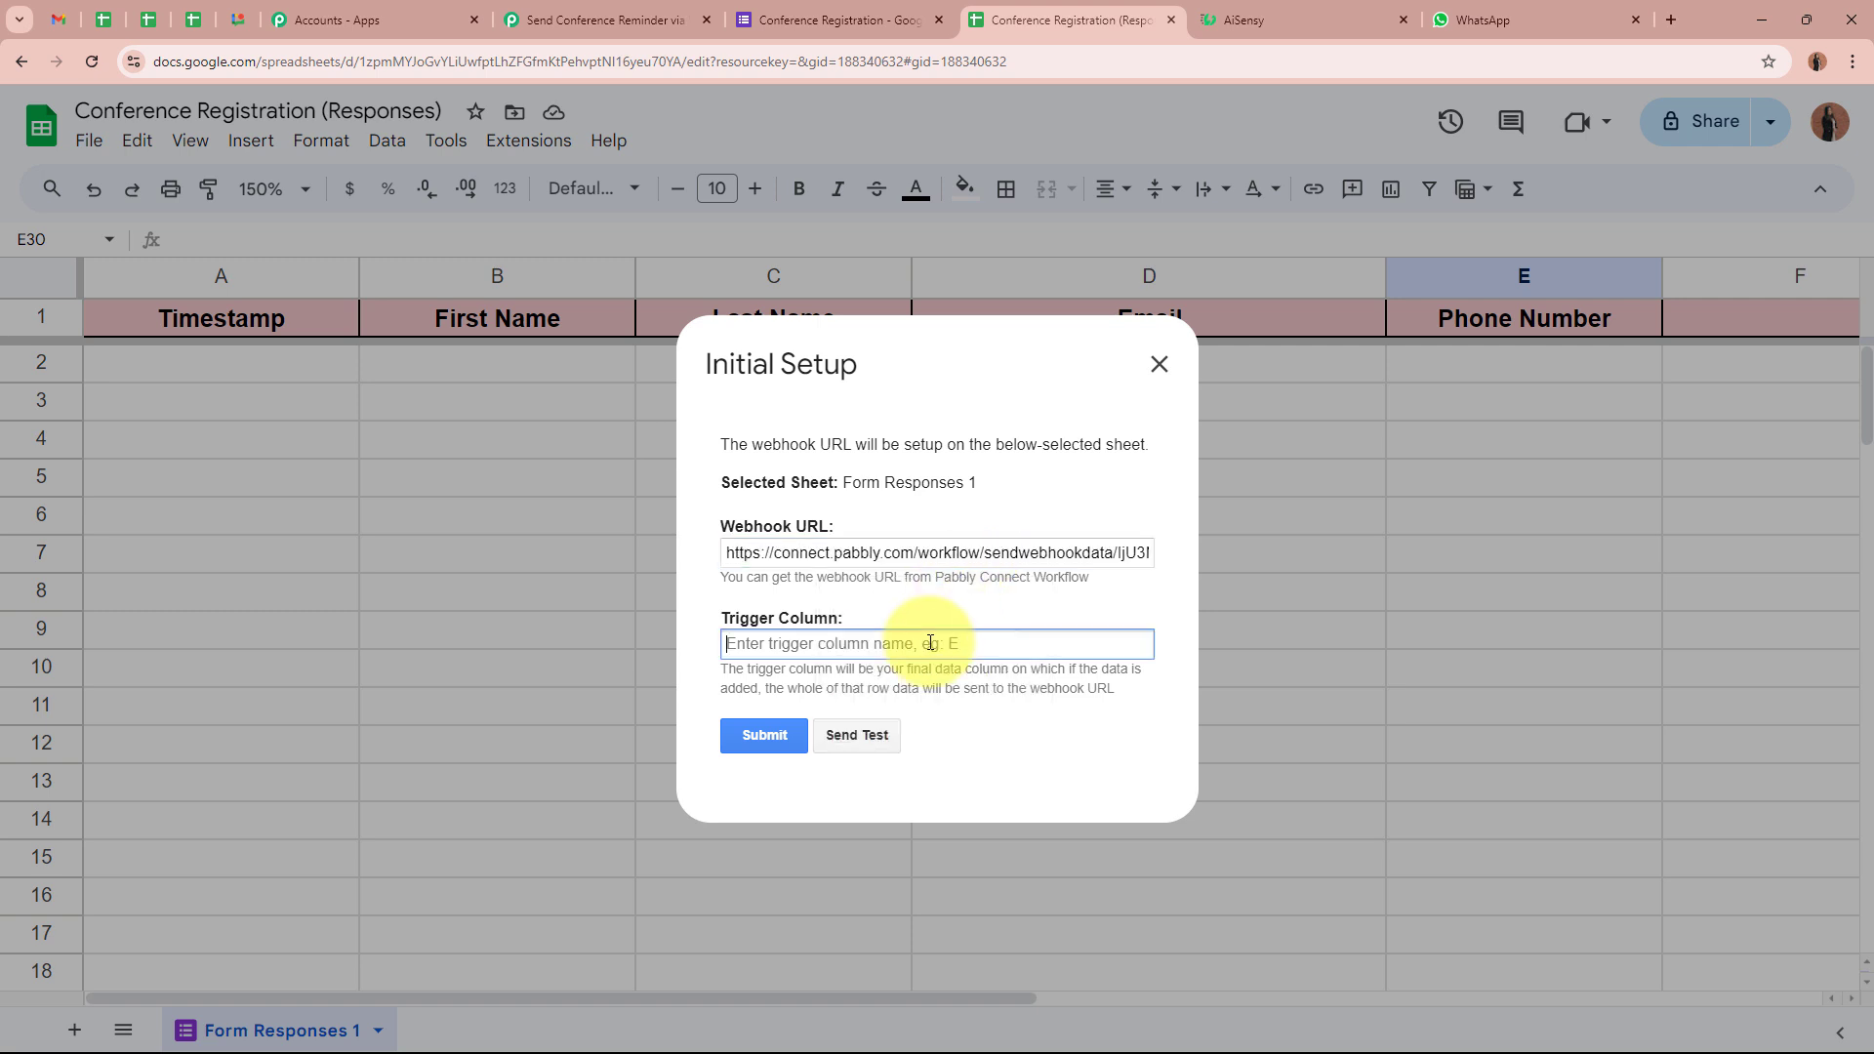
mouse_move(725, 671)
mouse_down()
mouse_move(1133, 672)
mouse_move(738, 683)
mouse_up()
click(736, 682)
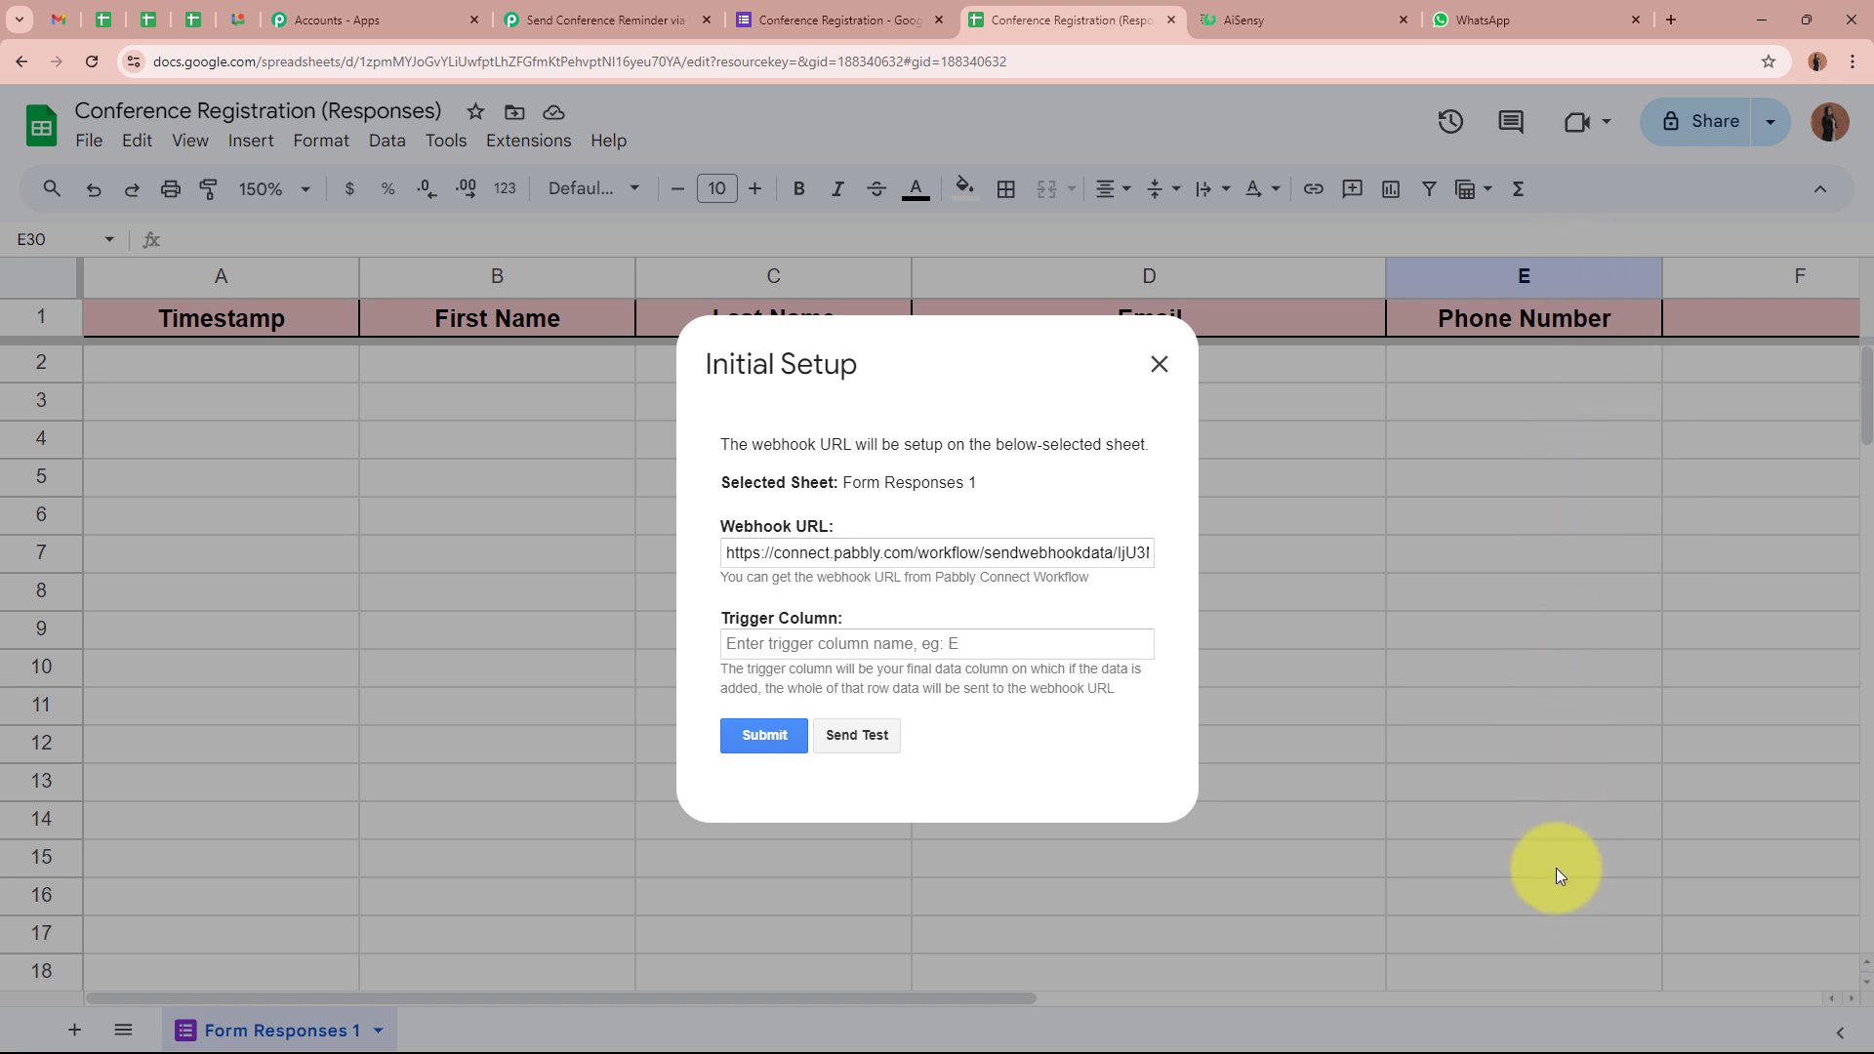
click(876, 642)
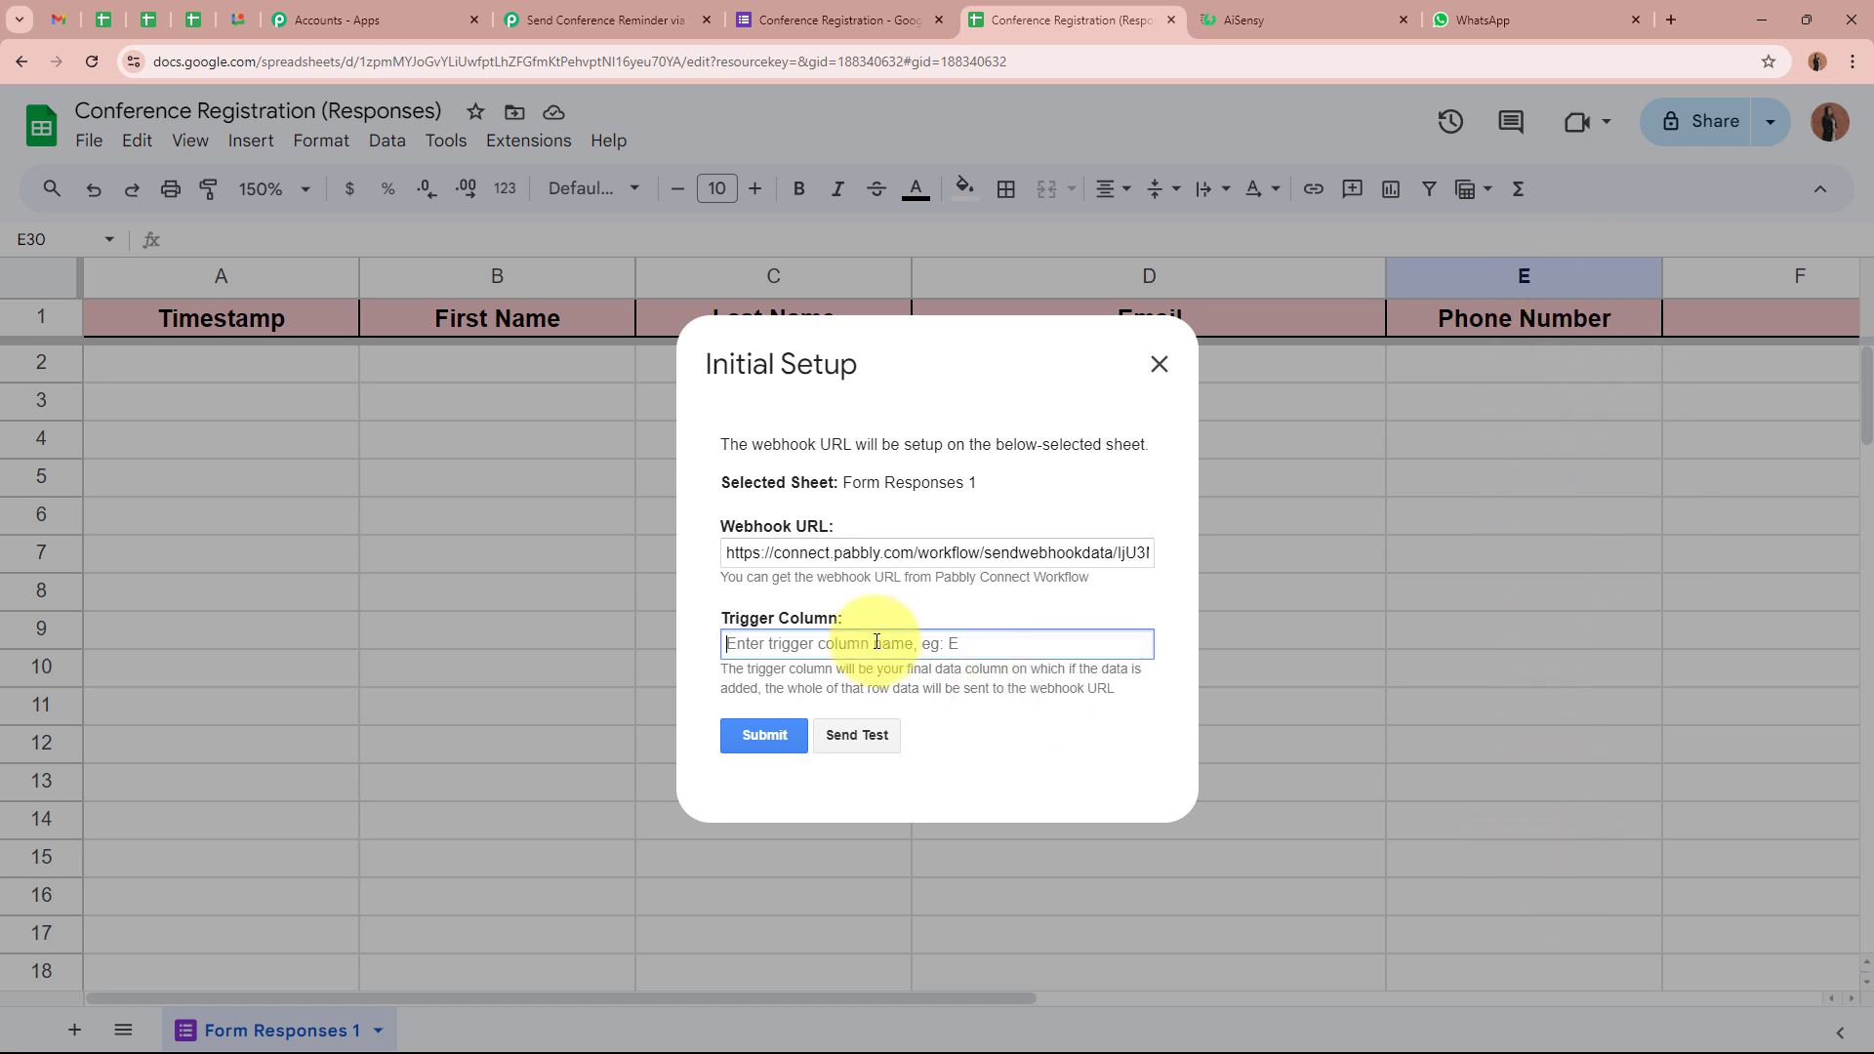
text(E)
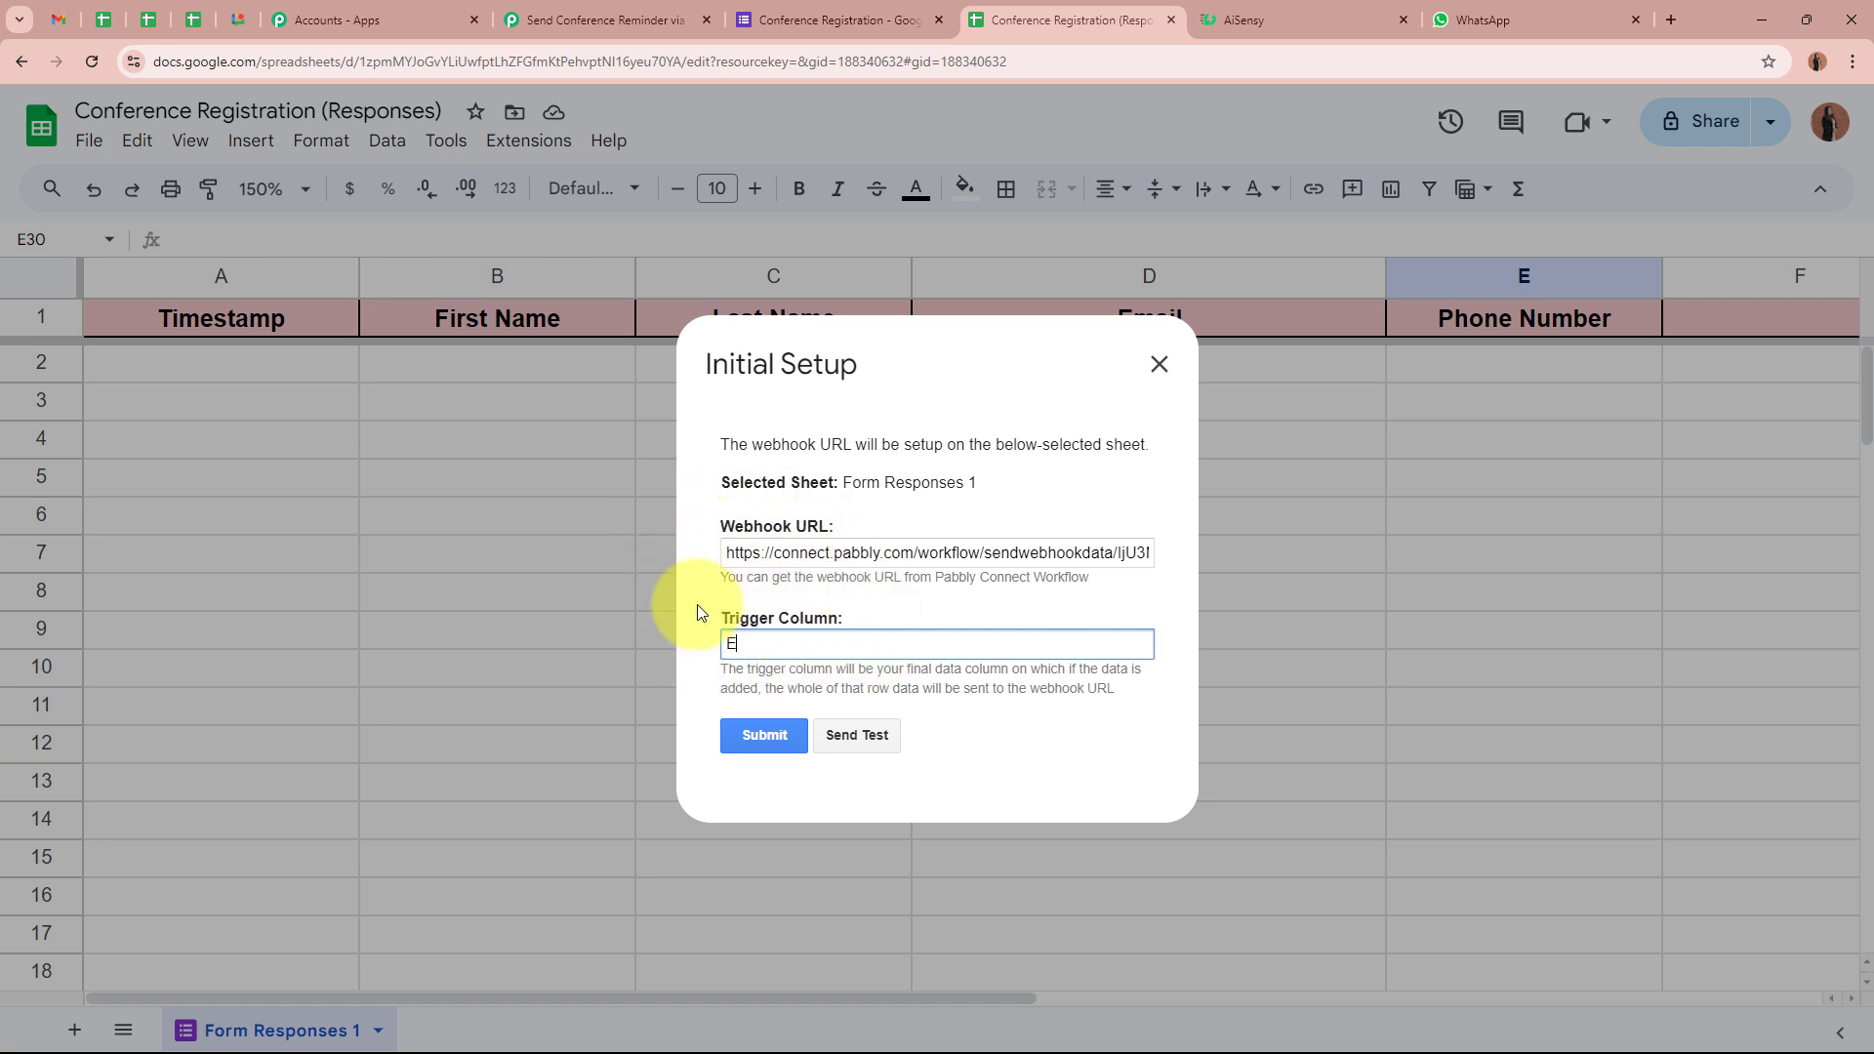
click(767, 736)
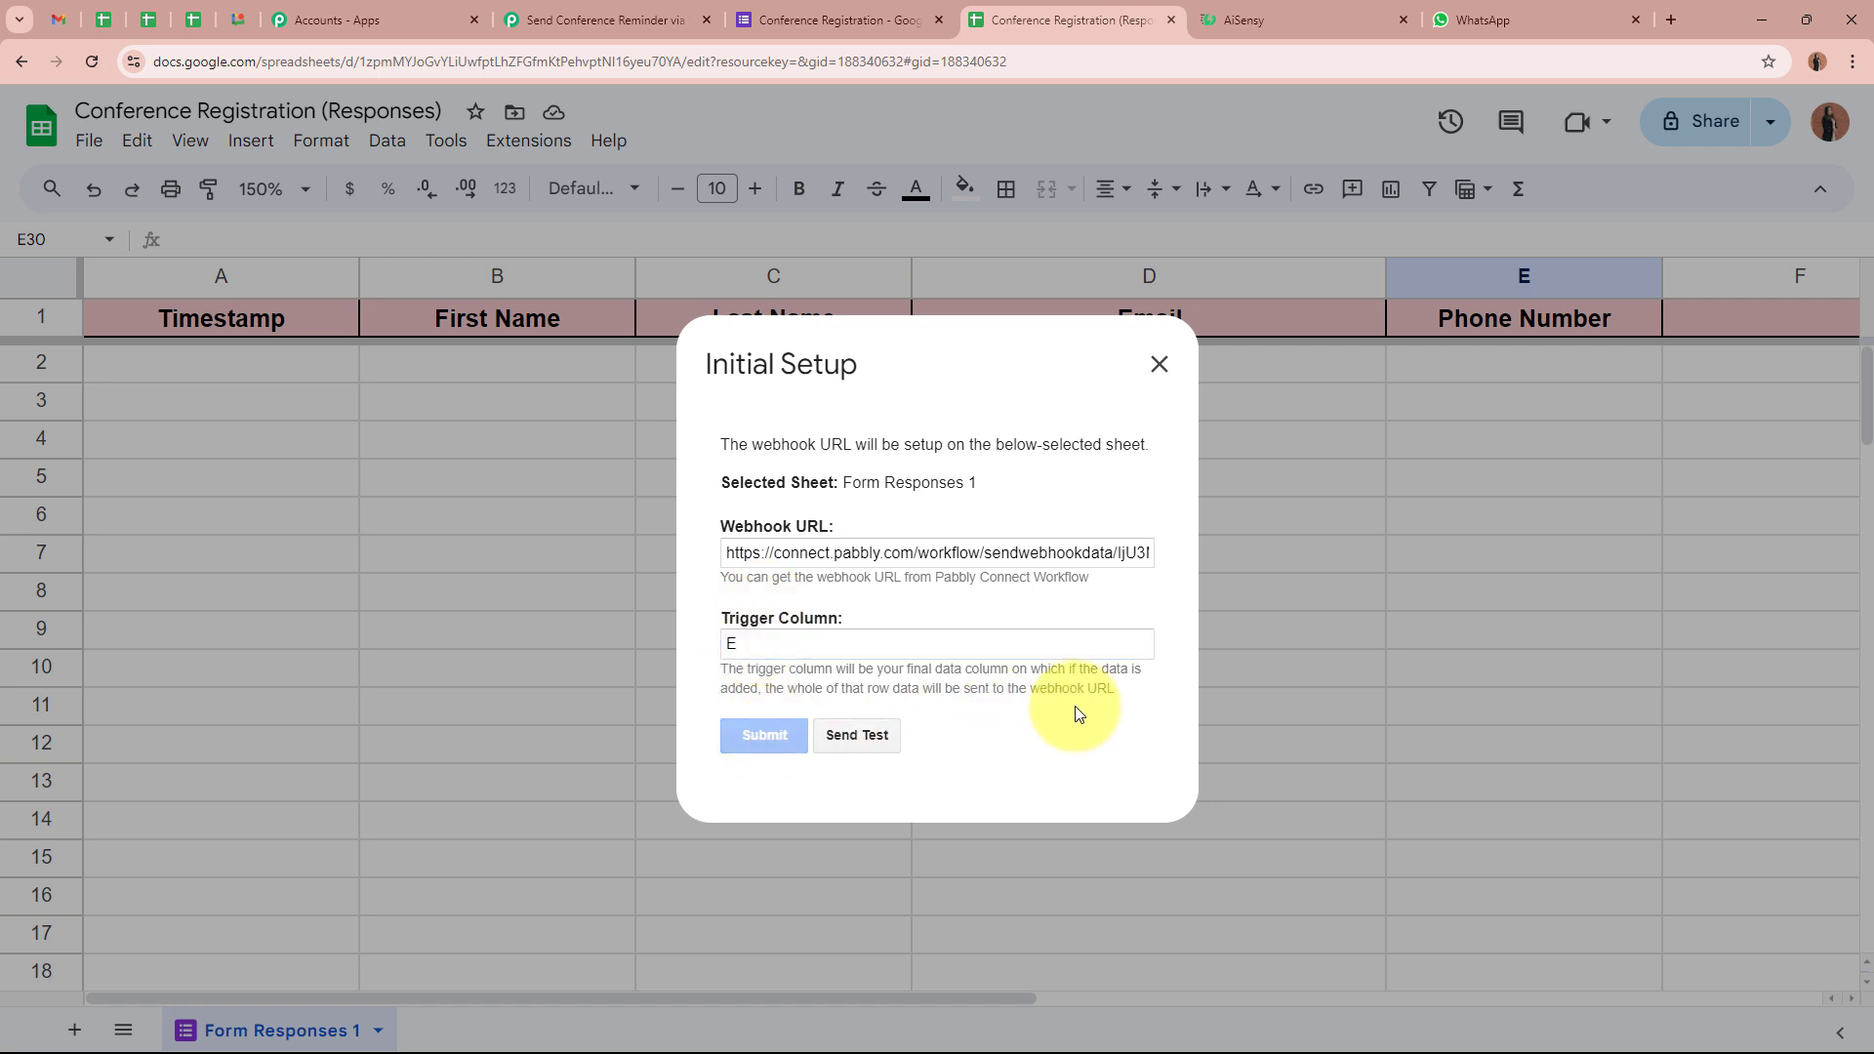
scroll(1072, 720, down, 1)
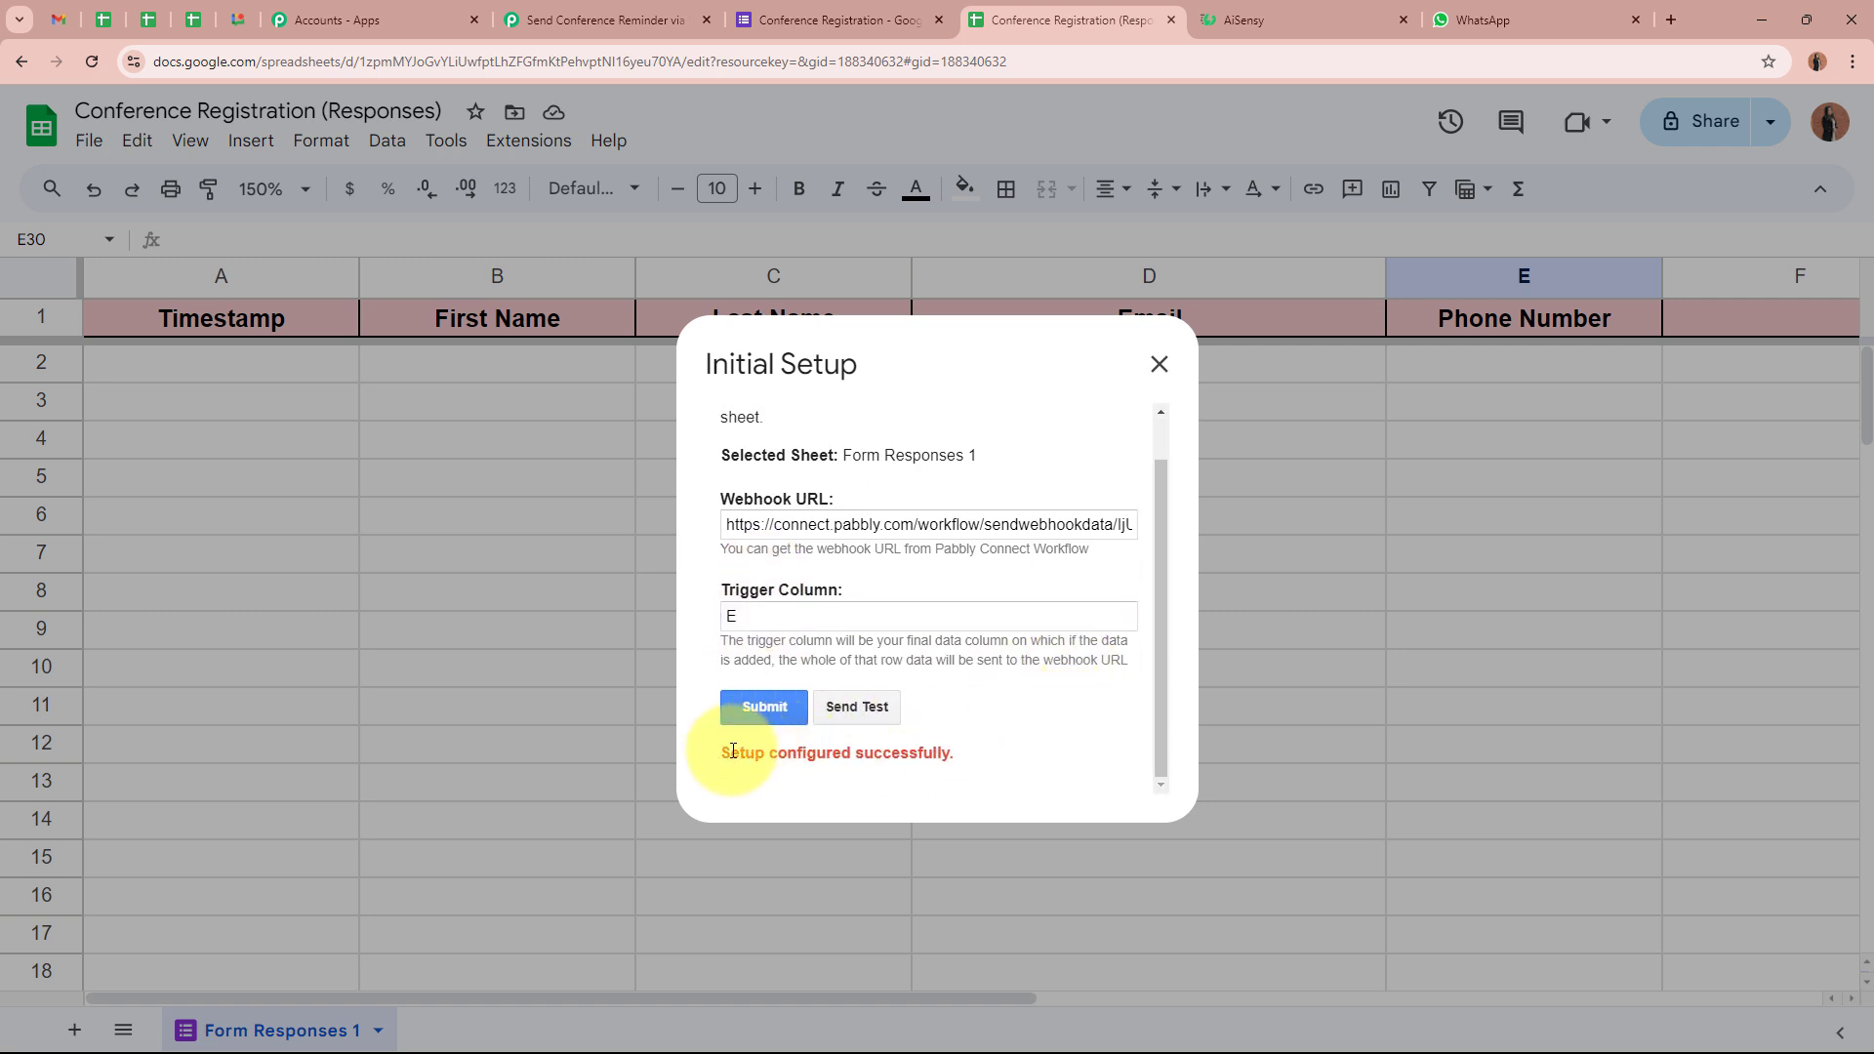
drag(732, 751, 945, 752)
click(946, 753)
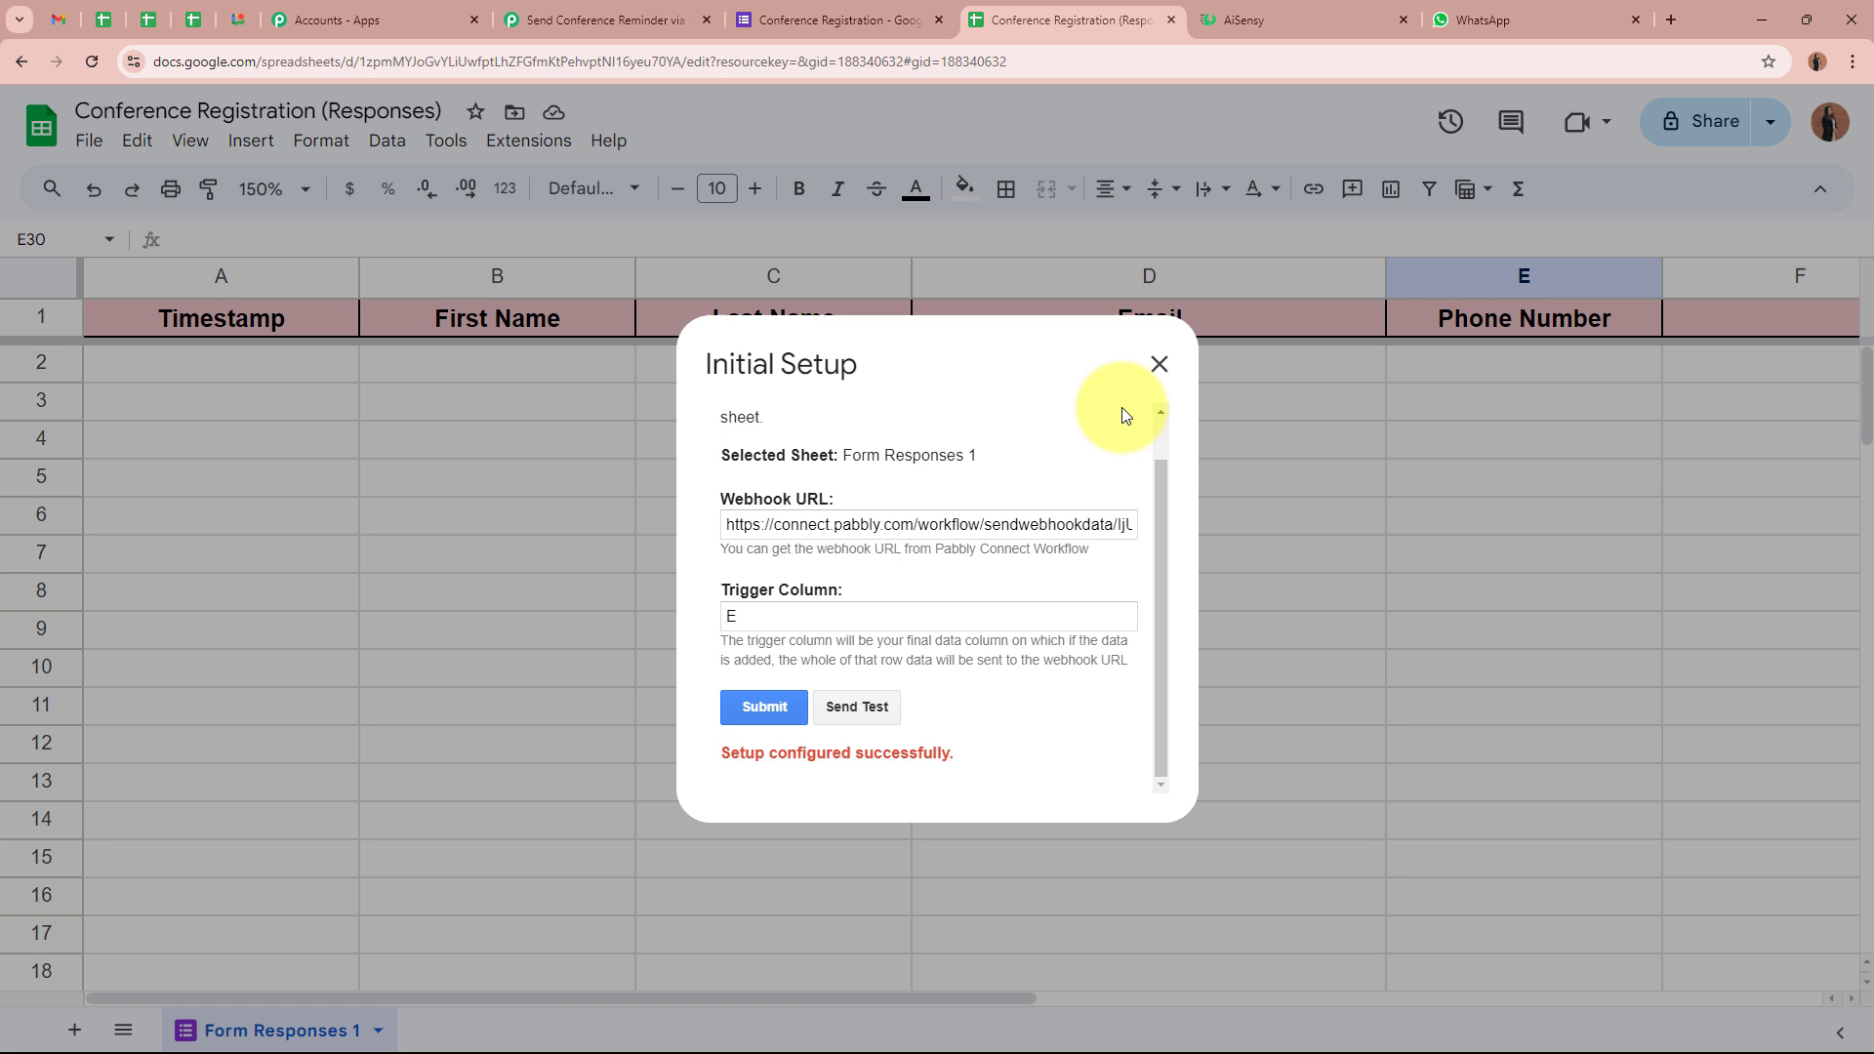
click(1158, 364)
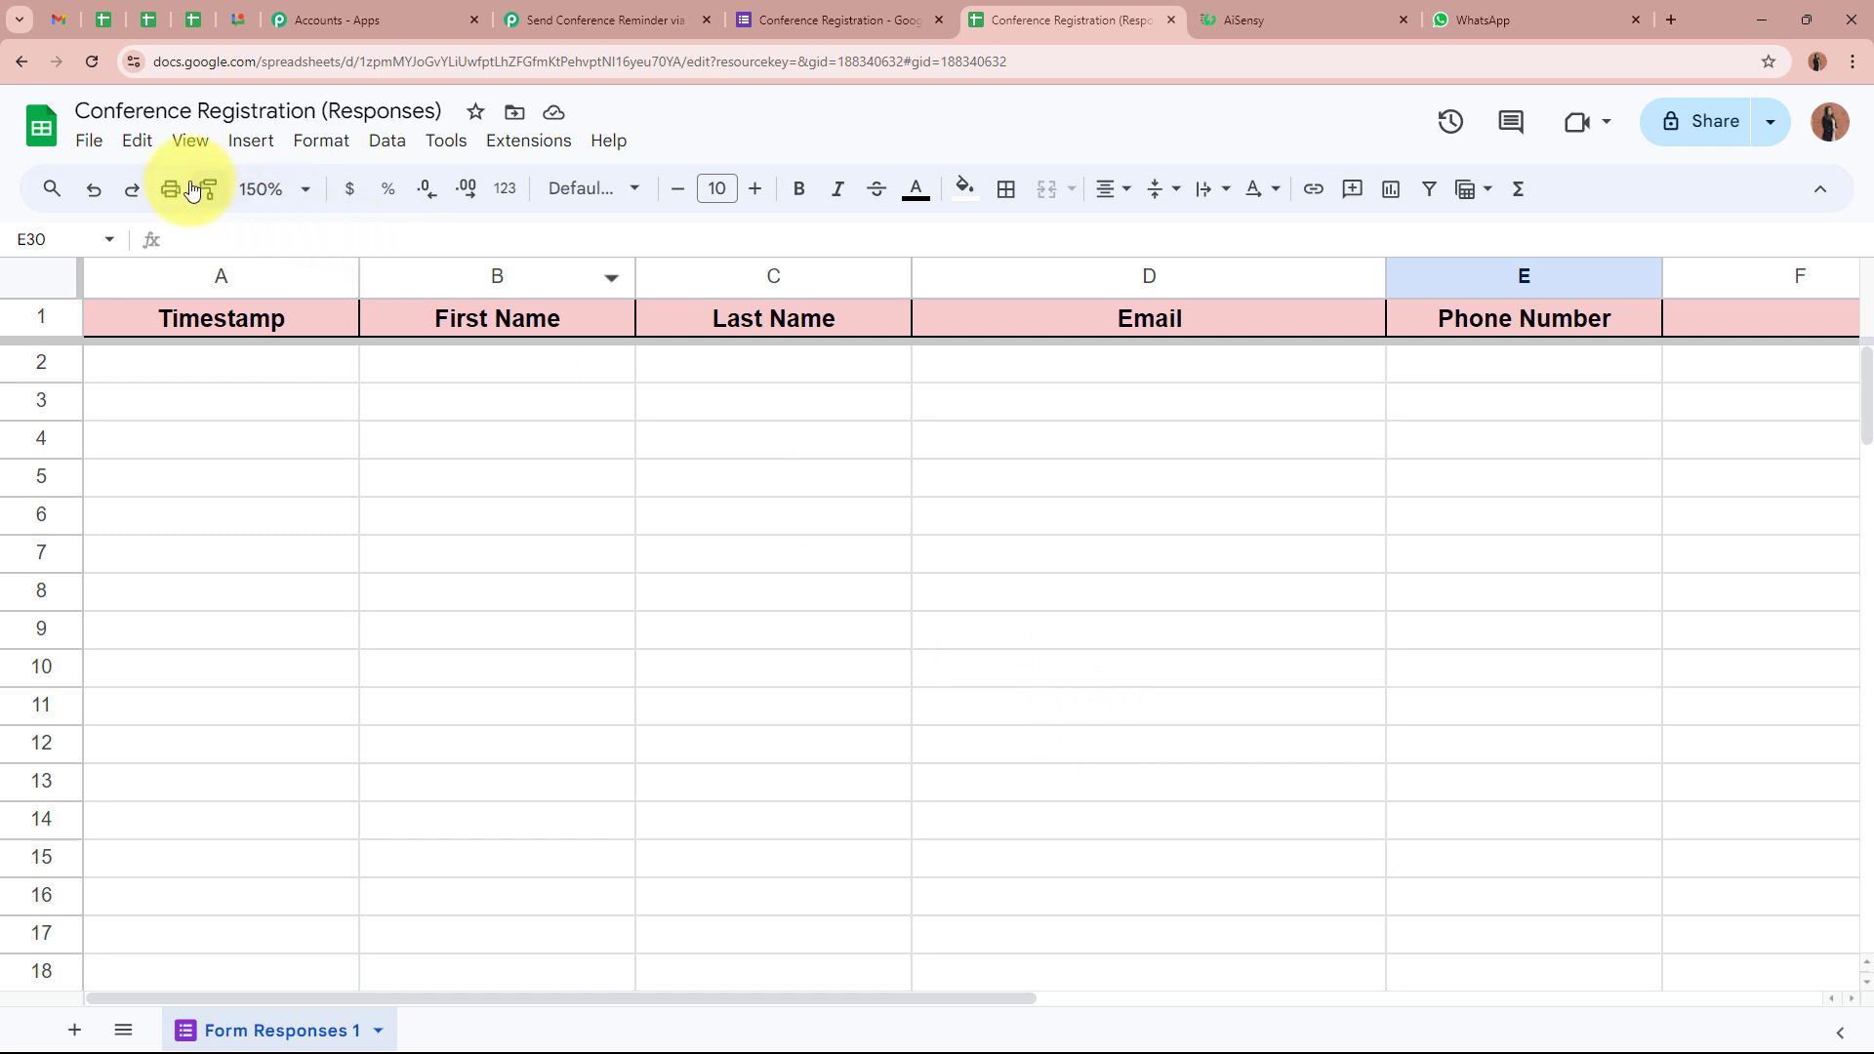
Set the Pabbly Connect Webhooks add-on to Send On Event
click(564, 147)
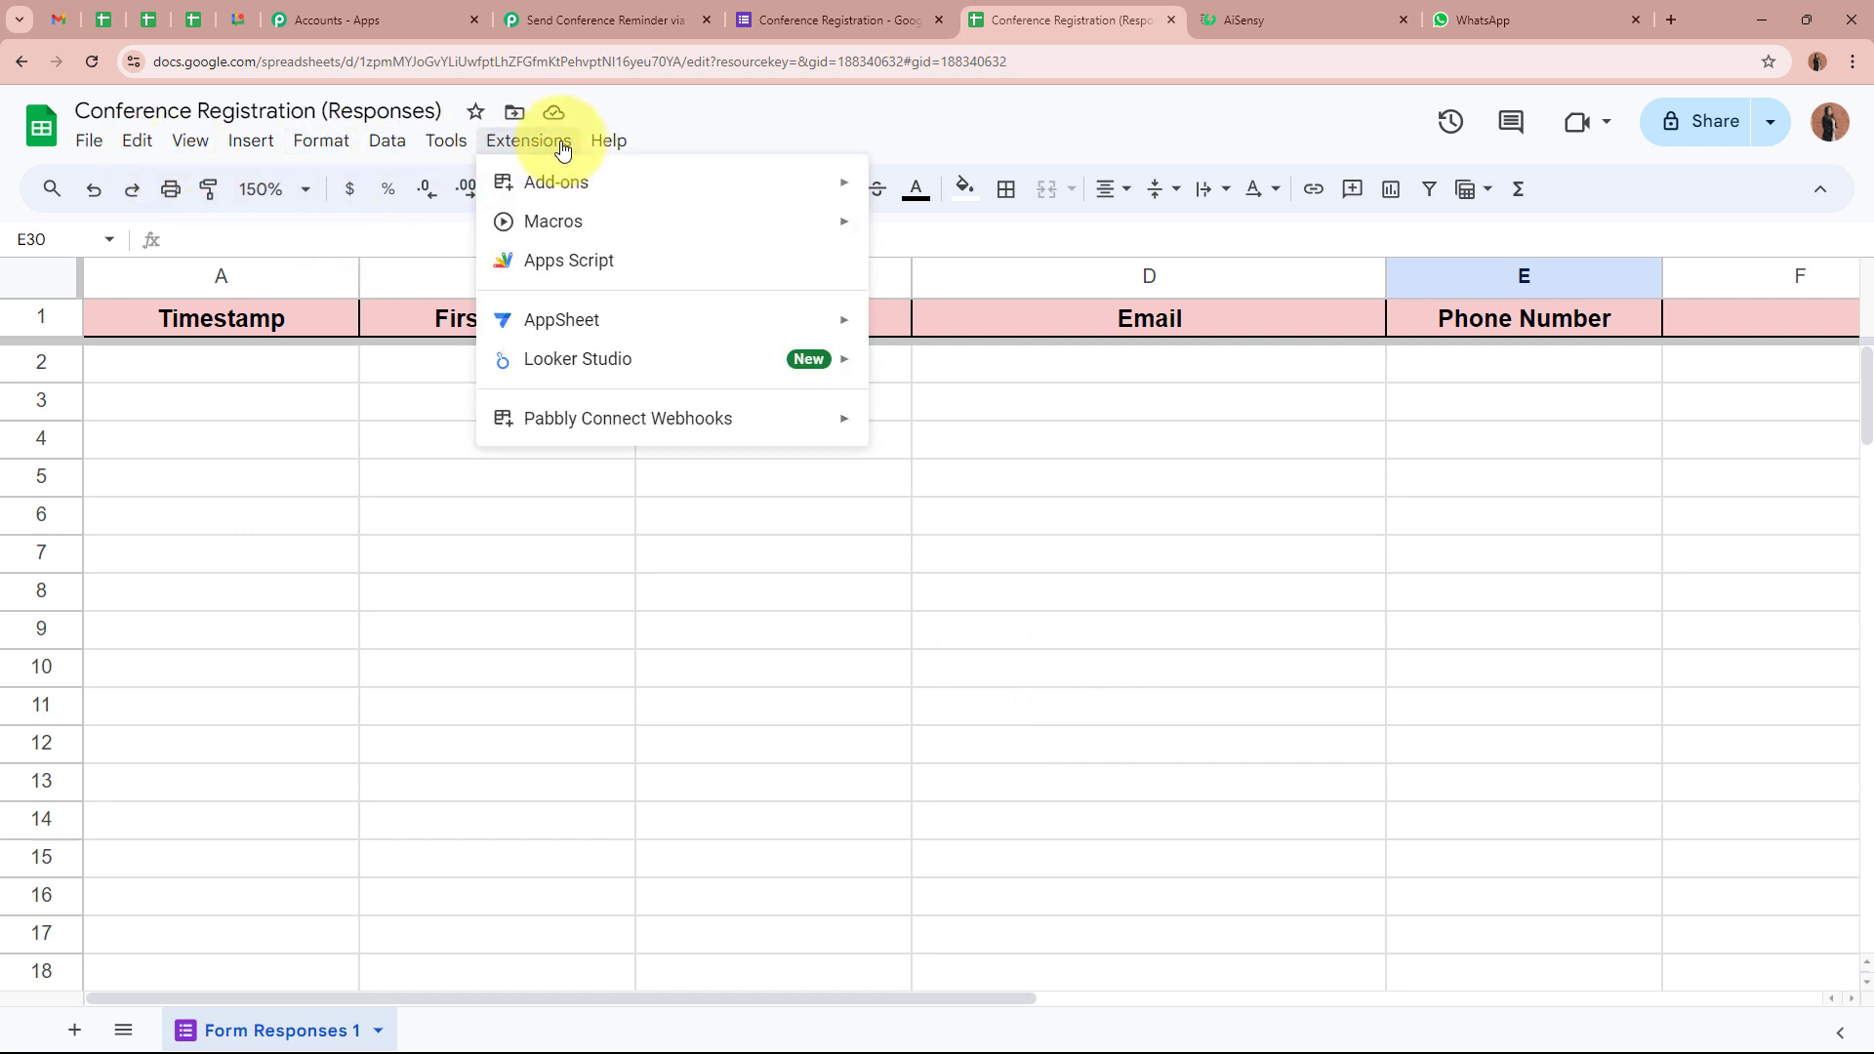
mouse_move(570, 429)
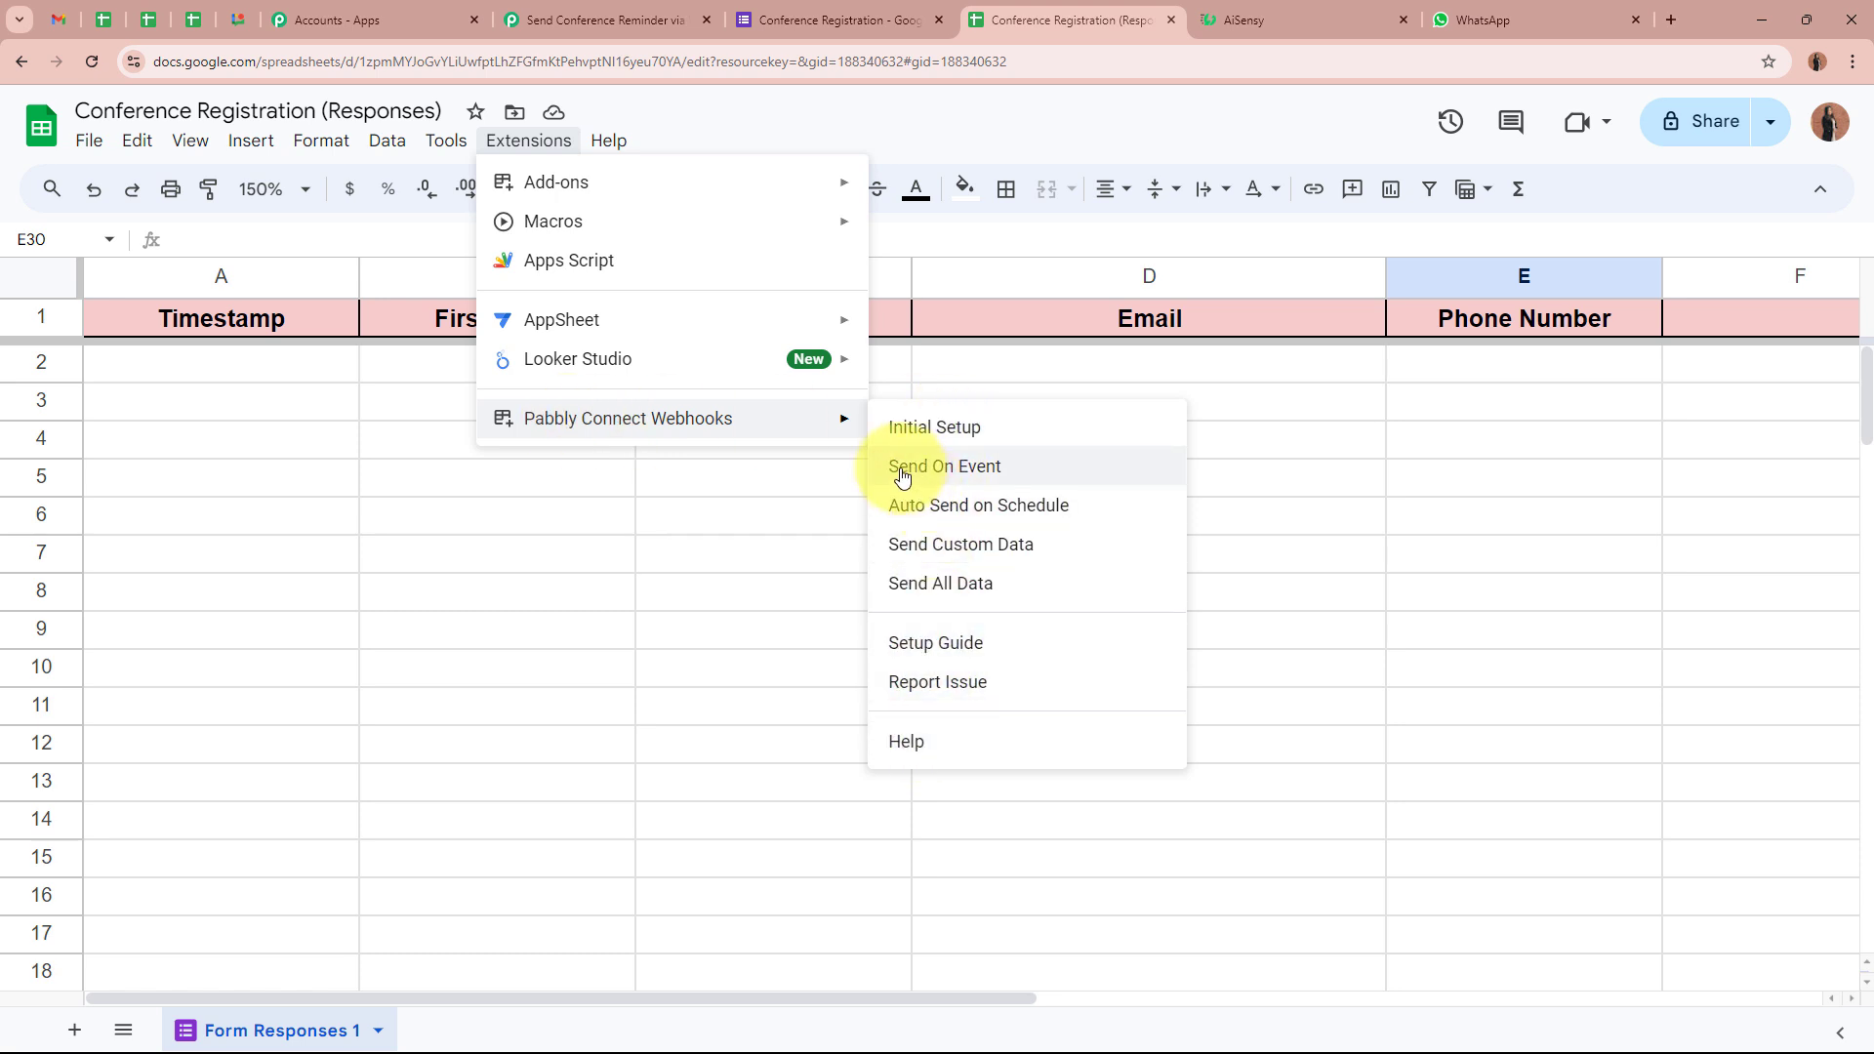
click(1019, 477)
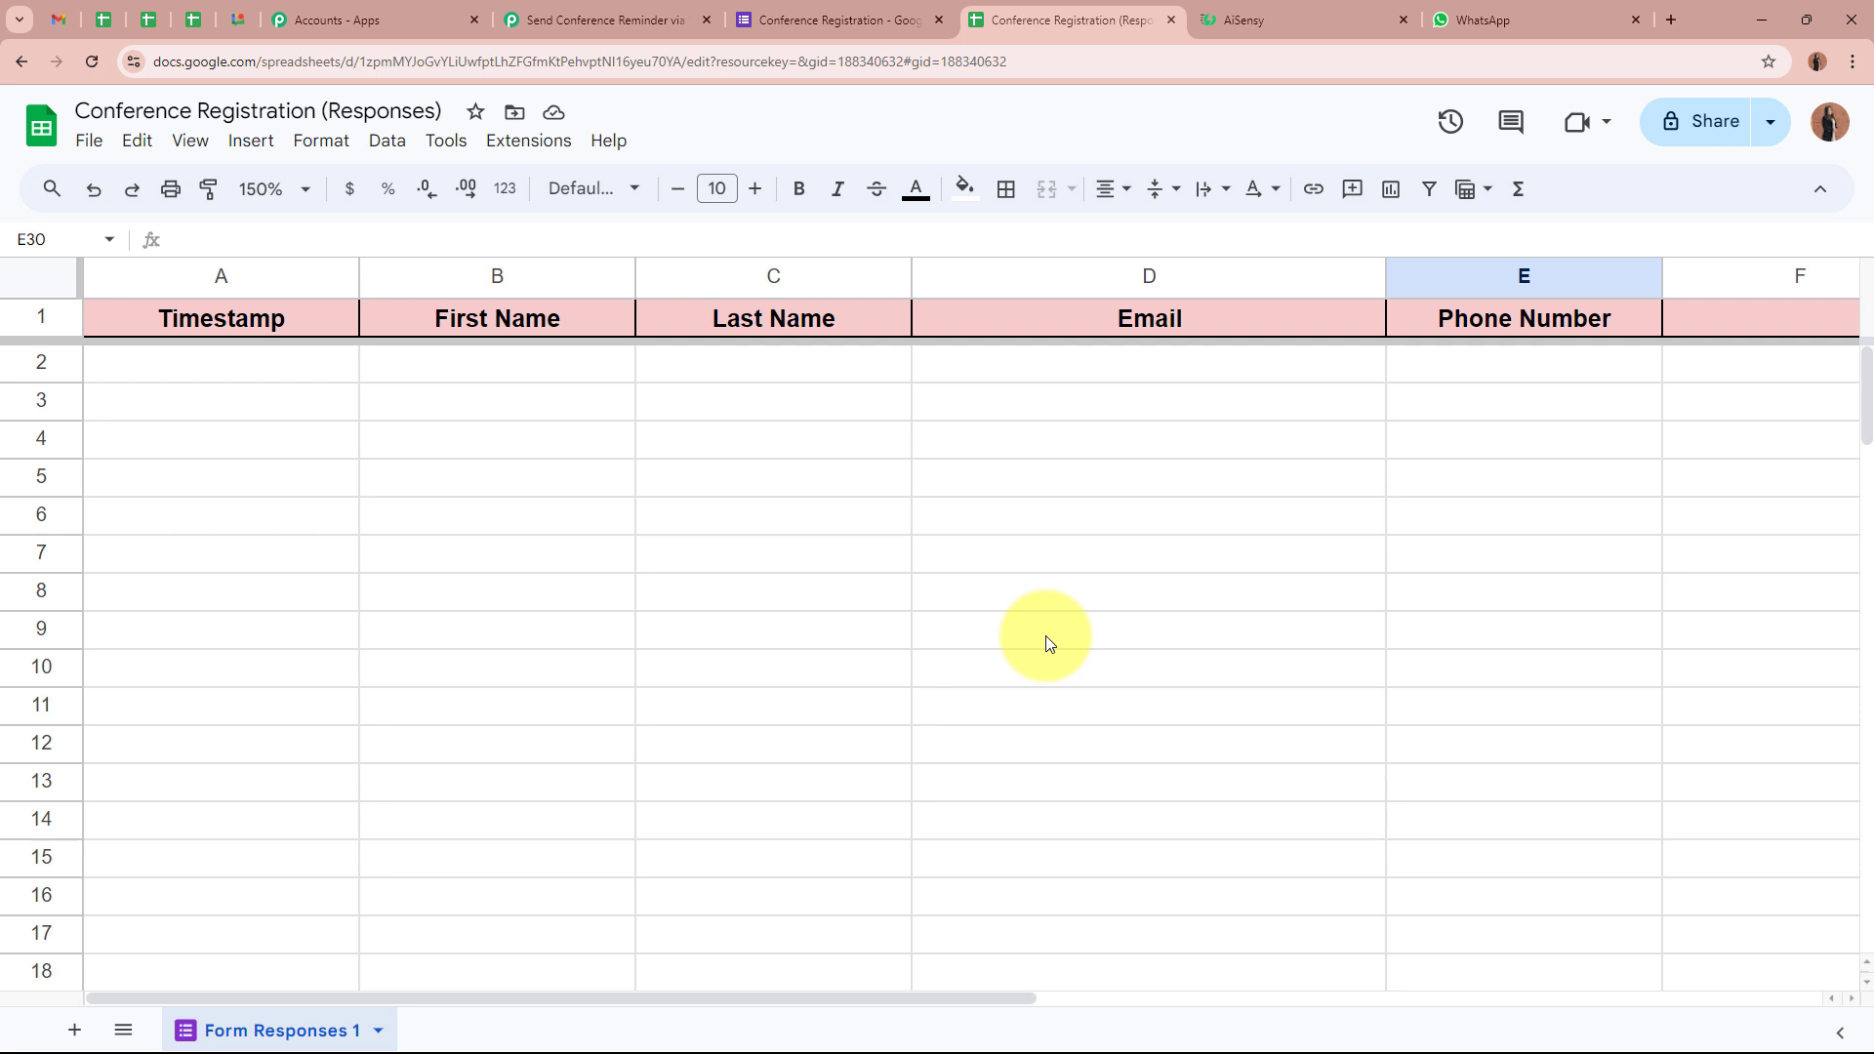
click(528, 139)
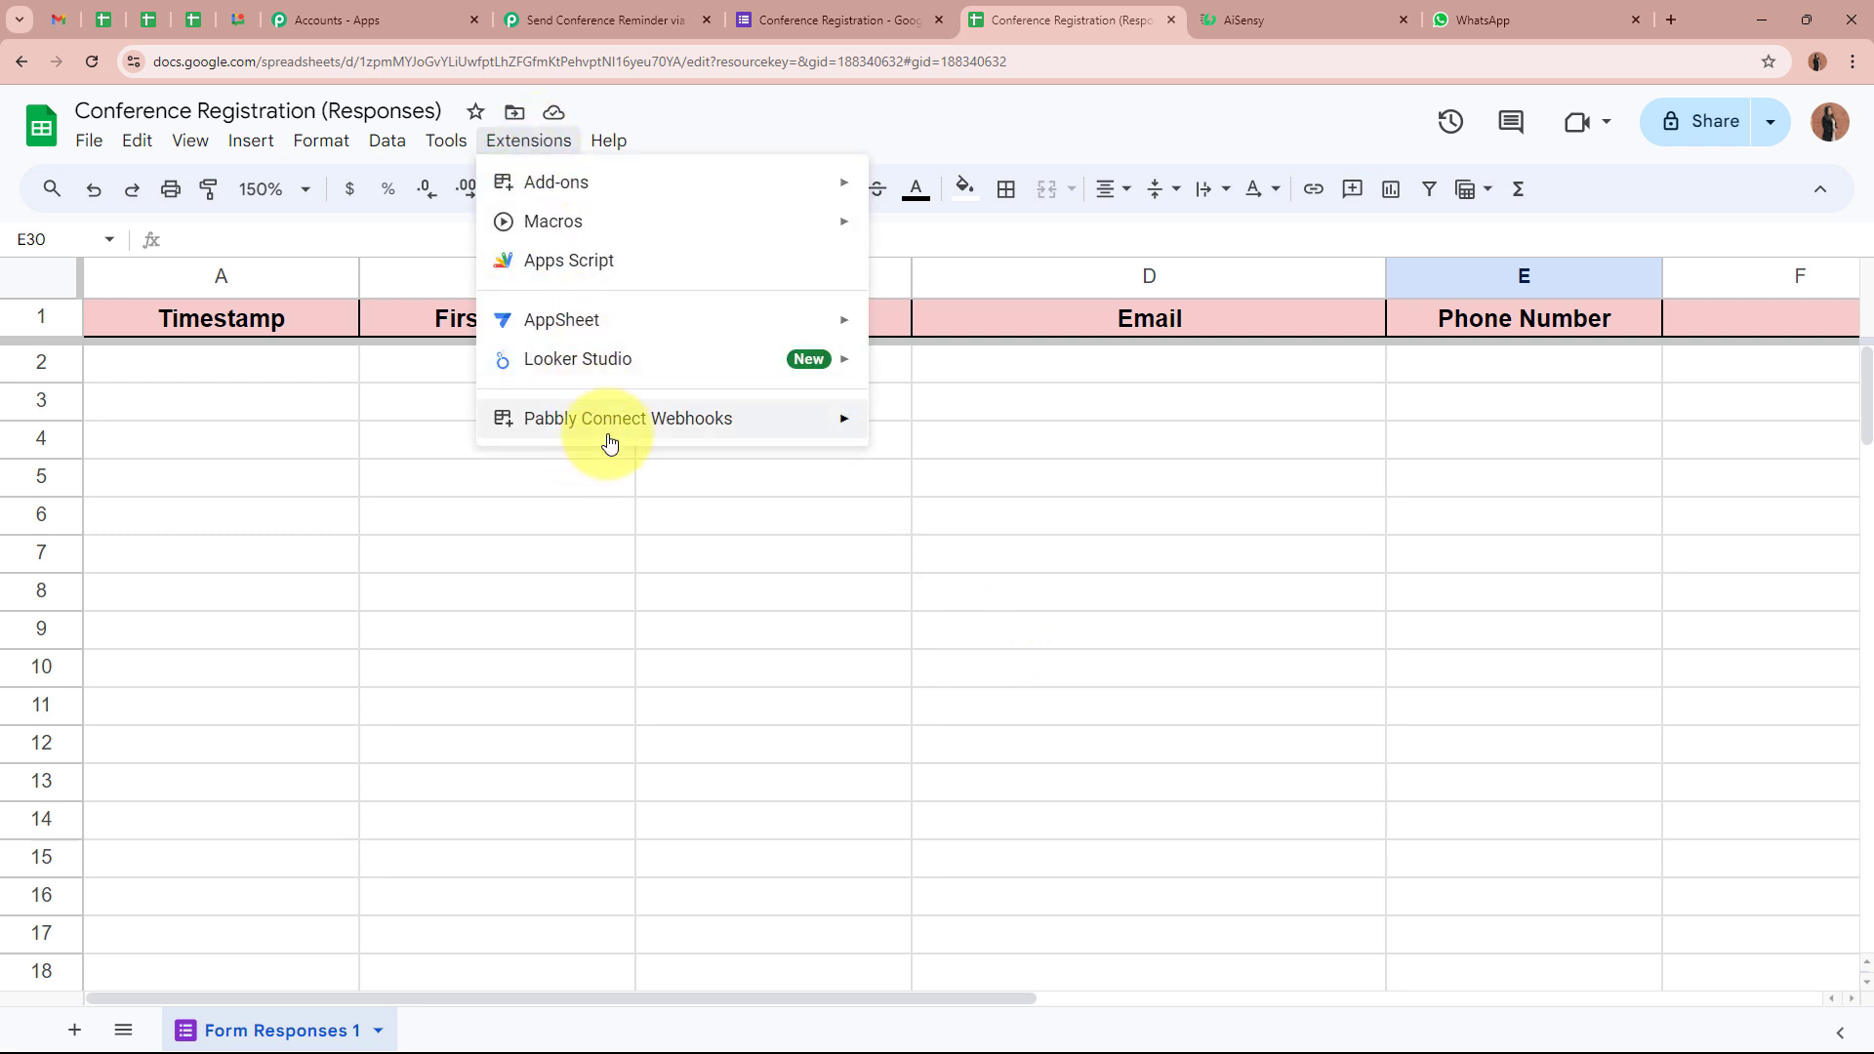
click(608, 529)
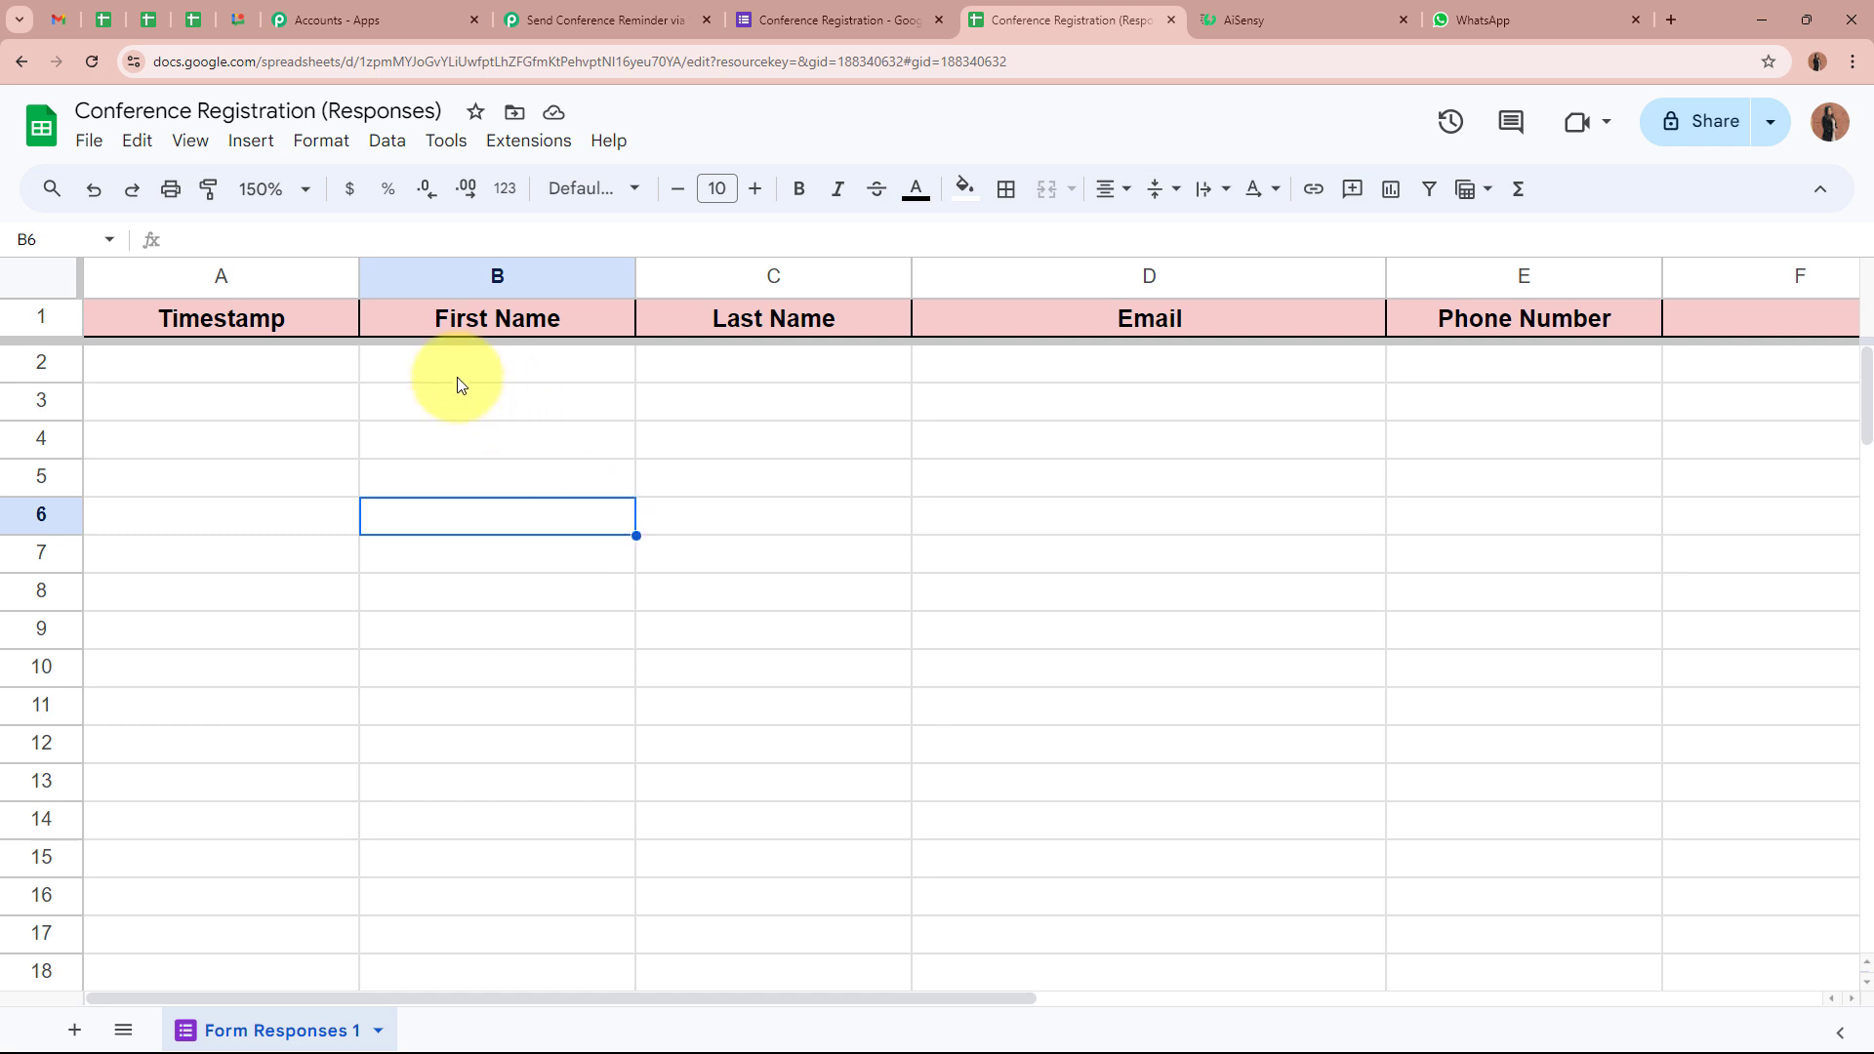
Confirm the row 2 cells from Timestamp to Phone Number are still empty
click(344, 368)
click(430, 372)
click(757, 401)
click(1060, 378)
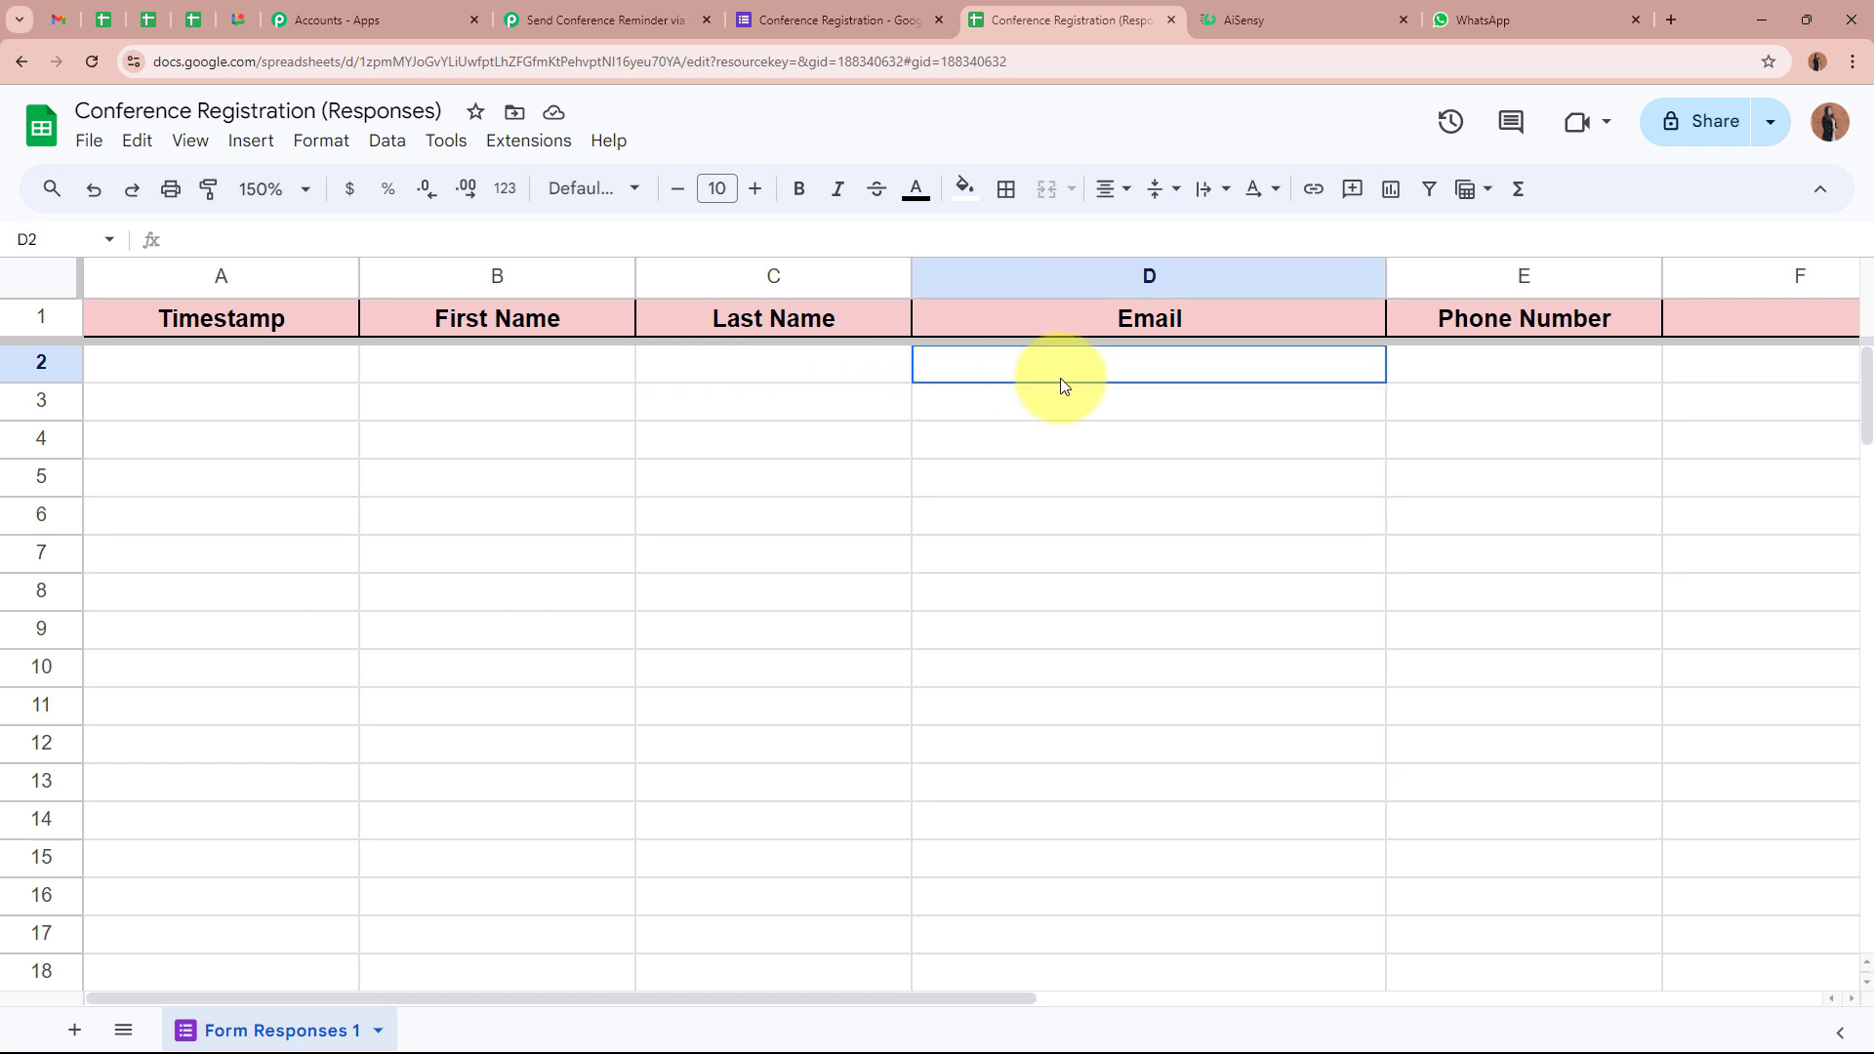
click(1464, 379)
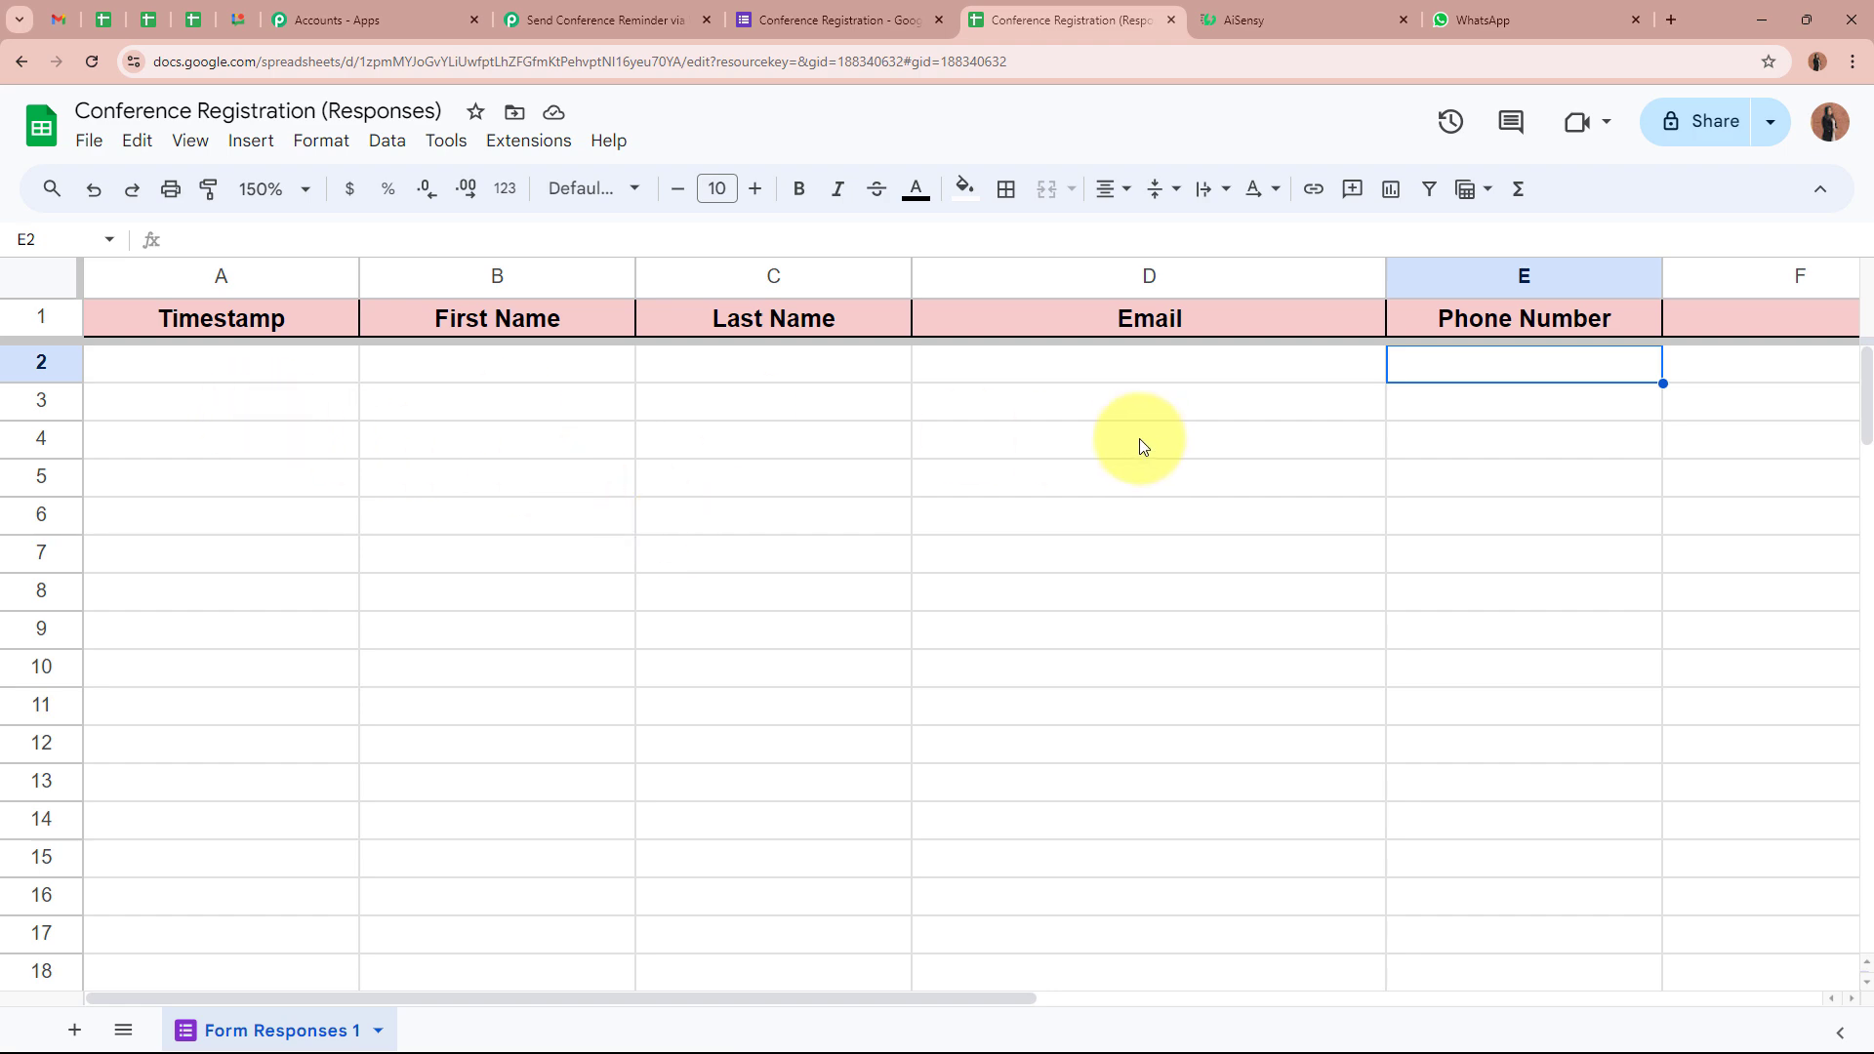
Check that the Pabbly trigger step is waiting for a webhook response
click(586, 19)
scroll(296, 568, down, 5)
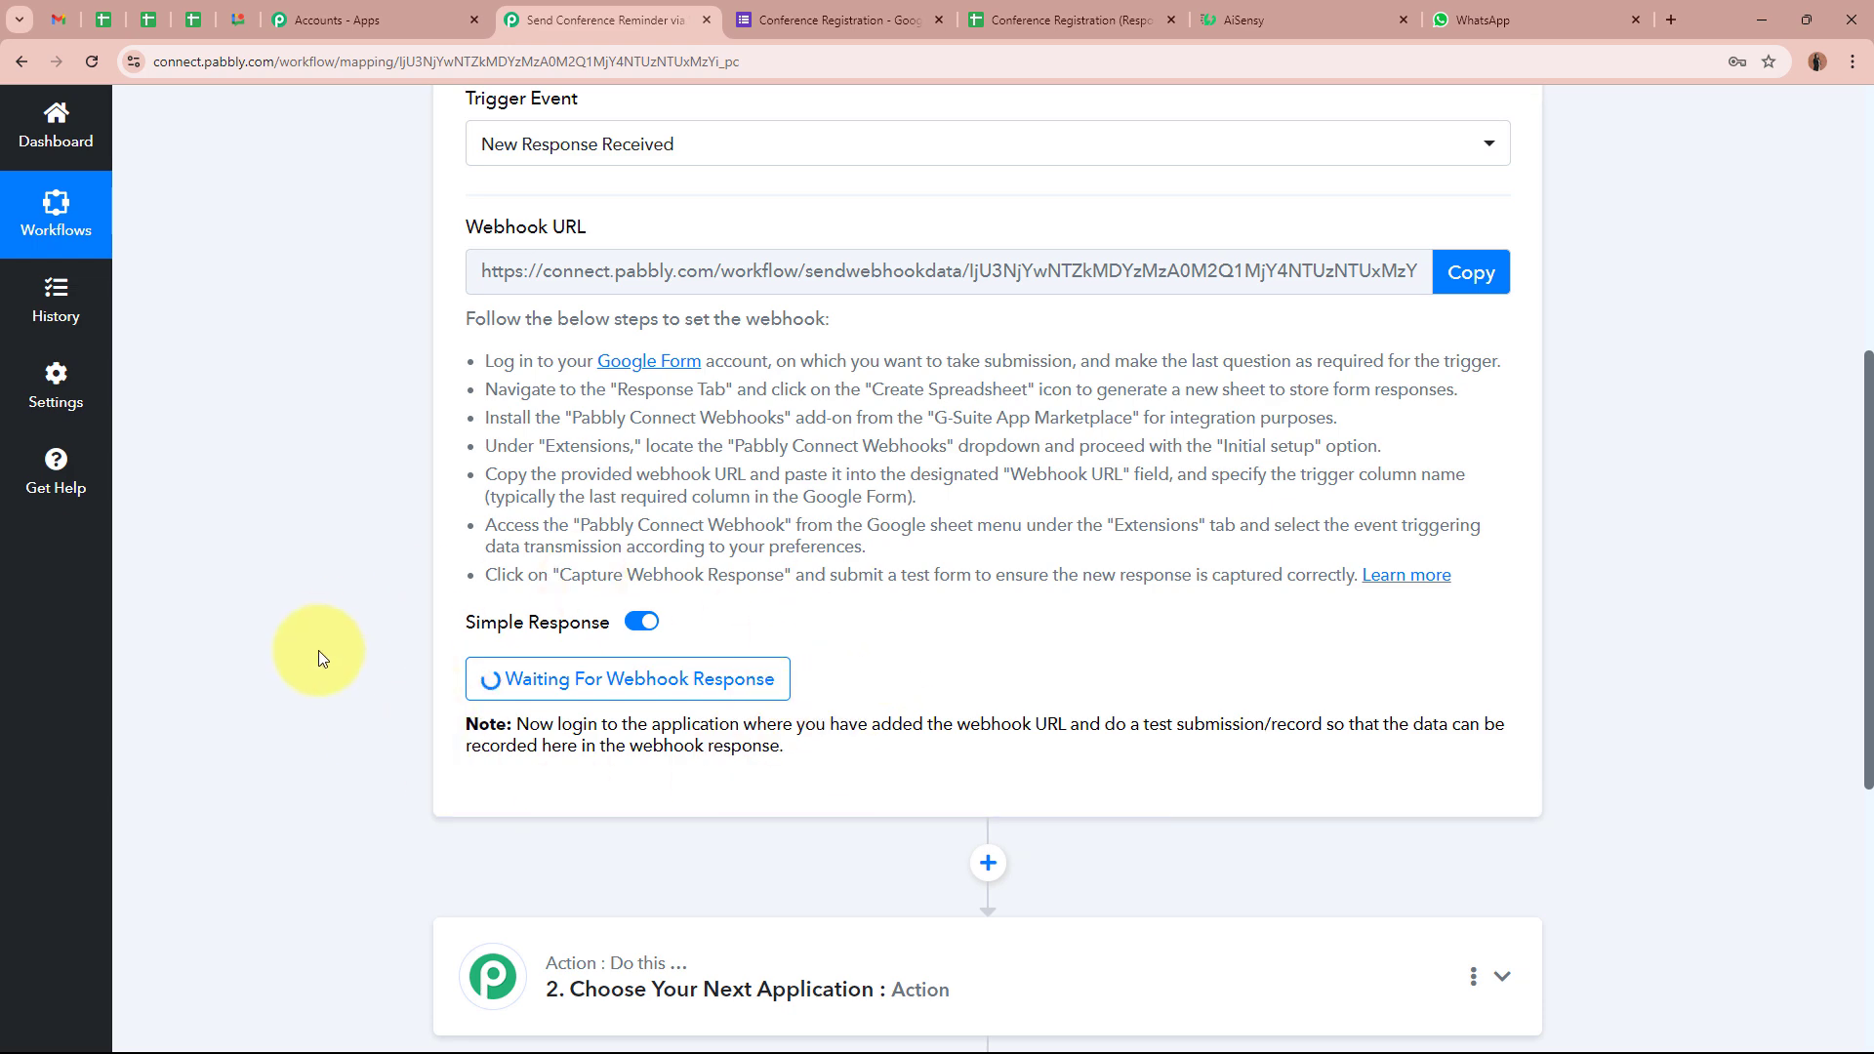
scroll(318, 650, up, 6)
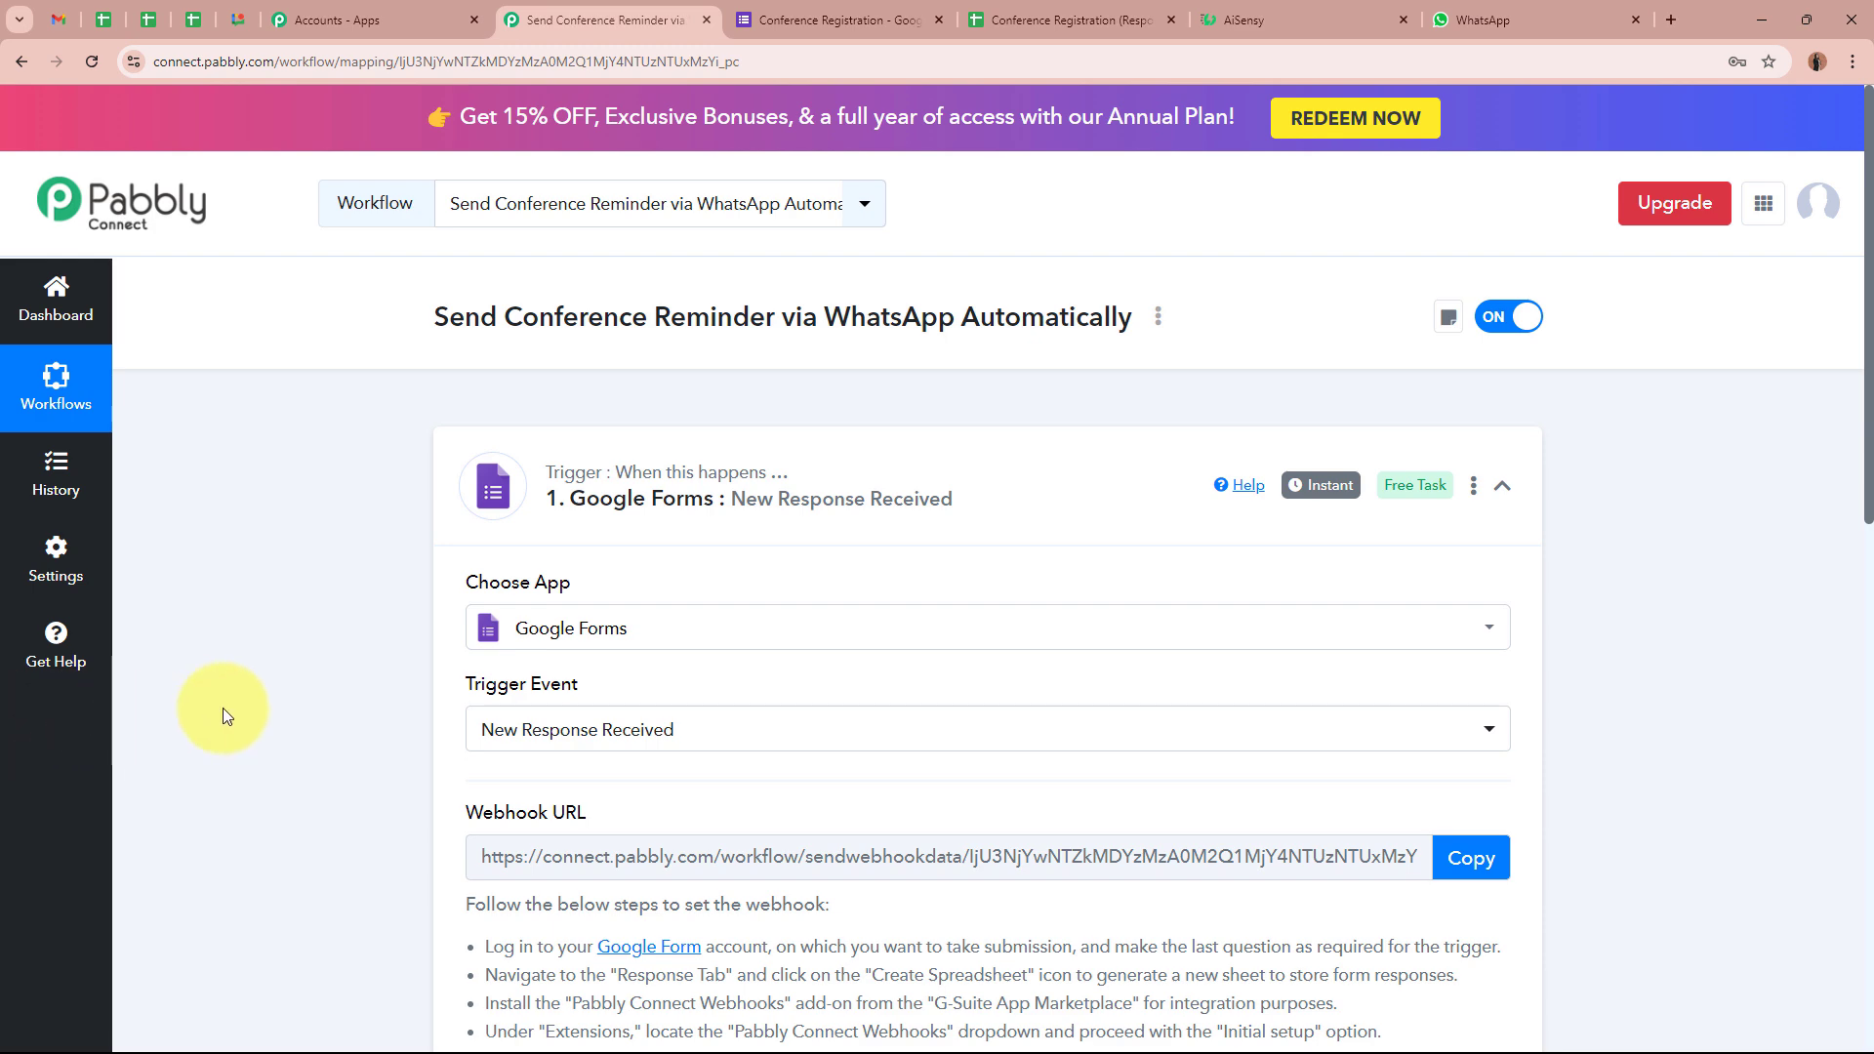
Copy the Conference Registration form's share link and start a new browser tab
click(888, 18)
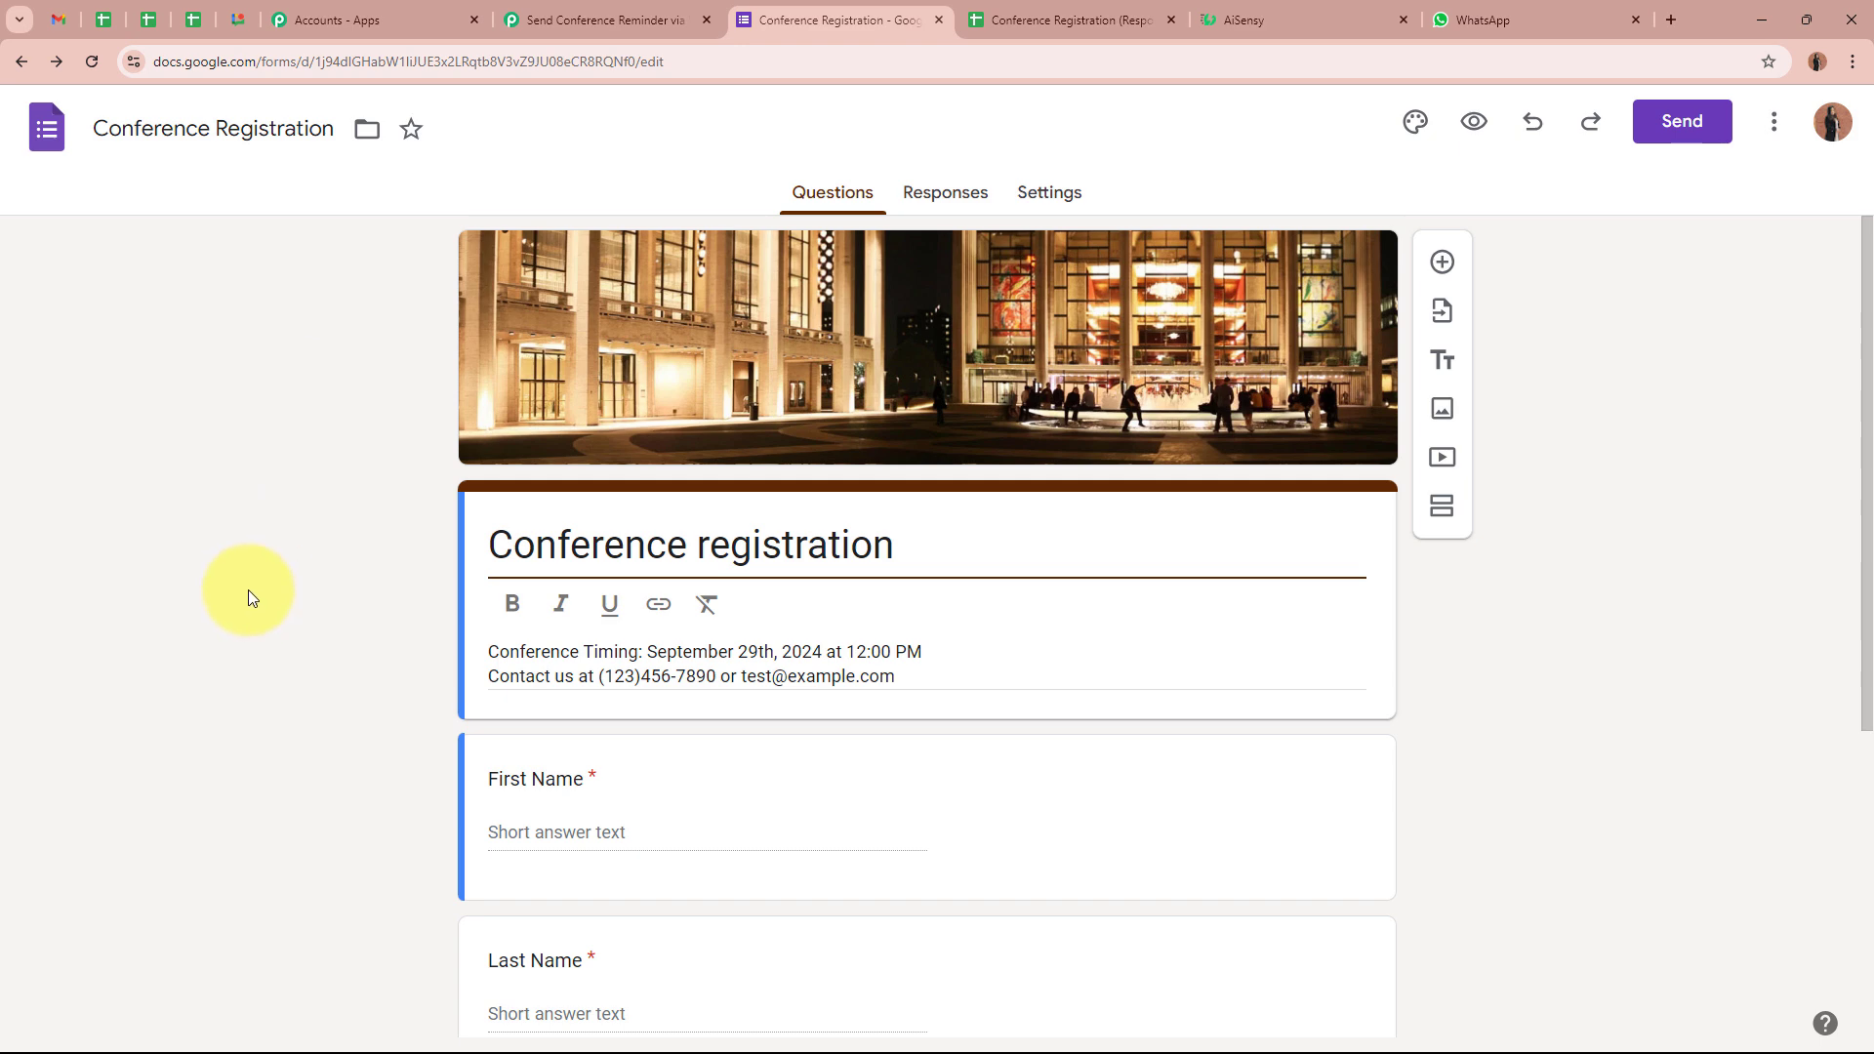
click(1712, 142)
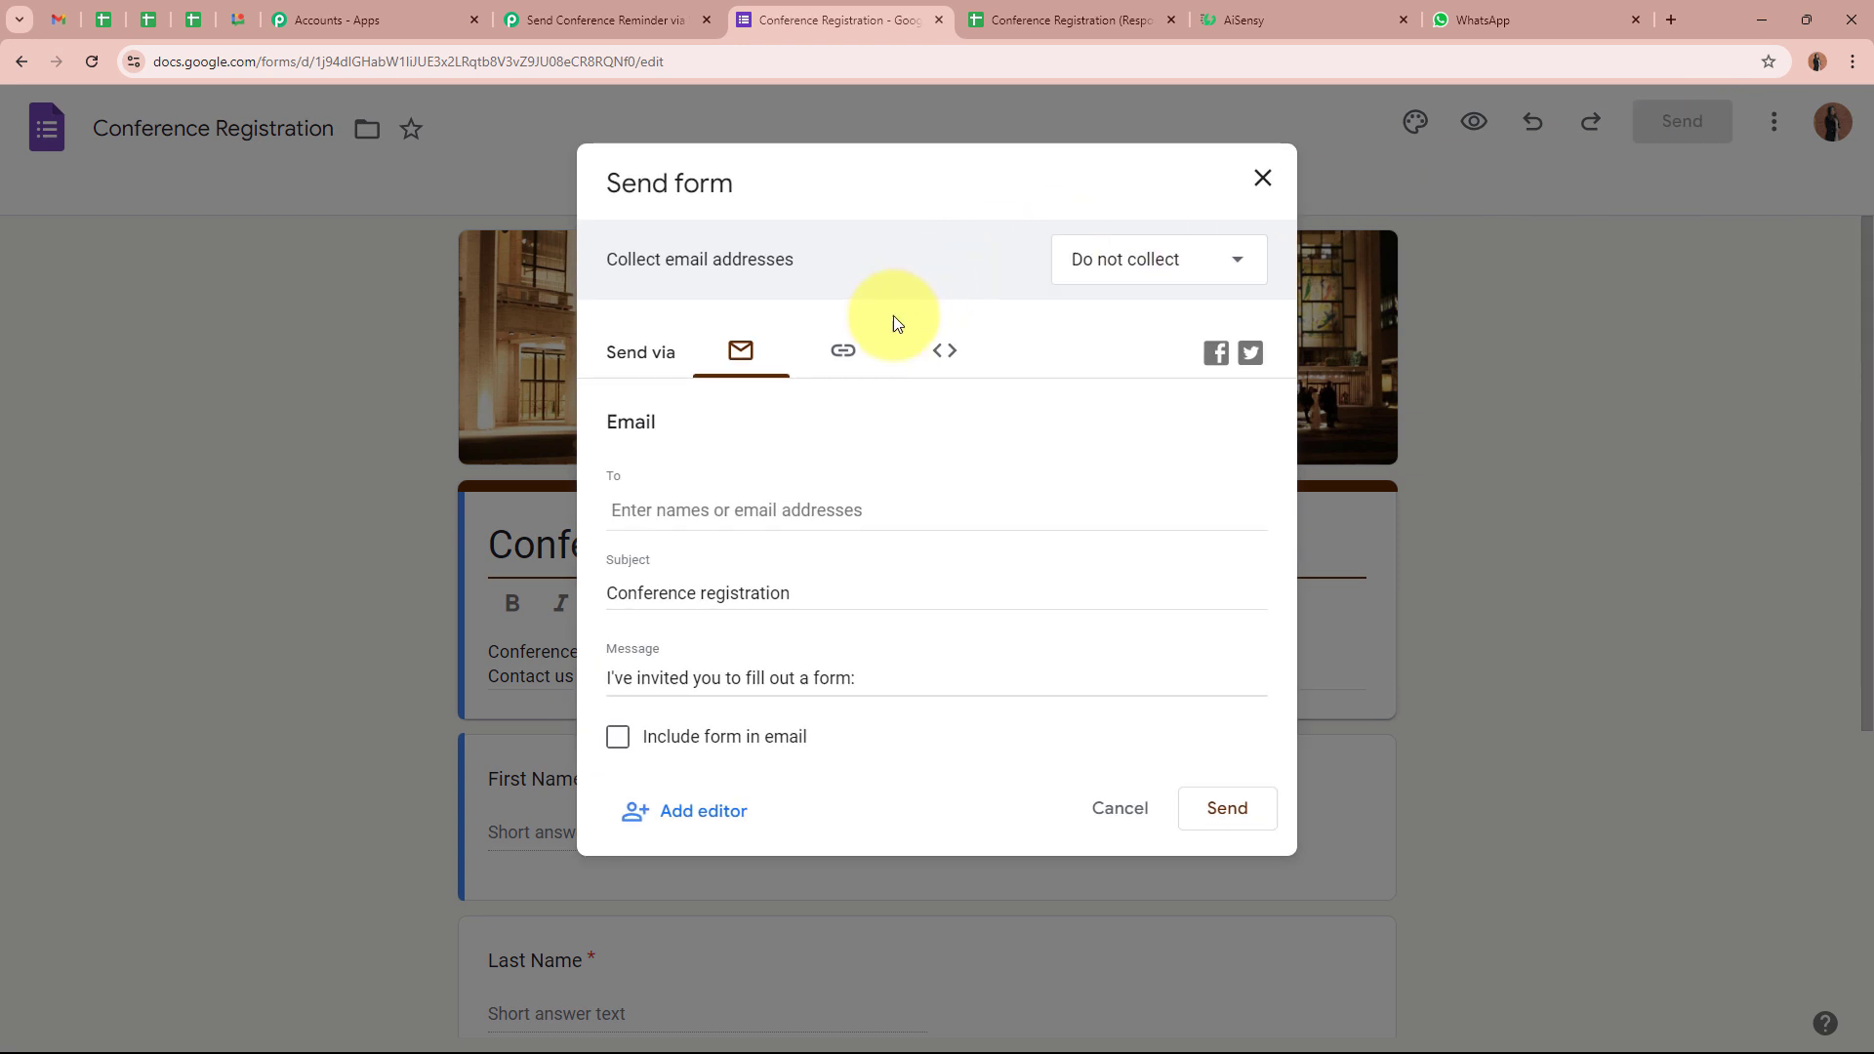
click(841, 353)
click(1266, 545)
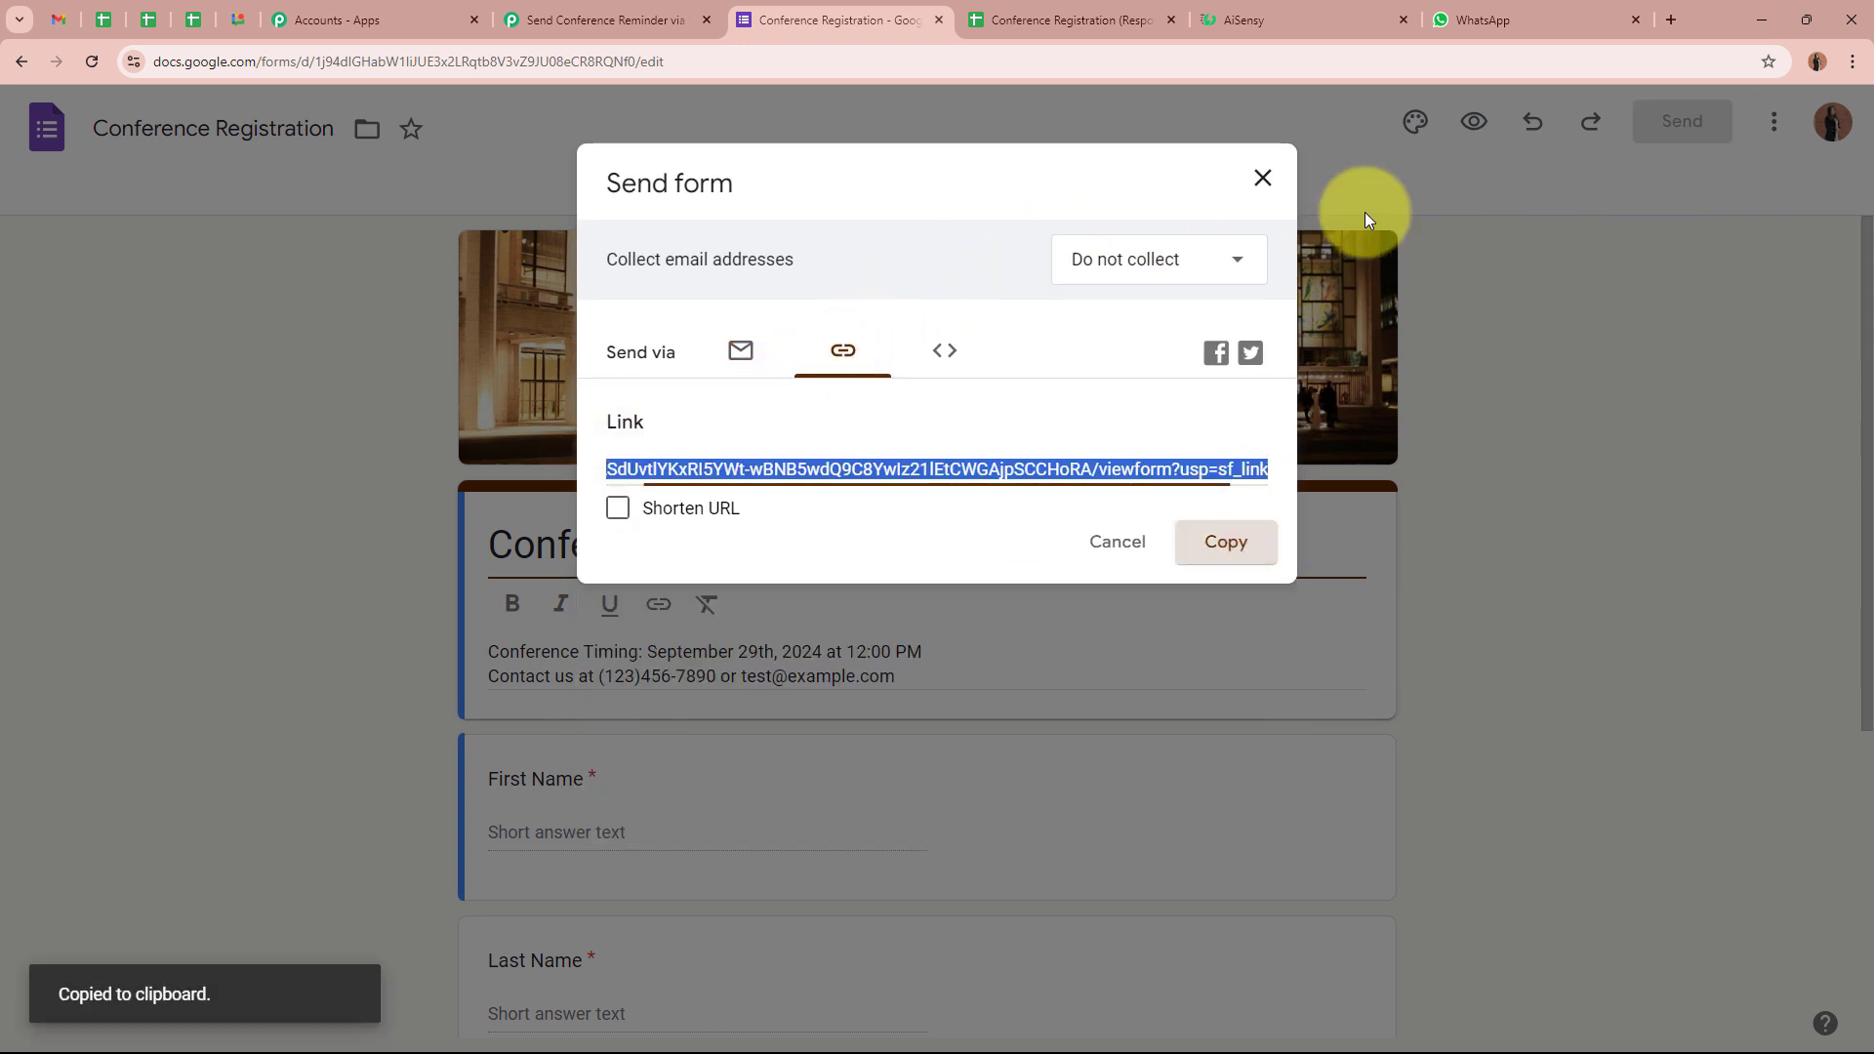
click(1675, 22)
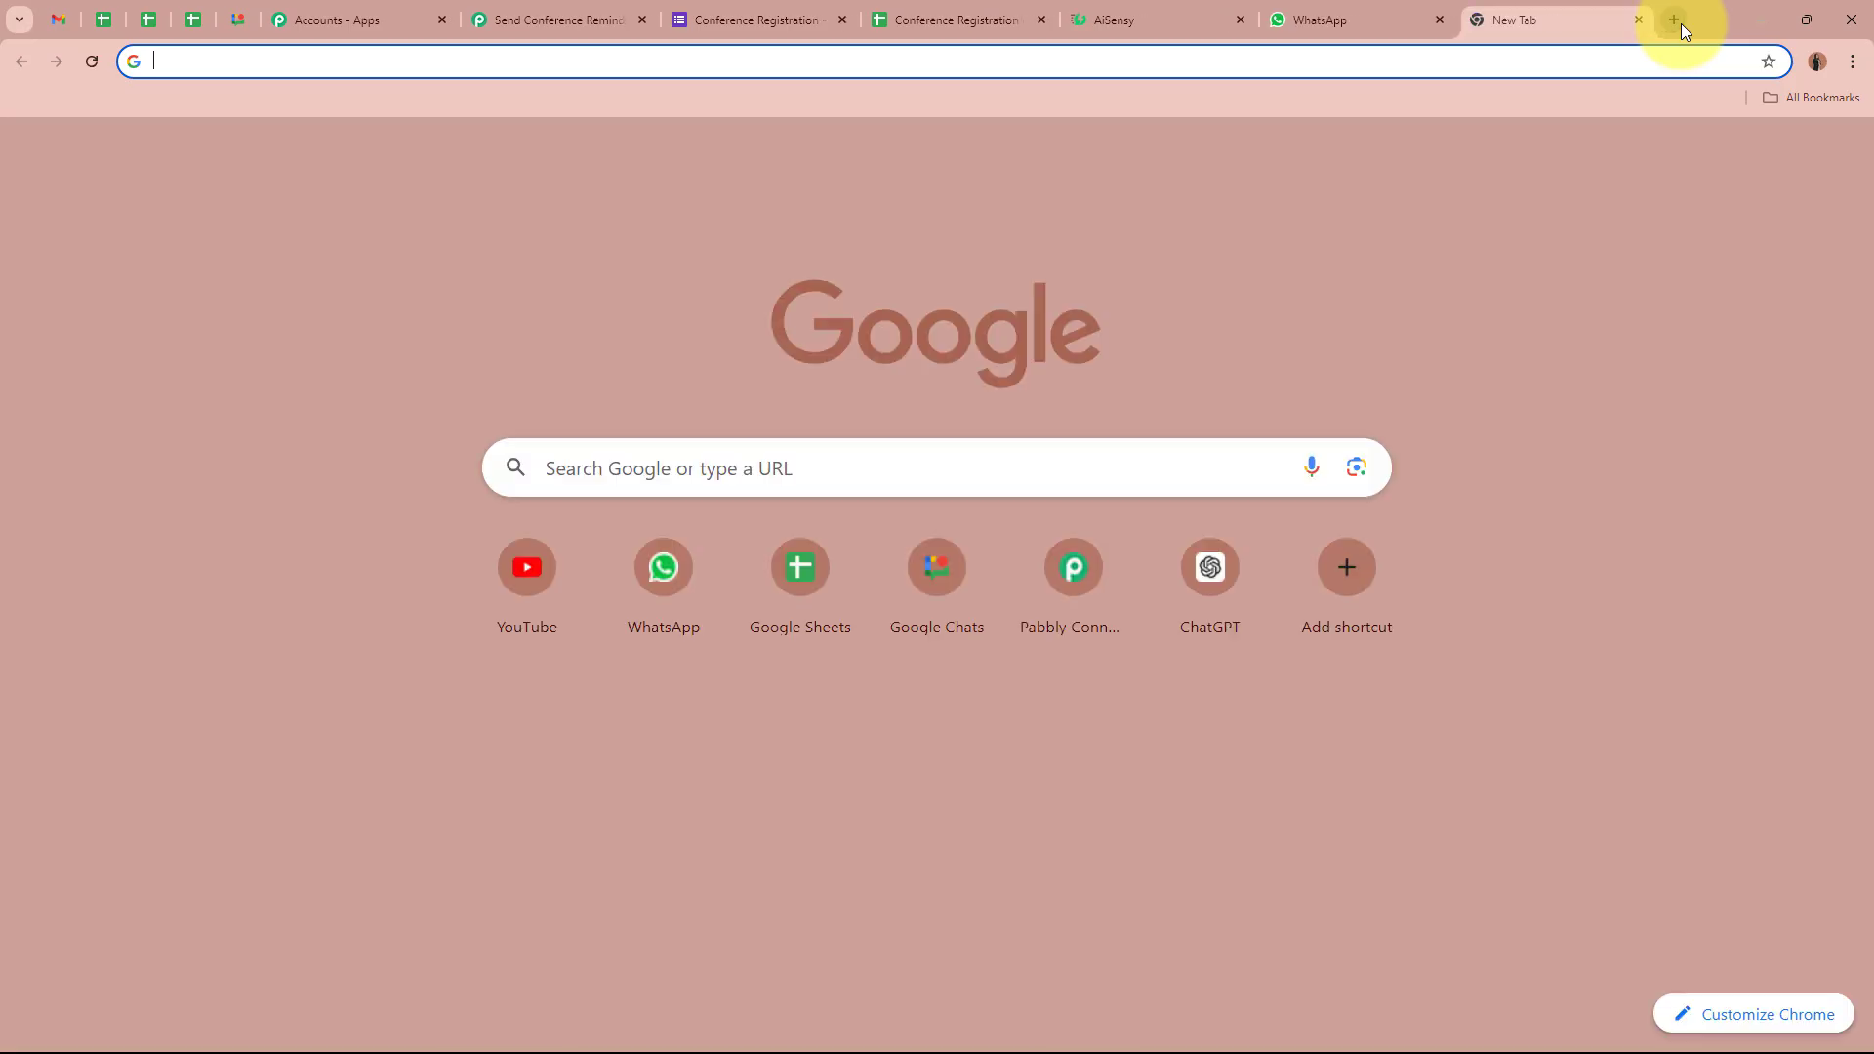
Load the live form and fill in a test first name, last name, email and phone number
key(ctrl+v)
key(Return)
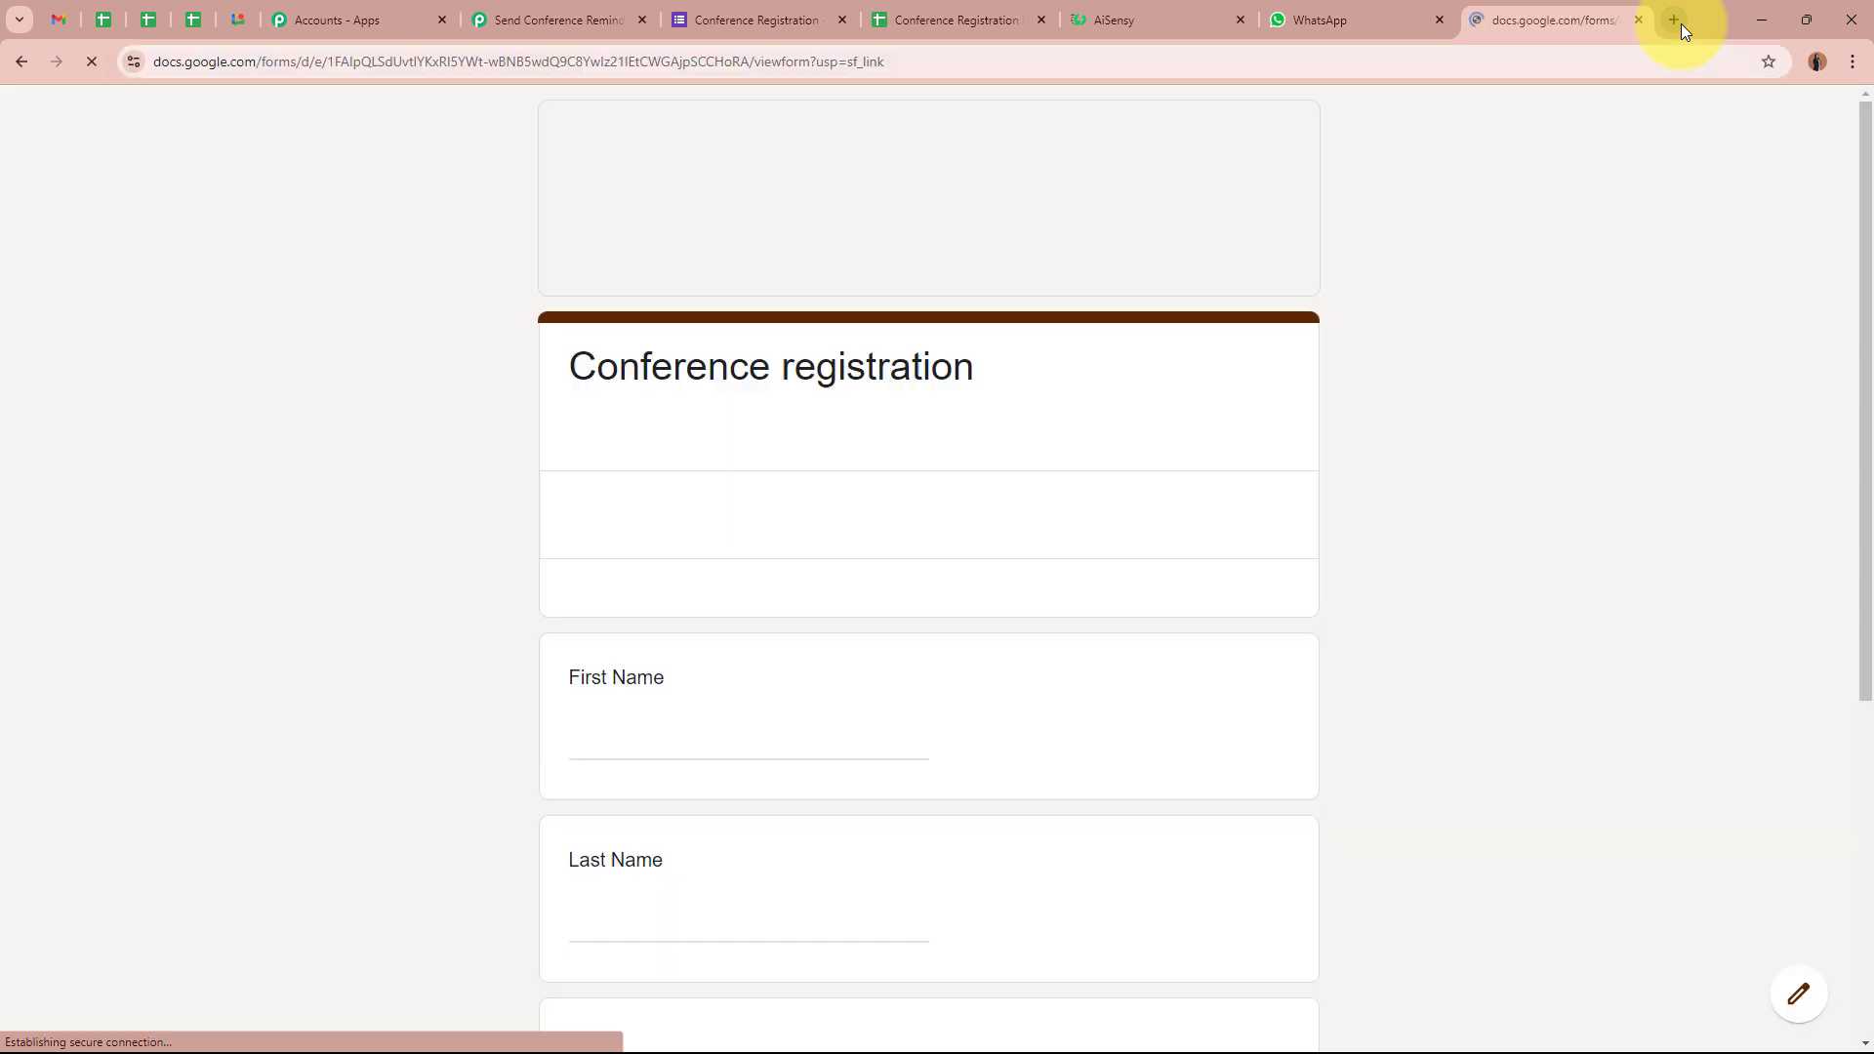
scroll(599, 778, down, 5)
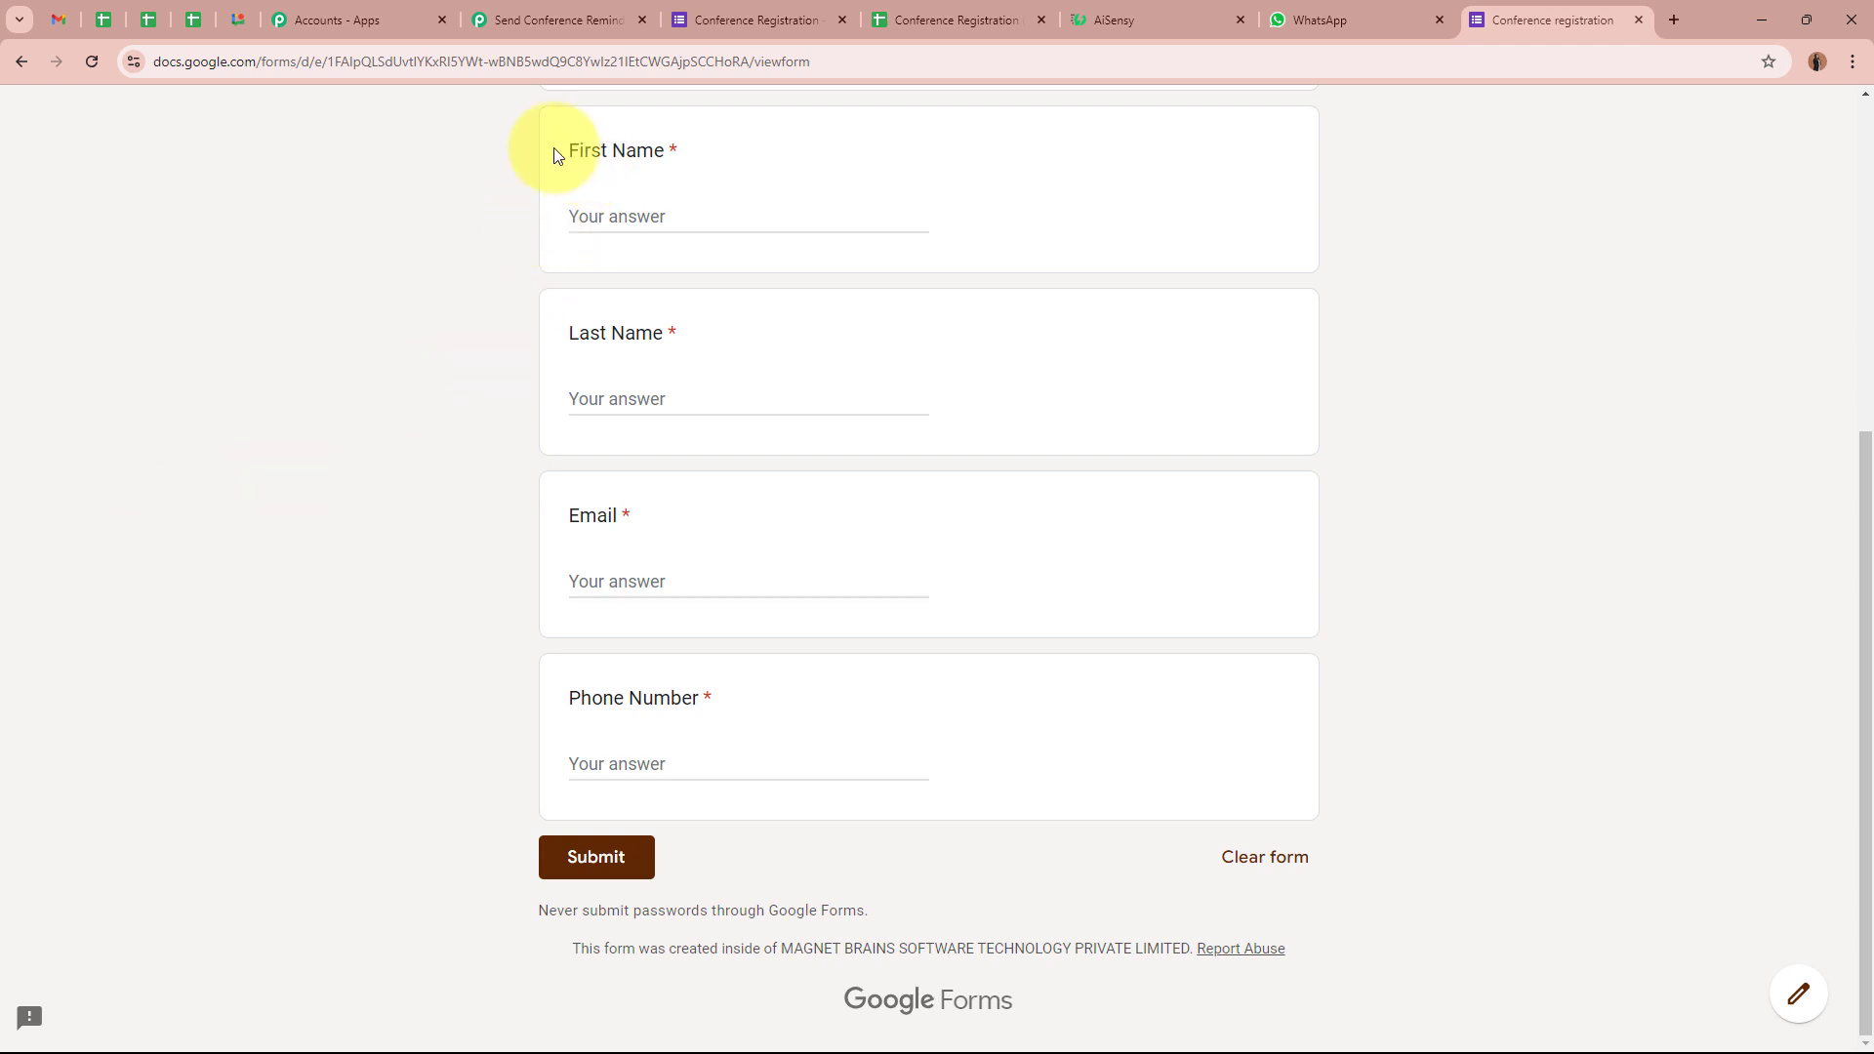
click(701, 214)
text(Test)
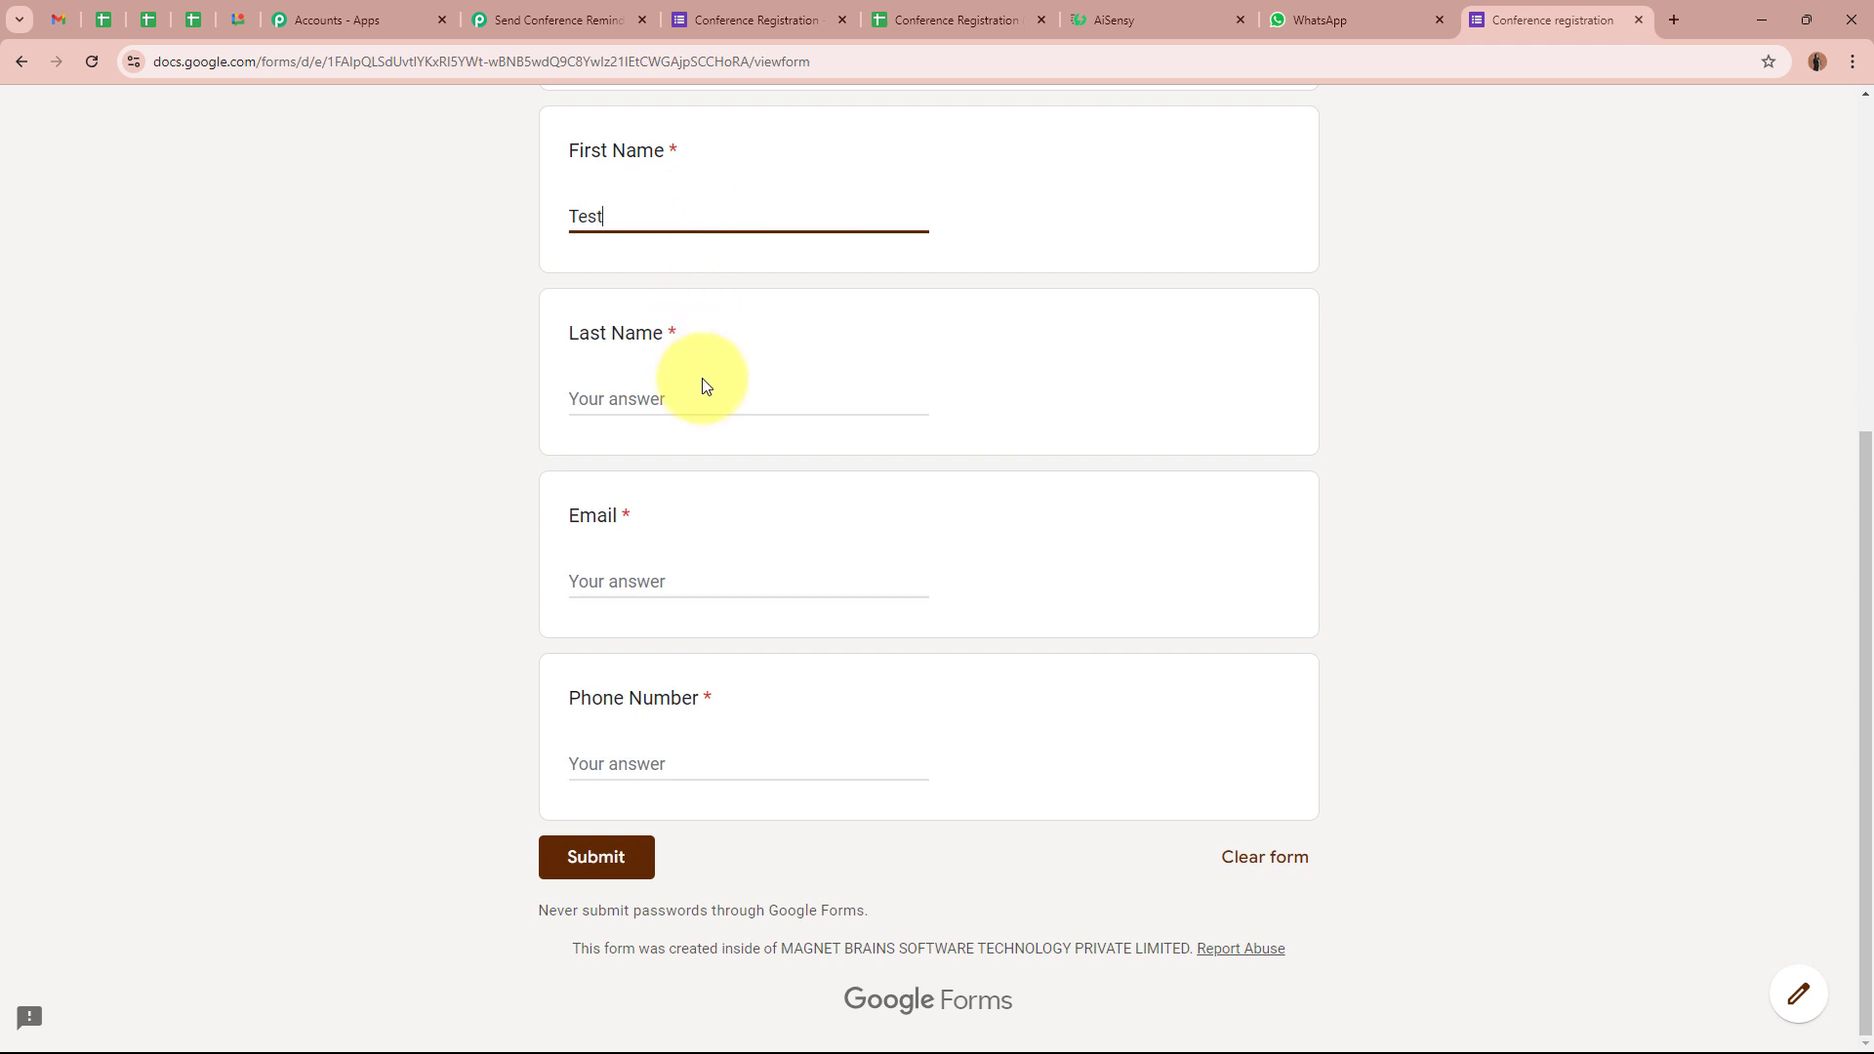
click(693, 403)
text(User33)
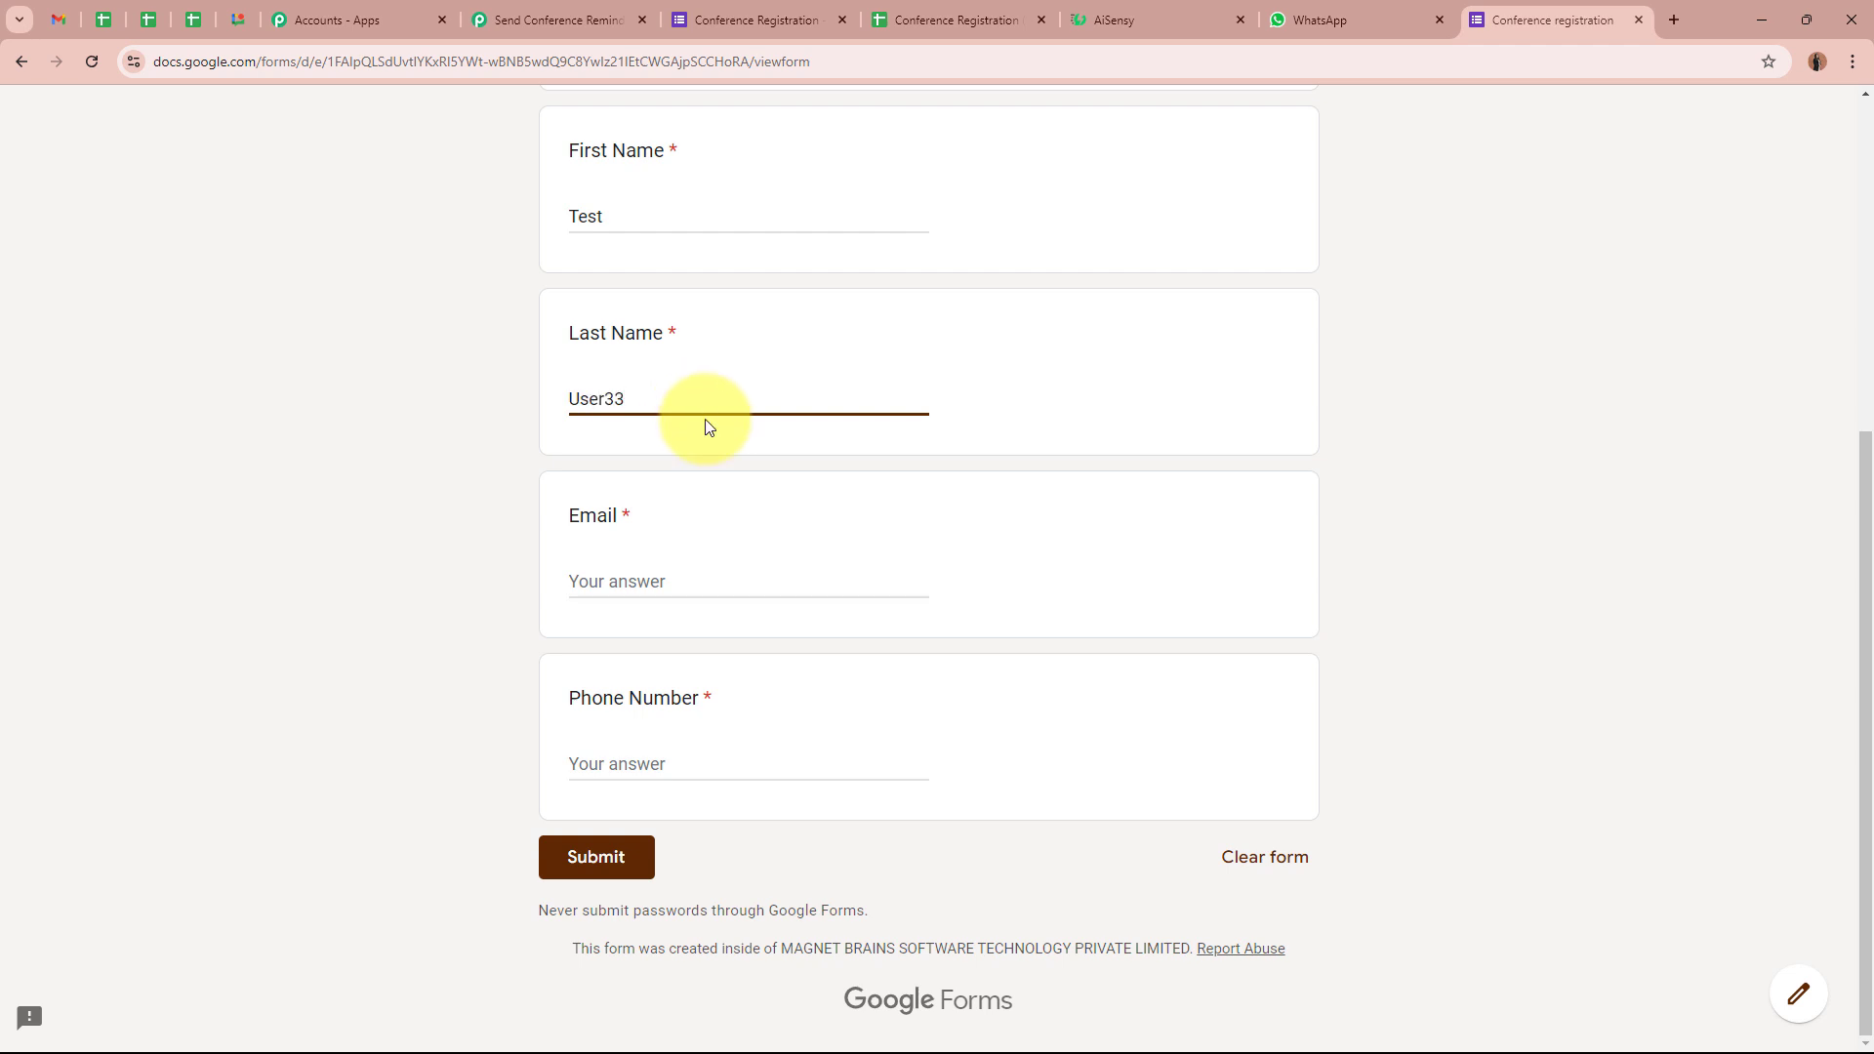
click(696, 576)
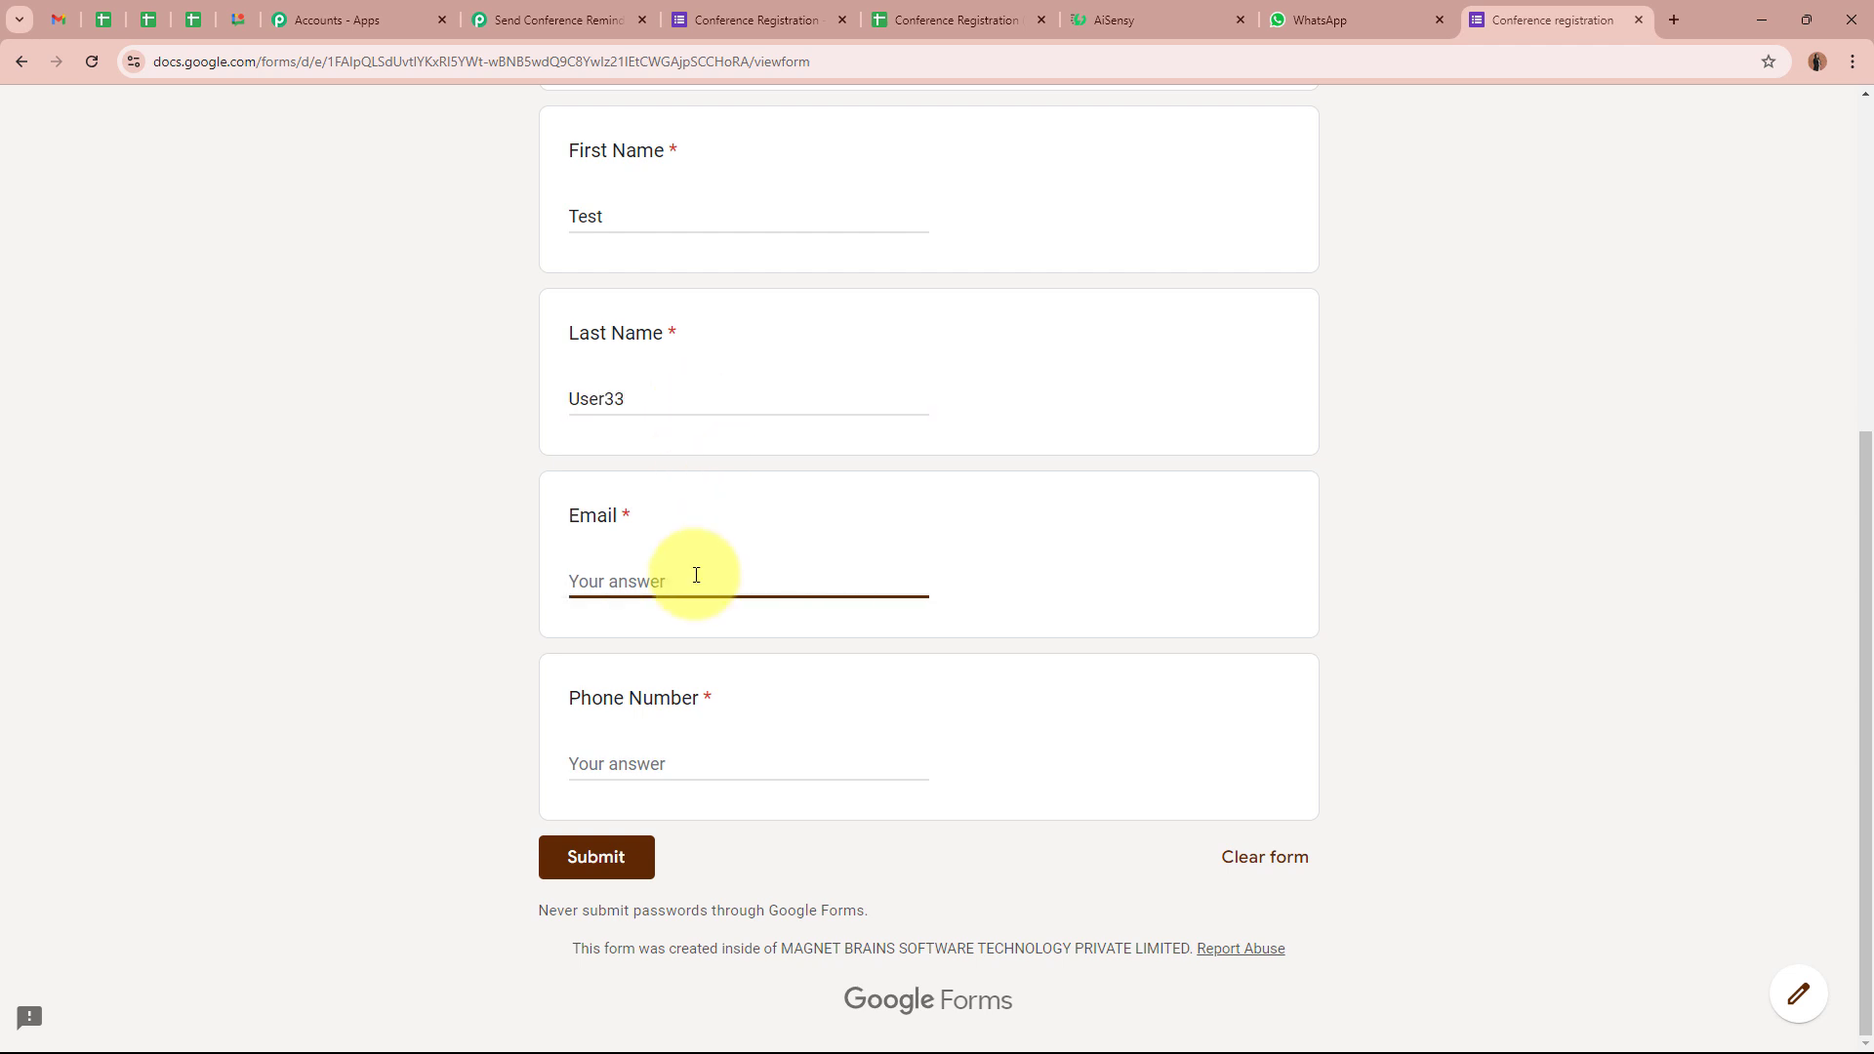
click(719, 774)
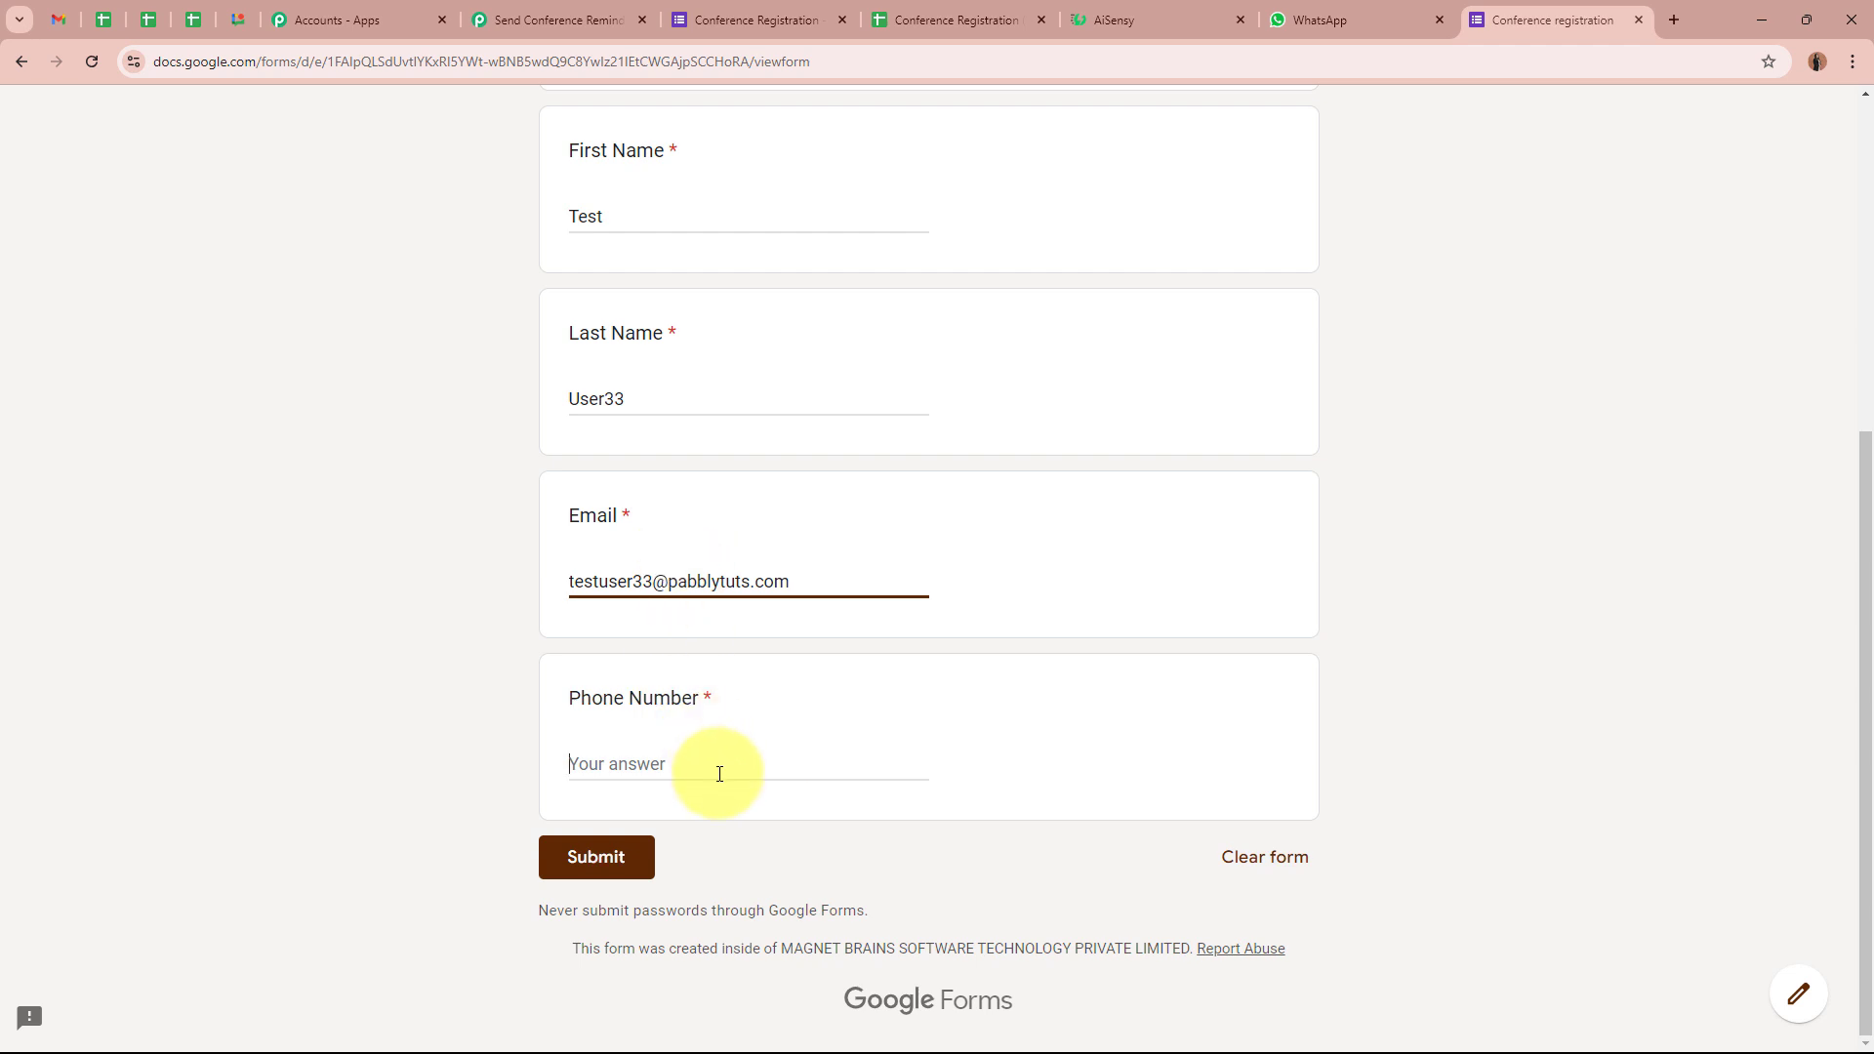
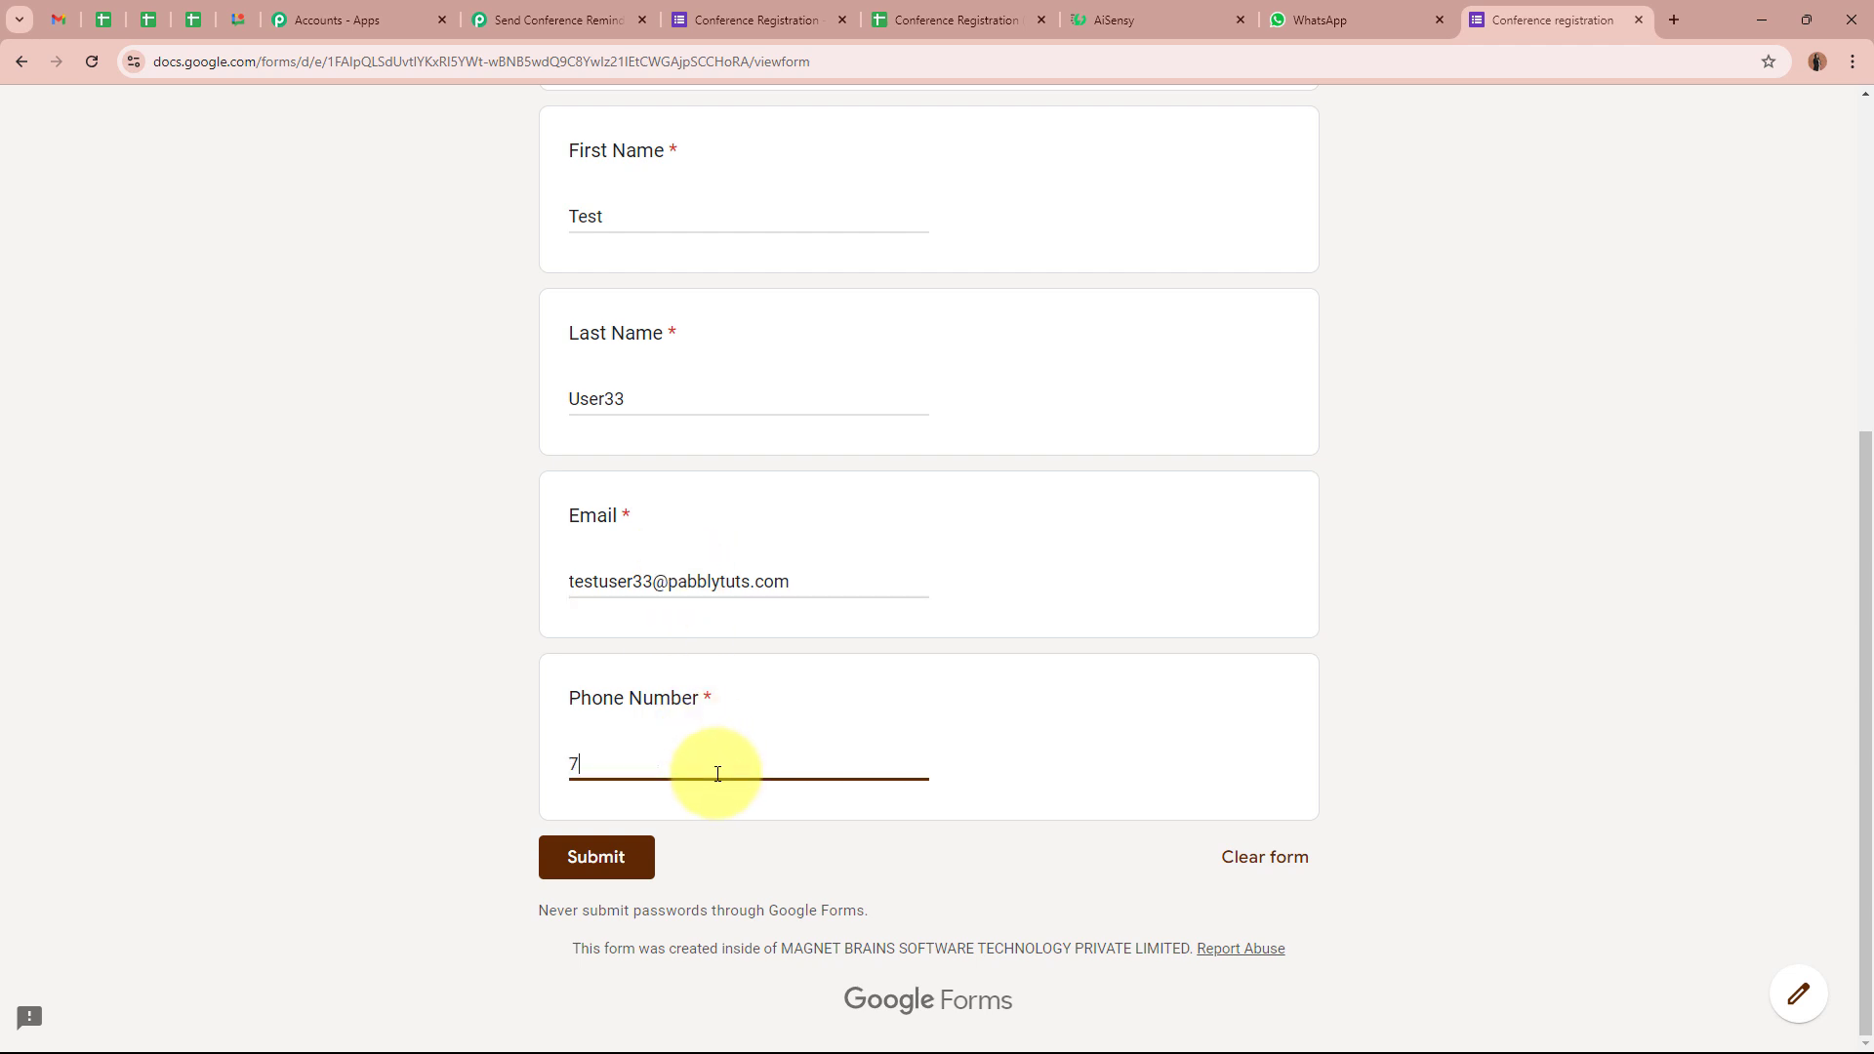
Submit the test registration and return to the responses spreadsheet
click(603, 857)
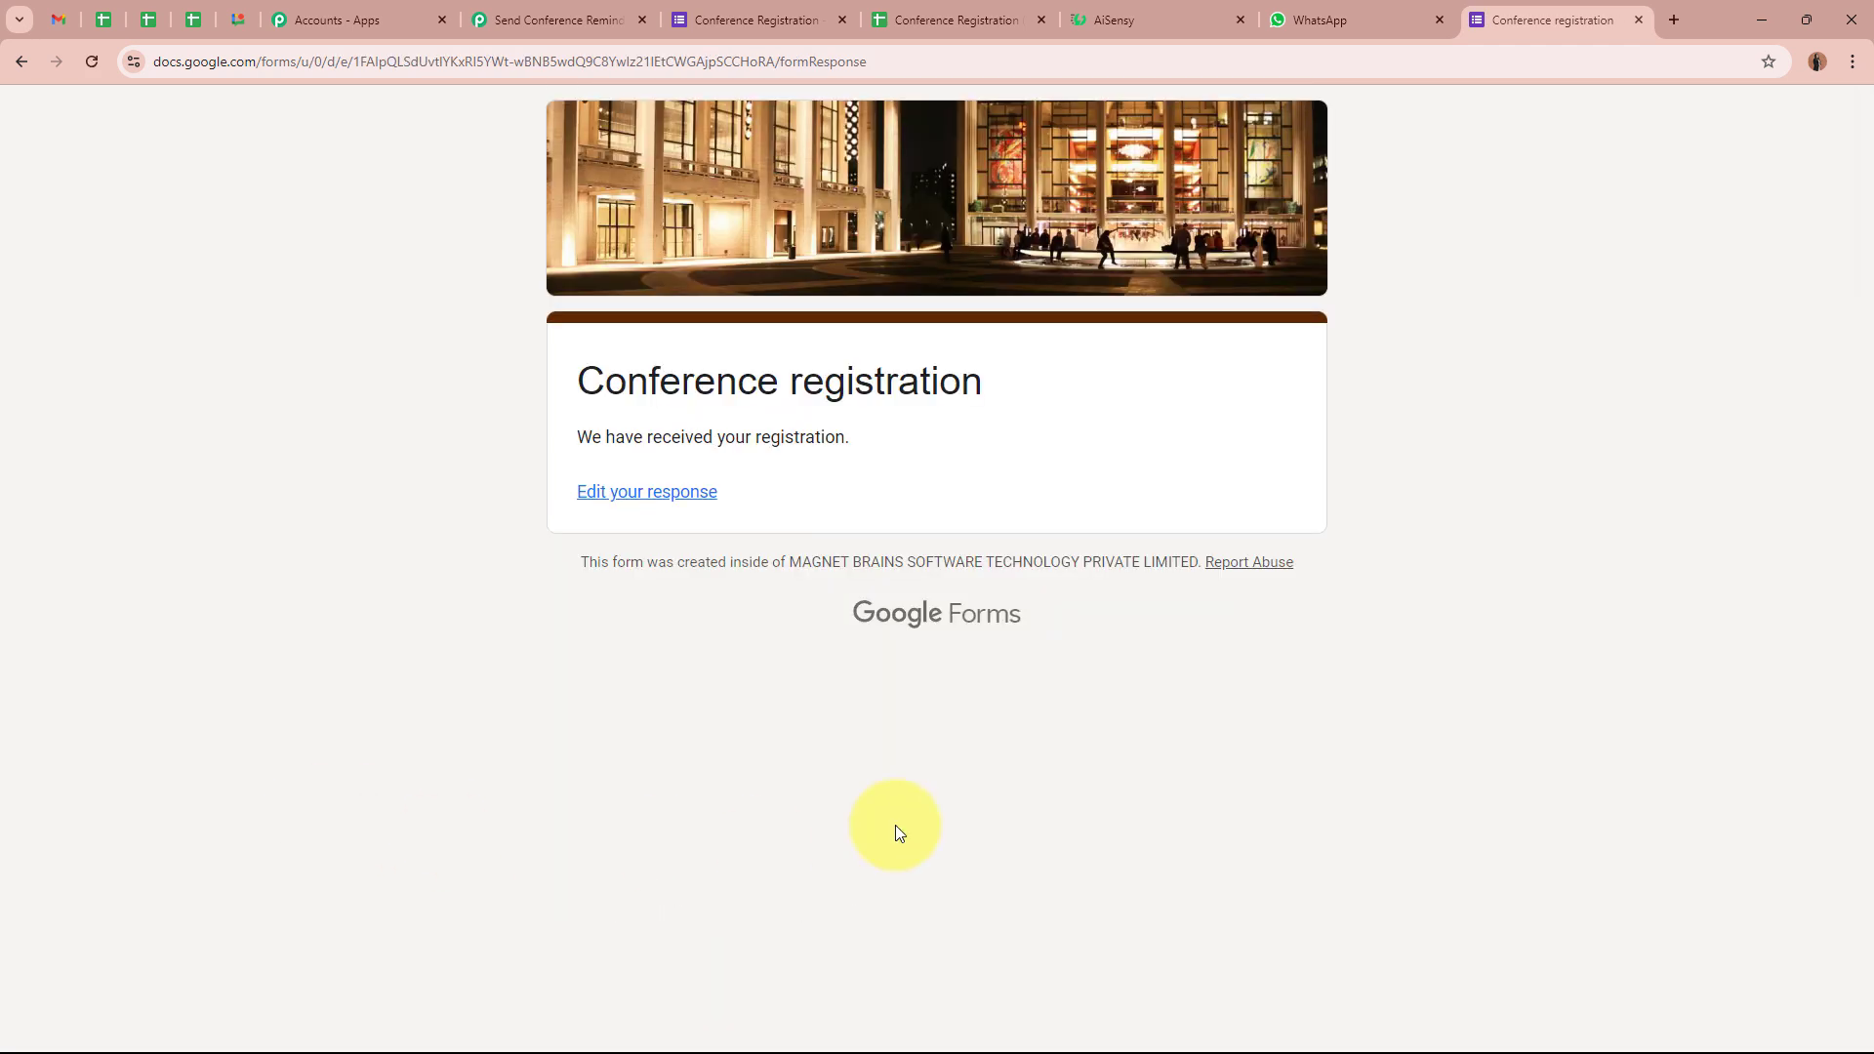
drag(560, 437, 1071, 436)
click(1116, 439)
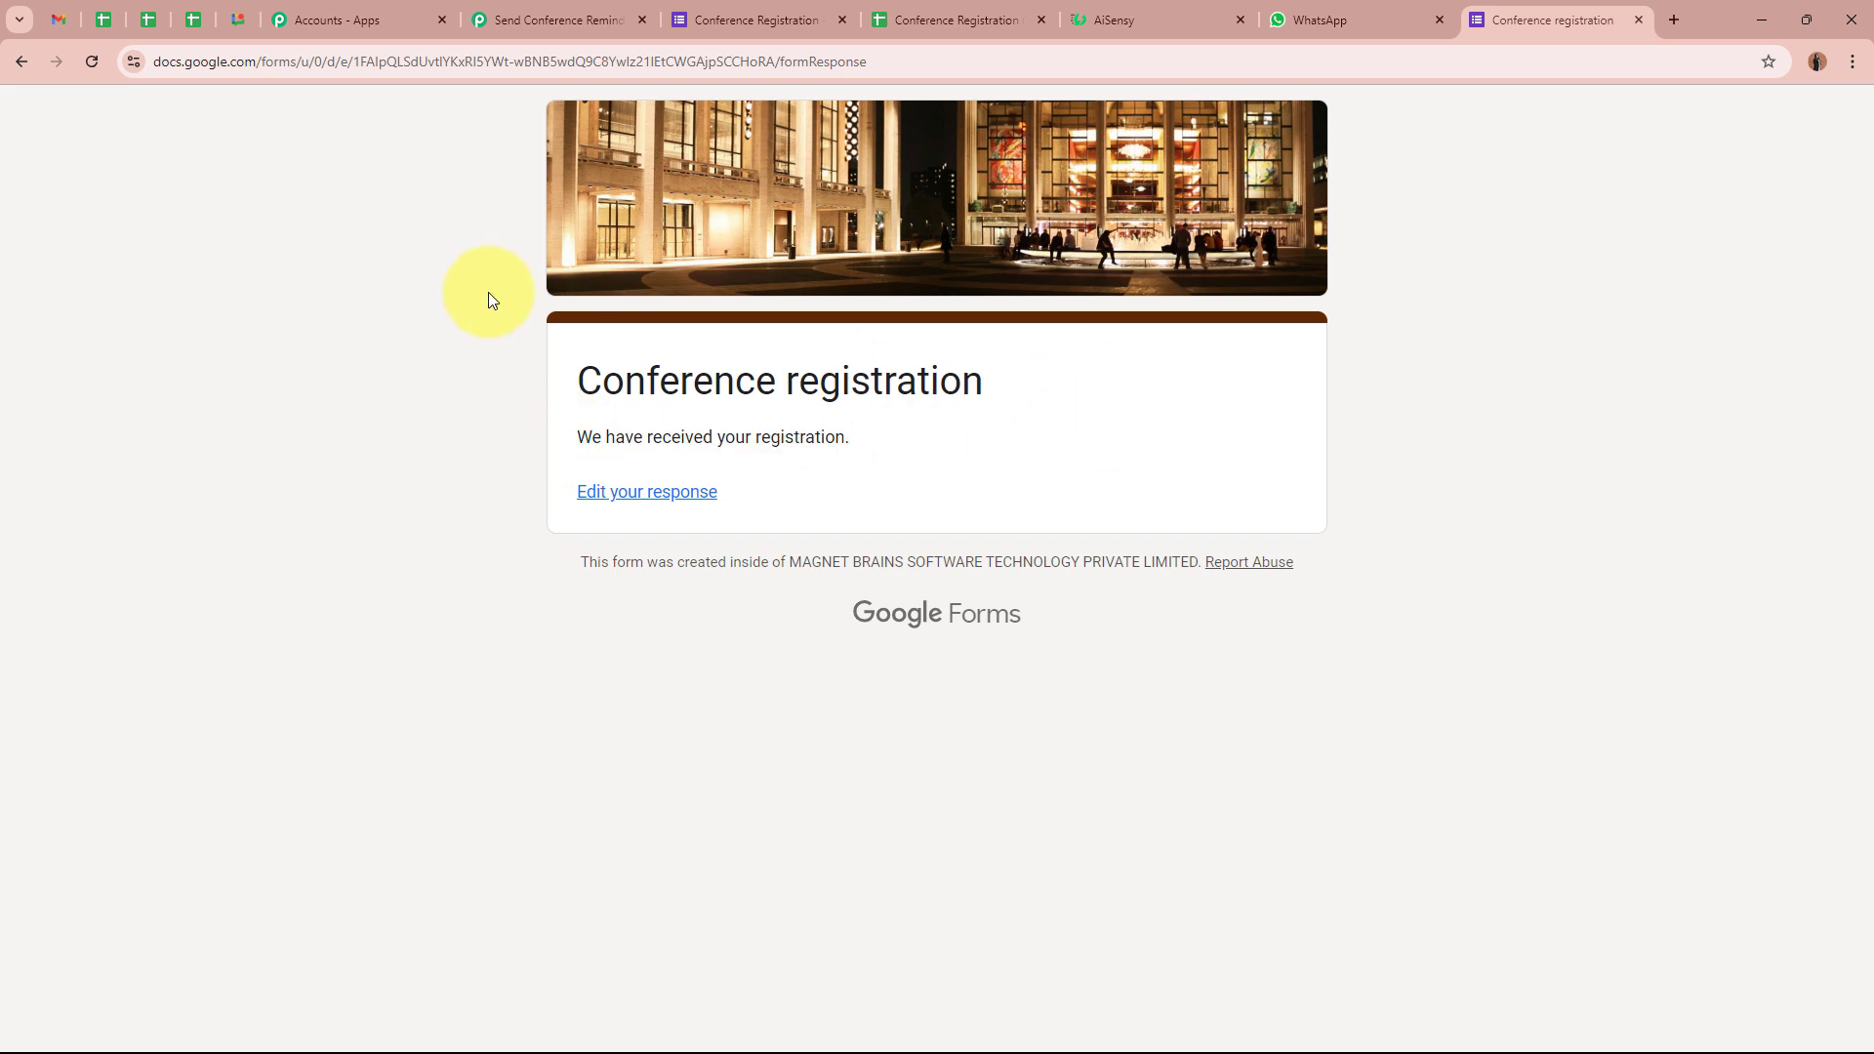
click(893, 20)
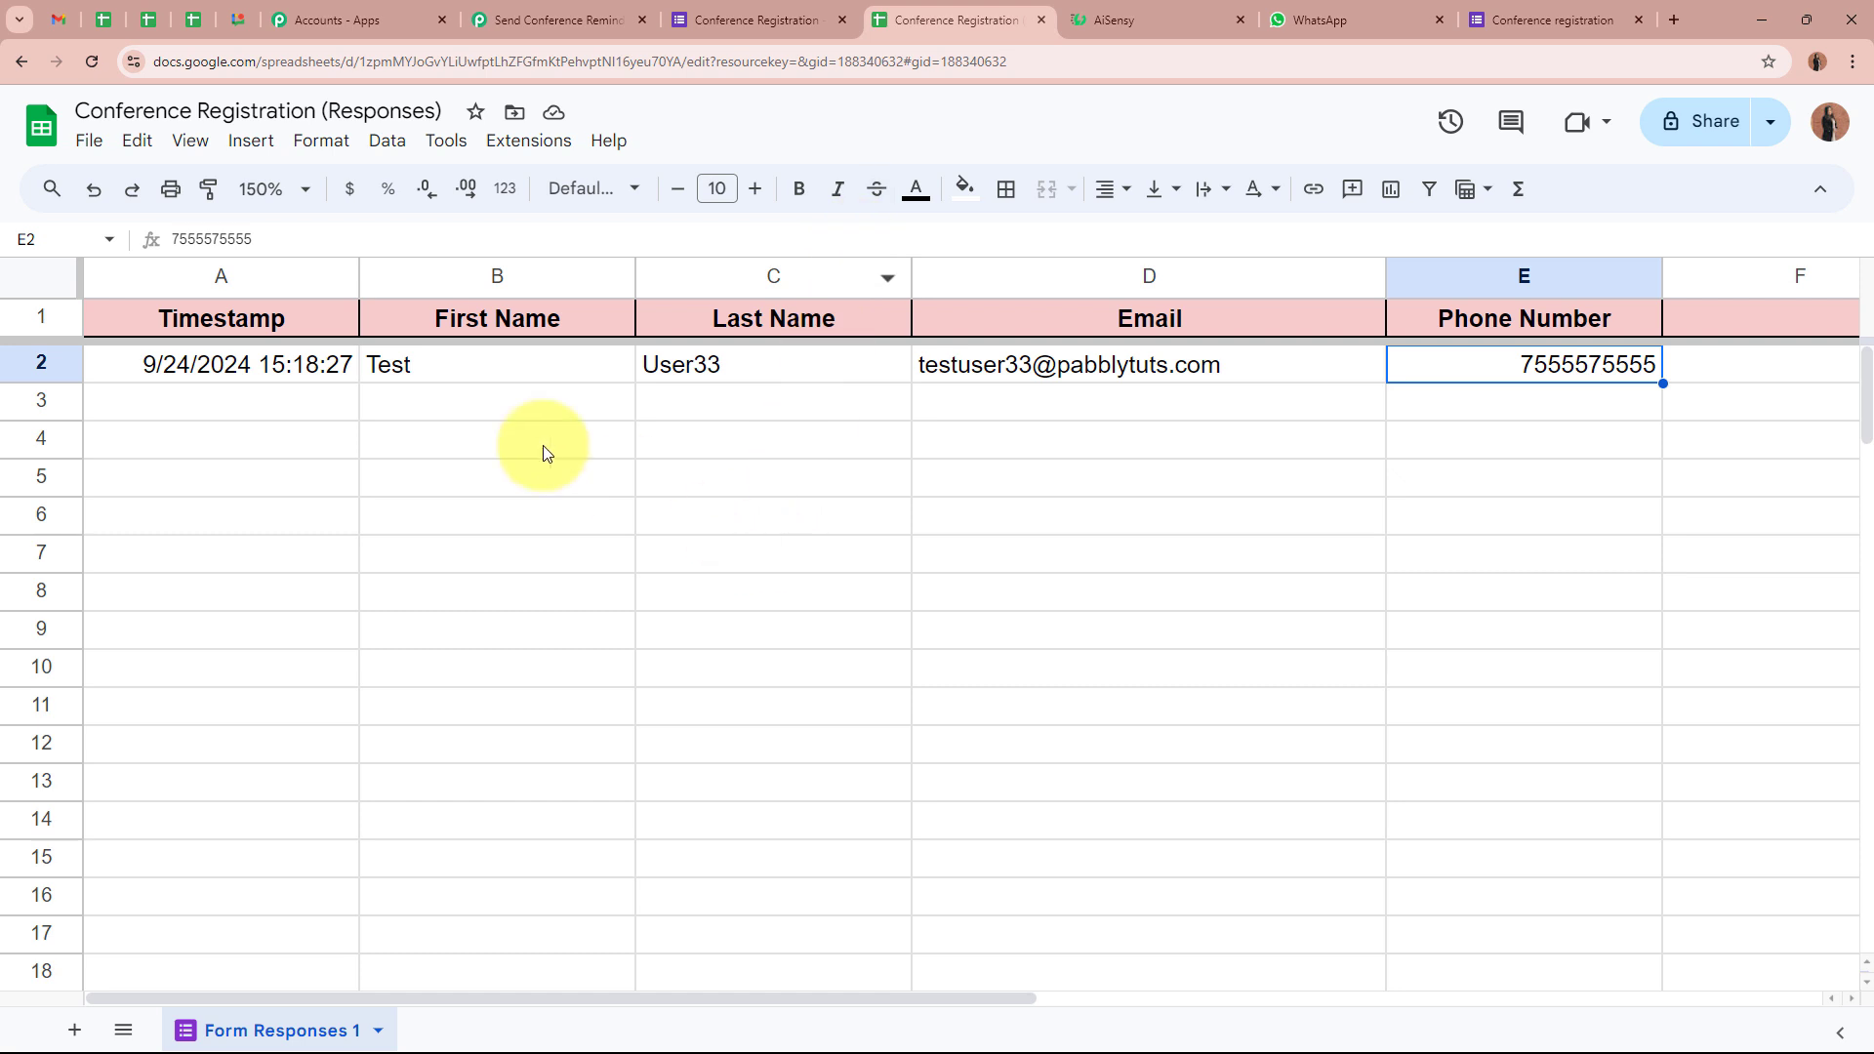
Check the test response's timestamp, first name, last name, email and phone in cells A2–E2
click(244, 366)
click(508, 366)
click(781, 369)
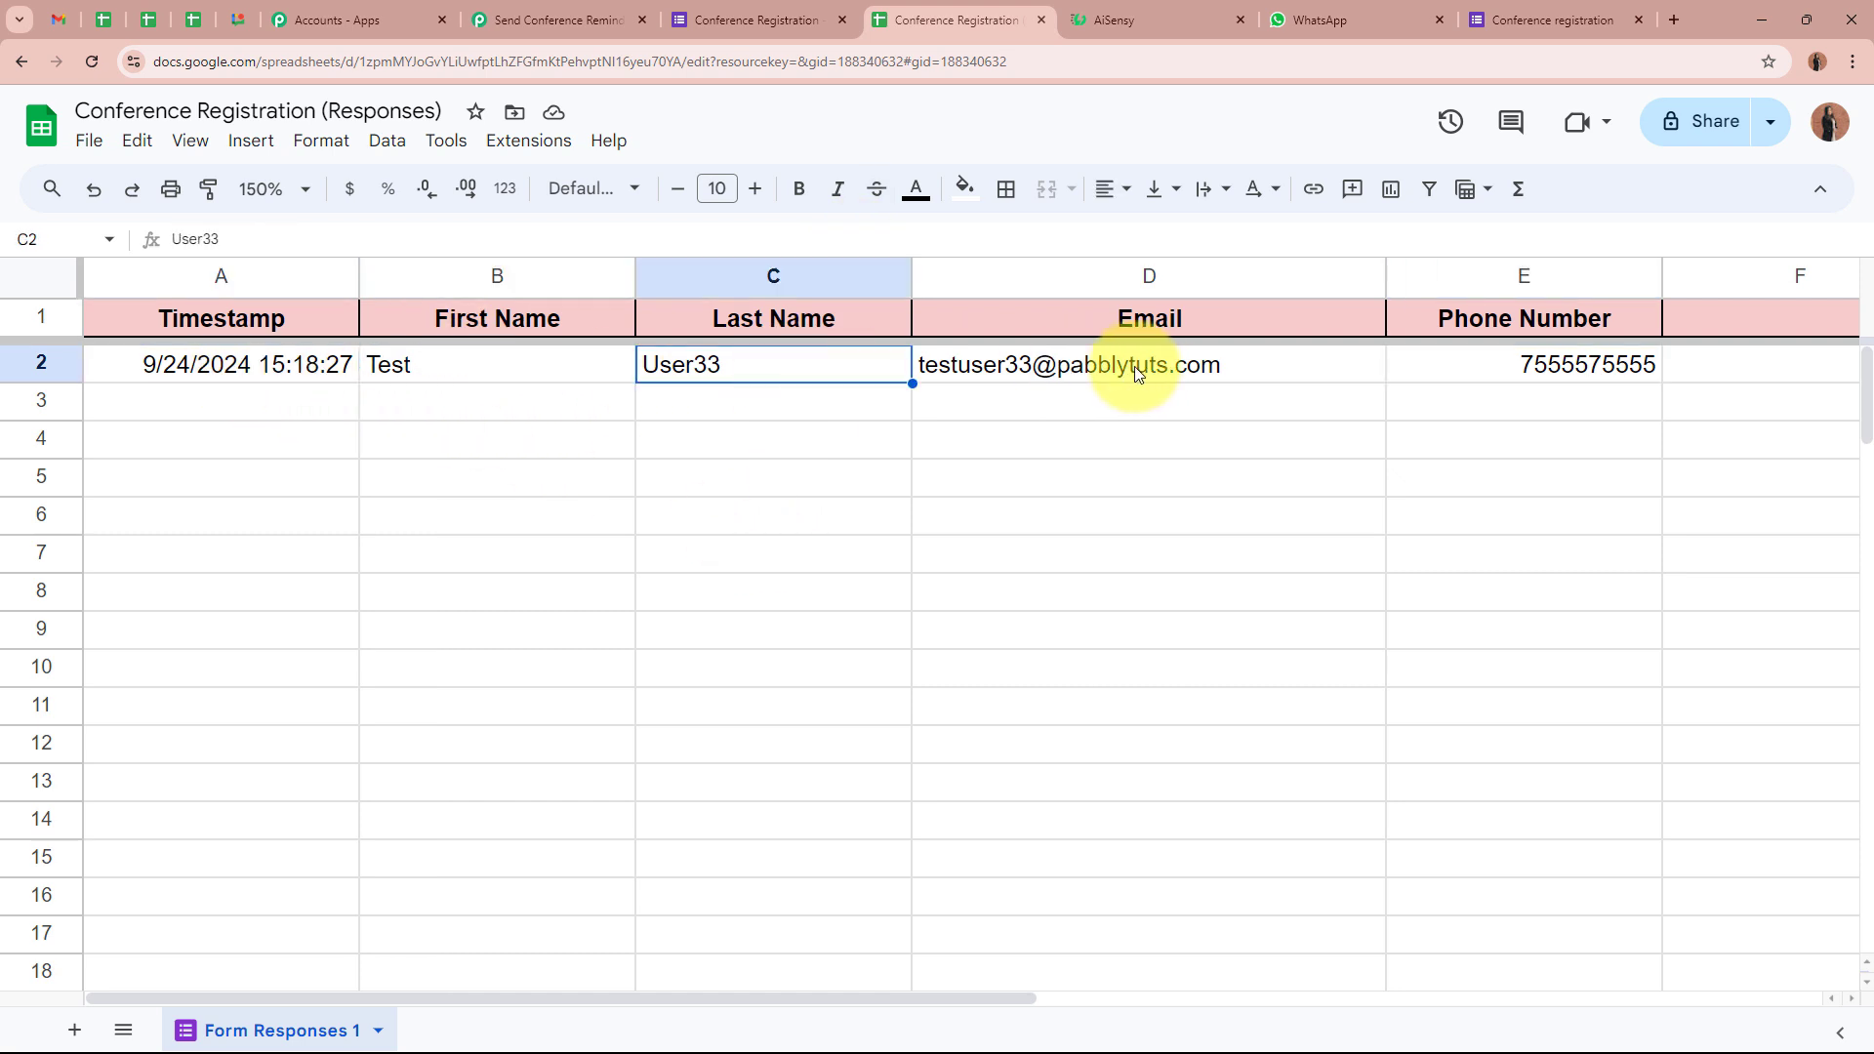
click(1135, 374)
click(1431, 368)
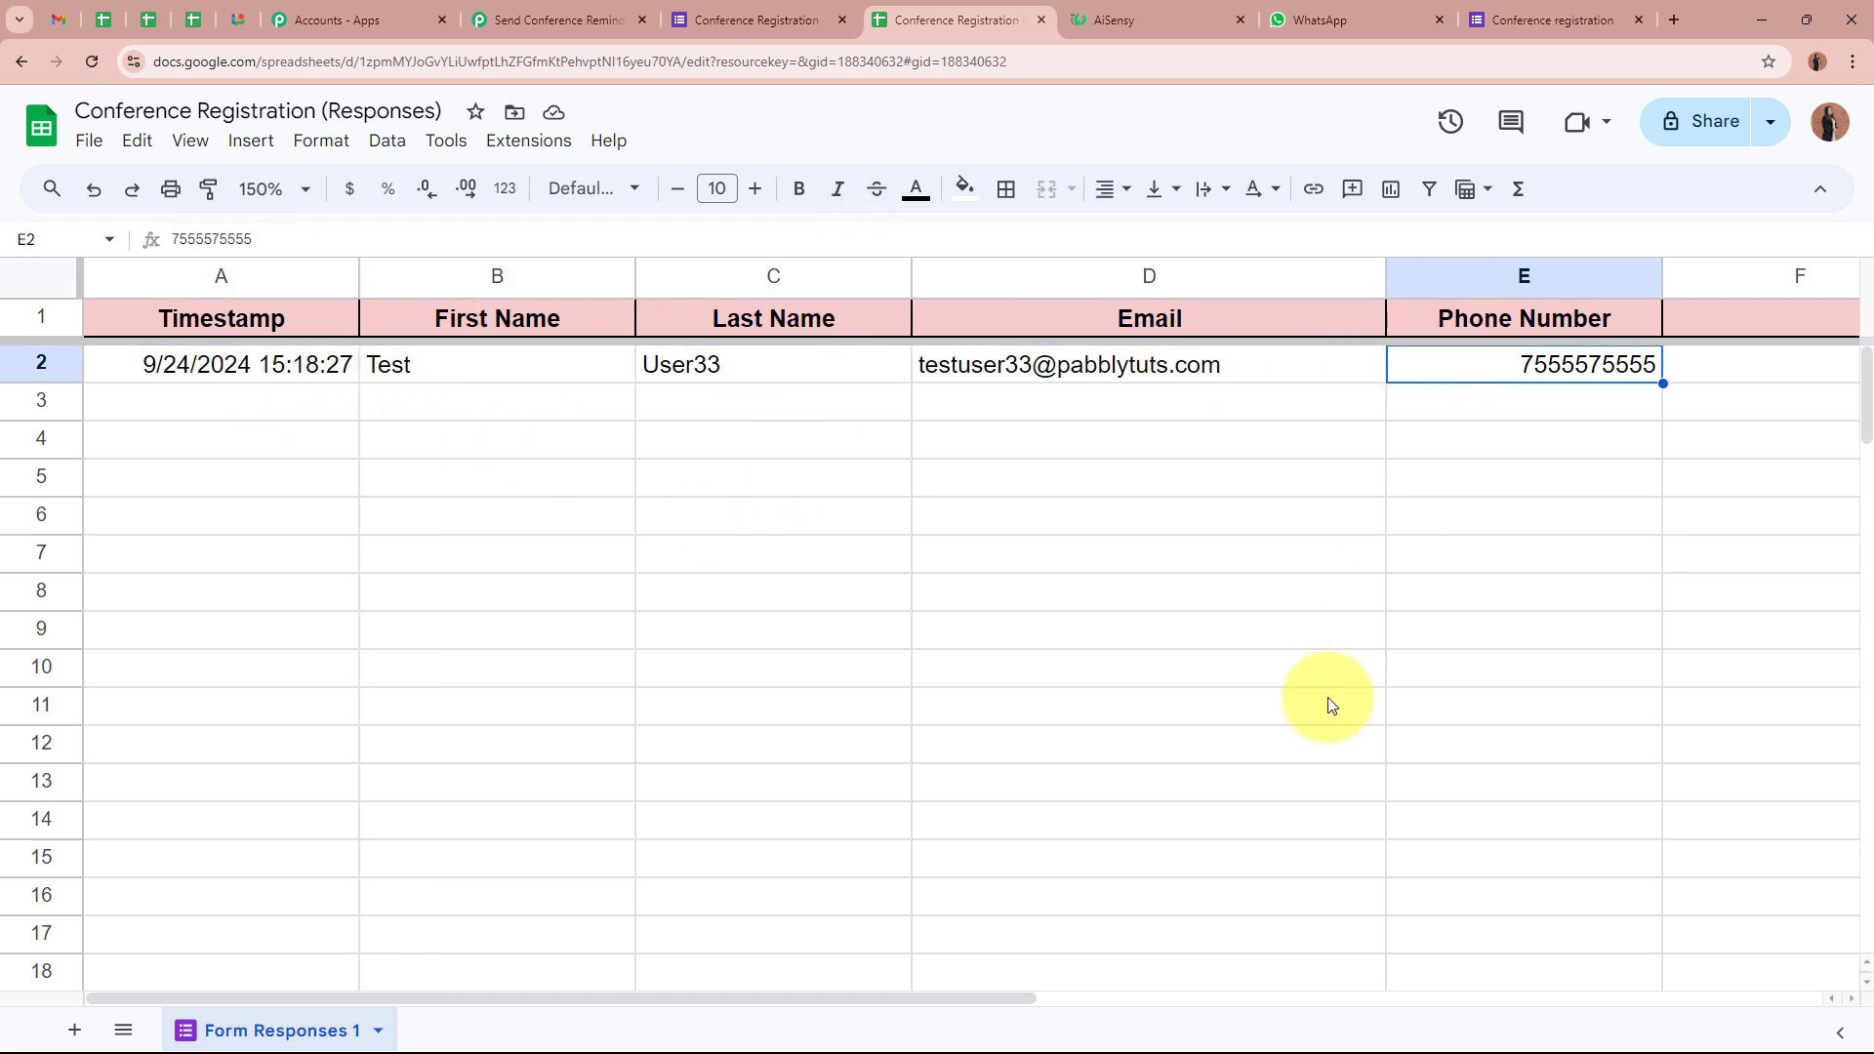
click(840, 514)
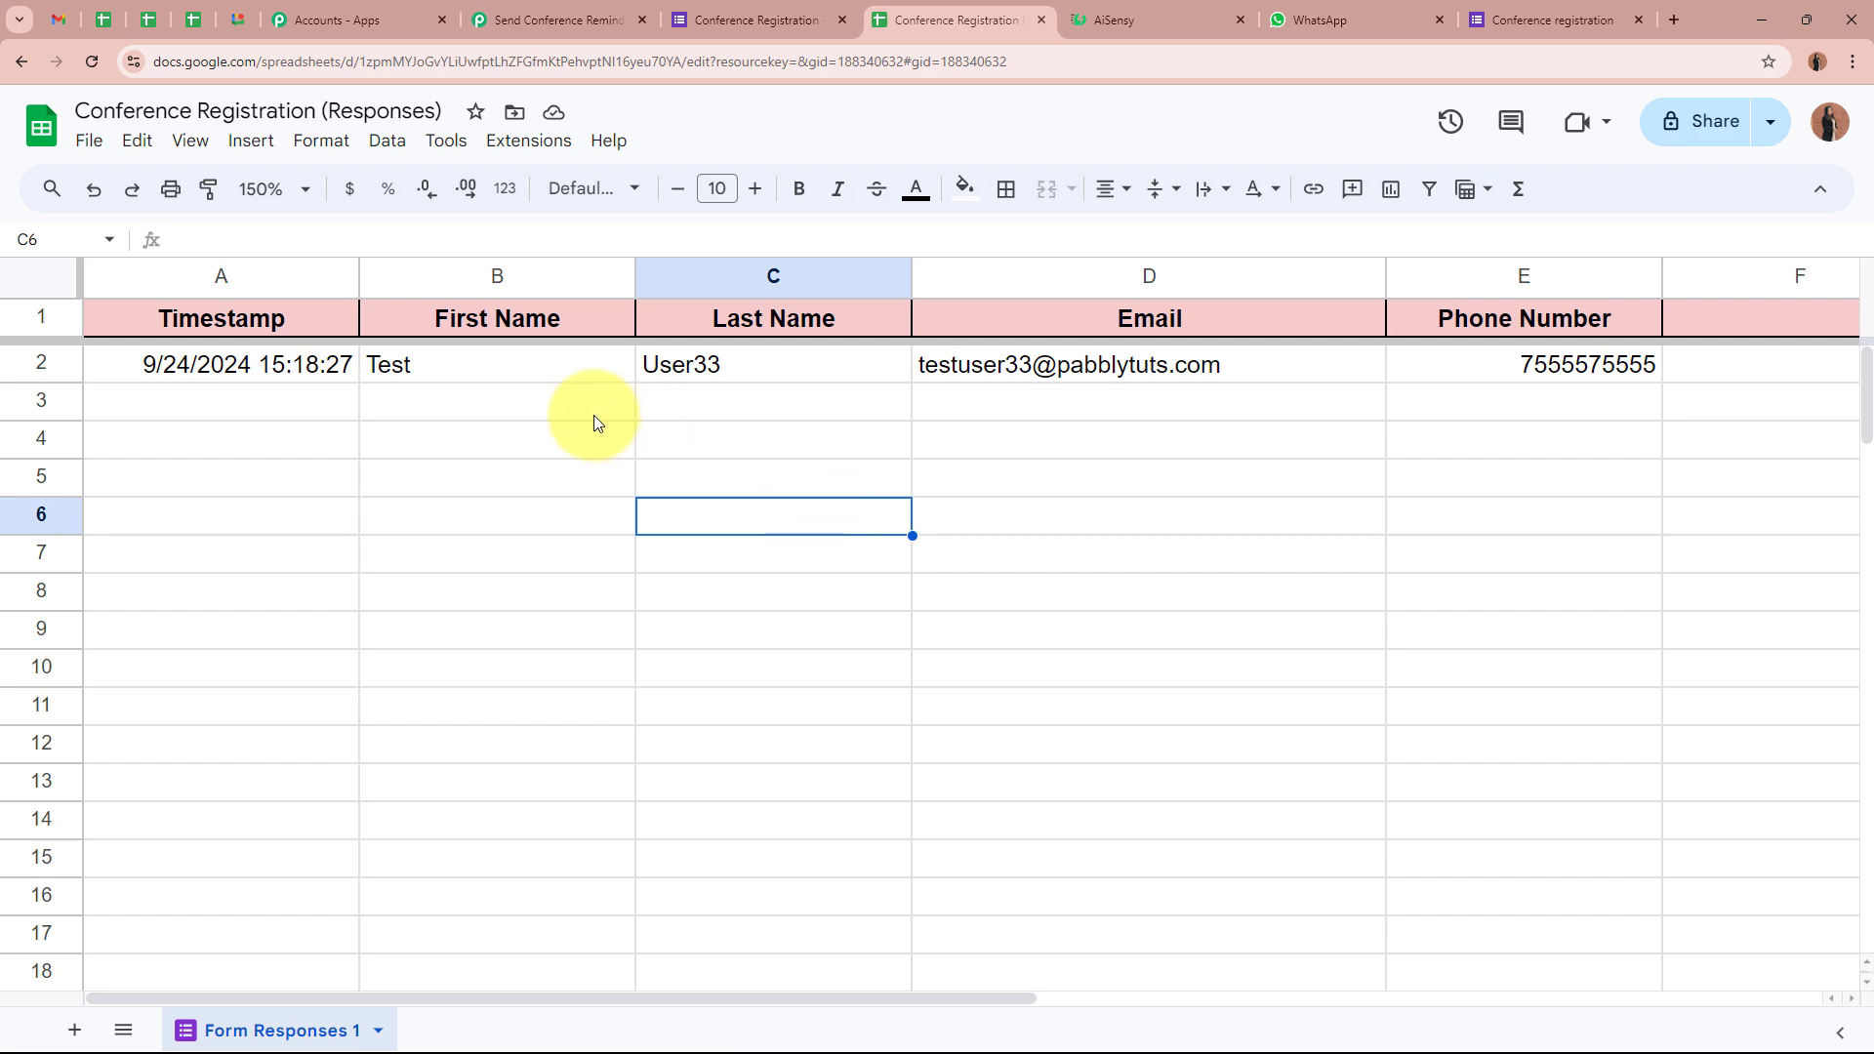
Point out the name and email in row 2, then go back to the Pabbly Connect workflow
click(507, 370)
click(781, 369)
click(1003, 374)
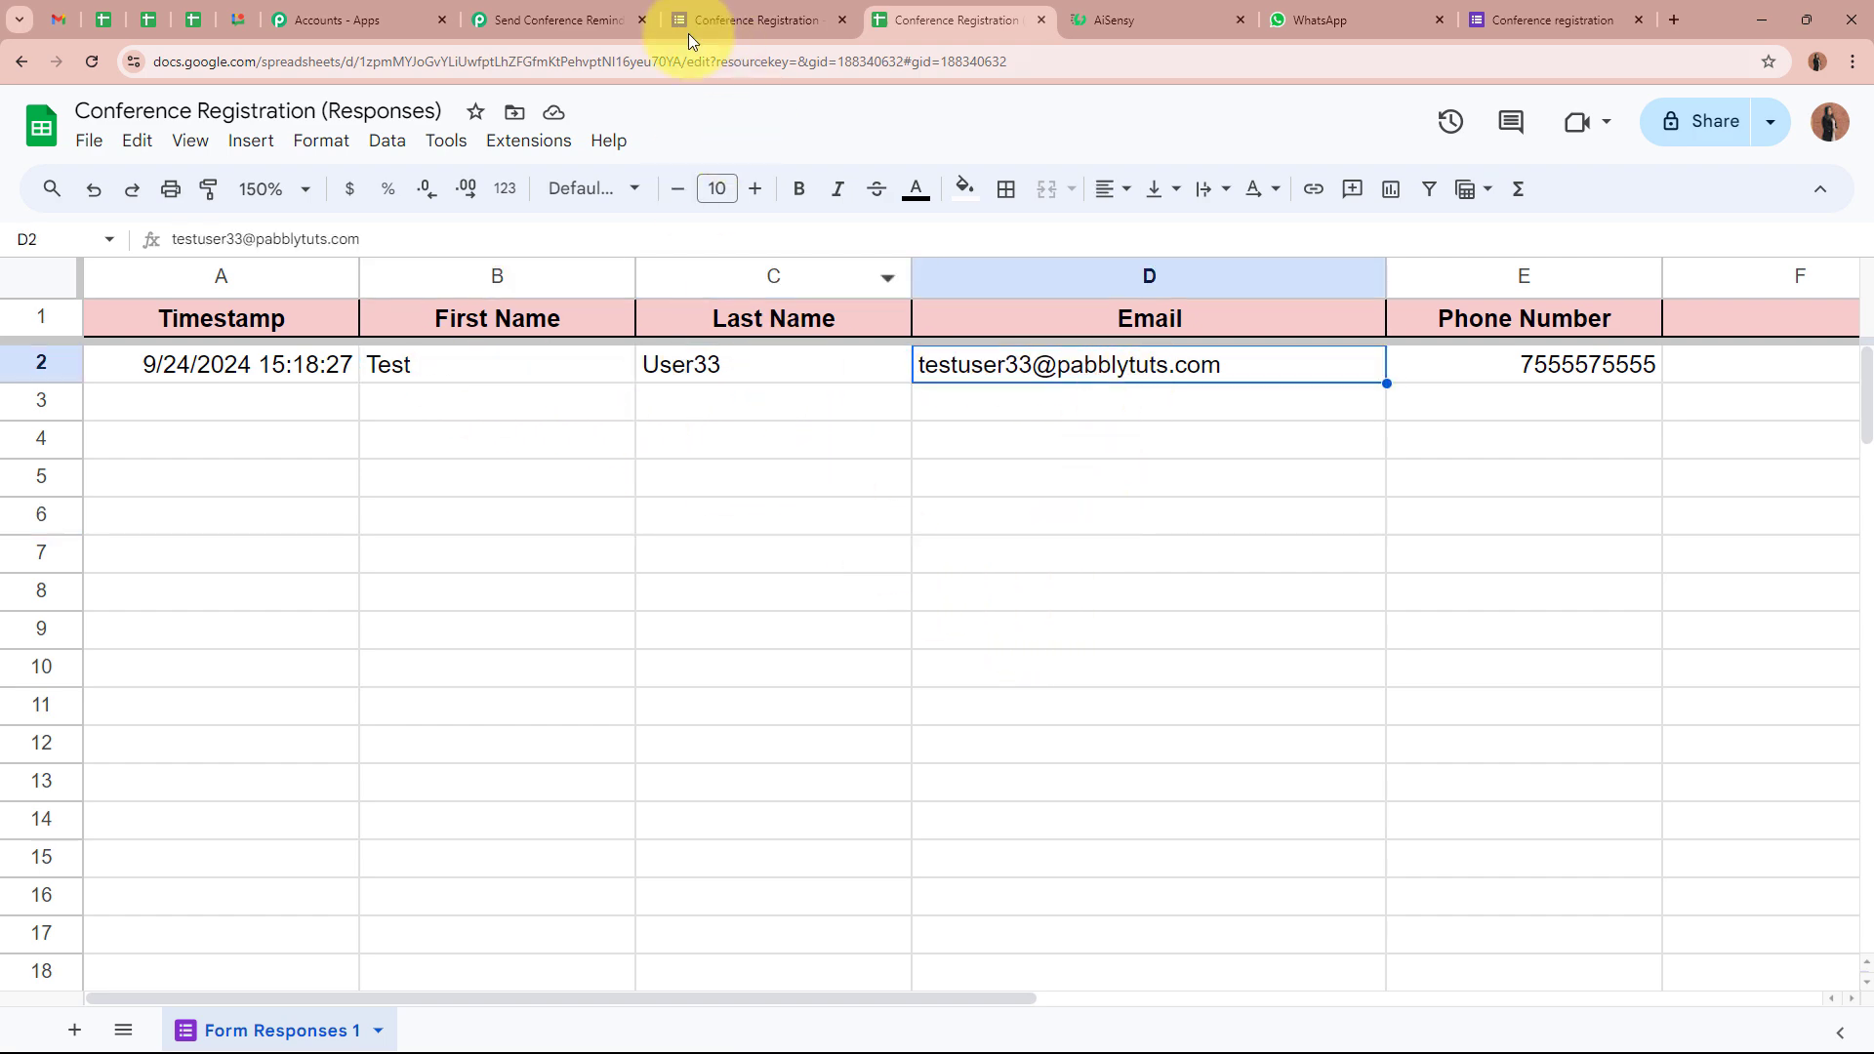
click(552, 20)
scroll(253, 696, down, 13)
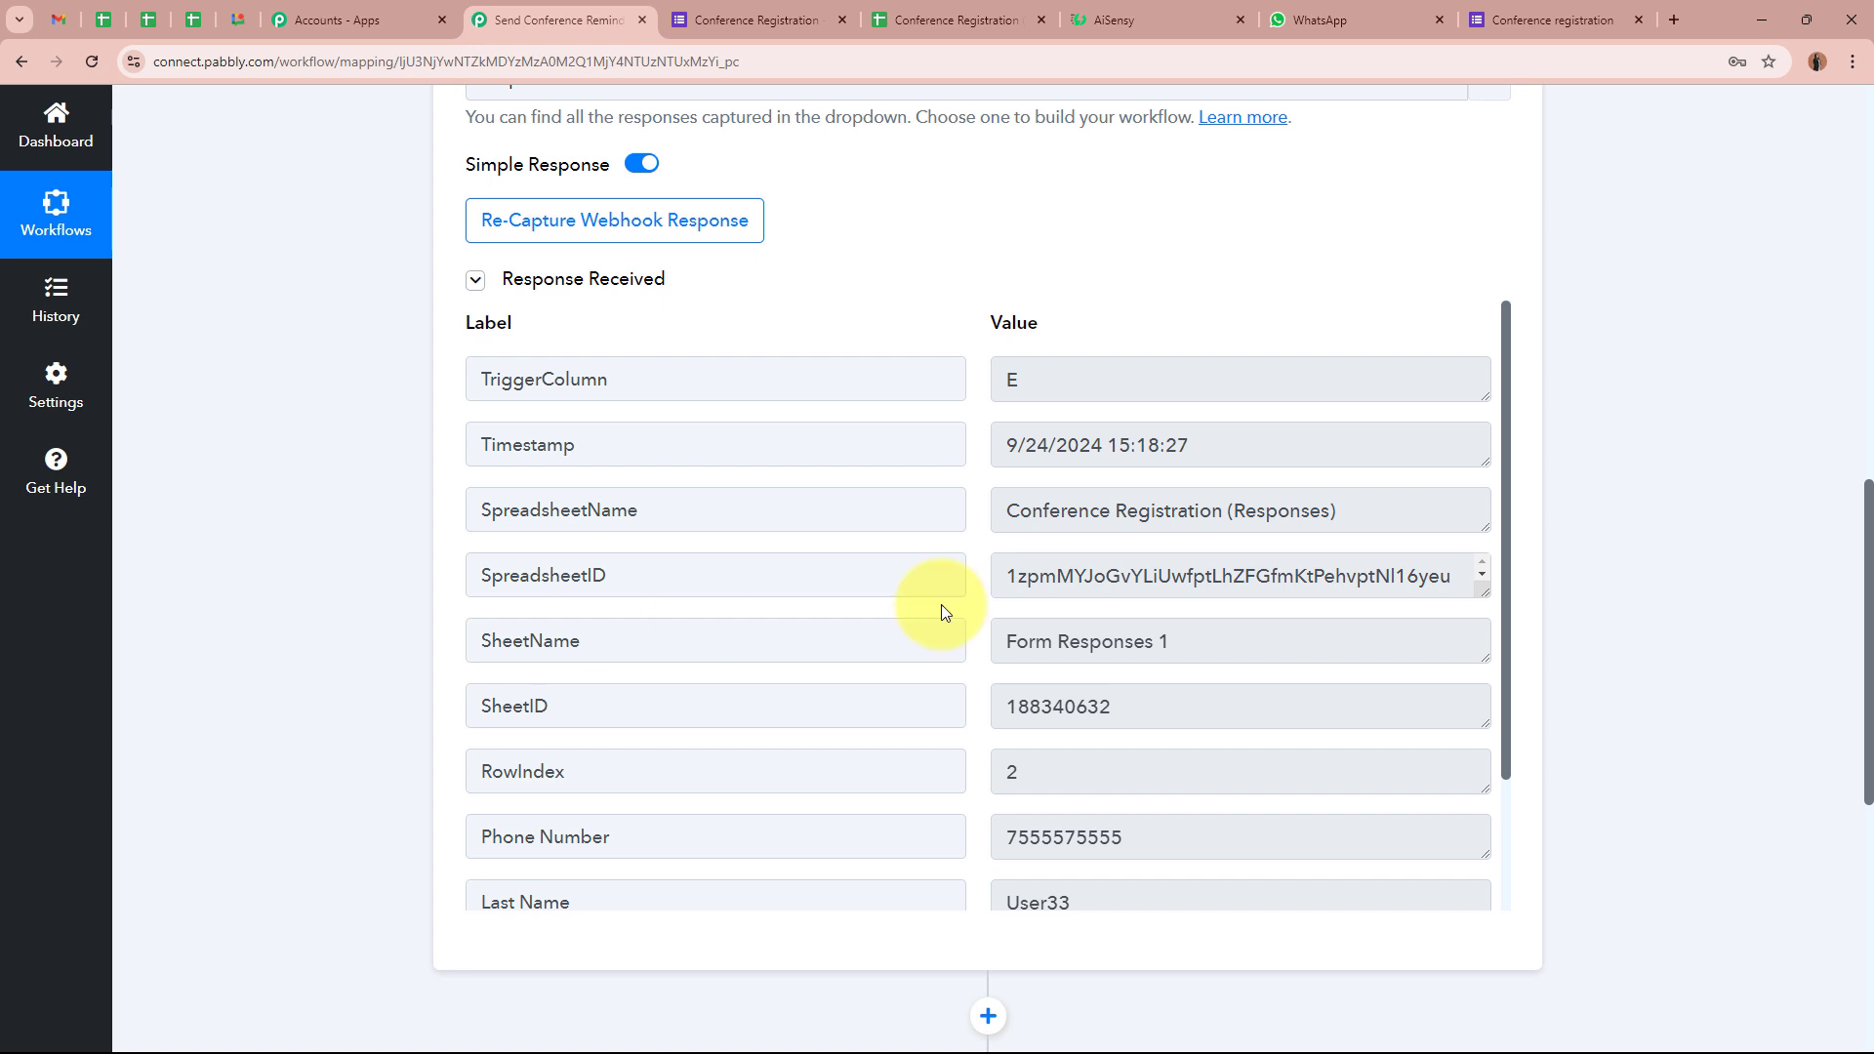
scroll(1201, 723, down, 2)
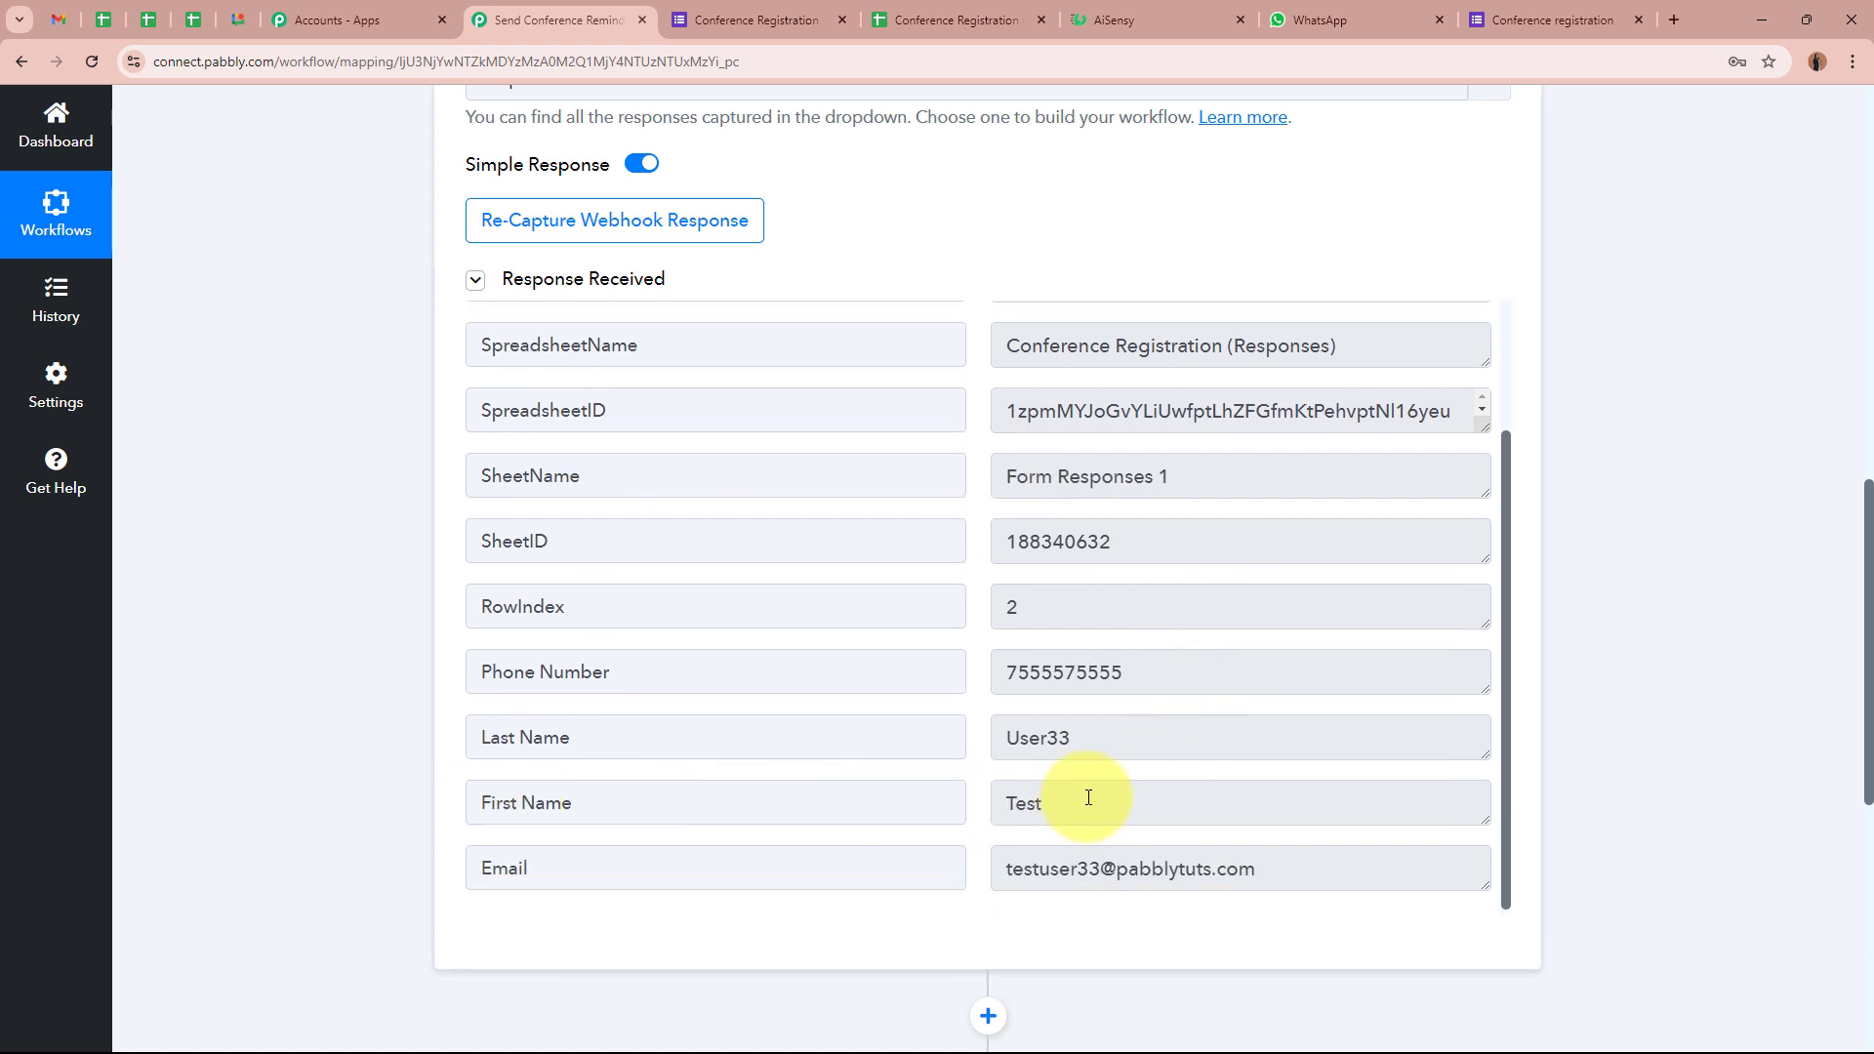
click(1087, 798)
click(1191, 736)
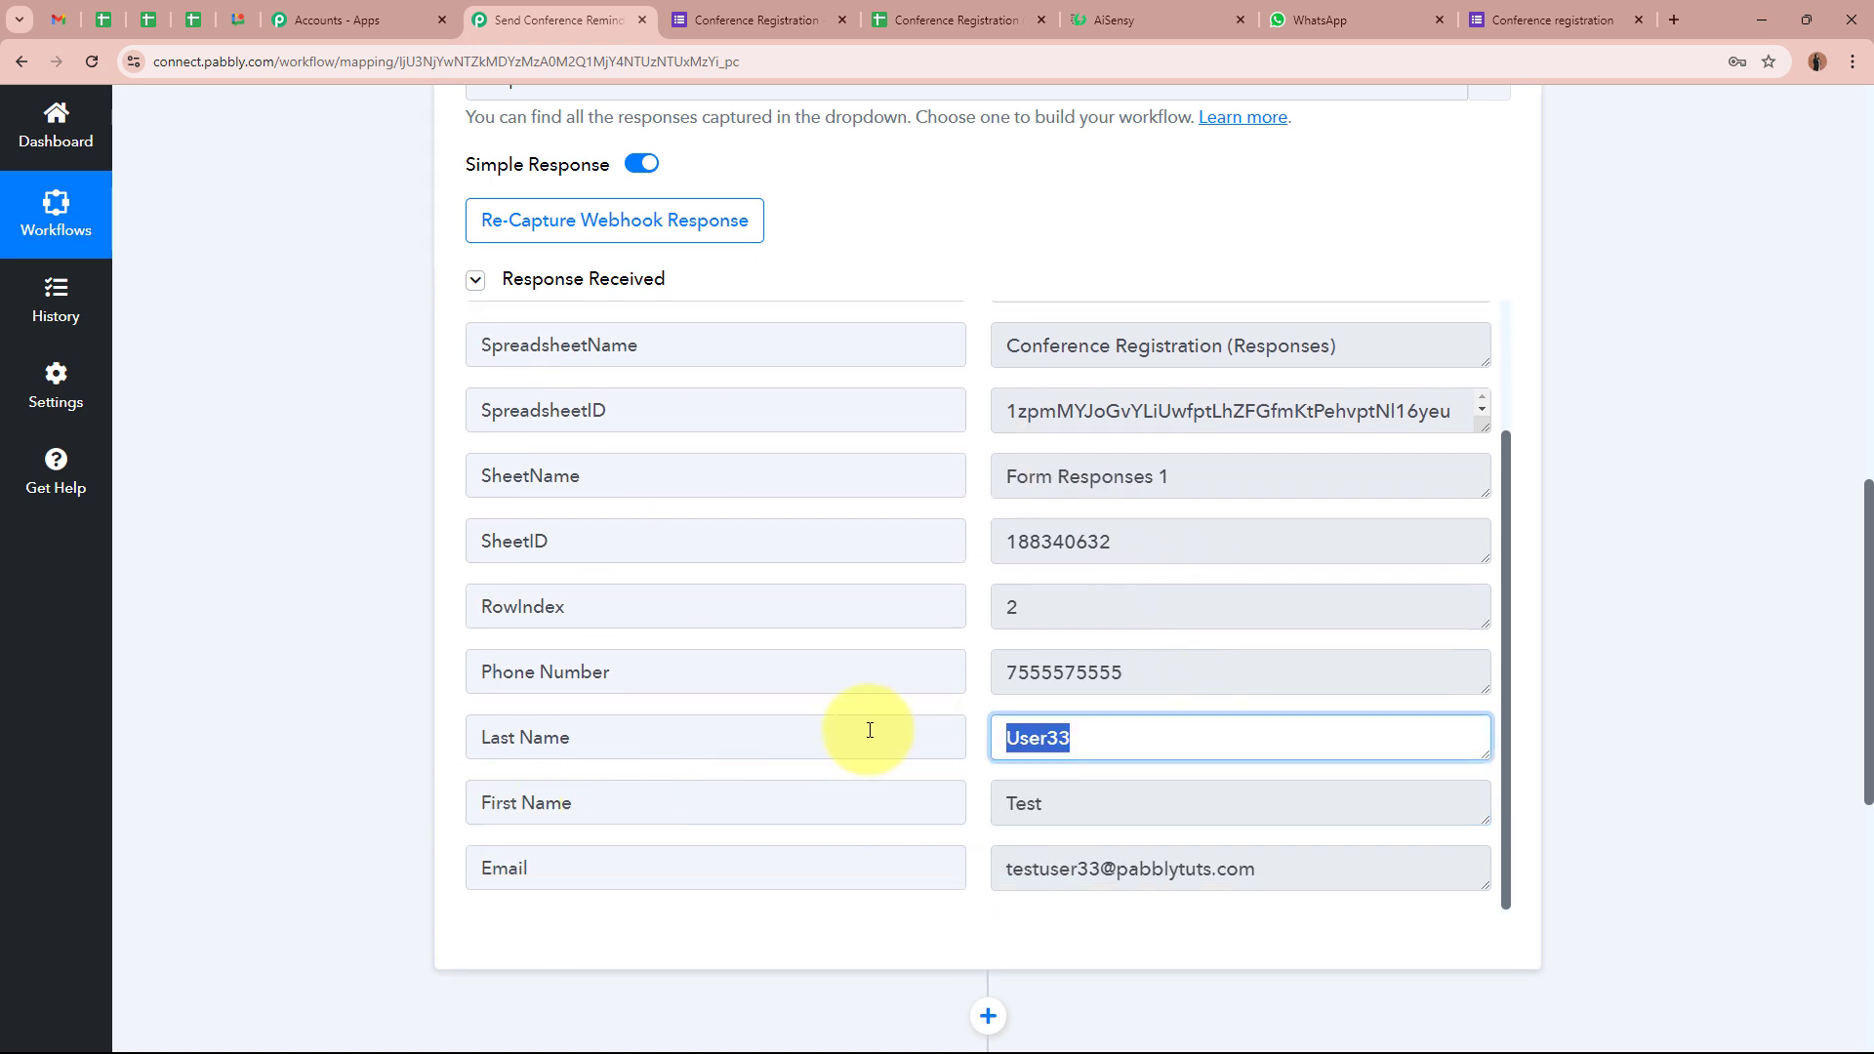
click(1375, 868)
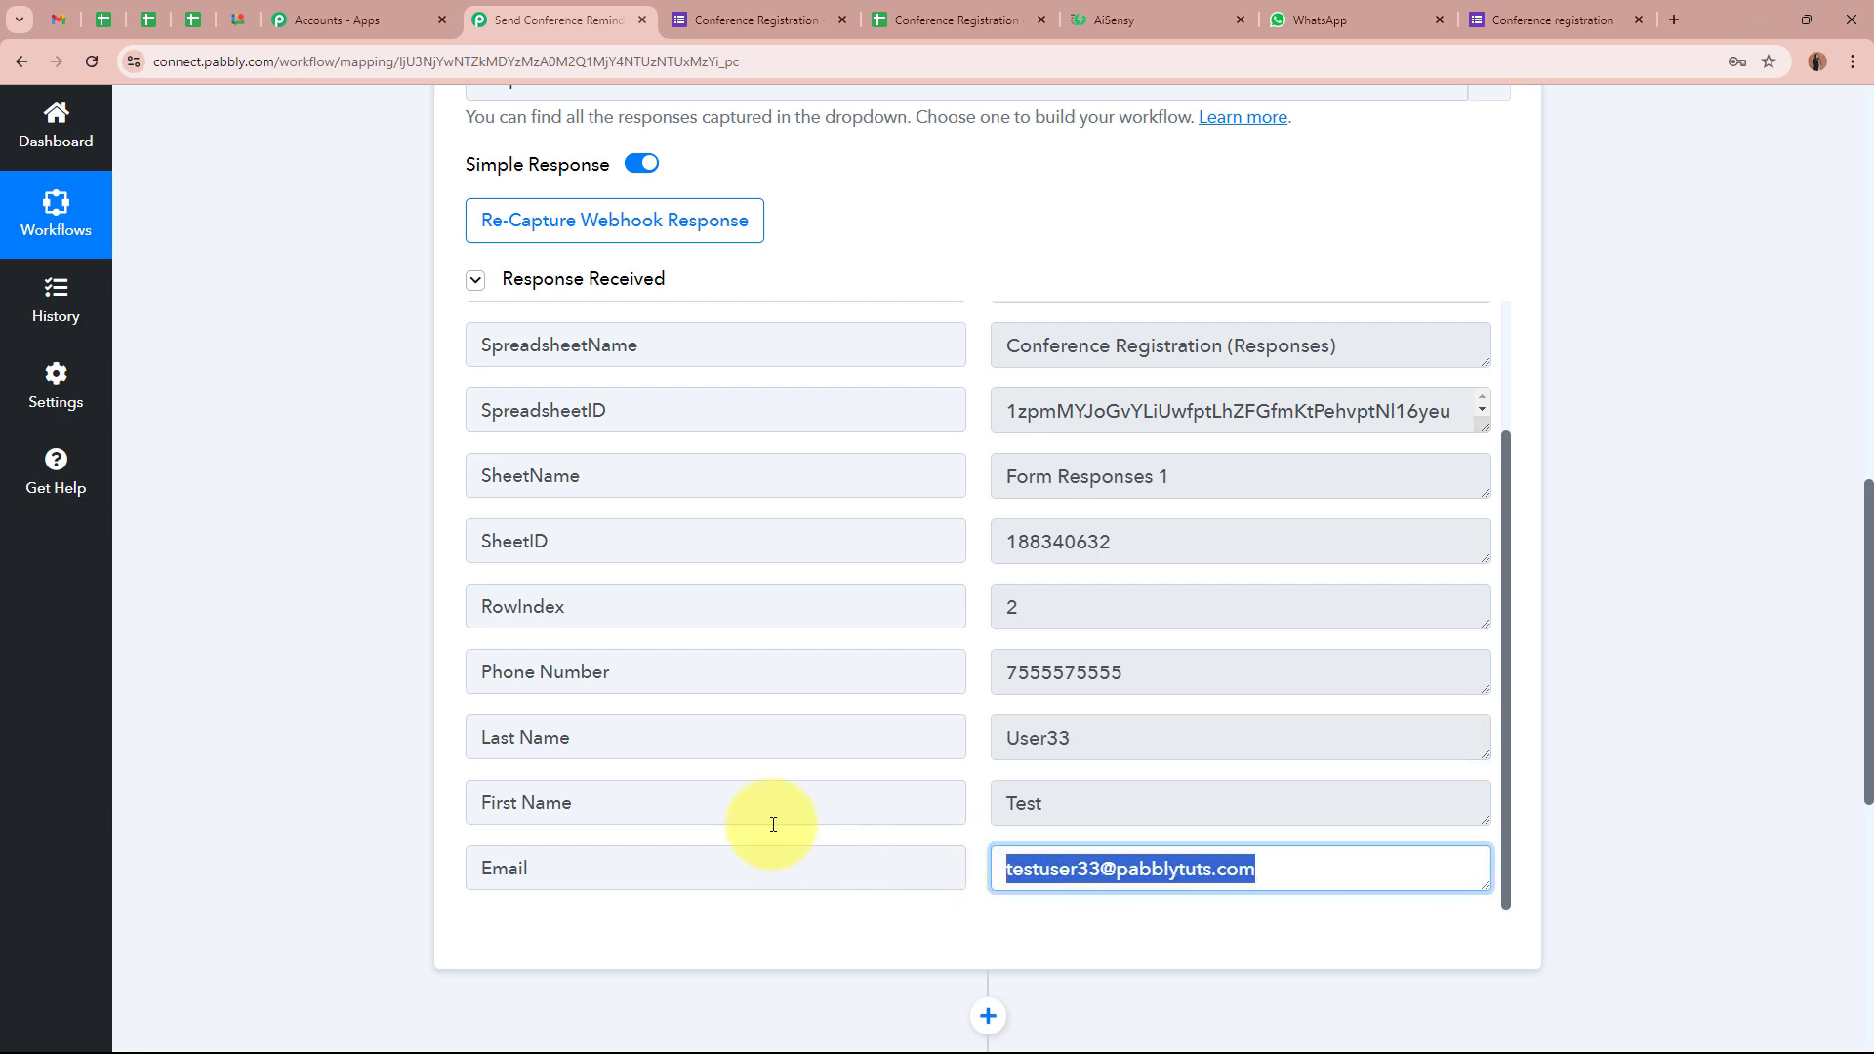
click(1005, 675)
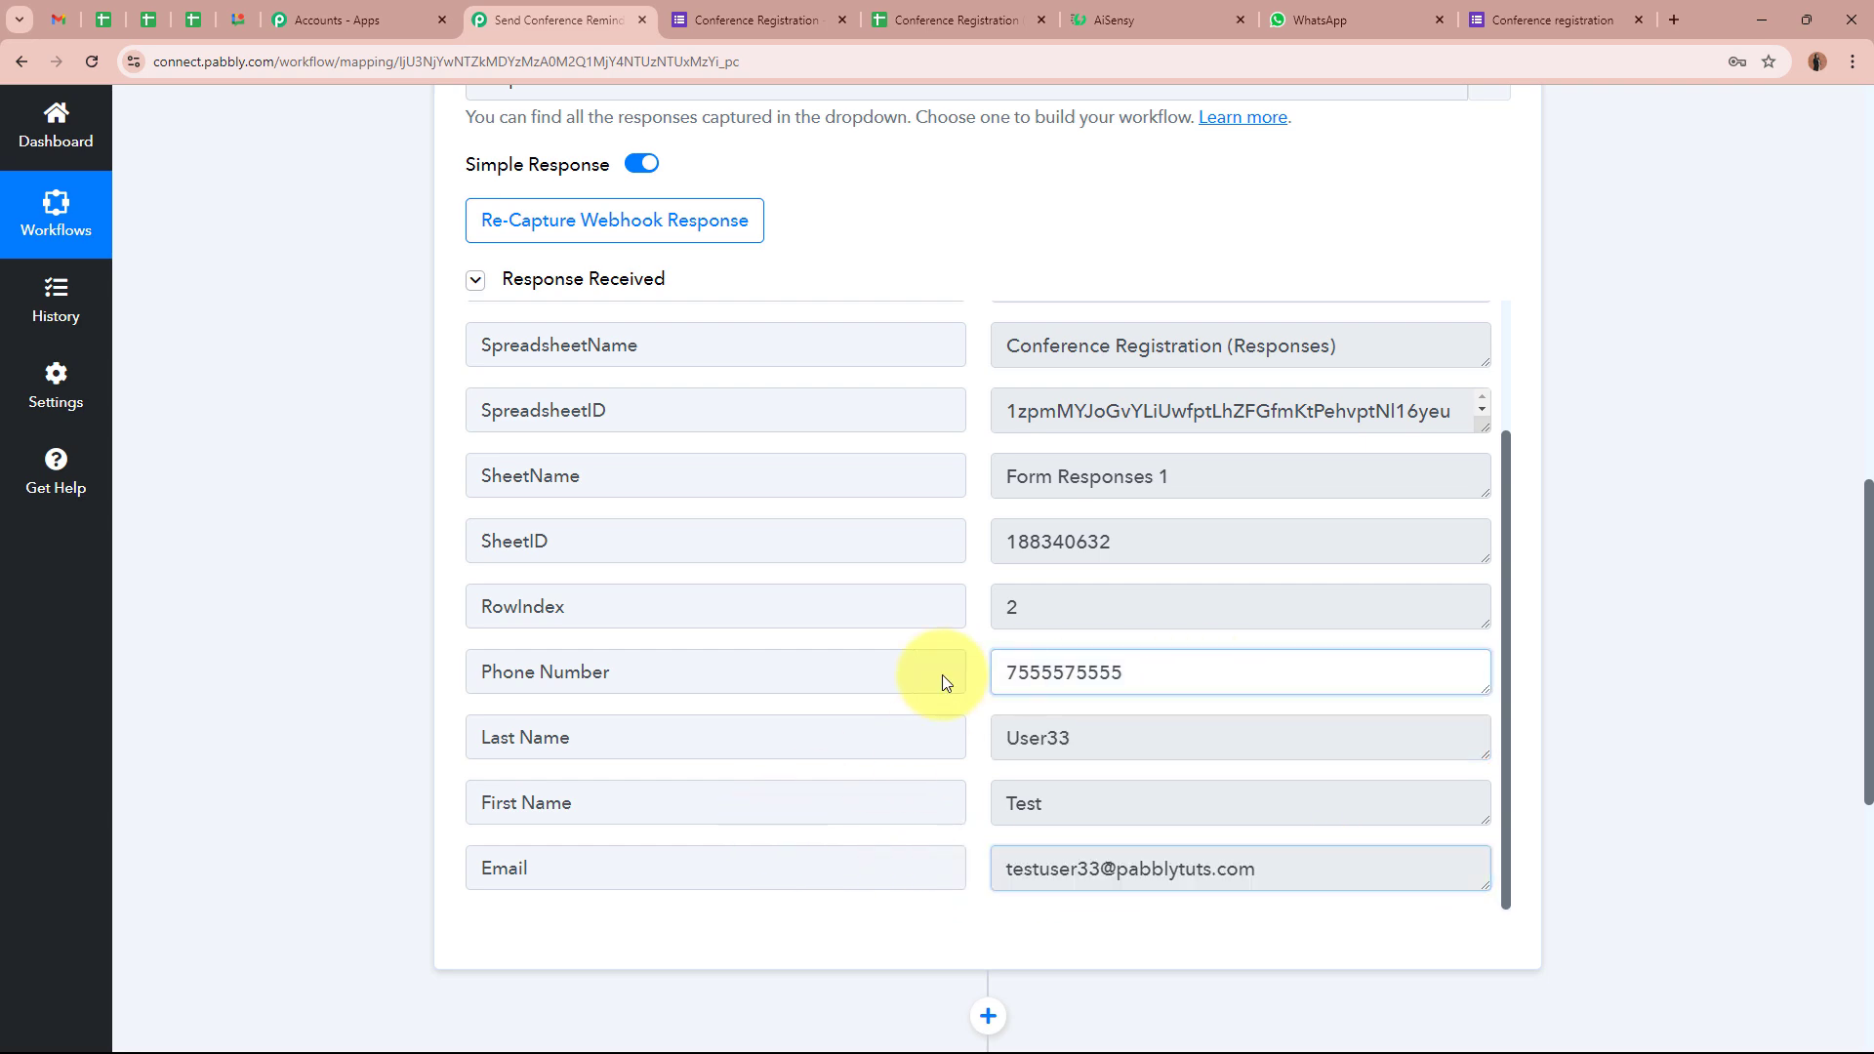
click(1579, 721)
scroll(1579, 722, up, 12)
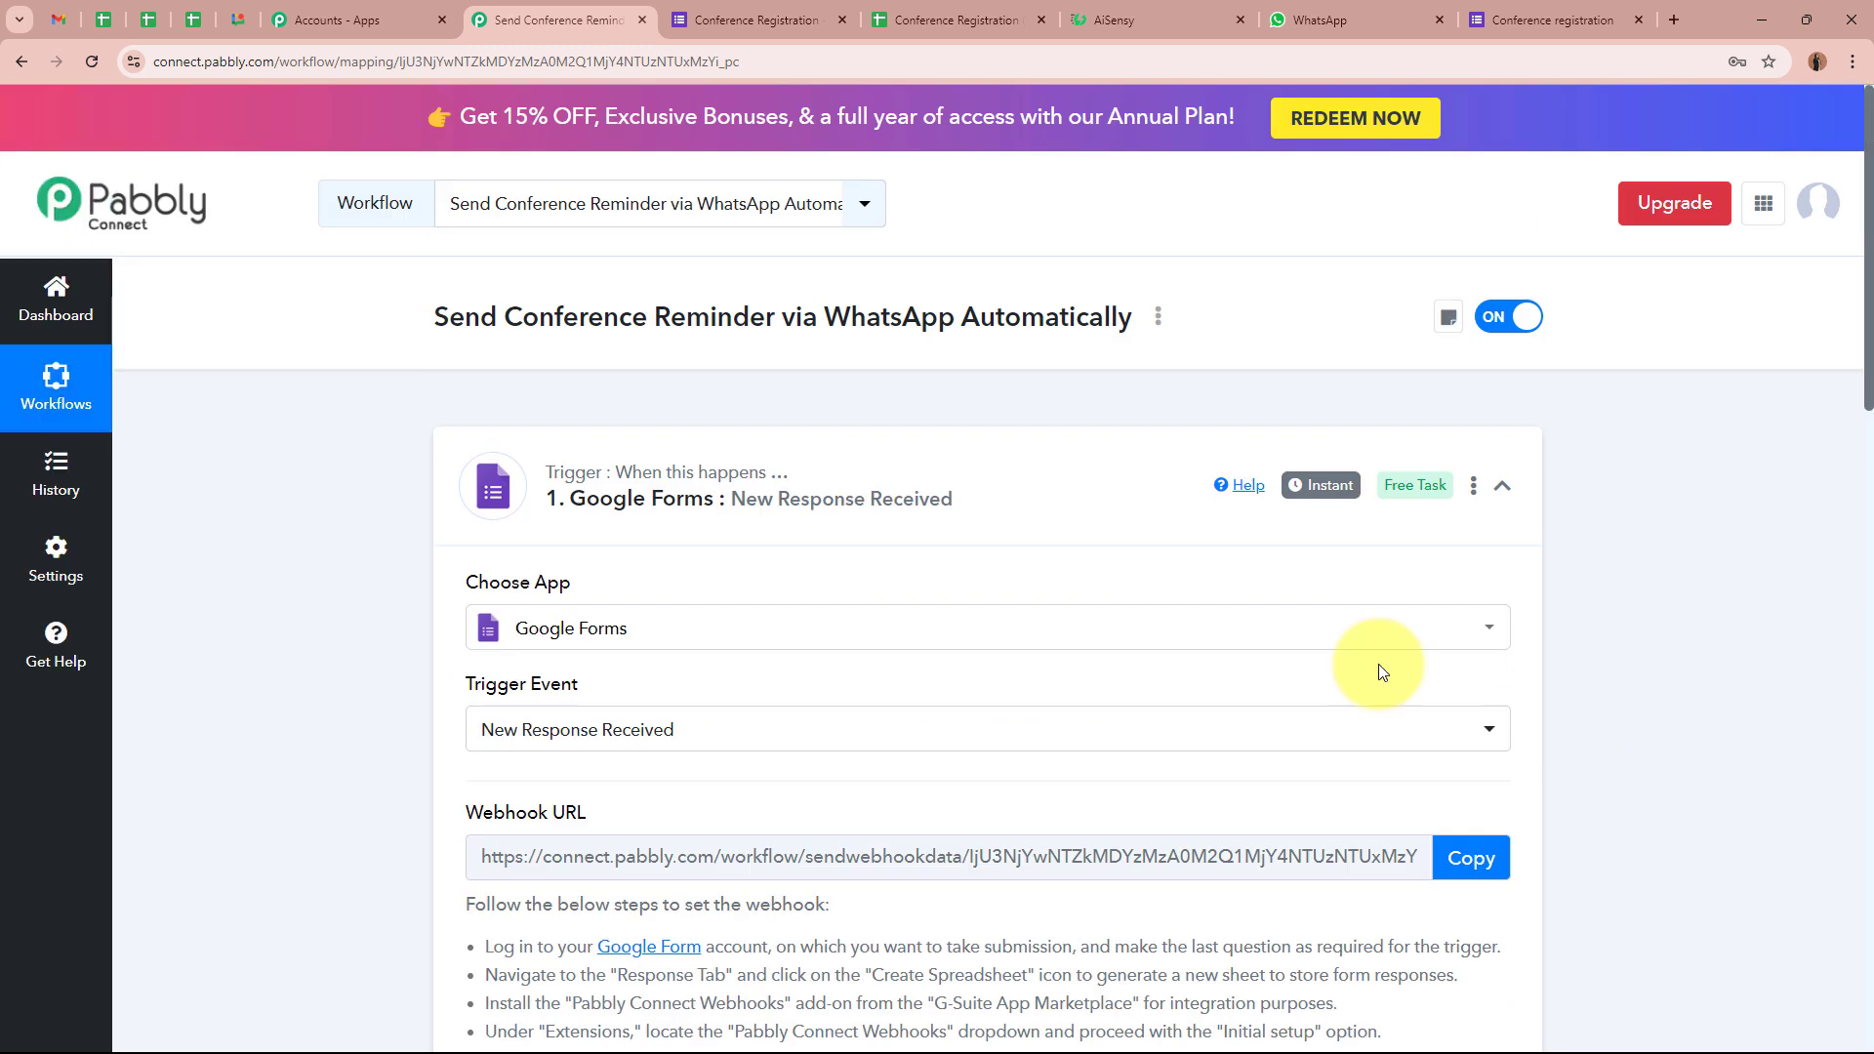
Collapse the Google Forms trigger card and expand the empty action step below it
click(1005, 502)
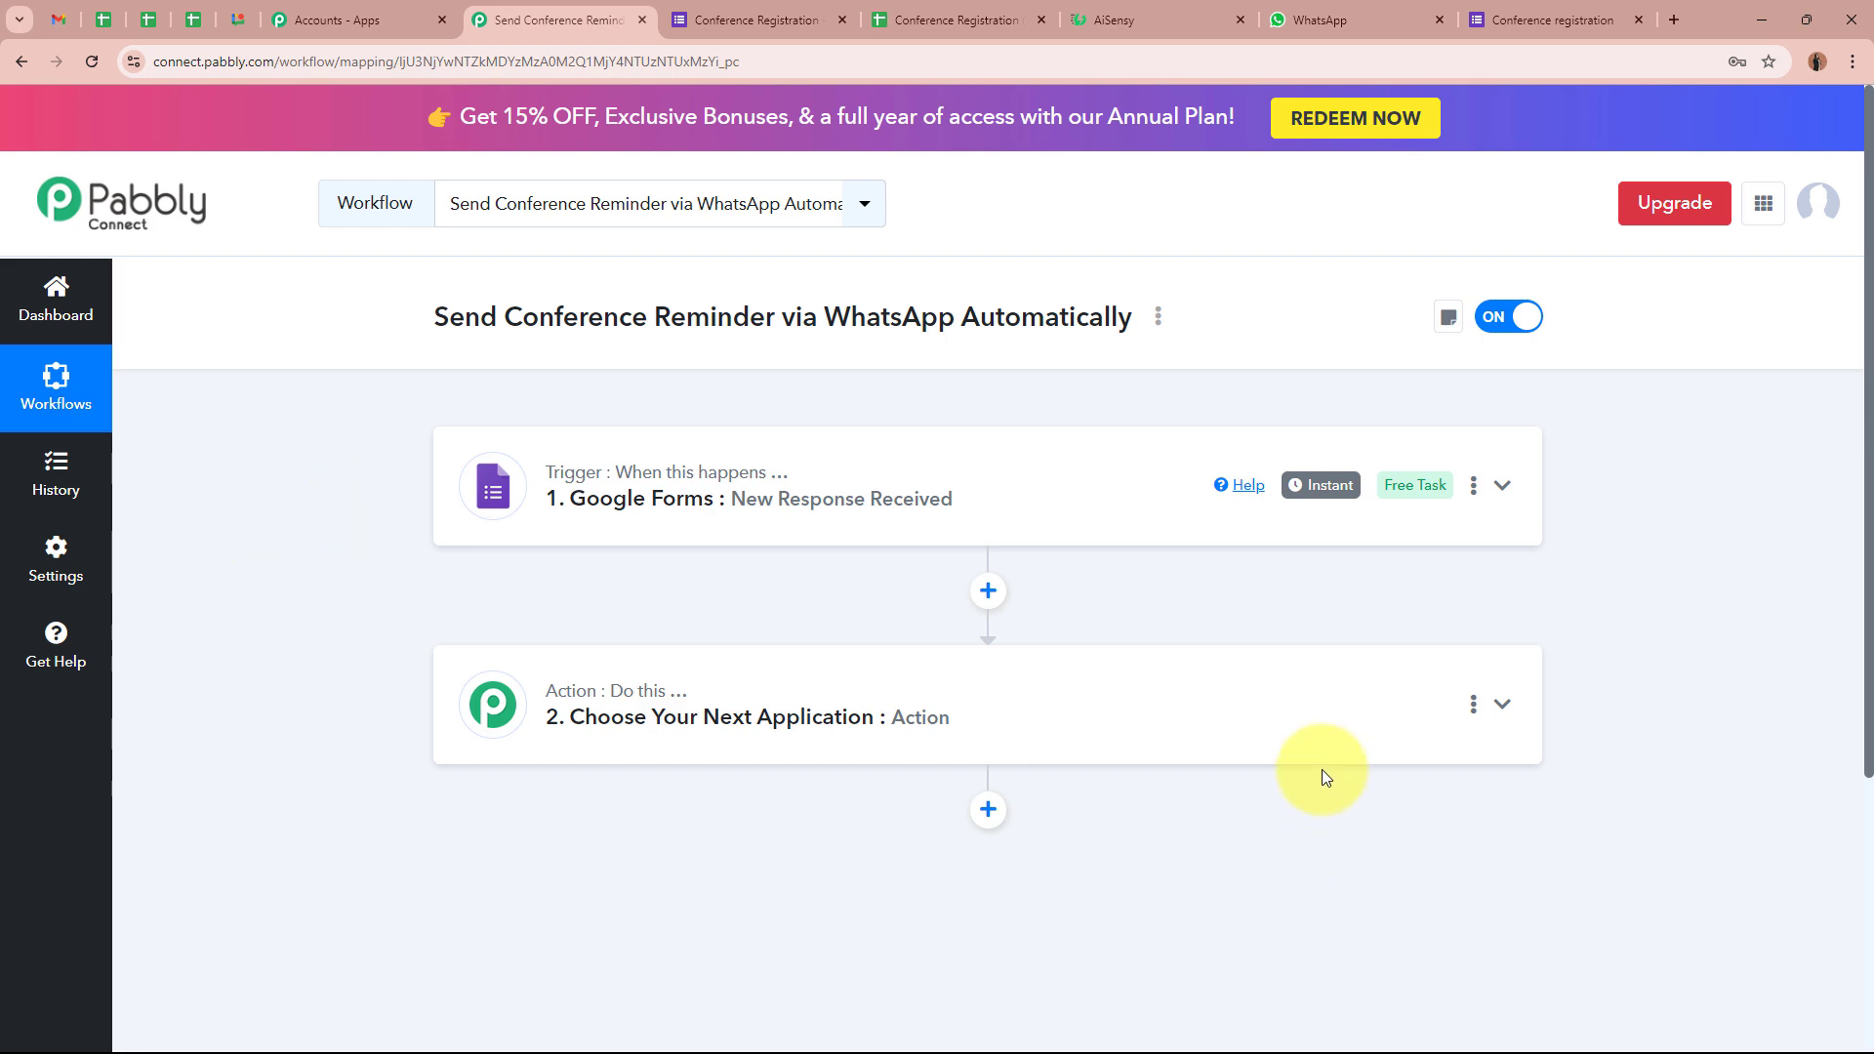
click(1213, 683)
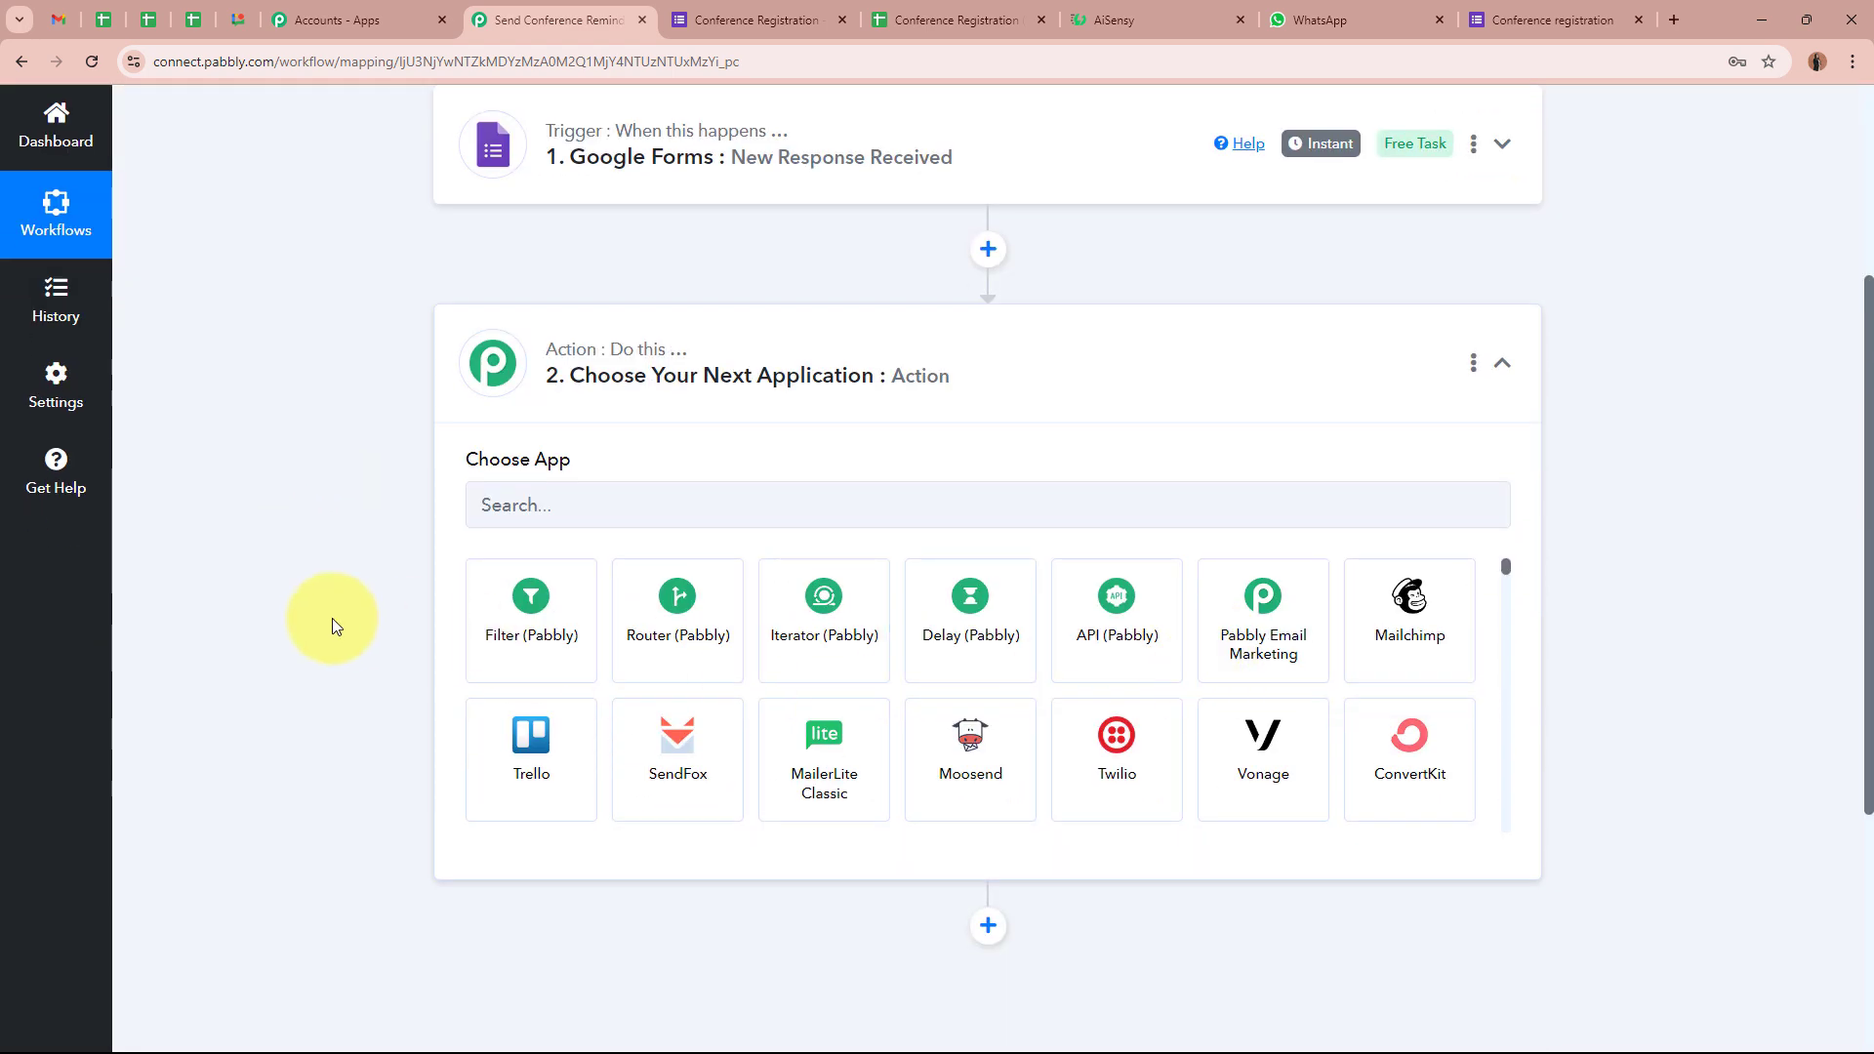
Make the action step Delay (Pabbly) with the Add Time Delay event, and connect it
click(912, 629)
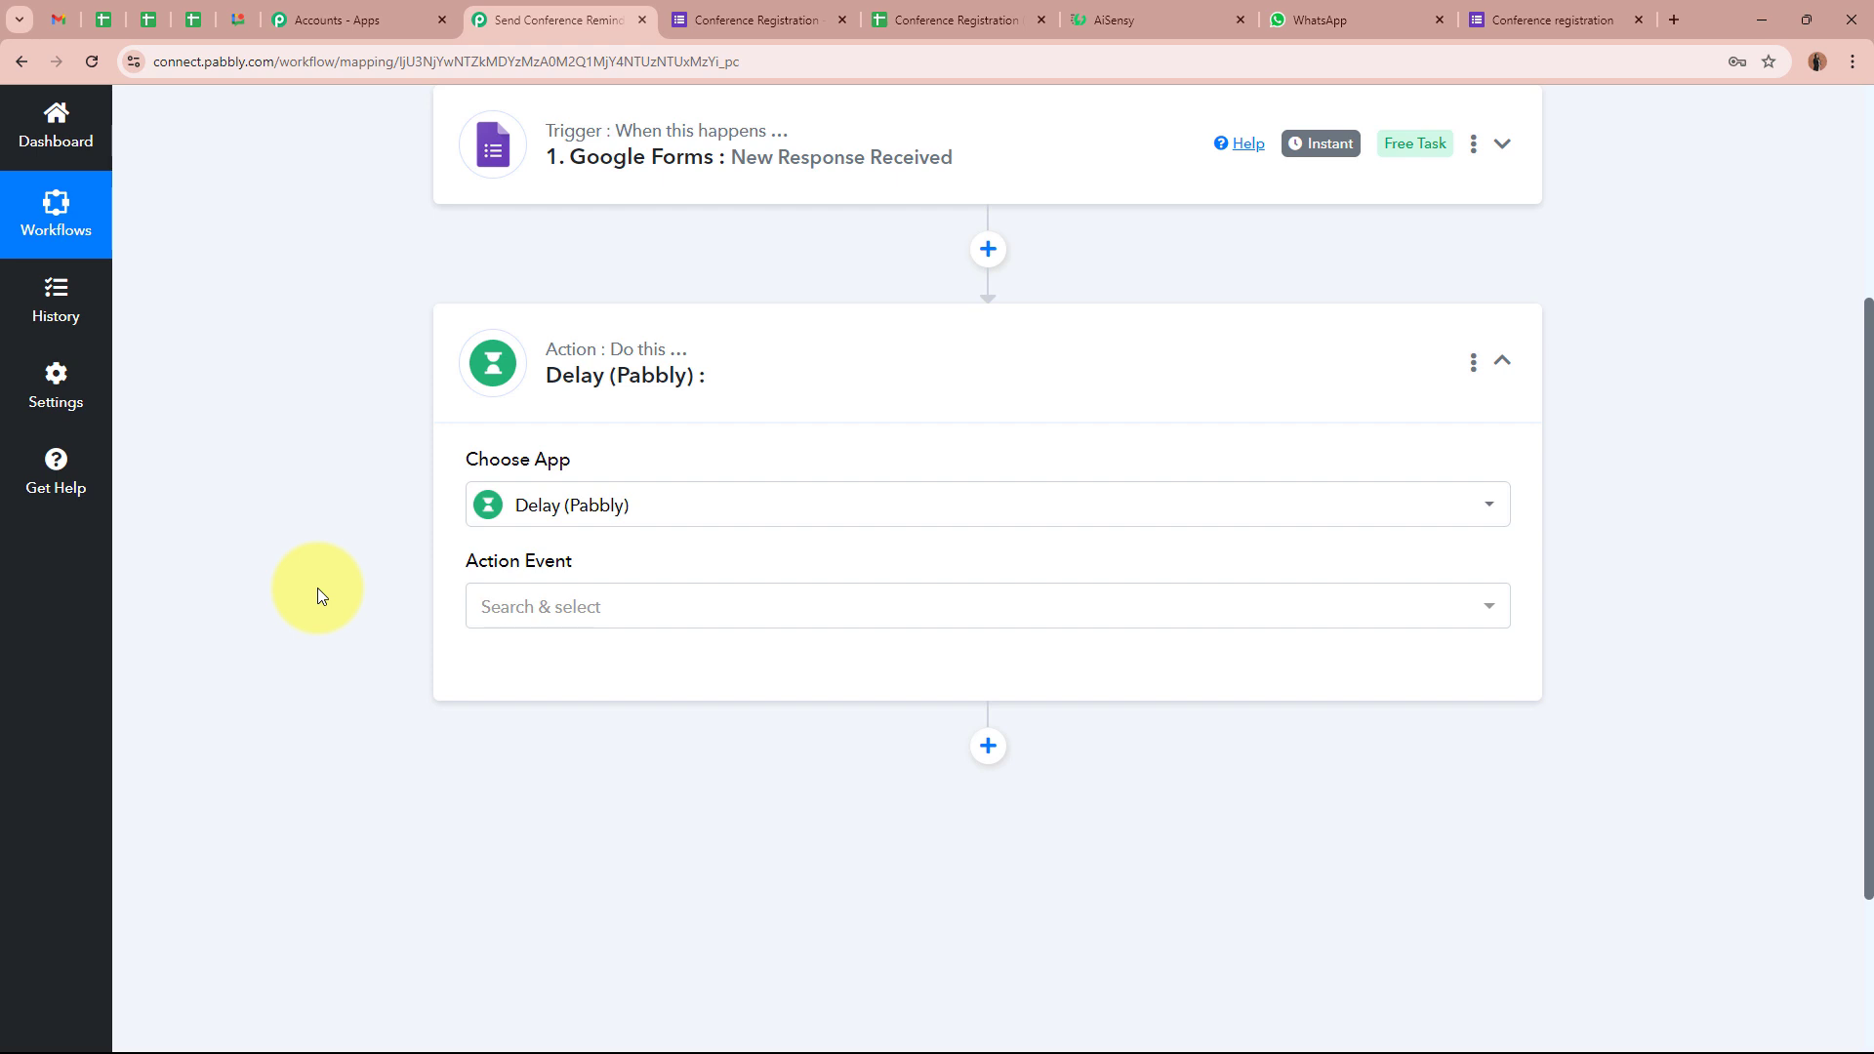
click(523, 603)
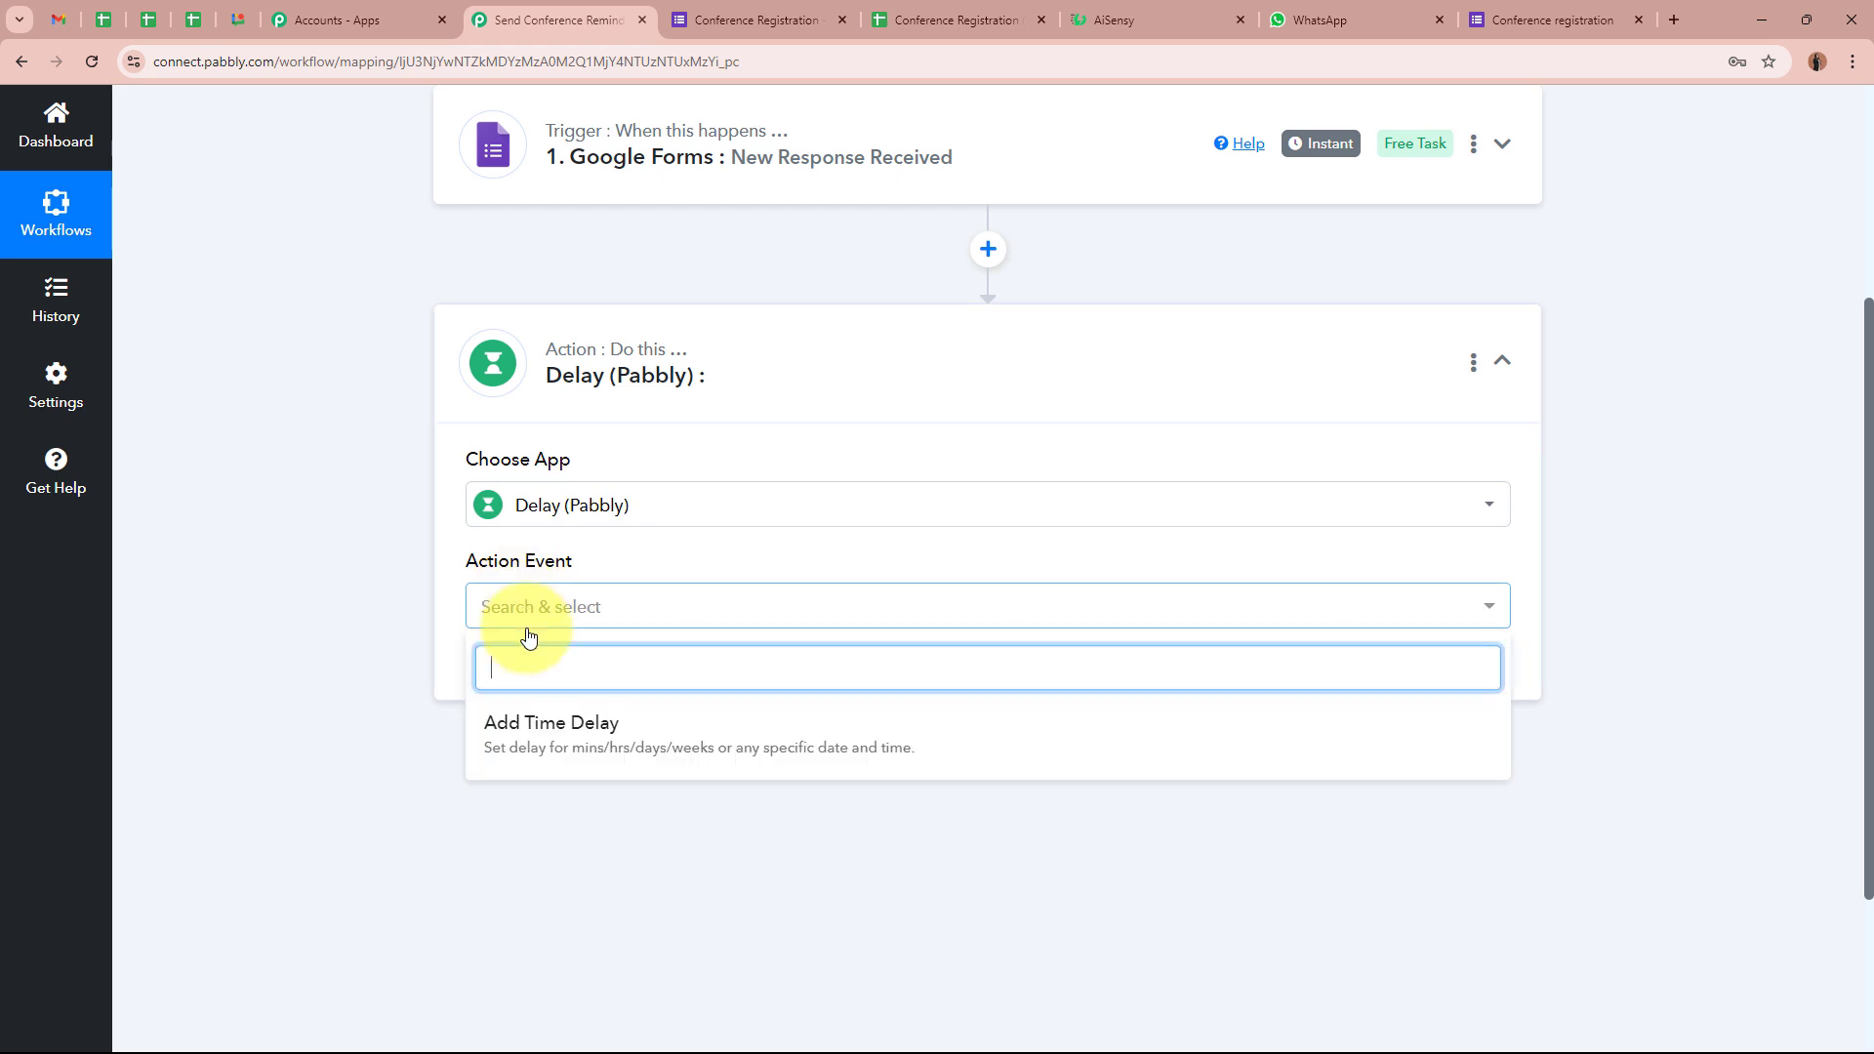
click(548, 732)
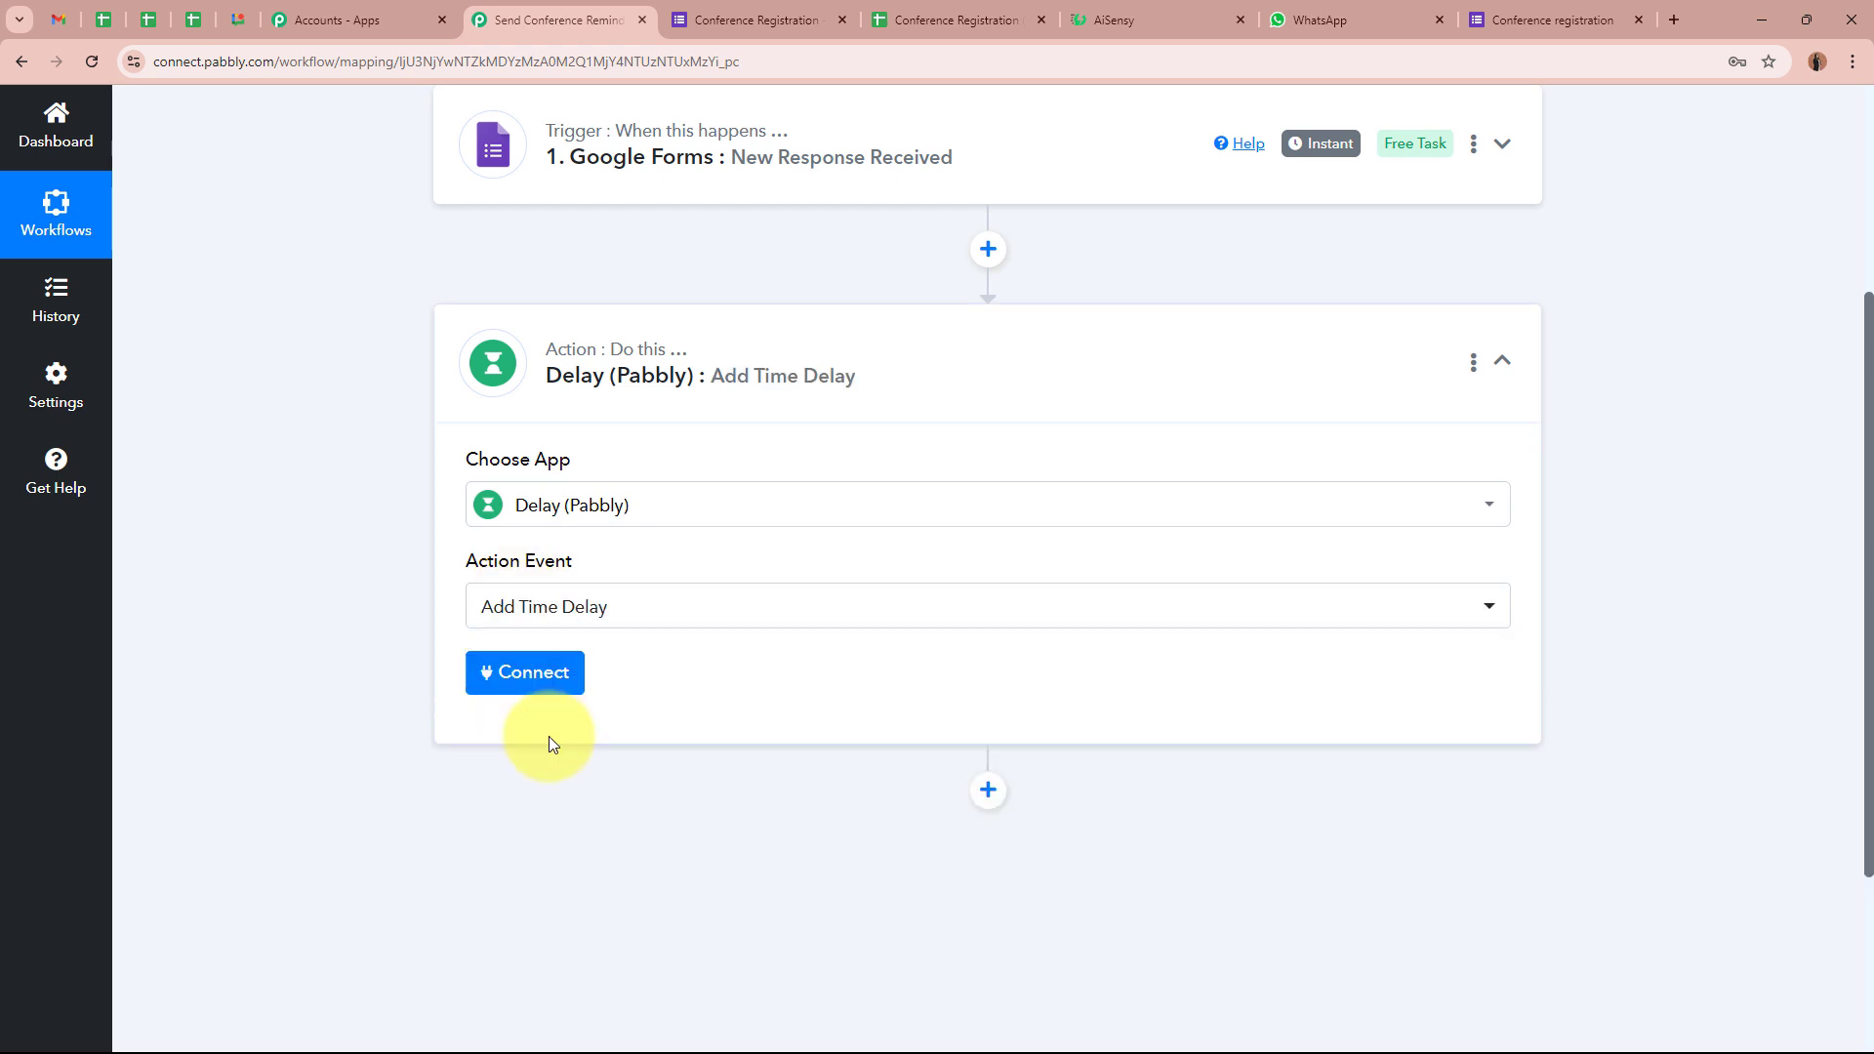
click(535, 671)
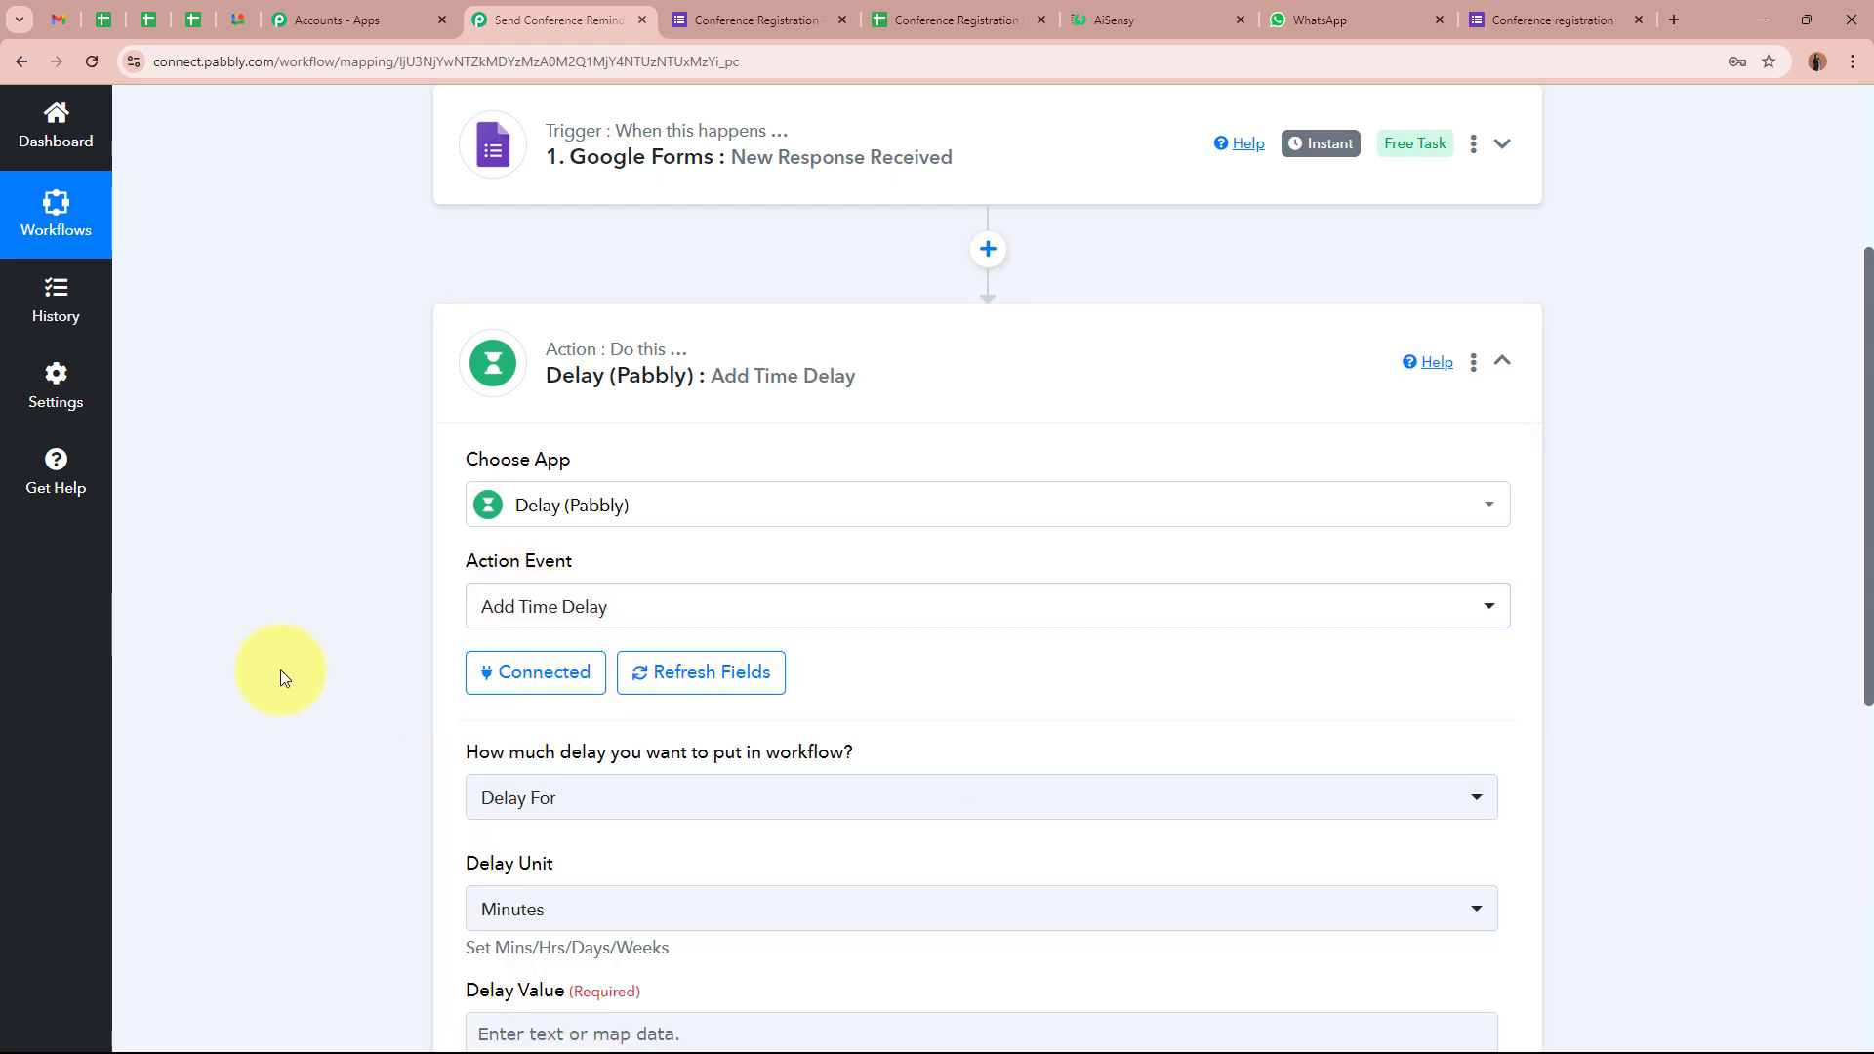
Switch the delay type from Delay For to Delay Until
scroll(293, 674, down, 3)
drag(469, 363, 863, 365)
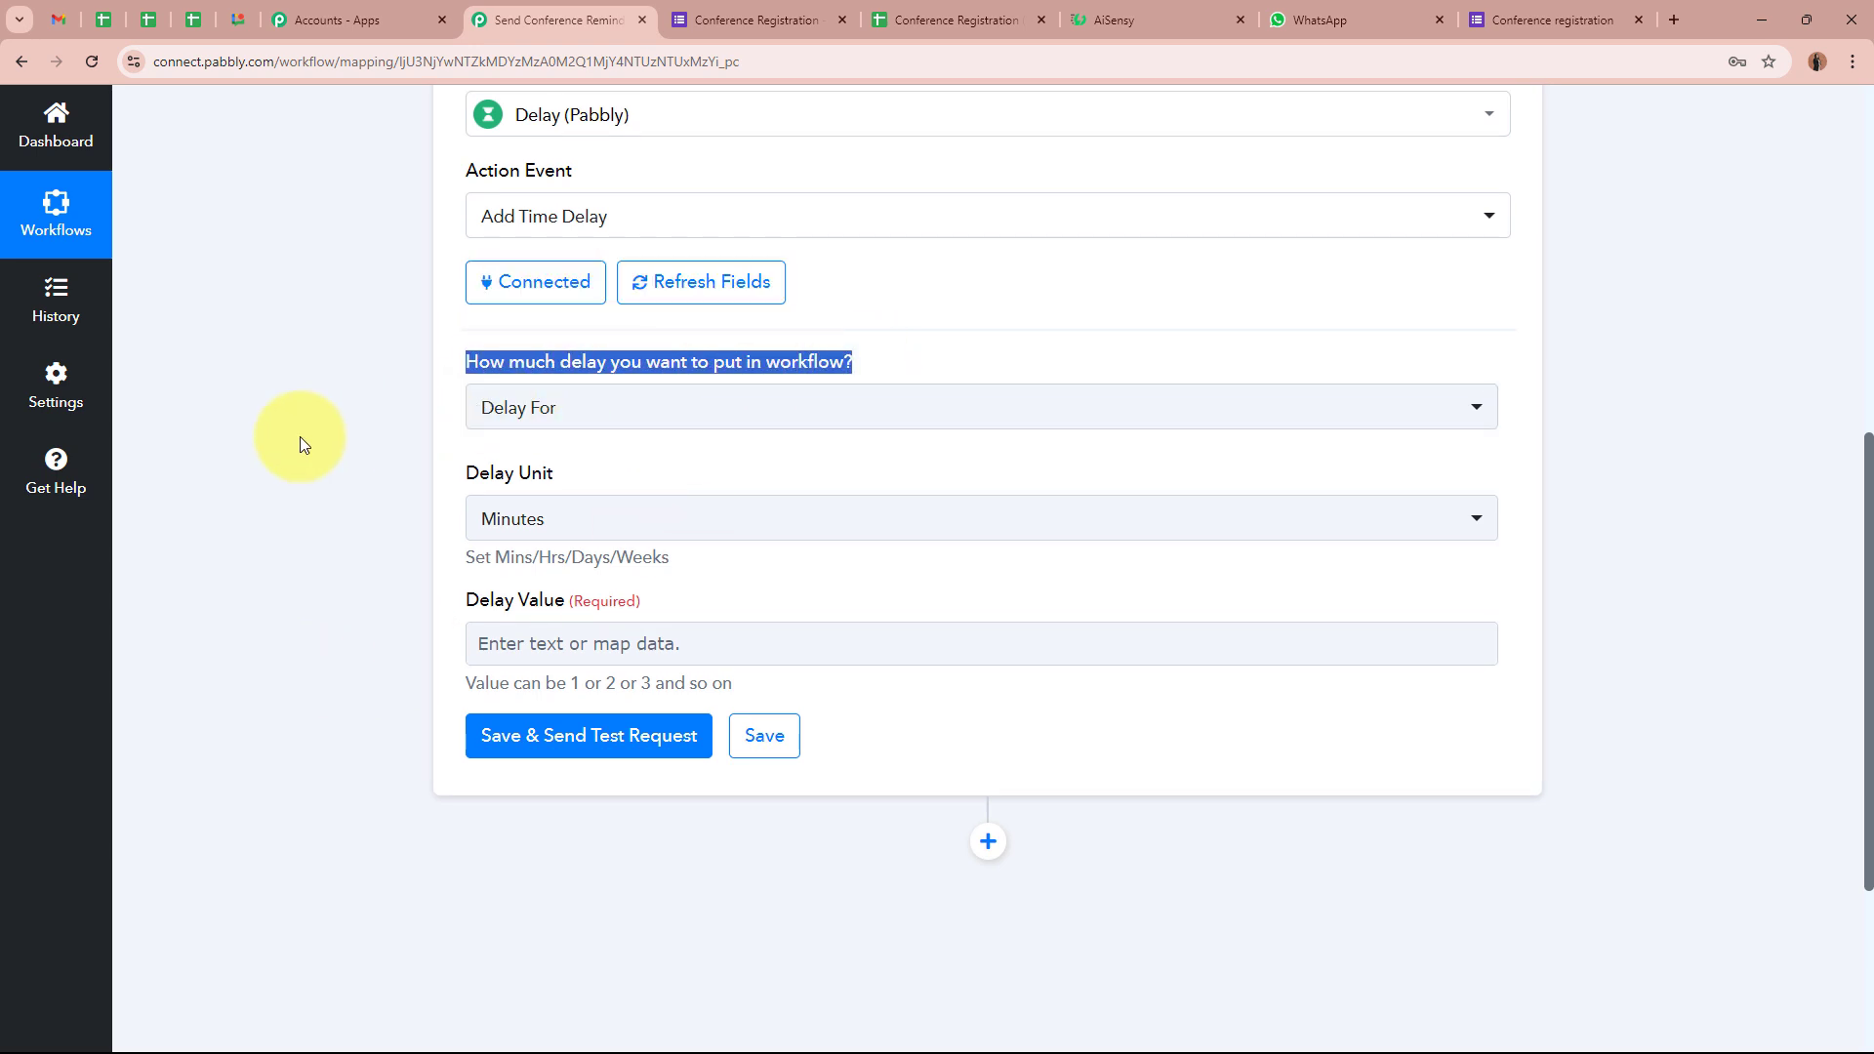
click(586, 421)
click(583, 561)
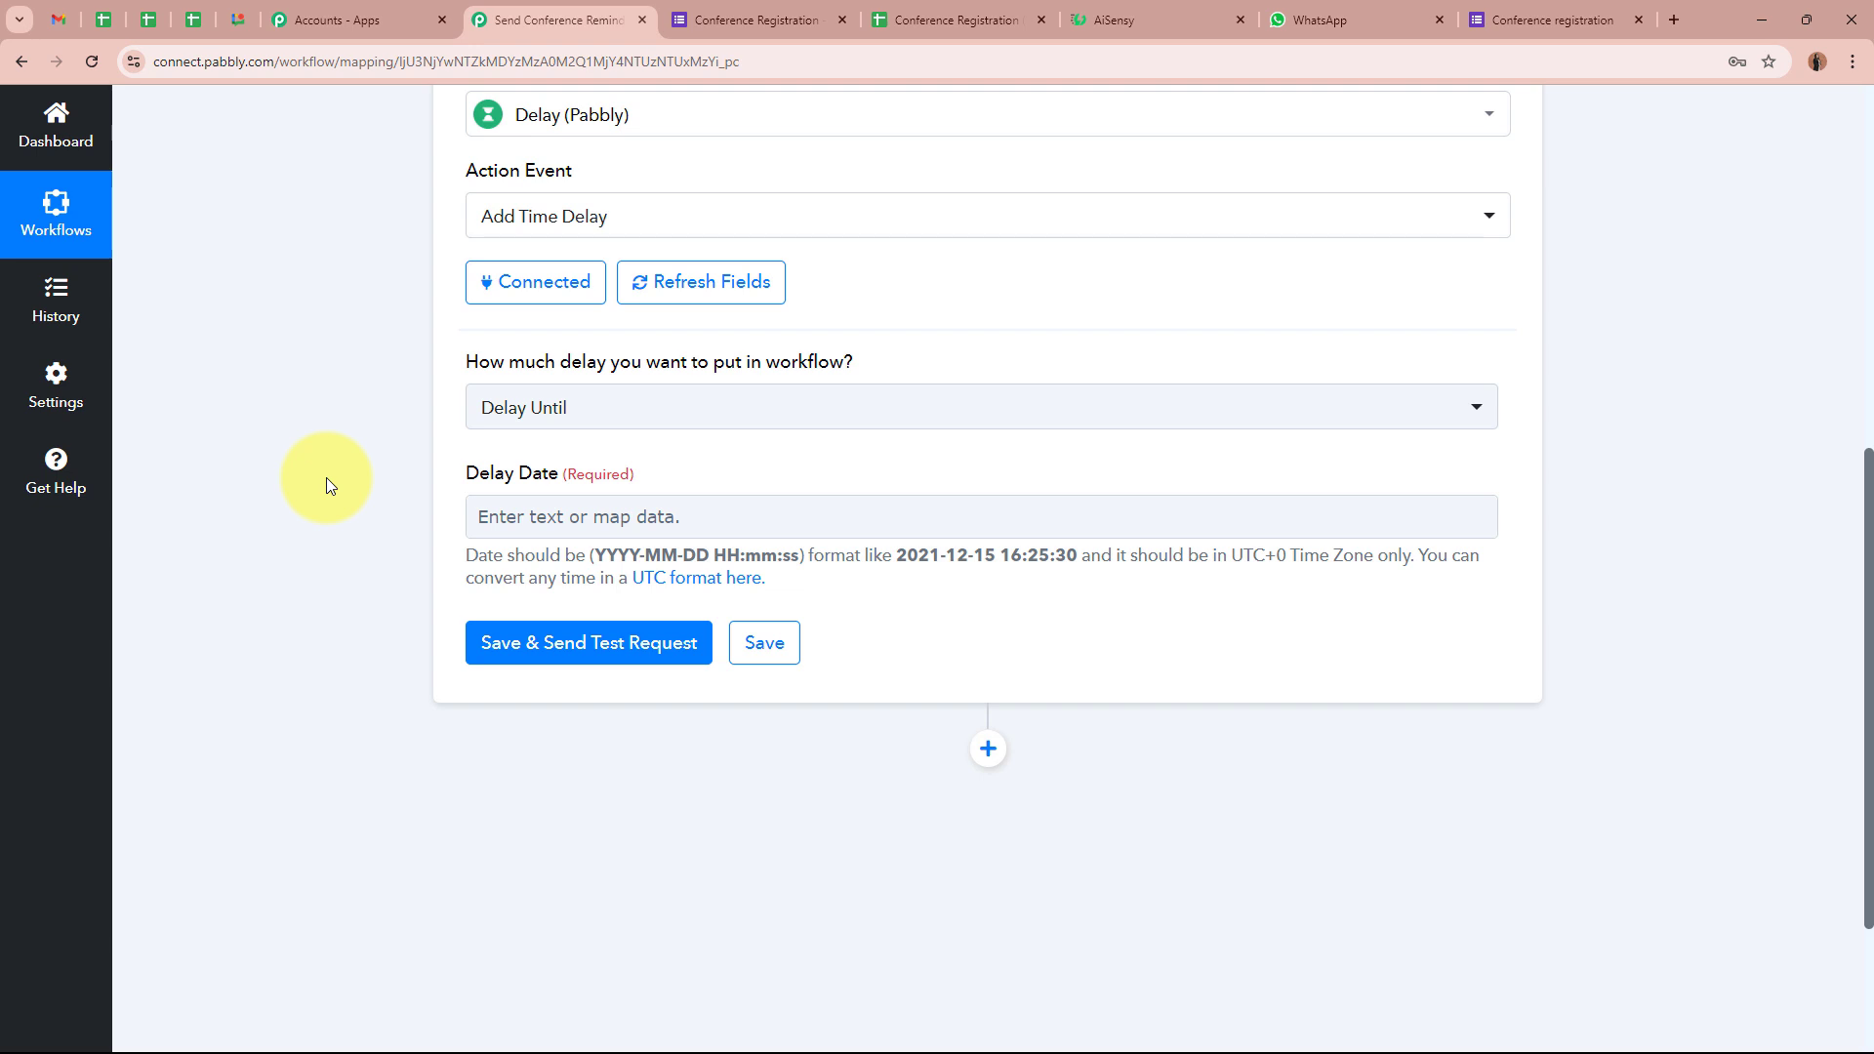
Highlight the Delay Date field and its YYYY-MM-DD HH:mm:ss date format hint
drag(466, 475, 592, 473)
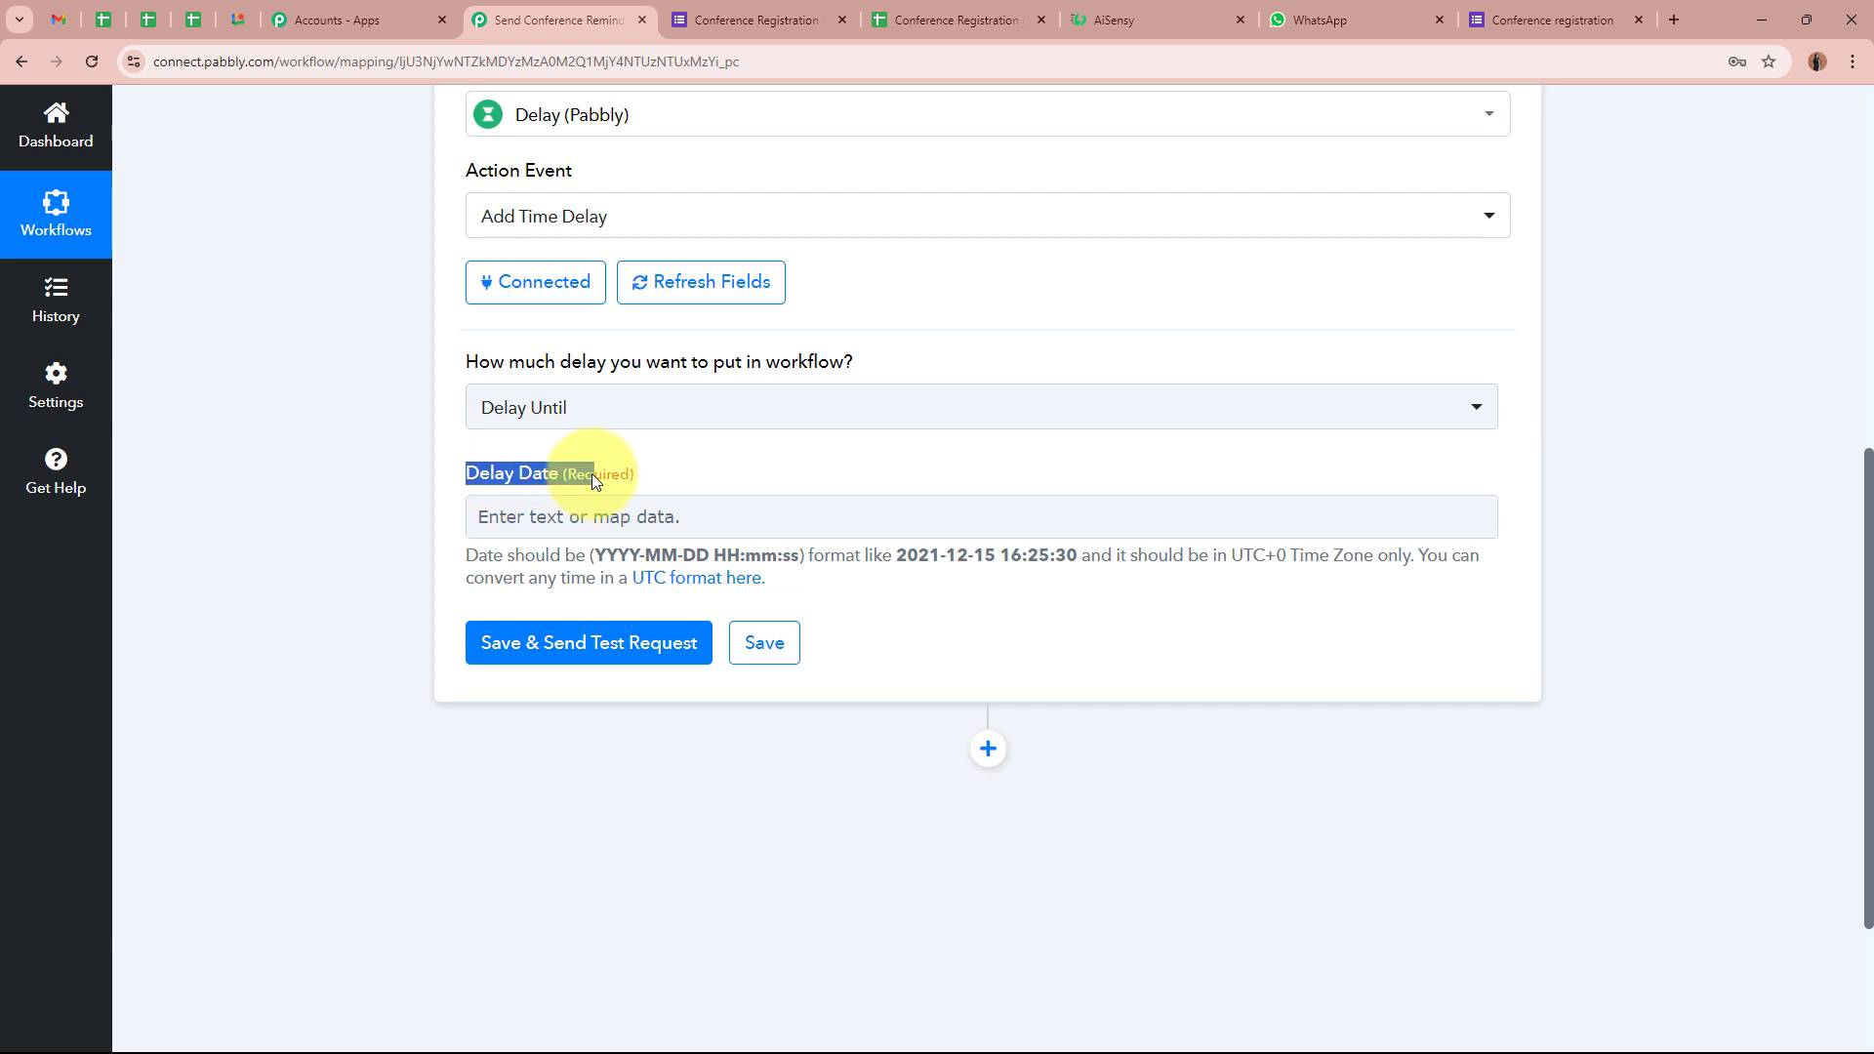
click(592, 472)
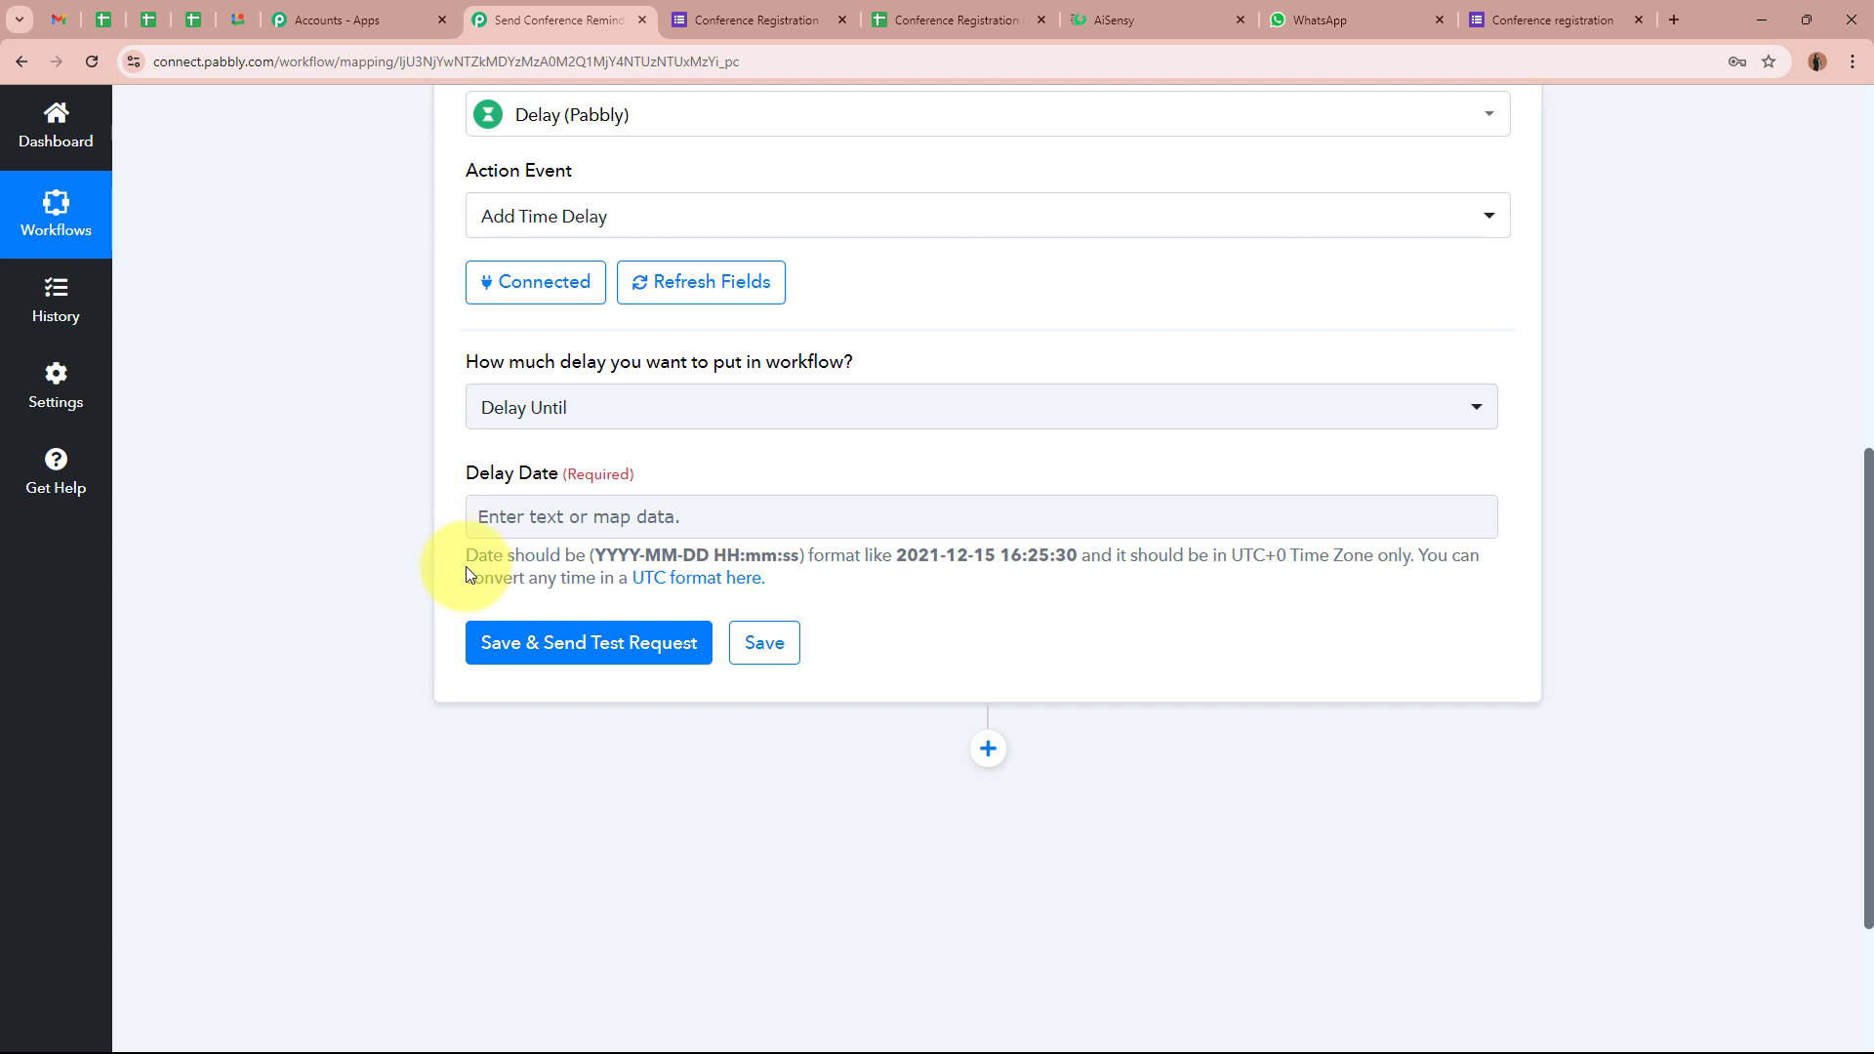
drag(468, 554, 800, 557)
double_click(604, 554)
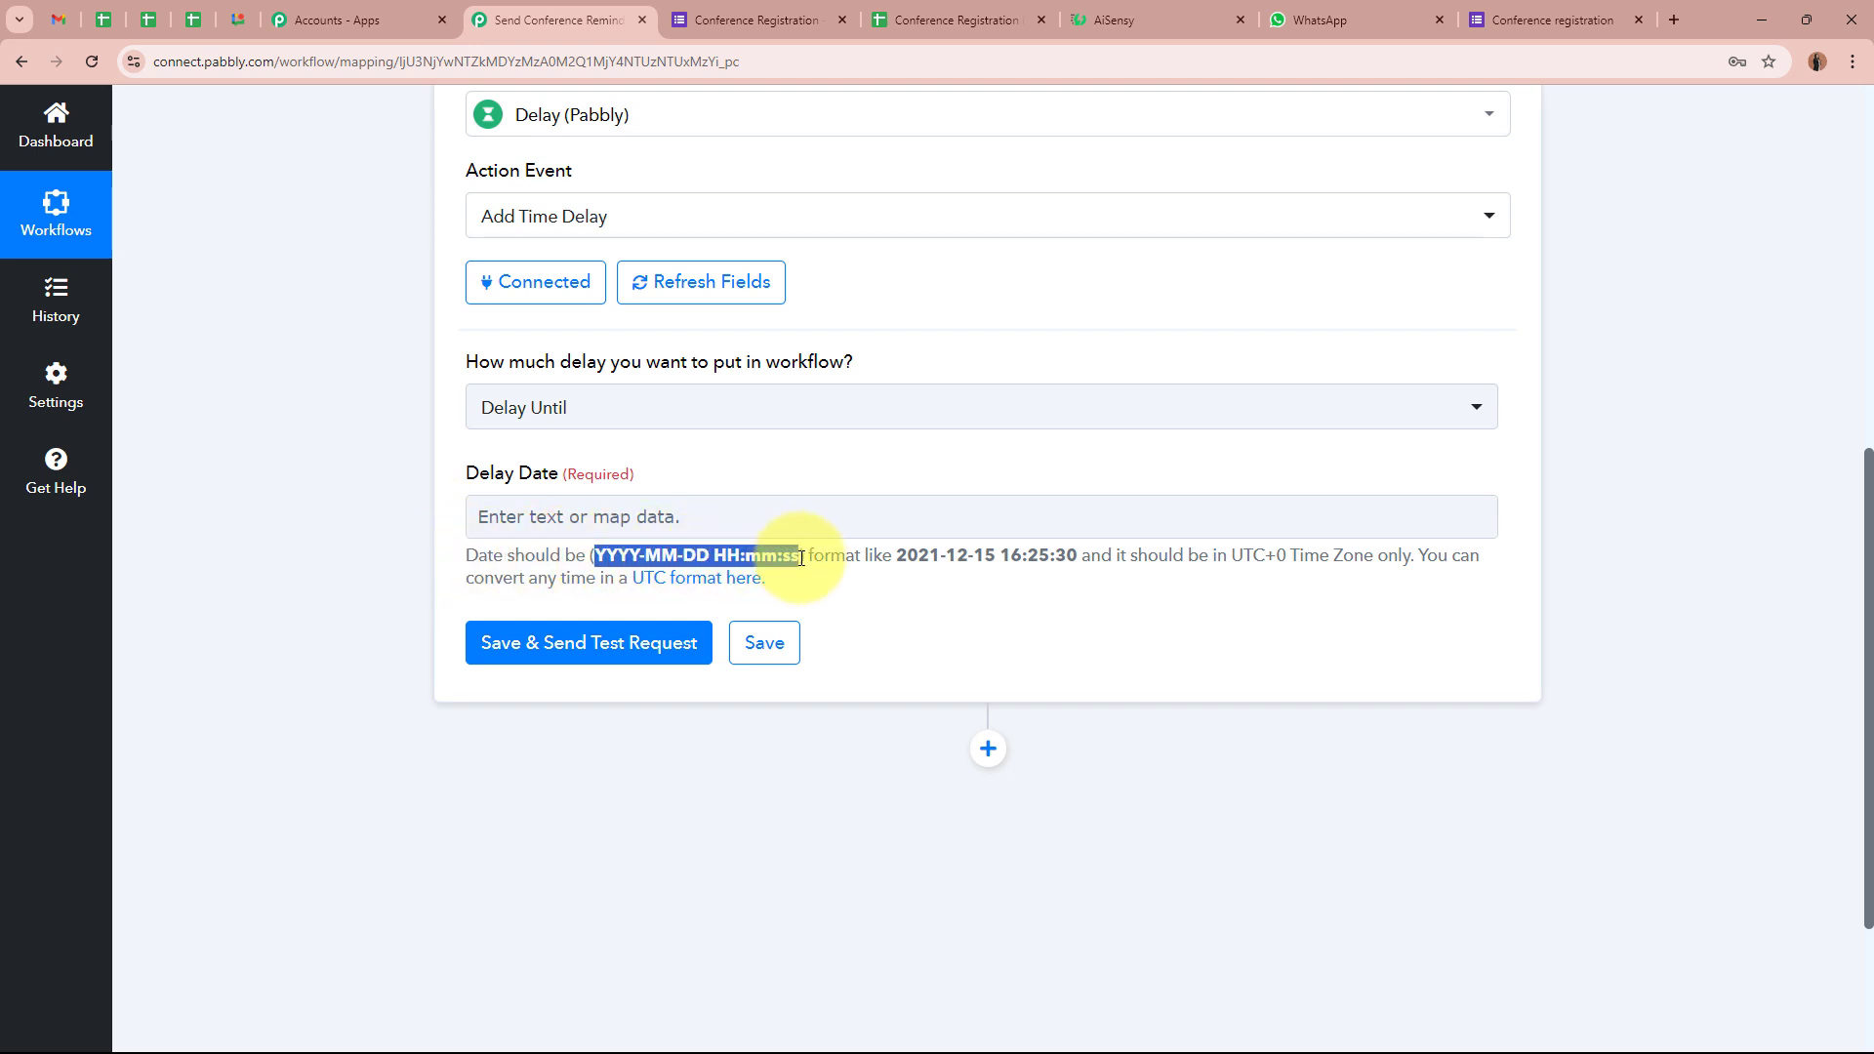
click(765, 548)
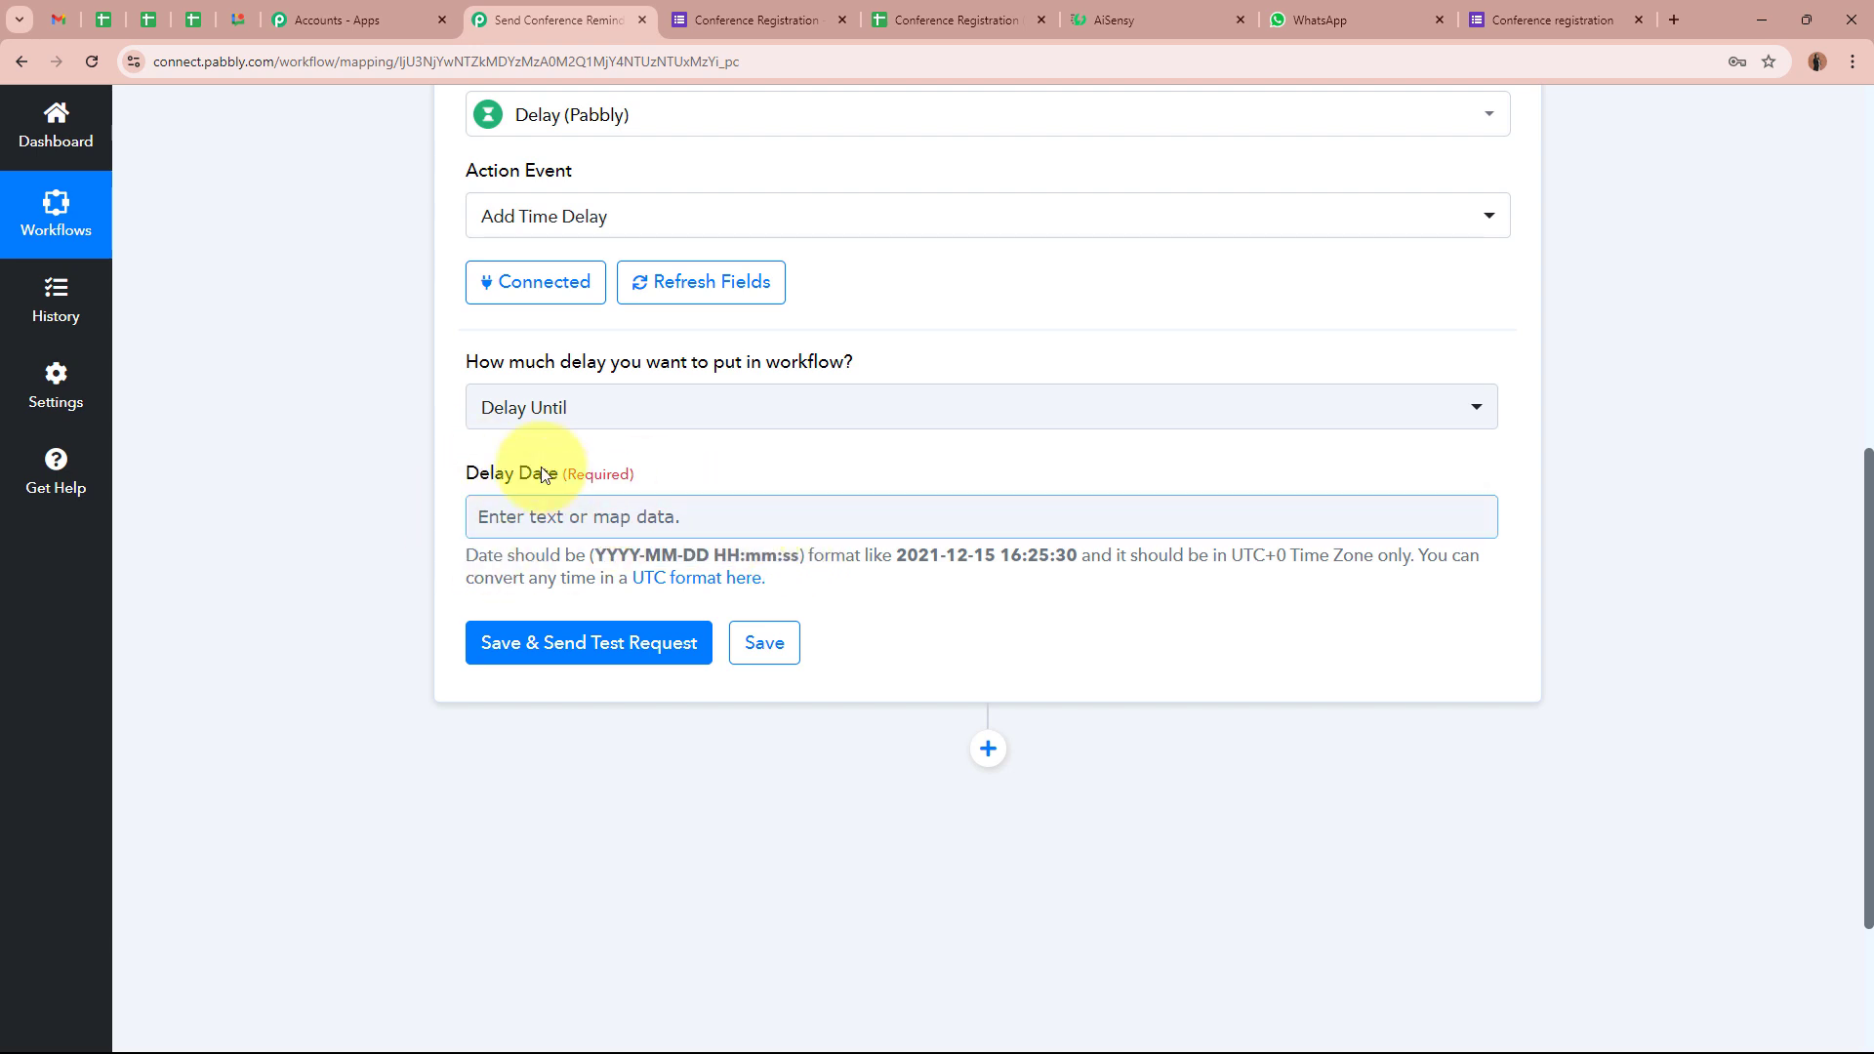
drag(597, 555, 800, 562)
Highlight the hint's requirement that the delay date be in UTC+0
drag(1133, 561, 1387, 561)
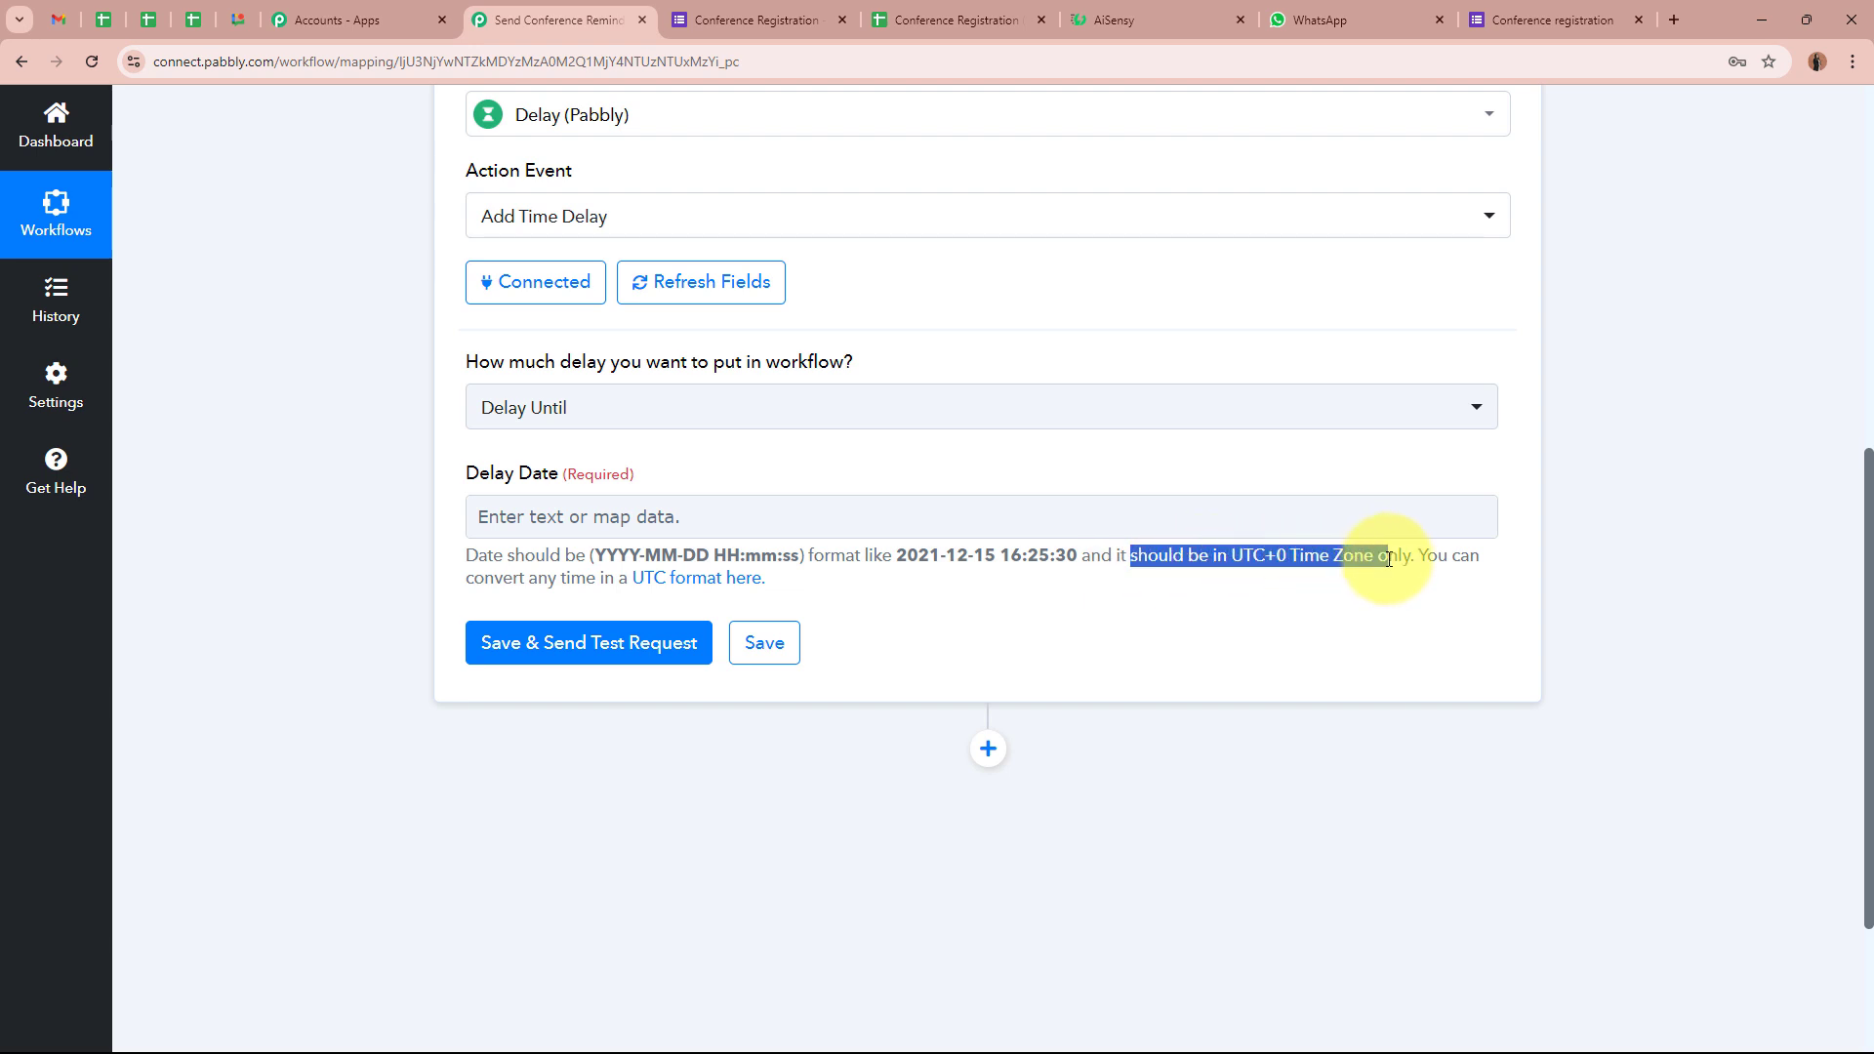
click(1388, 559)
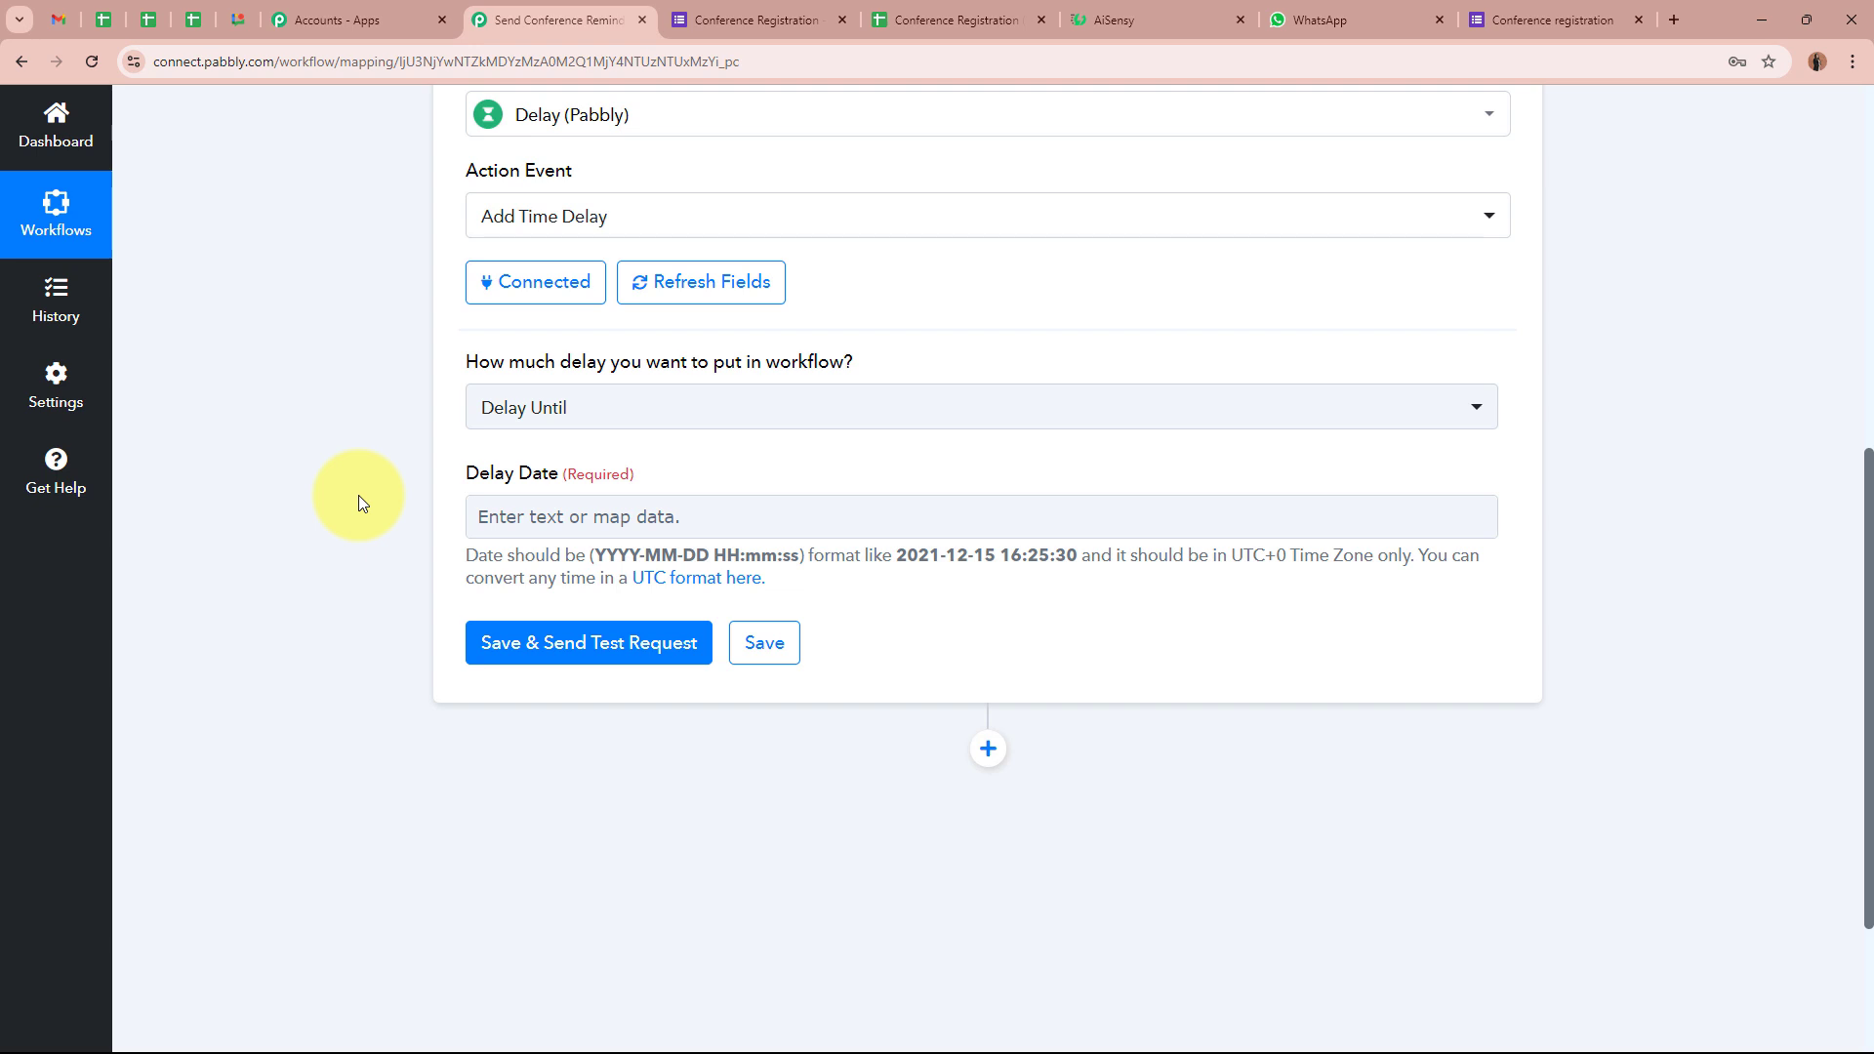
drag(592, 556, 802, 556)
drag(1213, 557, 1443, 566)
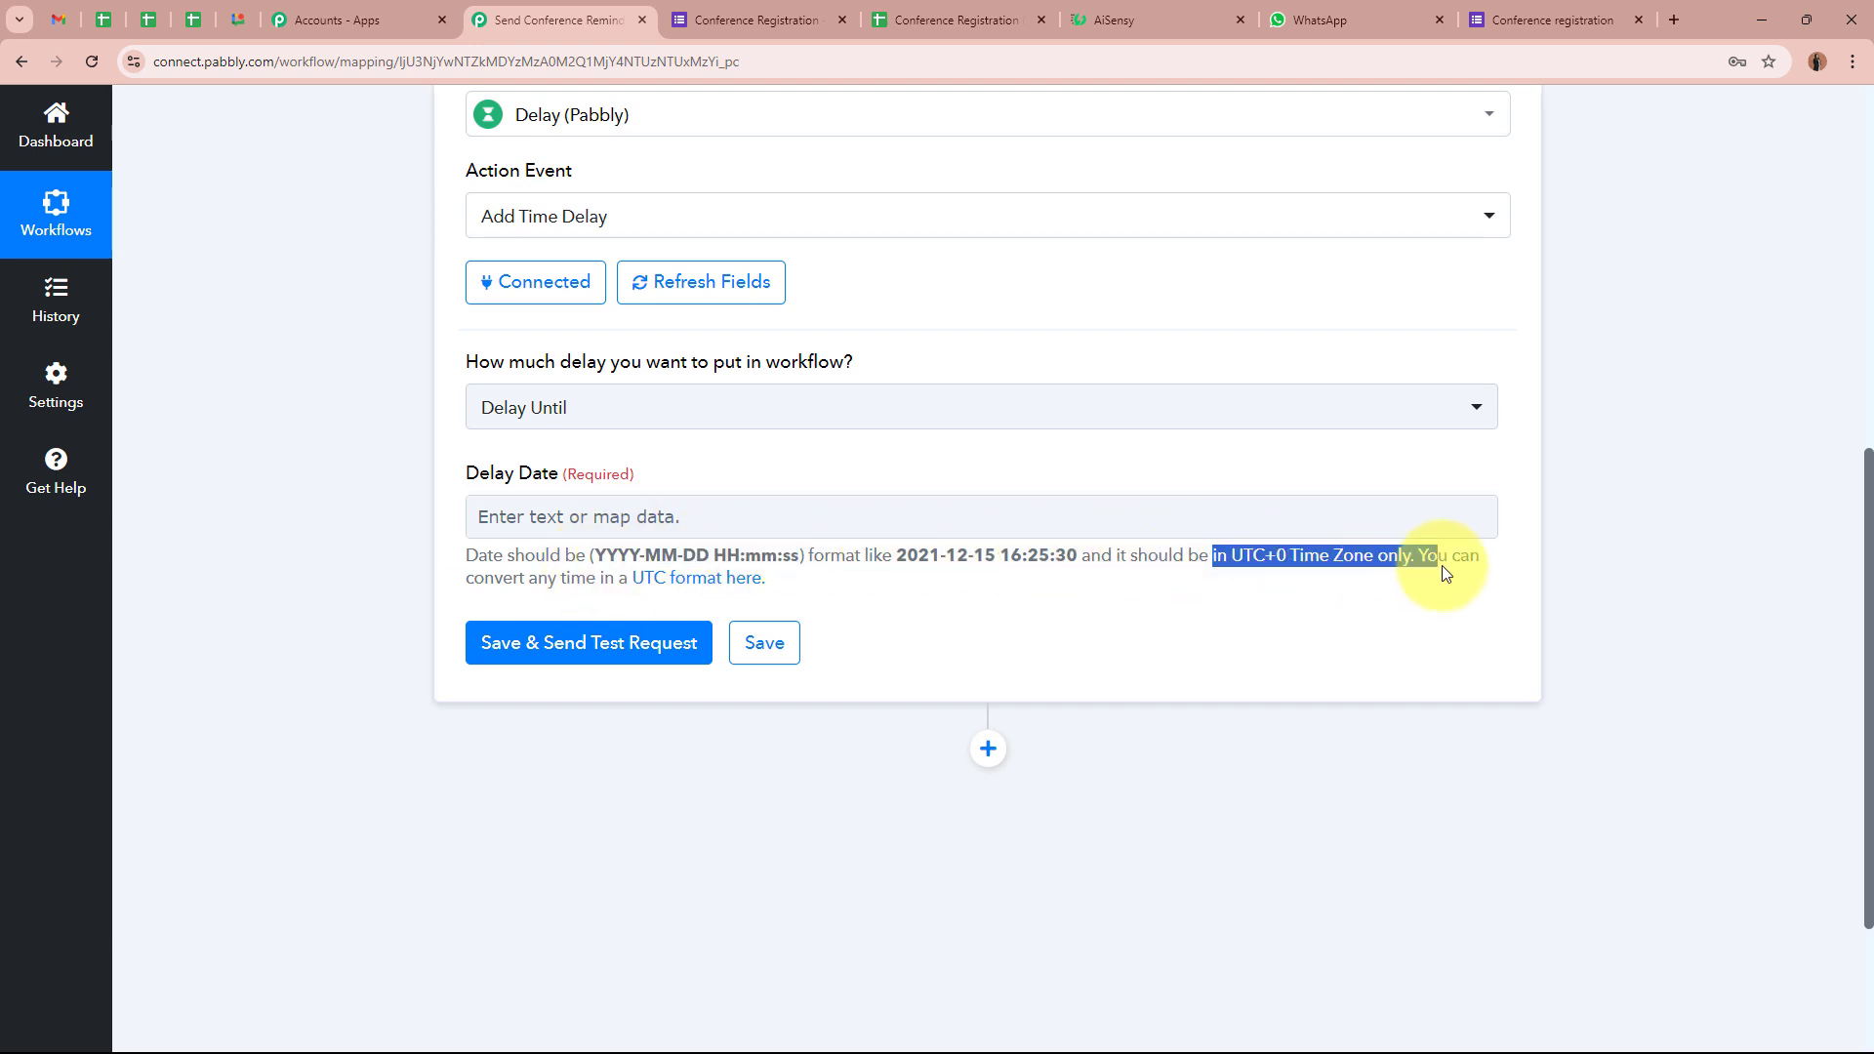
click(1348, 581)
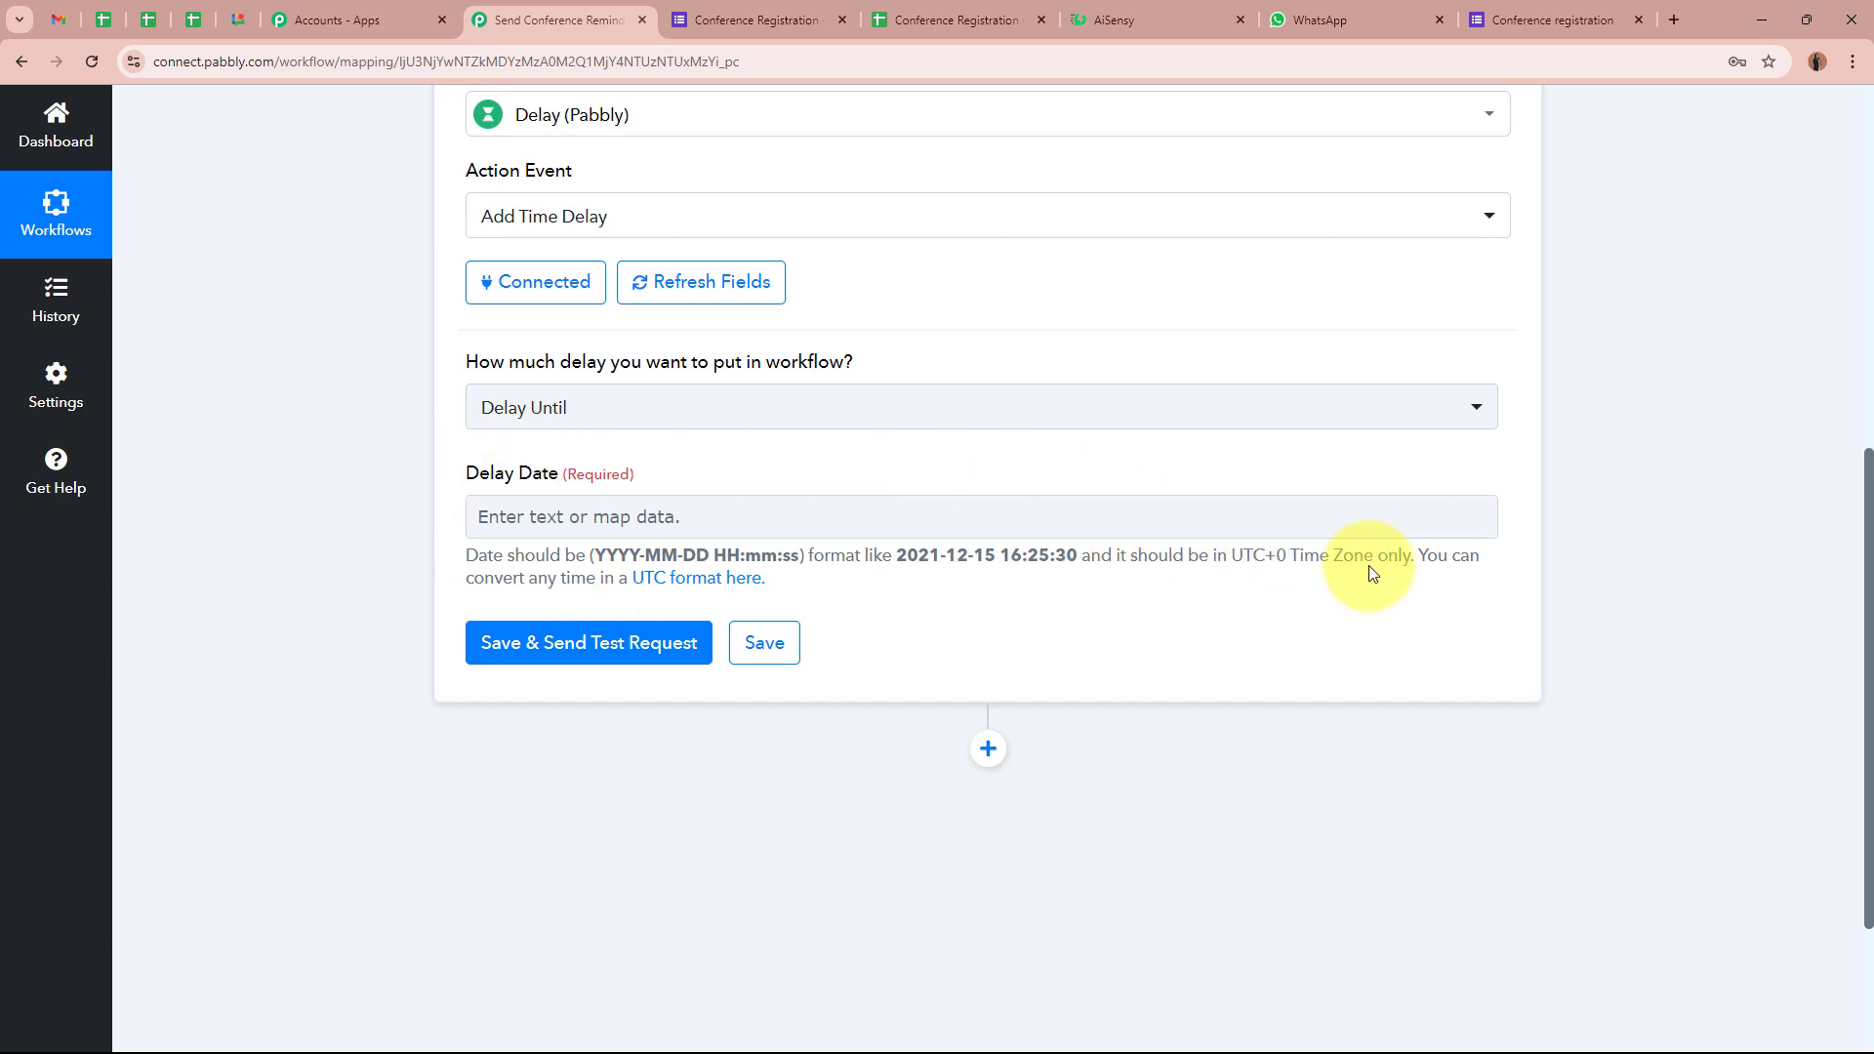
scroll(1538, 564, up, 6)
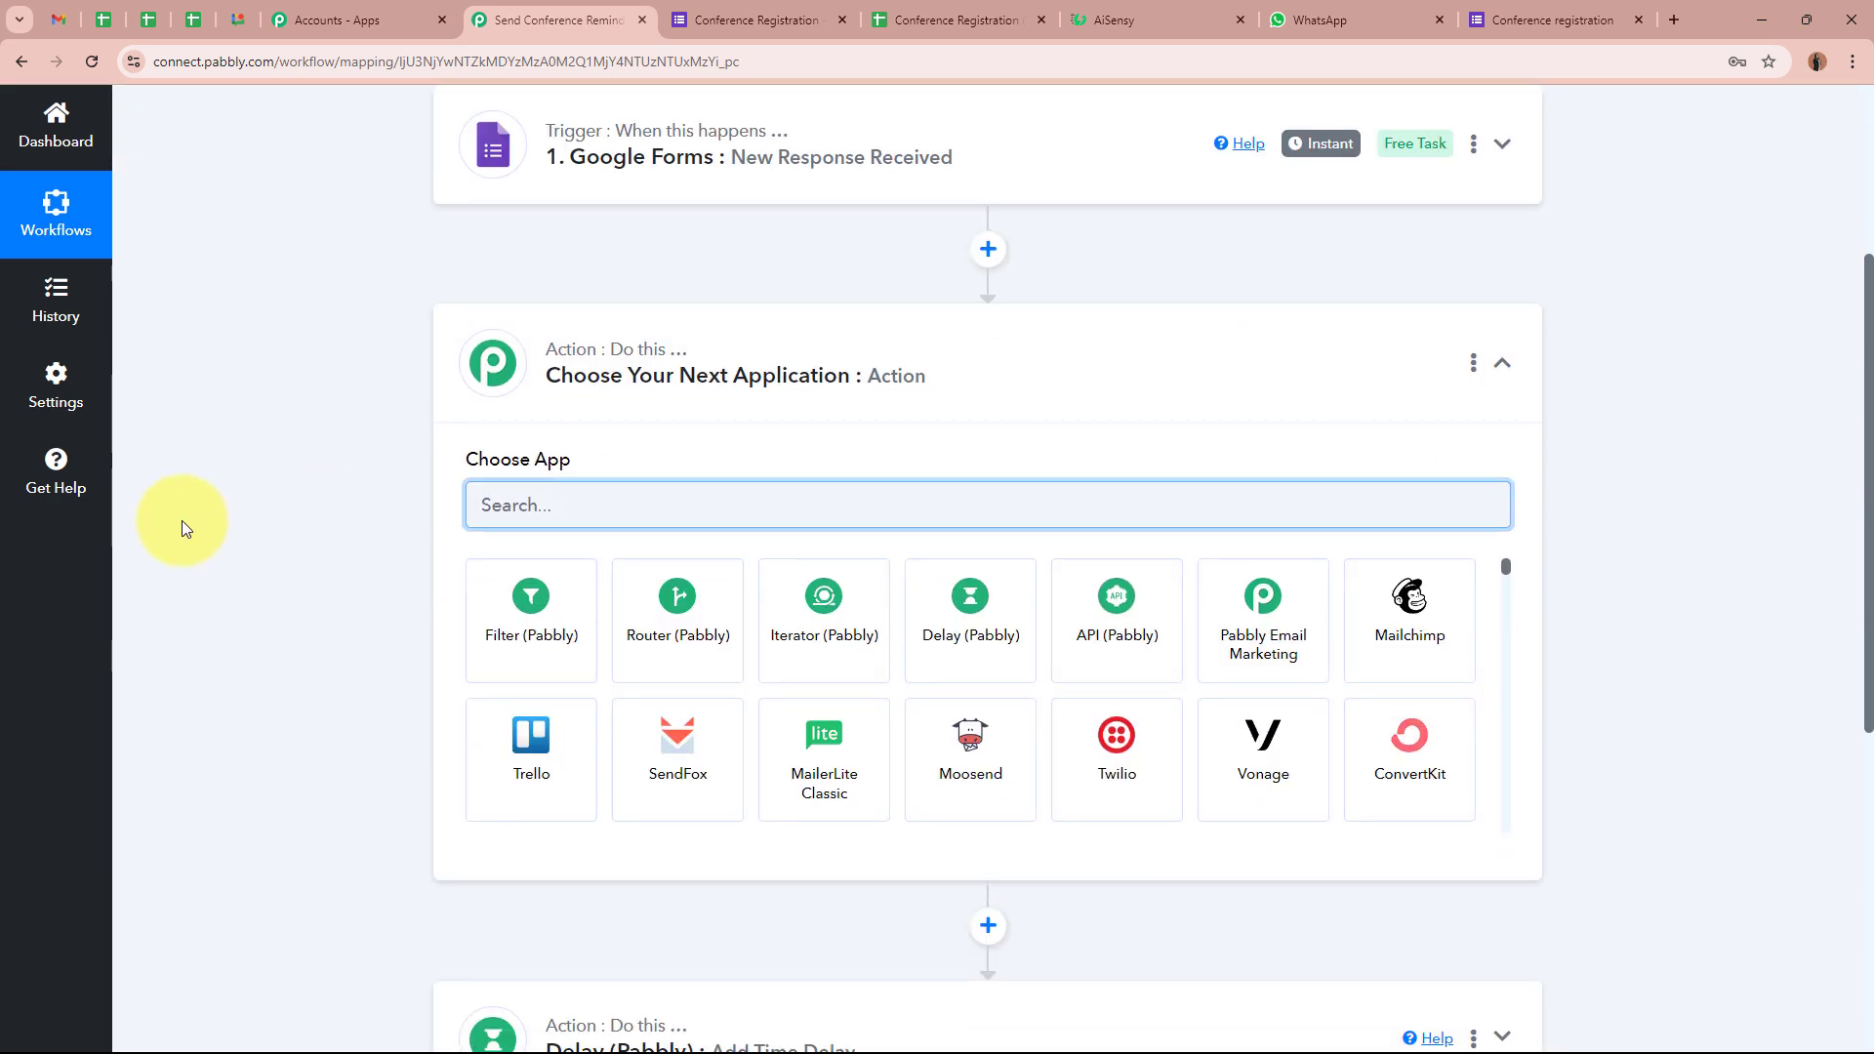
Switch to the Conference Registration form and close the Send form dialog
click(727, 20)
click(1263, 180)
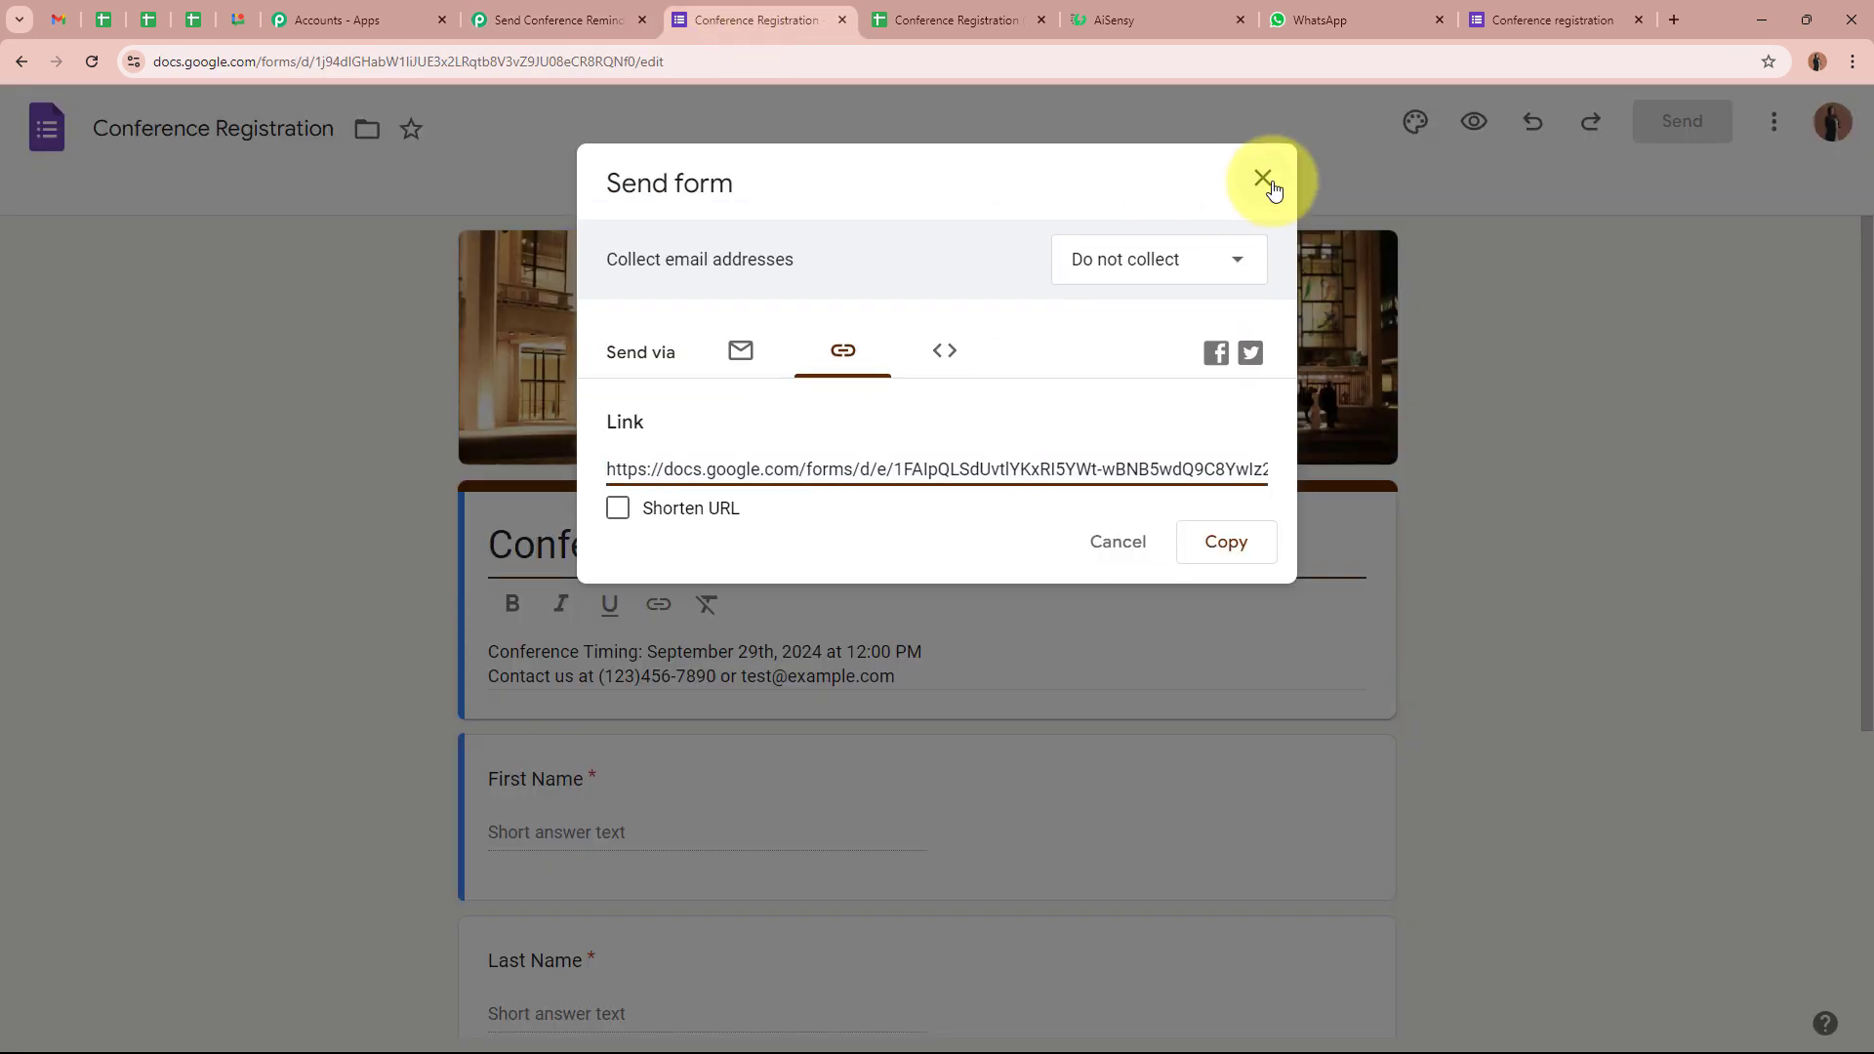
scroll(415, 619, down, 1)
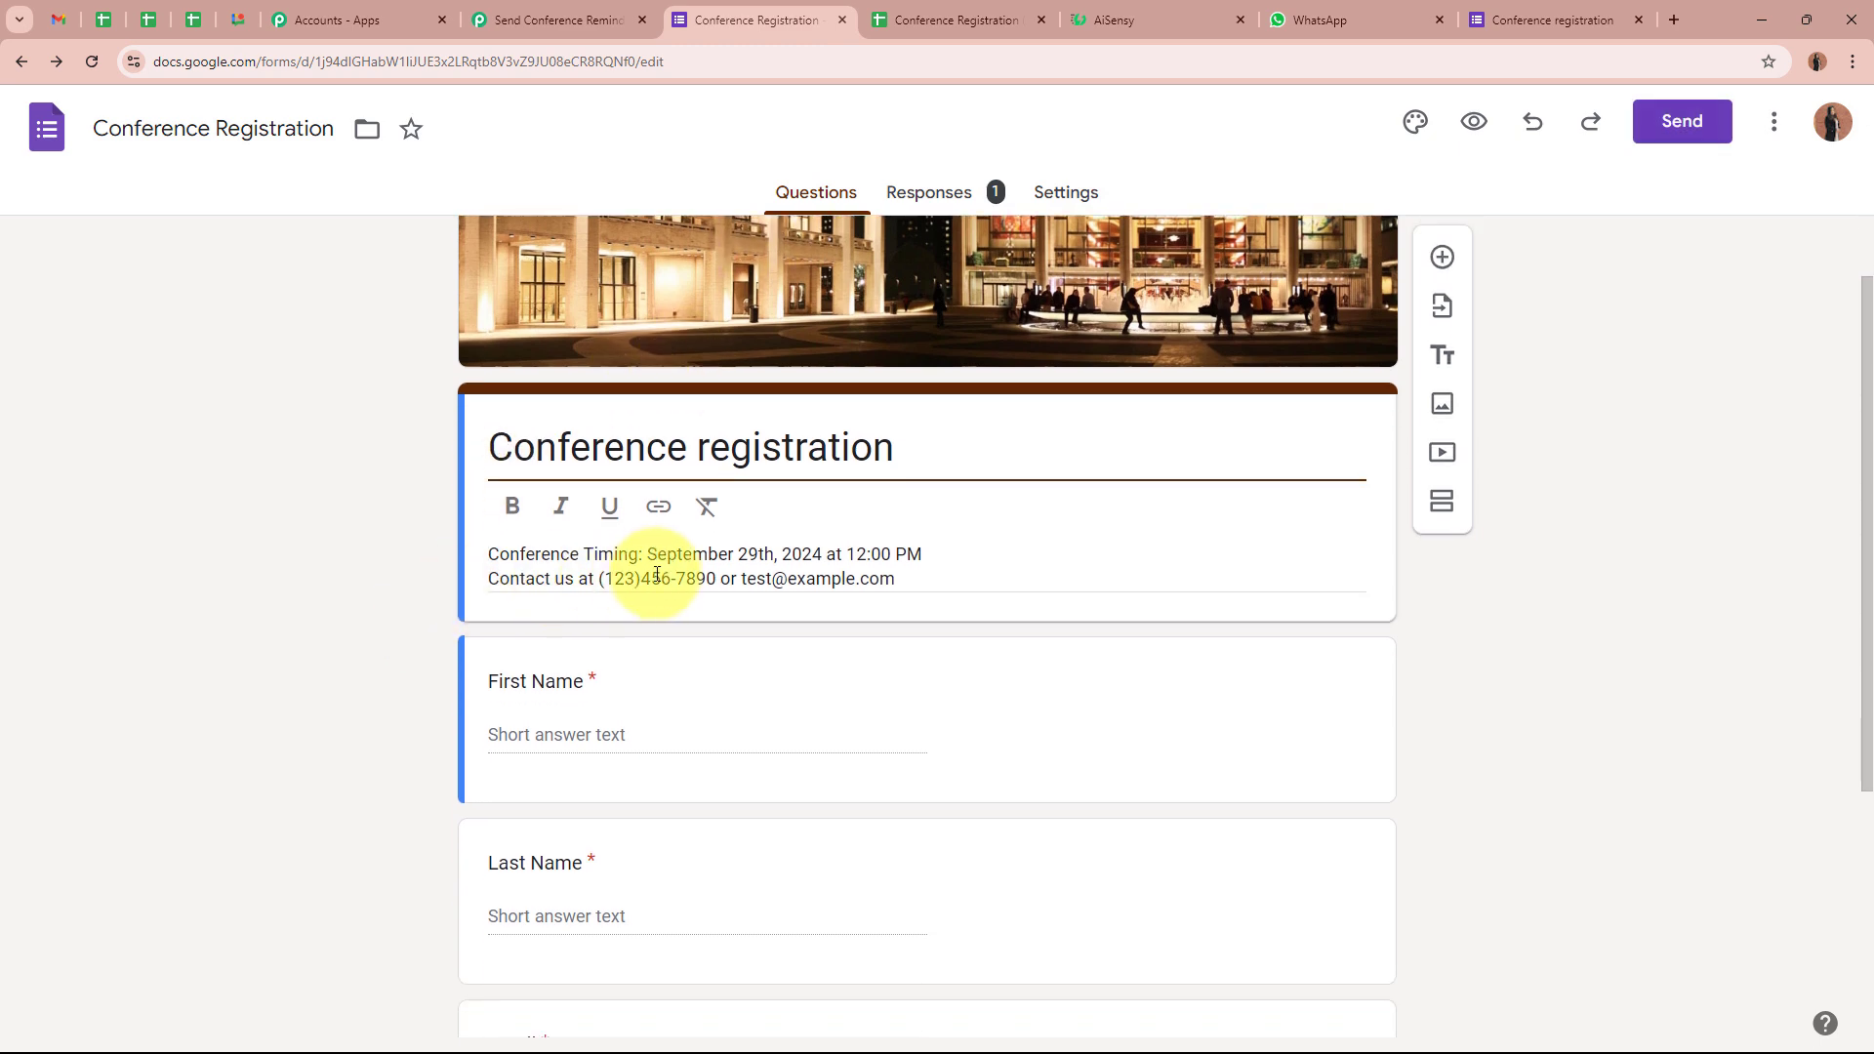
Highlight the description's September 29th, 2024 12:00 PM conference time
triple_click(680, 553)
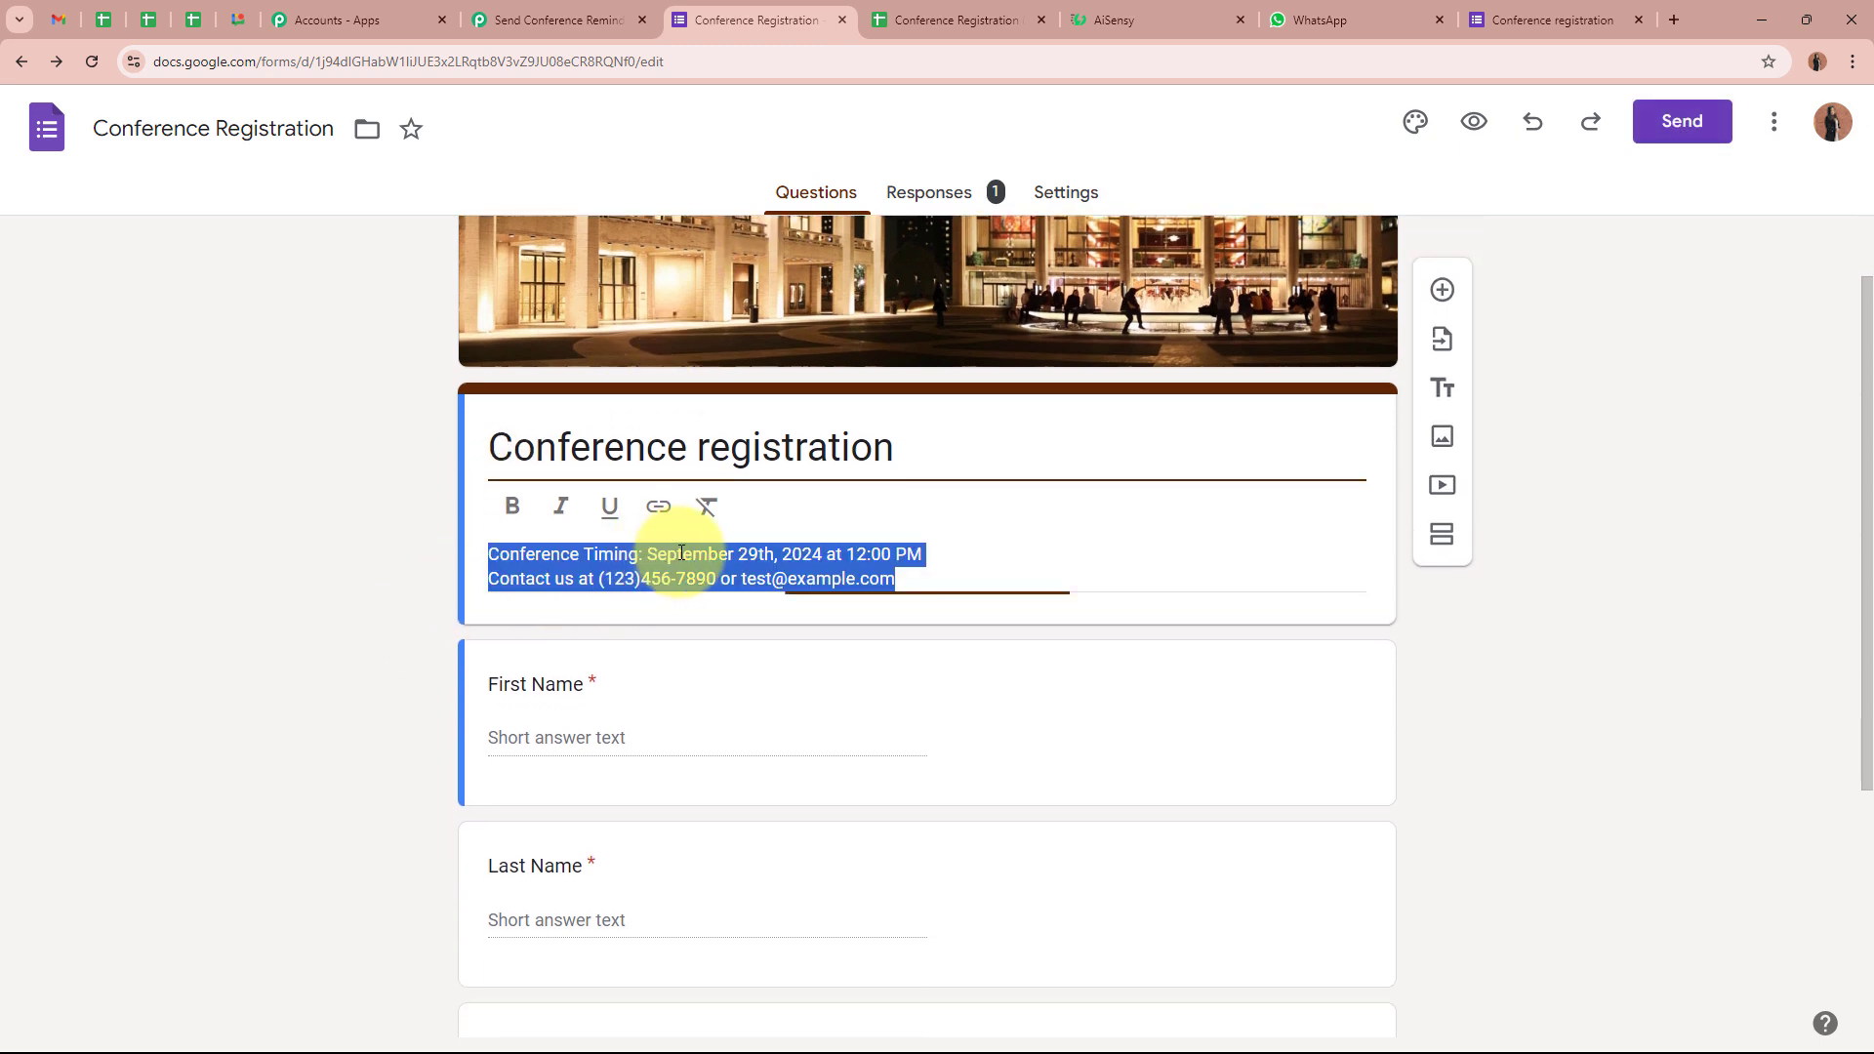
click(748, 554)
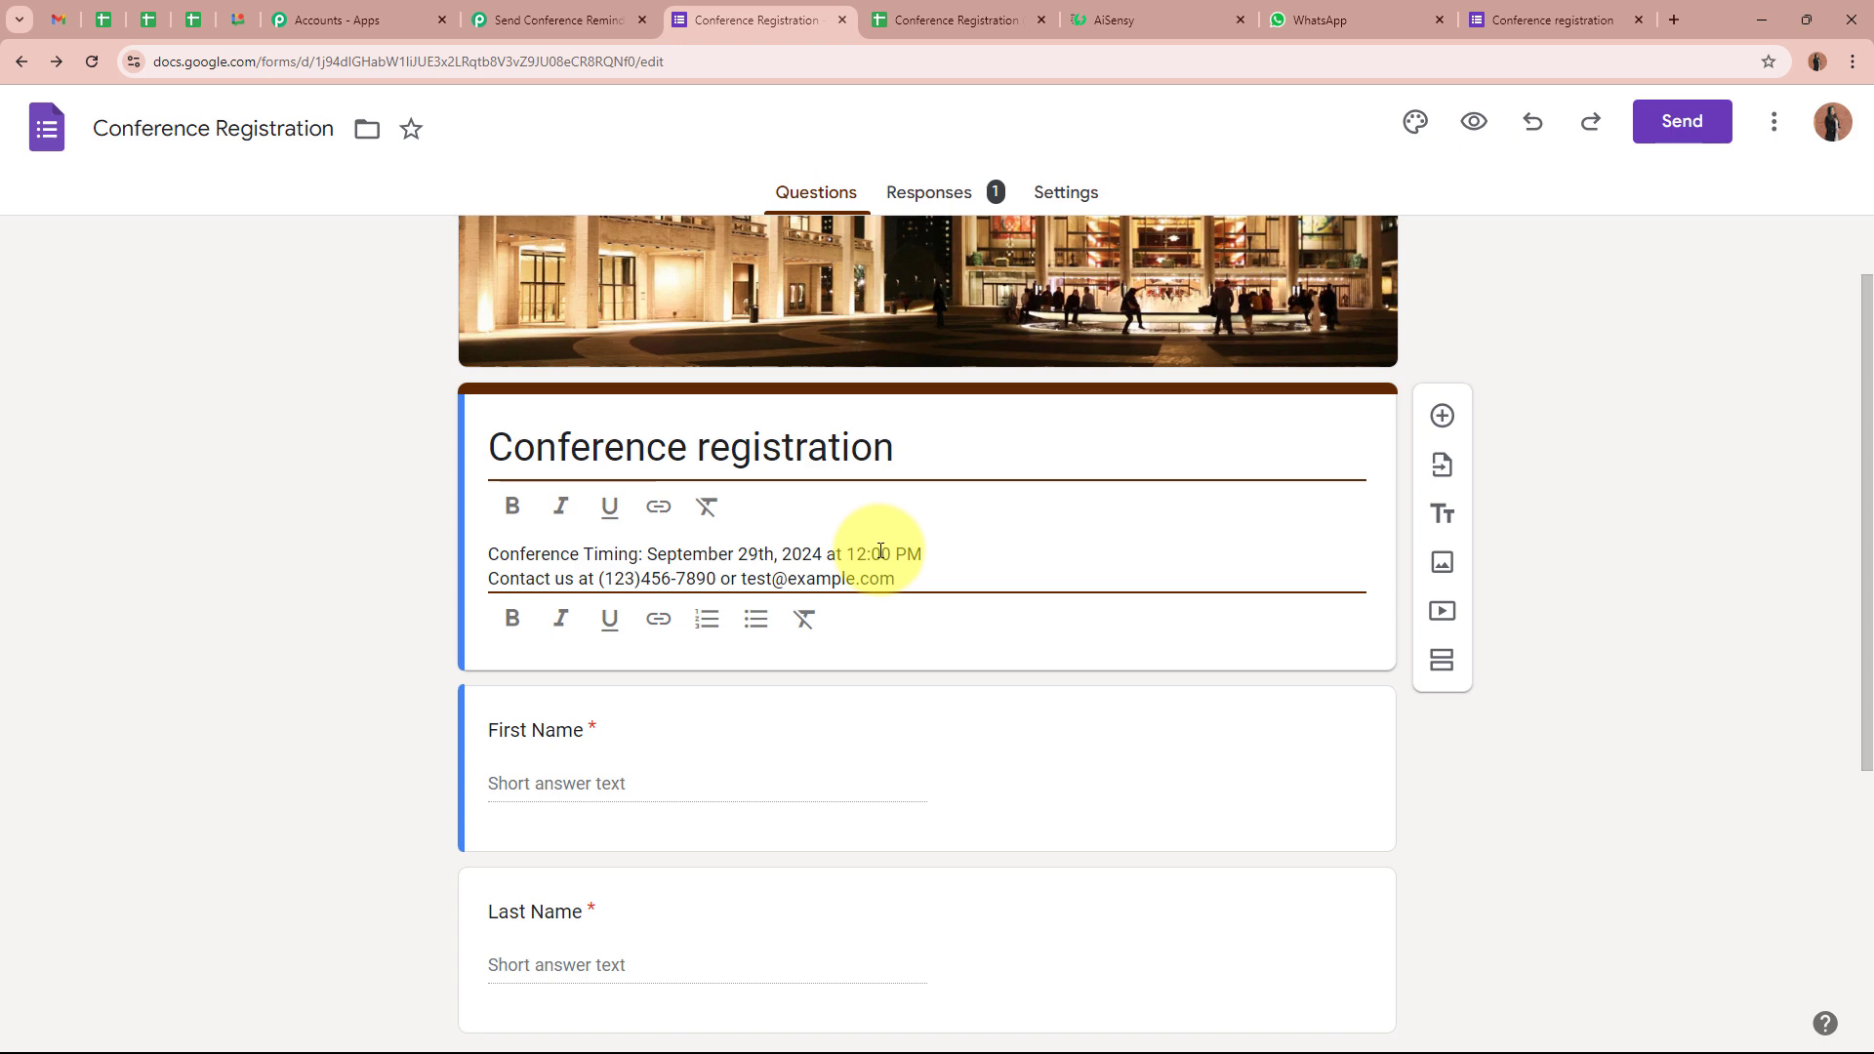
drag(922, 553, 827, 554)
click(293, 589)
click(664, 551)
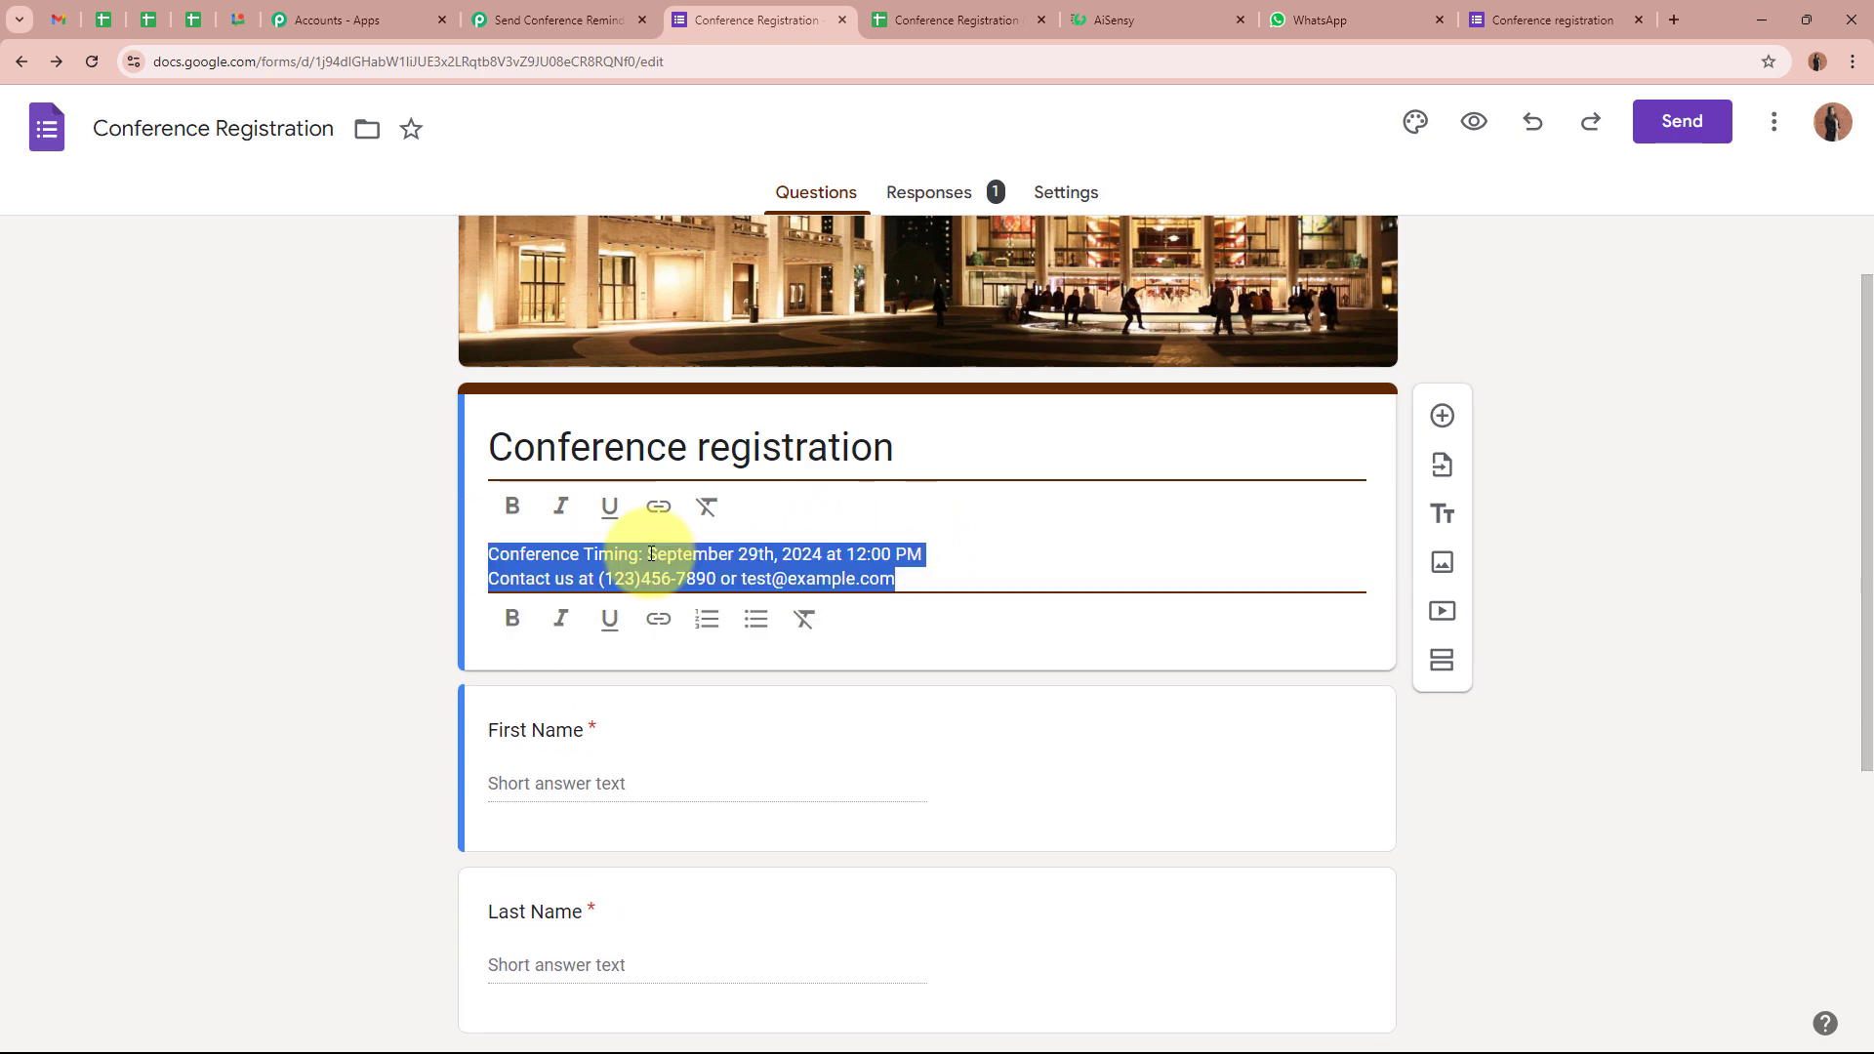
click(650, 553)
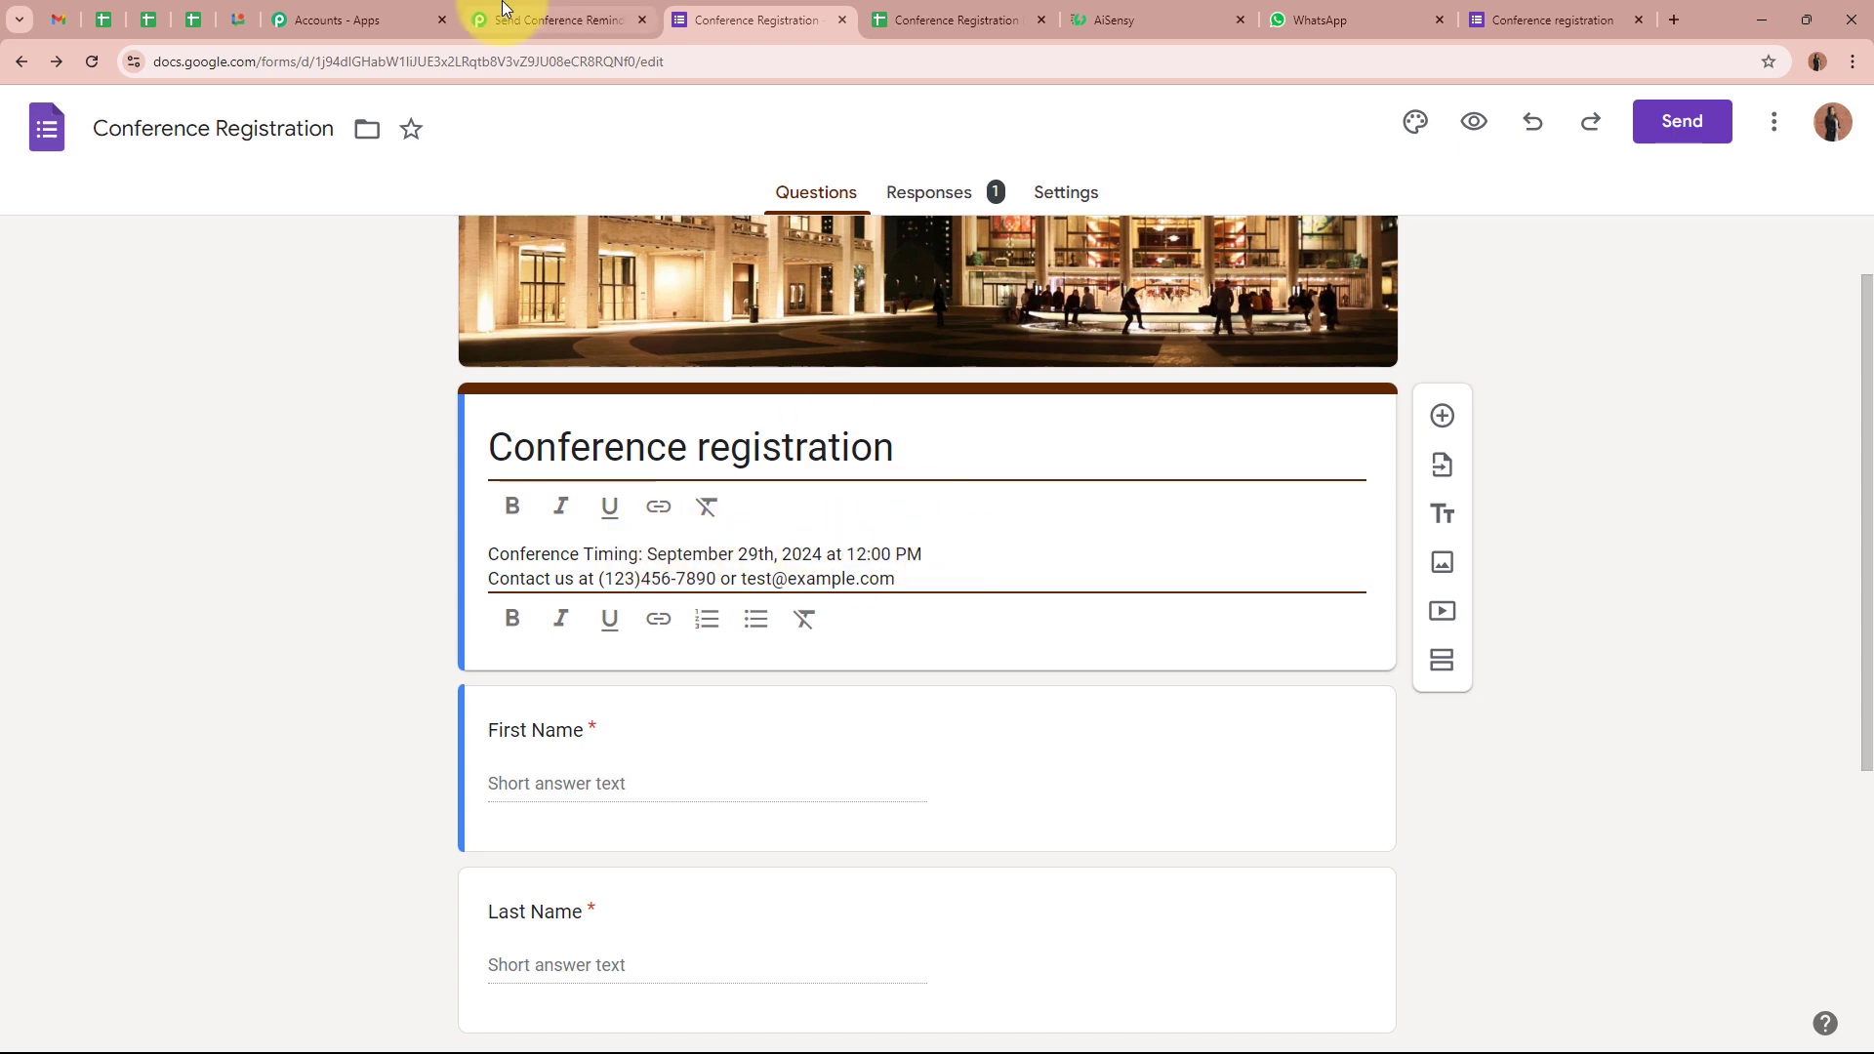
Return to the Pabbly Connect workflow and scroll to the new Choose App step above the Delay
click(546, 20)
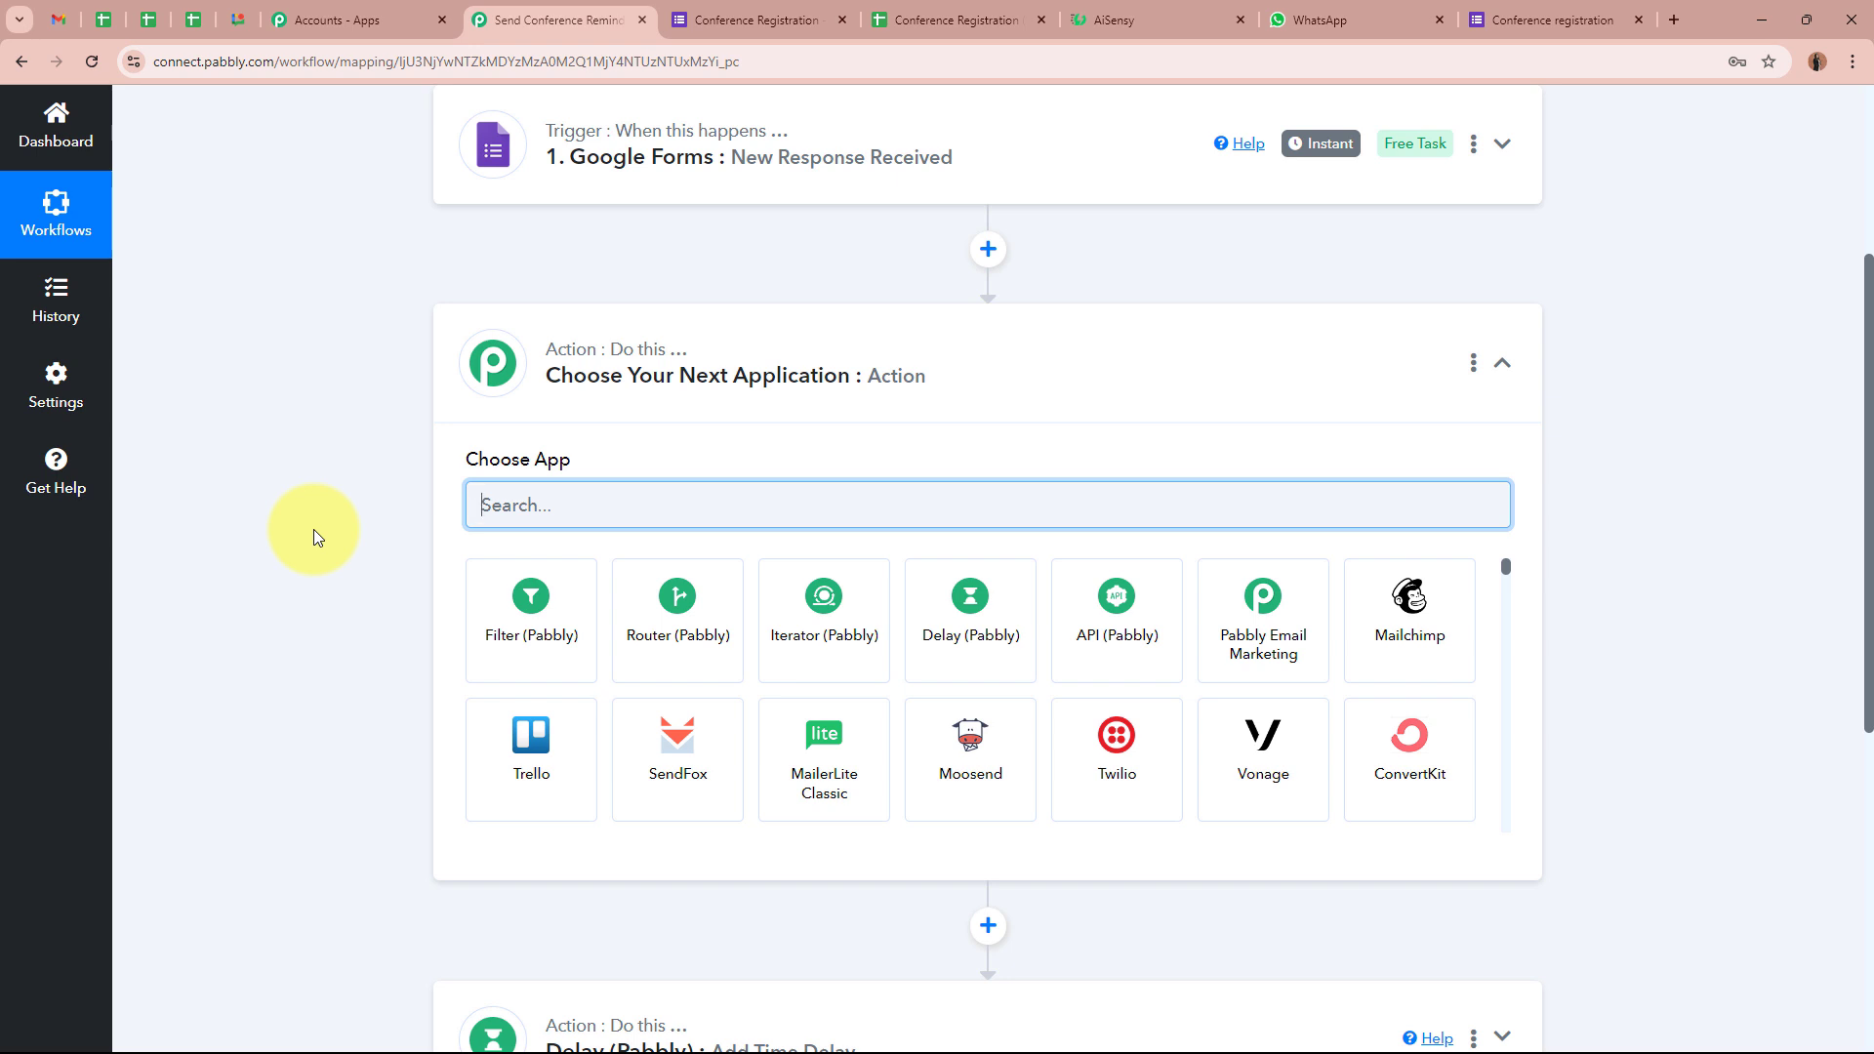
scroll(381, 397, down, 4)
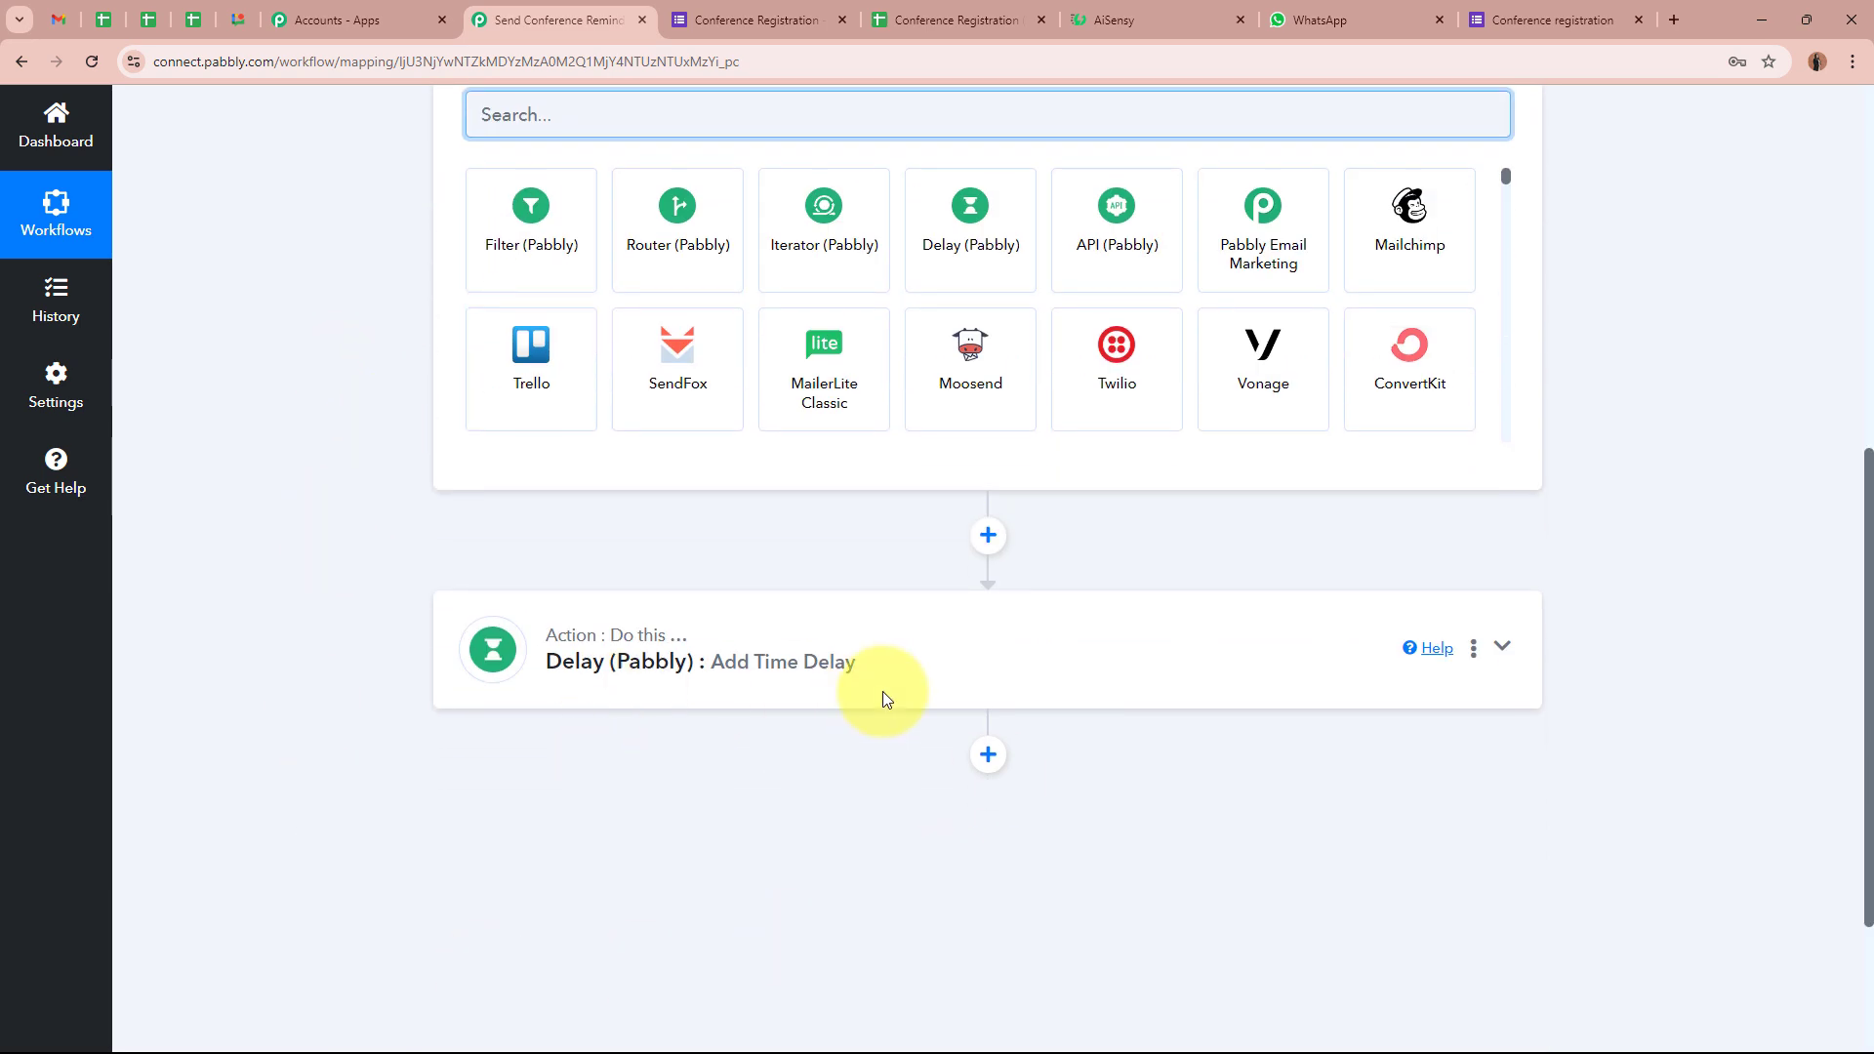
scroll(347, 583, up, 4)
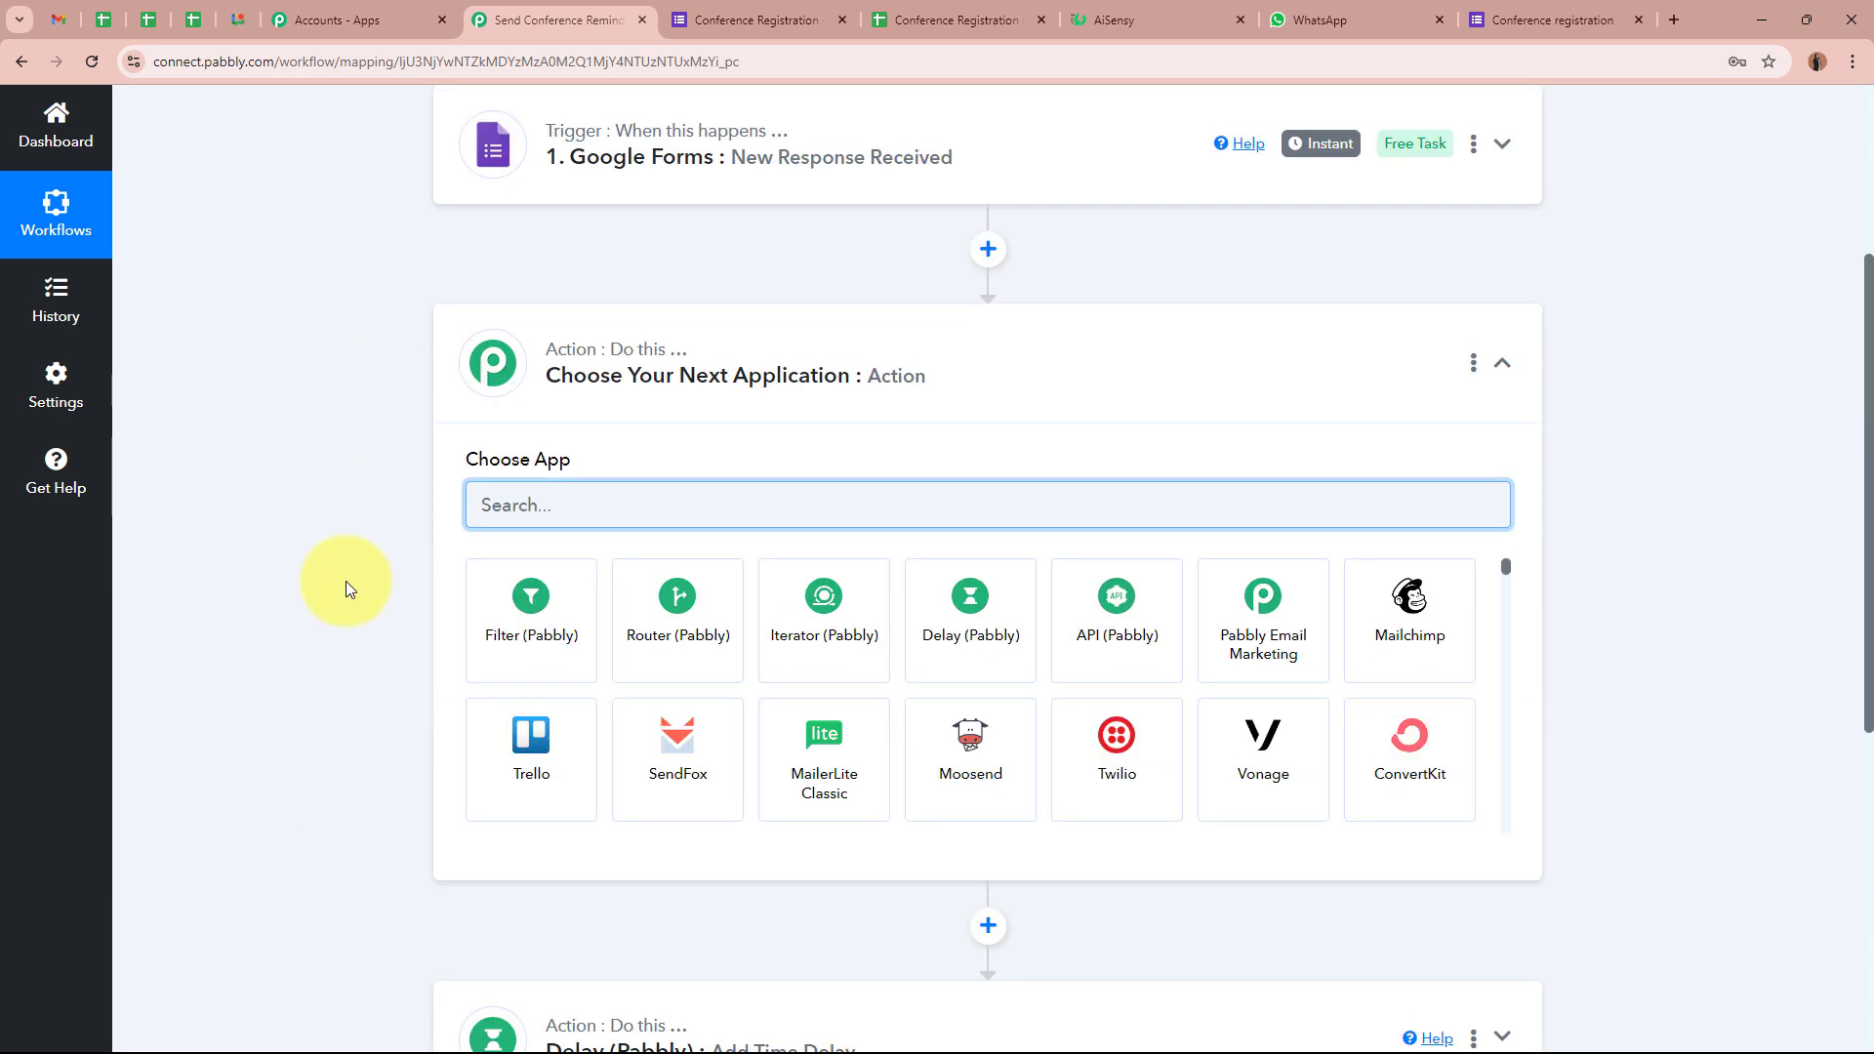
scroll(345, 582, up, 3)
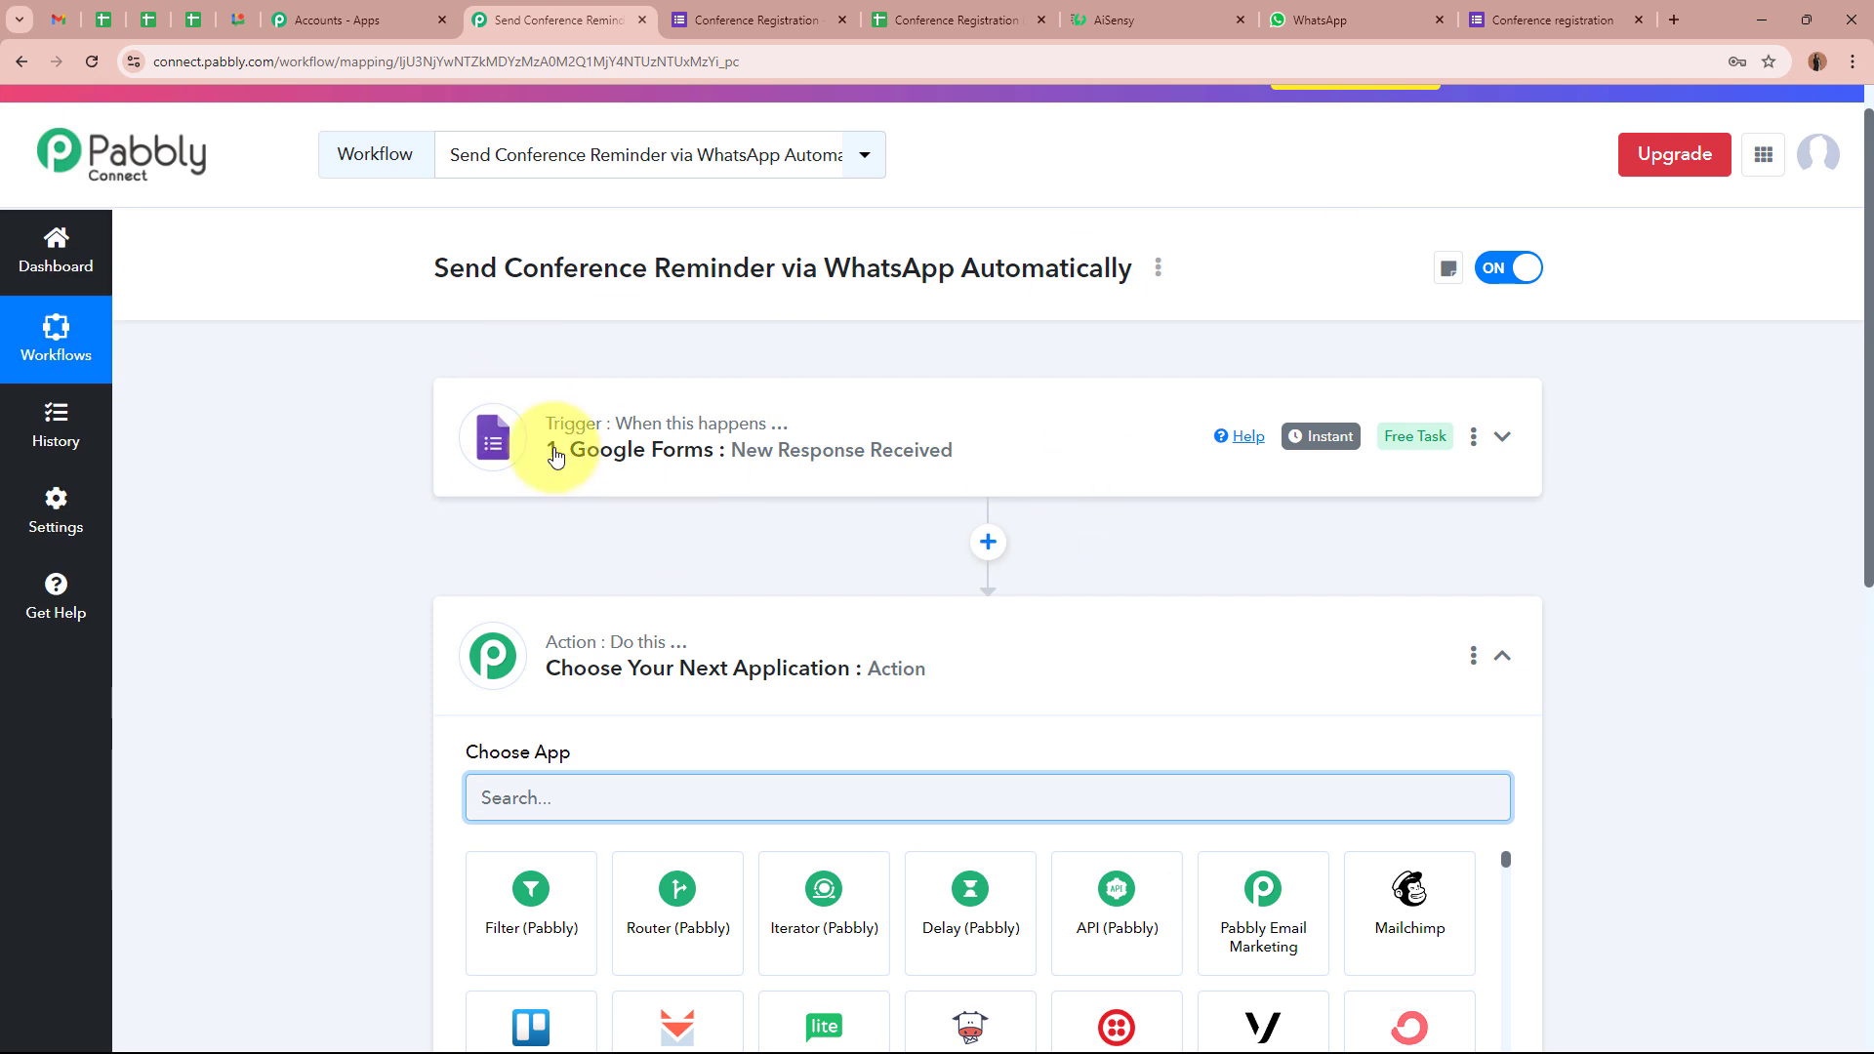
scroll(312, 553, down, 3)
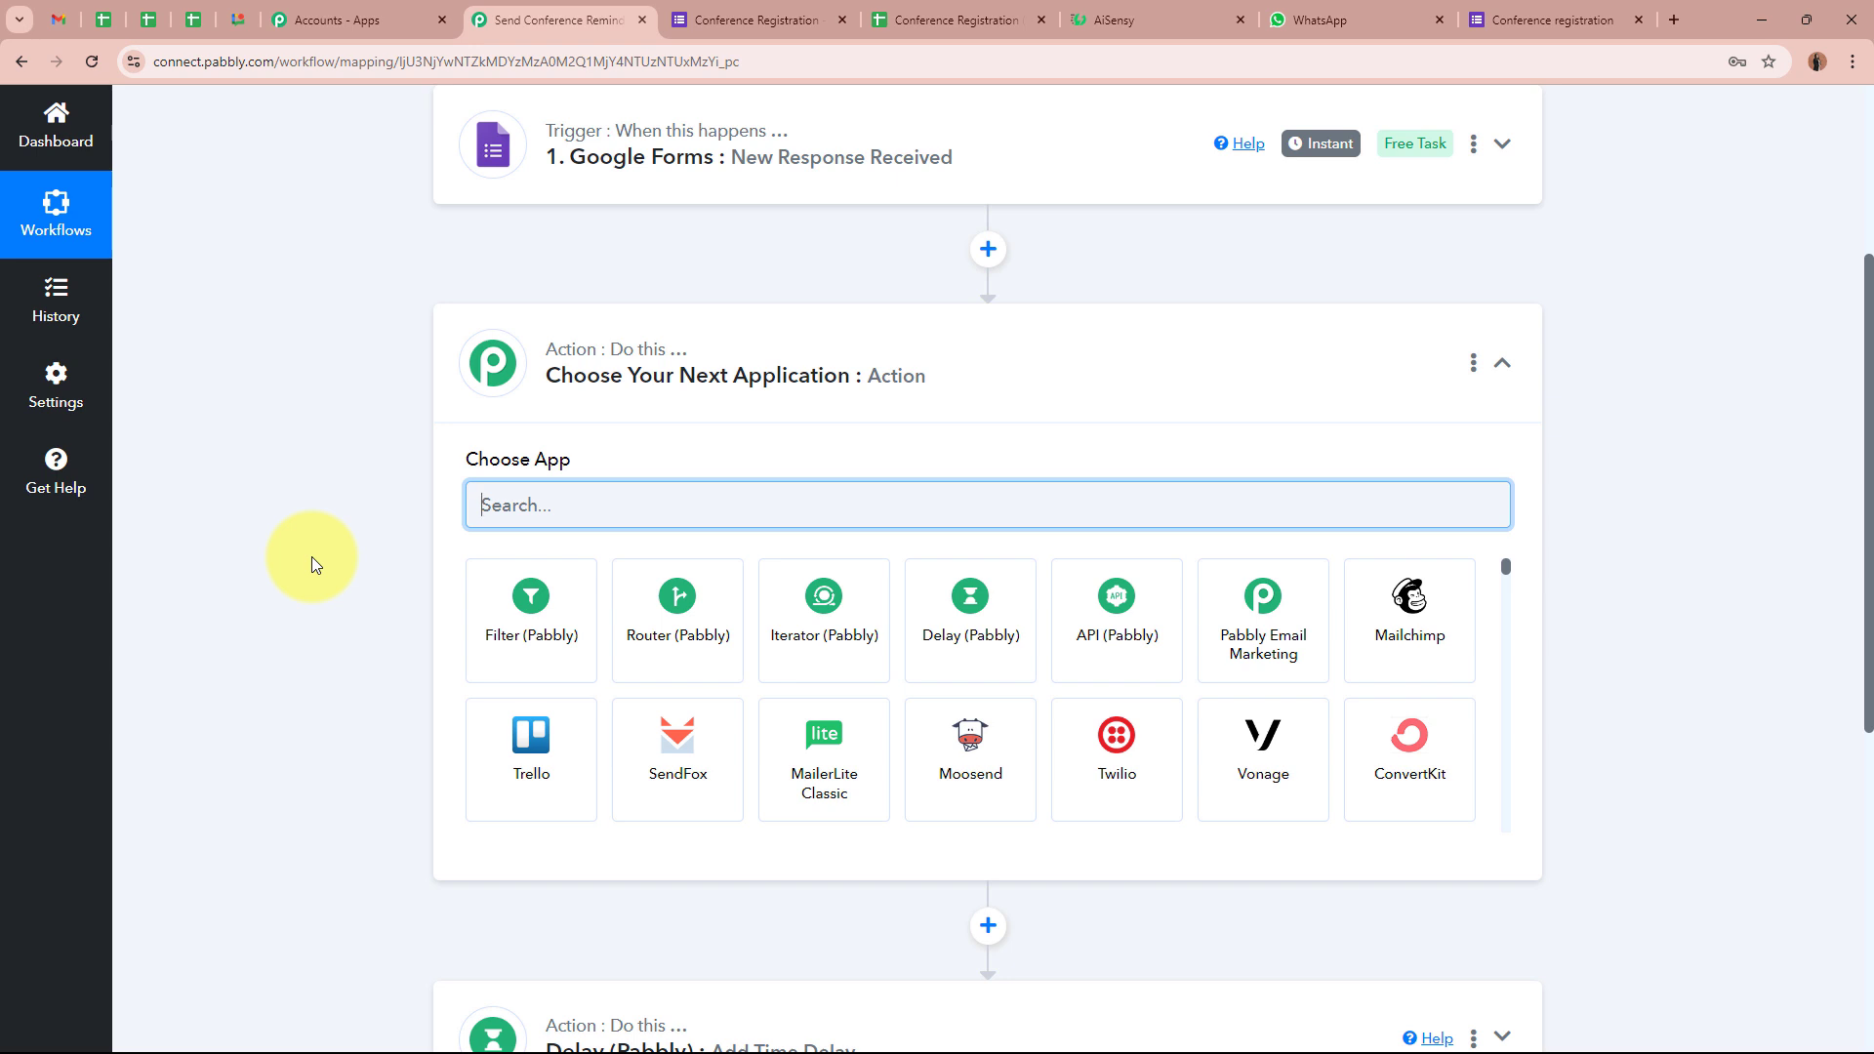
Set the middle step to Date/Time Formatter (Pabbly) with the Format Date with Time Zone event
text(Date)
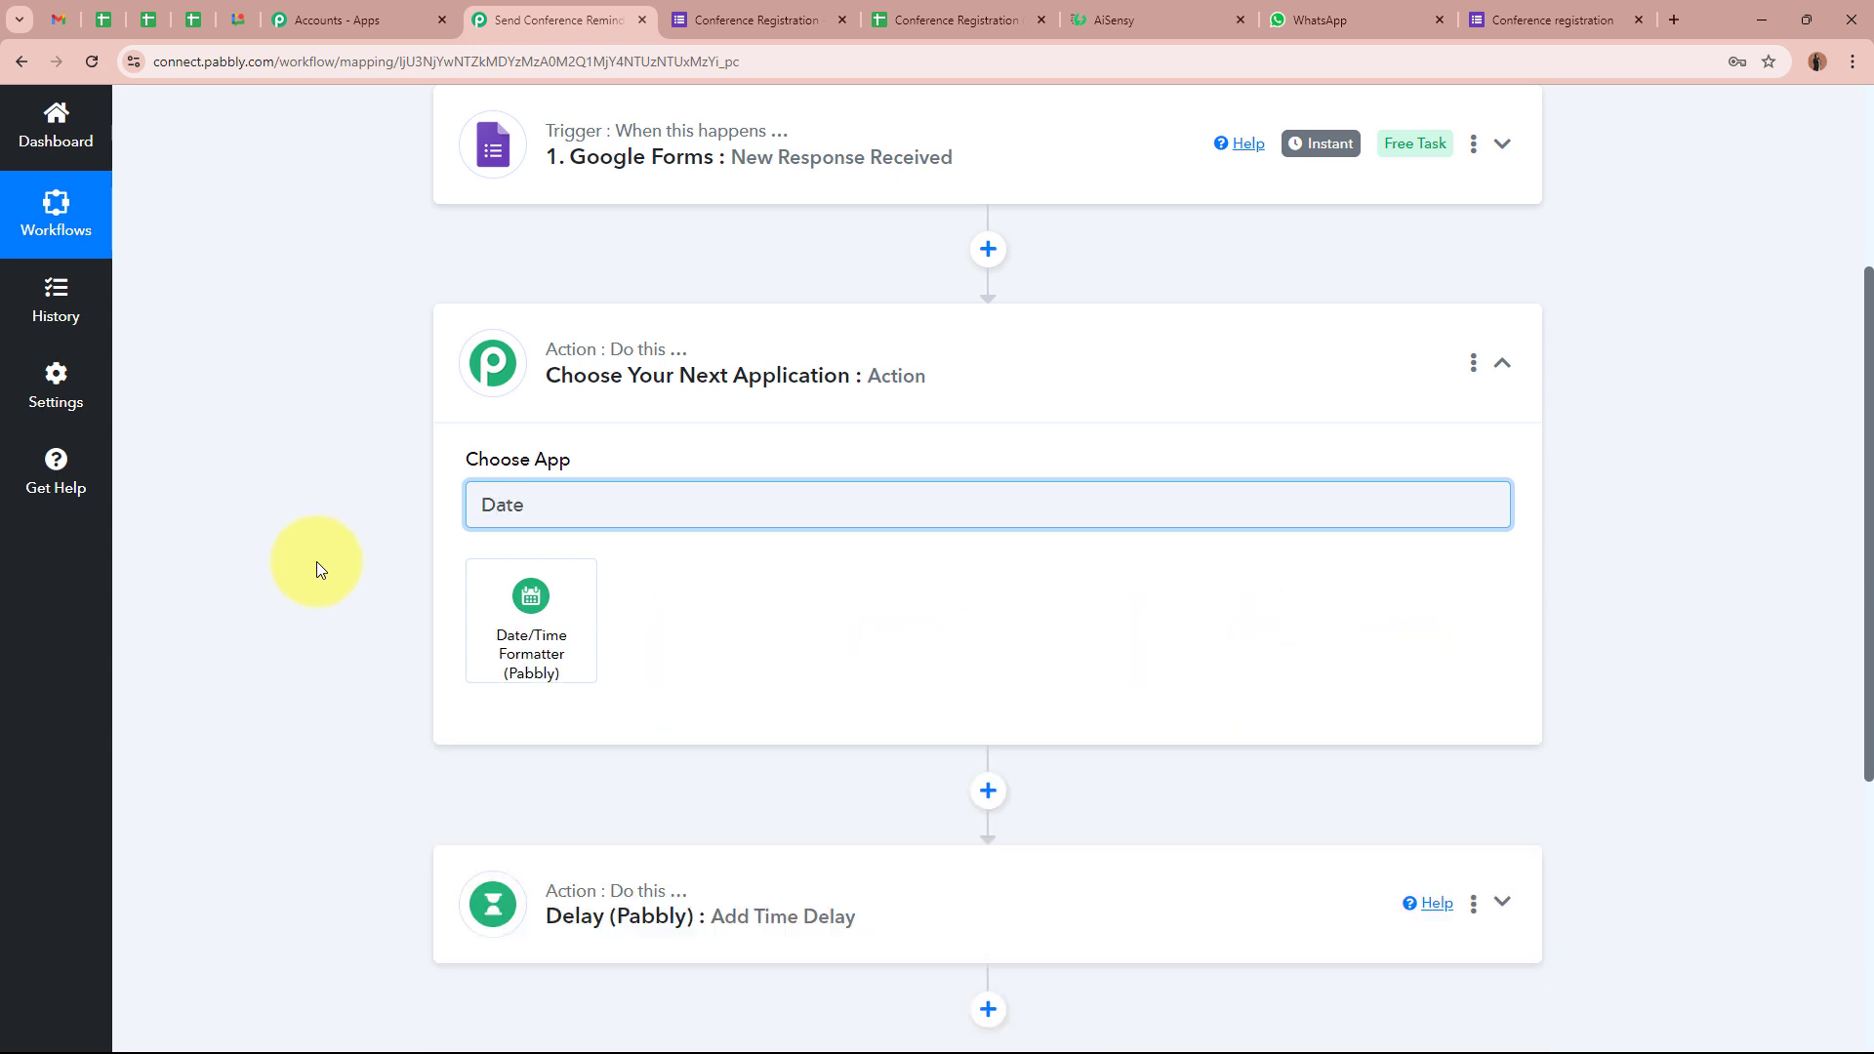
click(525, 620)
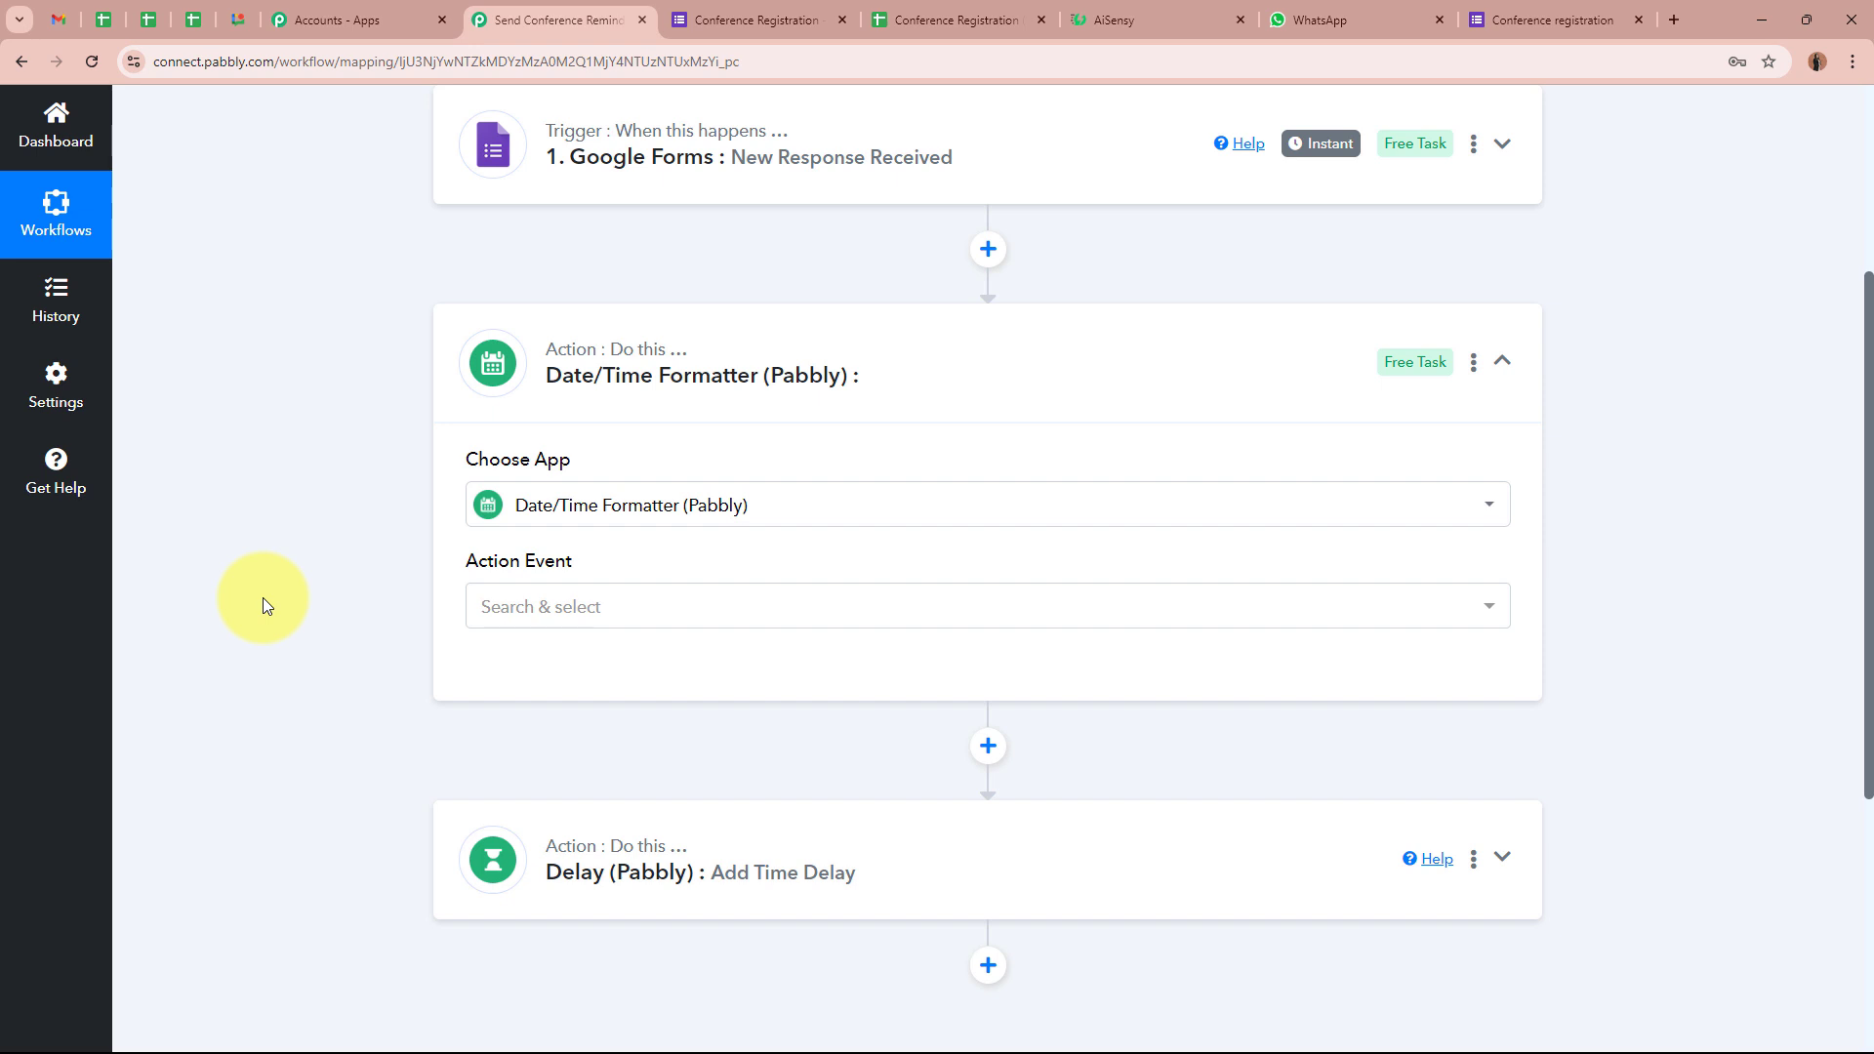
click(618, 609)
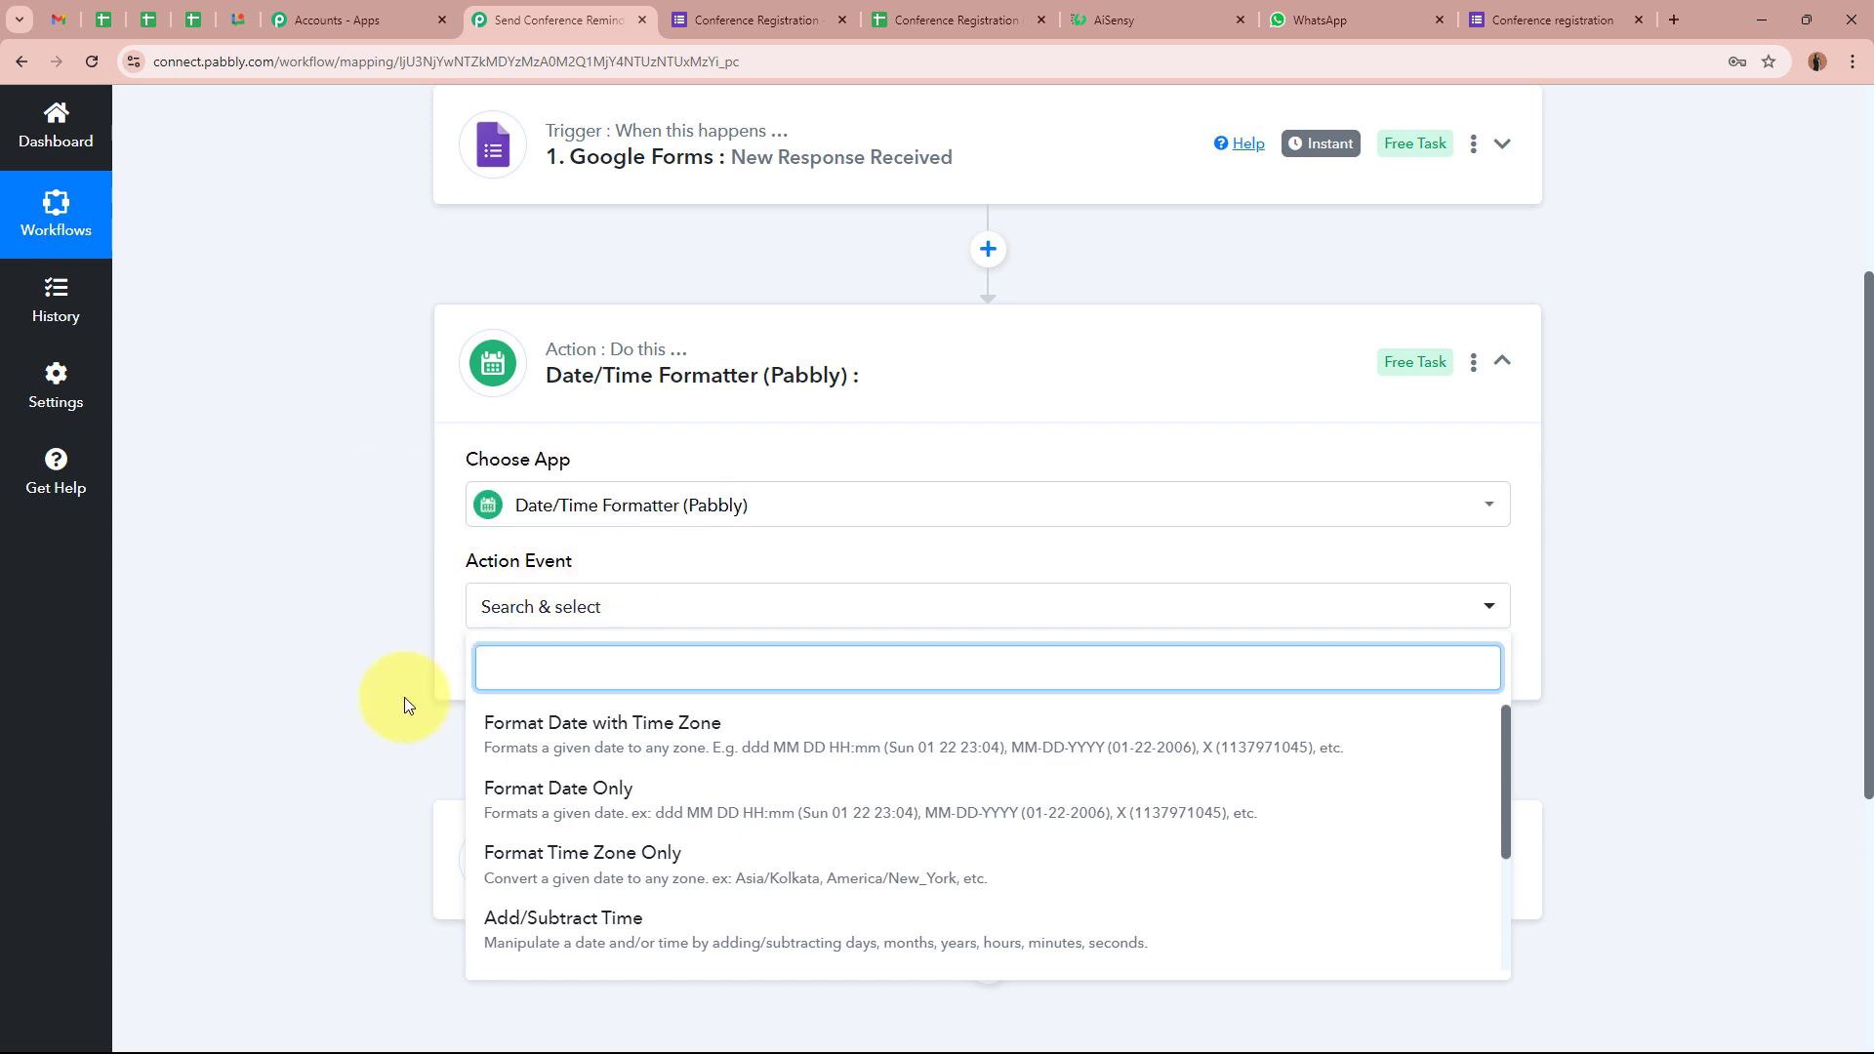
click(678, 734)
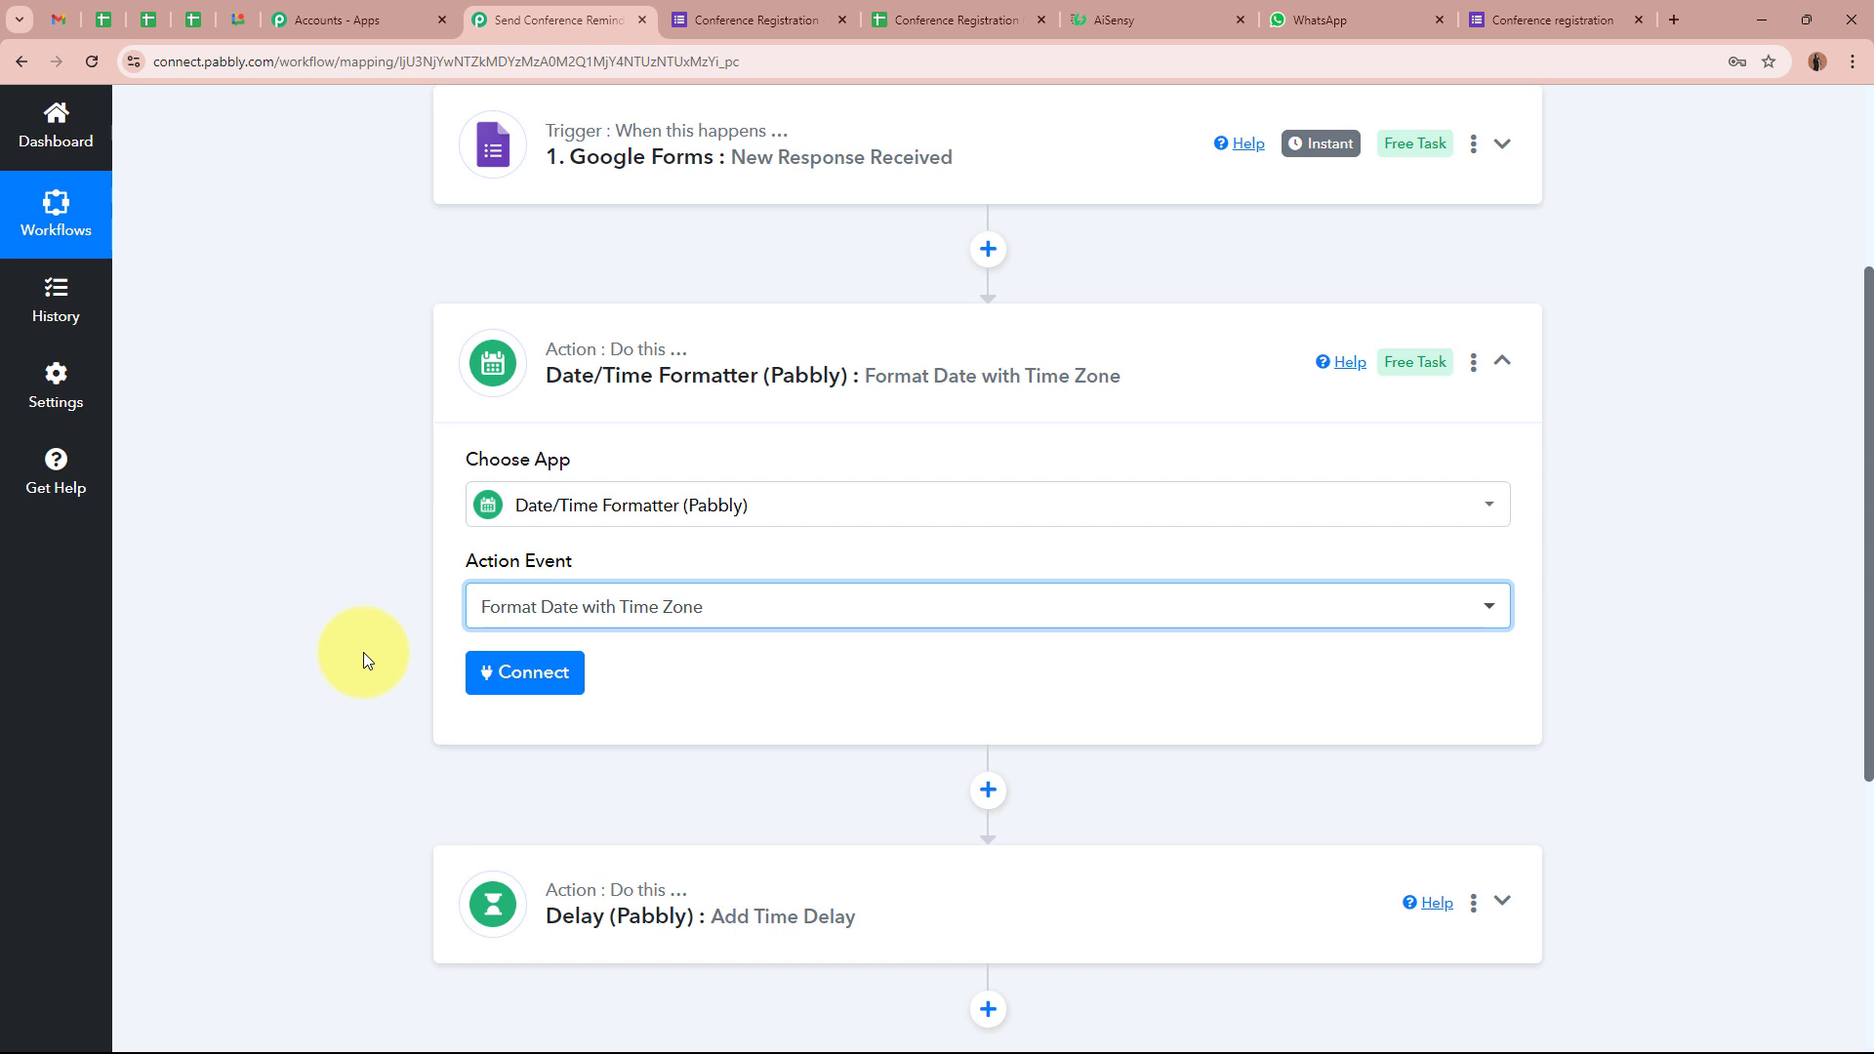
scroll(326, 629, up, 1)
scroll(226, 706, down, 3)
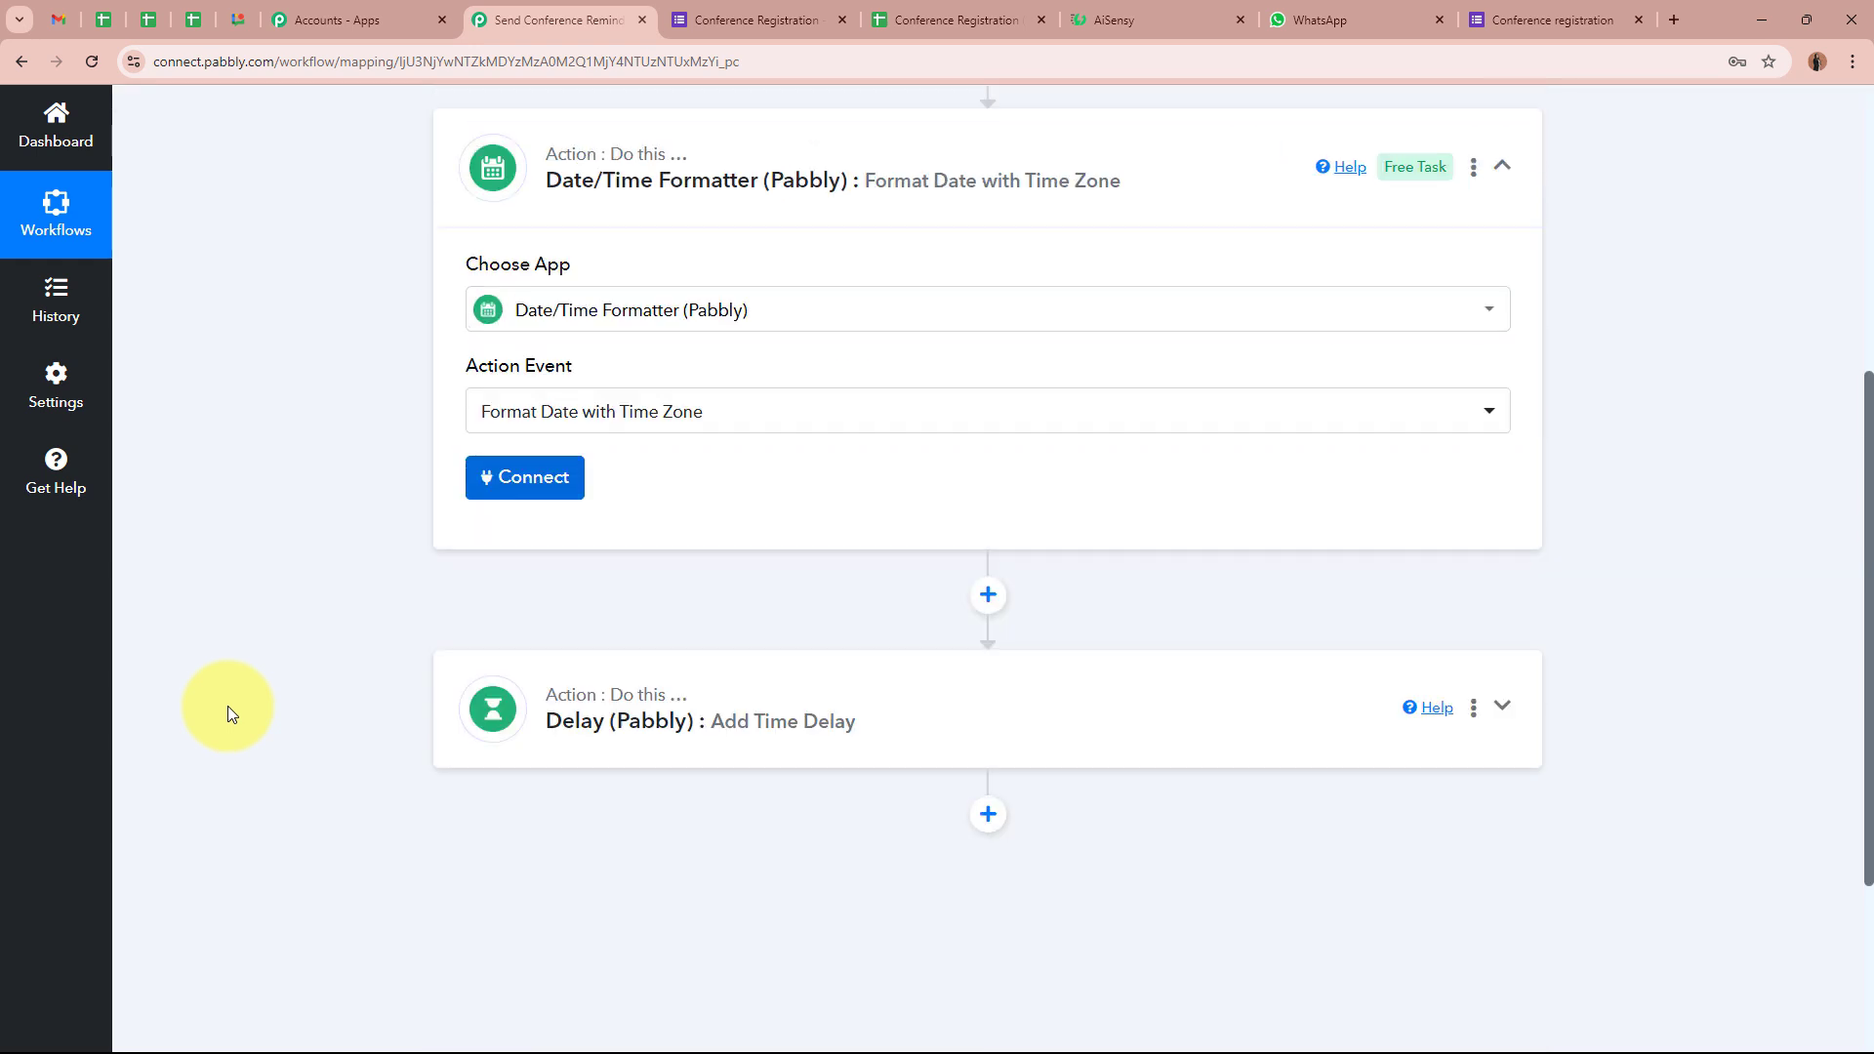
scroll(226, 705, down, 1)
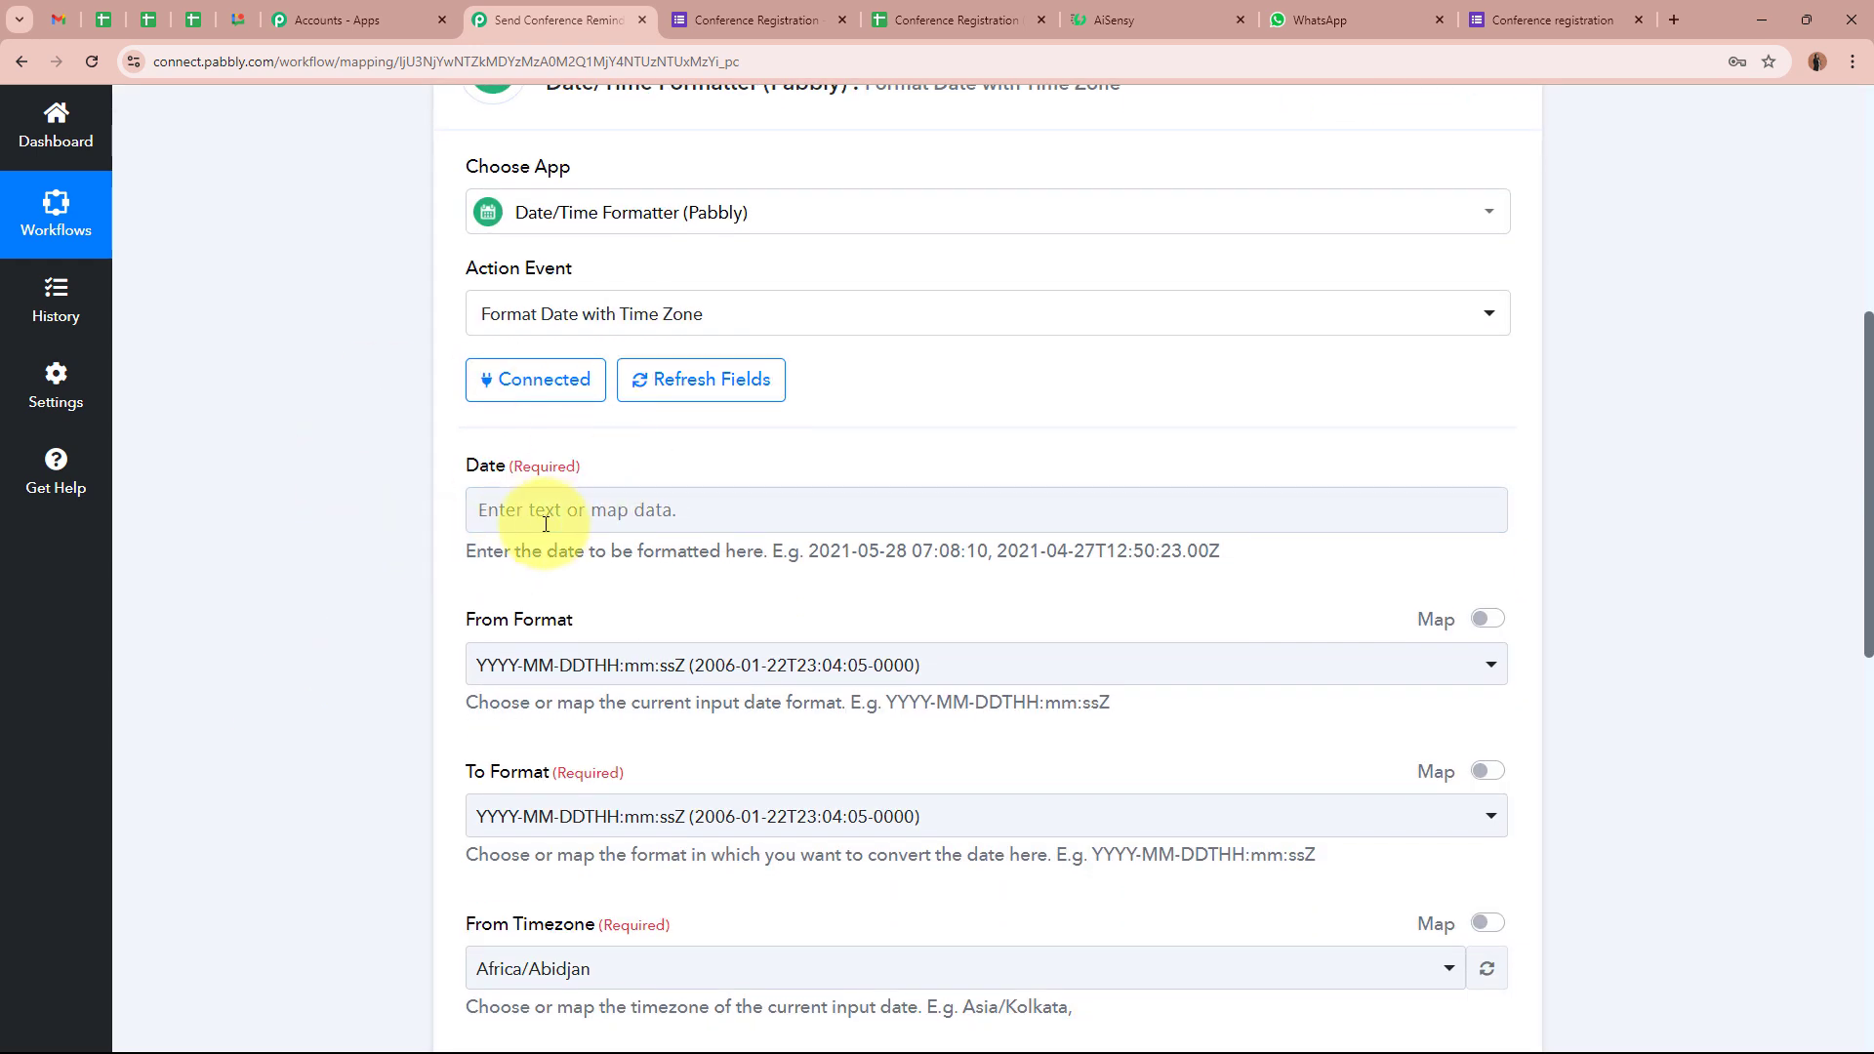
click(554, 518)
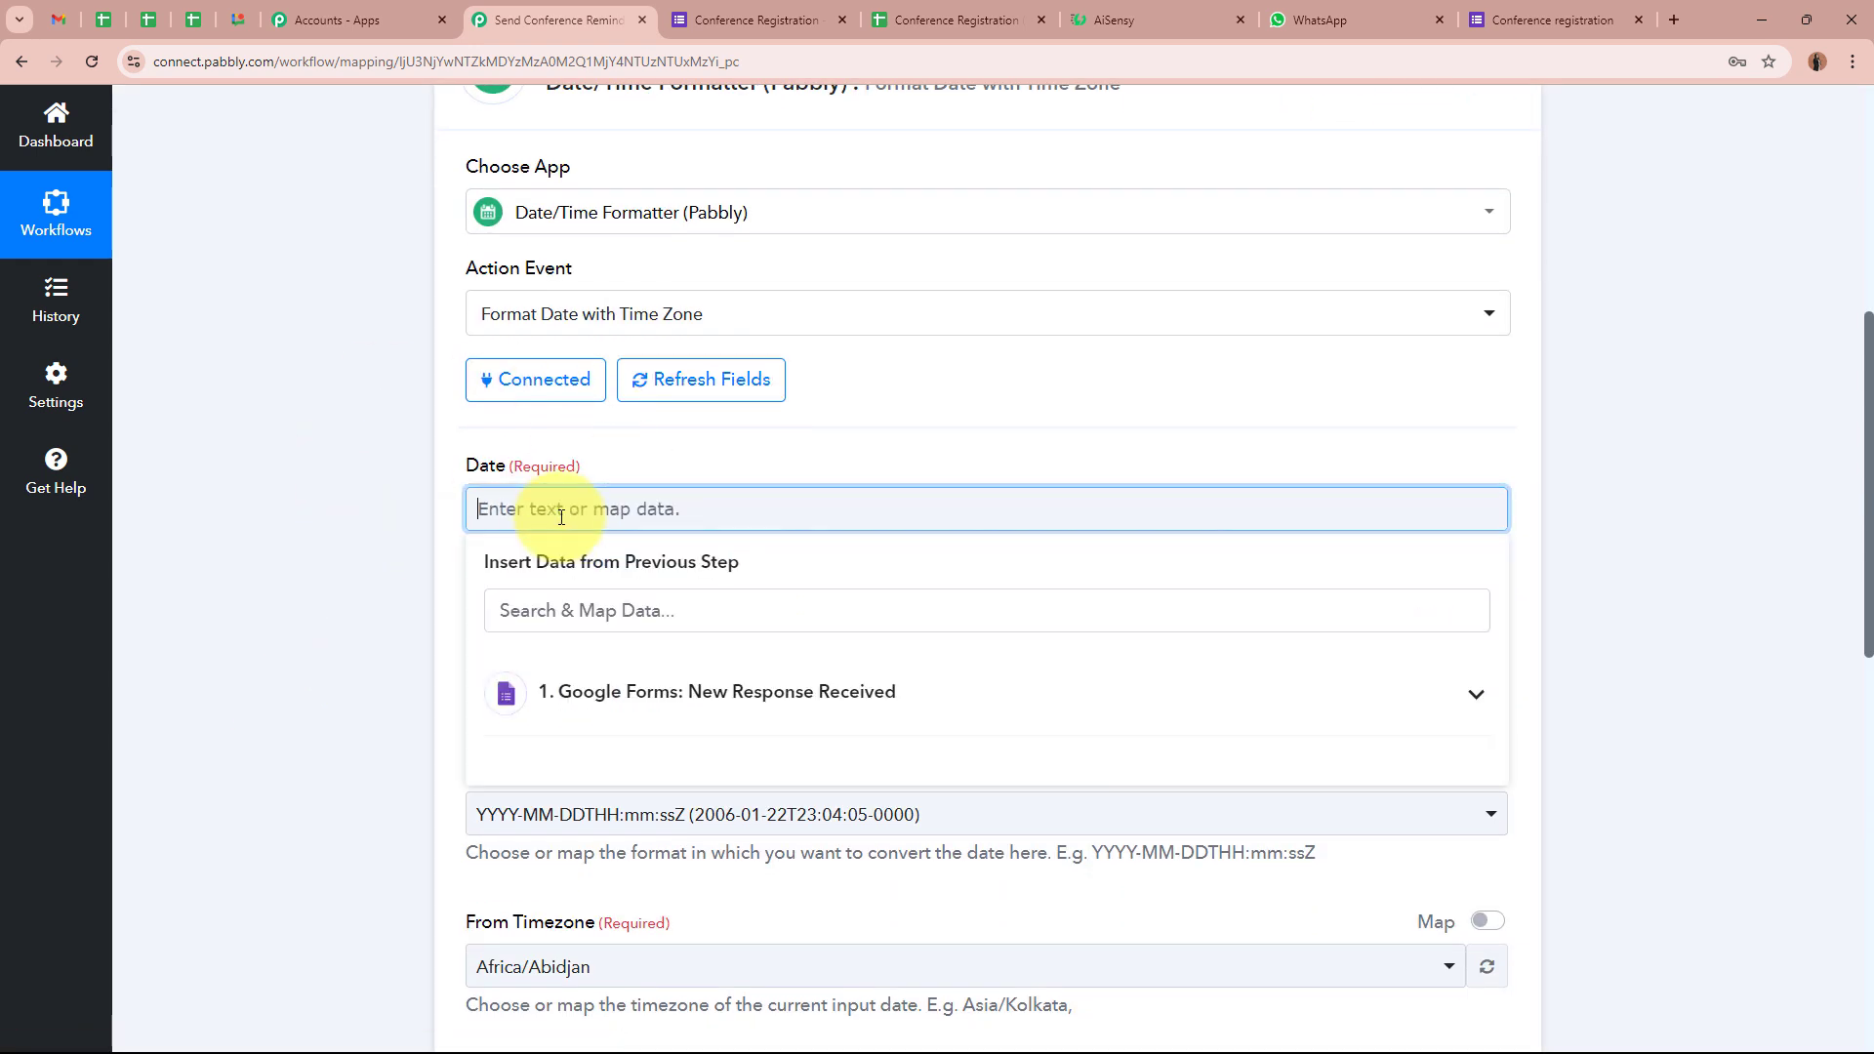
text(29-09-2024 12:00:00)
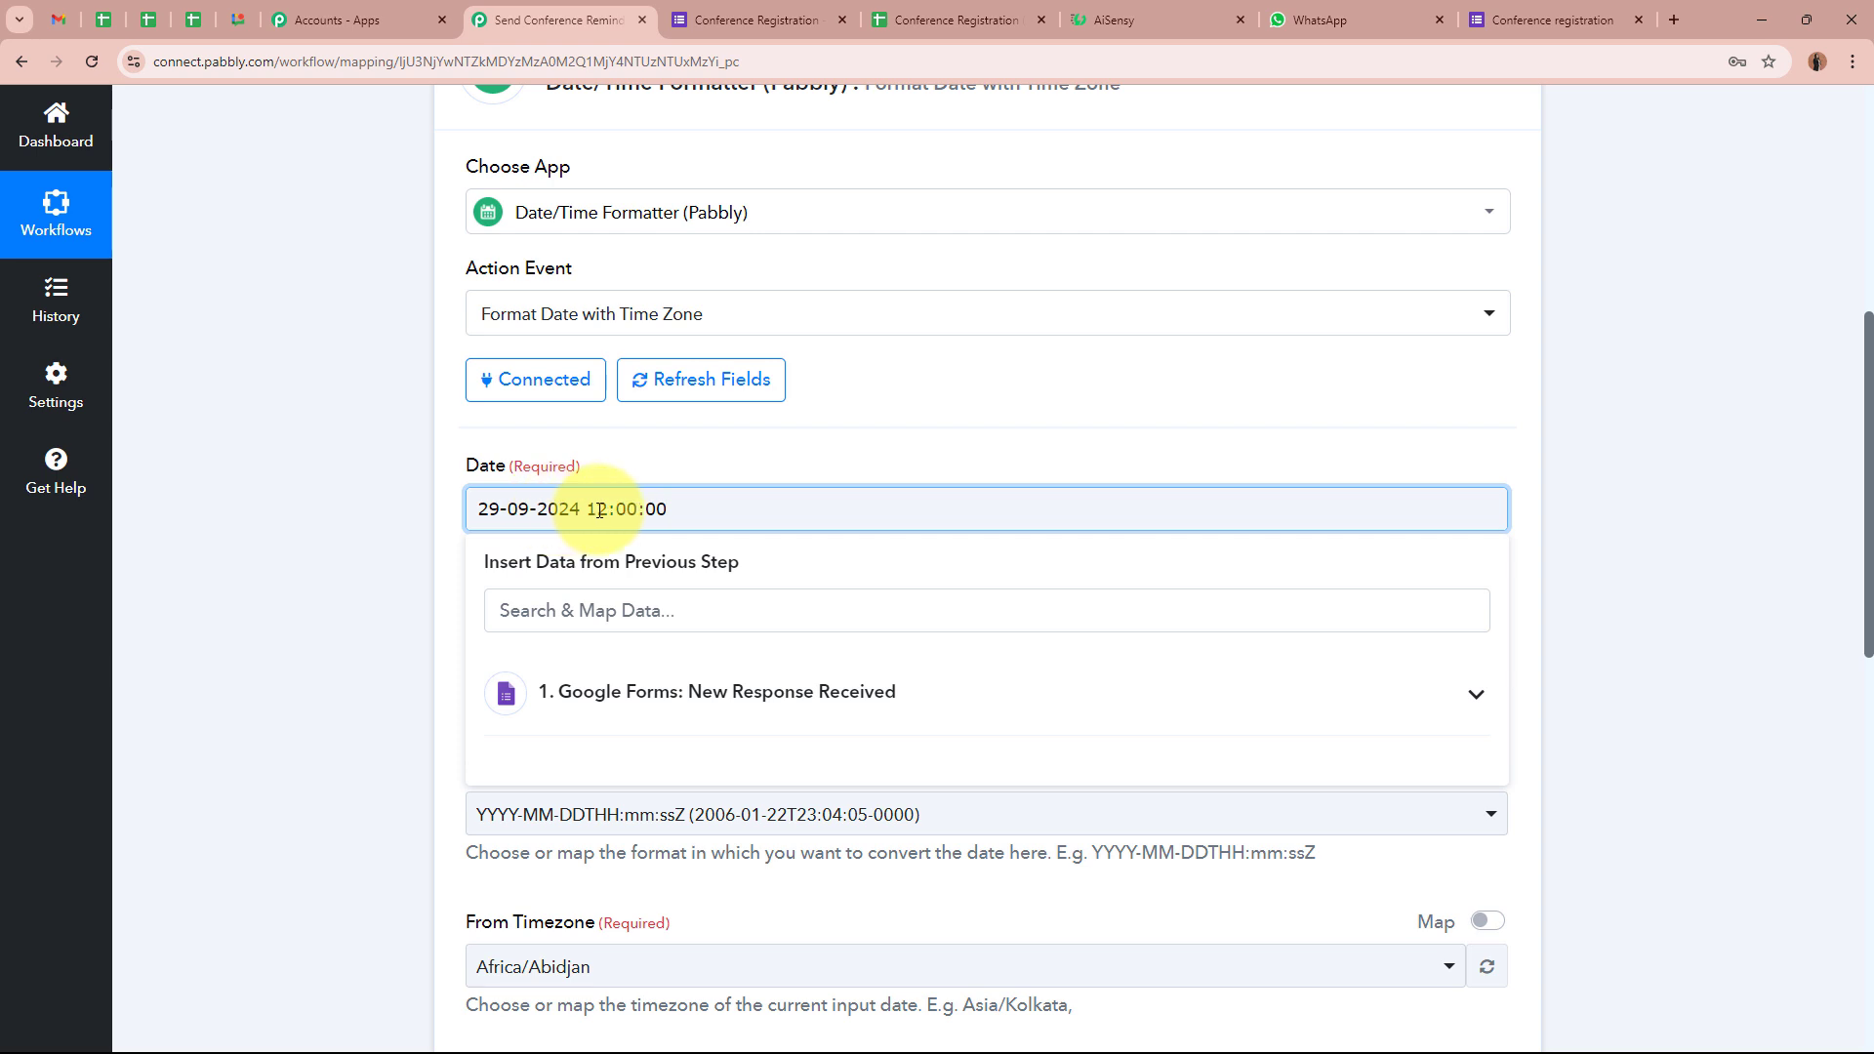
click(363, 506)
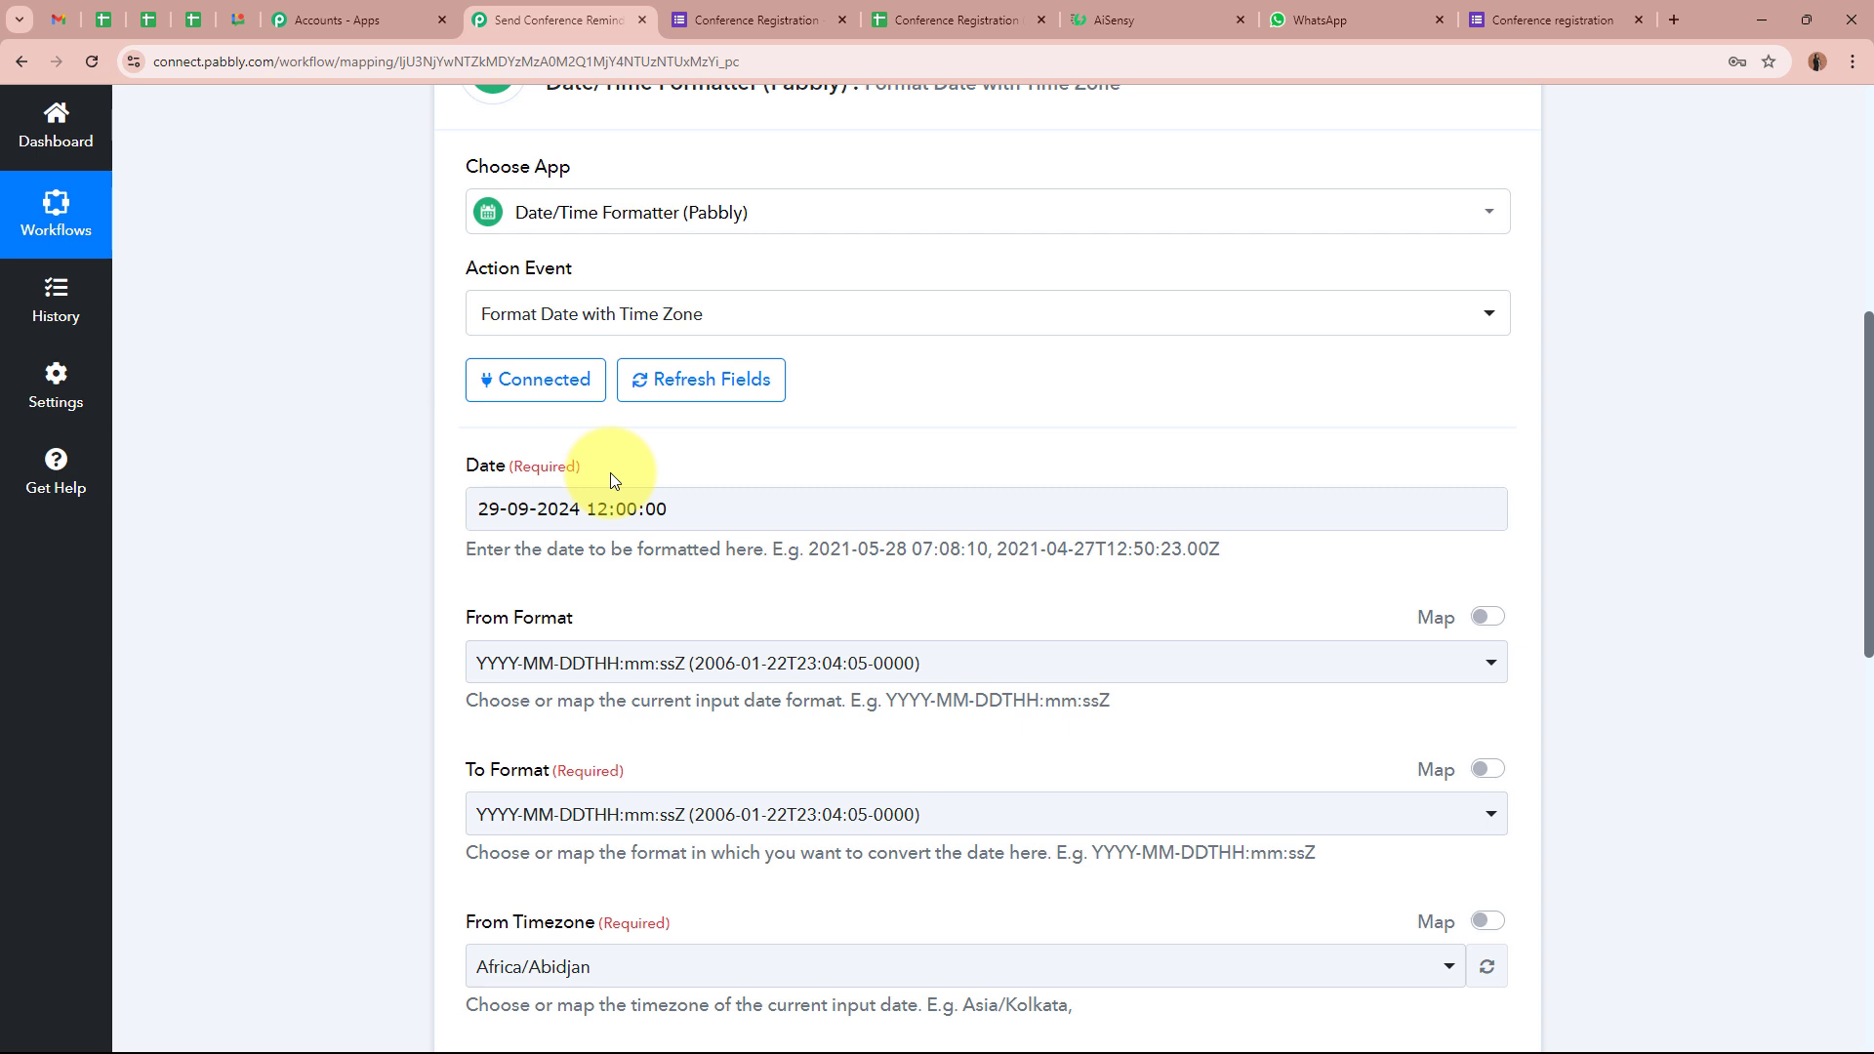
Set From Format to DD-MM-YYYY HH:mm:ss and keep To Format as YYYY-MM-DDTHH:mm:ssZ
scroll(585, 574, down, 1)
click(685, 576)
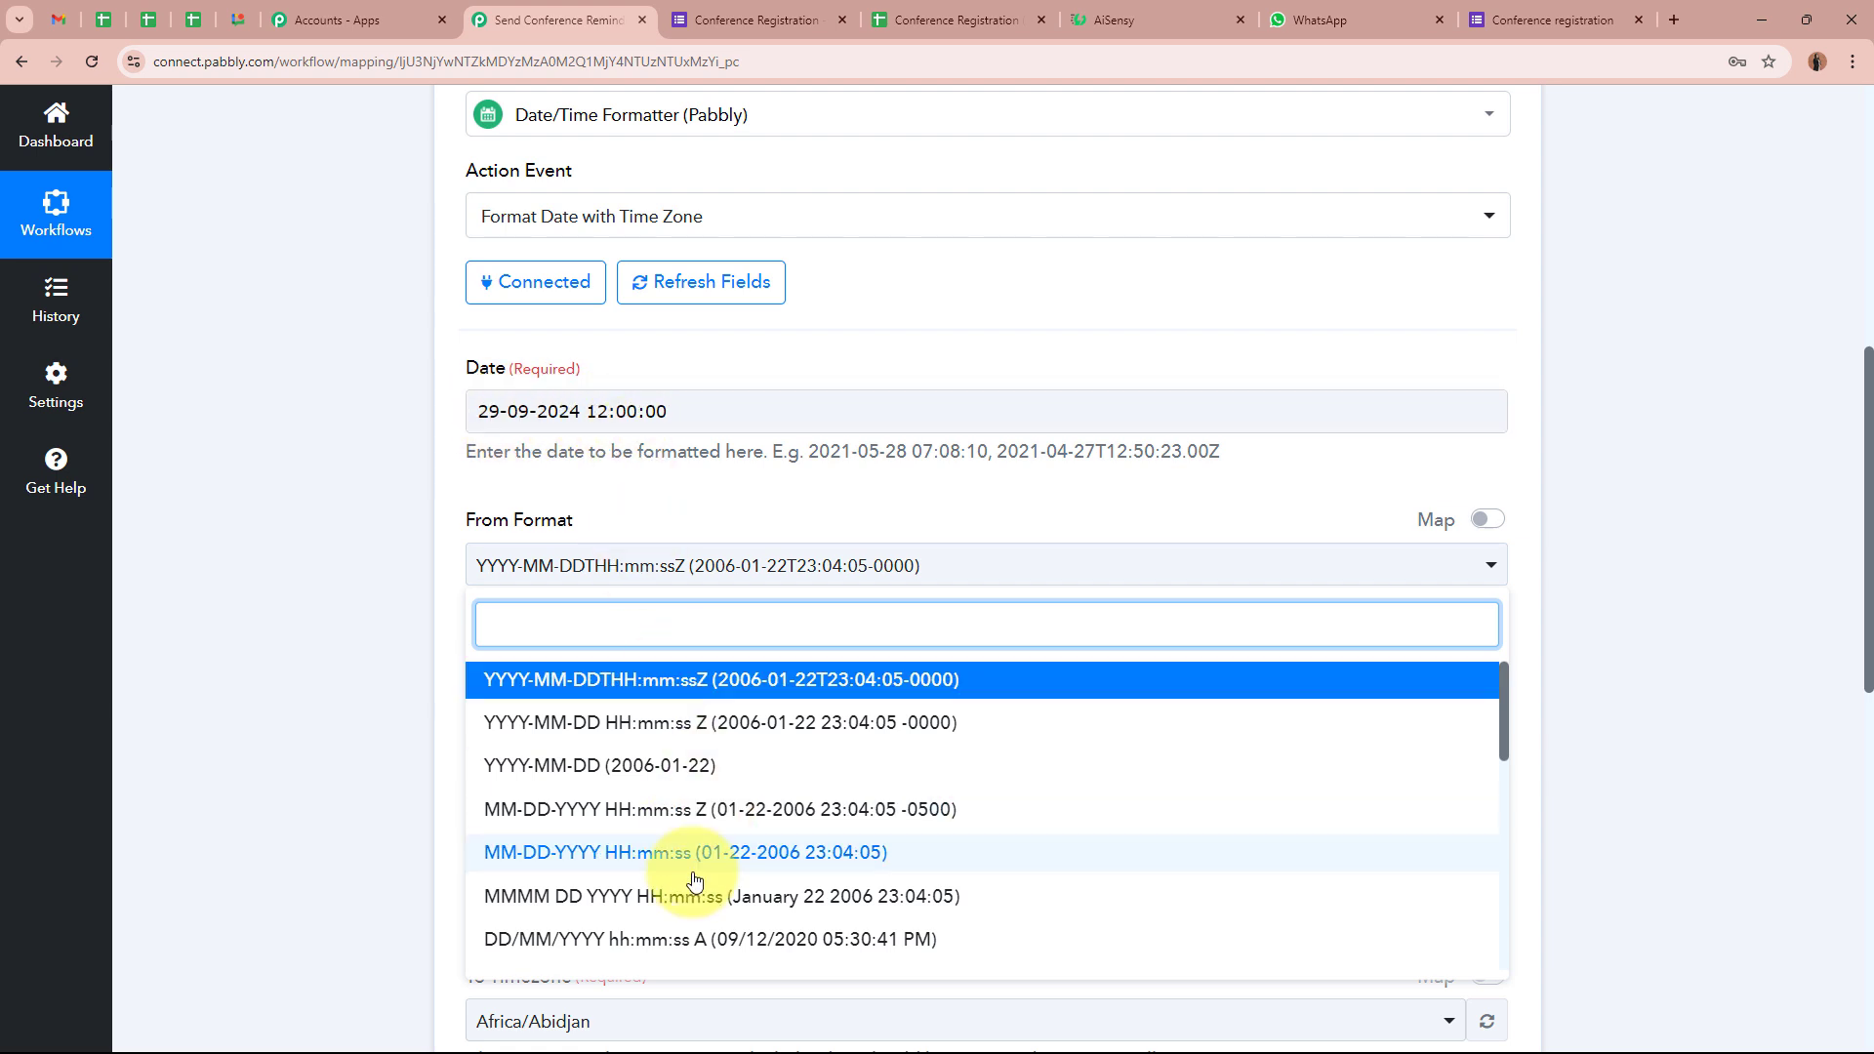
scroll(690, 884, down, 5)
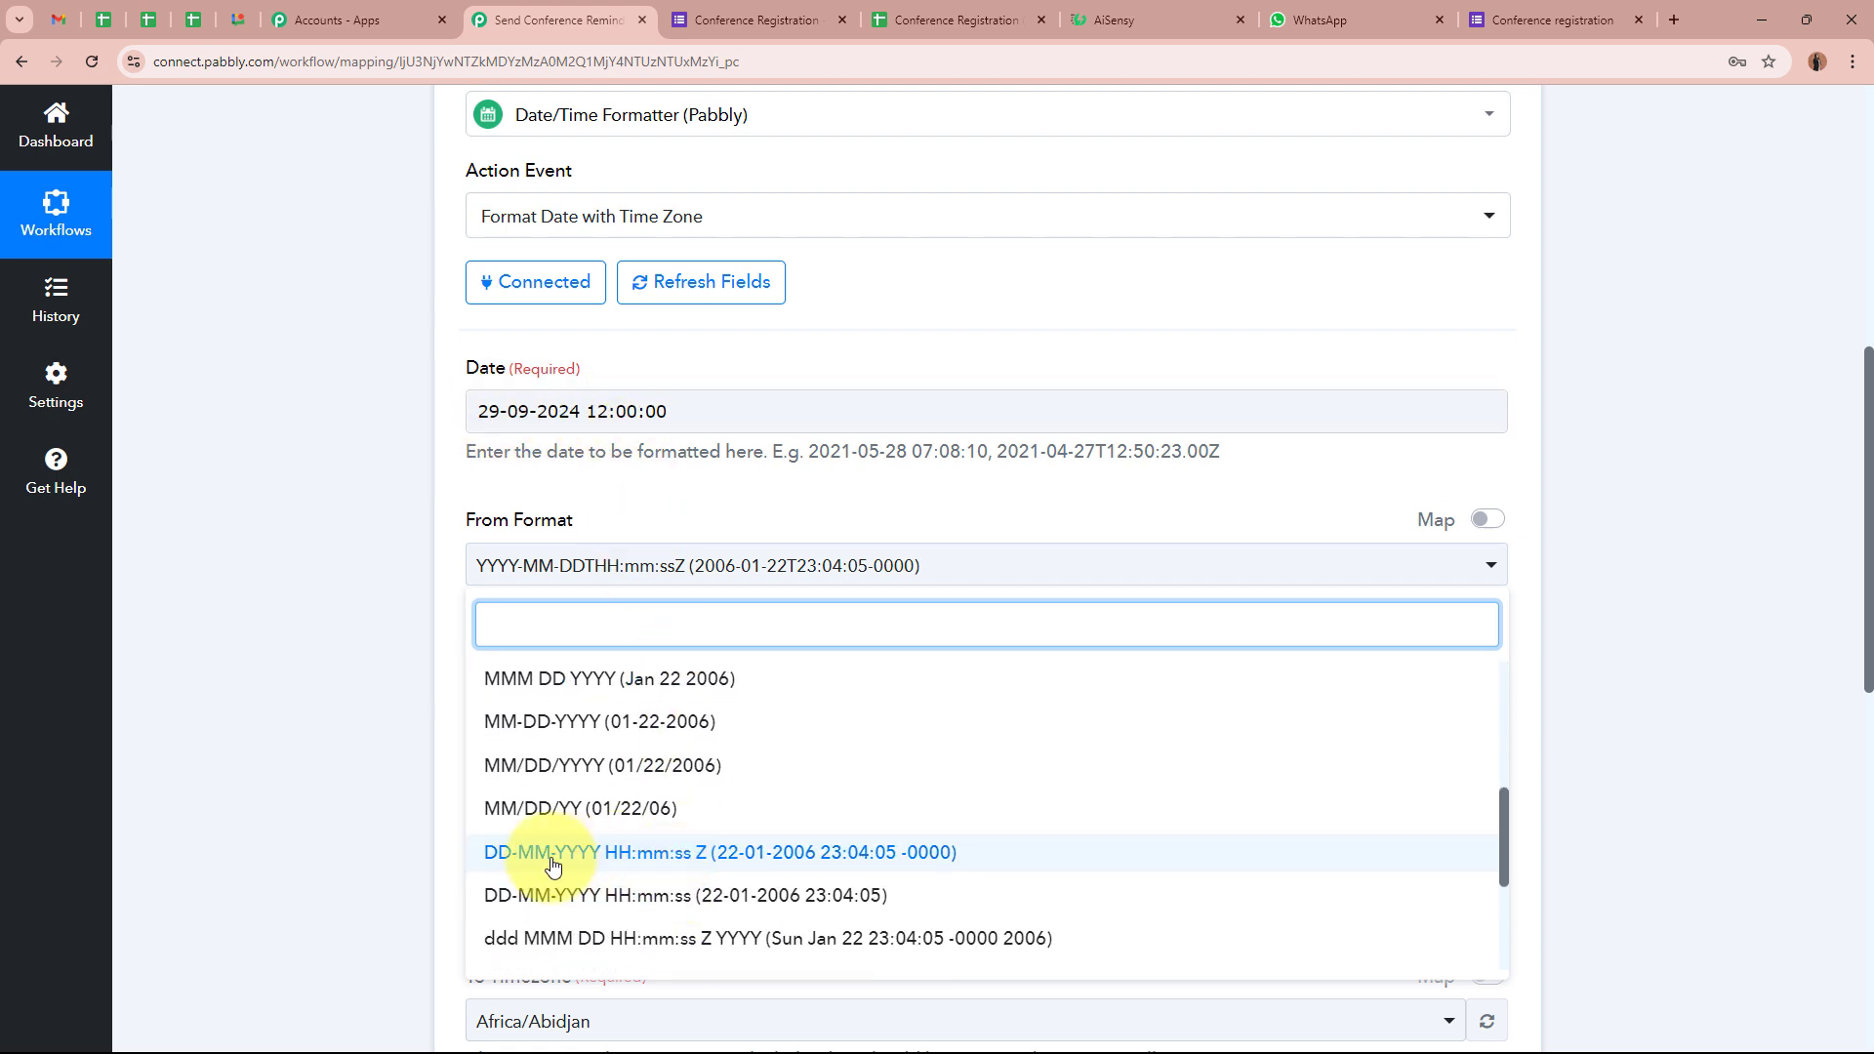
click(578, 898)
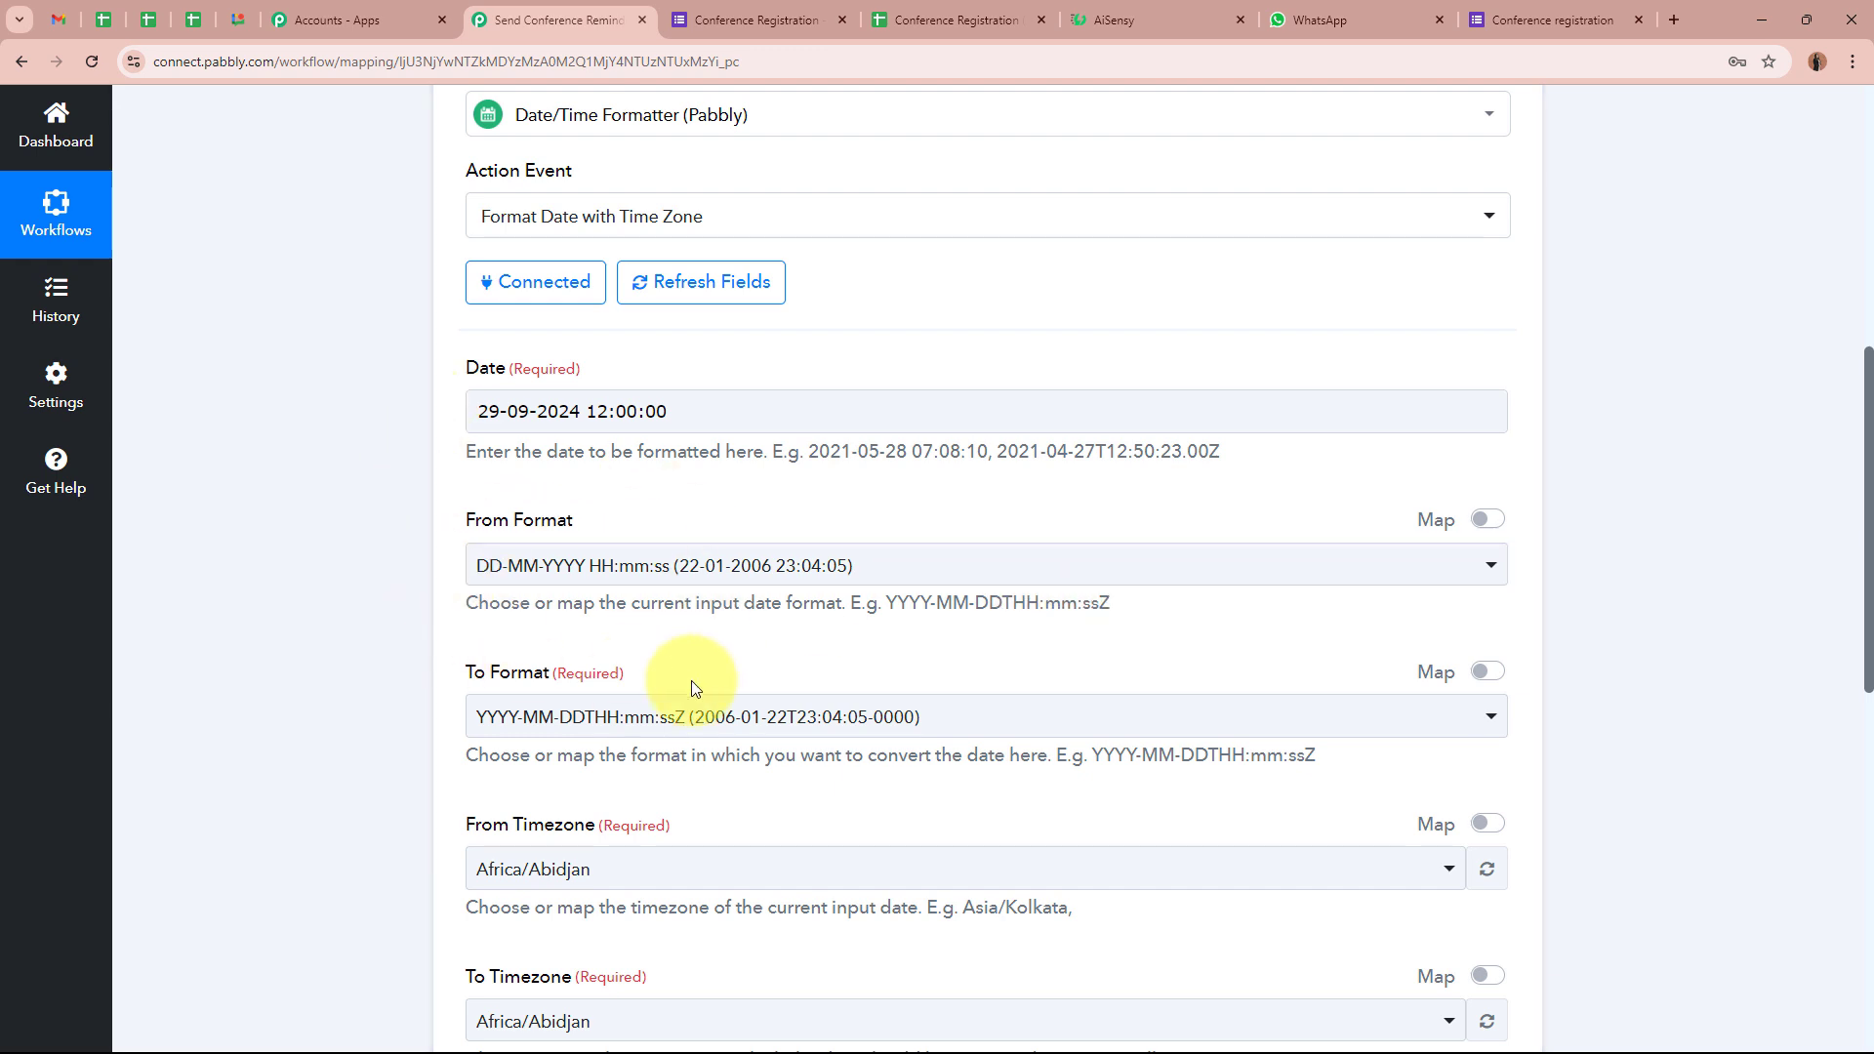
click(745, 715)
click(719, 243)
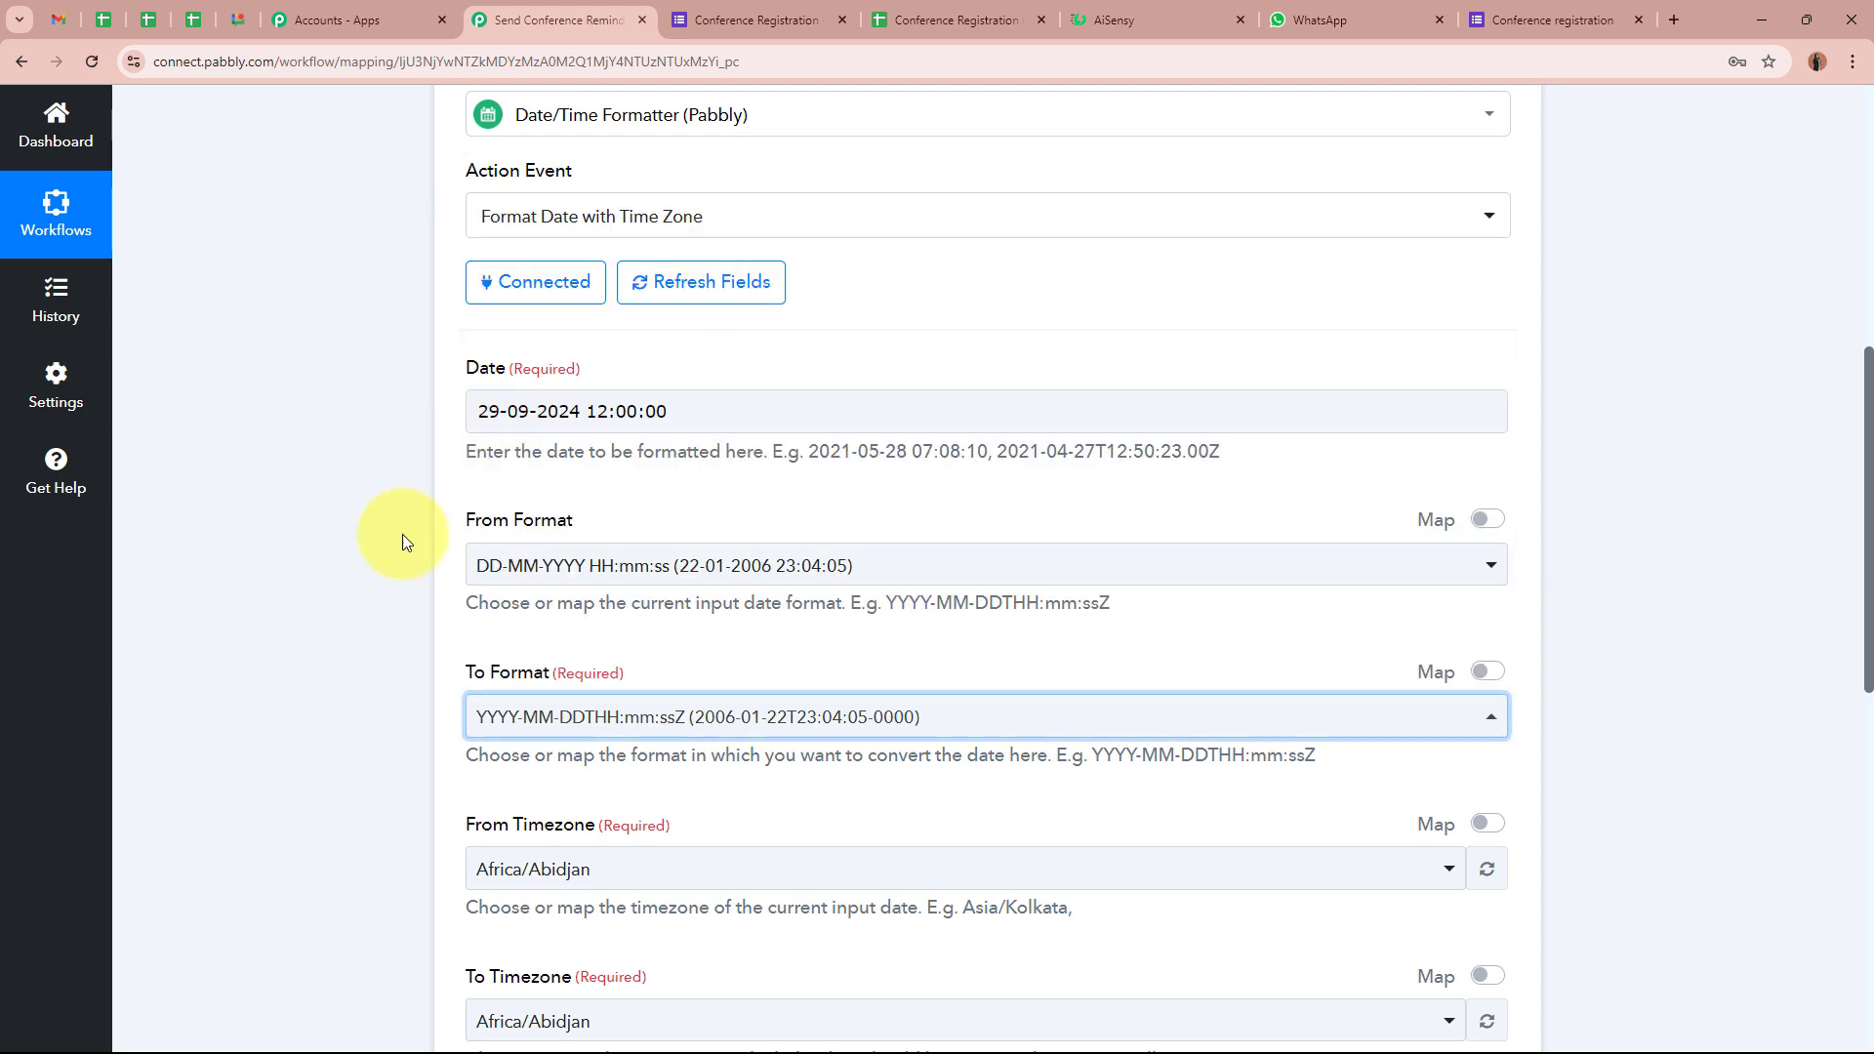
click(314, 619)
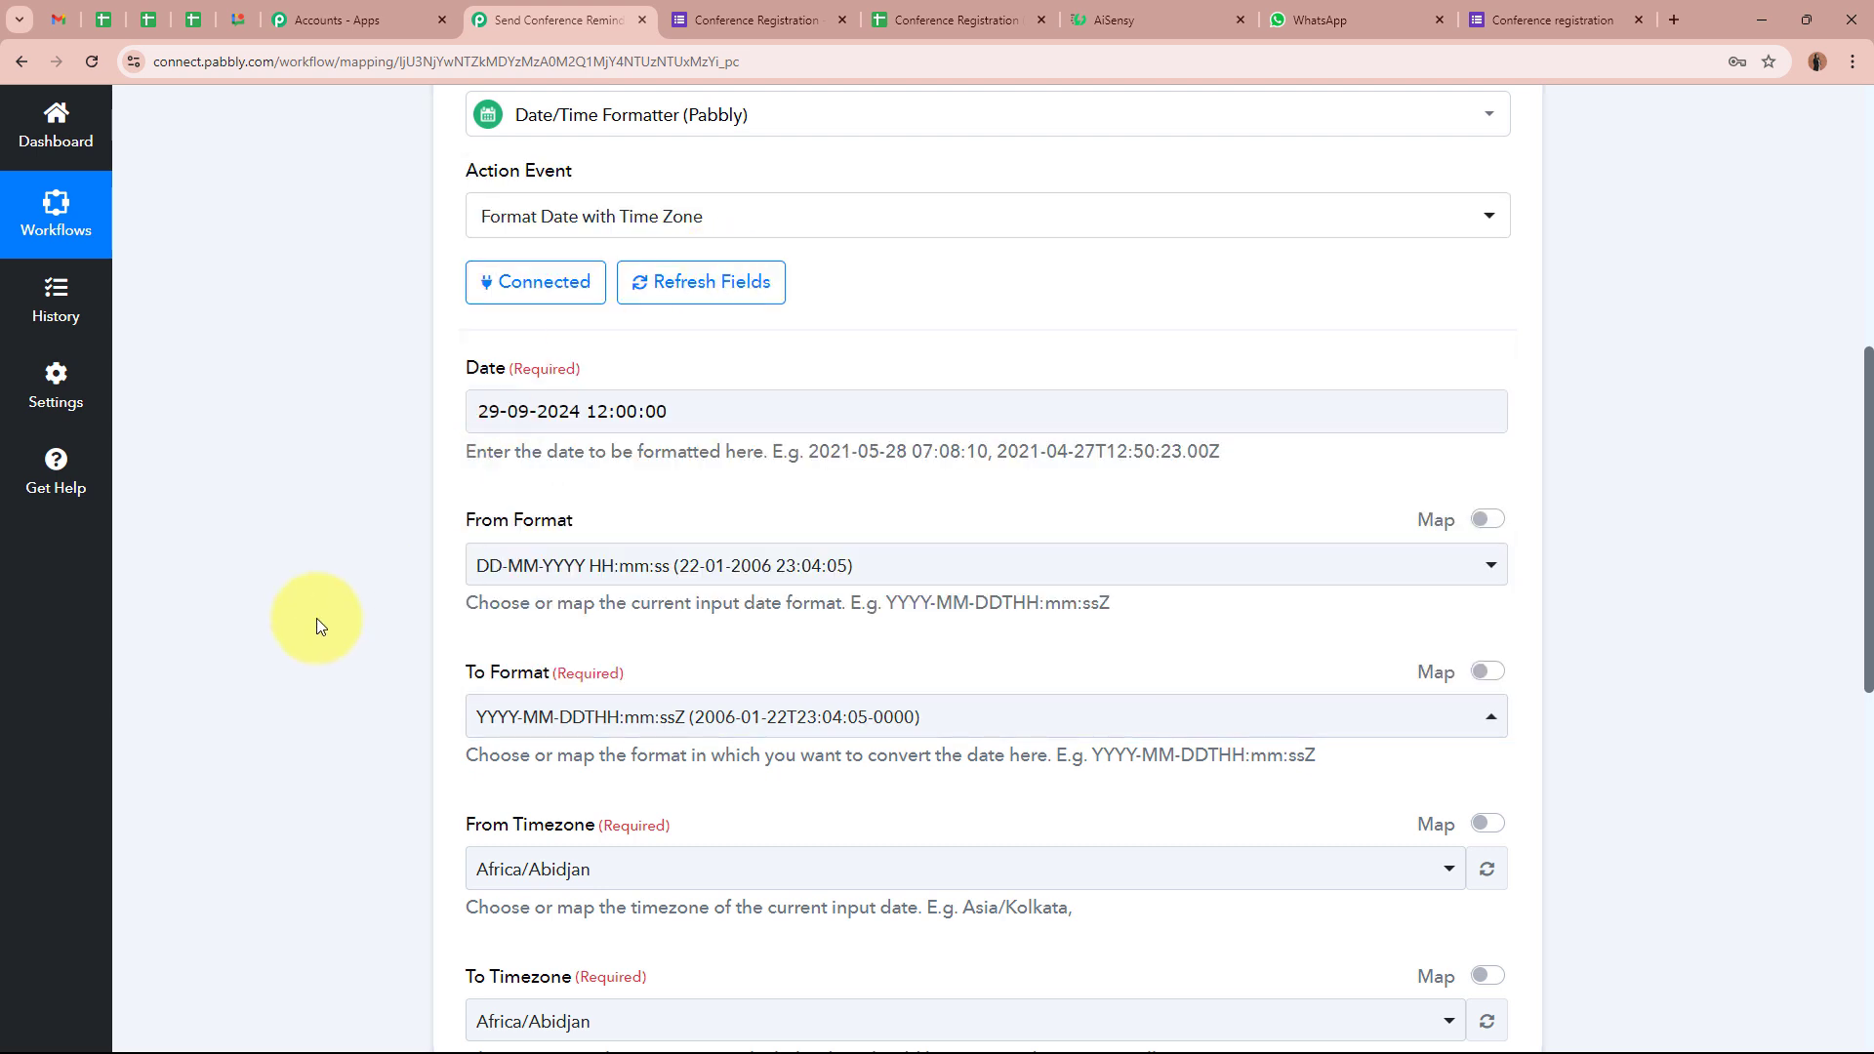
click(492, 734)
click(375, 712)
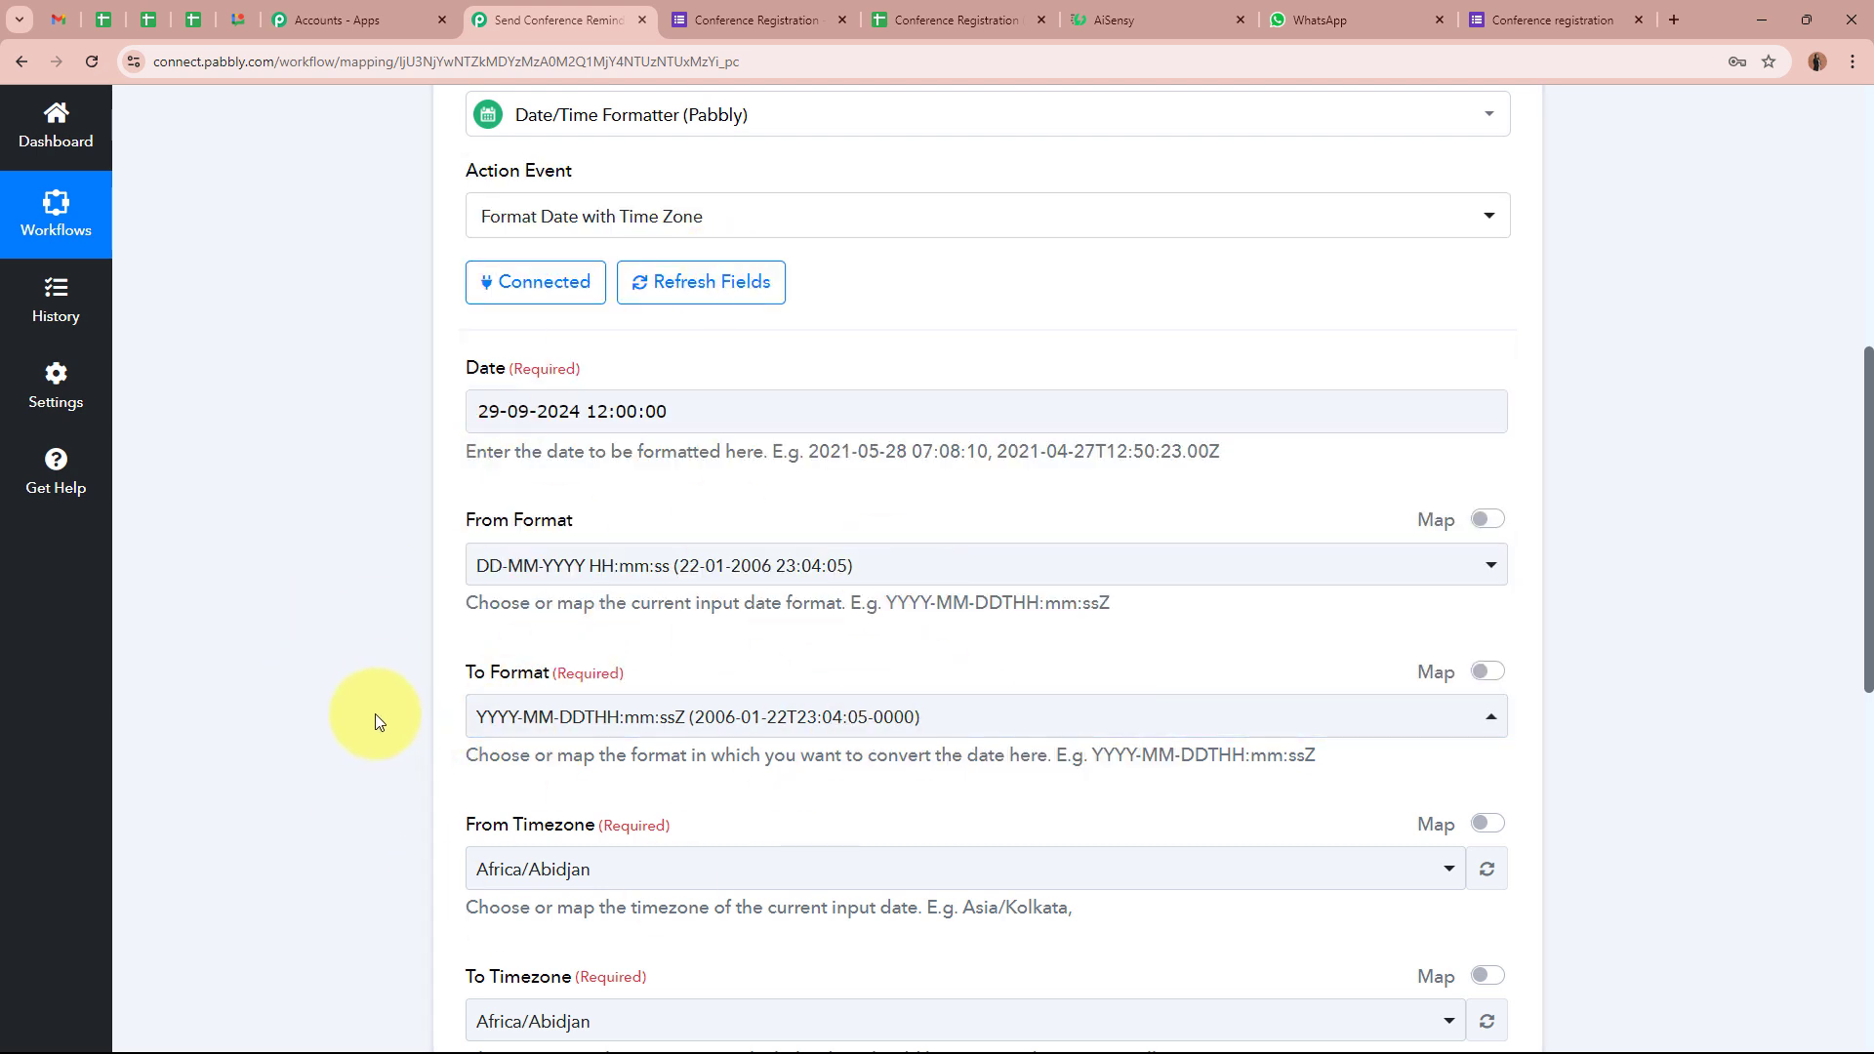
scroll(373, 712, down, 4)
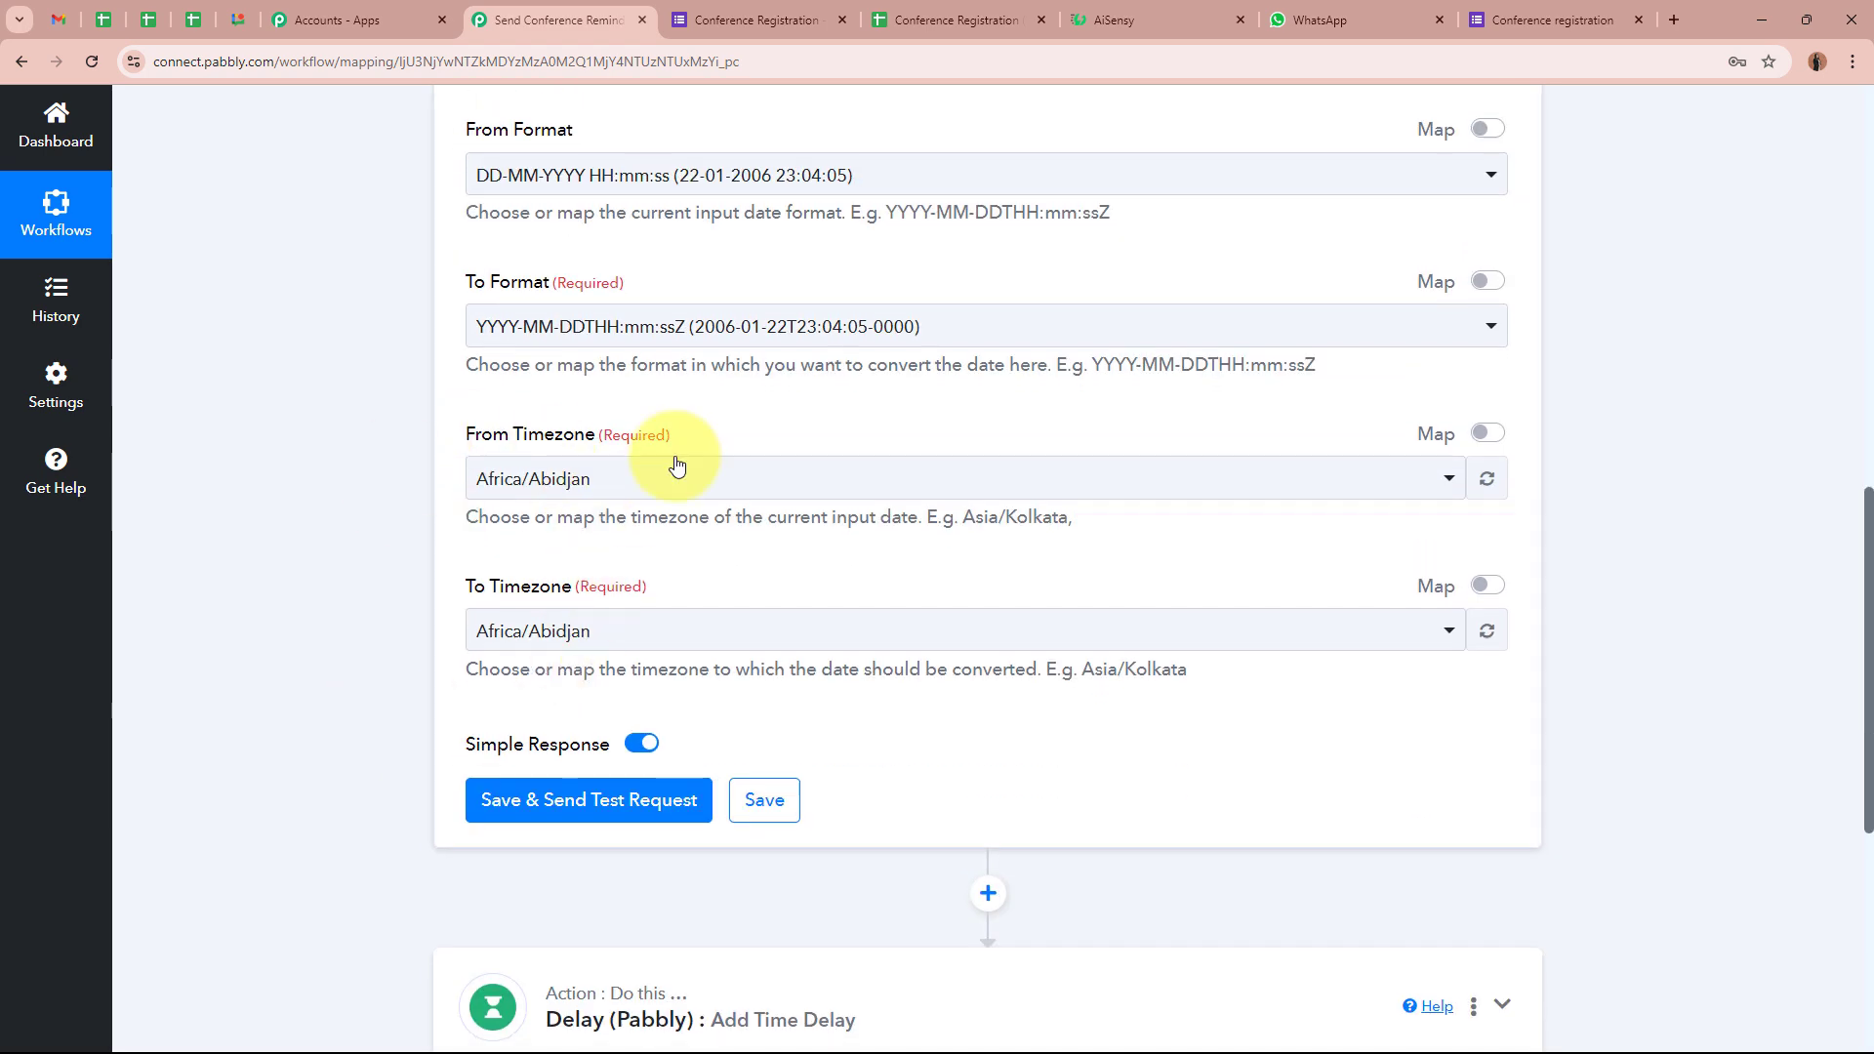
Set the timezone conversion from Asia/Kolkata to Etc/UTC
click(685, 493)
scroll(553, 263, up, 2)
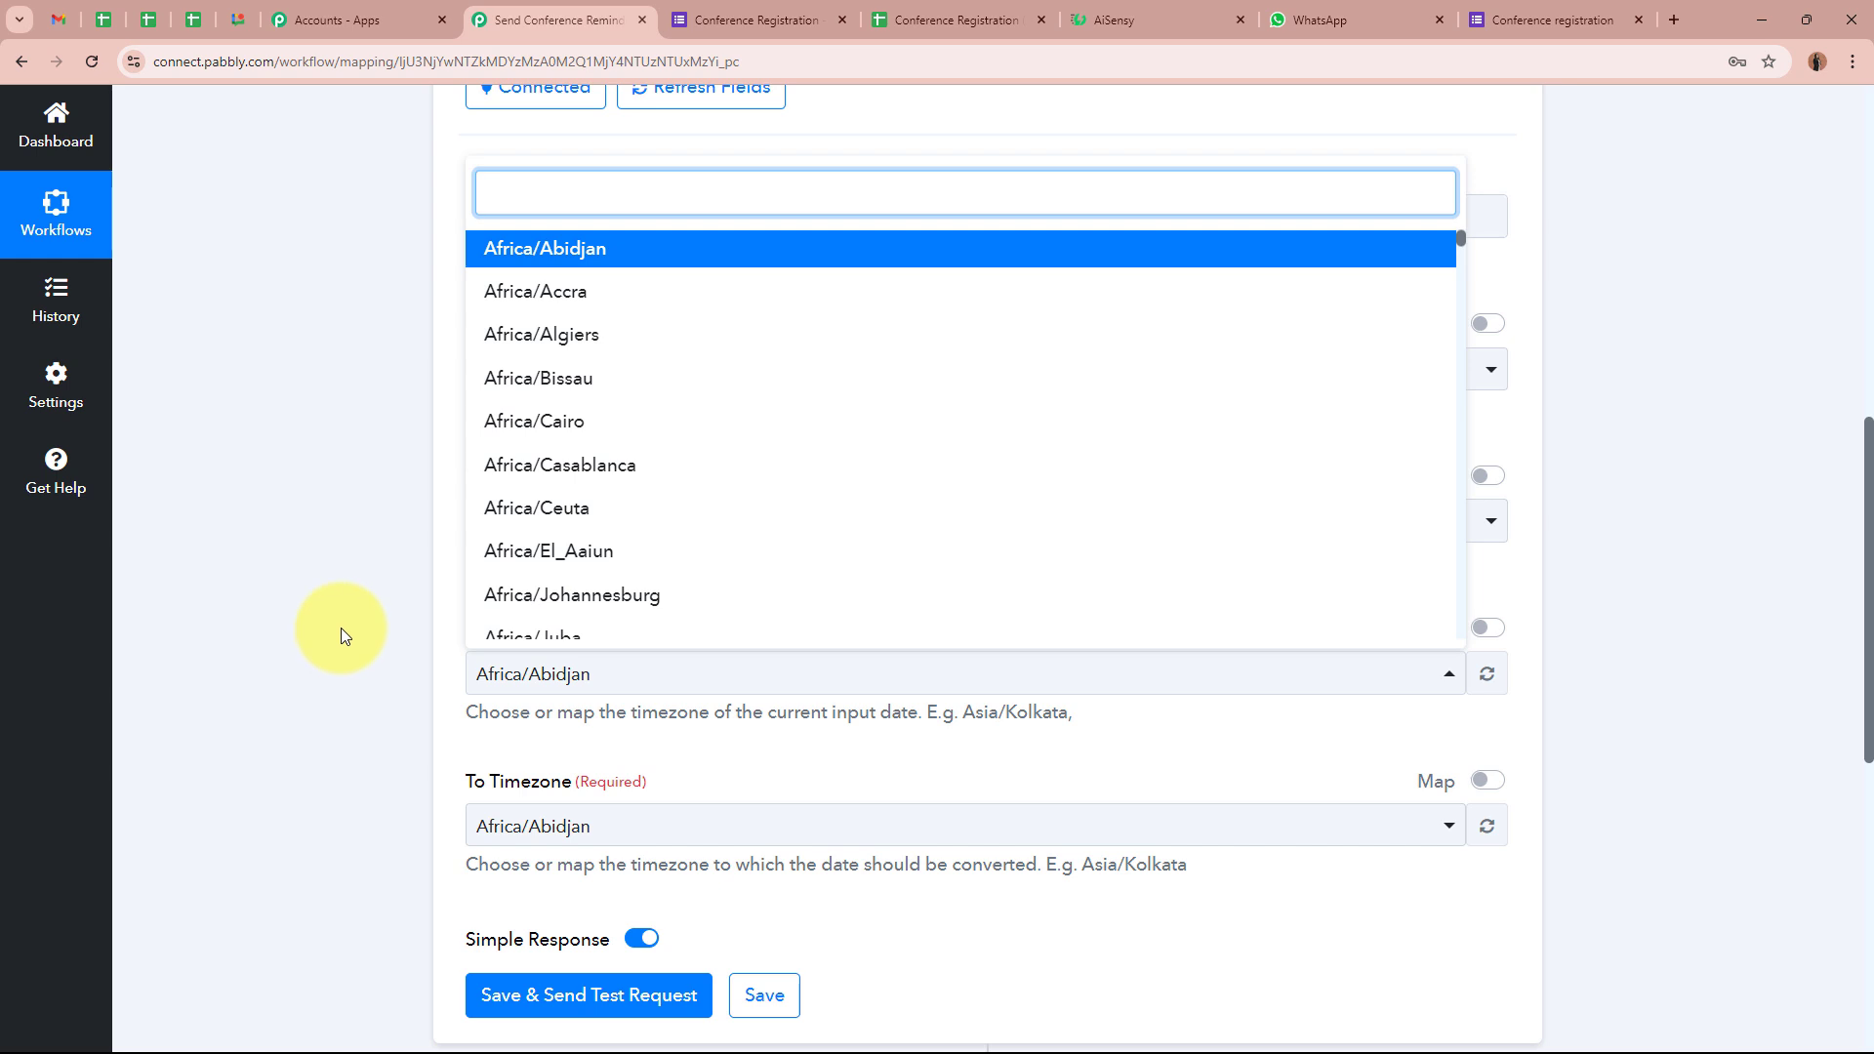
text(Kol)
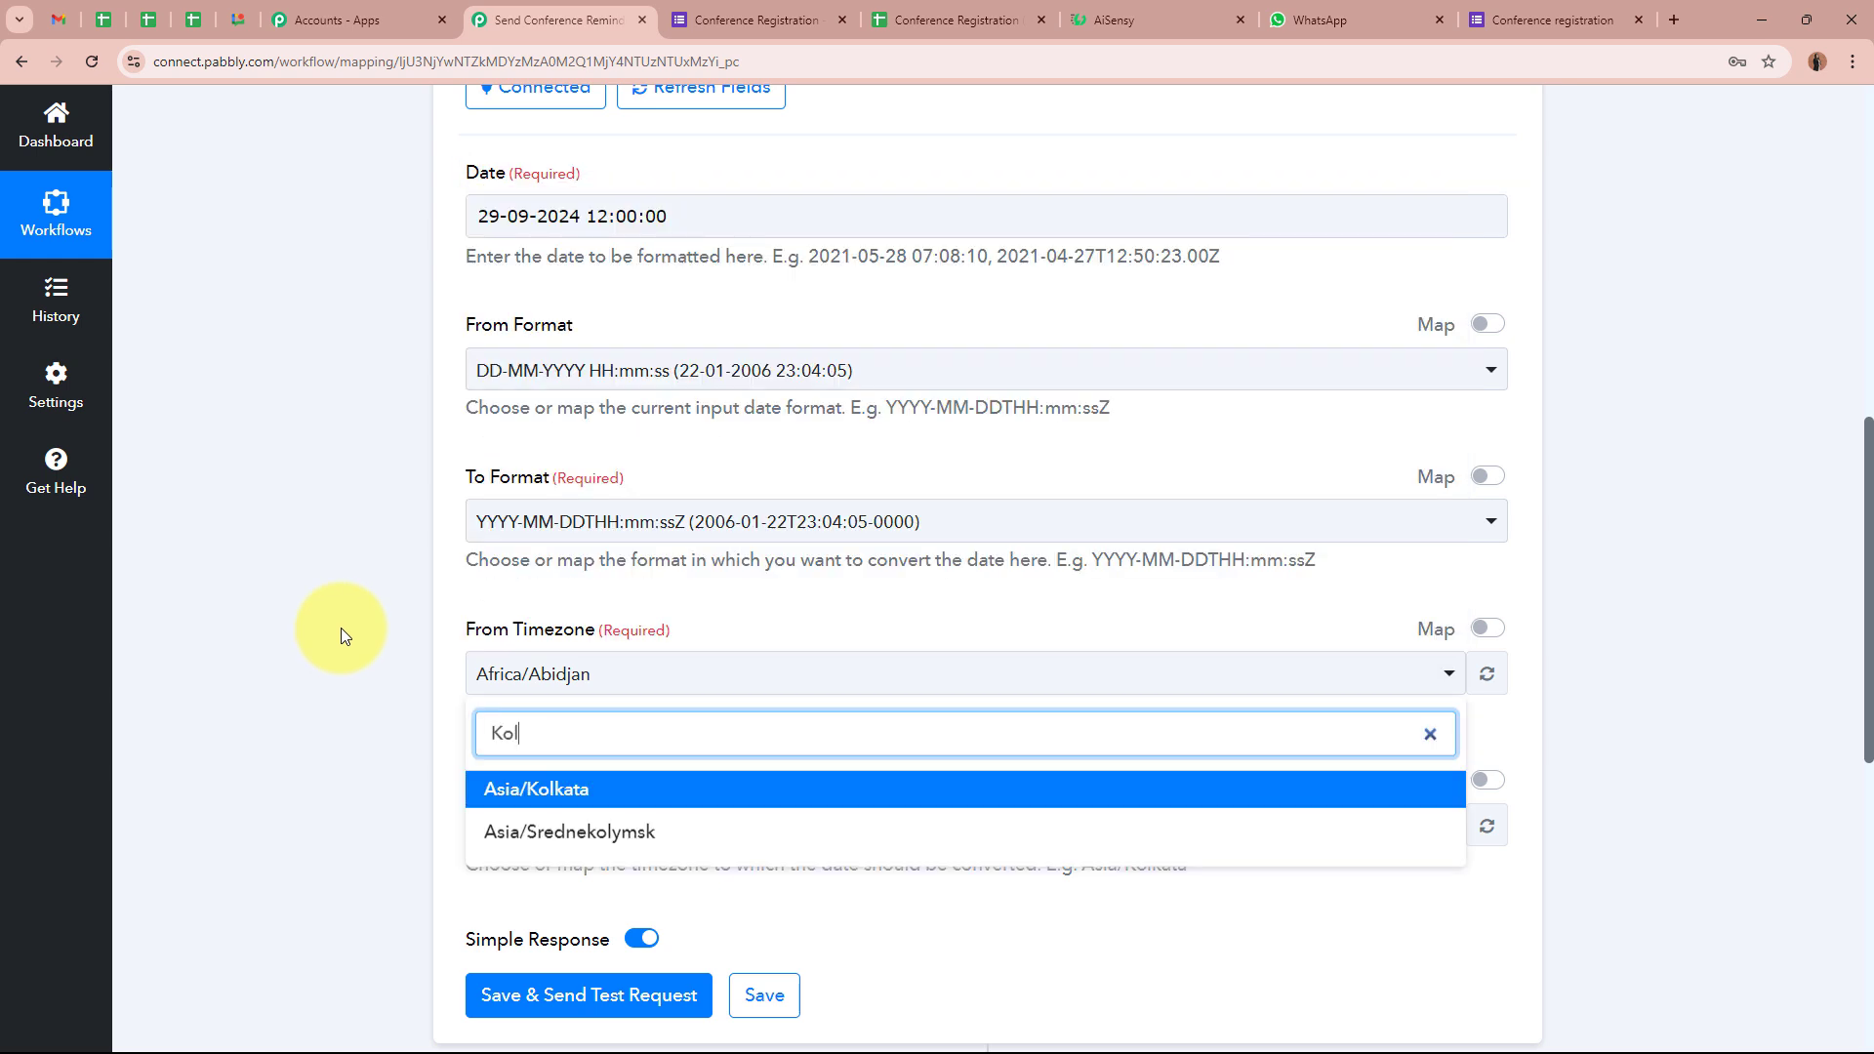
click(642, 786)
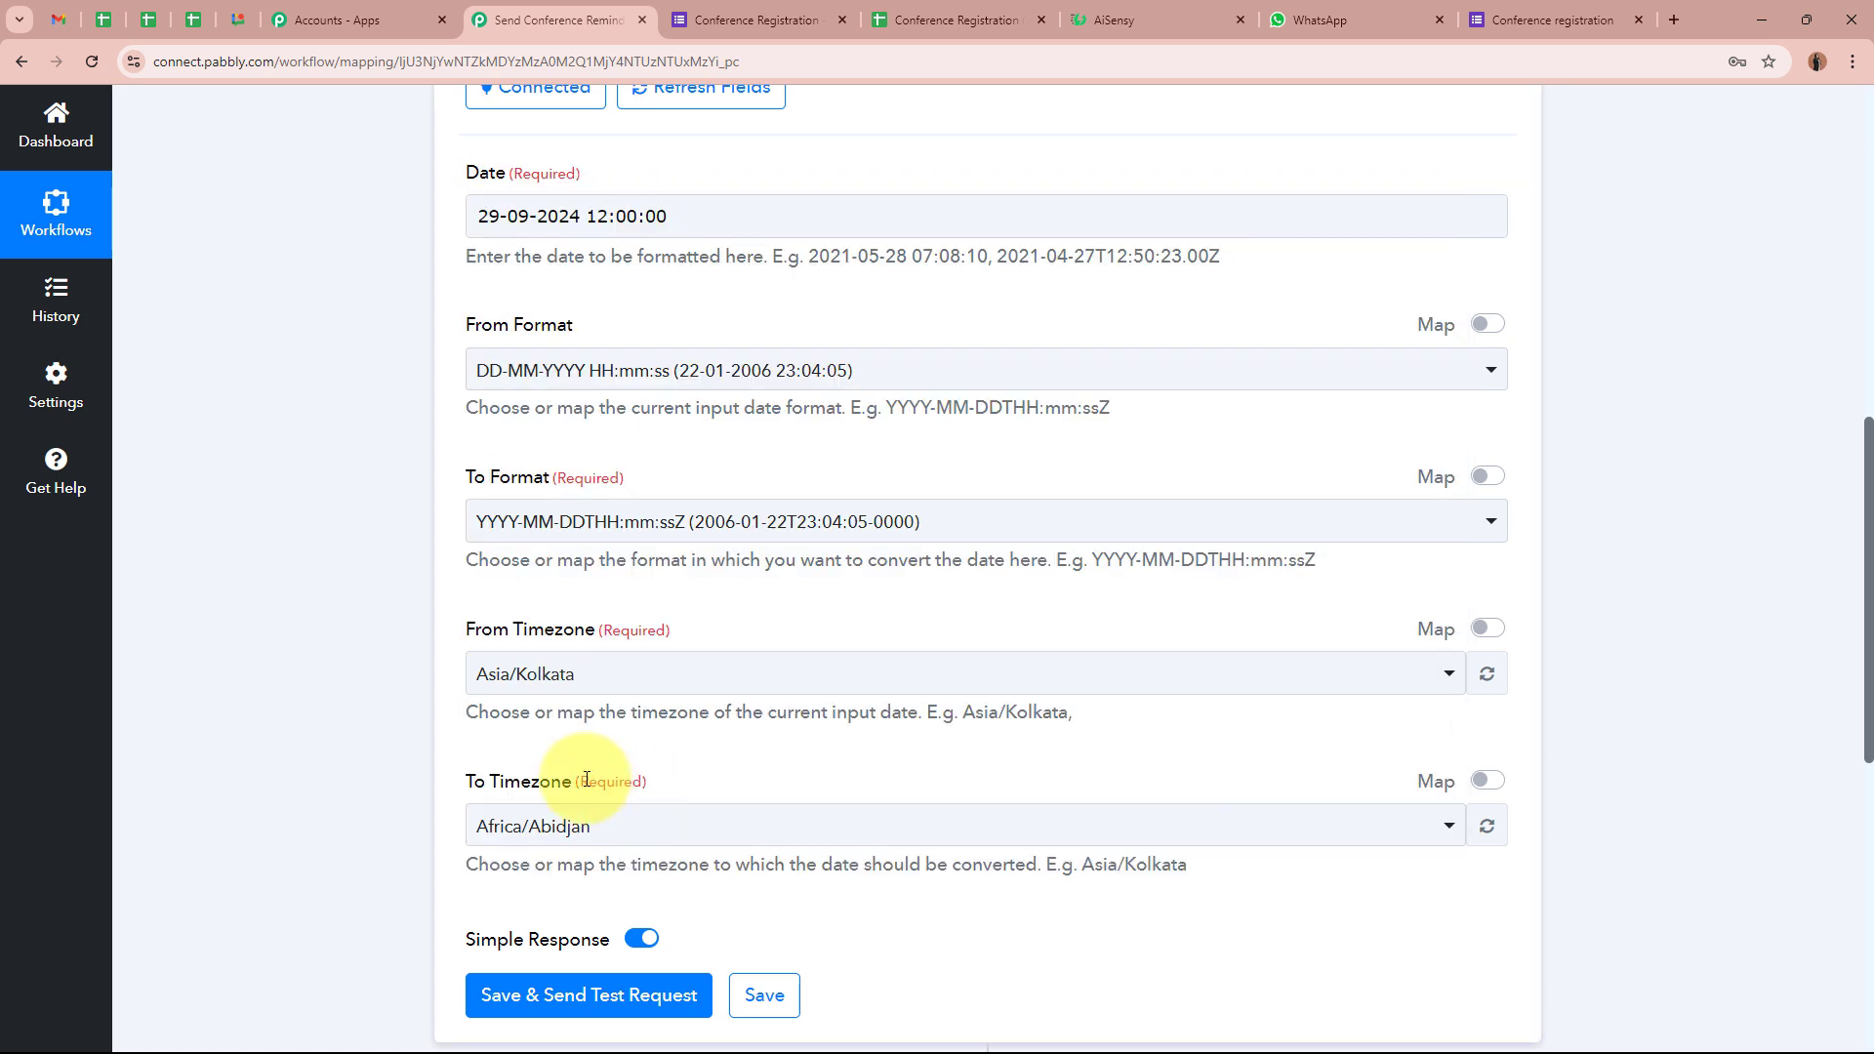
click(524, 830)
text(UTC)
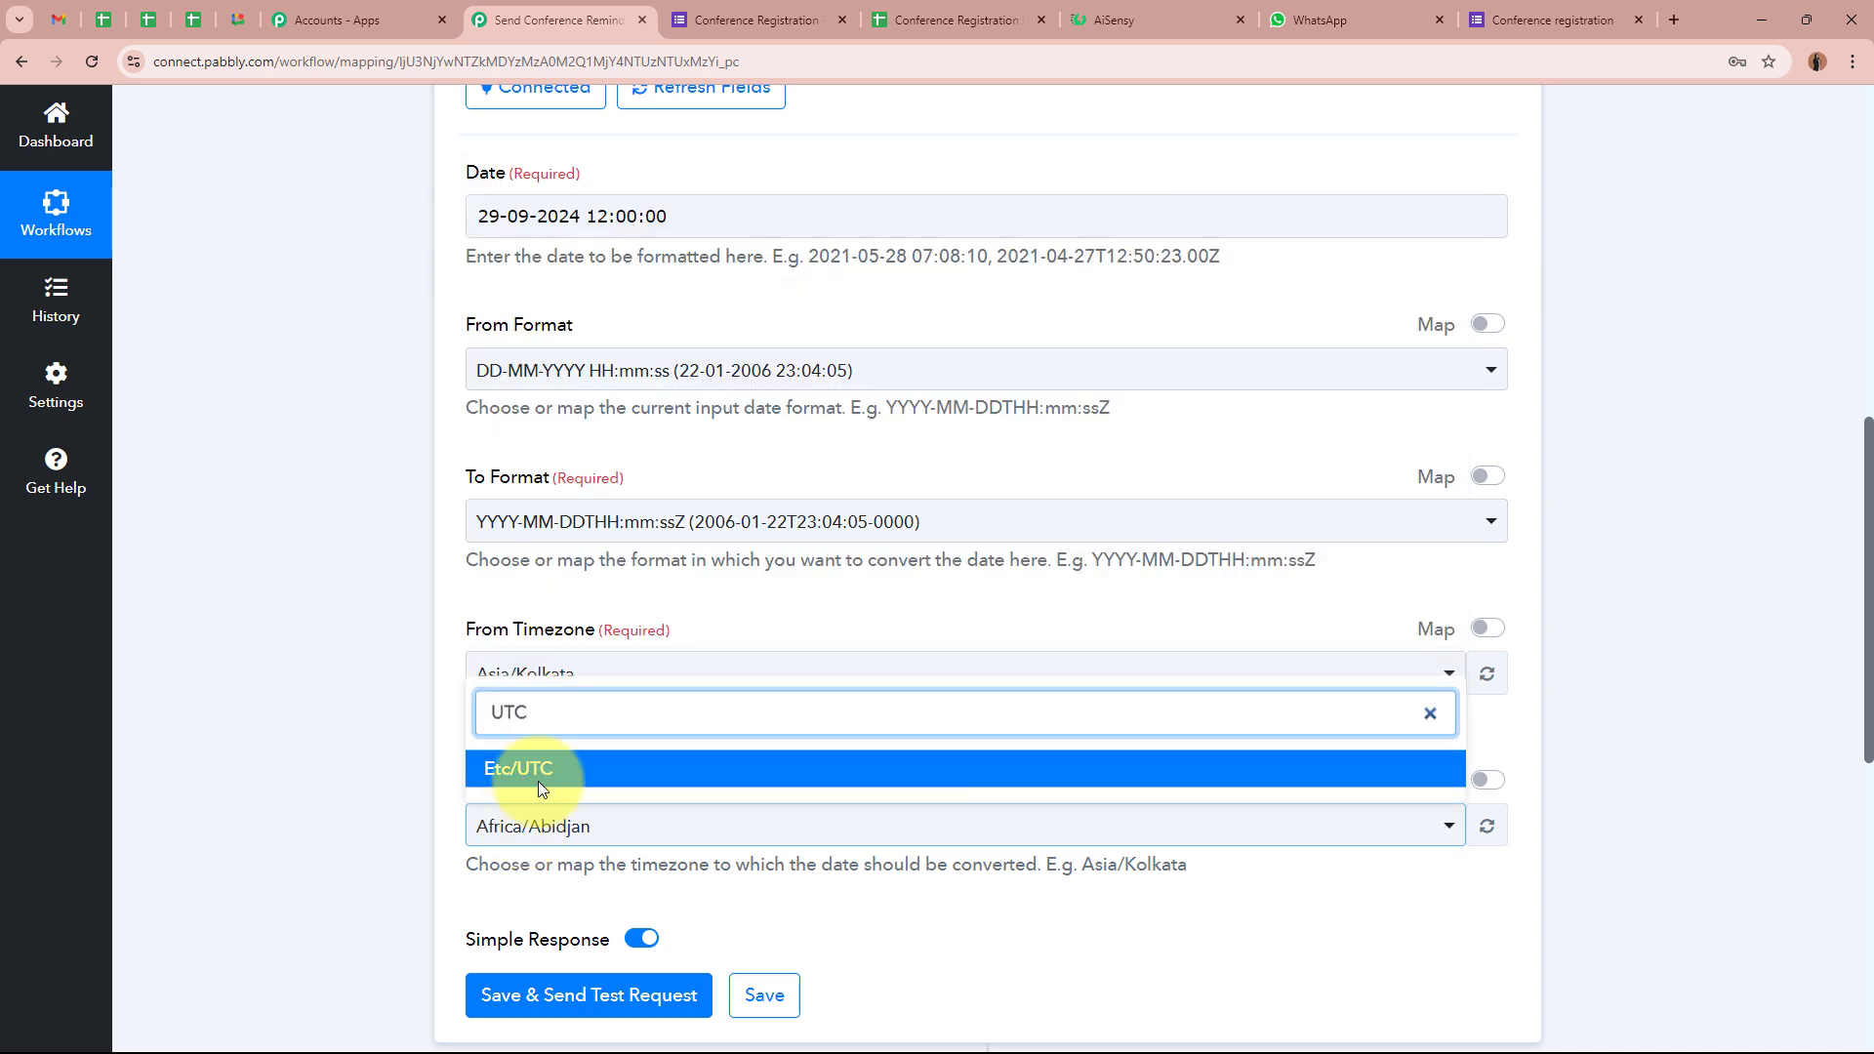
click(539, 777)
click(354, 731)
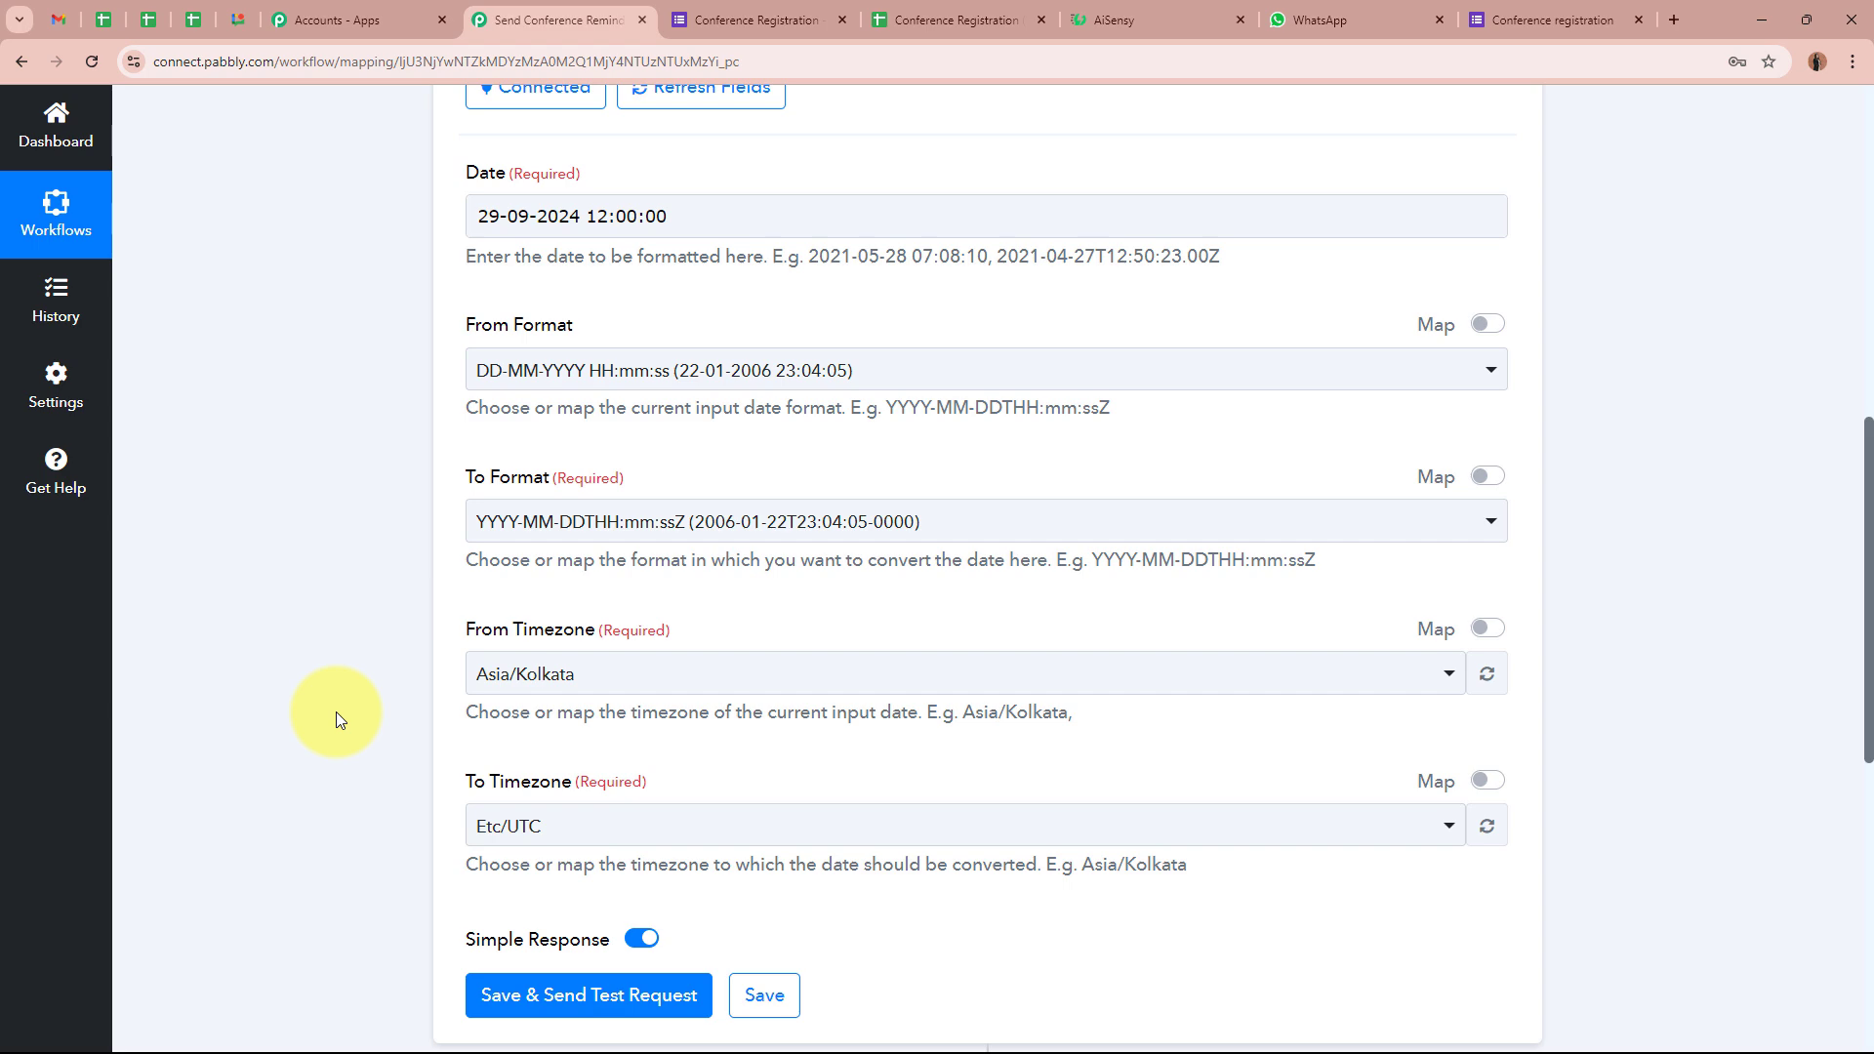
Save and test the formatter step, checking the 2024-09-29T06:30:00+00:00 result
scroll(330, 717, down, 3)
click(507, 715)
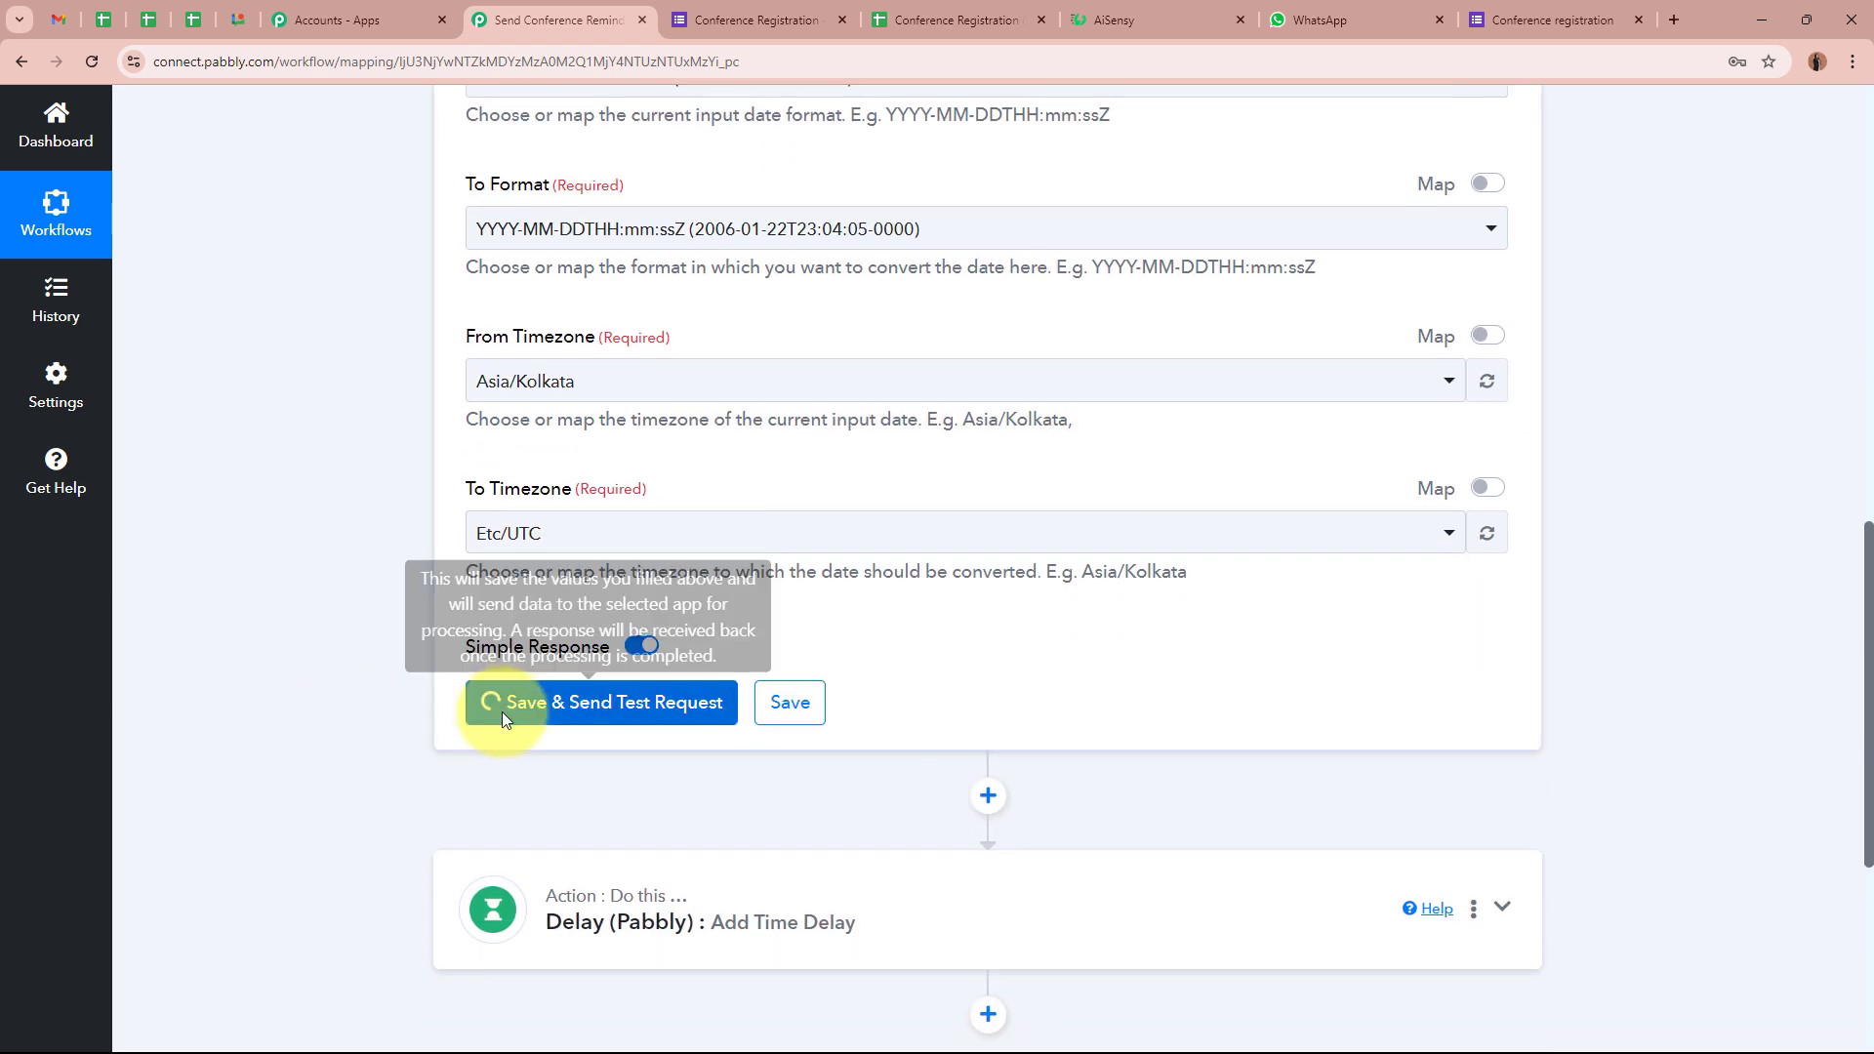
scroll(353, 709, down, 2)
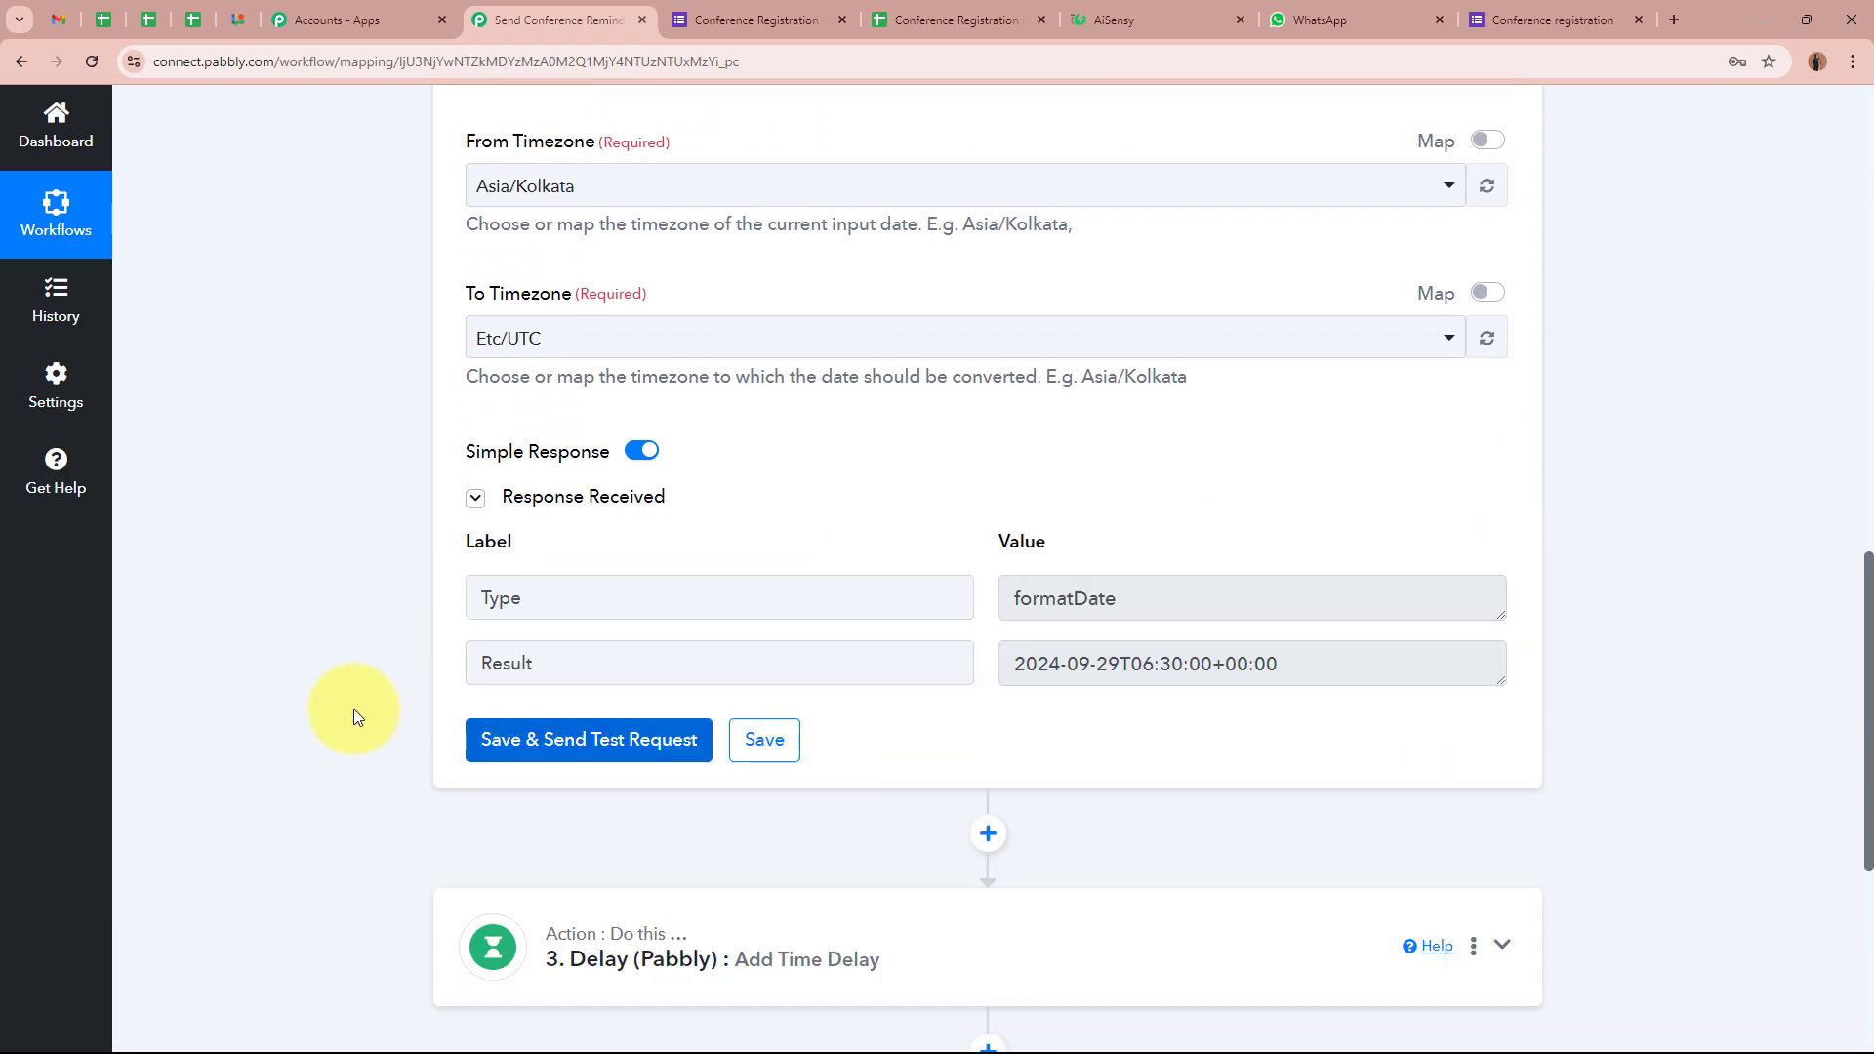
drag(1310, 676, 1004, 661)
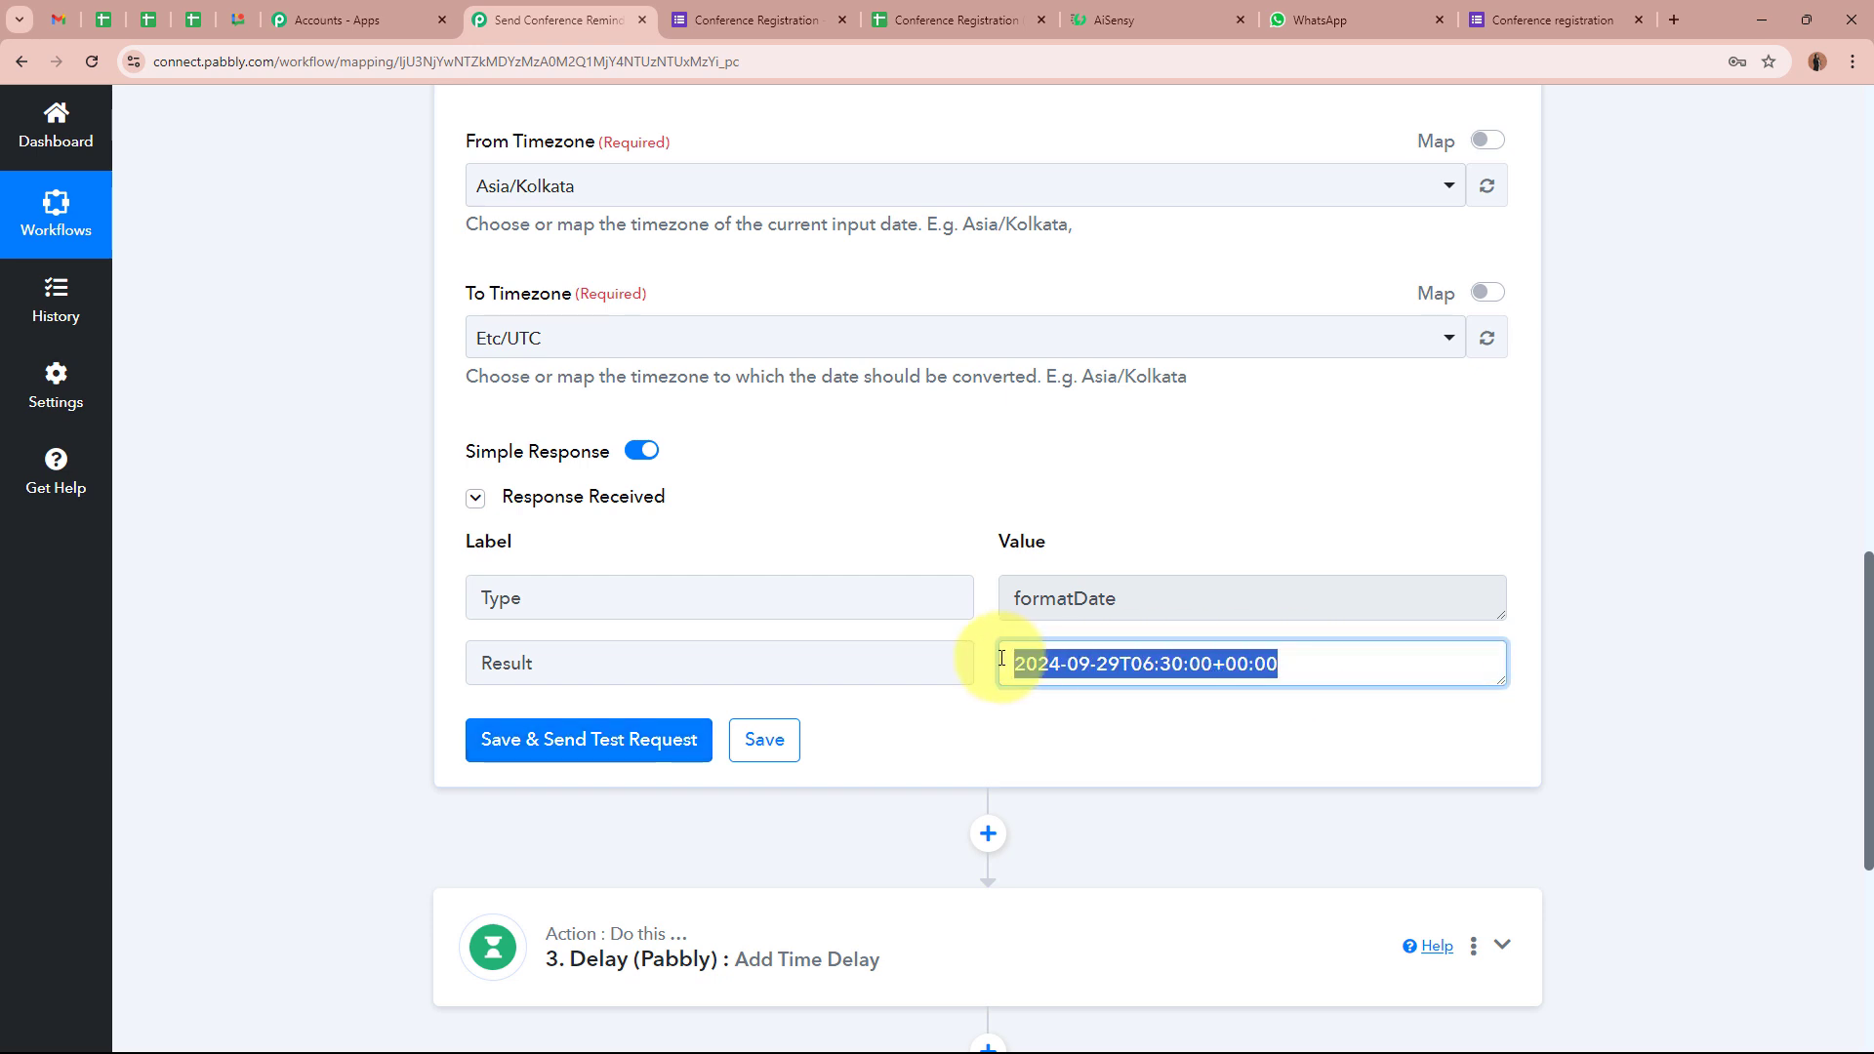
click(1040, 741)
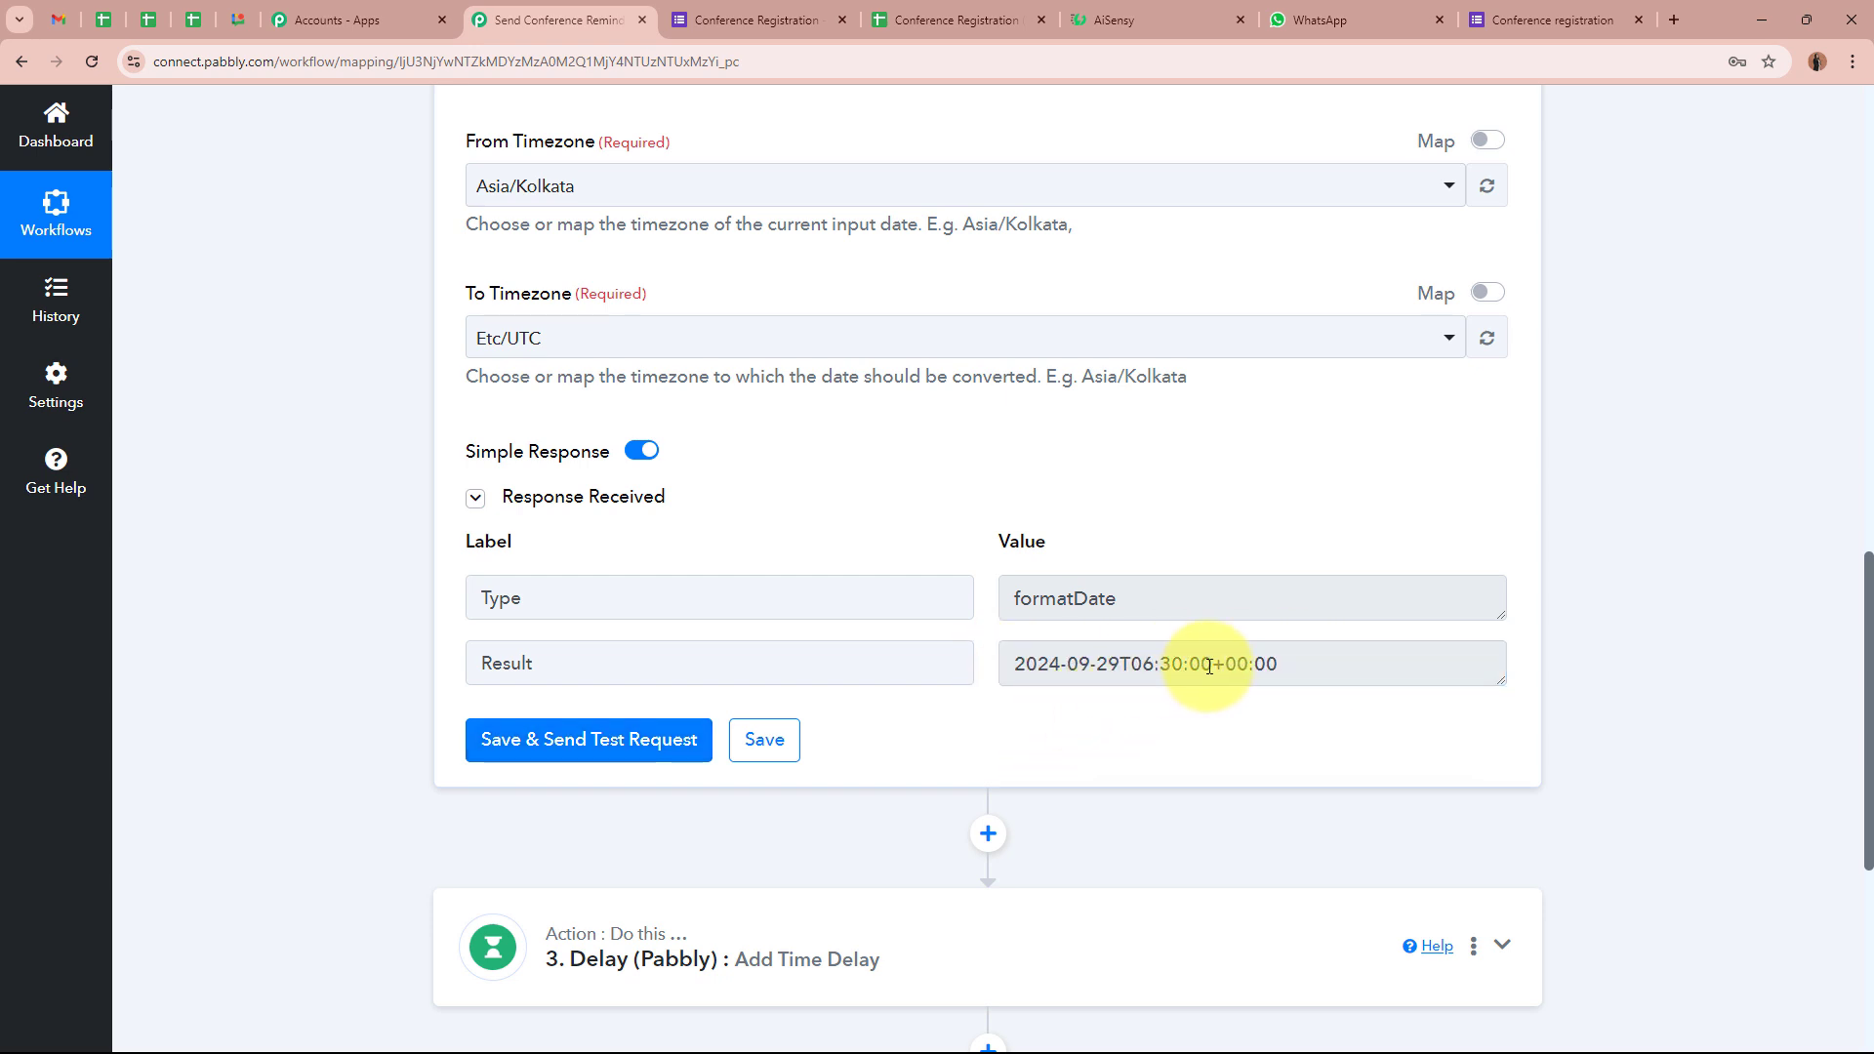
drag(1005, 664, 1305, 657)
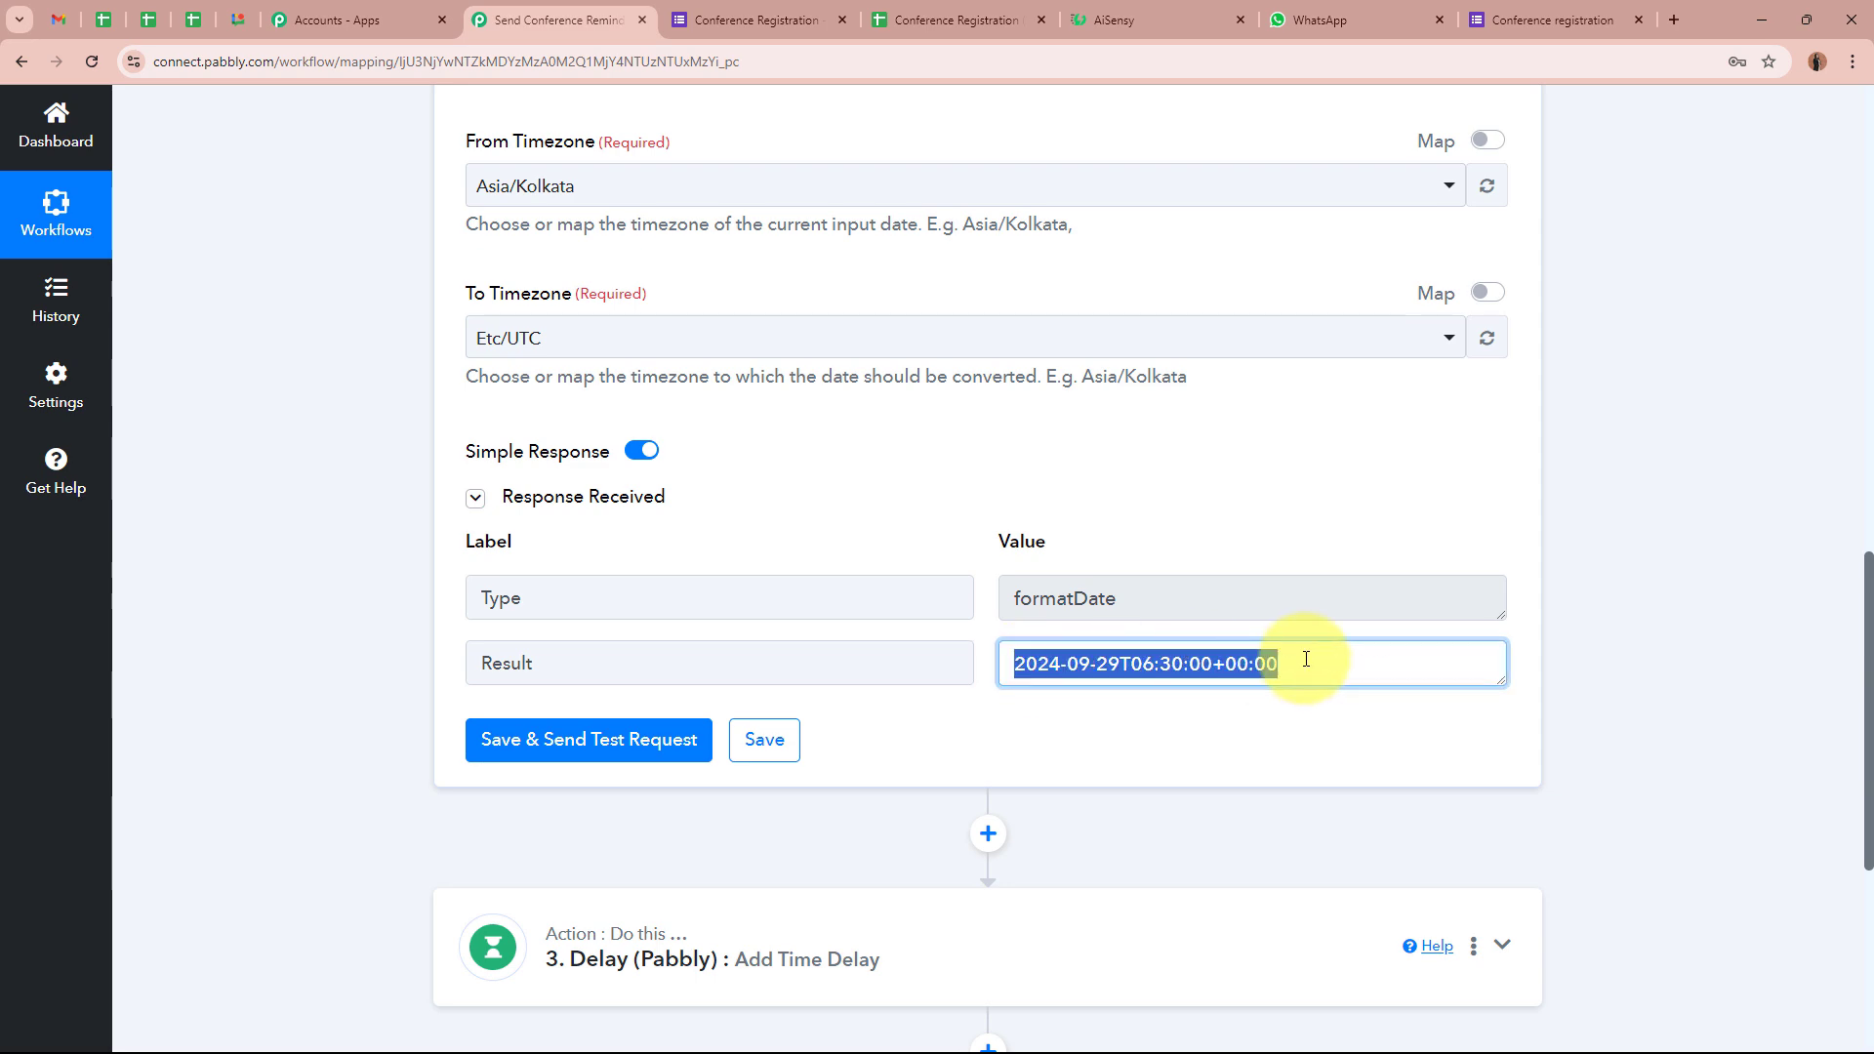
click(1657, 607)
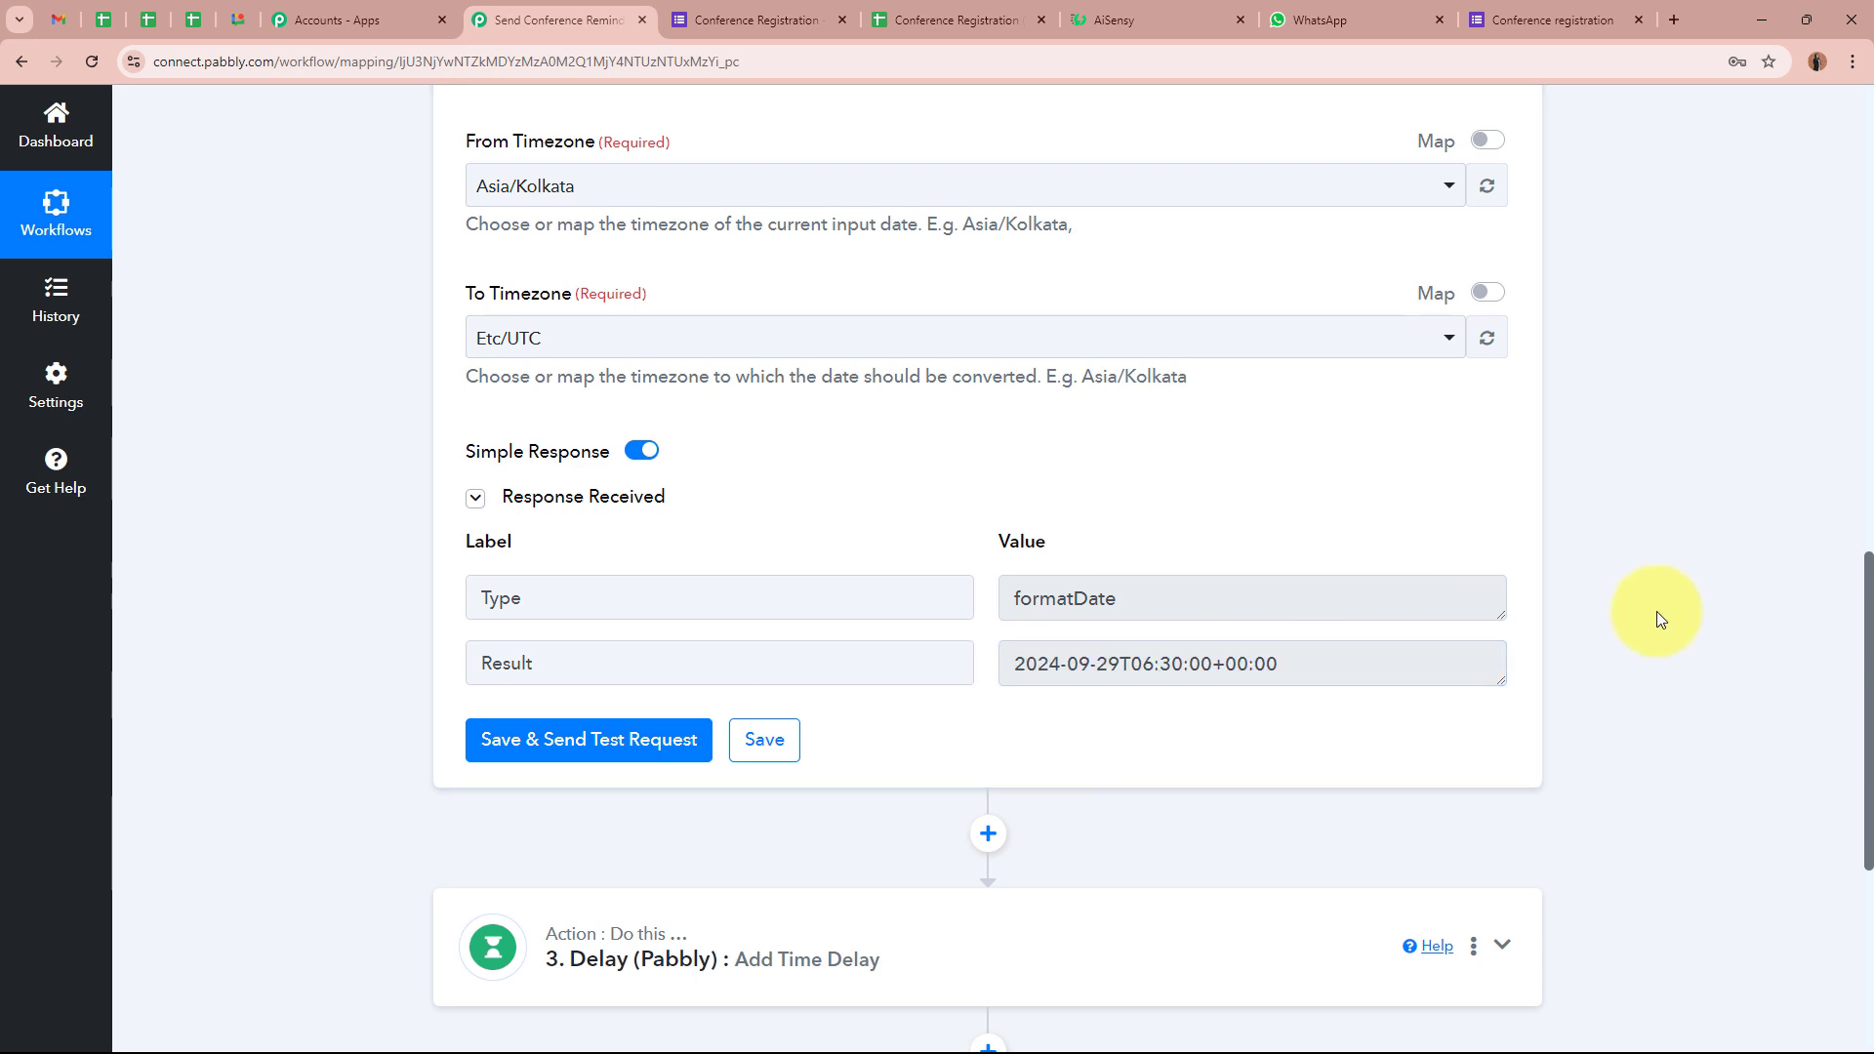
scroll(1656, 611, up, 10)
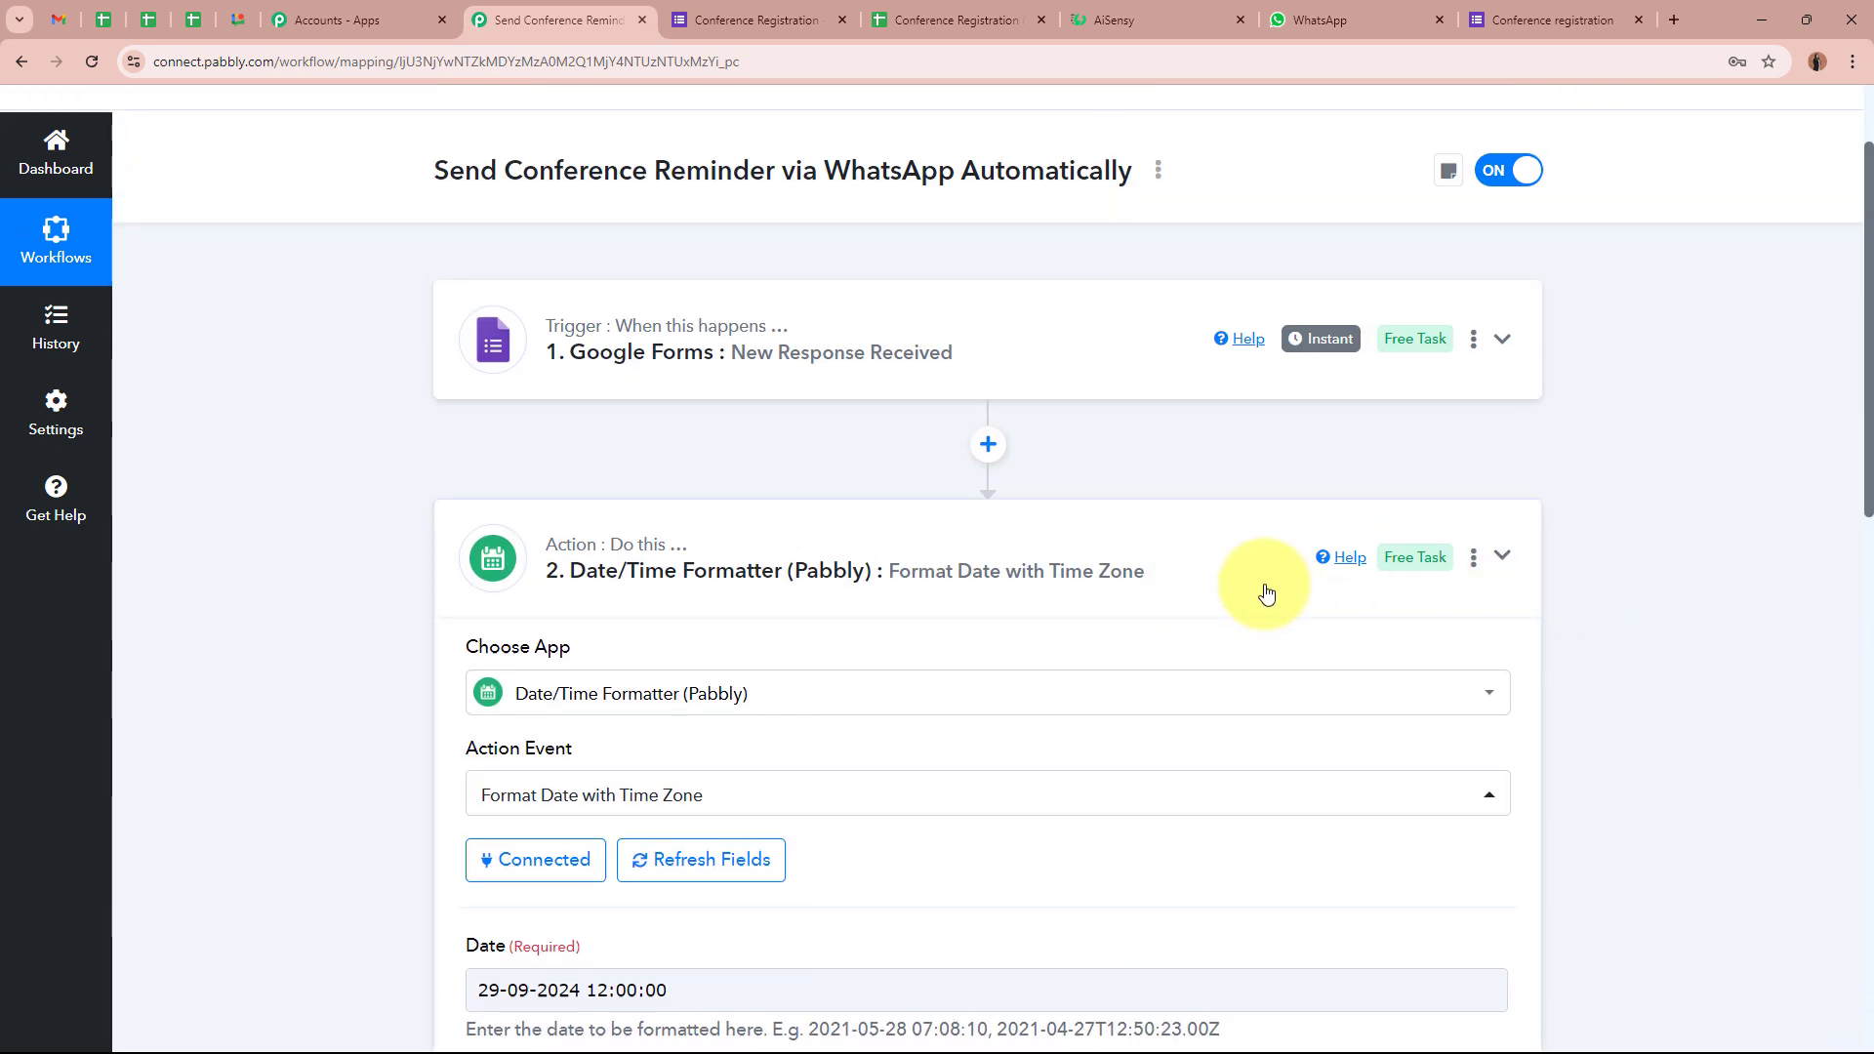
Collapse the Date/Time Formatter step and expand the Delay step to review its Delay Until settings
click(1266, 592)
click(1142, 776)
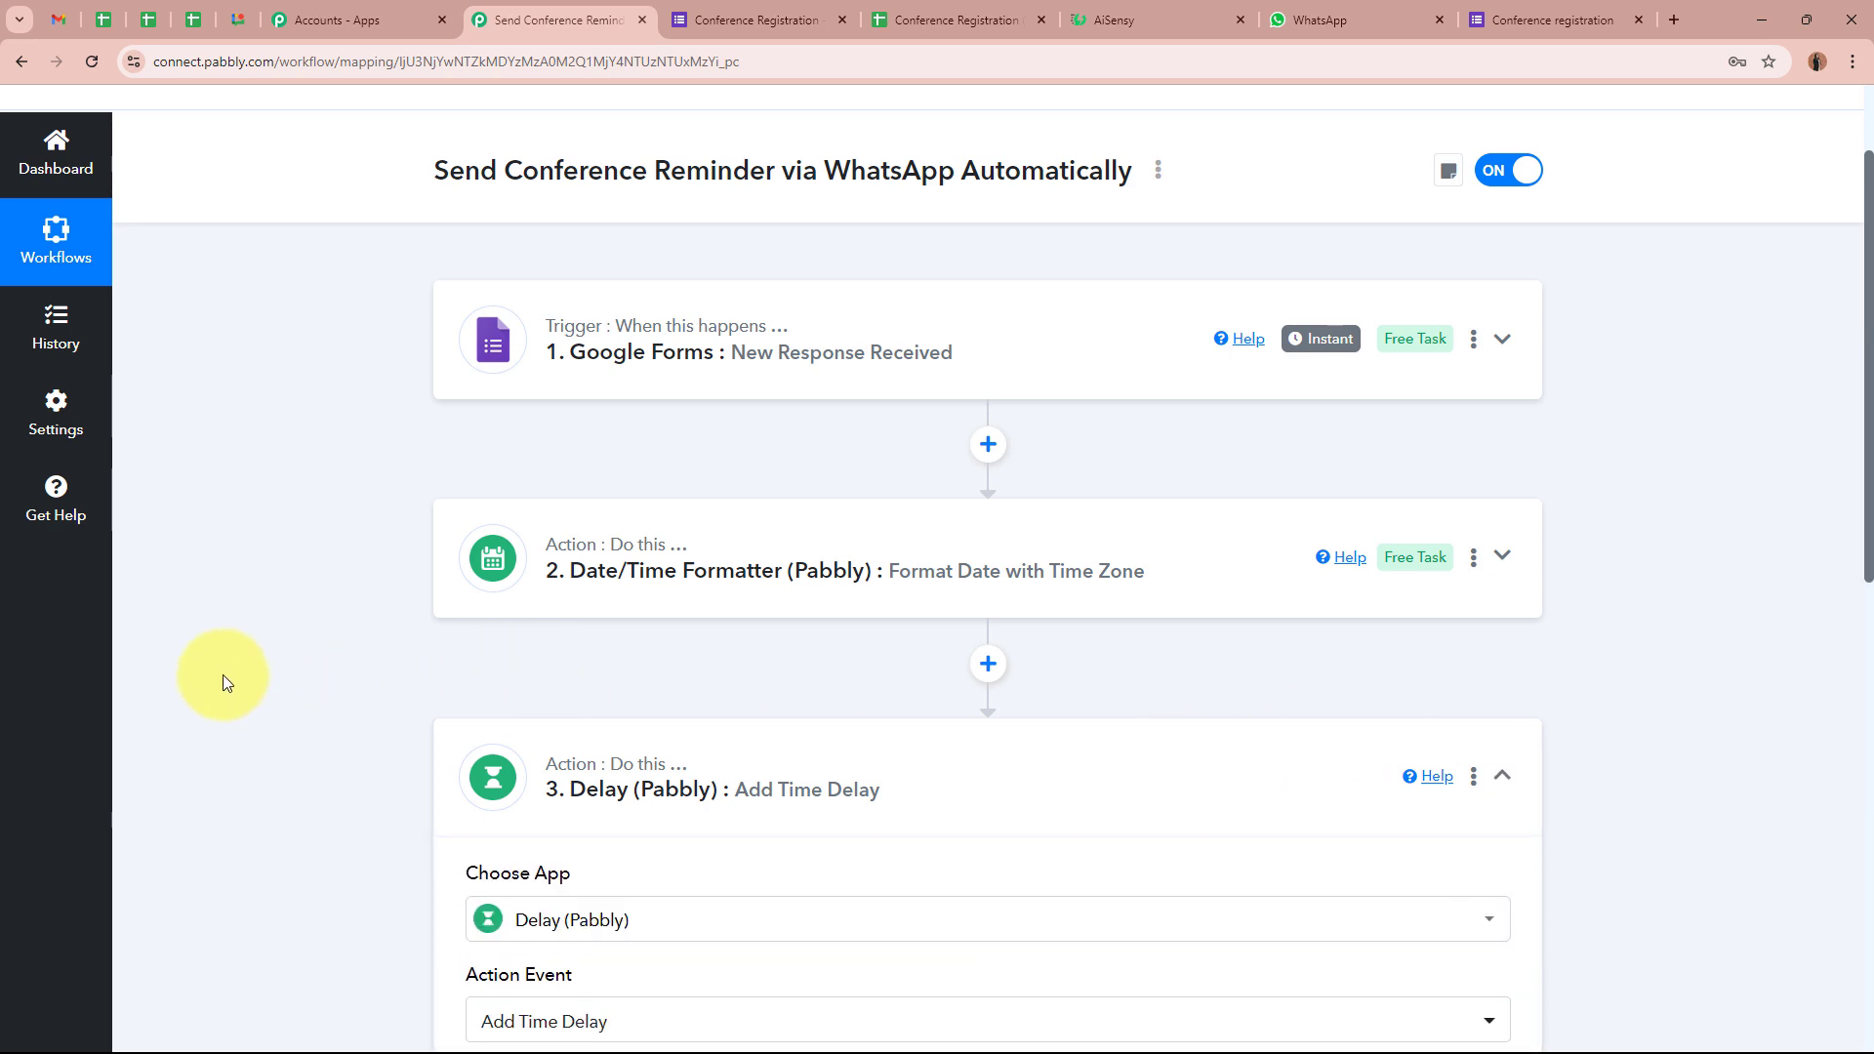
scroll(220, 671, down, 8)
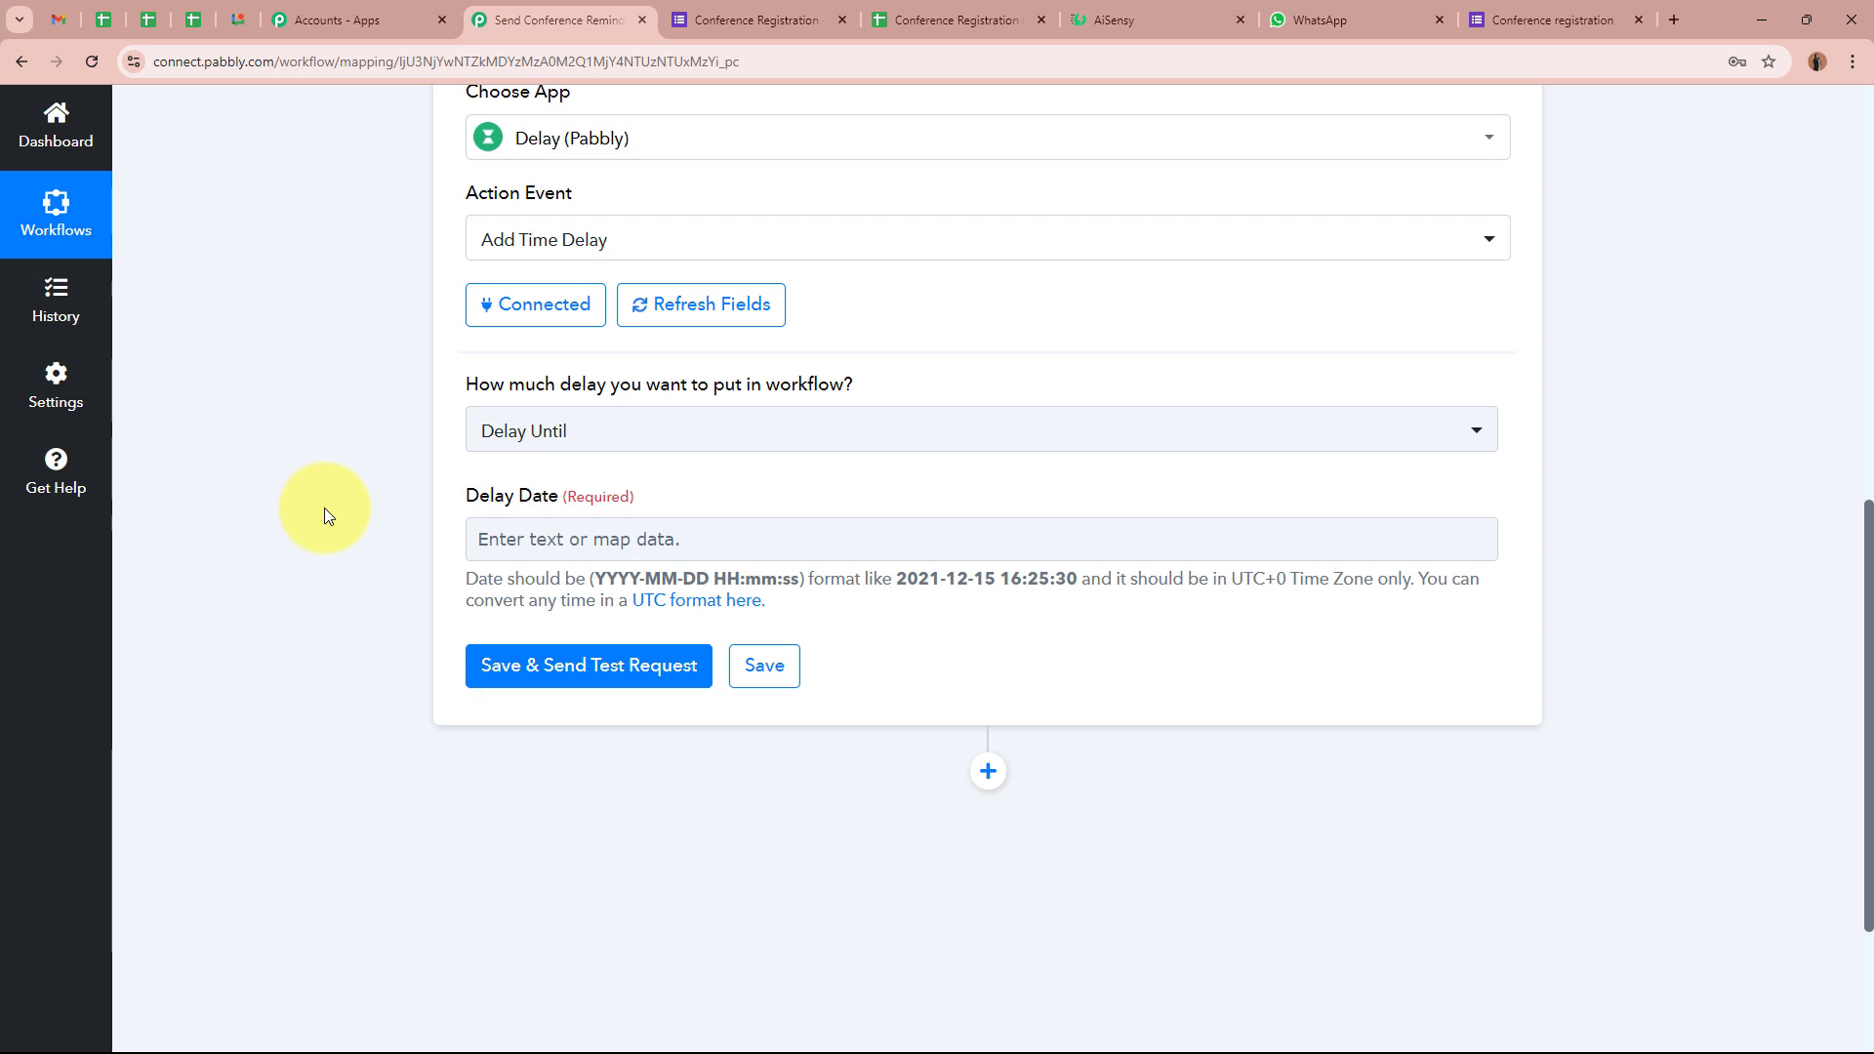
scroll(324, 508, up, 6)
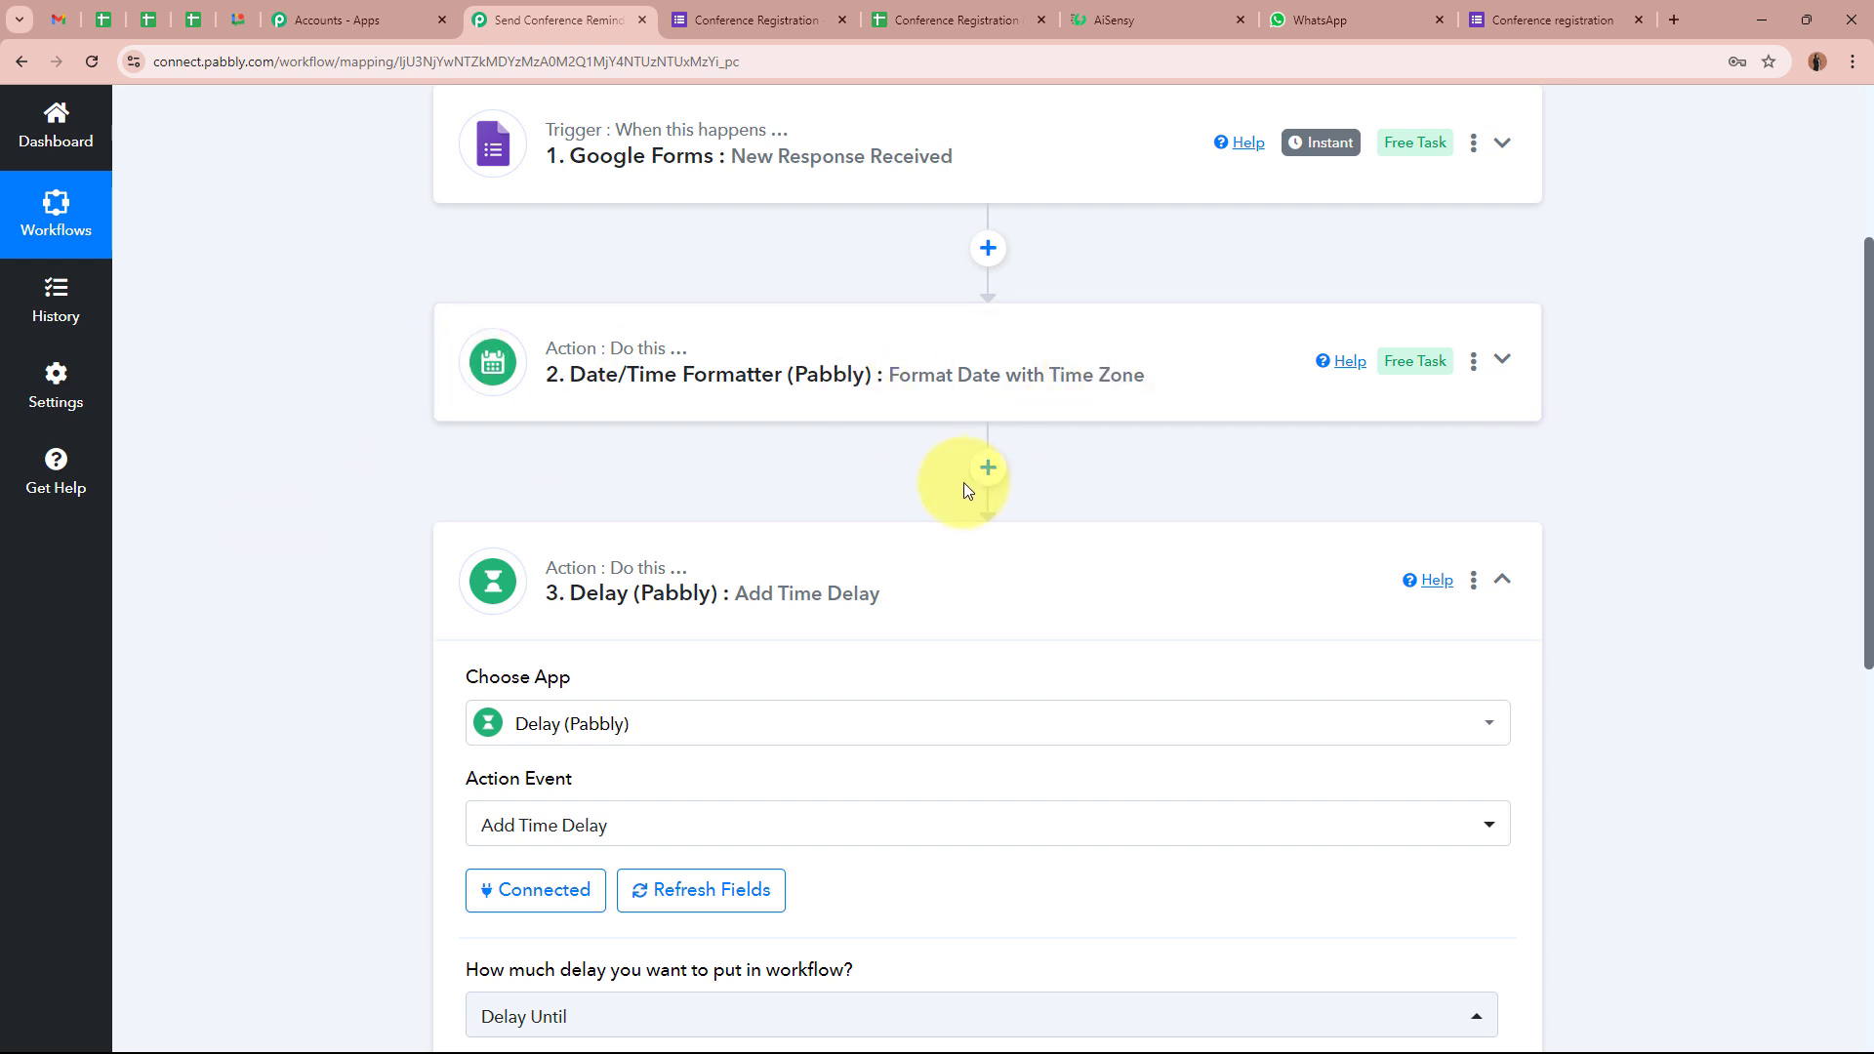
Insert a Date/Time Formatter step before the Delay, set to Add/Subtract Time, and connect it
click(988, 468)
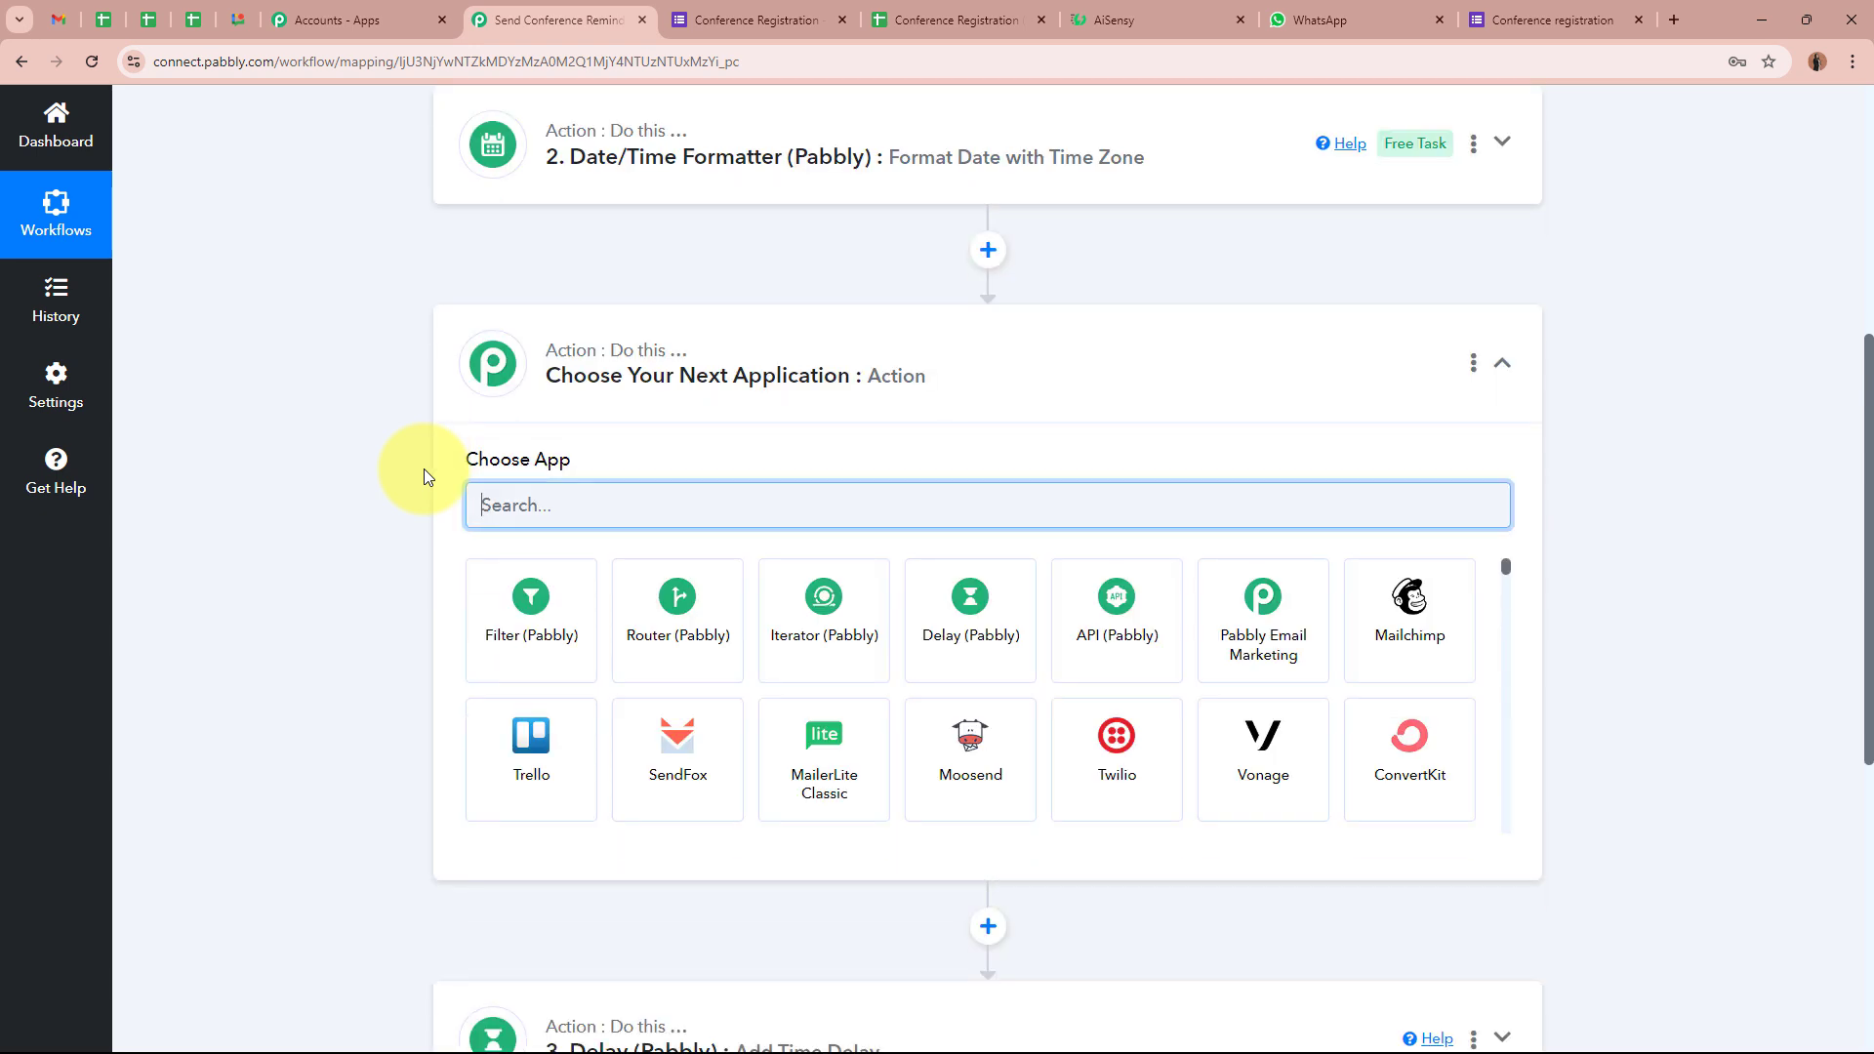
text(dATE)
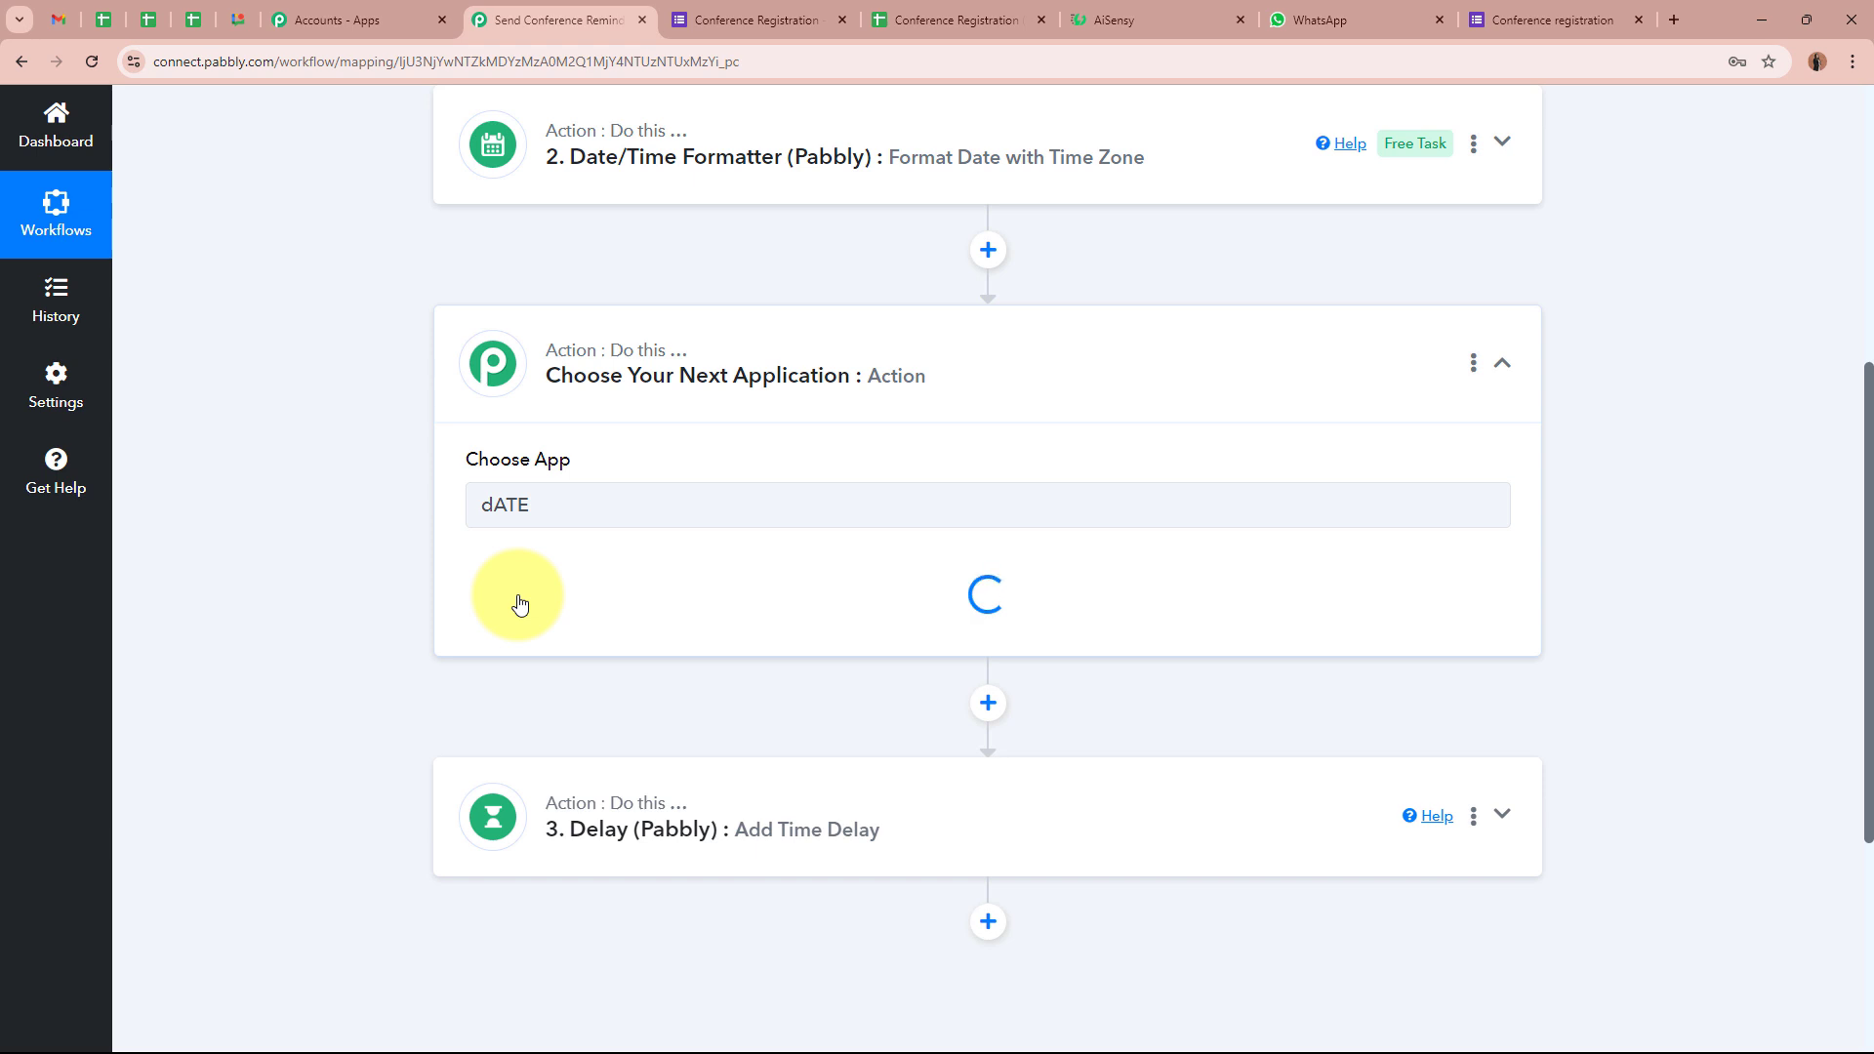
click(519, 605)
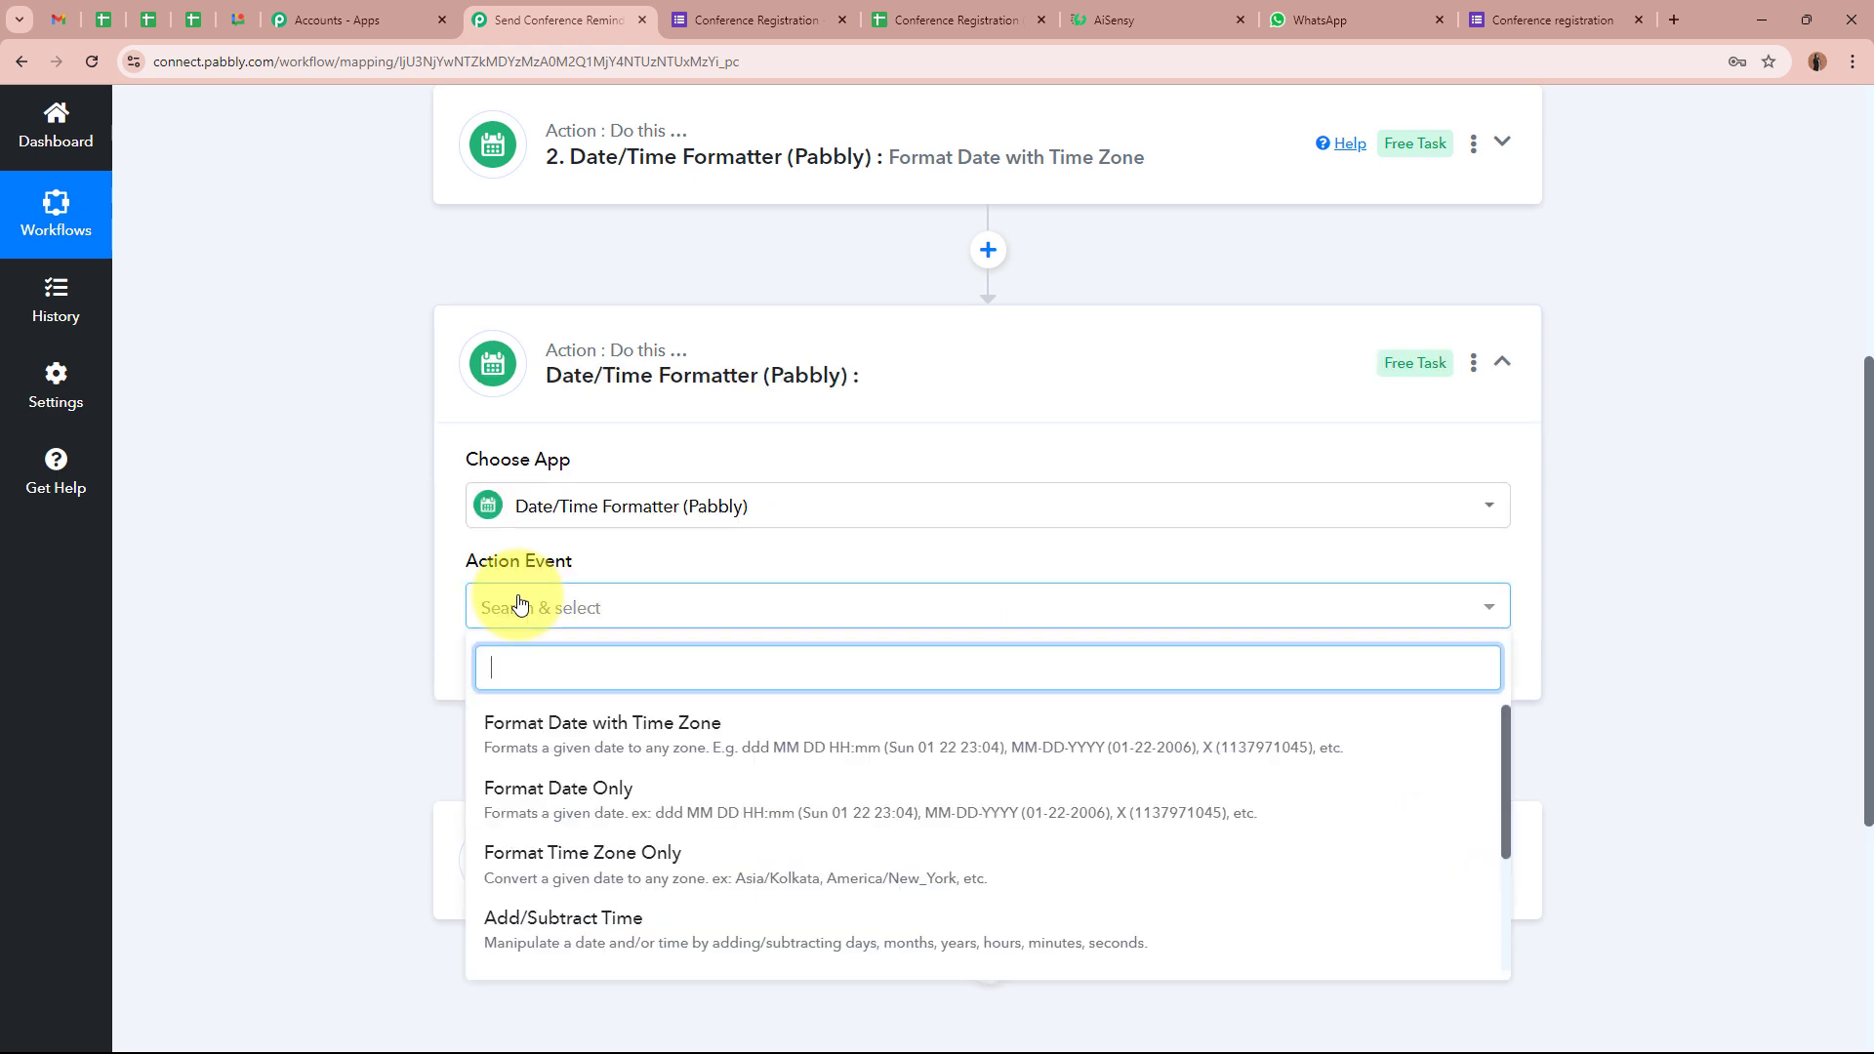
click(536, 919)
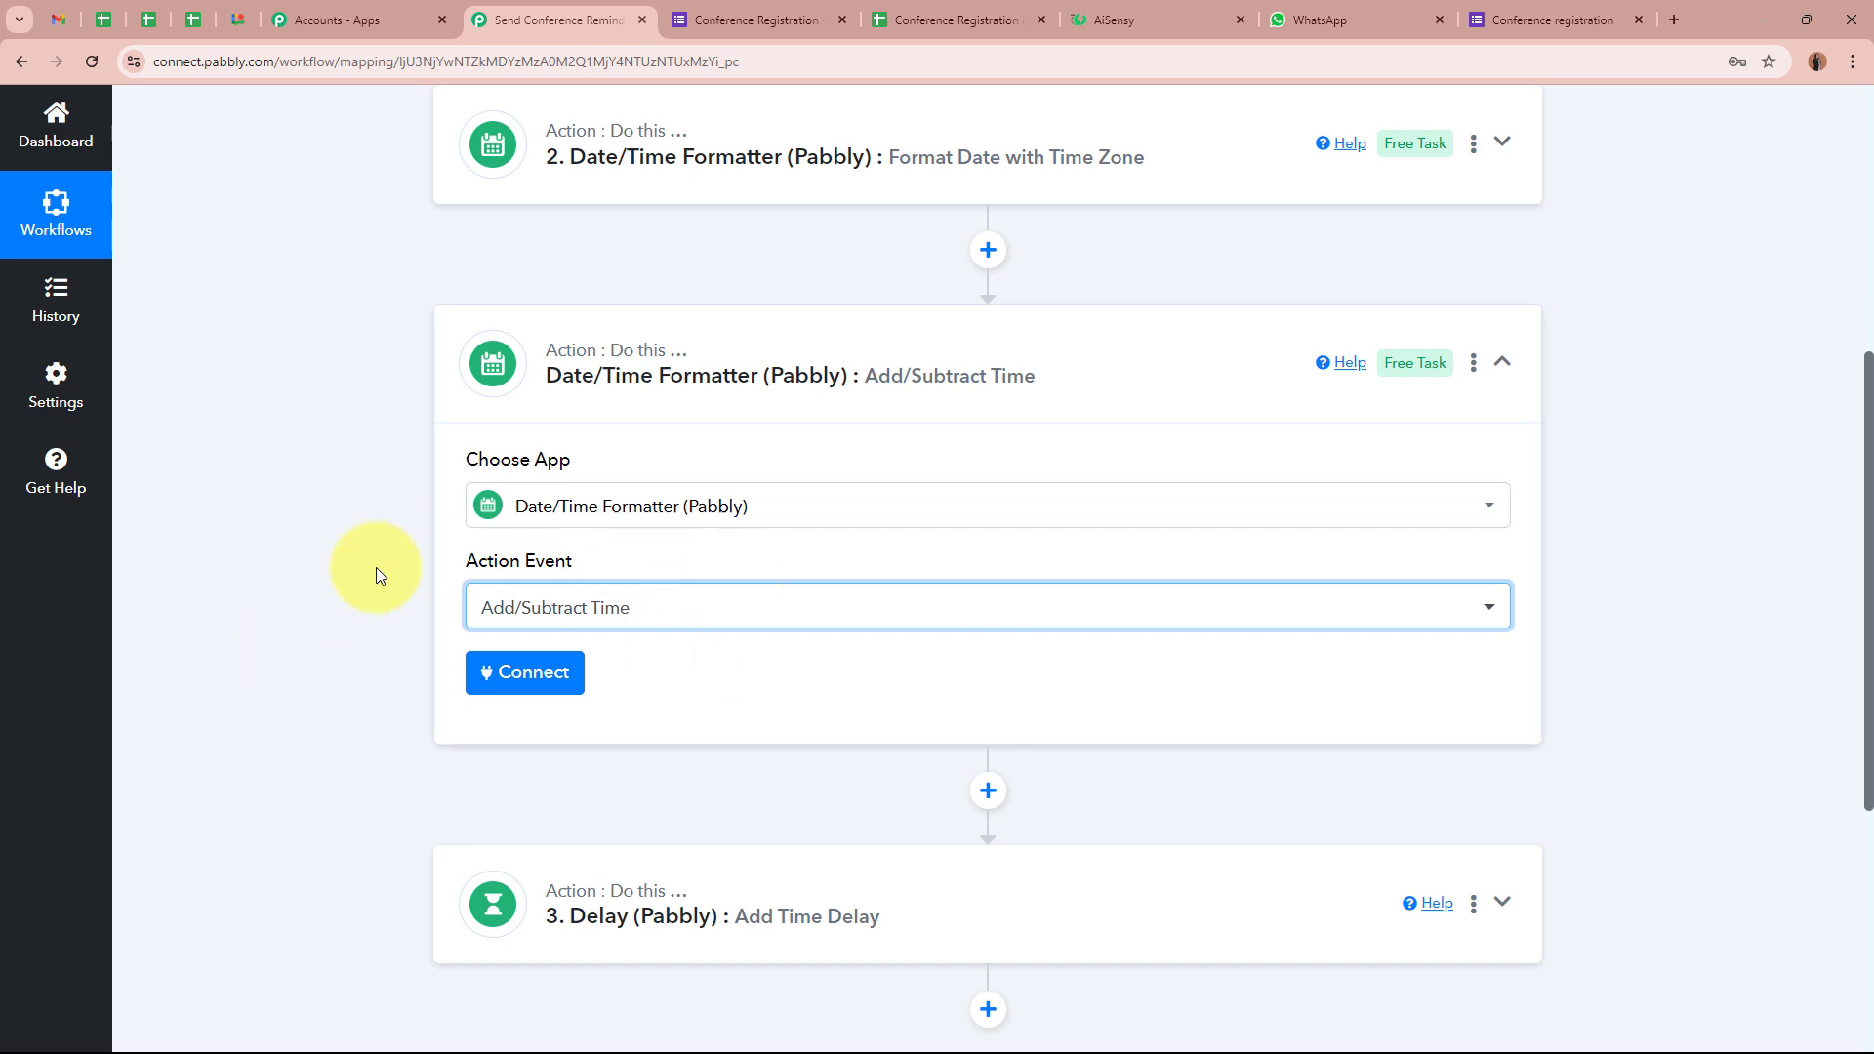
click(294, 632)
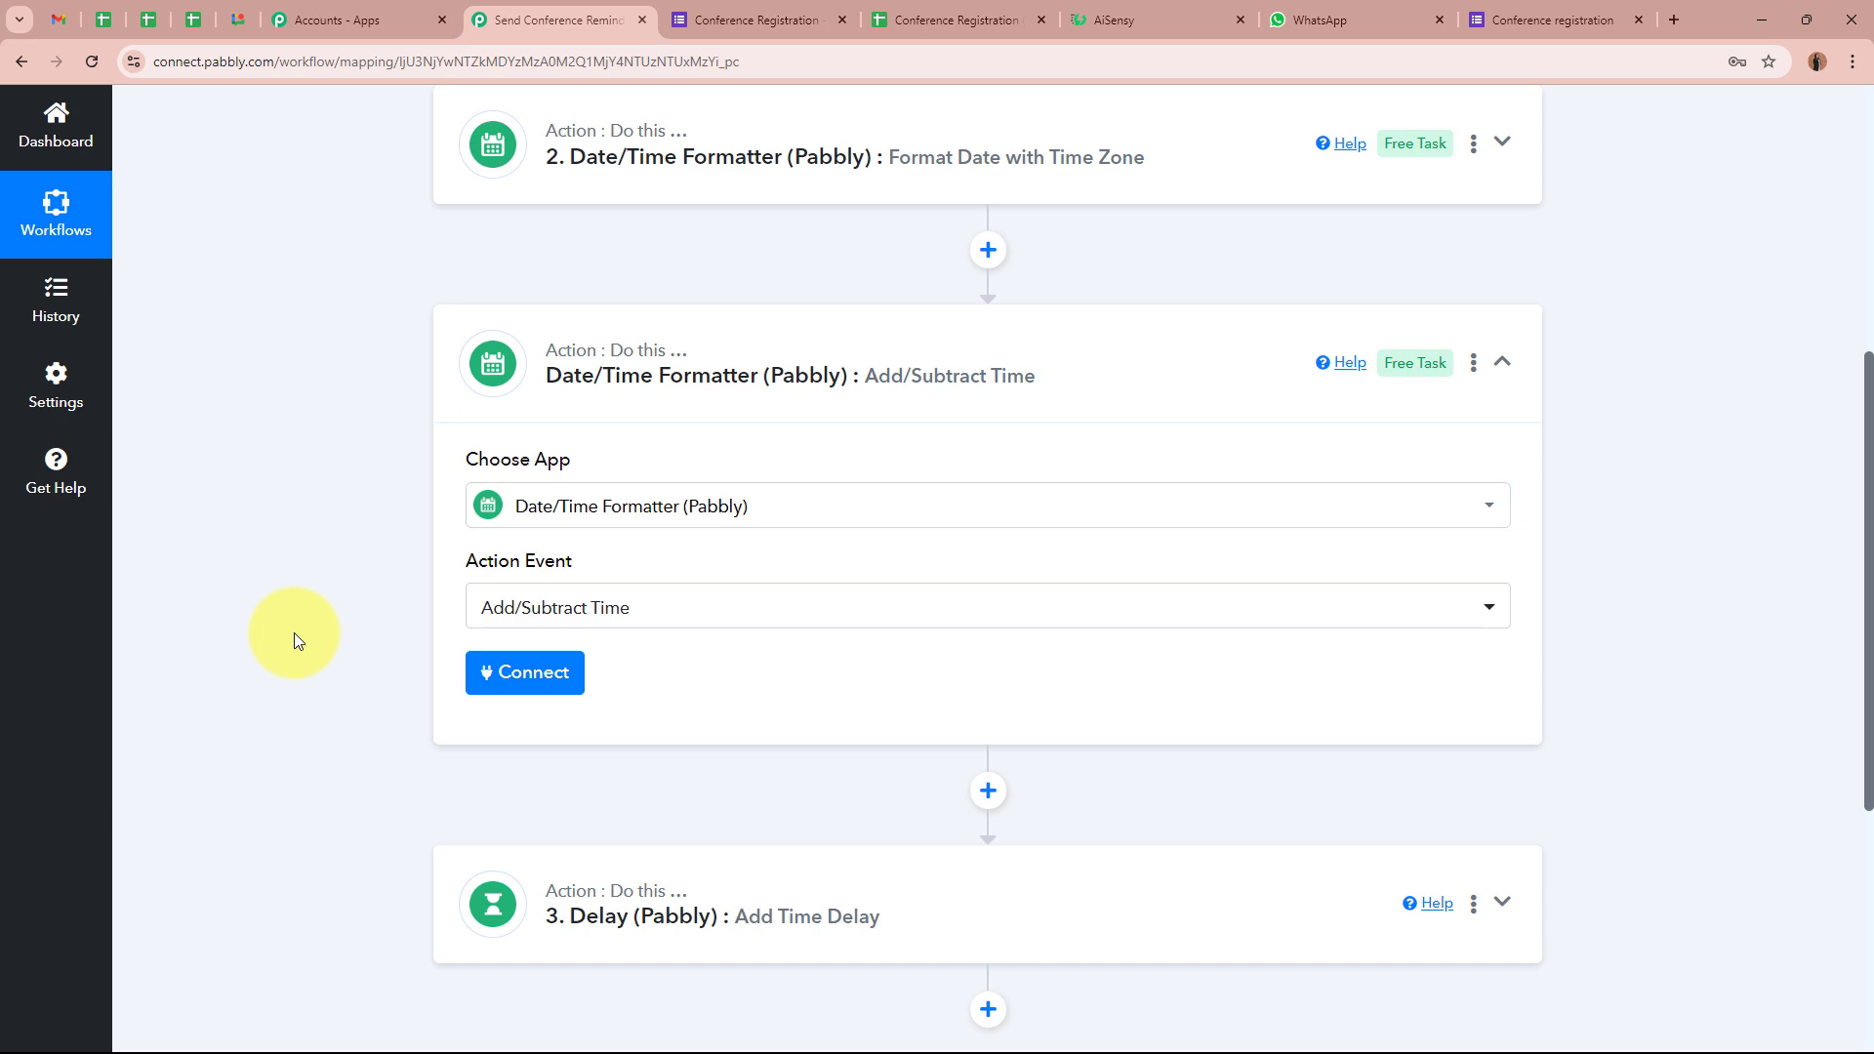
click(546, 672)
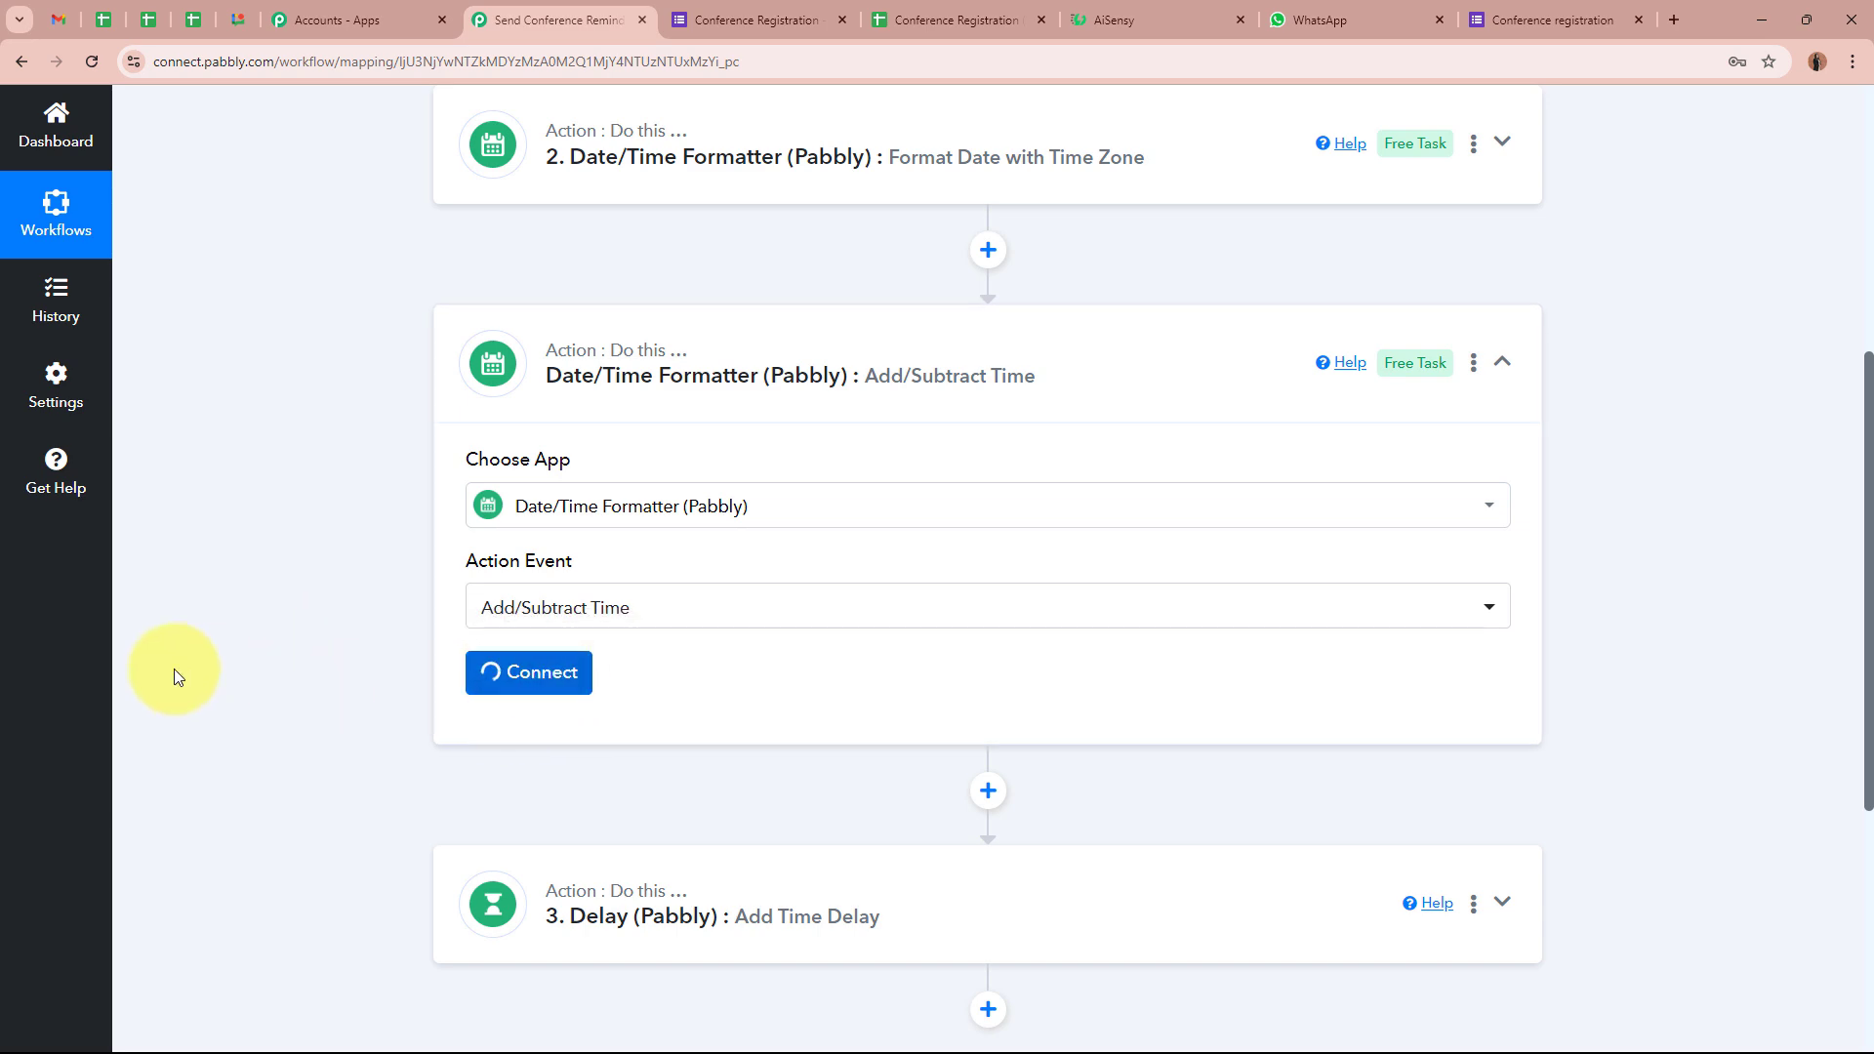
scroll(293, 674, down, 4)
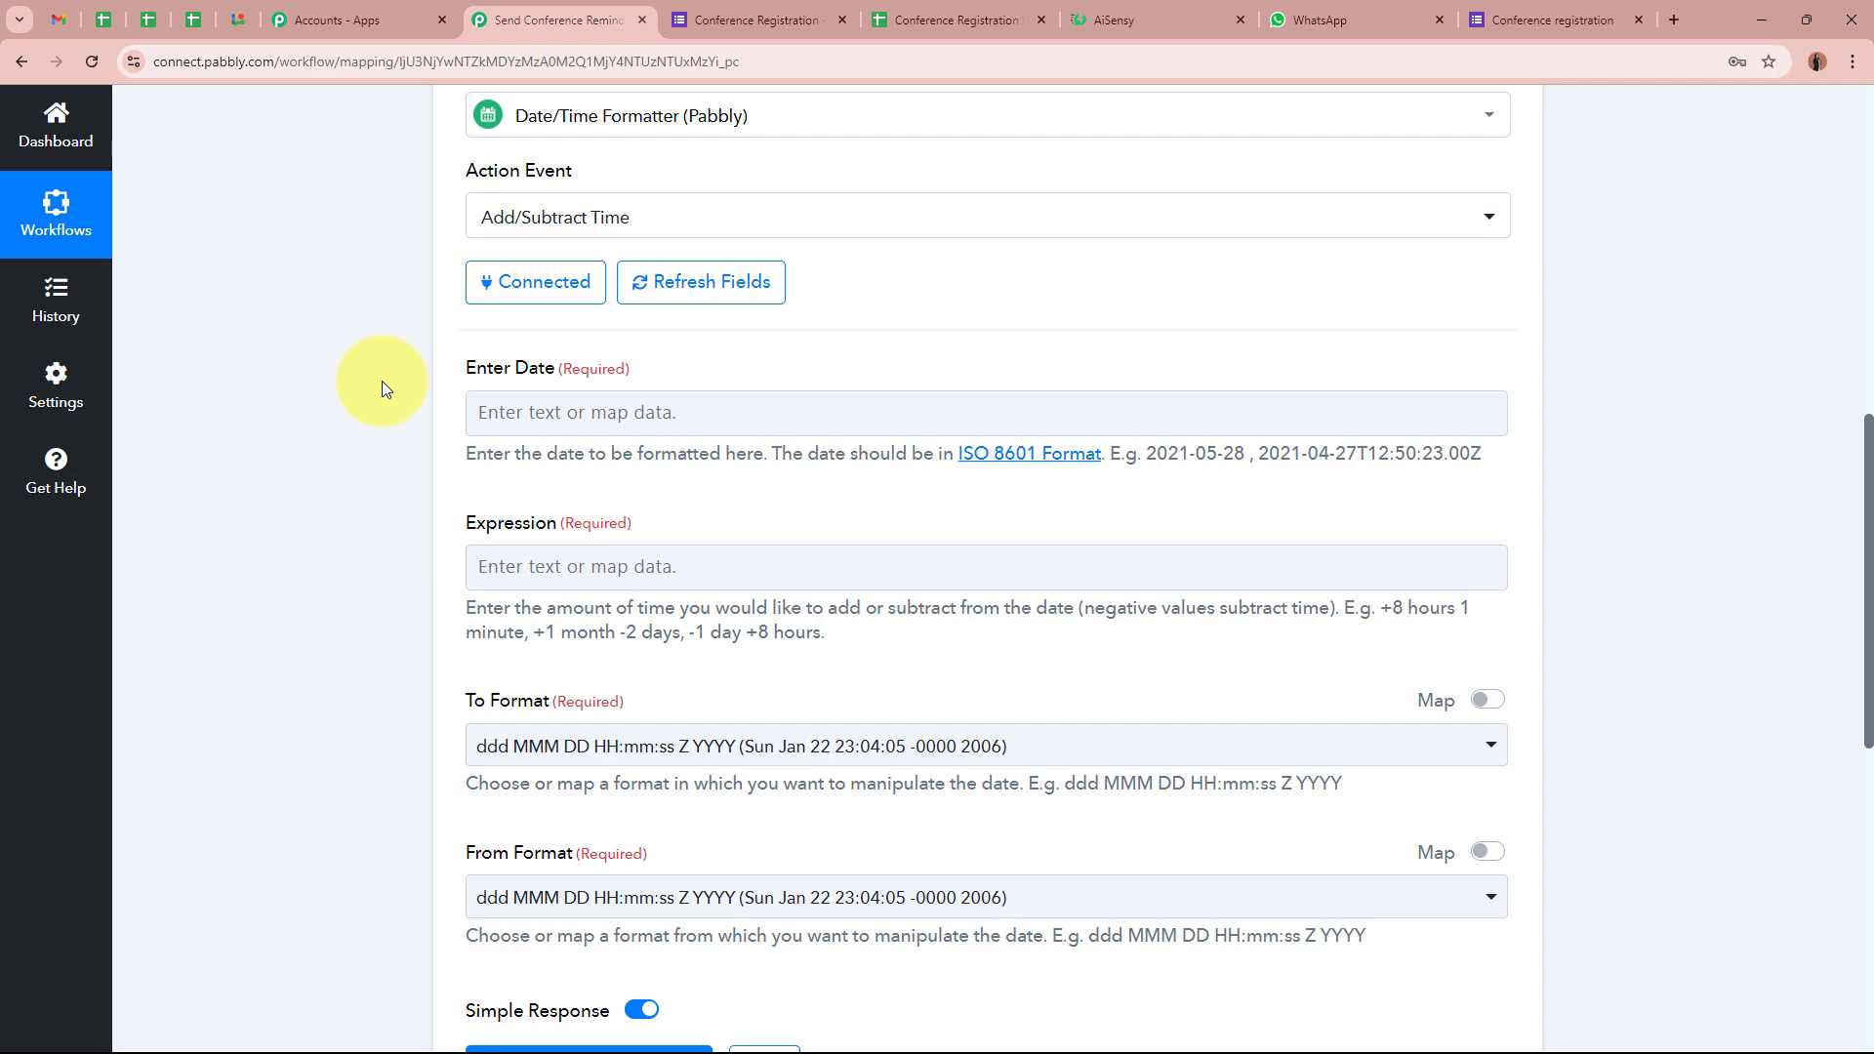
Map step 2's formatted Result date into the Add/Subtract Time step's date field
scroll(419, 478, up, 5)
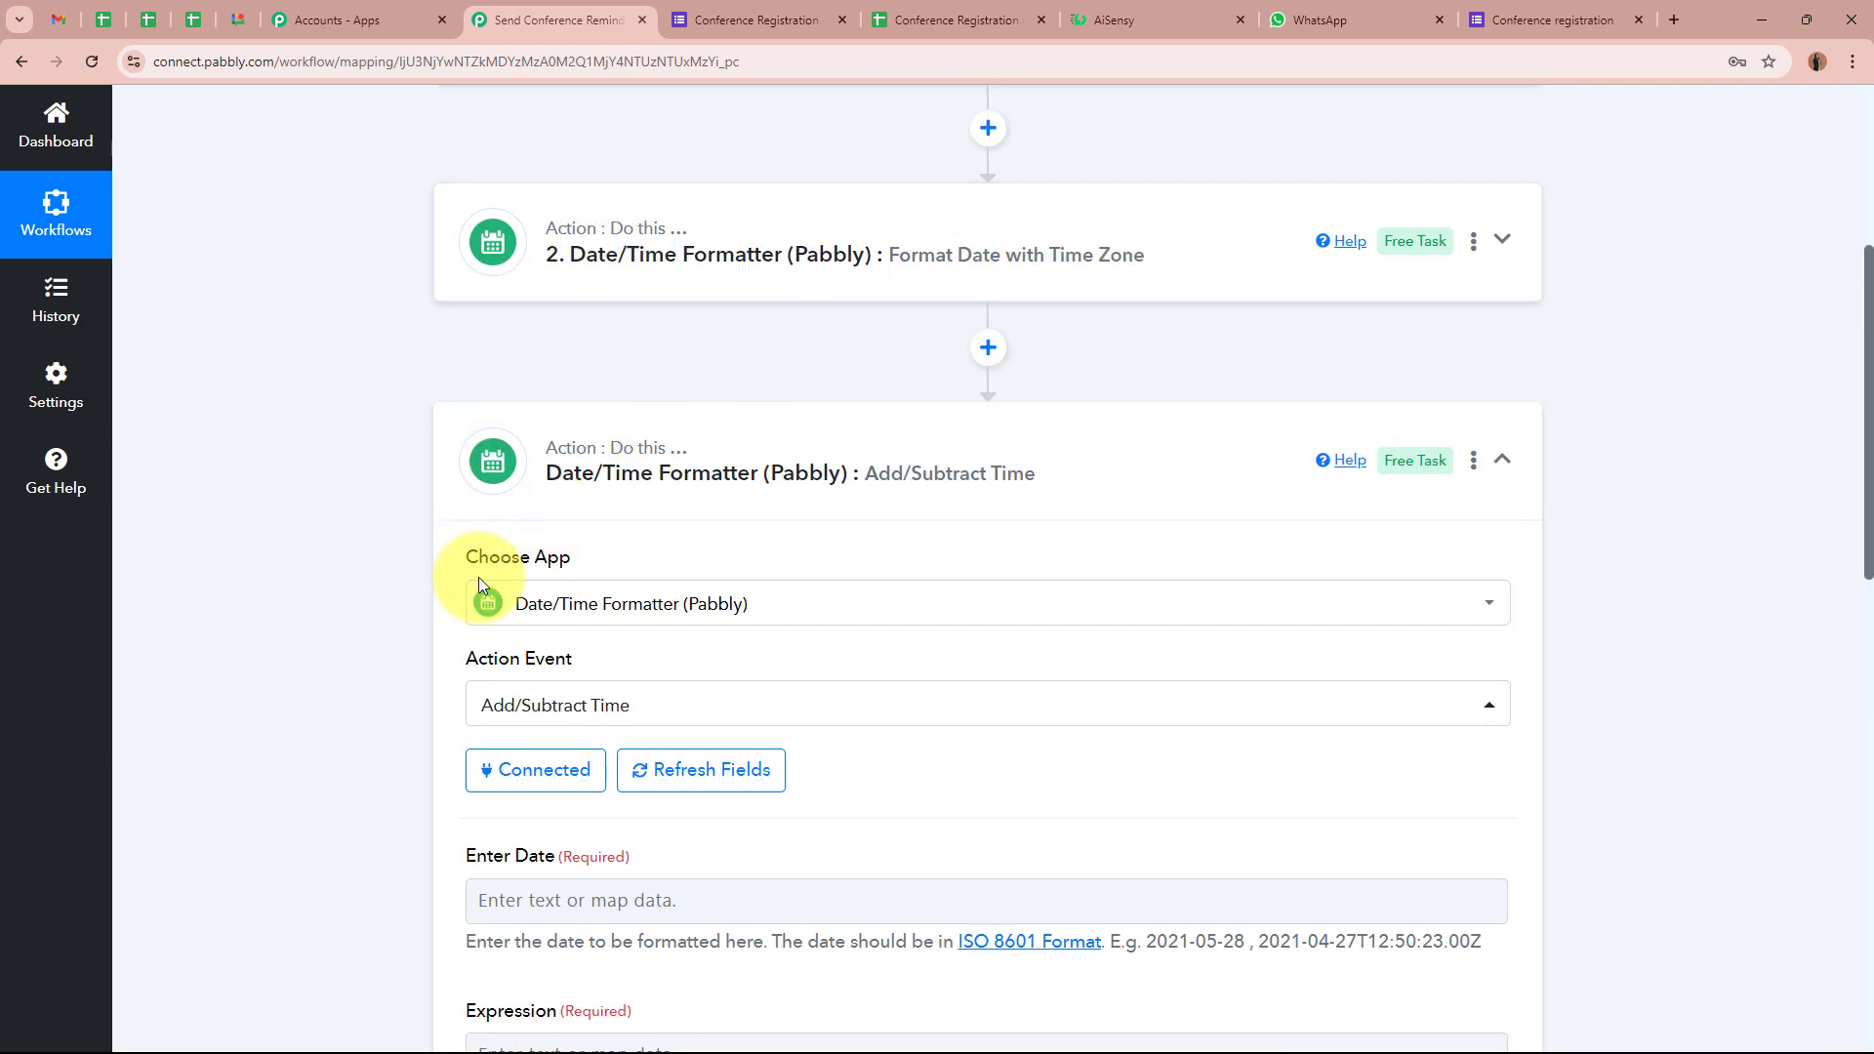
scroll(406, 623, down, 5)
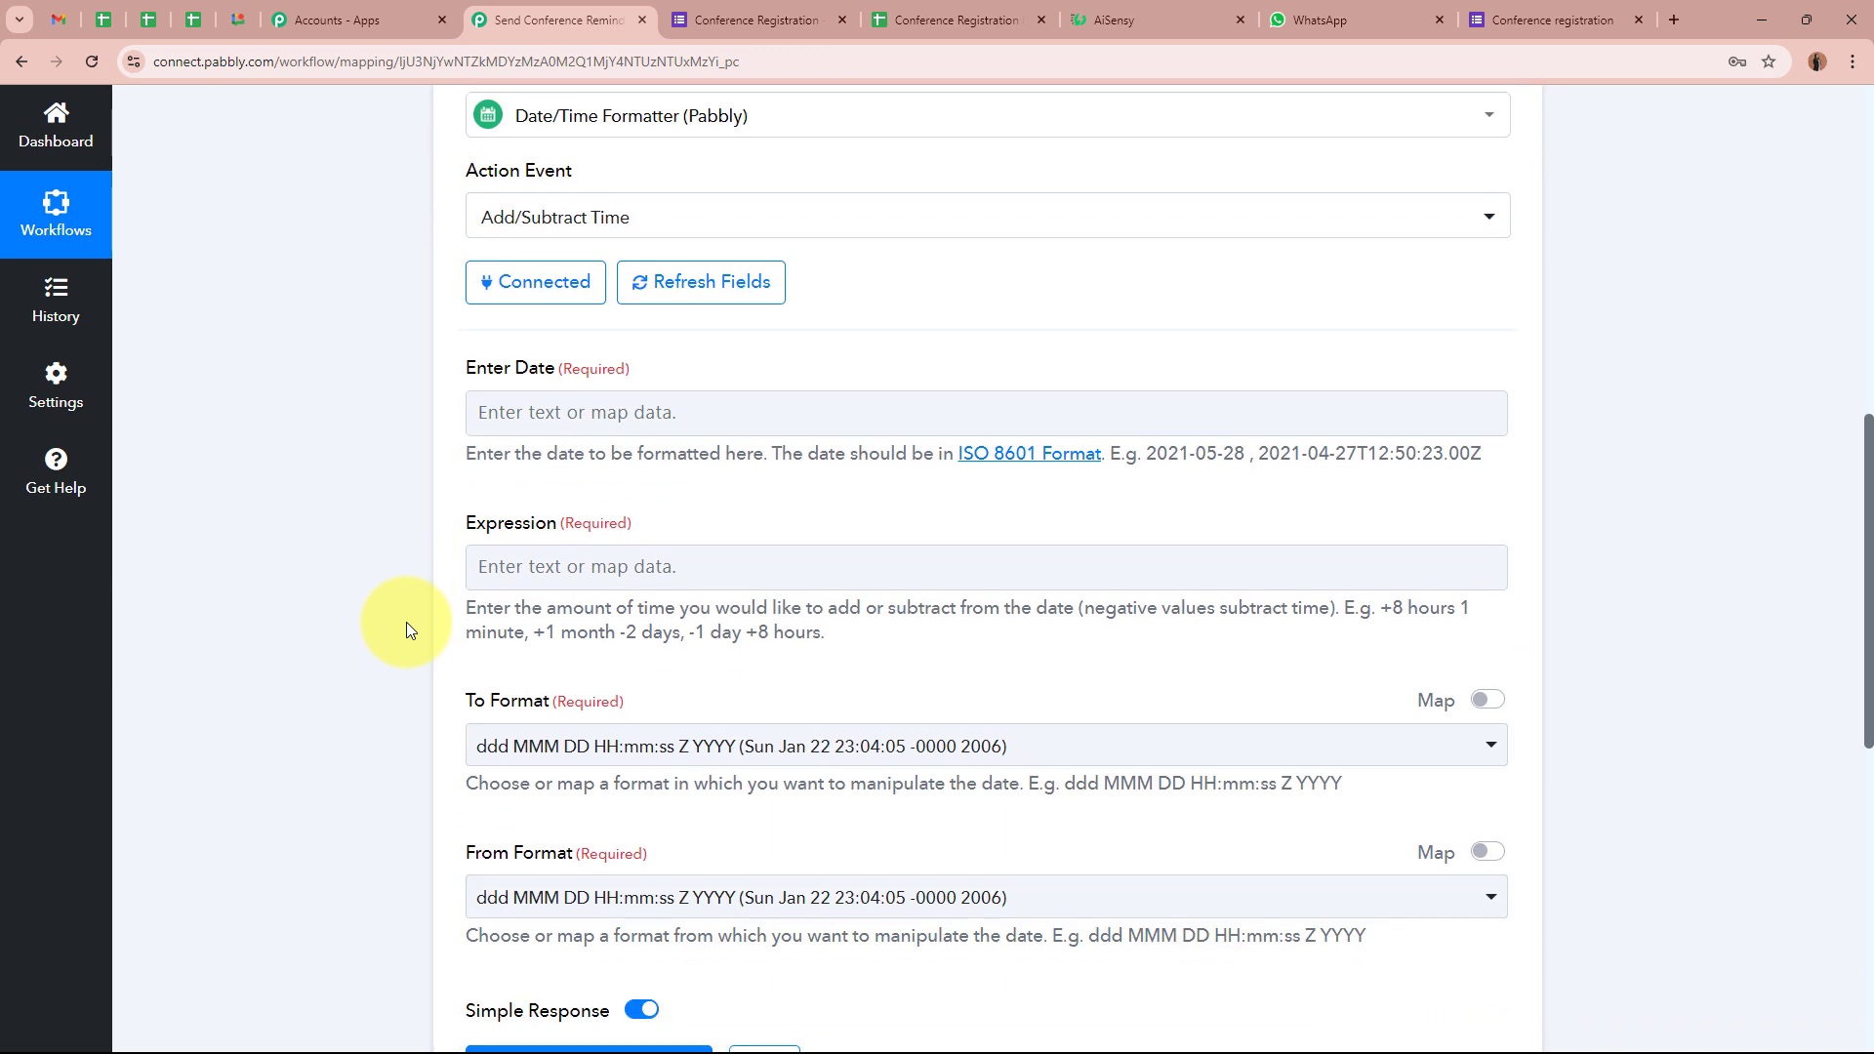
click(483, 412)
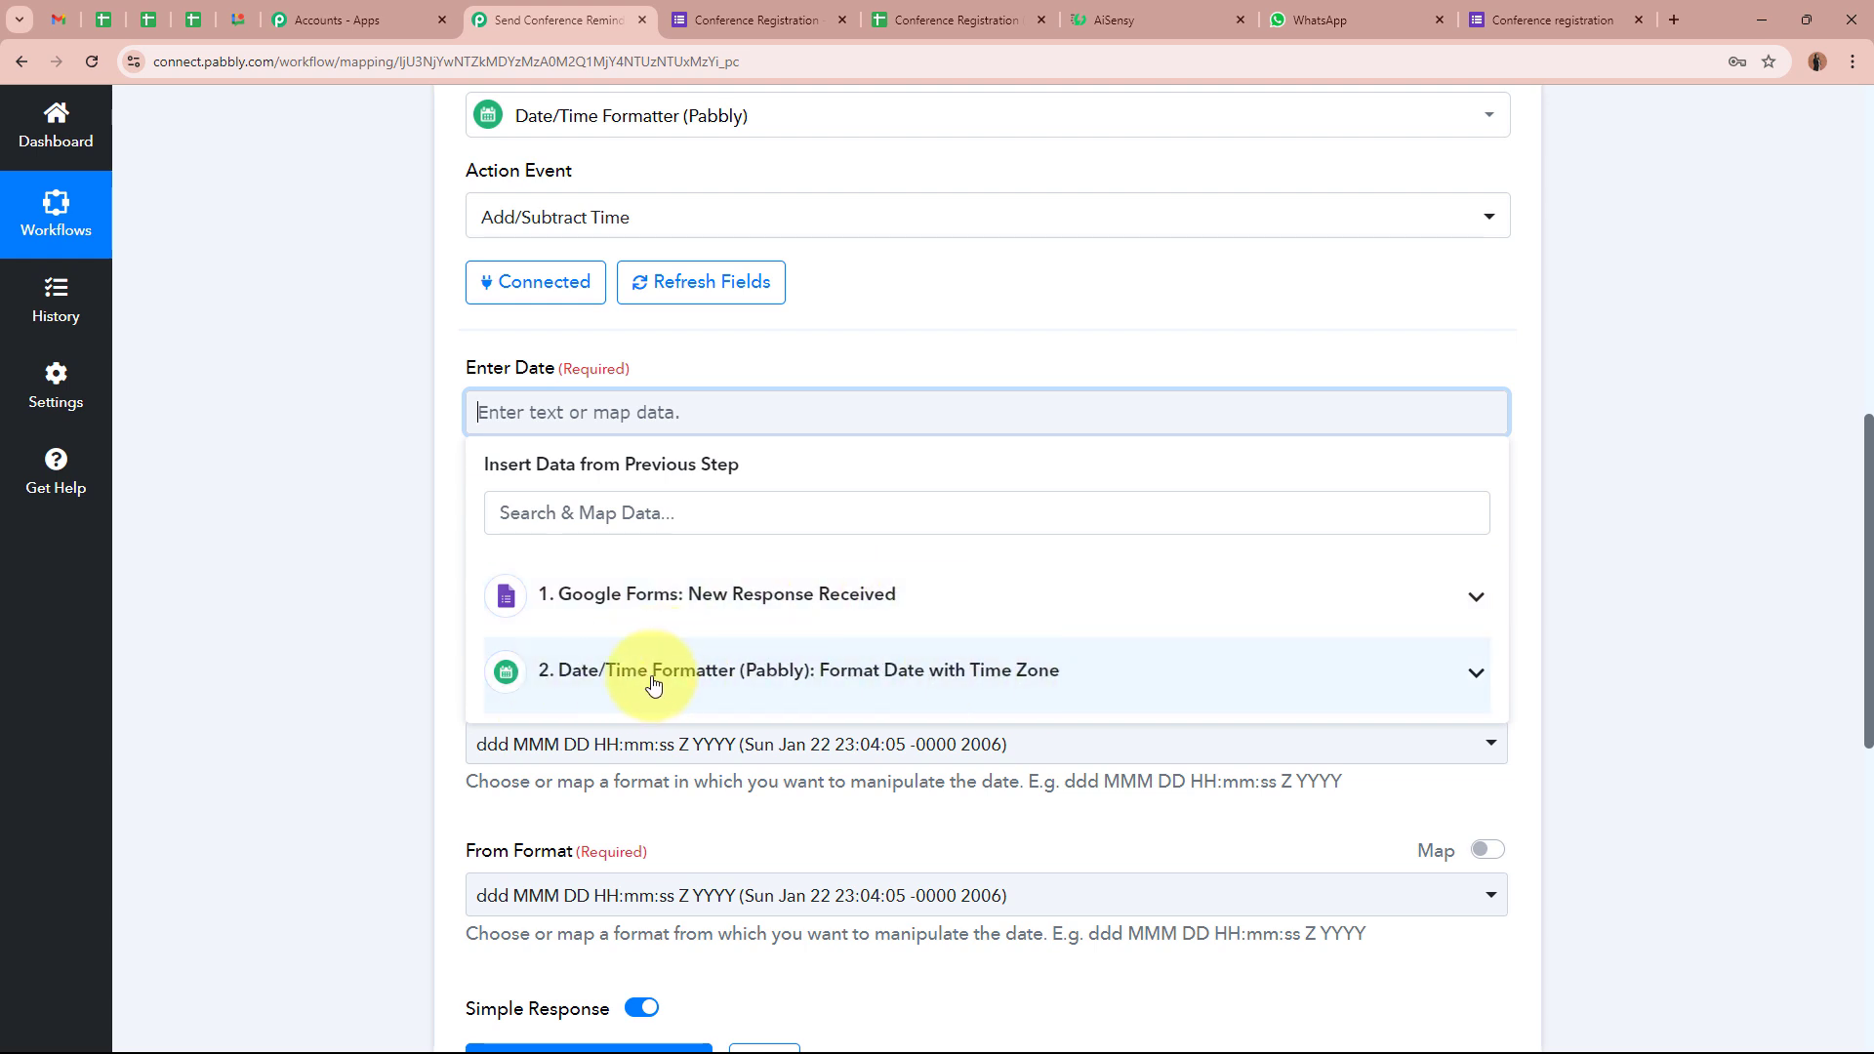
click(809, 683)
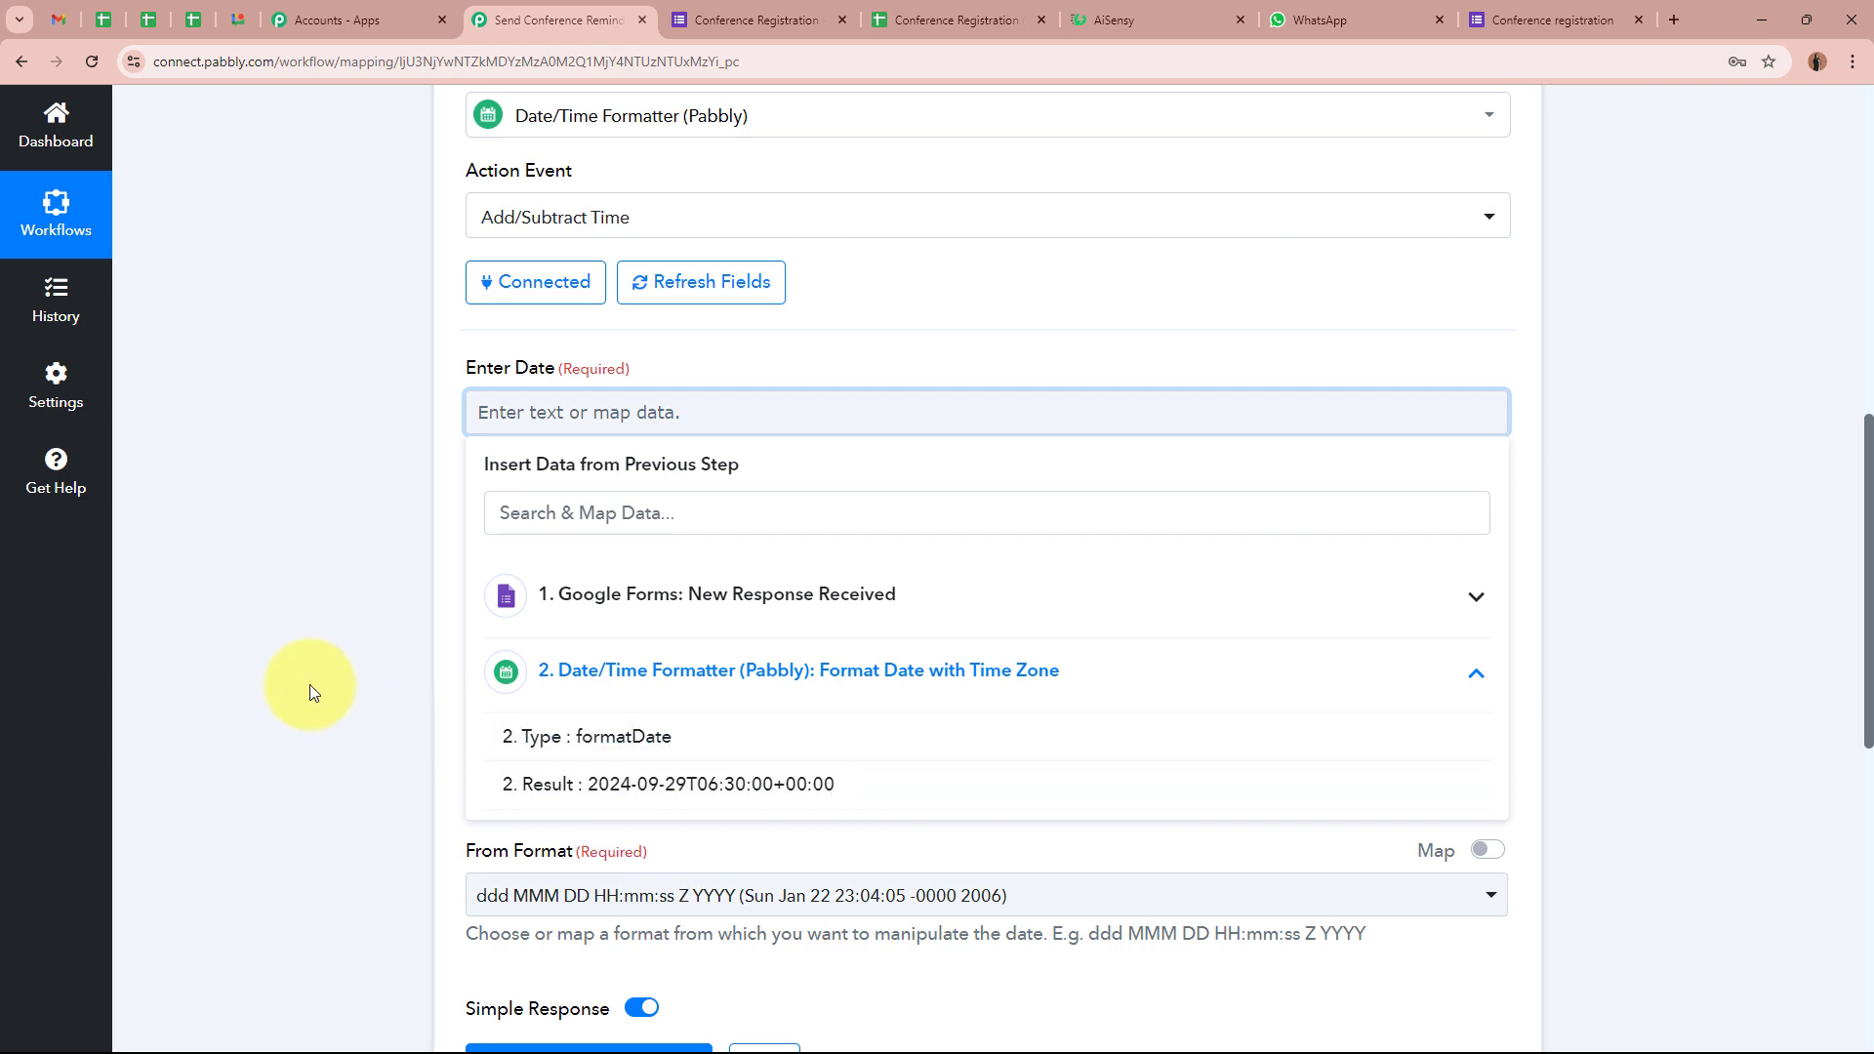
scroll(308, 683, up, 5)
scroll(297, 615, down, 4)
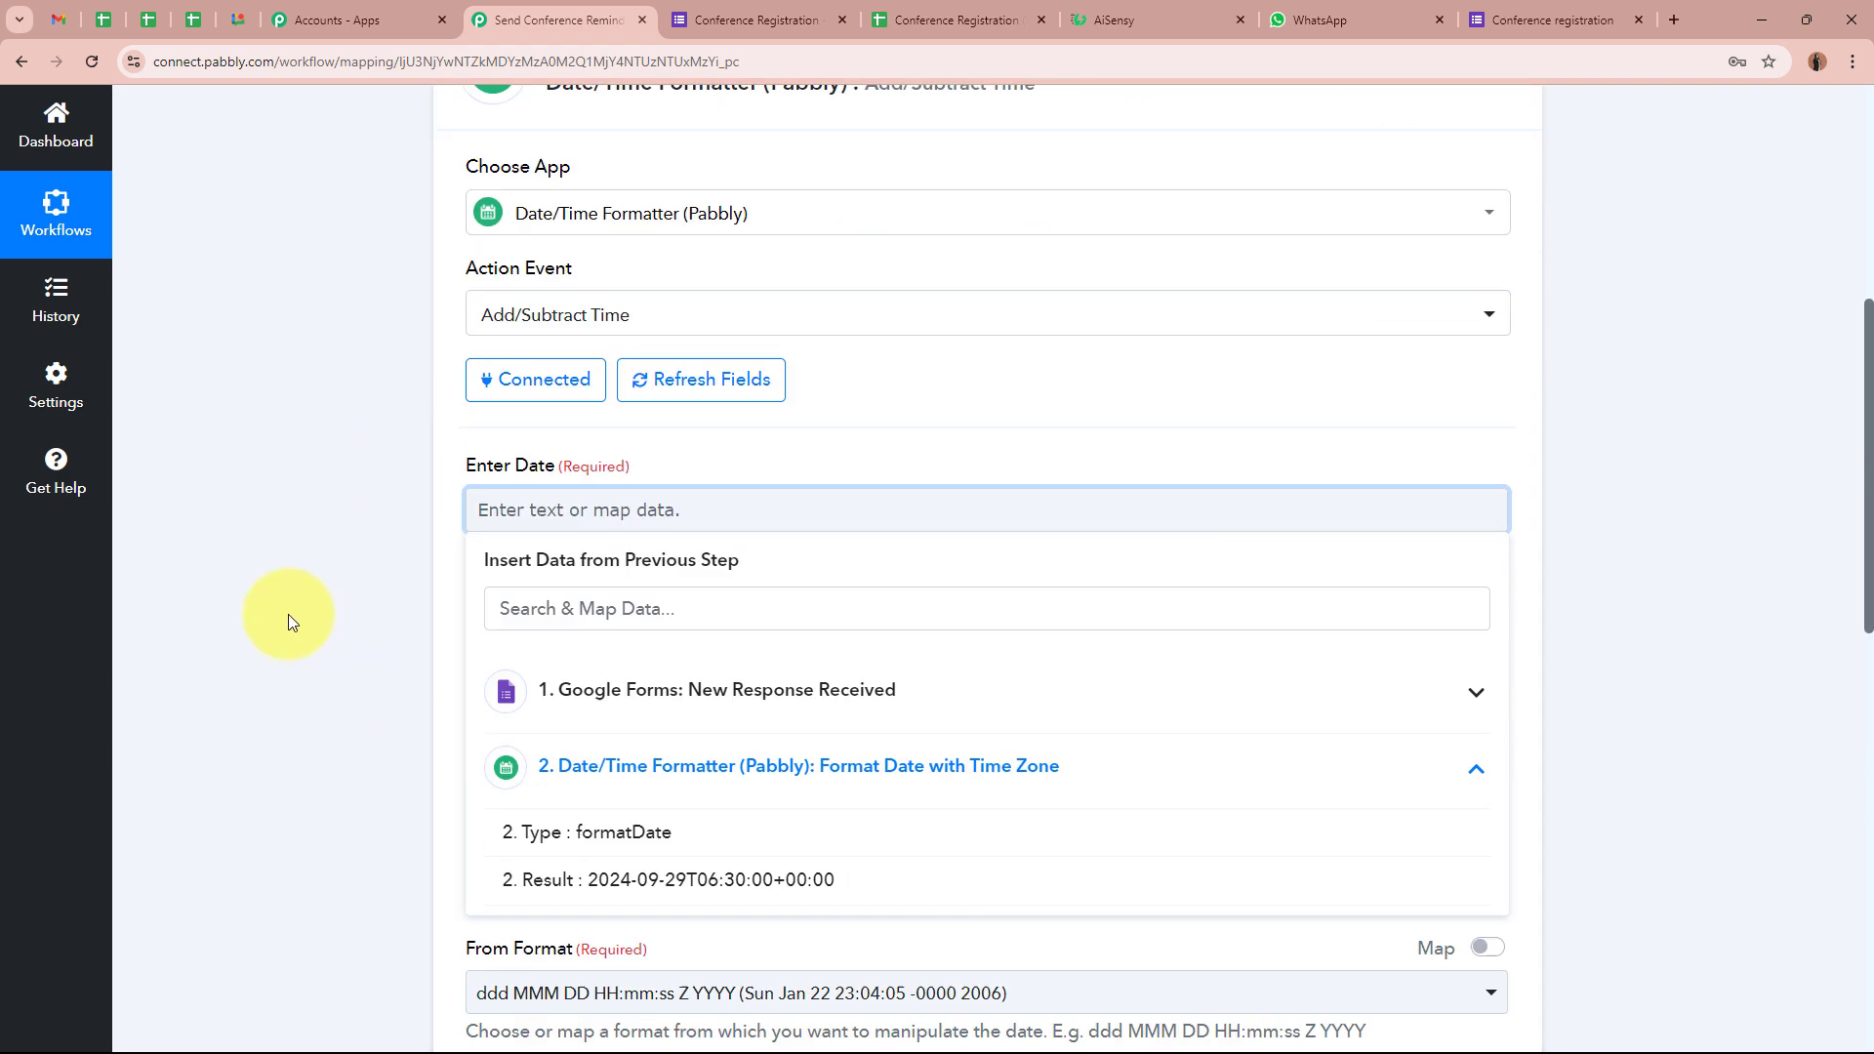
scroll(385, 637, down, 1)
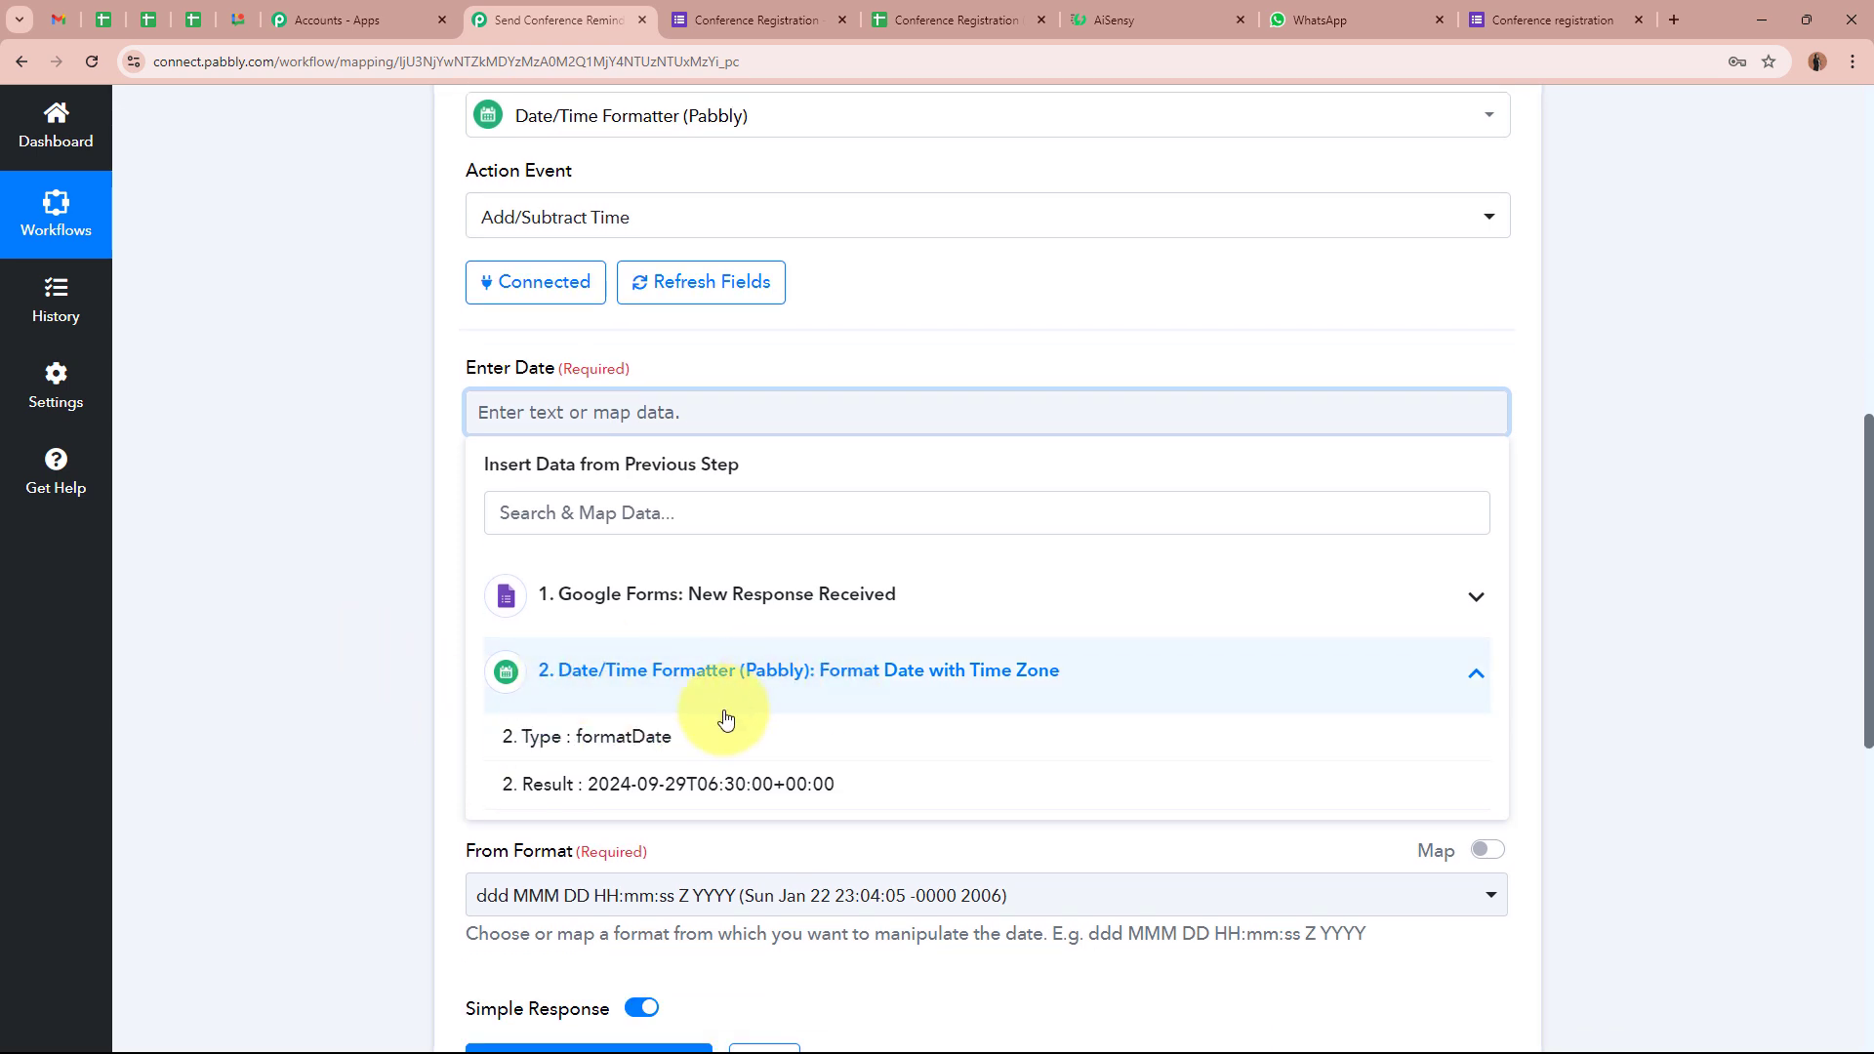
click(937, 787)
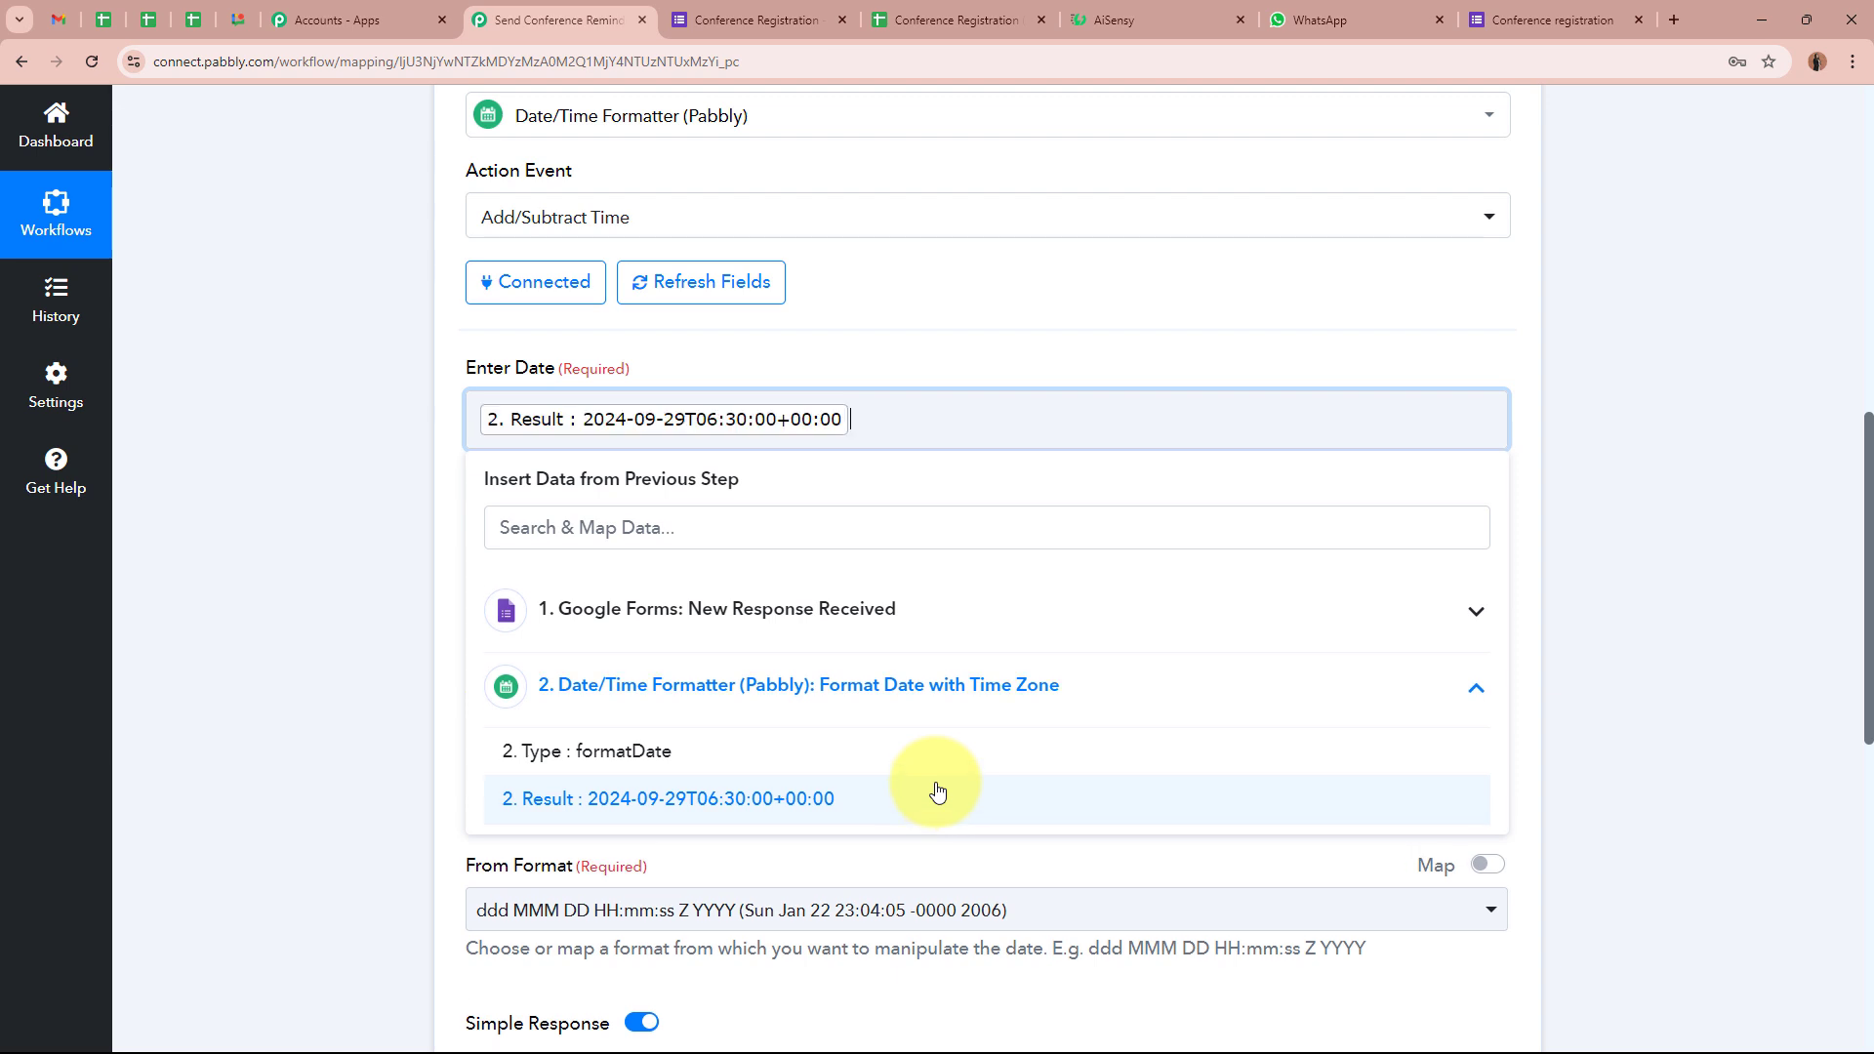
click(285, 451)
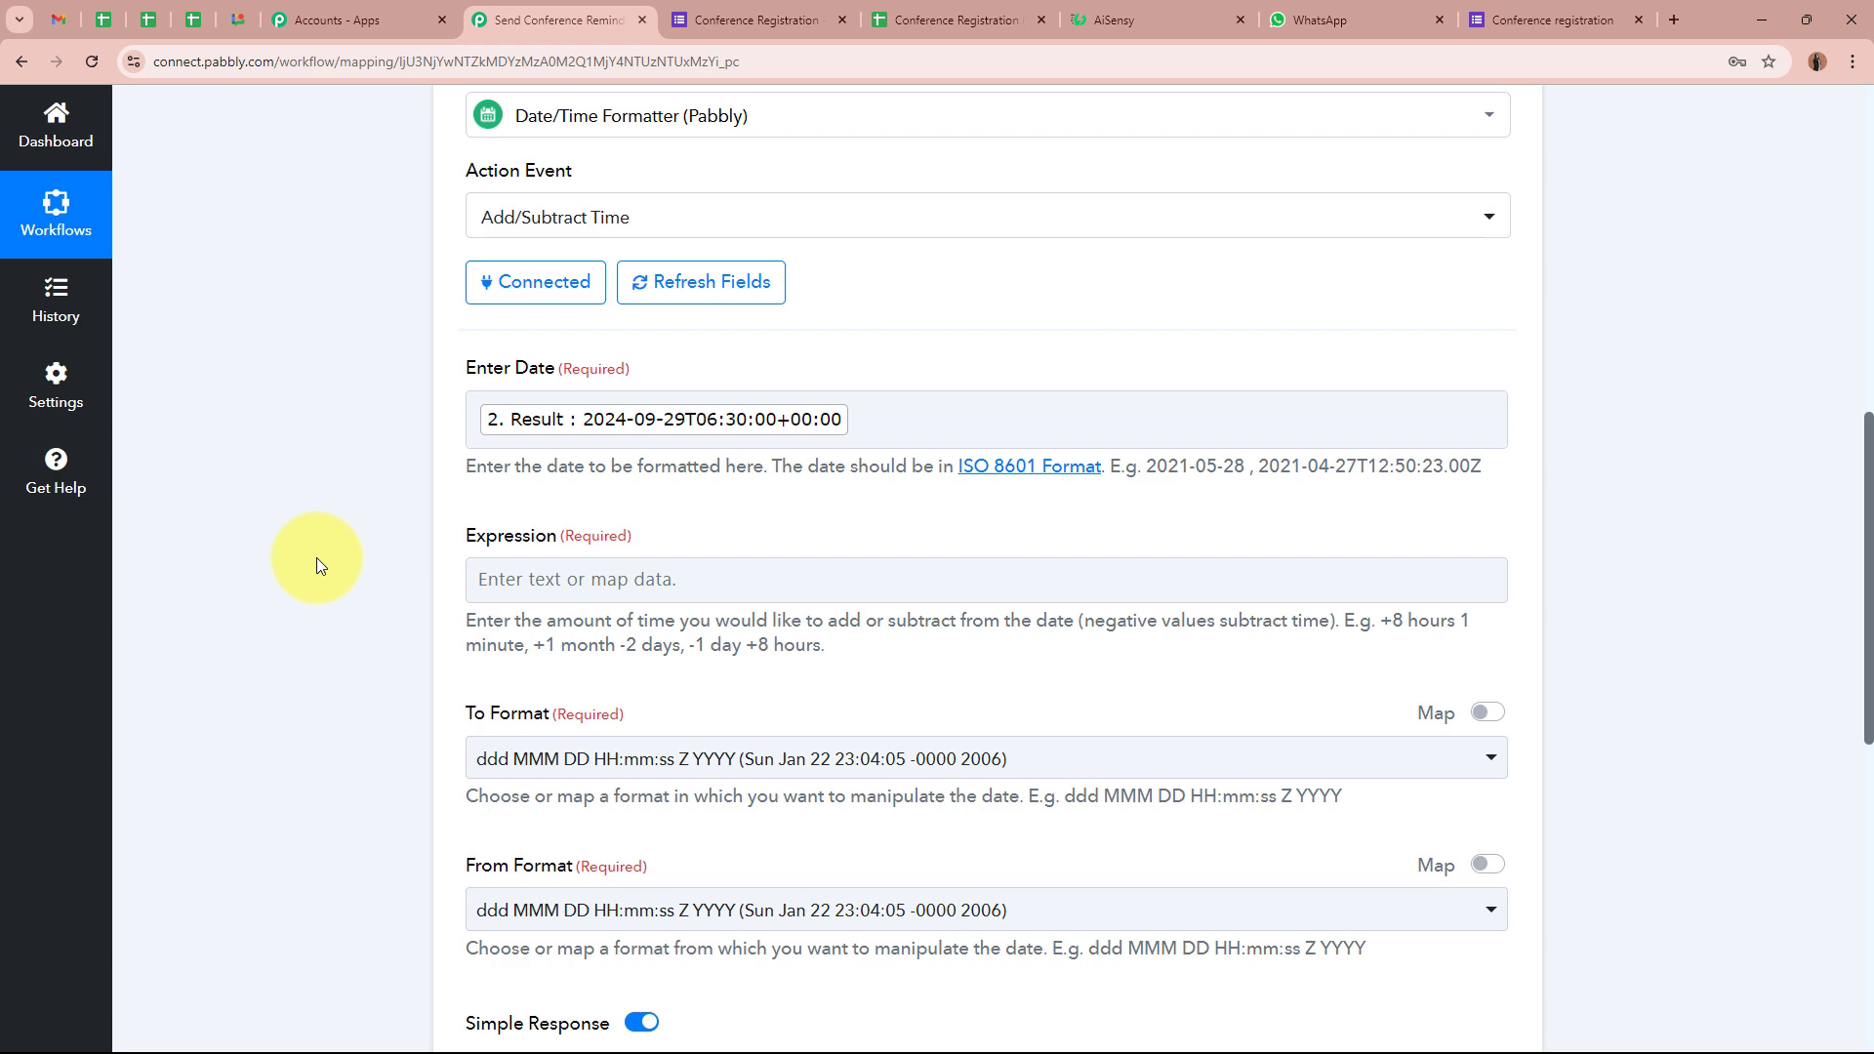
Enter the expression -1 day to subtract one day from the date
scroll(316, 558, up, 5)
scroll(390, 473, down, 4)
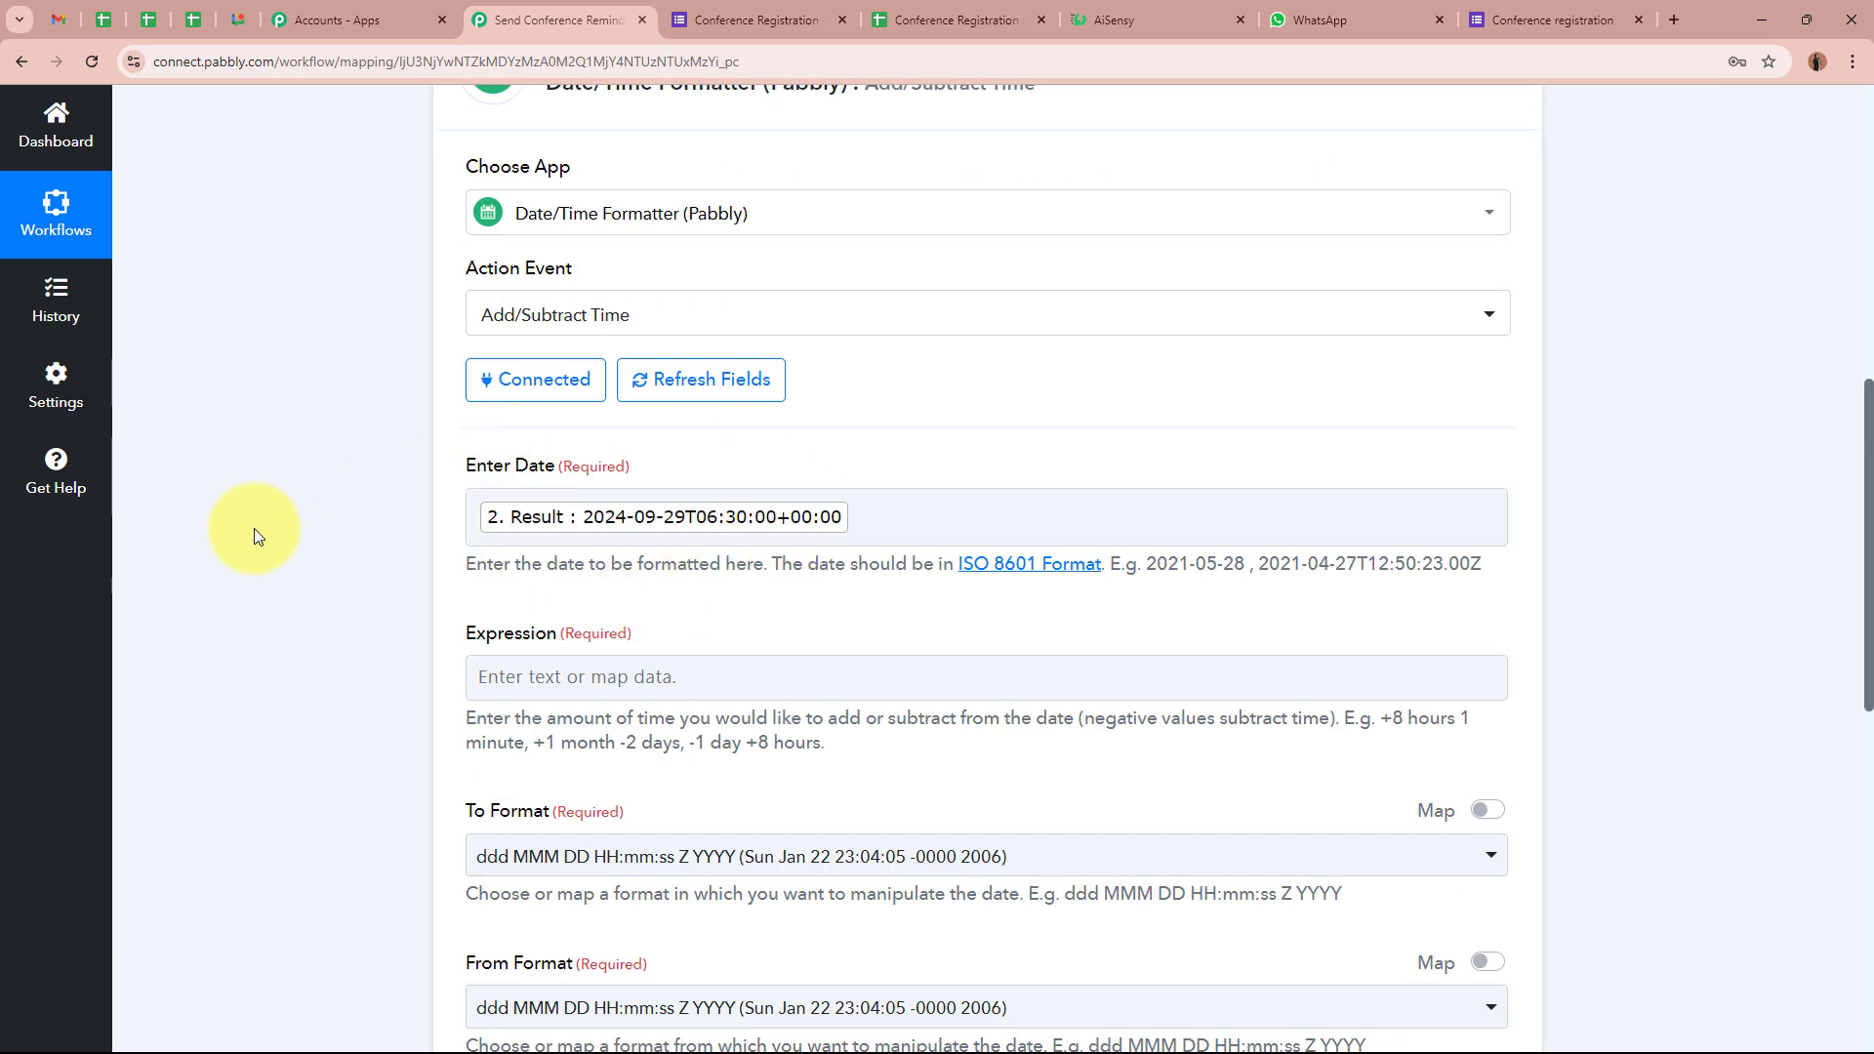
scroll(377, 587, down, 3)
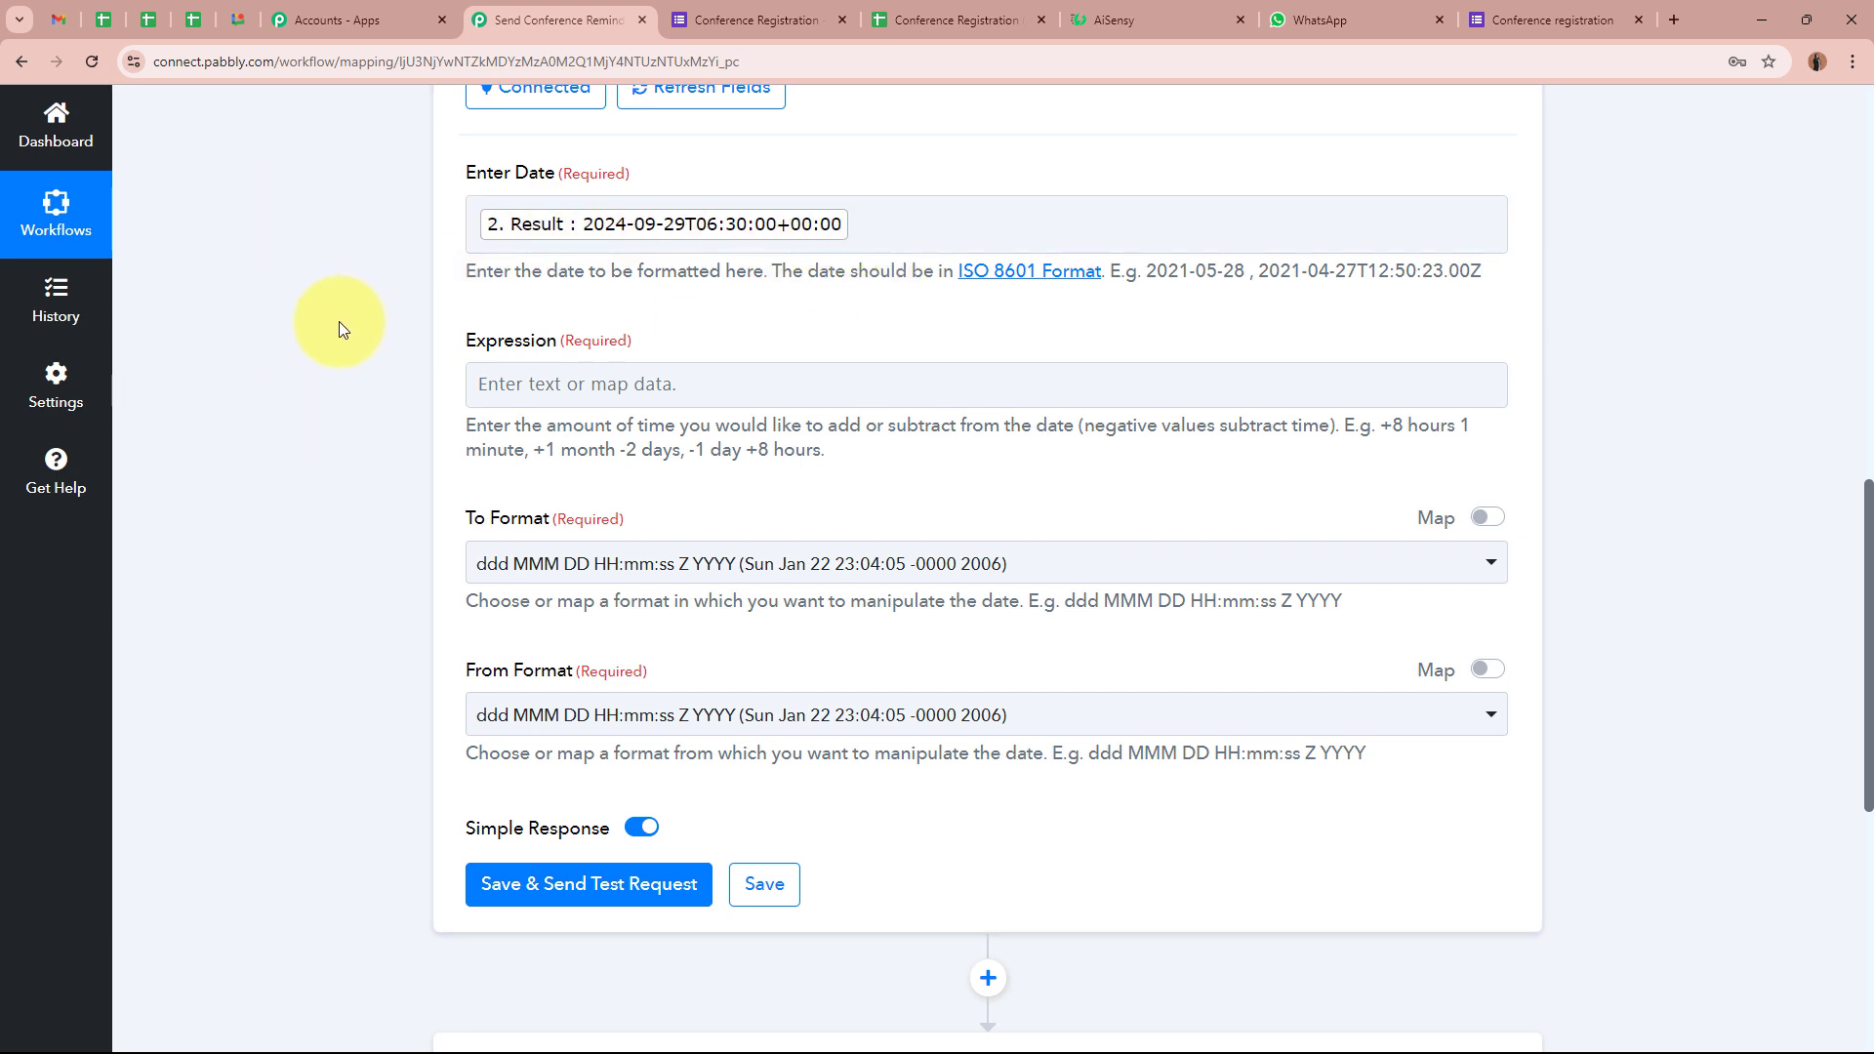
click(689, 375)
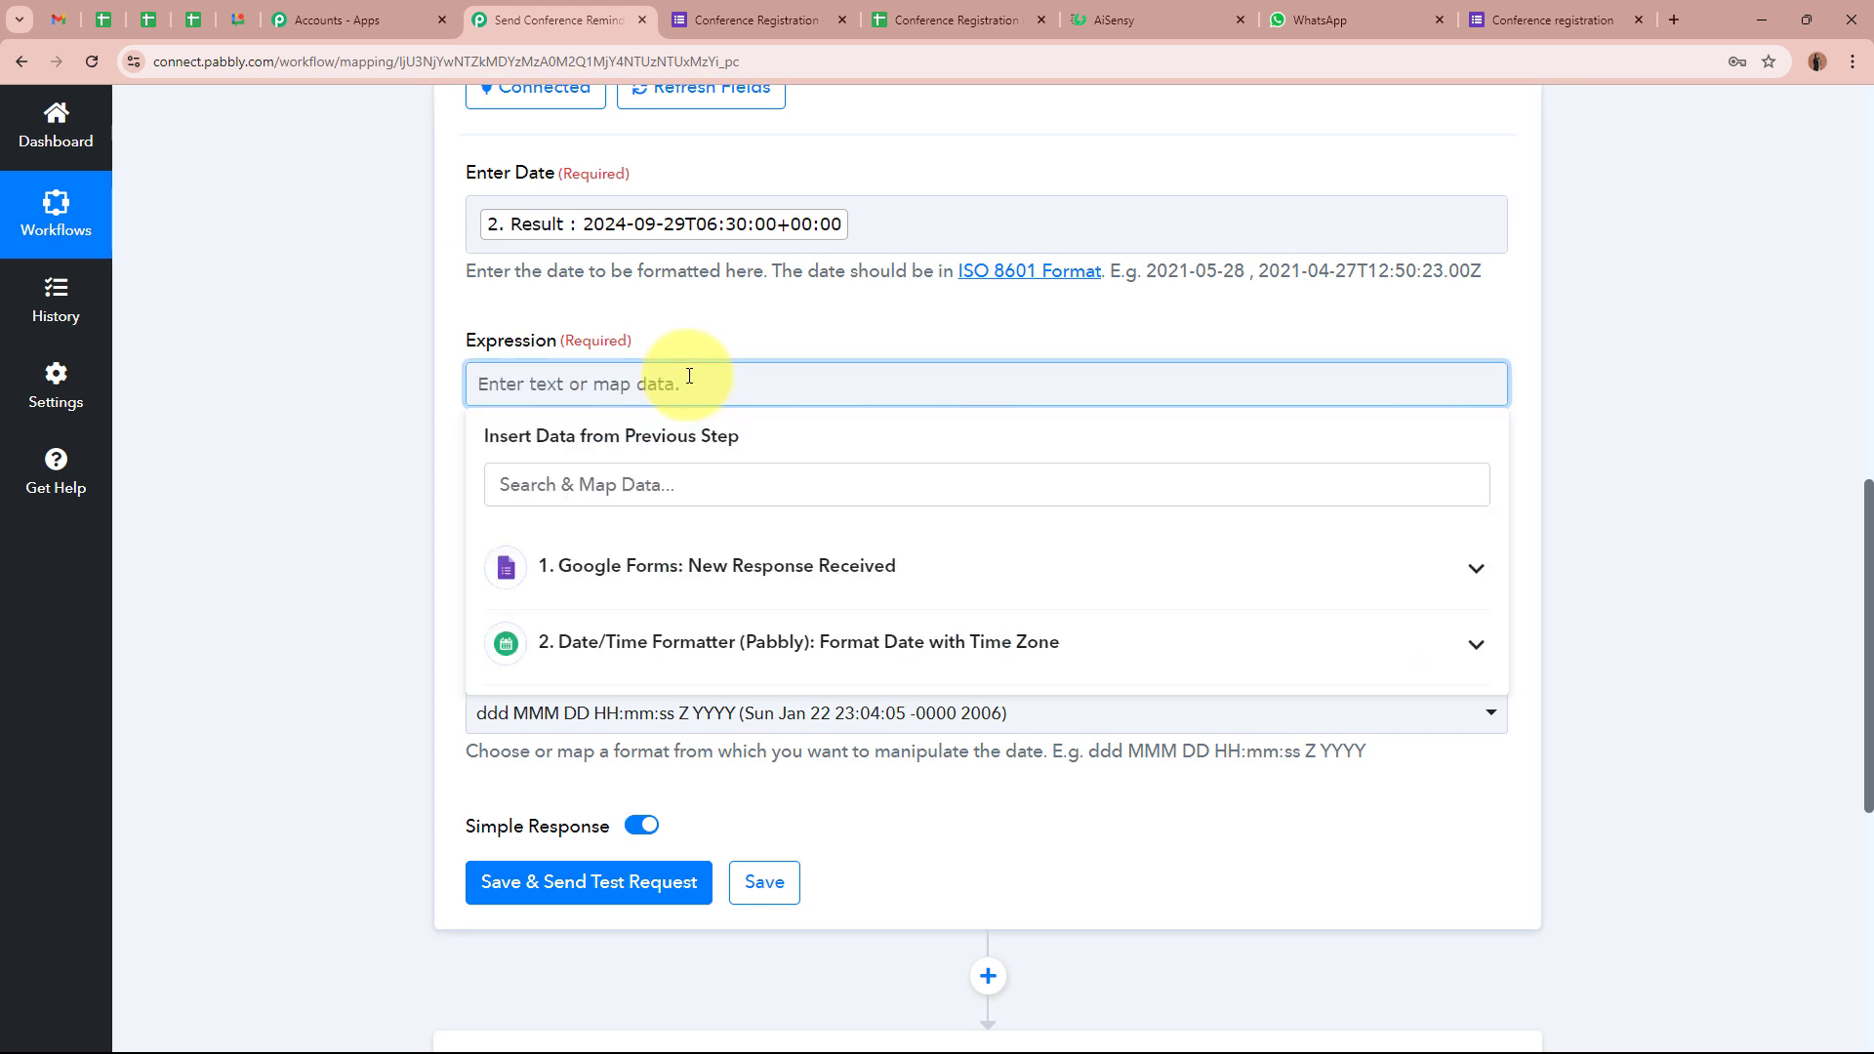
text(-1 day)
click(308, 398)
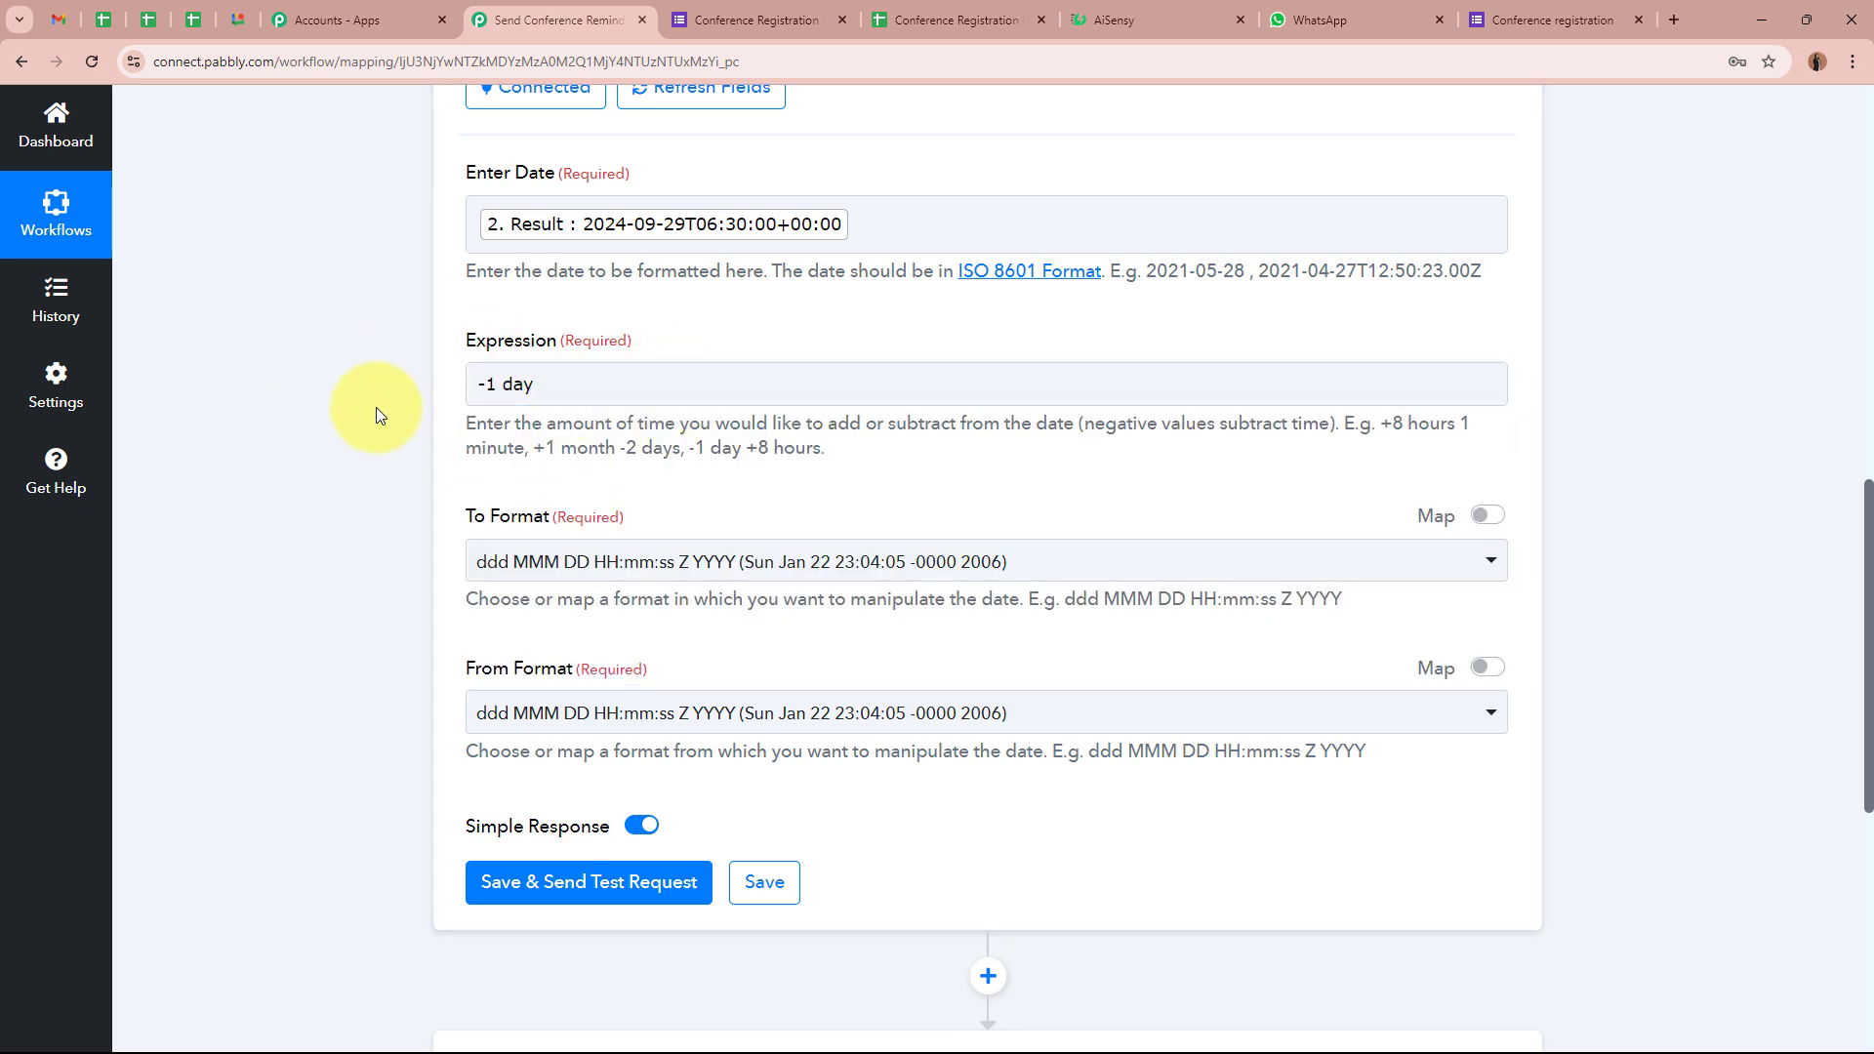
drag(1379, 423, 825, 449)
click(748, 367)
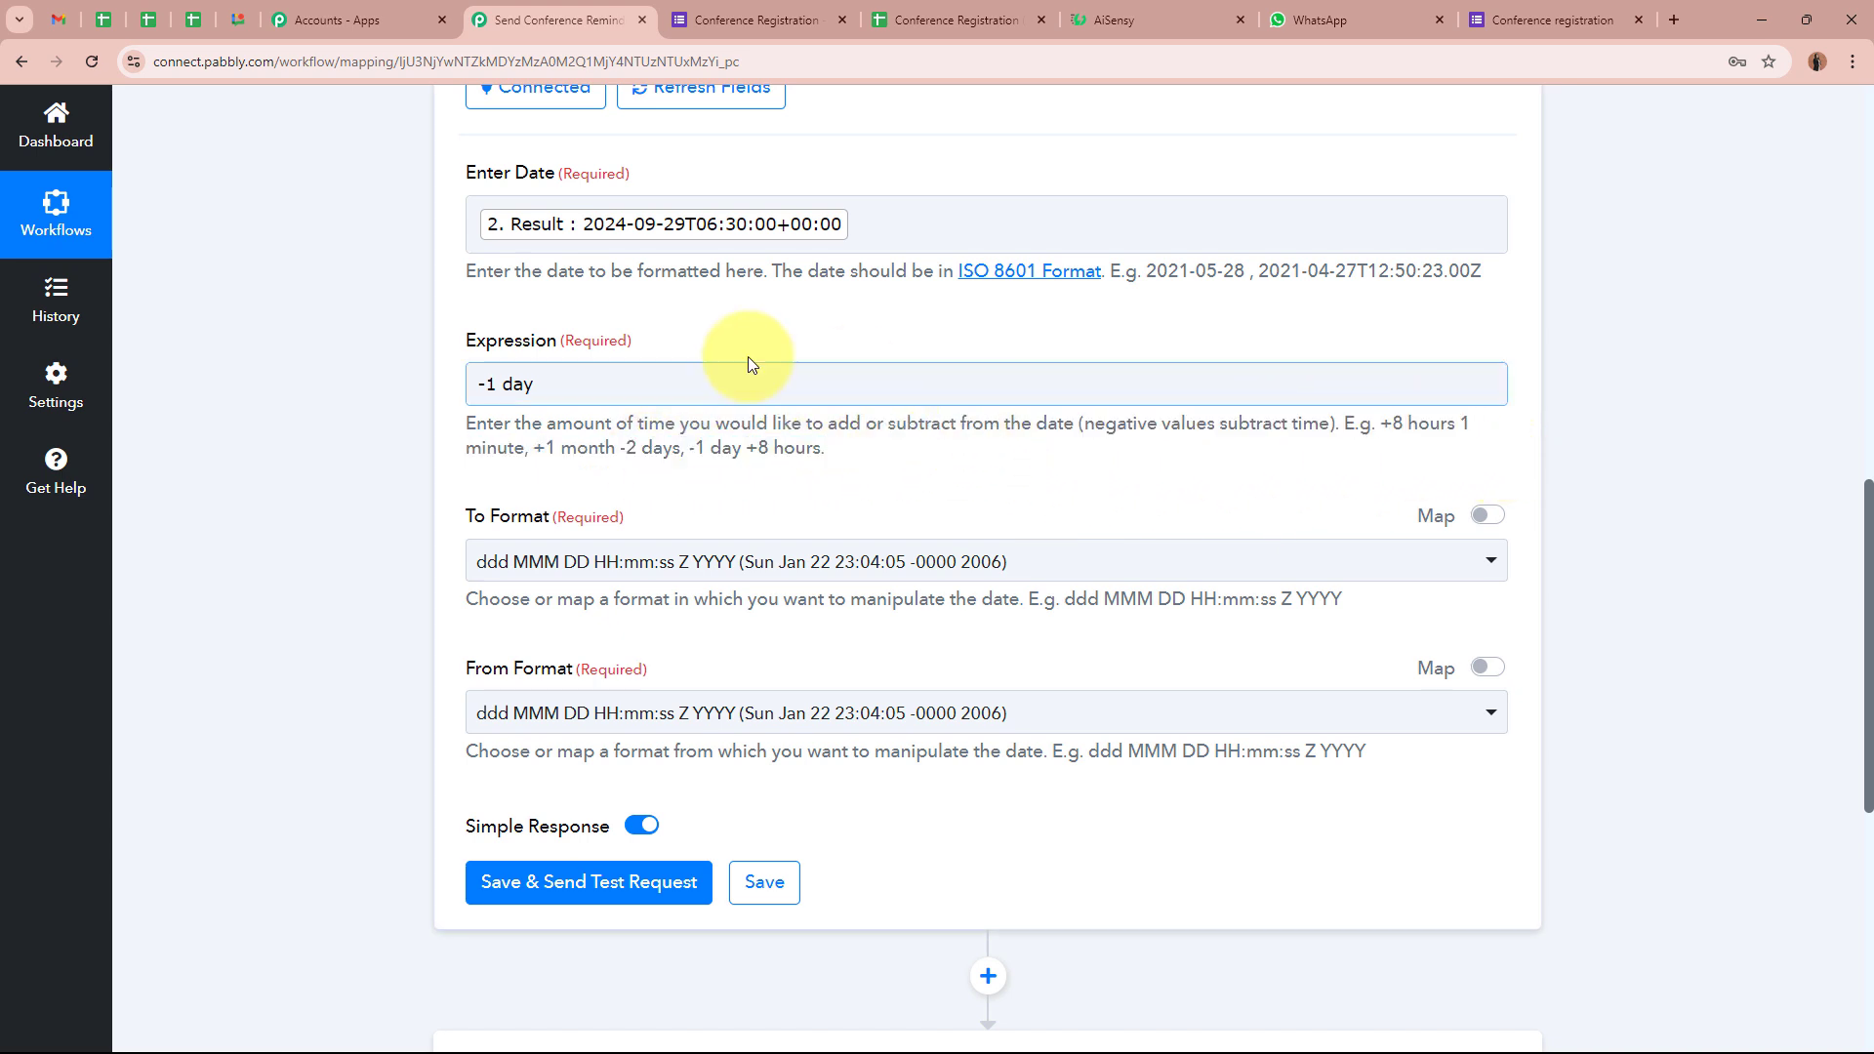
click(372, 382)
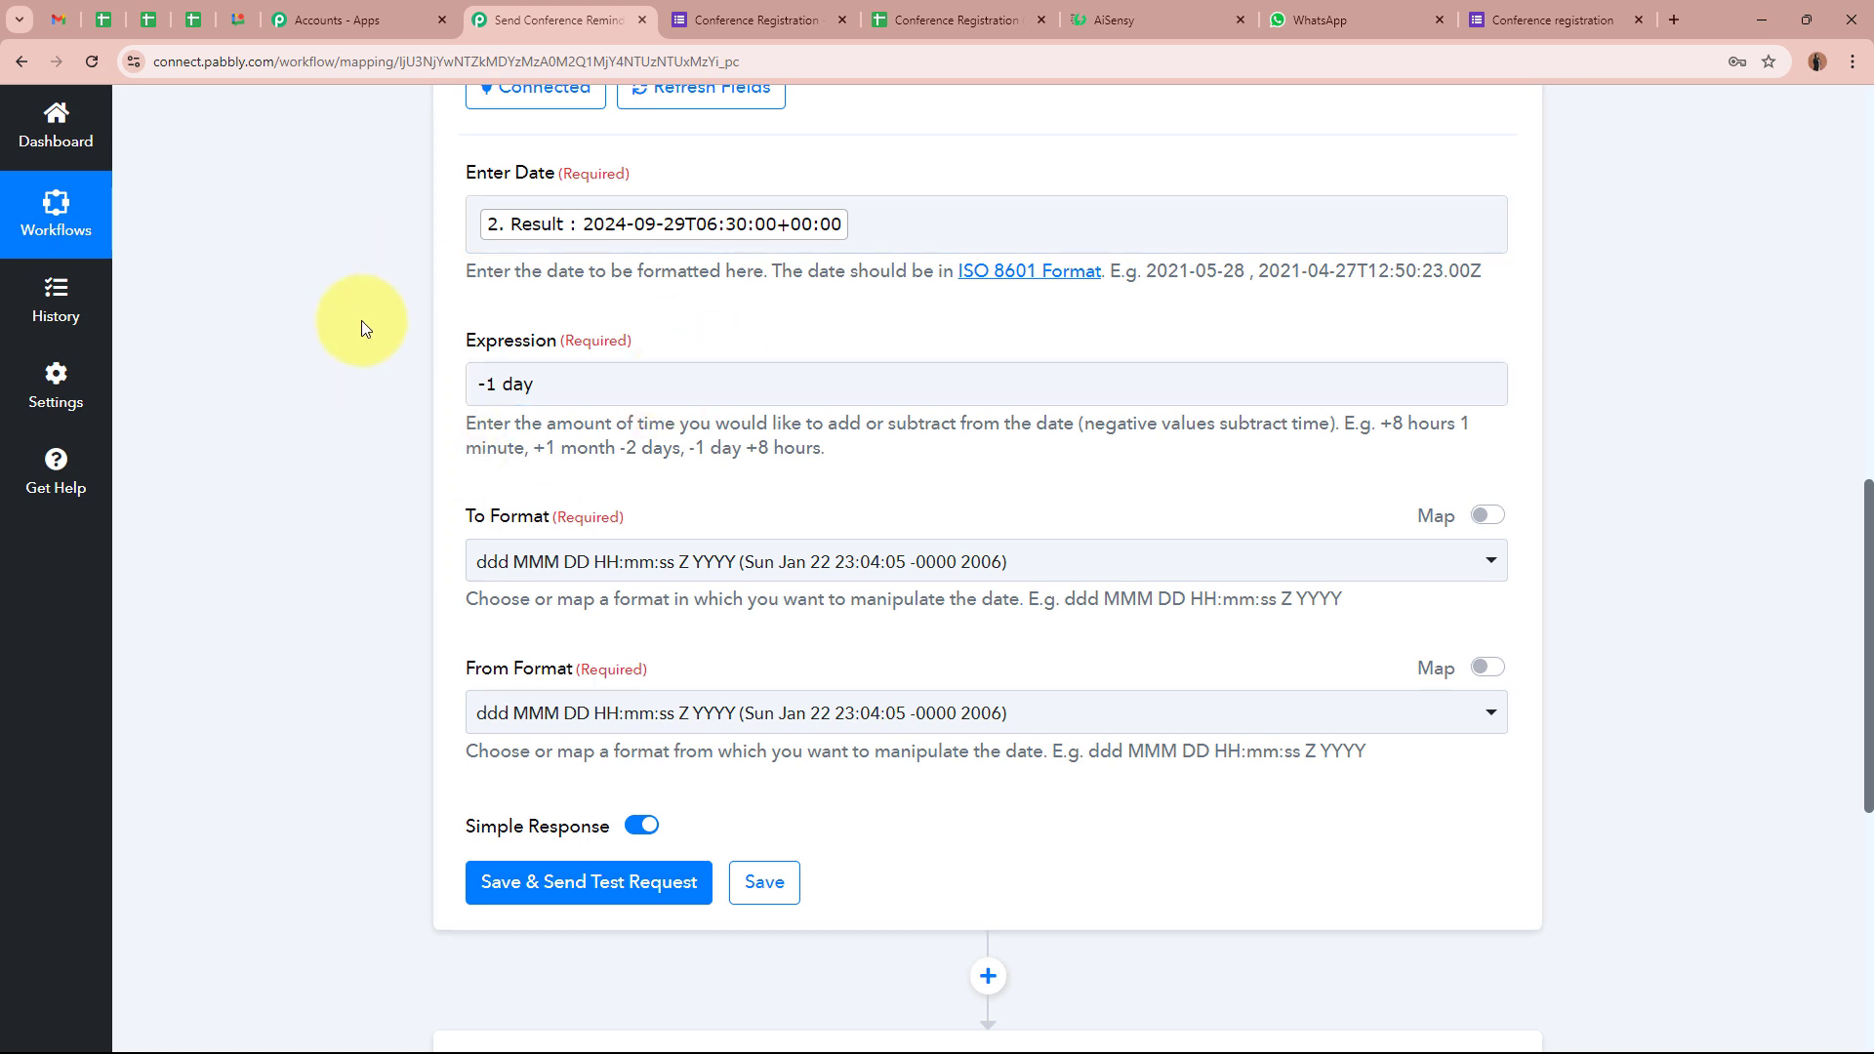
Check the Delay step's settings, then return to the Add/Subtract Time step
scroll(381, 473, down, 1)
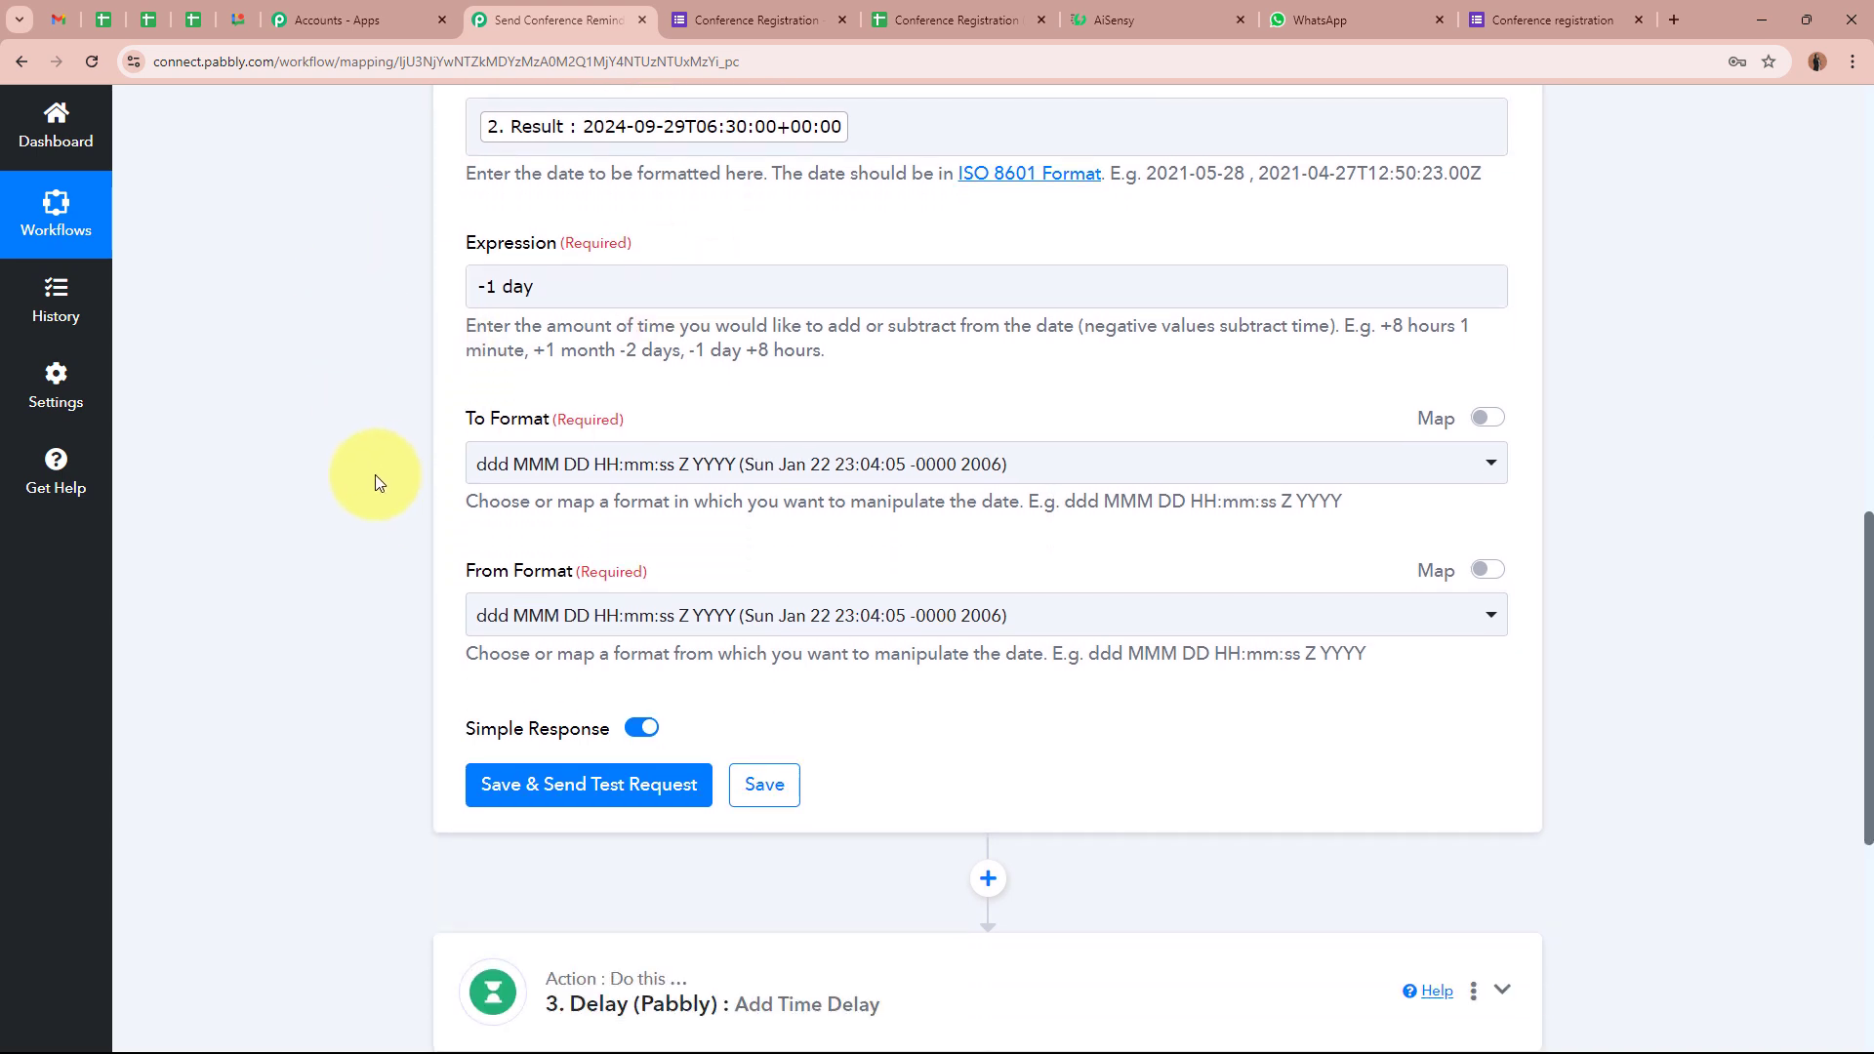
scroll(420, 425, down, 5)
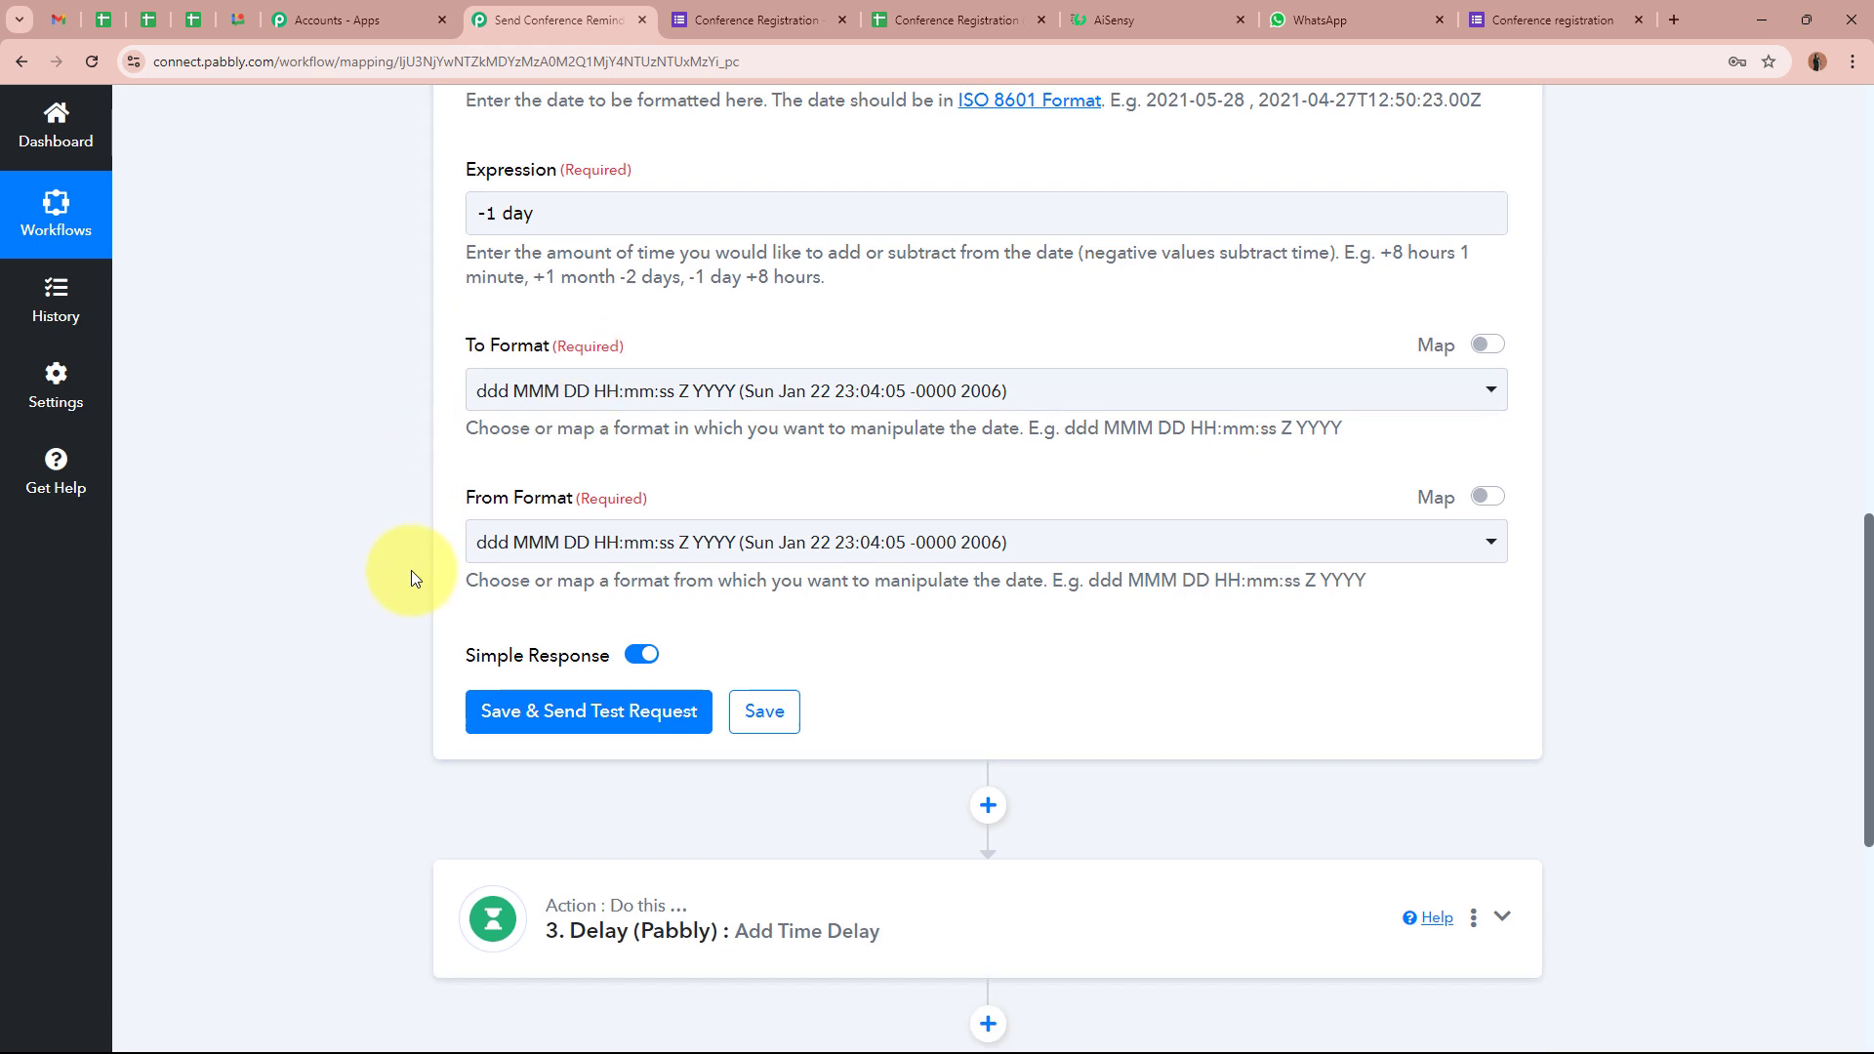
click(854, 518)
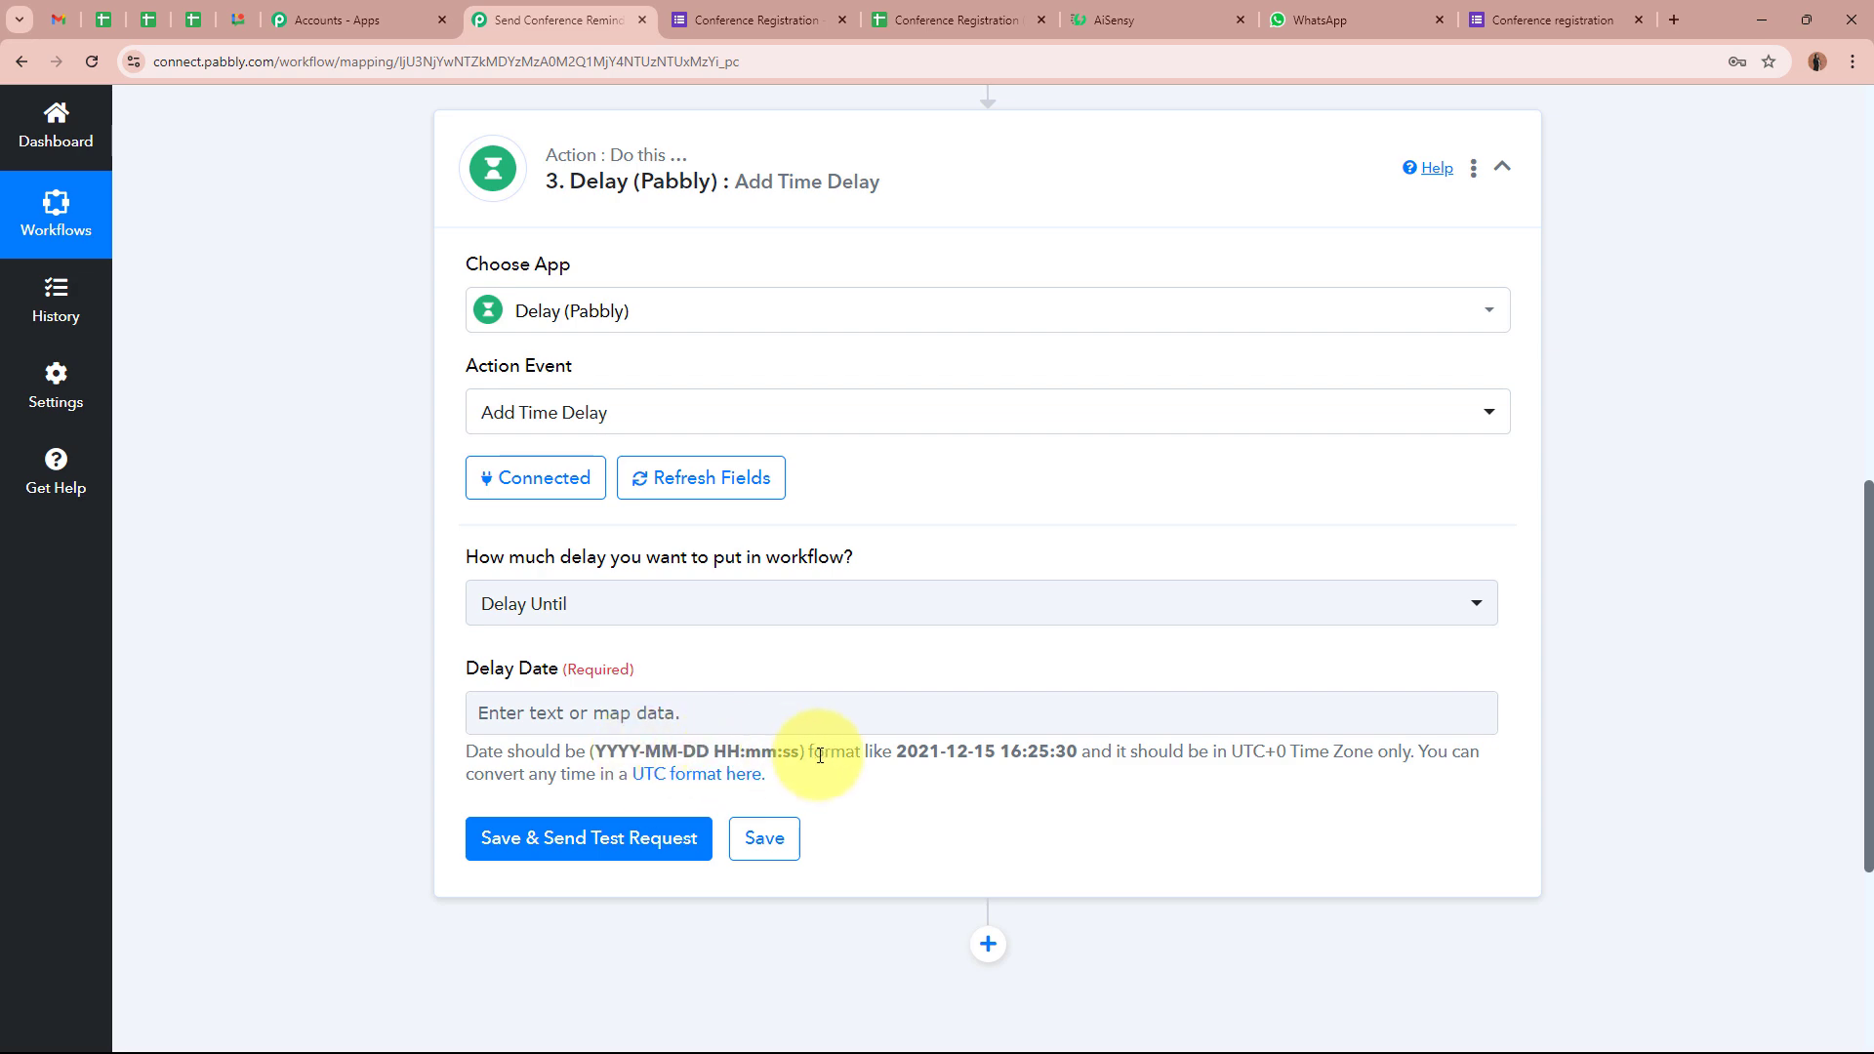
scroll(829, 644, up, 6)
click(845, 539)
scroll(439, 615, down, 5)
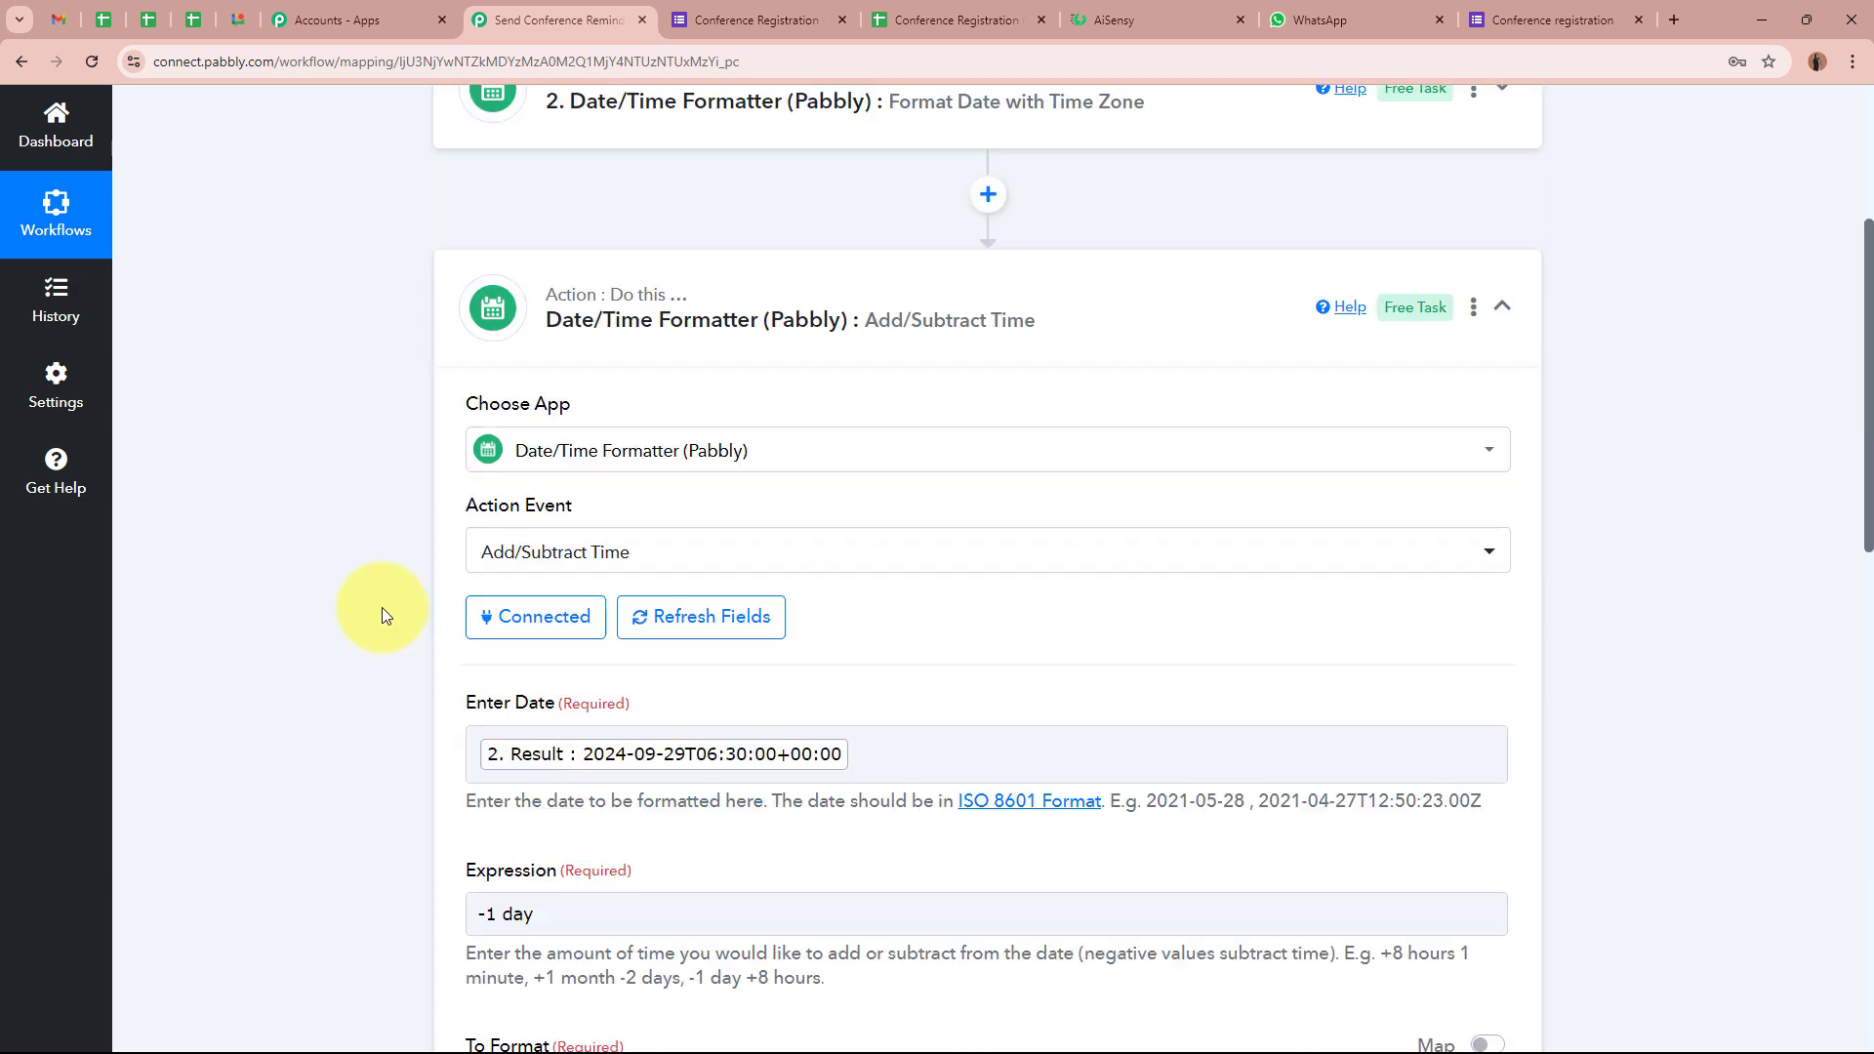
scroll(663, 682, down, 3)
click(645, 444)
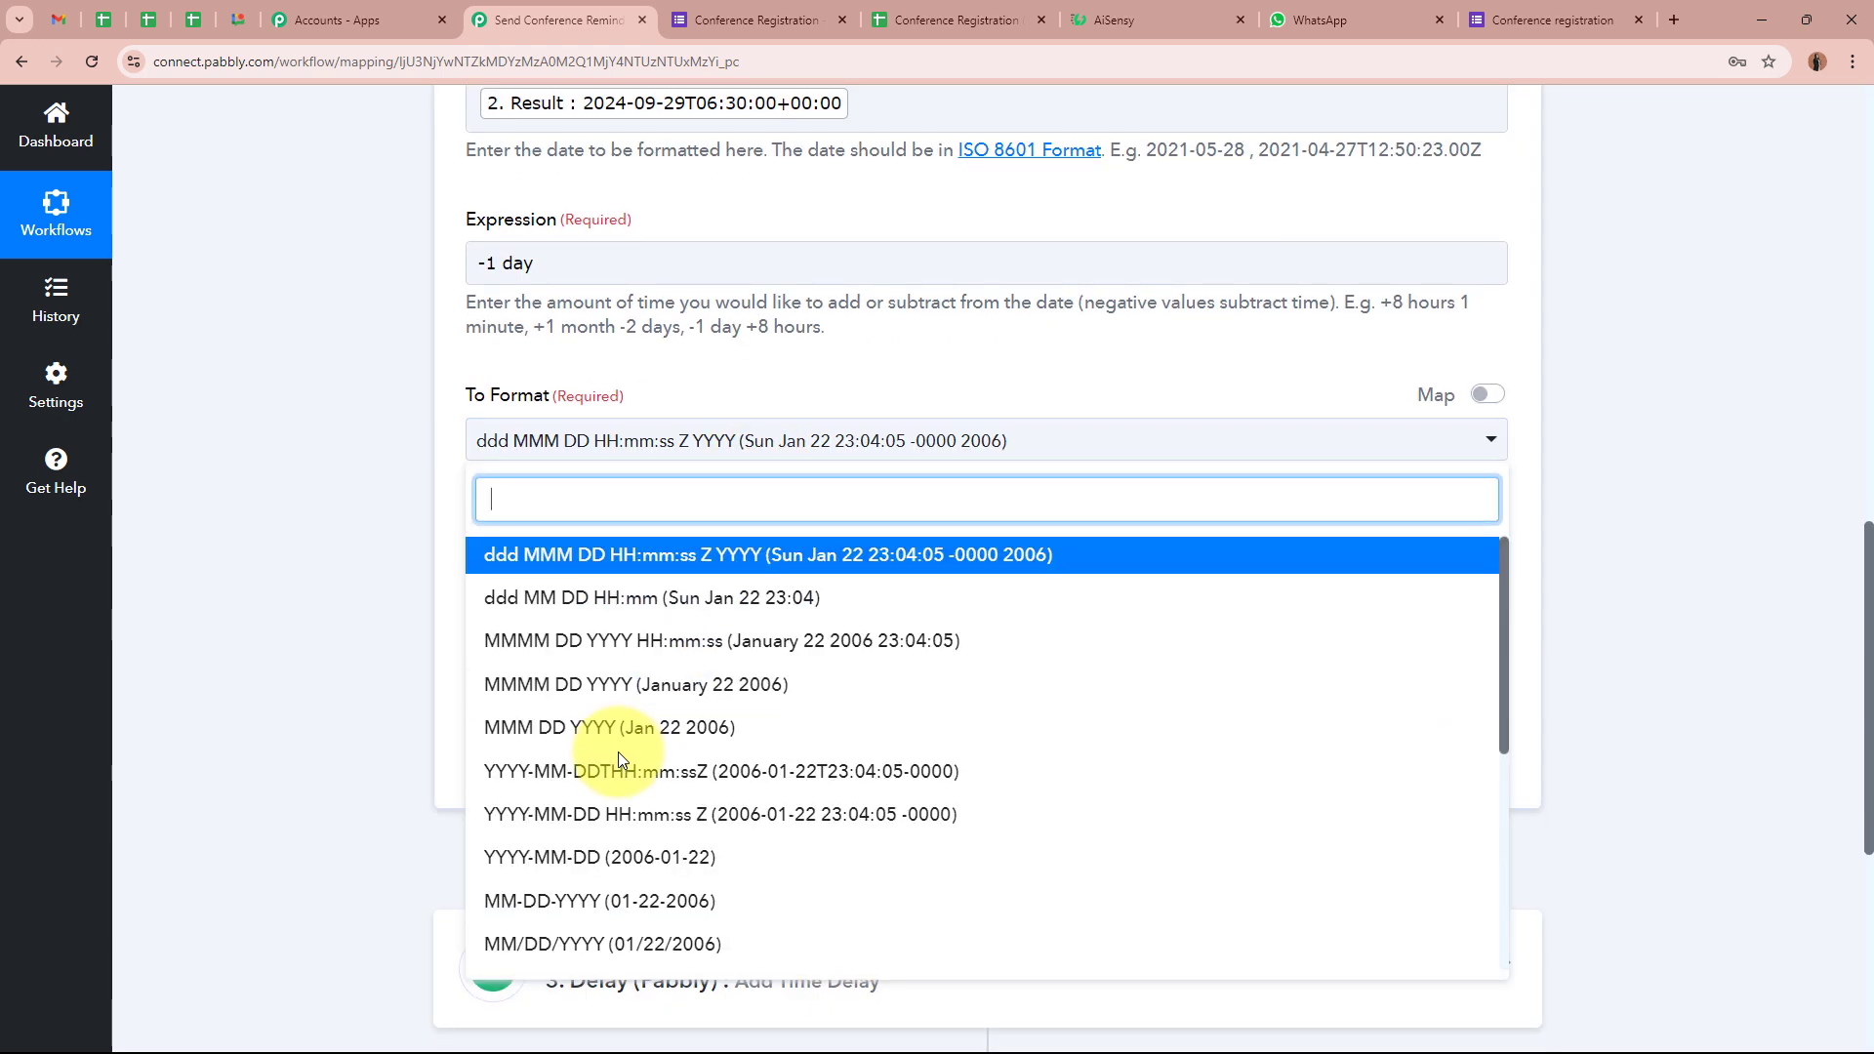
scroll(618, 765, down, 3)
scroll(619, 765, down, 3)
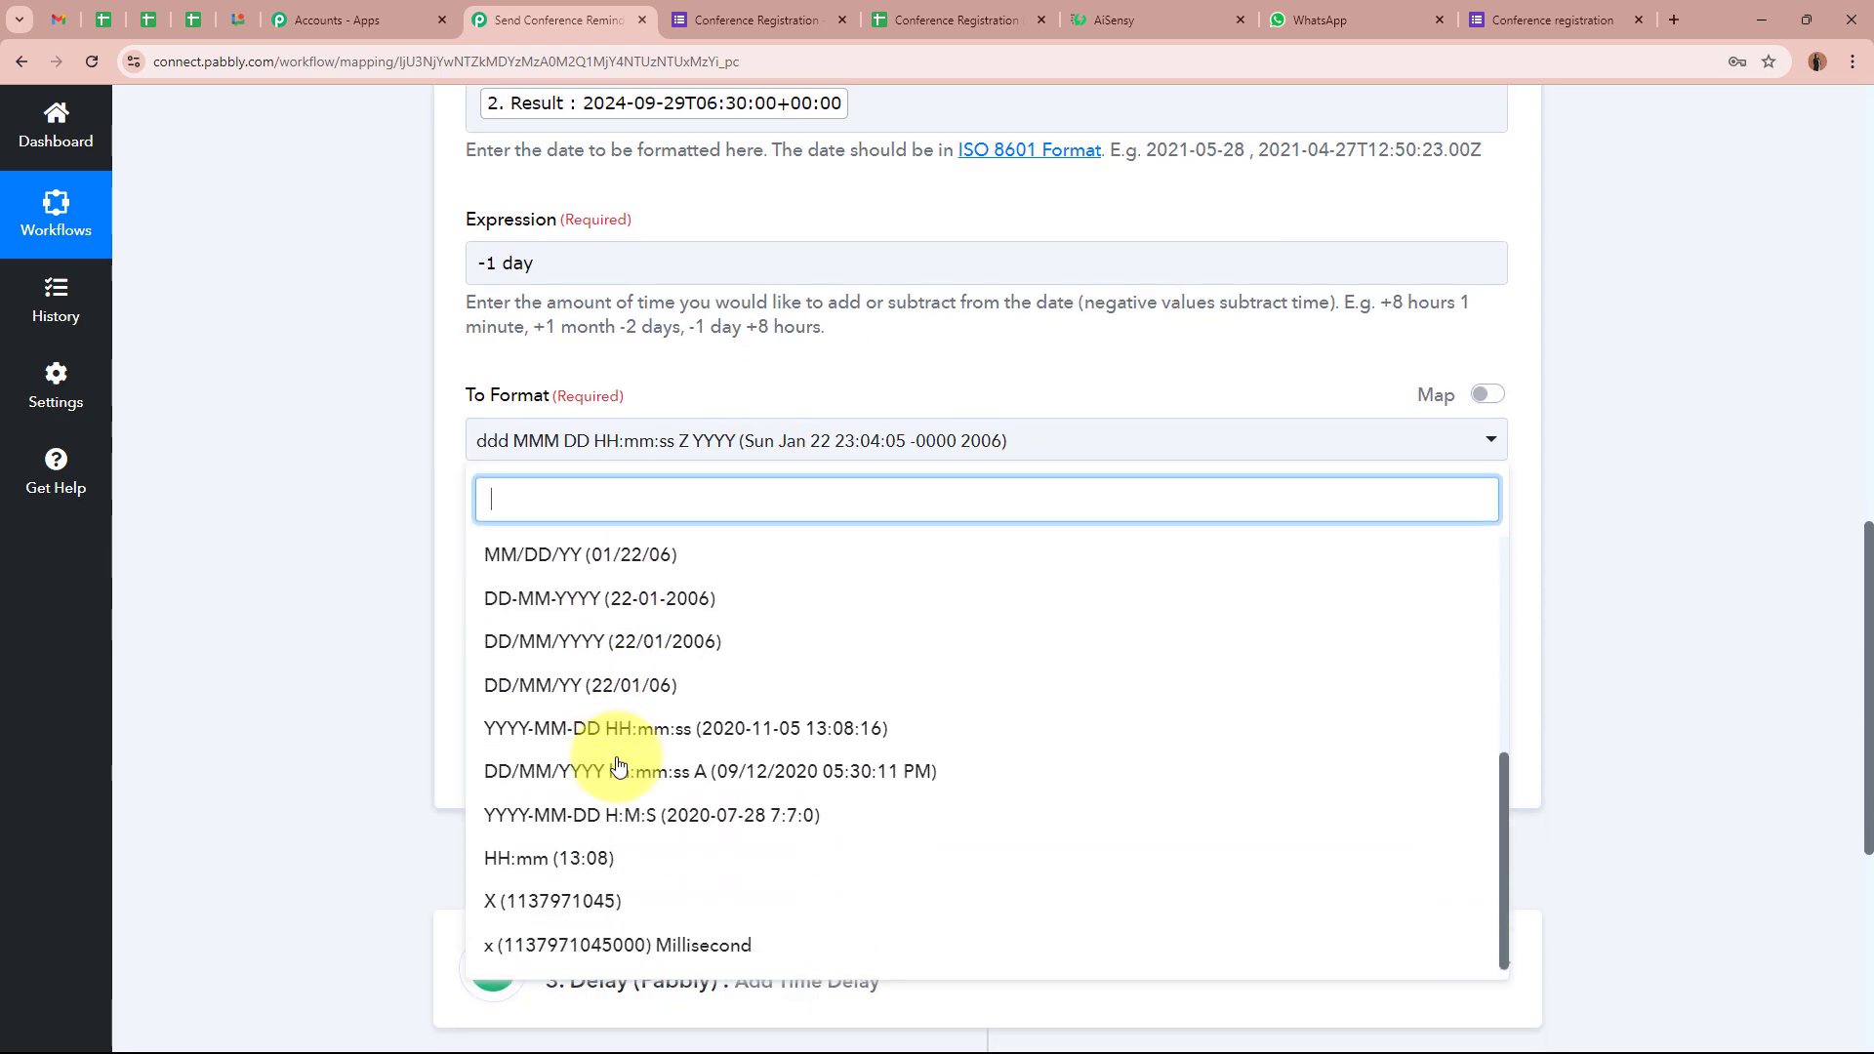
click(837, 727)
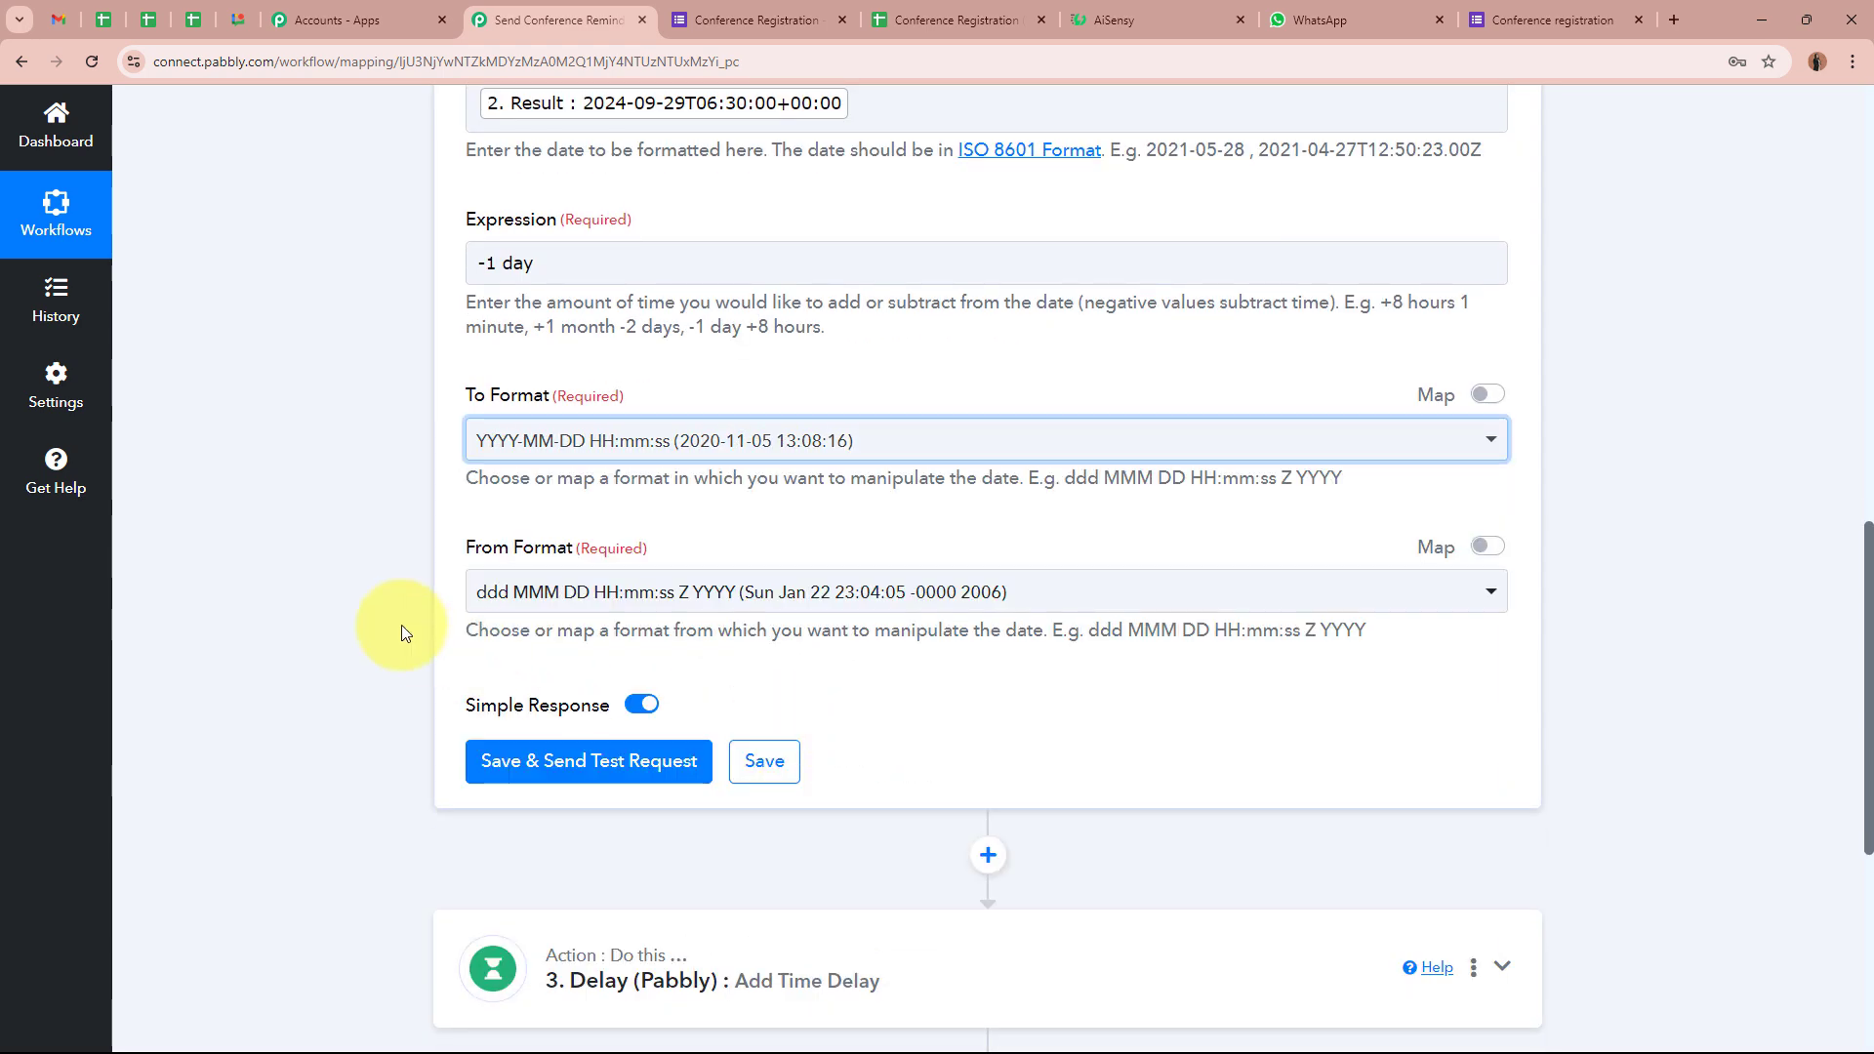
click(841, 597)
click(773, 464)
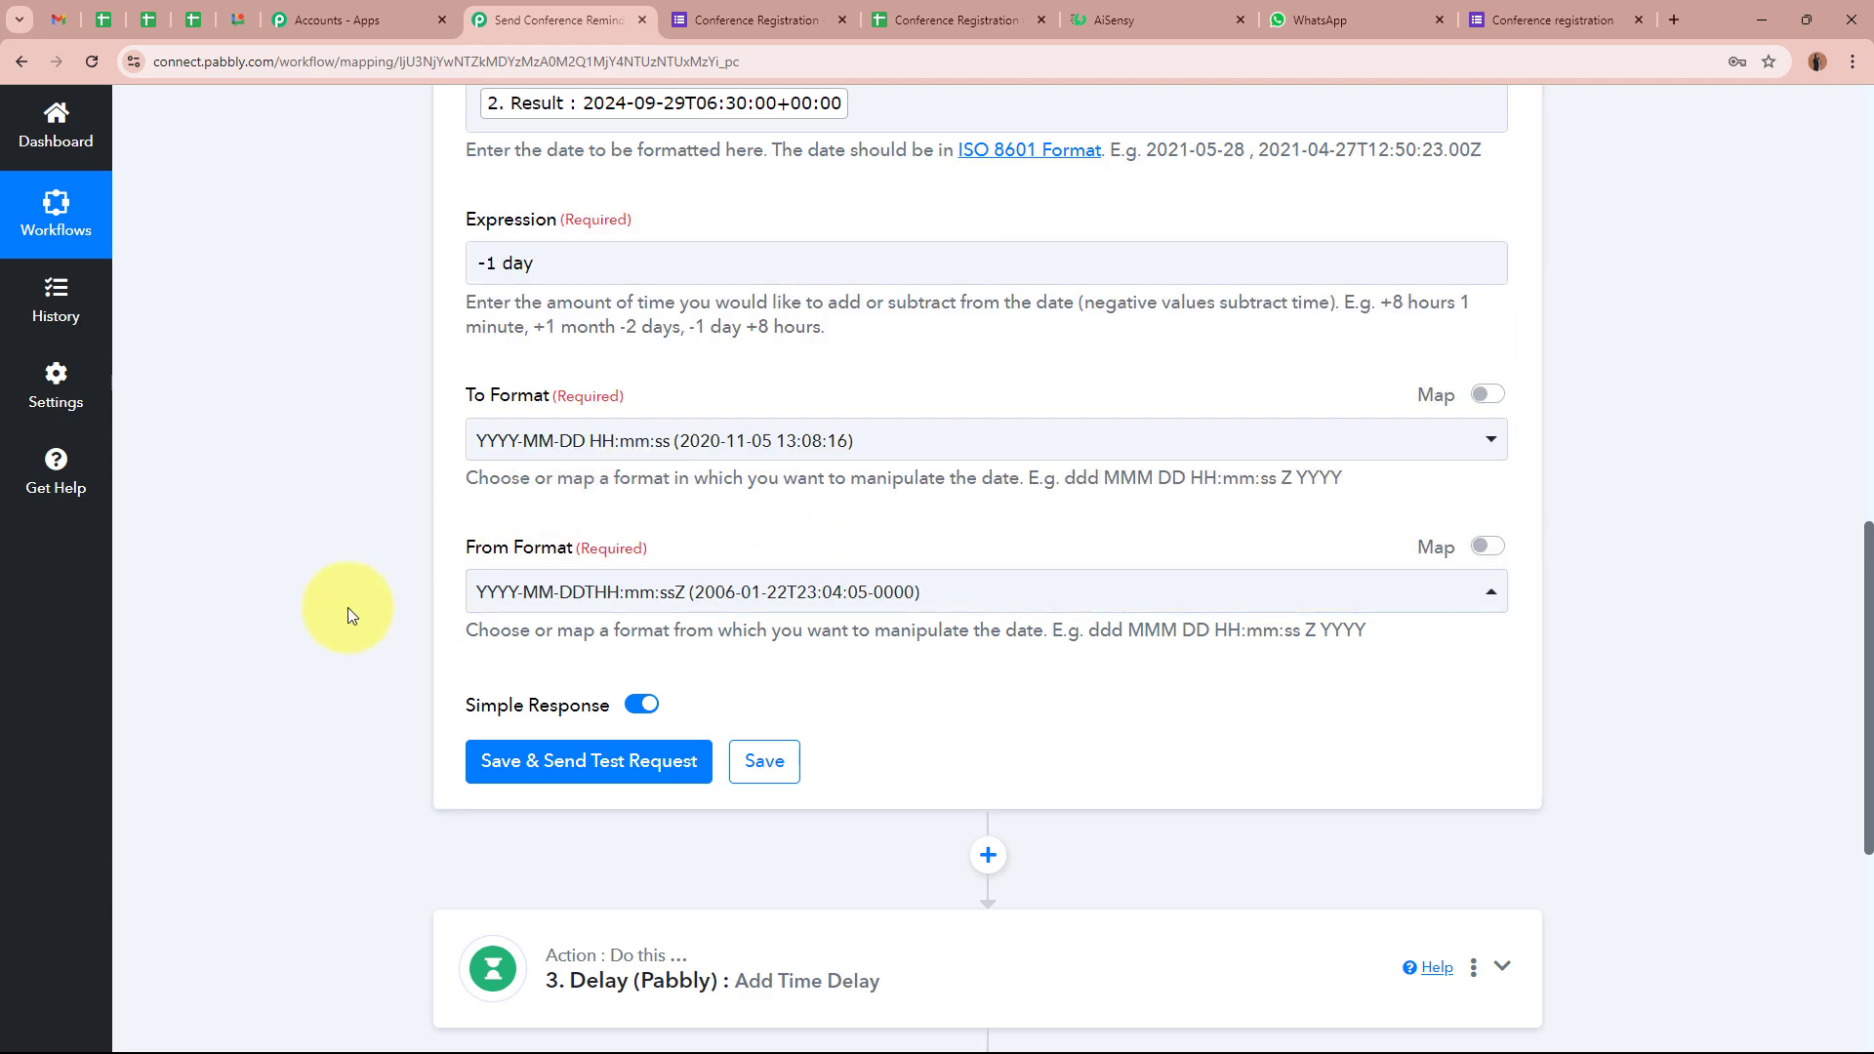
scroll(347, 607, down, 5)
click(562, 663)
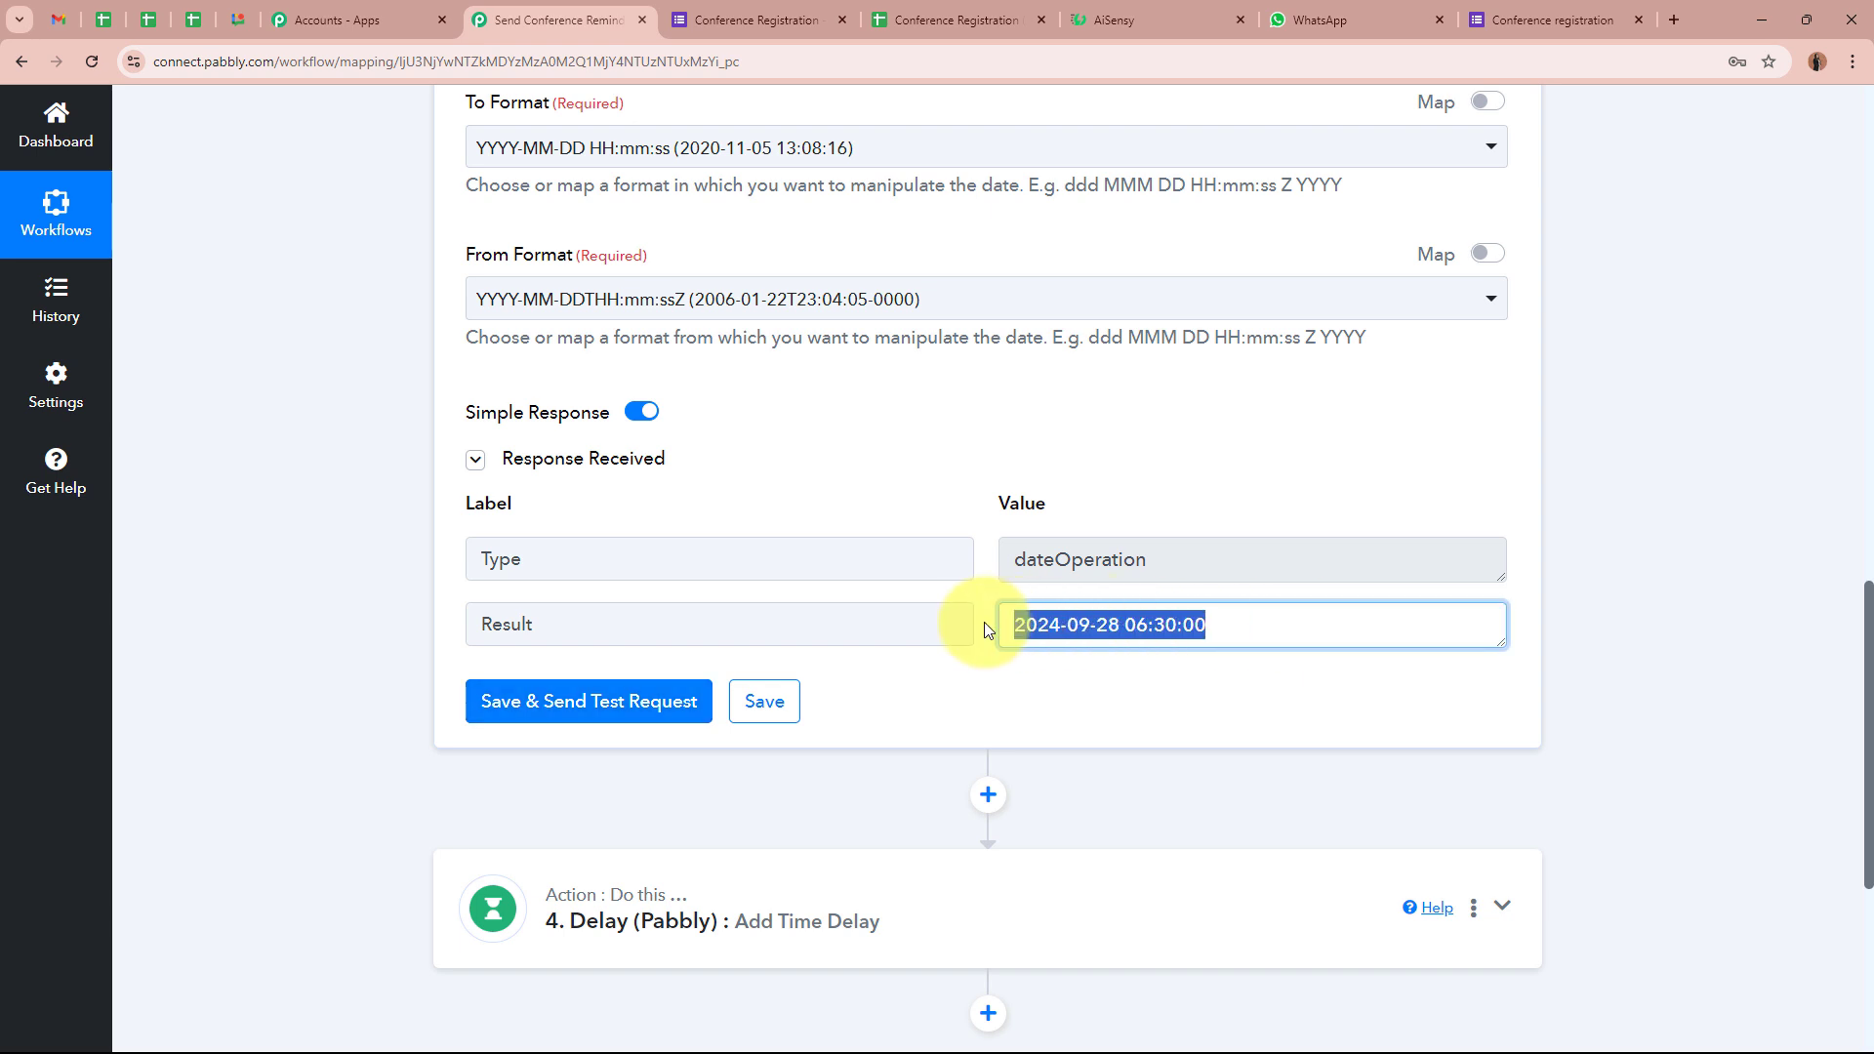
drag(1284, 625, 984, 625)
click(1064, 713)
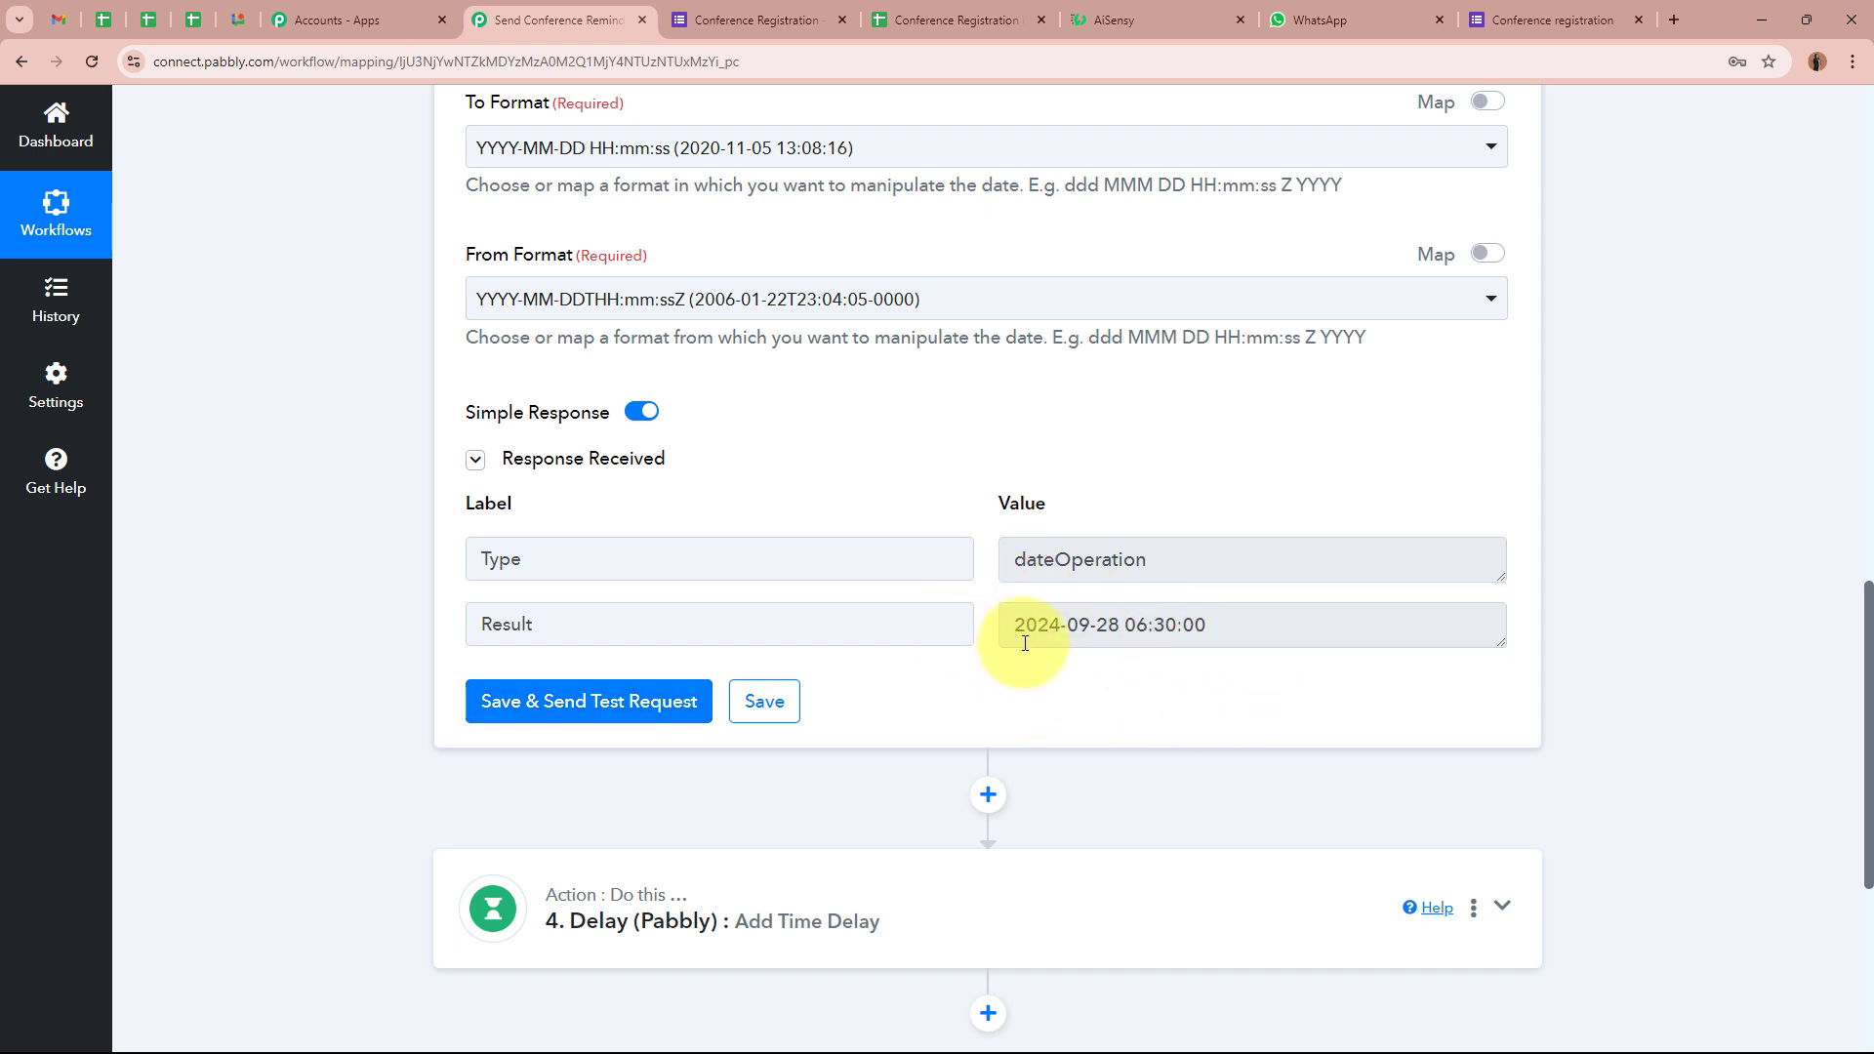
double_click(1106, 623)
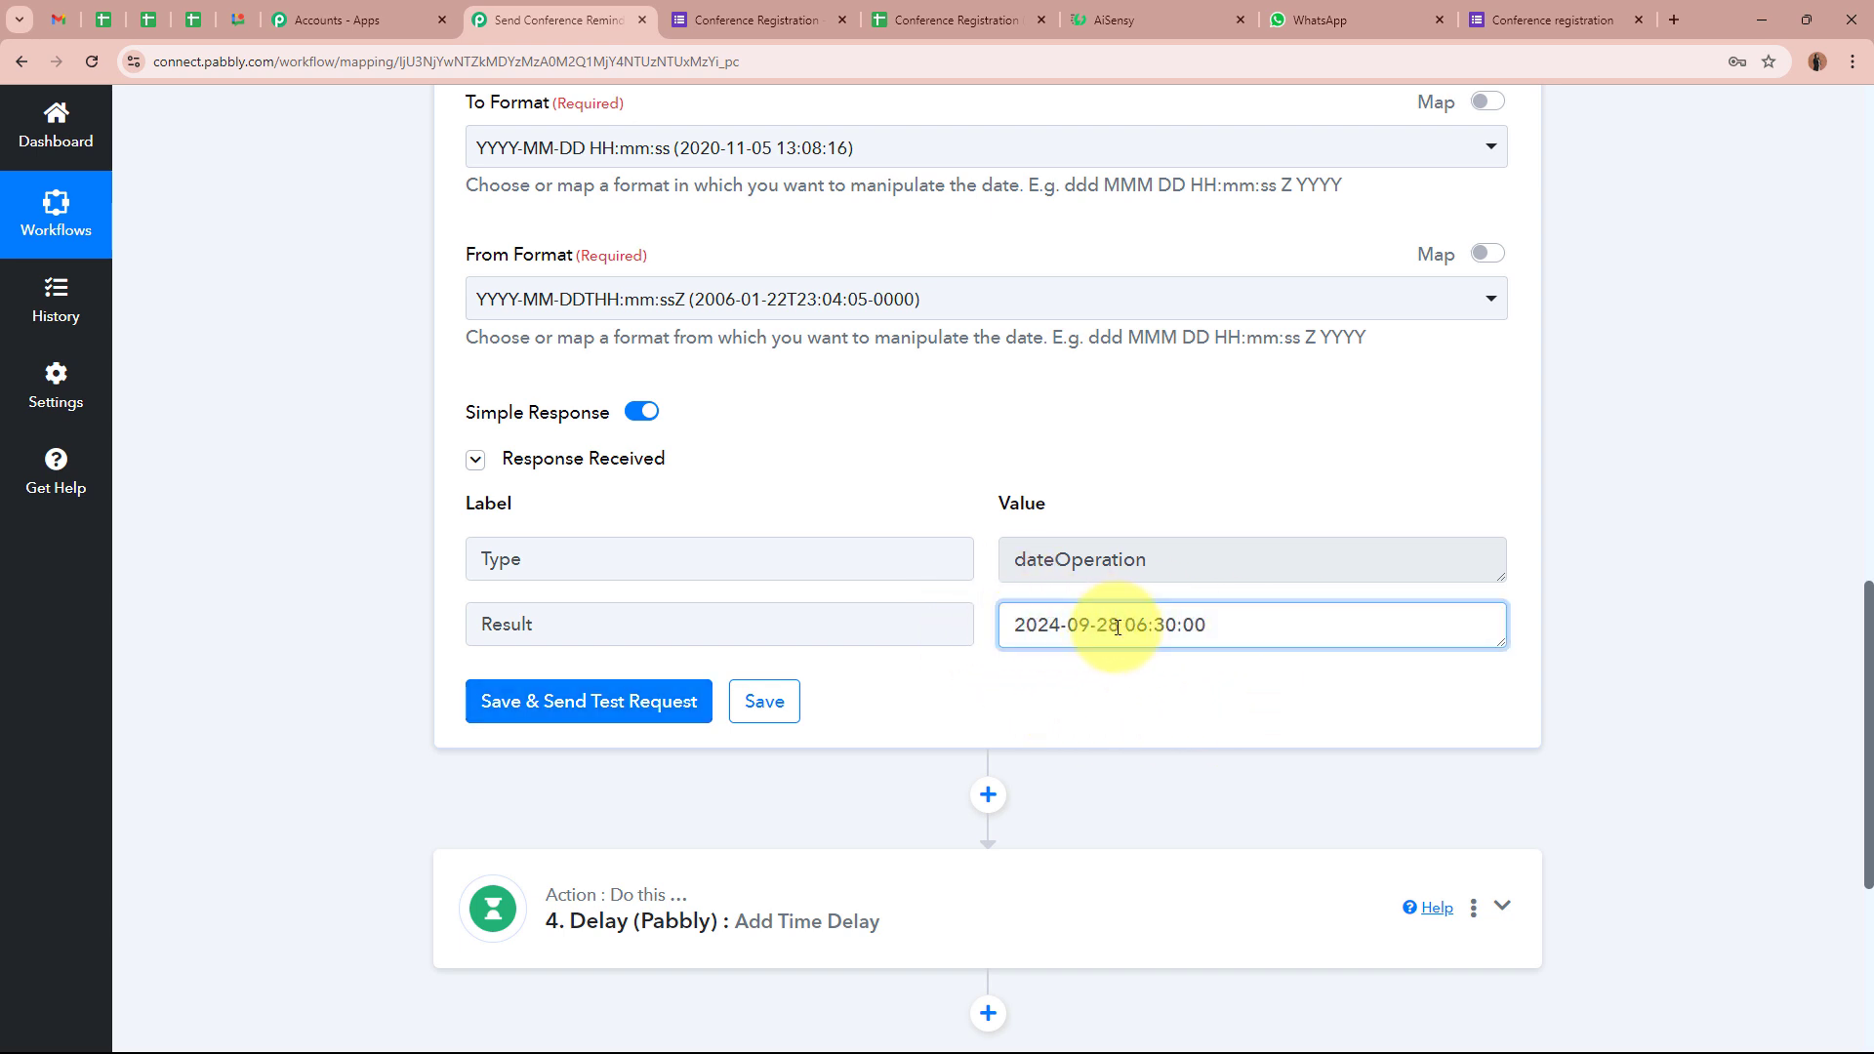
click(1046, 624)
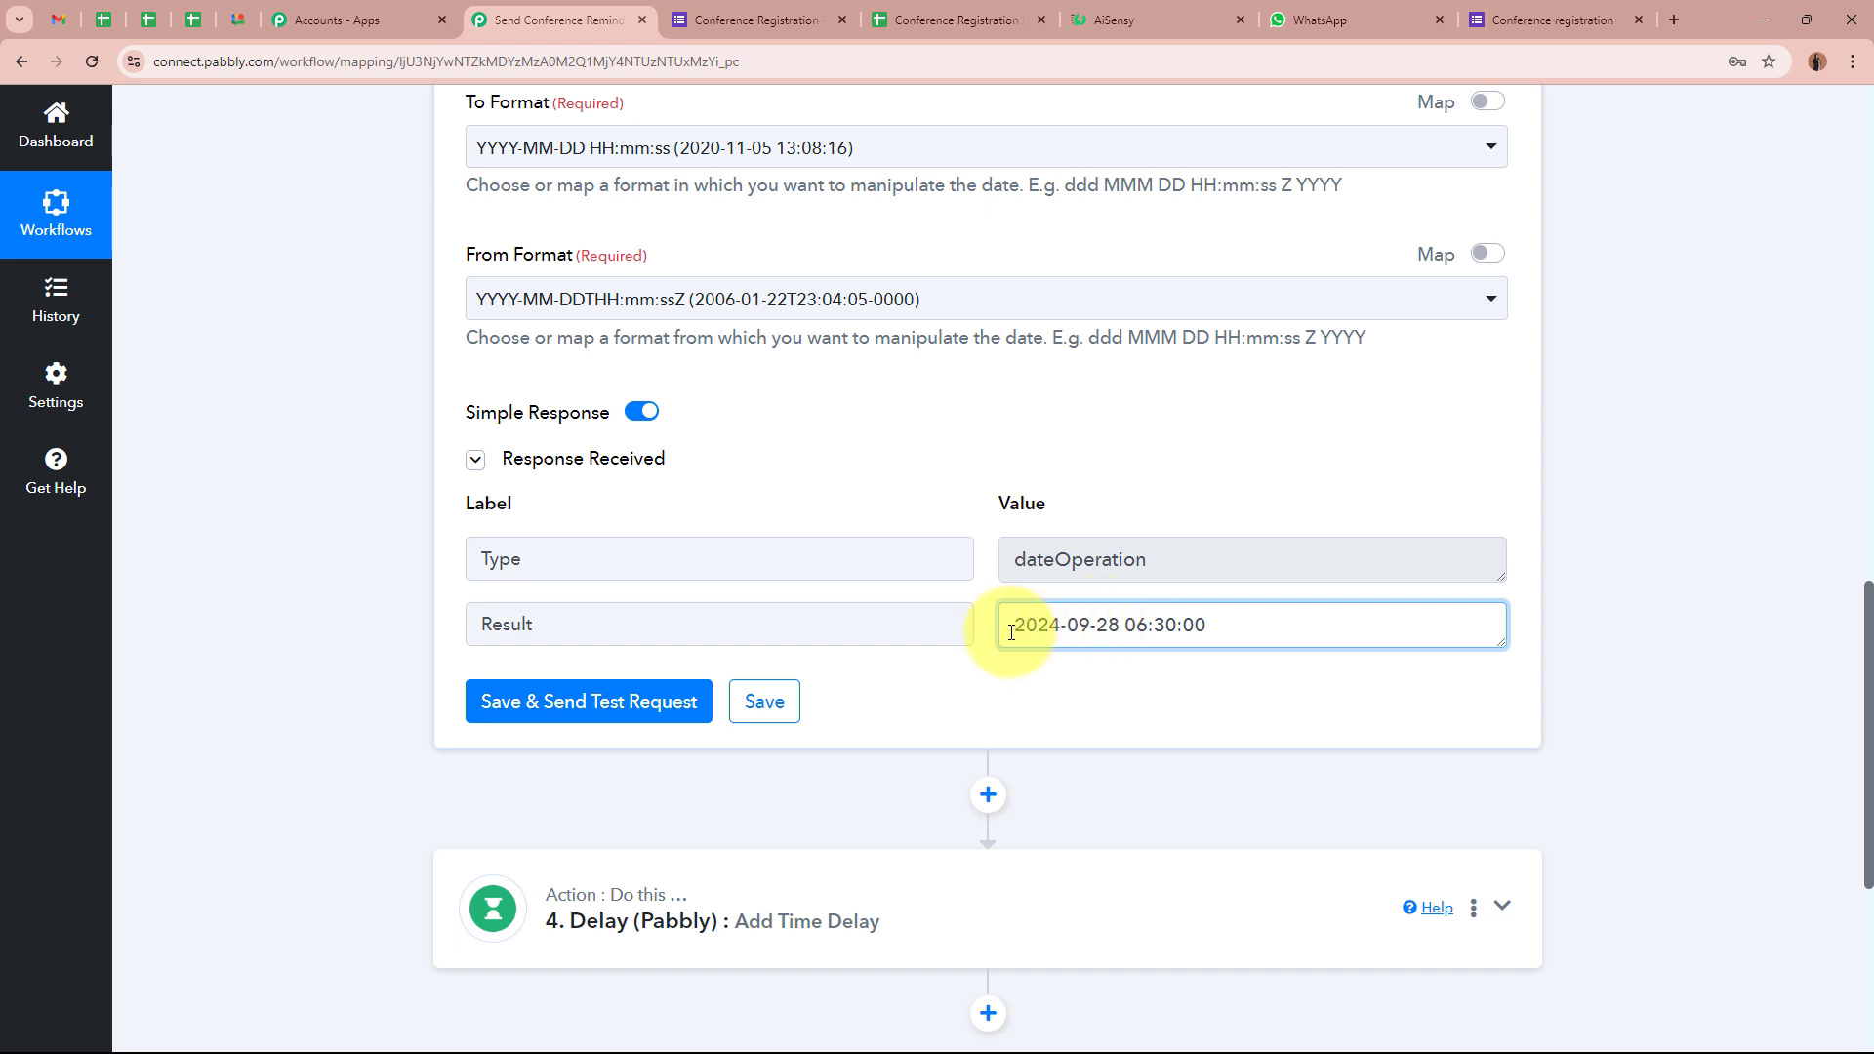
drag(1225, 632, 1079, 670)
click(1092, 680)
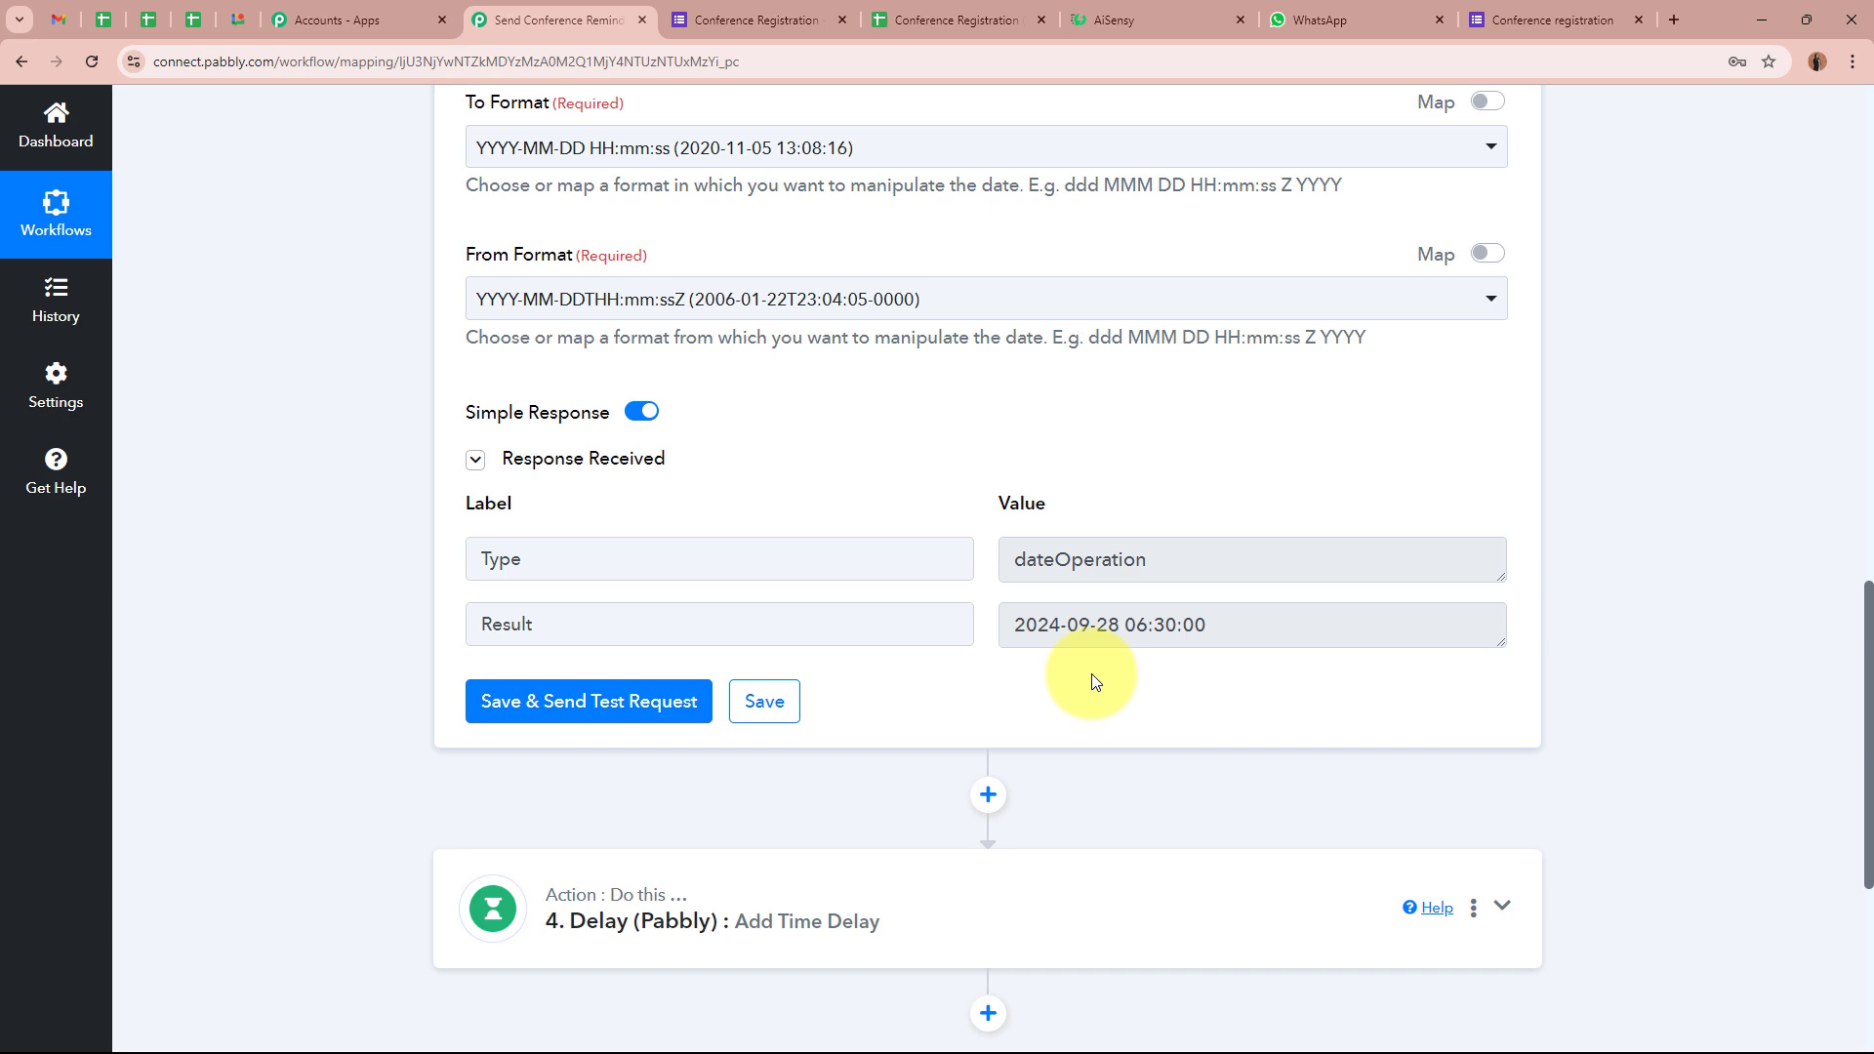
scroll(1091, 674, up, 3)
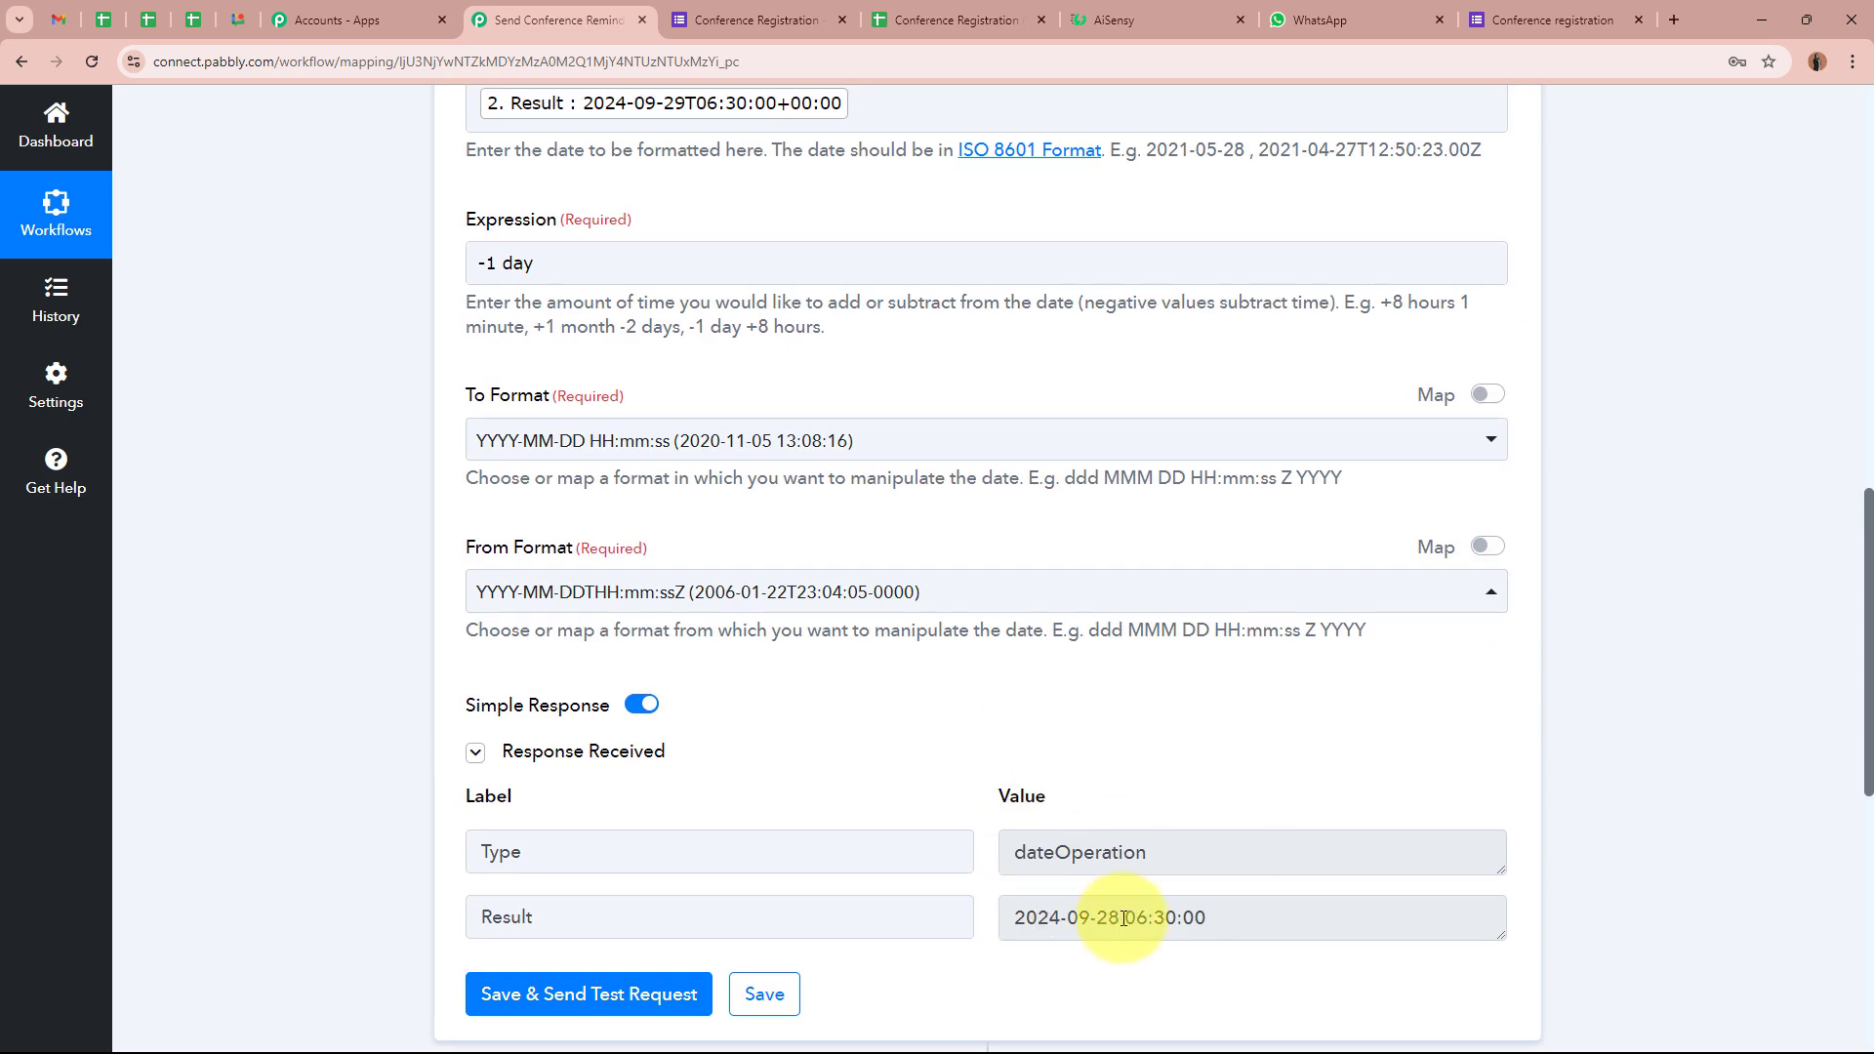
scroll(791, 468, up, 2)
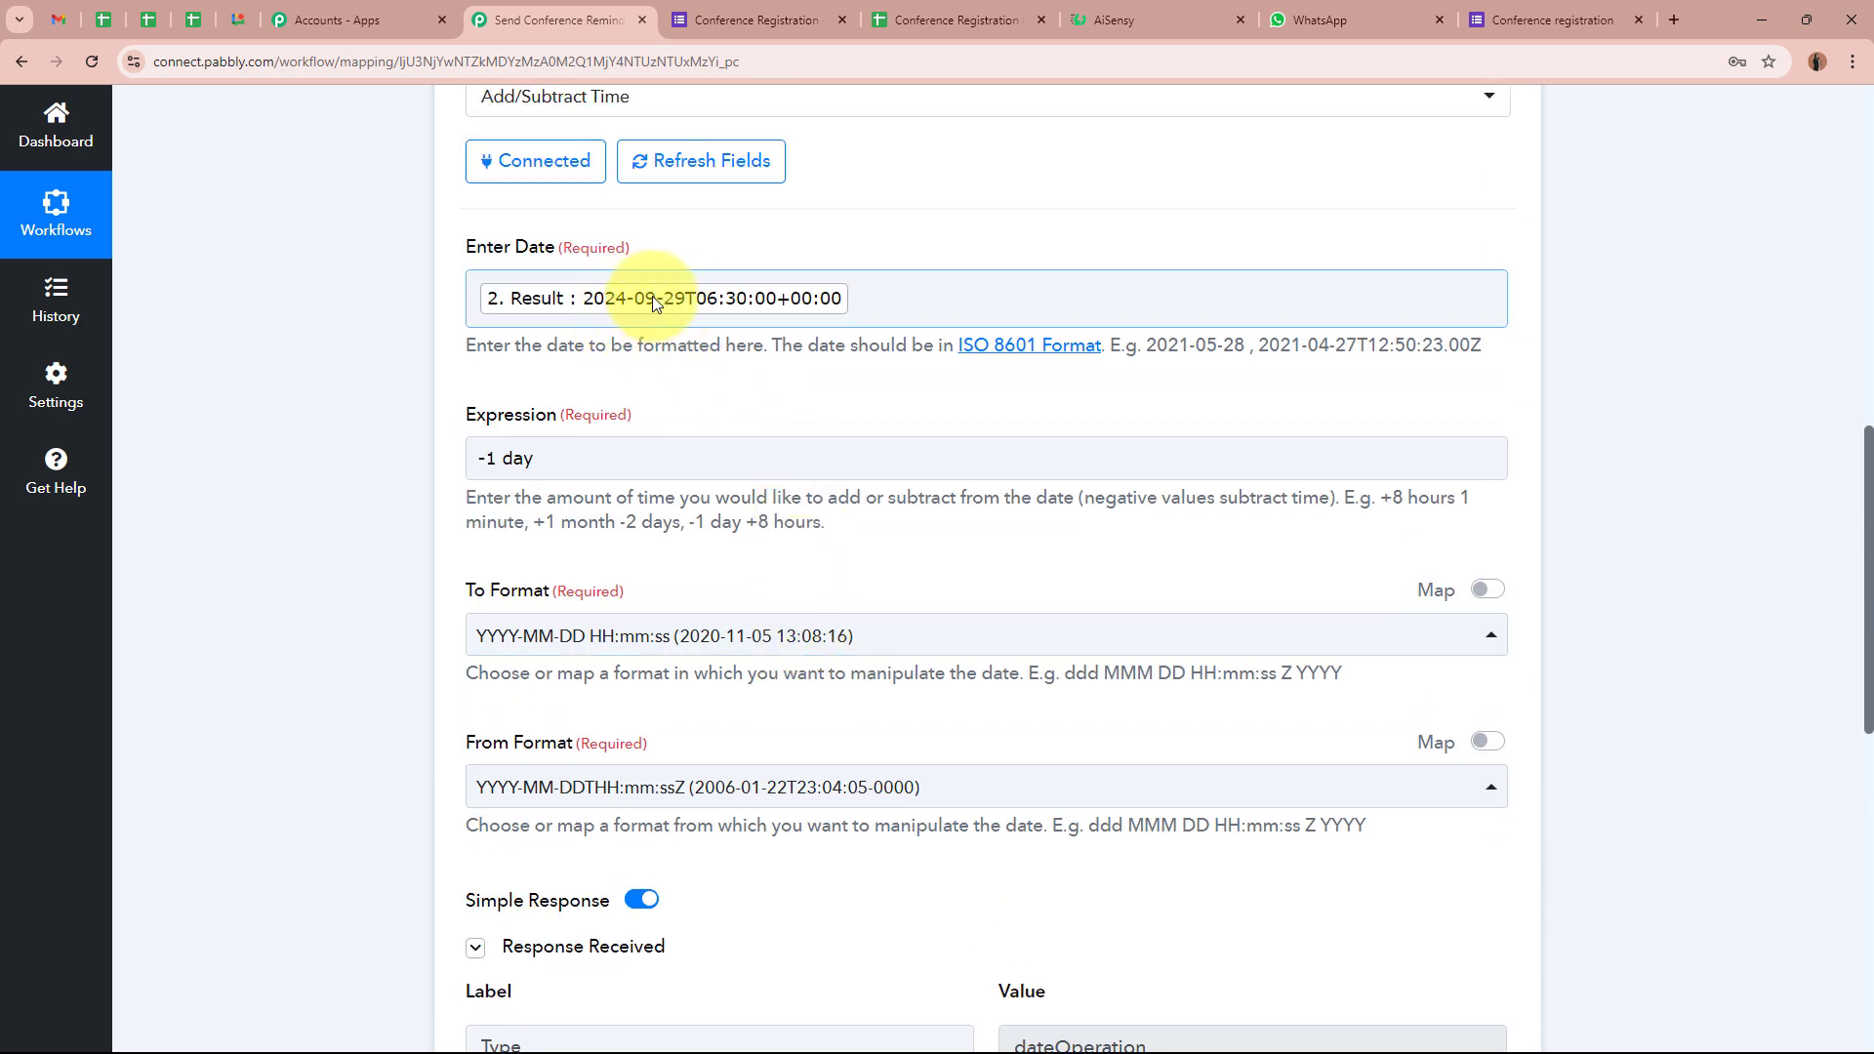
scroll(613, 341, down, 4)
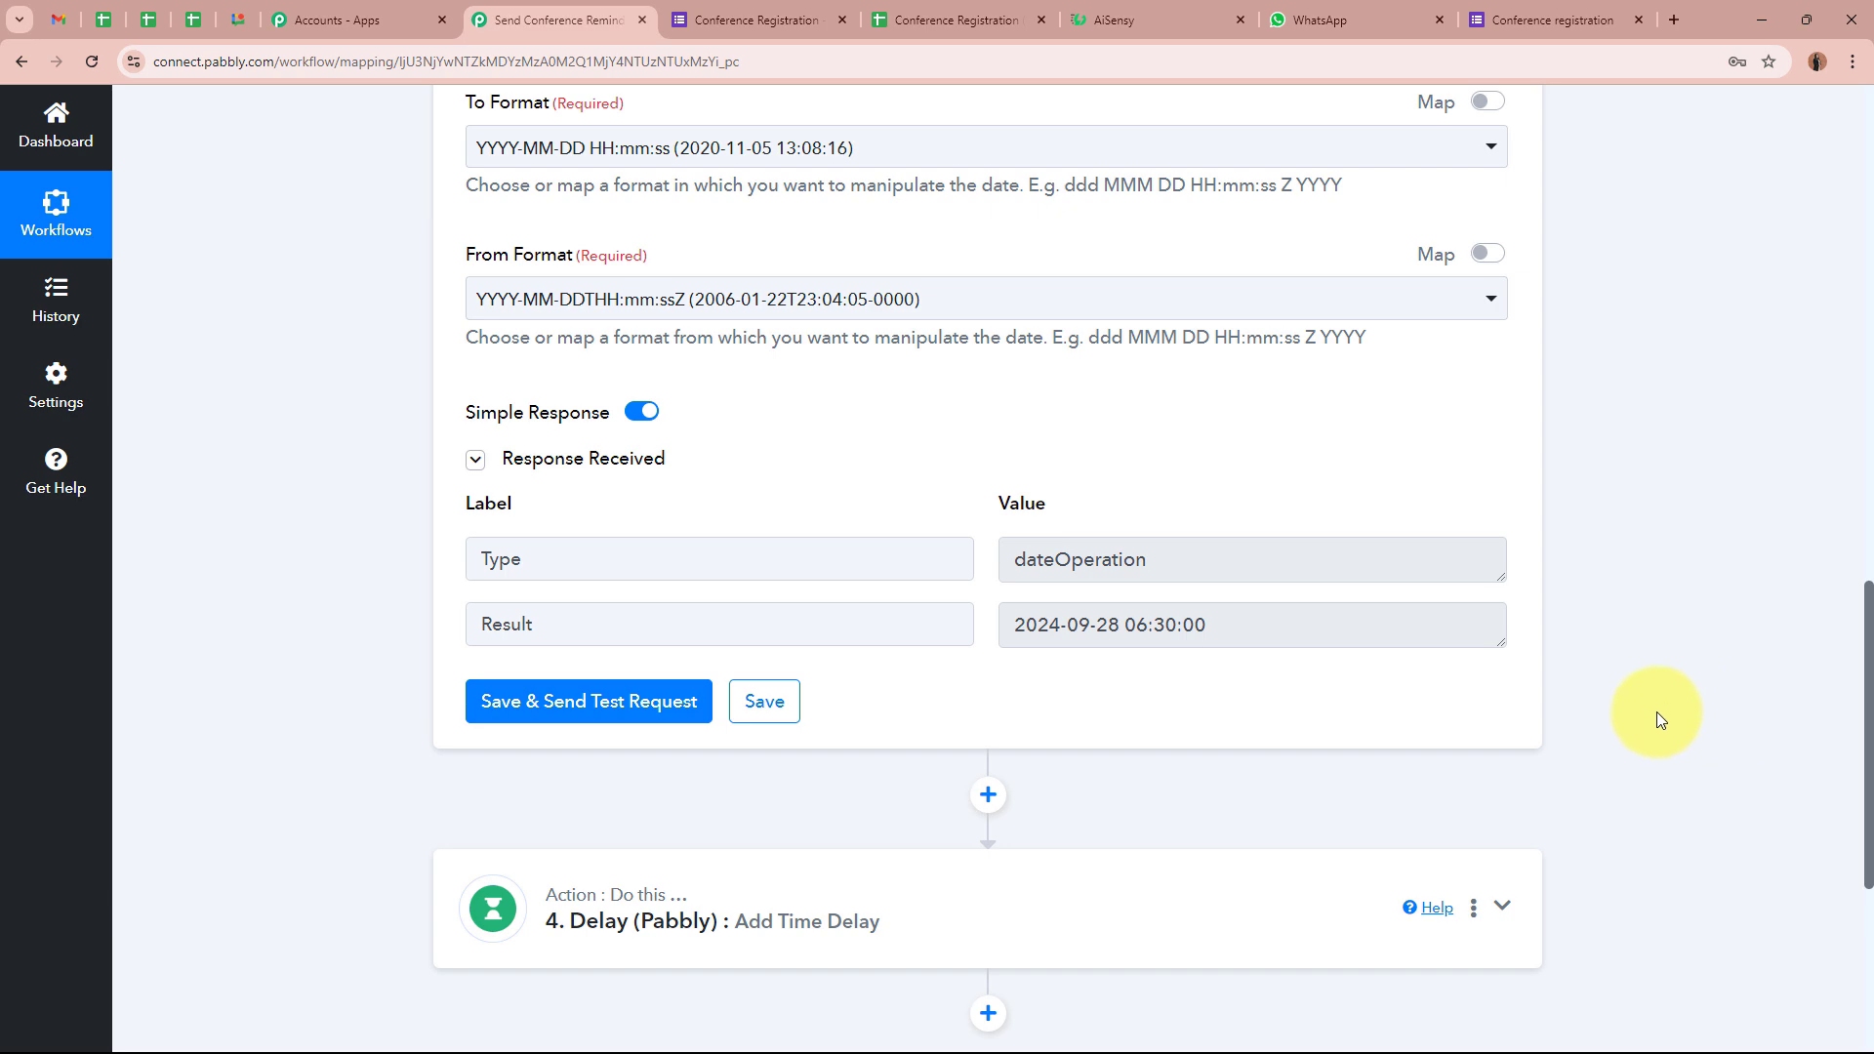
scroll(1657, 720, down, 2)
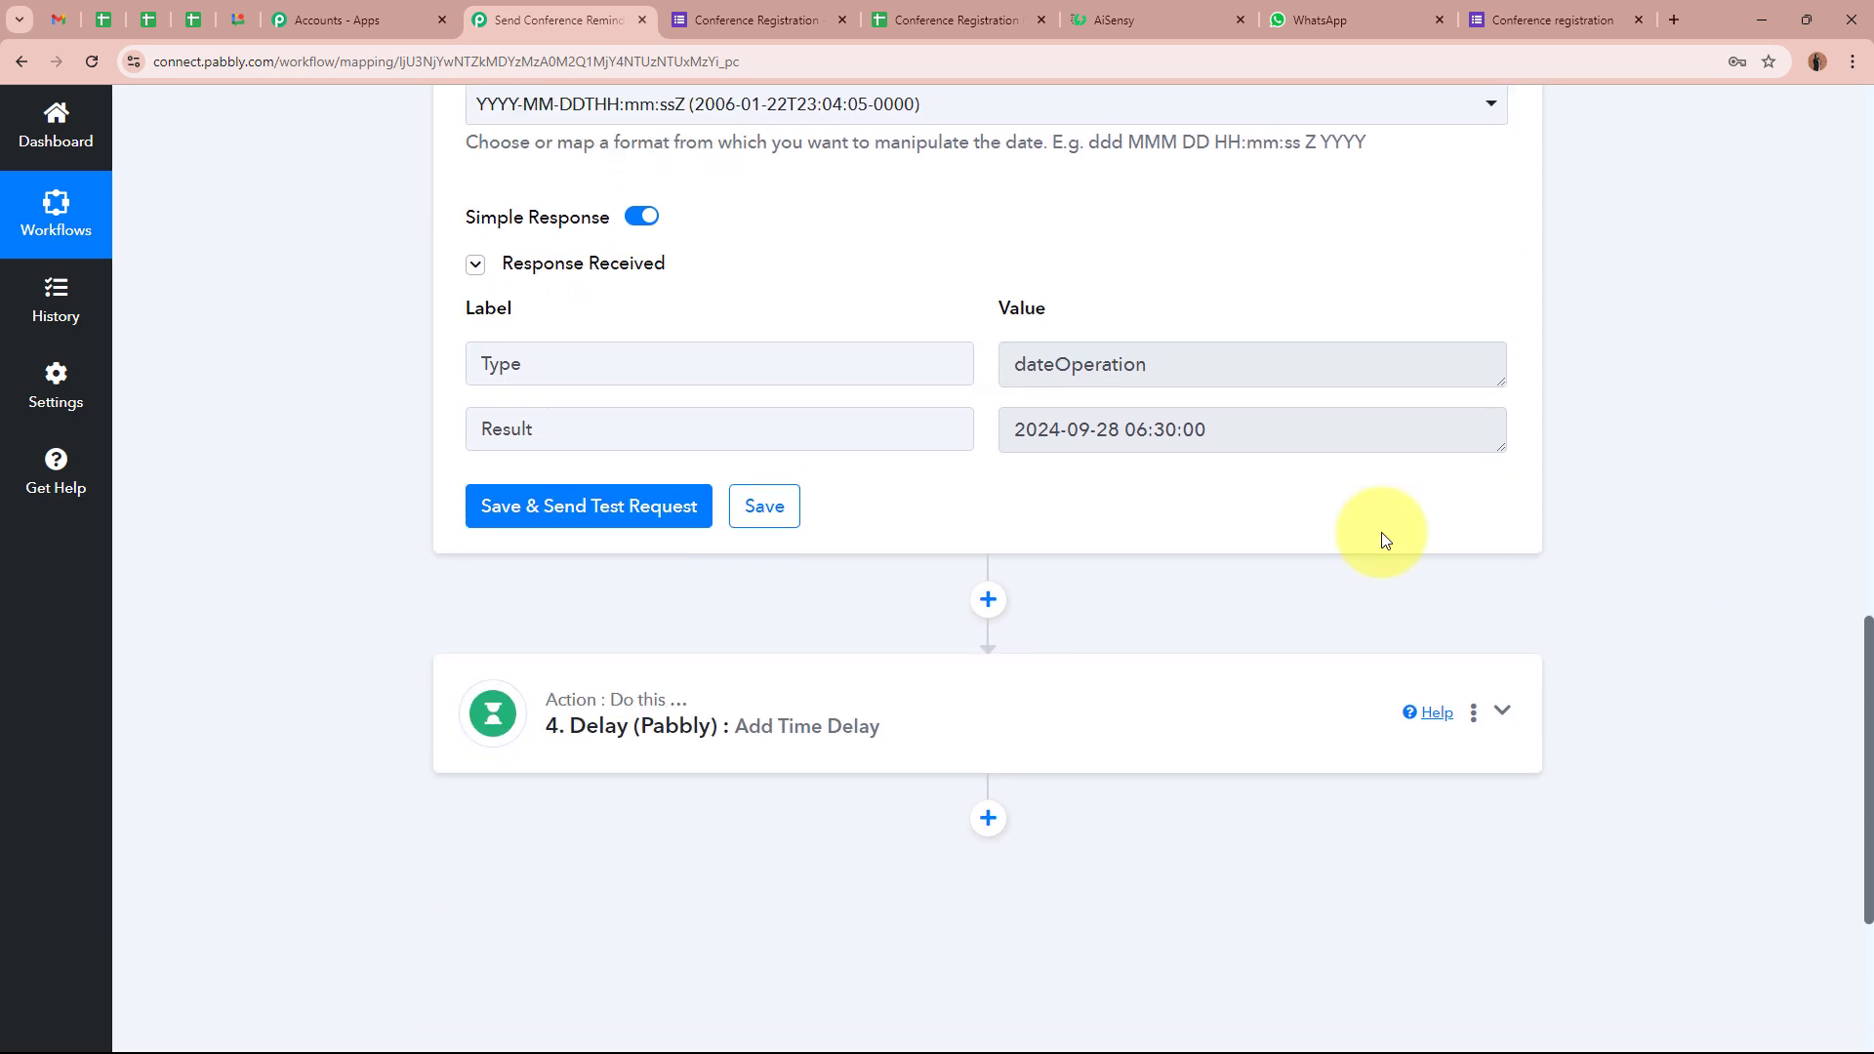
Map step 3's Add/Subtract Time Result into the Delay step's Delay Date
click(1087, 711)
scroll(586, 561, down, 2)
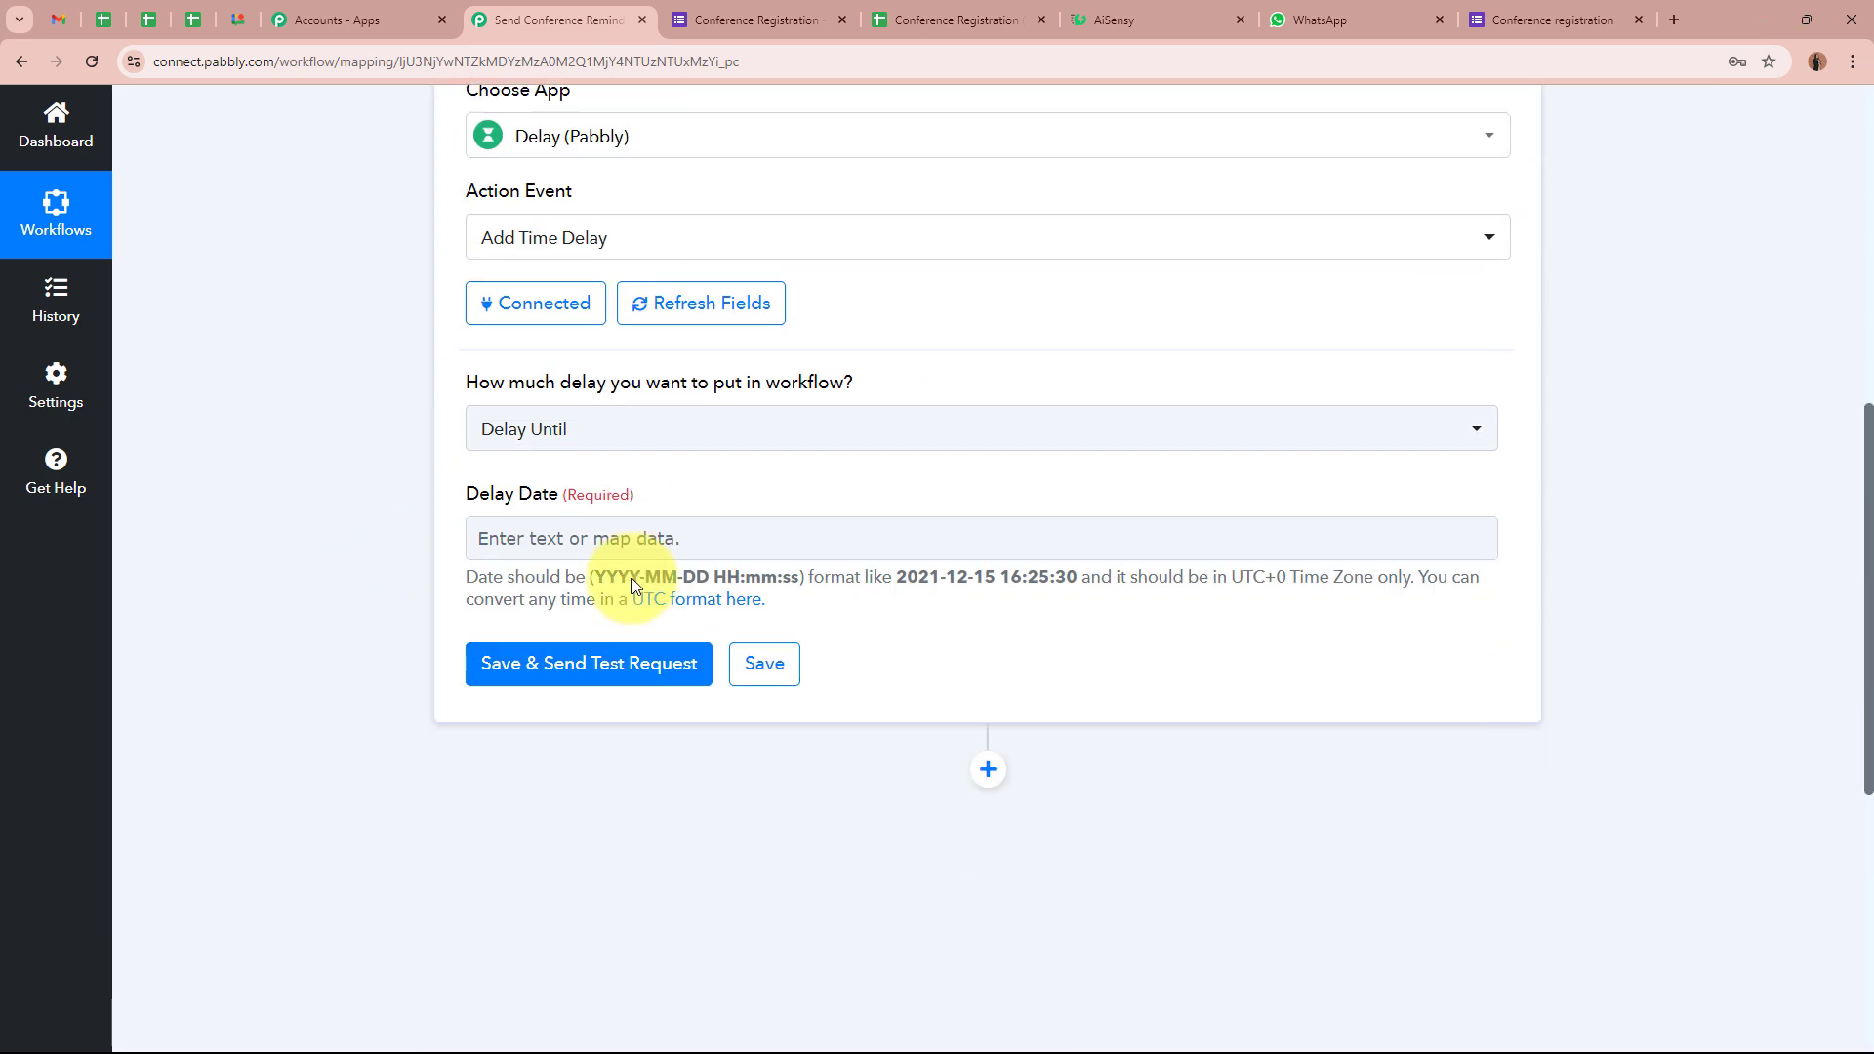
click(644, 524)
click(706, 860)
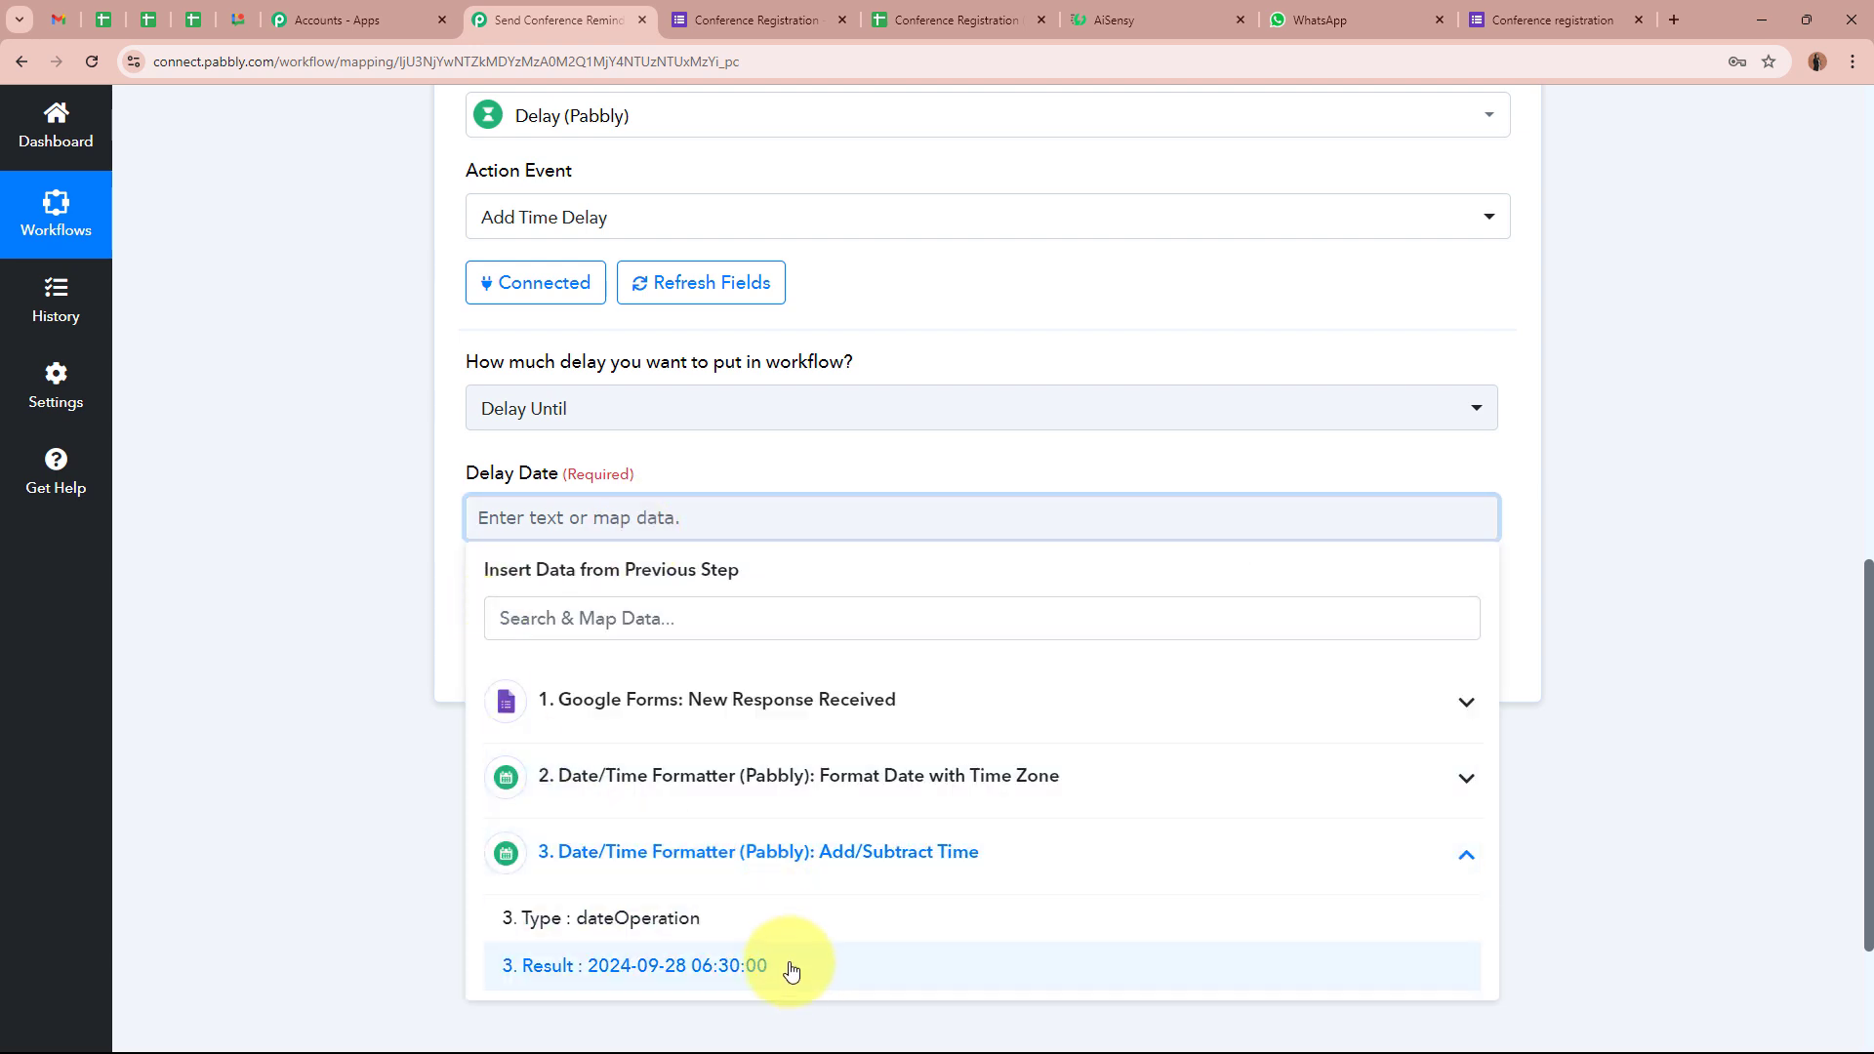
click(786, 970)
click(335, 509)
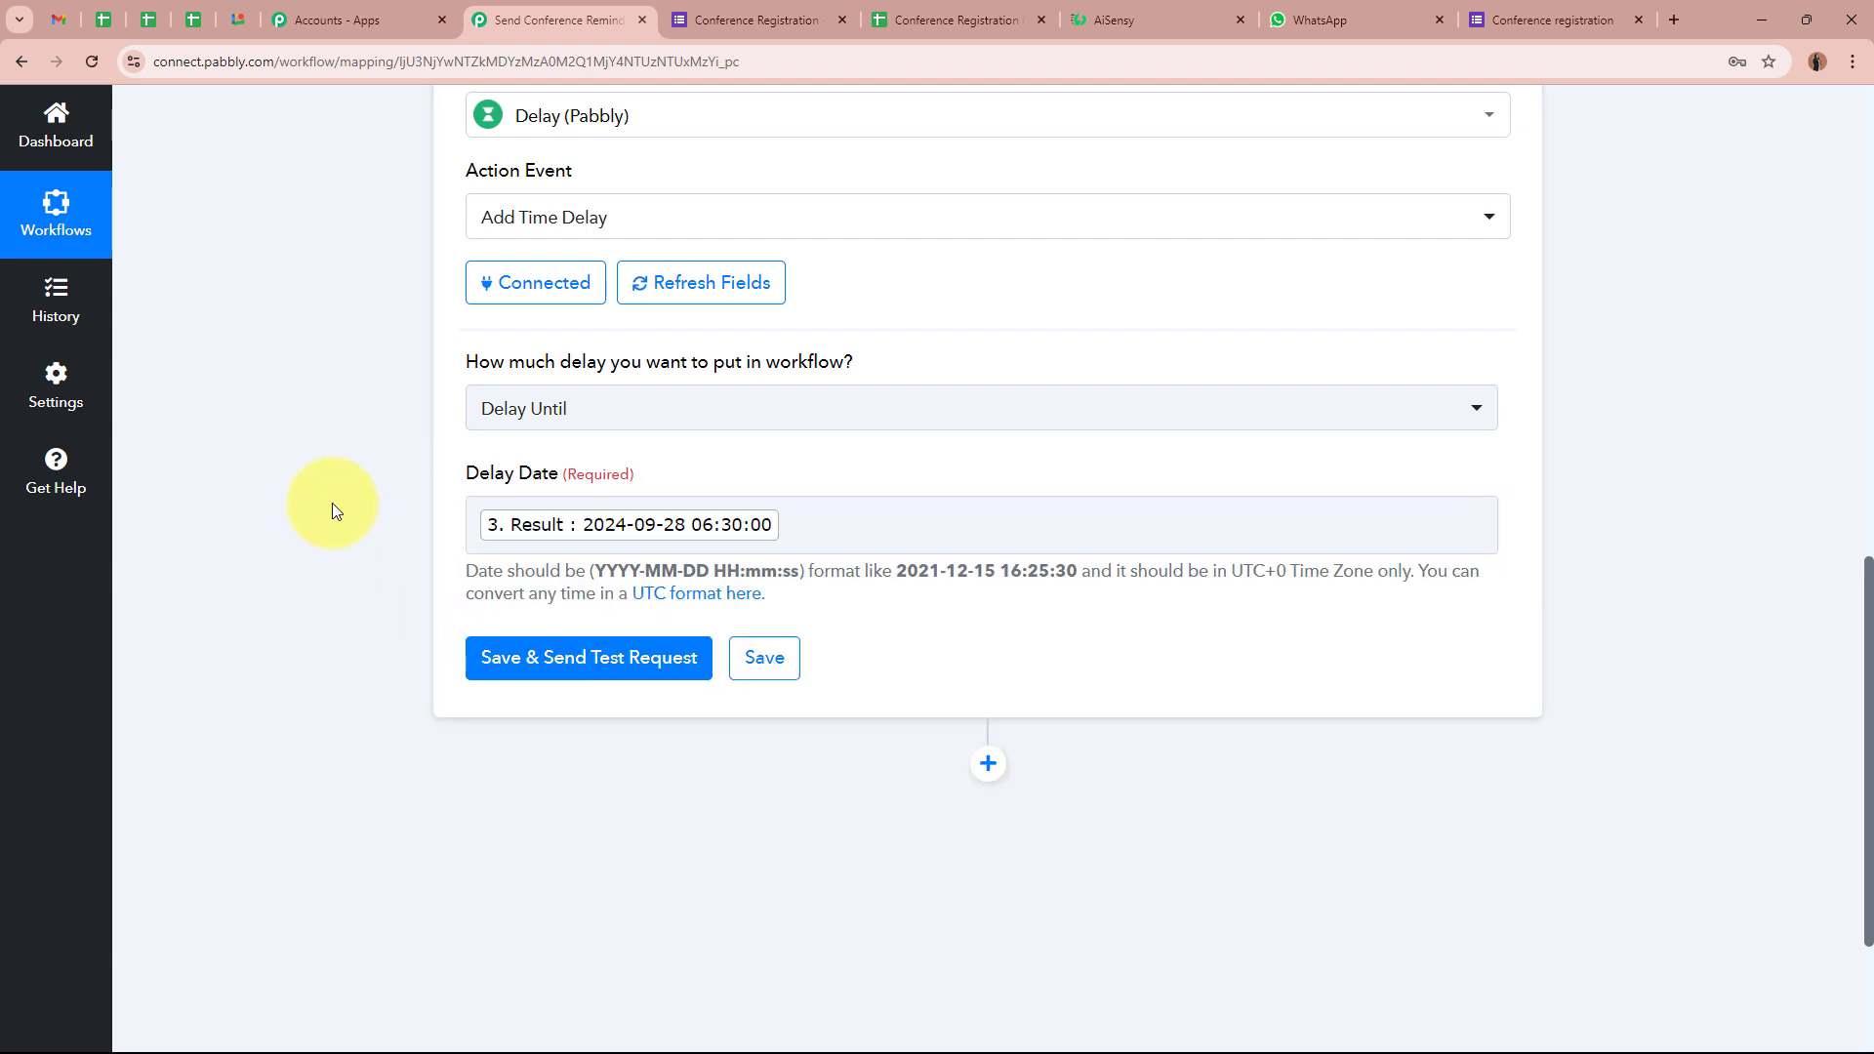
click(619, 665)
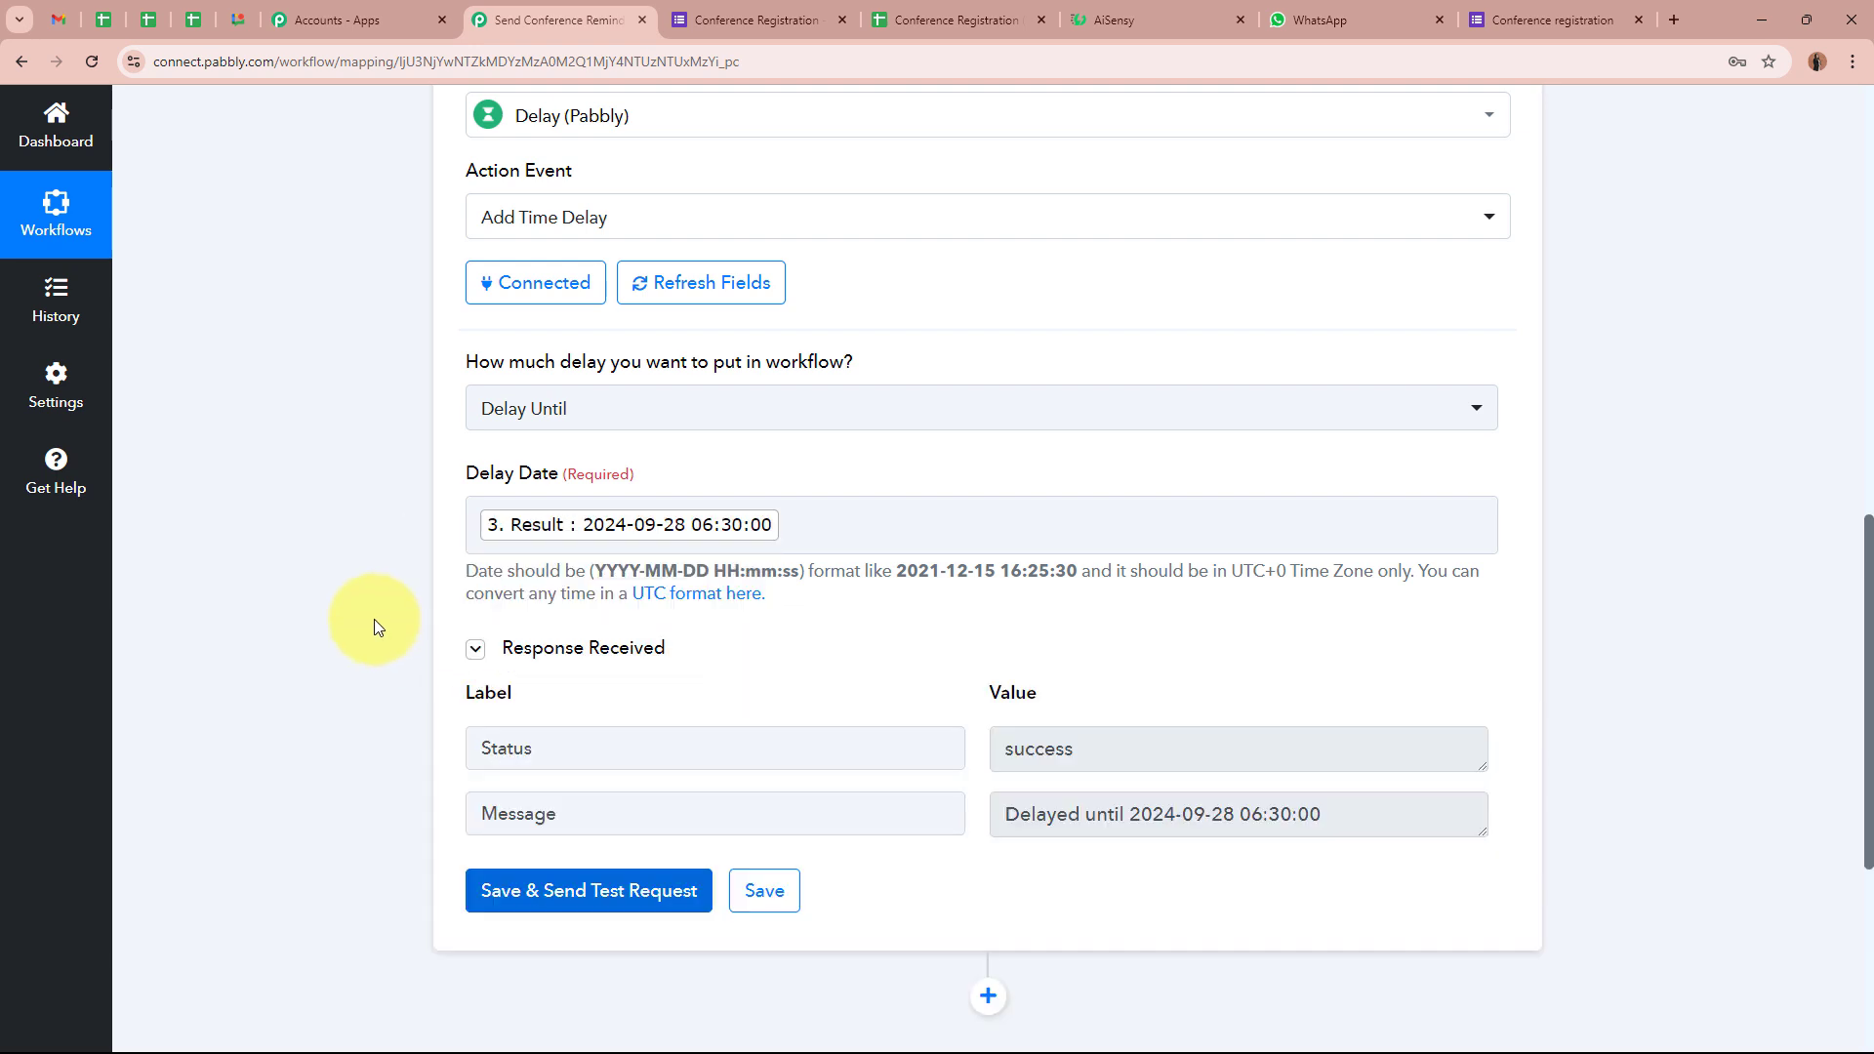
drag(561, 748, 473, 747)
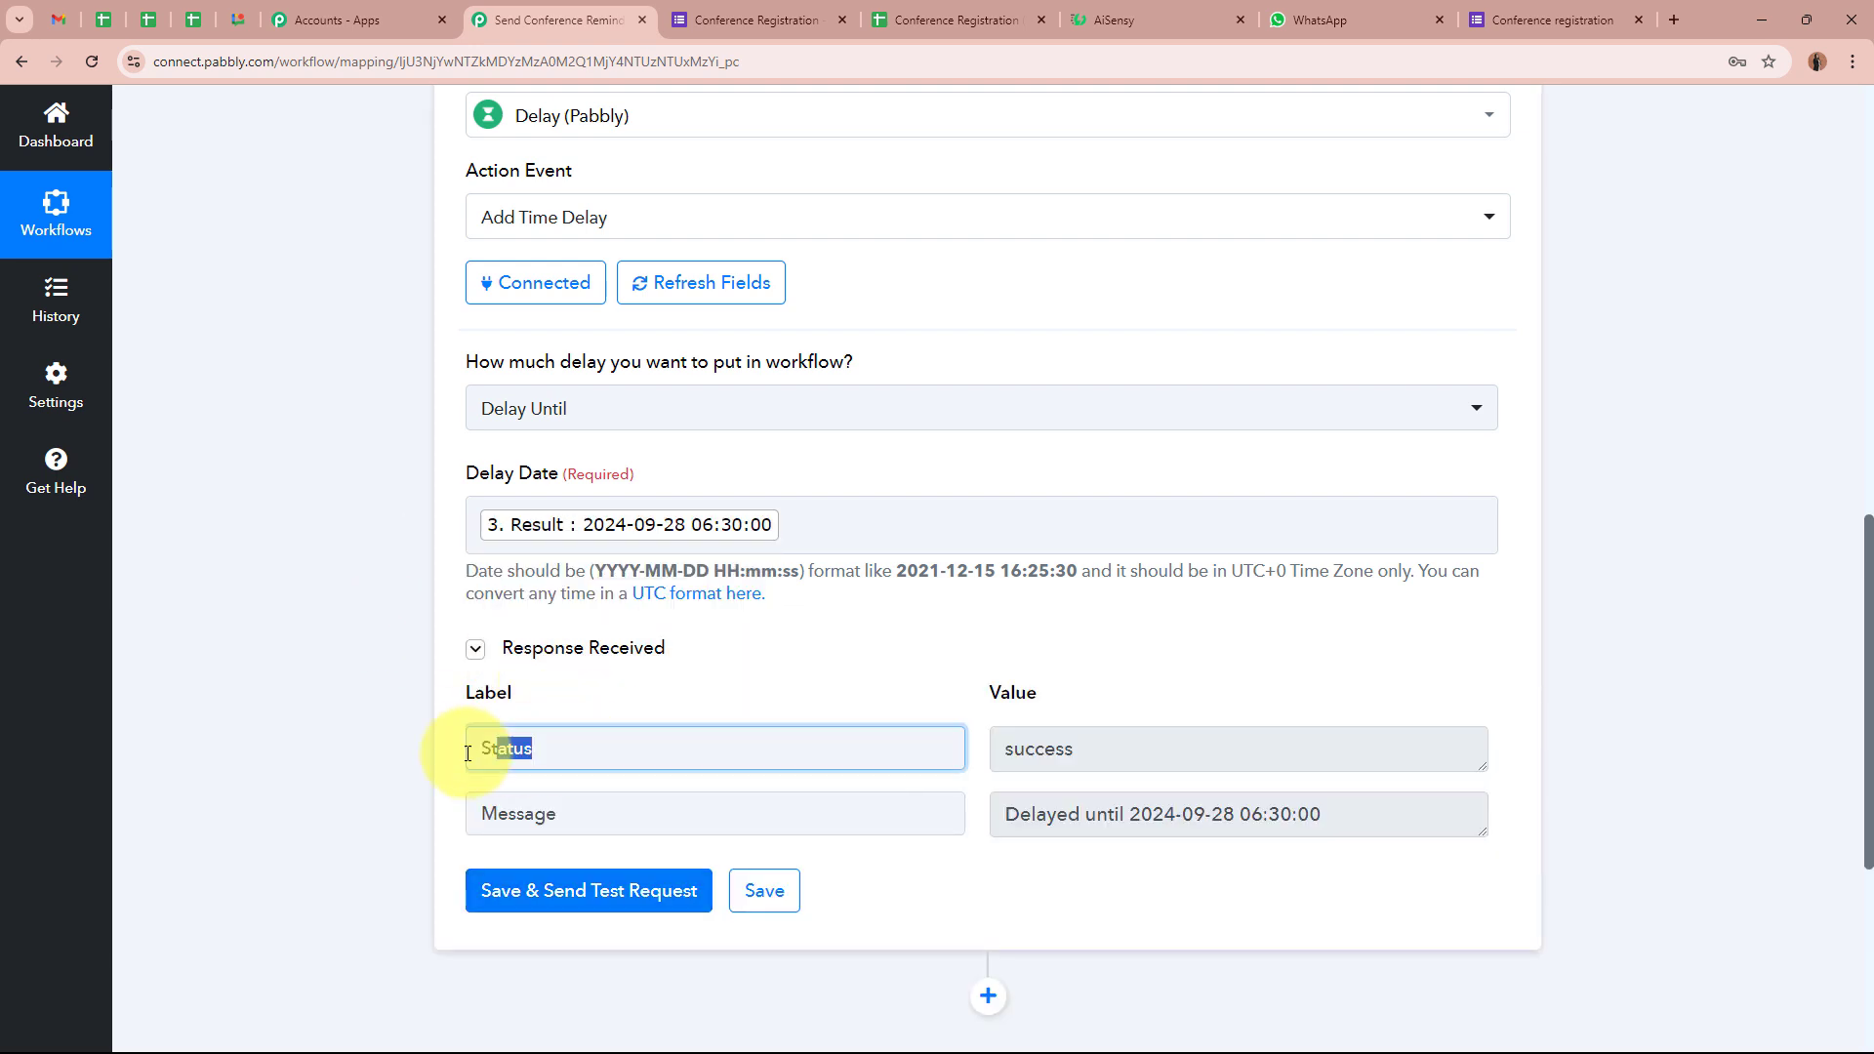
drag(1117, 752, 997, 750)
drag(544, 816, 472, 814)
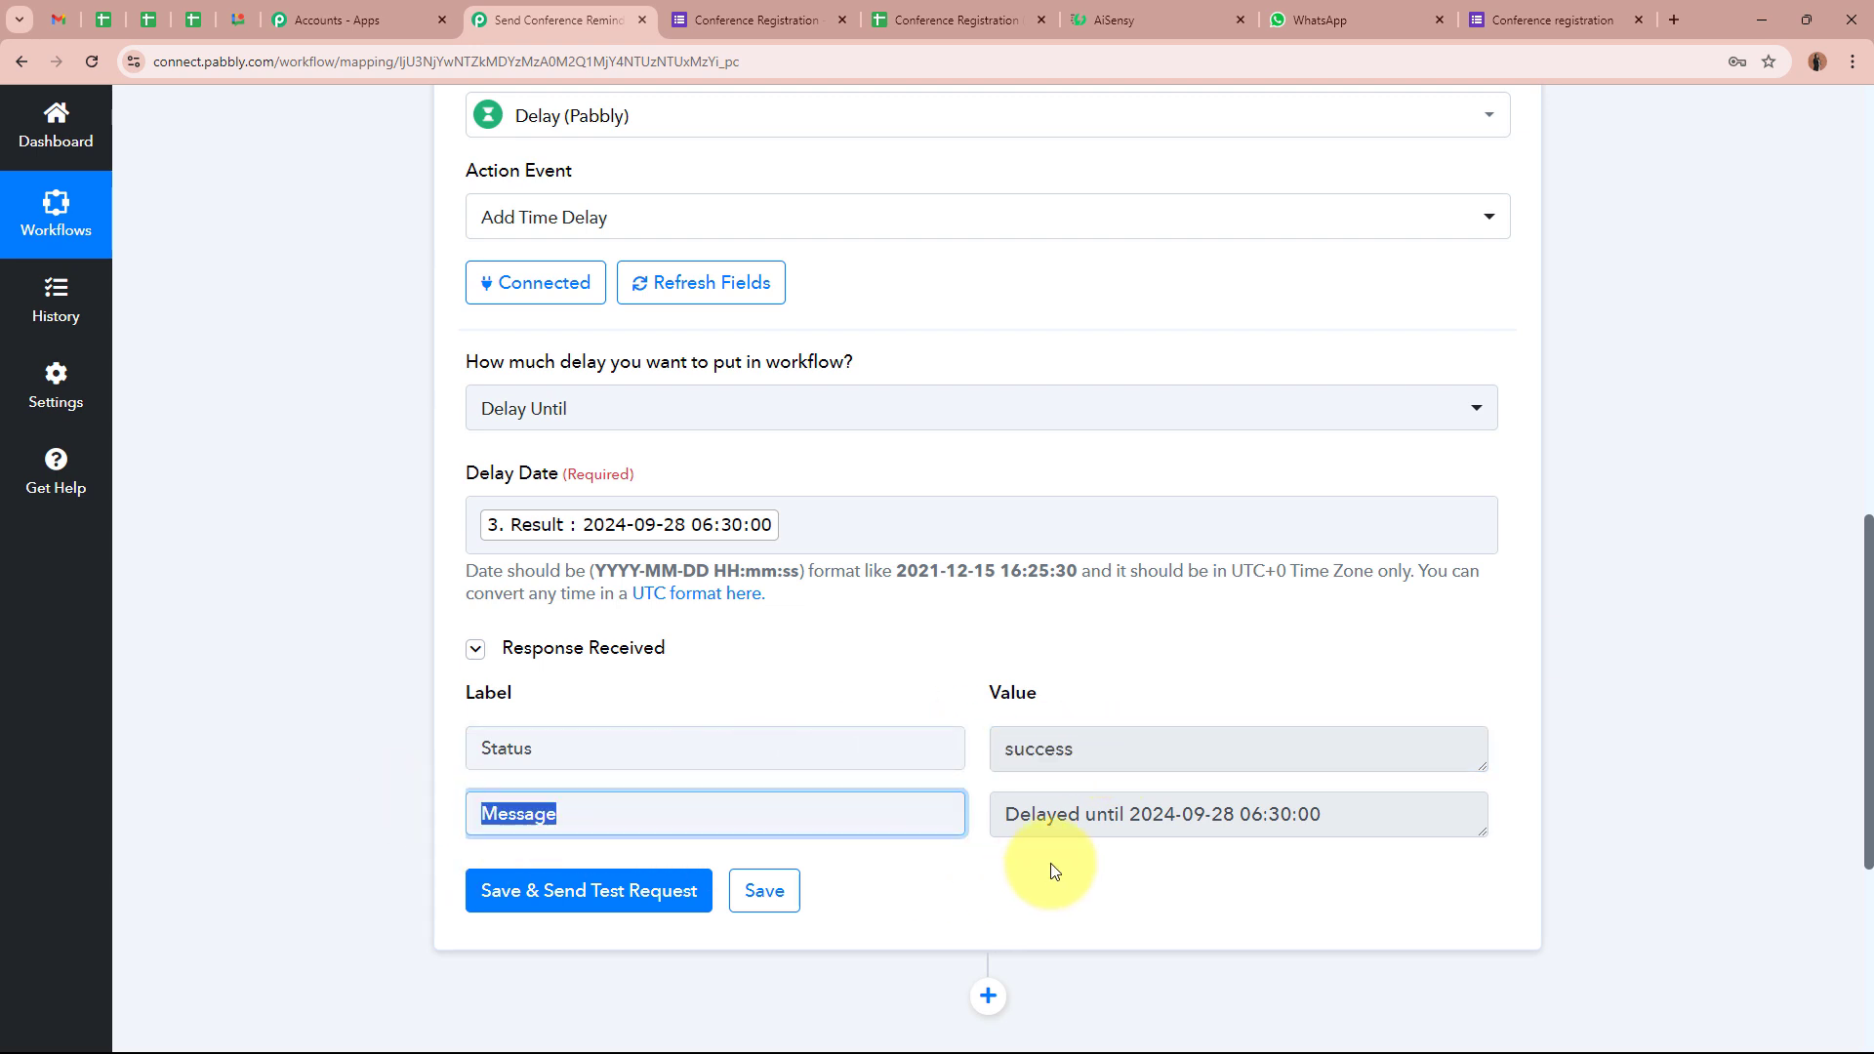
drag(1009, 814, 1252, 811)
click(1303, 812)
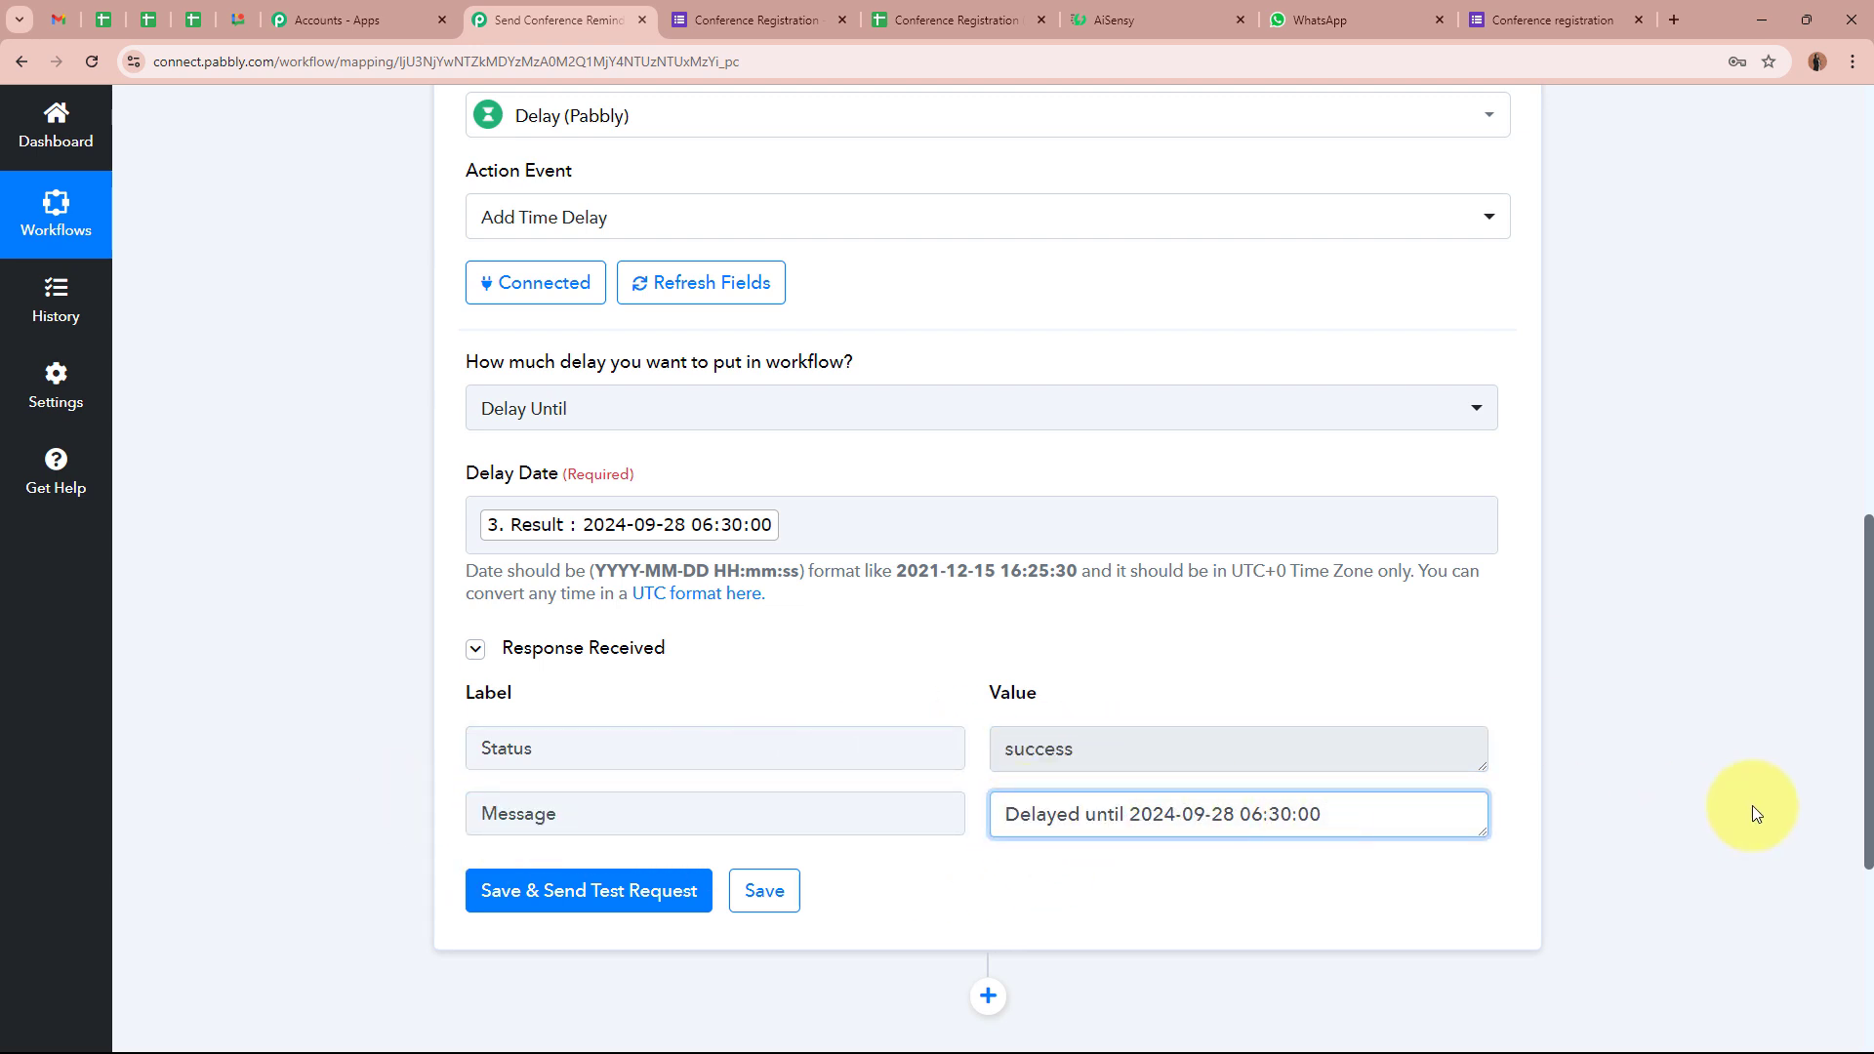
scroll(1732, 804, up, 1)
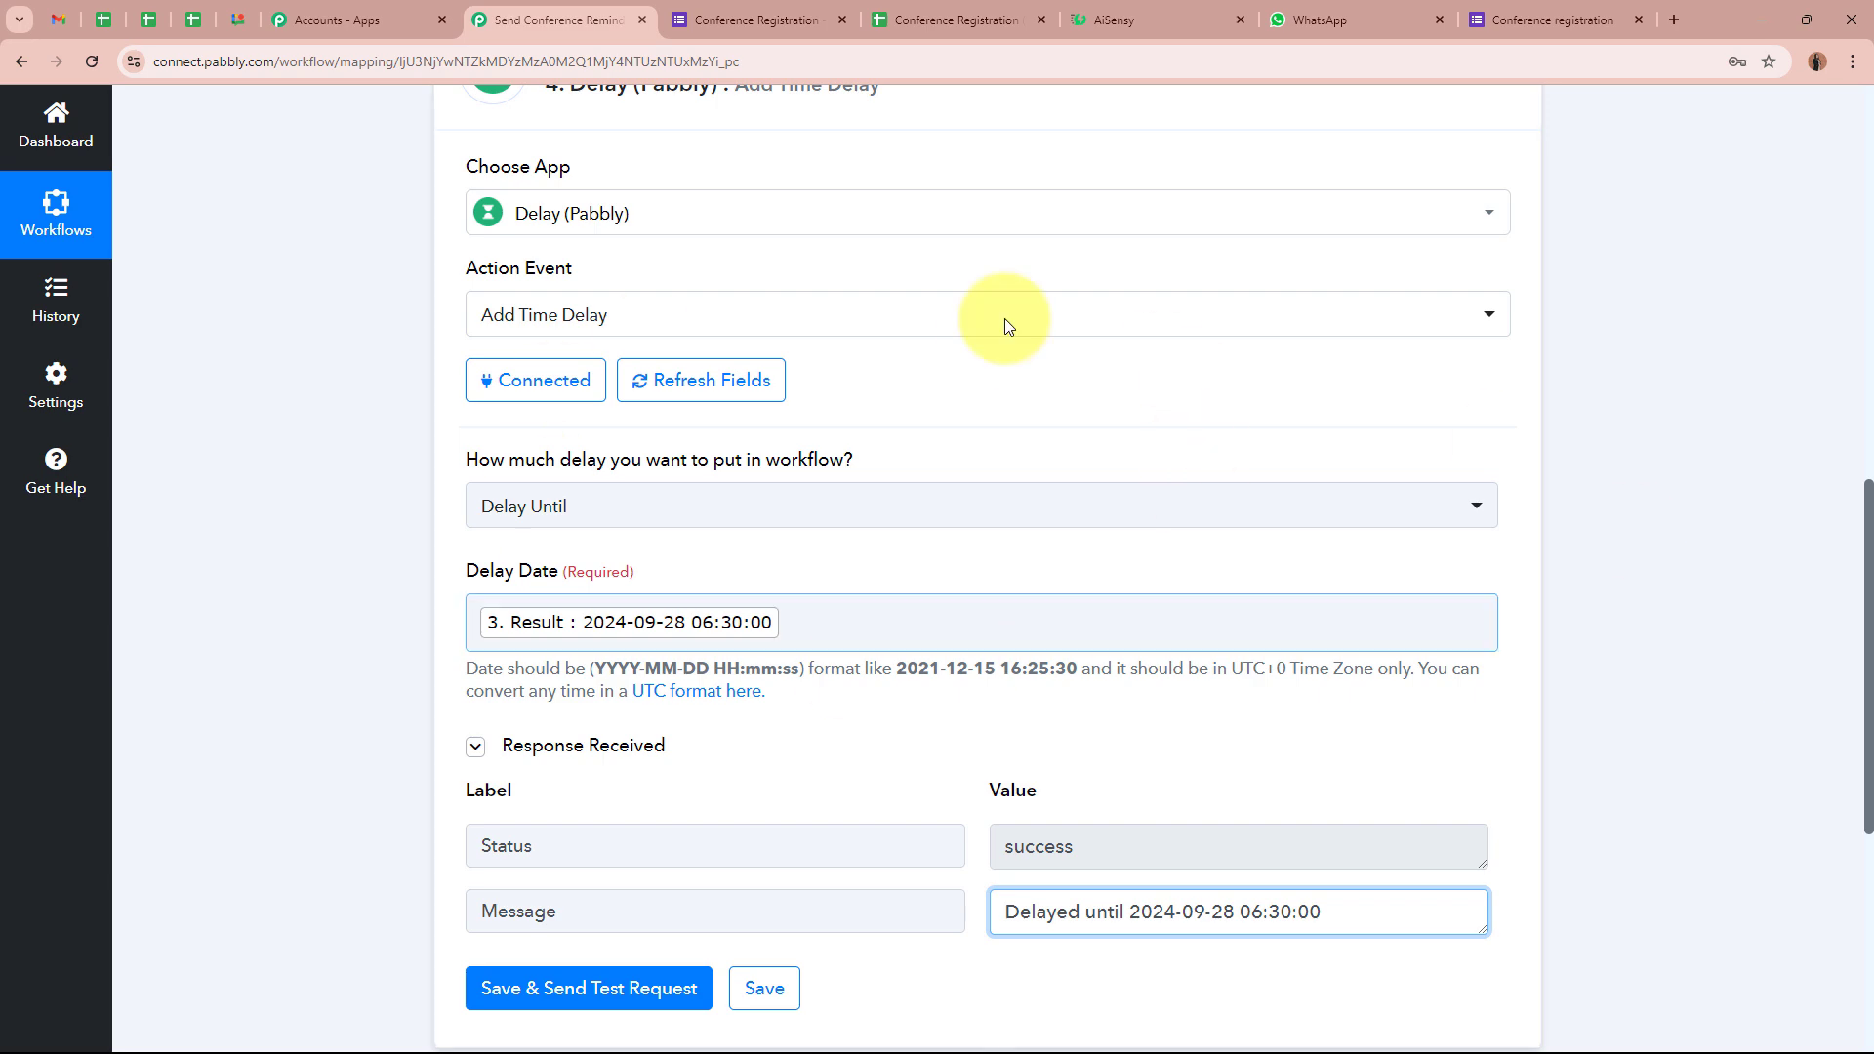
scroll(1455, 568, up, 5)
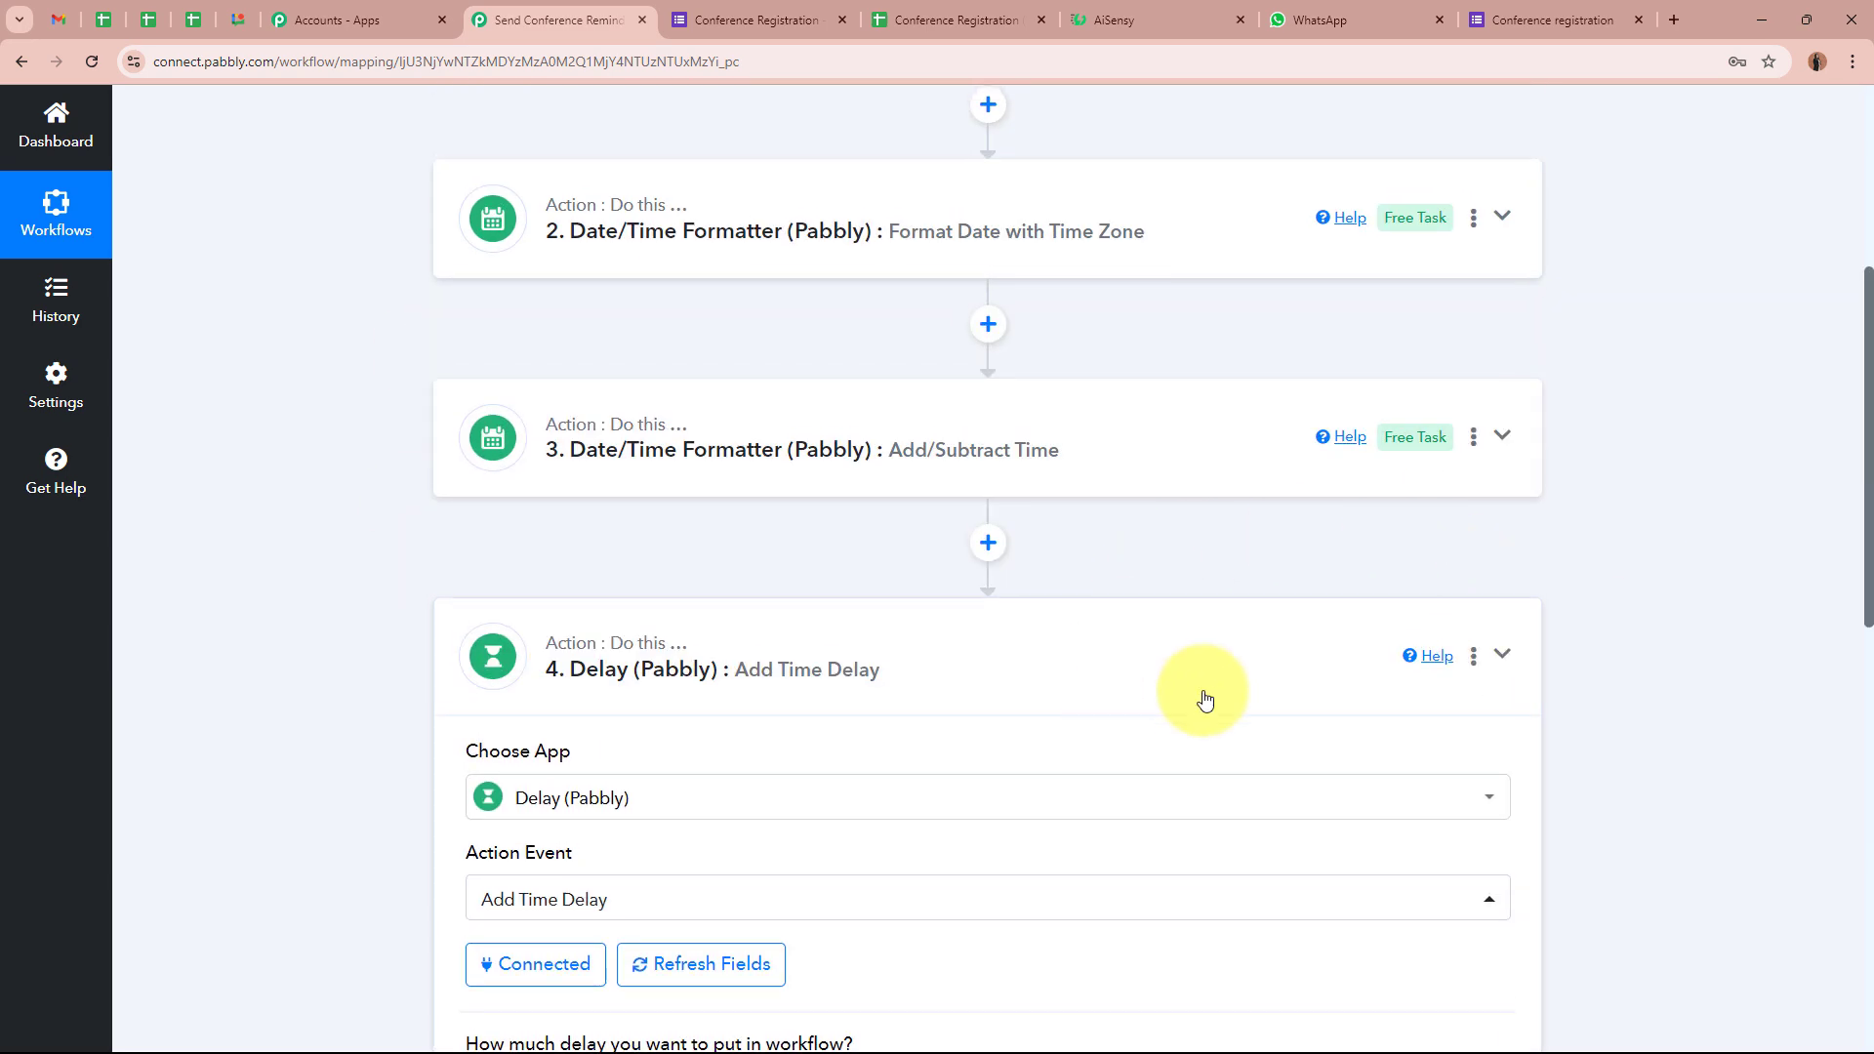
click(1207, 688)
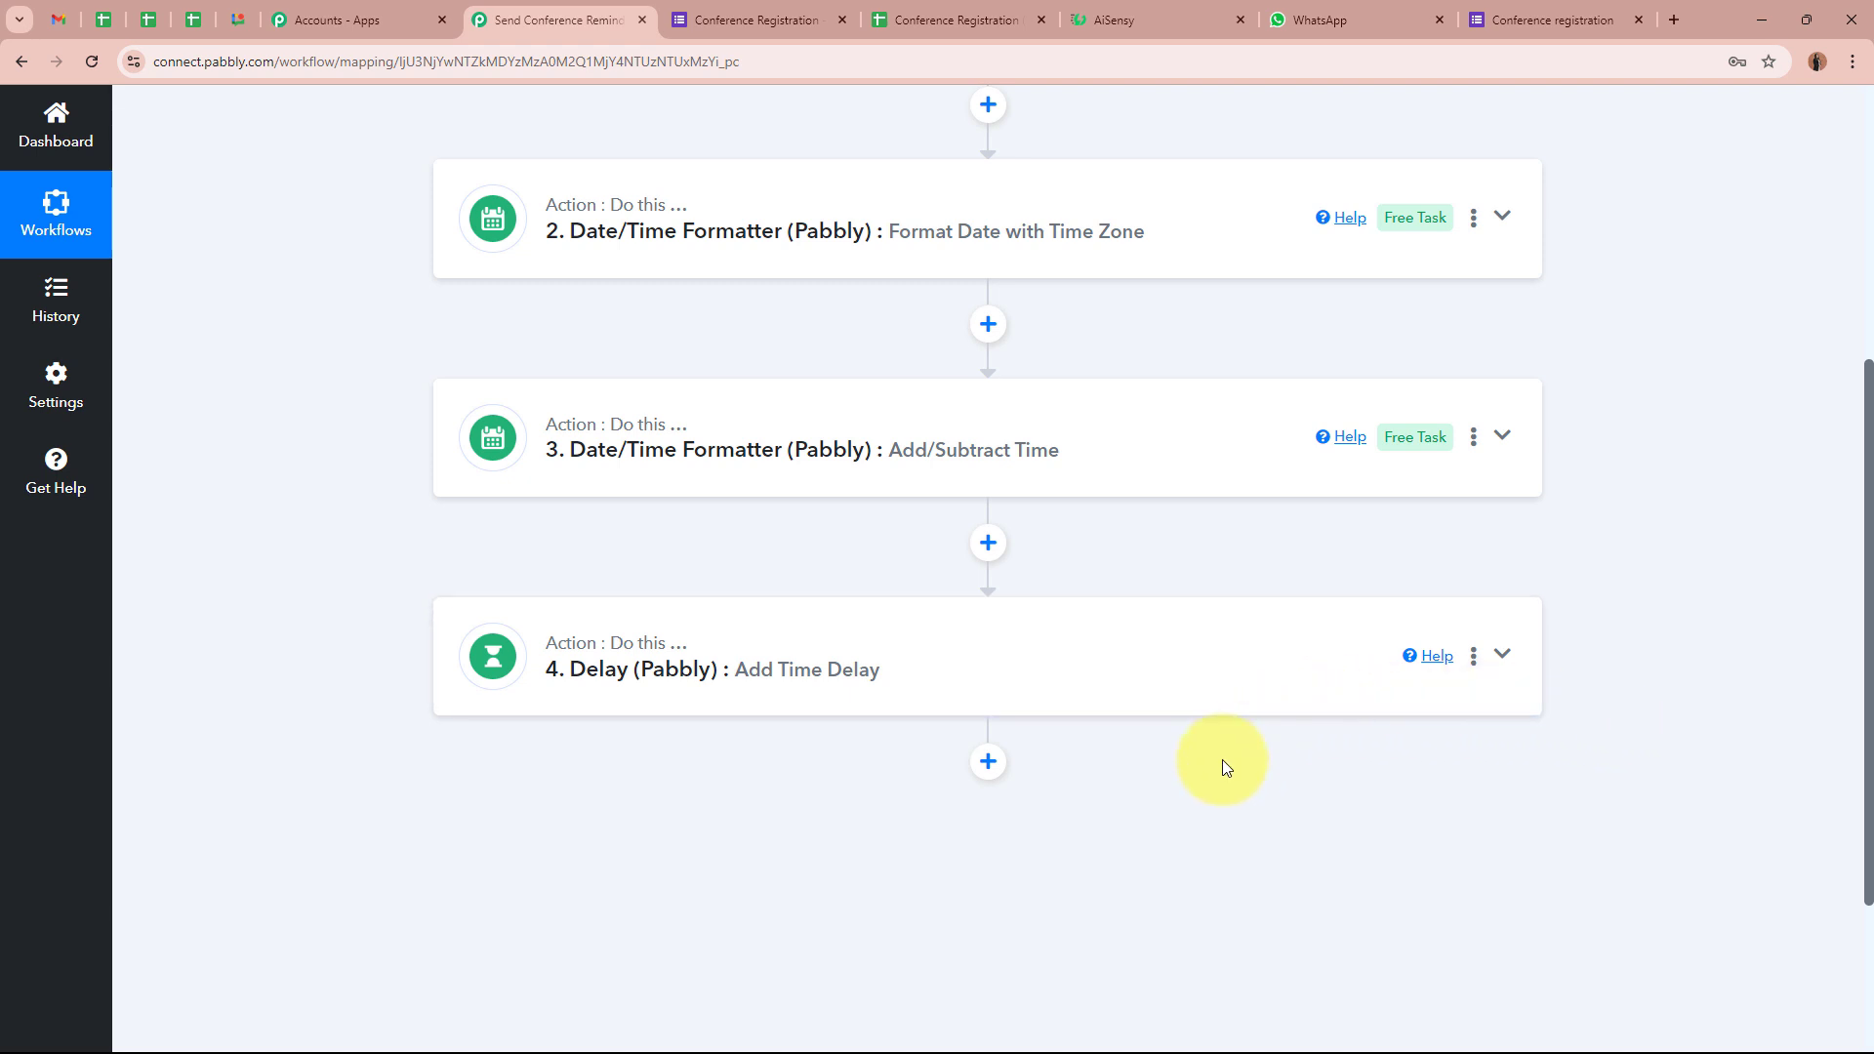
click(1113, 19)
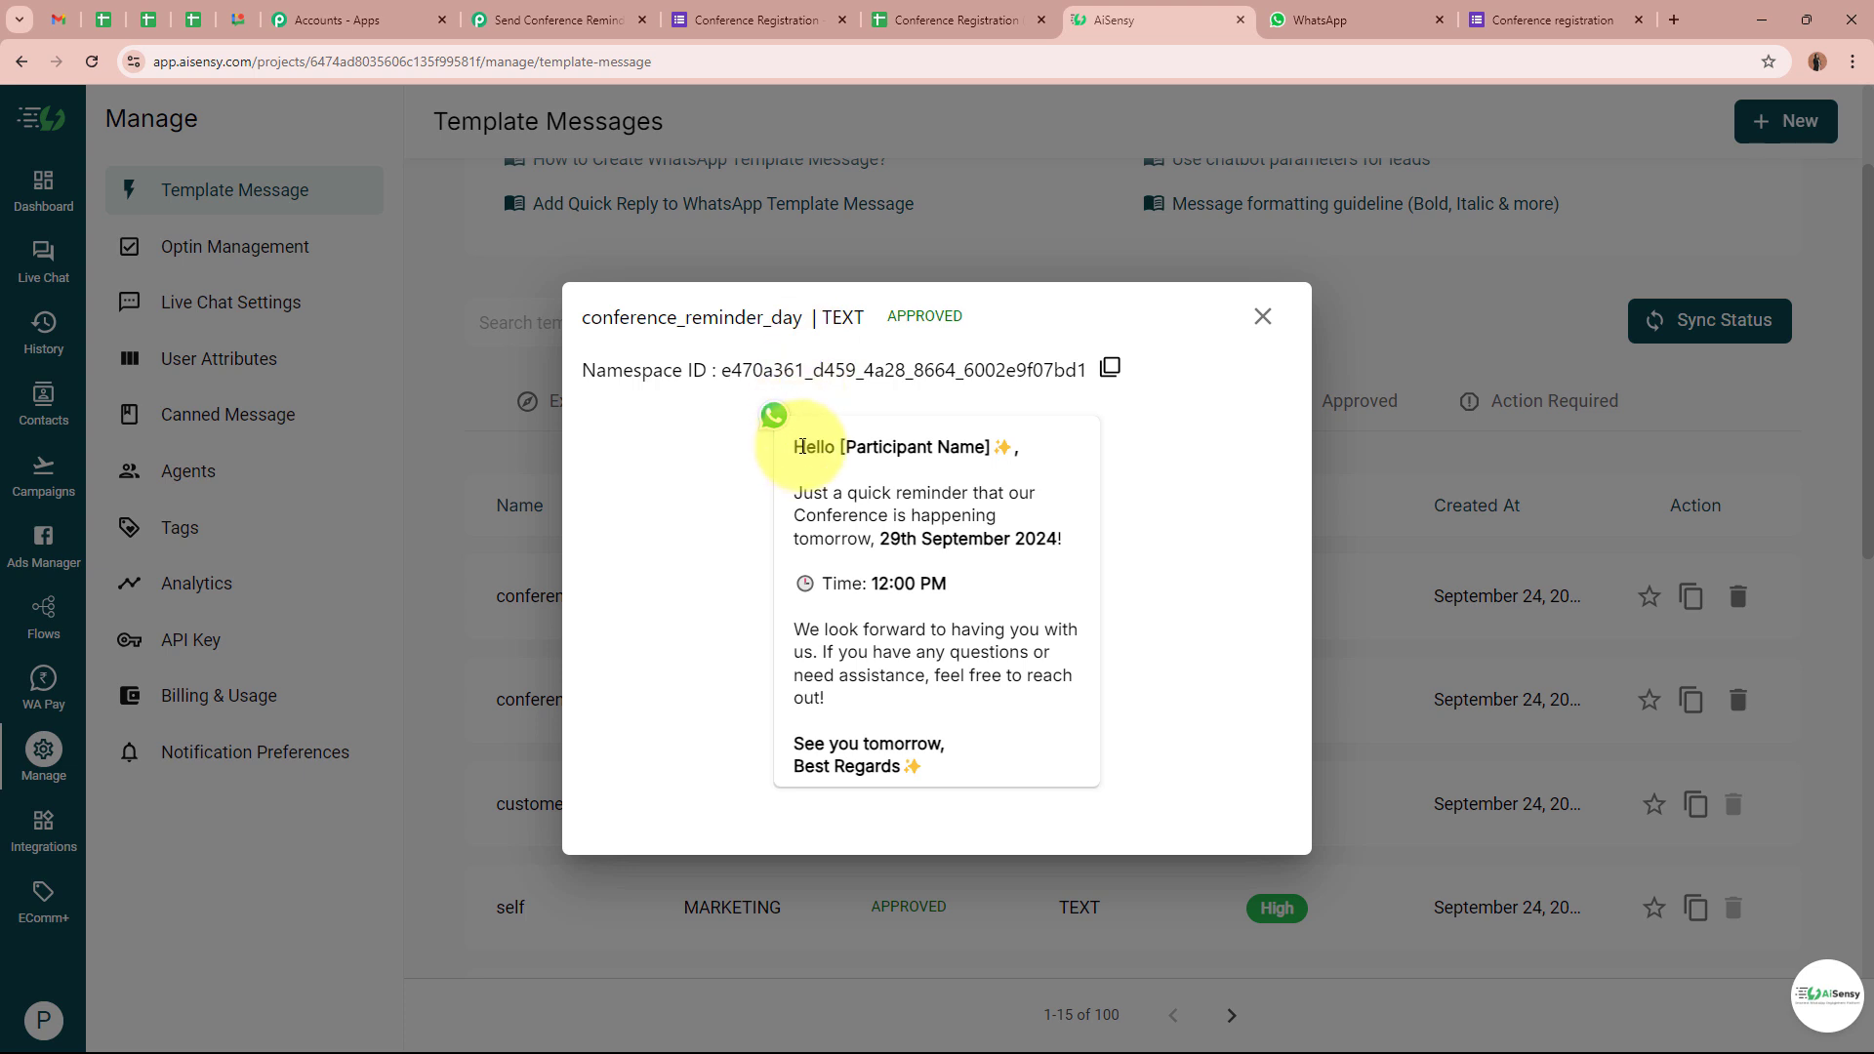
drag(795, 448, 975, 771)
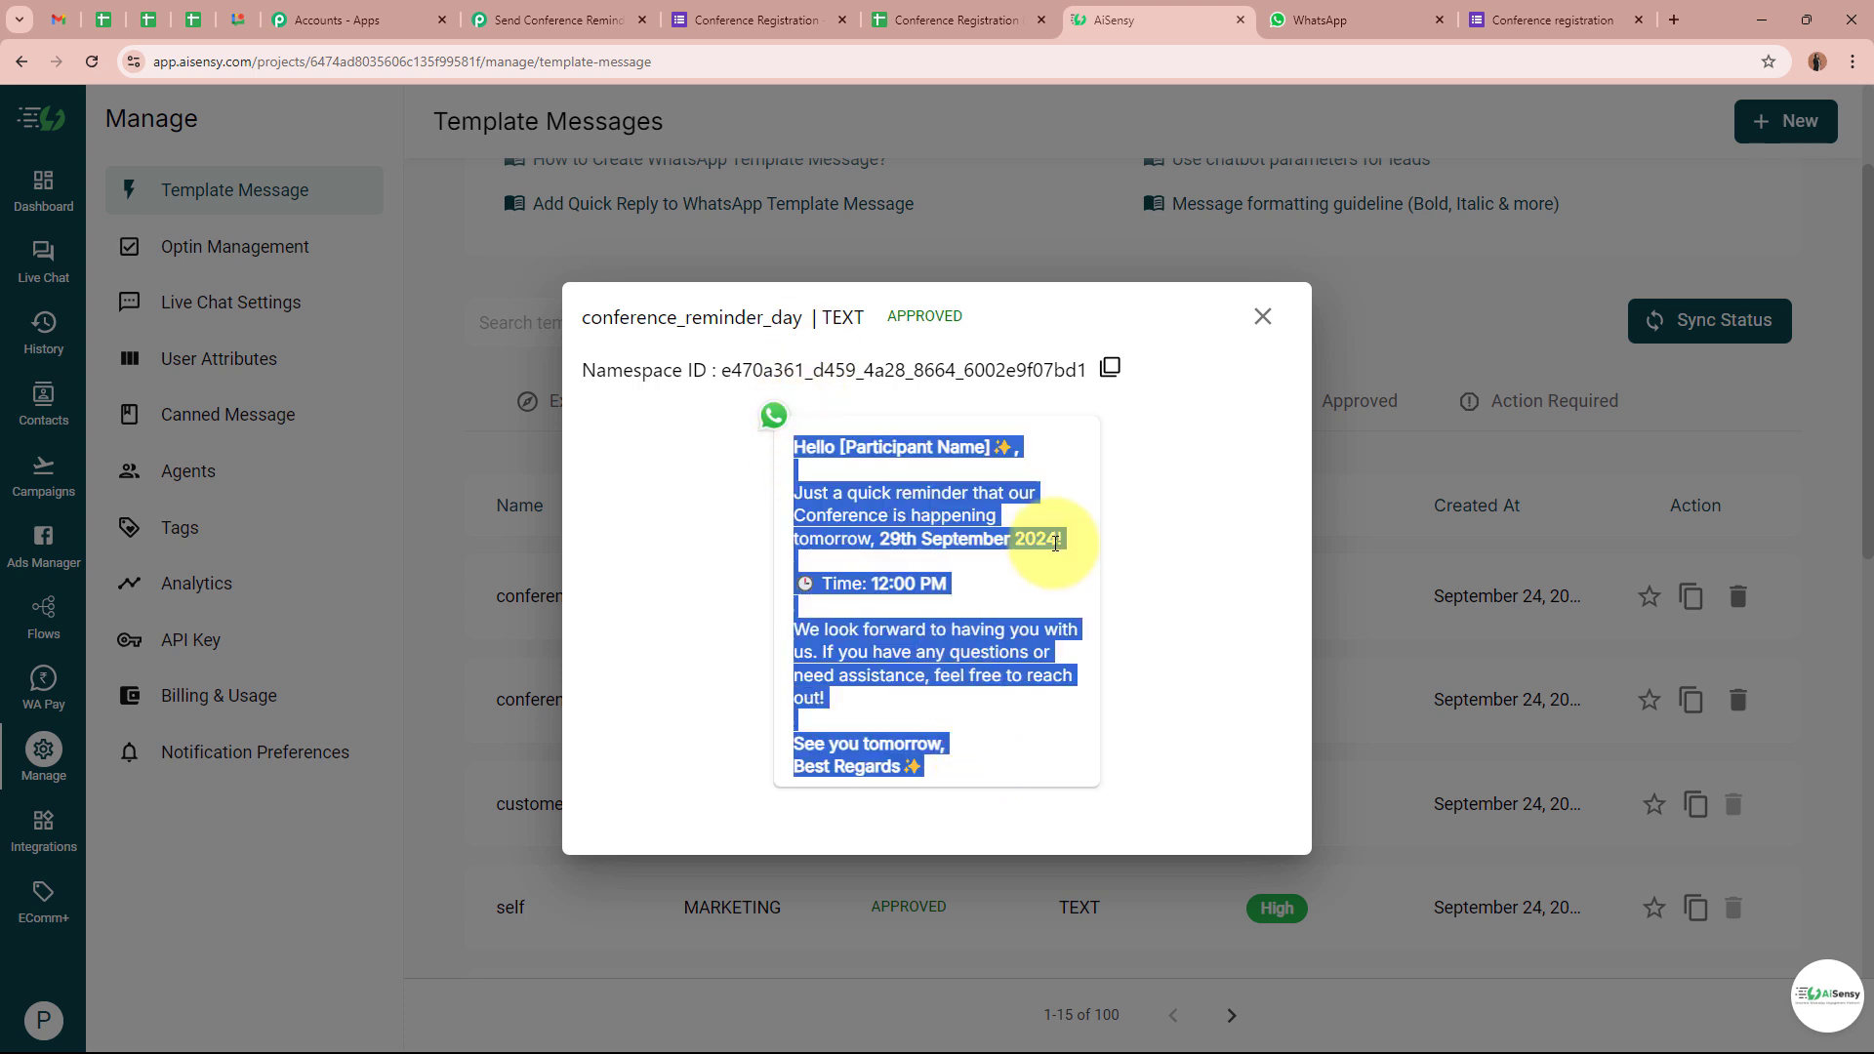
click(1154, 532)
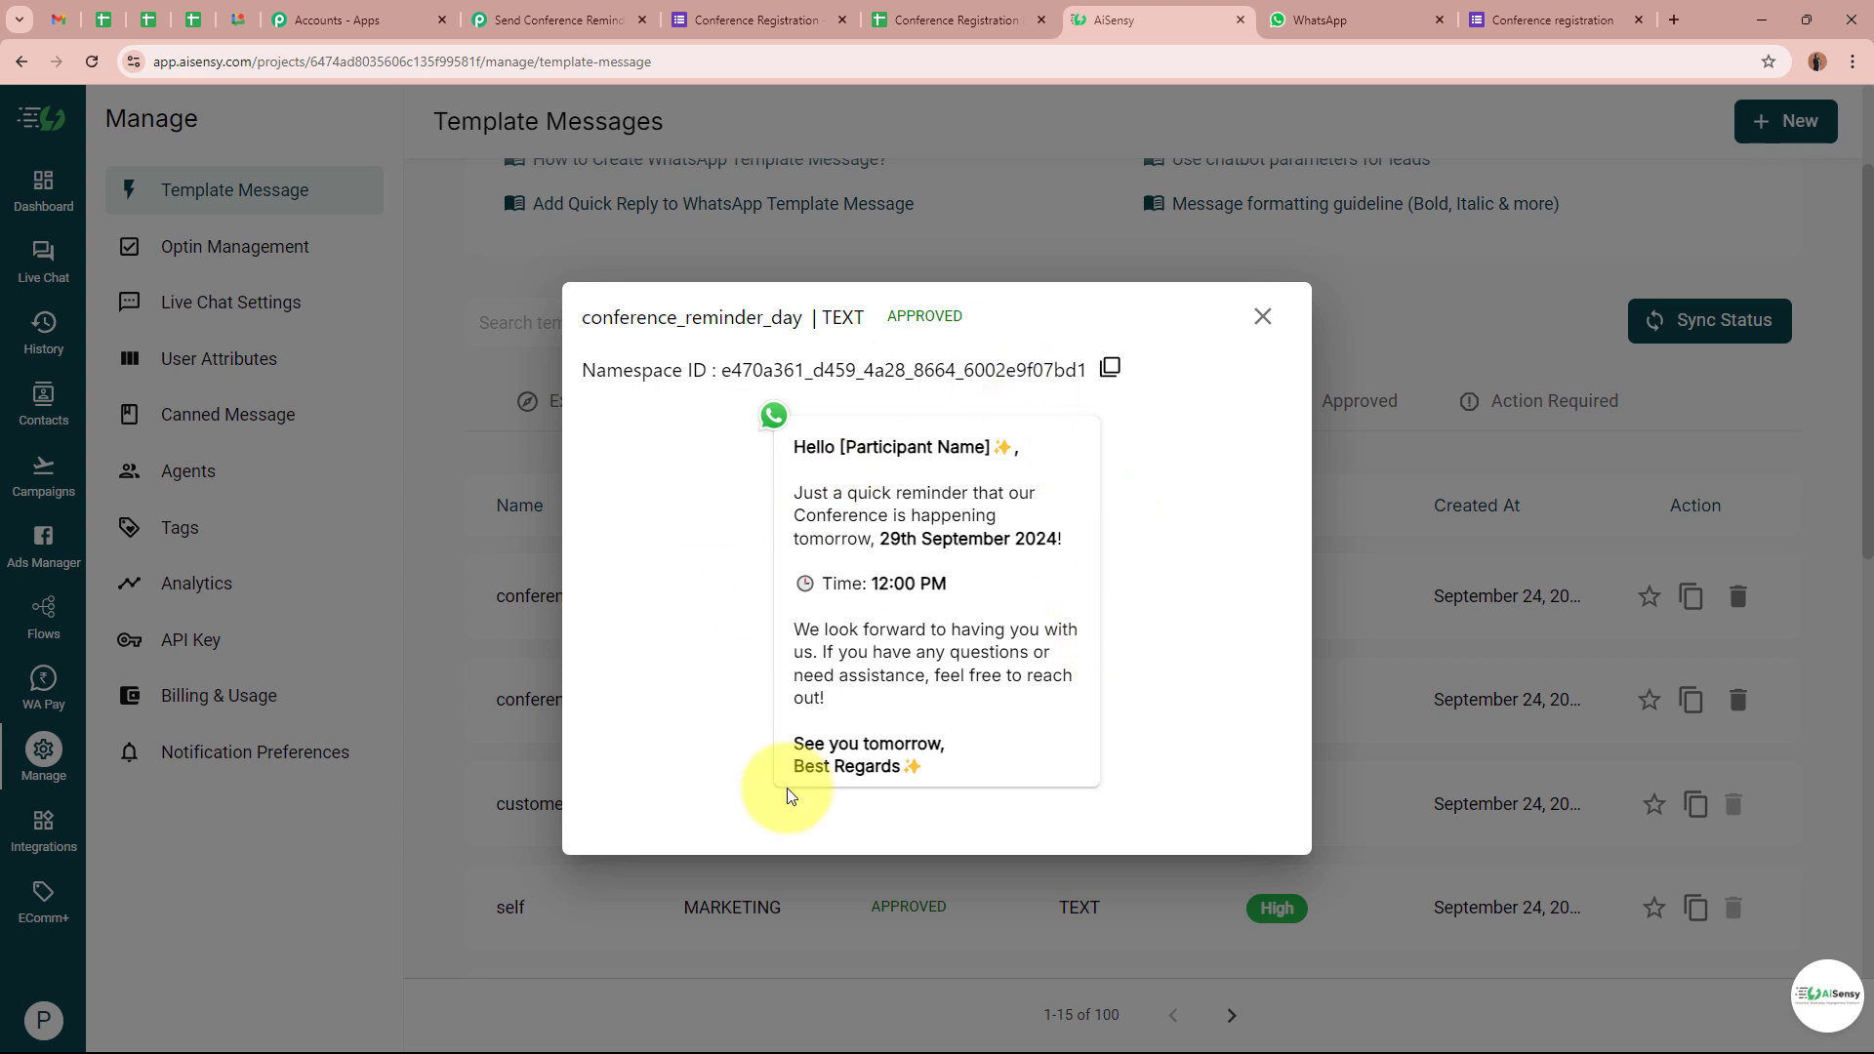
Add a WhatsApp by AiSensy step after the Delay using the Send Template Message event
click(598, 18)
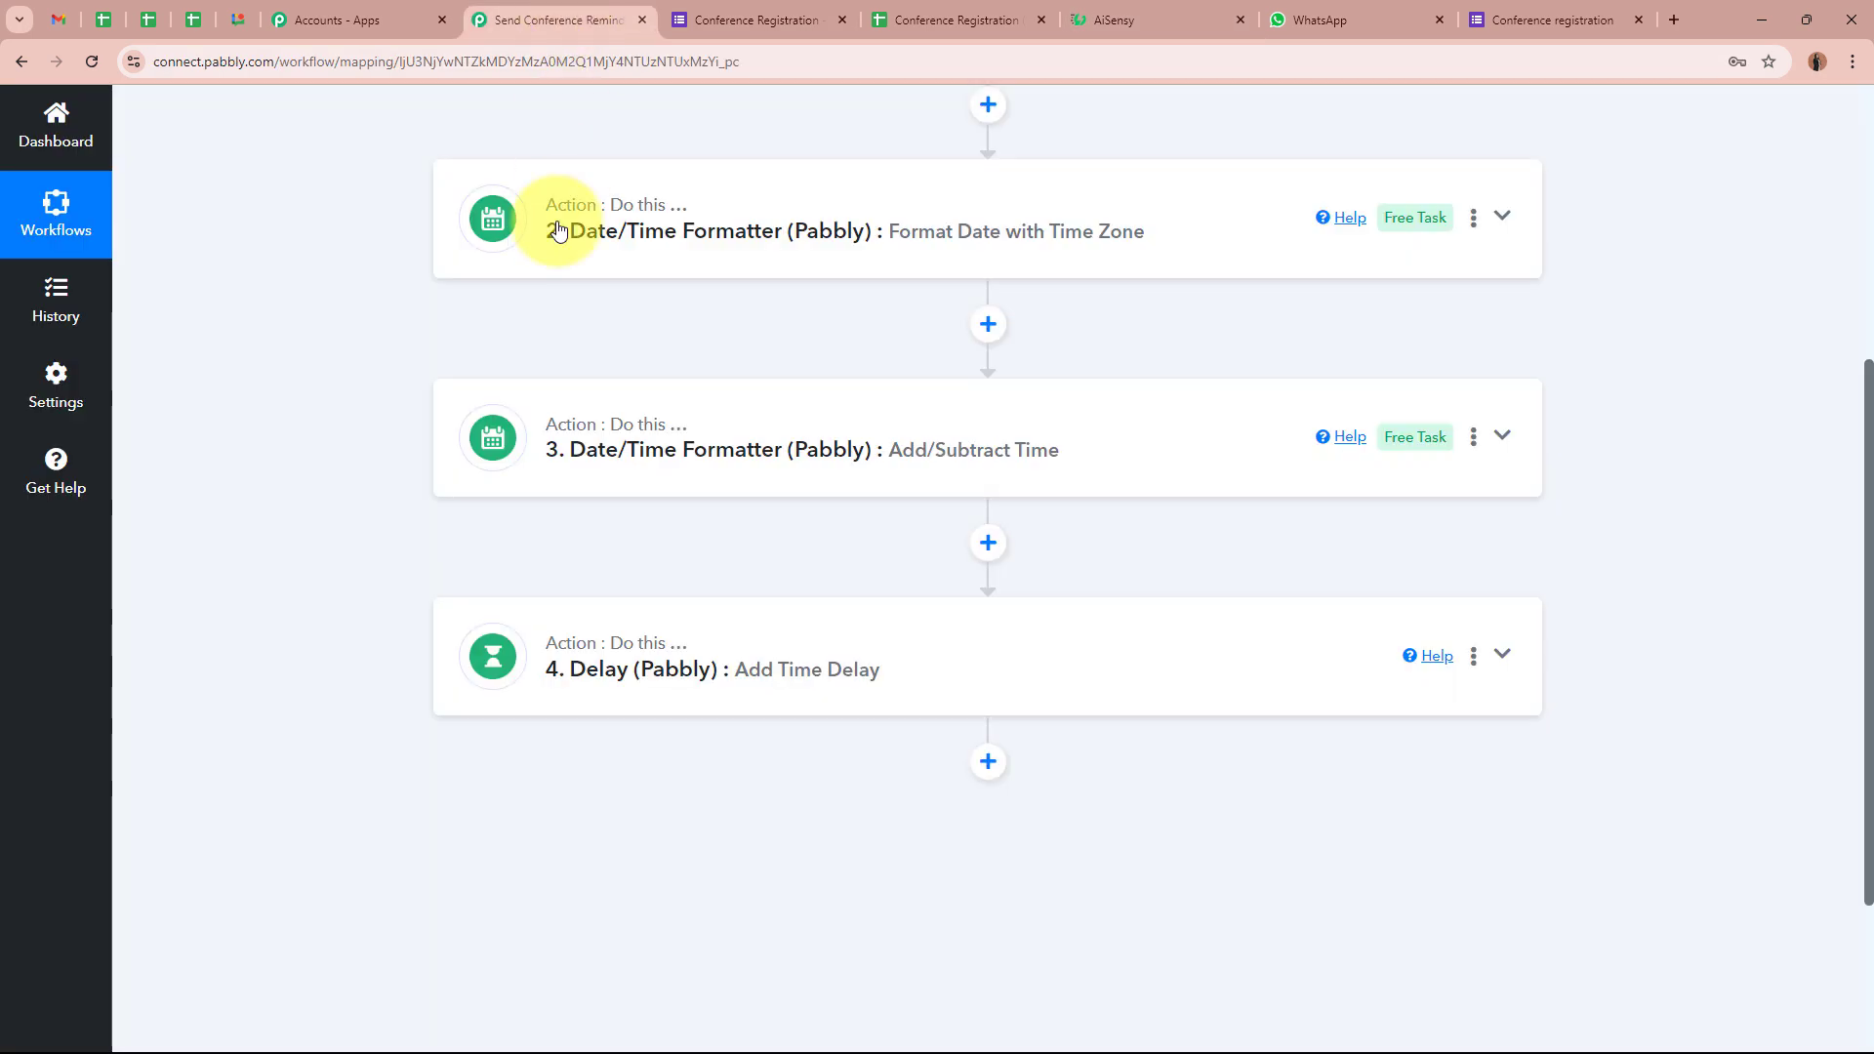
click(989, 760)
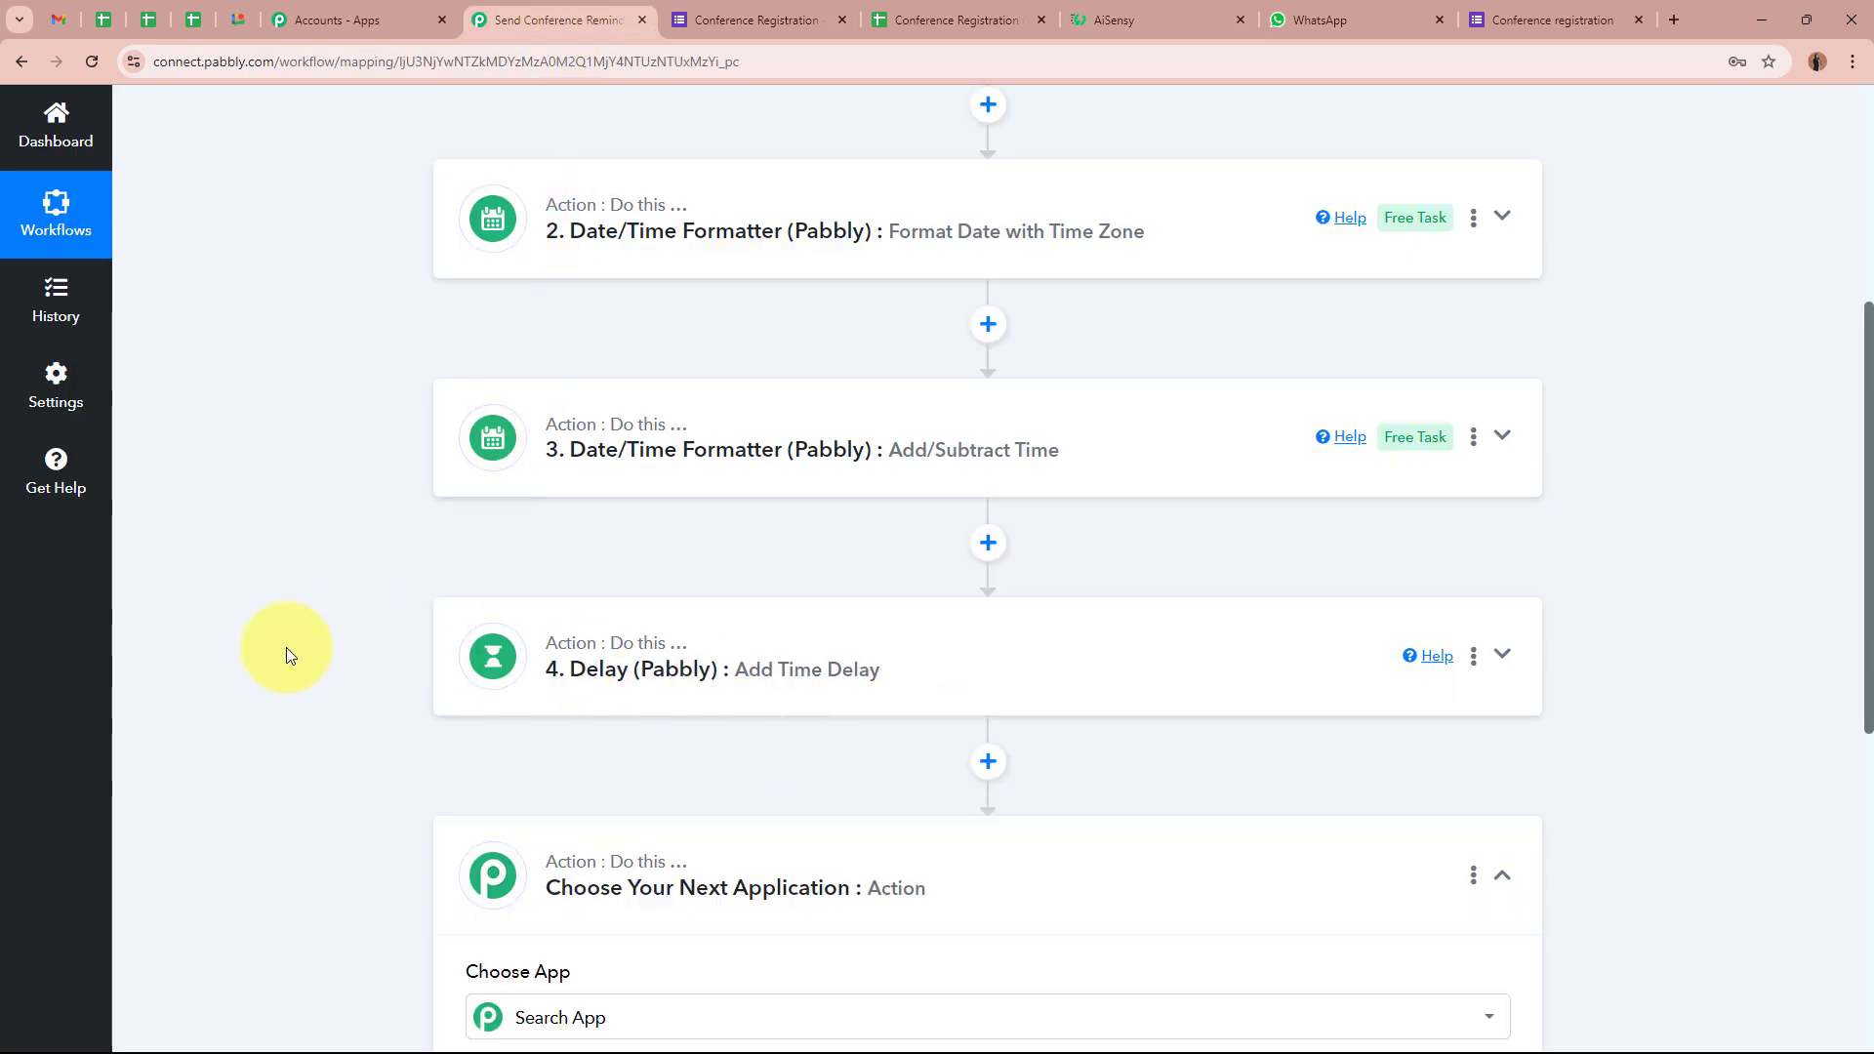
scroll(285, 647, down, 2)
scroll(286, 654, down, 3)
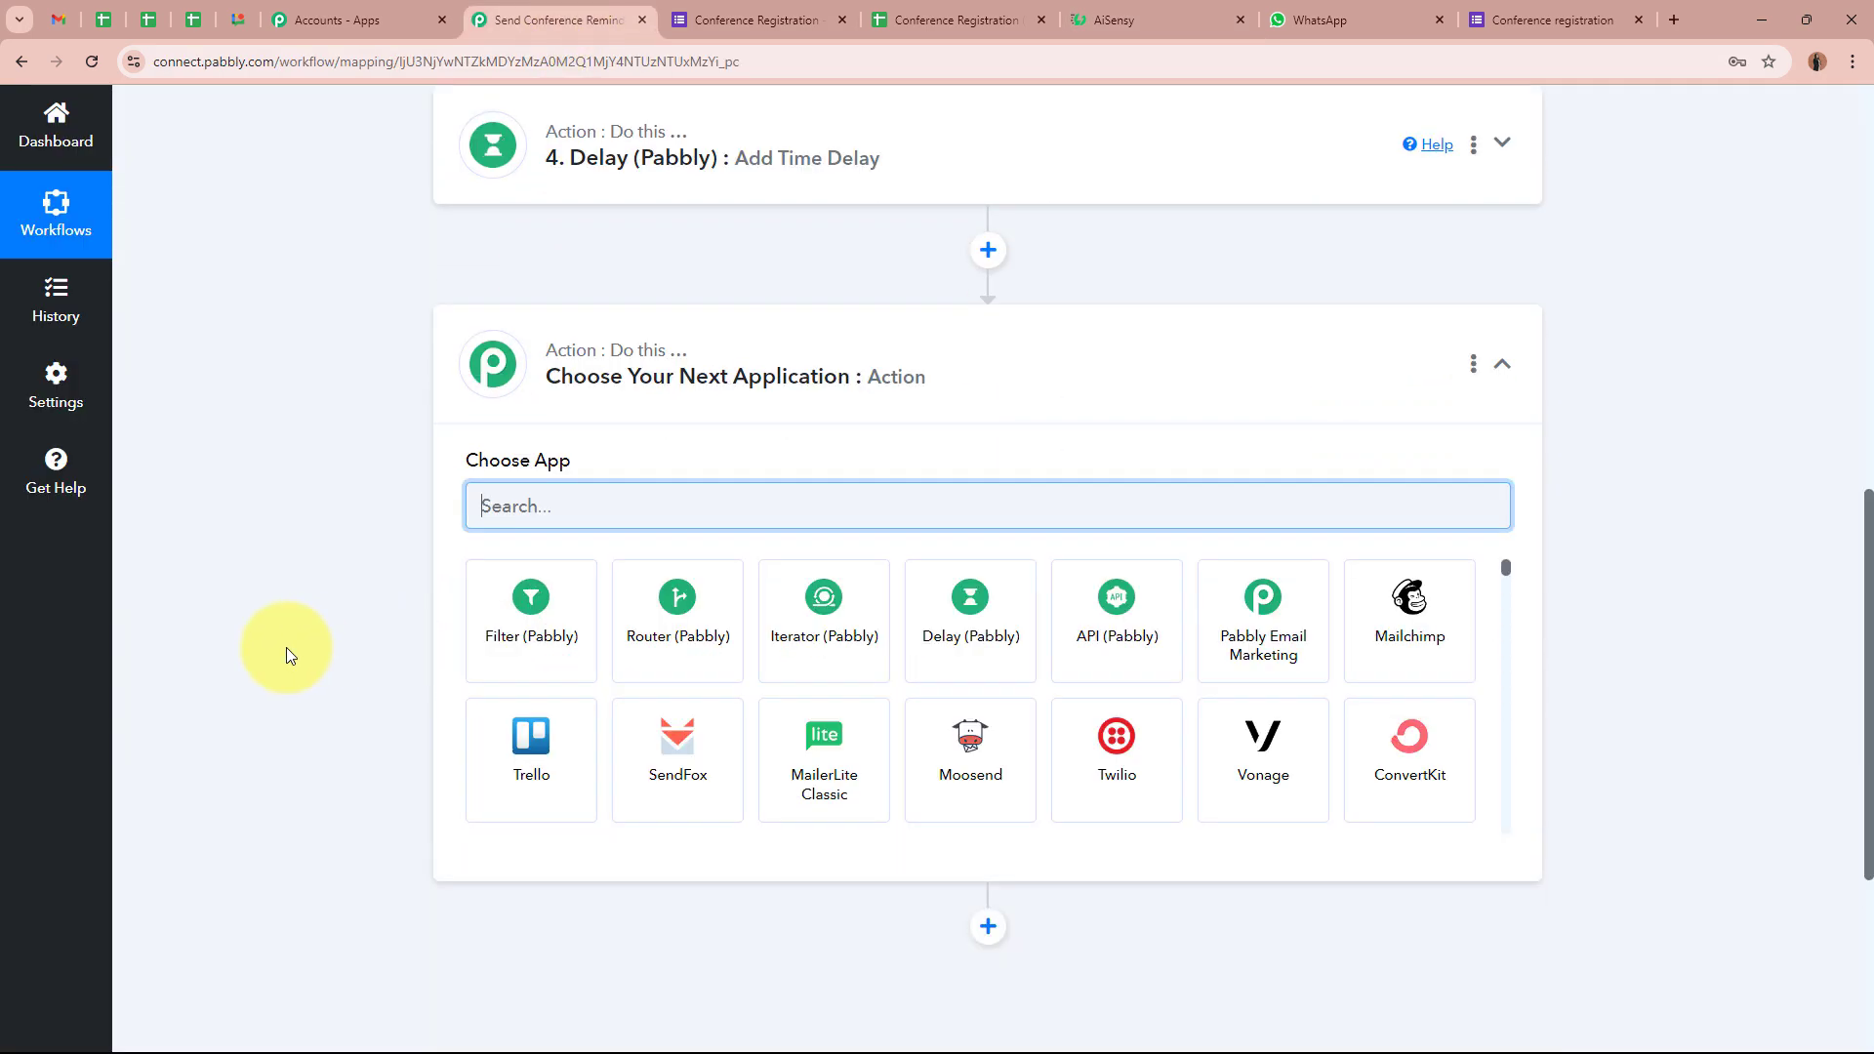
text(W)
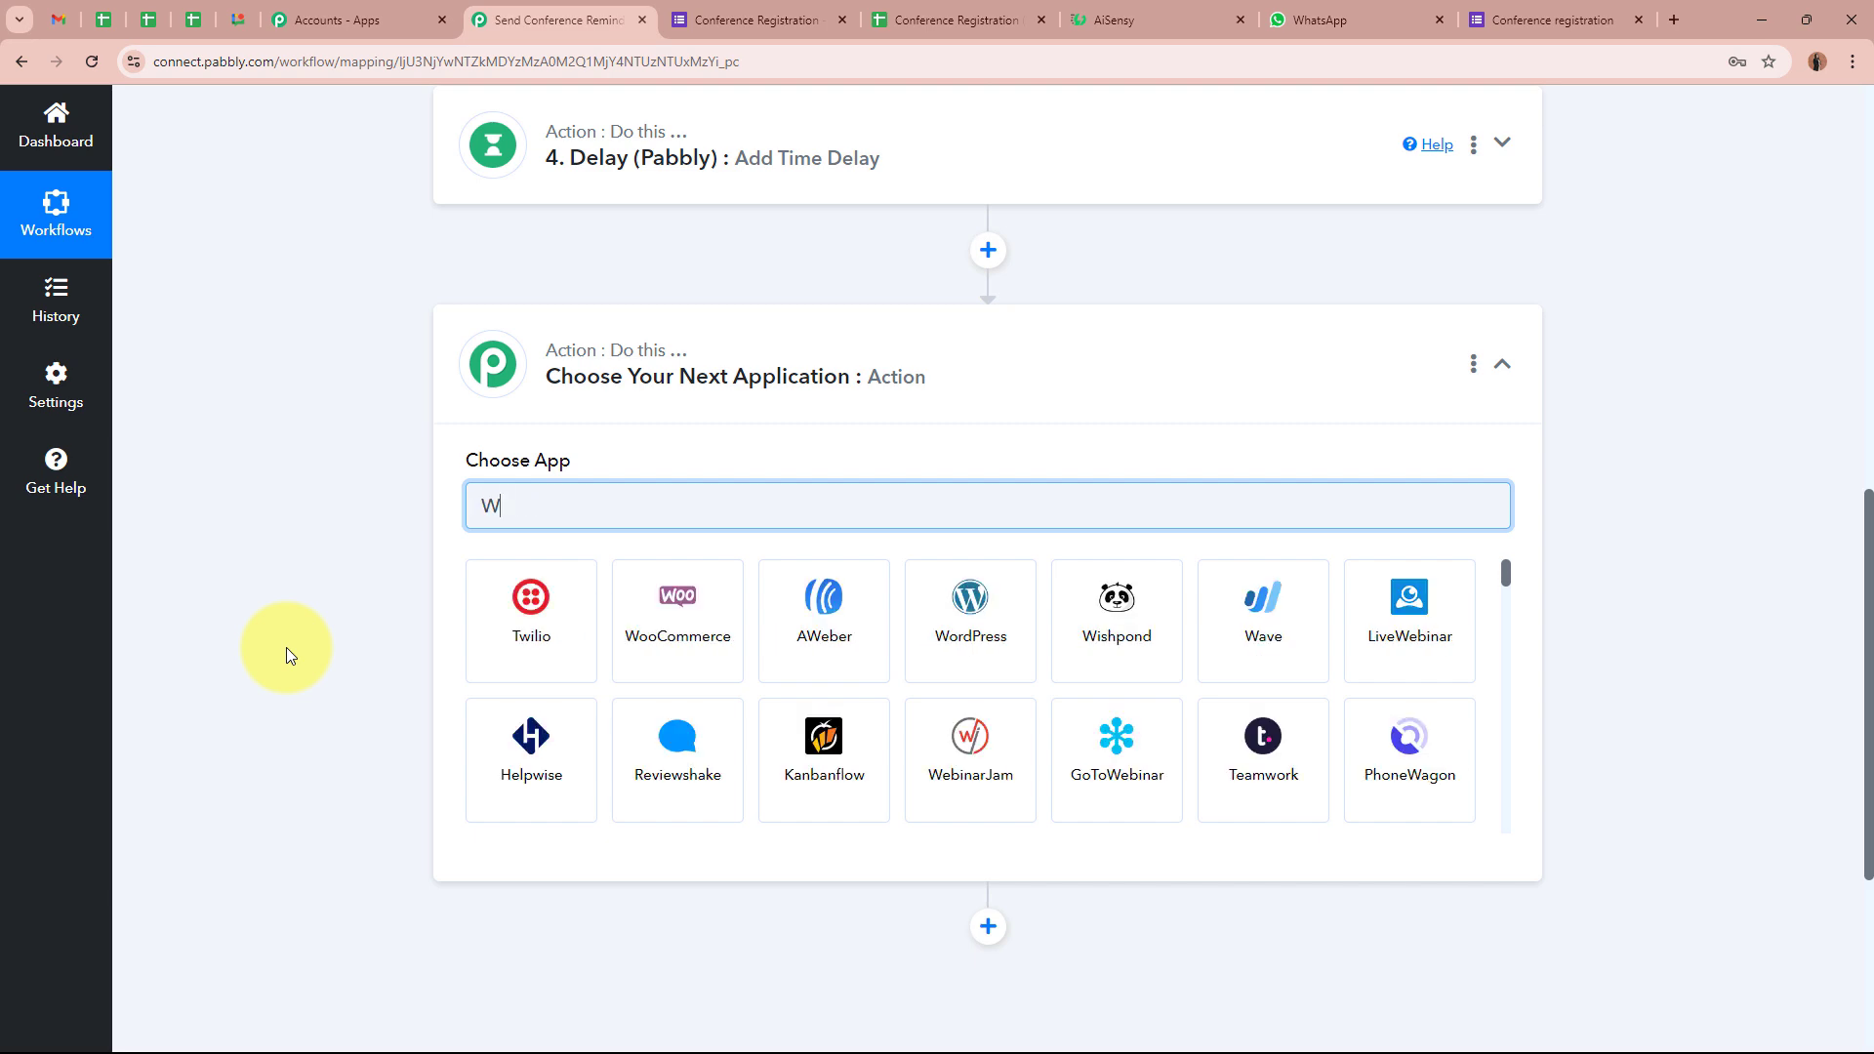
text(hatsApp by AiSensy)
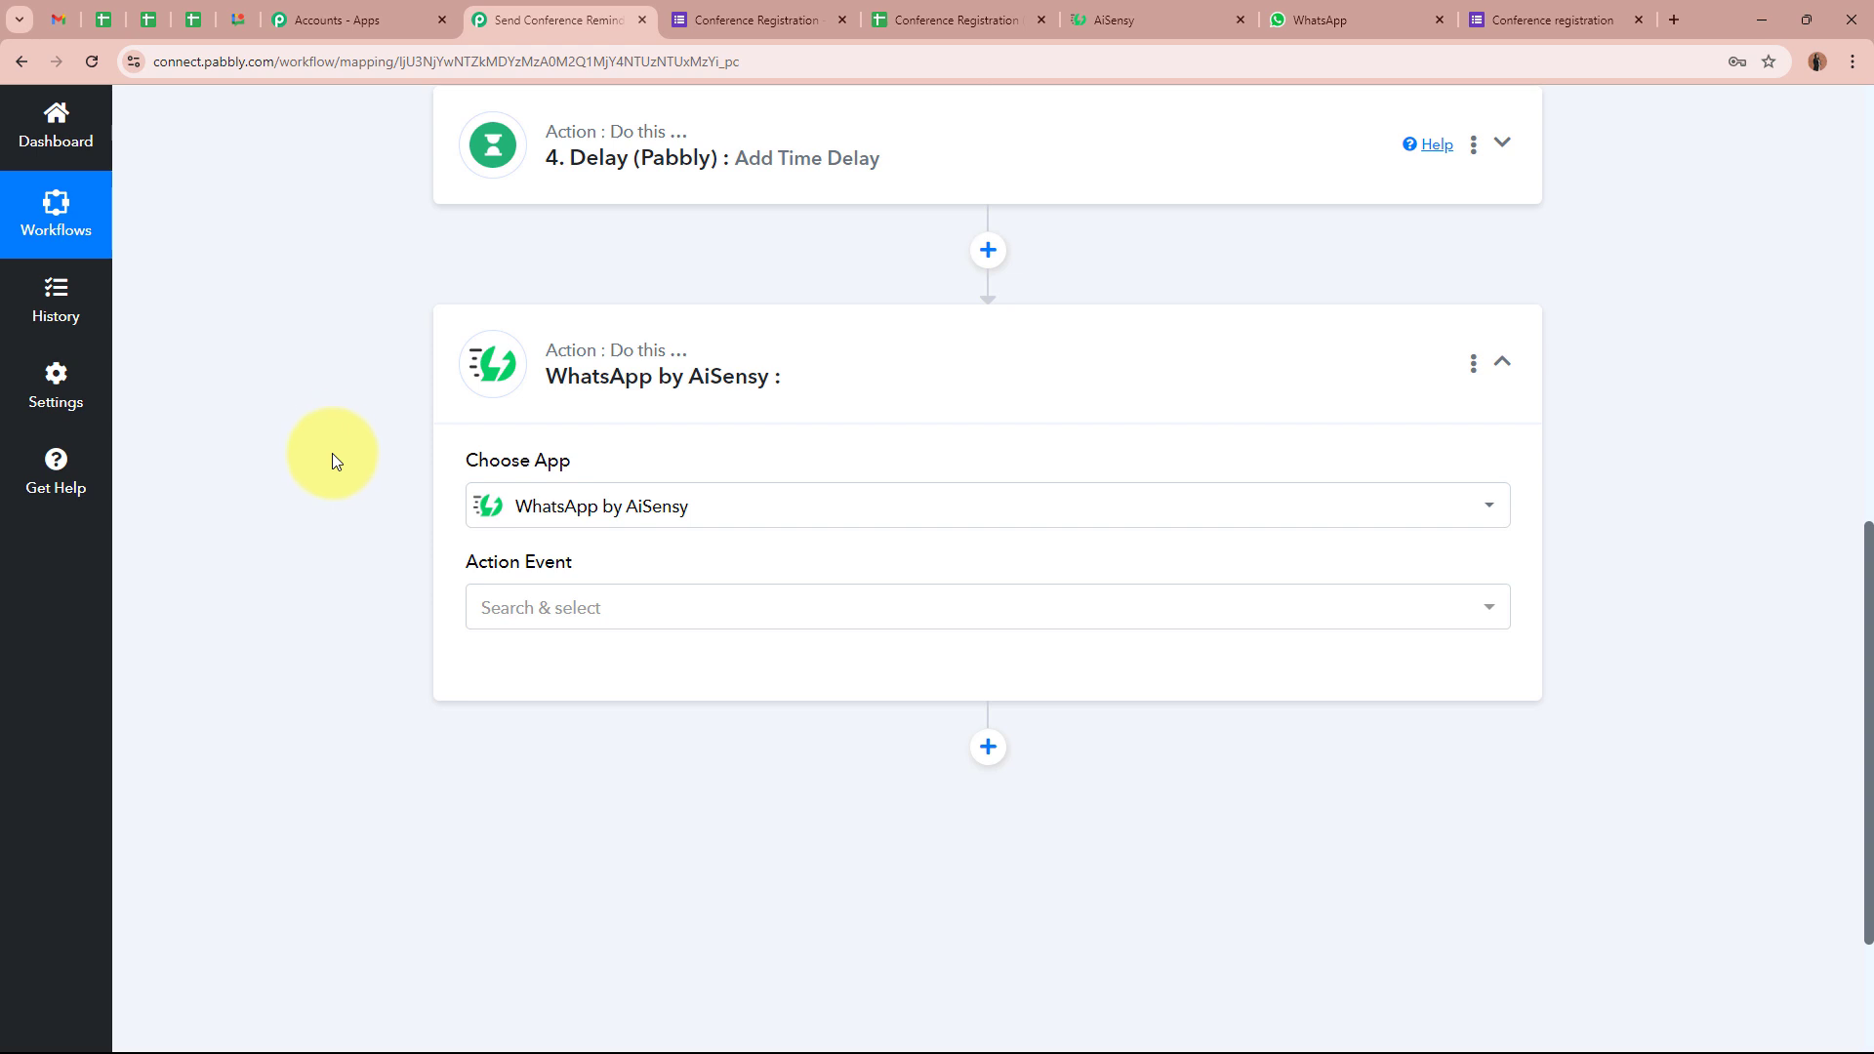
click(544, 625)
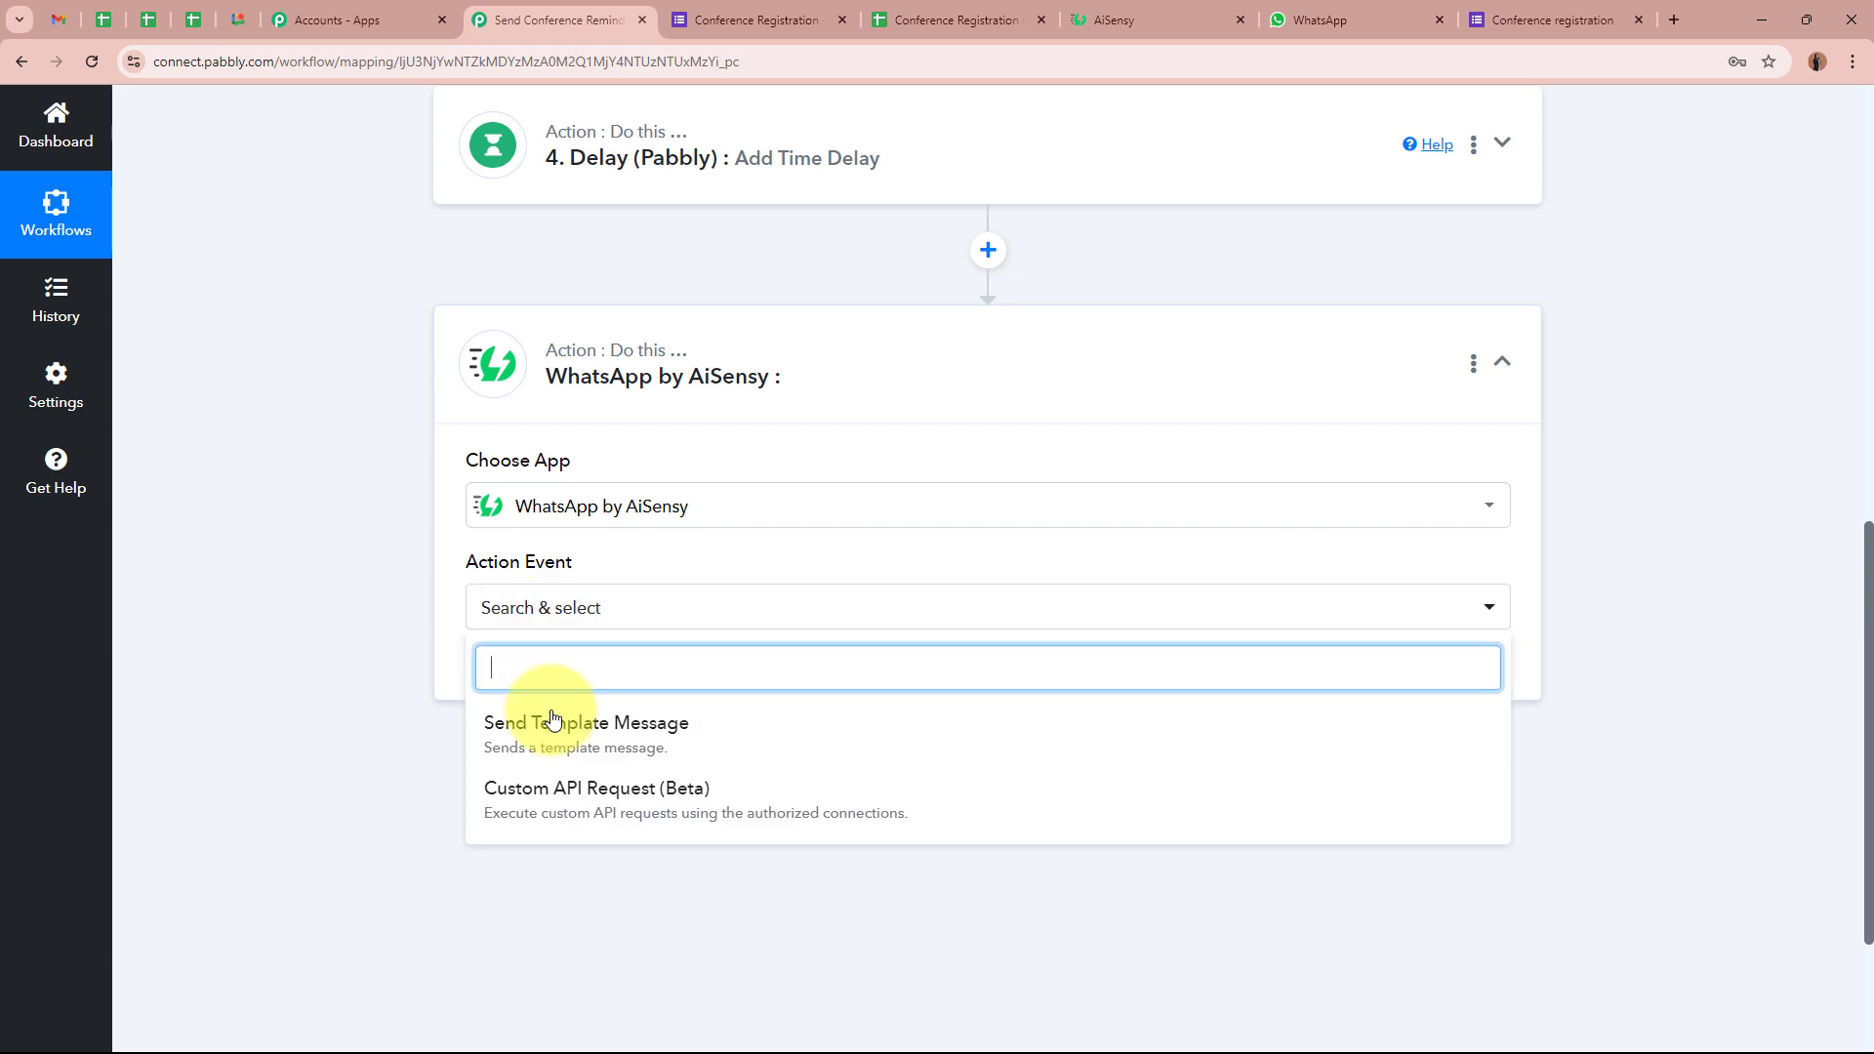
click(532, 719)
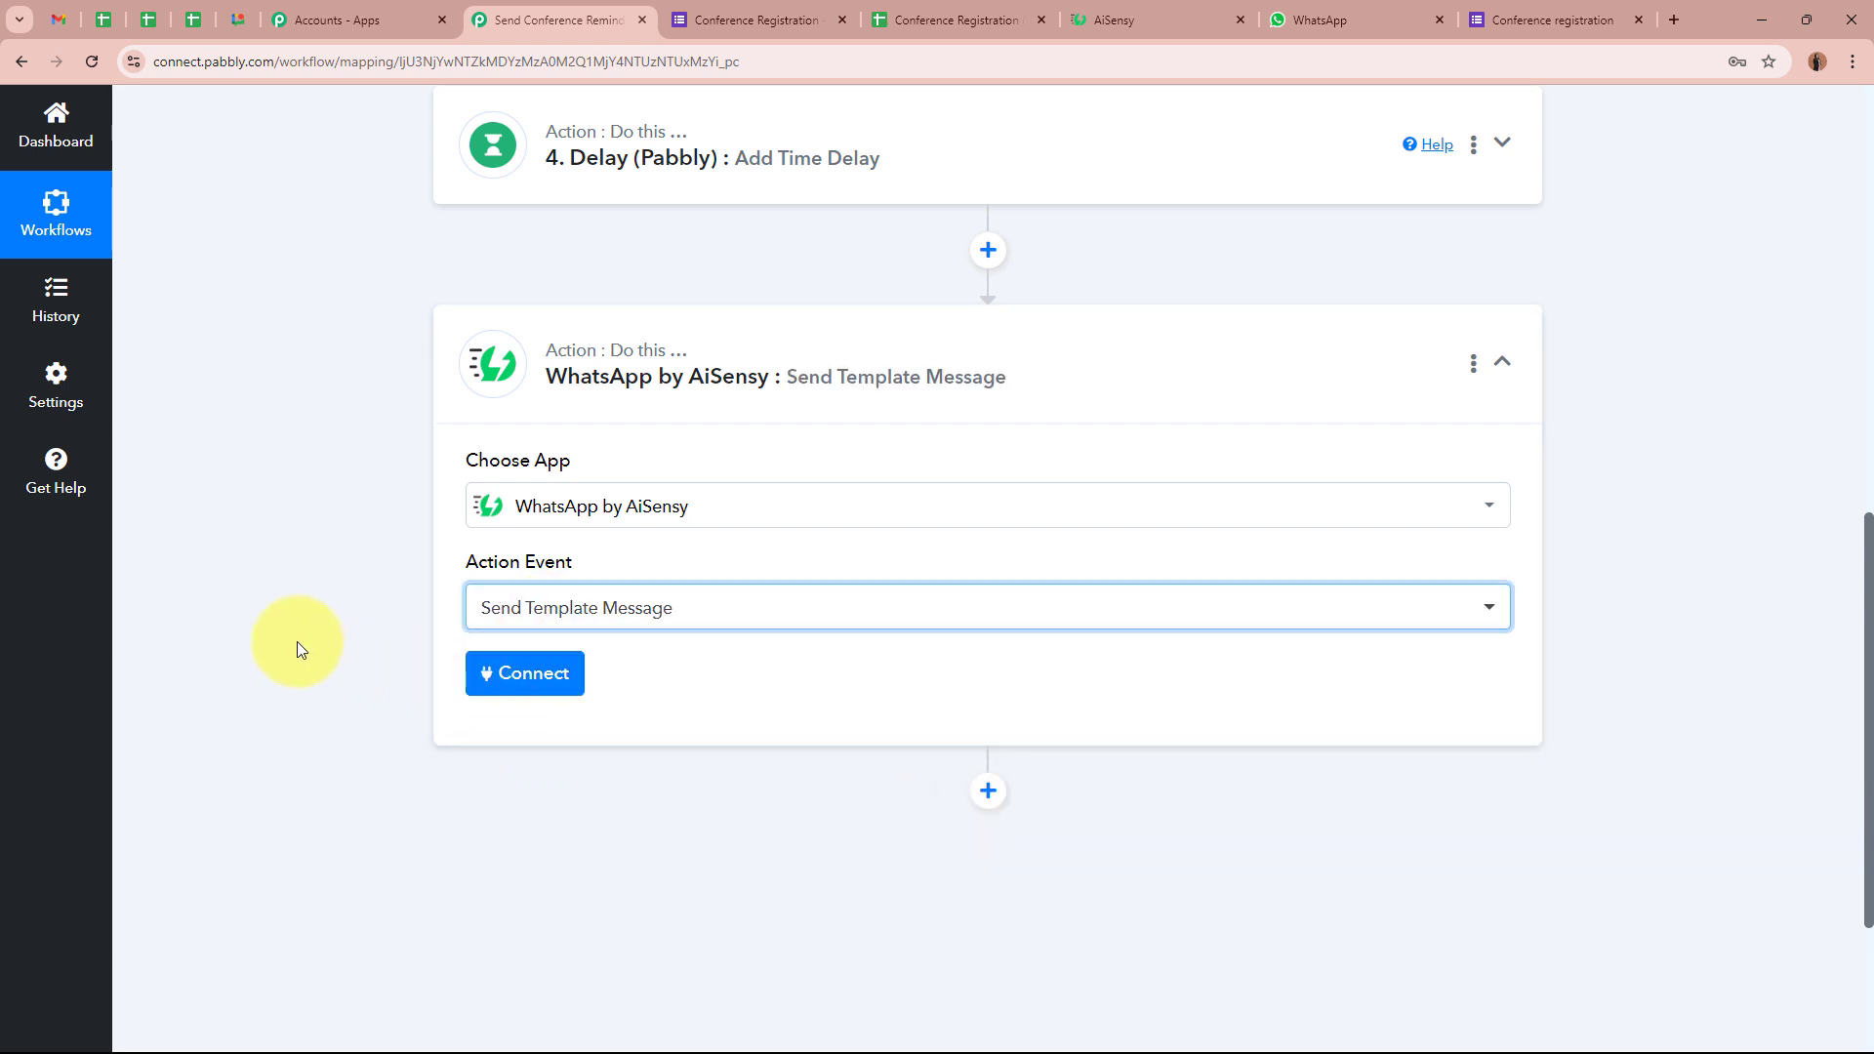
Review the AiSensy reminder template text, then go back to the workflow
click(1161, 20)
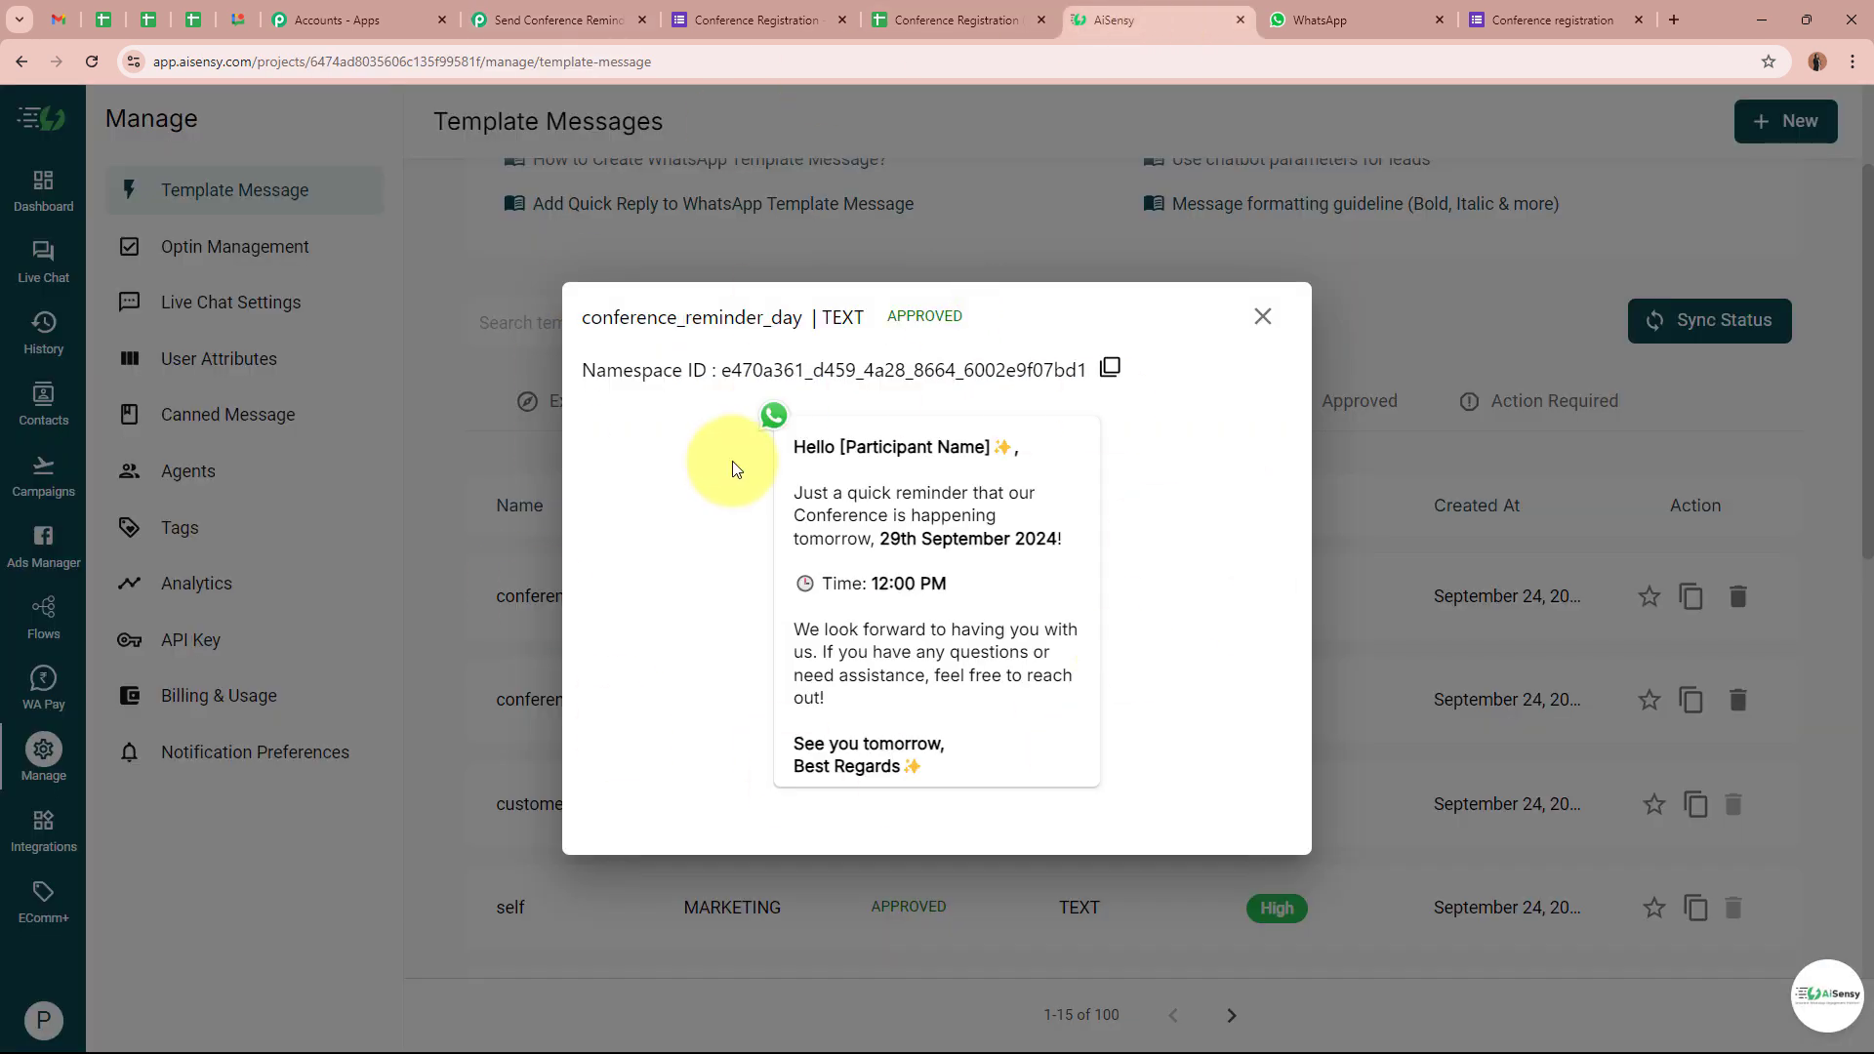
drag(789, 437, 954, 773)
click(960, 623)
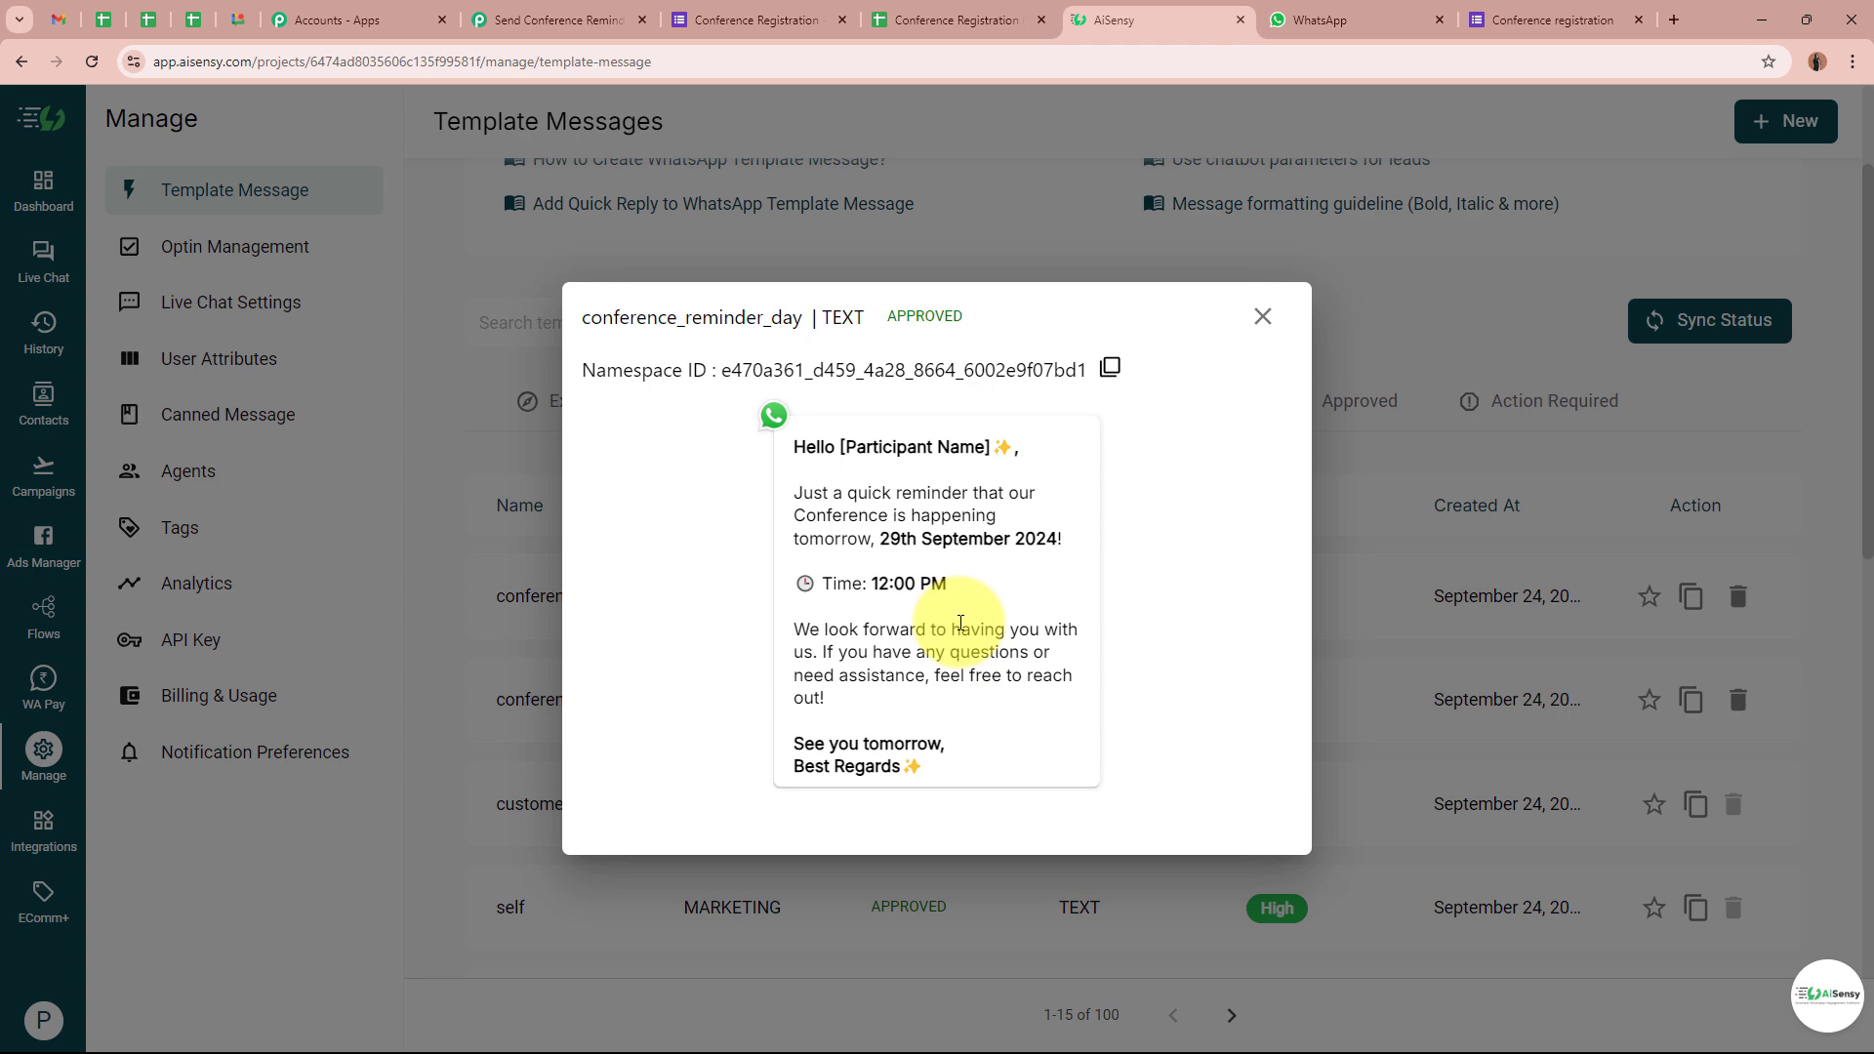
click(557, 20)
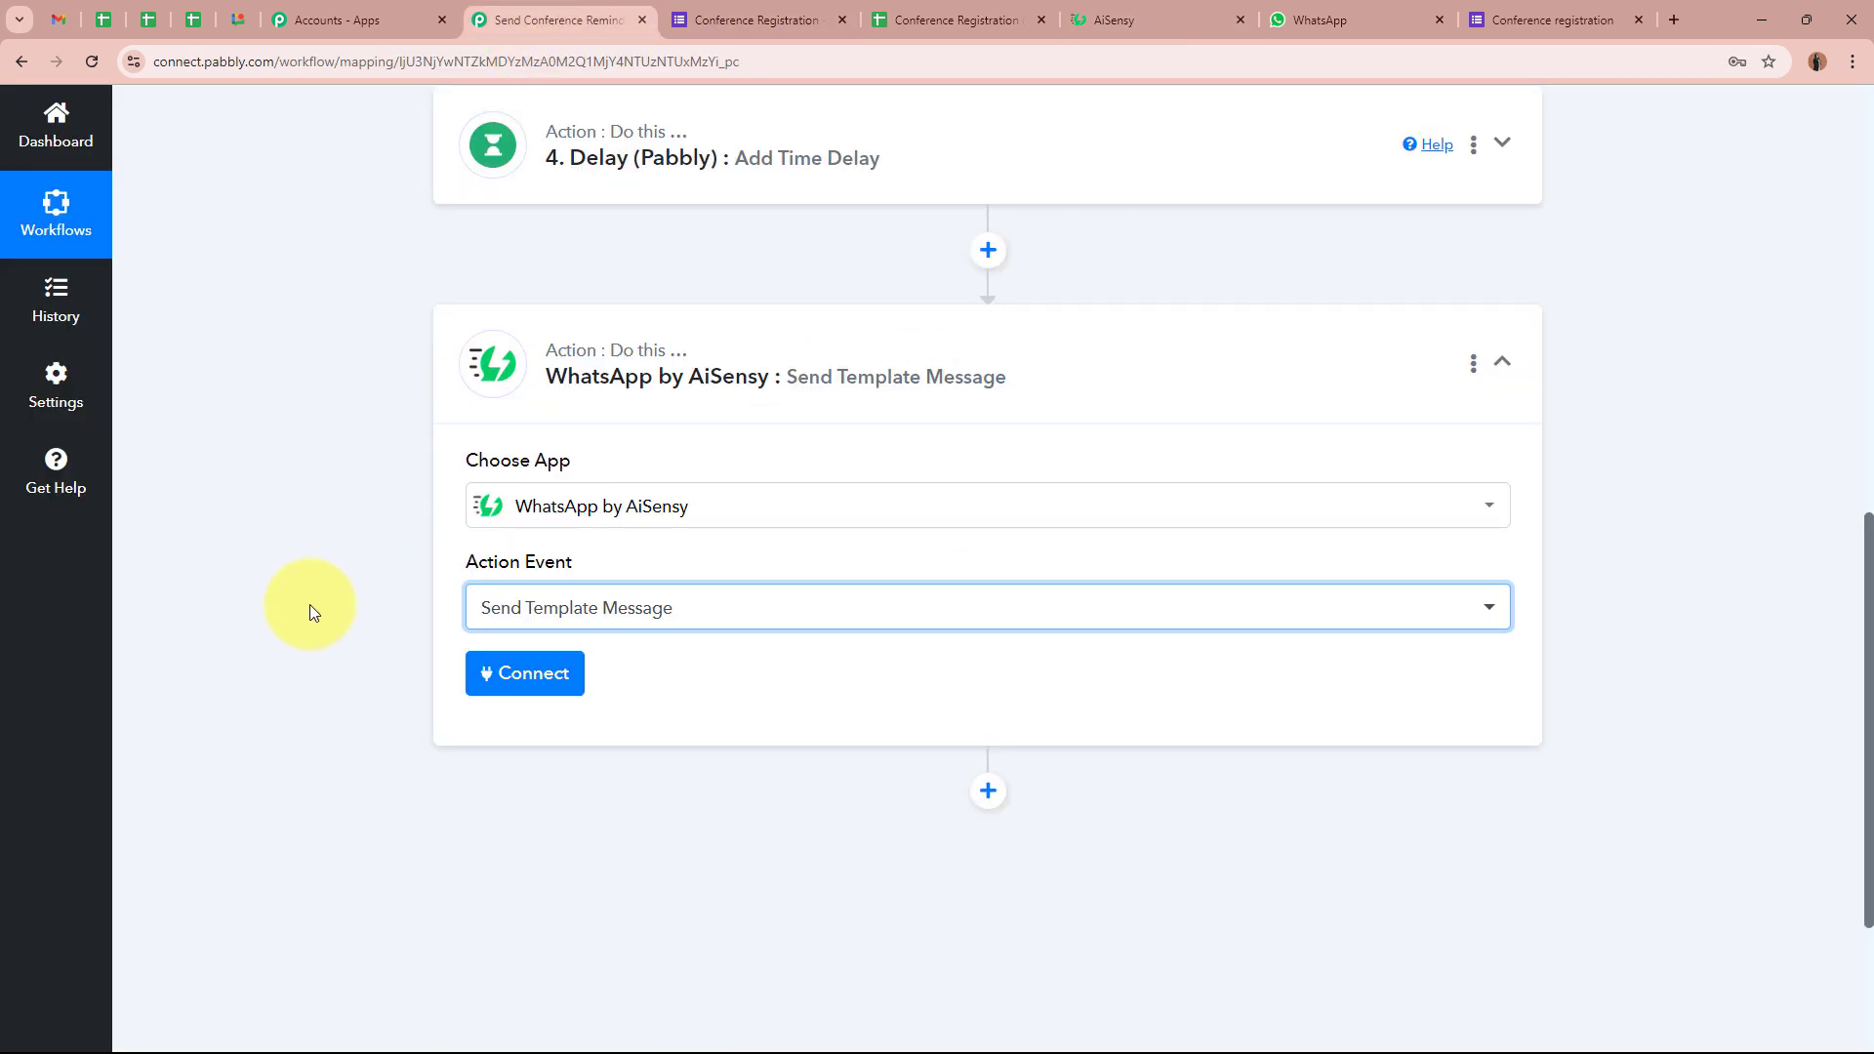
Start a new AiSensy connection and read how to obtain its API key before switching to AiSensy
click(496, 674)
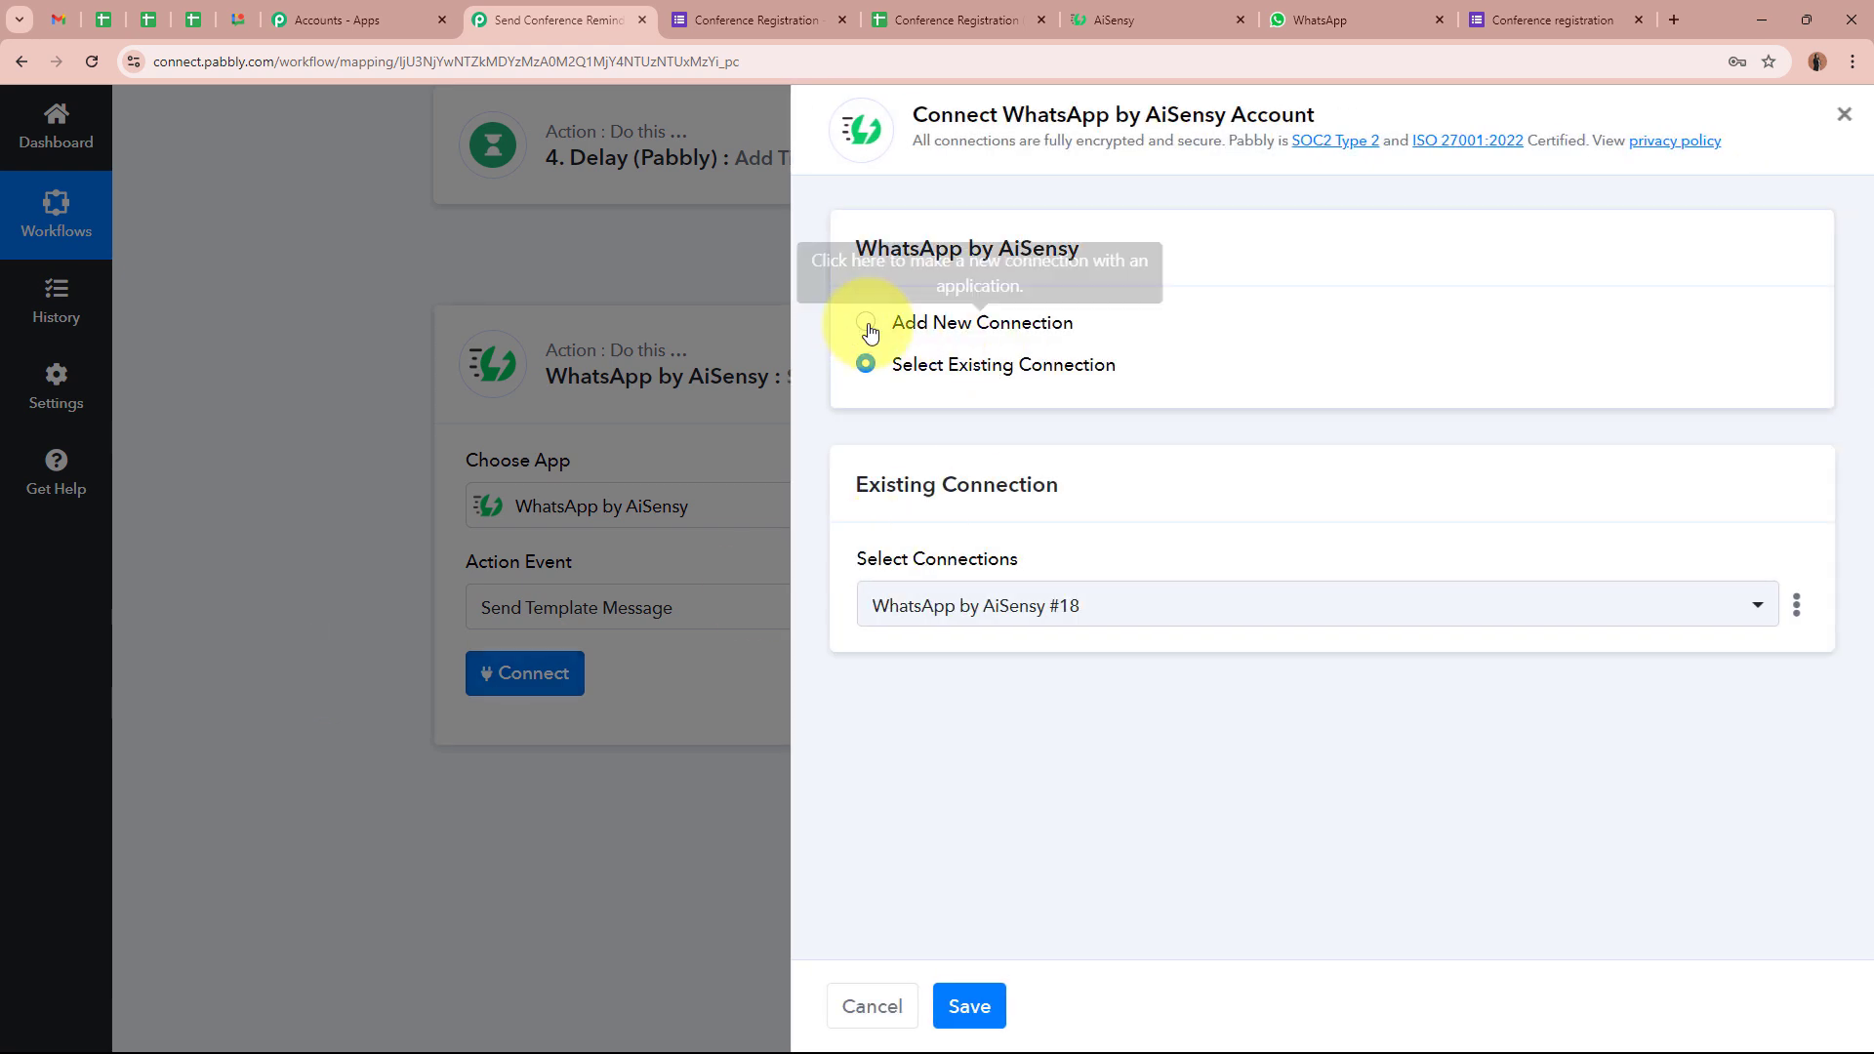
click(867, 325)
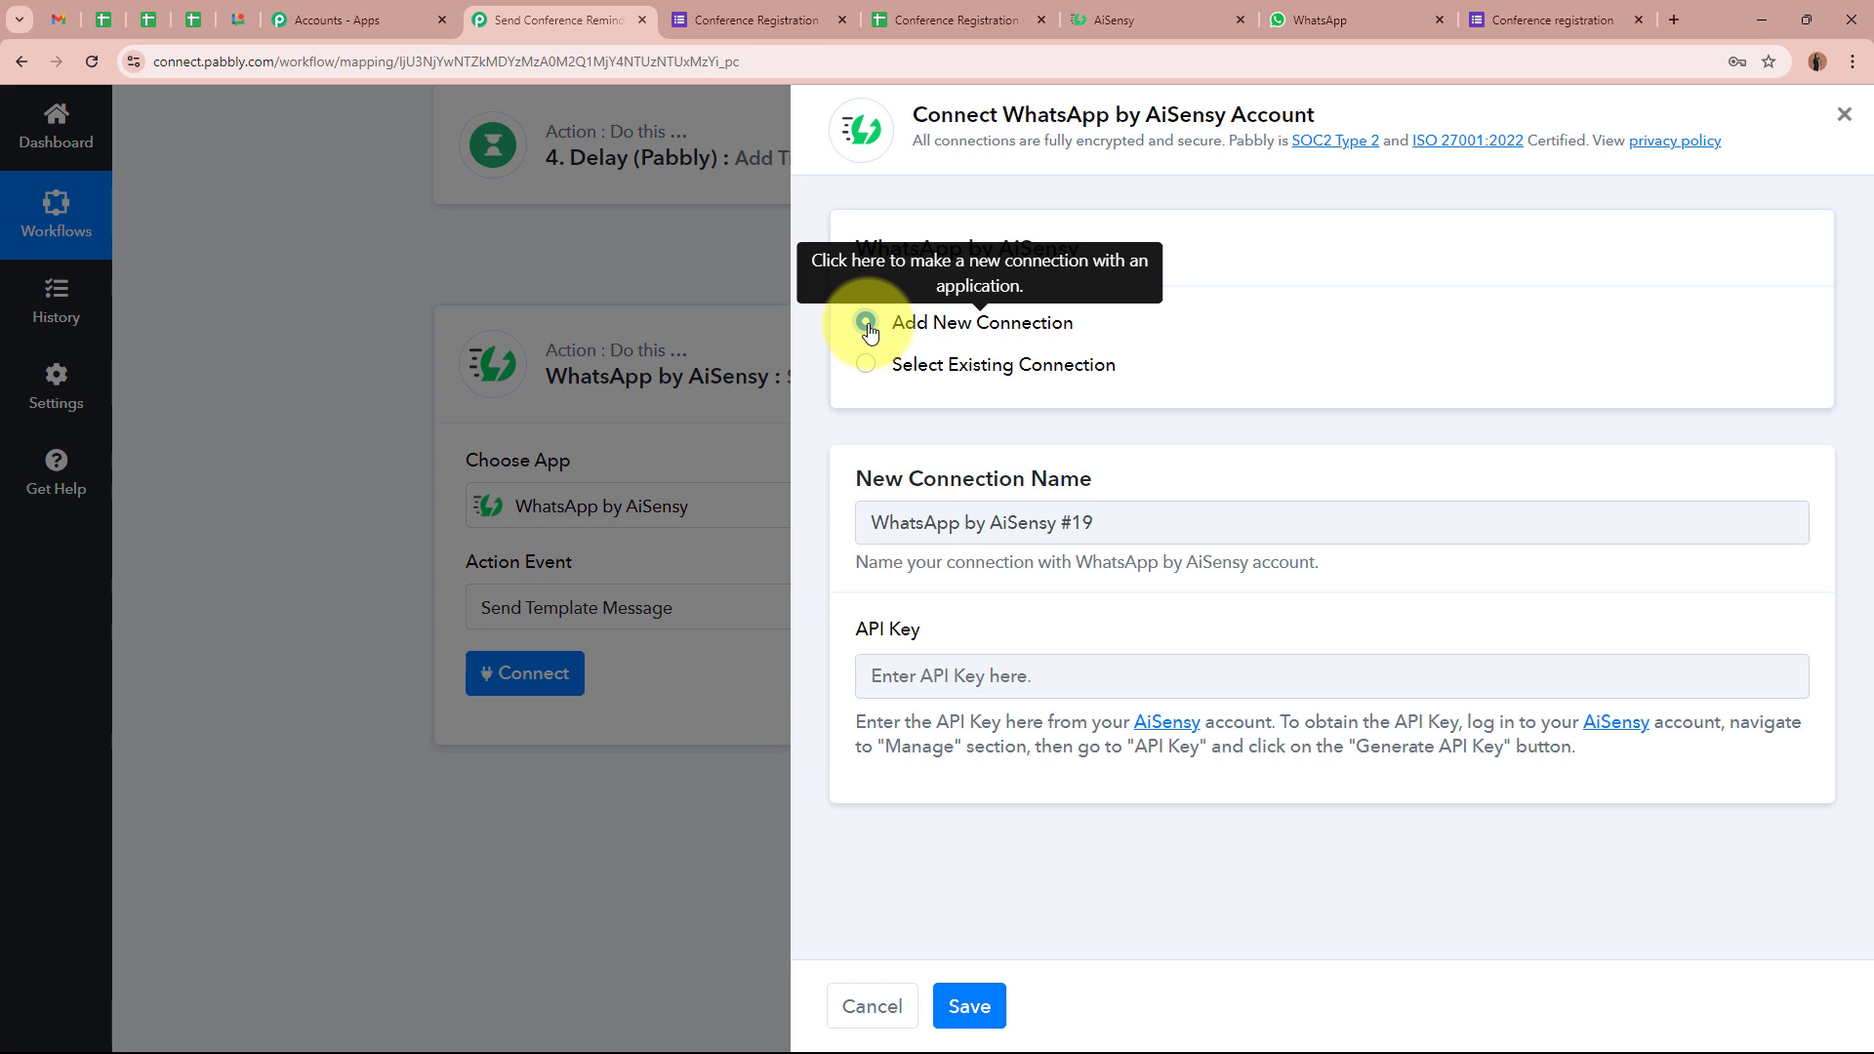
drag(857, 628, 988, 631)
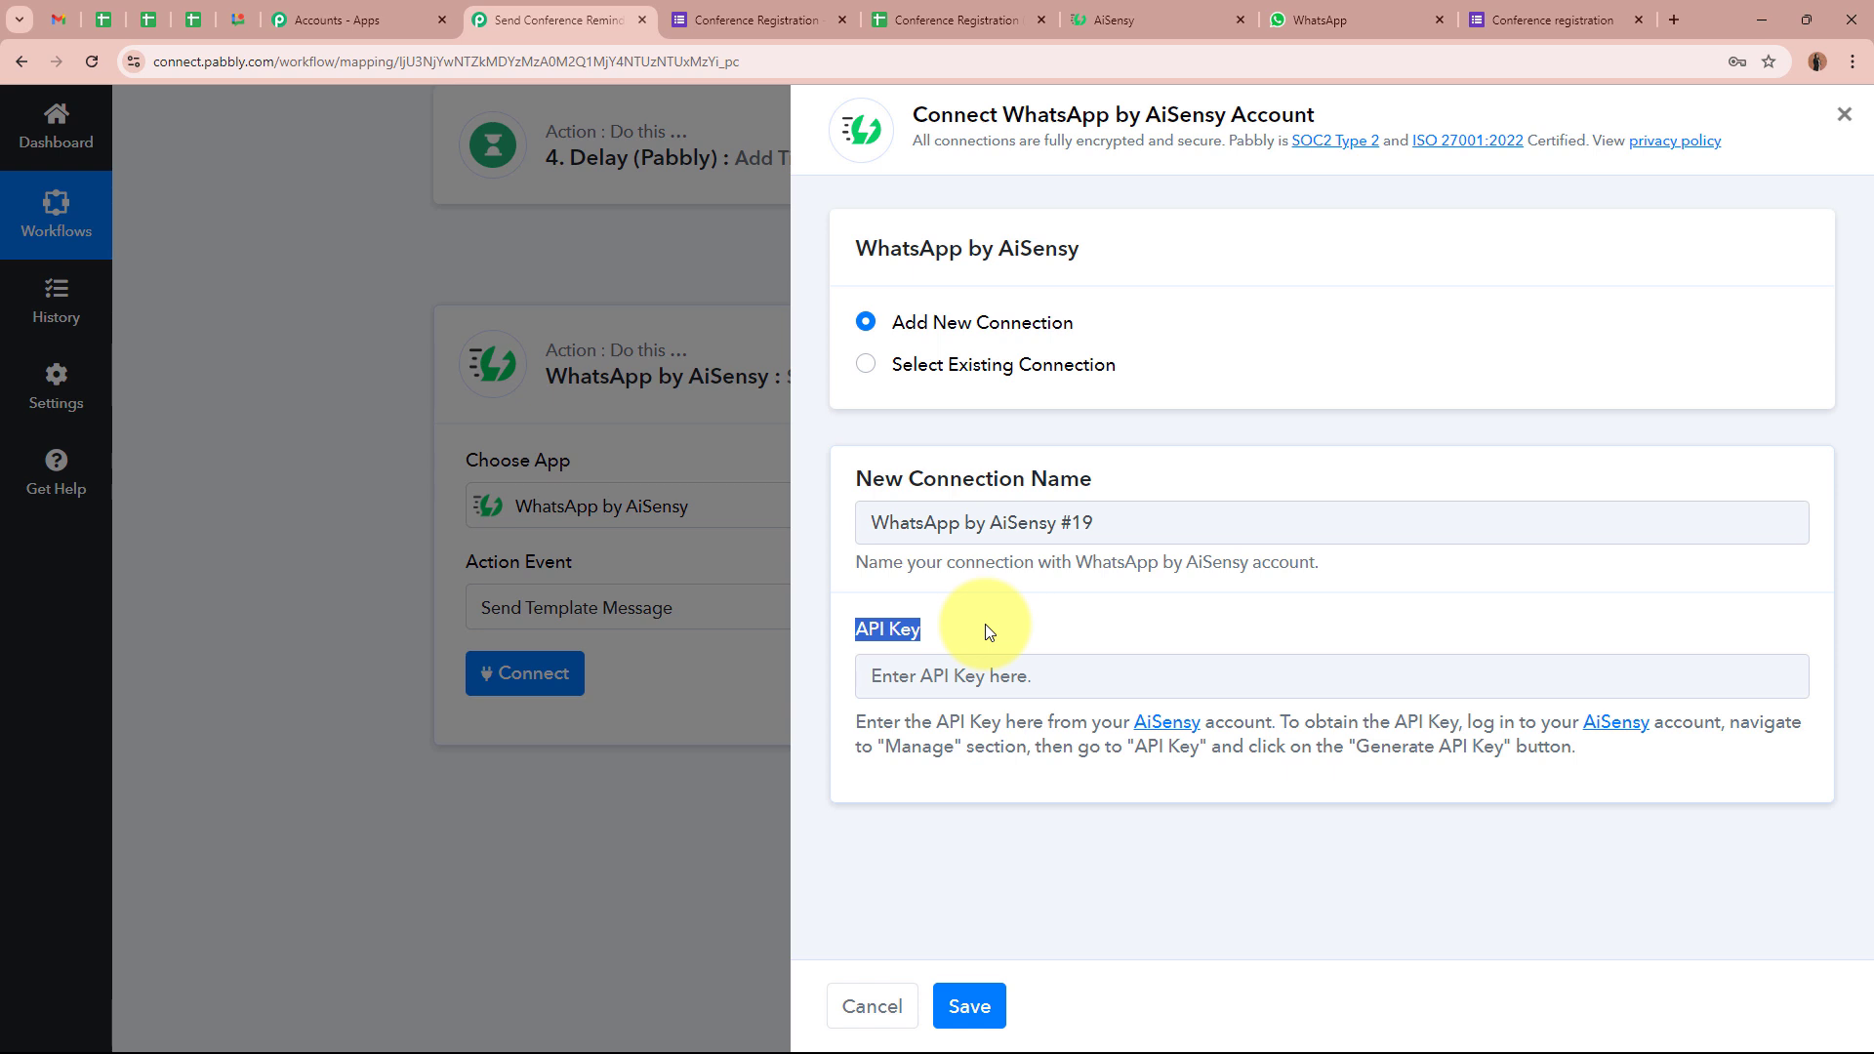
click(986, 631)
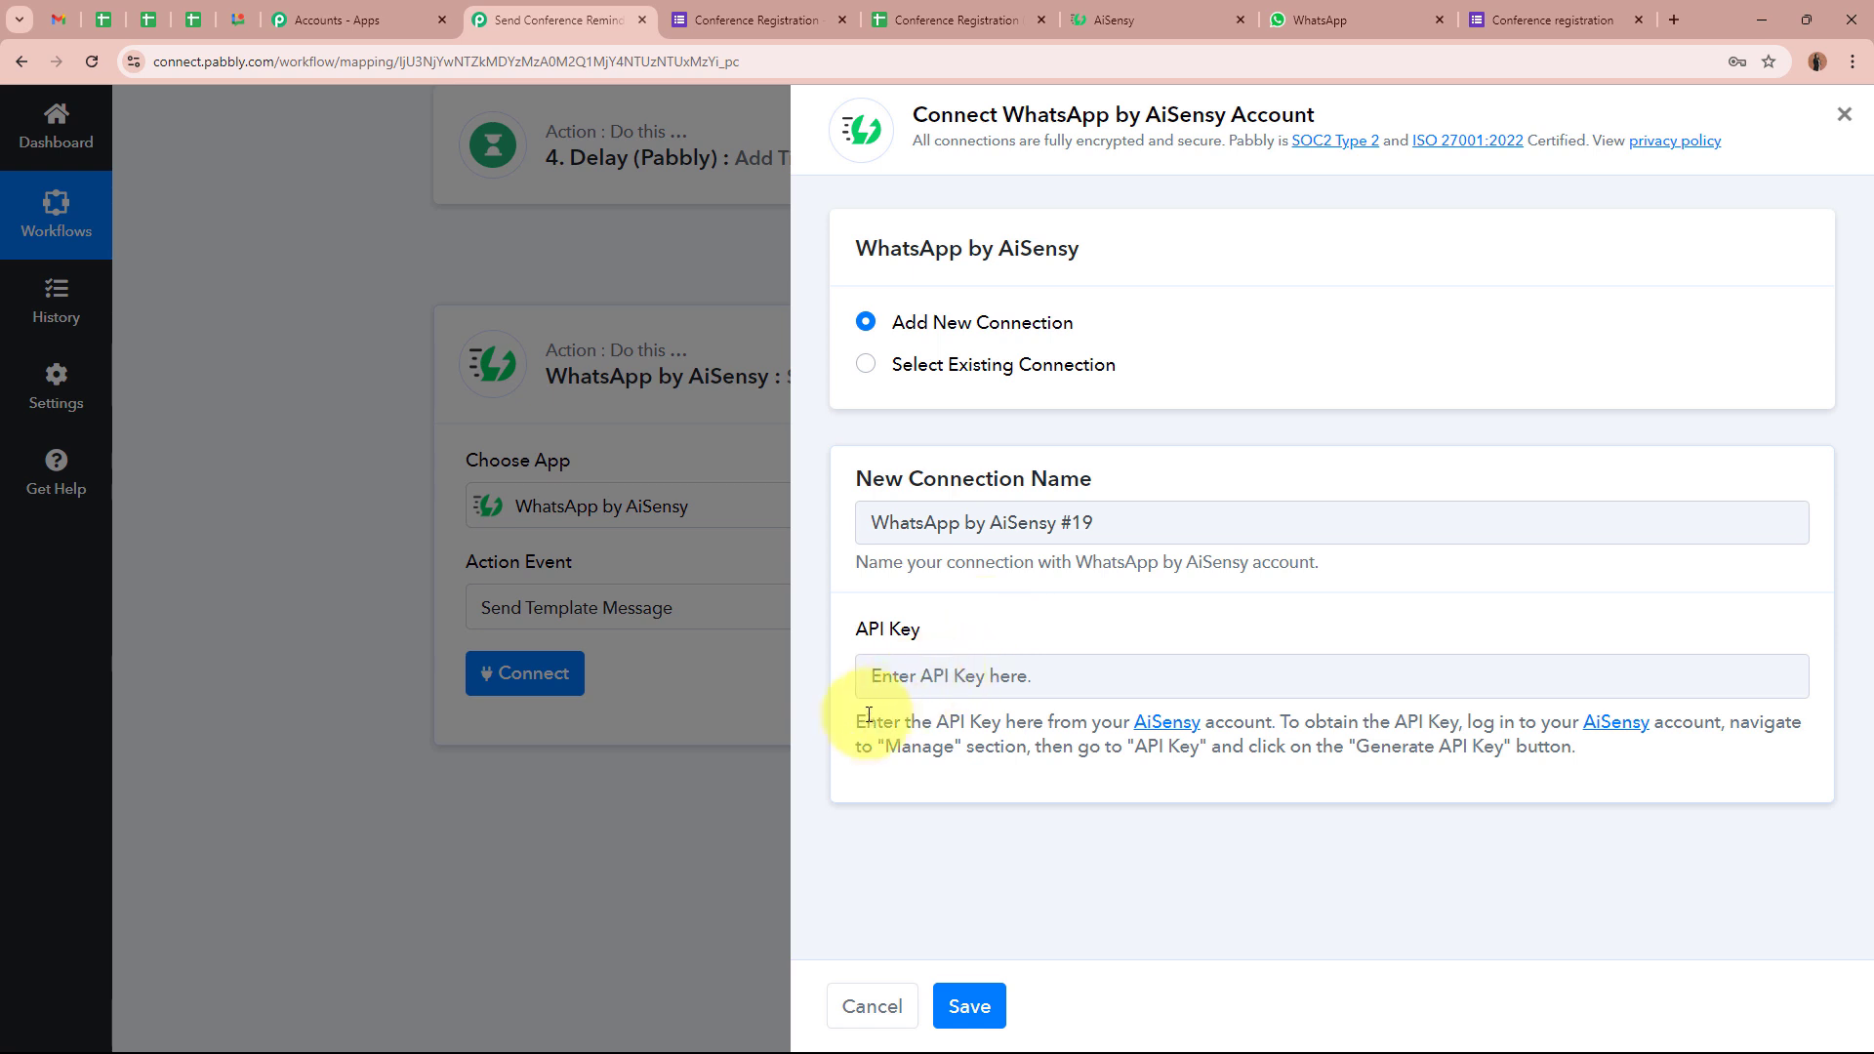
drag(855, 723, 1630, 778)
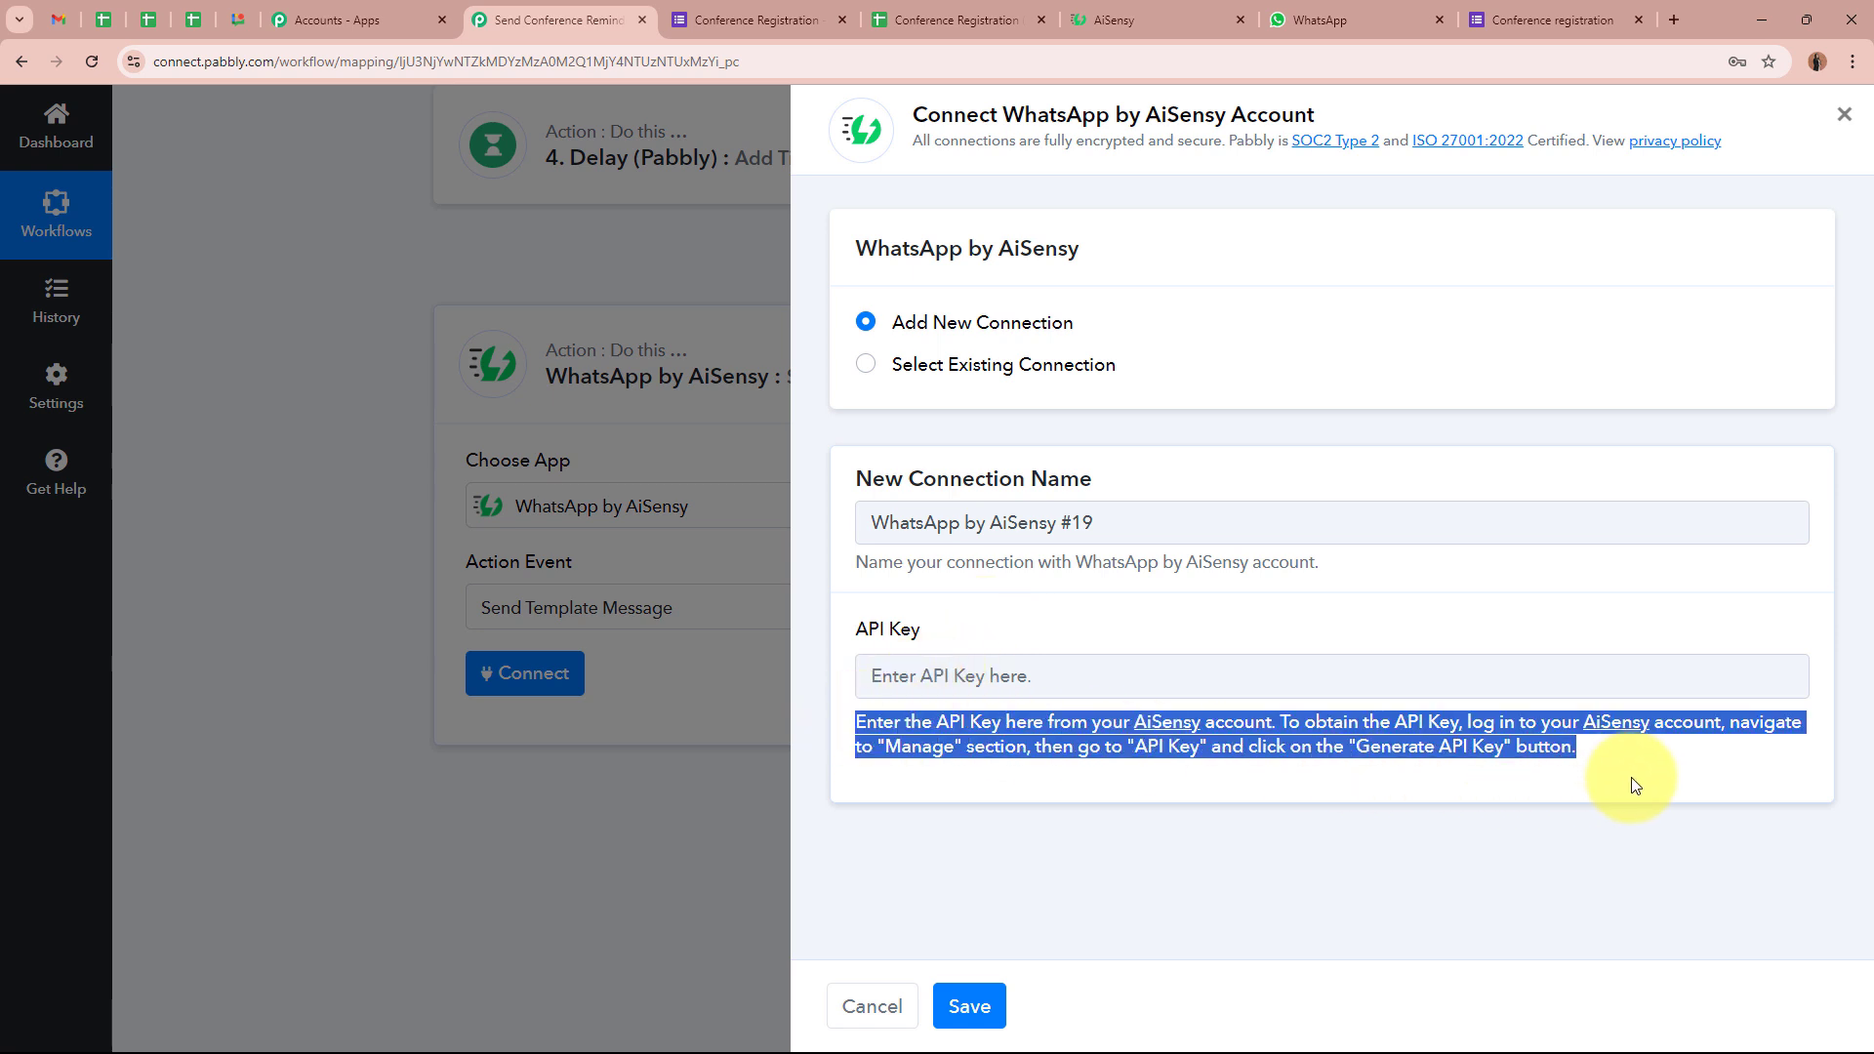
click(1636, 786)
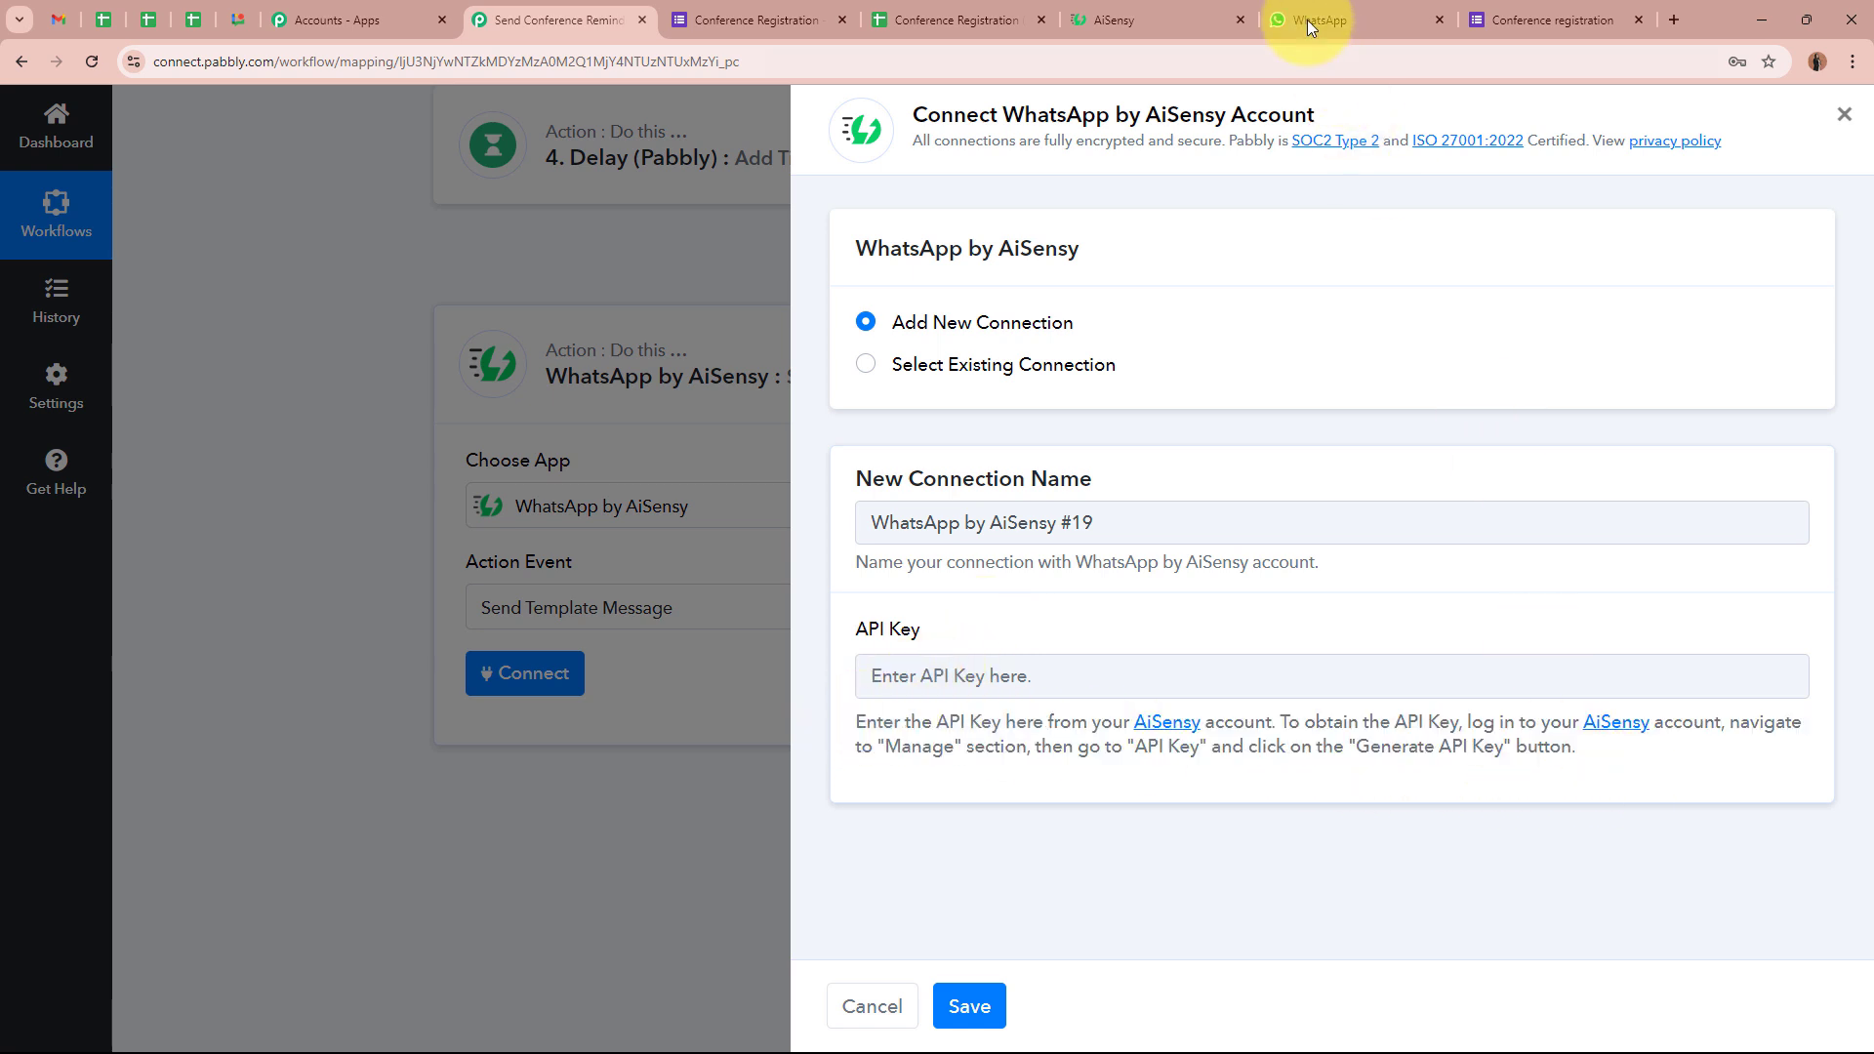
click(1151, 19)
Copy the API key from AiSensy's Manage > API Key page, paste it into Pabbly, and save the connection
click(1262, 318)
scroll(1284, 385, up, 2)
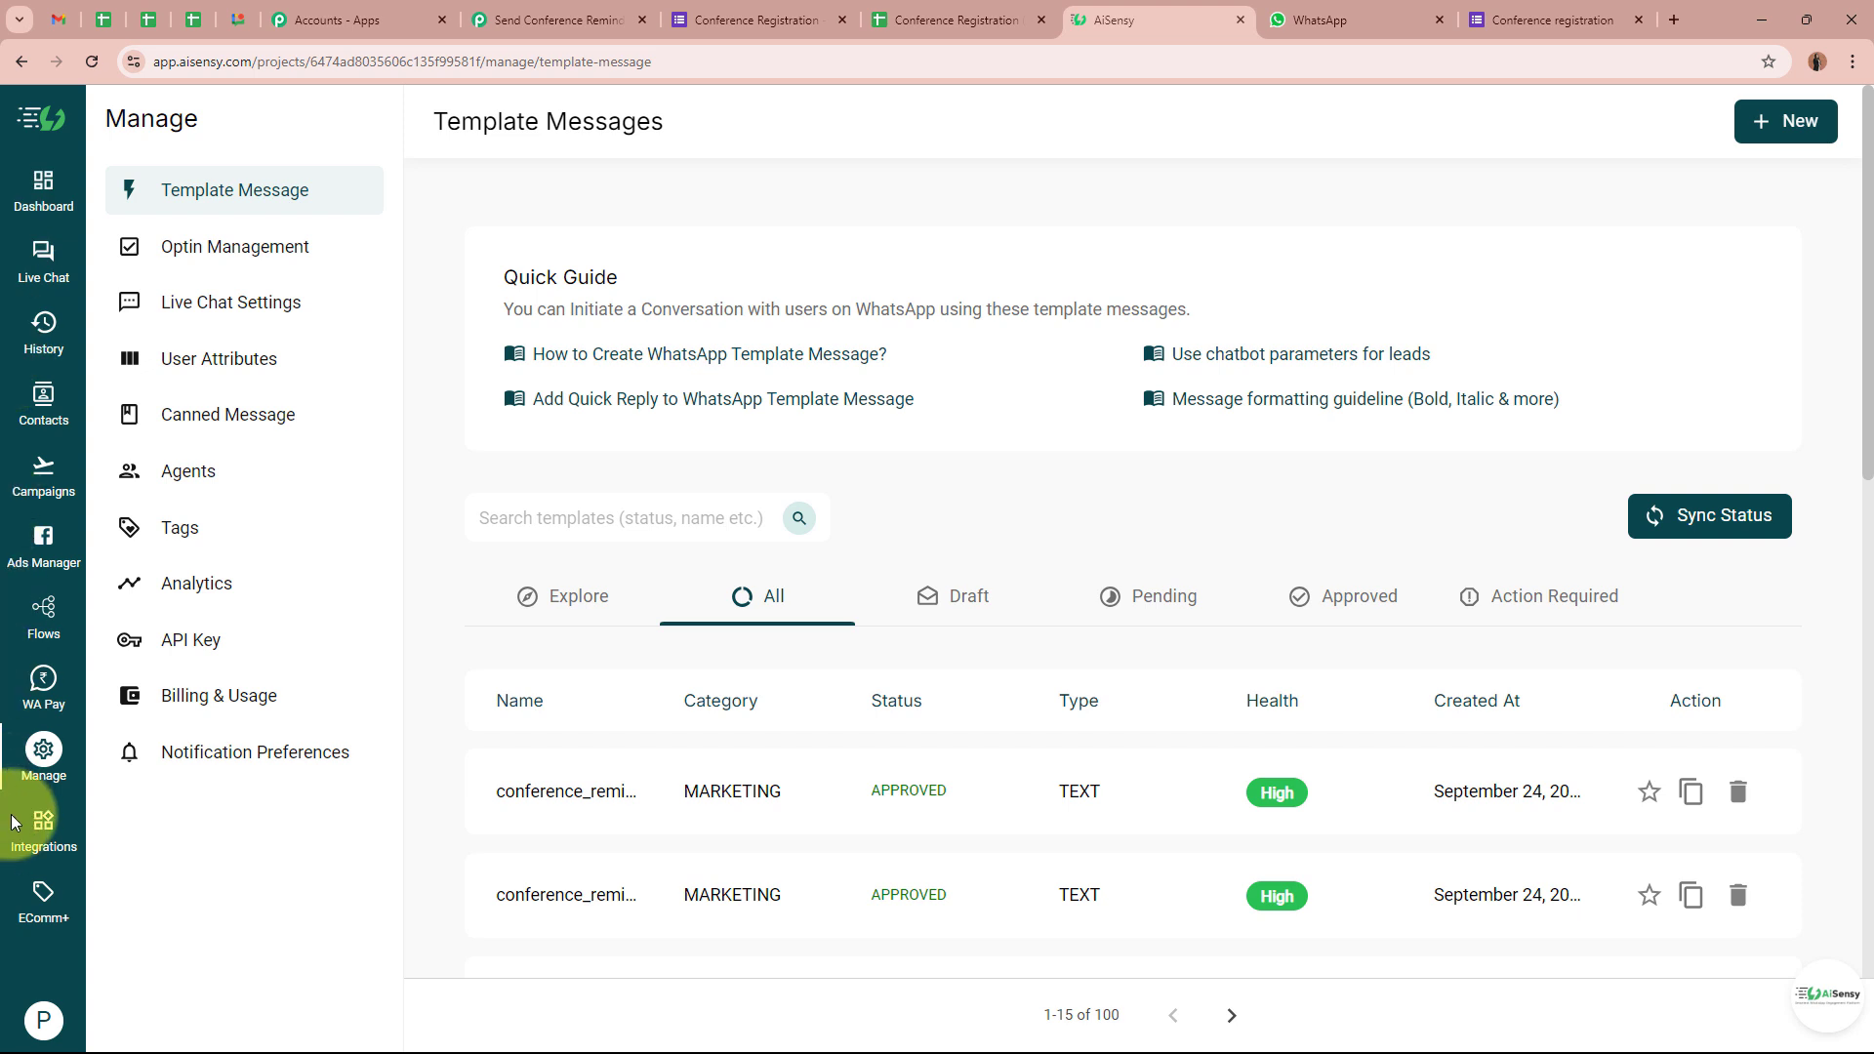
click(39, 774)
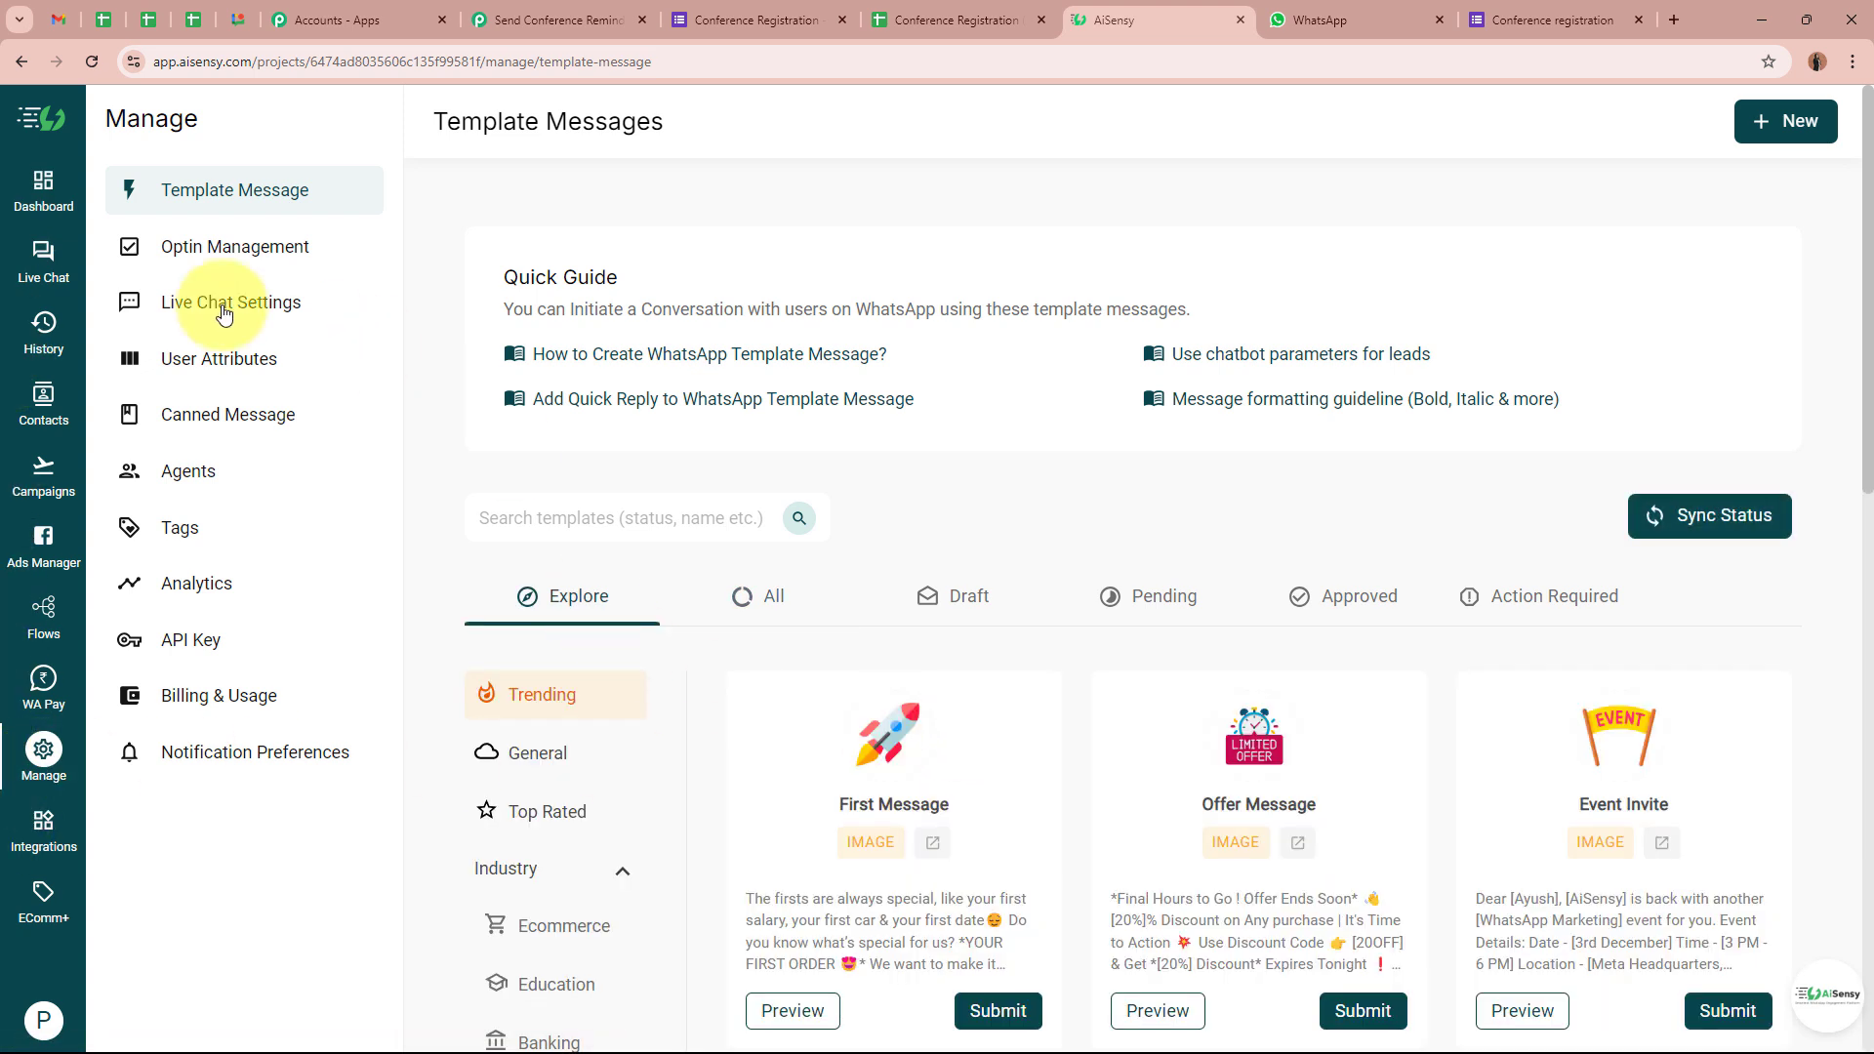
click(300, 653)
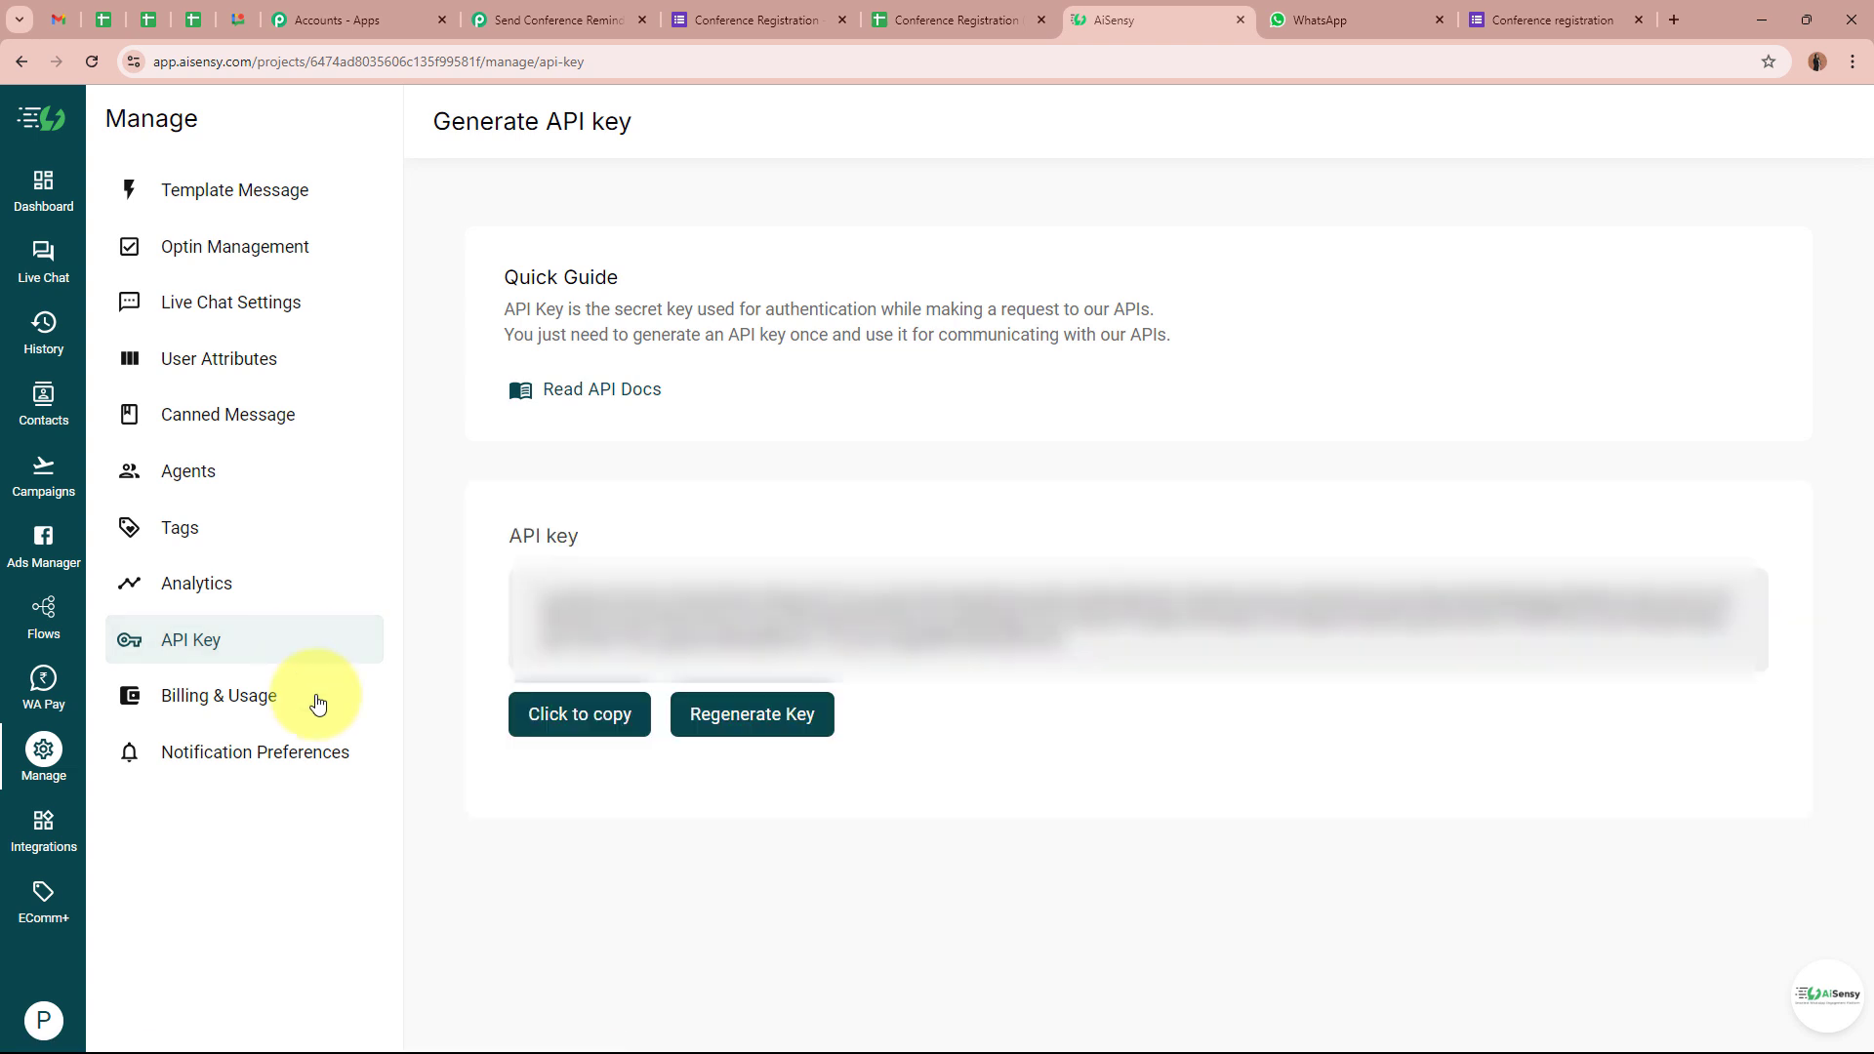
click(595, 724)
click(561, 12)
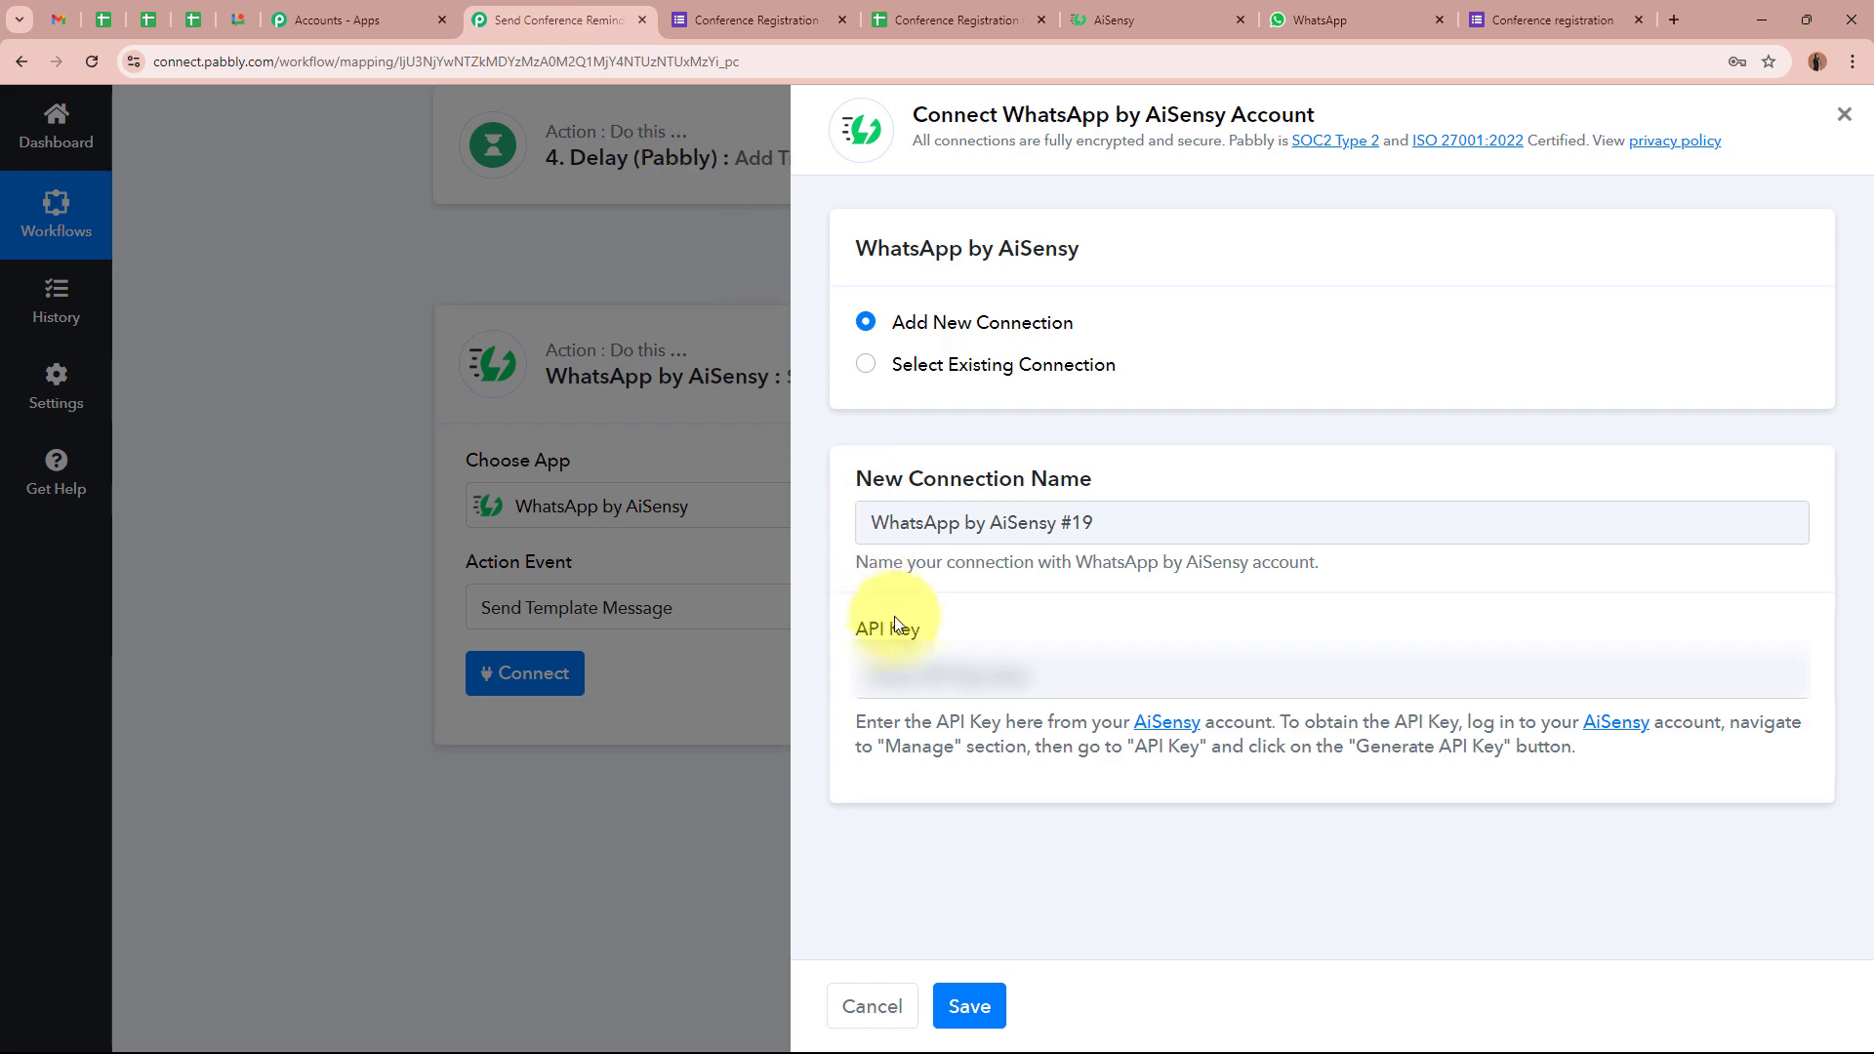
click(920, 672)
key(ctrl+v)
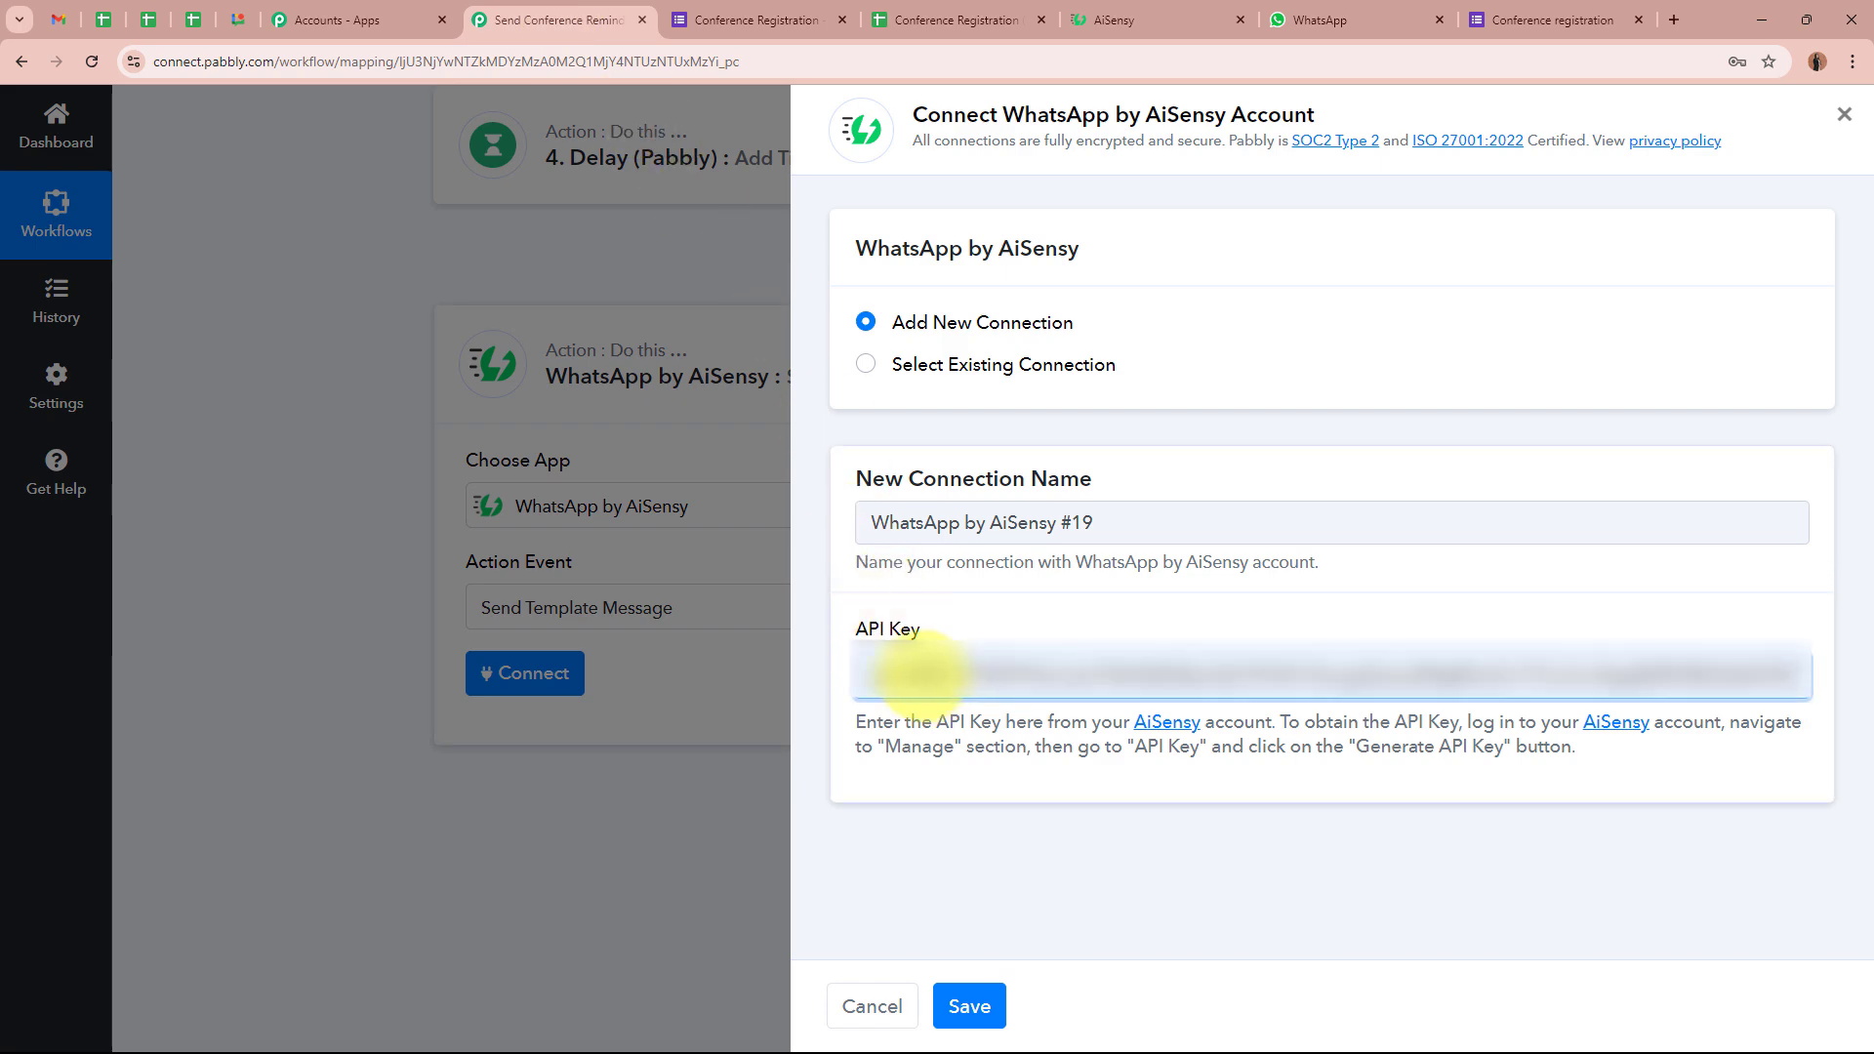
click(970, 1007)
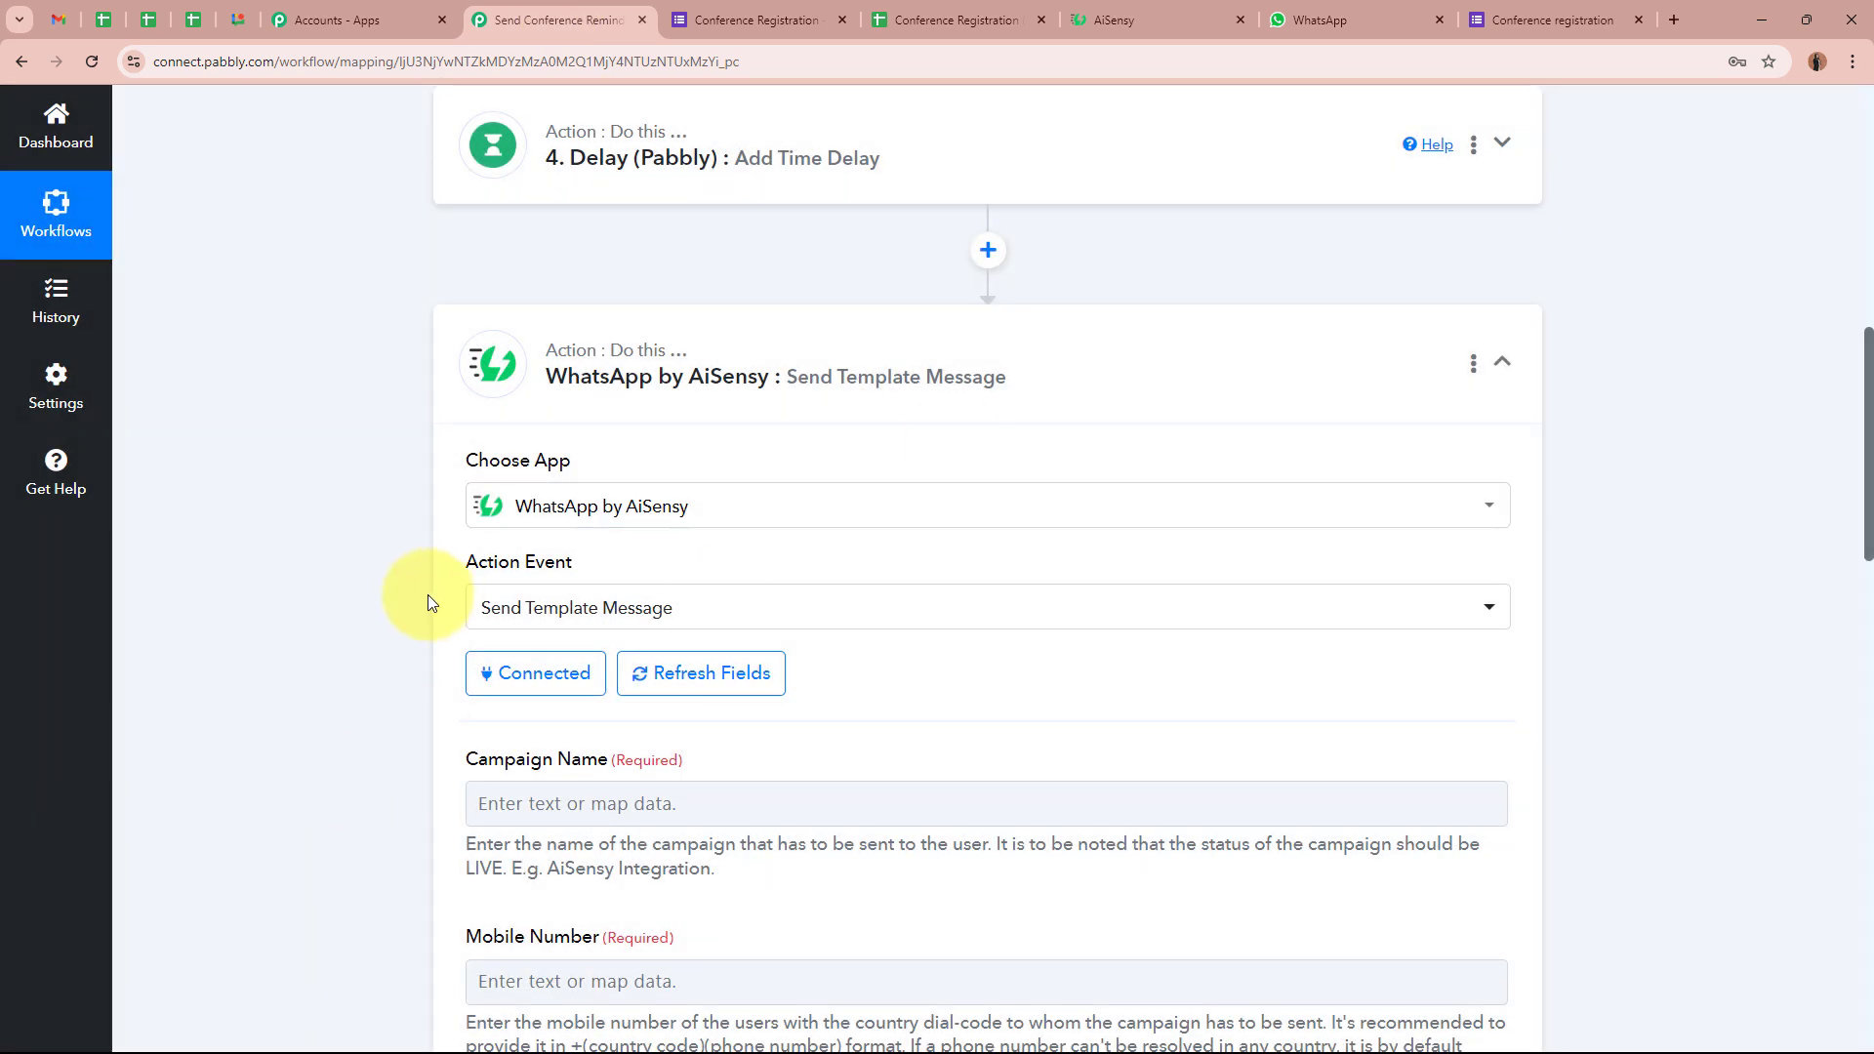
Scroll through the Campaign Name, Mobile Number and user name fields, then close AiSensy's template preview
scroll(385, 582, down, 2)
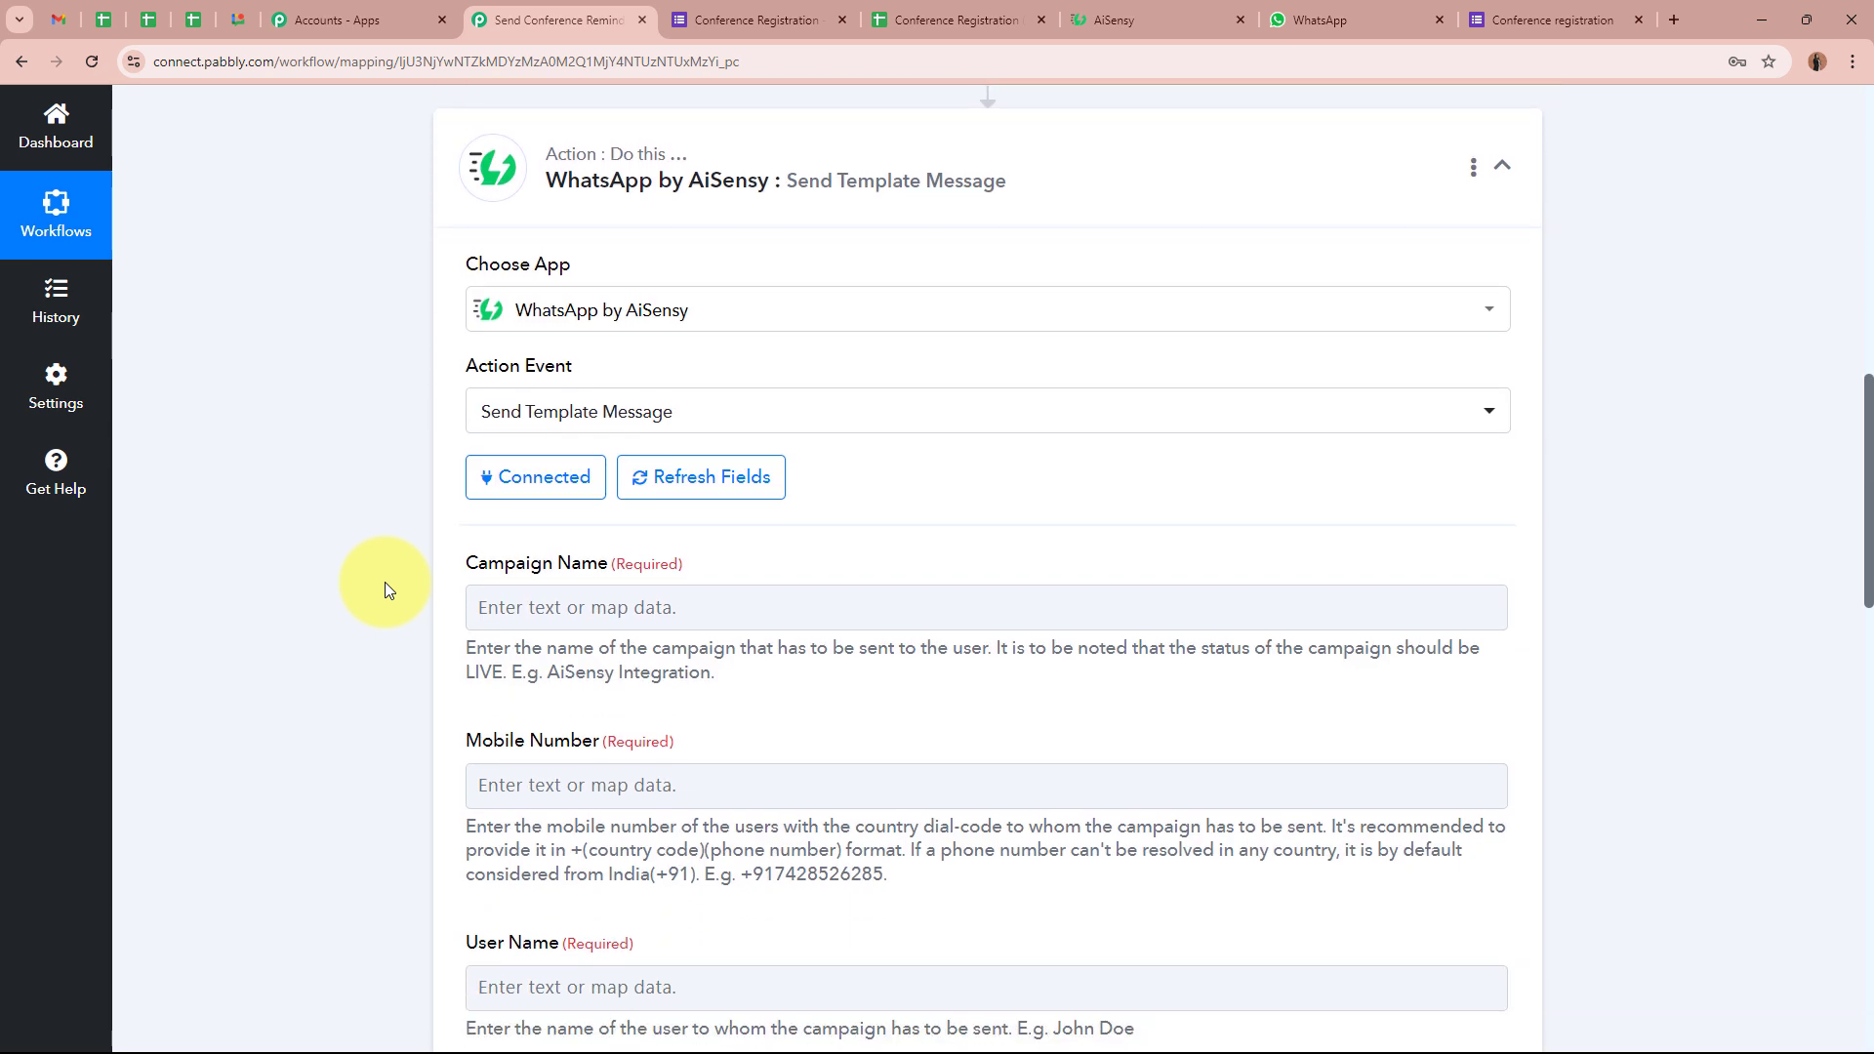
scroll(385, 582, down, 1)
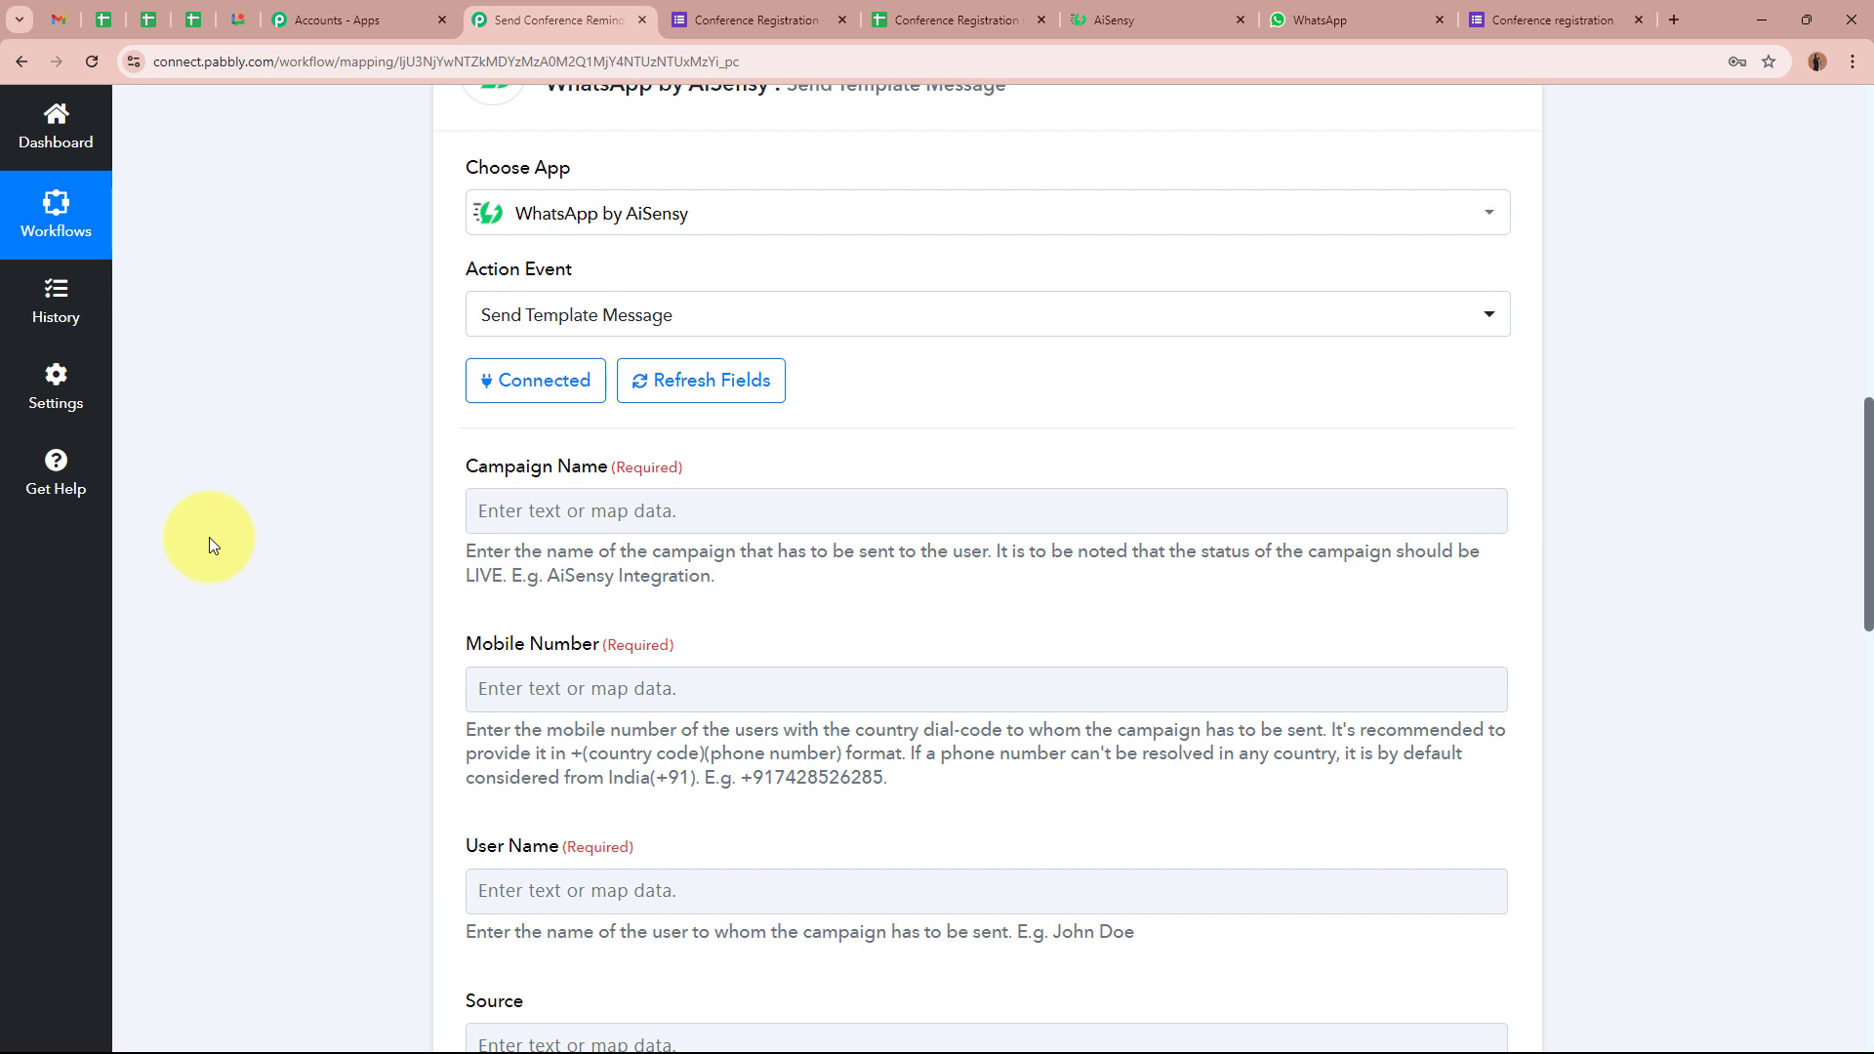
click(1166, 8)
click(1262, 316)
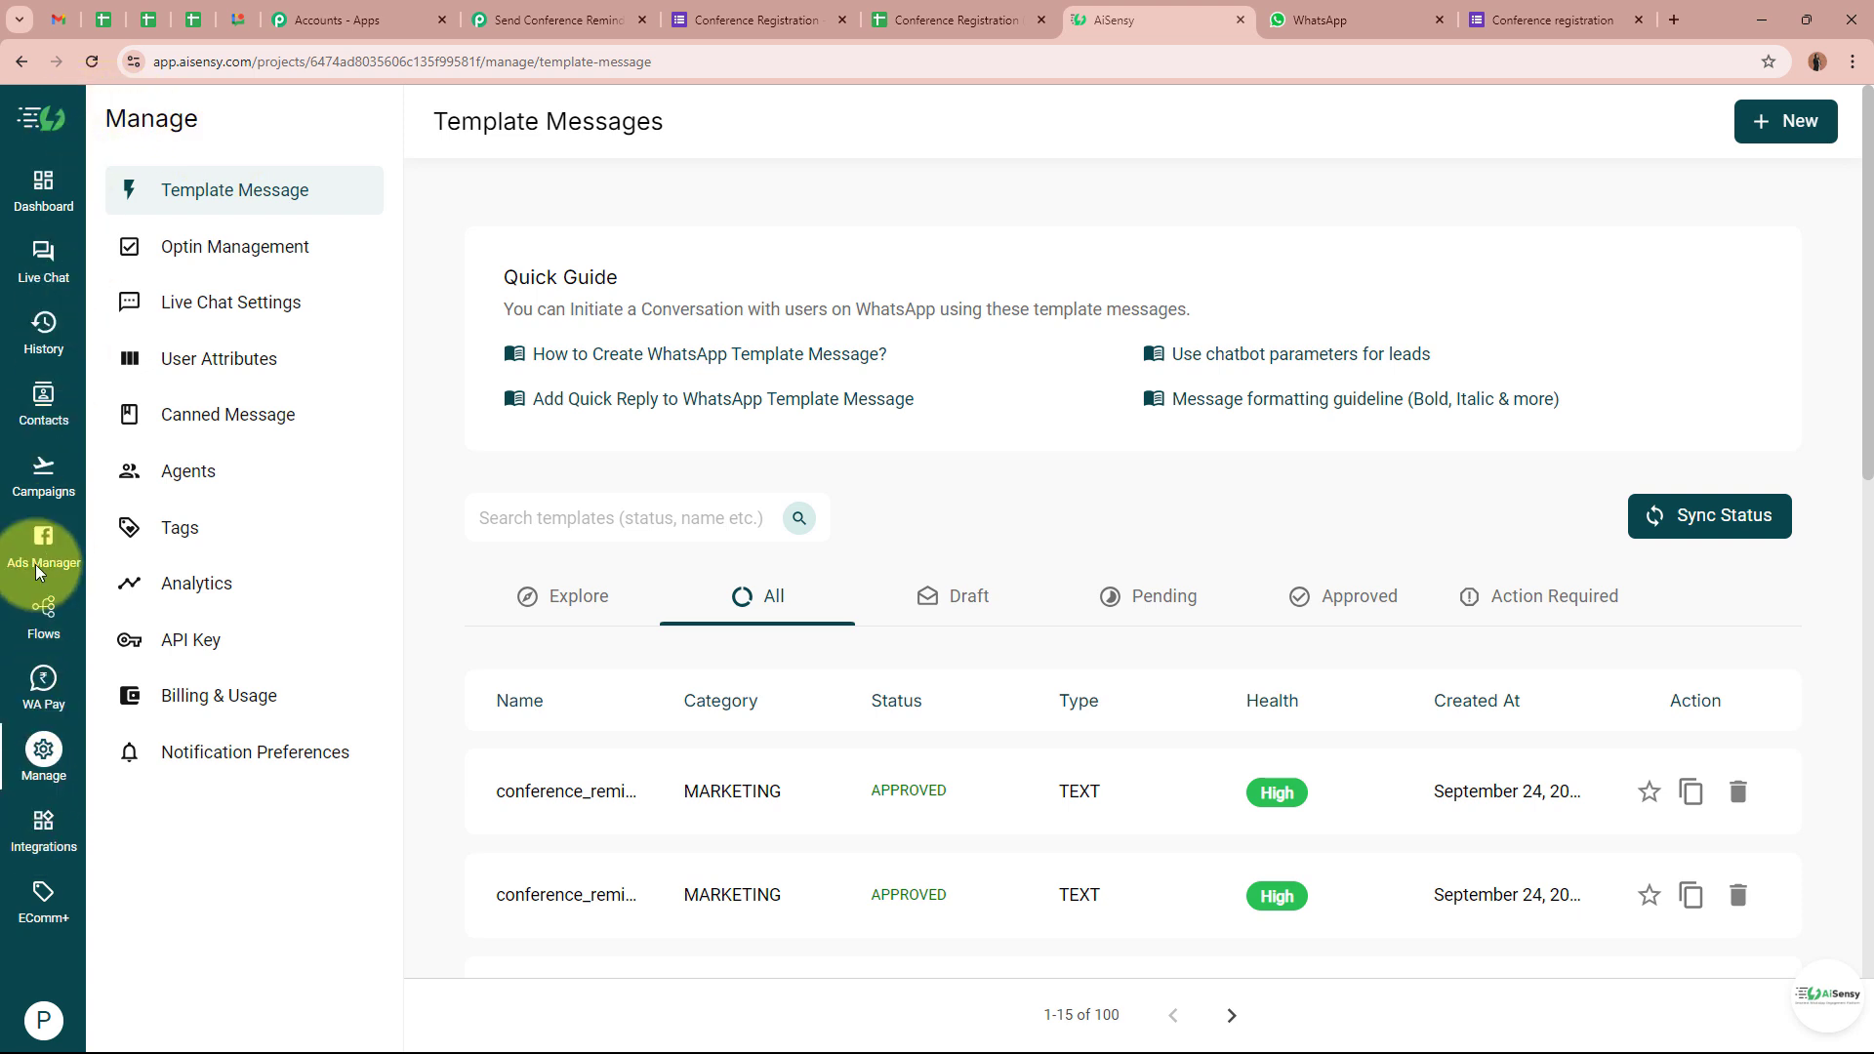
Launch a new API campaign in AiSensy named 'Reminder Day Before'
click(27, 477)
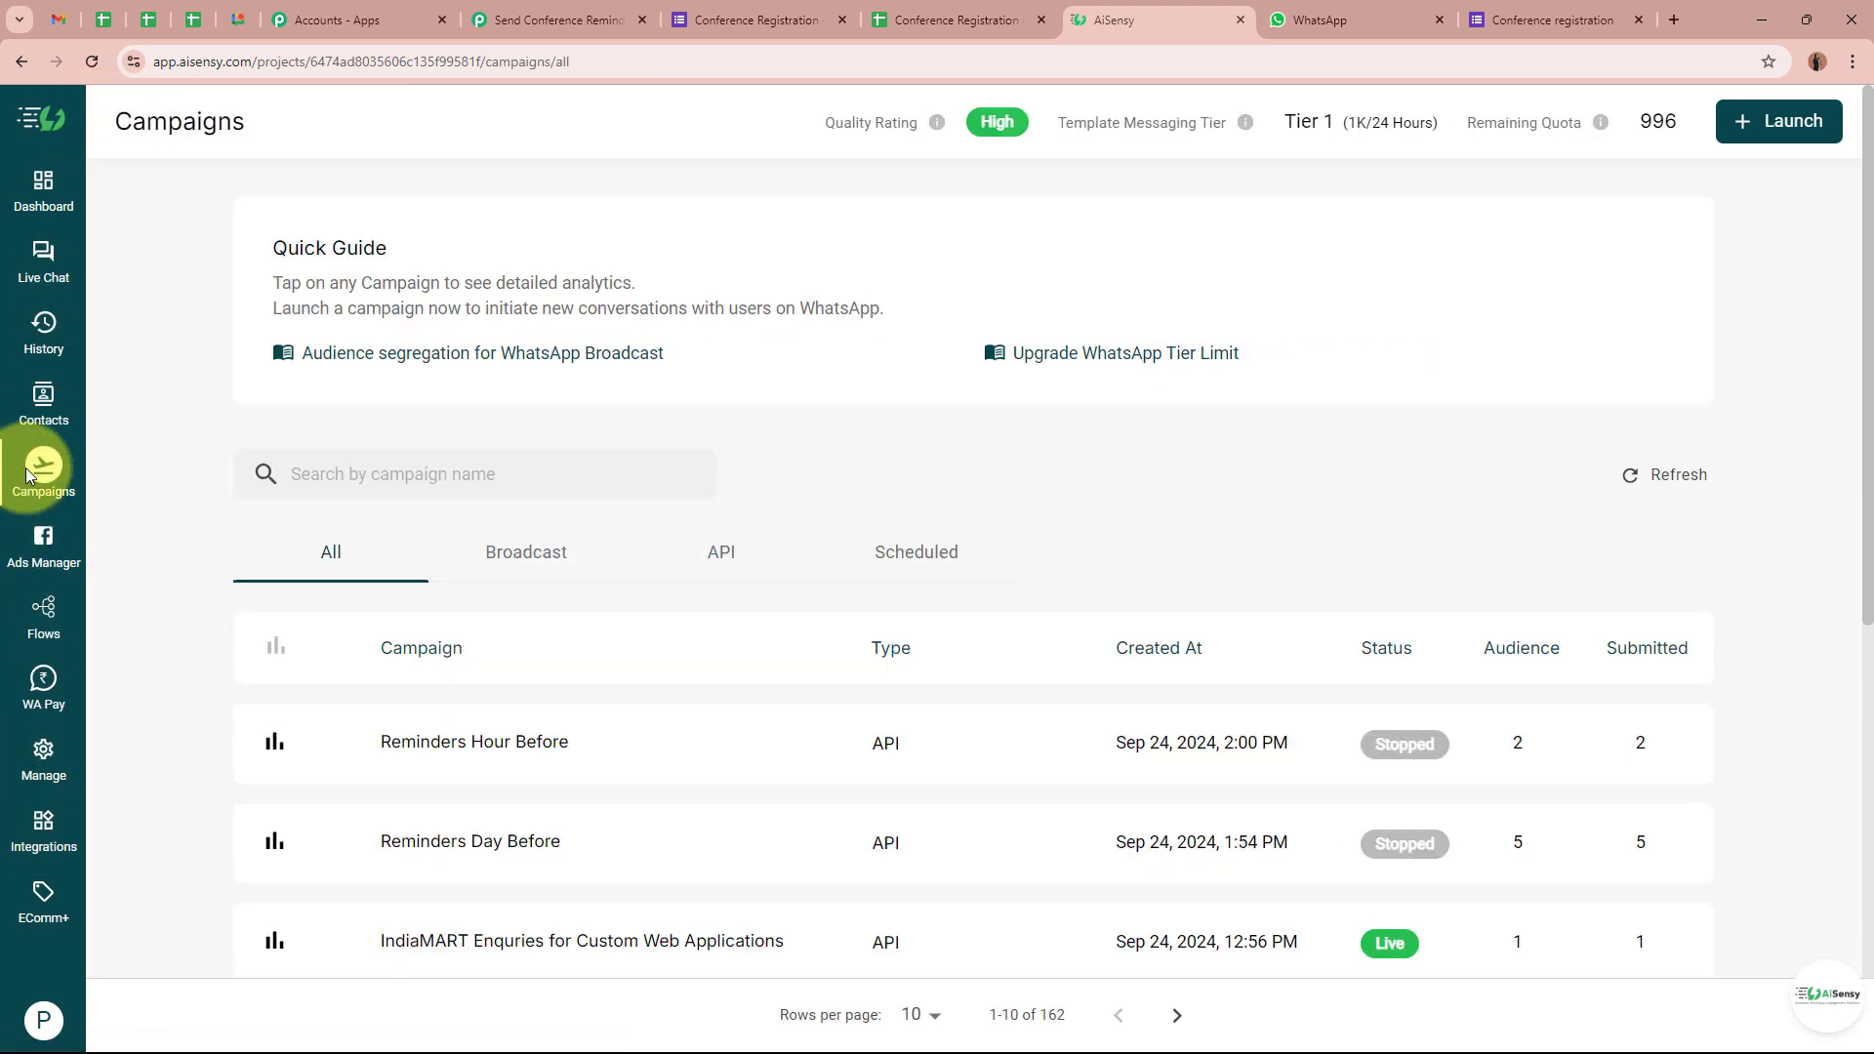
click(1797, 147)
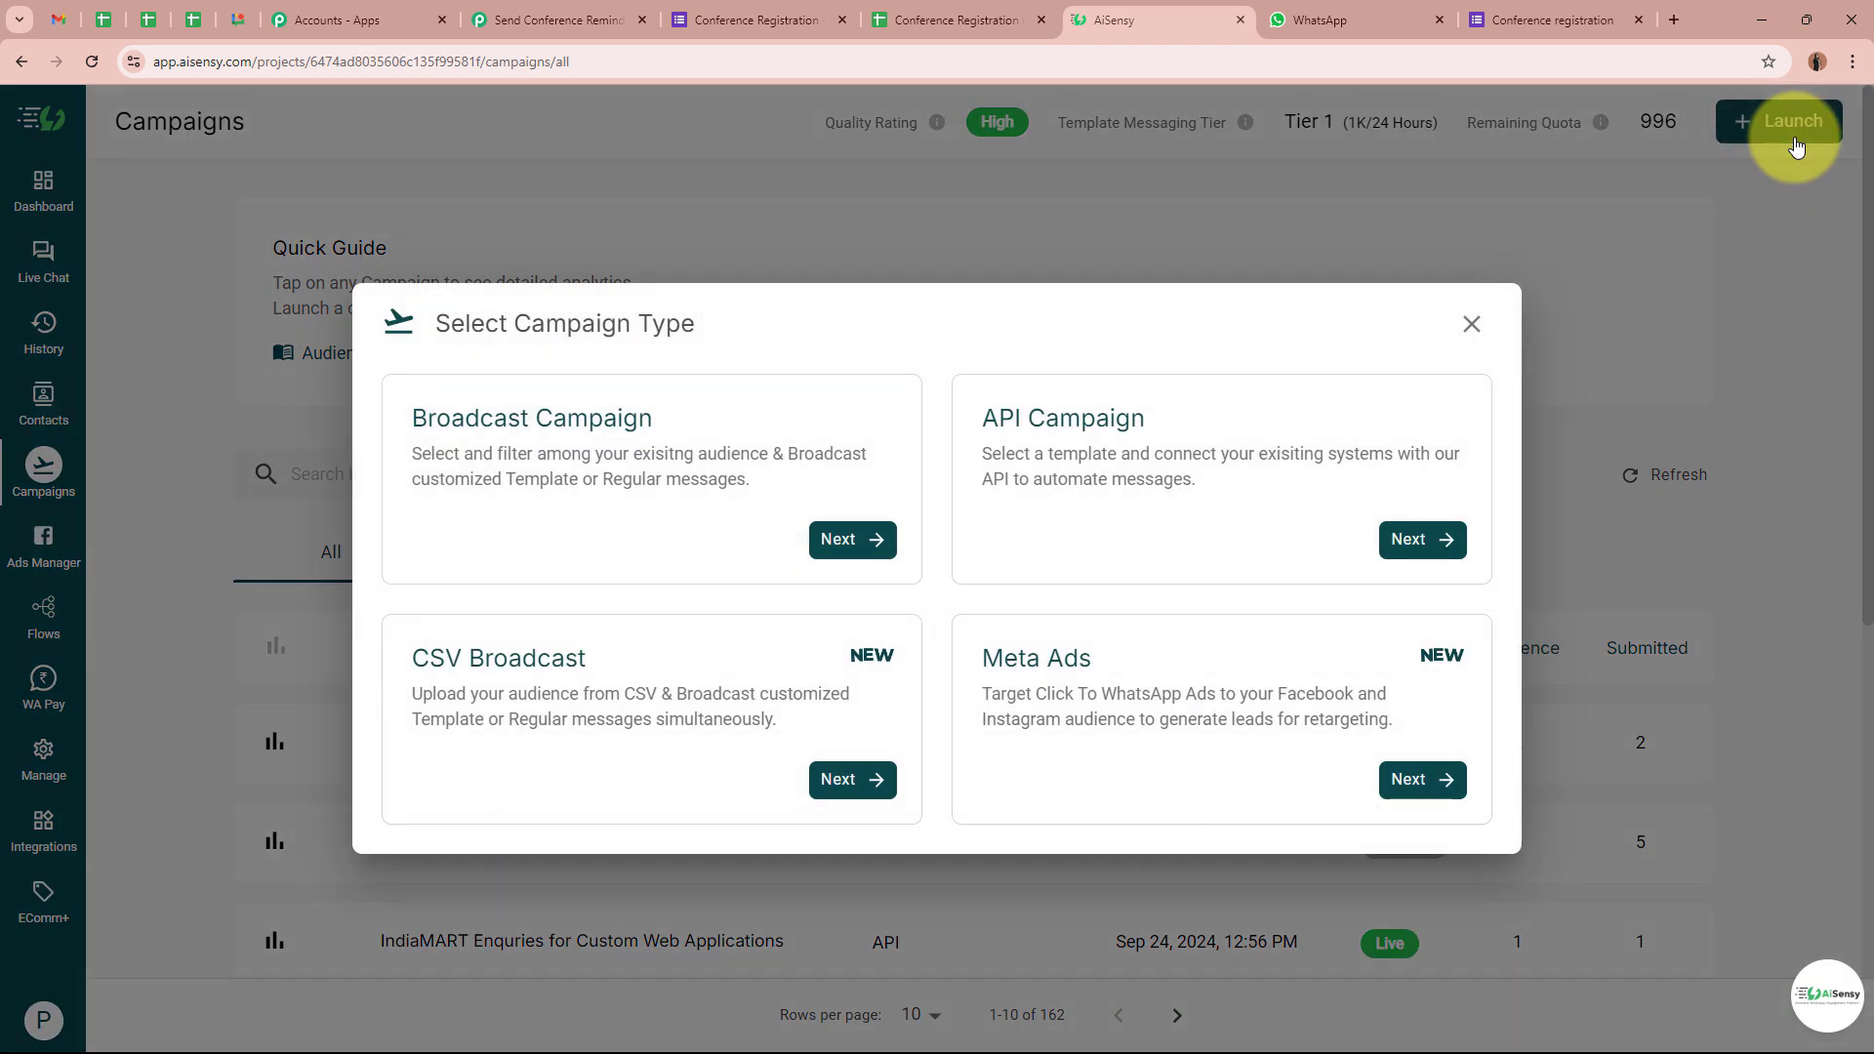
click(1171, 455)
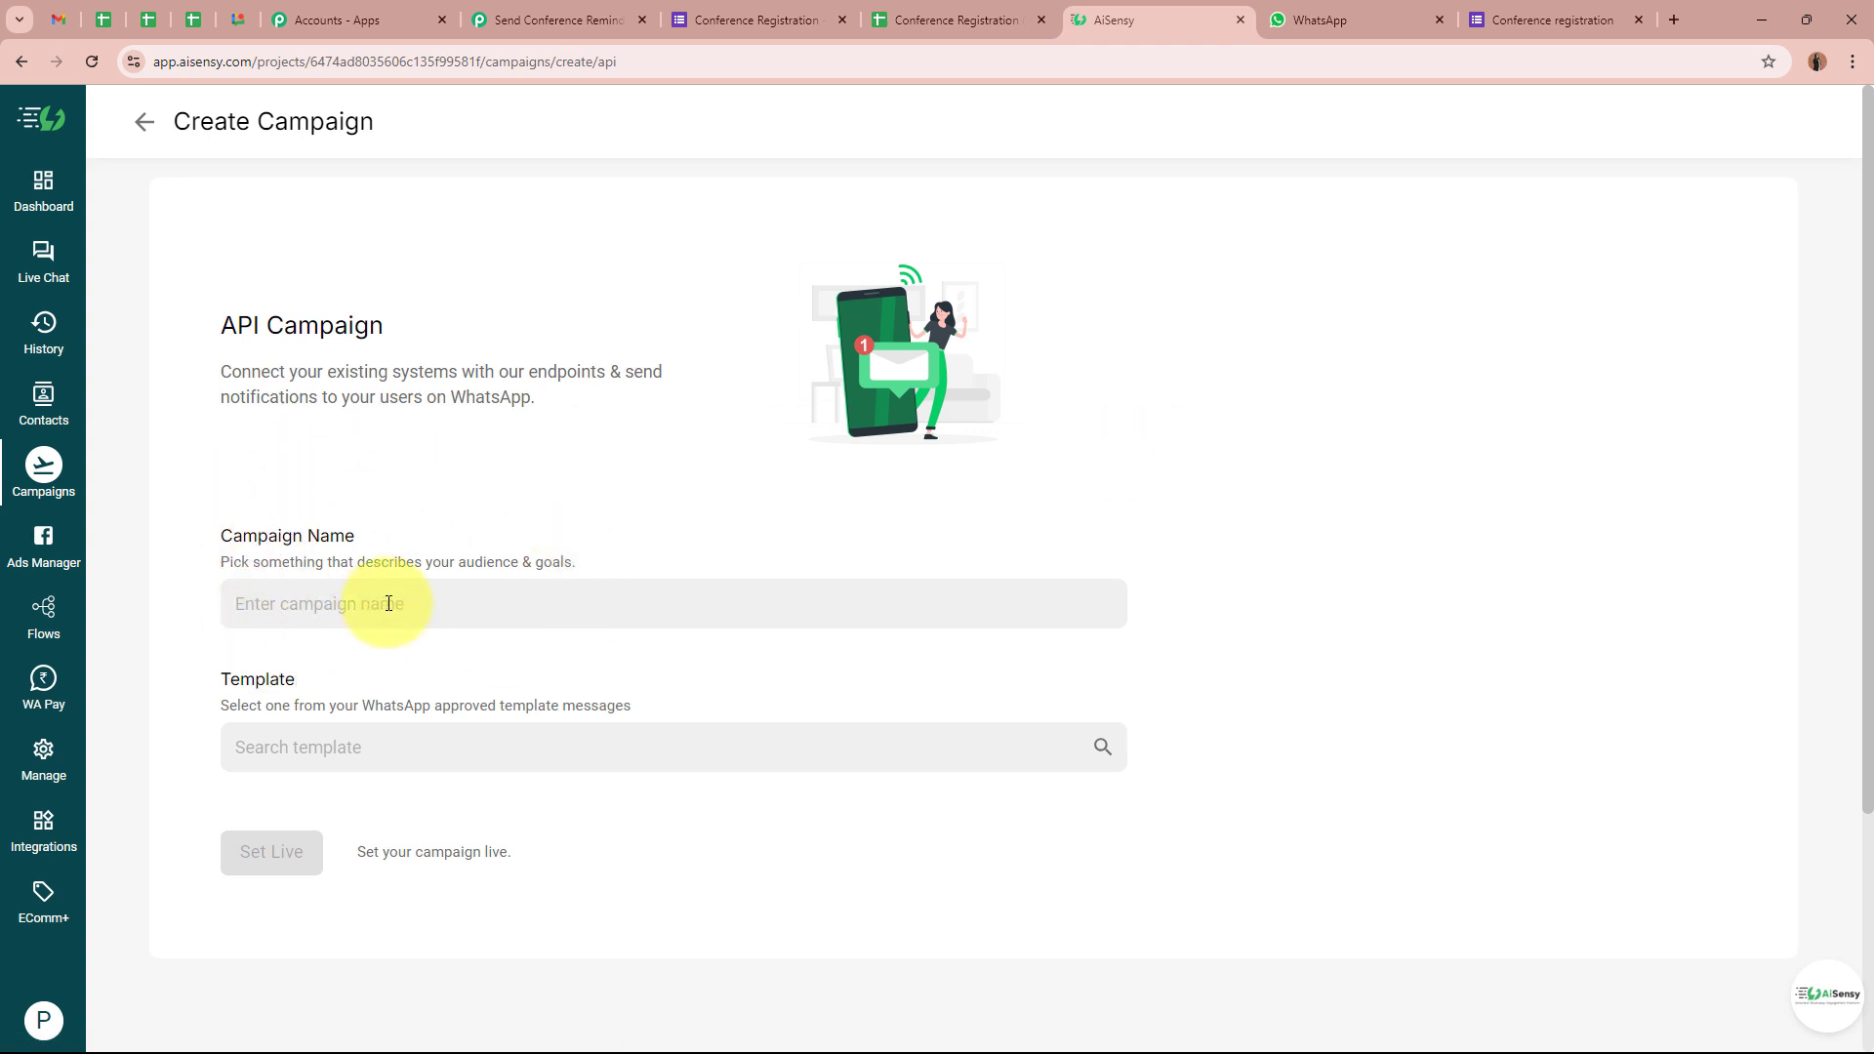
click(423, 583)
text(R)
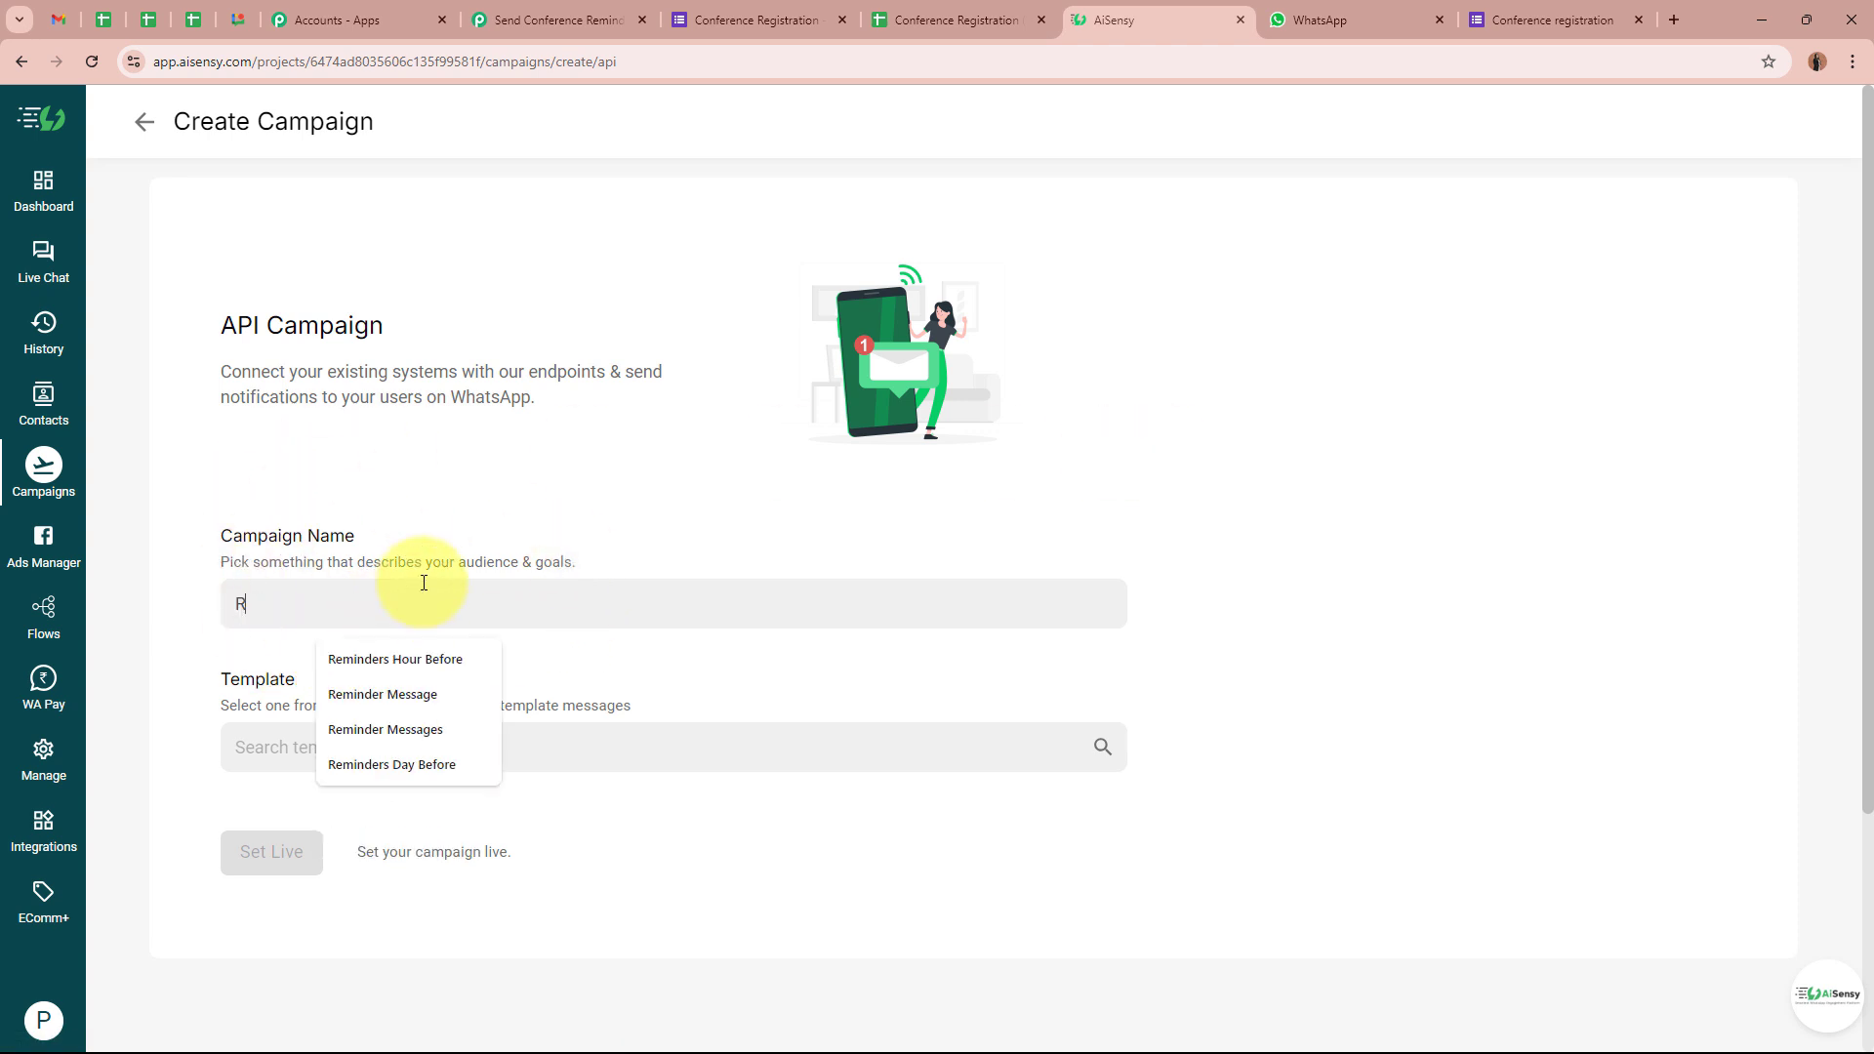
text(eminder Day Before)
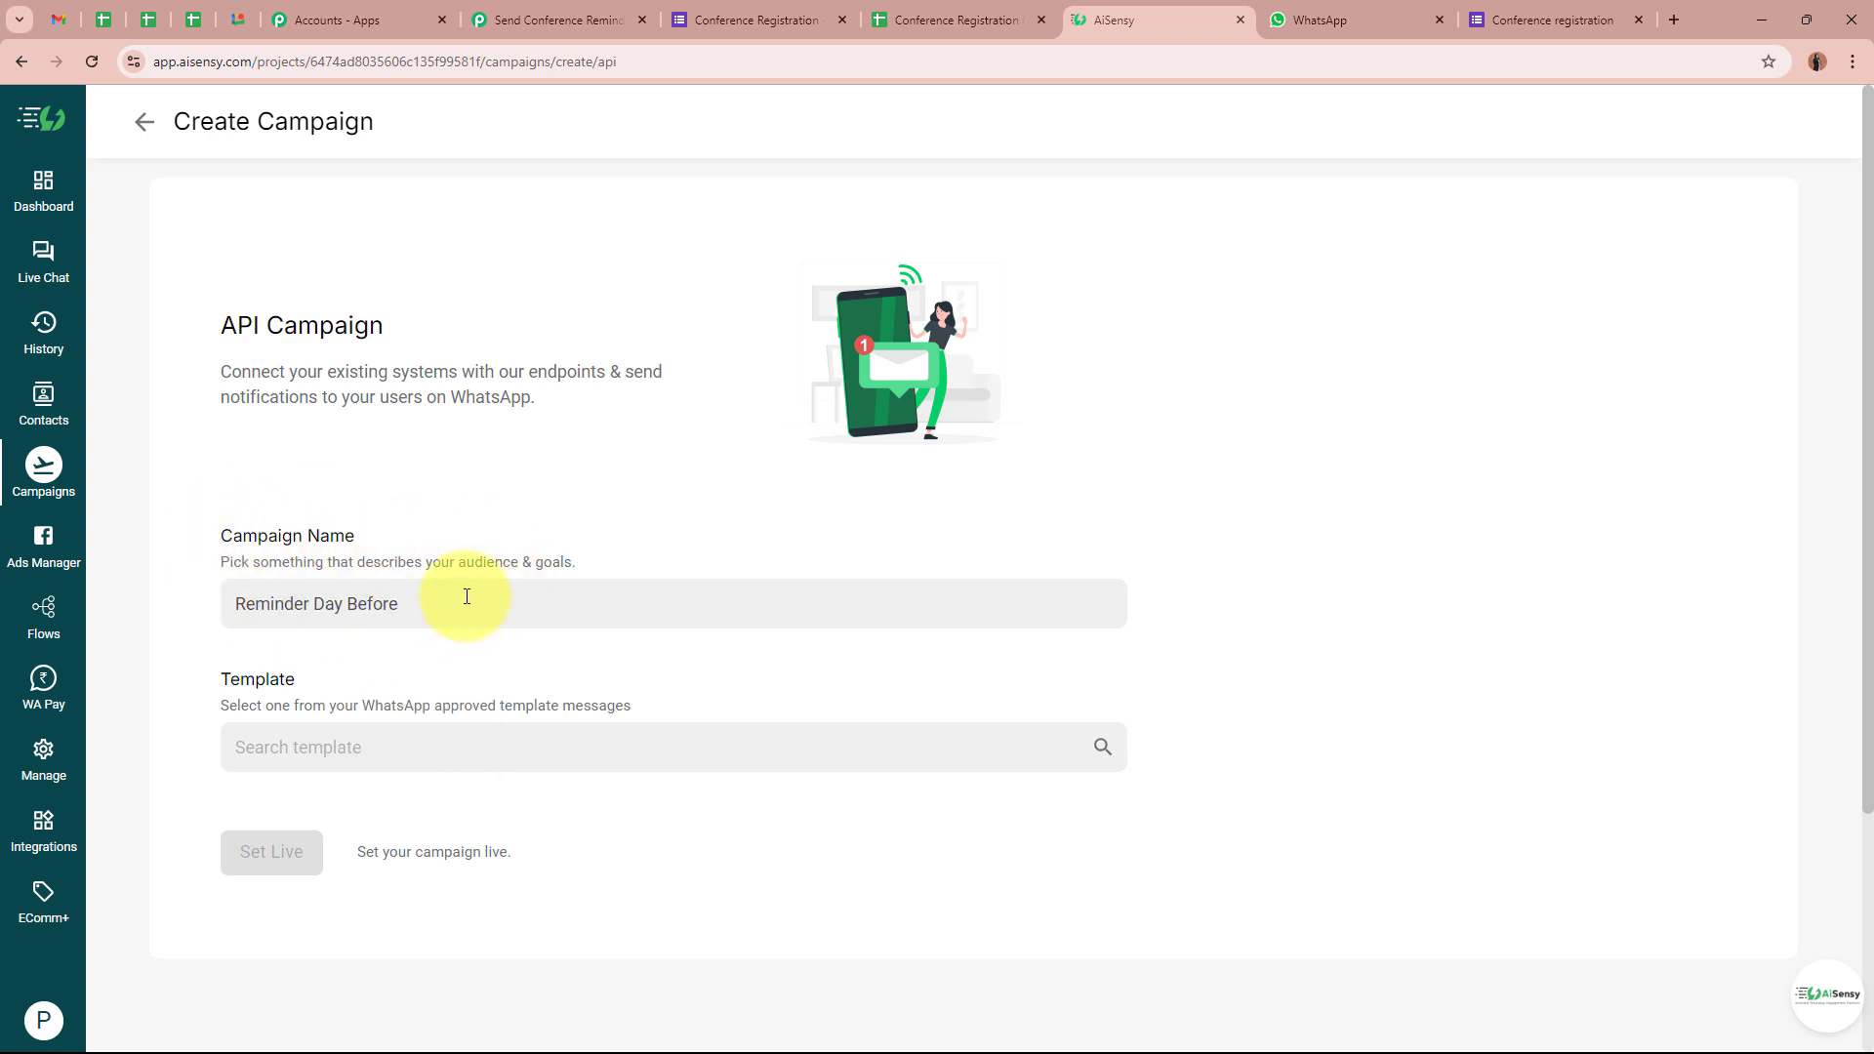
triple_click(466, 596)
click(485, 582)
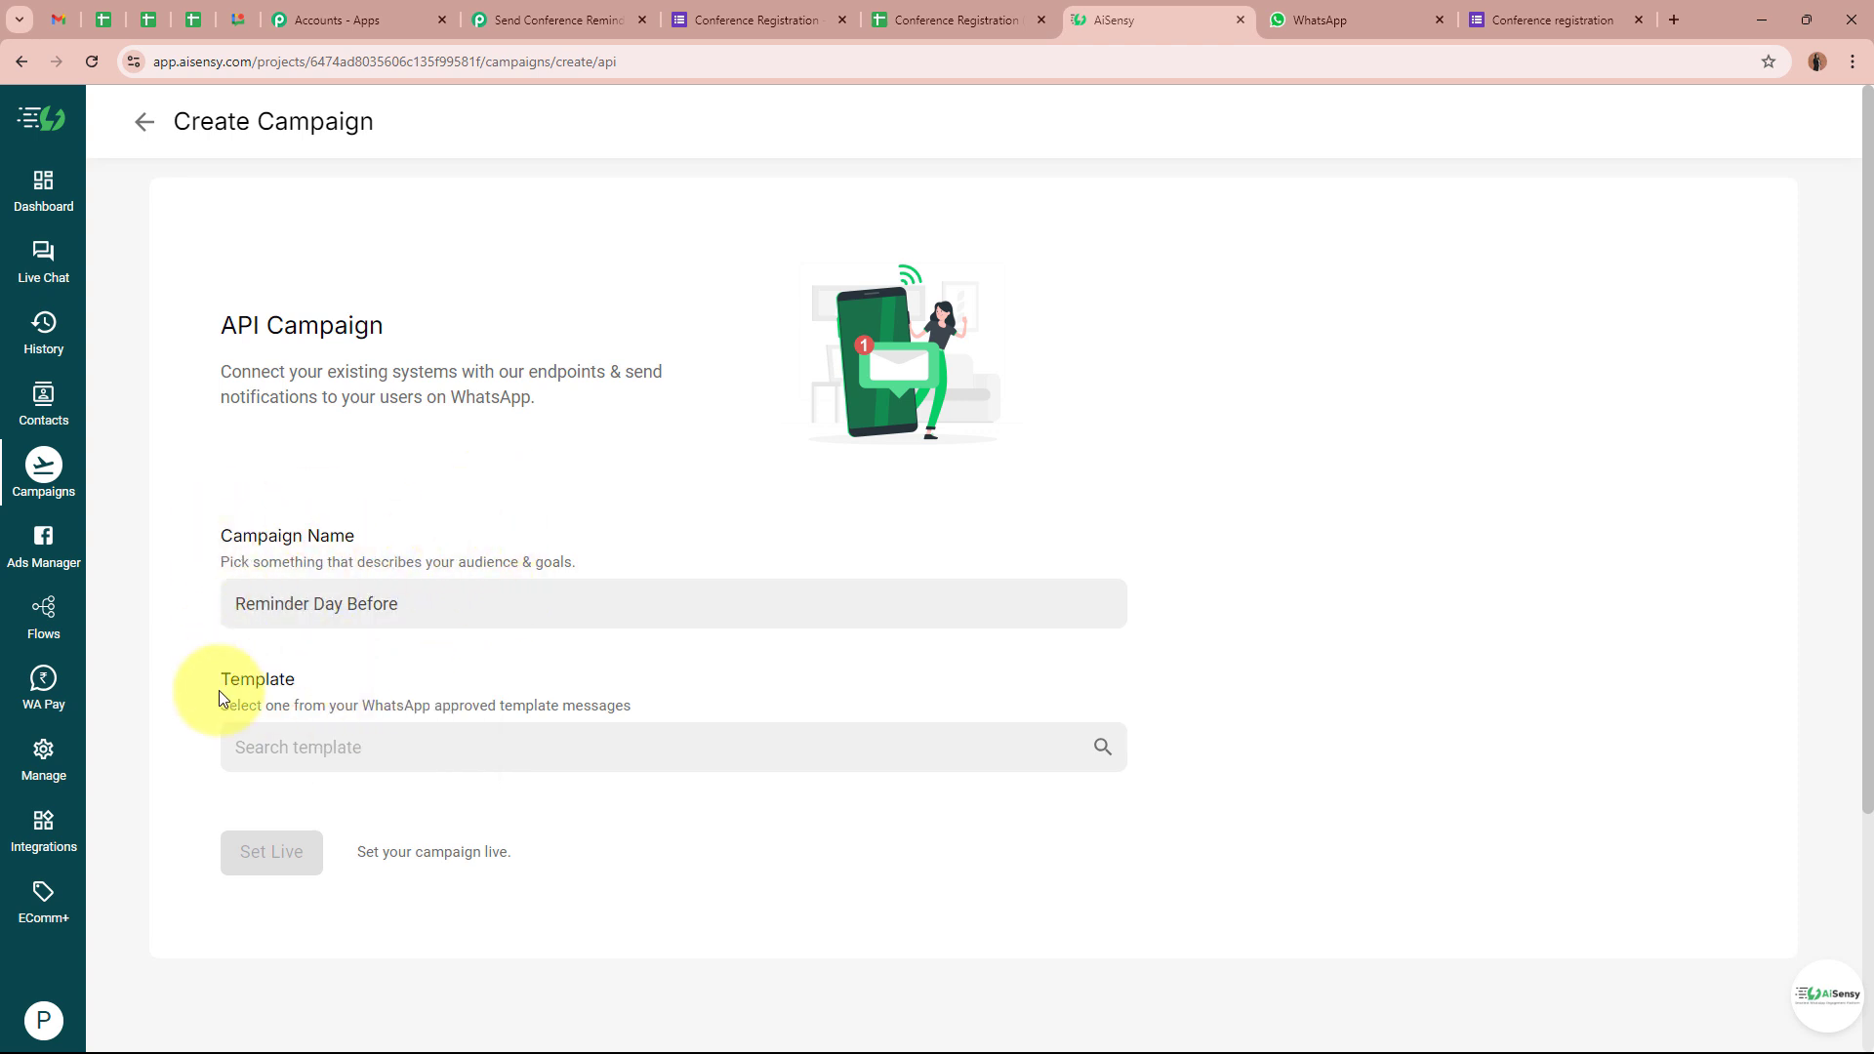
Choose the conference_reminder_day template and set the campaign live
click(412, 748)
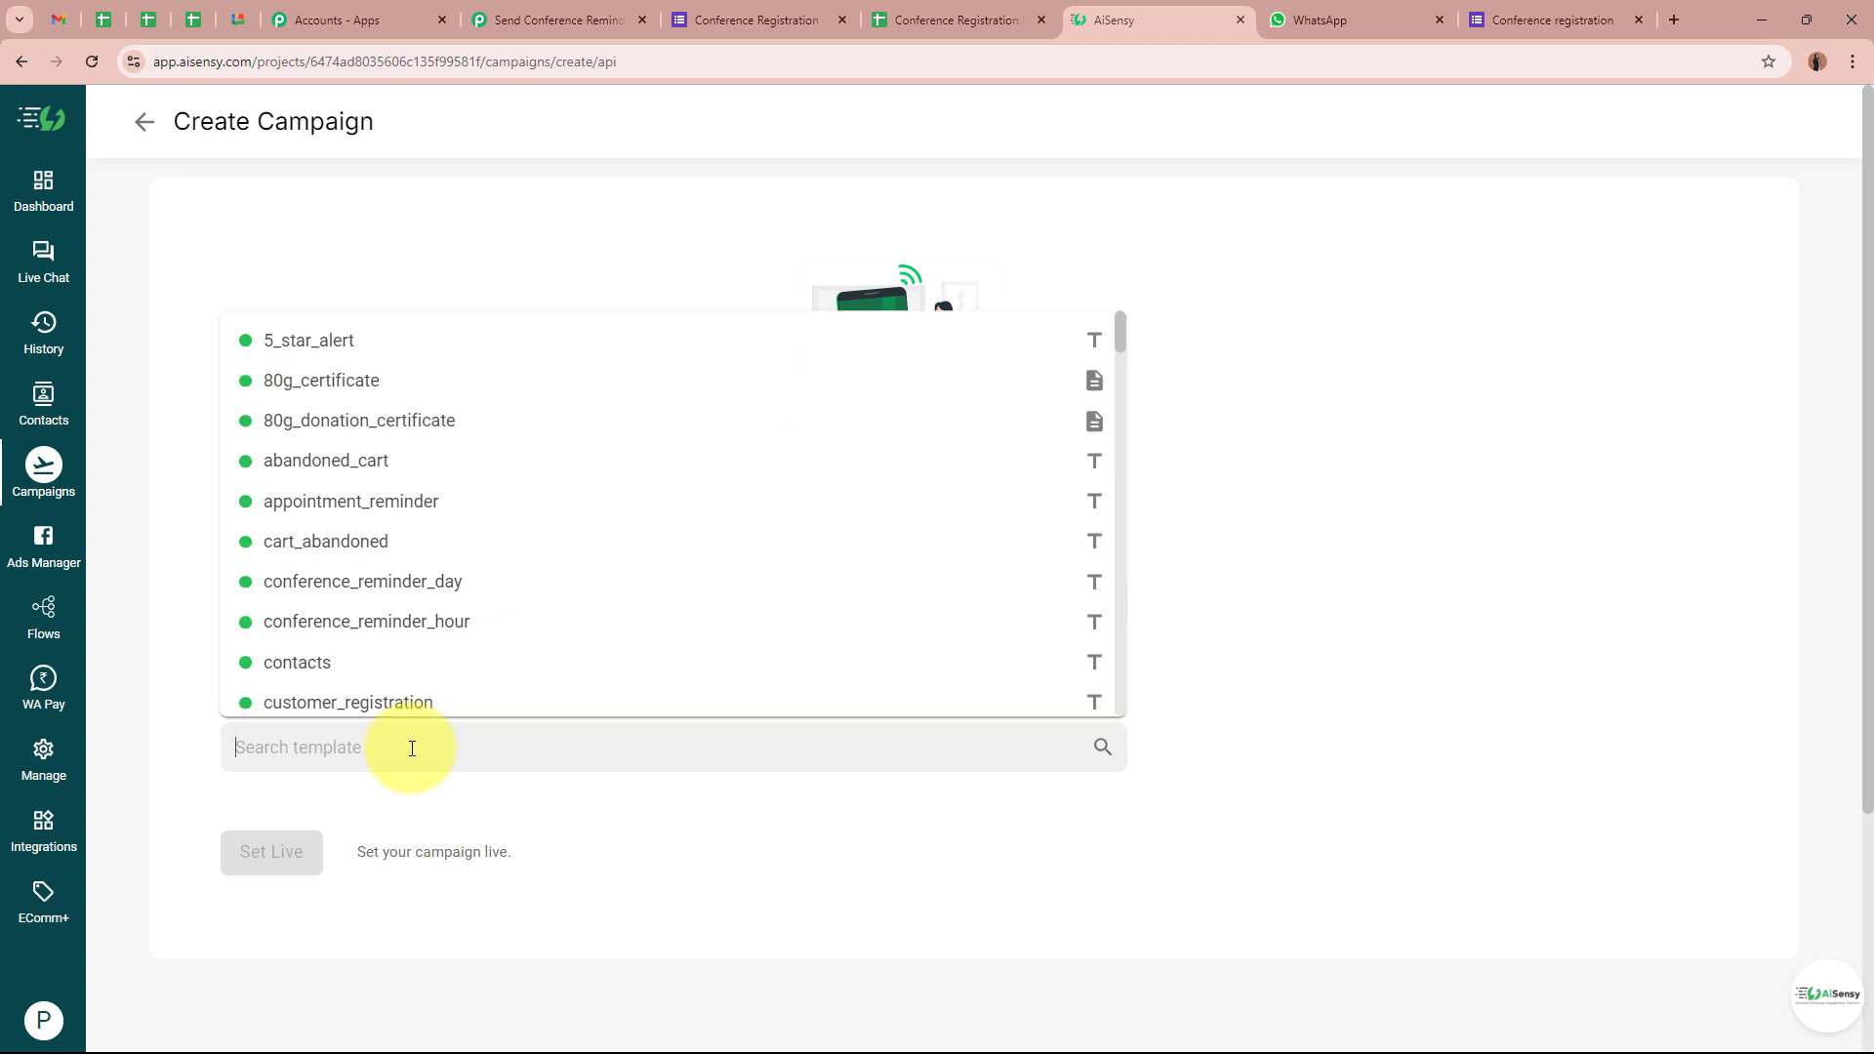
text(re)
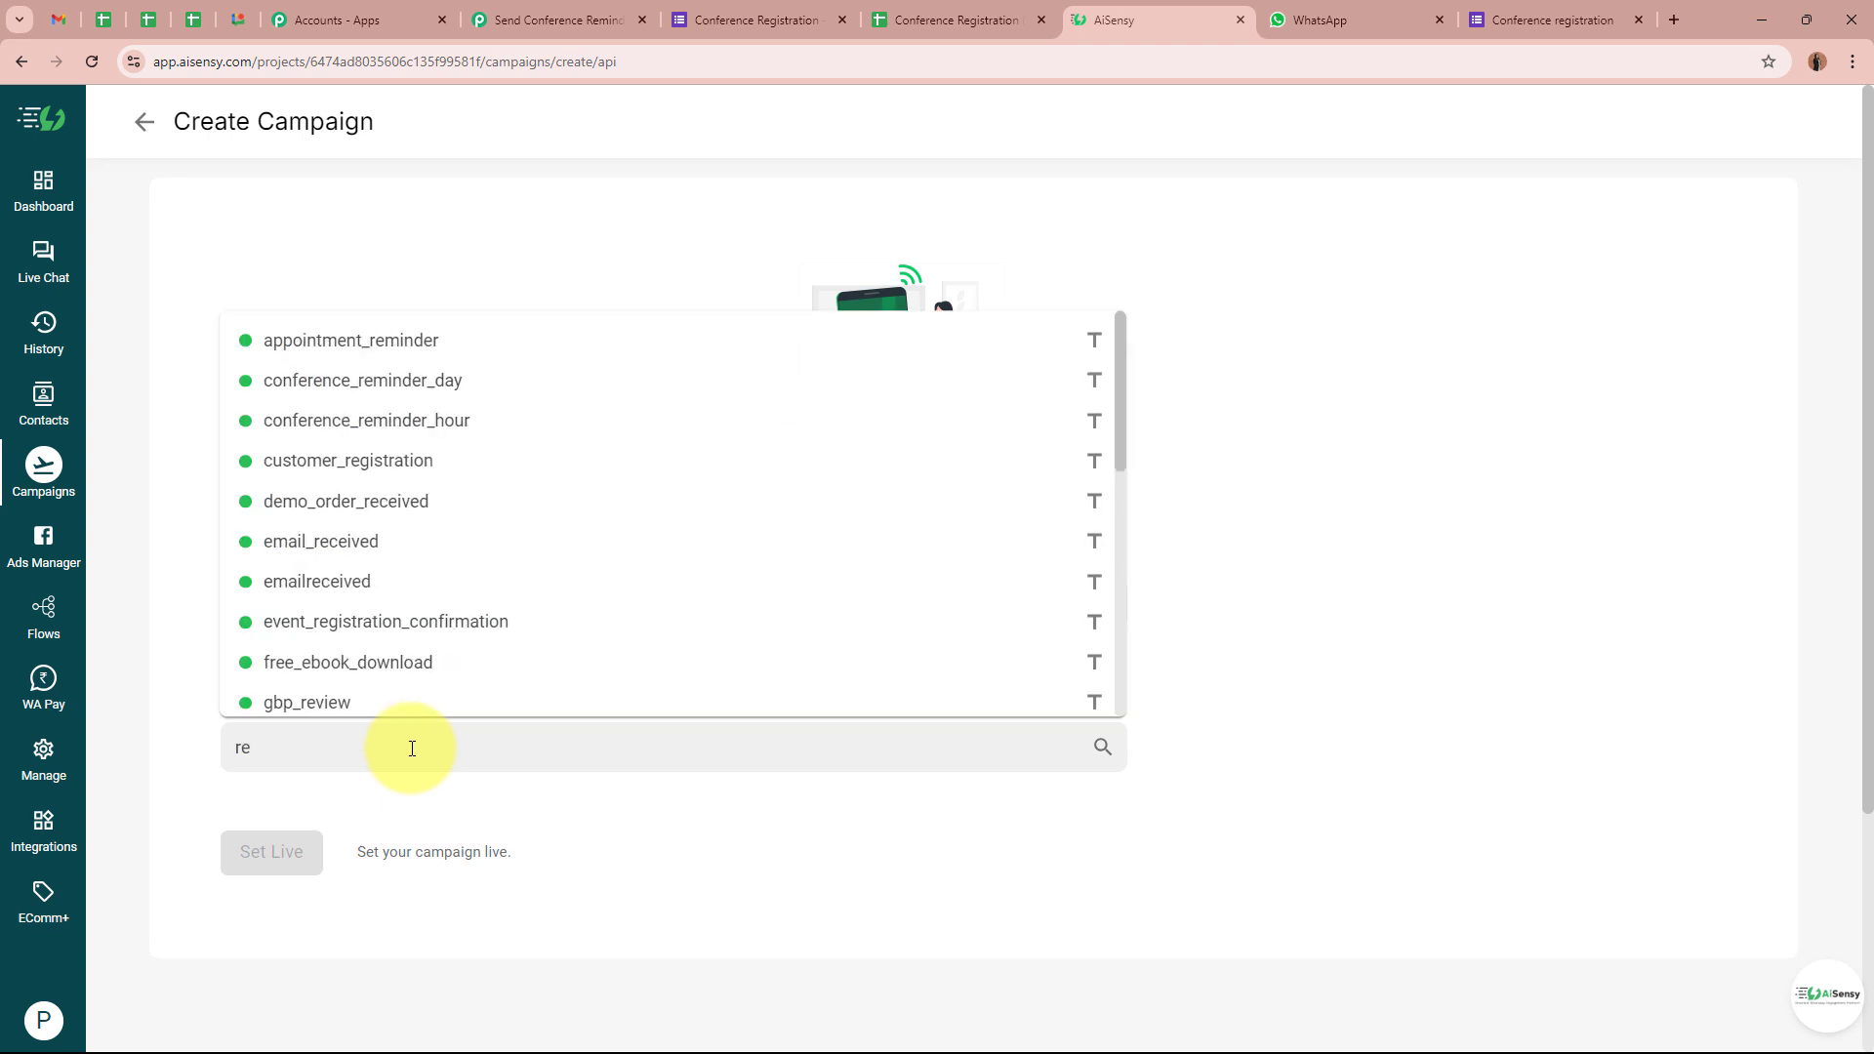
text(m)
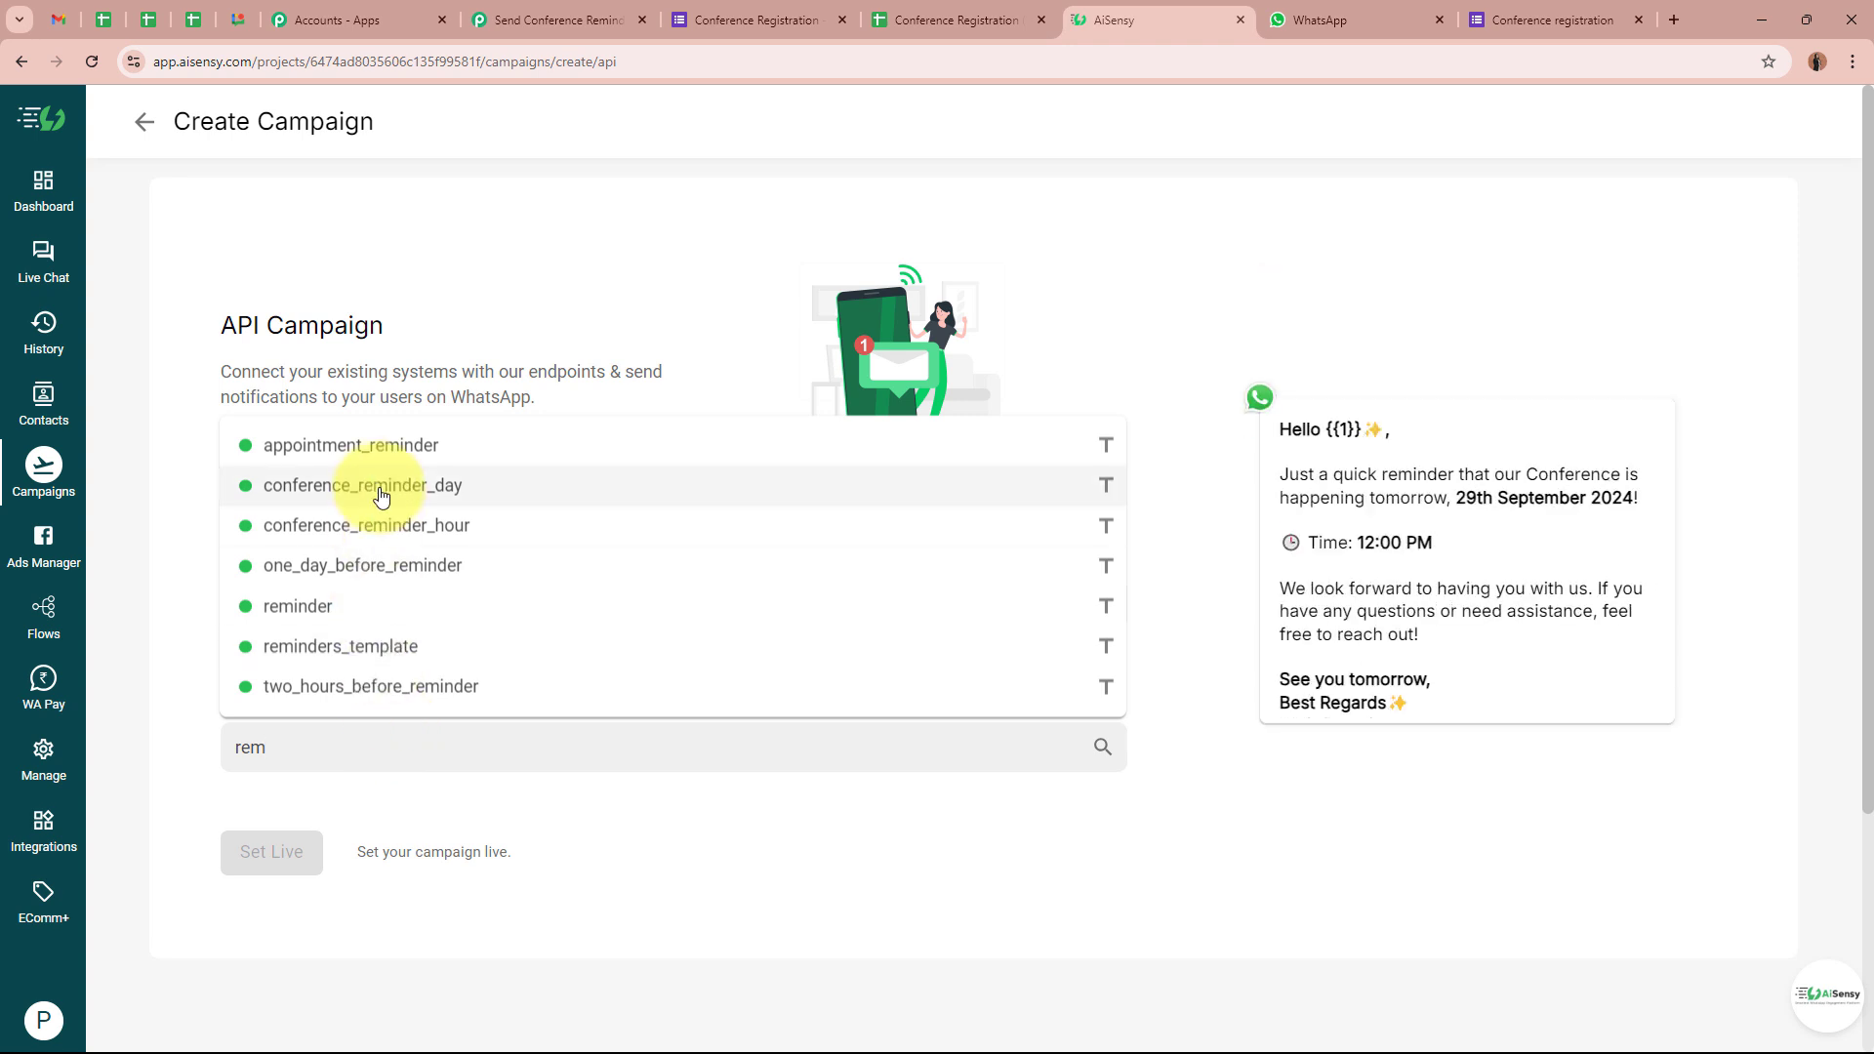
click(596, 497)
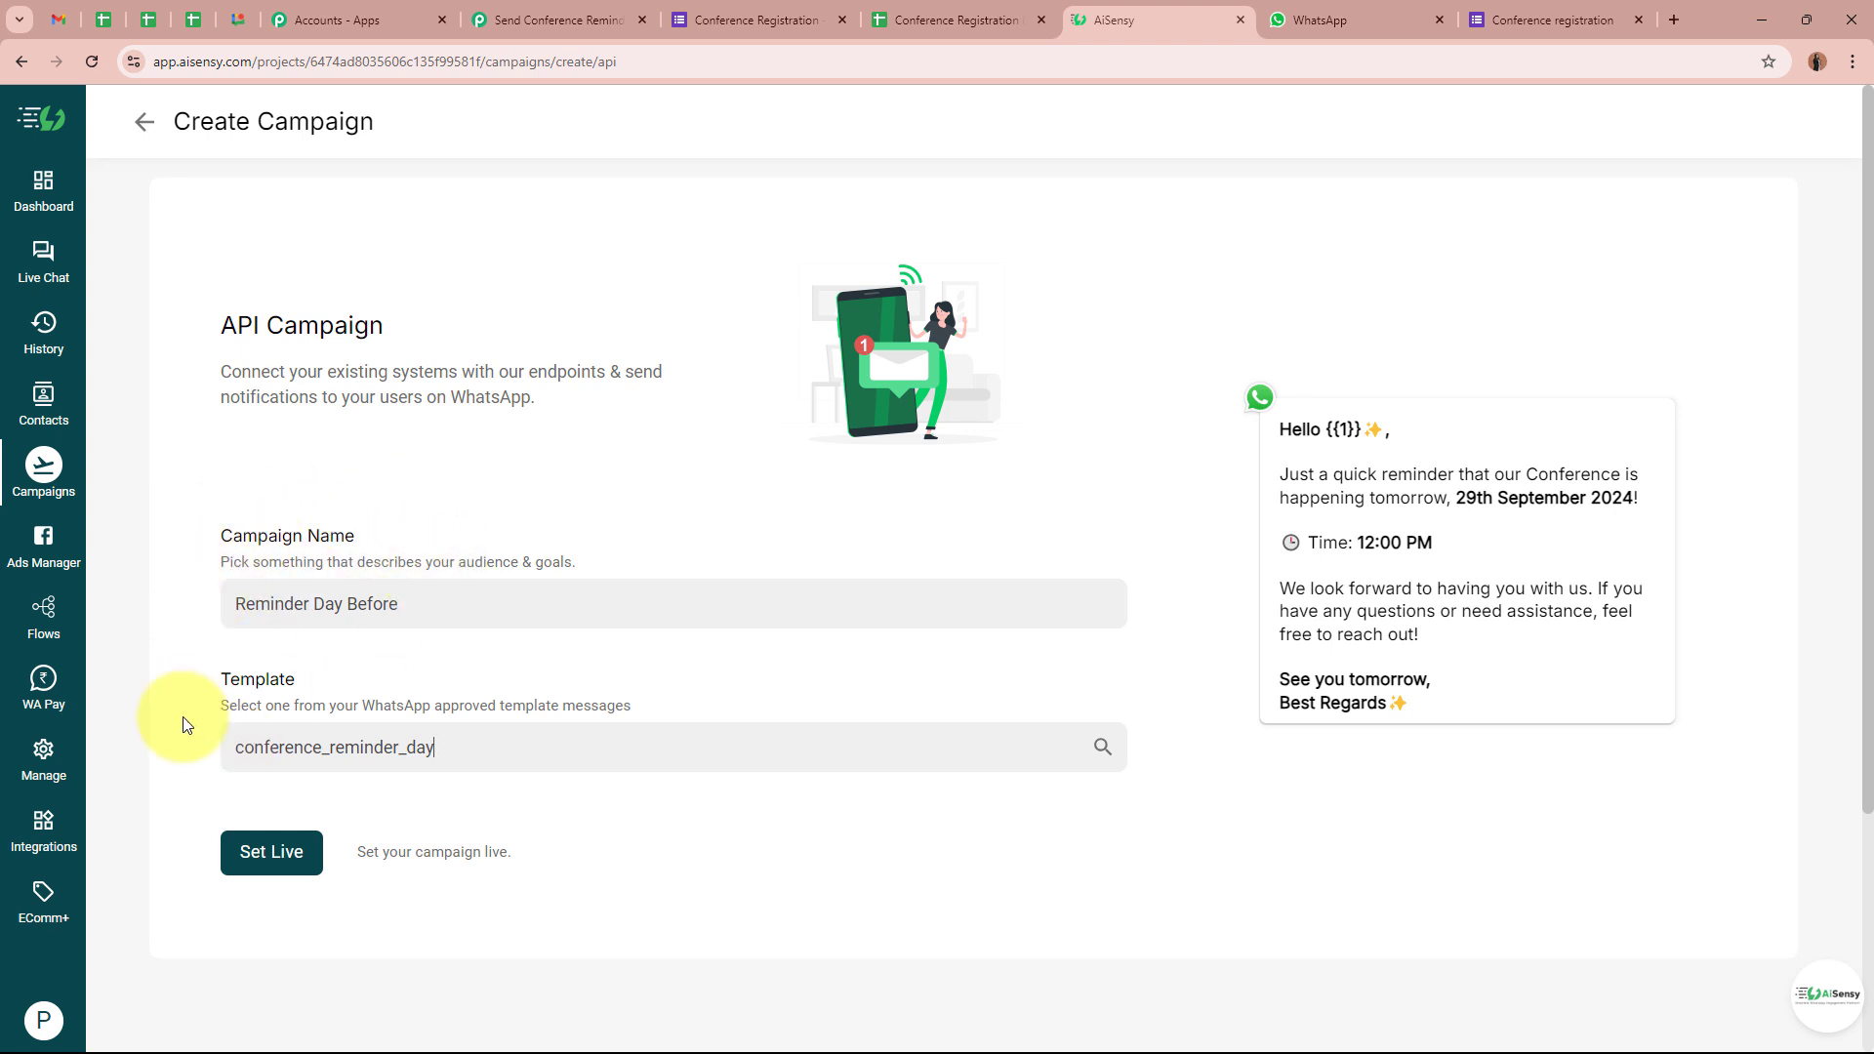
click(269, 853)
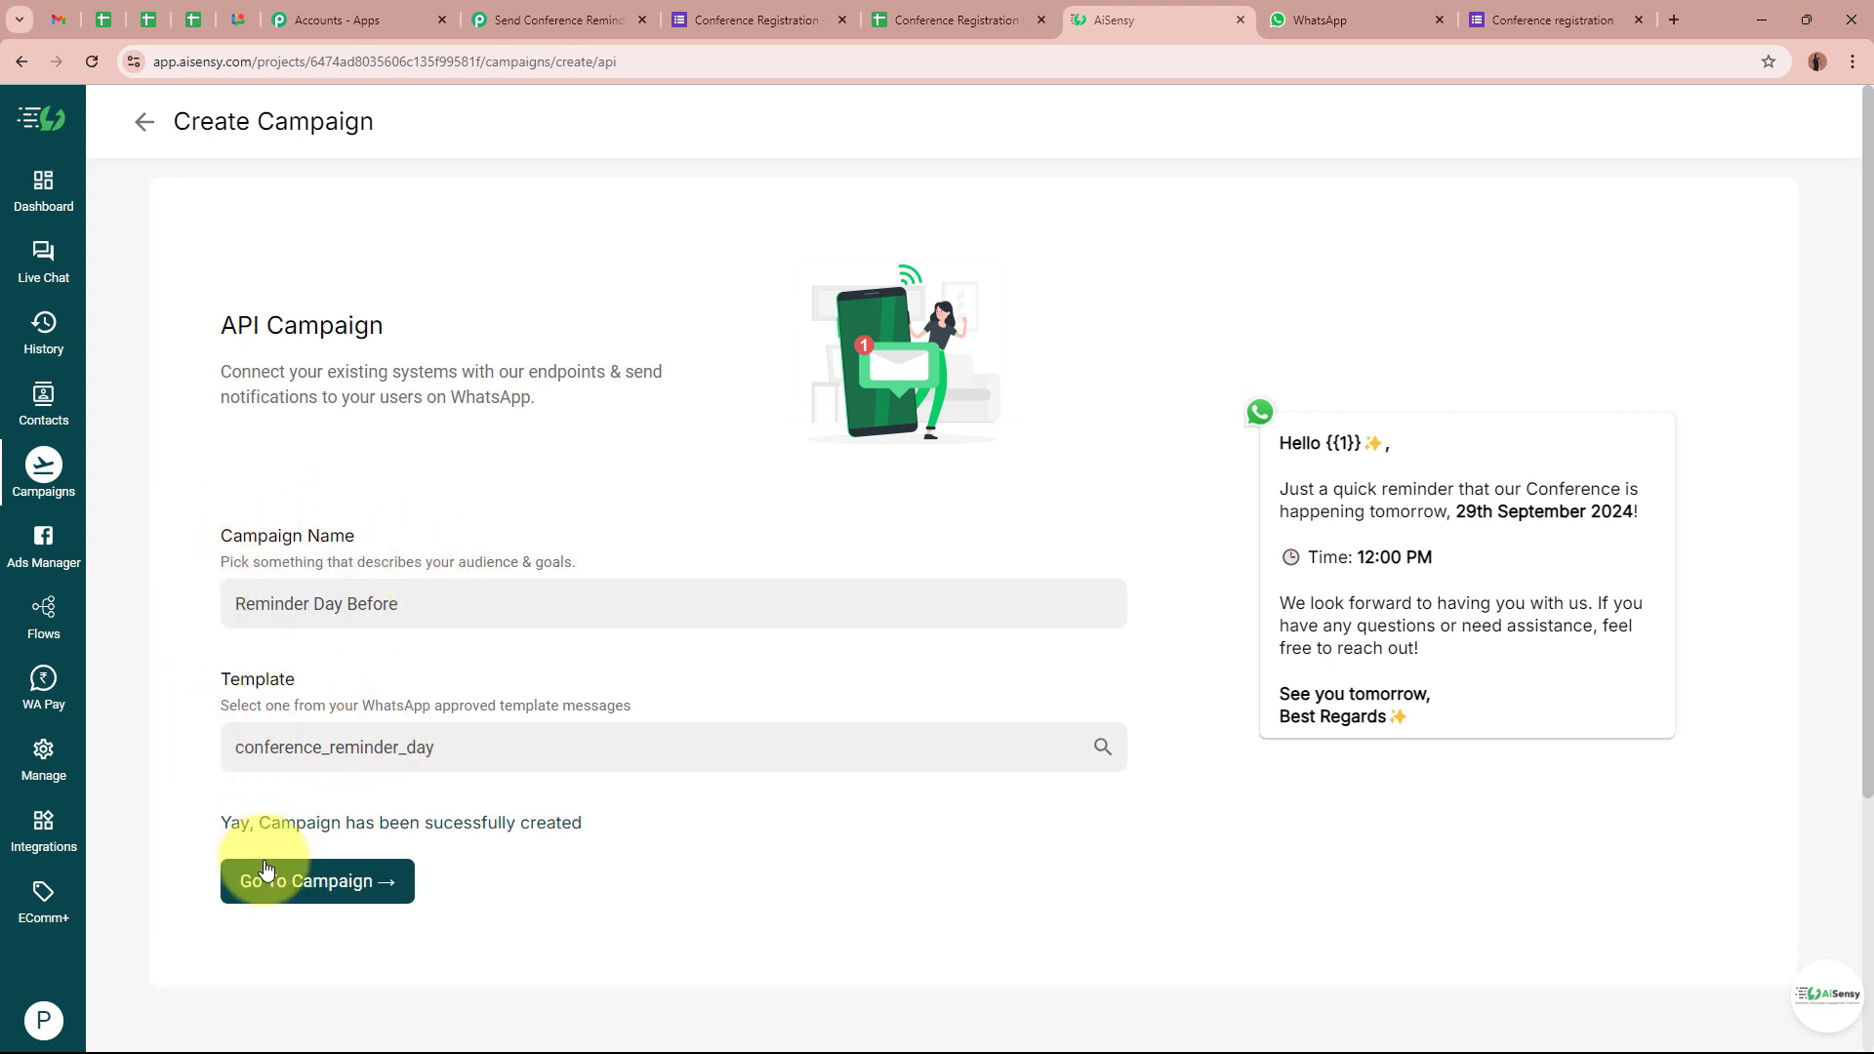
Inspect the LIVE Reminder Day Before overview, its reminder message and the Hello {{1}} placeholder
click(278, 893)
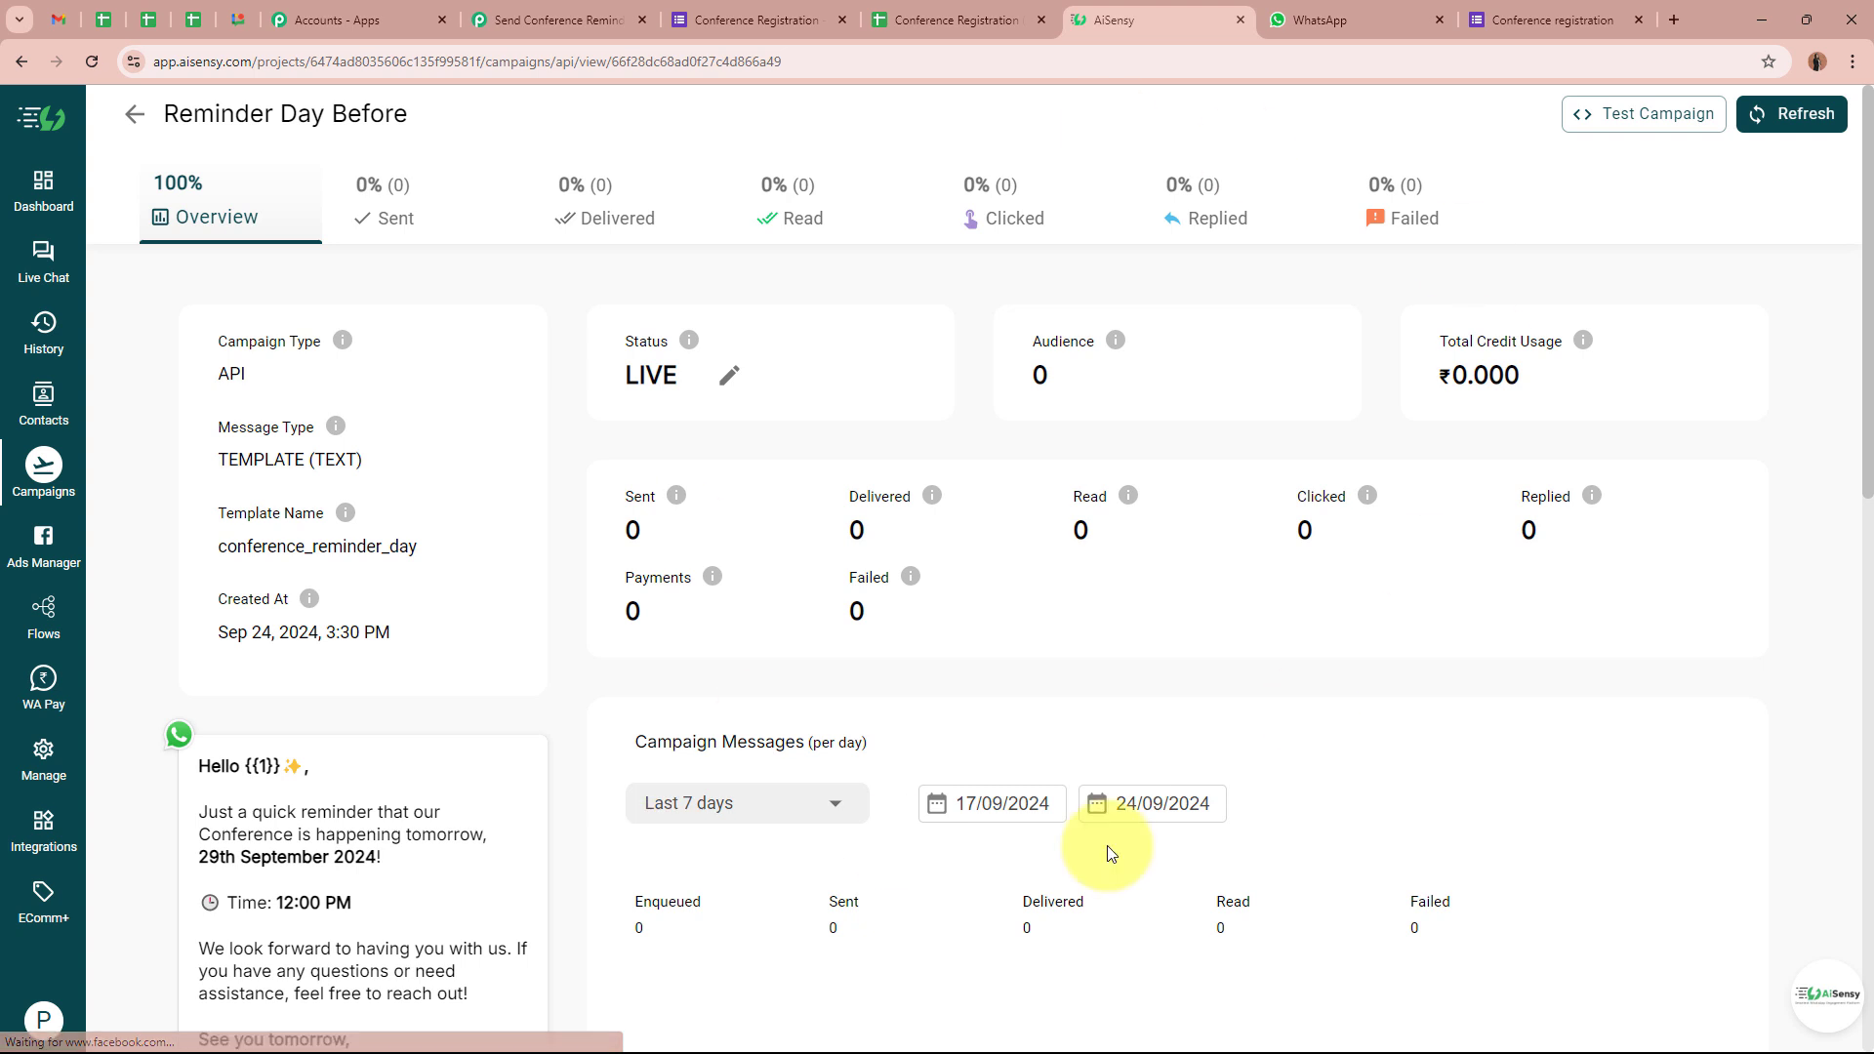
drag(151, 114, 586, 117)
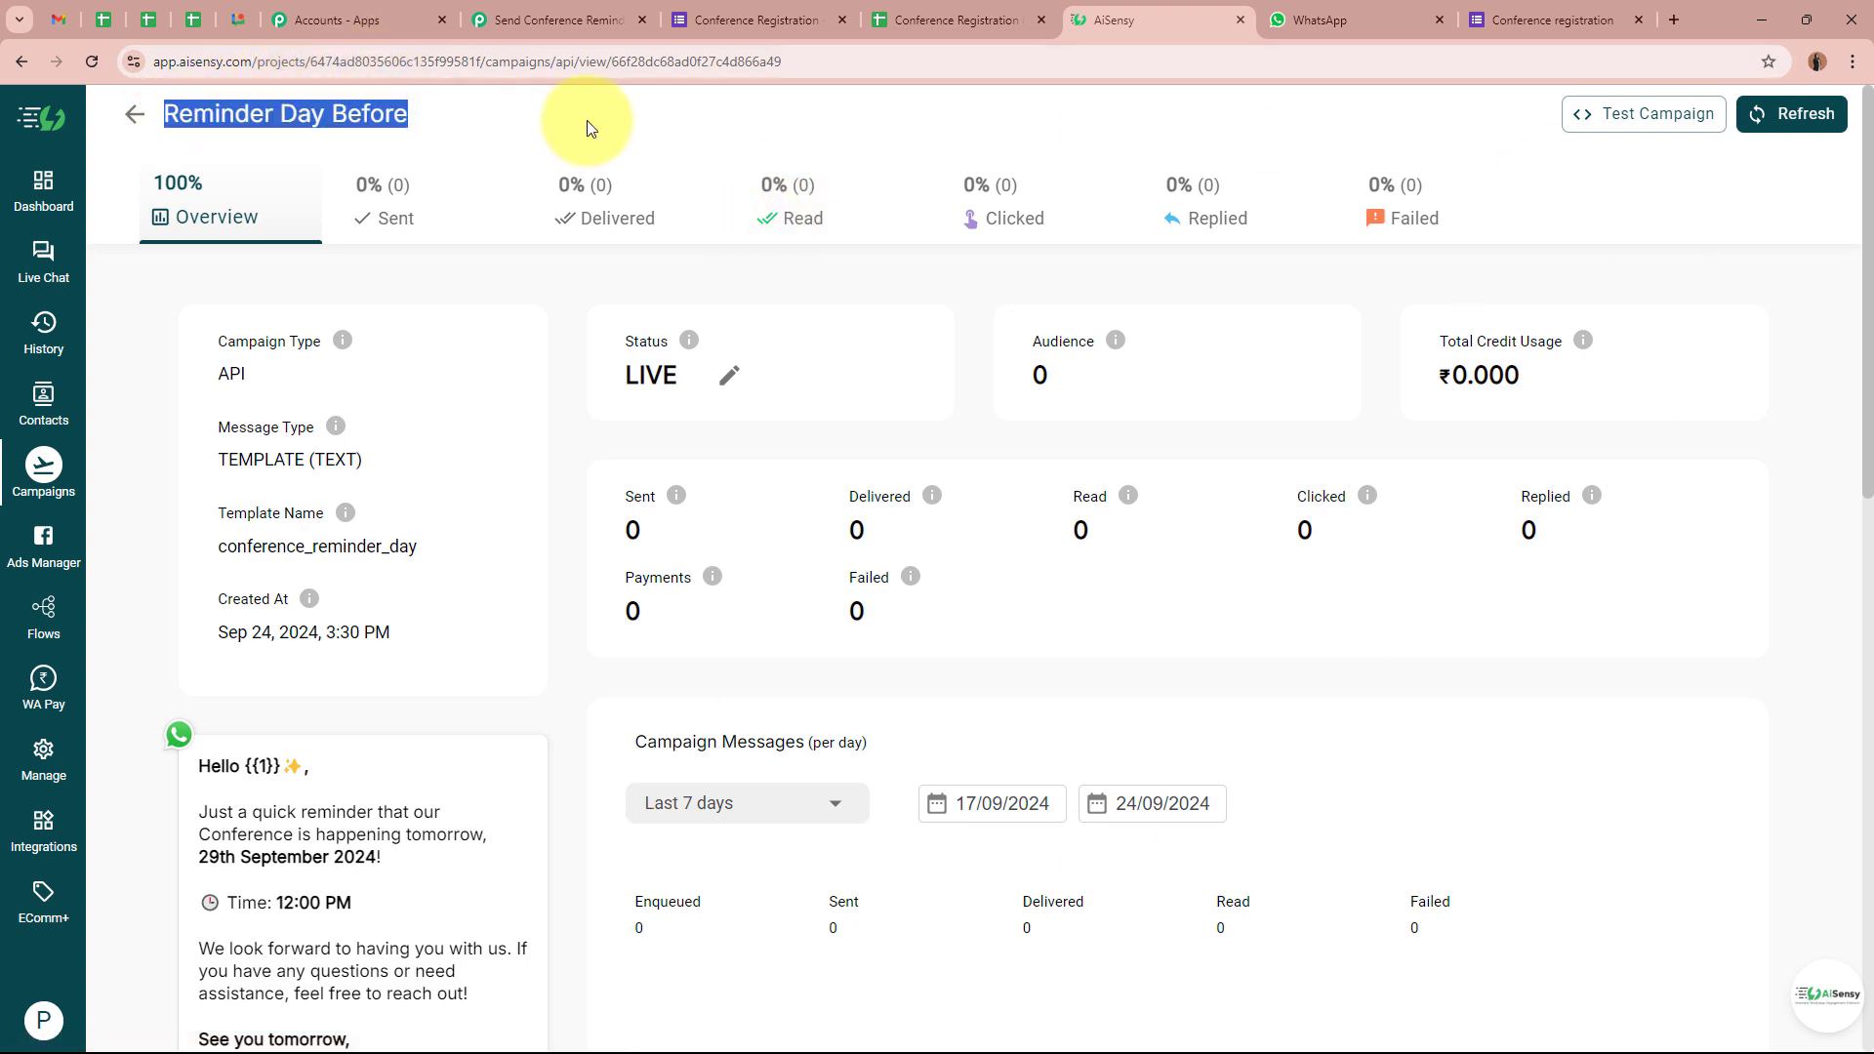
click(587, 125)
scroll(1093, 488, down, 3)
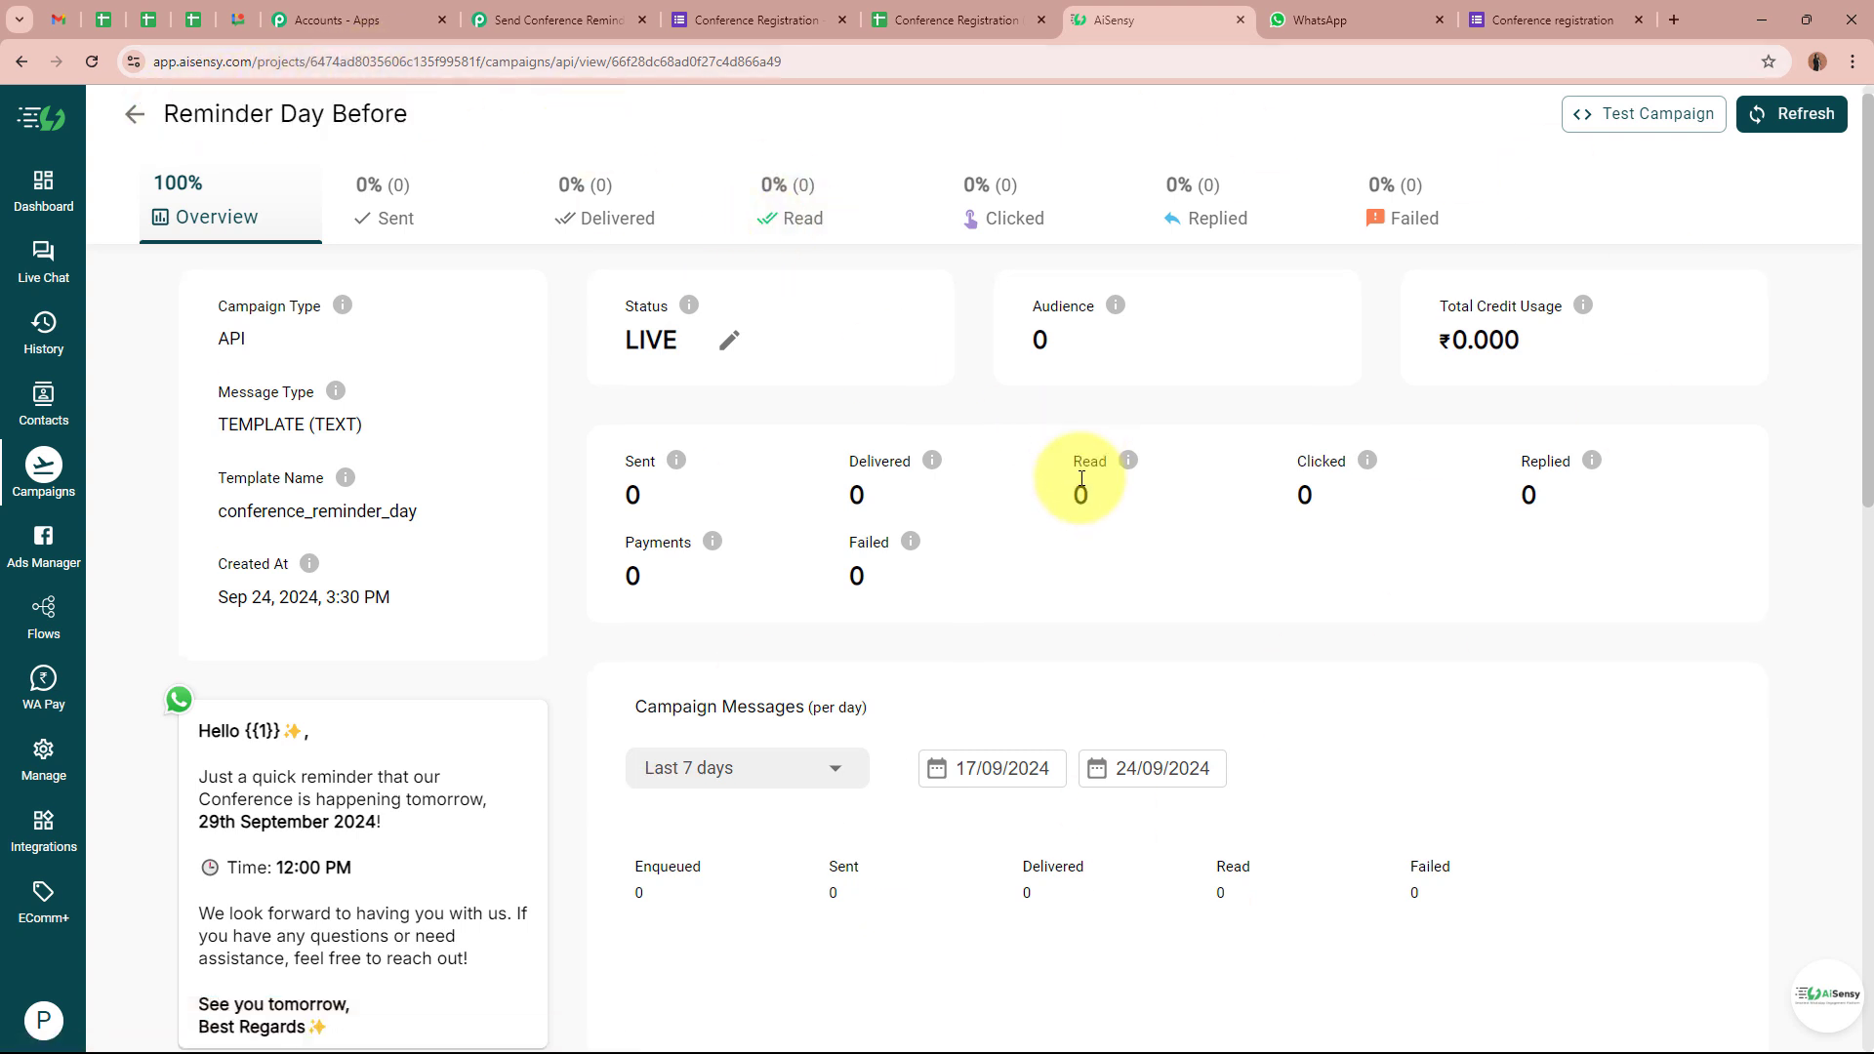
drag(192, 471, 472, 712)
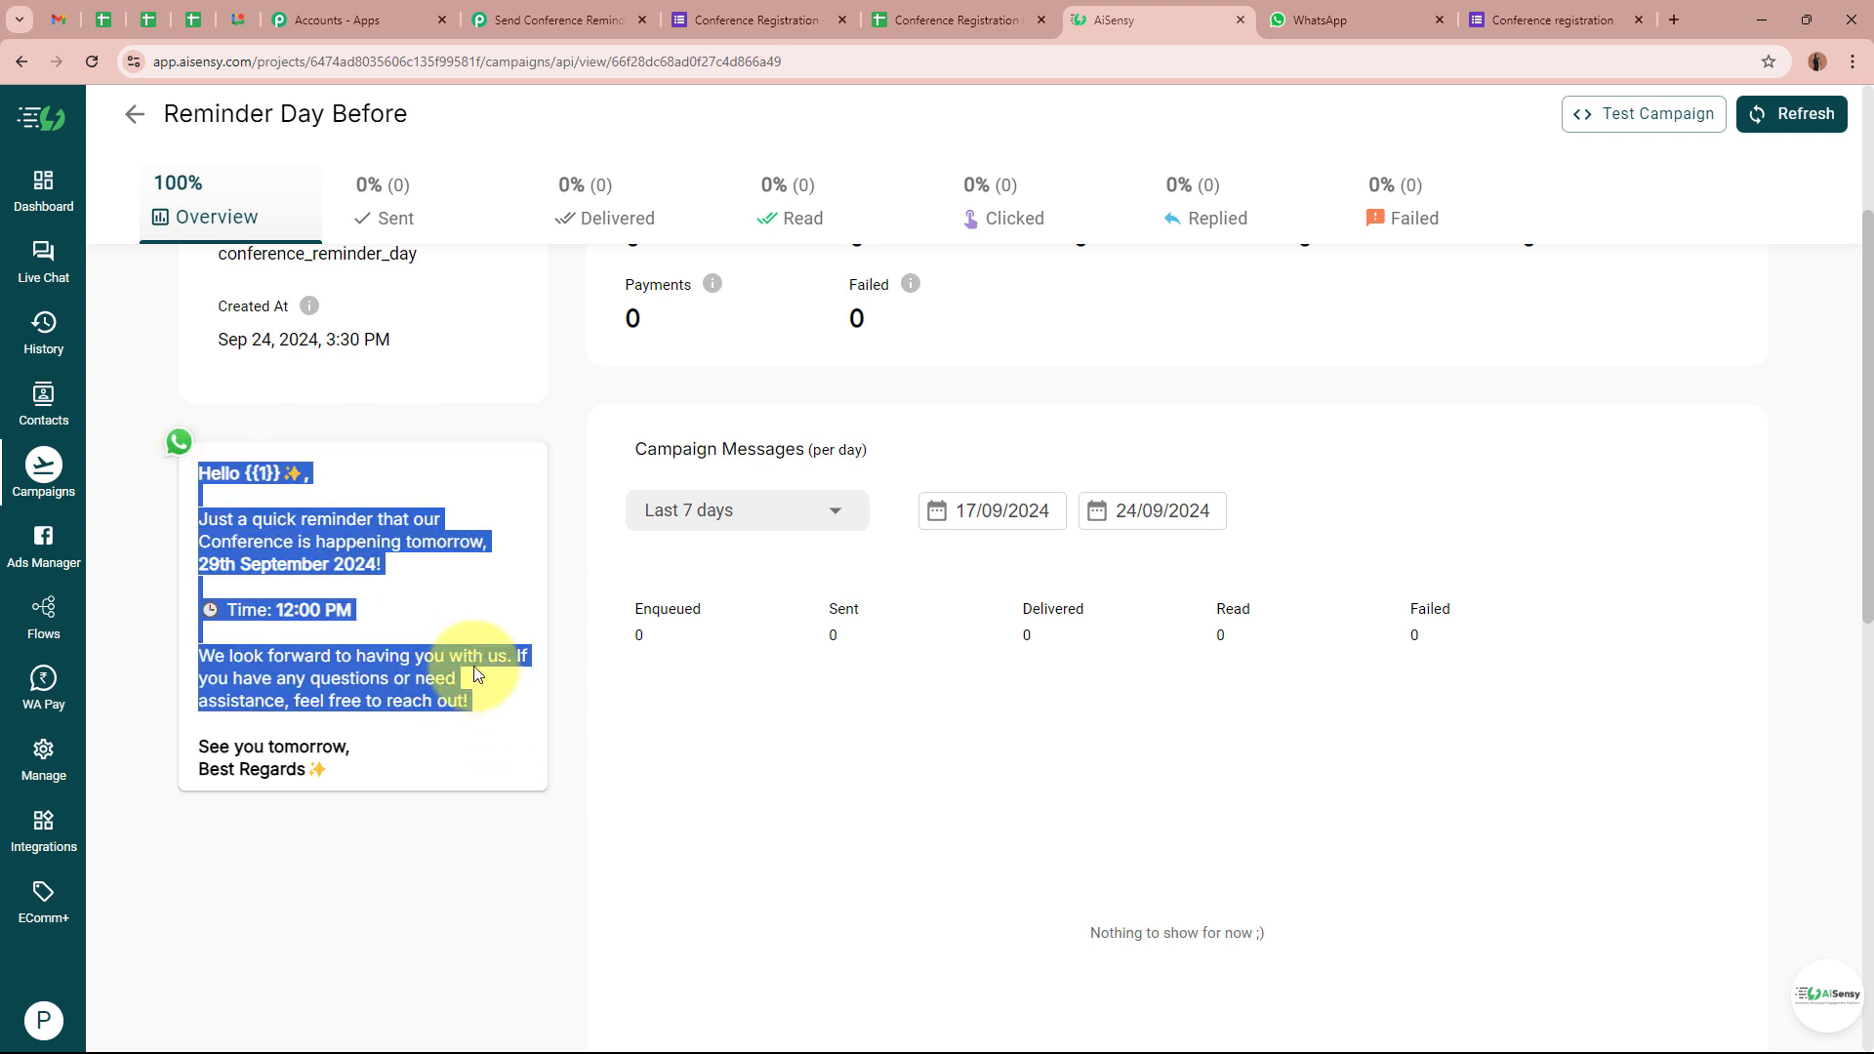
click(408, 593)
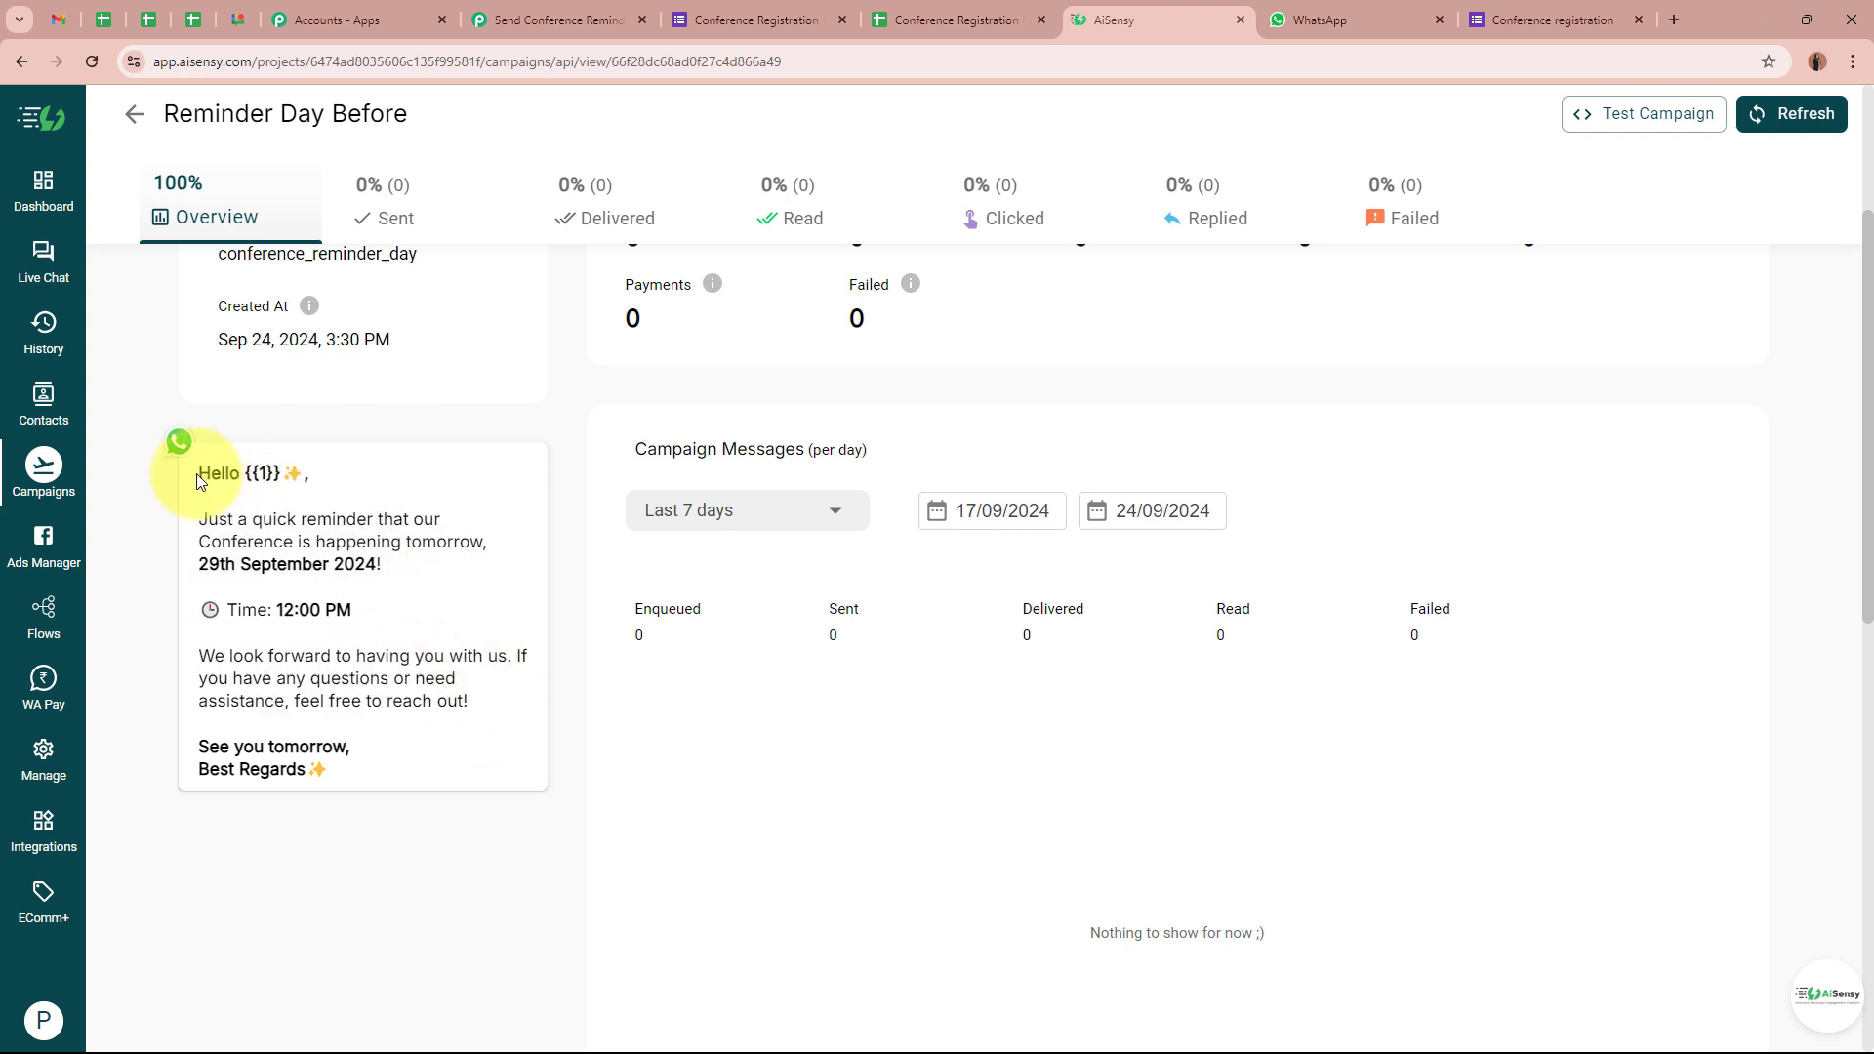
drag(198, 473, 291, 472)
click(253, 476)
click(293, 472)
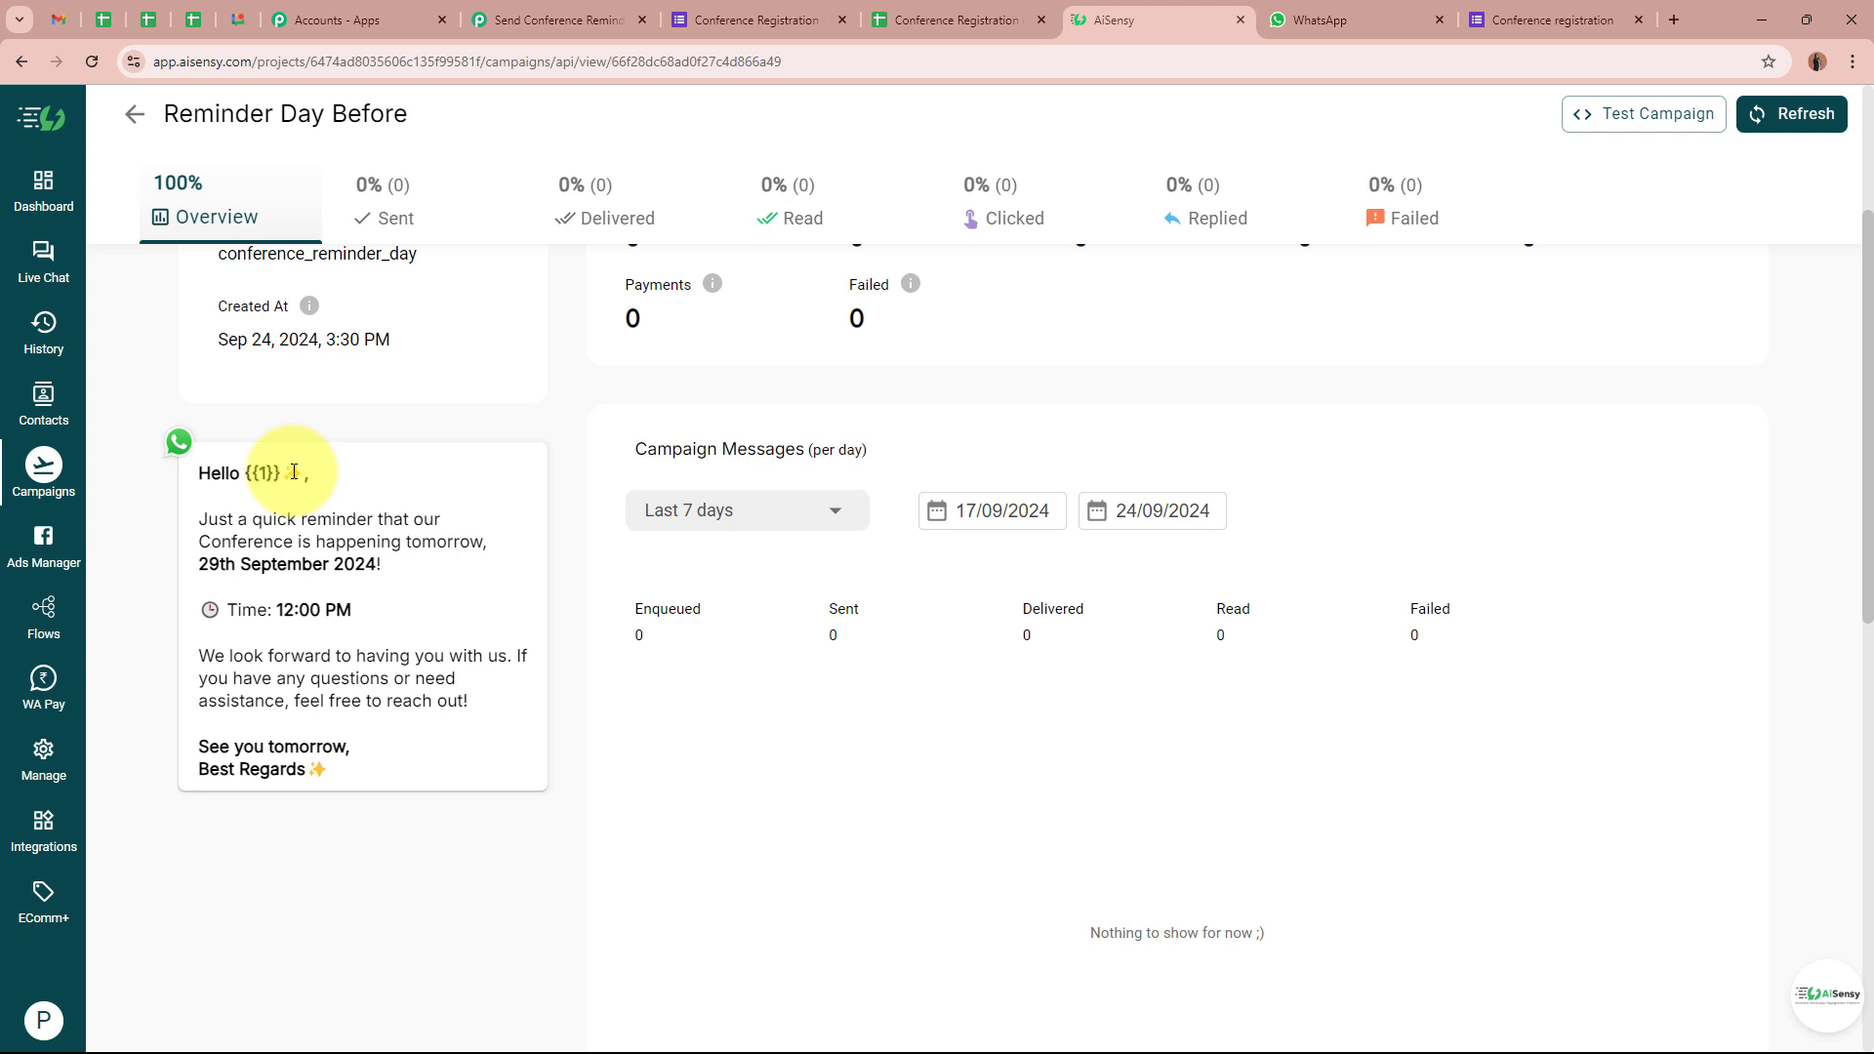
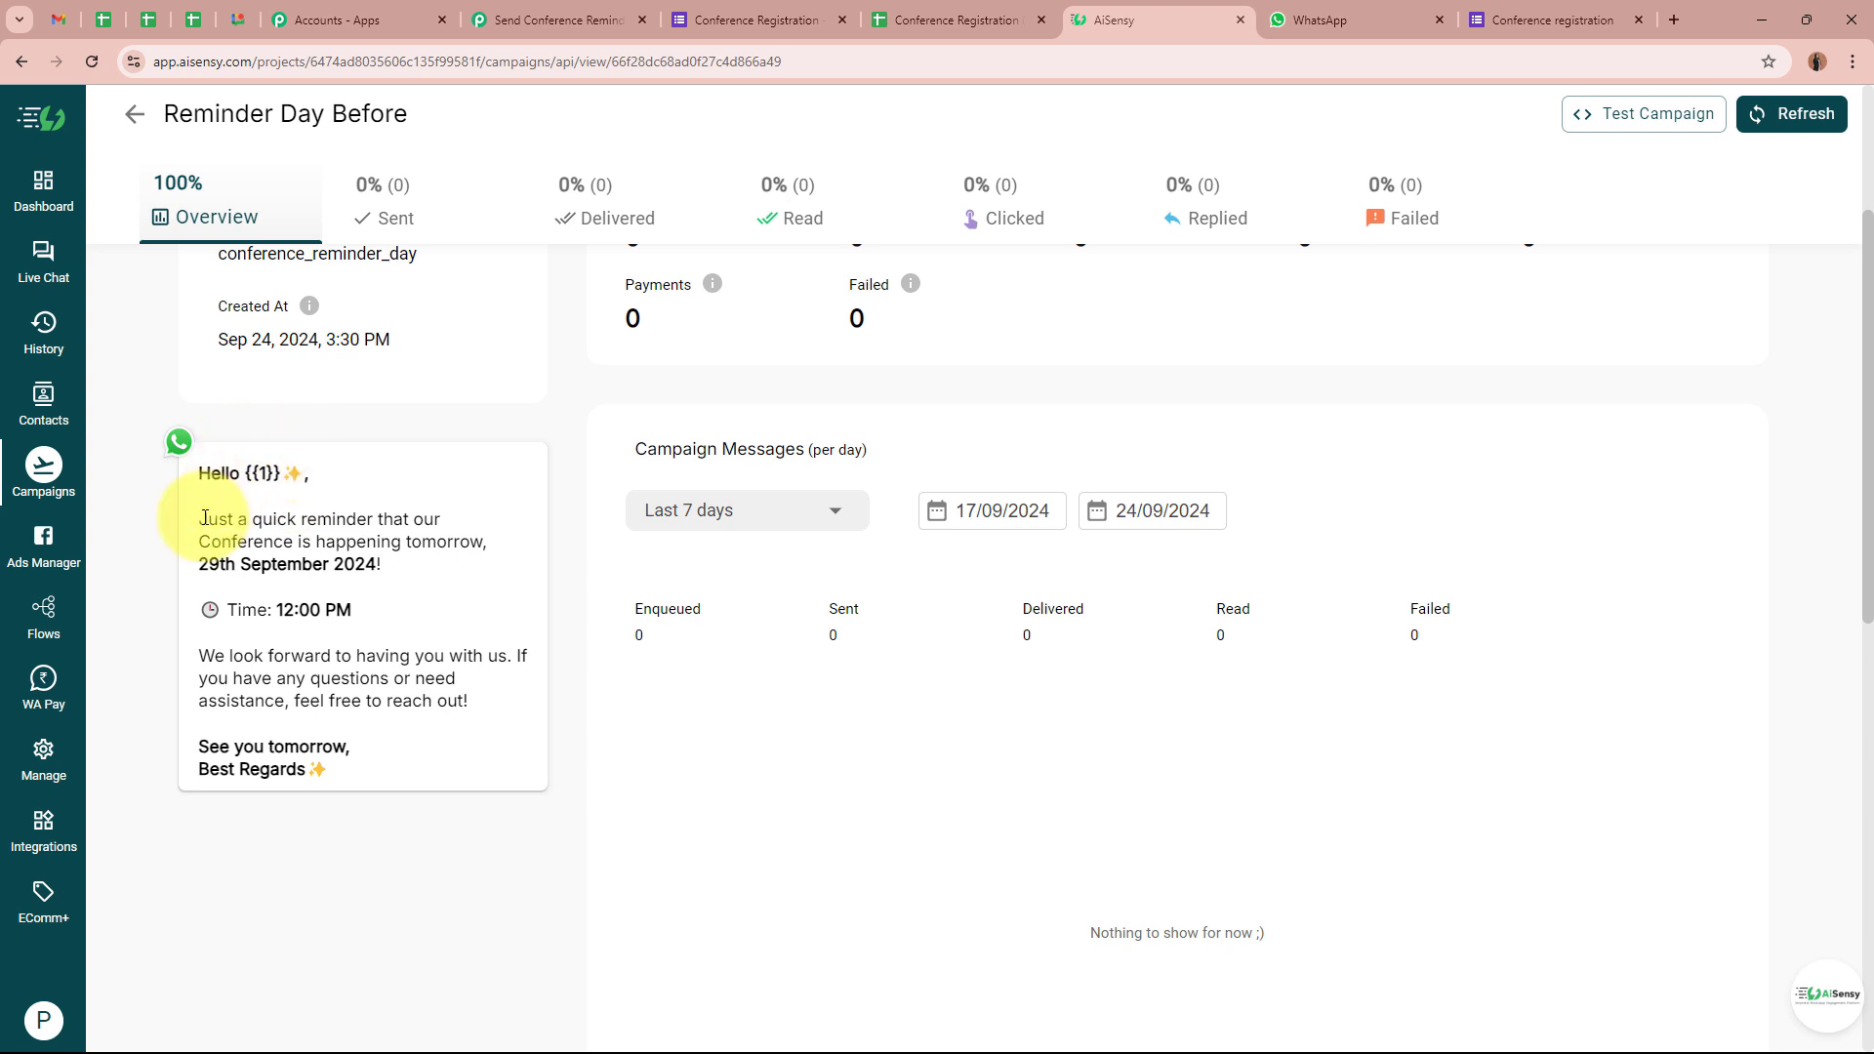
Go over the reminder's opening line, tomorrow wording, 29th September 2024 date, 12:00 PM time and sign-off
drag(199, 518, 419, 515)
drag(223, 542, 485, 542)
drag(219, 563, 368, 561)
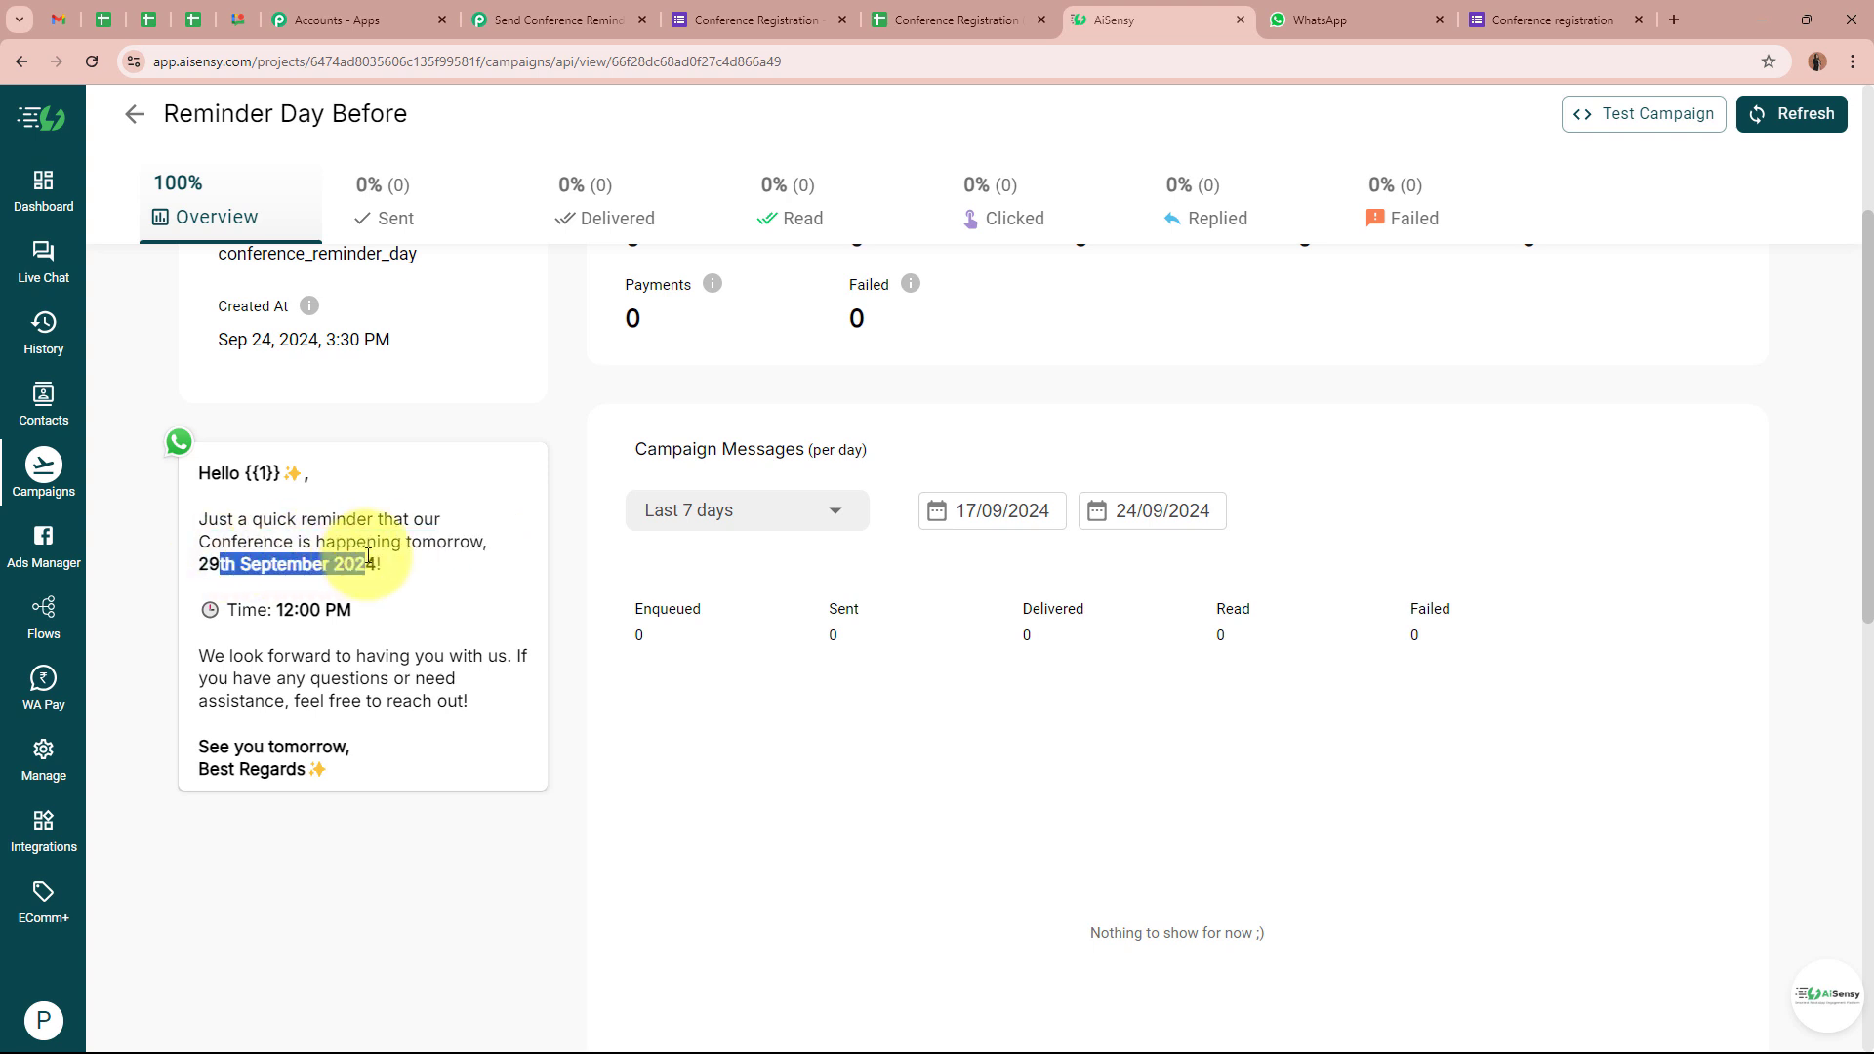
click(356, 571)
drag(235, 609, 360, 611)
drag(214, 655, 517, 654)
drag(222, 681, 469, 682)
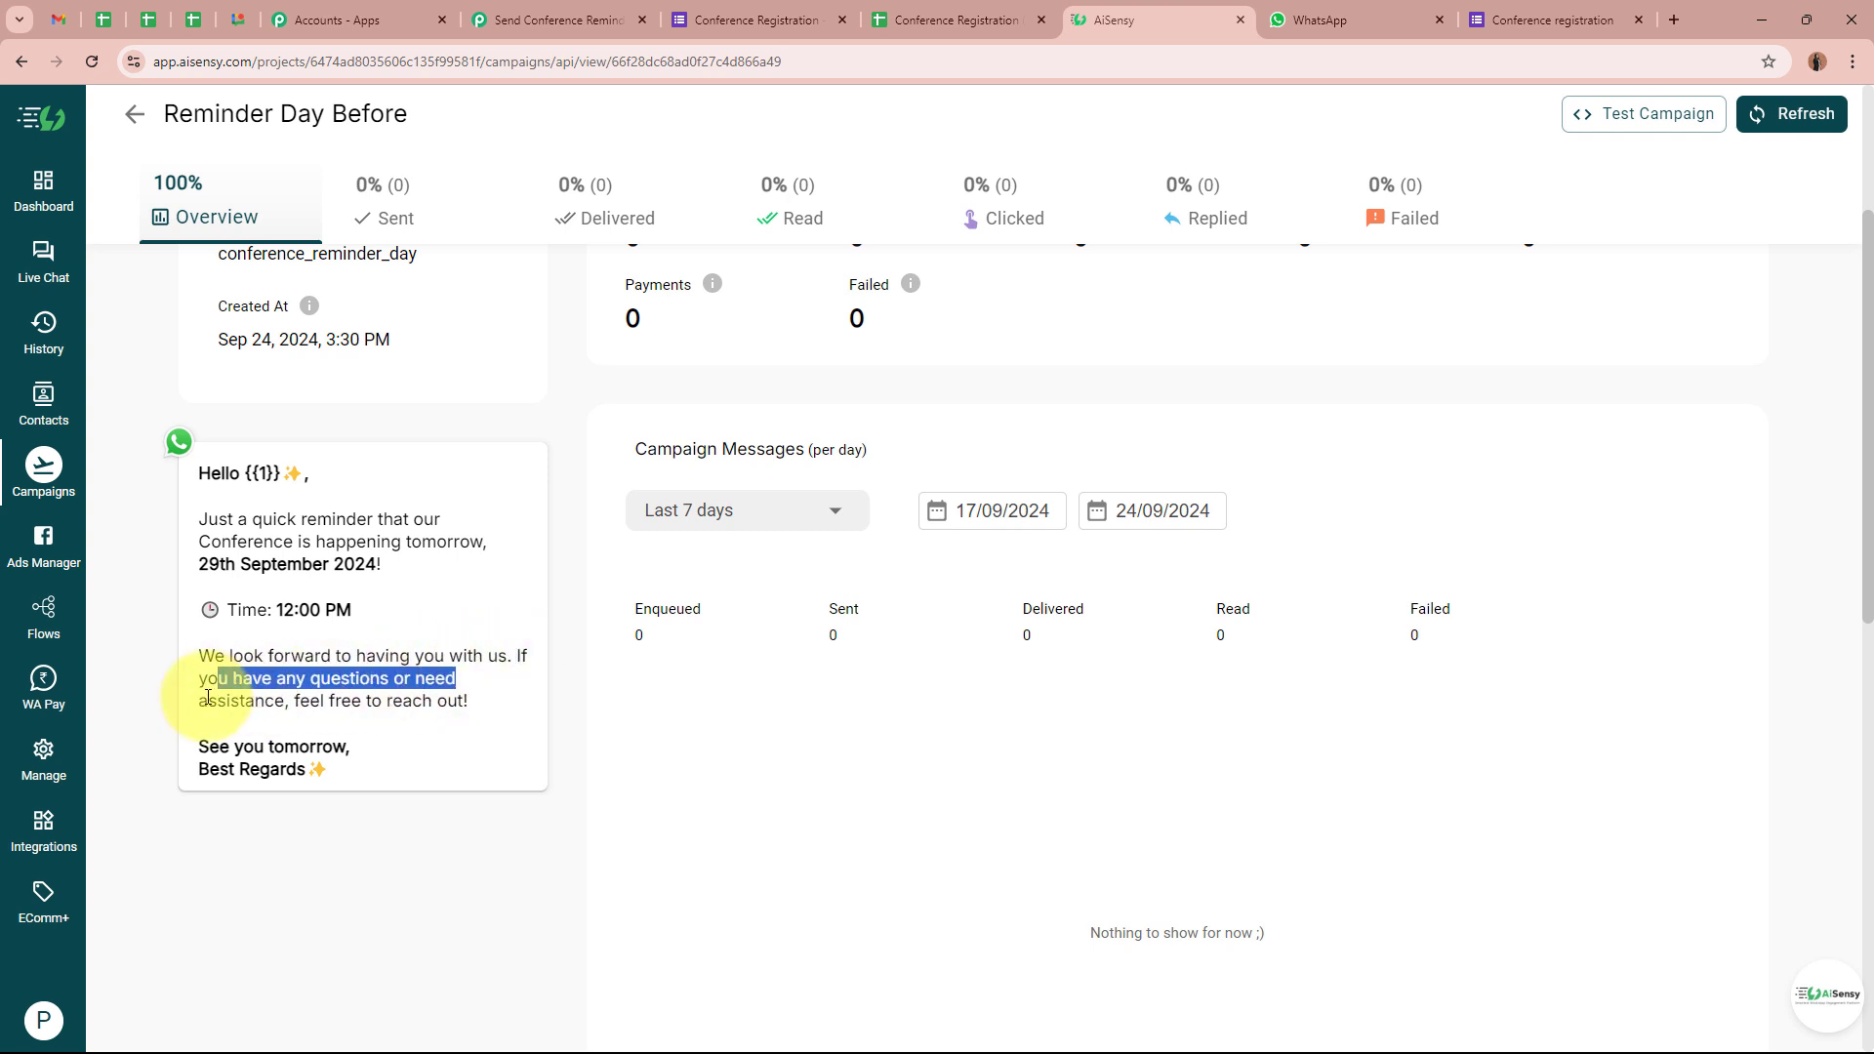
drag(208, 701, 502, 711)
drag(220, 769, 353, 774)
click(353, 774)
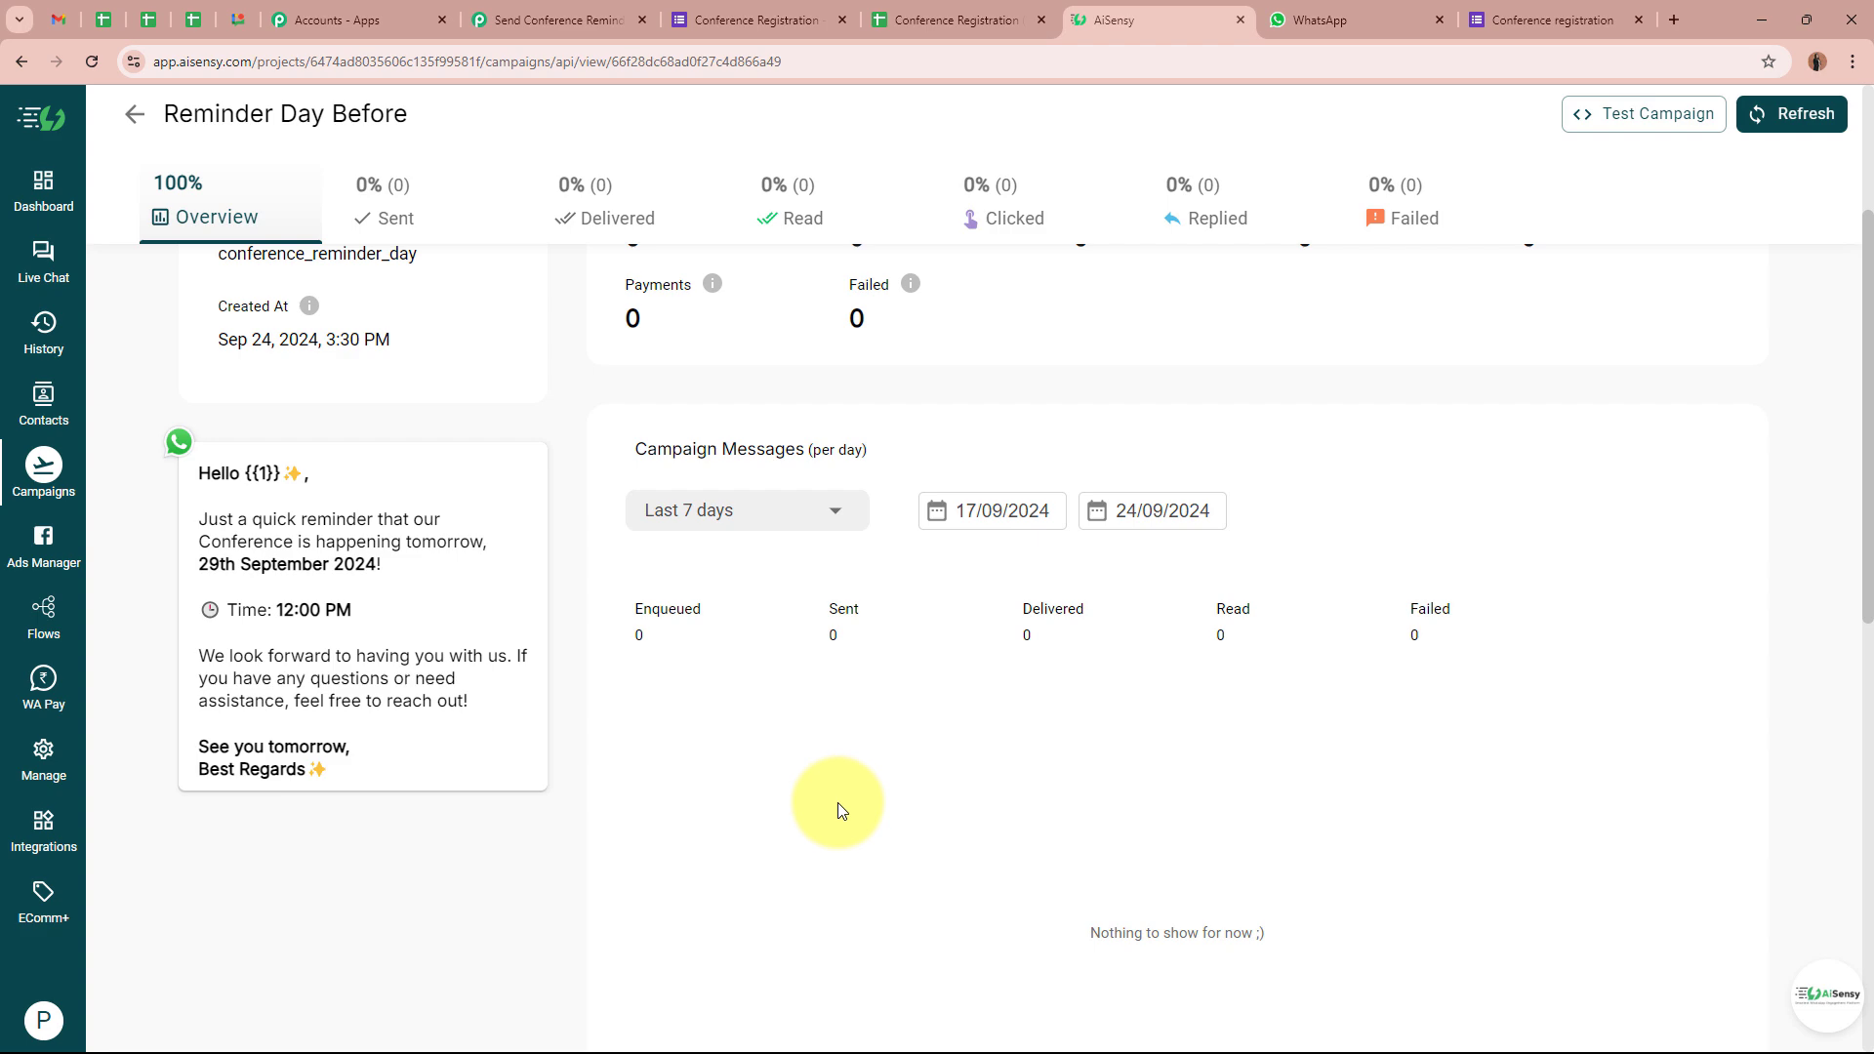
scroll(838, 810, up, 3)
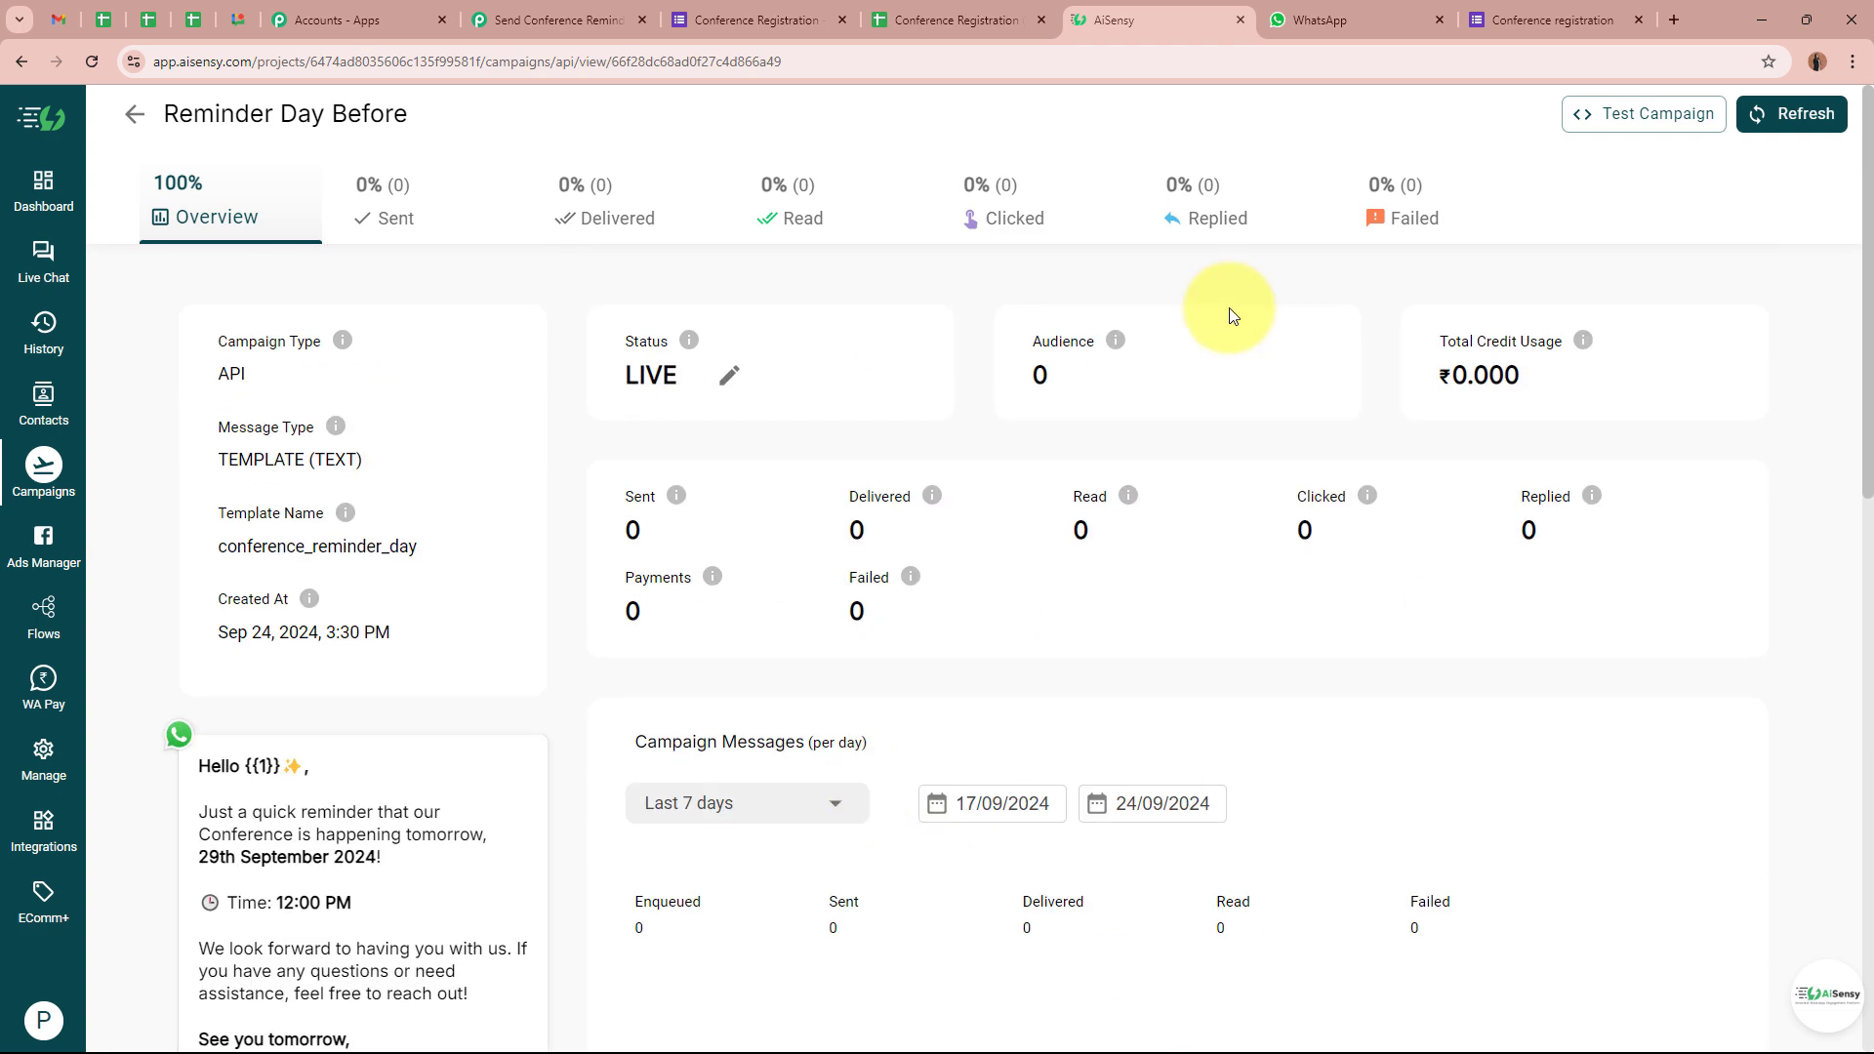
In Pabbly Connect, paste Reminder Day Before as the AiSensy step's Campaign Name
click(561, 19)
click(637, 512)
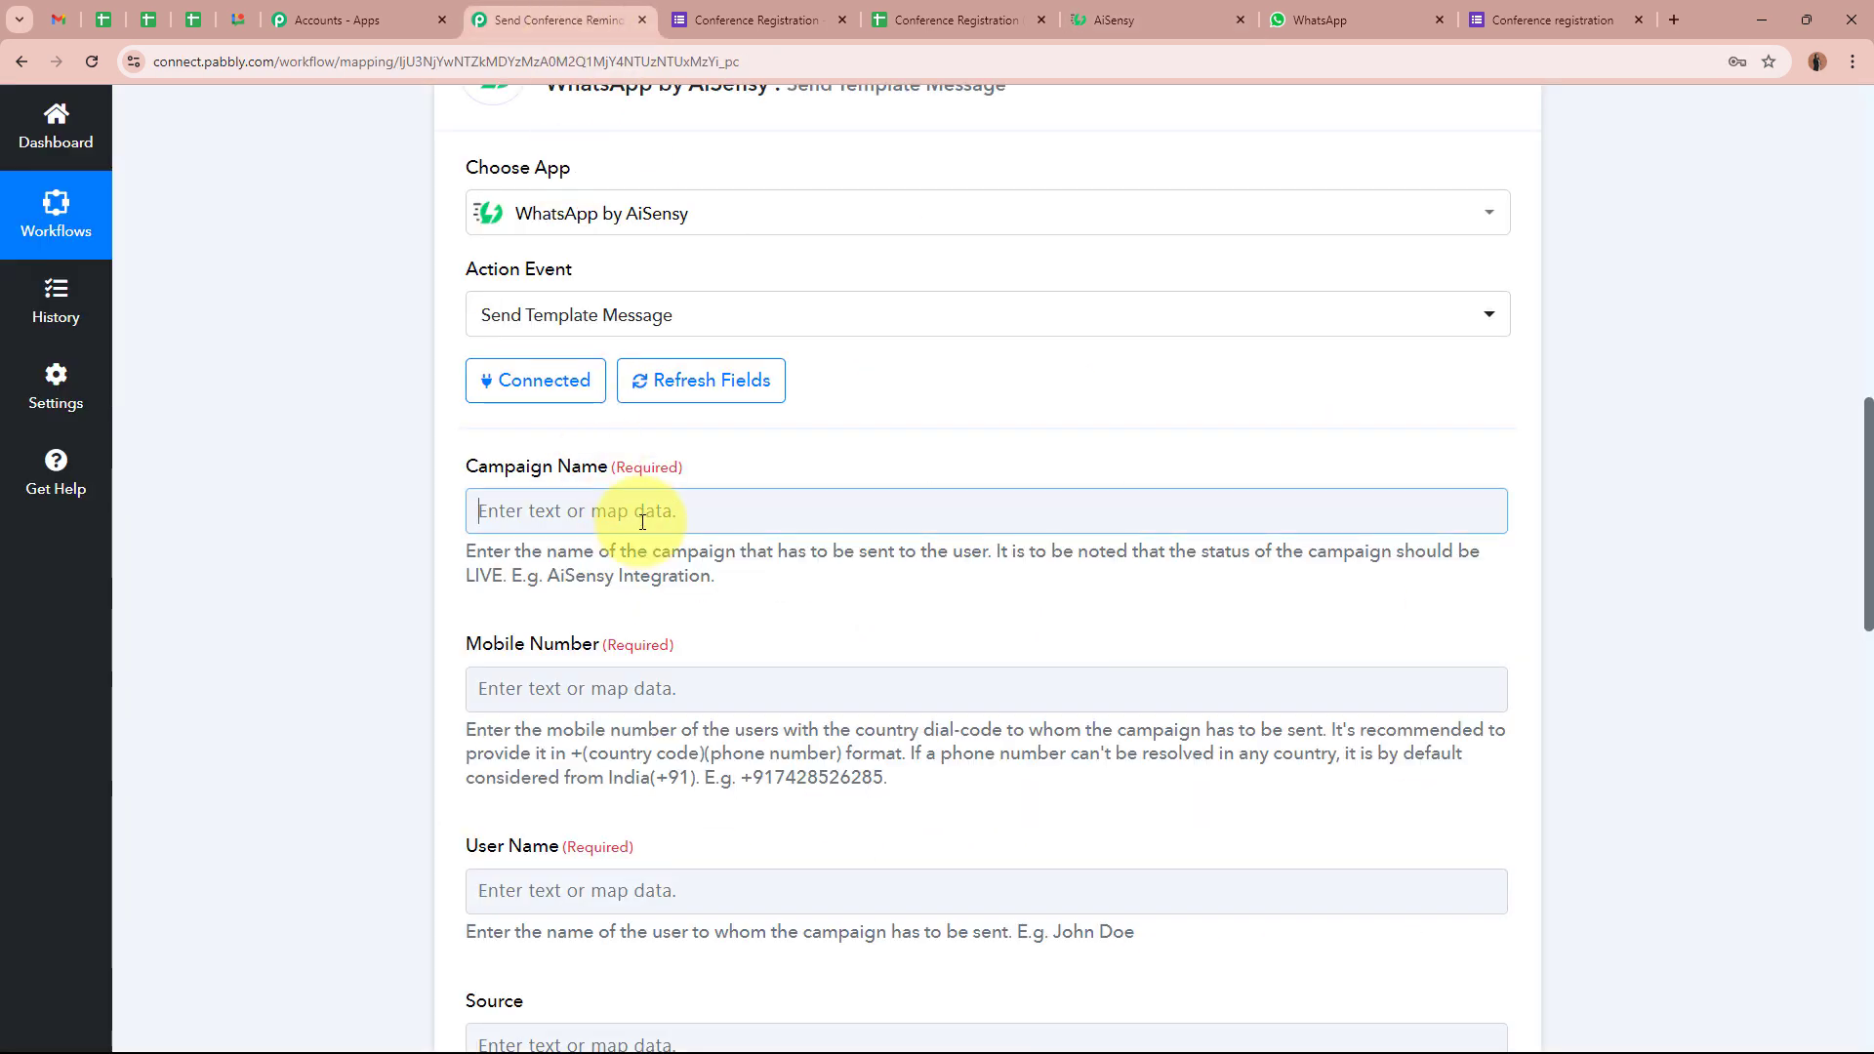
text(Reminder Day Before)
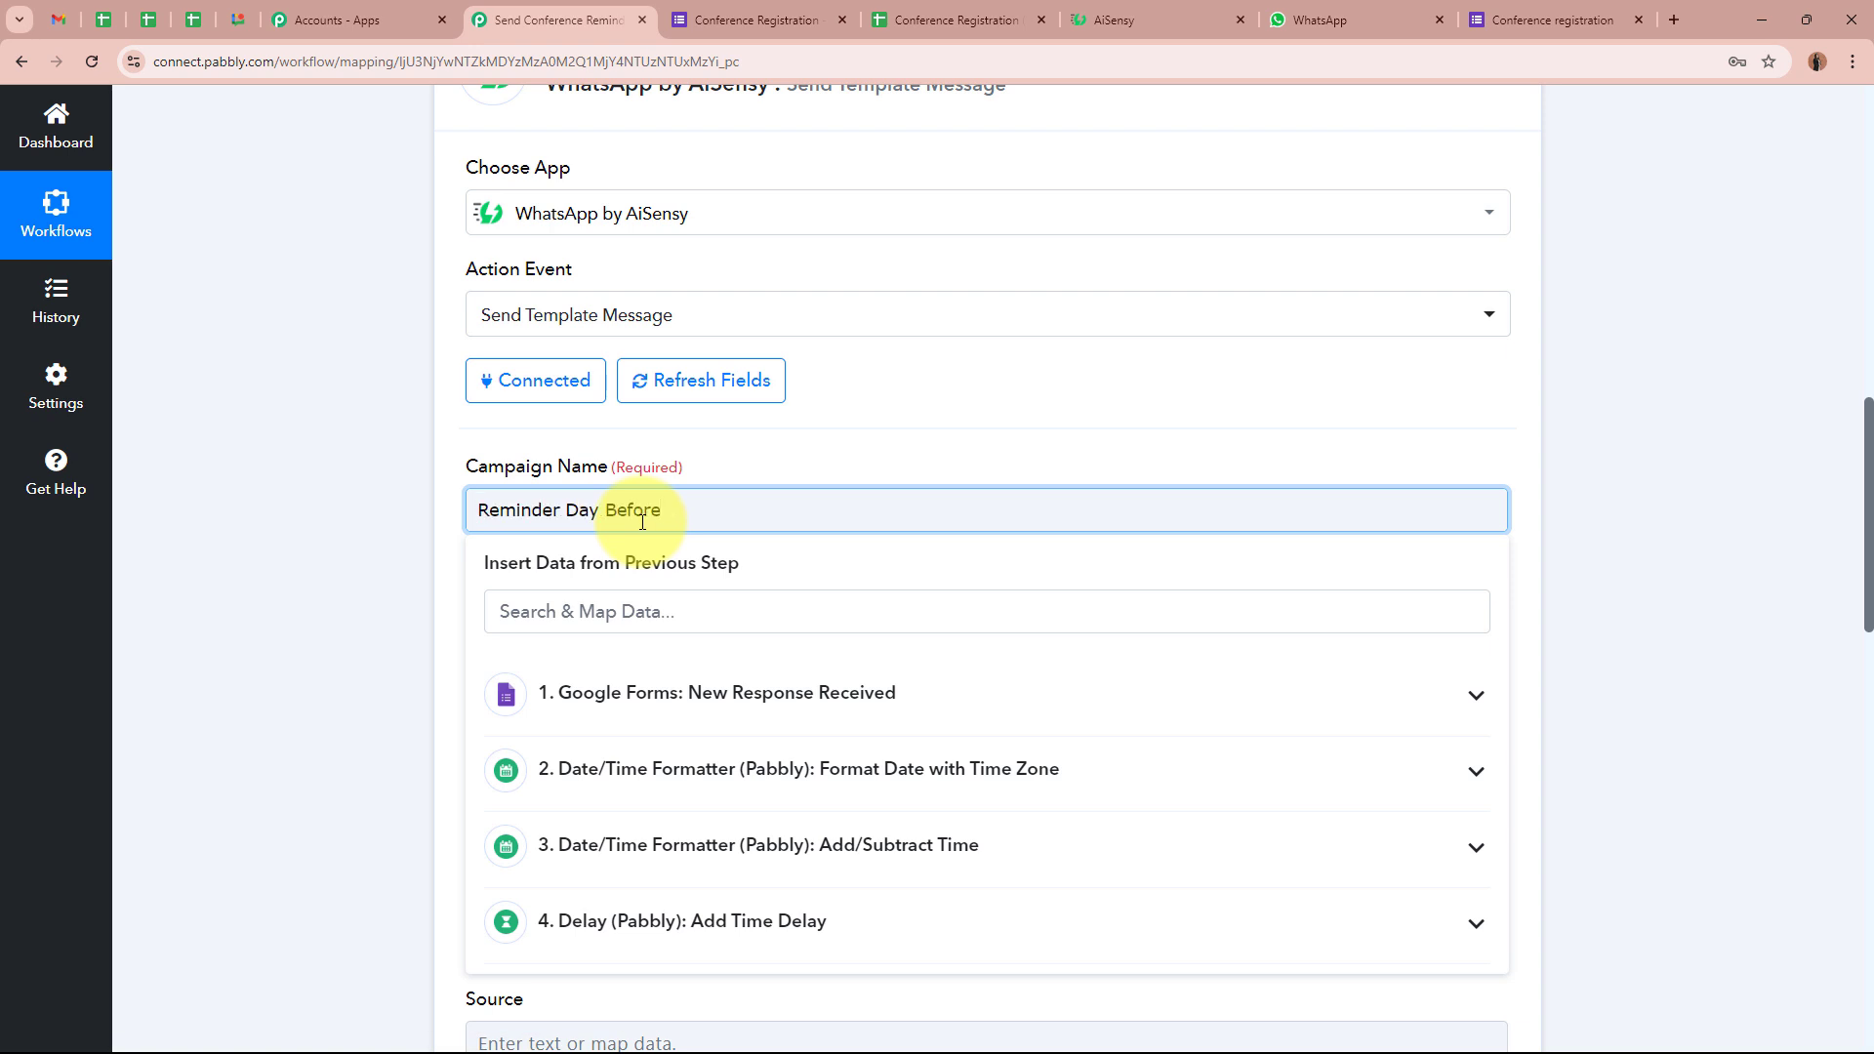
click(375, 571)
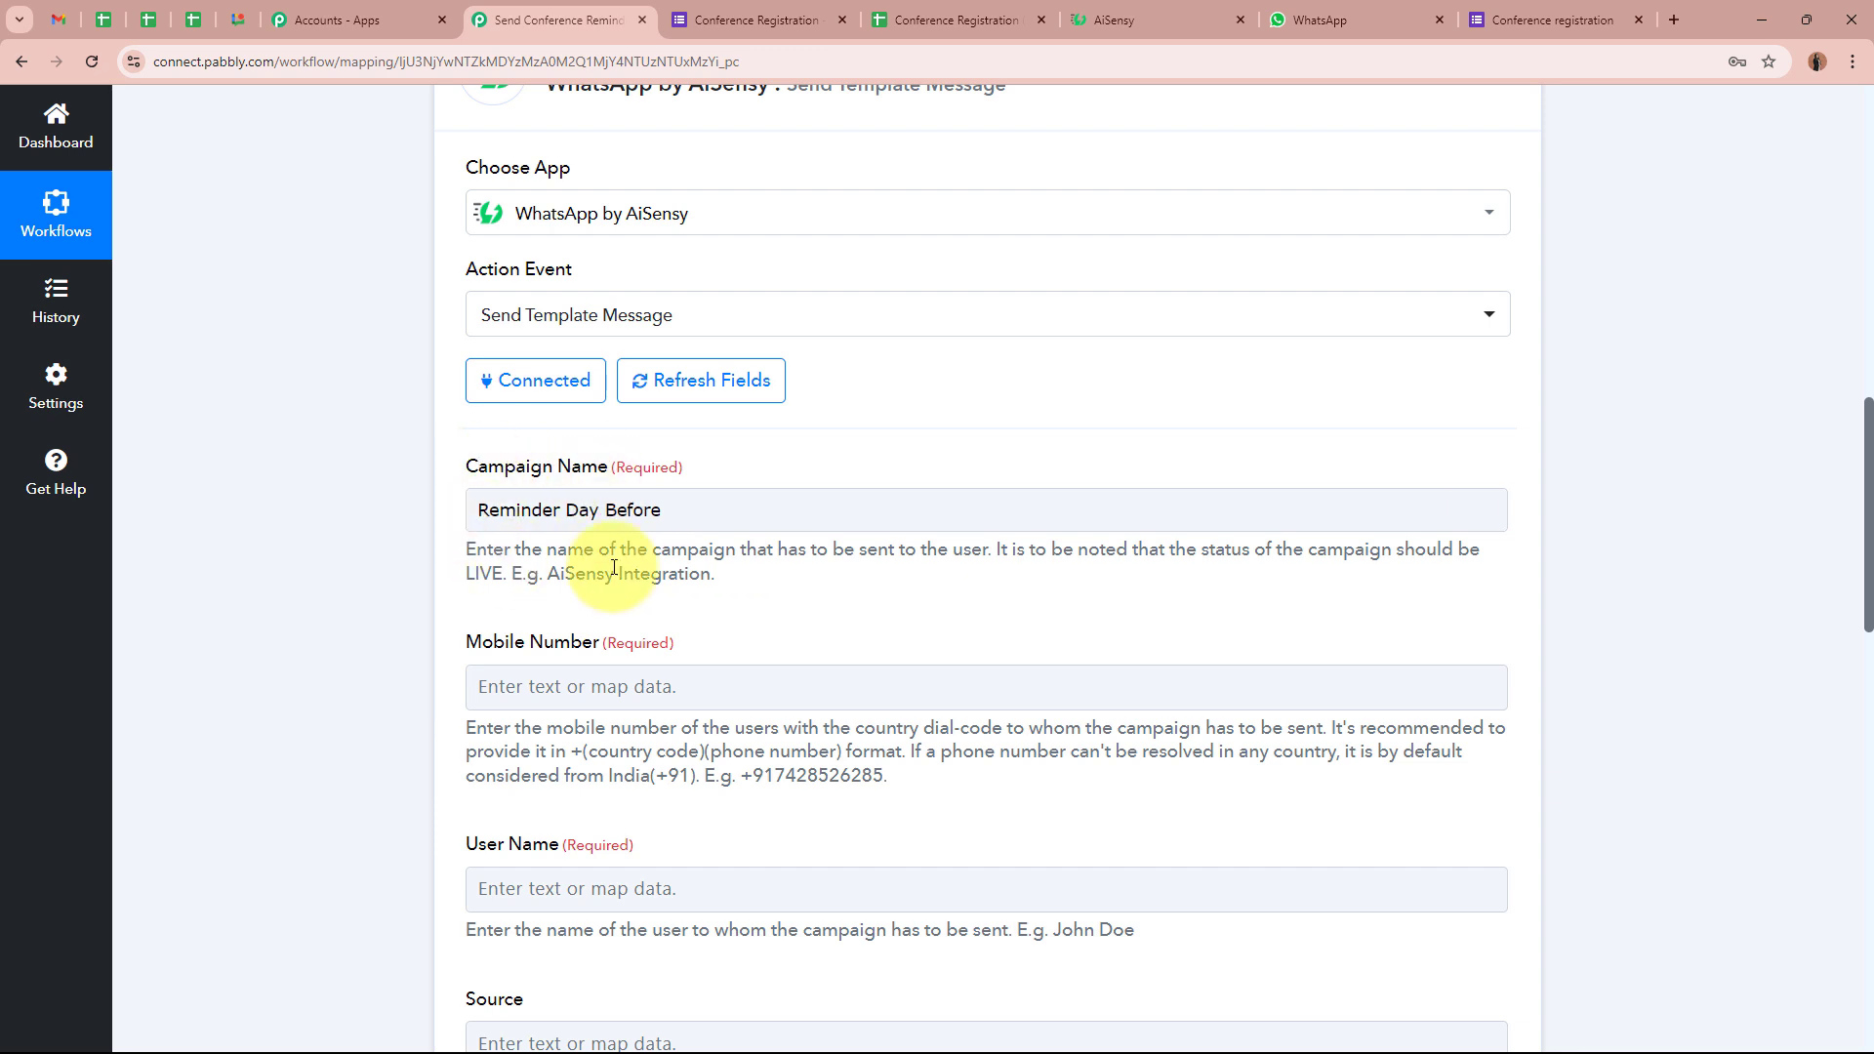
Map the Google Form's Phone Number into the Mobile Number field
scroll(310, 582, down, 2)
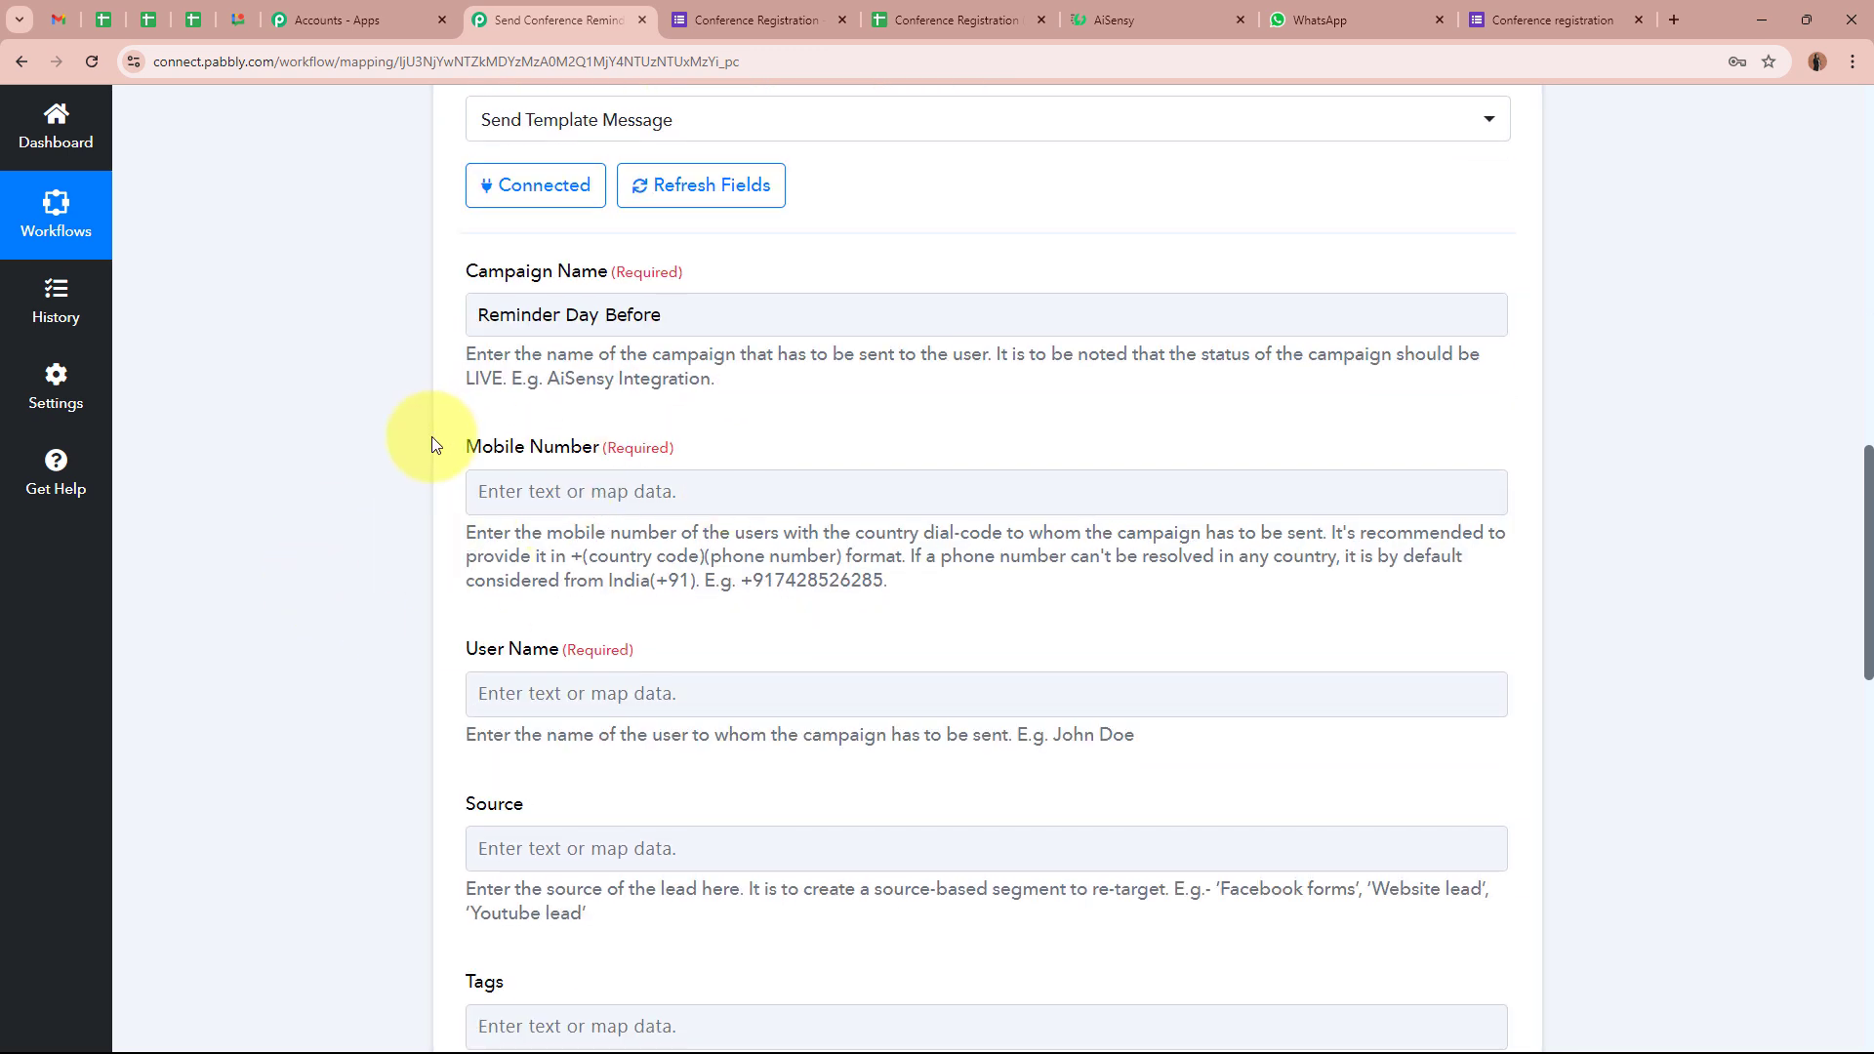
click(597, 489)
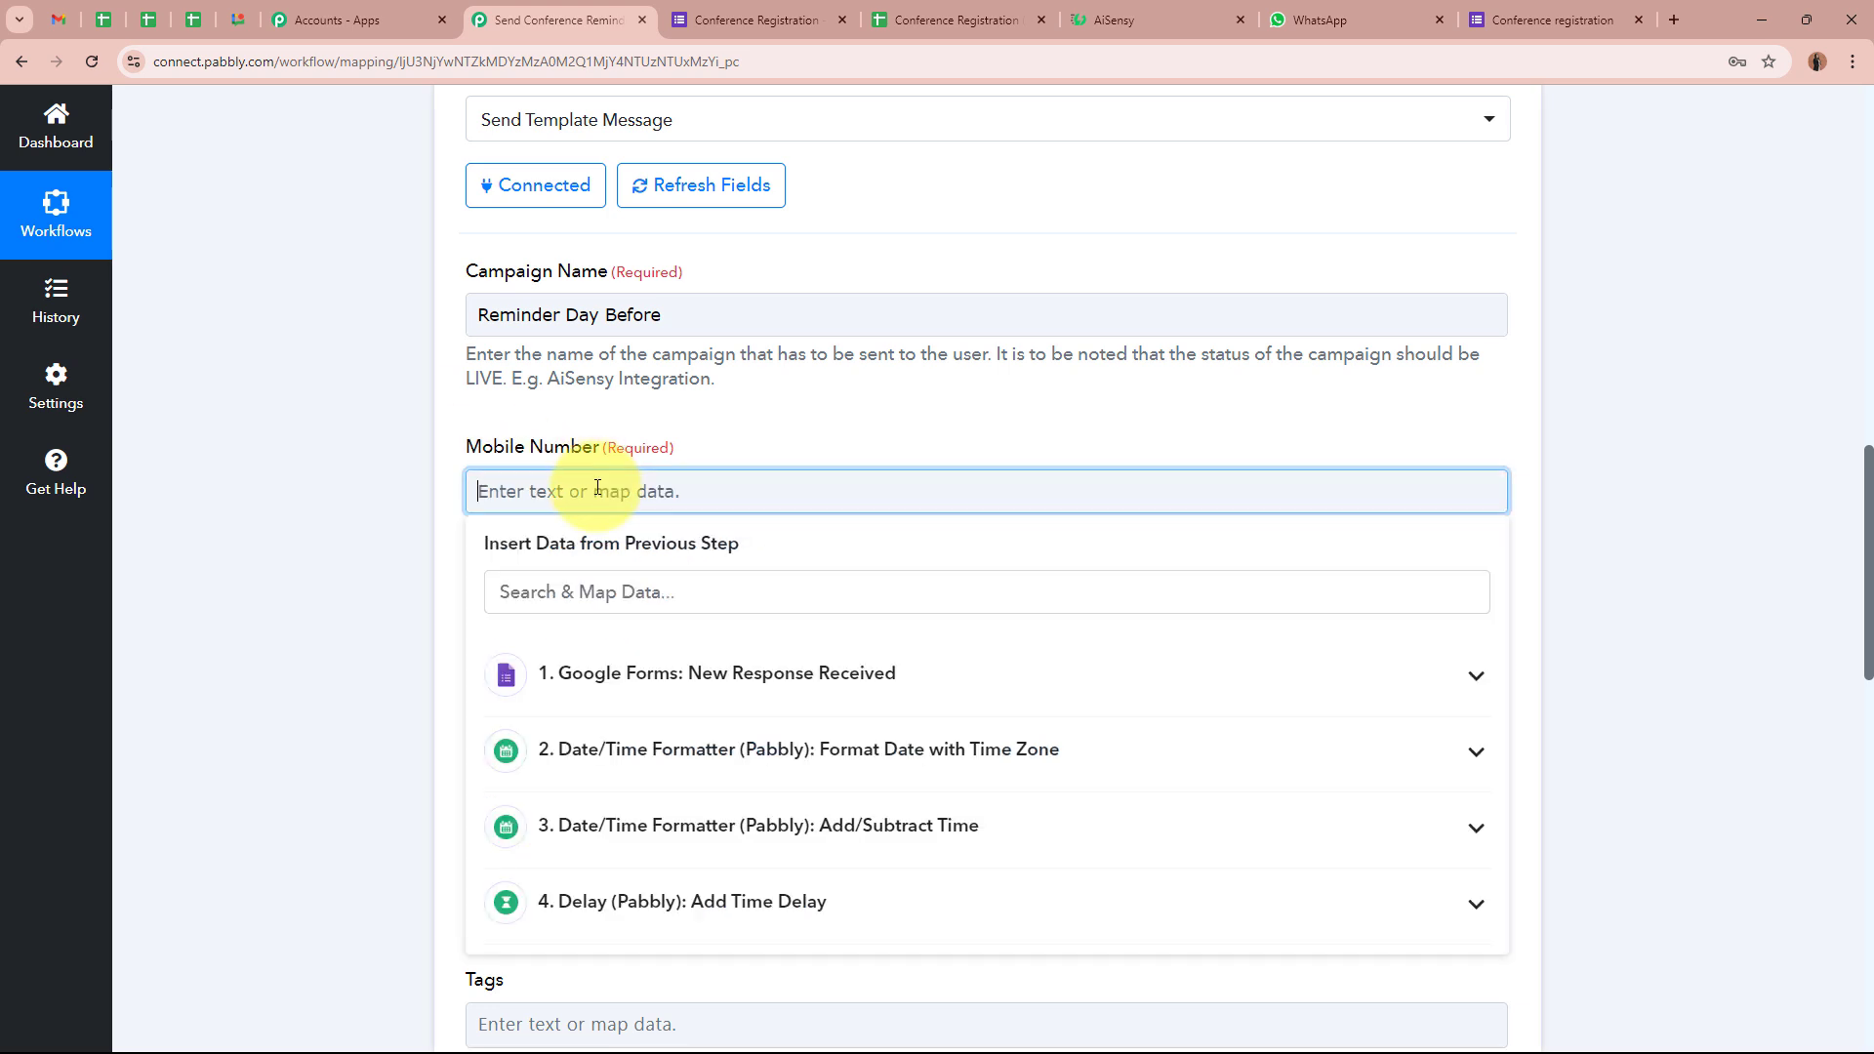
click(751, 673)
scroll(771, 878, down, 3)
click(744, 782)
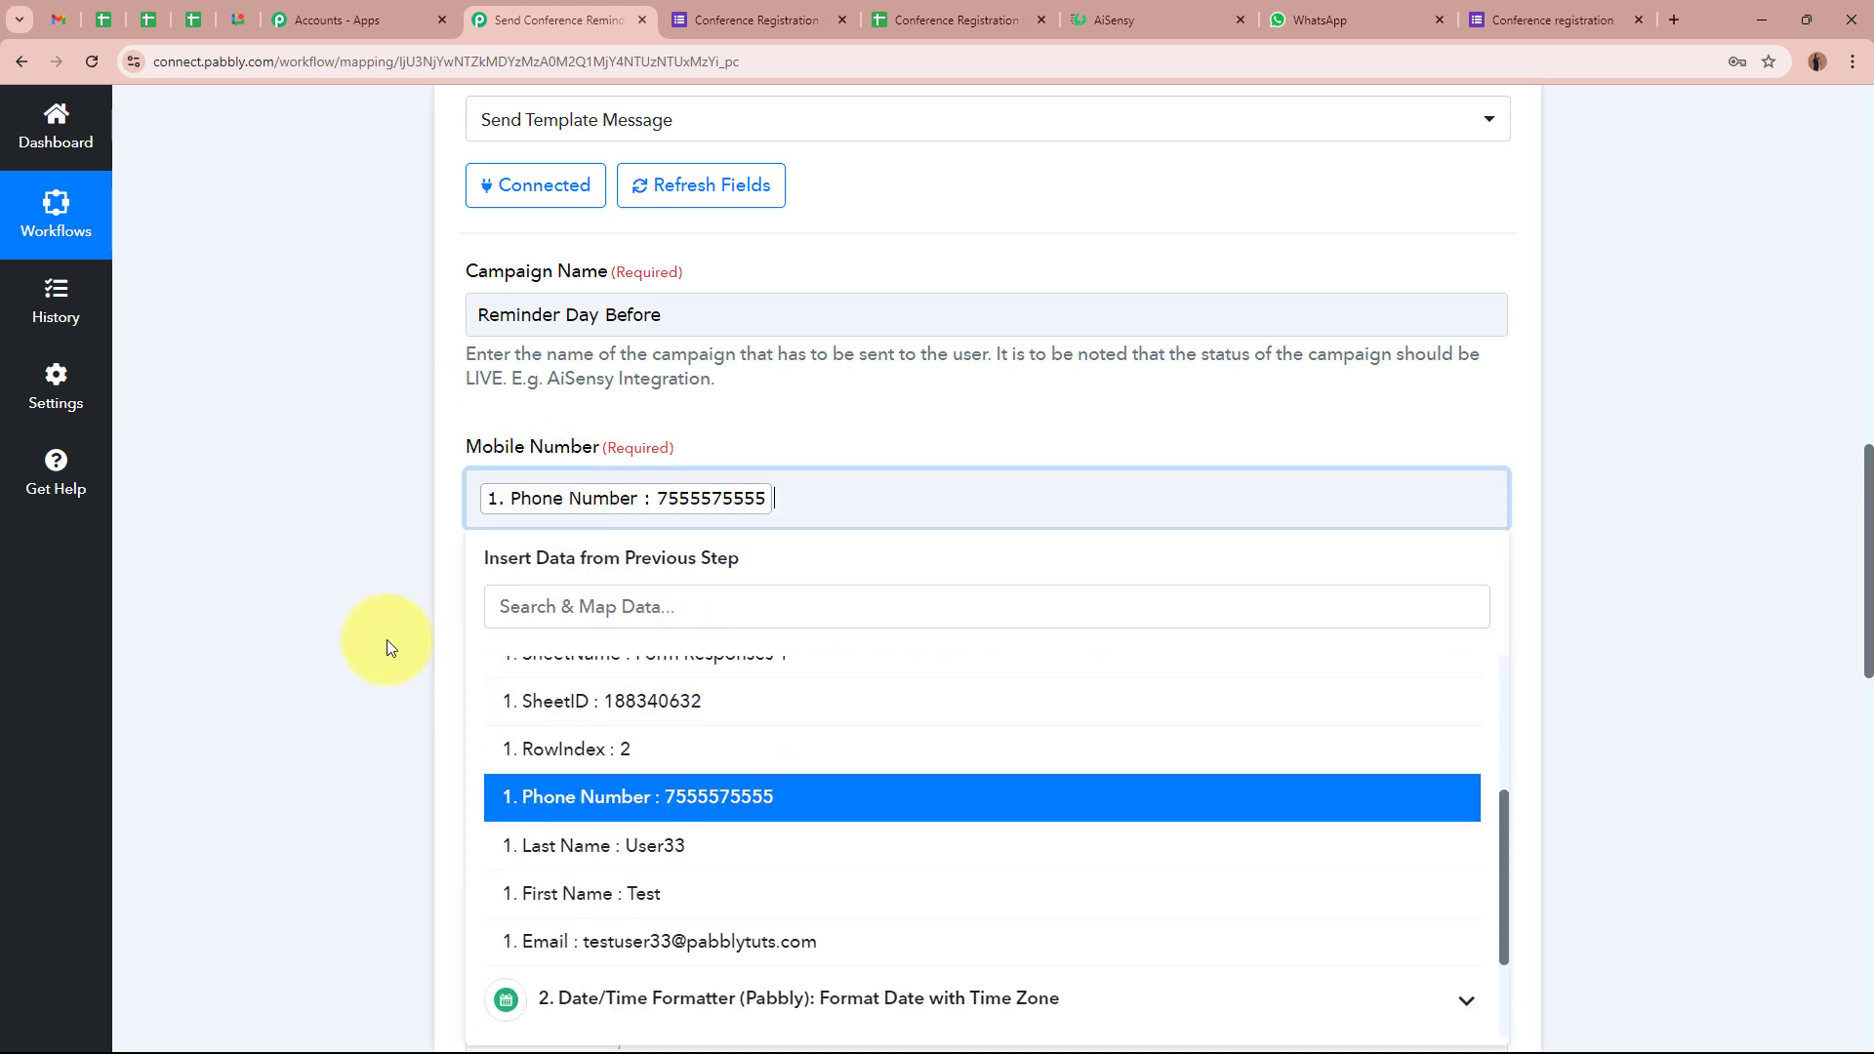
click(367, 609)
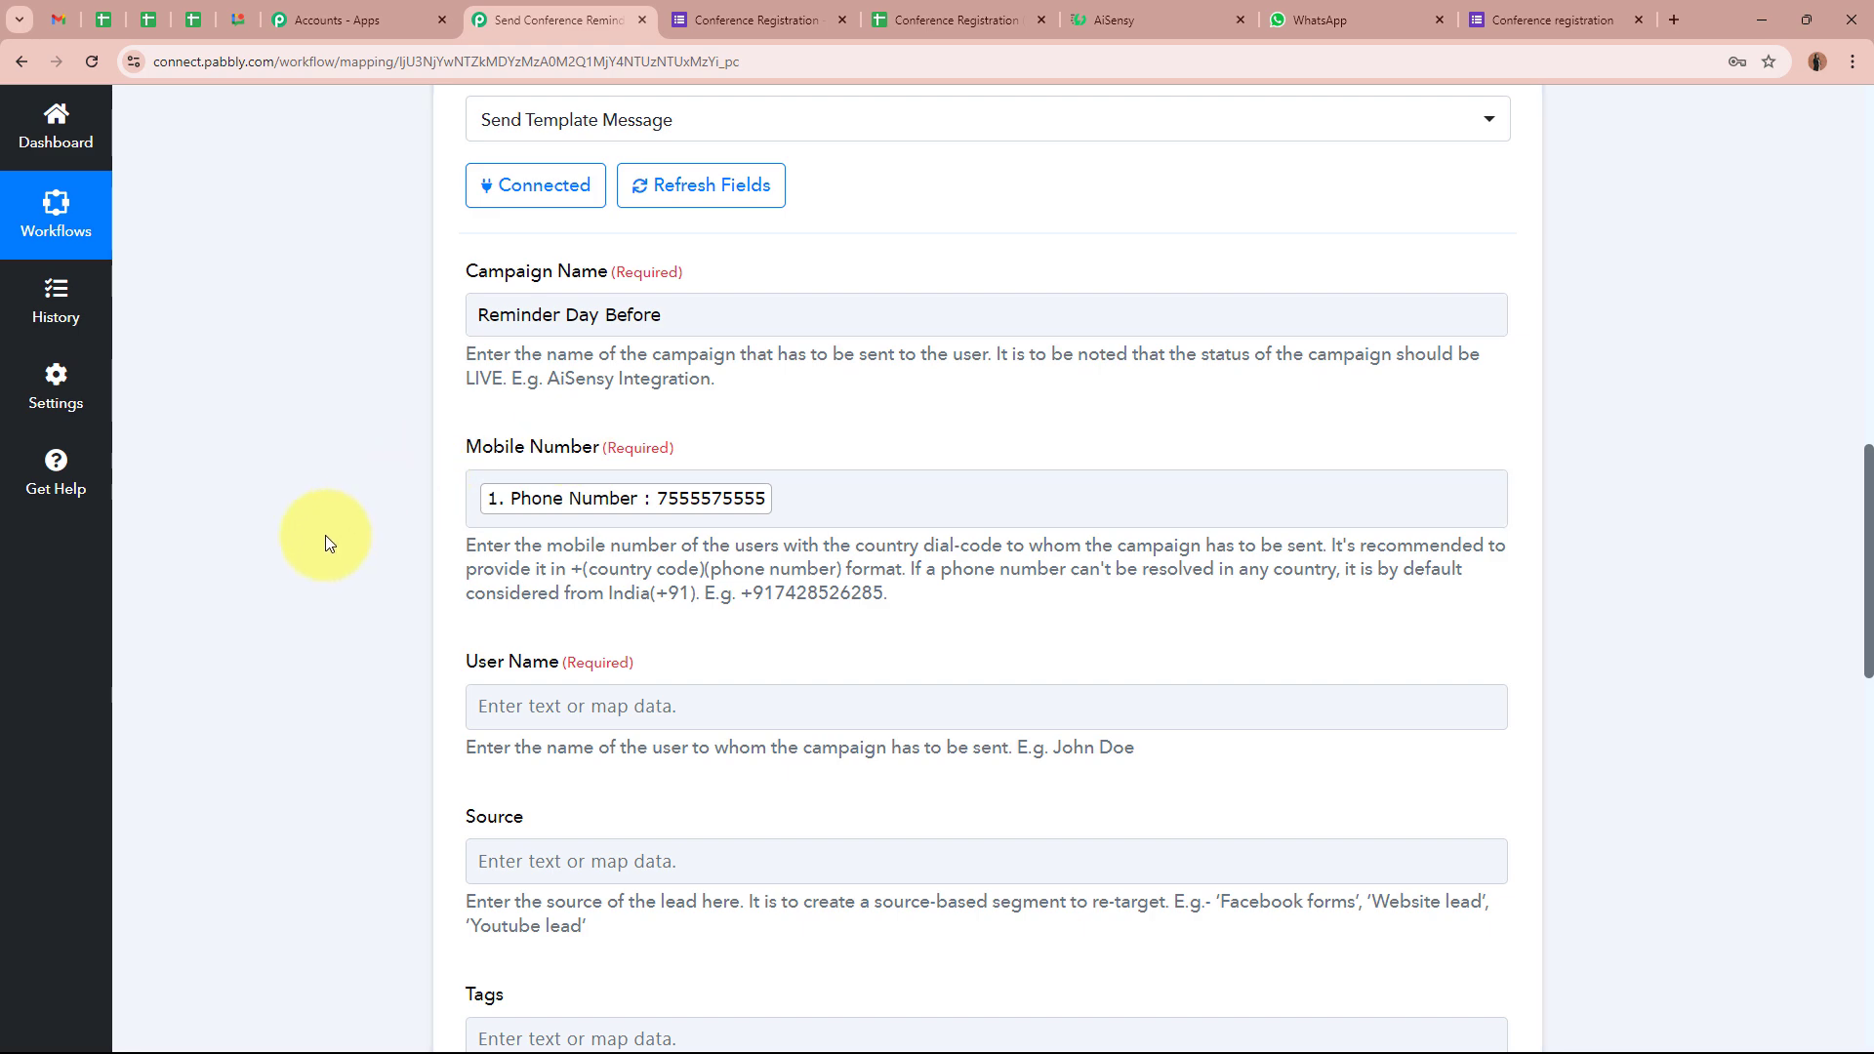
Fill User Name with the form's First Name and Last Name
scroll(324, 534, down, 3)
click(481, 410)
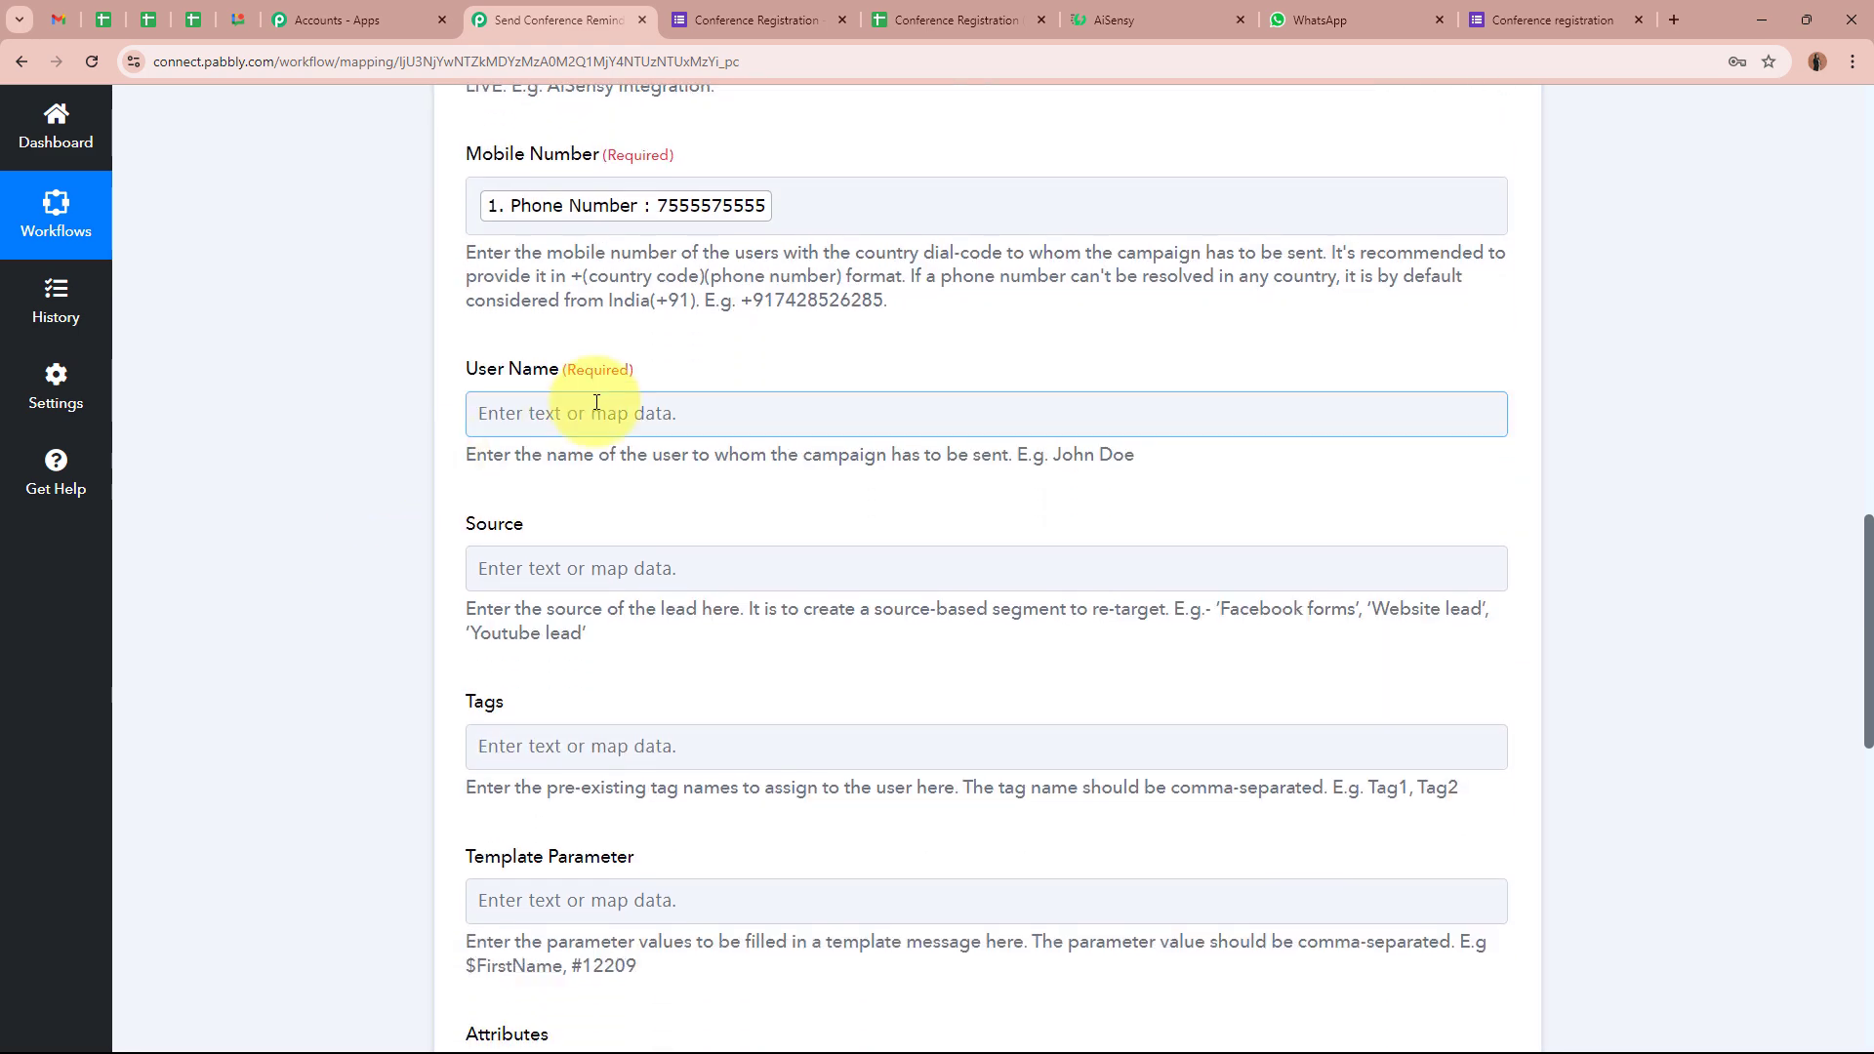
drag(493, 455, 942, 455)
click(677, 408)
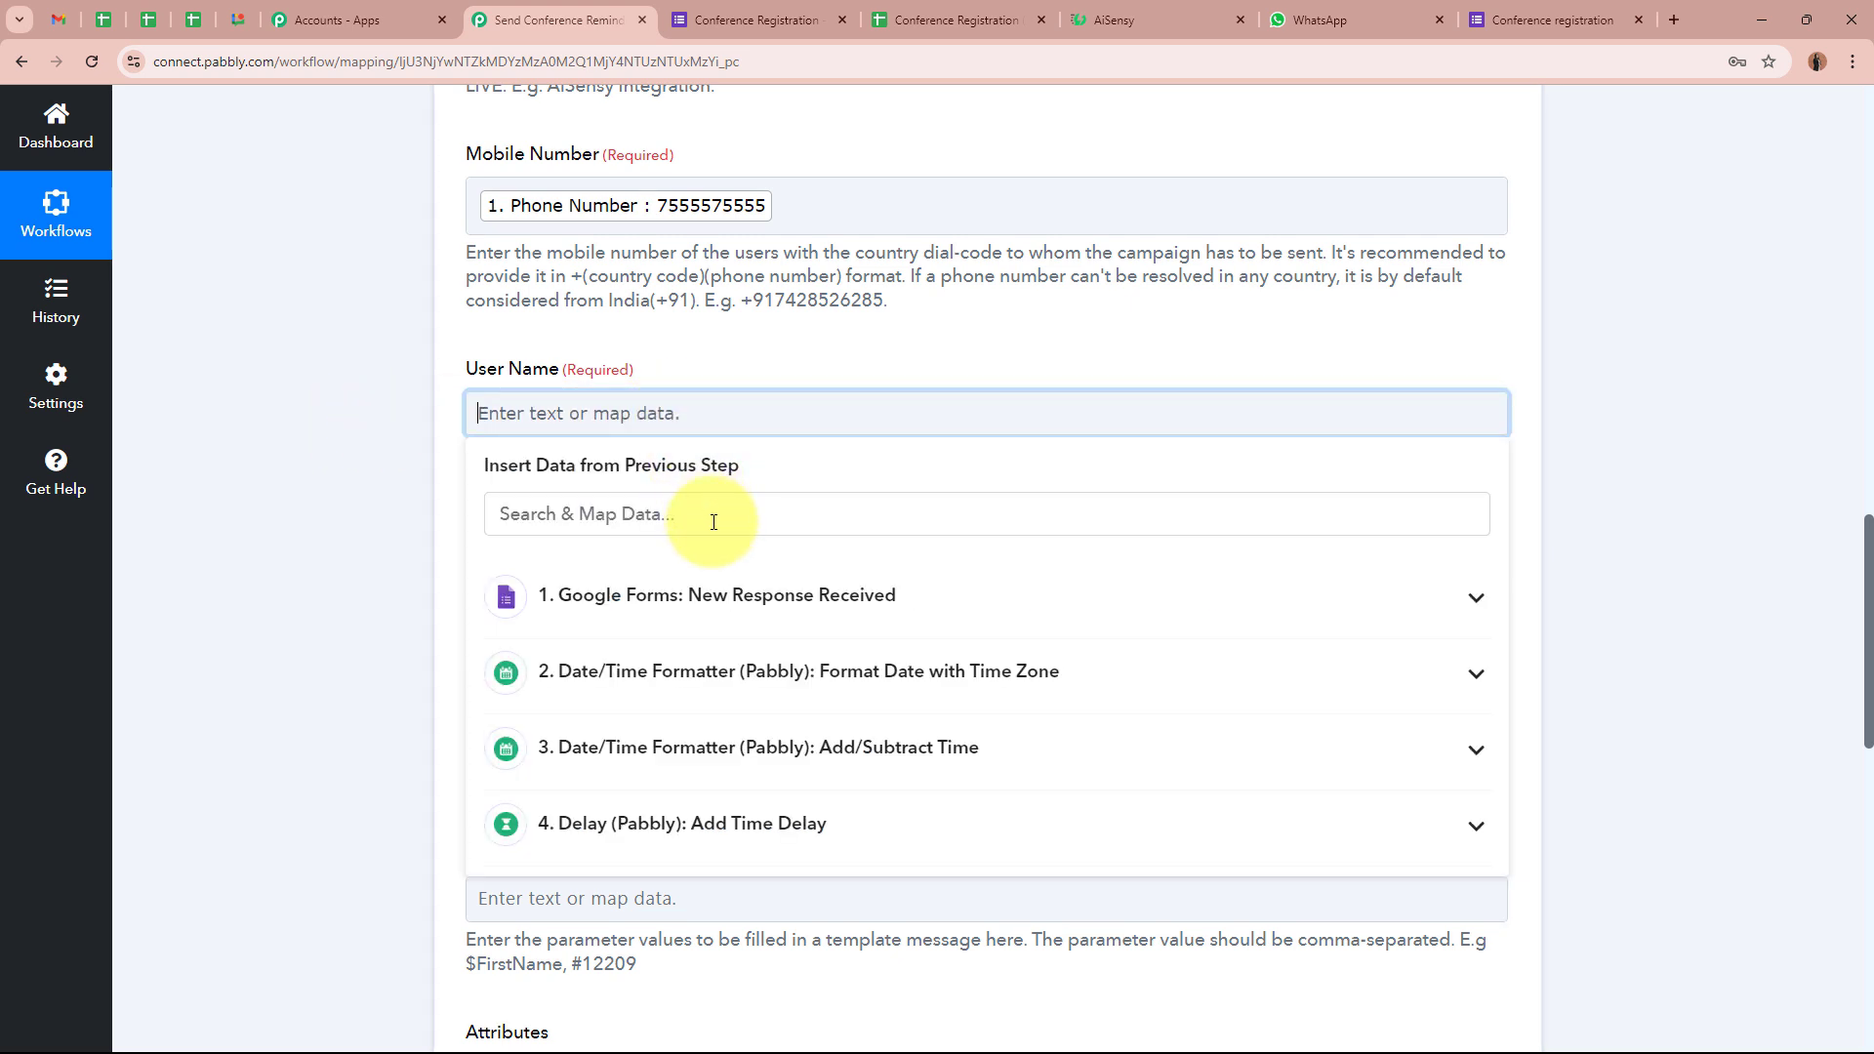
click(739, 605)
scroll(698, 943, down, 1)
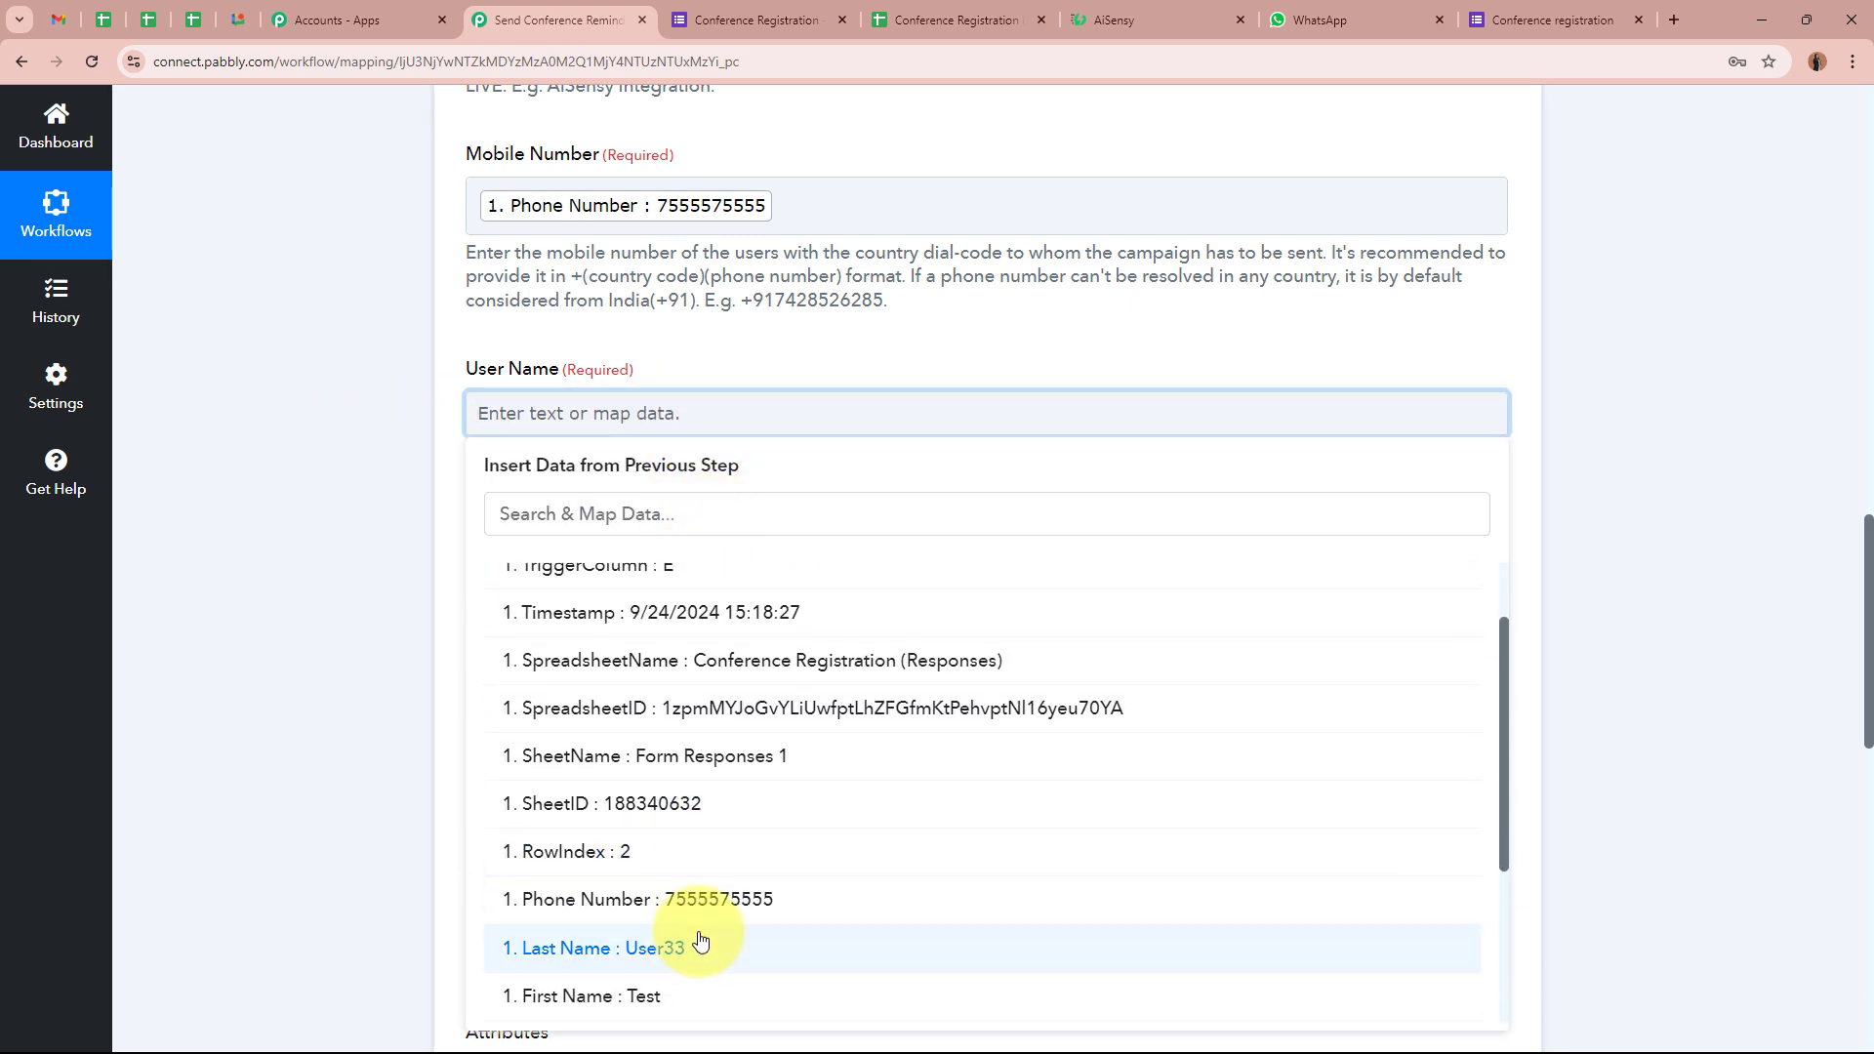
scroll(699, 932, down, 1)
click(699, 896)
click(710, 851)
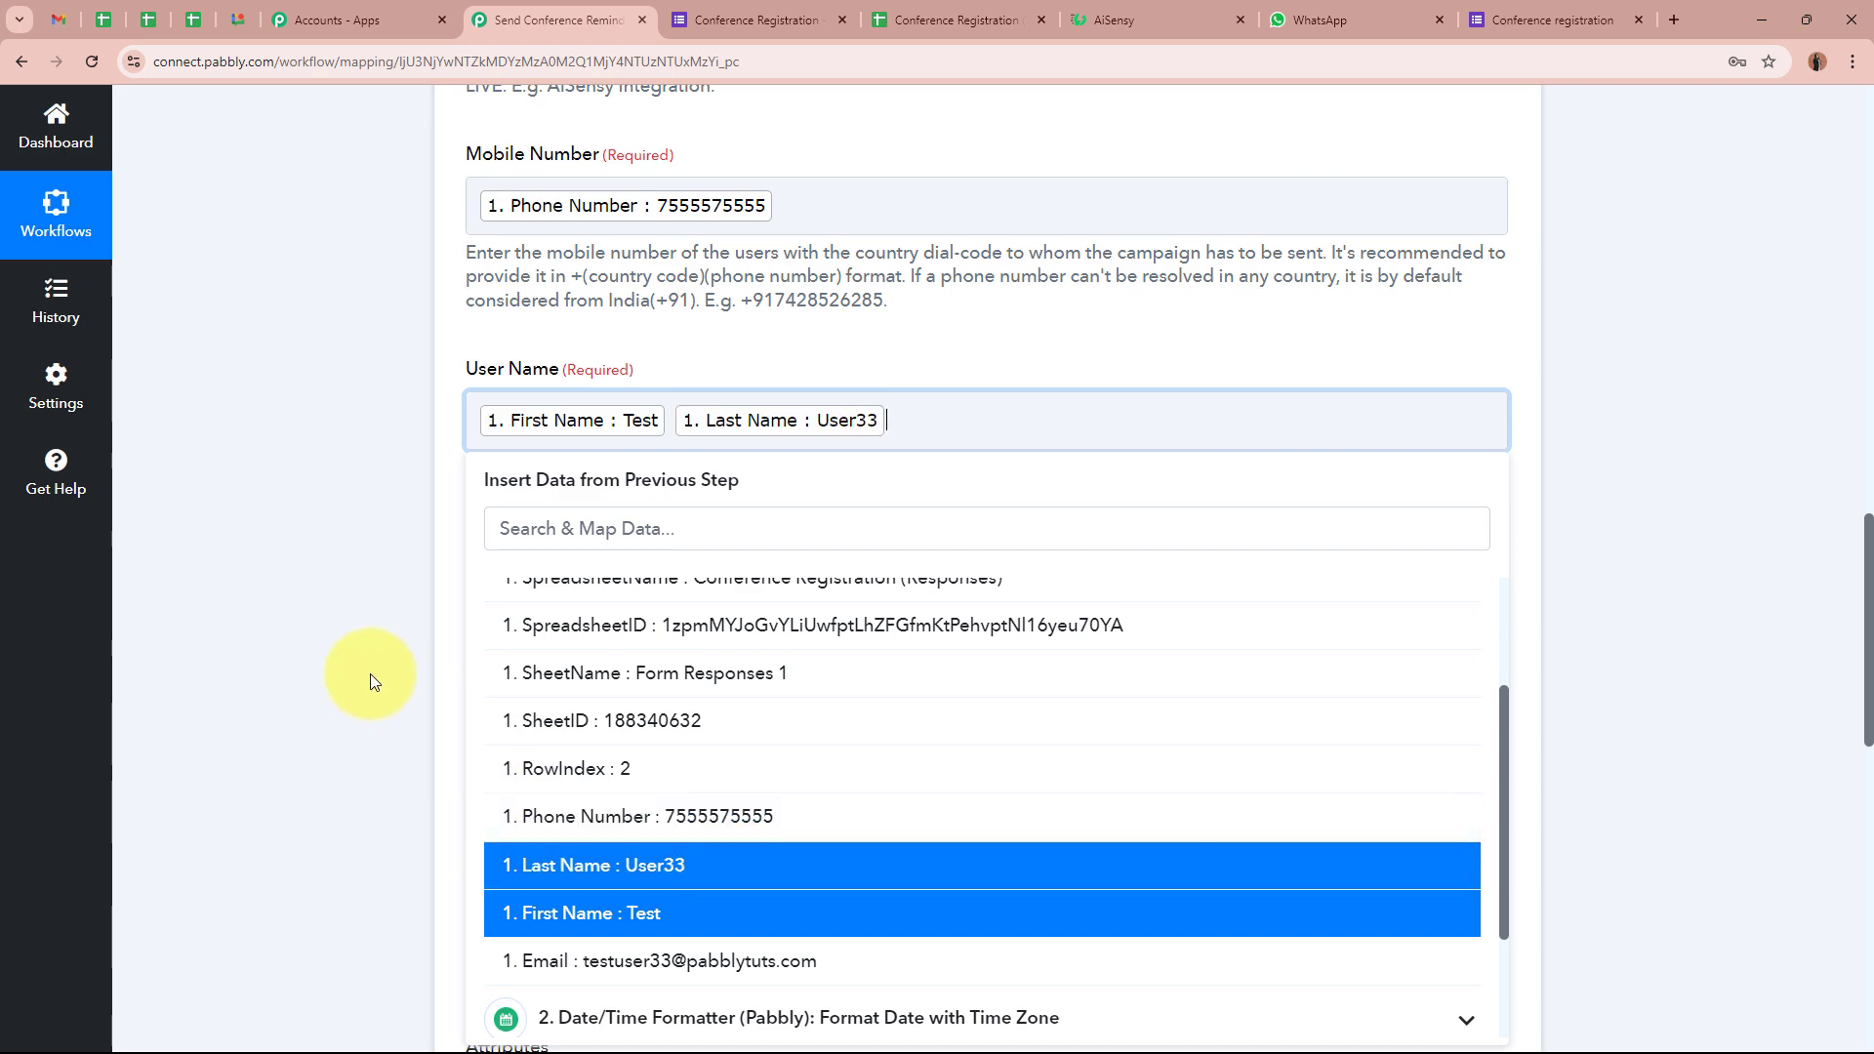
click(371, 673)
Look over the Template Parameter field, then check the AiSensy campaign's message template
scroll(371, 674, down, 3)
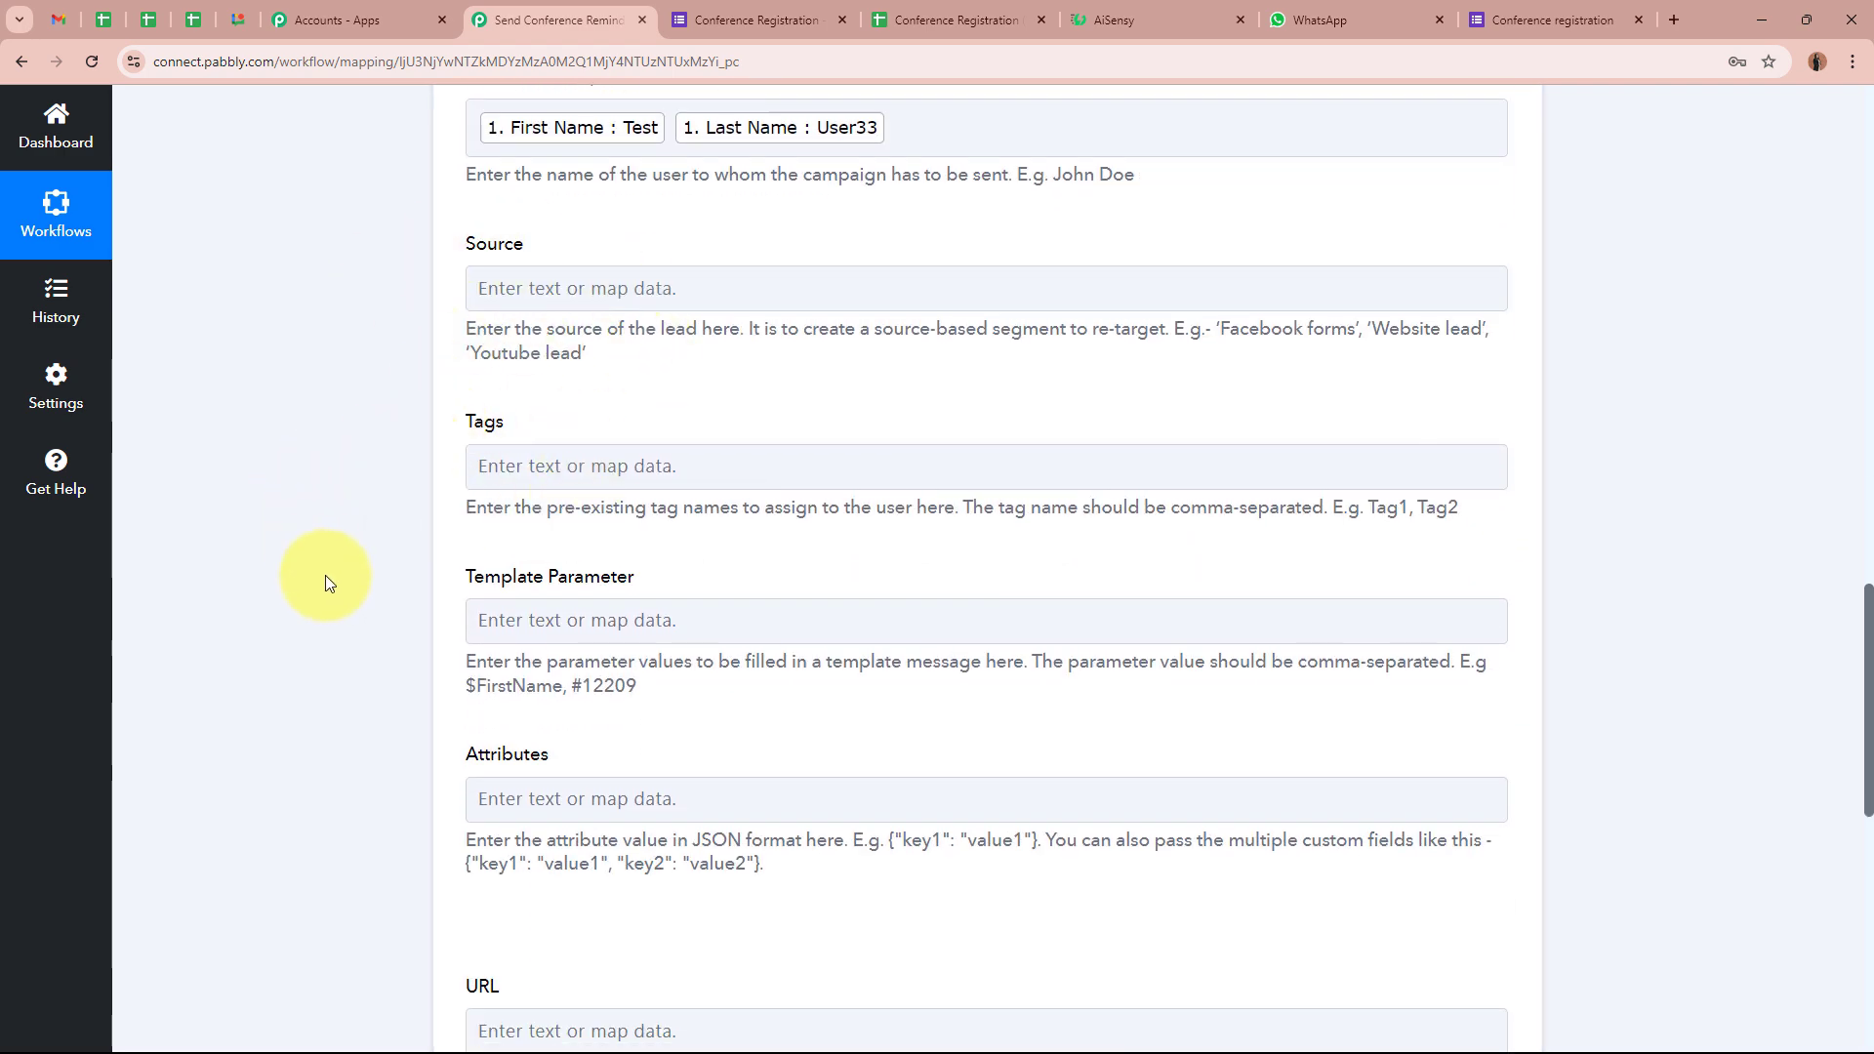
scroll(330, 584, down, 1)
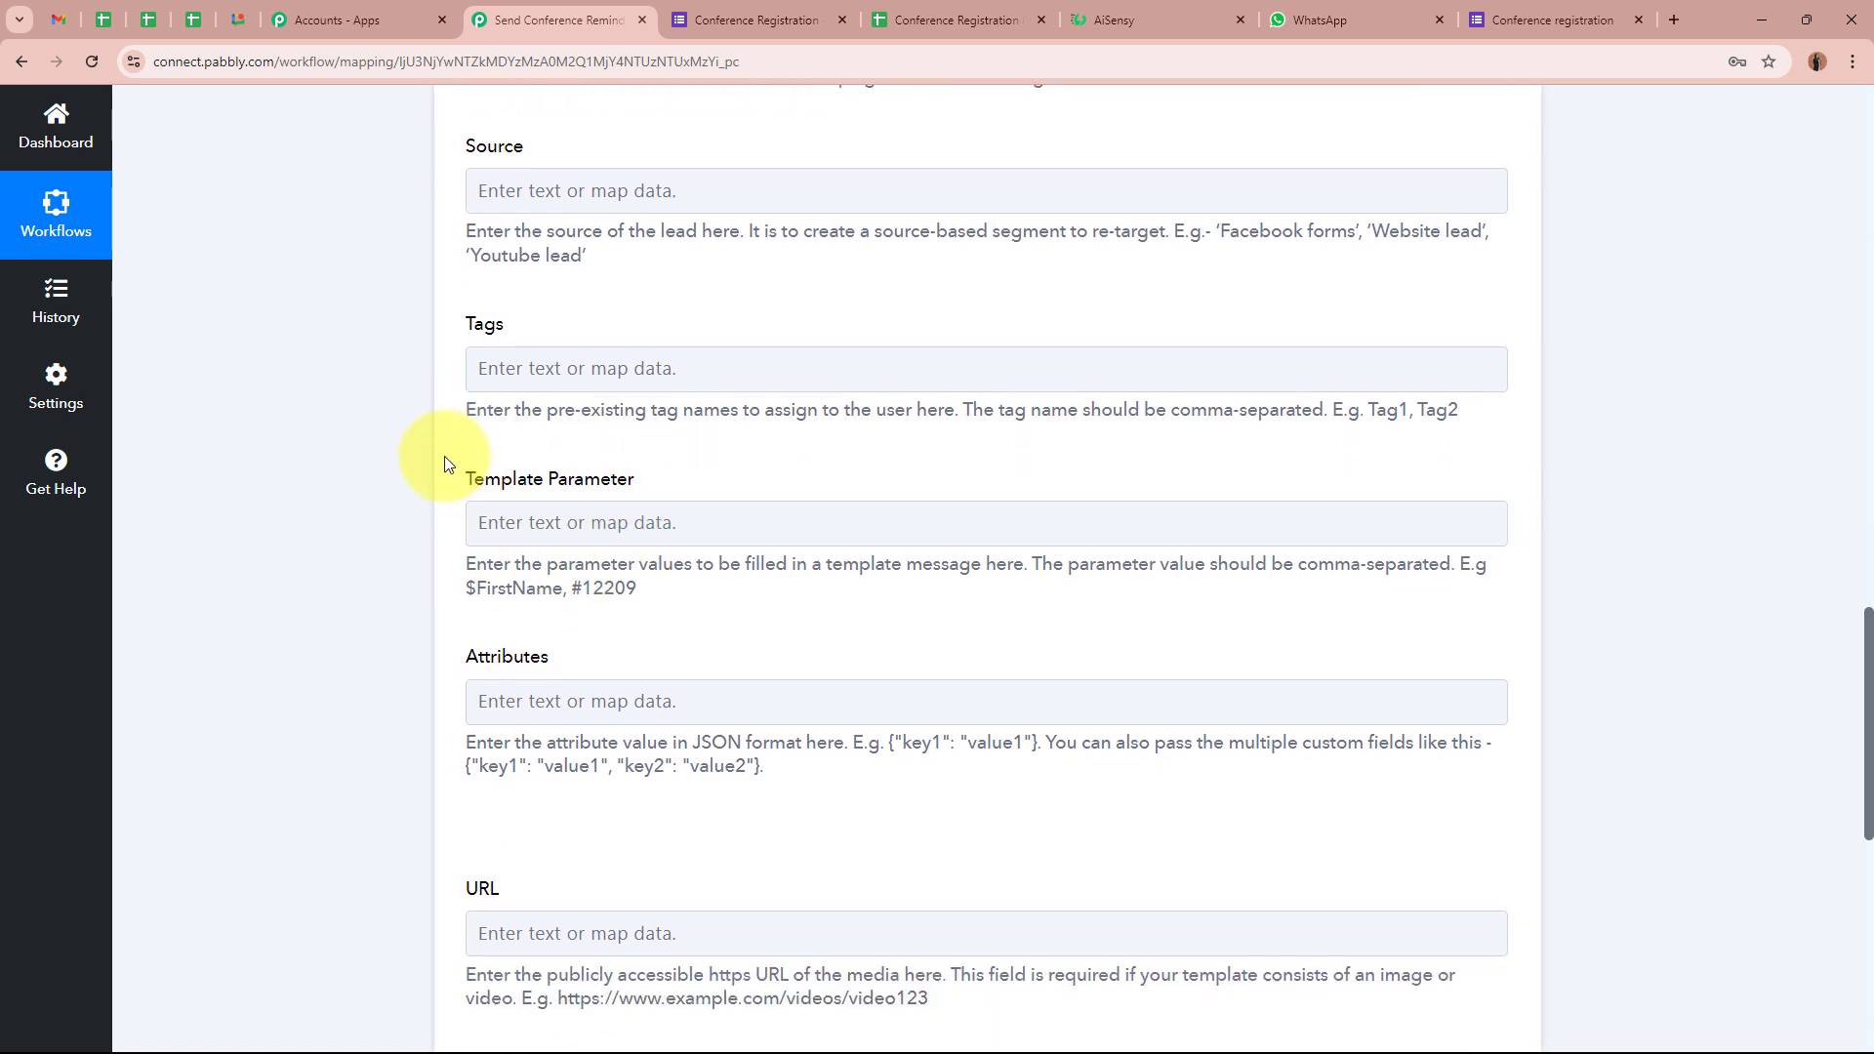
drag(449, 467, 703, 477)
click(353, 489)
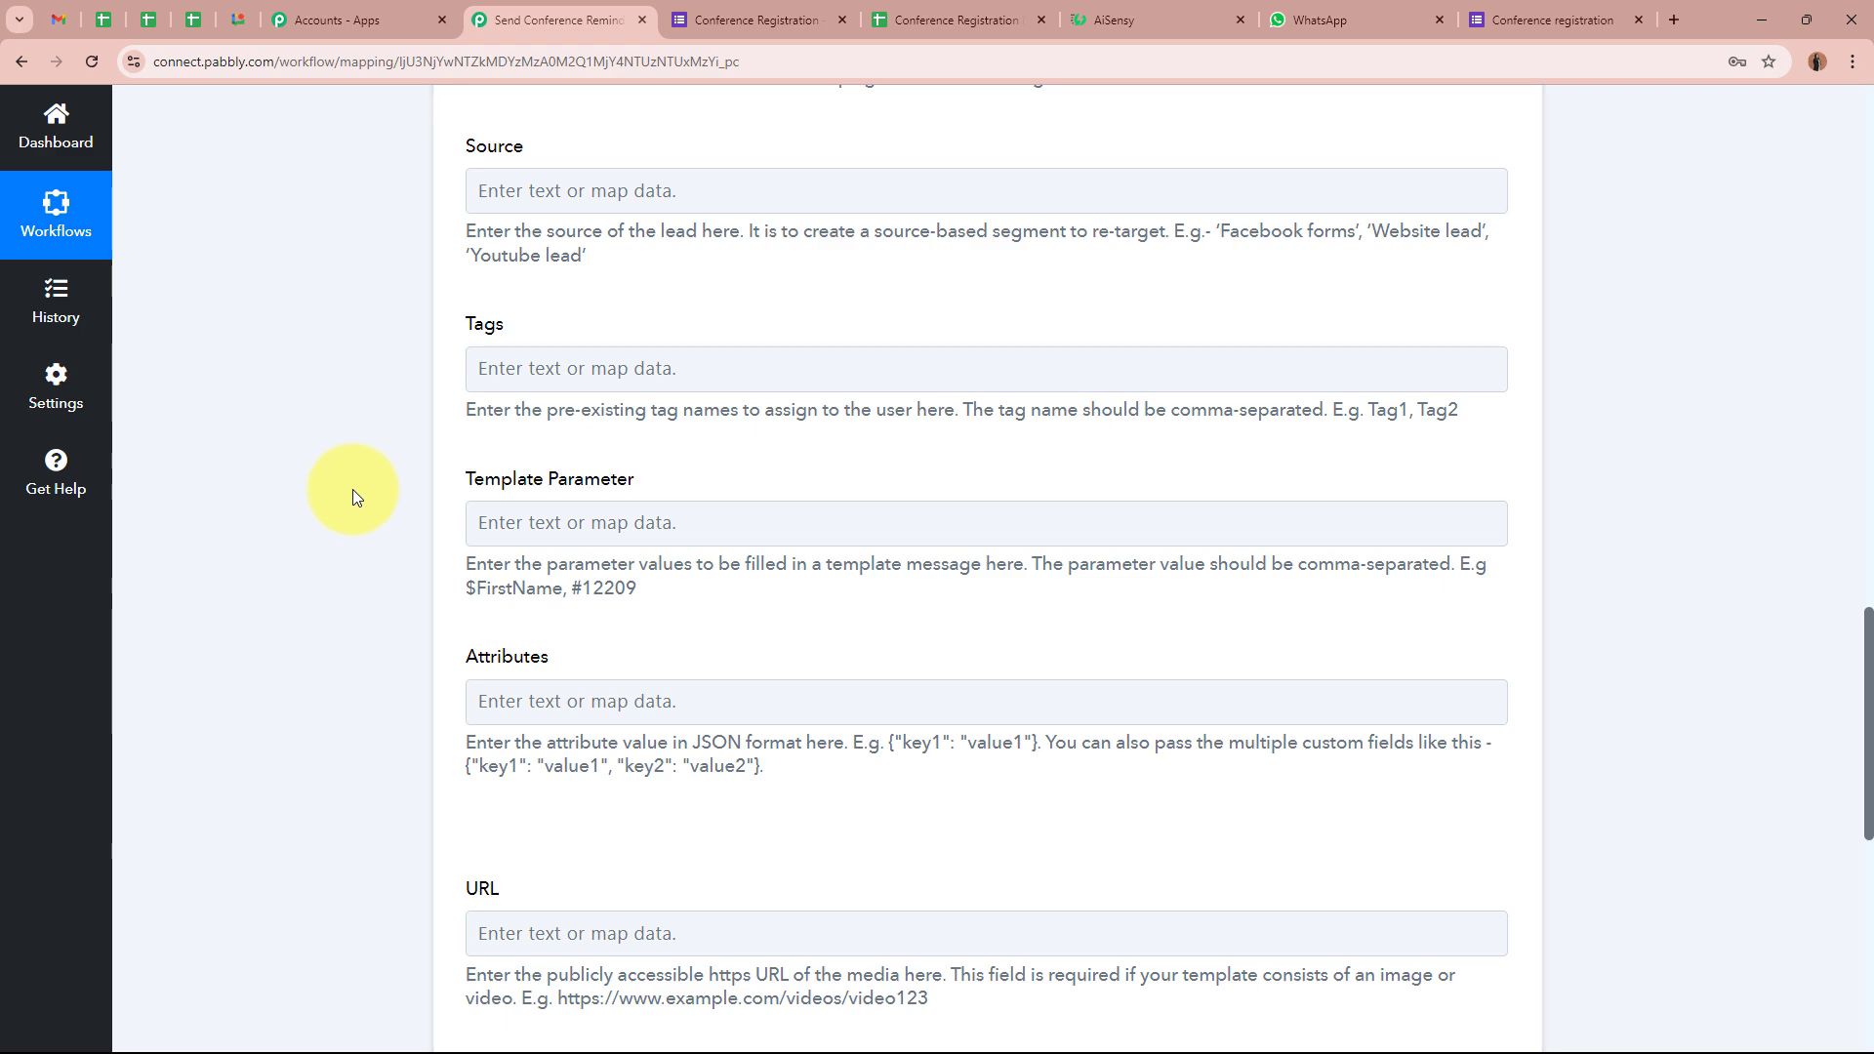
click(1187, 14)
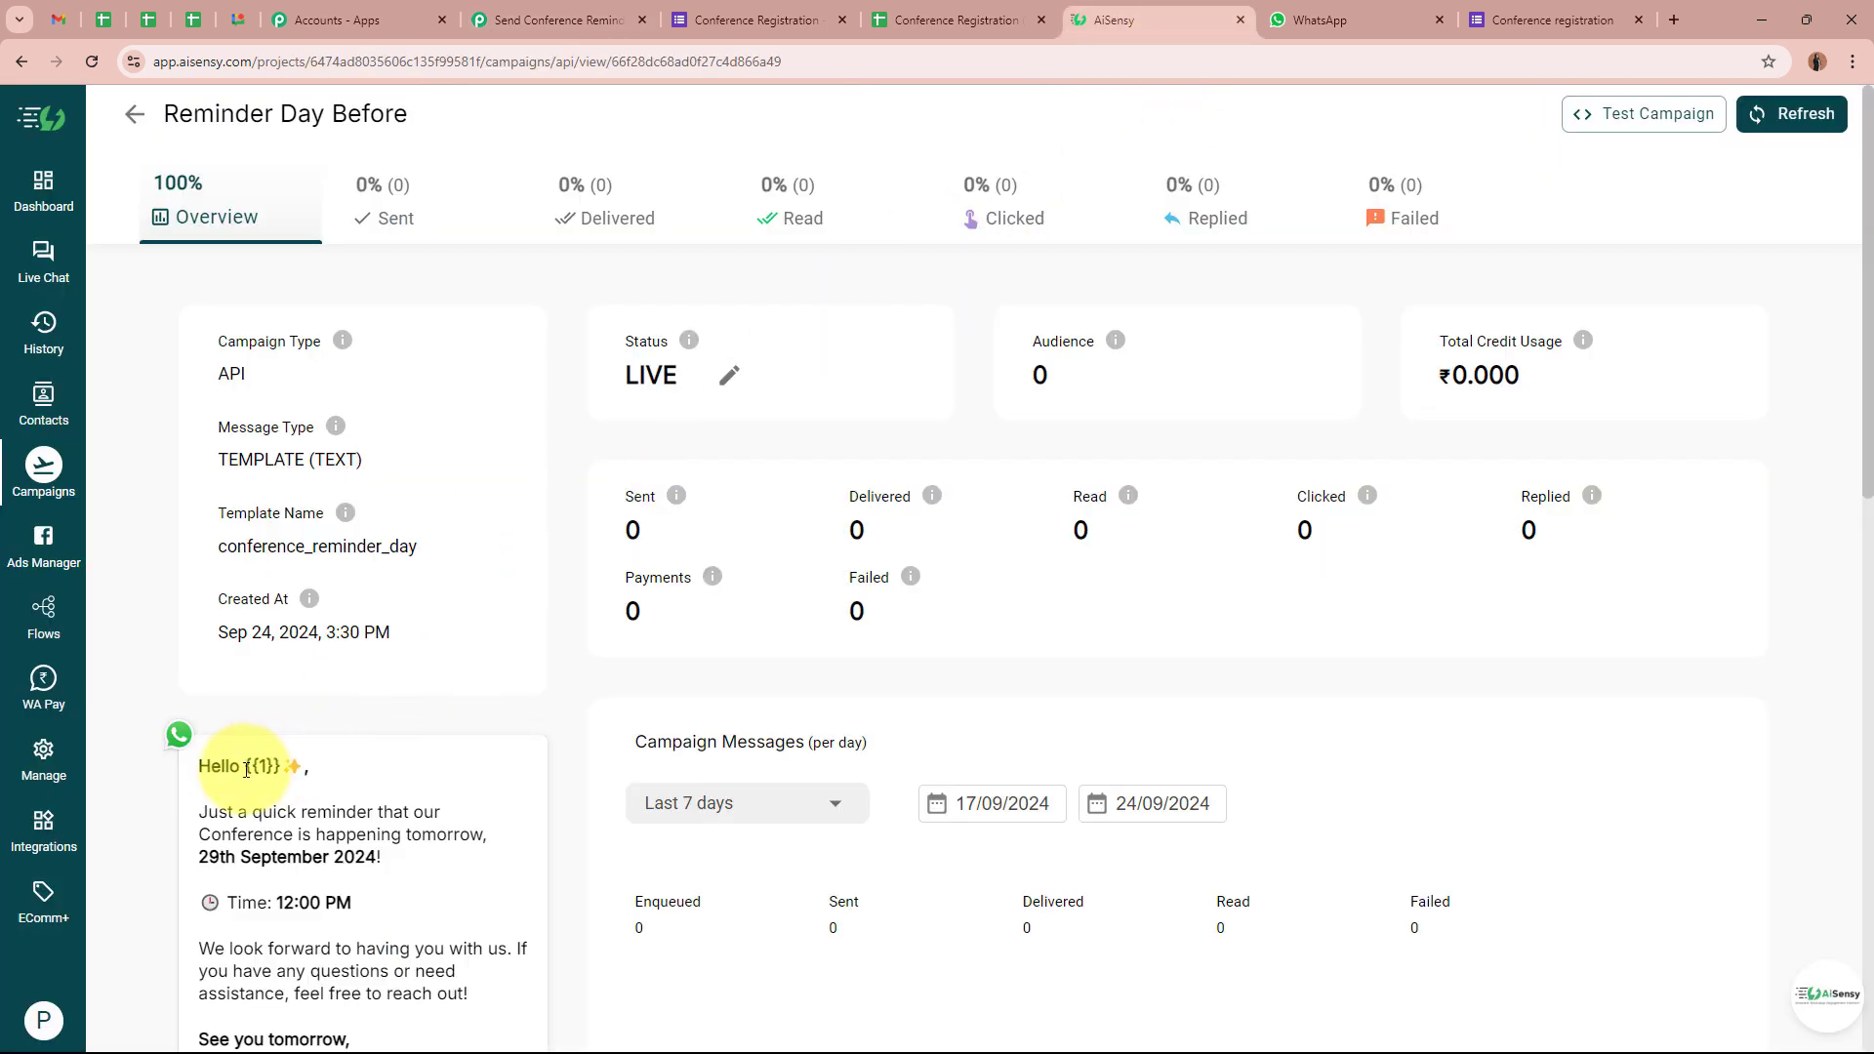
Note the {{1}} name placeholder in the AiSensy template and return to Pabbly Connect
drag(246, 769, 310, 768)
click(309, 768)
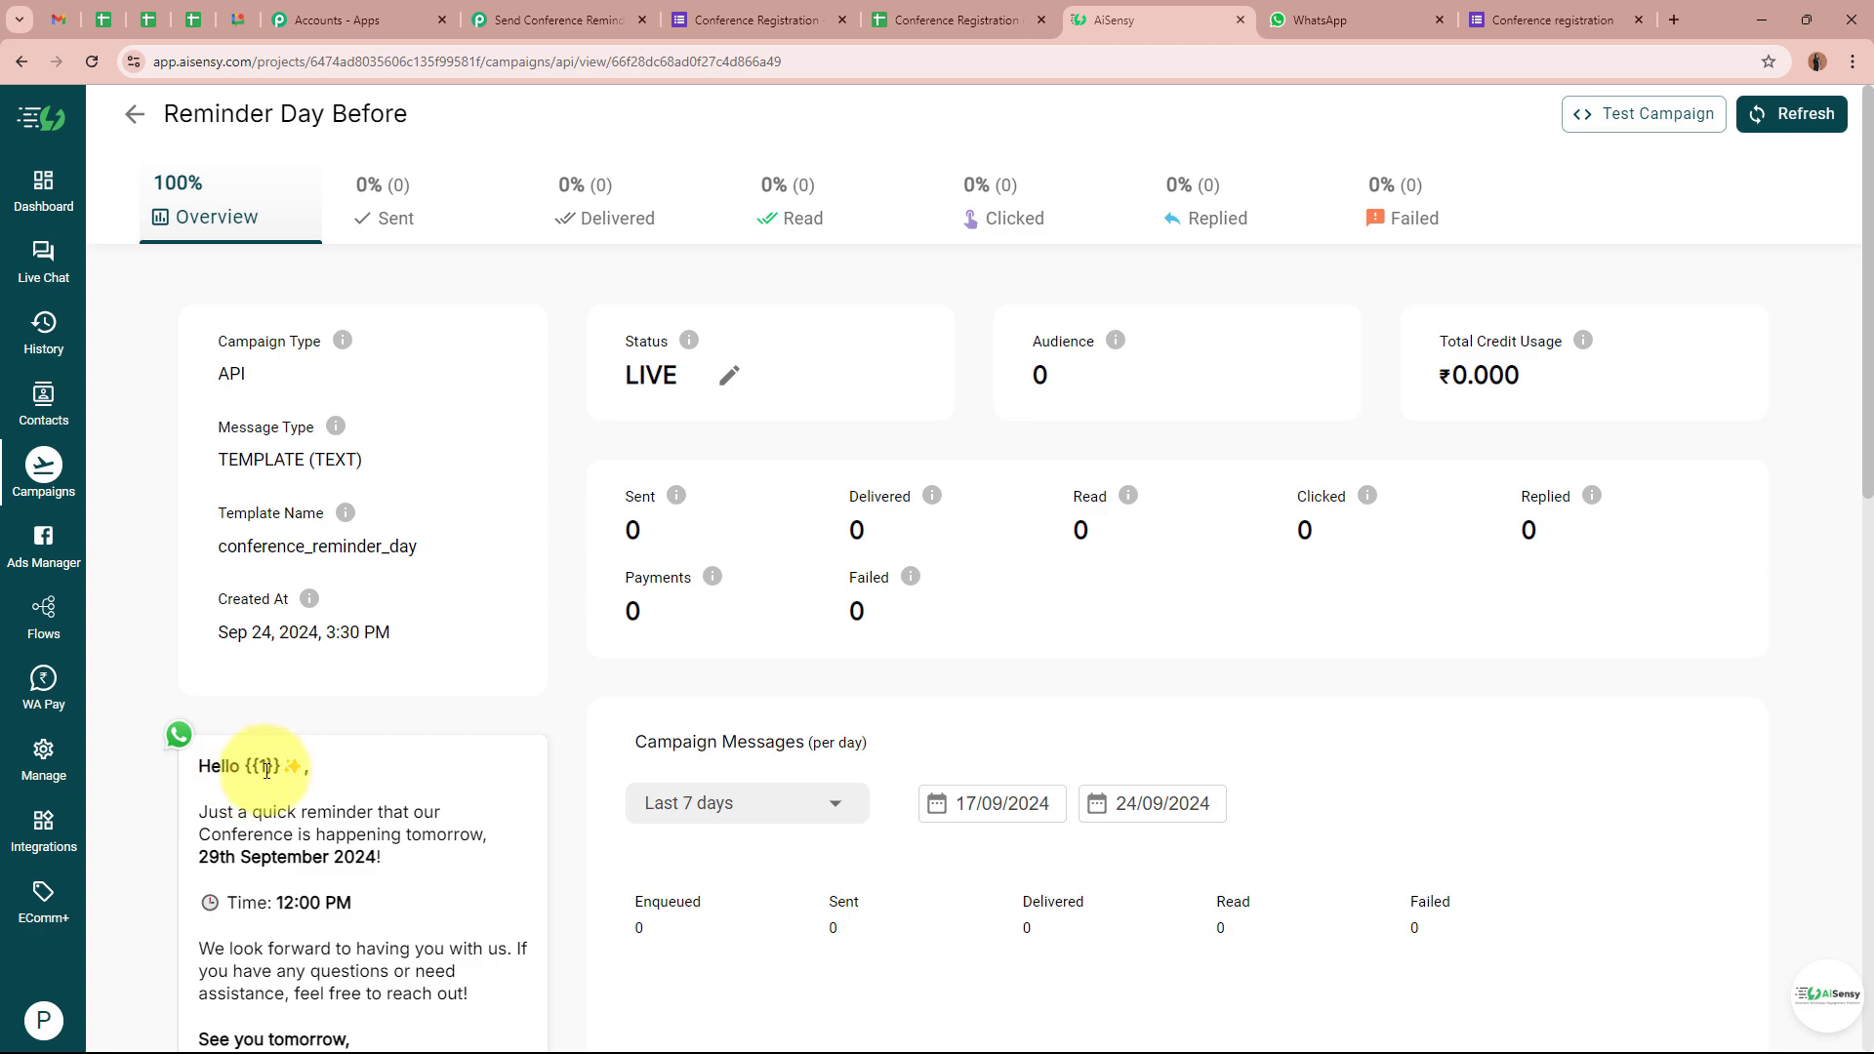
click(537, 14)
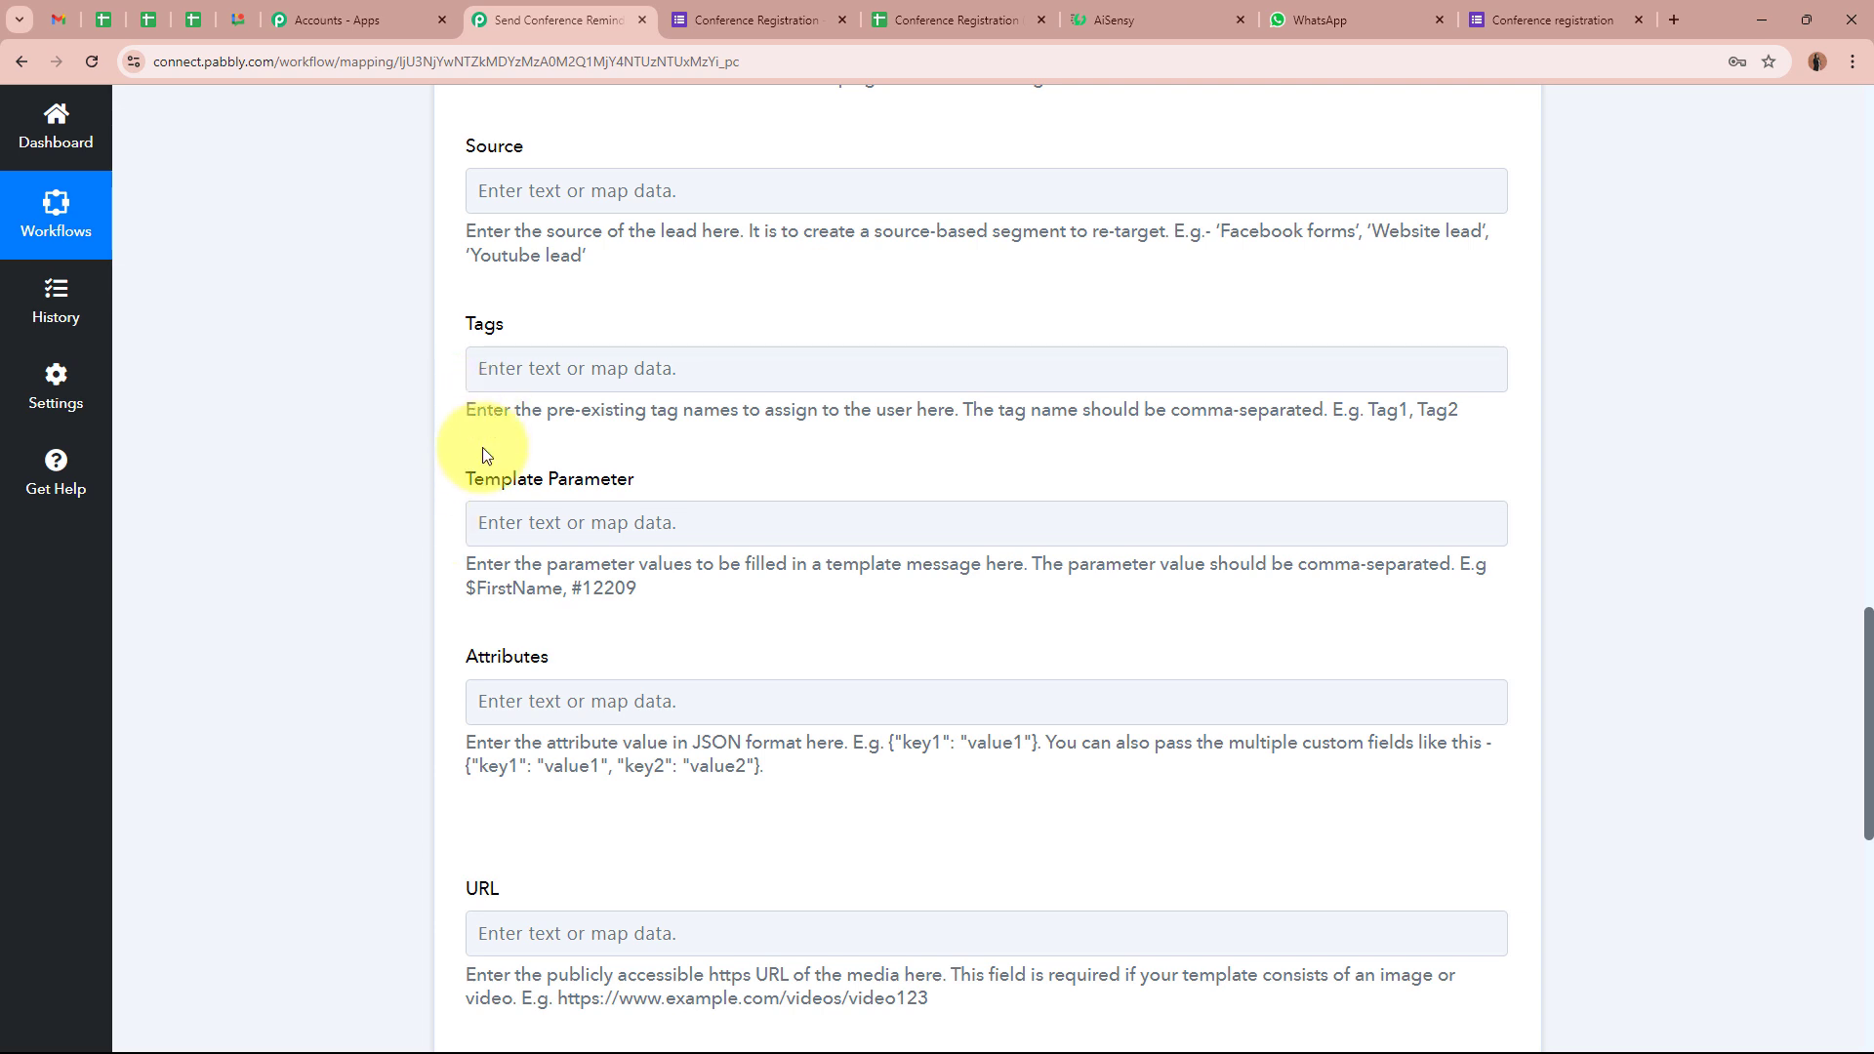
Map the Google Form's First Name and Last Name into the Template Parameter field
click(508, 522)
click(660, 727)
scroll(781, 927, down, 3)
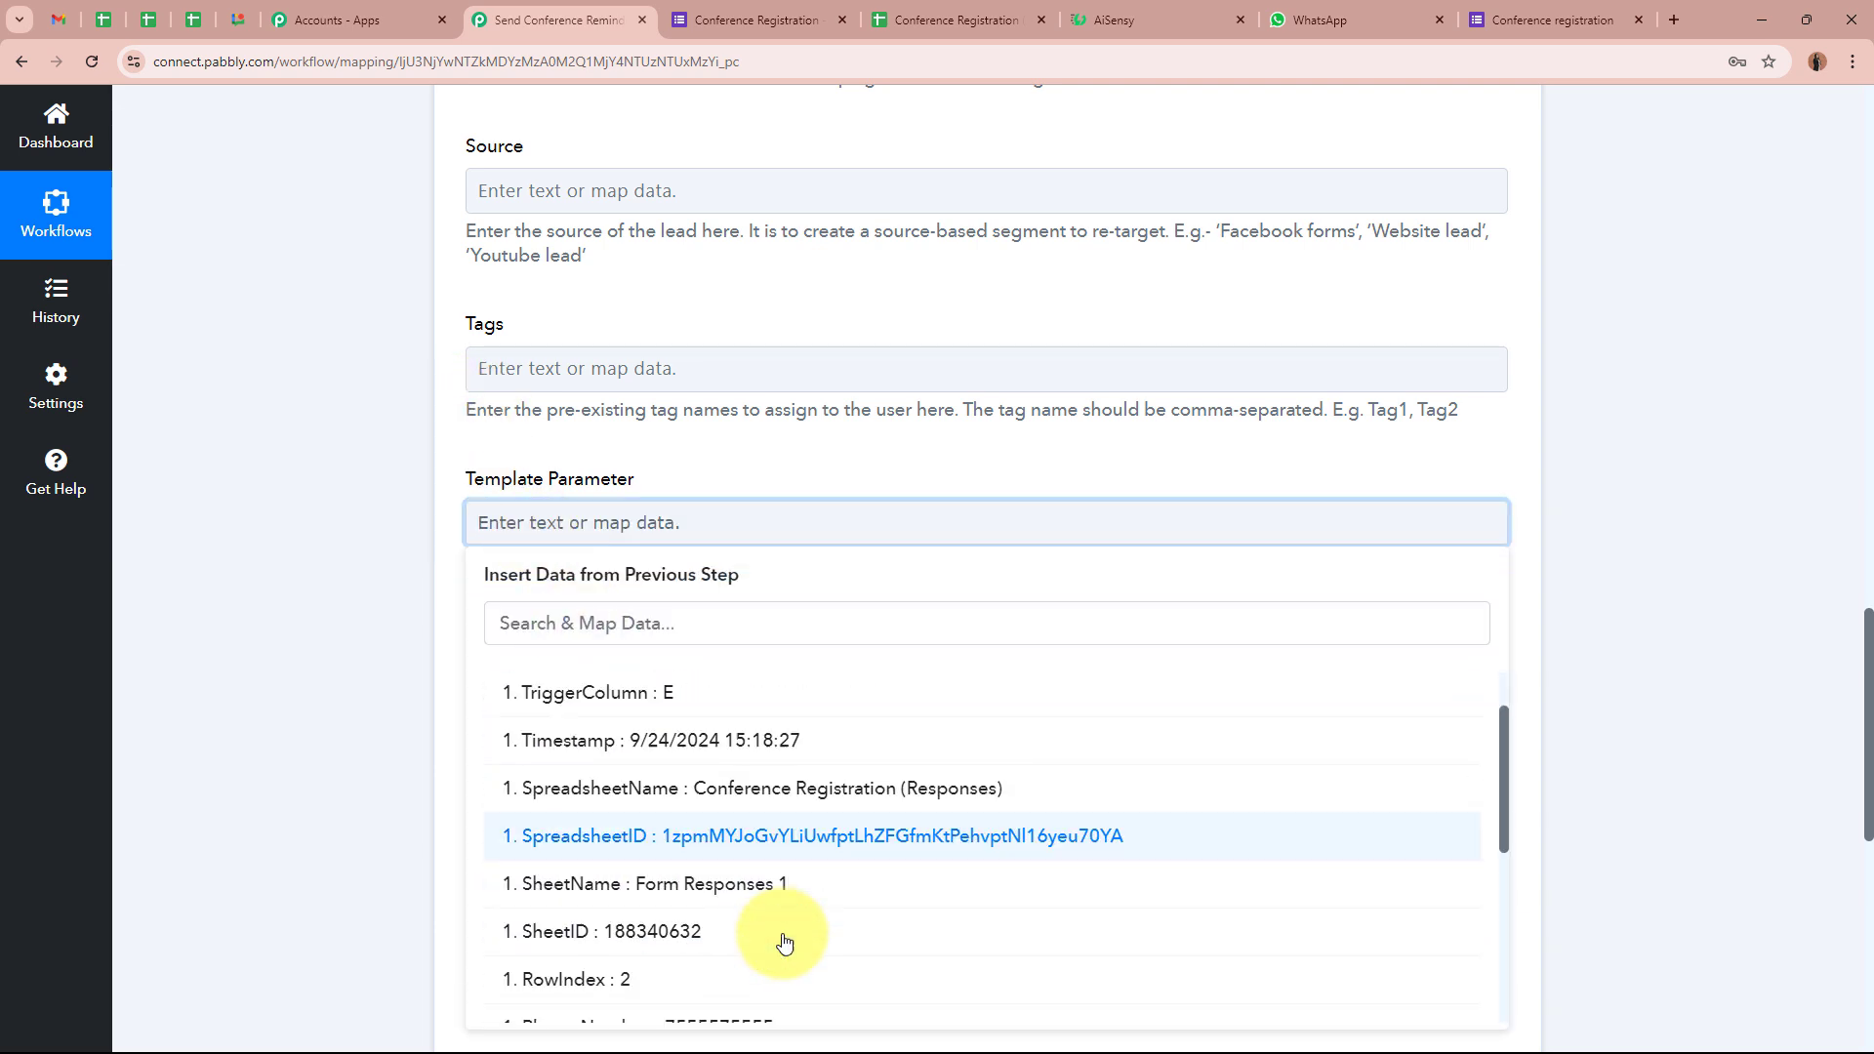
click(778, 923)
click(777, 876)
click(353, 699)
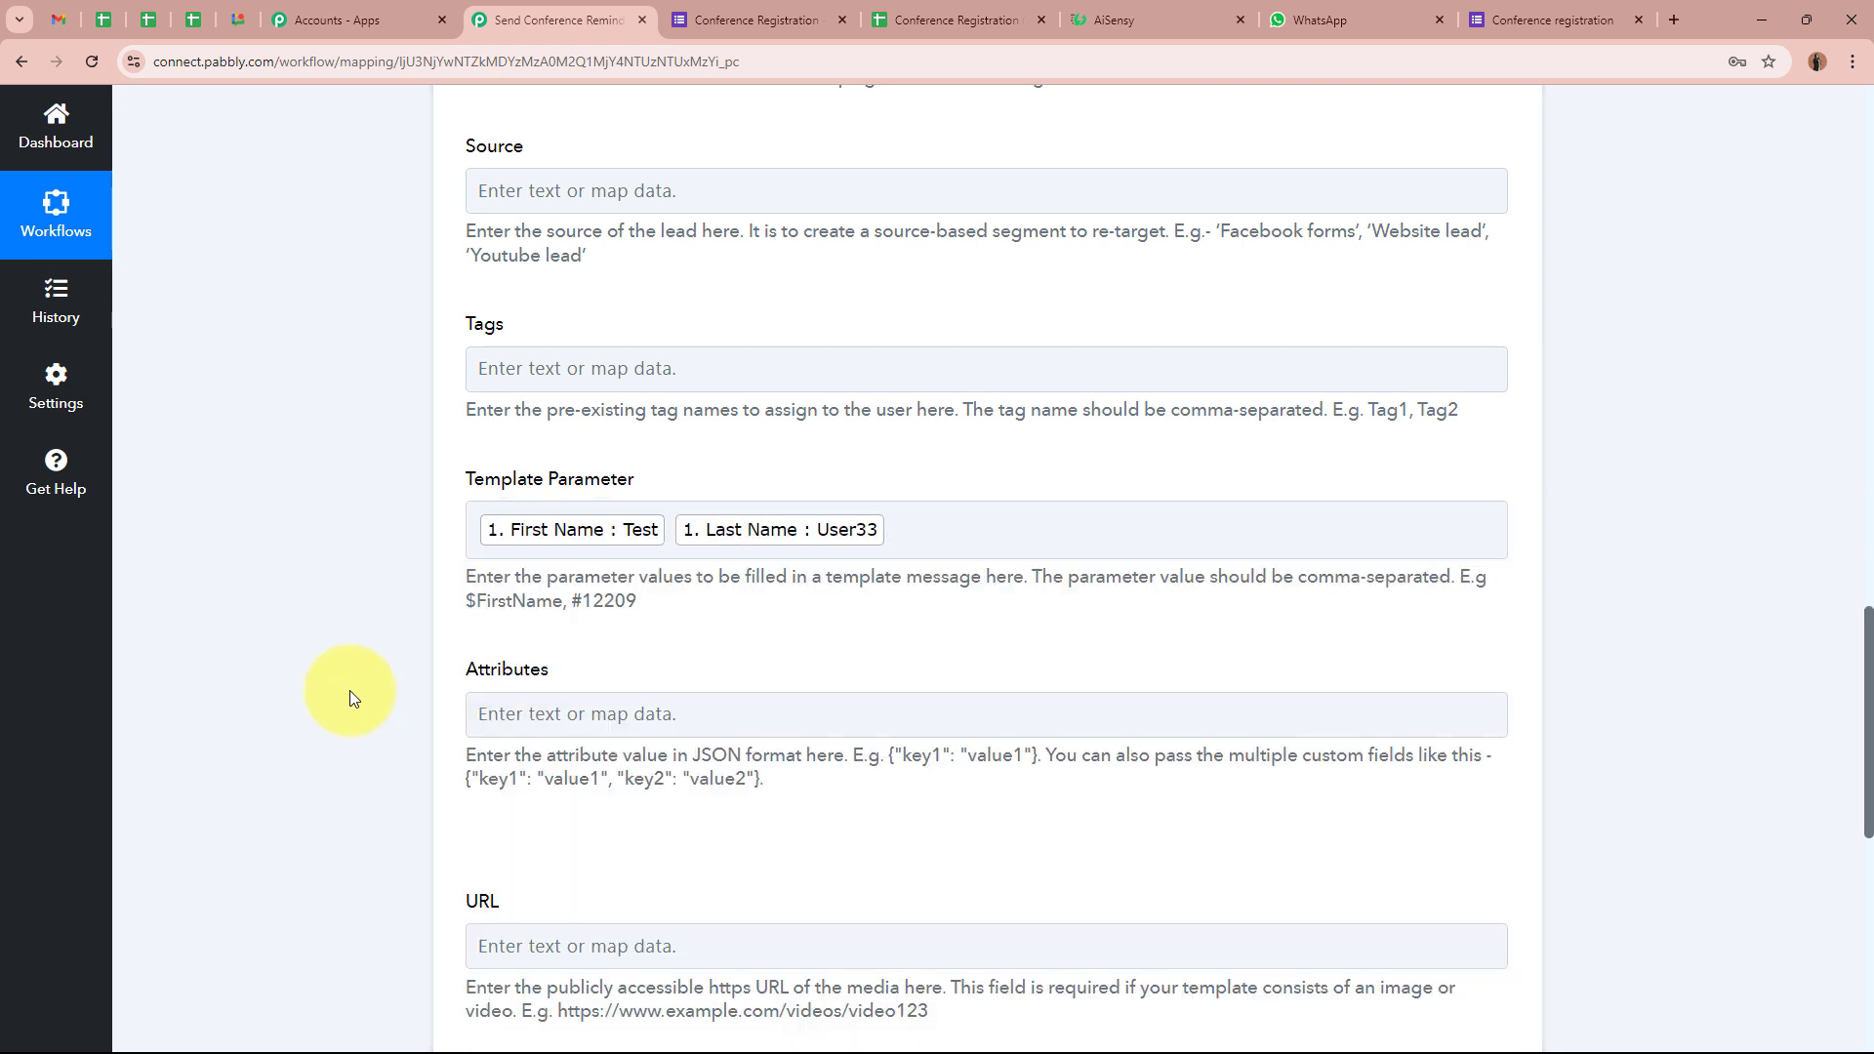
scroll(347, 685, down, 3)
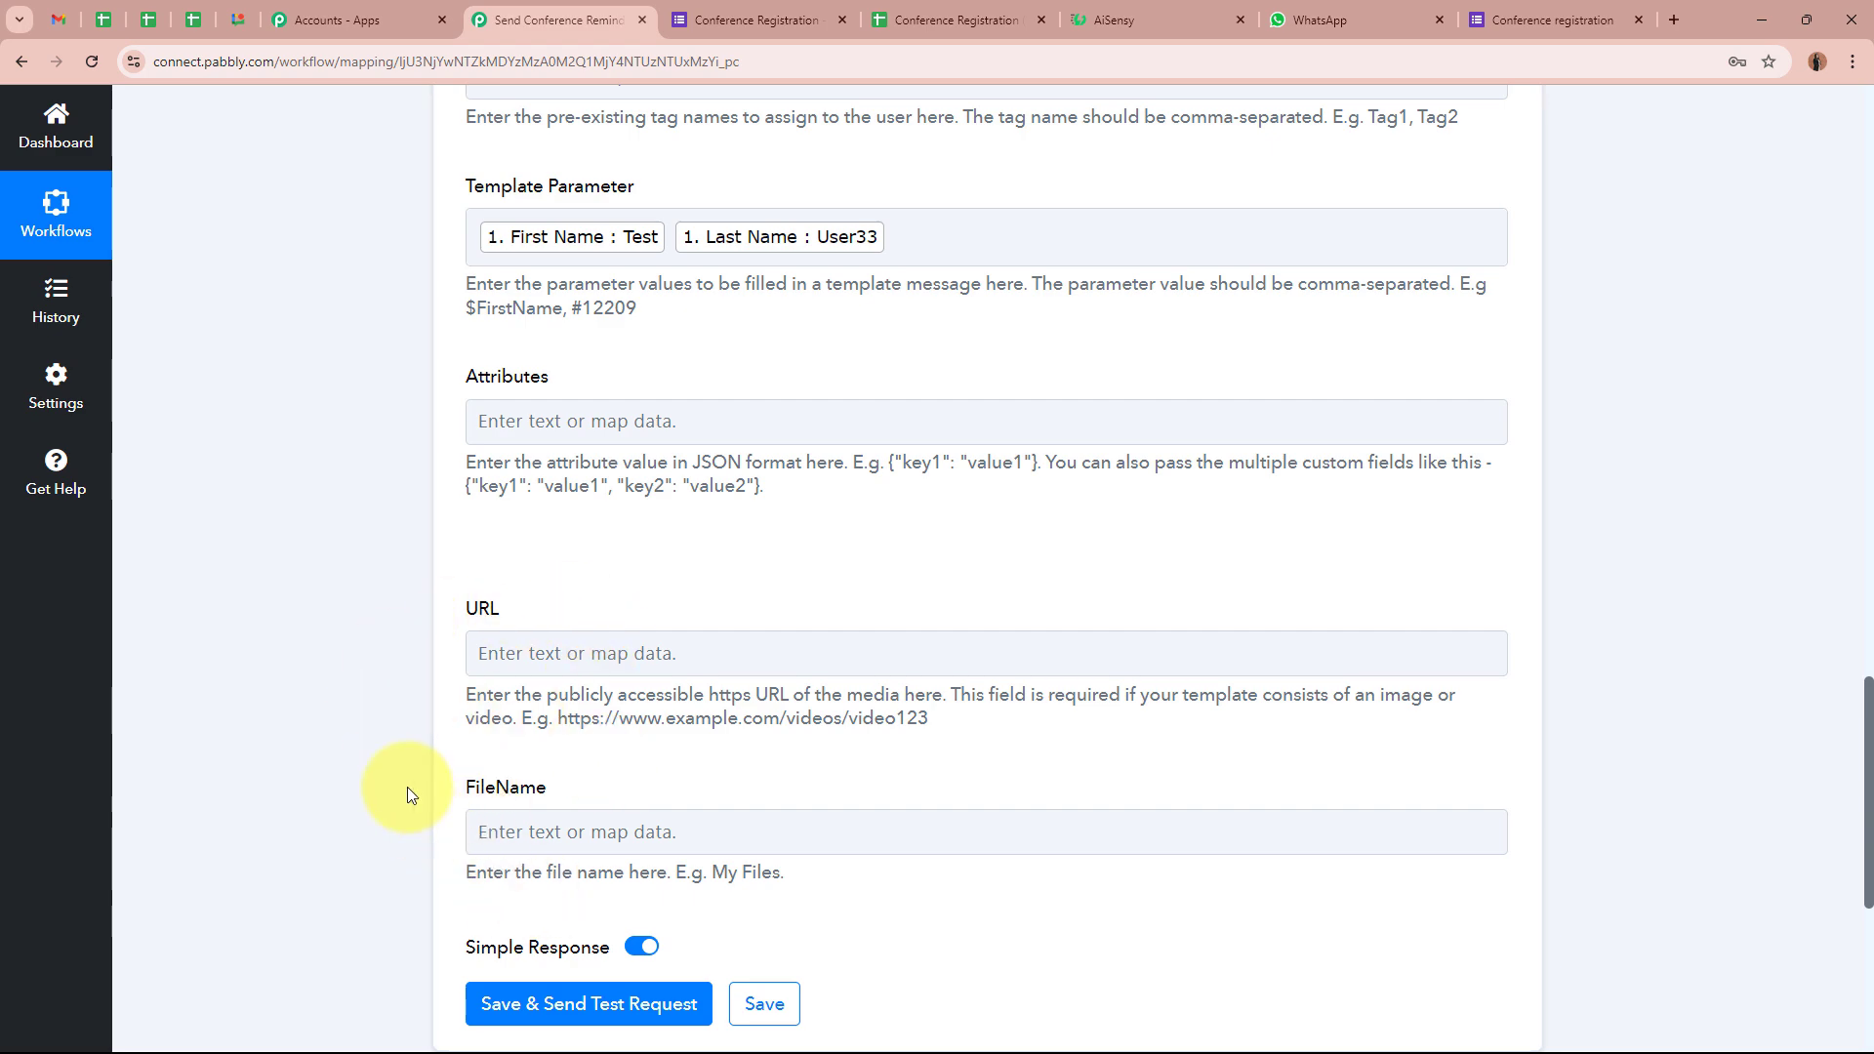
scroll(406, 784, up, 11)
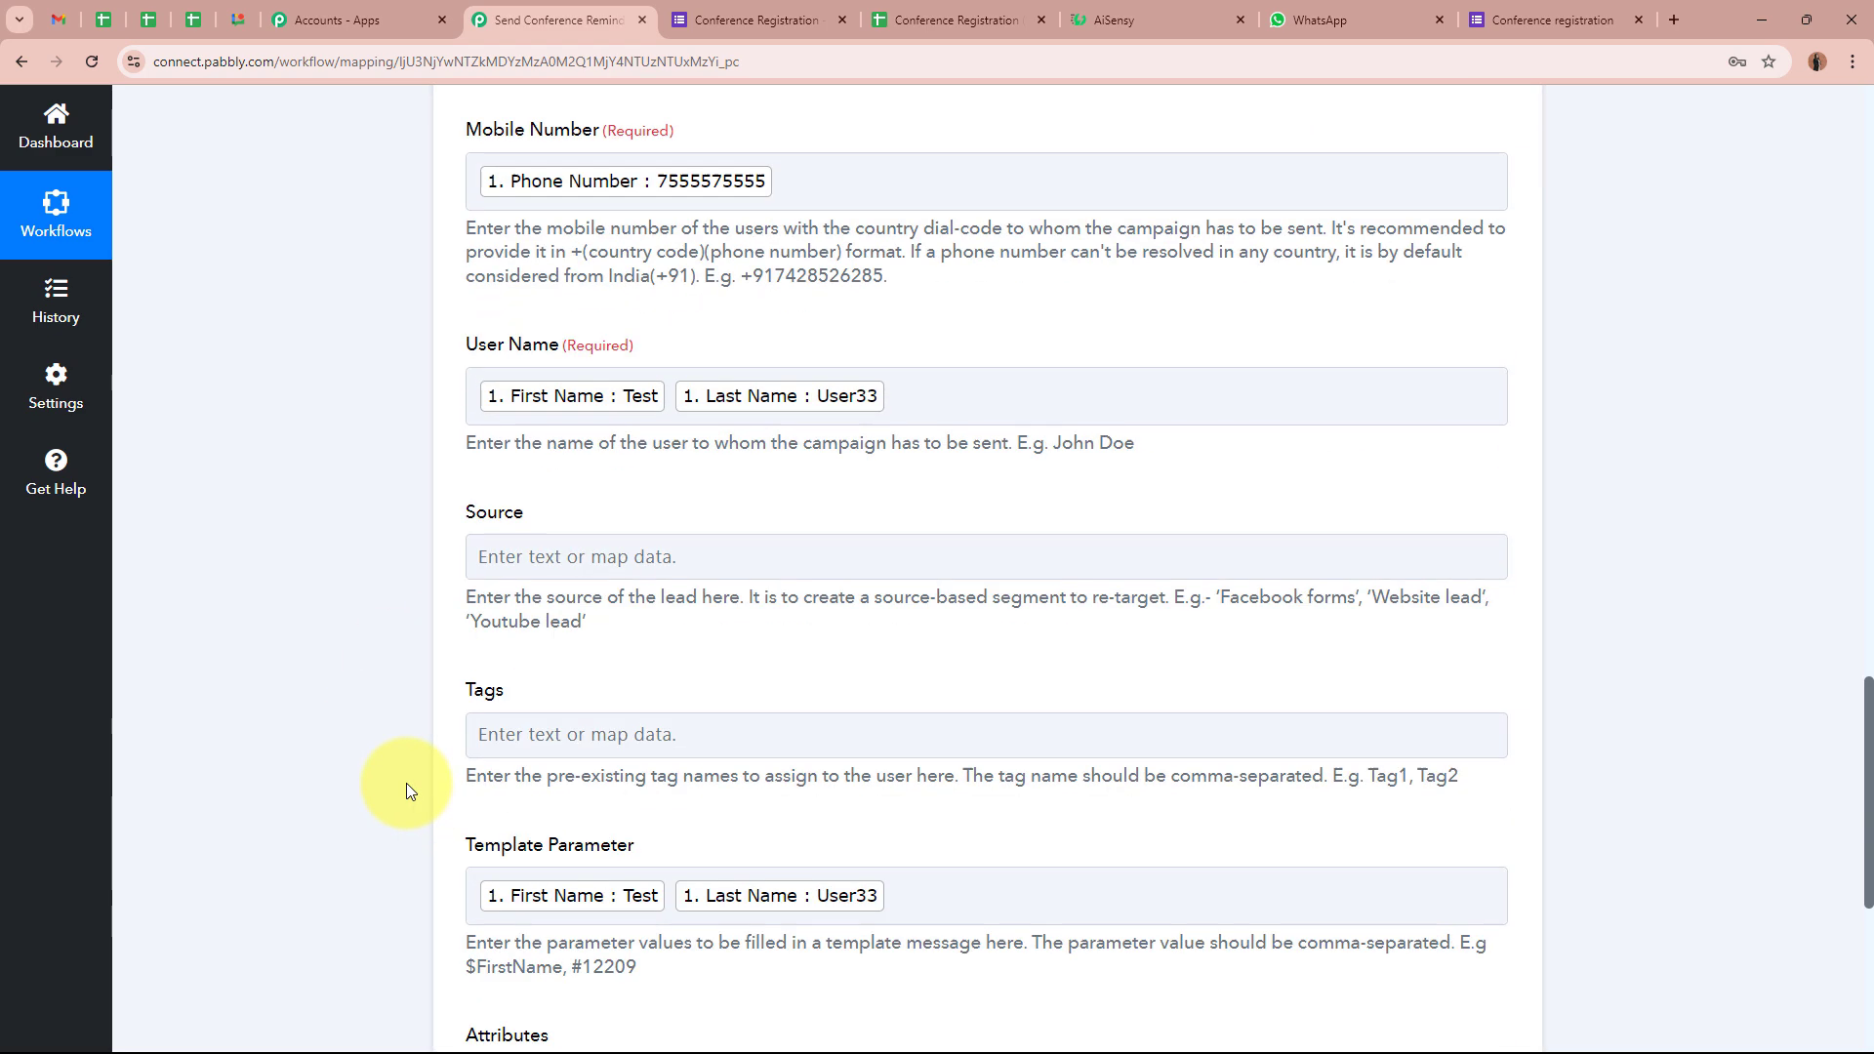
scroll(406, 782, down, 14)
Send the AiSensy test request, confirm success true and a Submitted Message Id, then check WhatsApp
scroll(406, 780, down, 3)
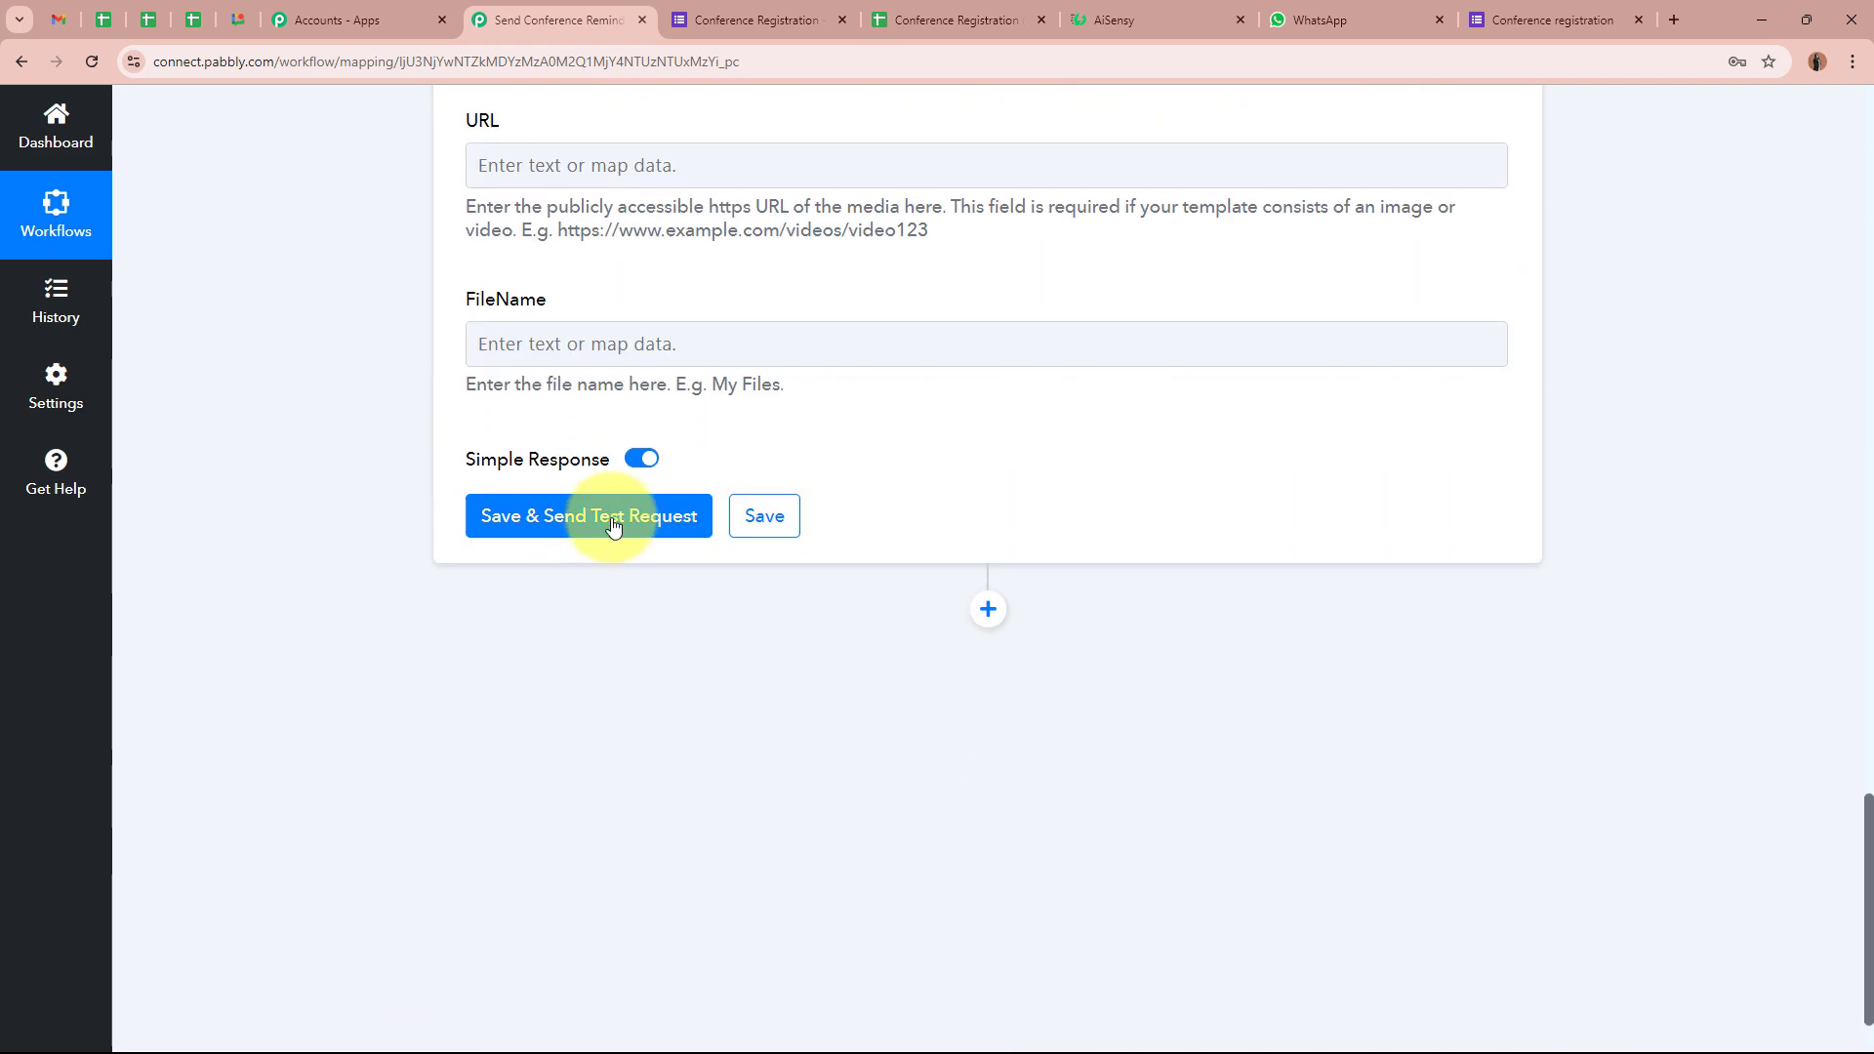
click(605, 522)
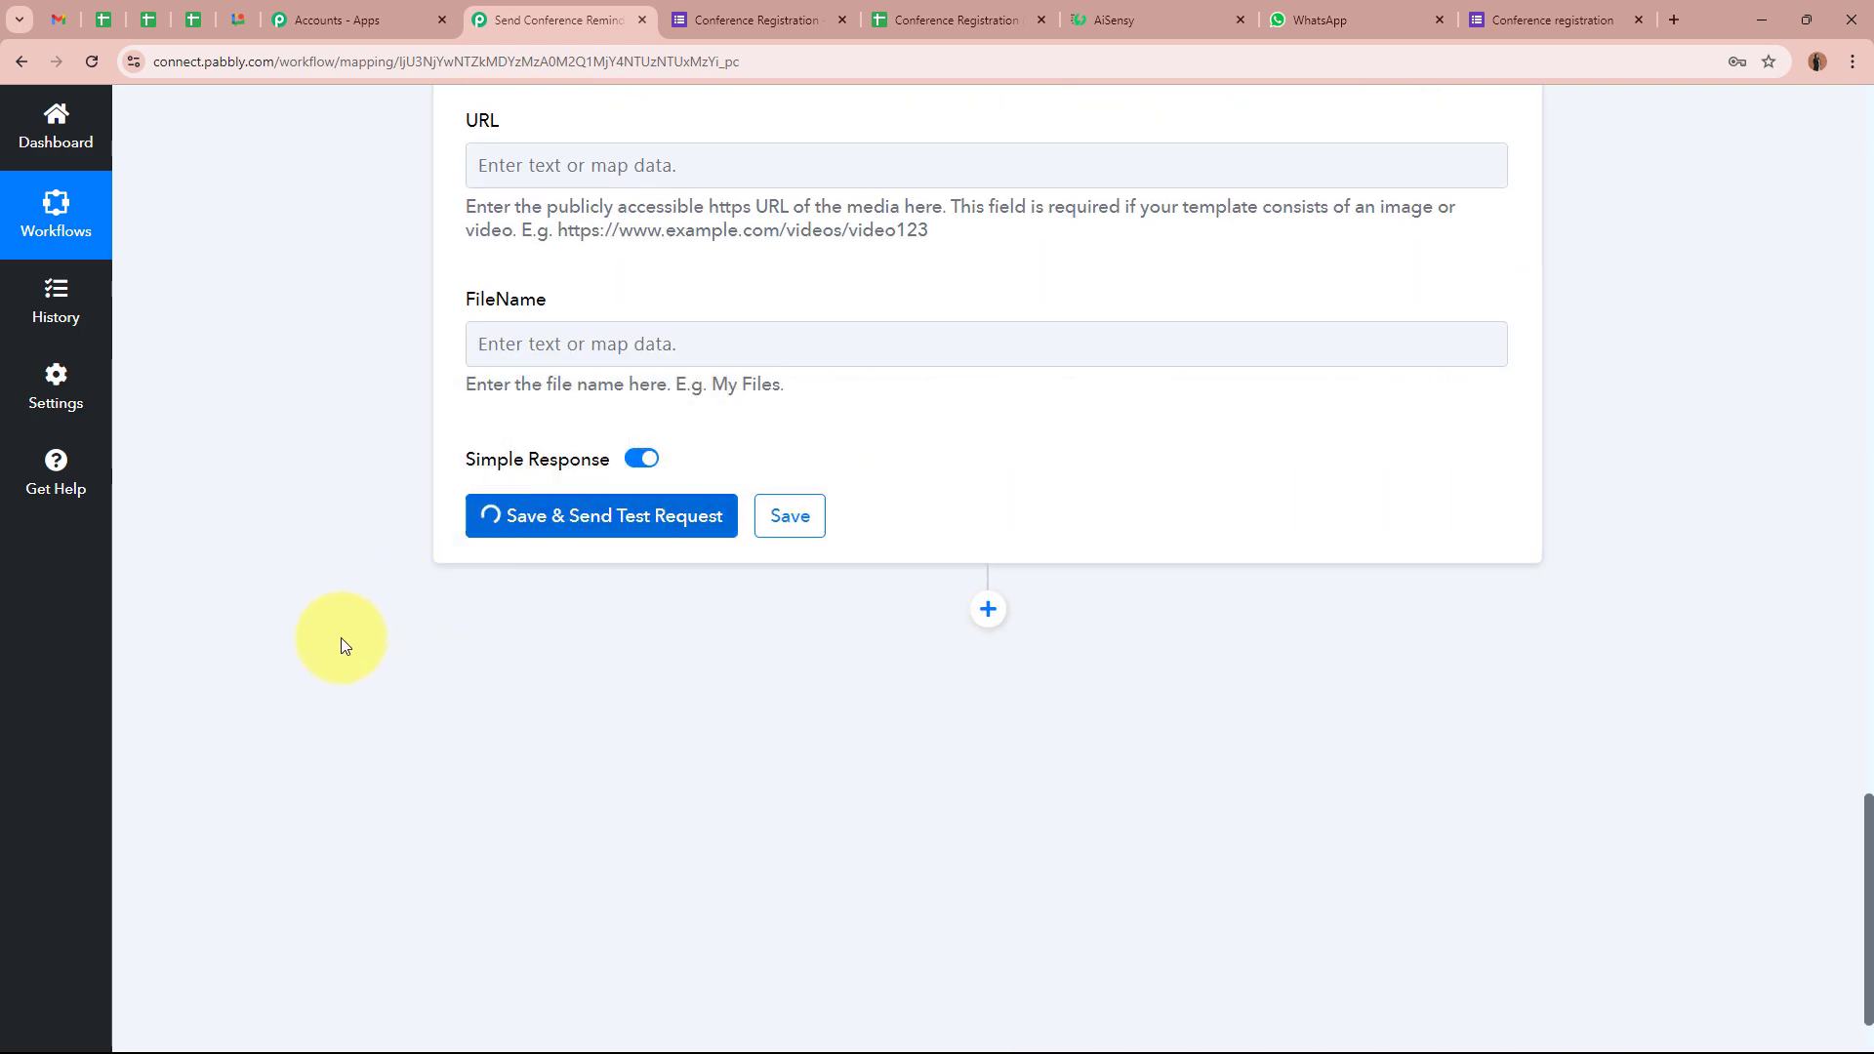
scroll(341, 636, down, 1)
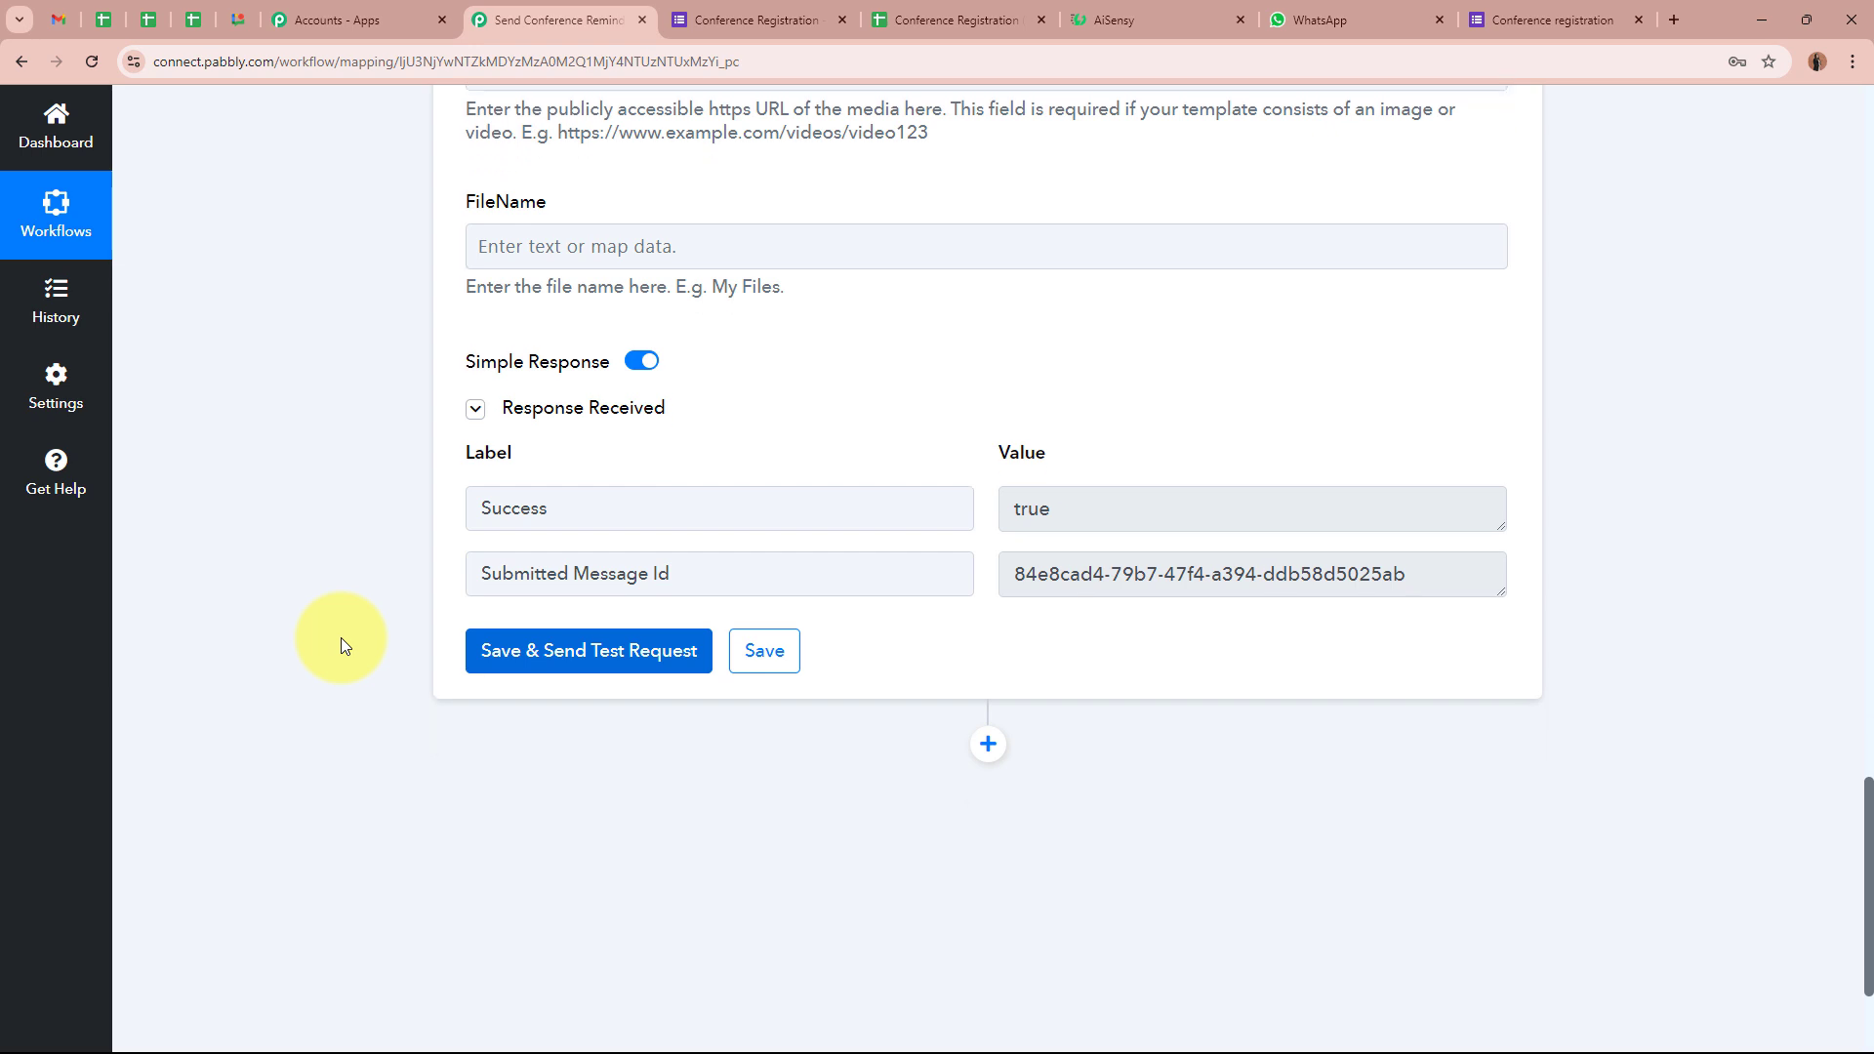
drag(575, 508, 444, 516)
drag(1103, 505, 1011, 510)
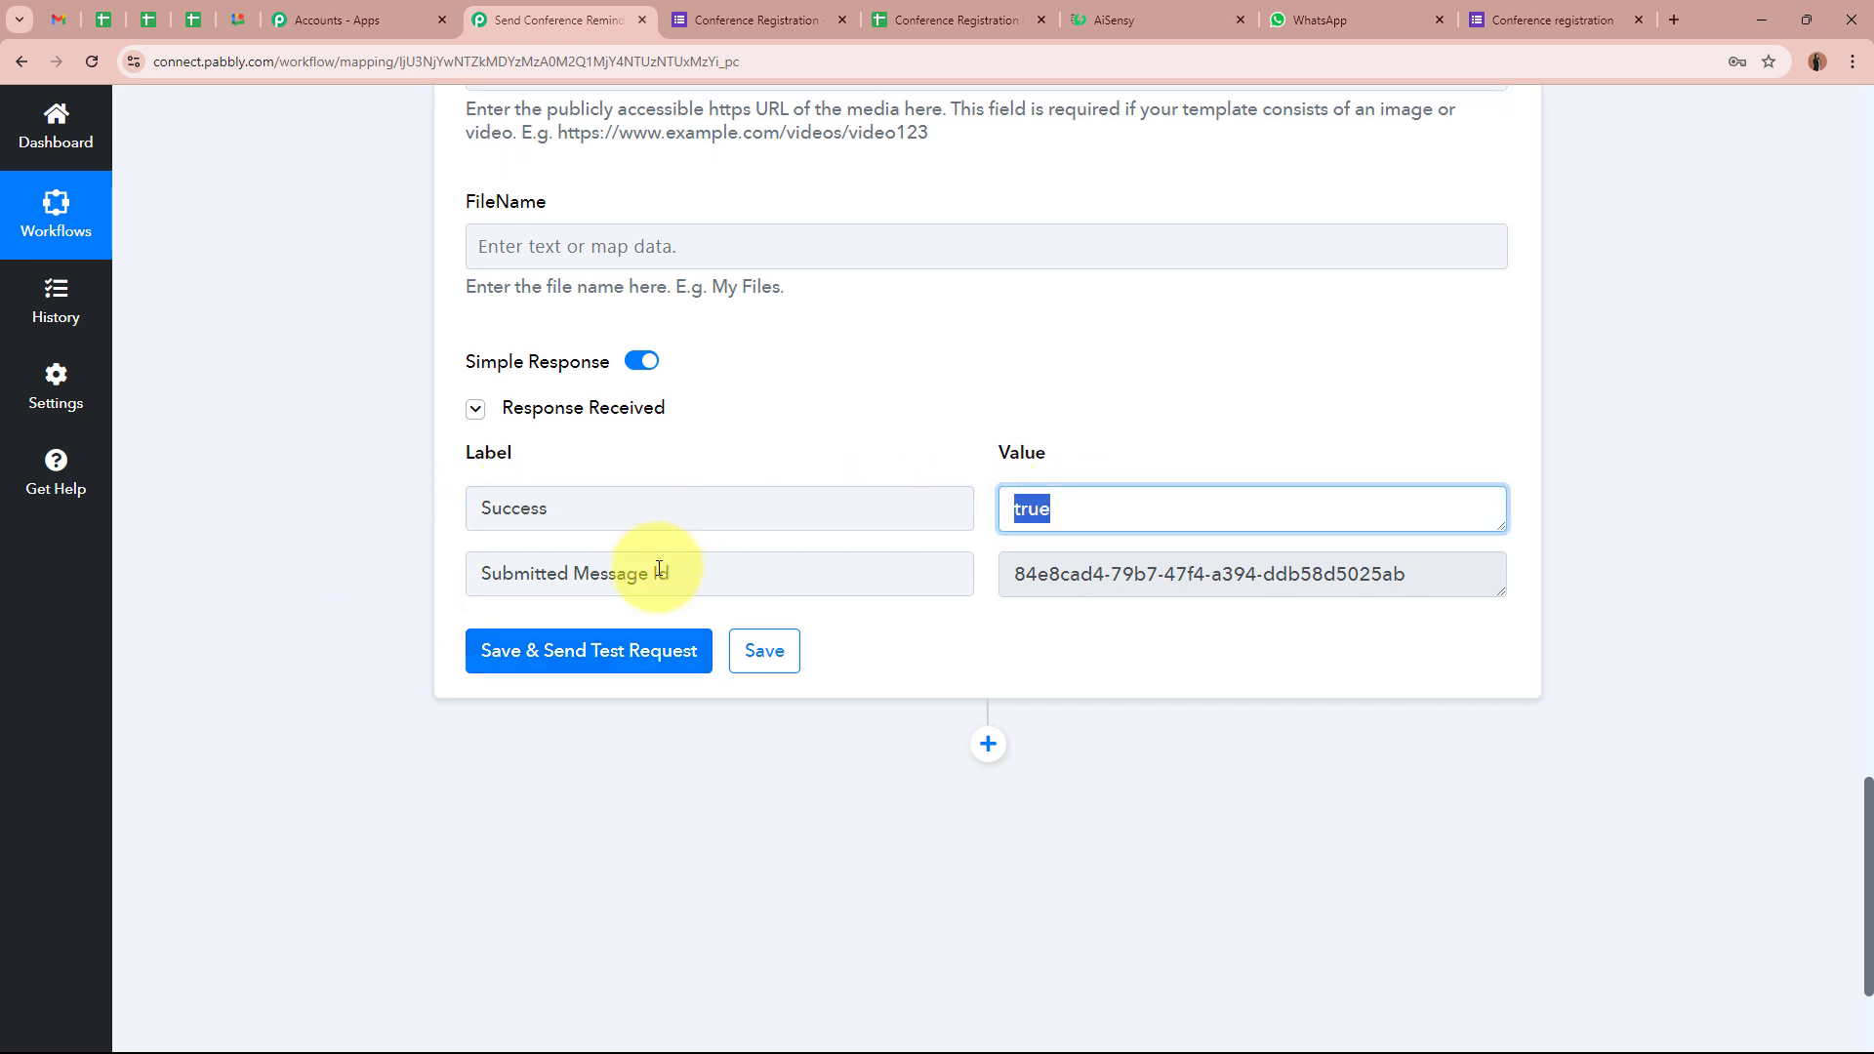
drag(674, 573, 460, 577)
drag(1424, 574, 1009, 576)
click(1449, 648)
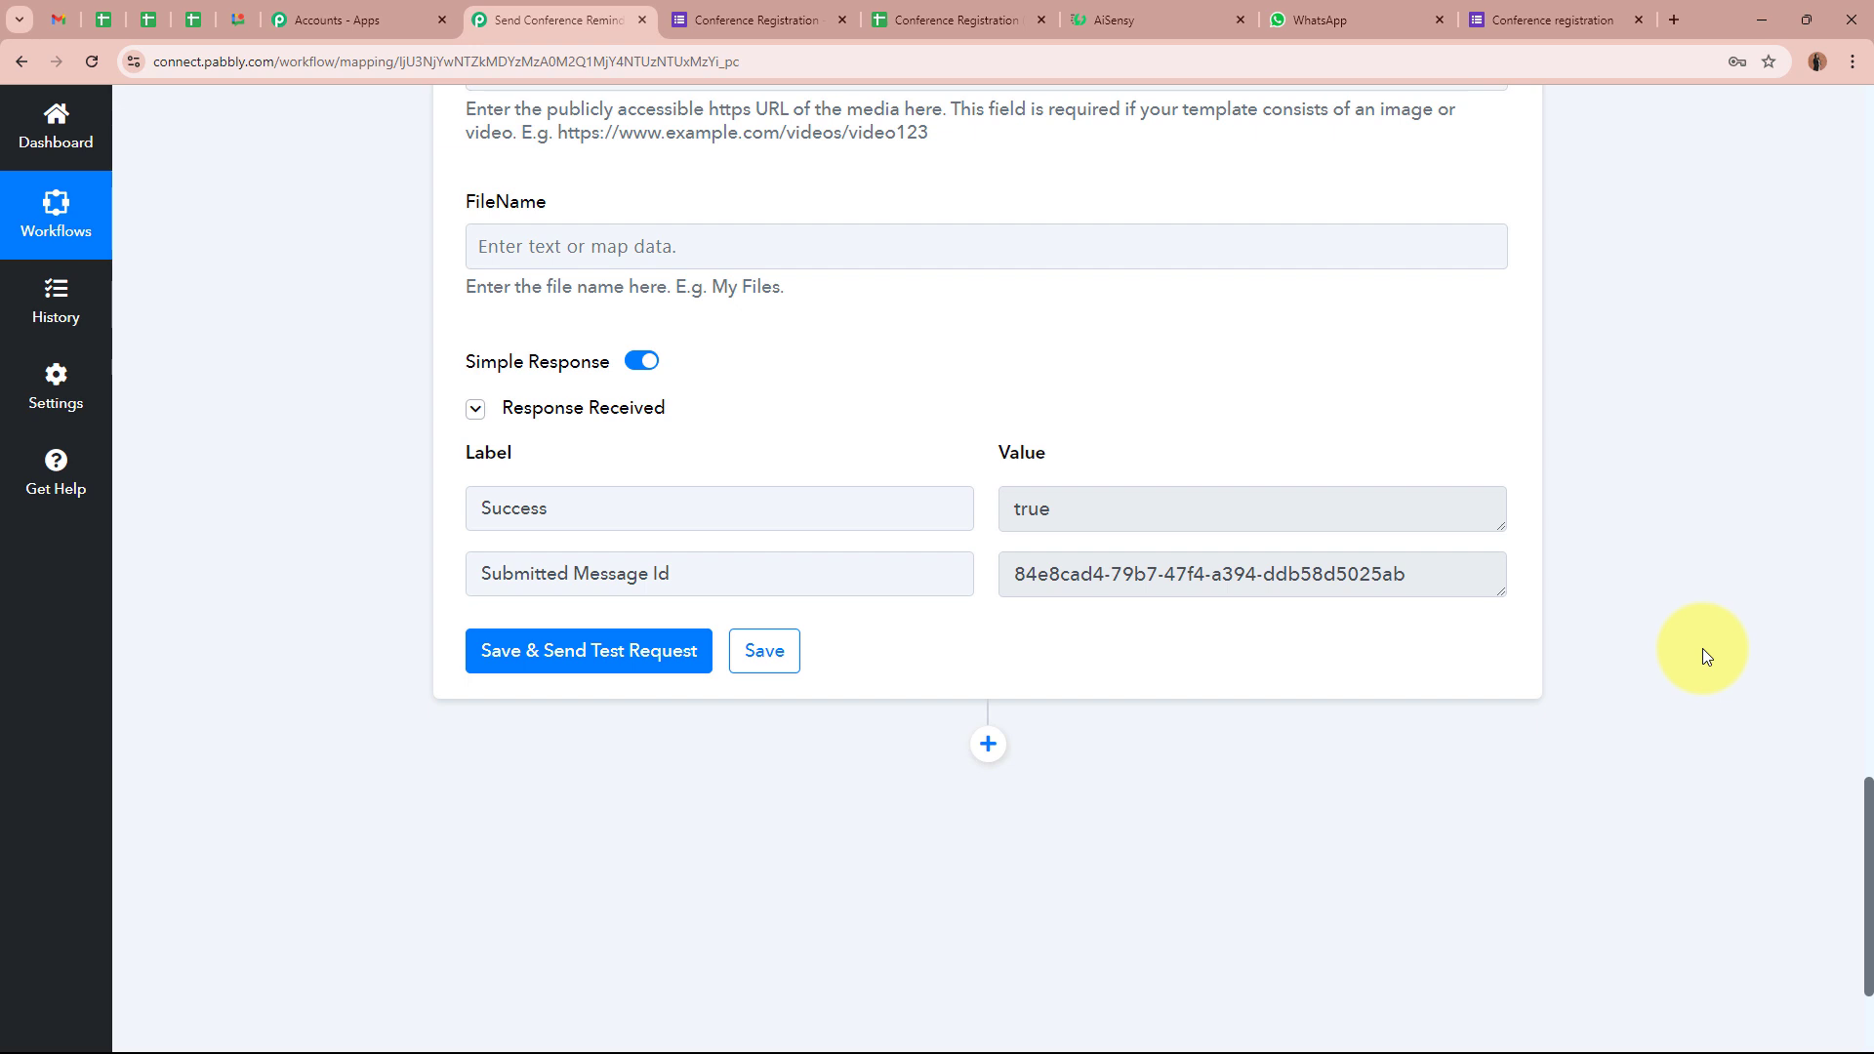
click(1313, 19)
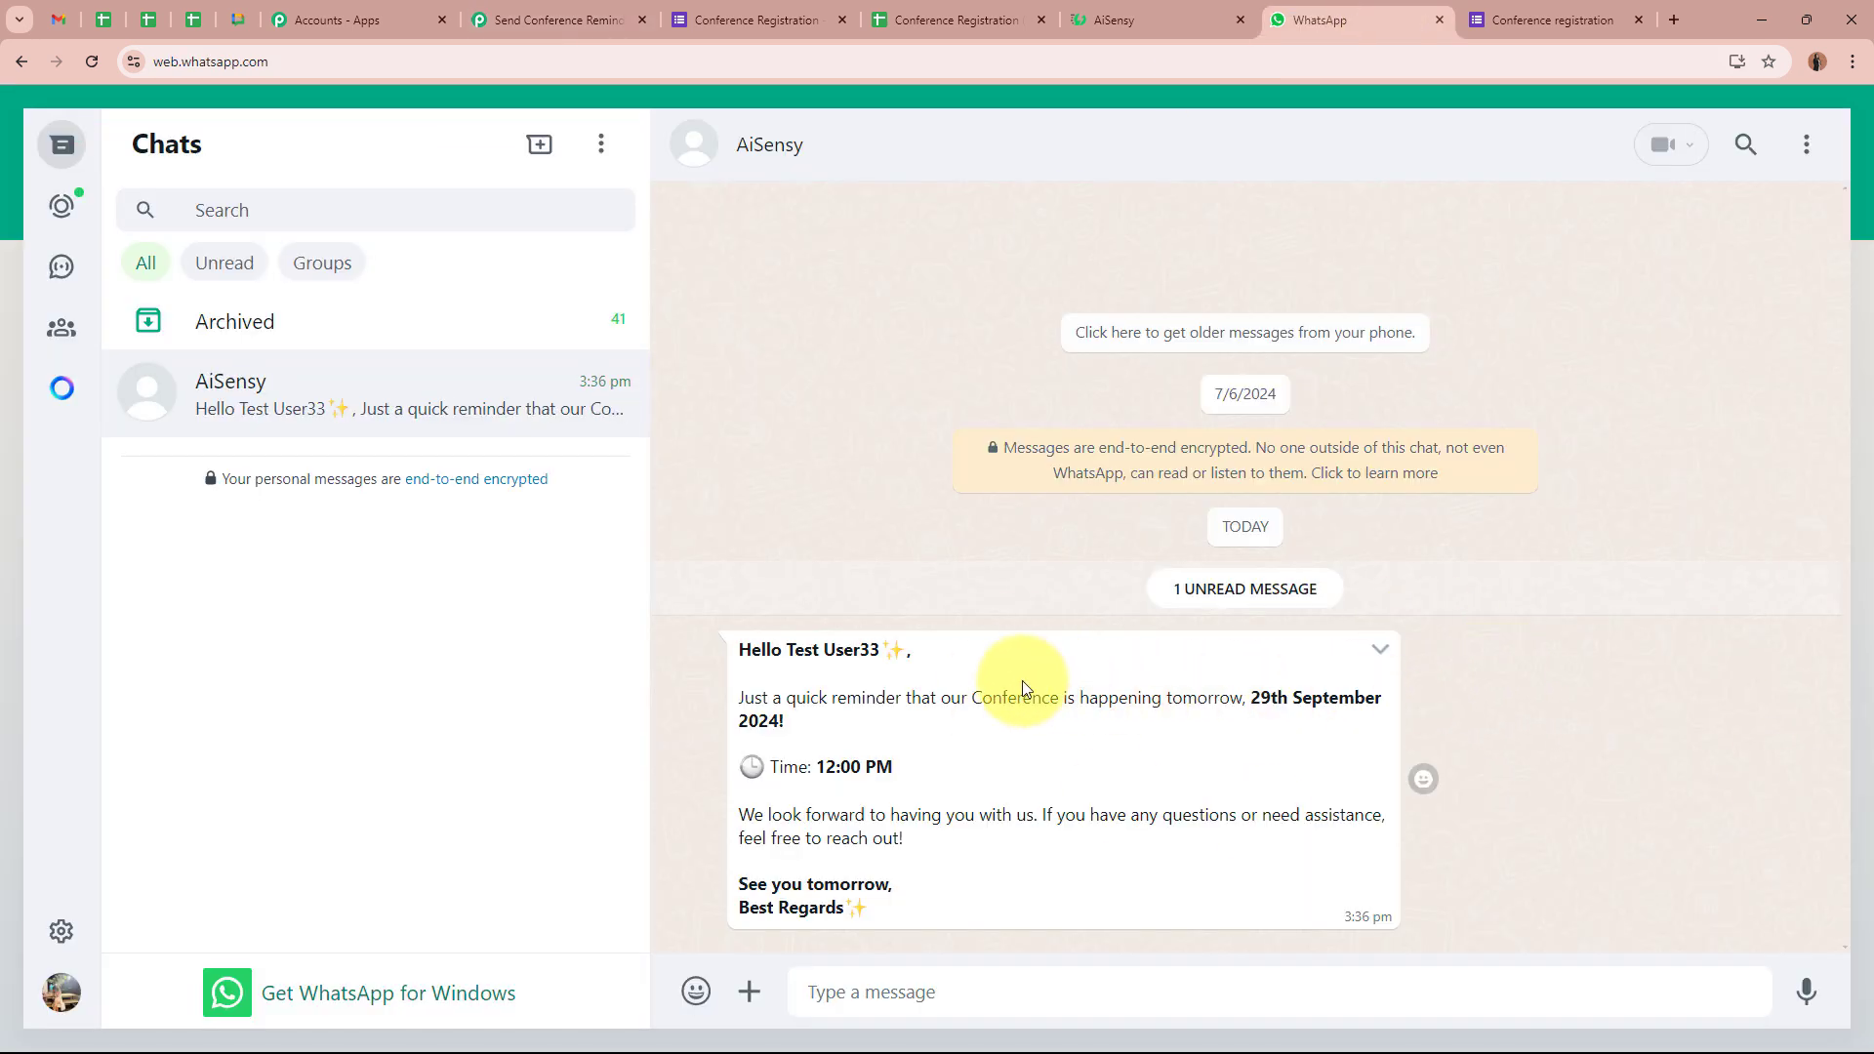
Read the received reminder's greeting, name, conference date, follow-up, assistance offer and sign-off in WhatsApp
drag(746, 652, 944, 652)
click(804, 649)
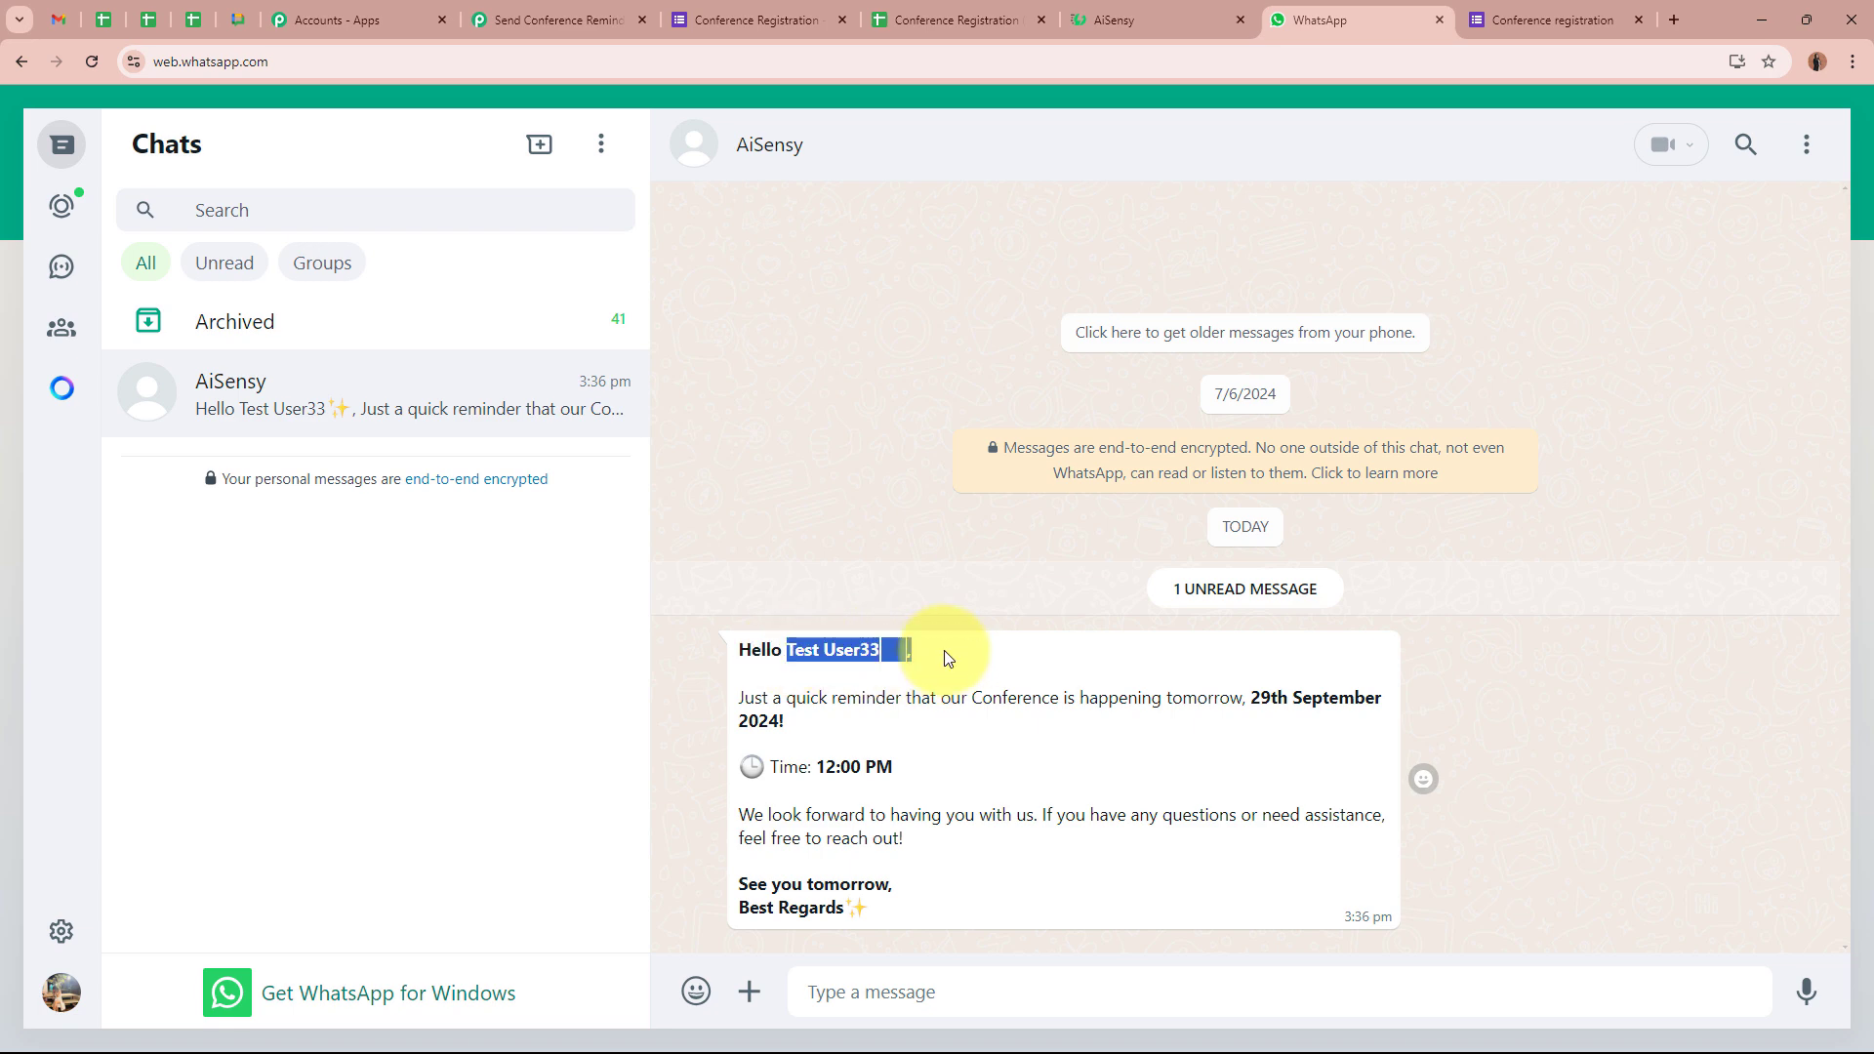
click(946, 660)
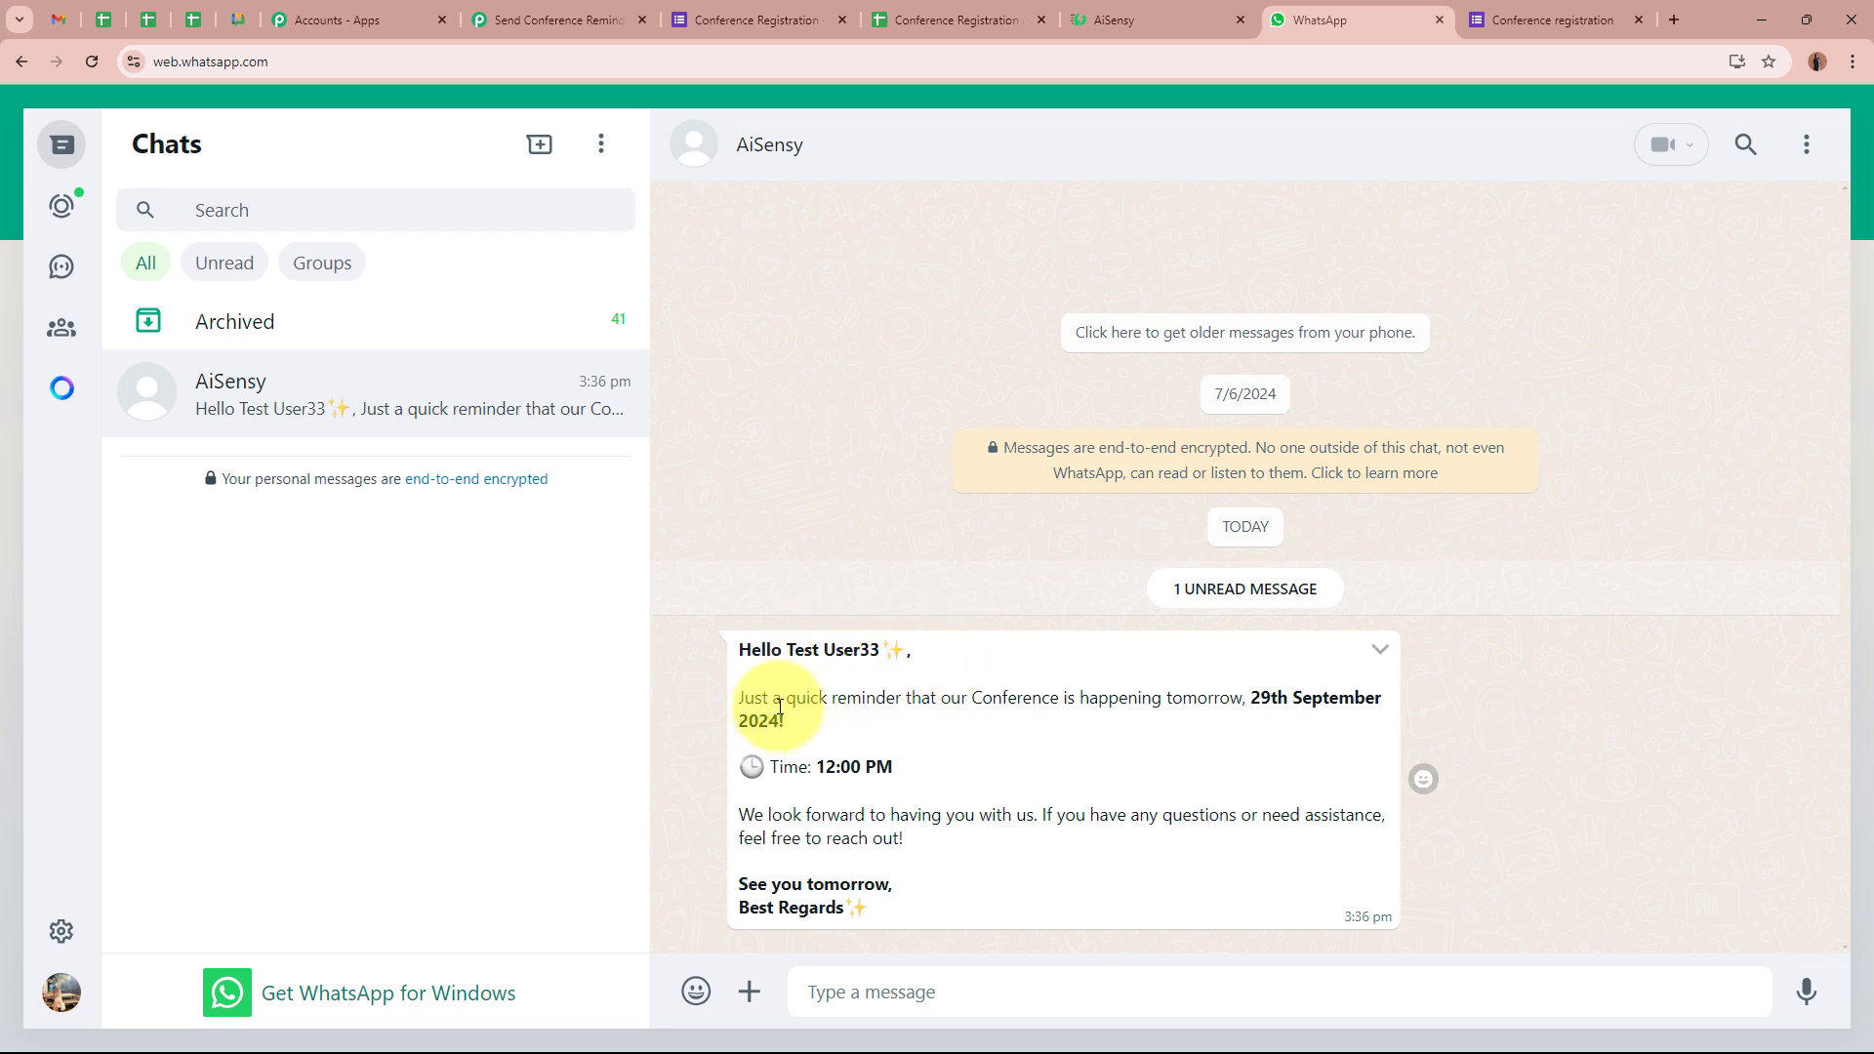
drag(738, 697, 1330, 700)
drag(749, 723, 917, 770)
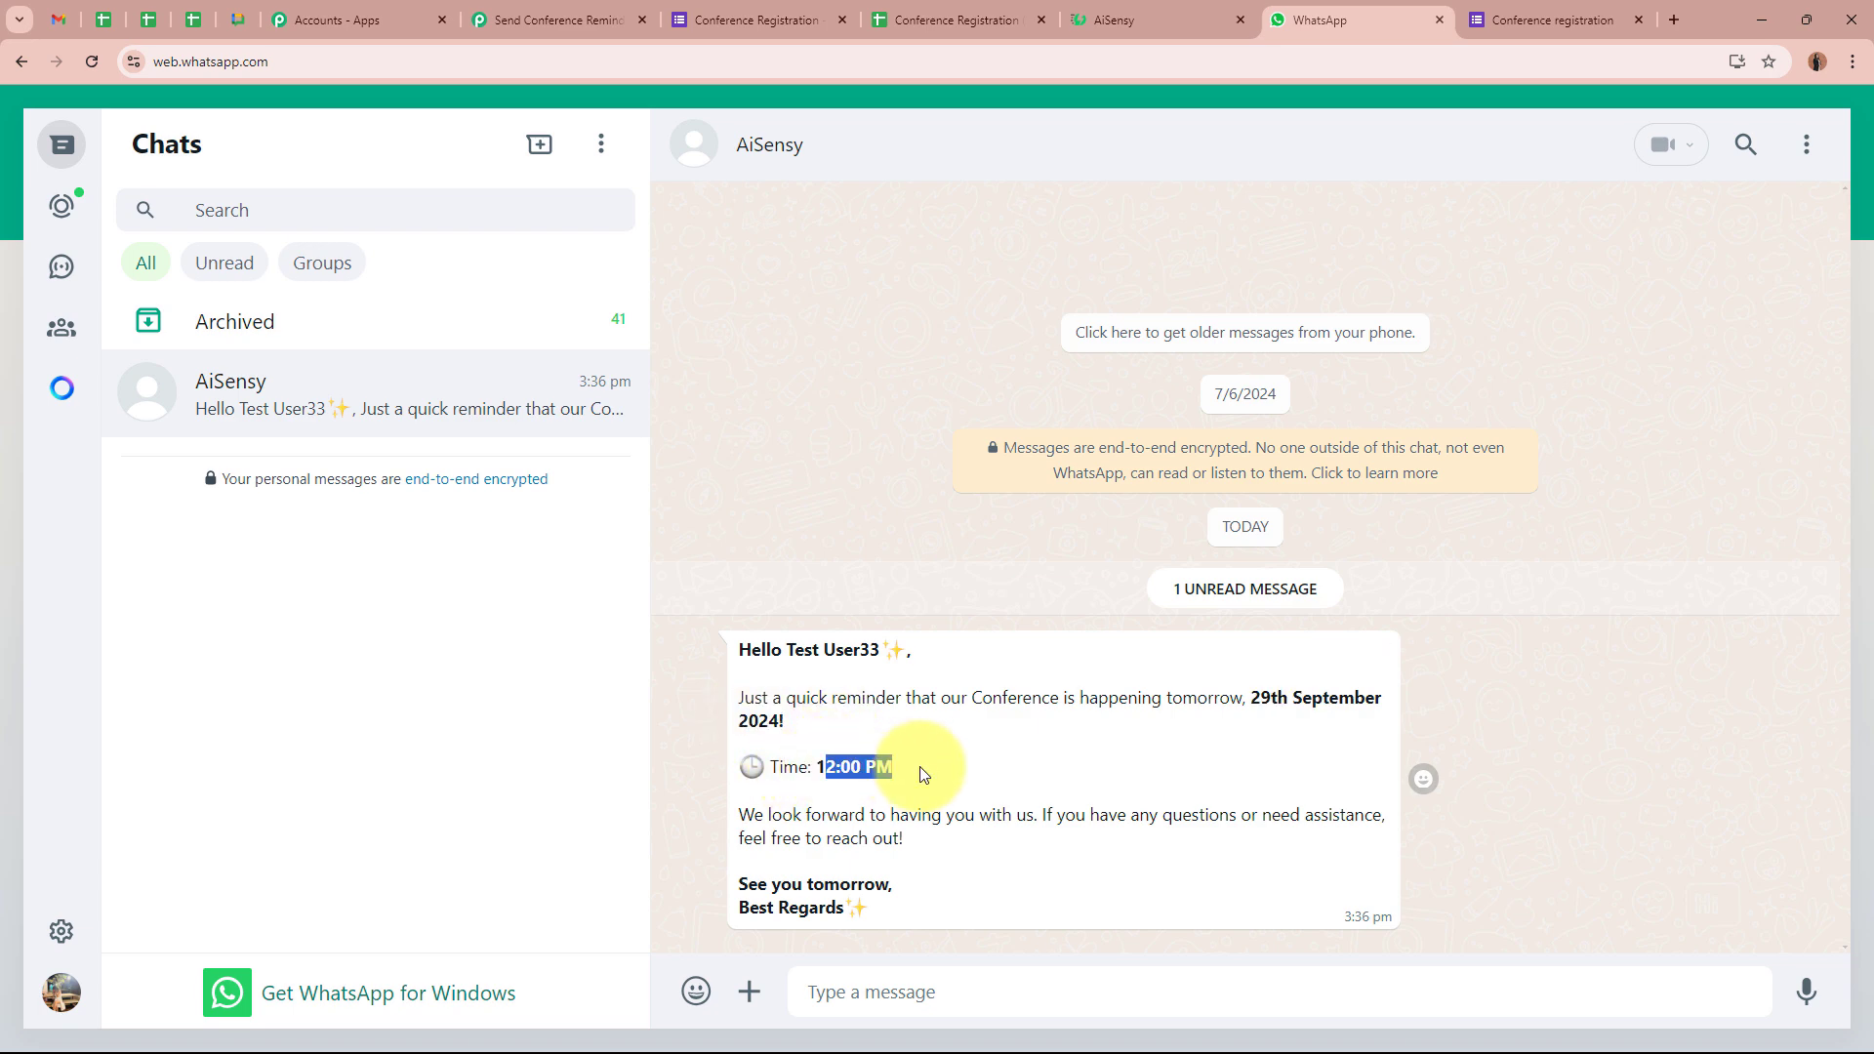
drag(740, 816, 1358, 823)
drag(753, 838, 882, 840)
drag(749, 885, 876, 887)
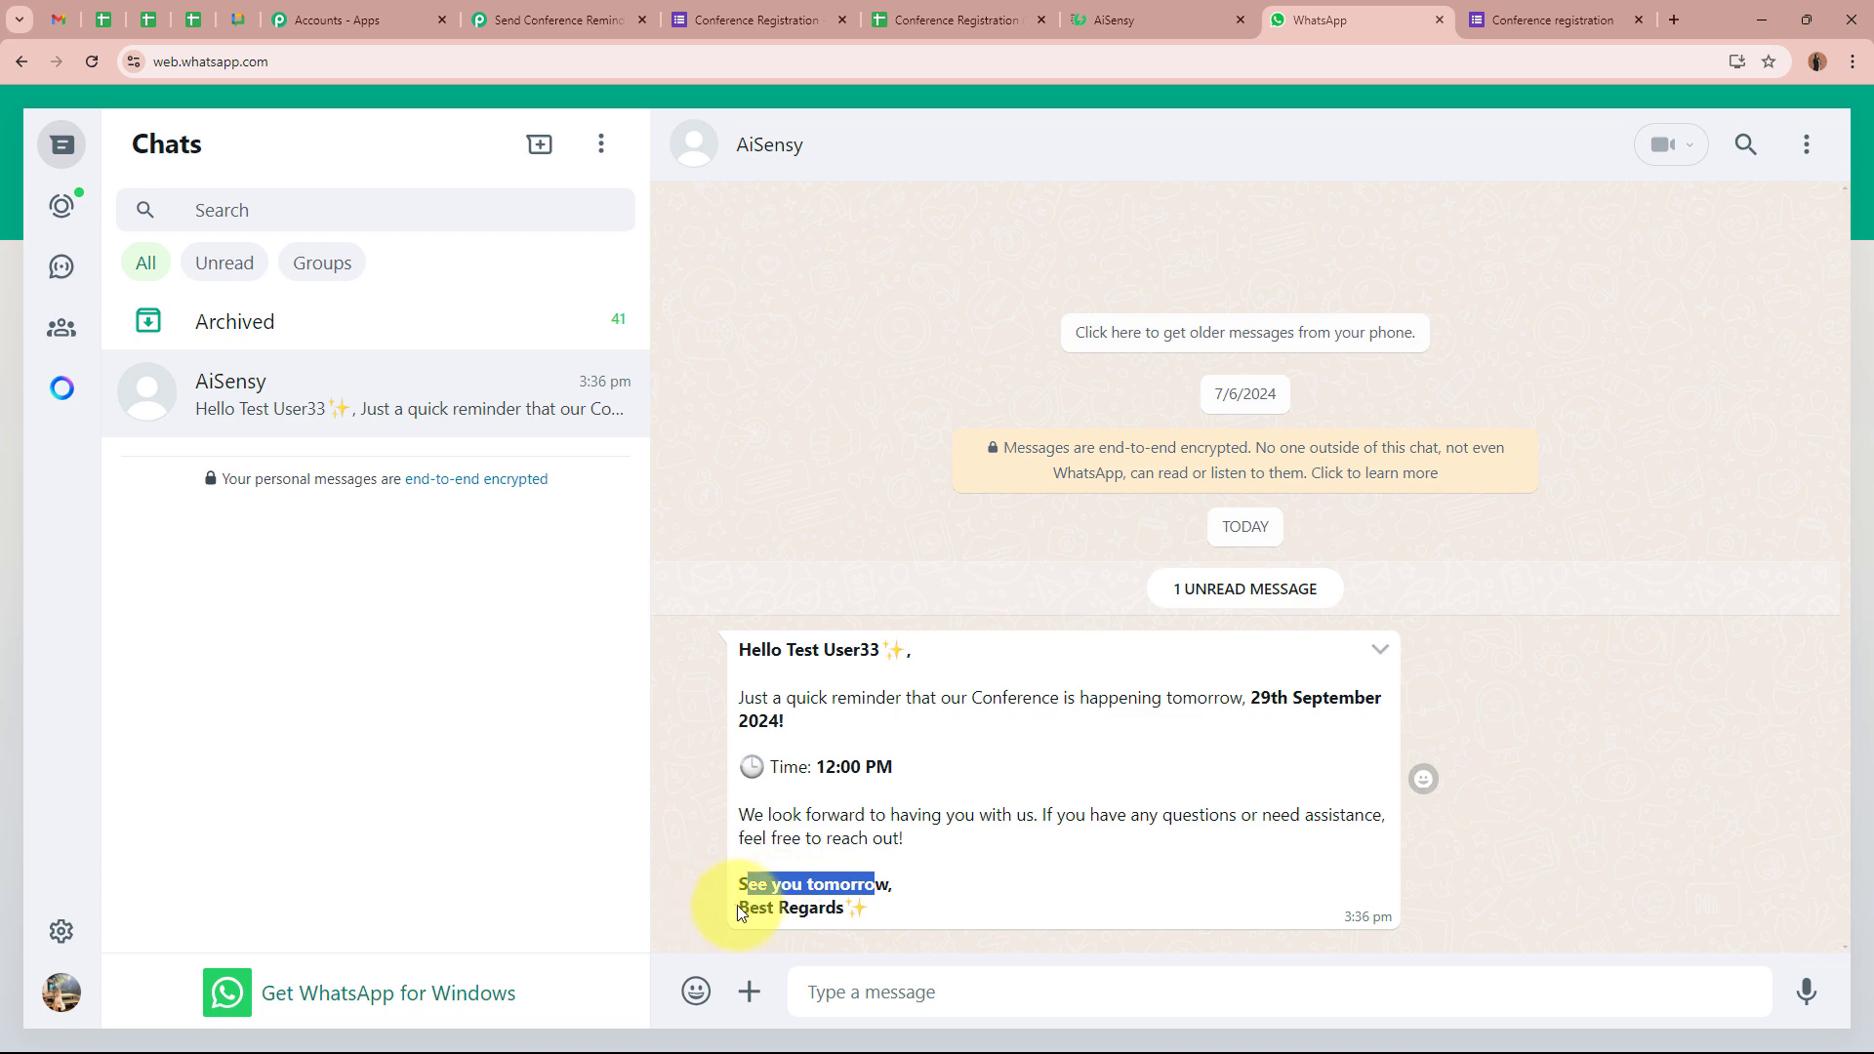
drag(739, 908, 883, 914)
click(882, 914)
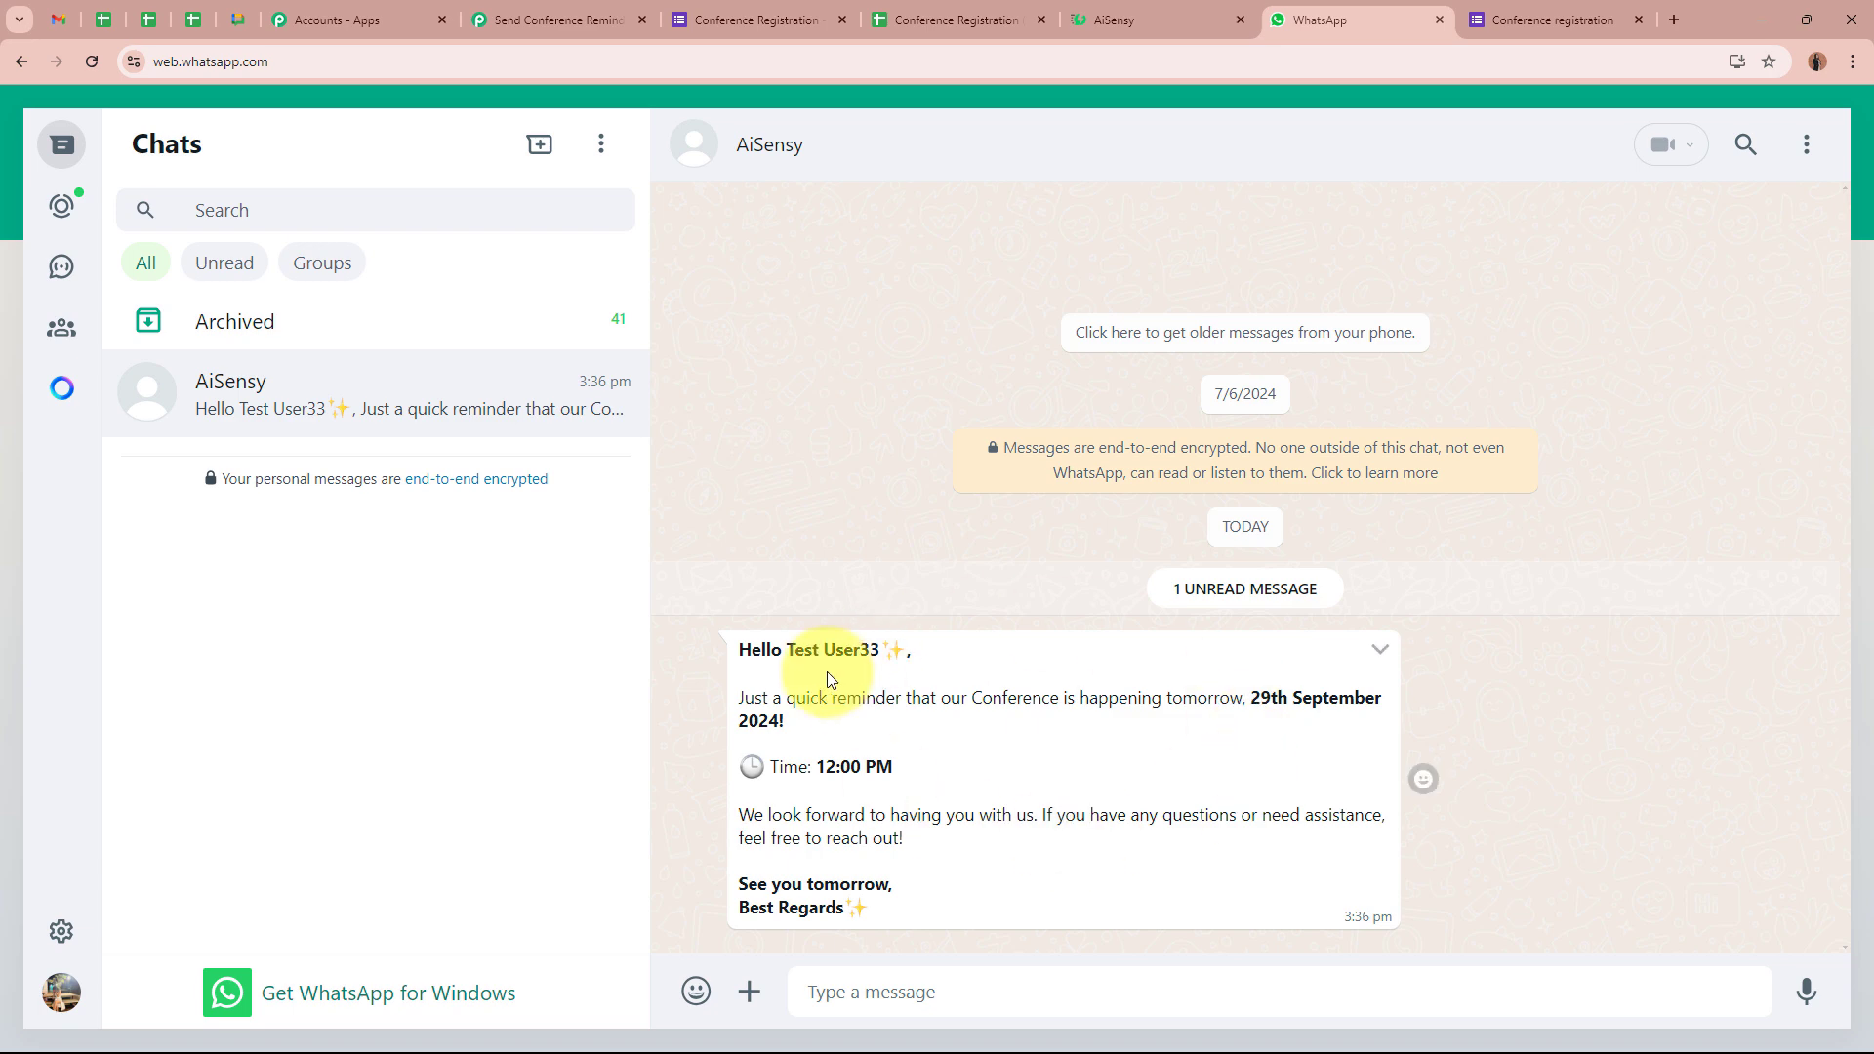
click(601, 21)
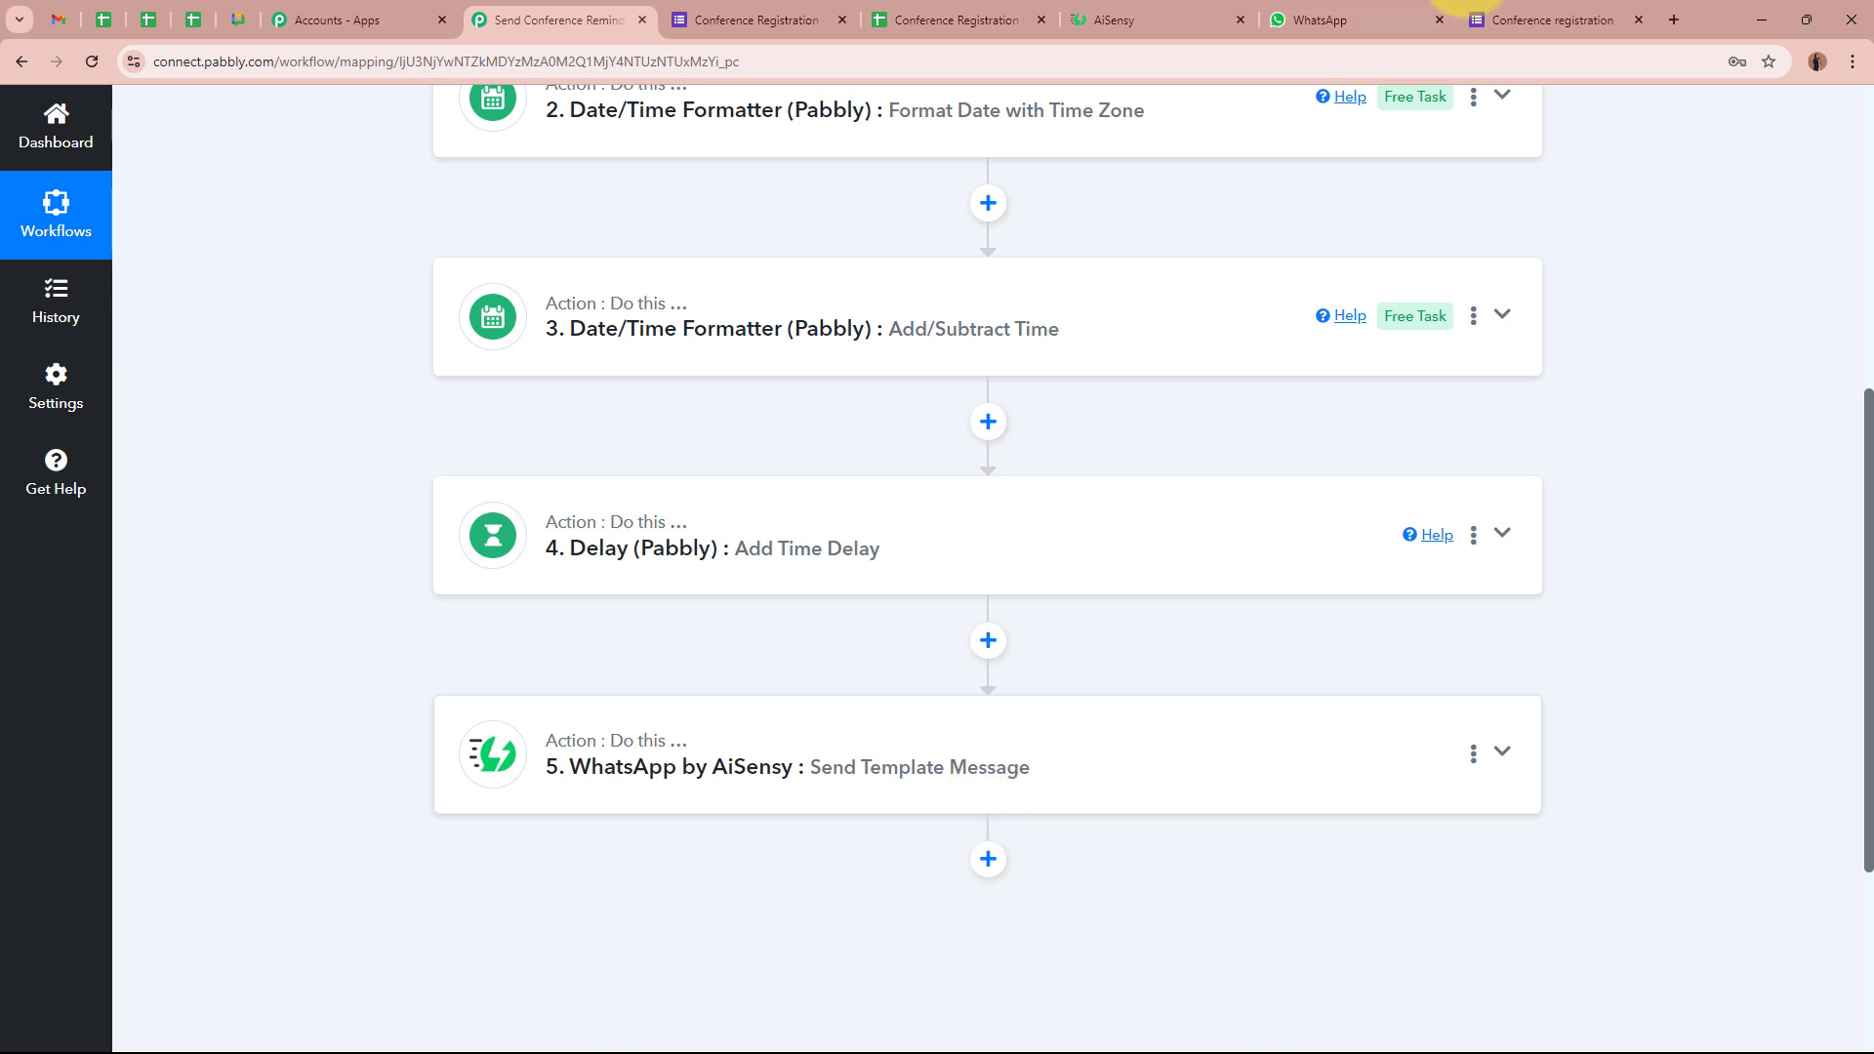
click(1337, 19)
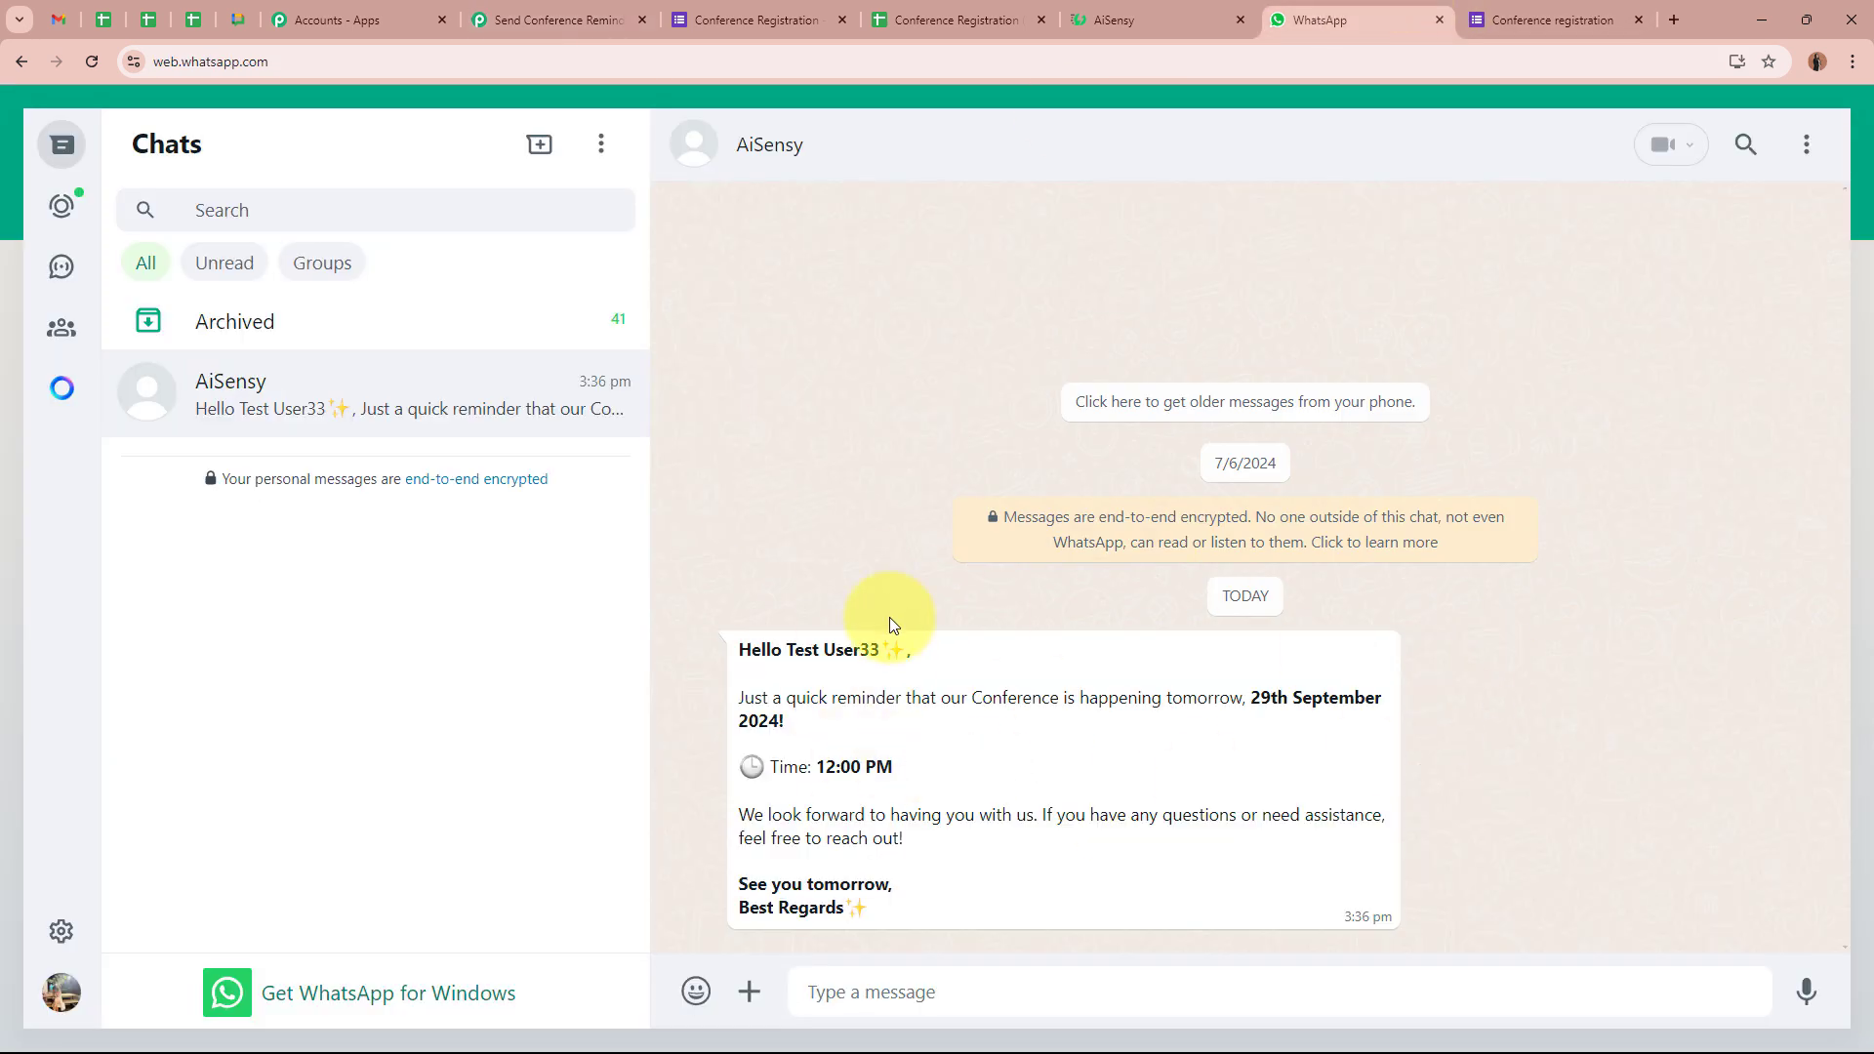
click(596, 20)
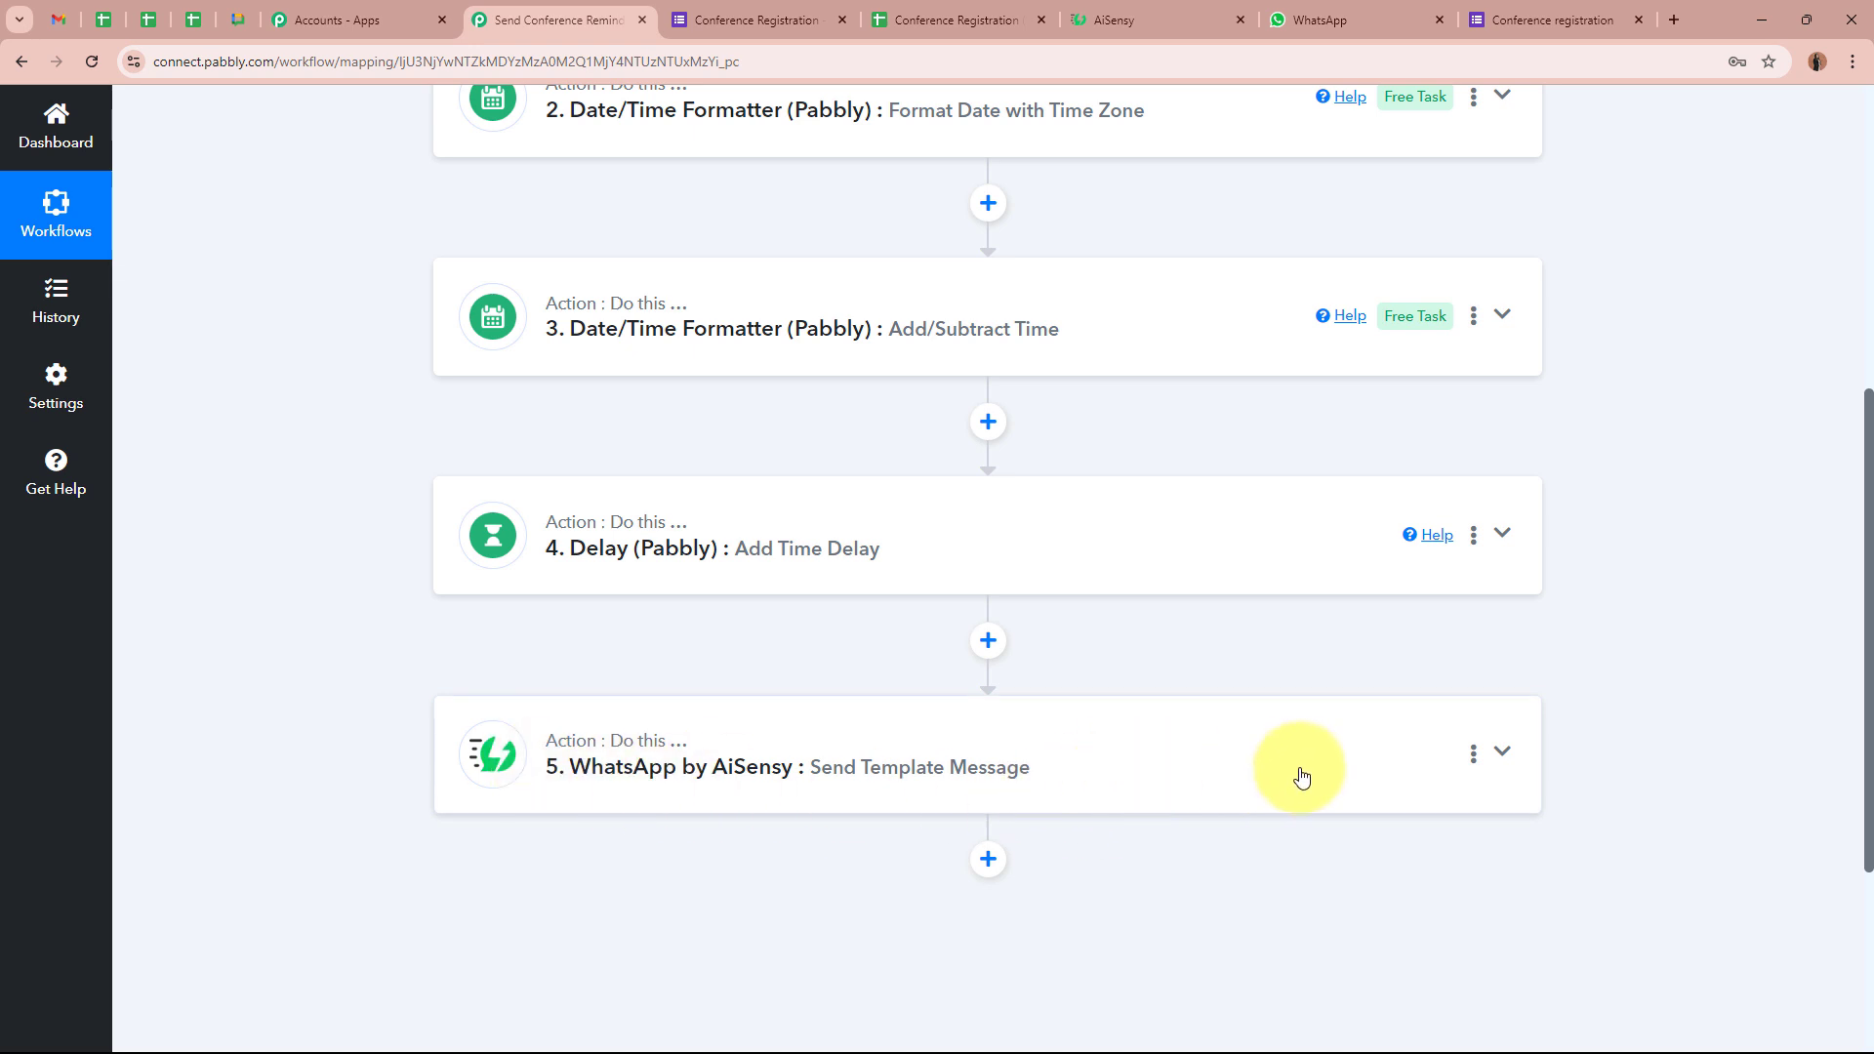
scroll(1301, 776, up, 3)
scroll(1301, 778, down, 3)
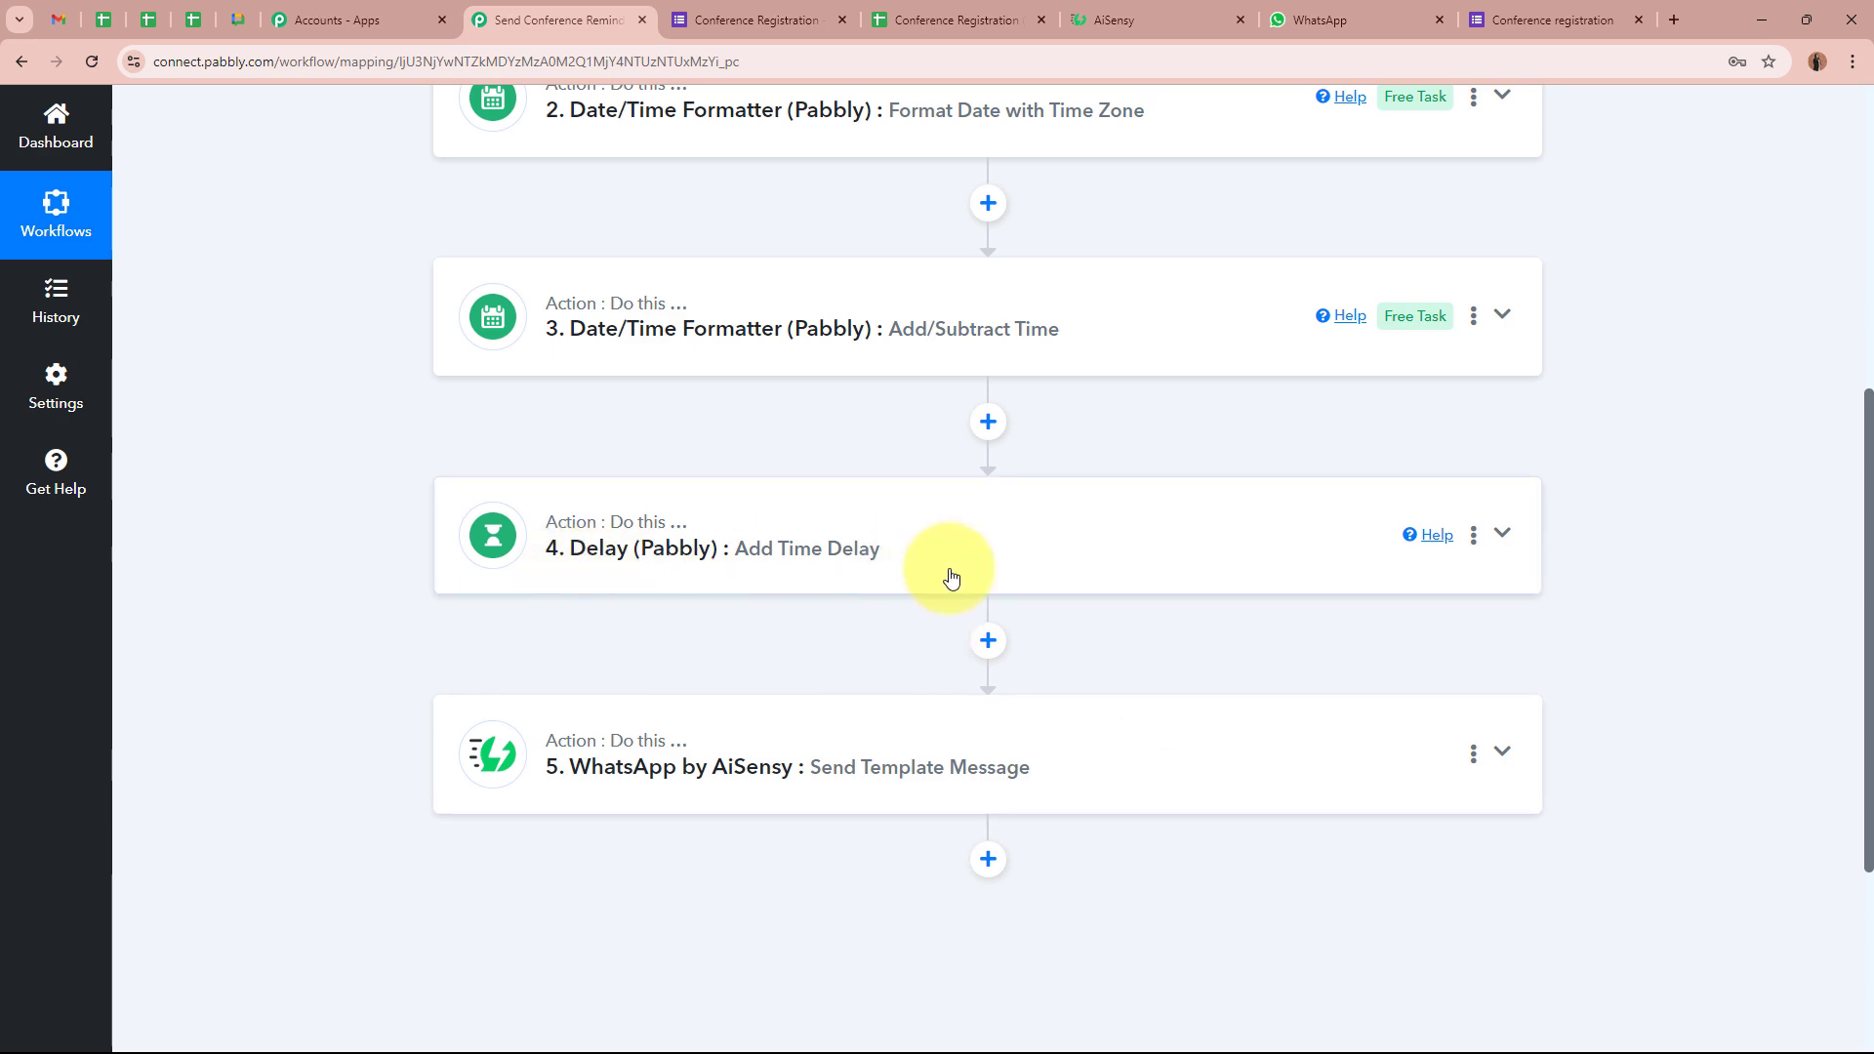
scroll(358, 622, up, 4)
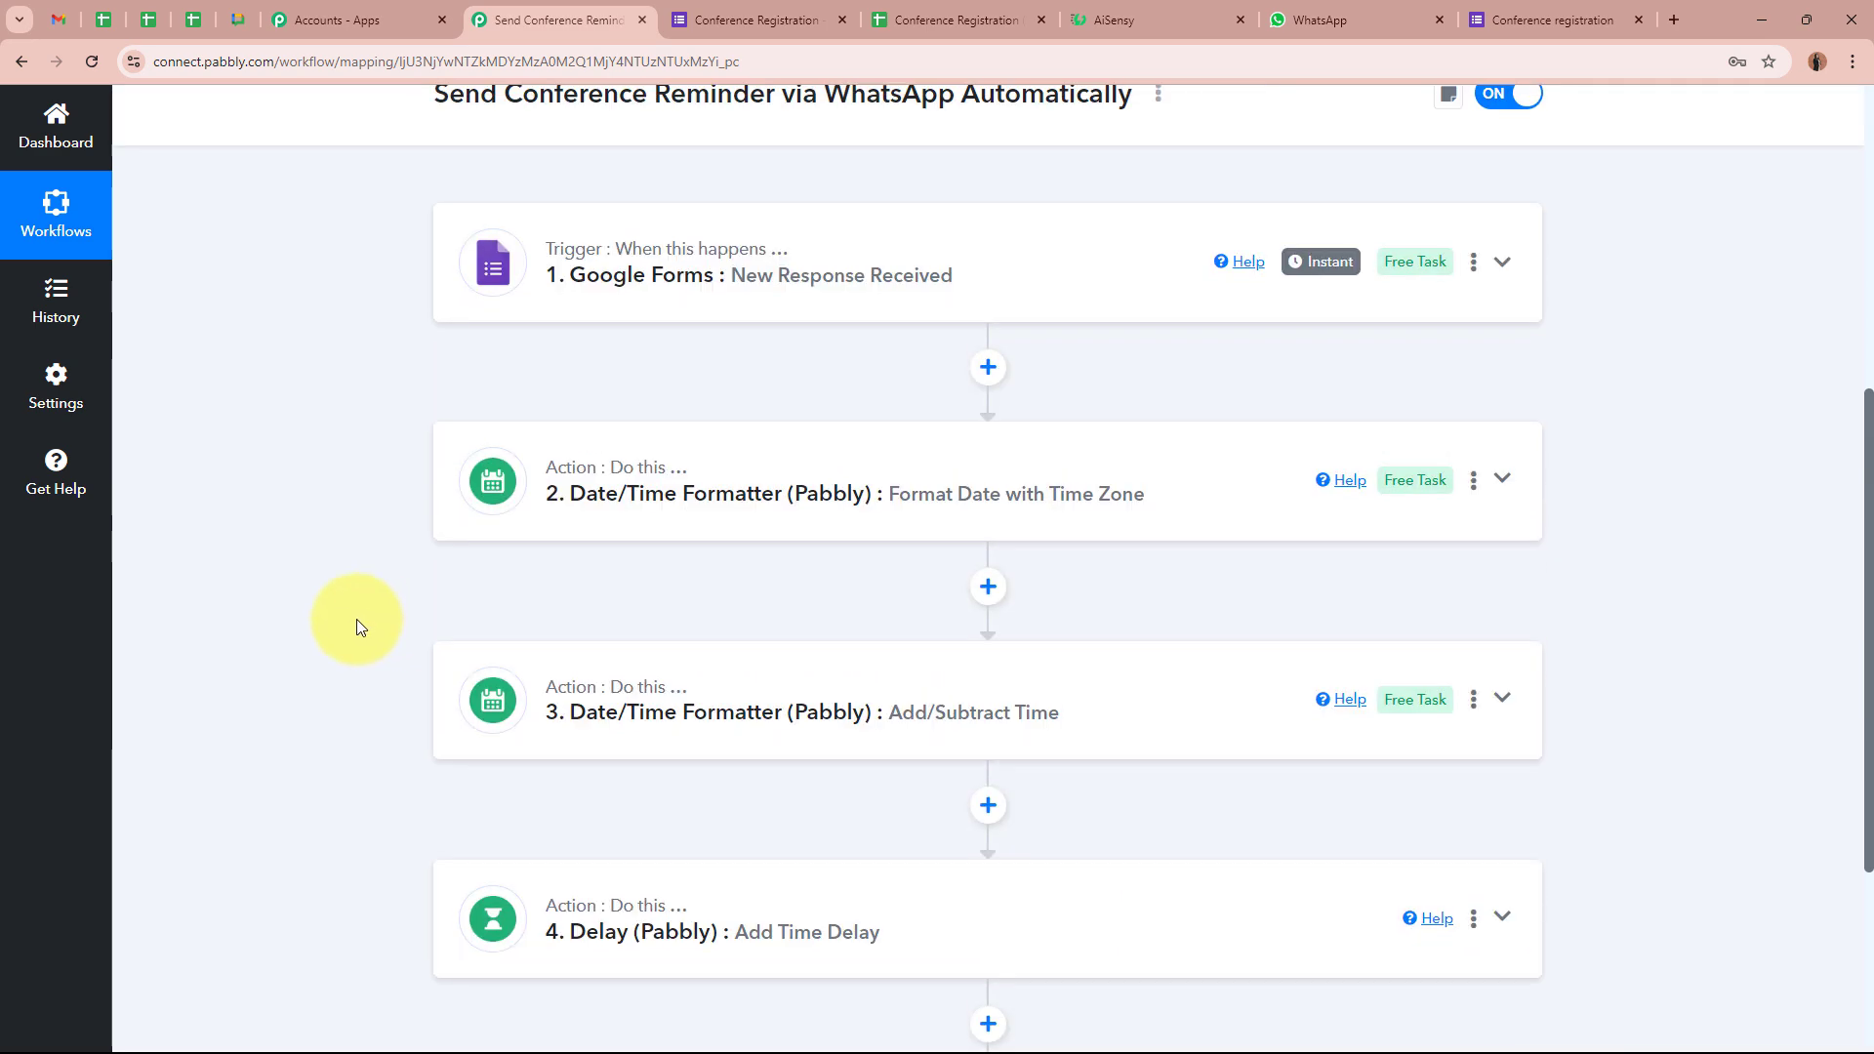
scroll(357, 623, down, 3)
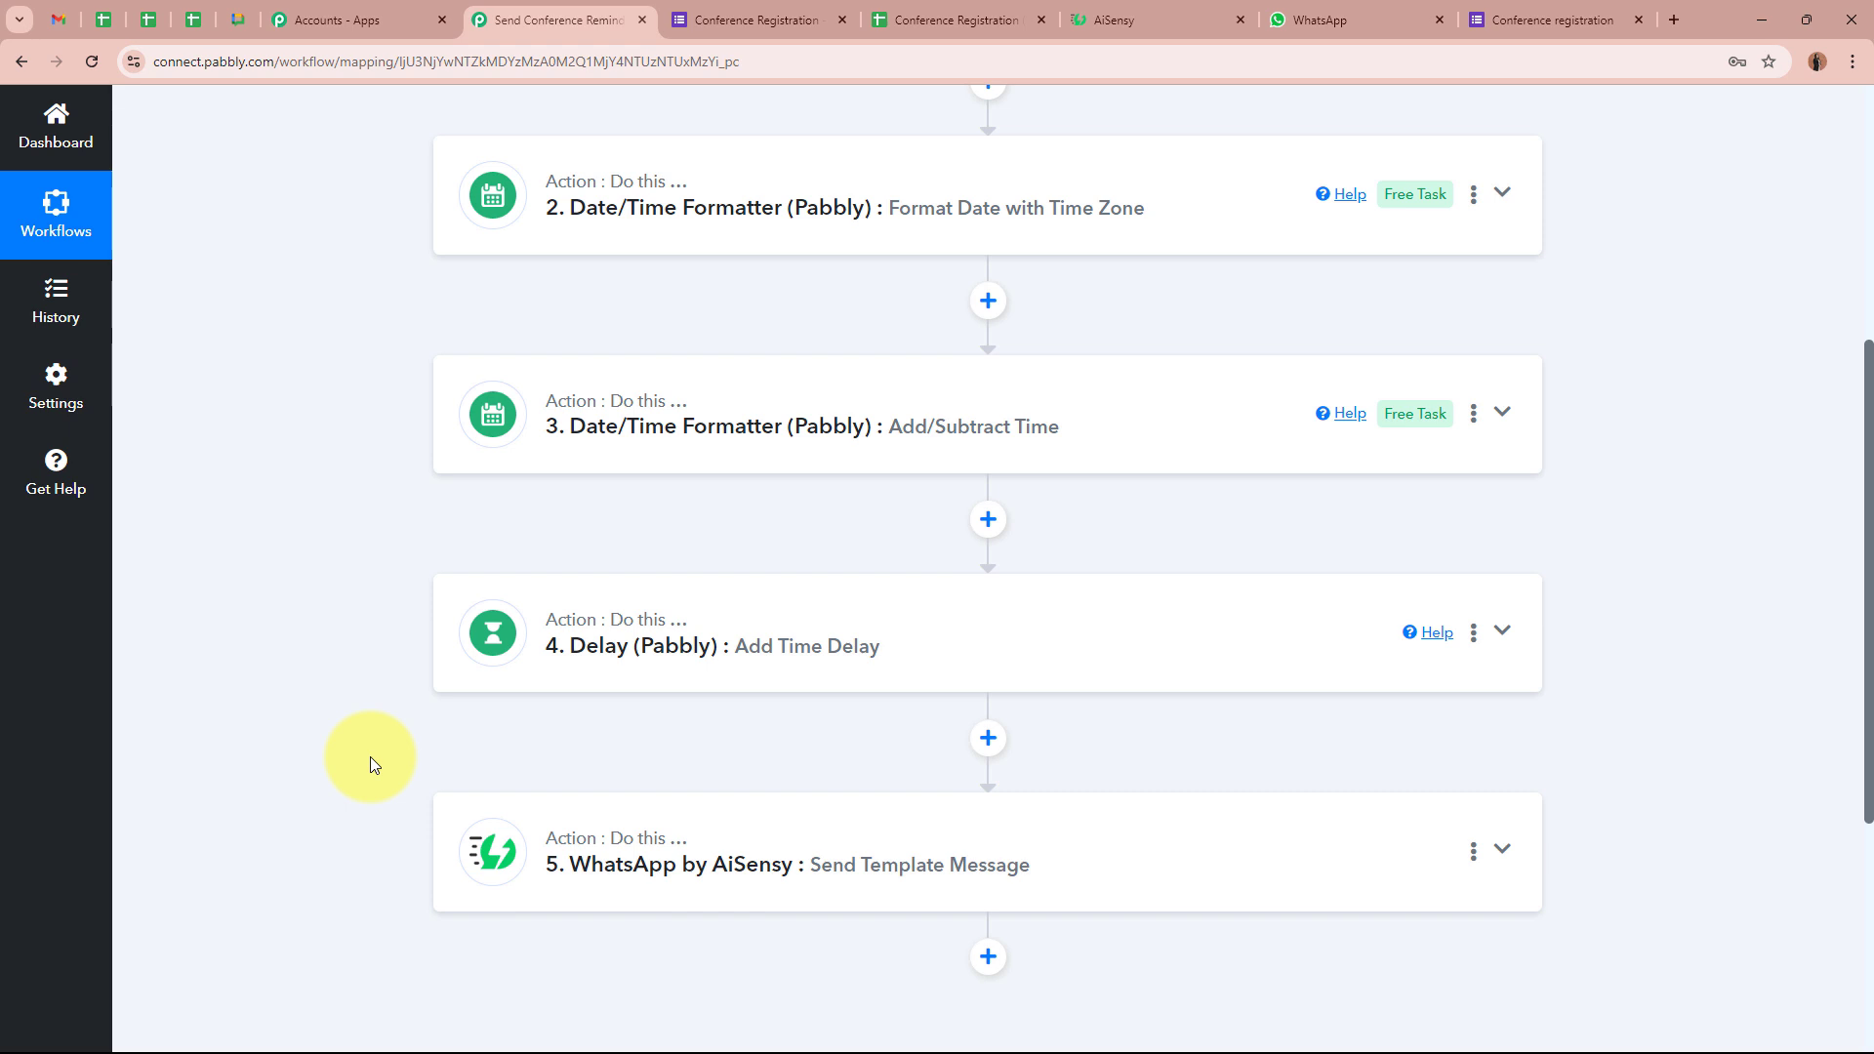
scroll(371, 757, down, 2)
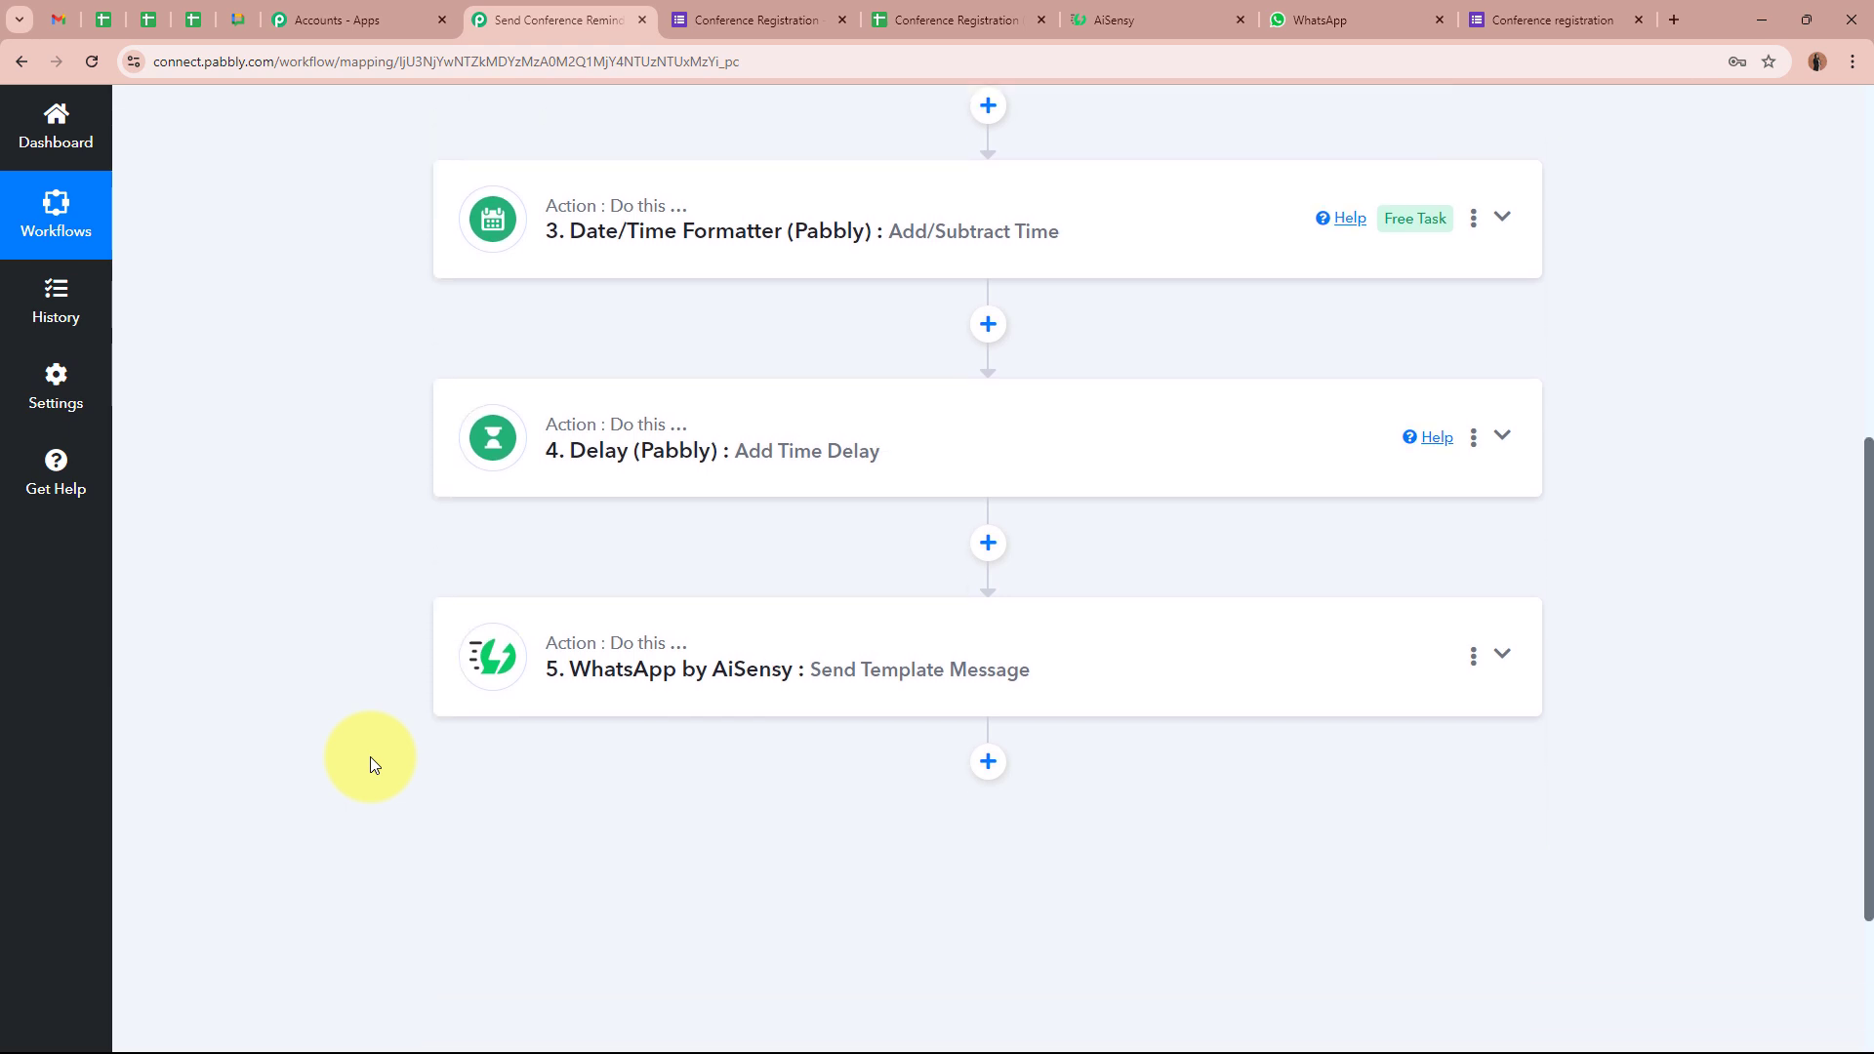
click(1333, 21)
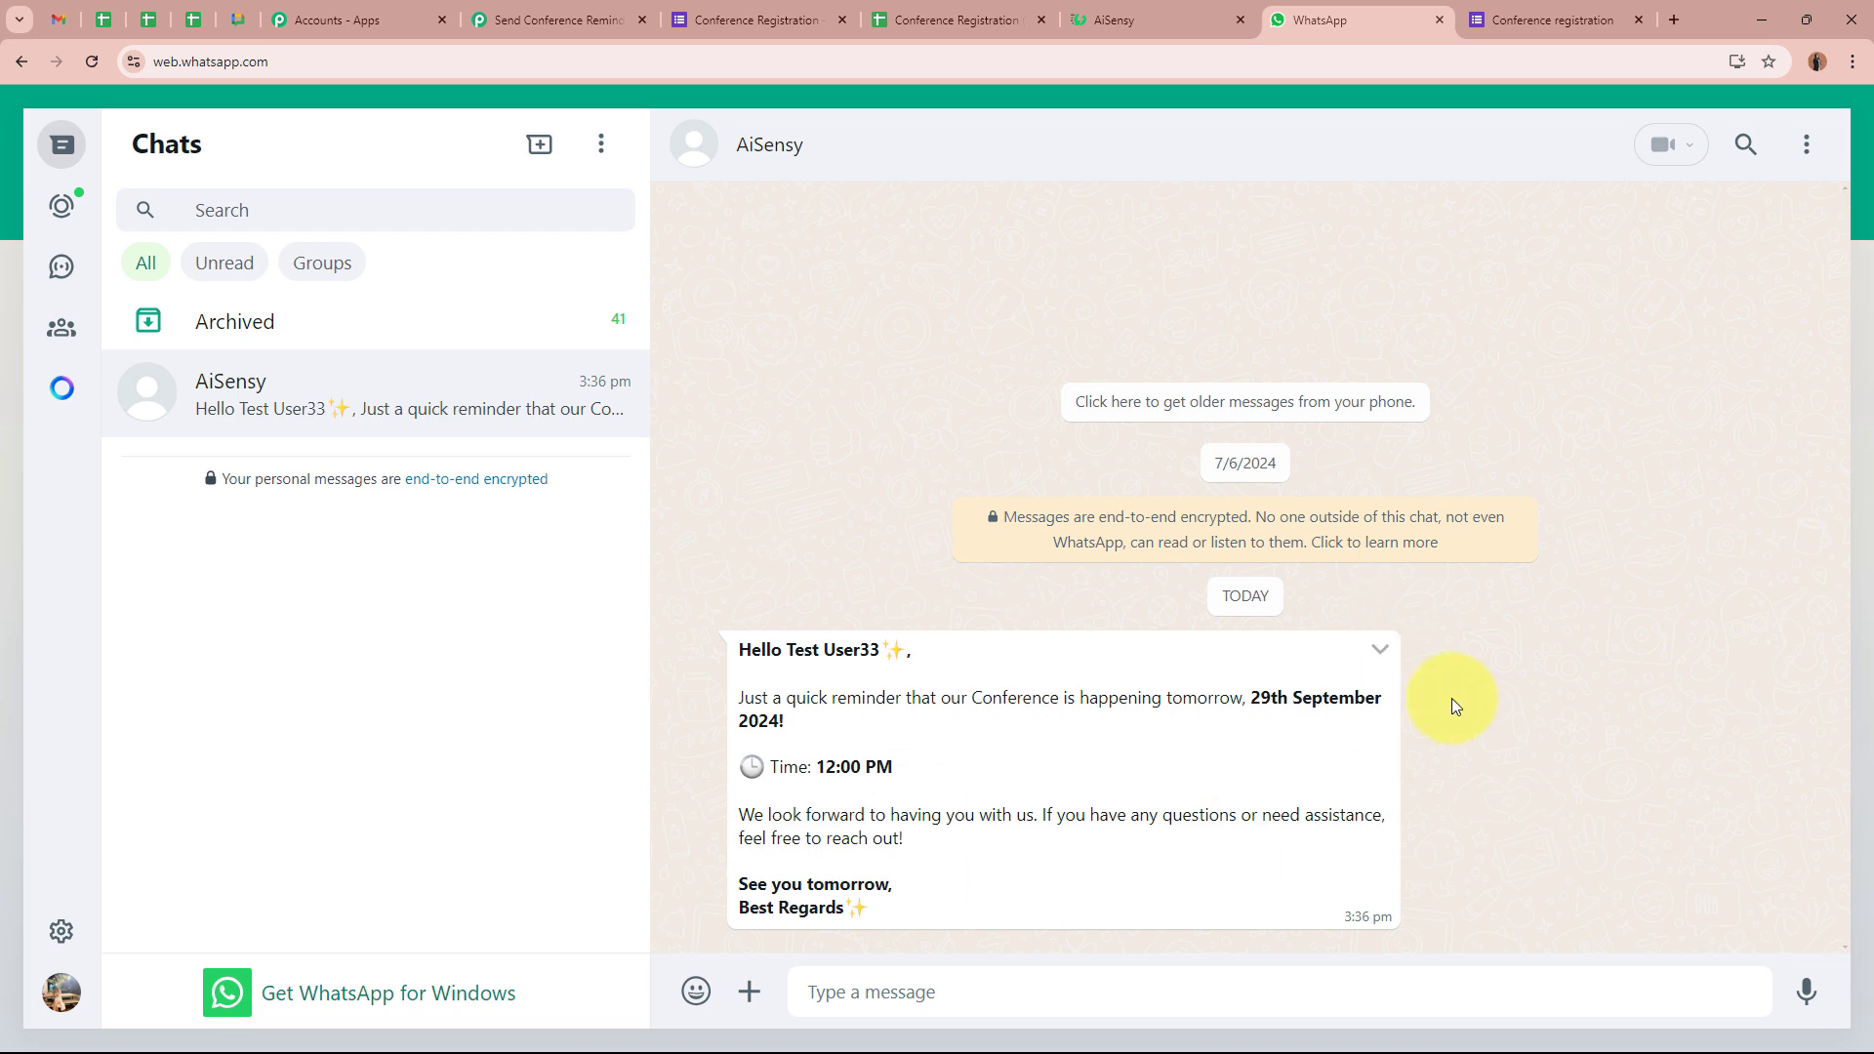
click(556, 21)
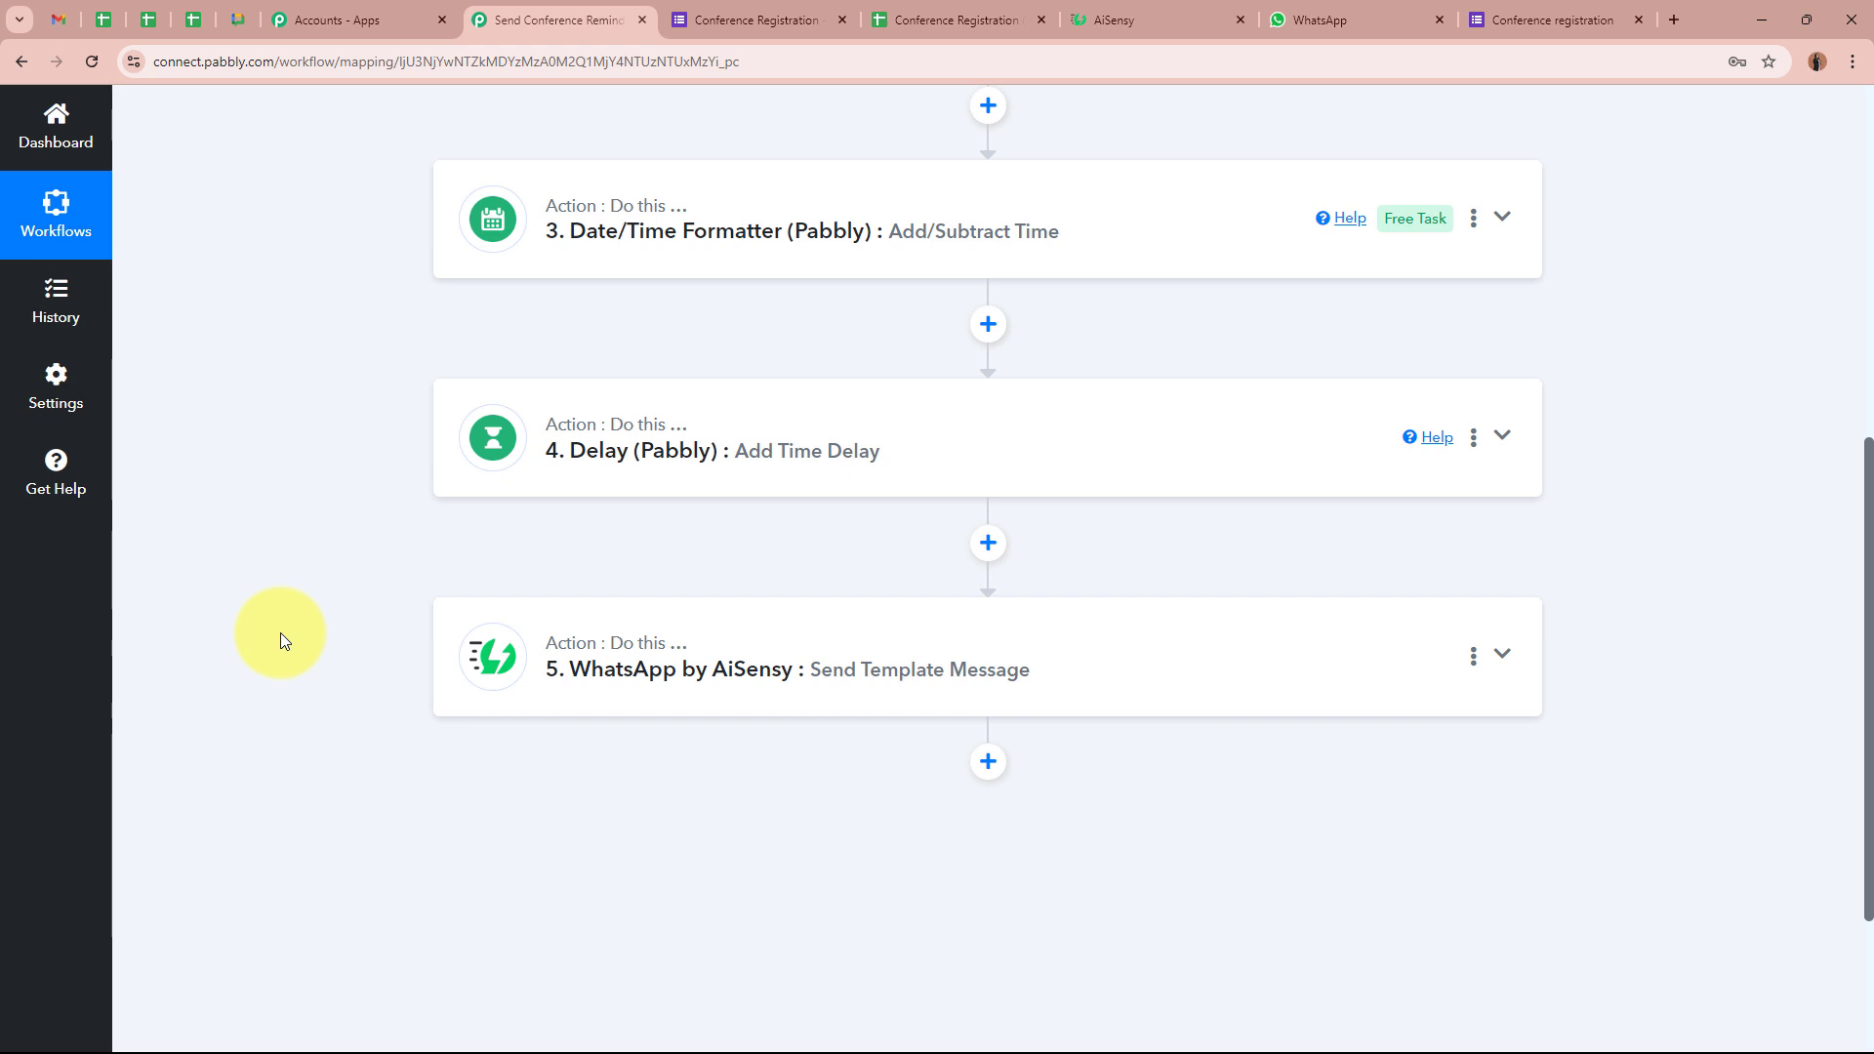
scroll(279, 633, down, 2)
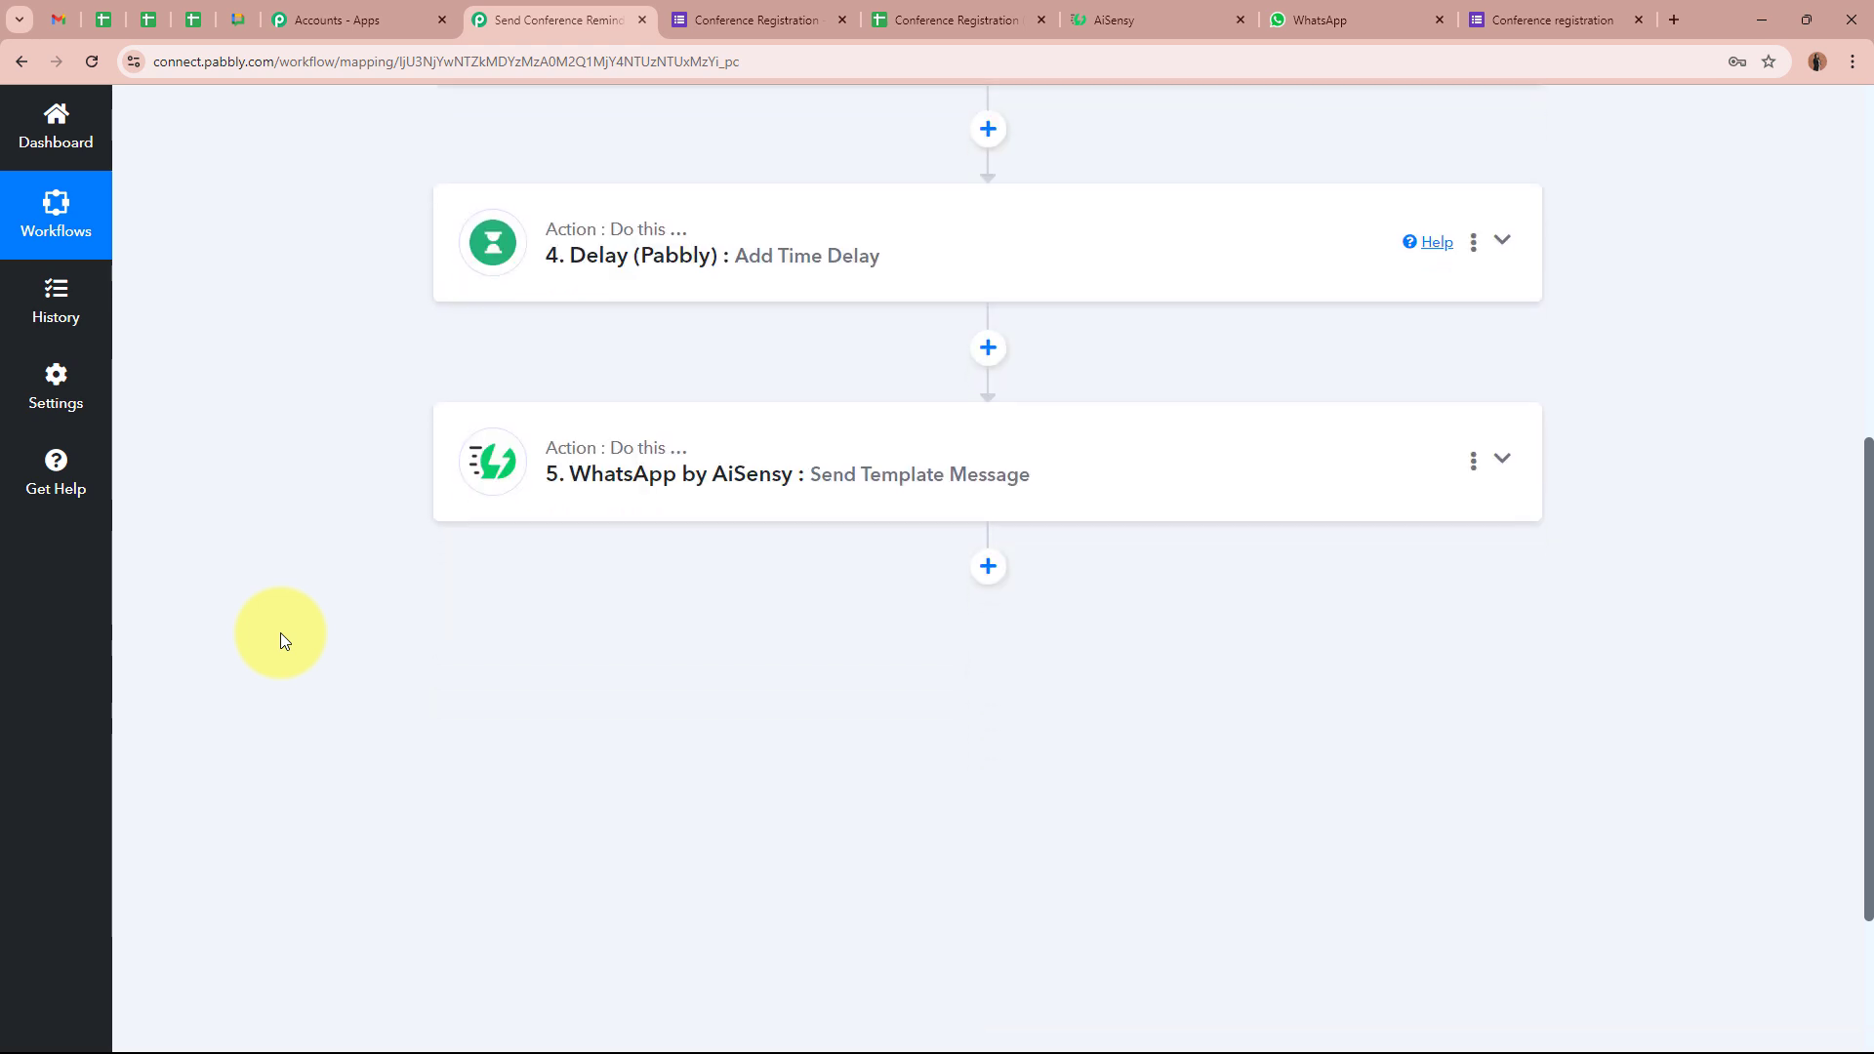
Add a Delay (Pabbly) Add Time Delay step after the AiSensy message, set to Delay Until
click(987, 566)
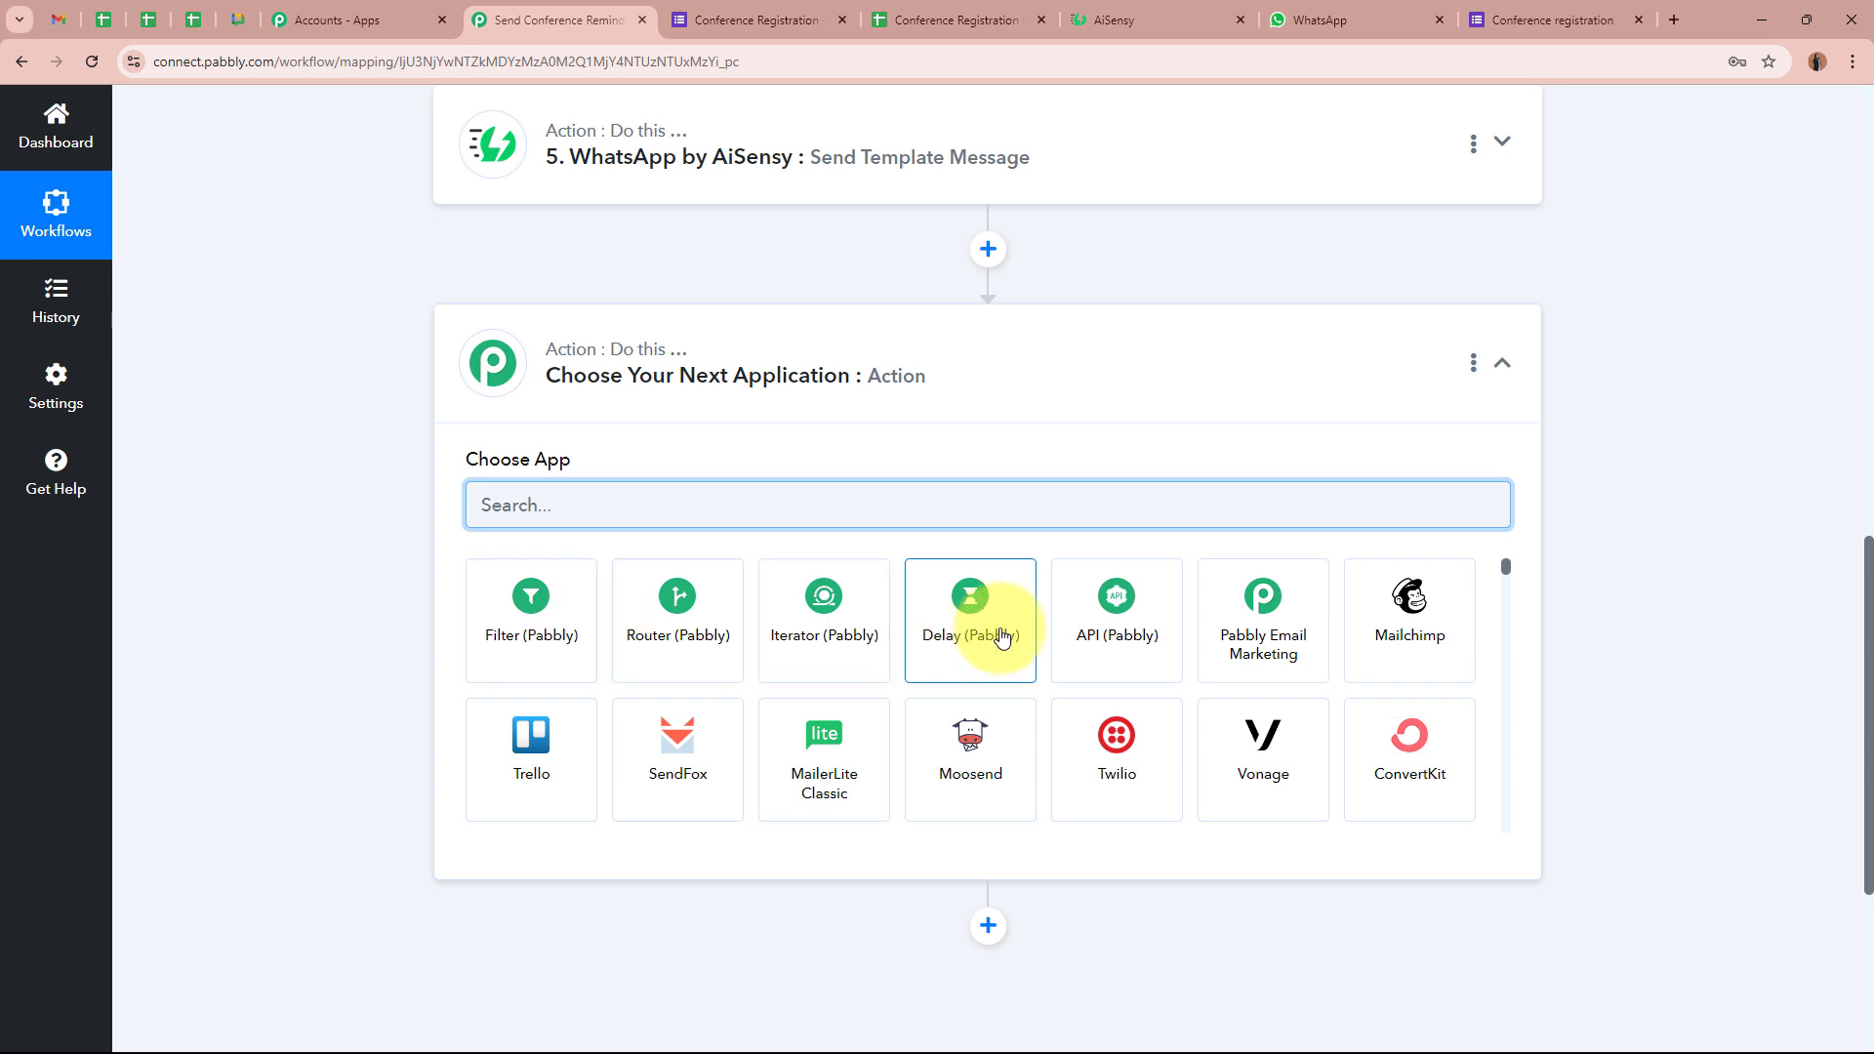
click(1002, 637)
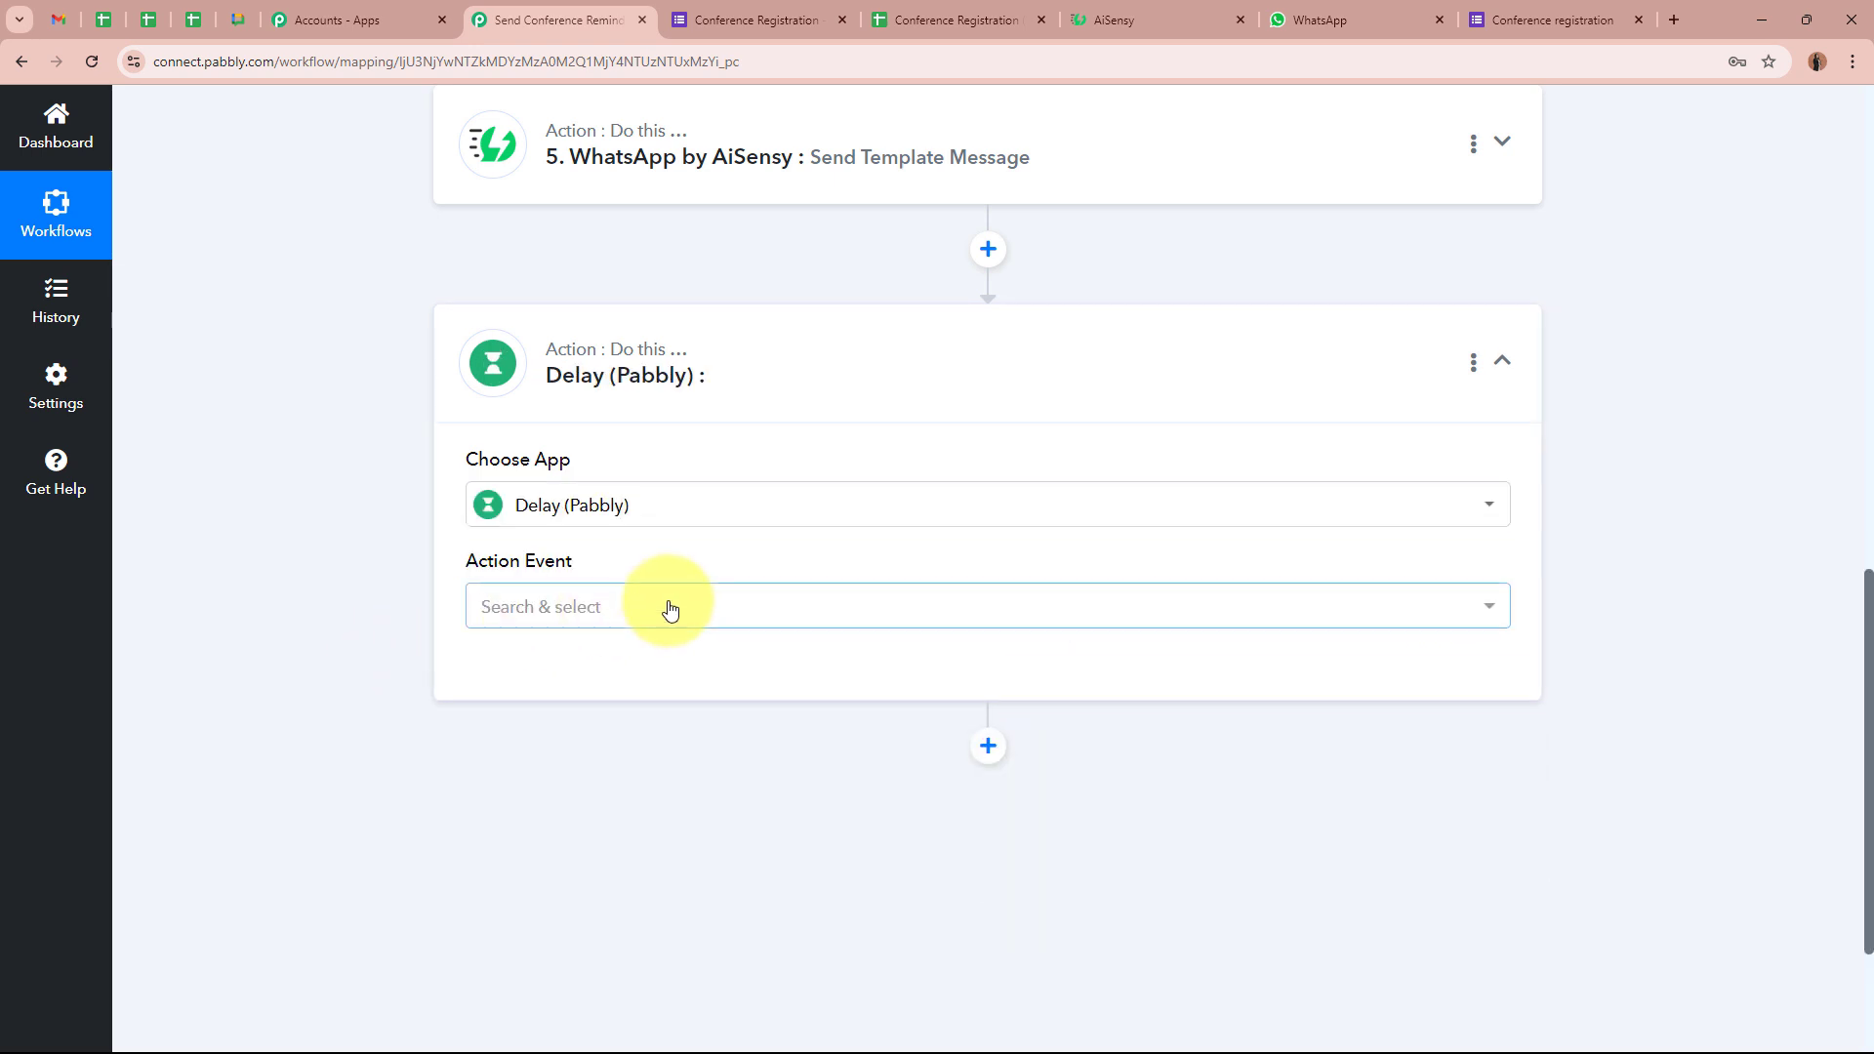
click(670, 609)
click(660, 754)
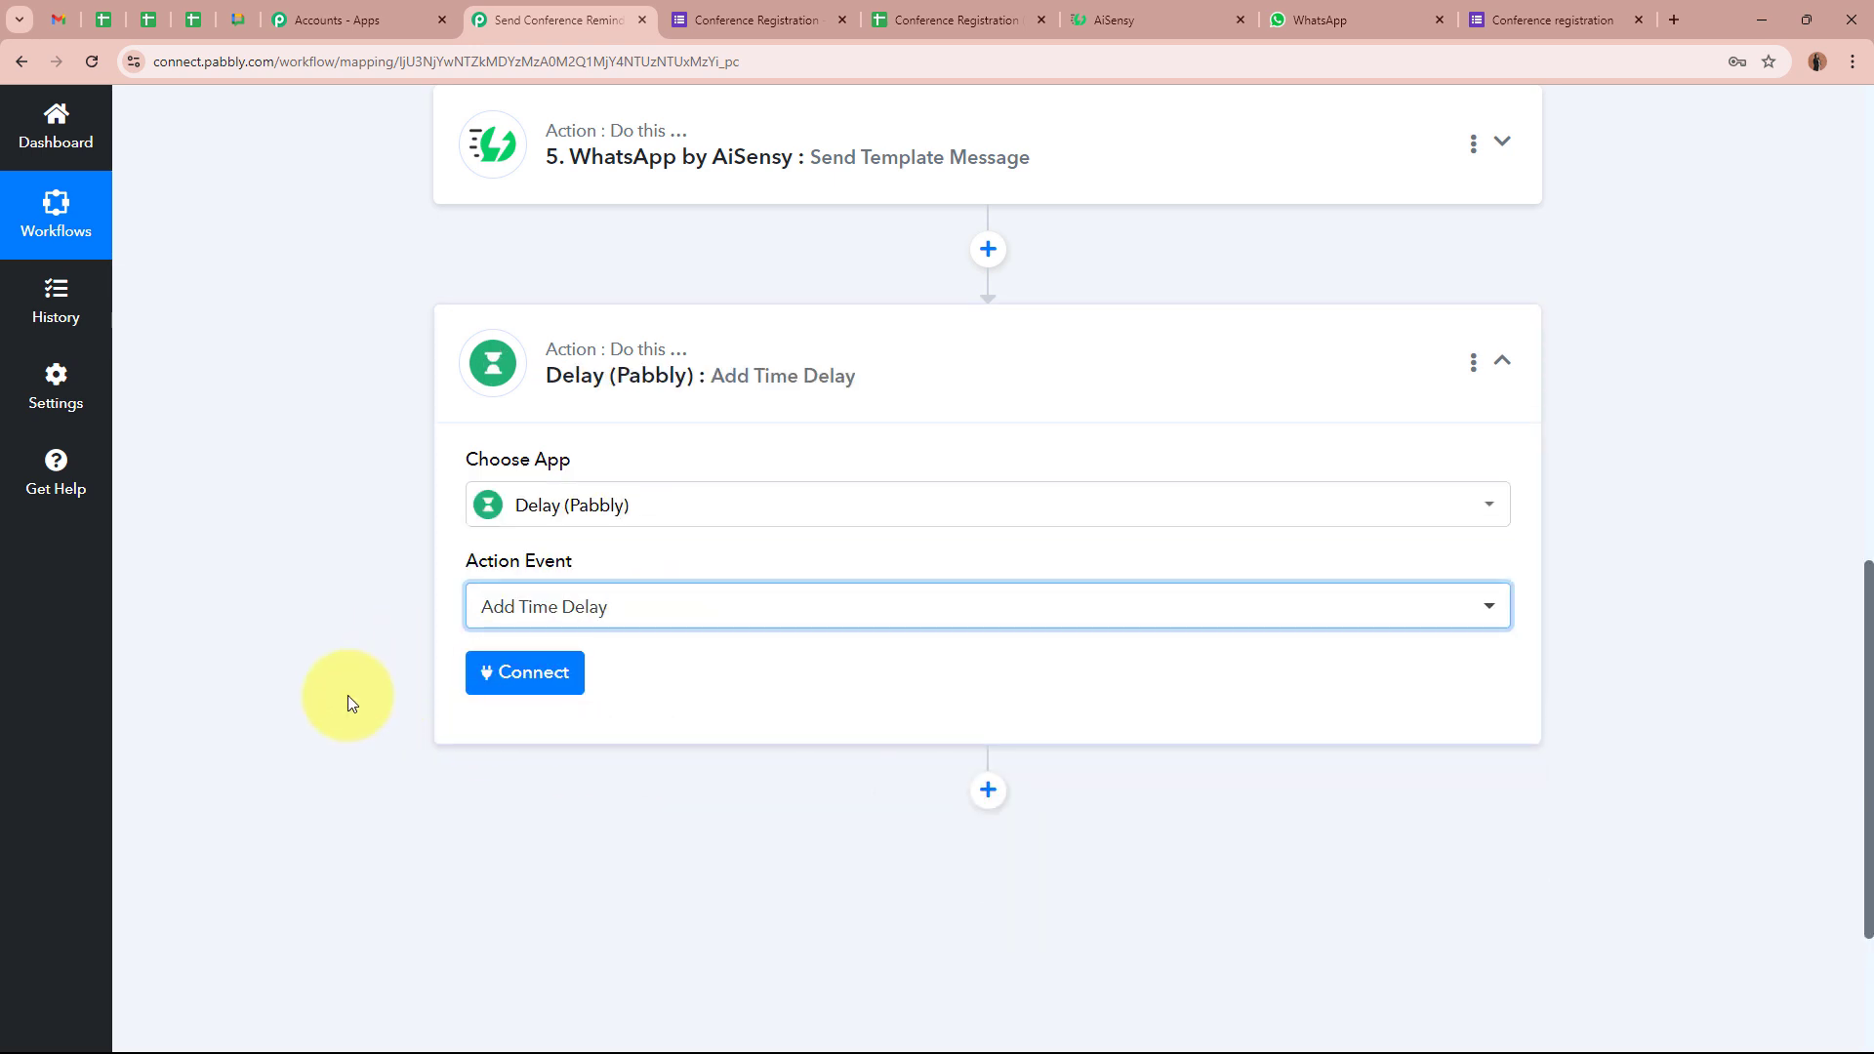
click(554, 673)
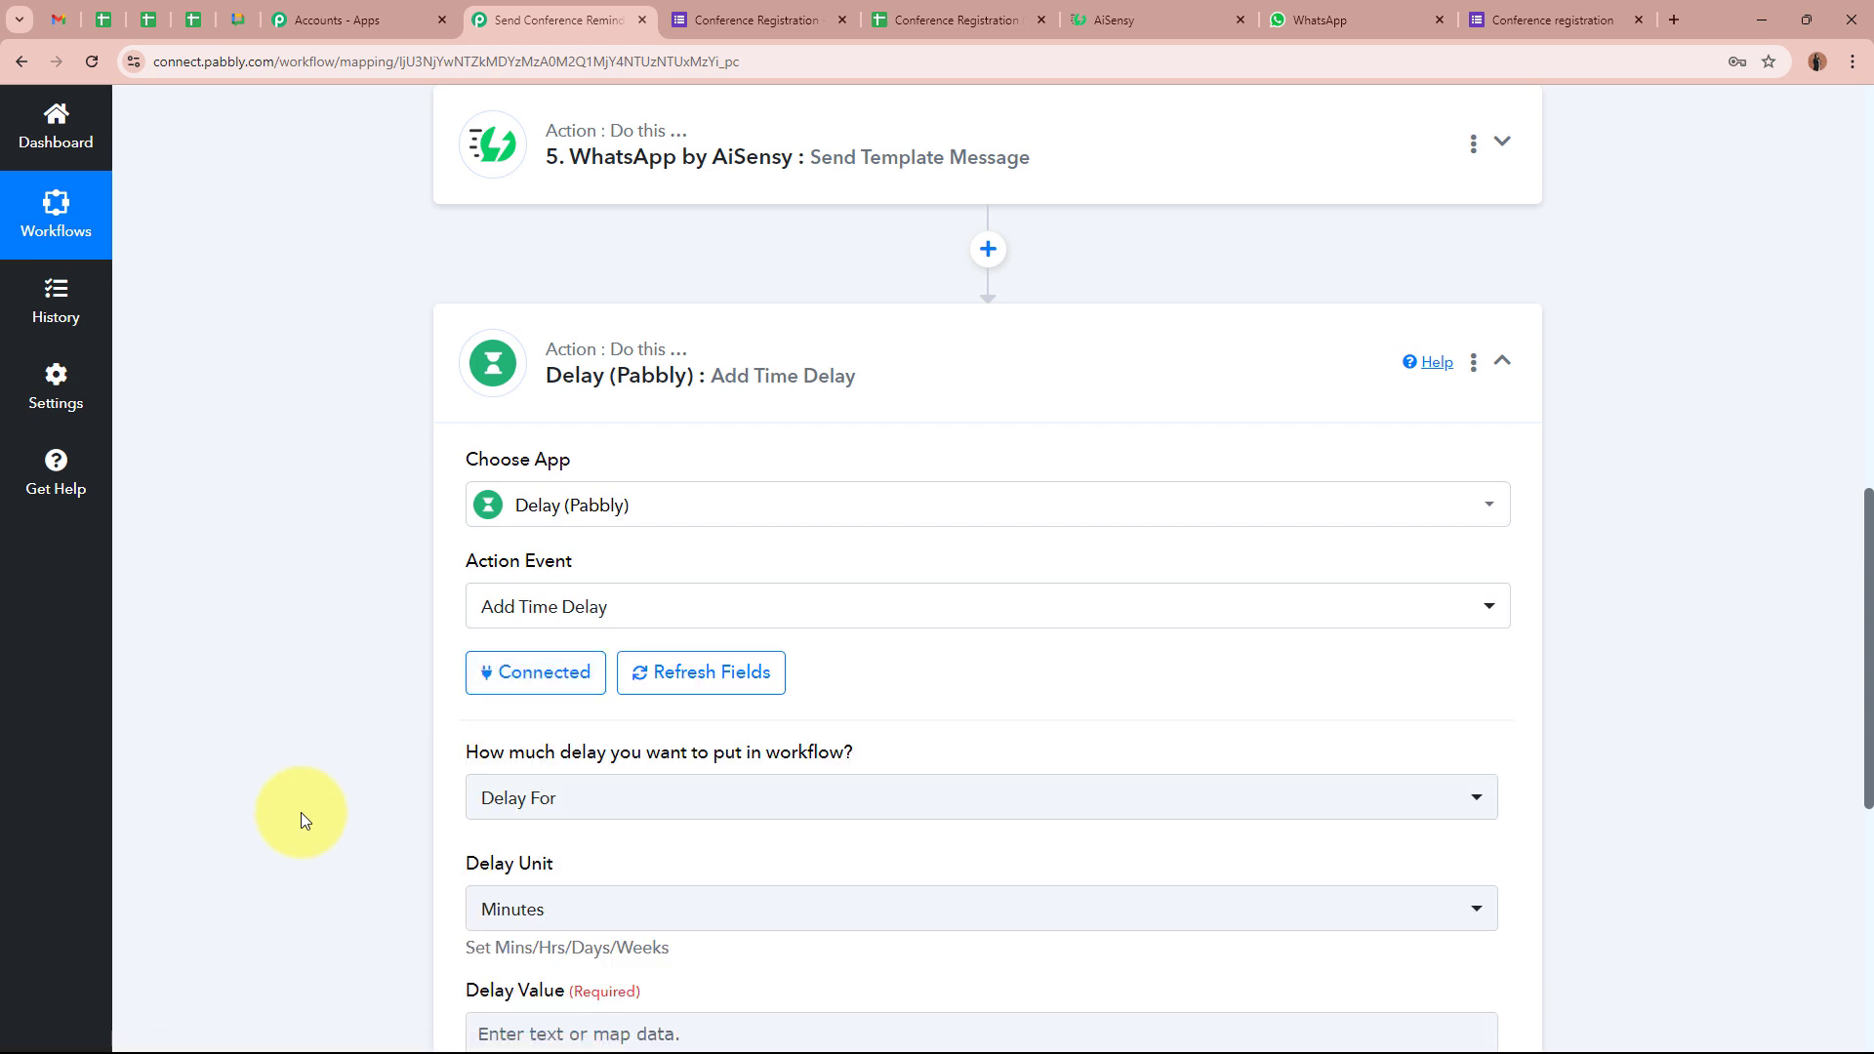
scroll(300, 812, down, 1)
click(763, 703)
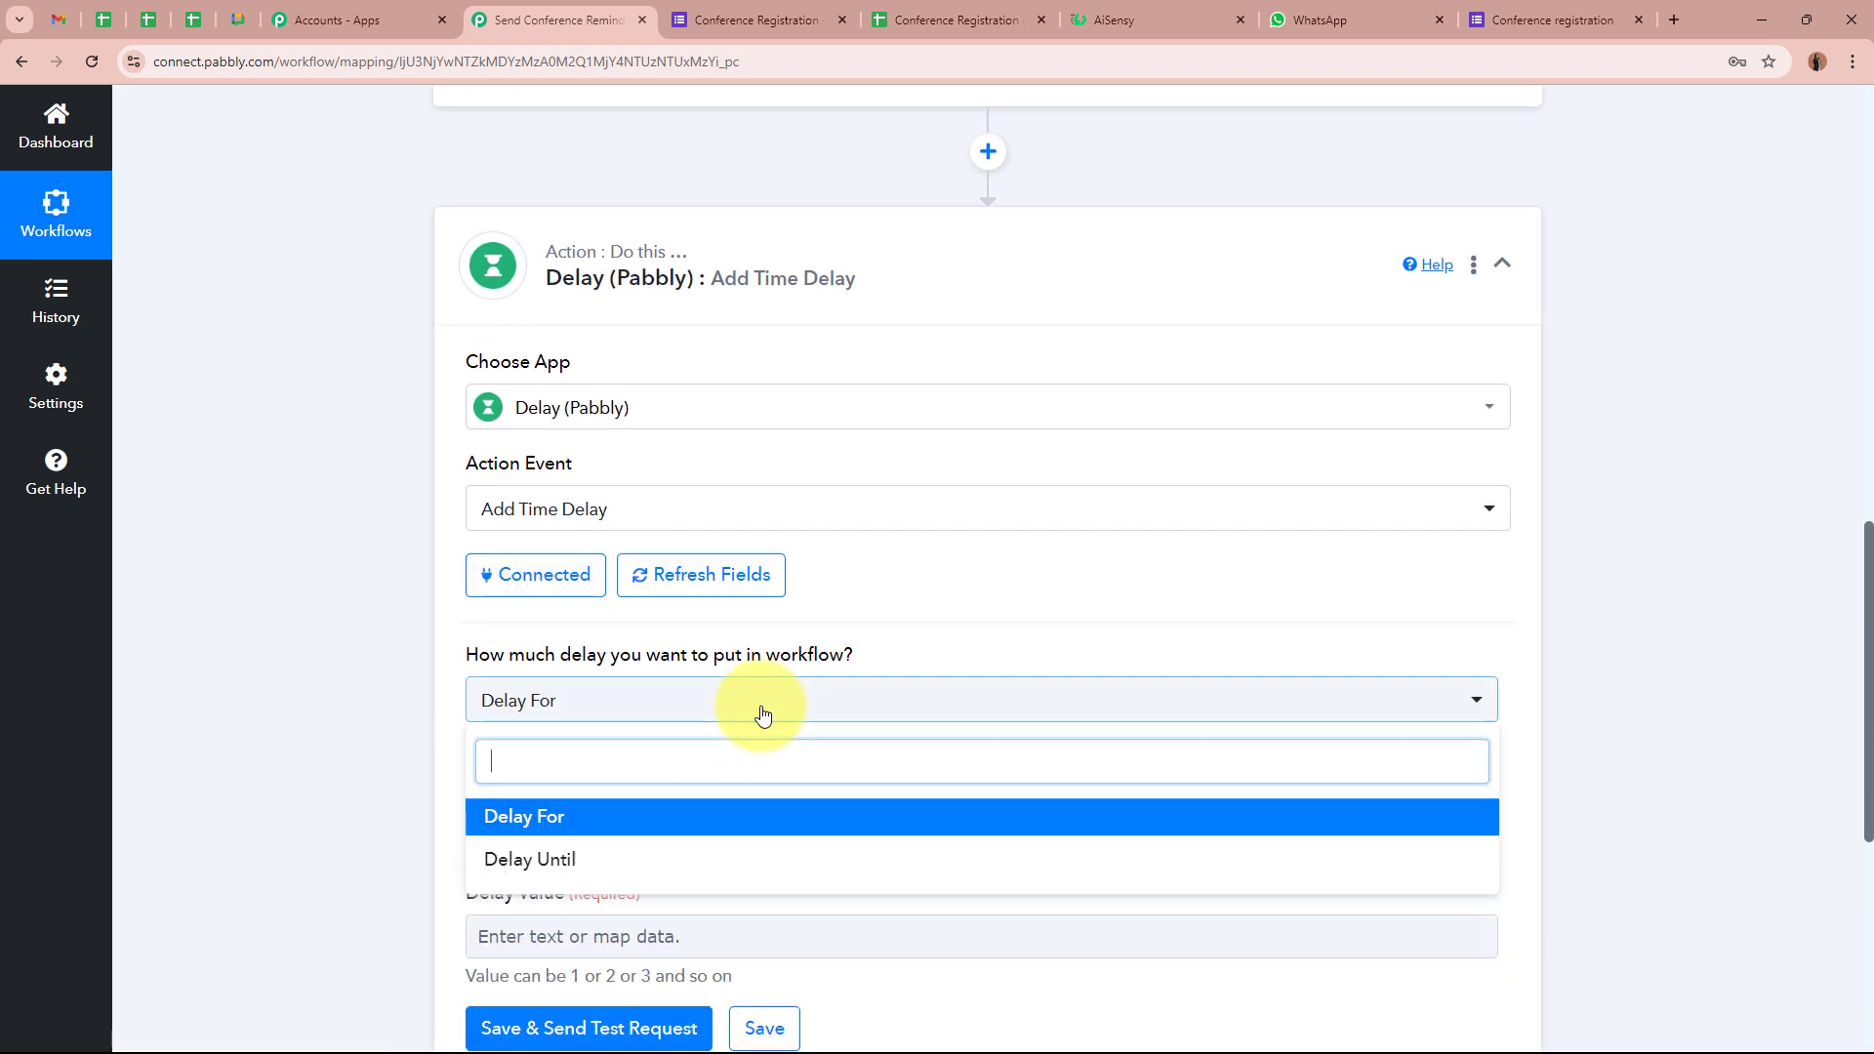
click(703, 879)
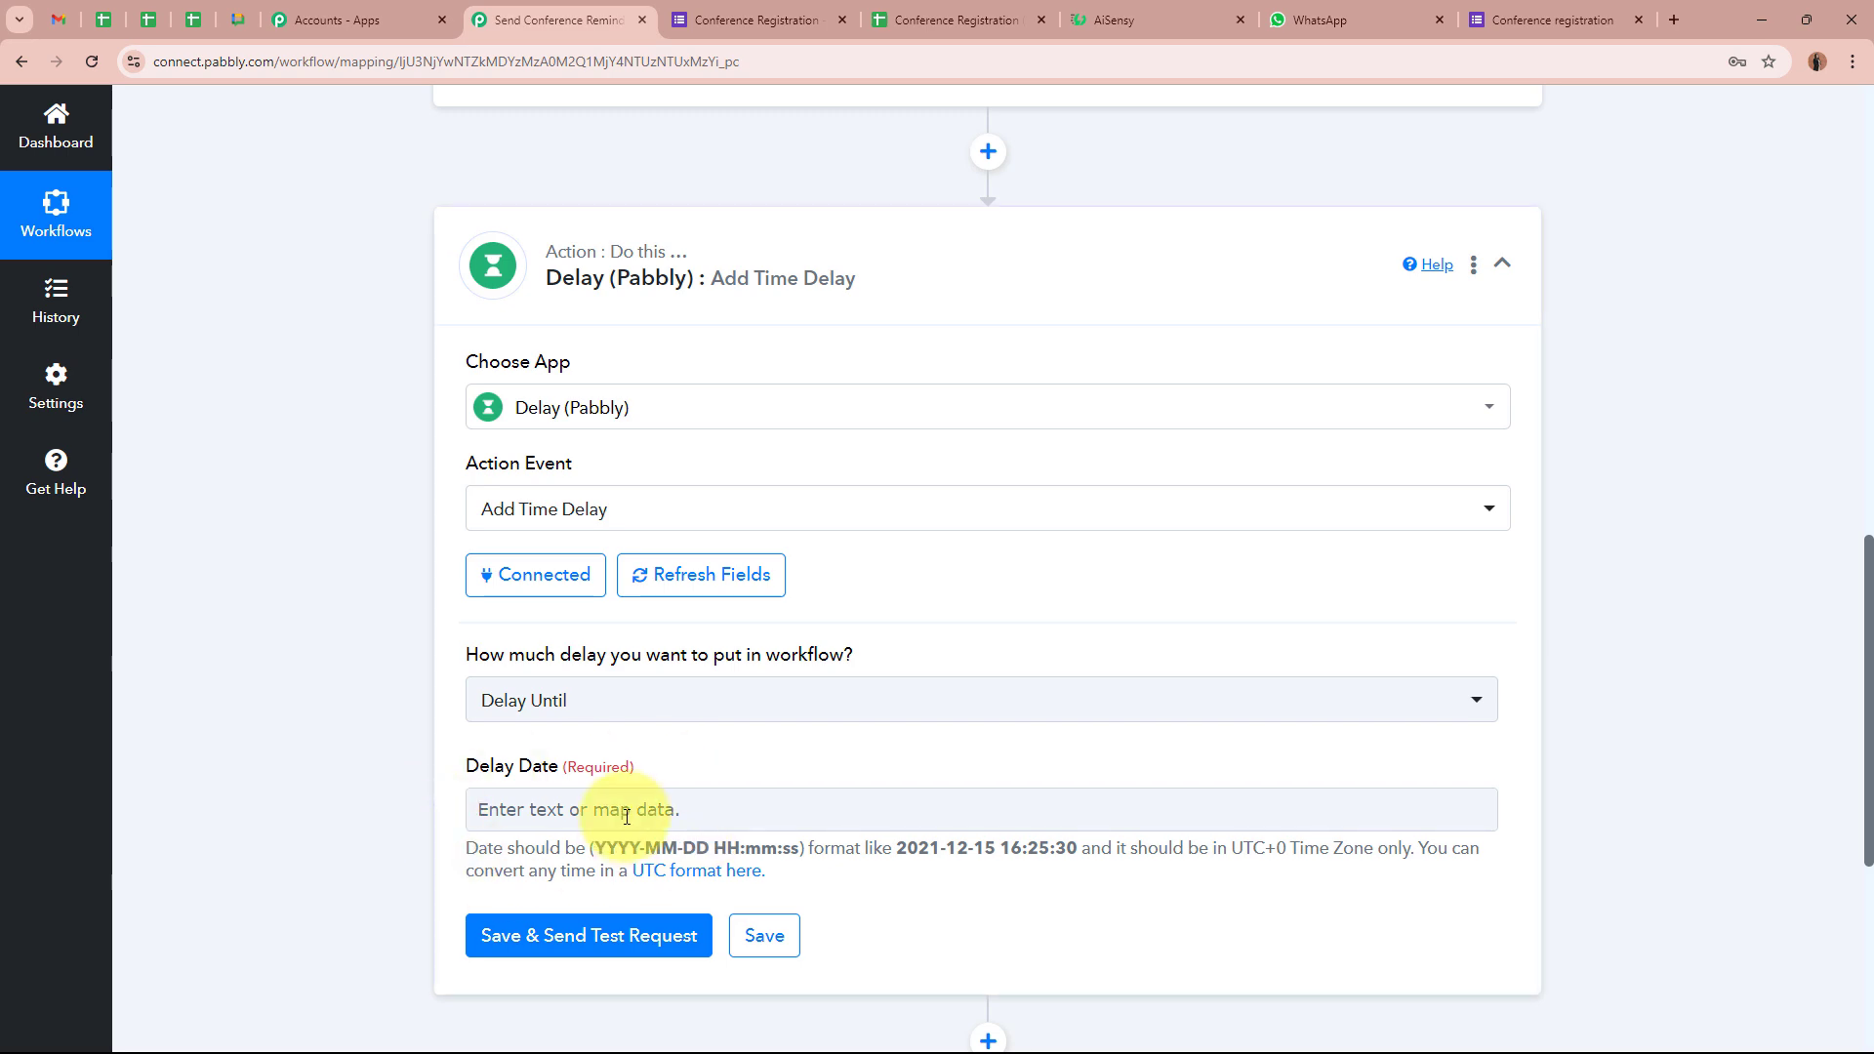
scroll(428, 760, up, 3)
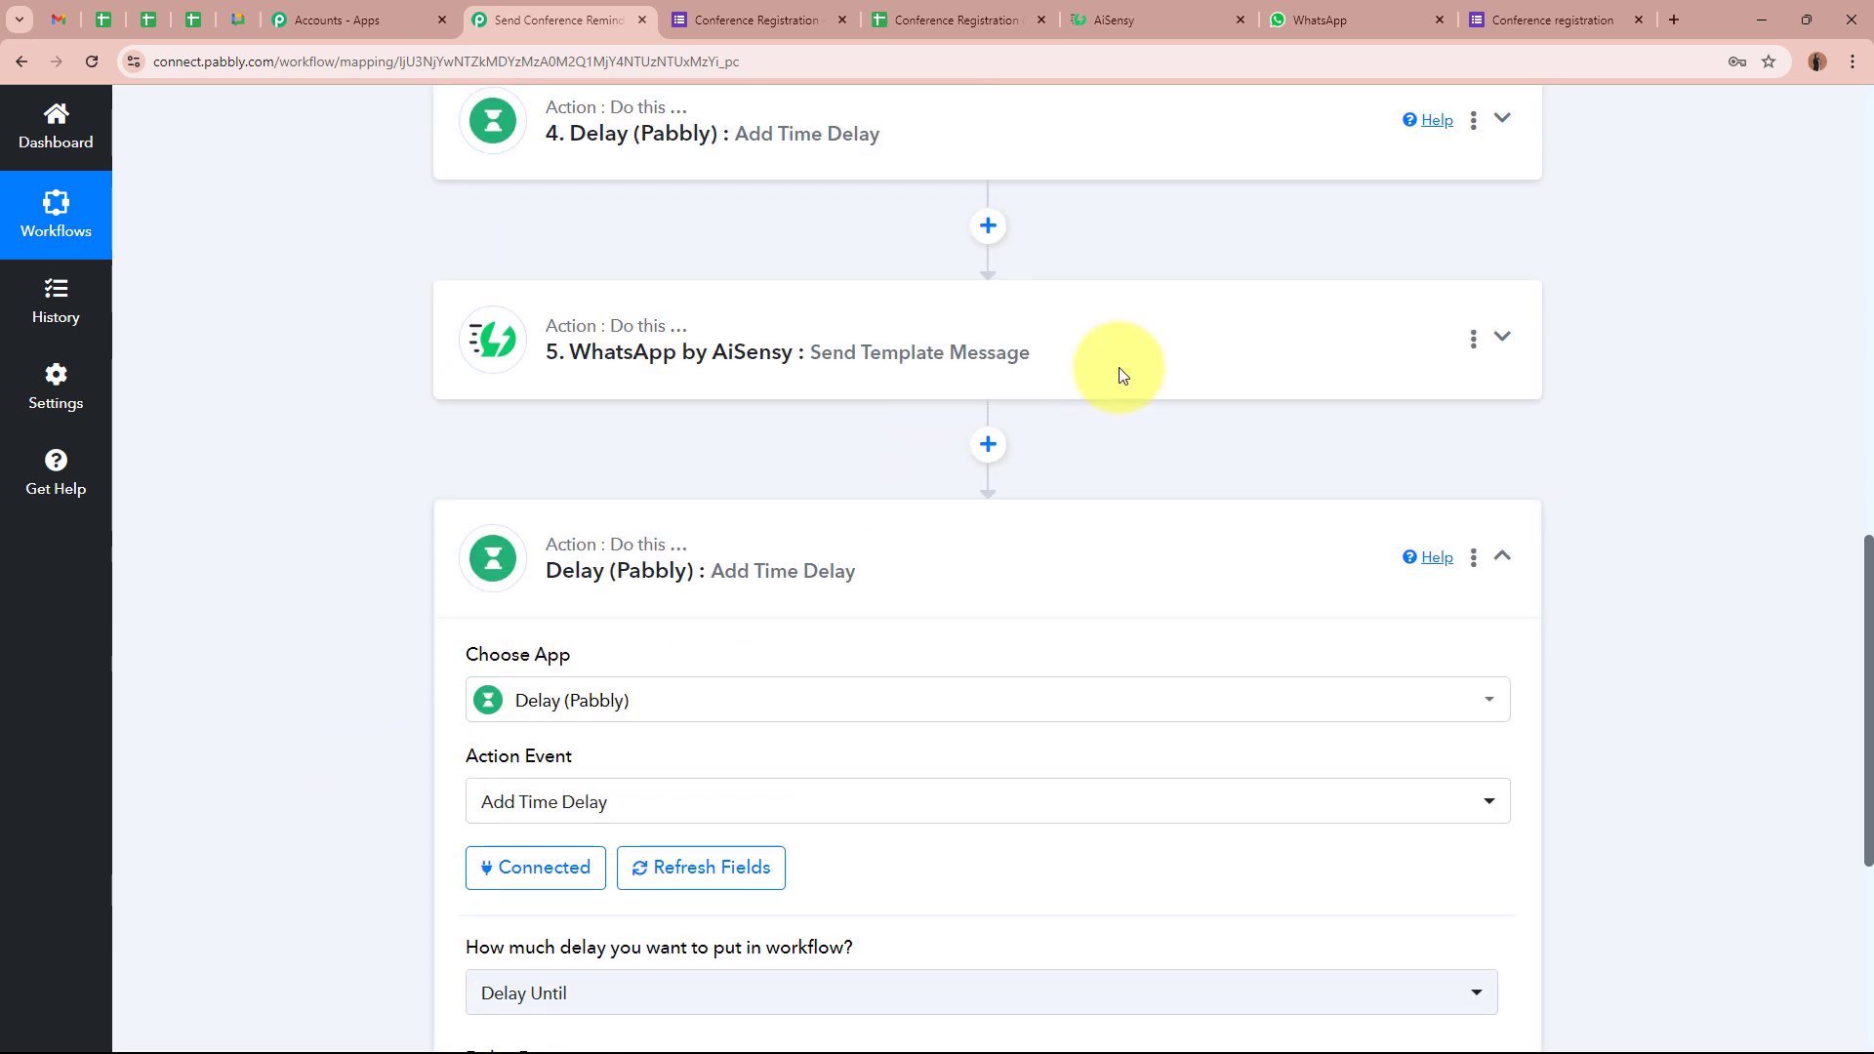
Insert a Date/Time Formatter (Pabbly) Add/Subtract Time step before the Delay
click(973, 449)
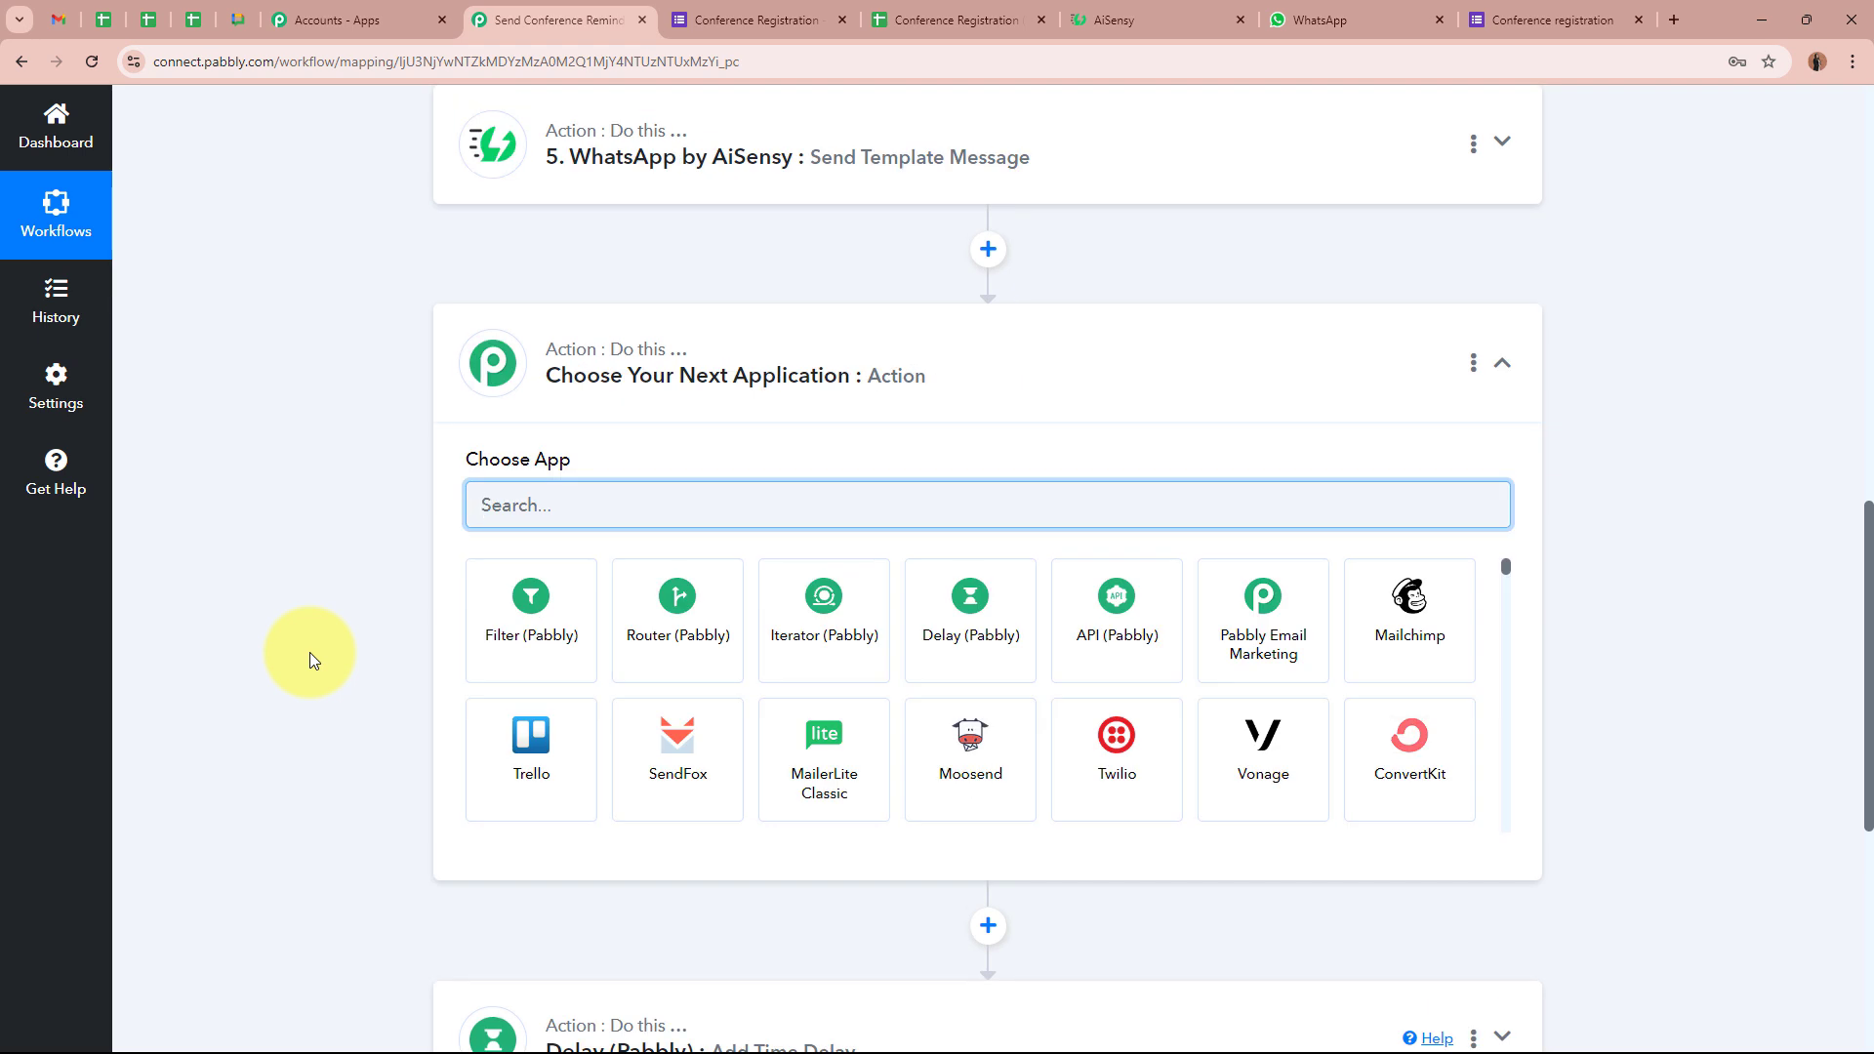
text(date)
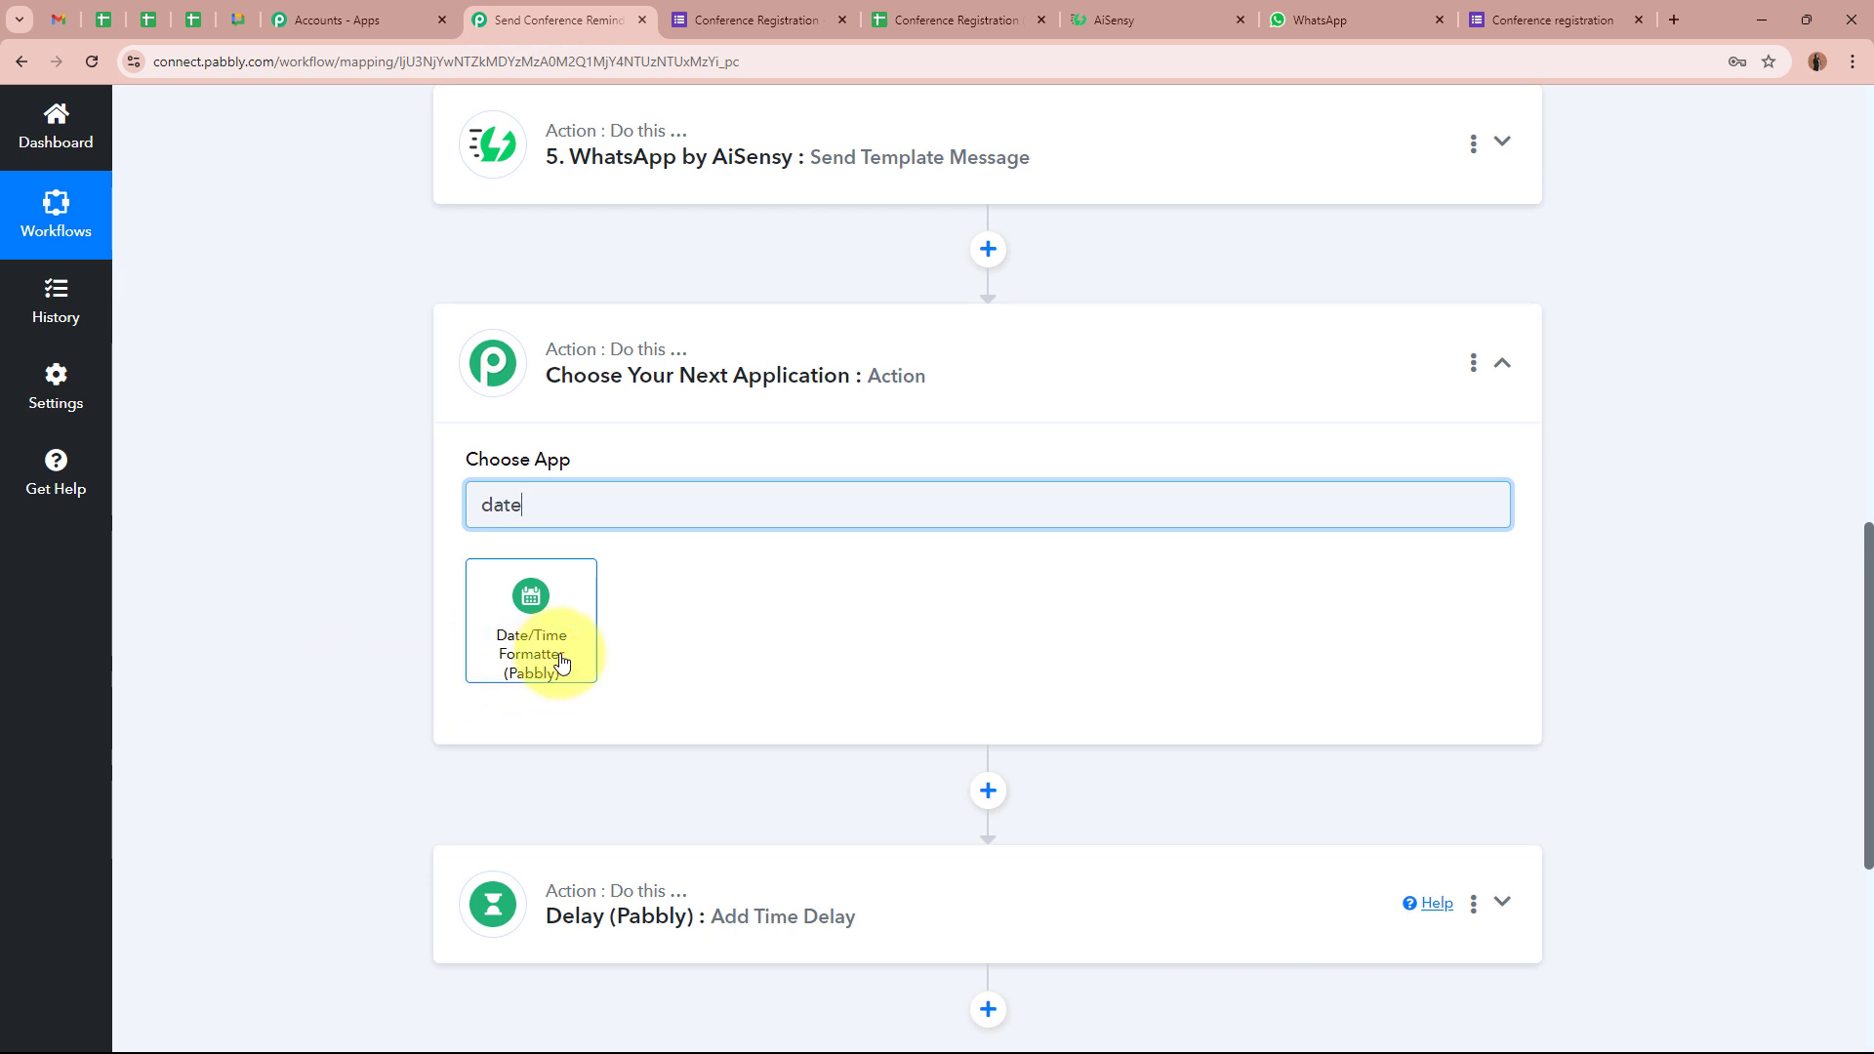
click(562, 652)
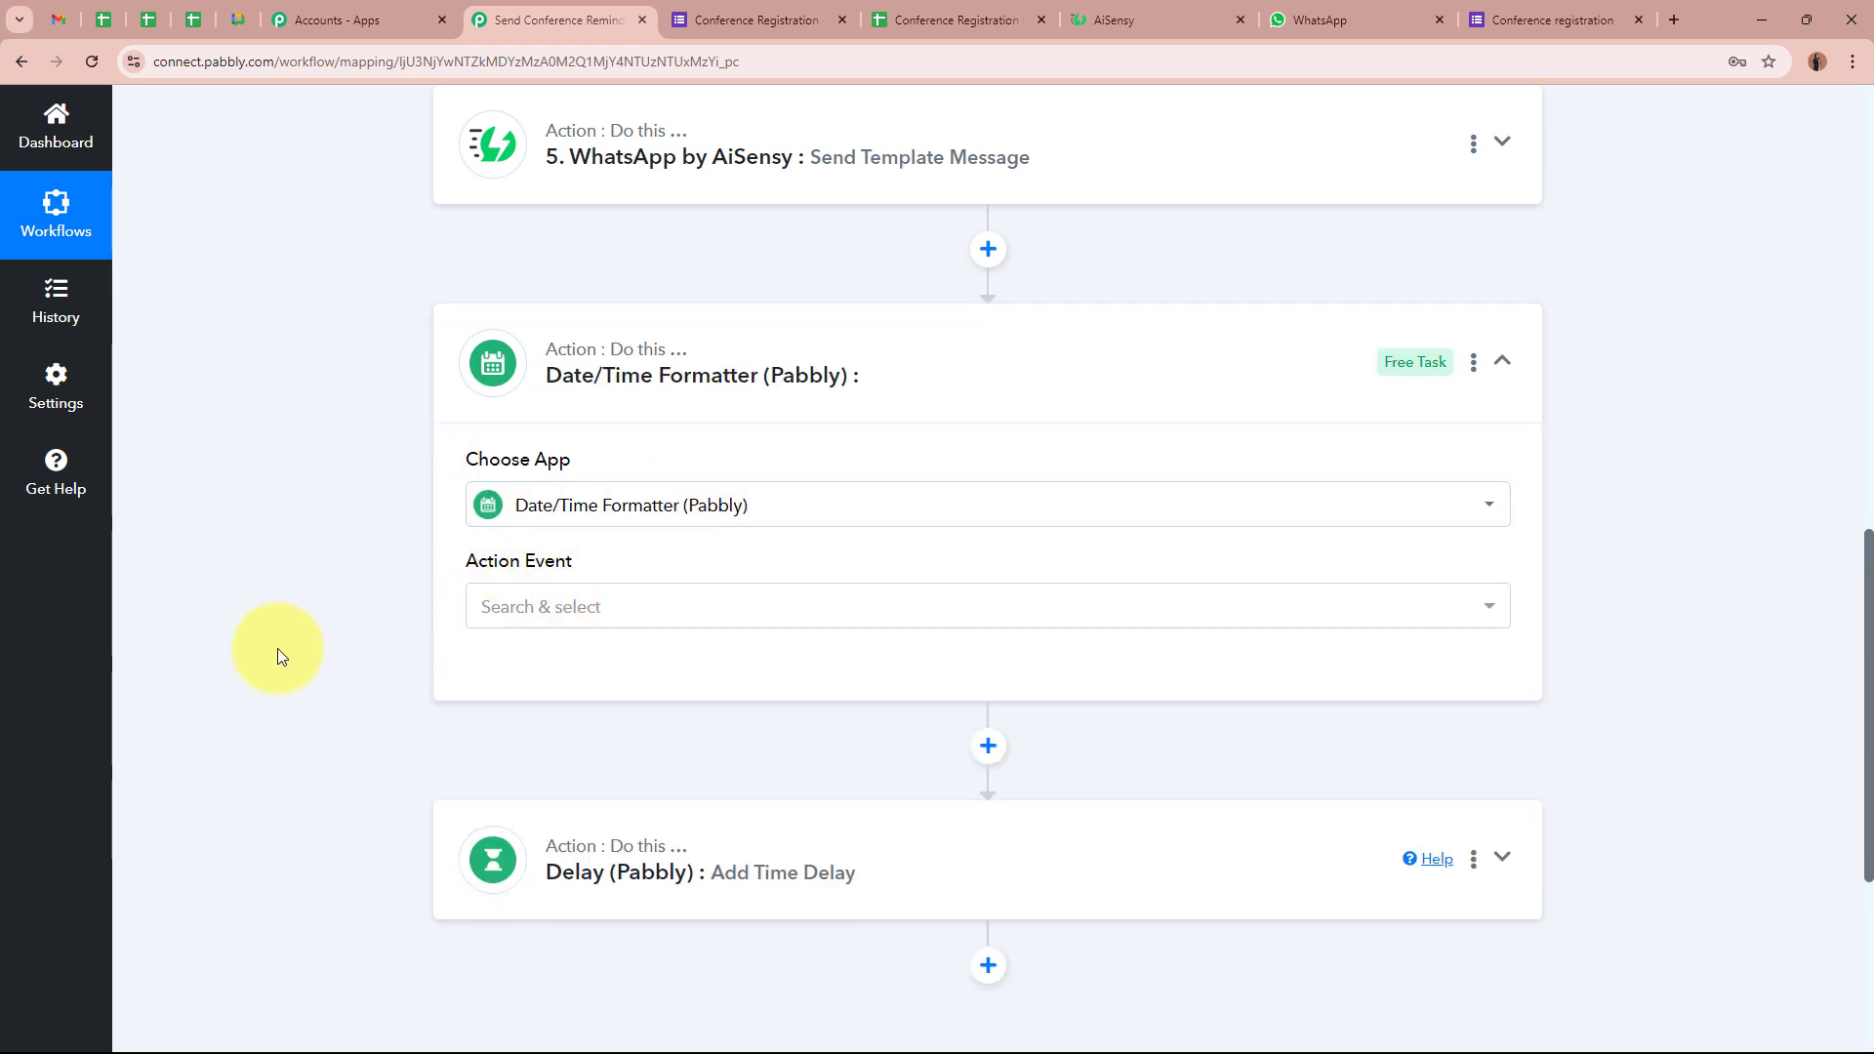
click(695, 627)
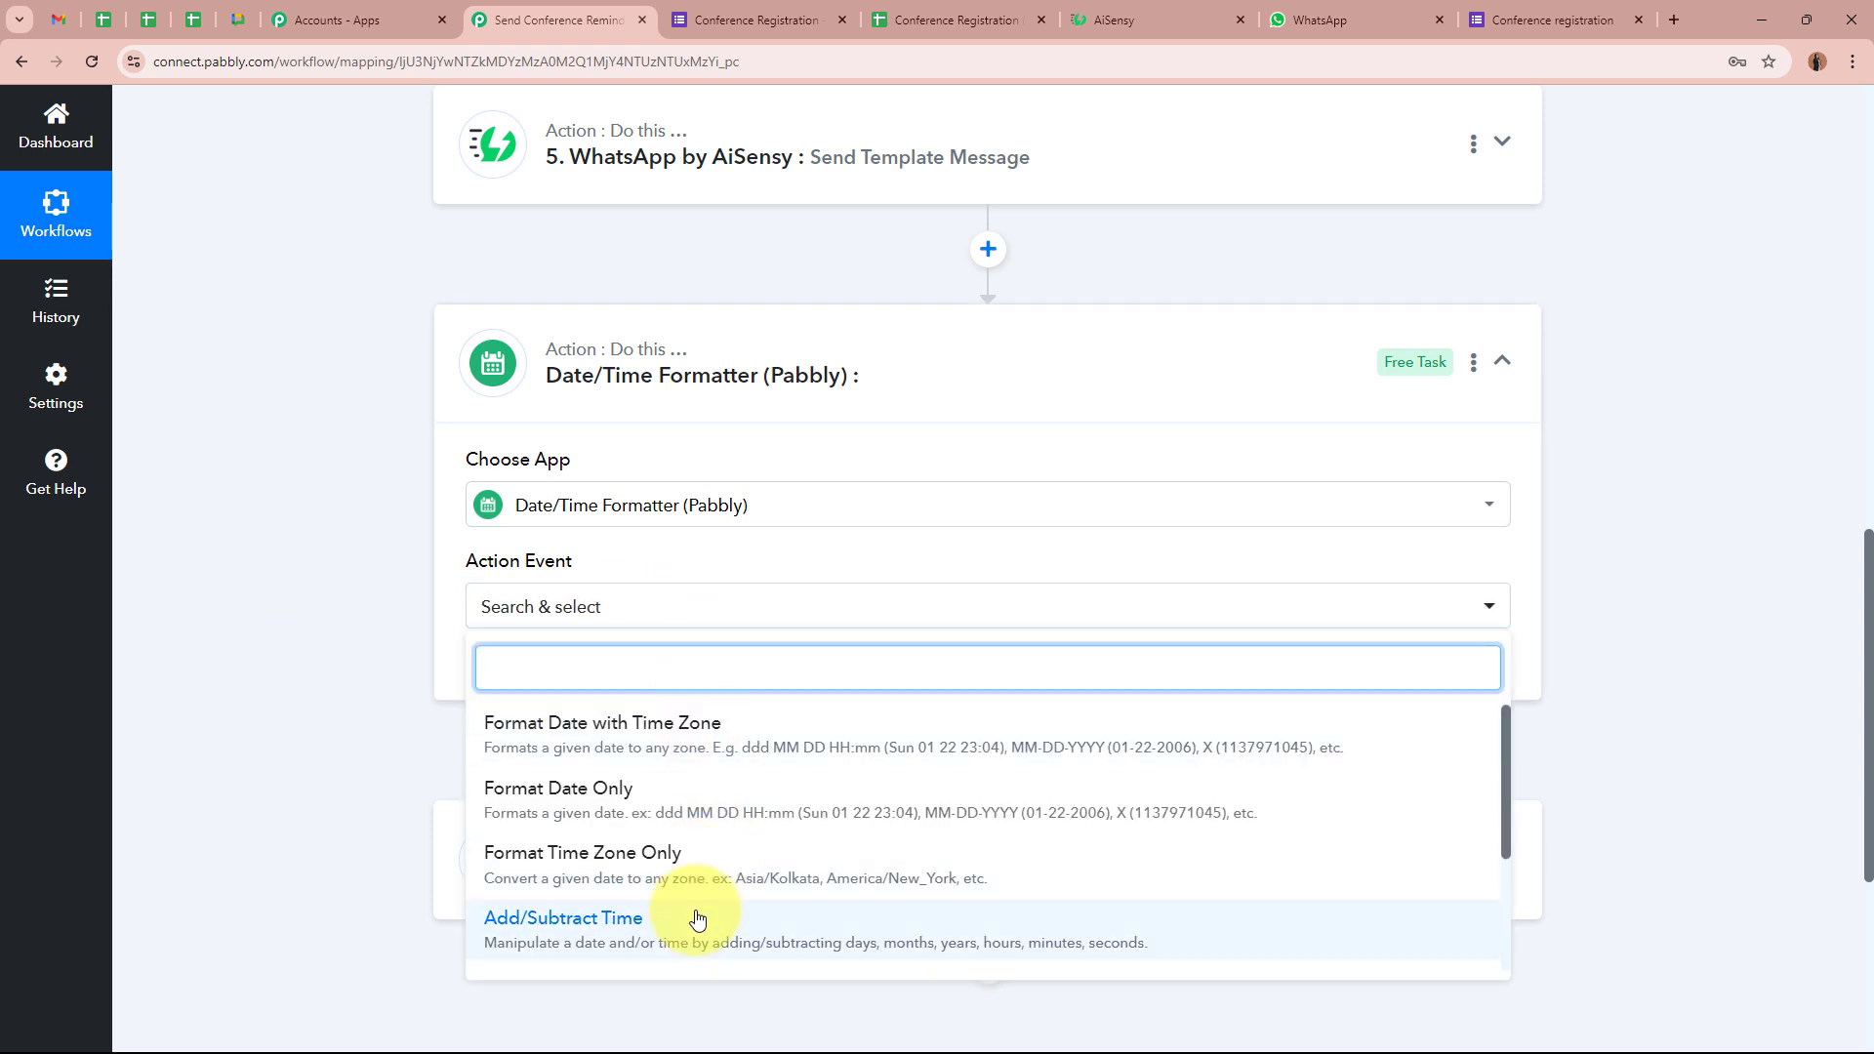
click(563, 926)
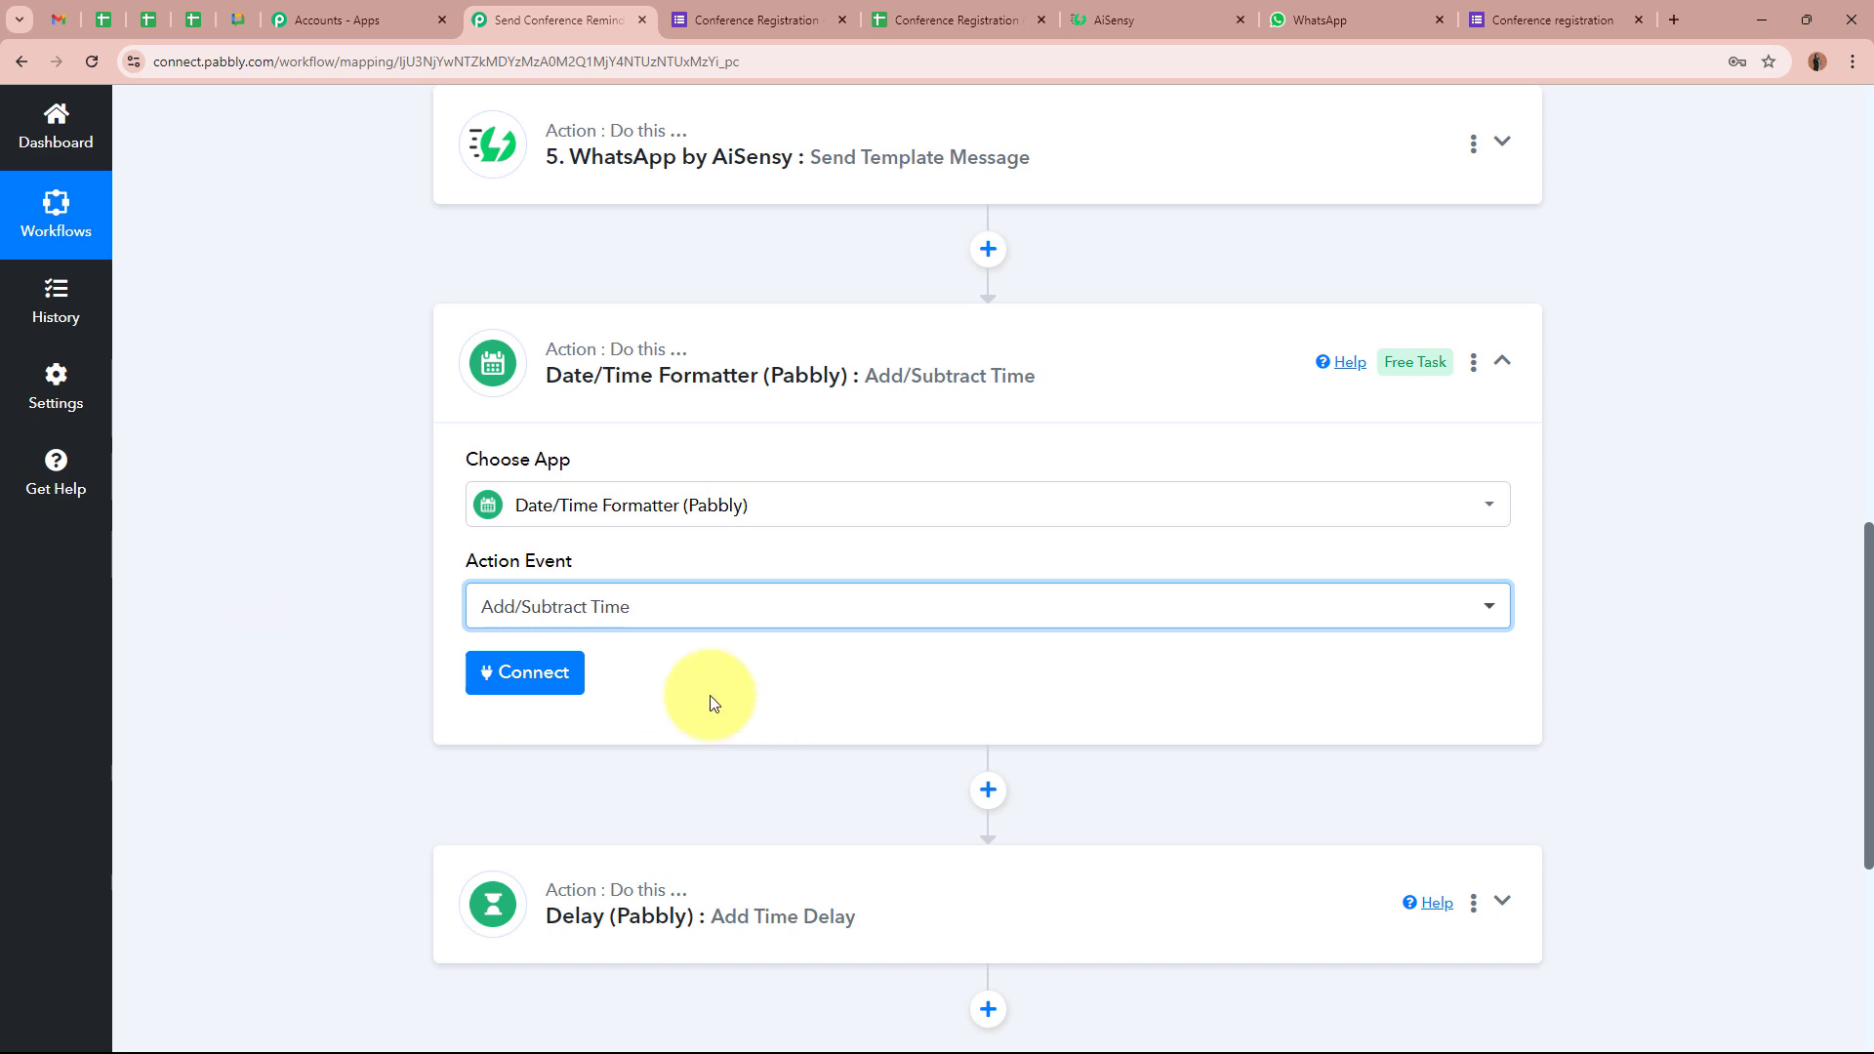
click(485, 673)
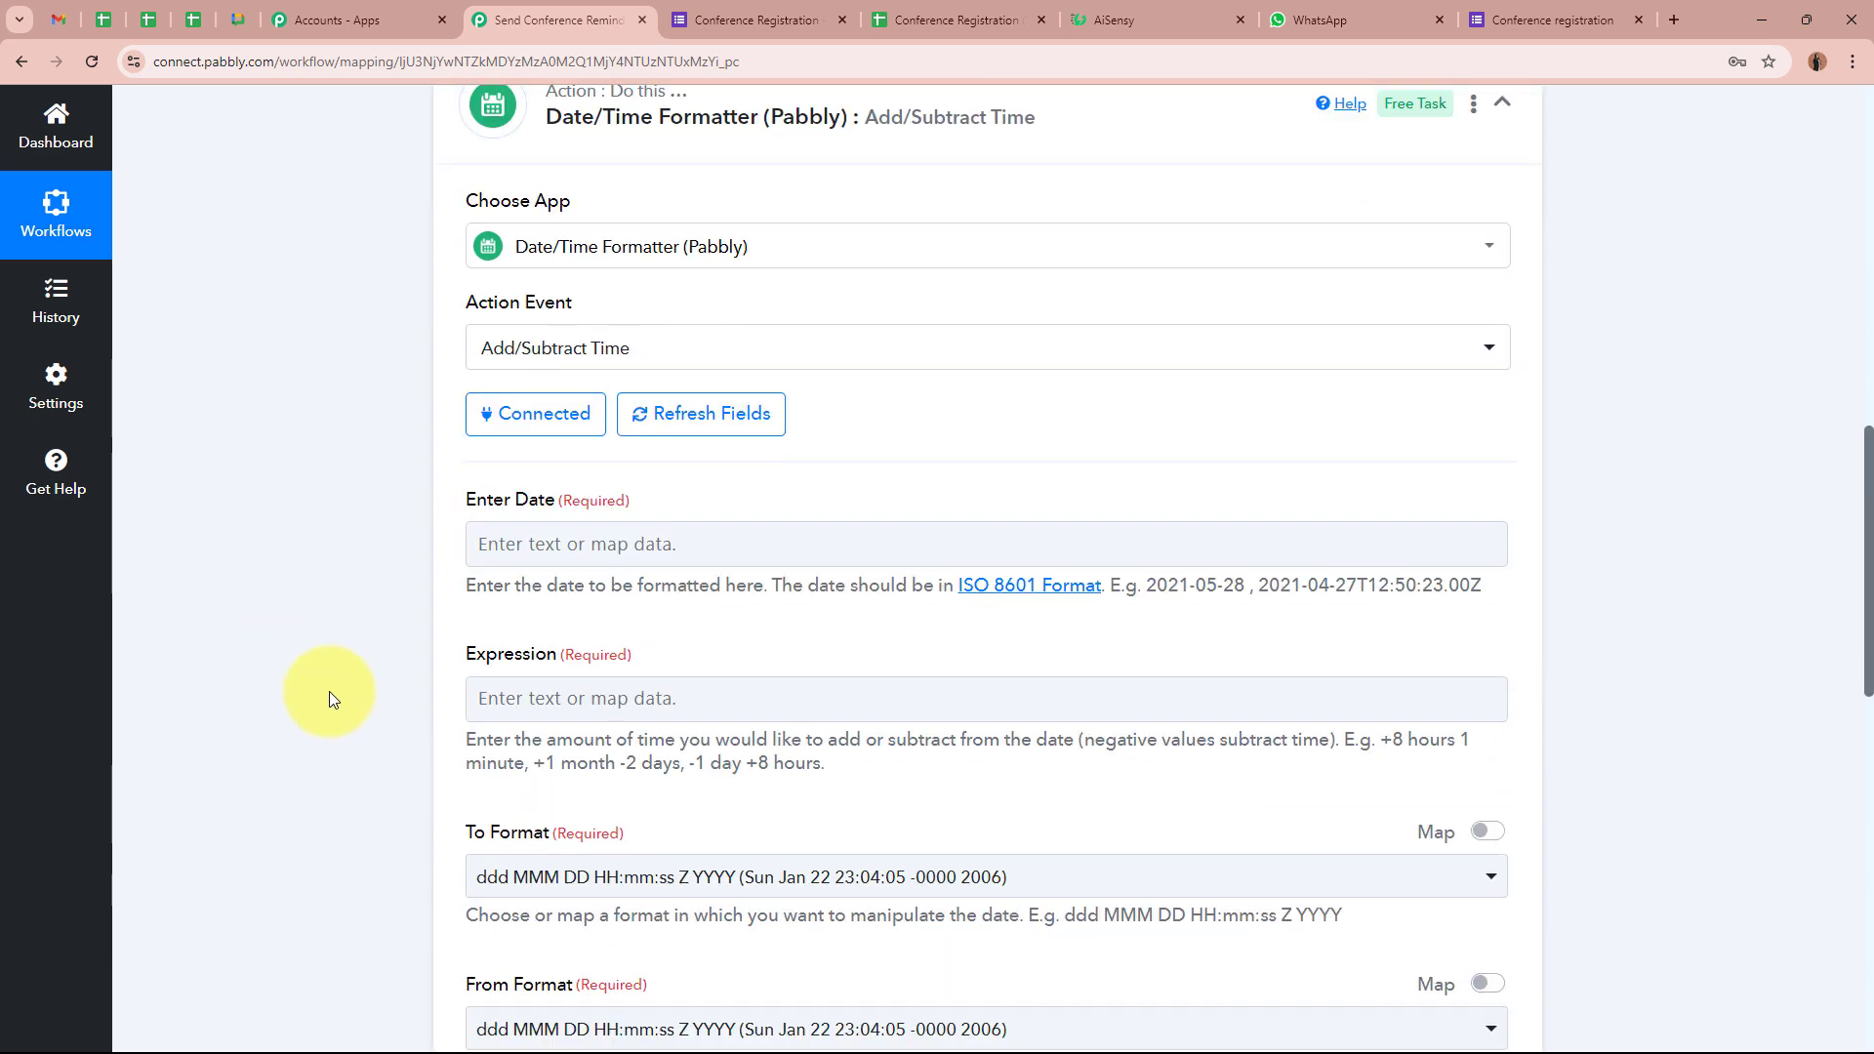
Map step 2's Result into Enter Date and set the expression to -1 hour
scroll(326, 591, down, 2)
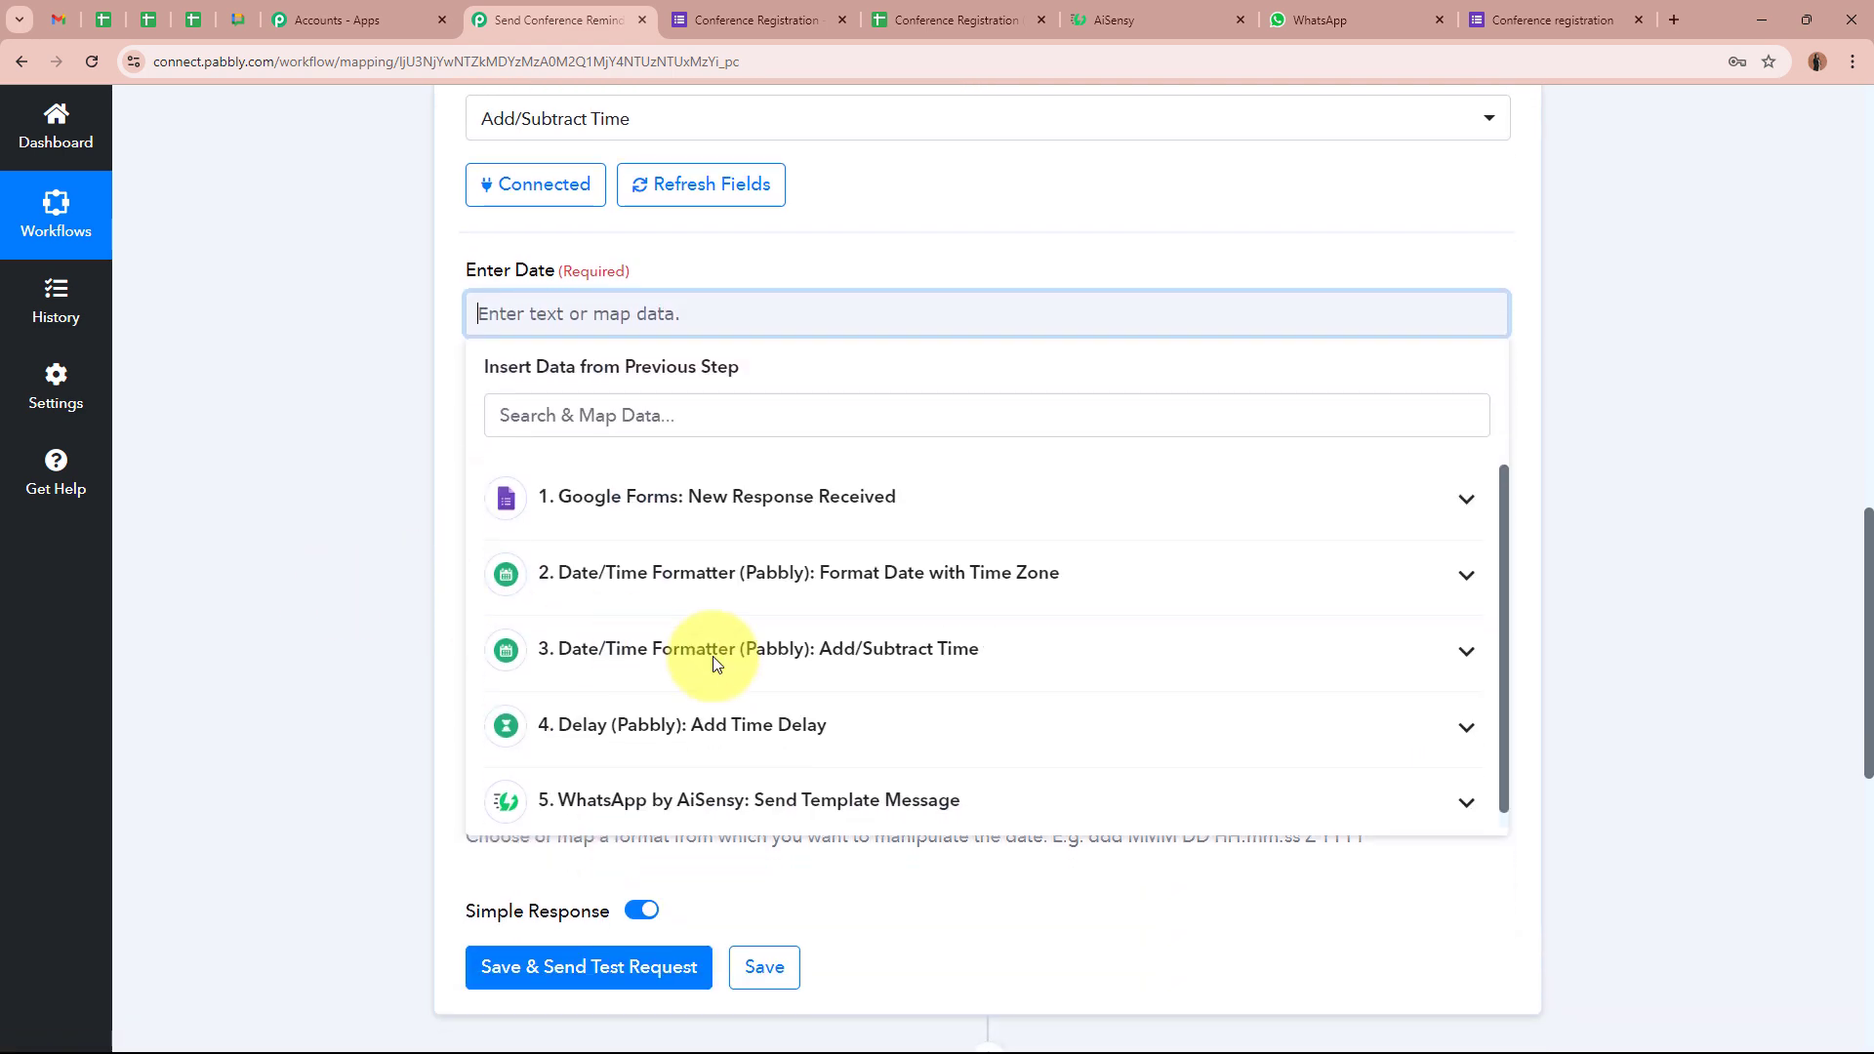
click(837, 569)
click(828, 683)
click(376, 459)
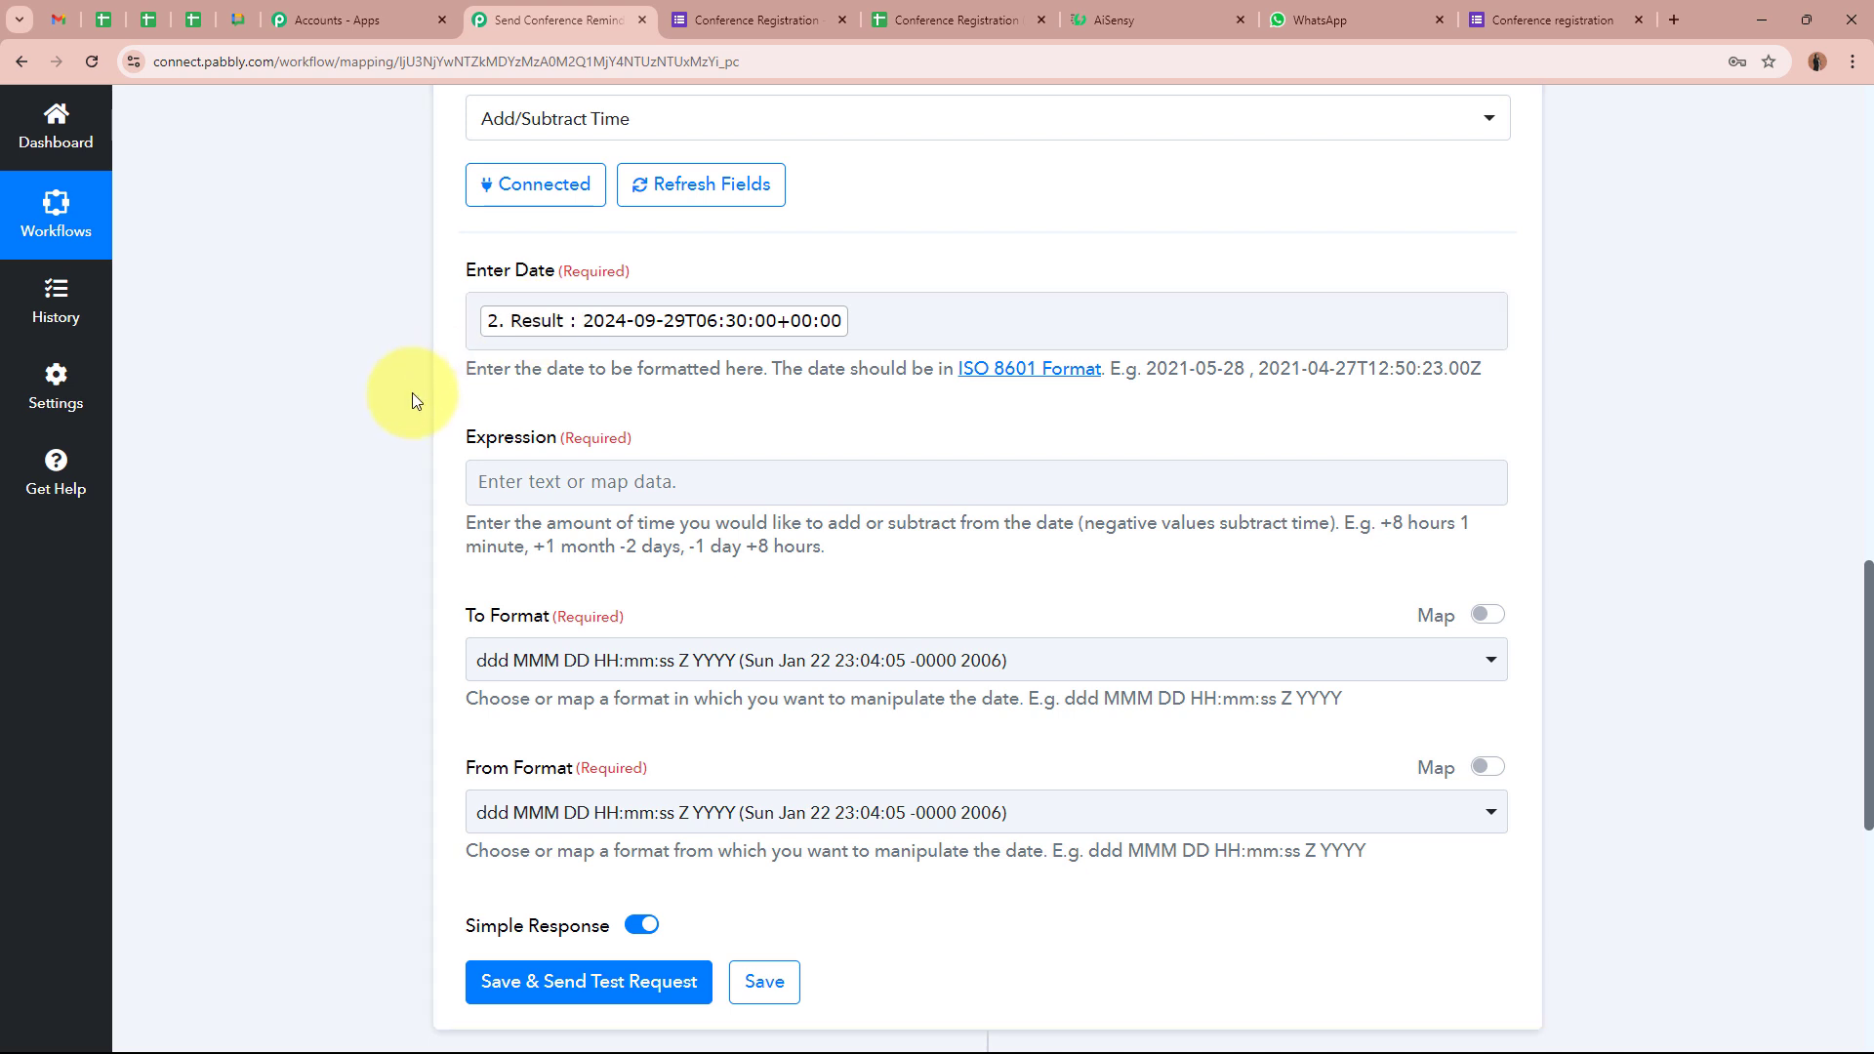
click(563, 479)
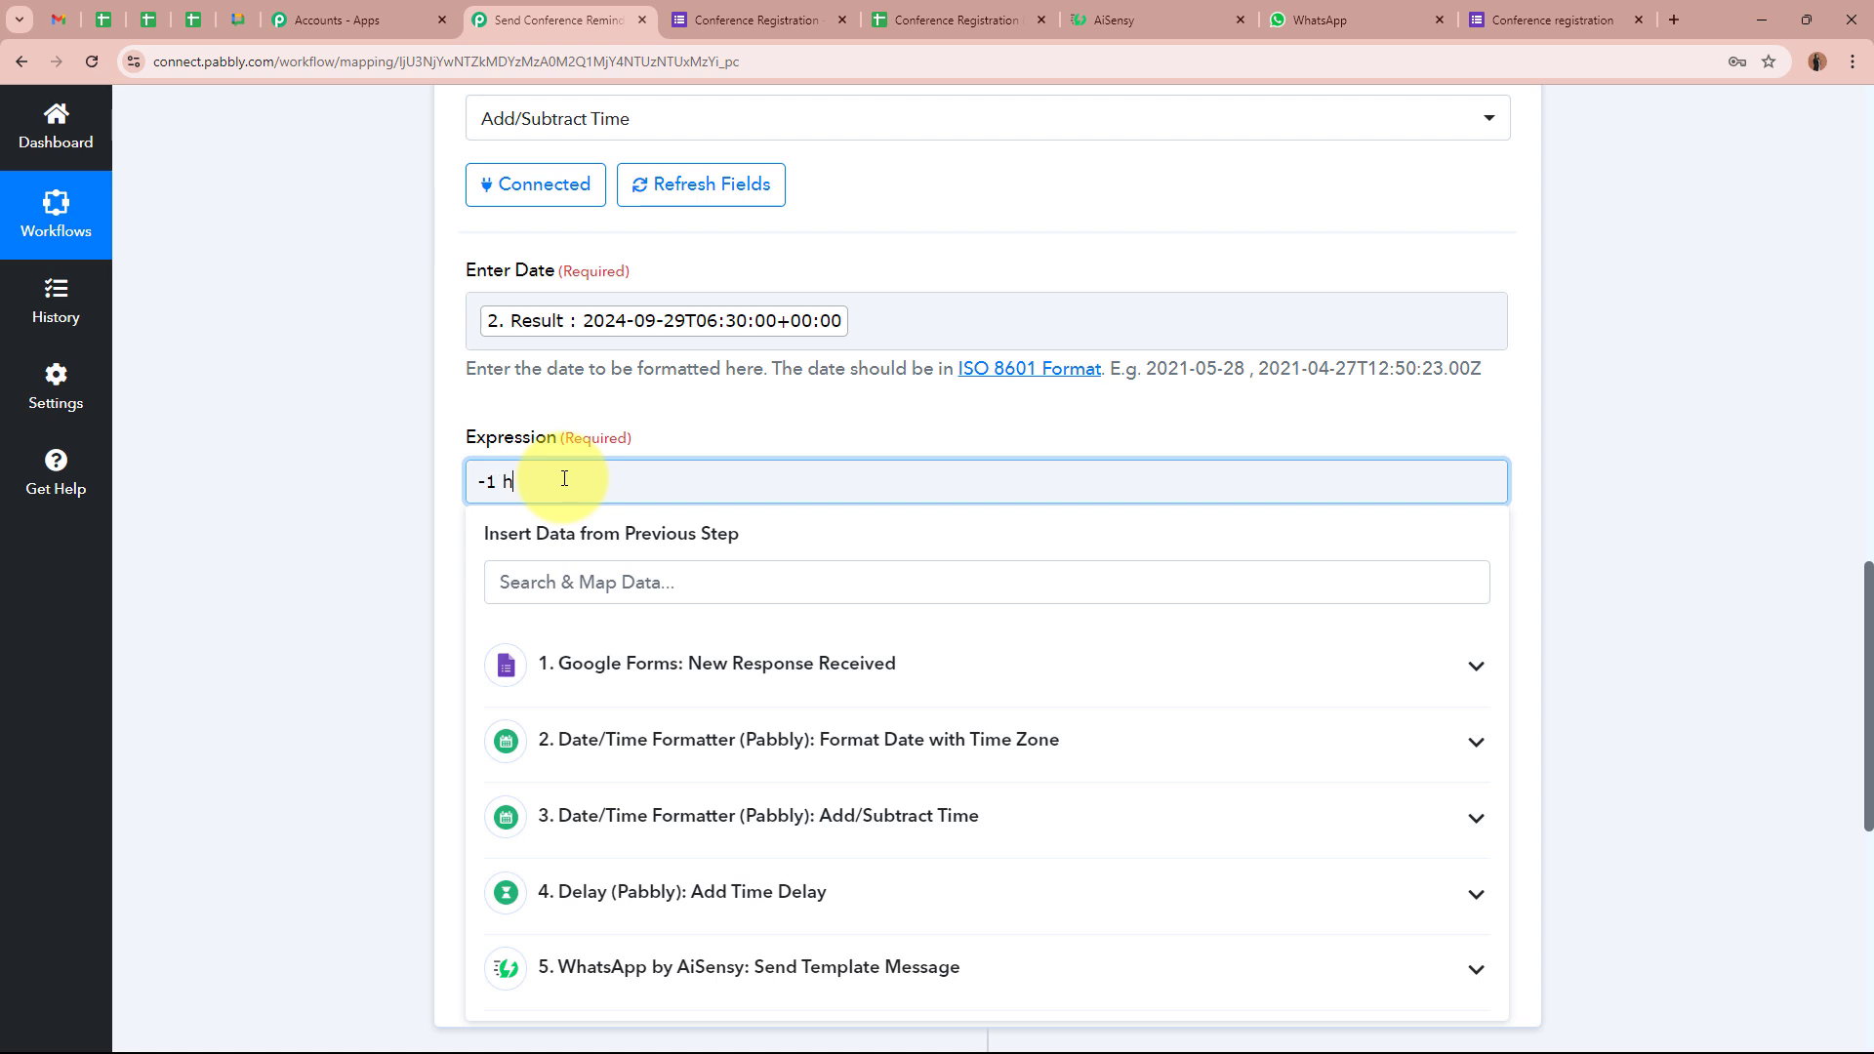
text(-1 hp)
key(BackSpace)
text(our)
click(366, 470)
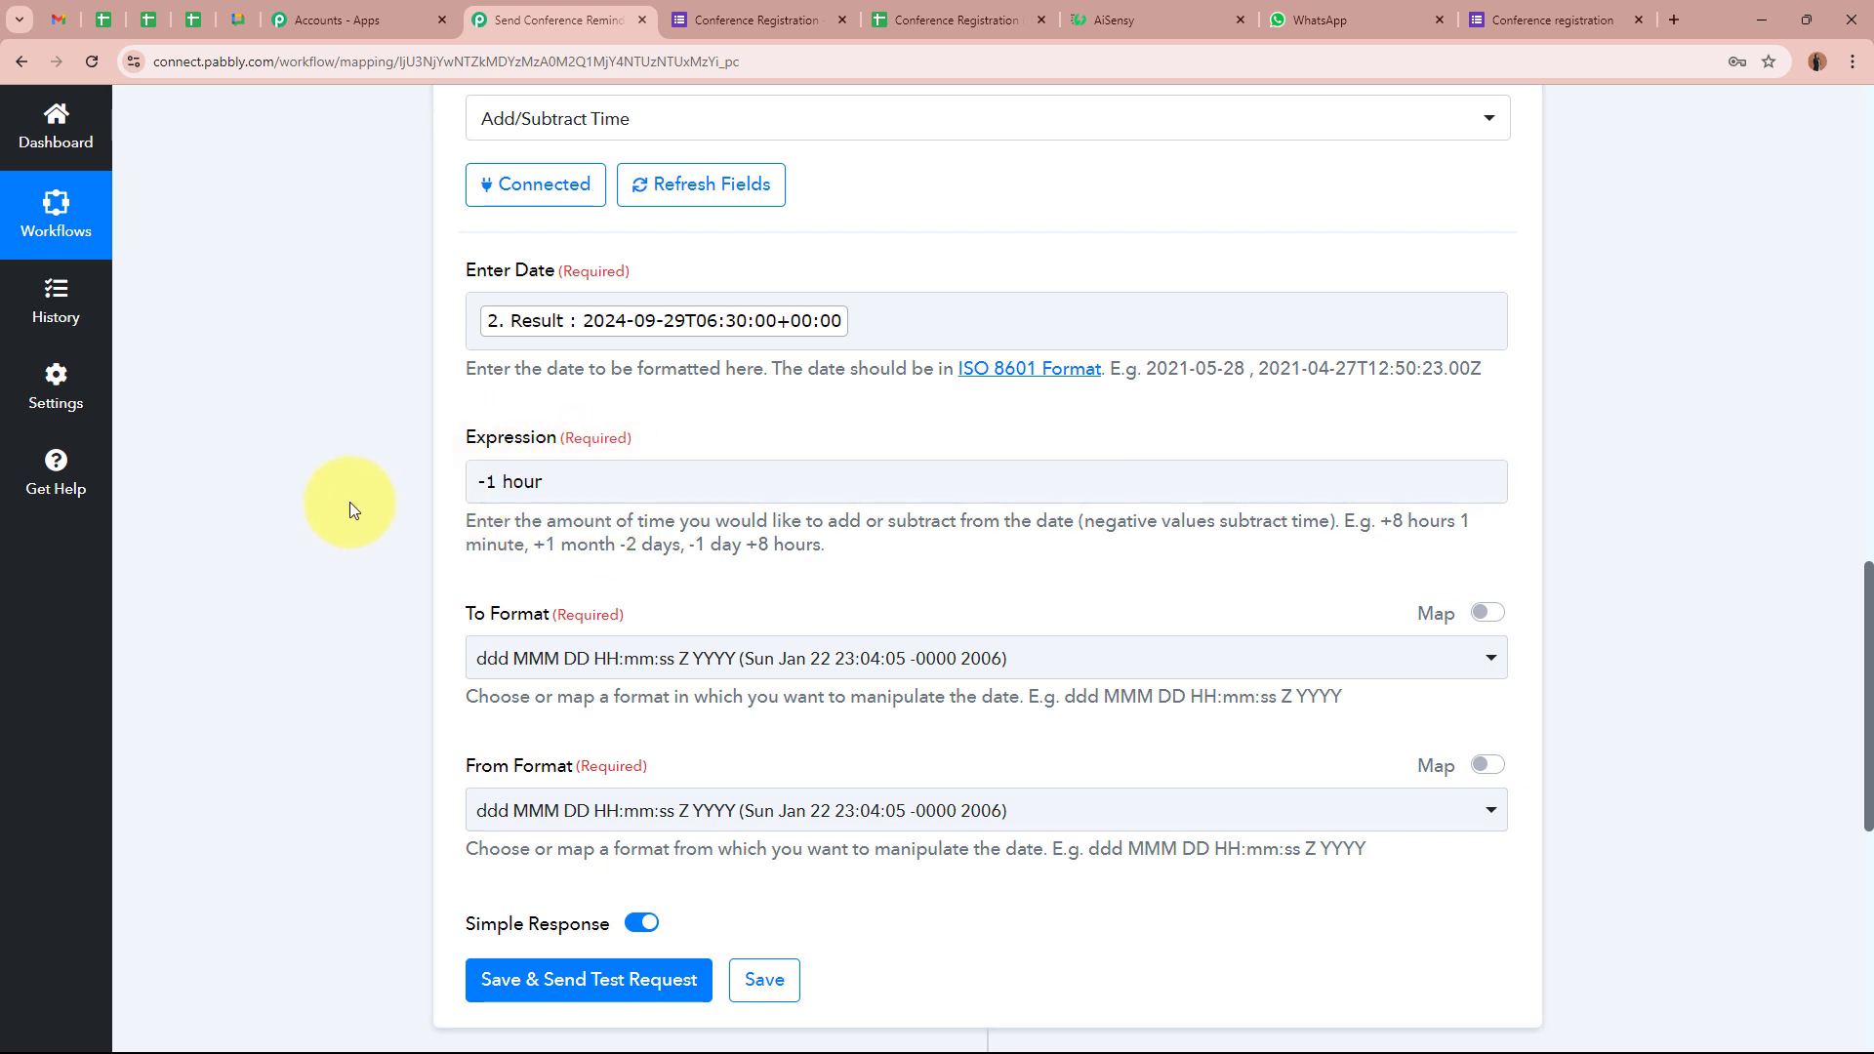
Set the output format to YYYY-MM-DD HH:mm:ss and input format to YYYY-MM-DDTHH:mm:ssZ
click(751, 673)
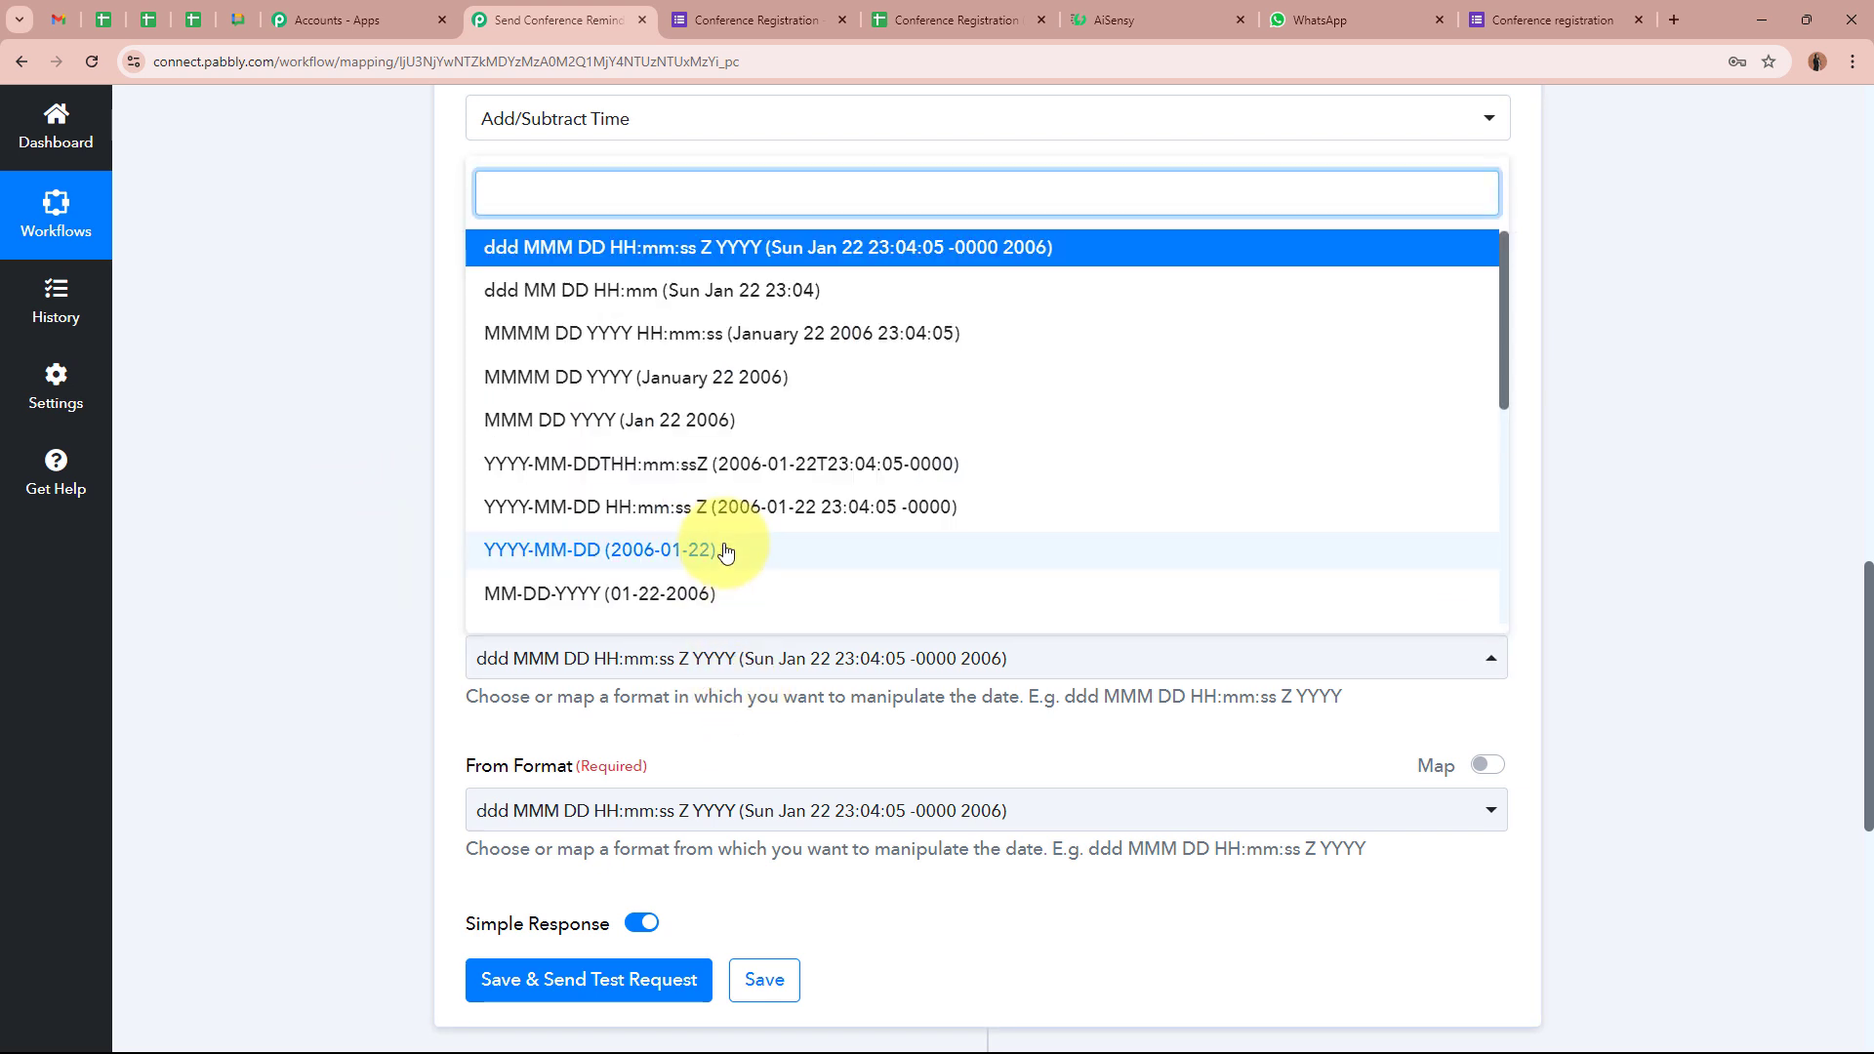
scroll(725, 549, down, 3)
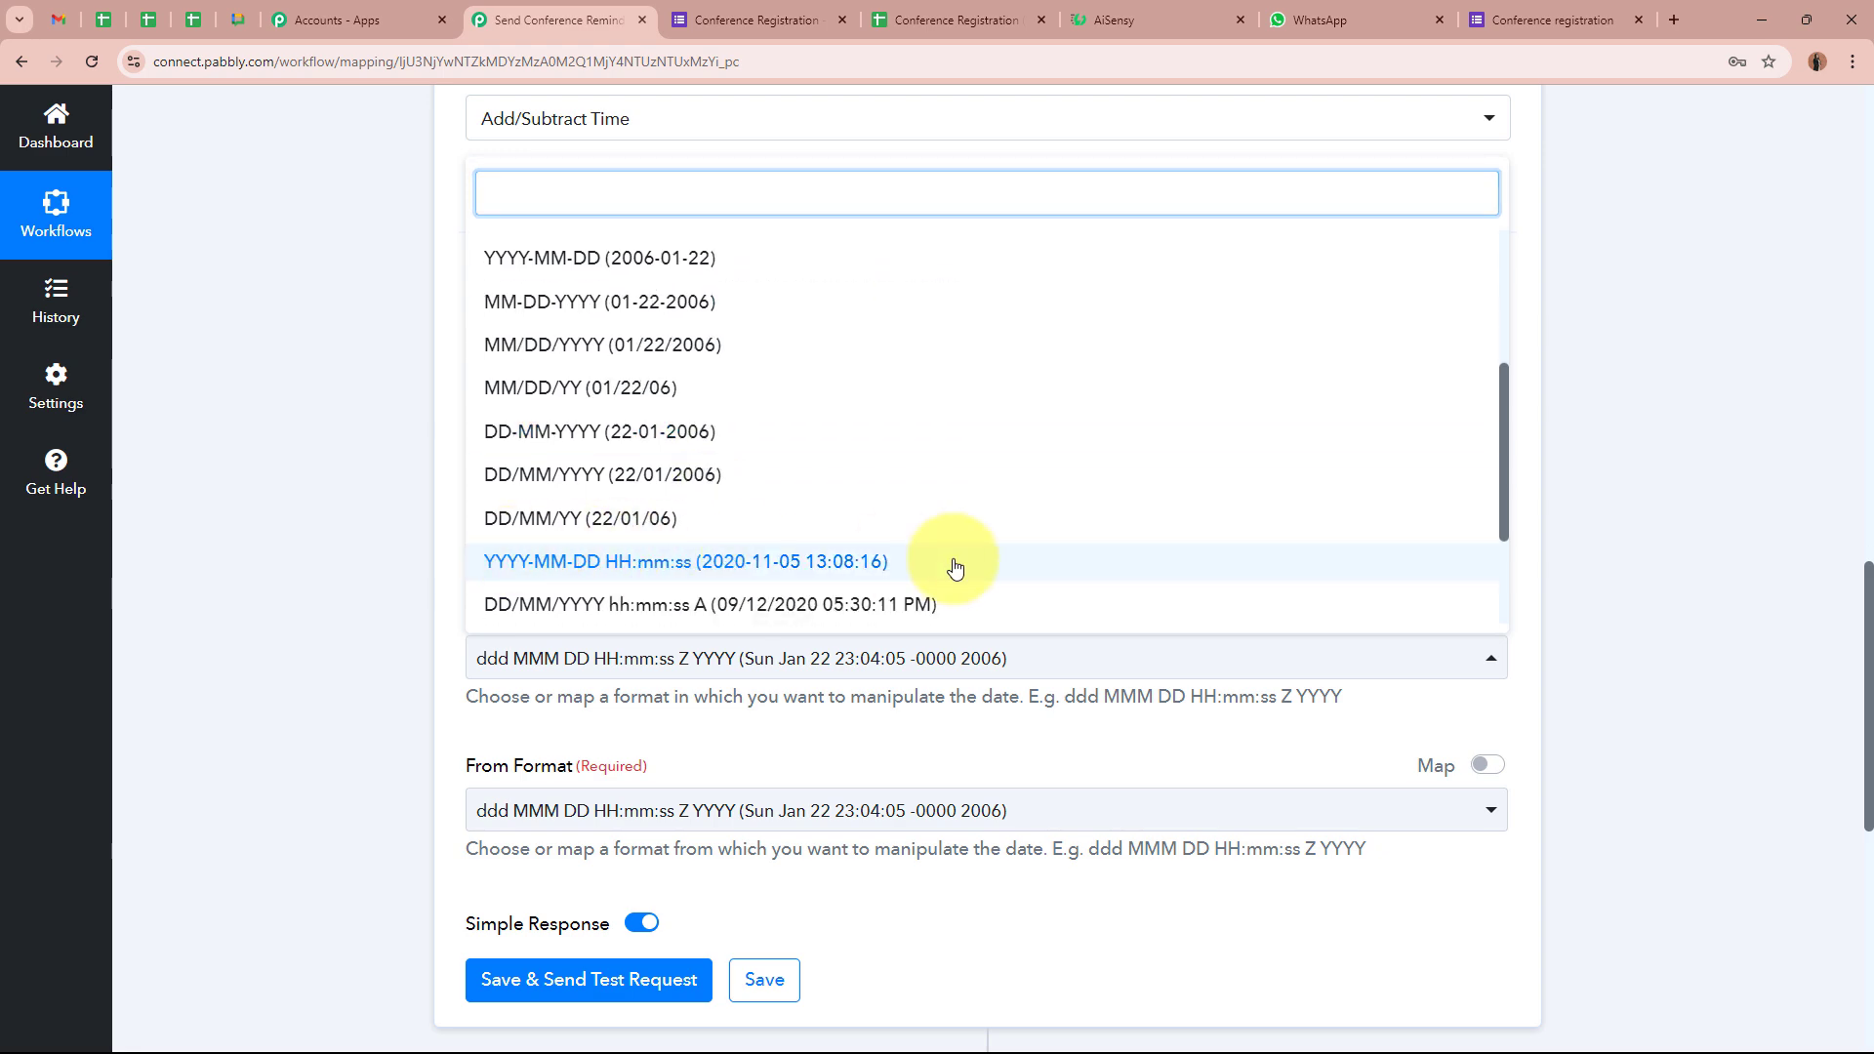
click(953, 563)
scroll(792, 593, down, 2)
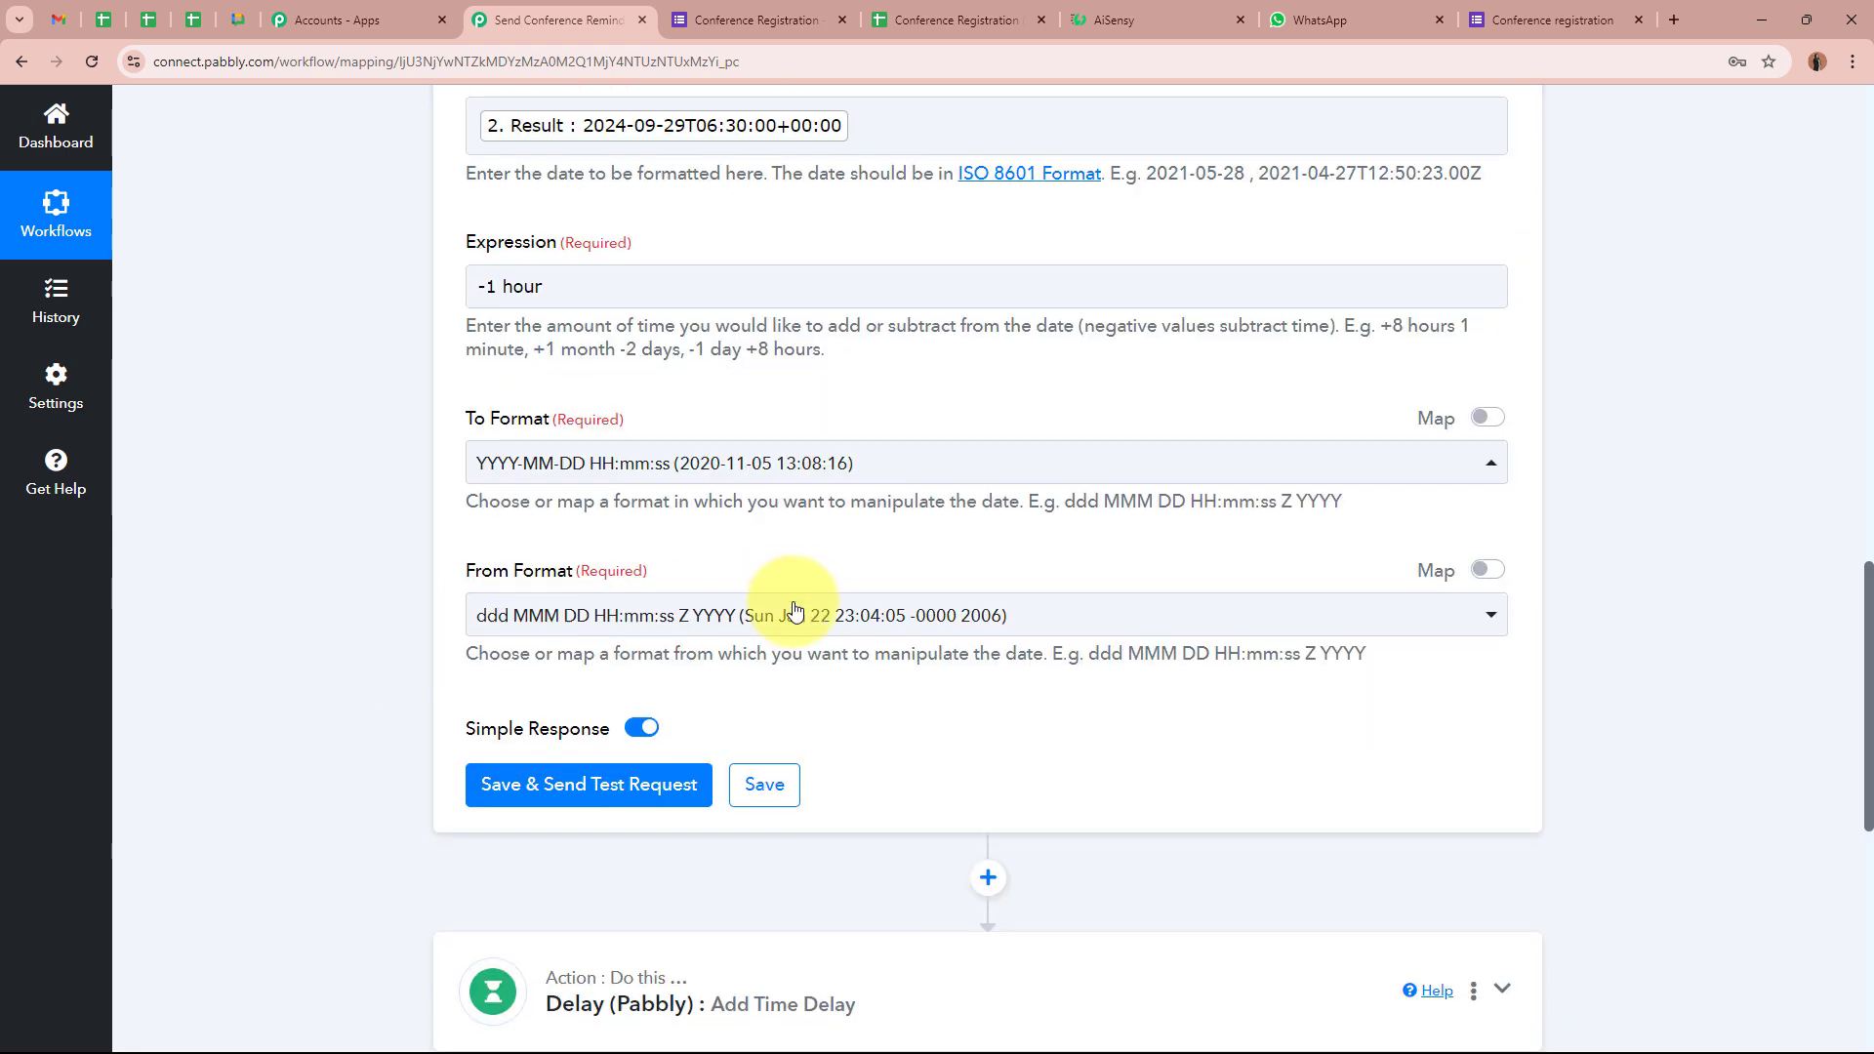
click(795, 615)
click(837, 463)
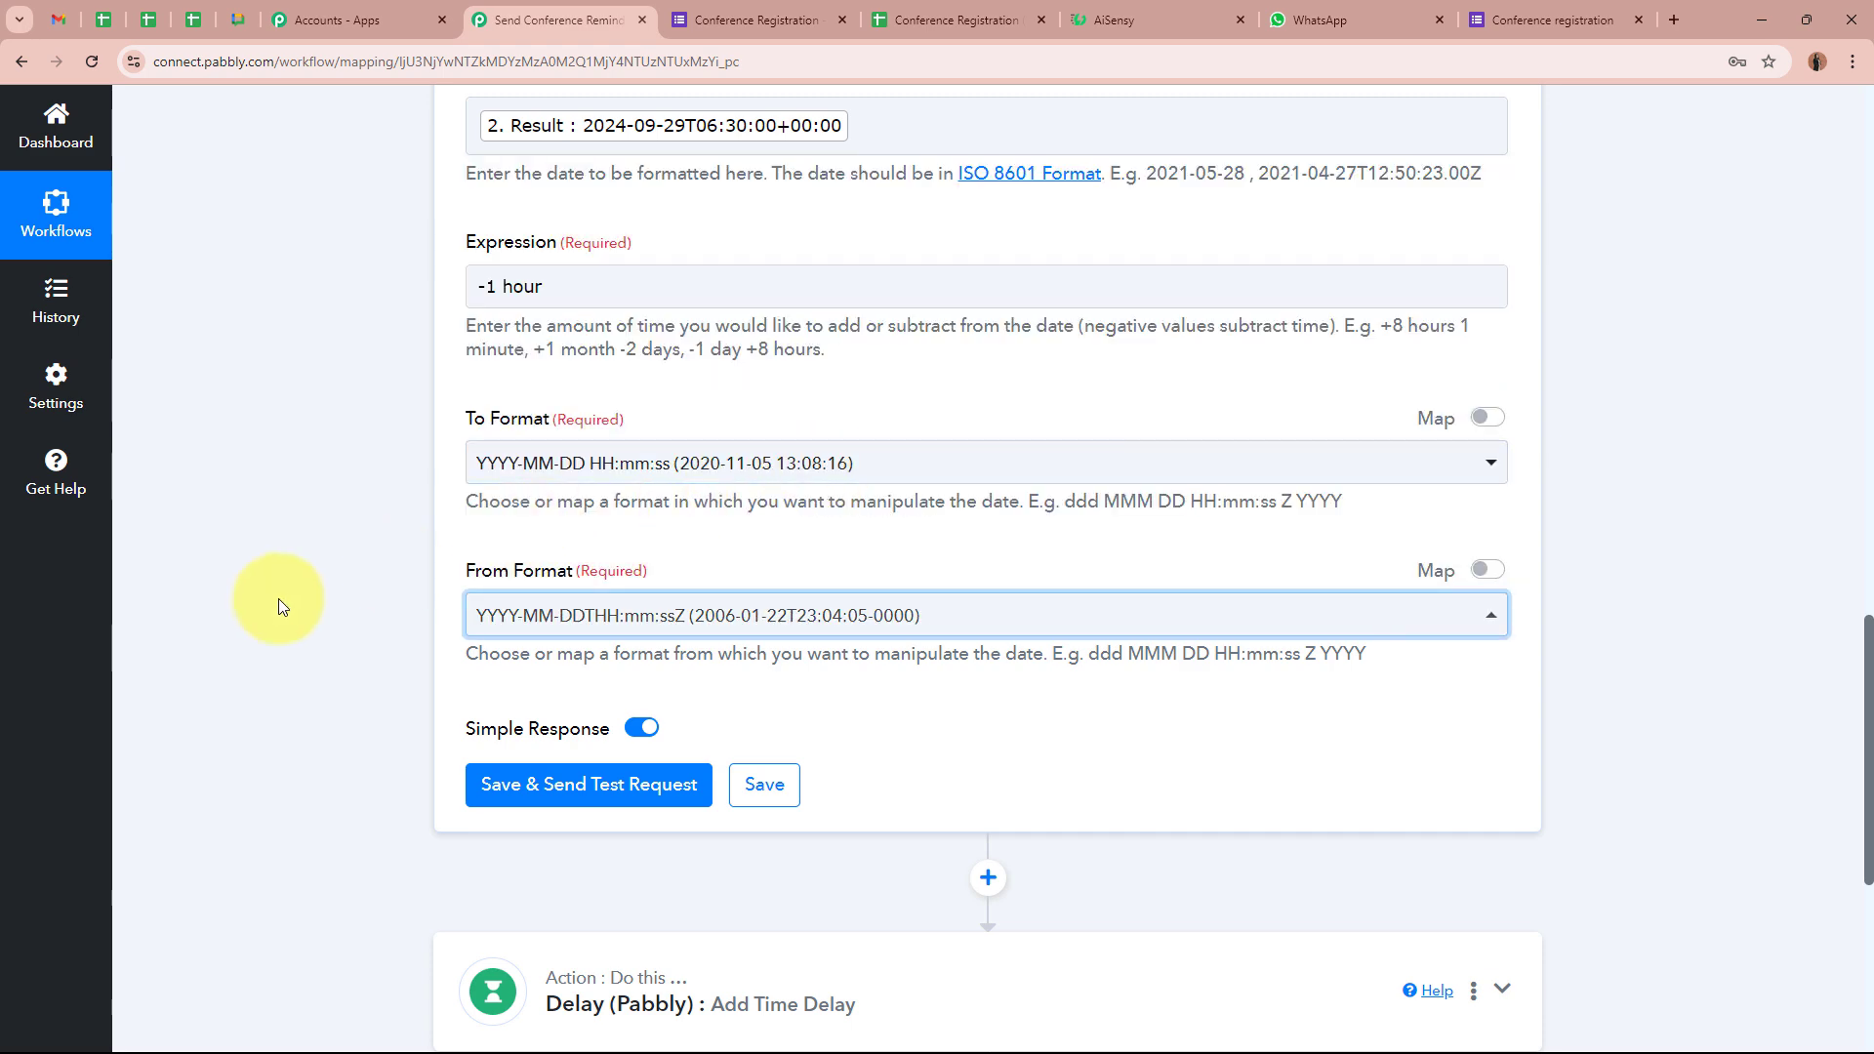
click(274, 608)
click(649, 784)
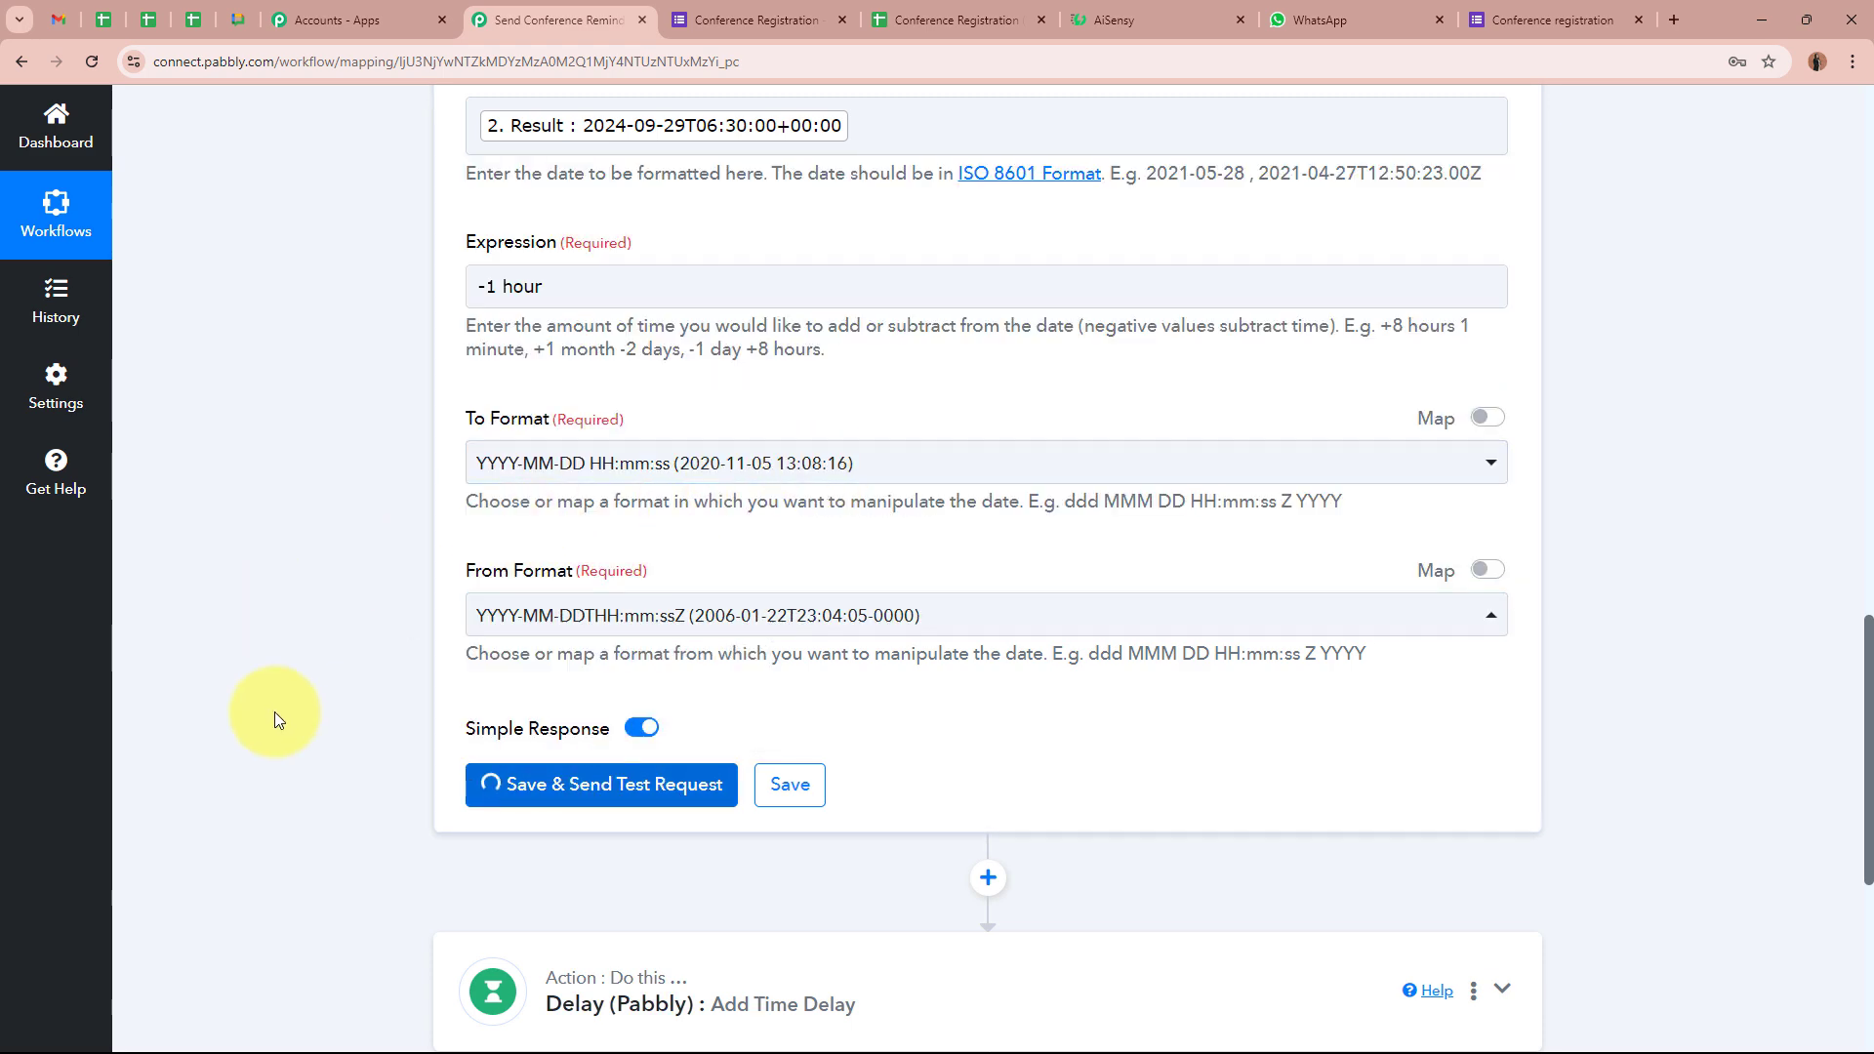
scroll(273, 711, down, 2)
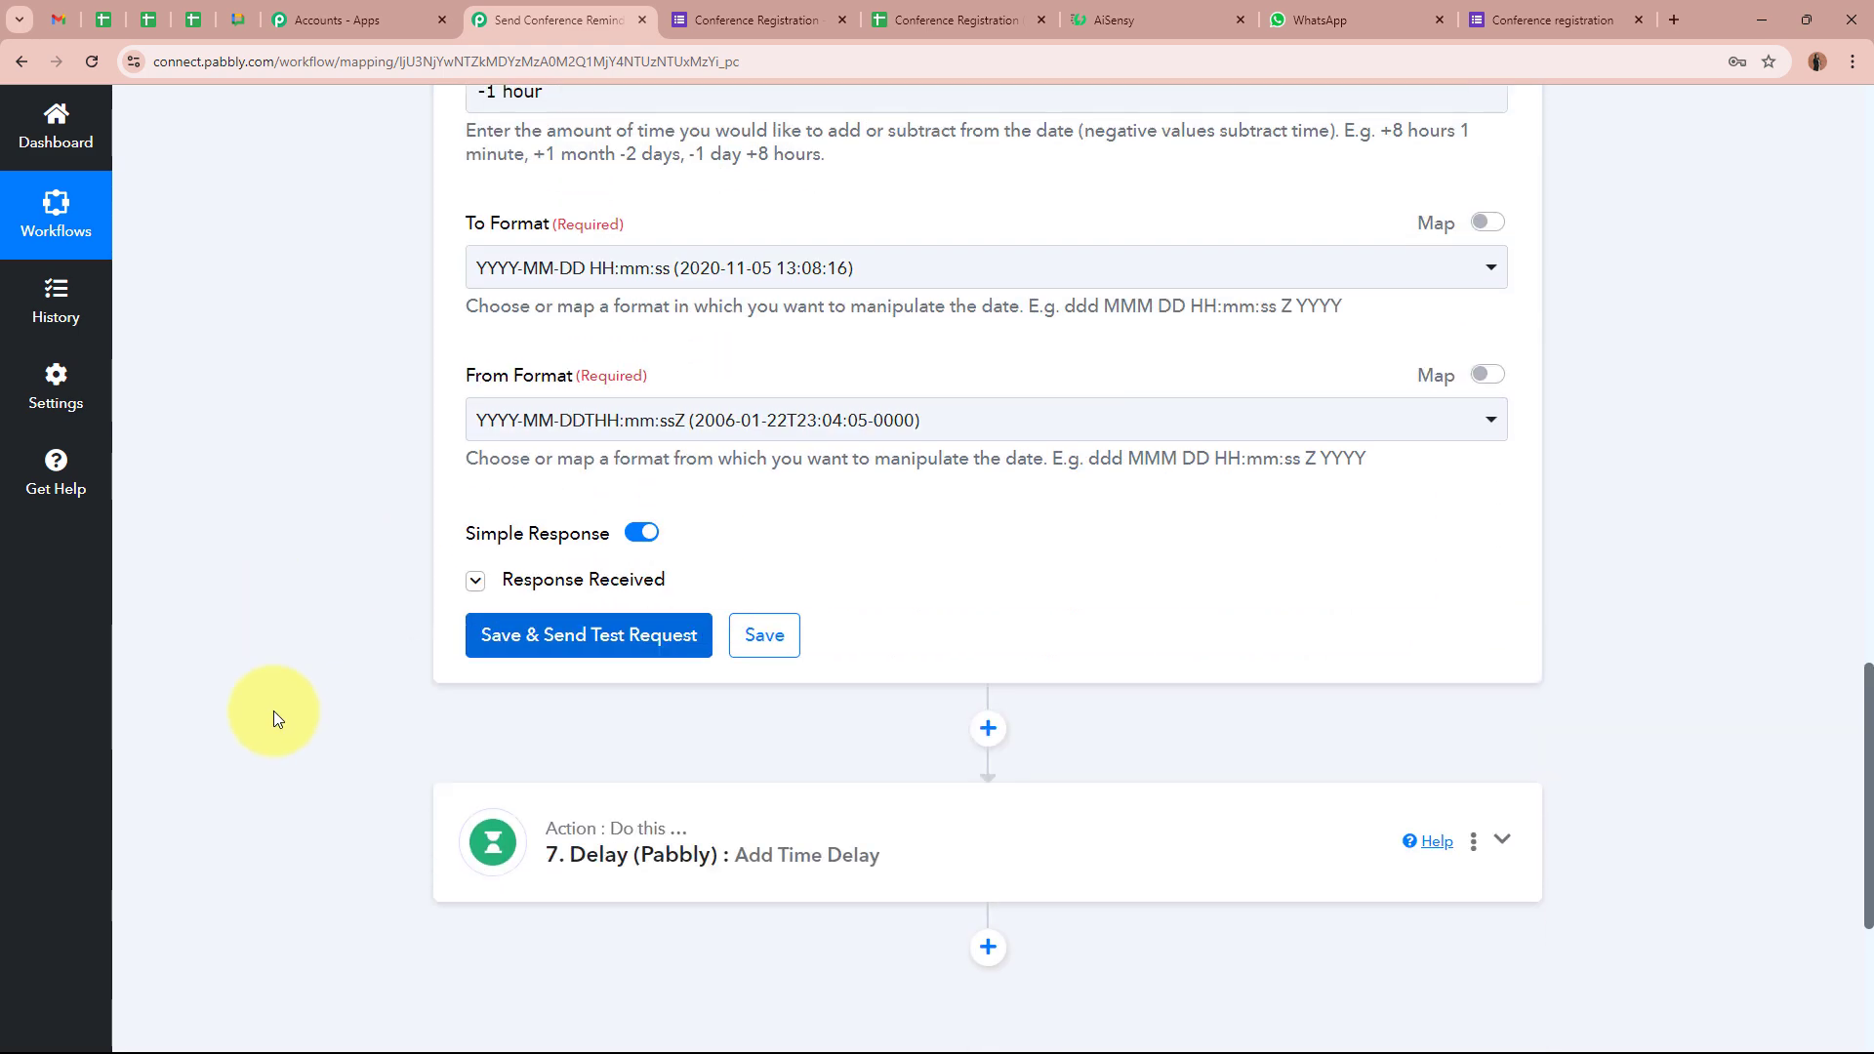
scroll(273, 711, down, 2)
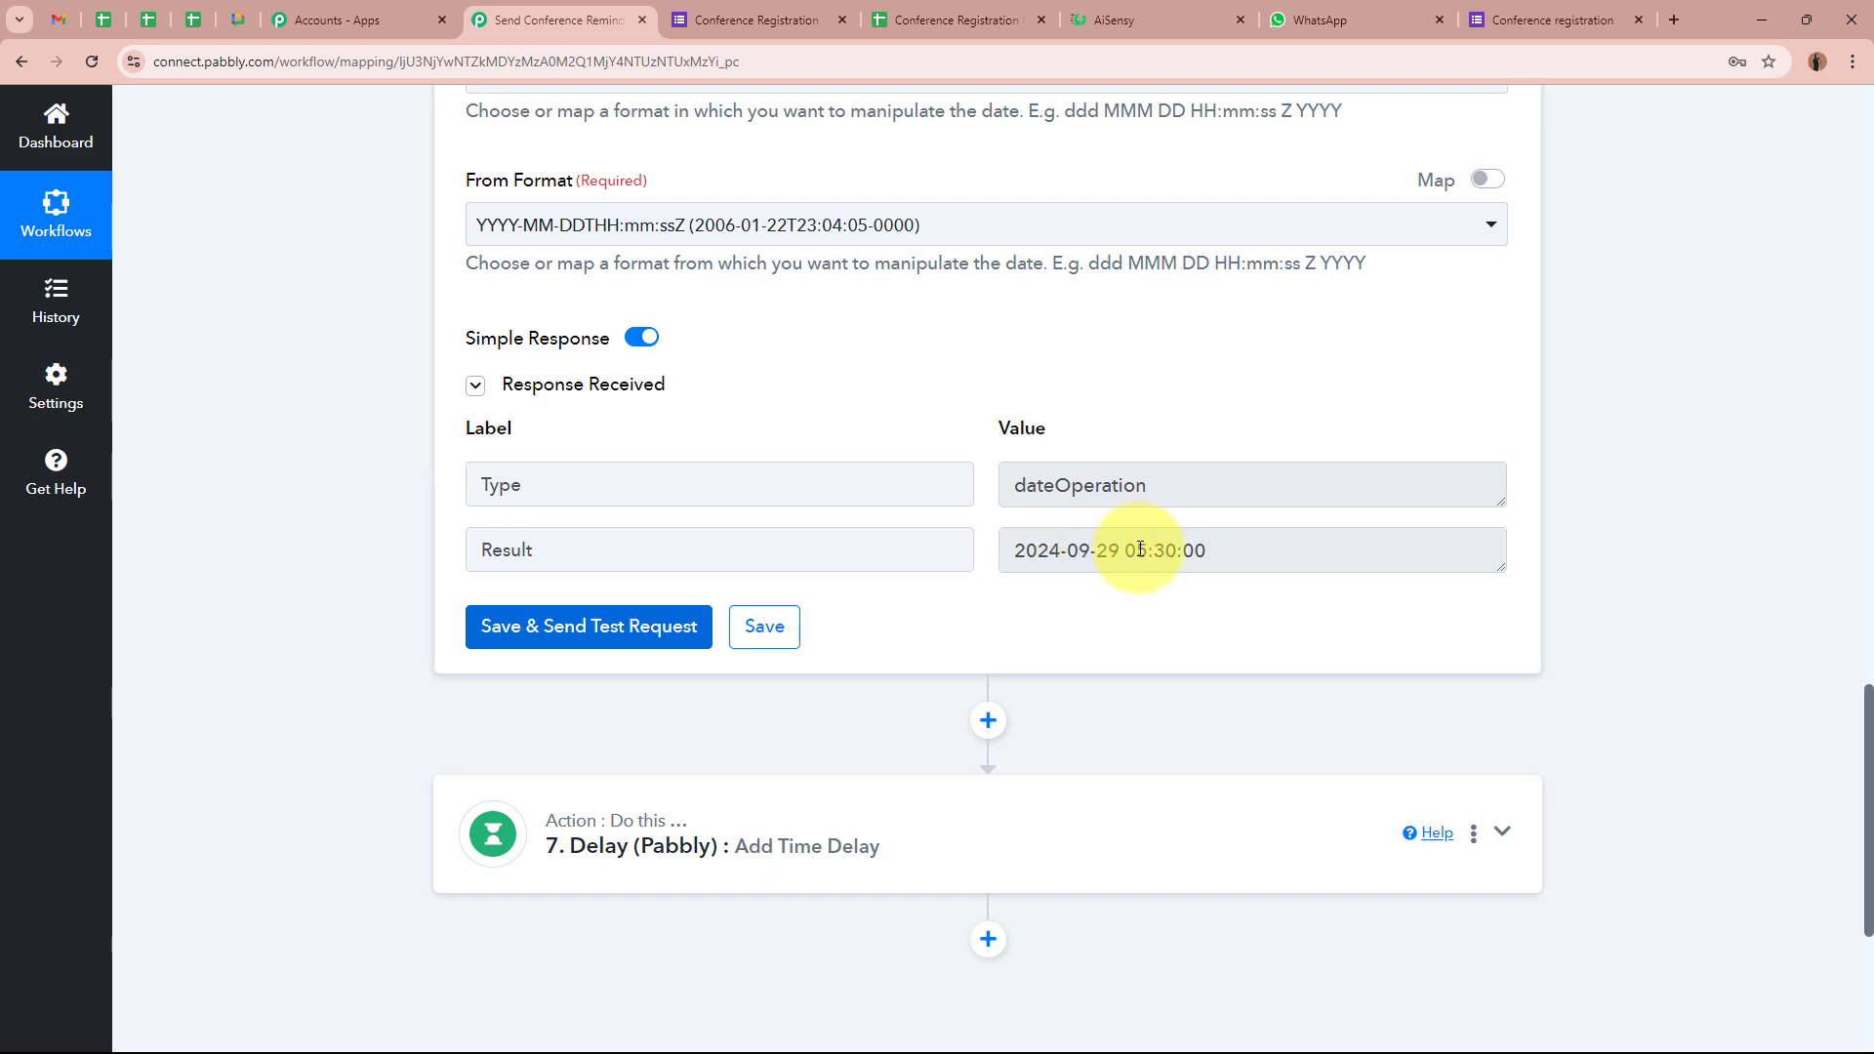
drag(1127, 549, 1207, 550)
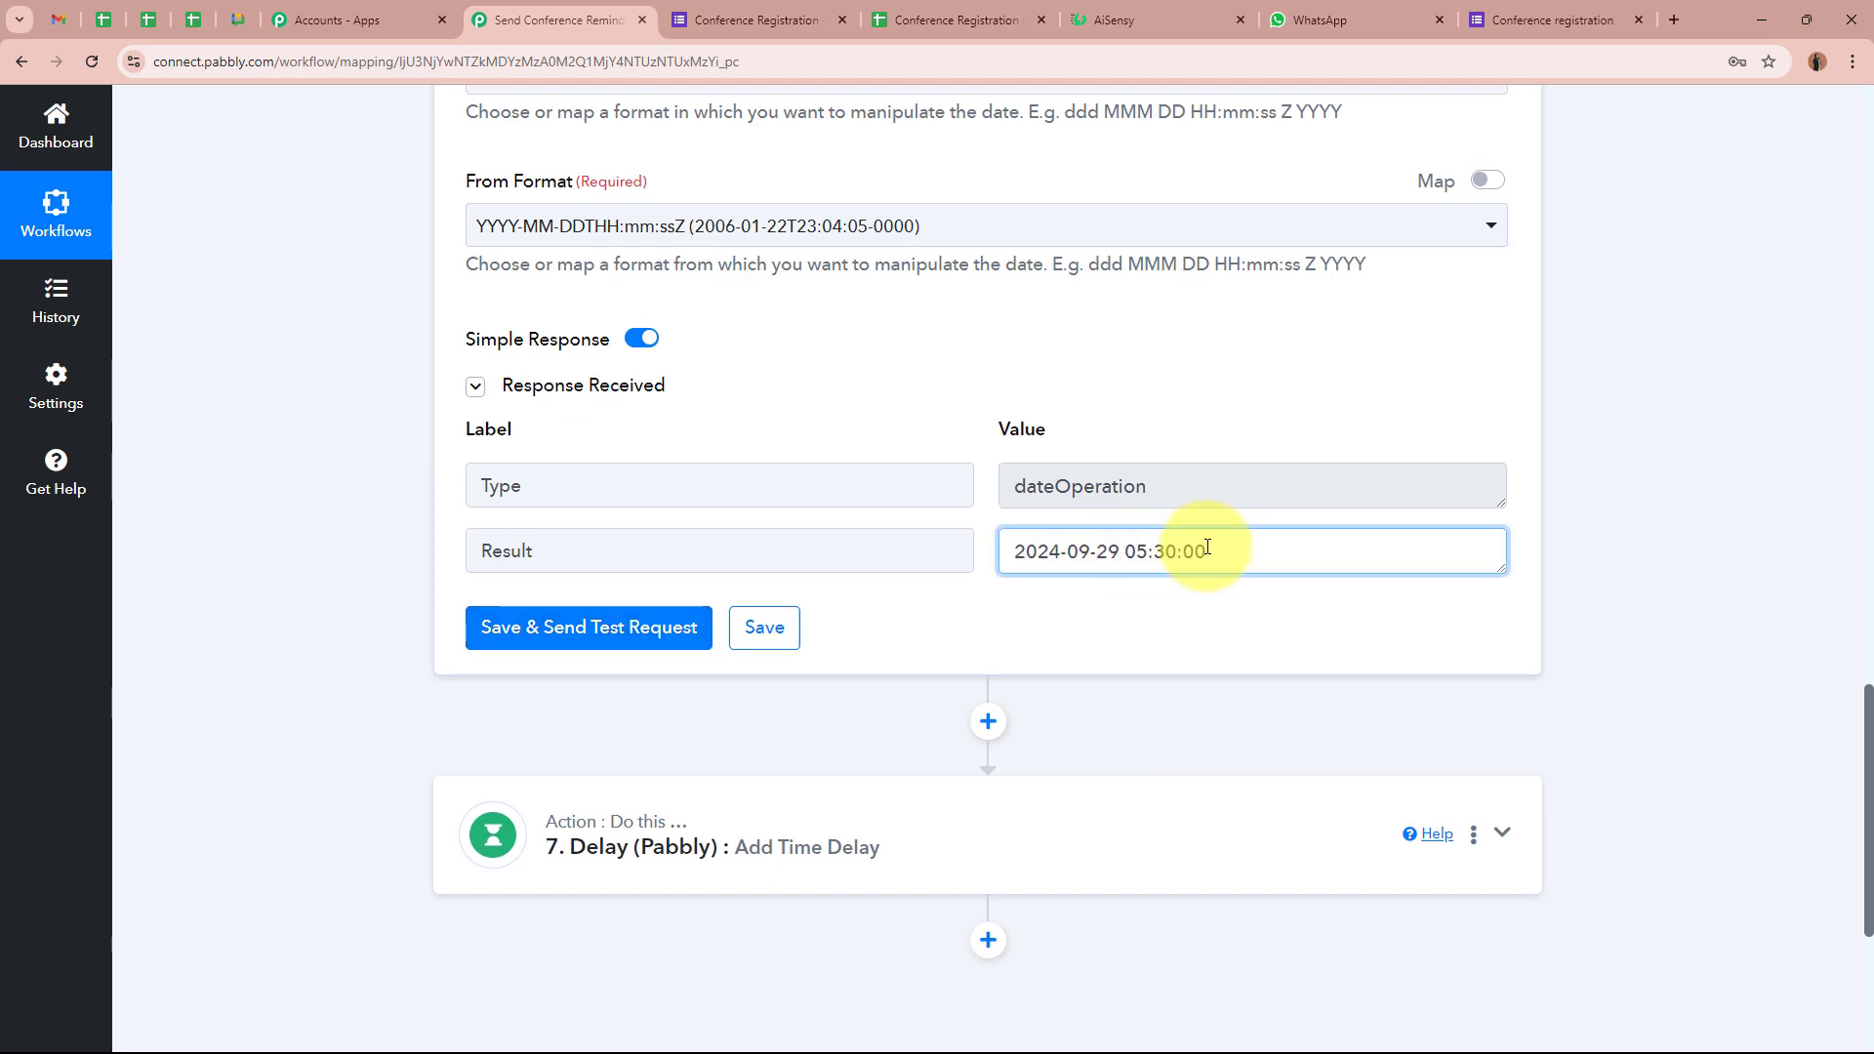
scroll(1207, 550, up, 7)
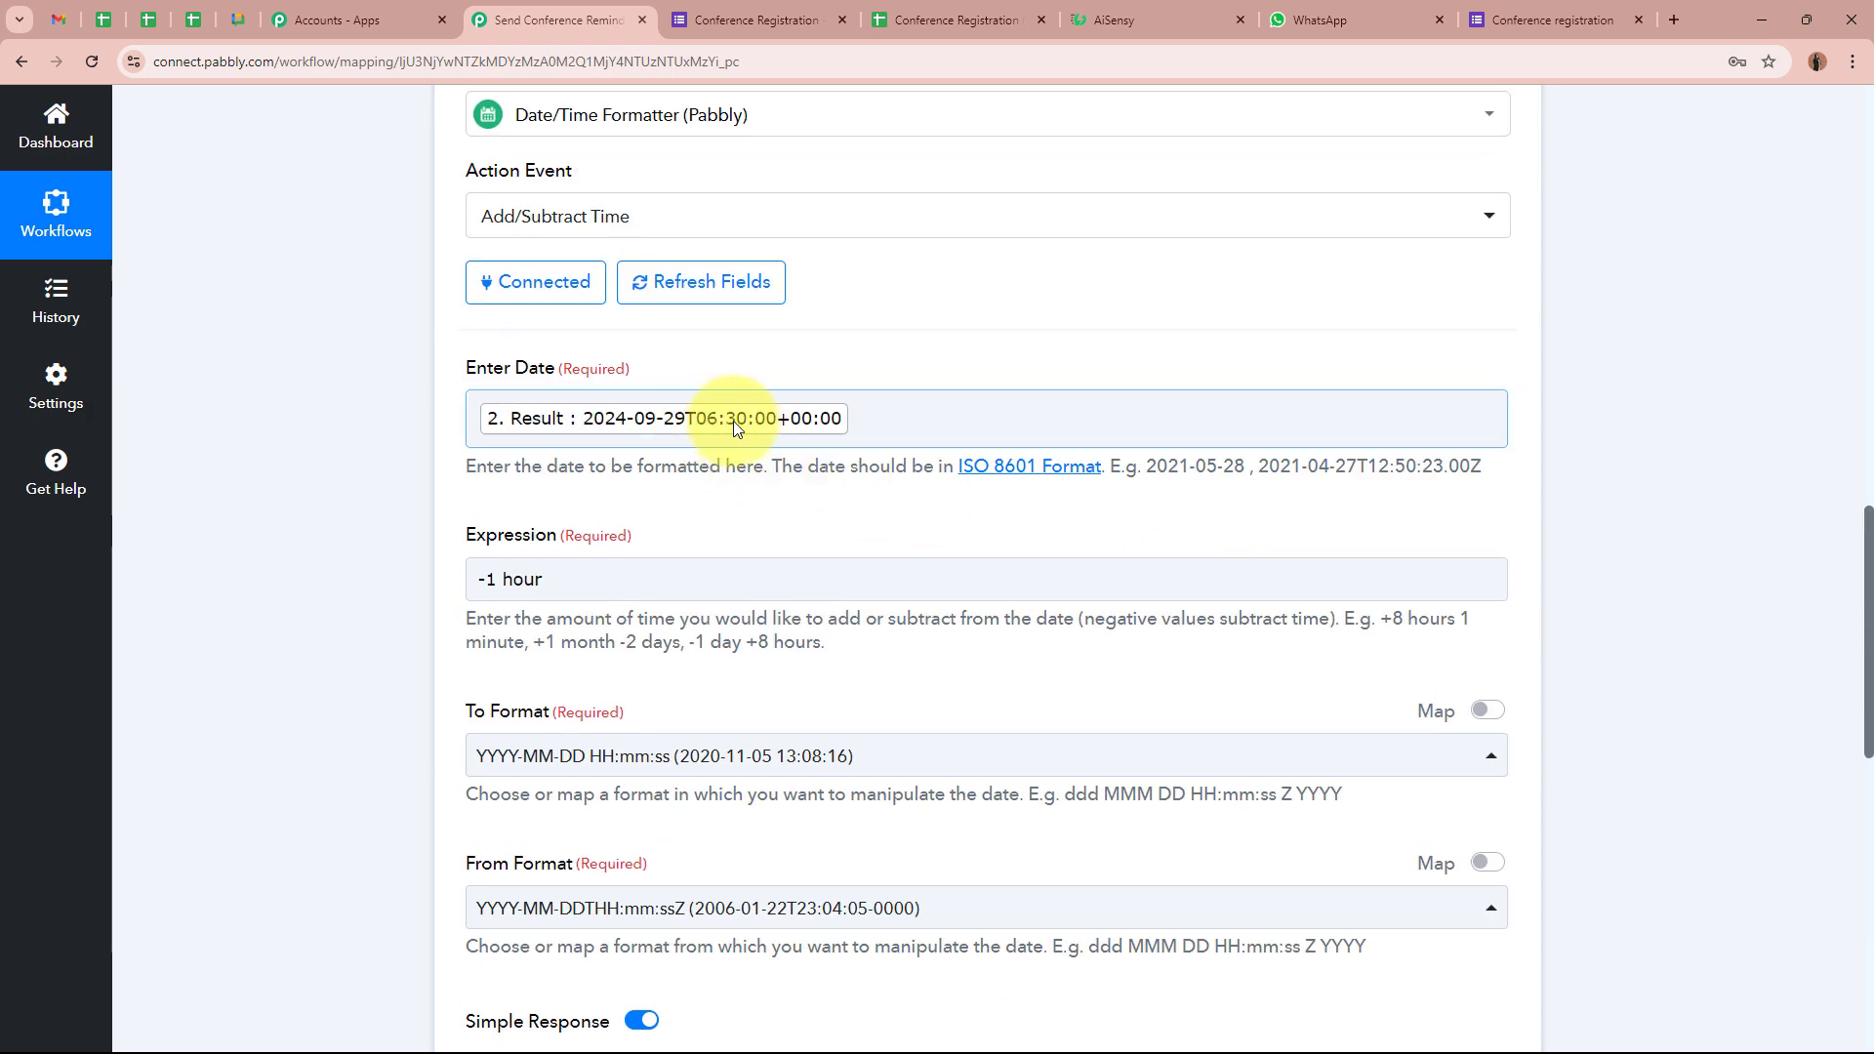
scroll(737, 426, down, 4)
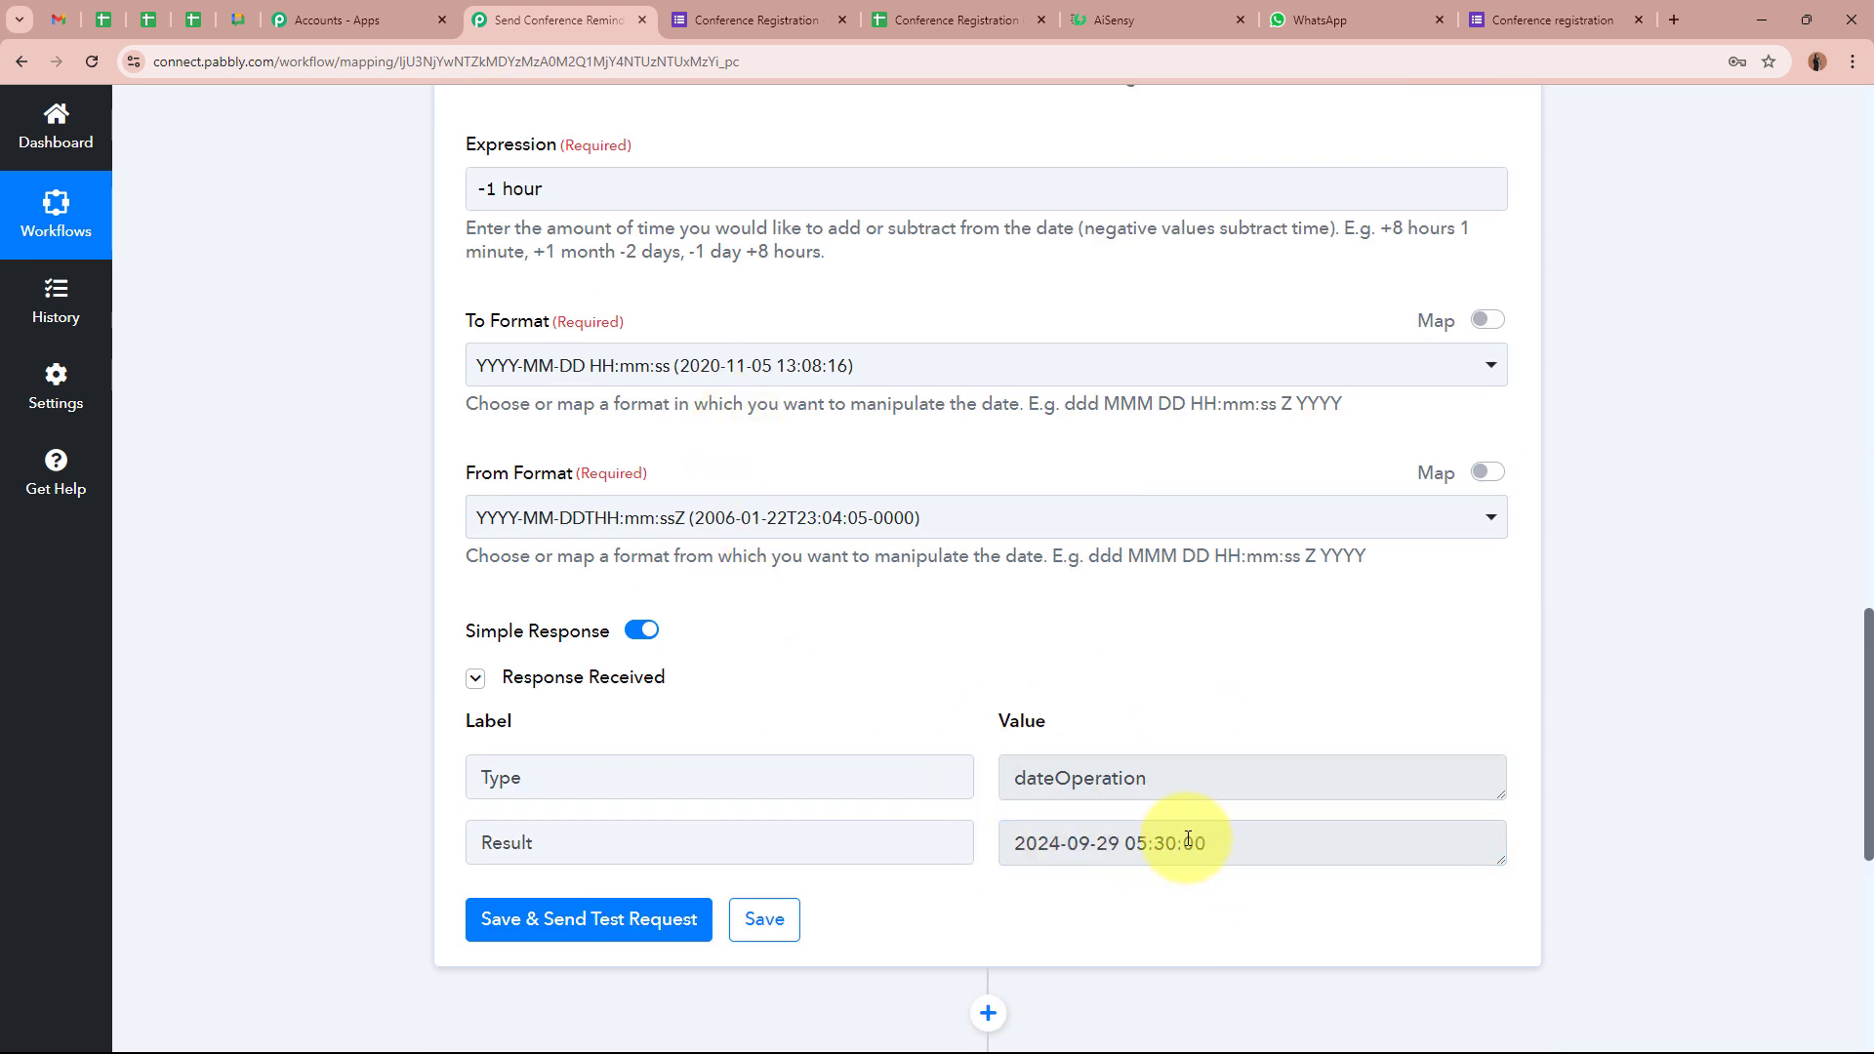
drag(1124, 843, 1207, 843)
click(1342, 893)
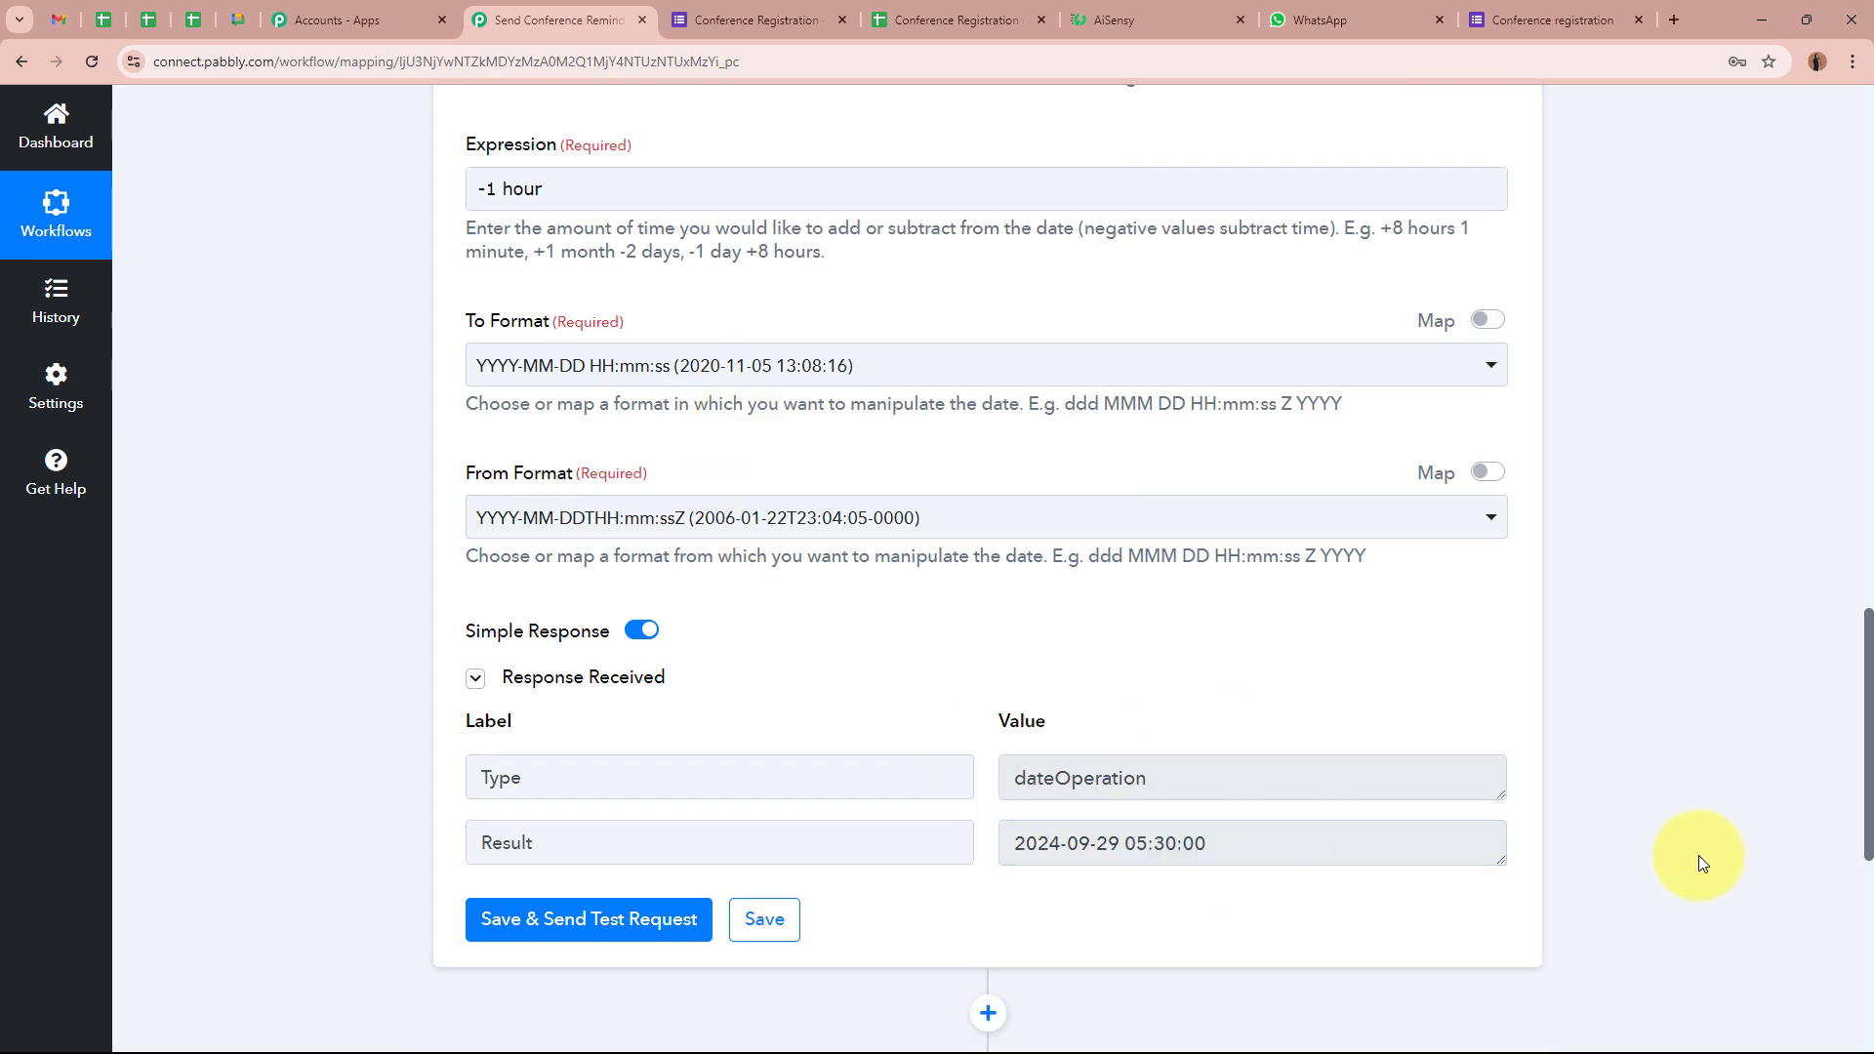
scroll(1695, 840, down, 5)
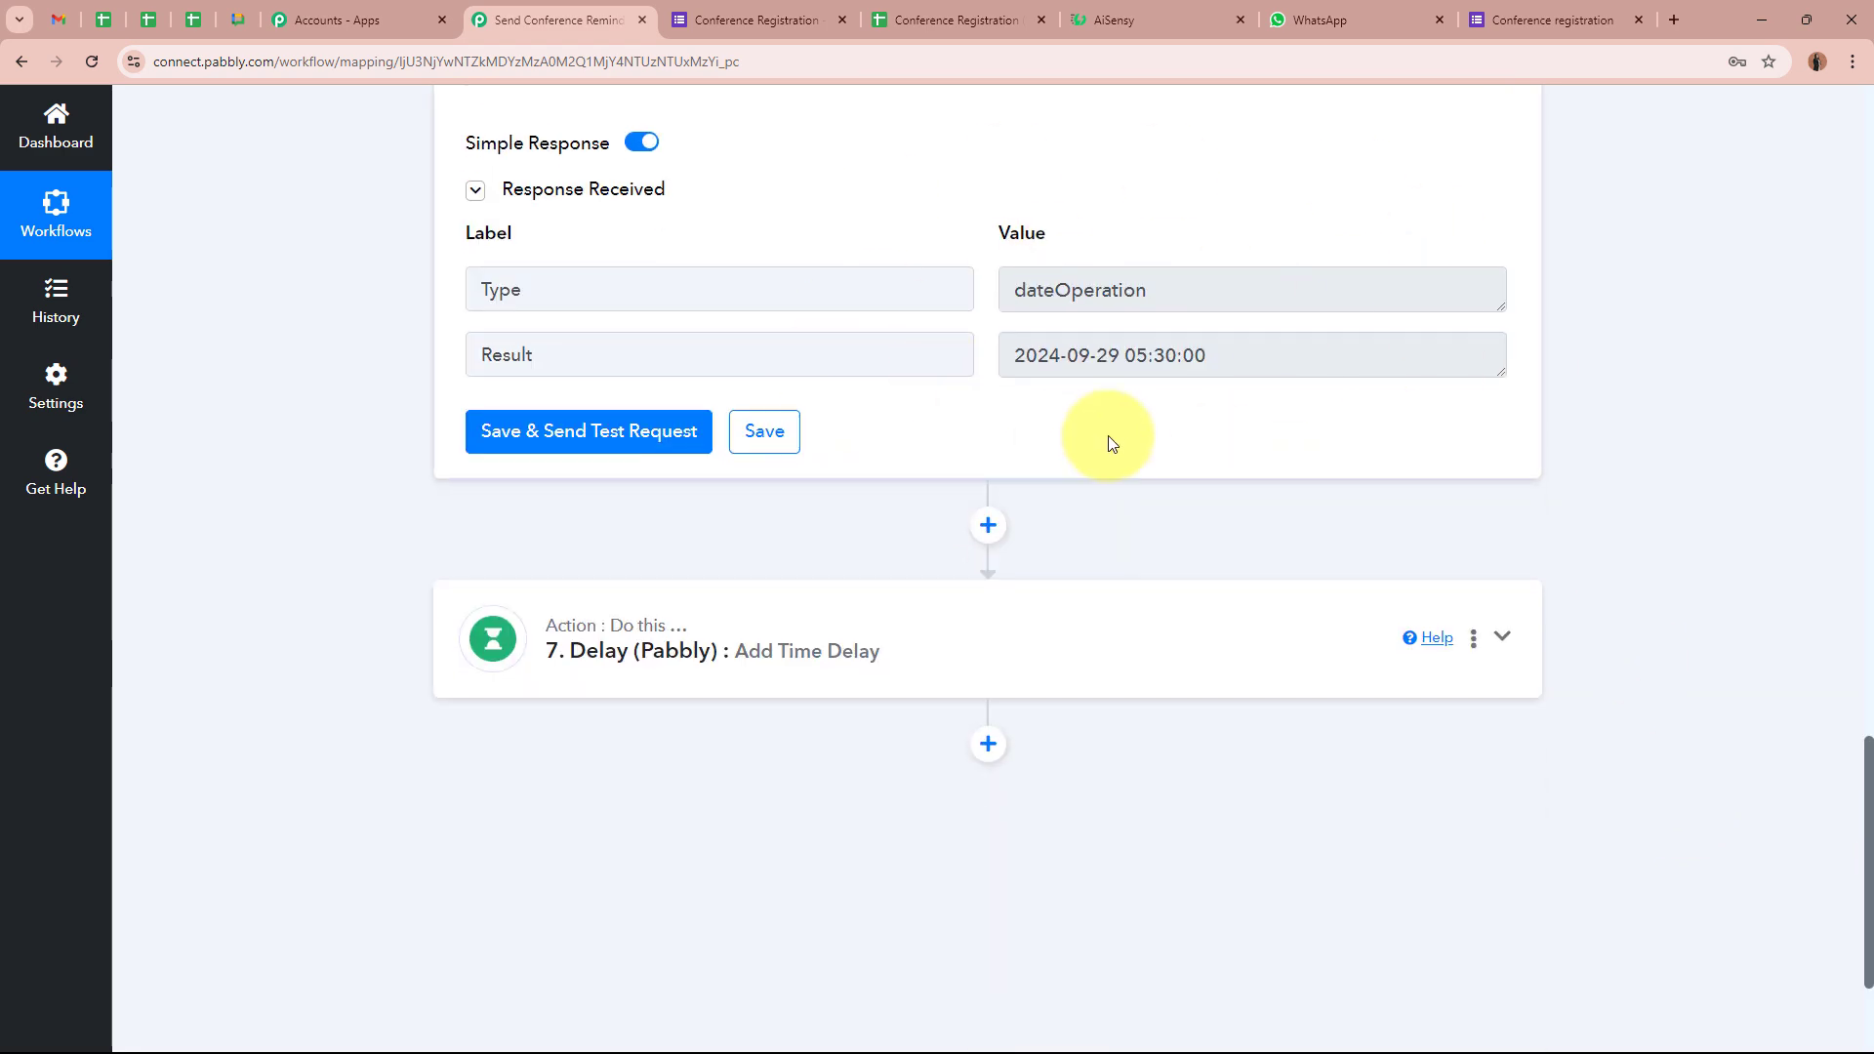
drag(1010, 355, 1317, 410)
Set the Delay step's Delay Date to step 6's Result
click(1255, 611)
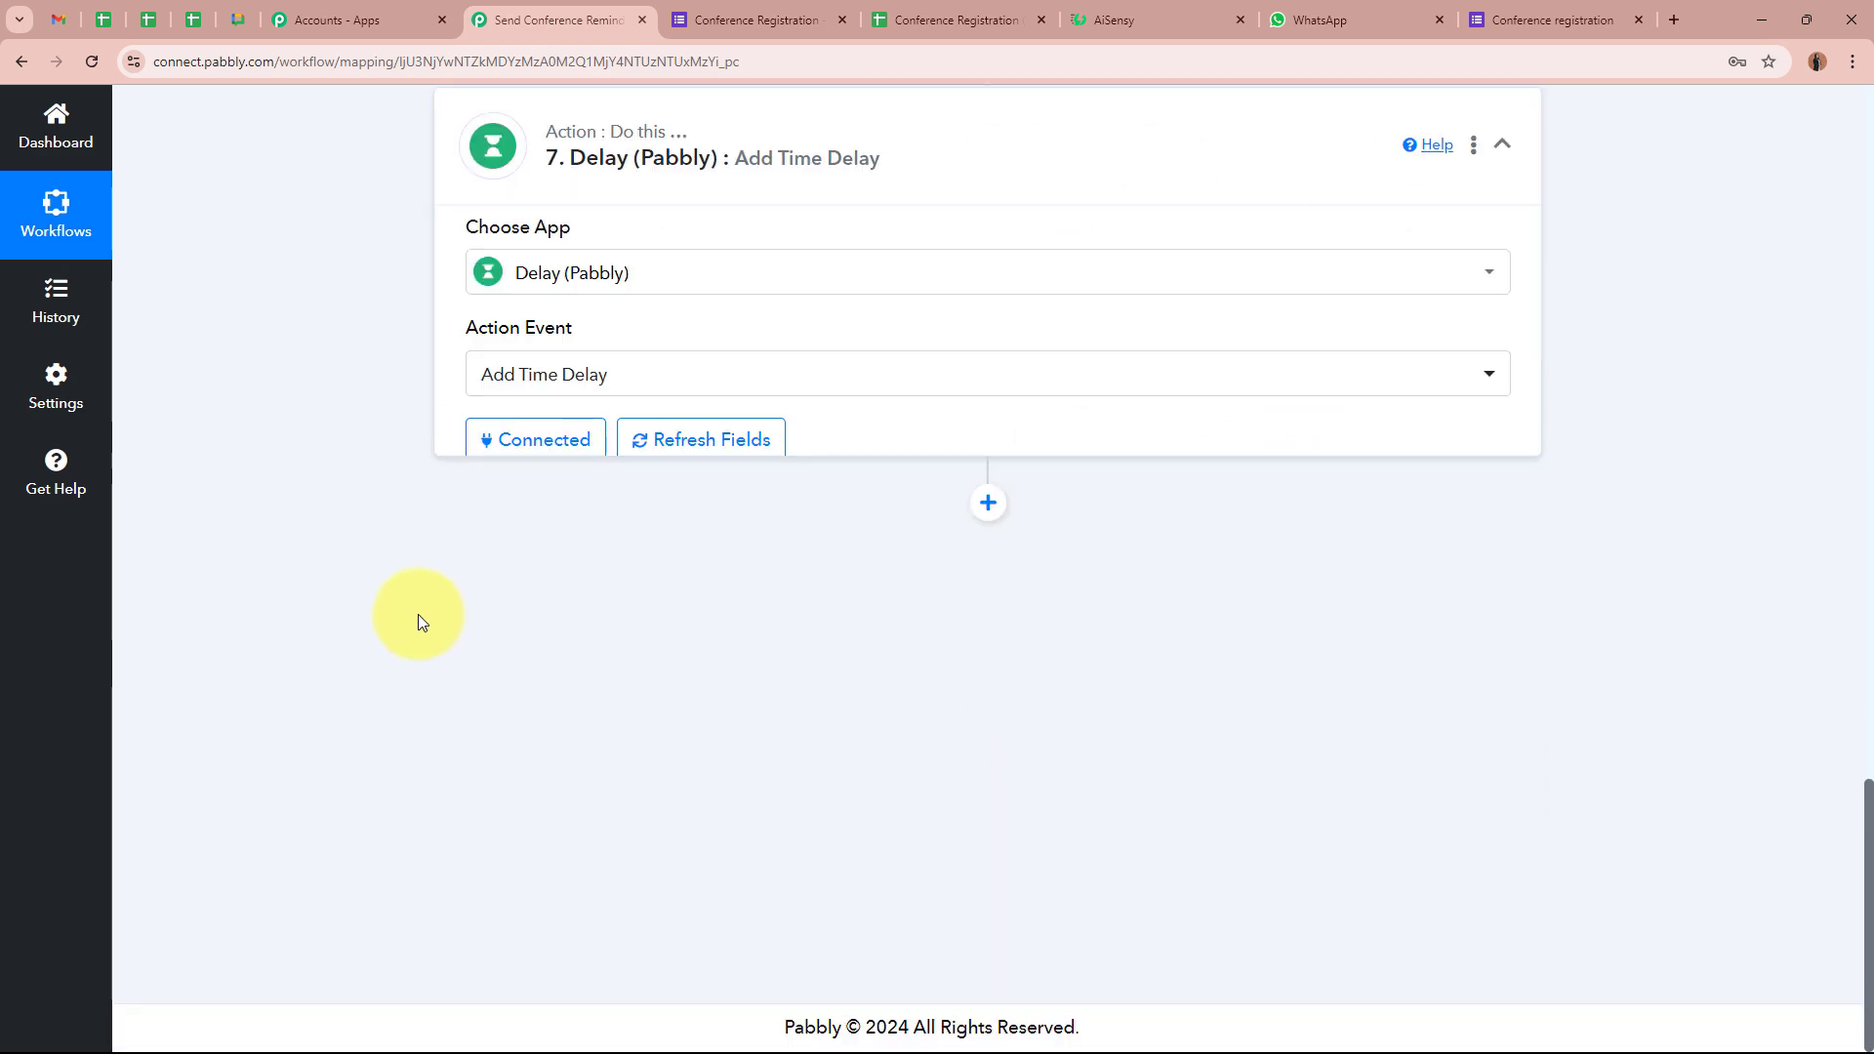
scroll(377, 609, down, 4)
scroll(369, 605, up, 6)
scroll(355, 592, down, 6)
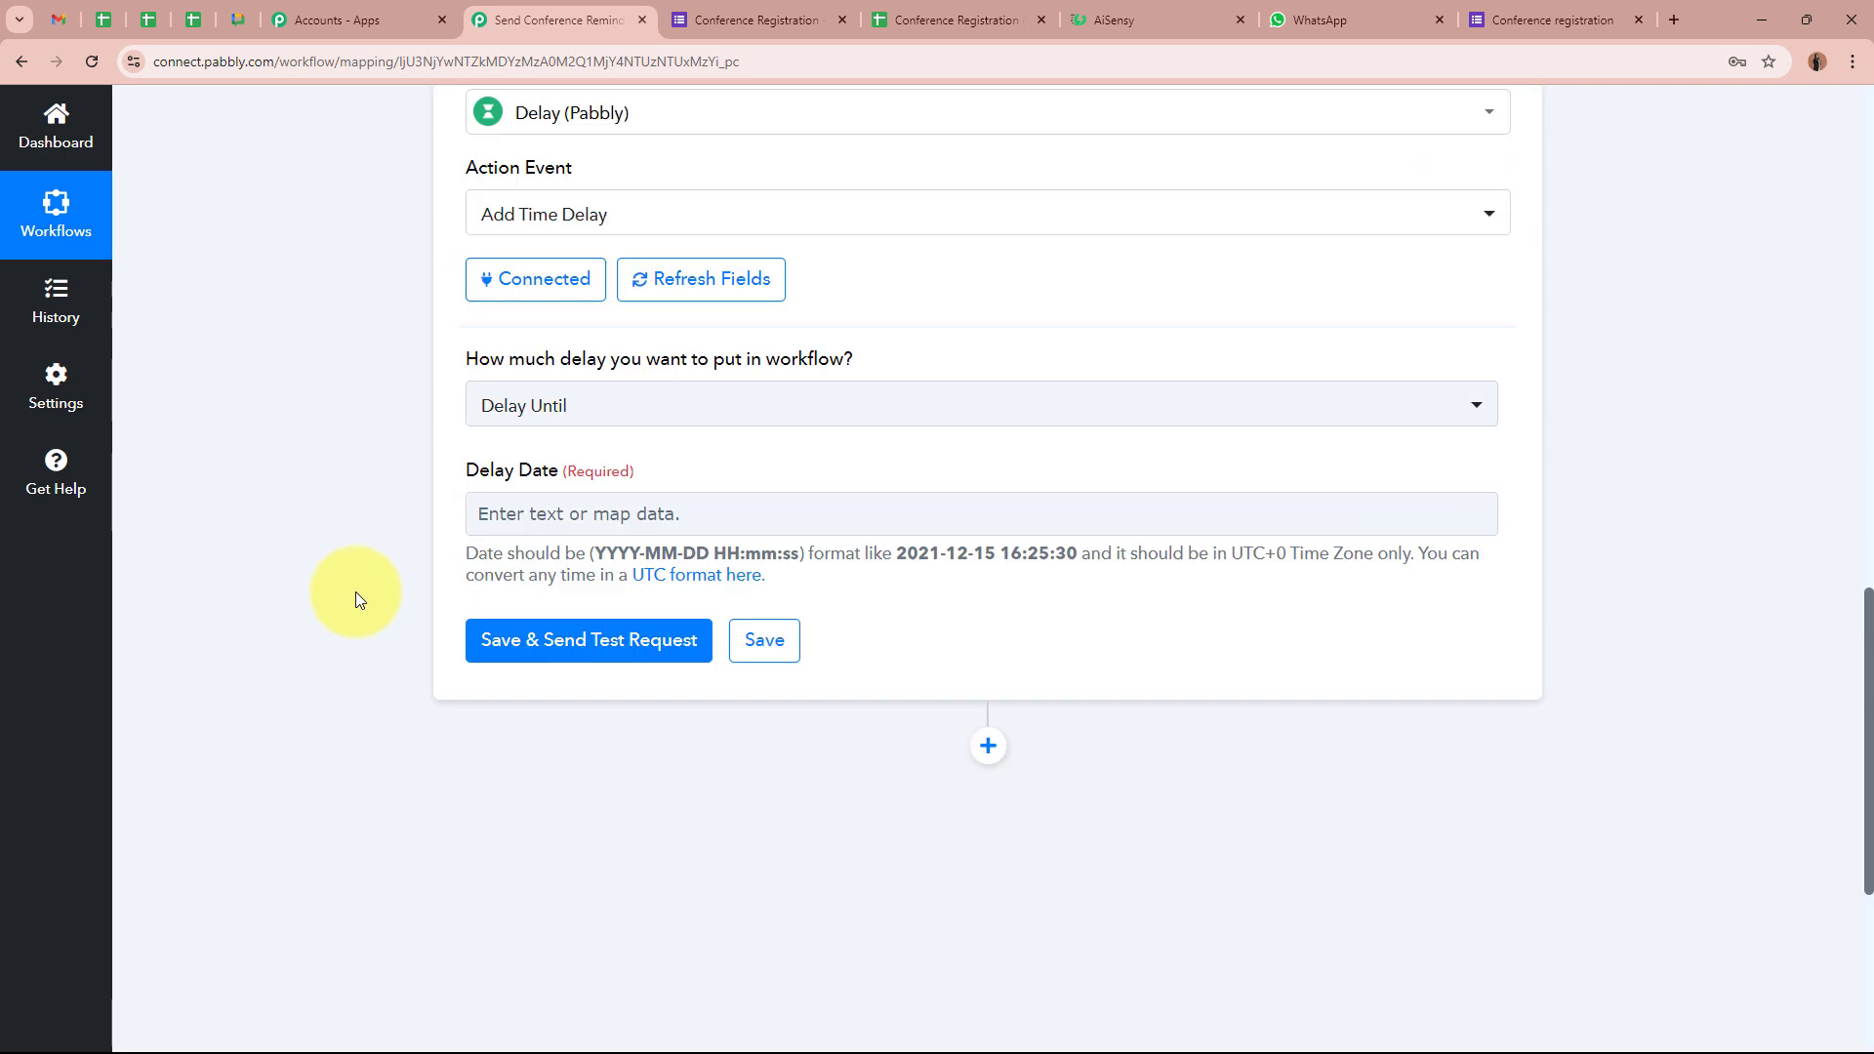
click(823, 268)
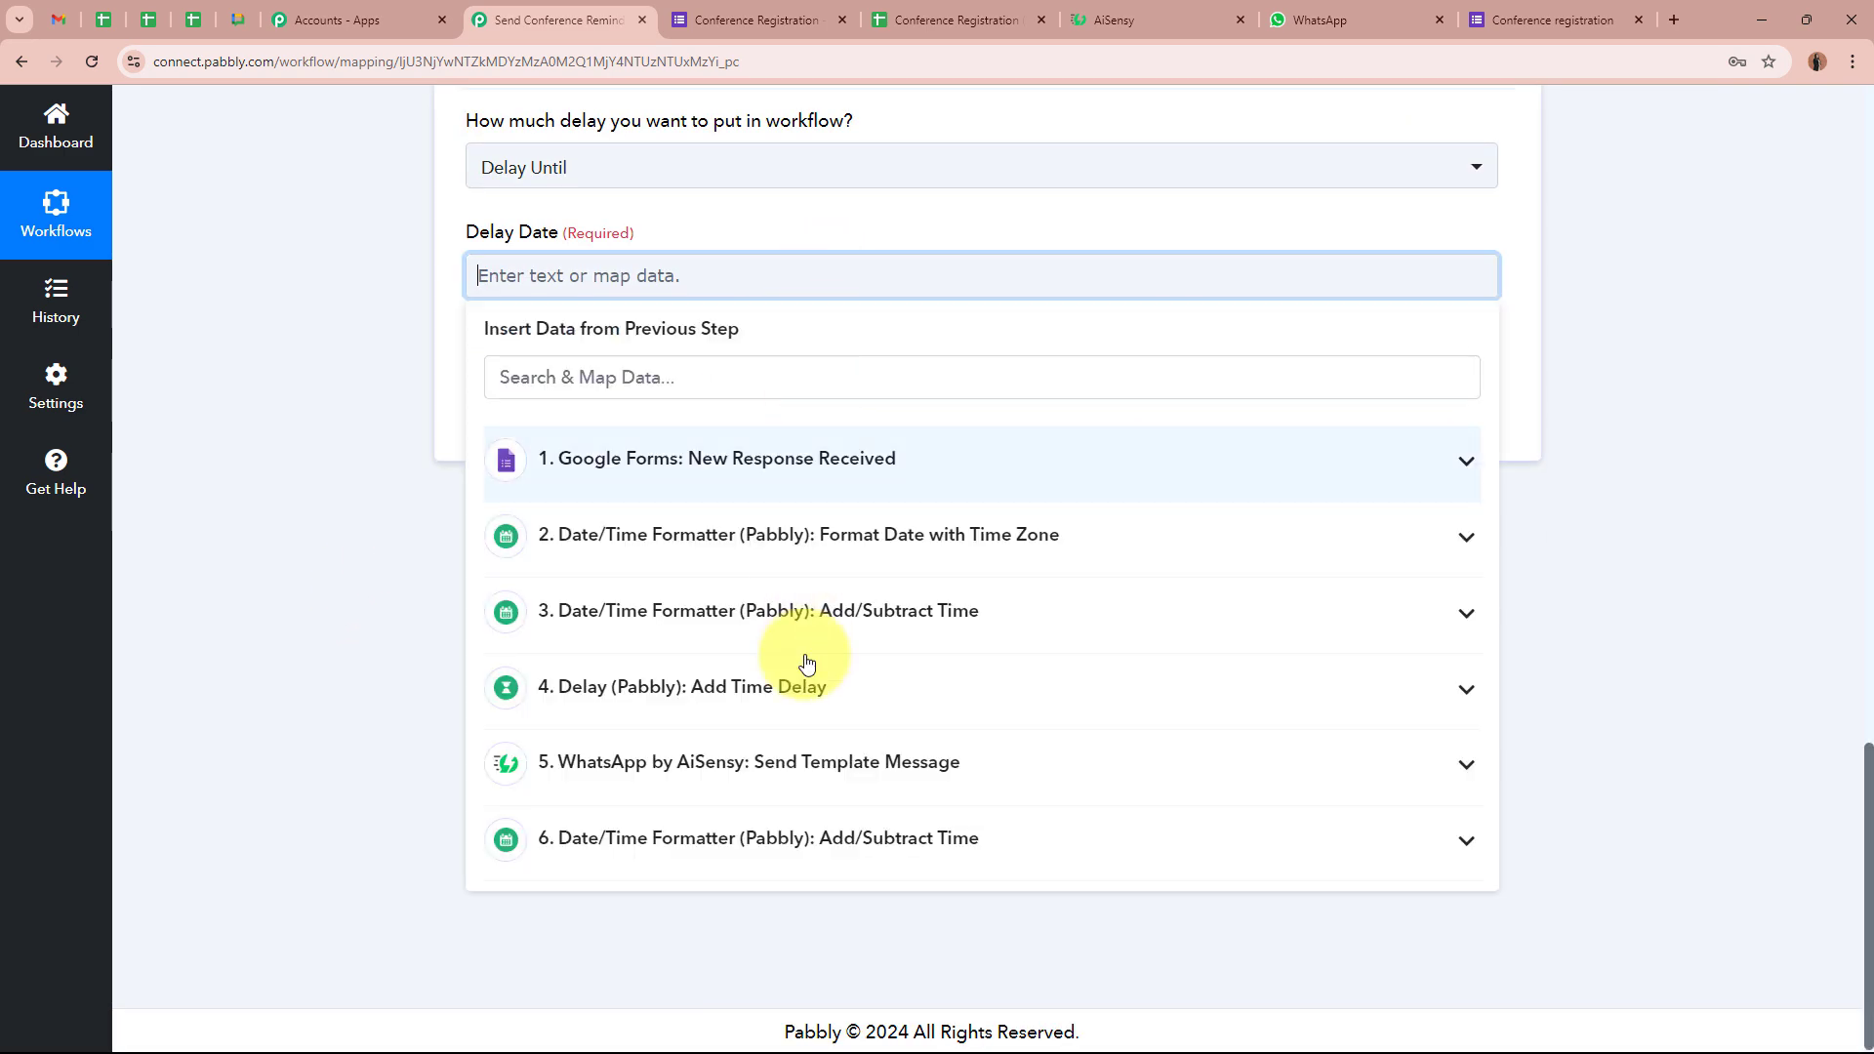
click(837, 836)
click(840, 947)
click(272, 459)
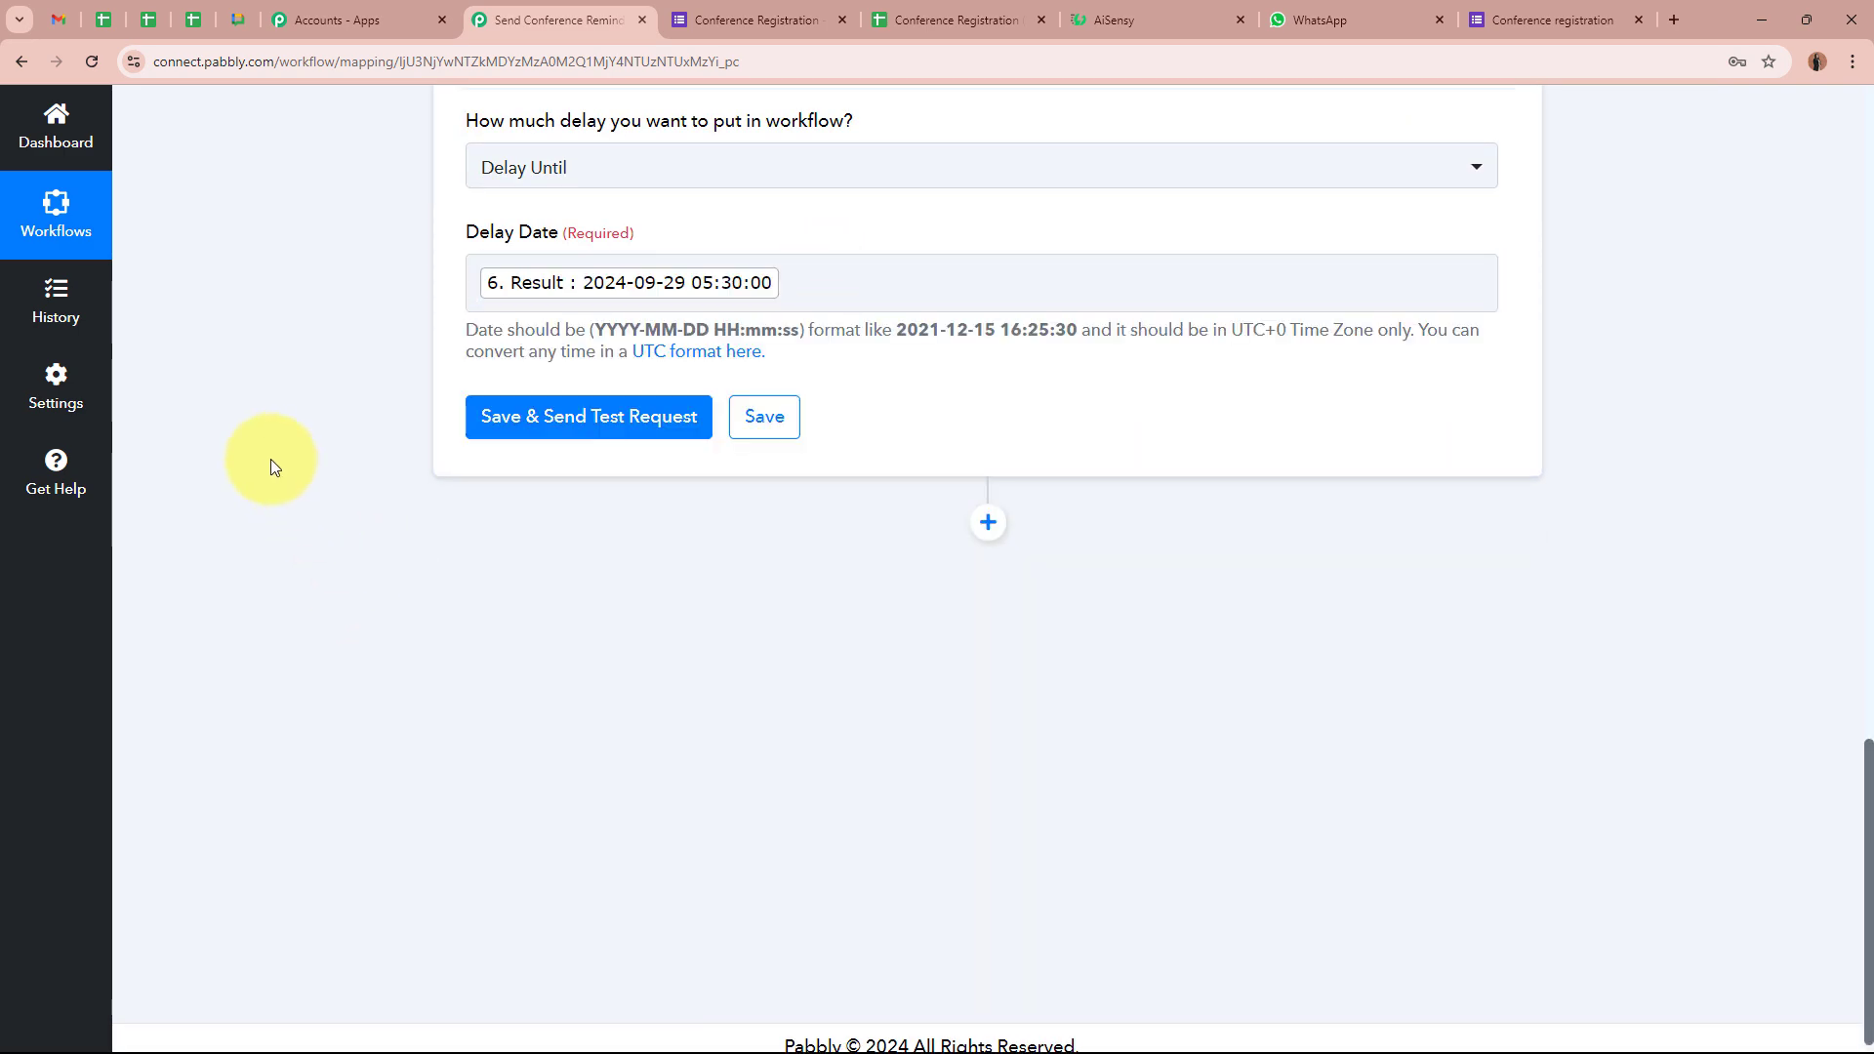
Test the Delay step and confirm success status with the delayed-until date and time
scroll(254, 500, up, 3)
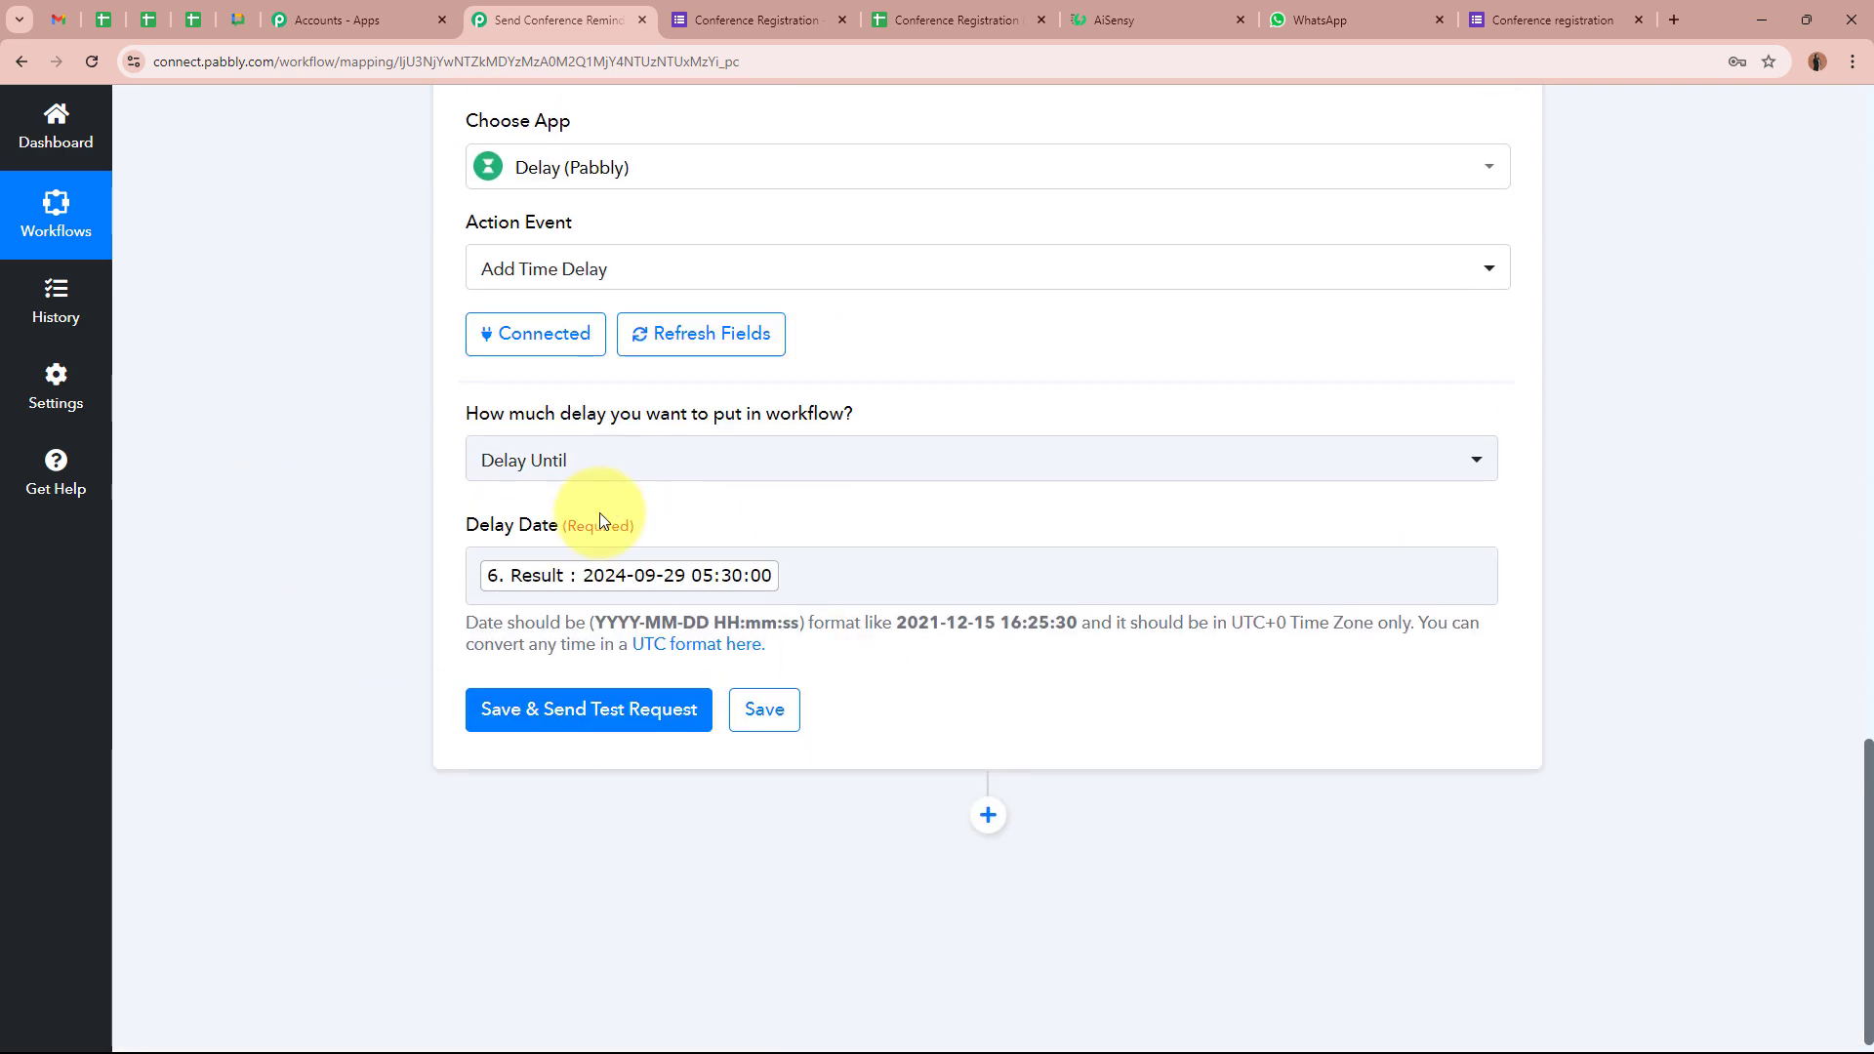
click(603, 707)
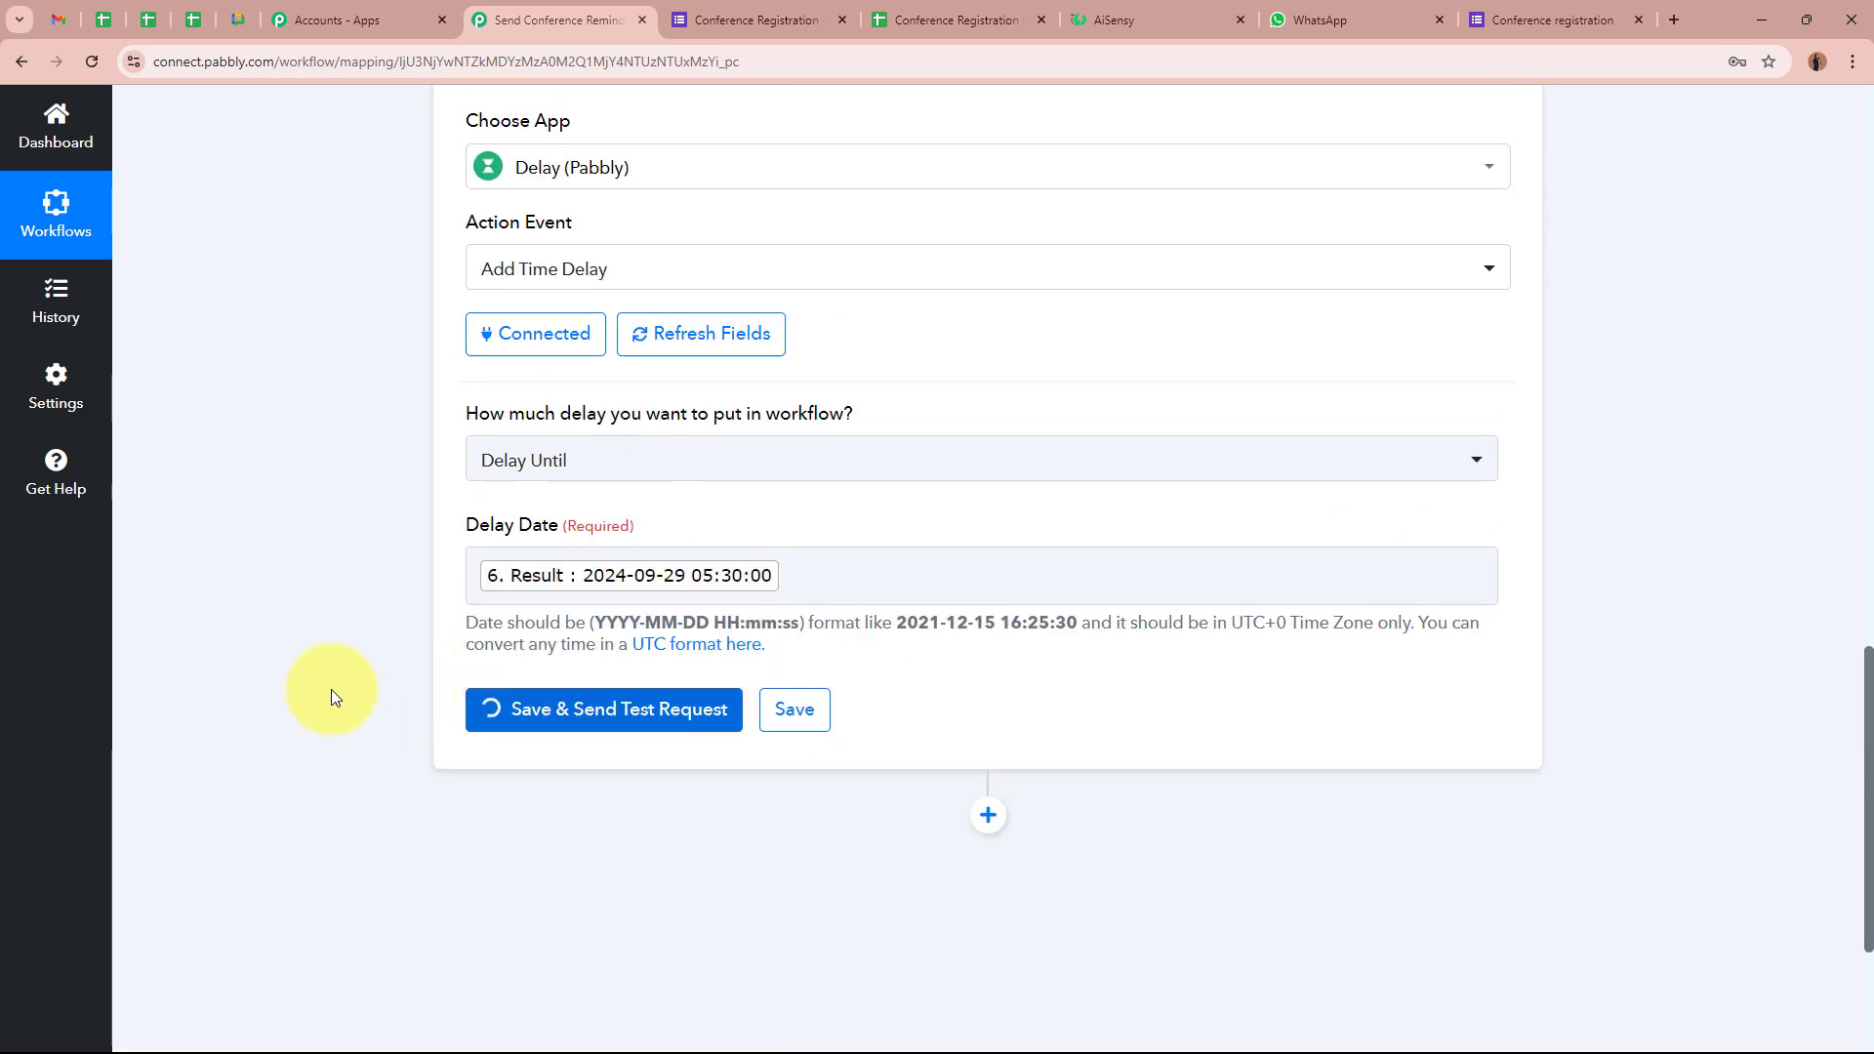
scroll(331, 689, down, 2)
double_click(605, 605)
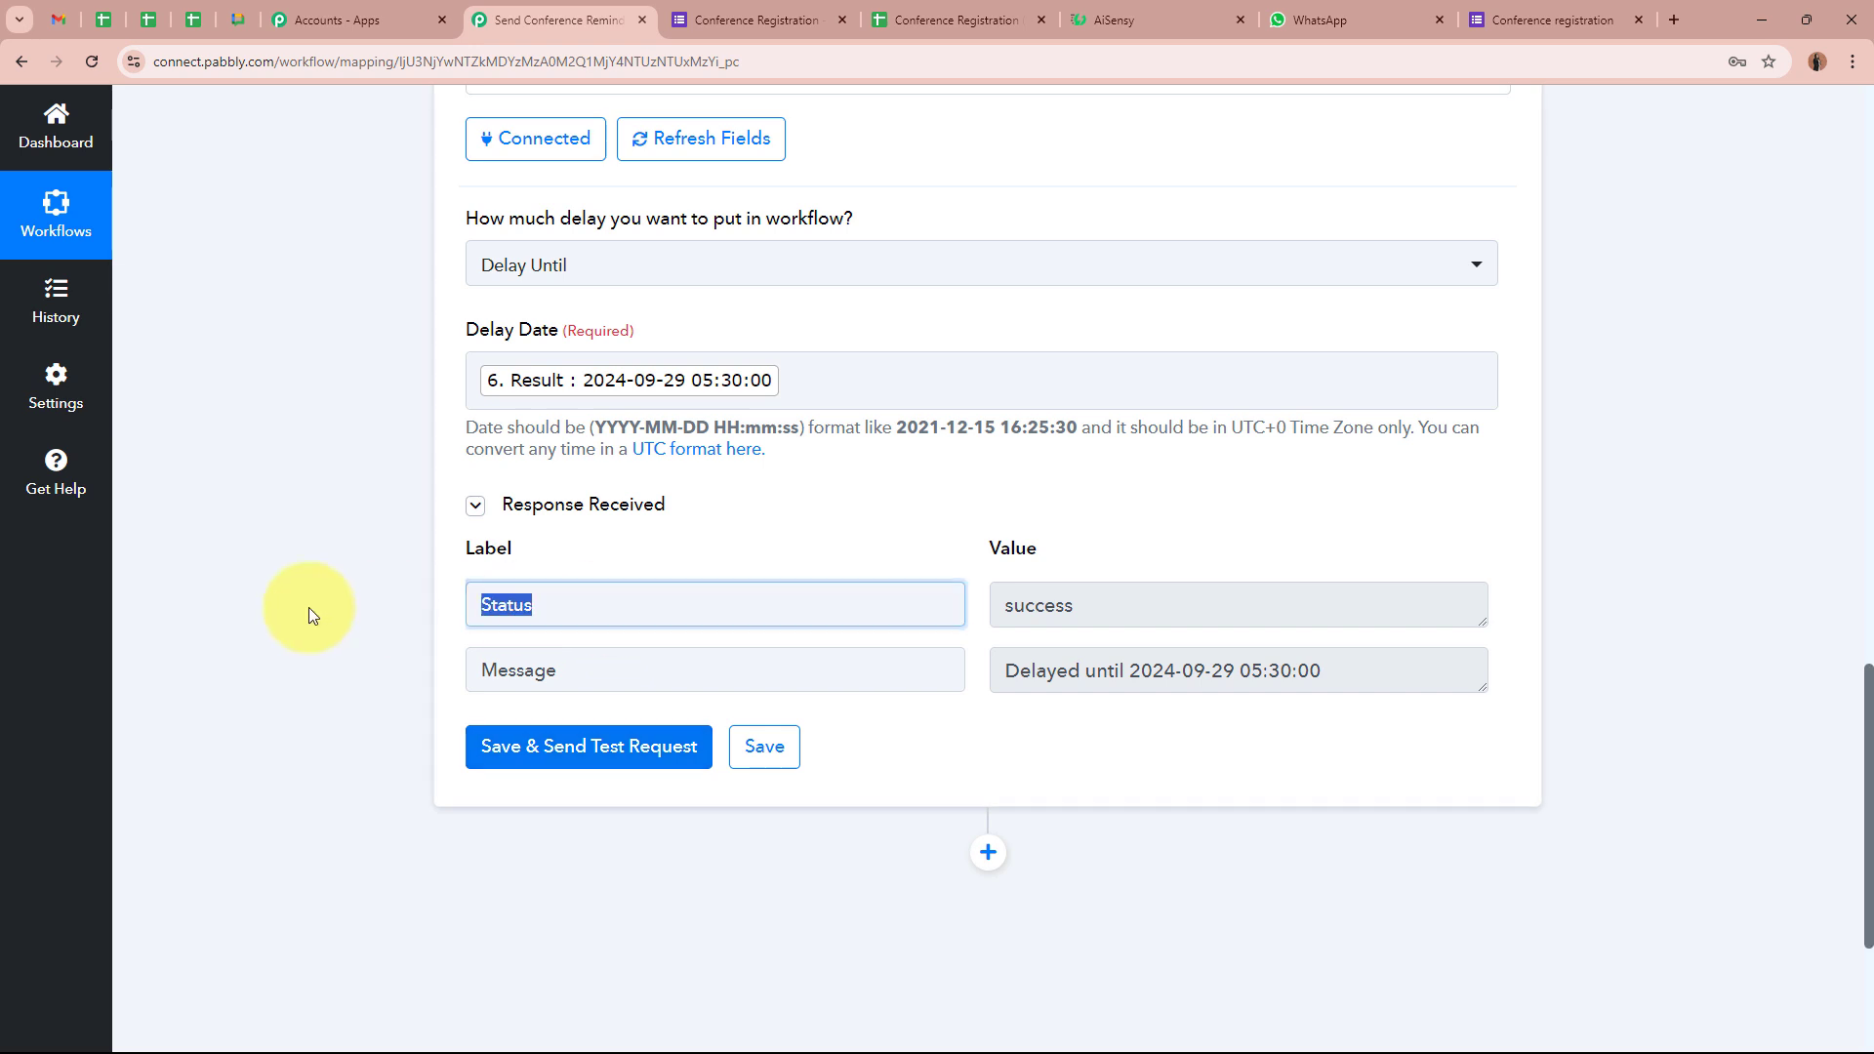
double_click(1167, 602)
double_click(586, 670)
drag(1327, 672, 1193, 671)
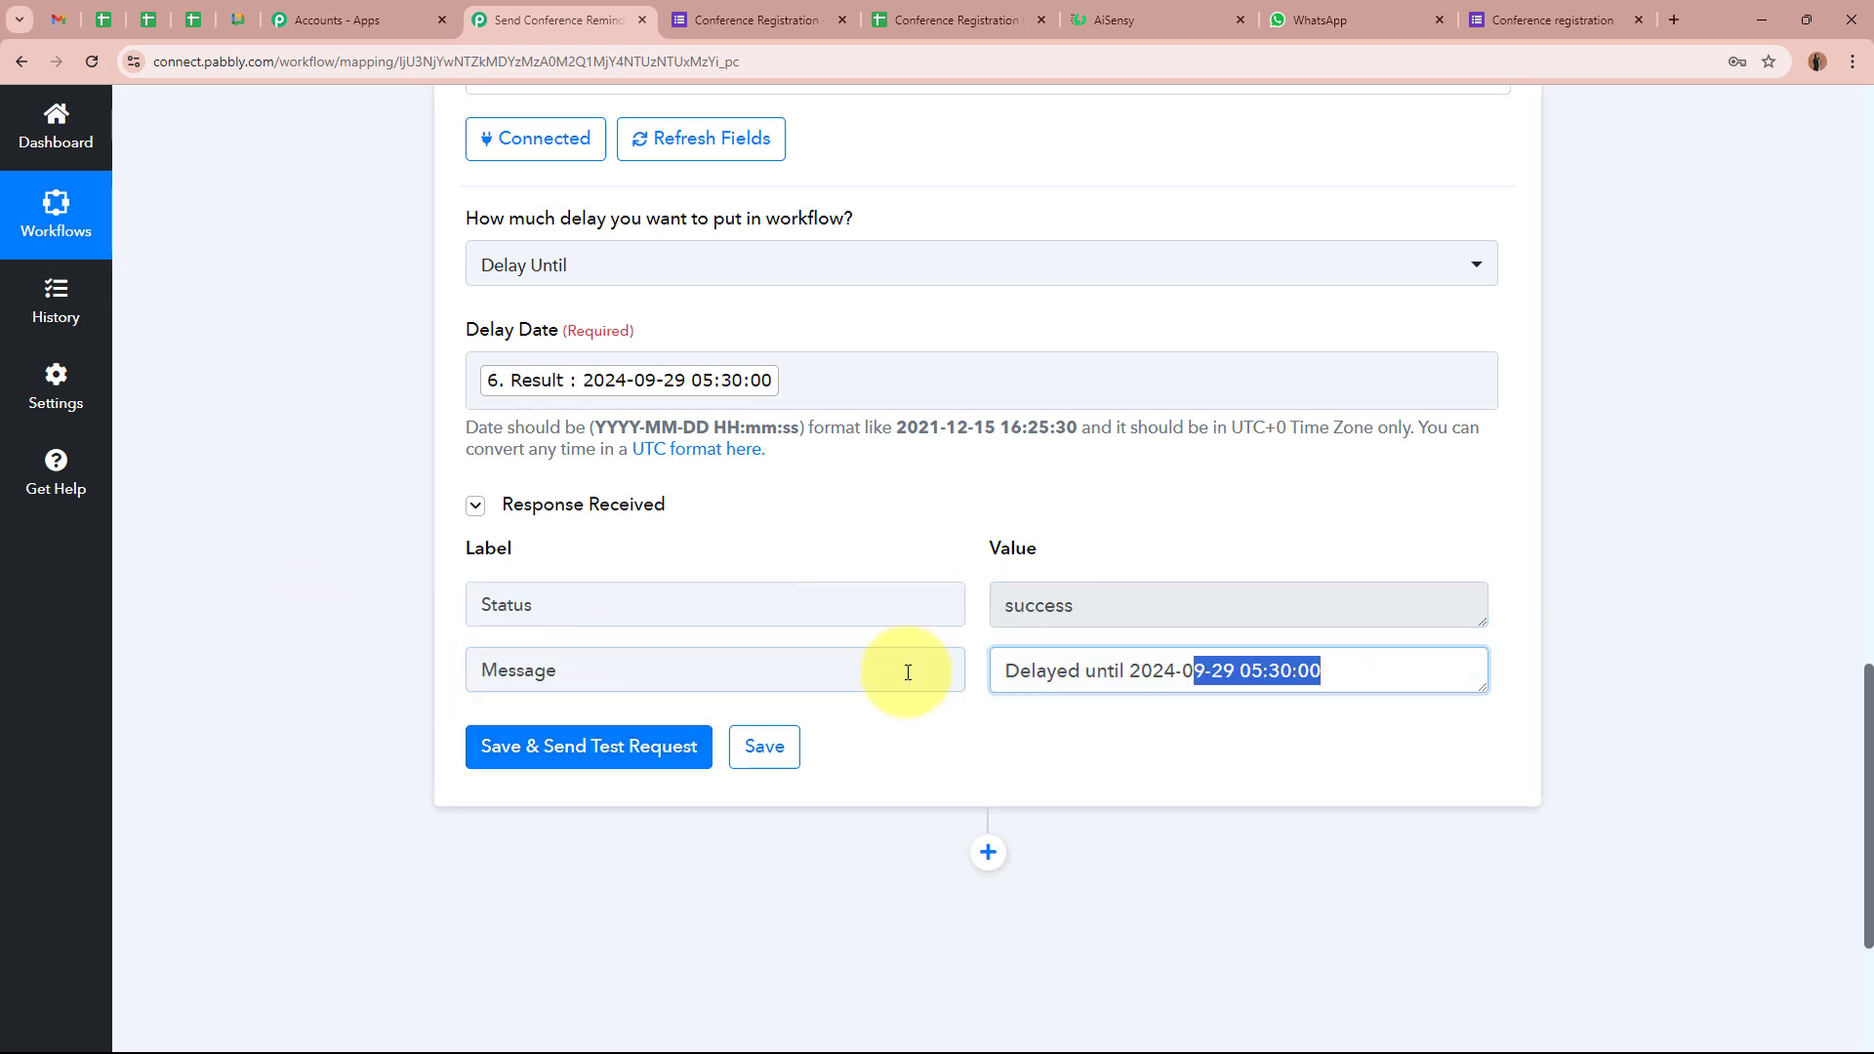
click(1184, 758)
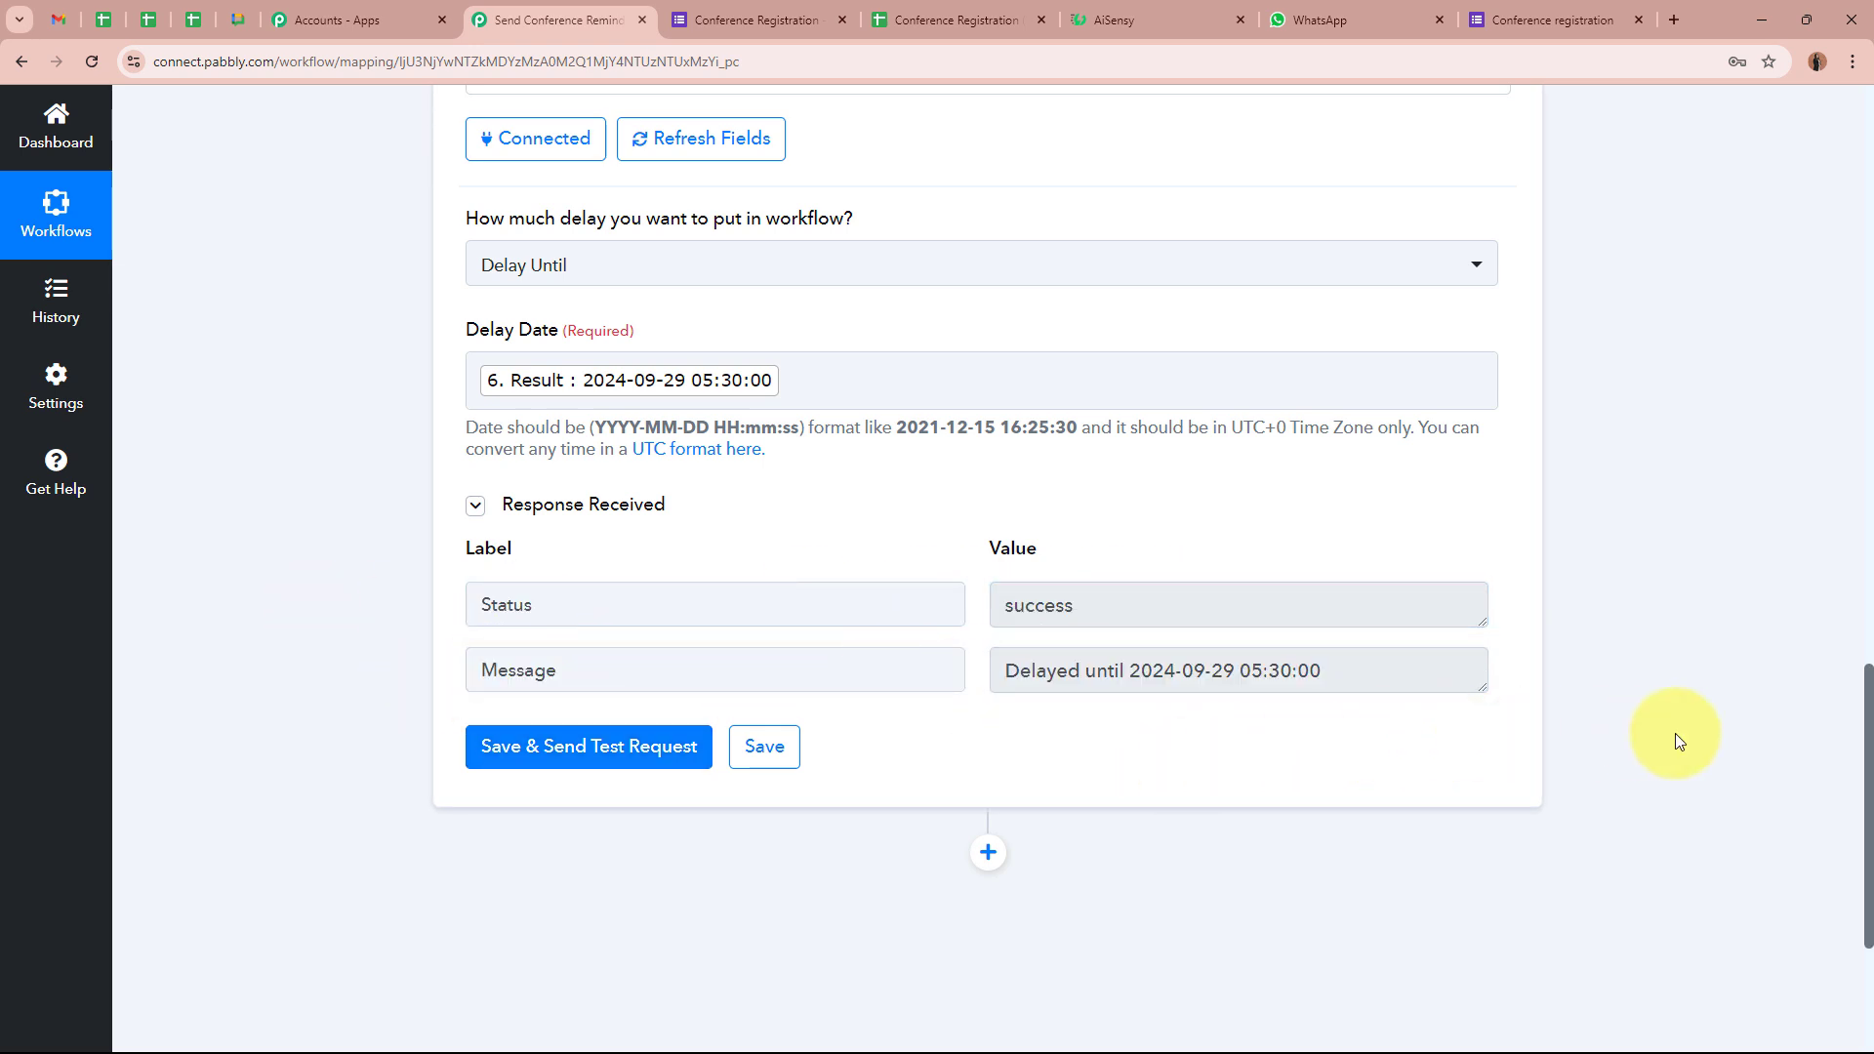
scroll(1665, 740, up, 5)
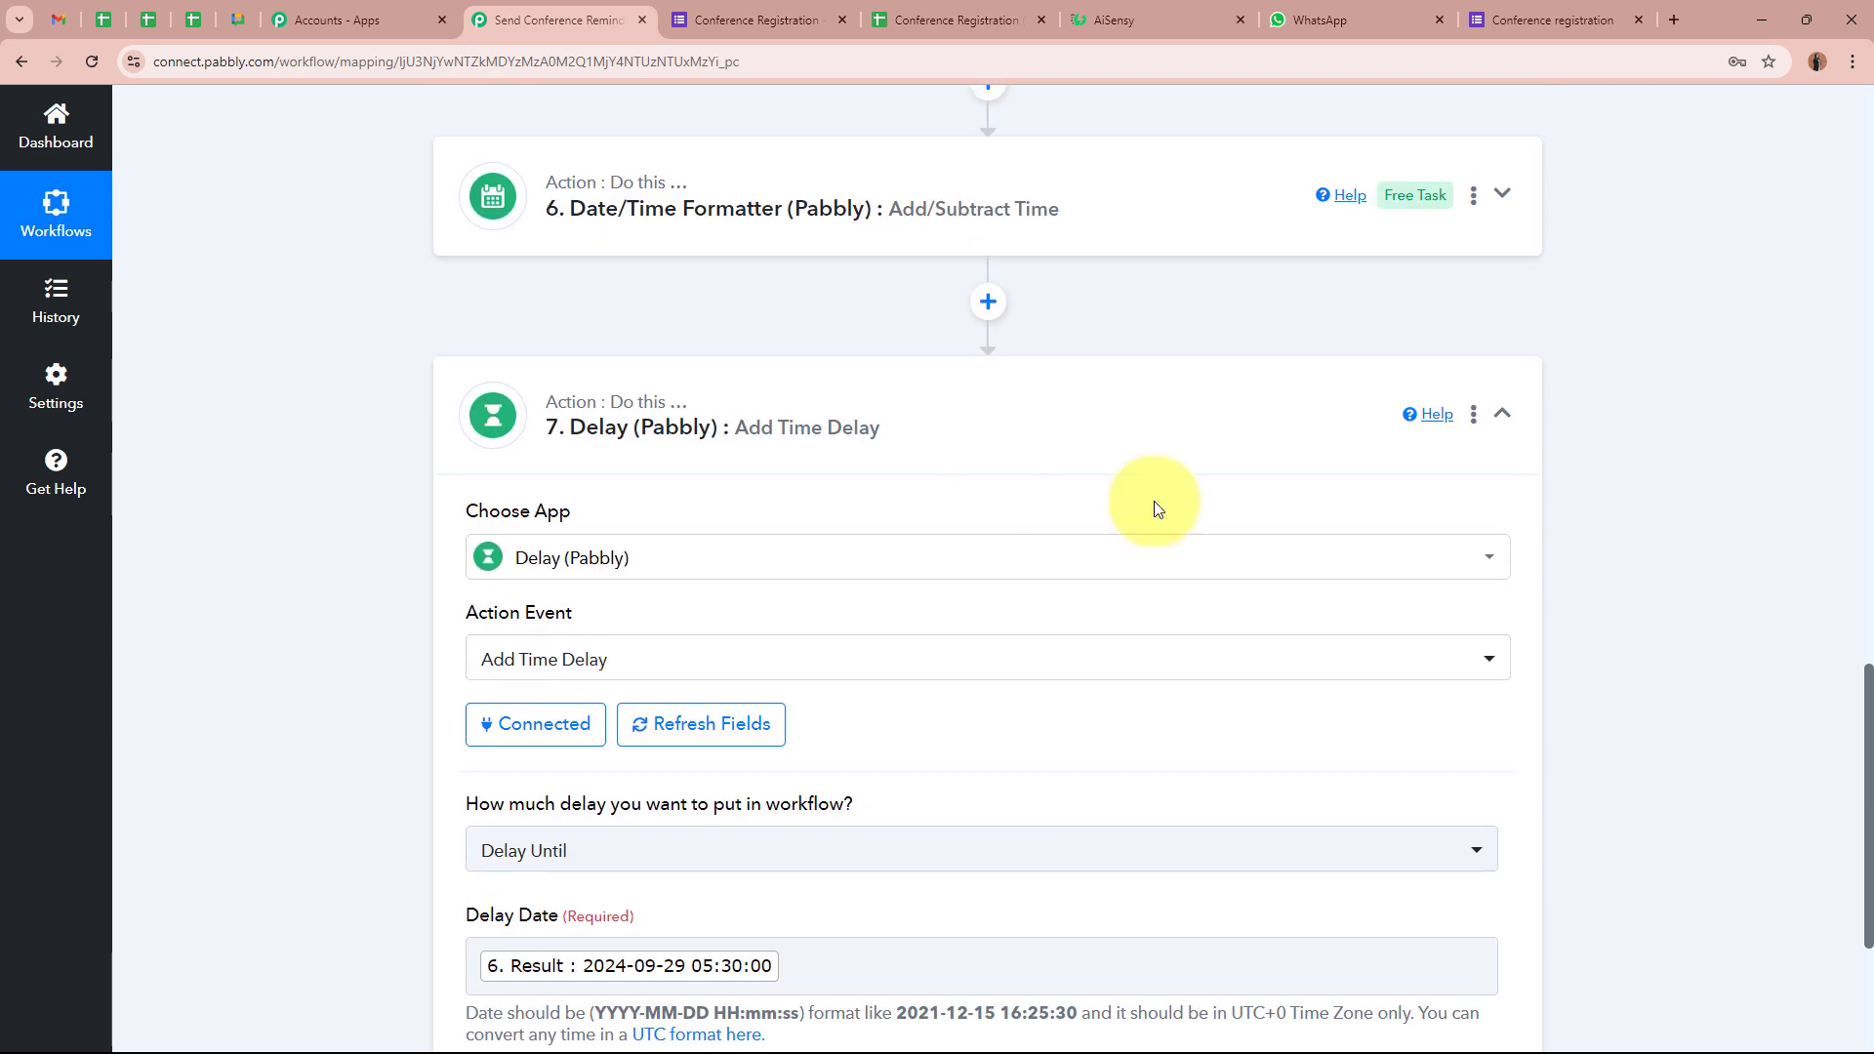
Collapse the Delay step and add a WhatsApp by AiSensy action after it, searching 'Whats'
click(1247, 435)
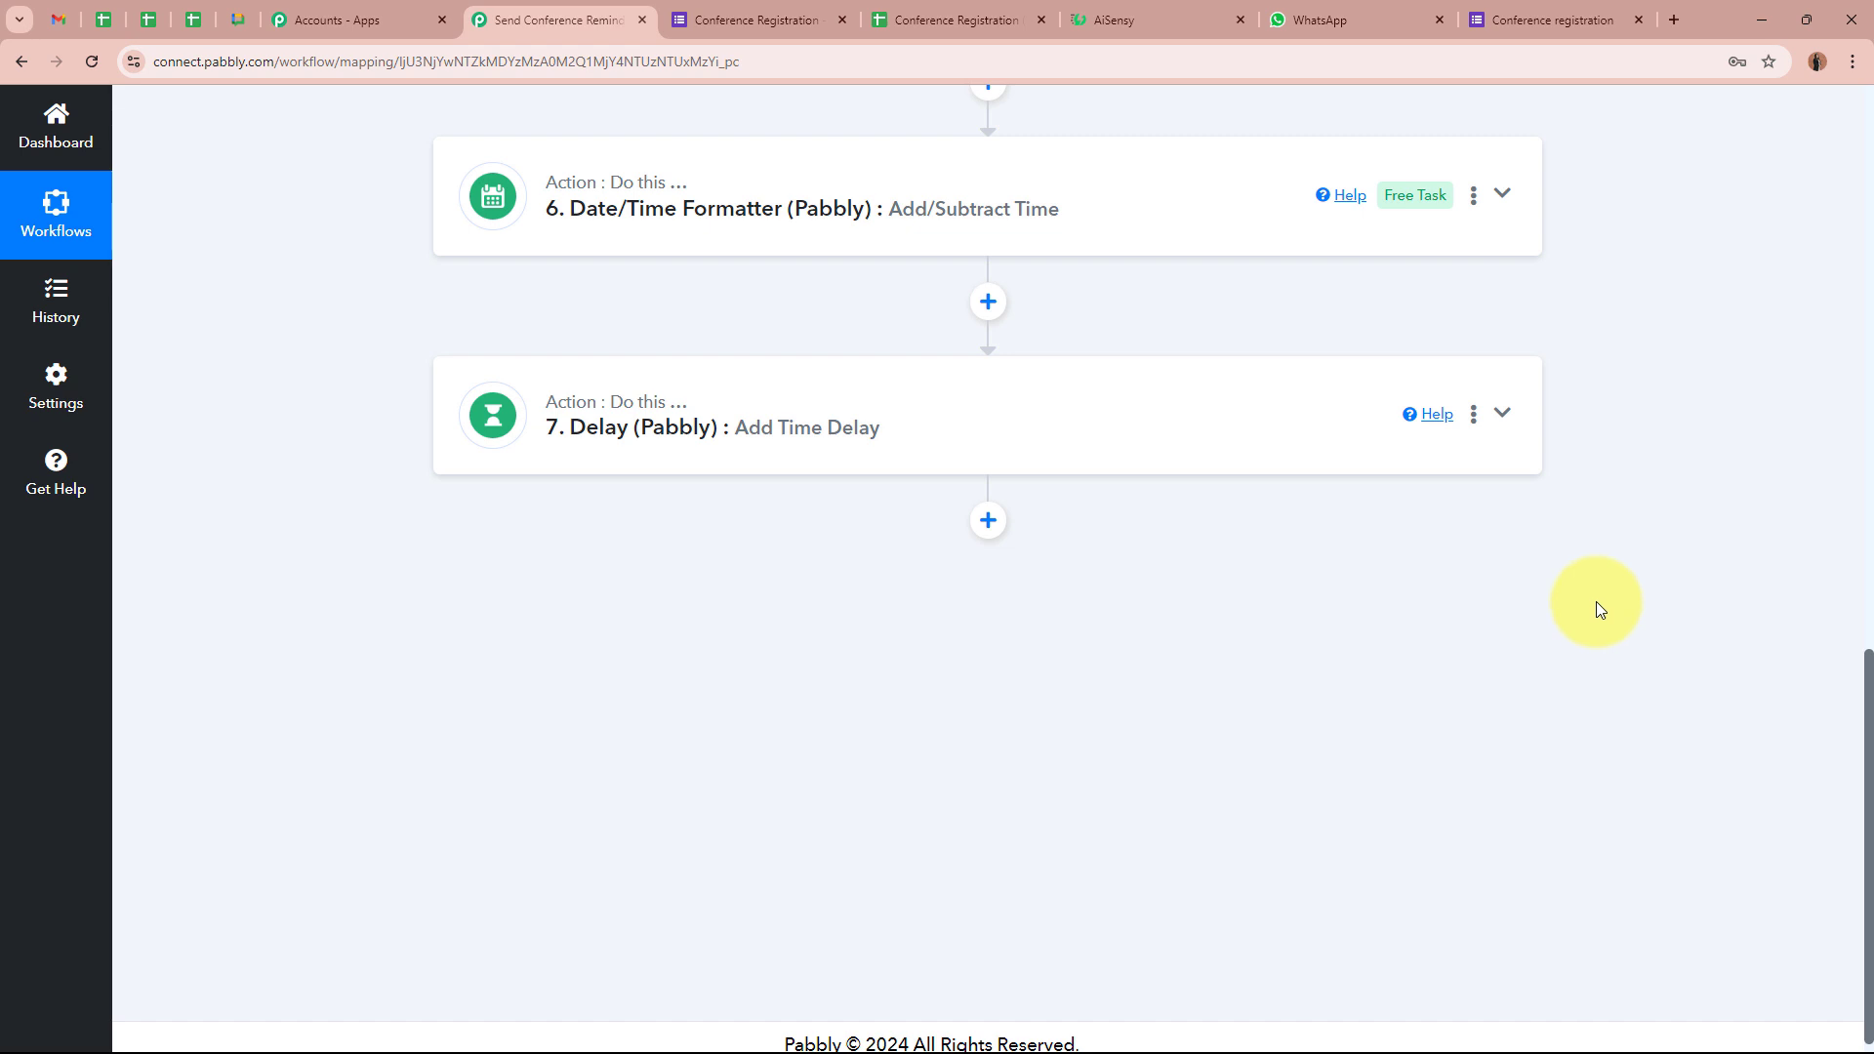
click(988, 519)
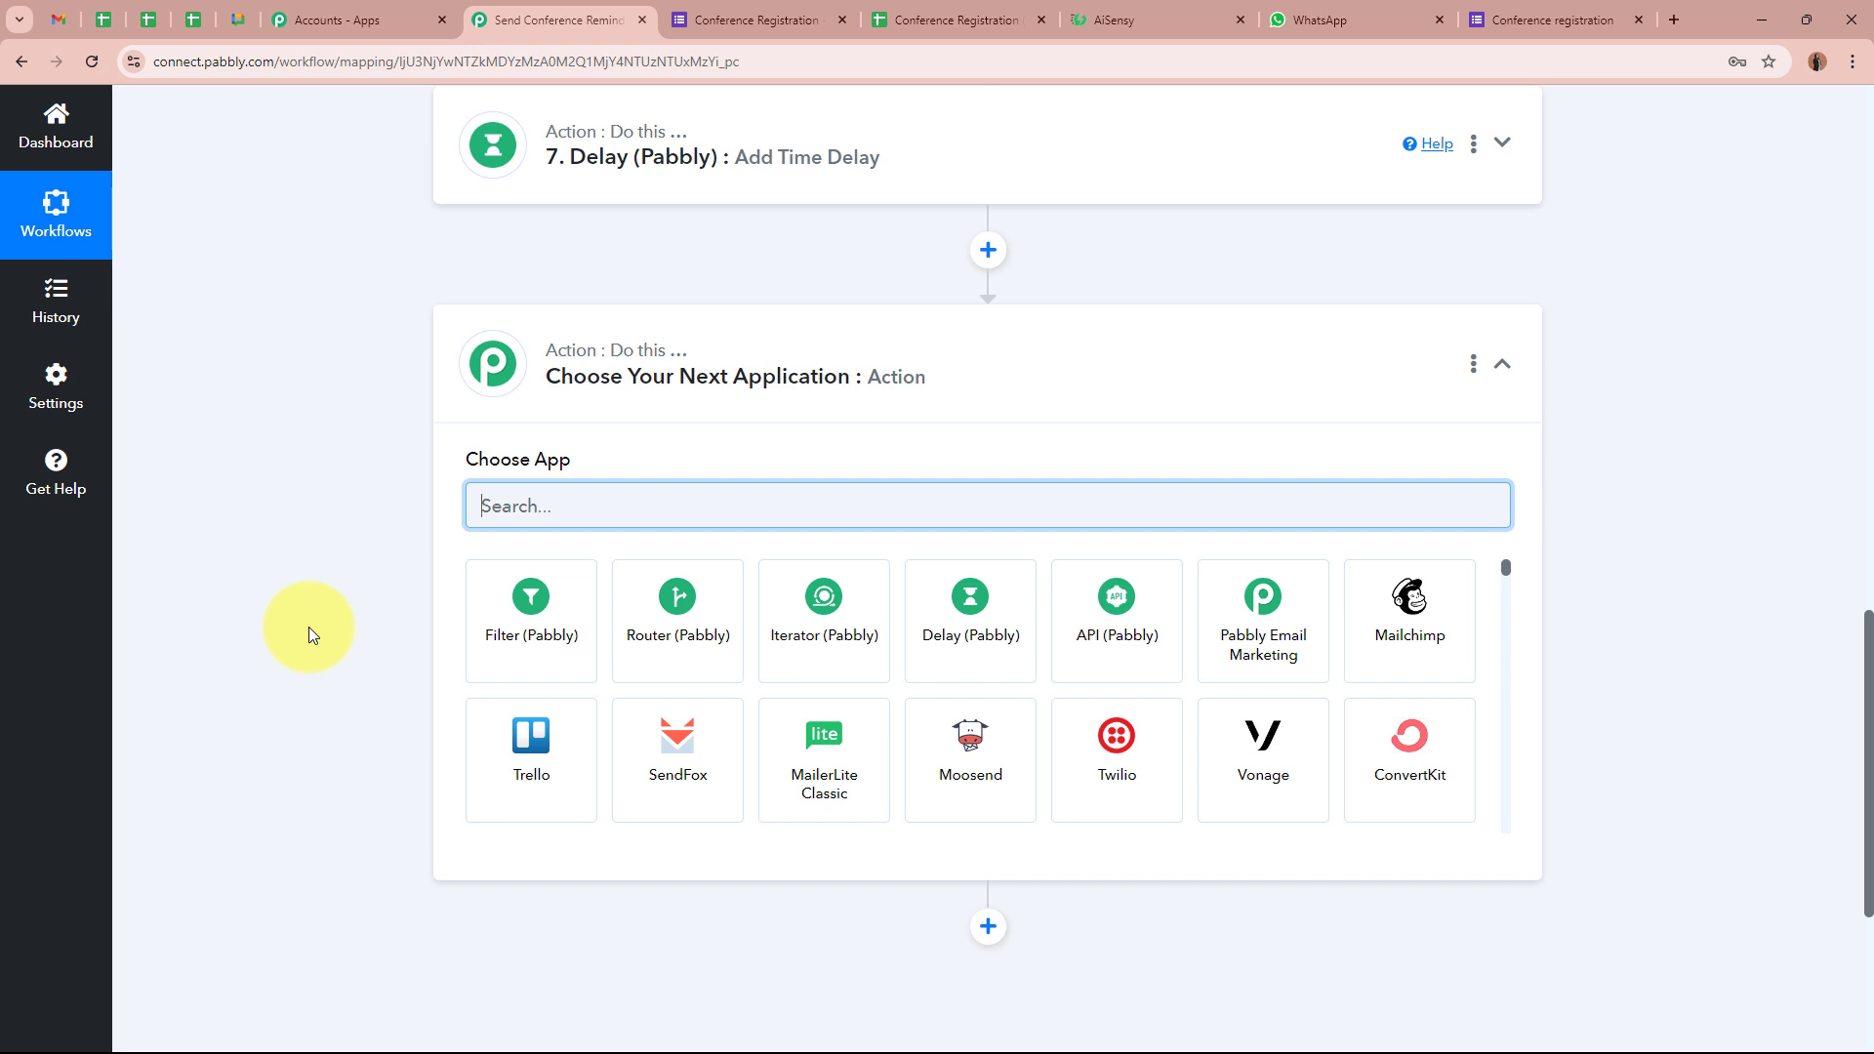
text(Whats)
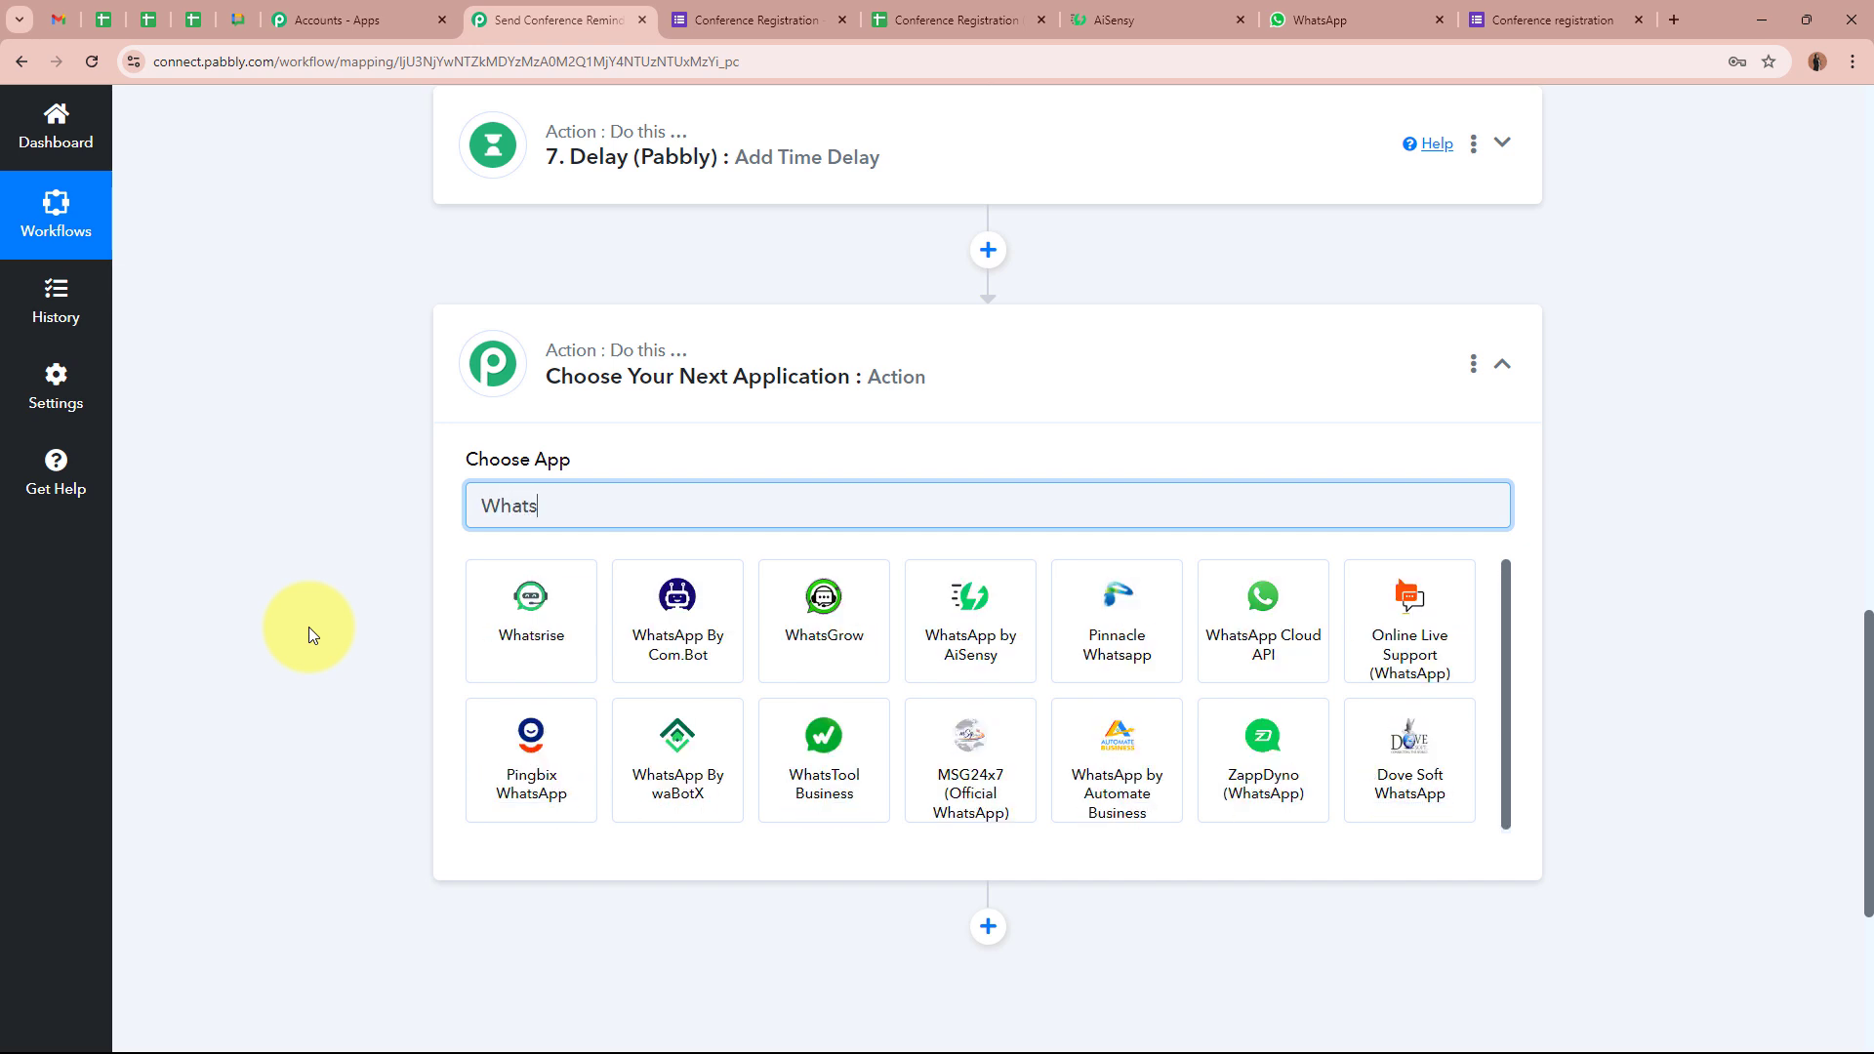
click(953, 631)
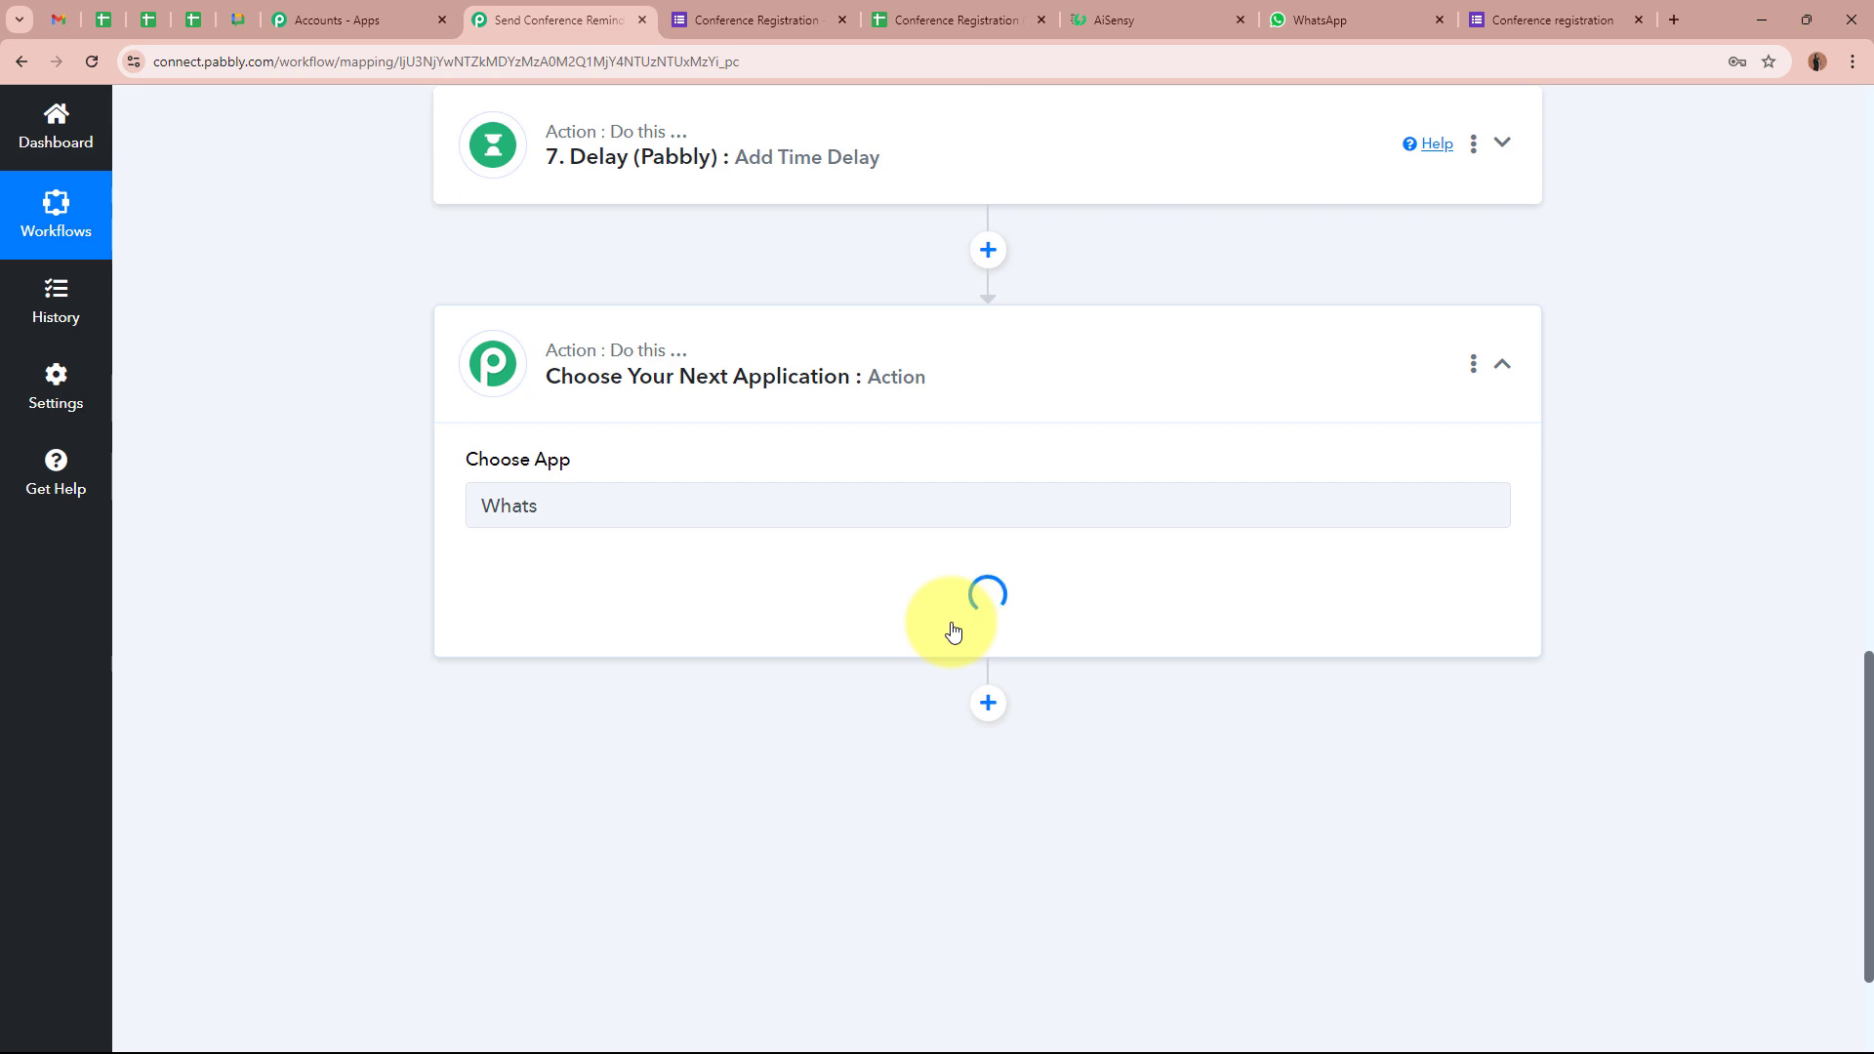
Open AiSensy's conference_reminder_hour template from the All templates list and read its one-hour reminder text
click(1157, 19)
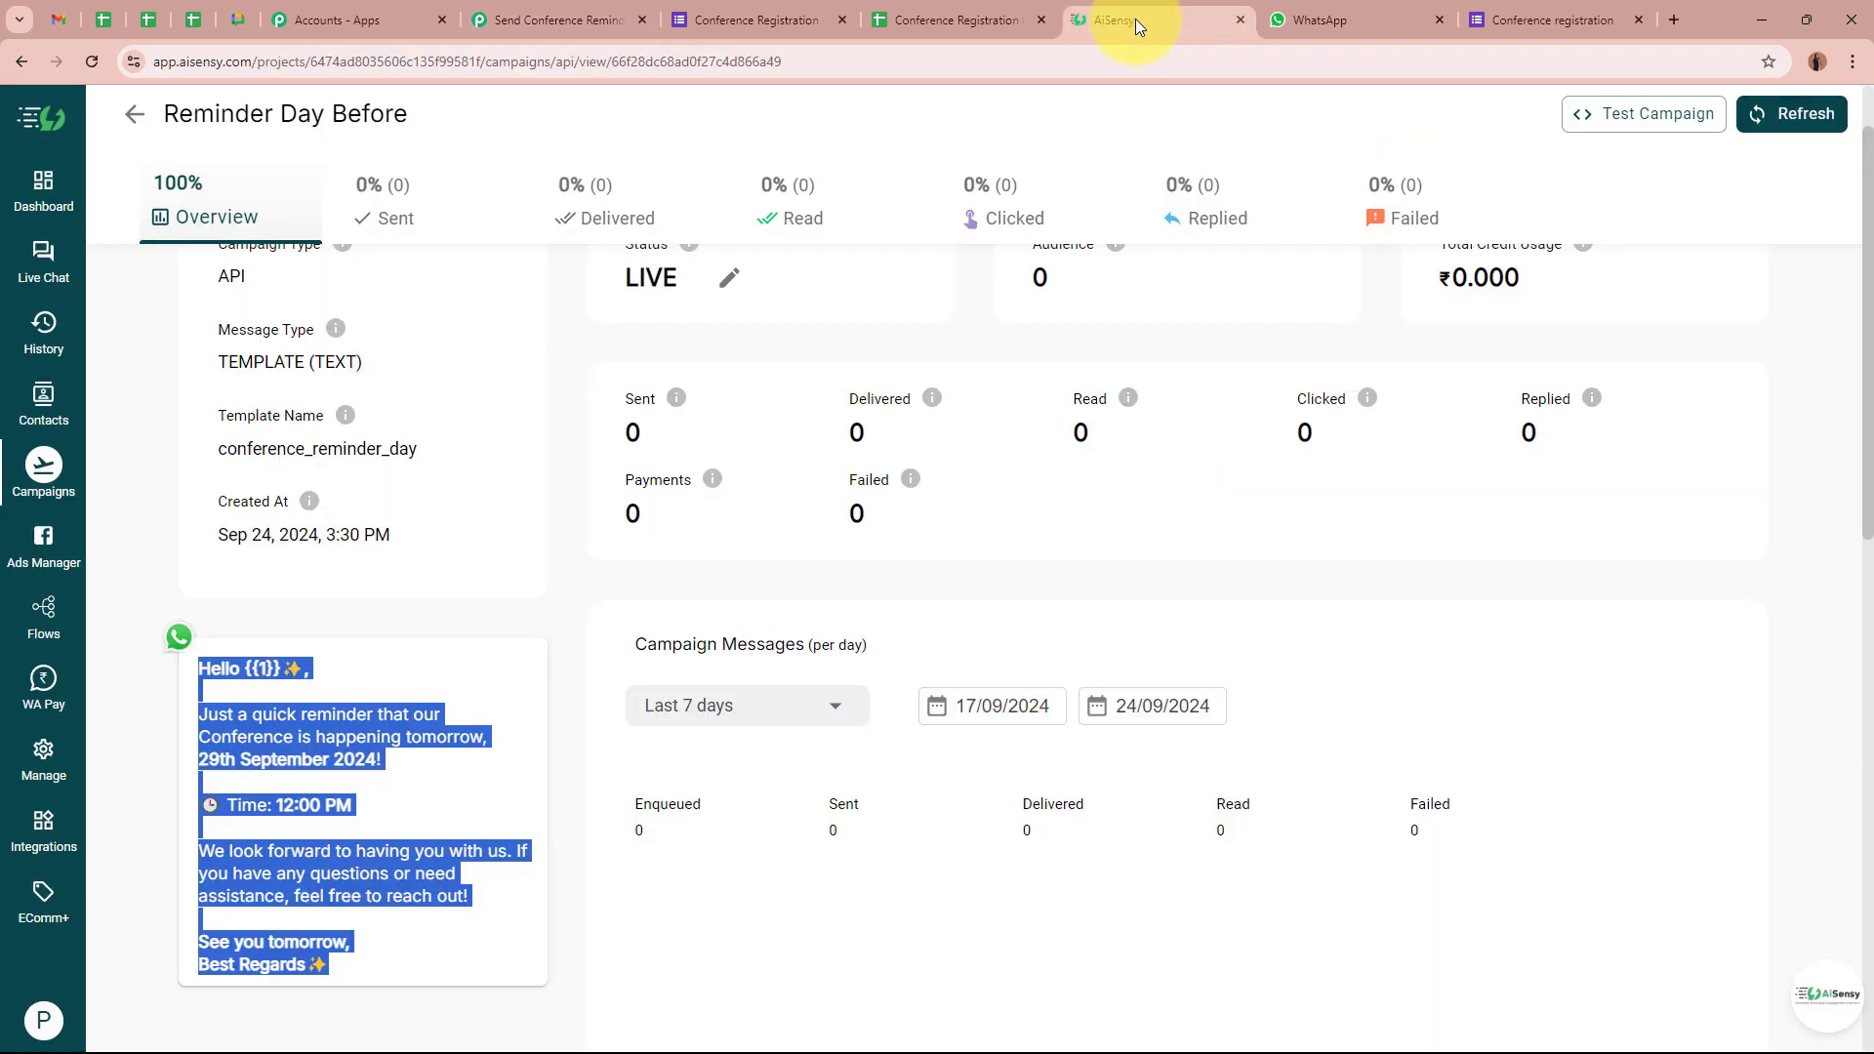
click(43, 761)
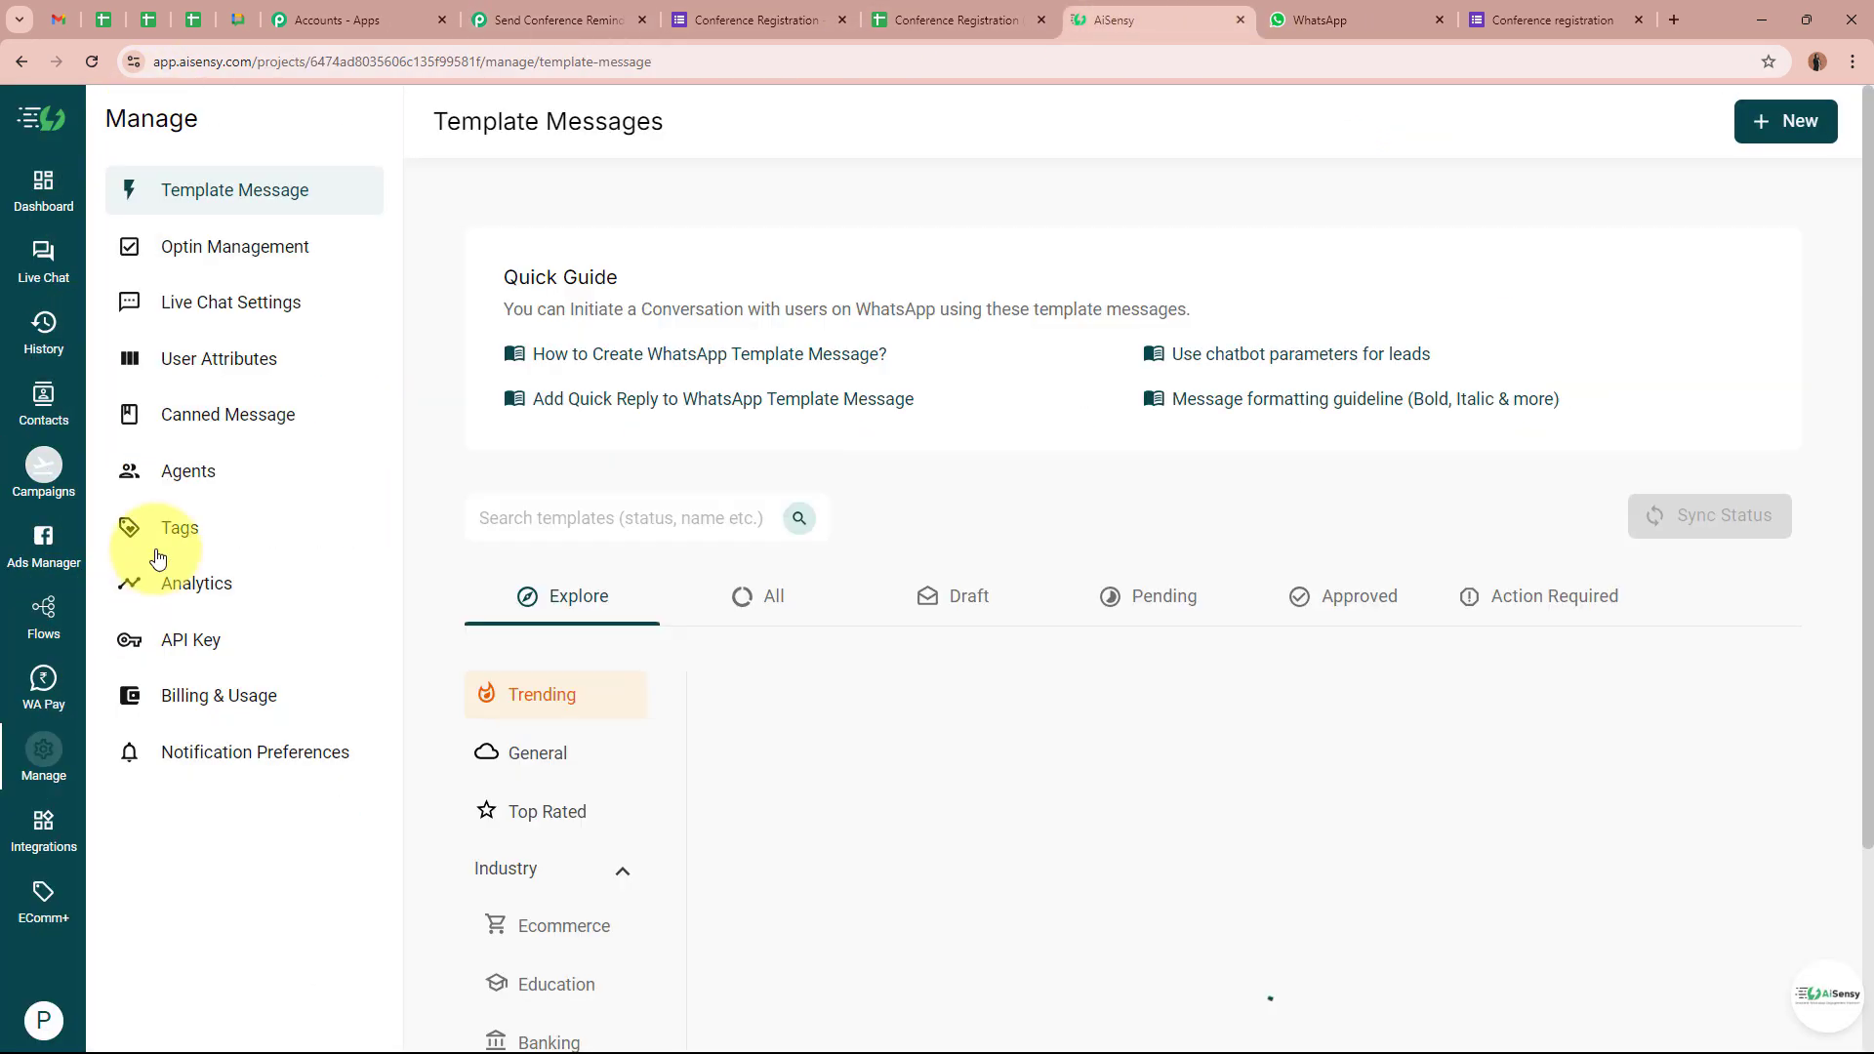
click(776, 598)
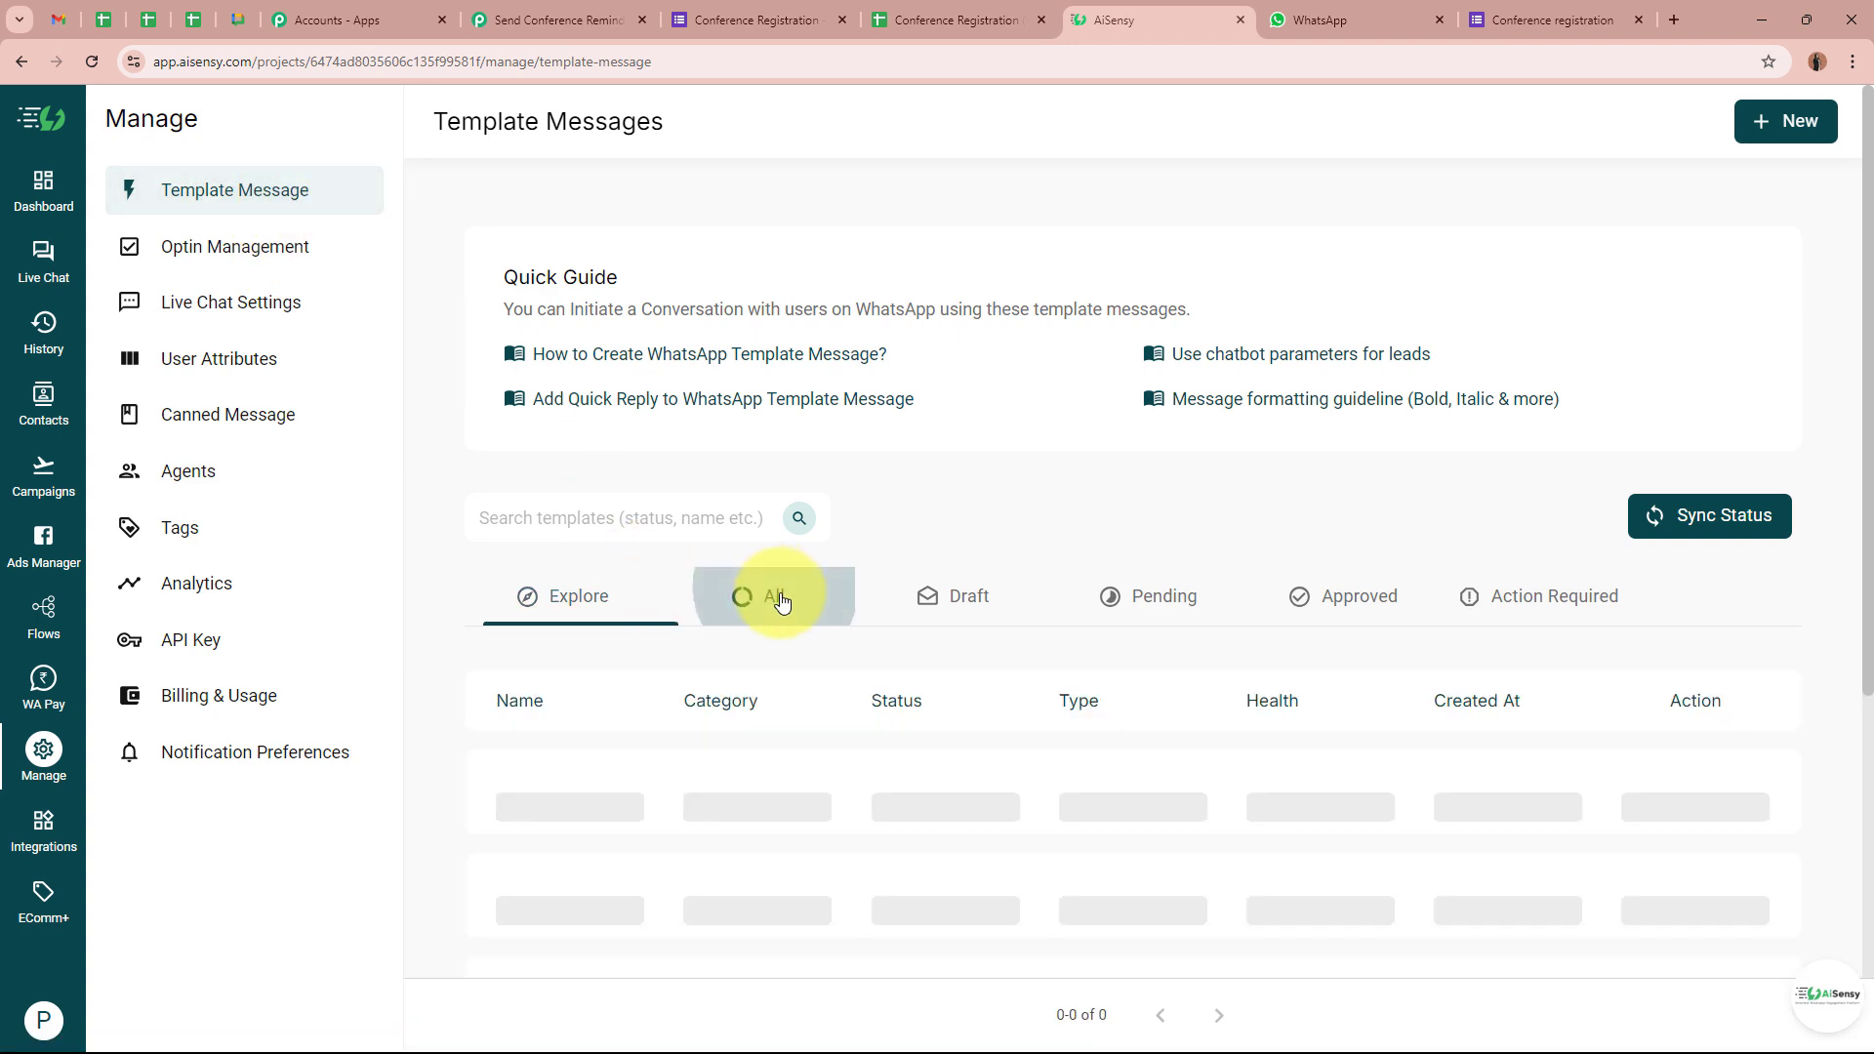
scroll(858, 742, down, 3)
click(582, 496)
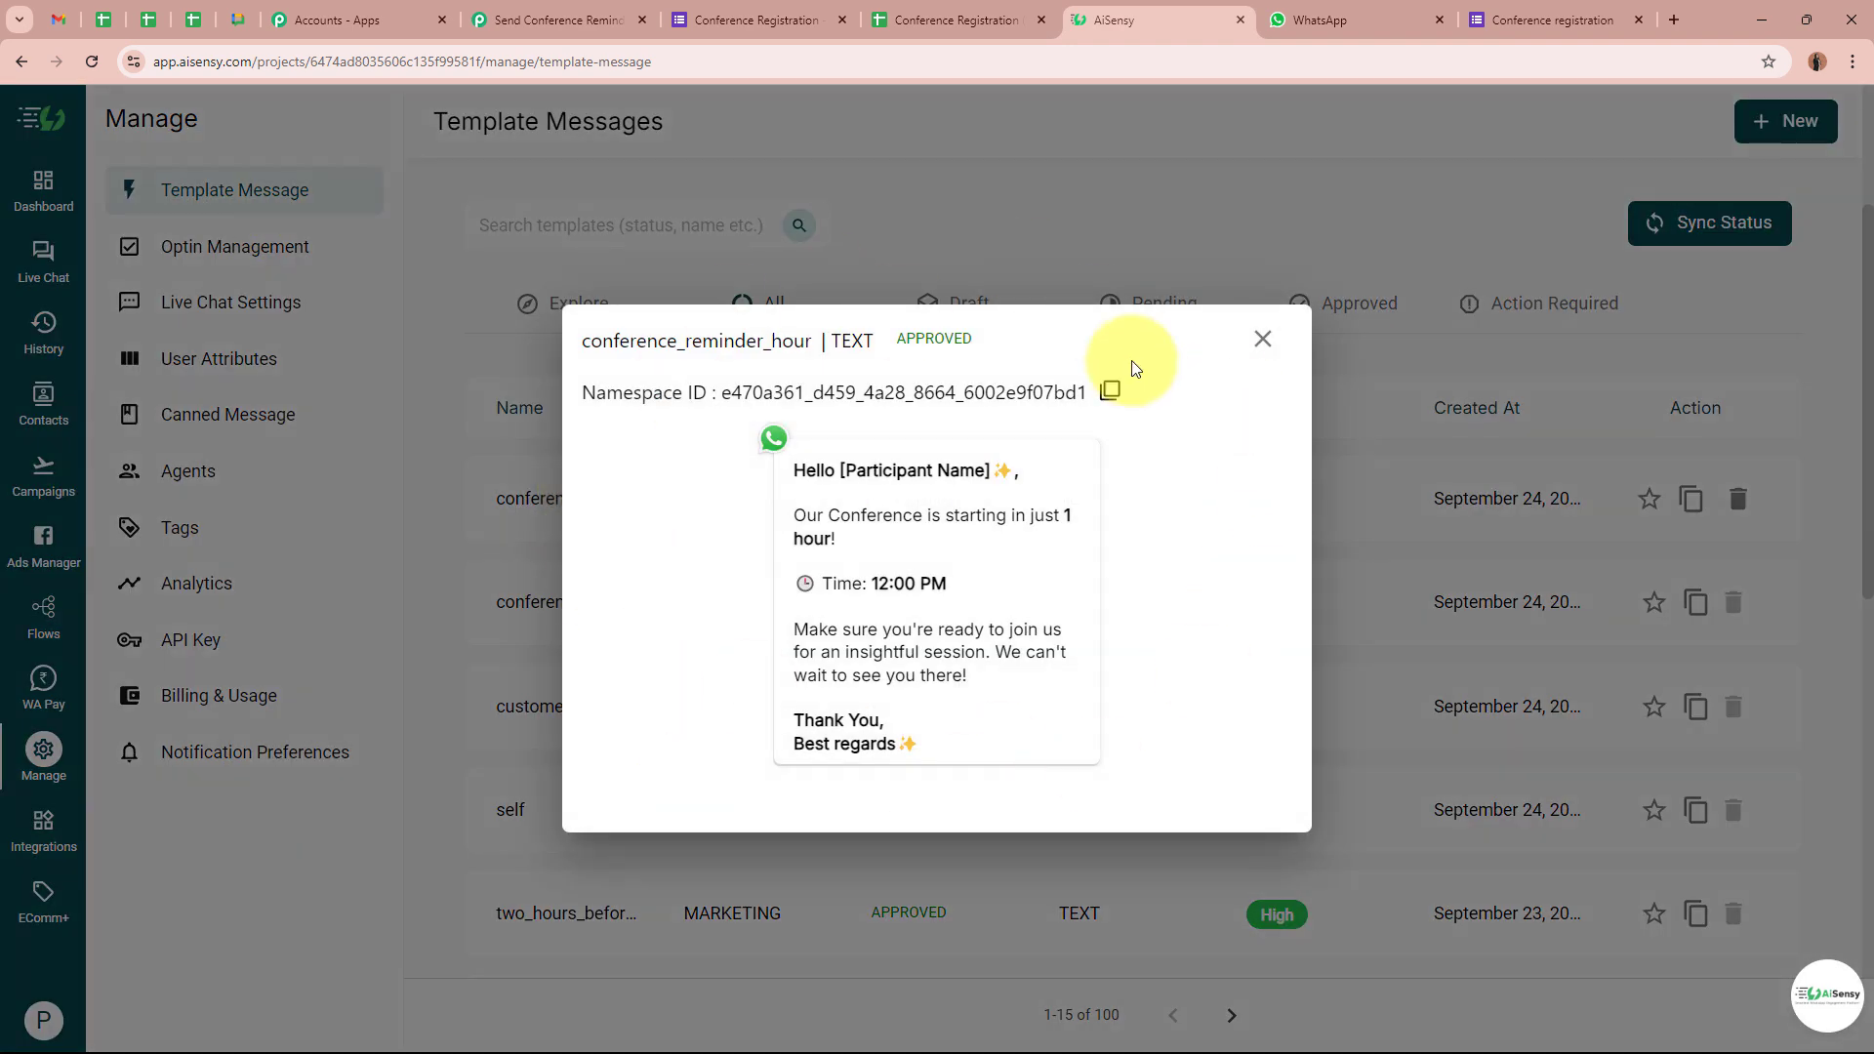
drag(676, 340, 811, 341)
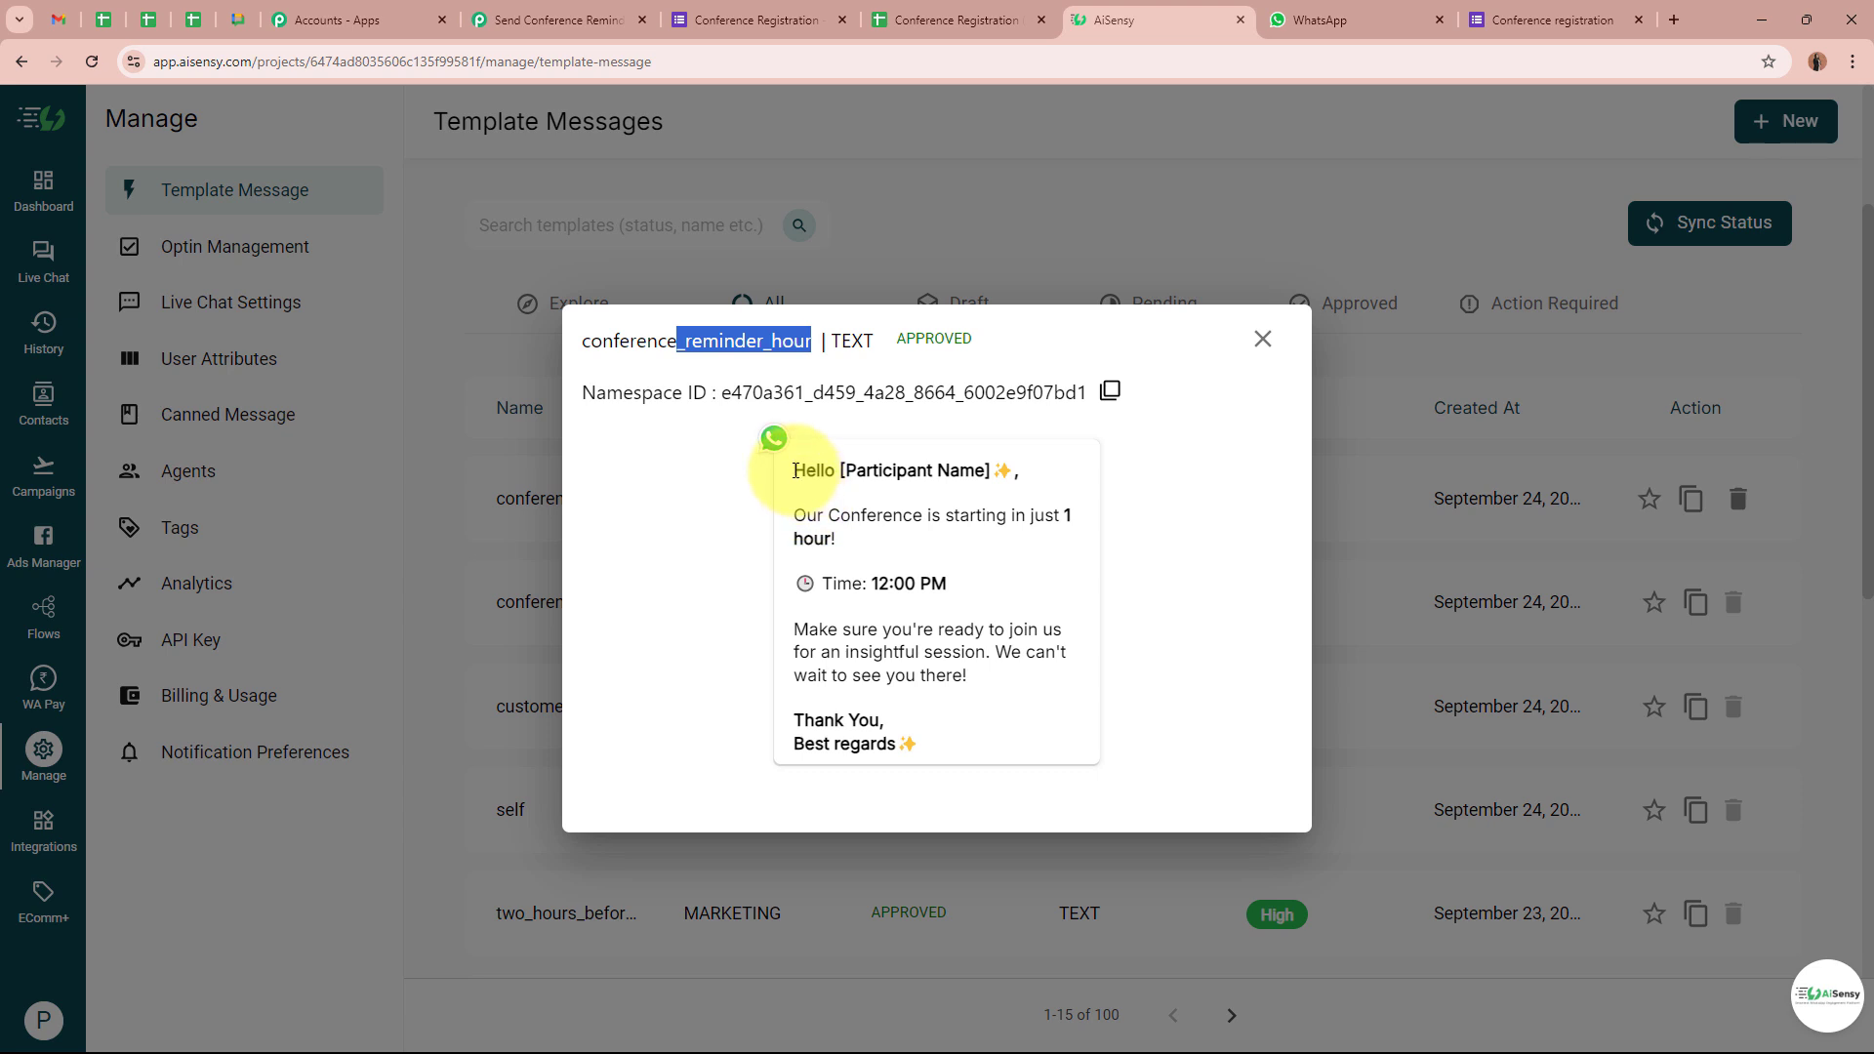
drag(795, 472, 941, 719)
click(945, 727)
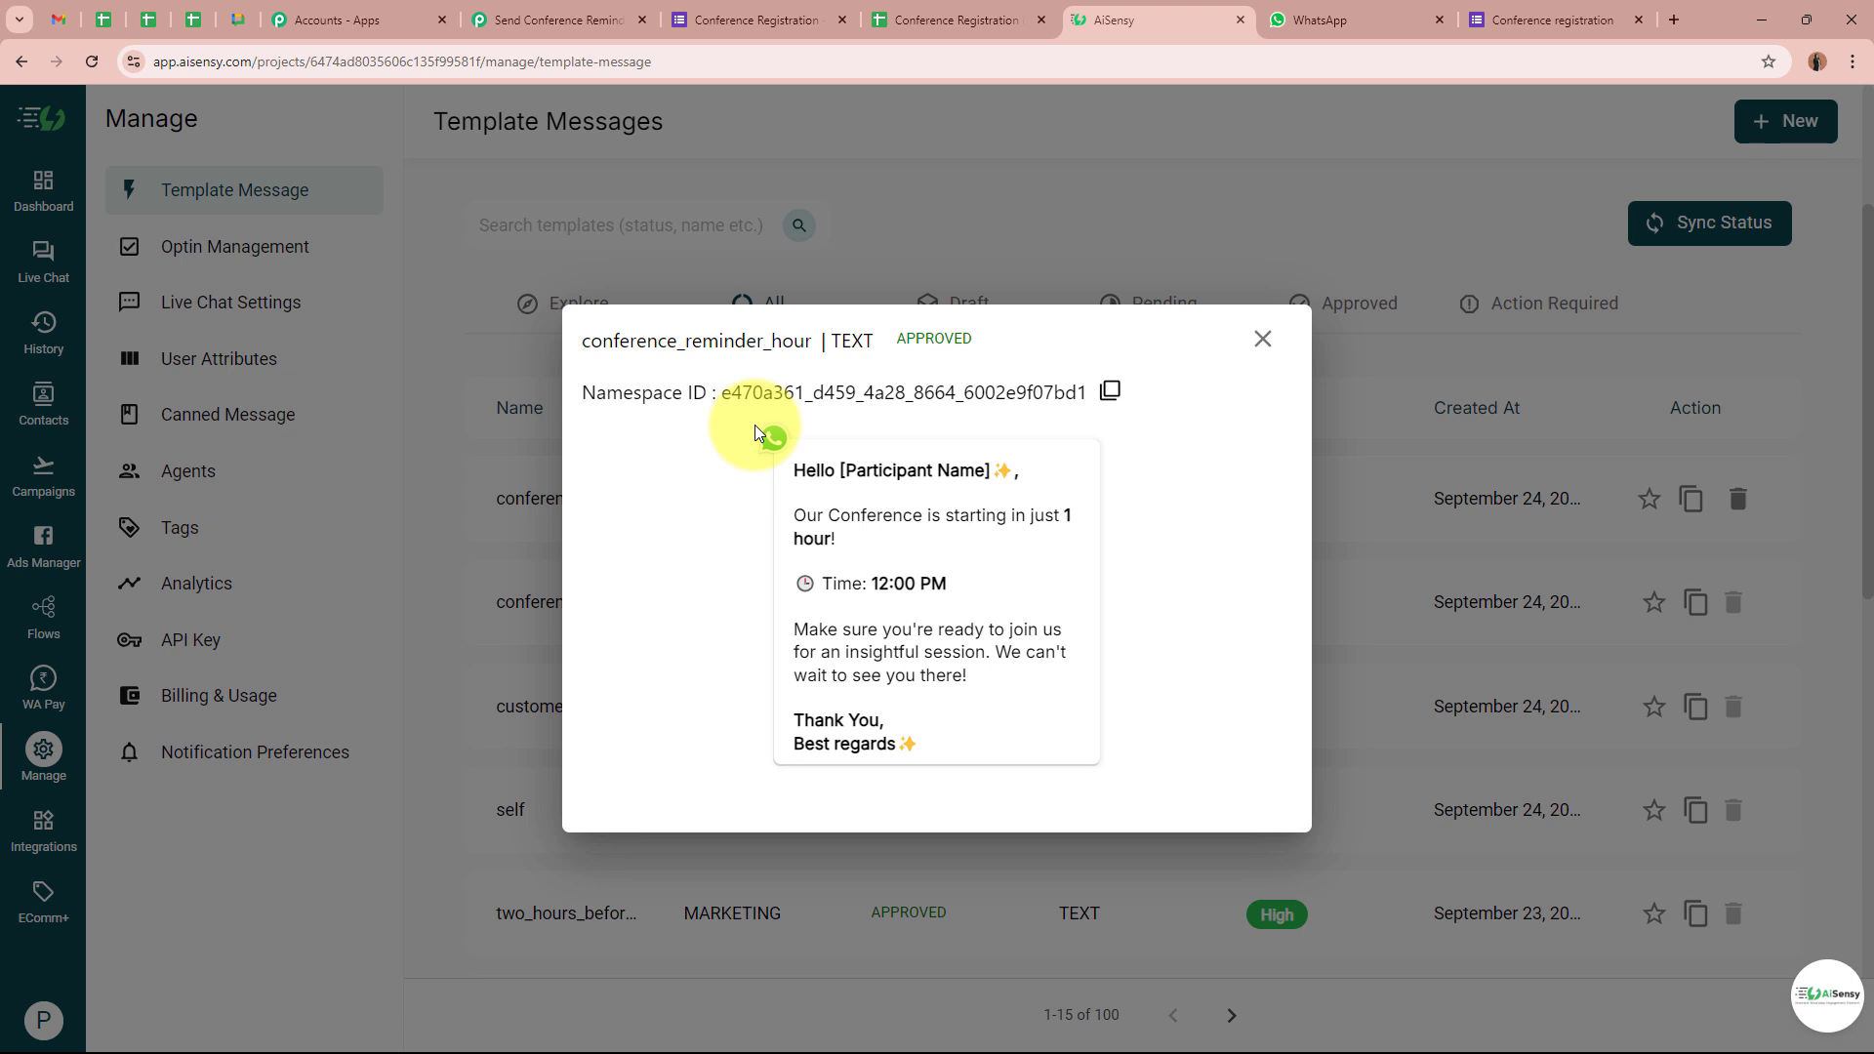
click(571, 19)
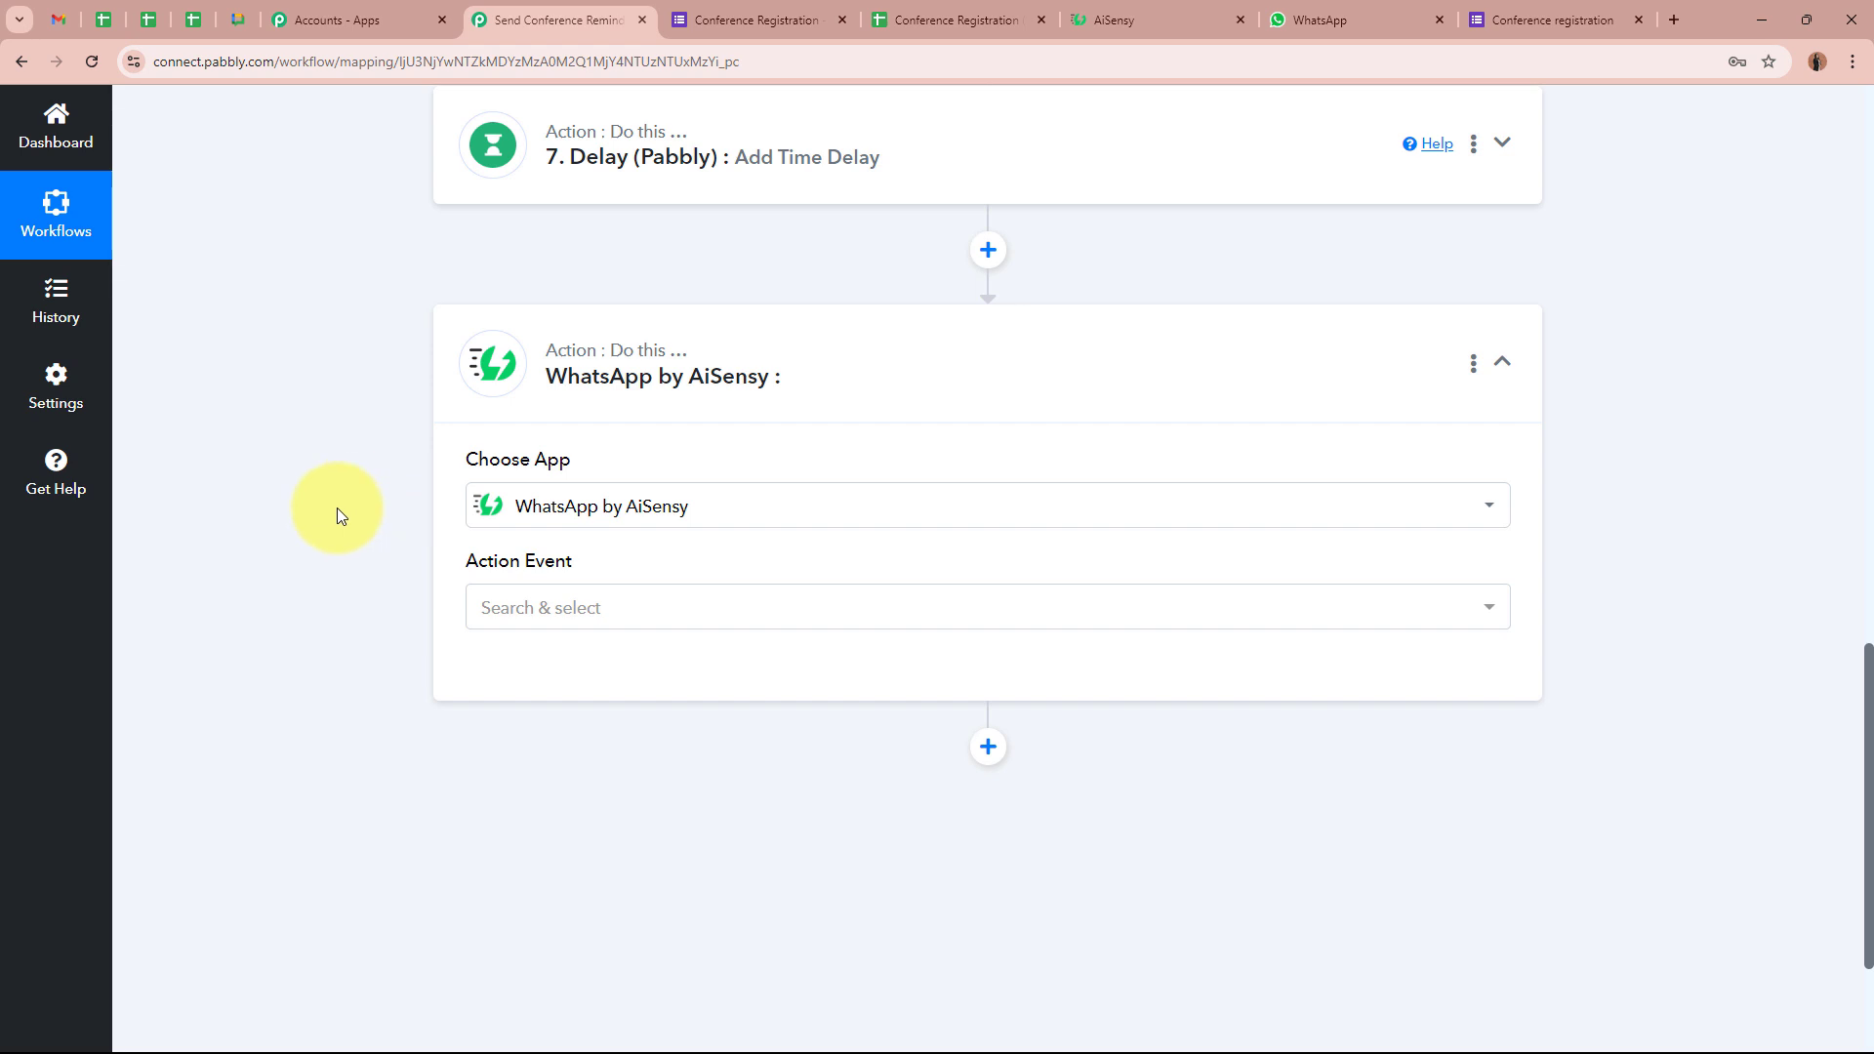
Set the AiSensy step's action event to Send Template Message and save it with the existing AiSensy connection
click(656, 589)
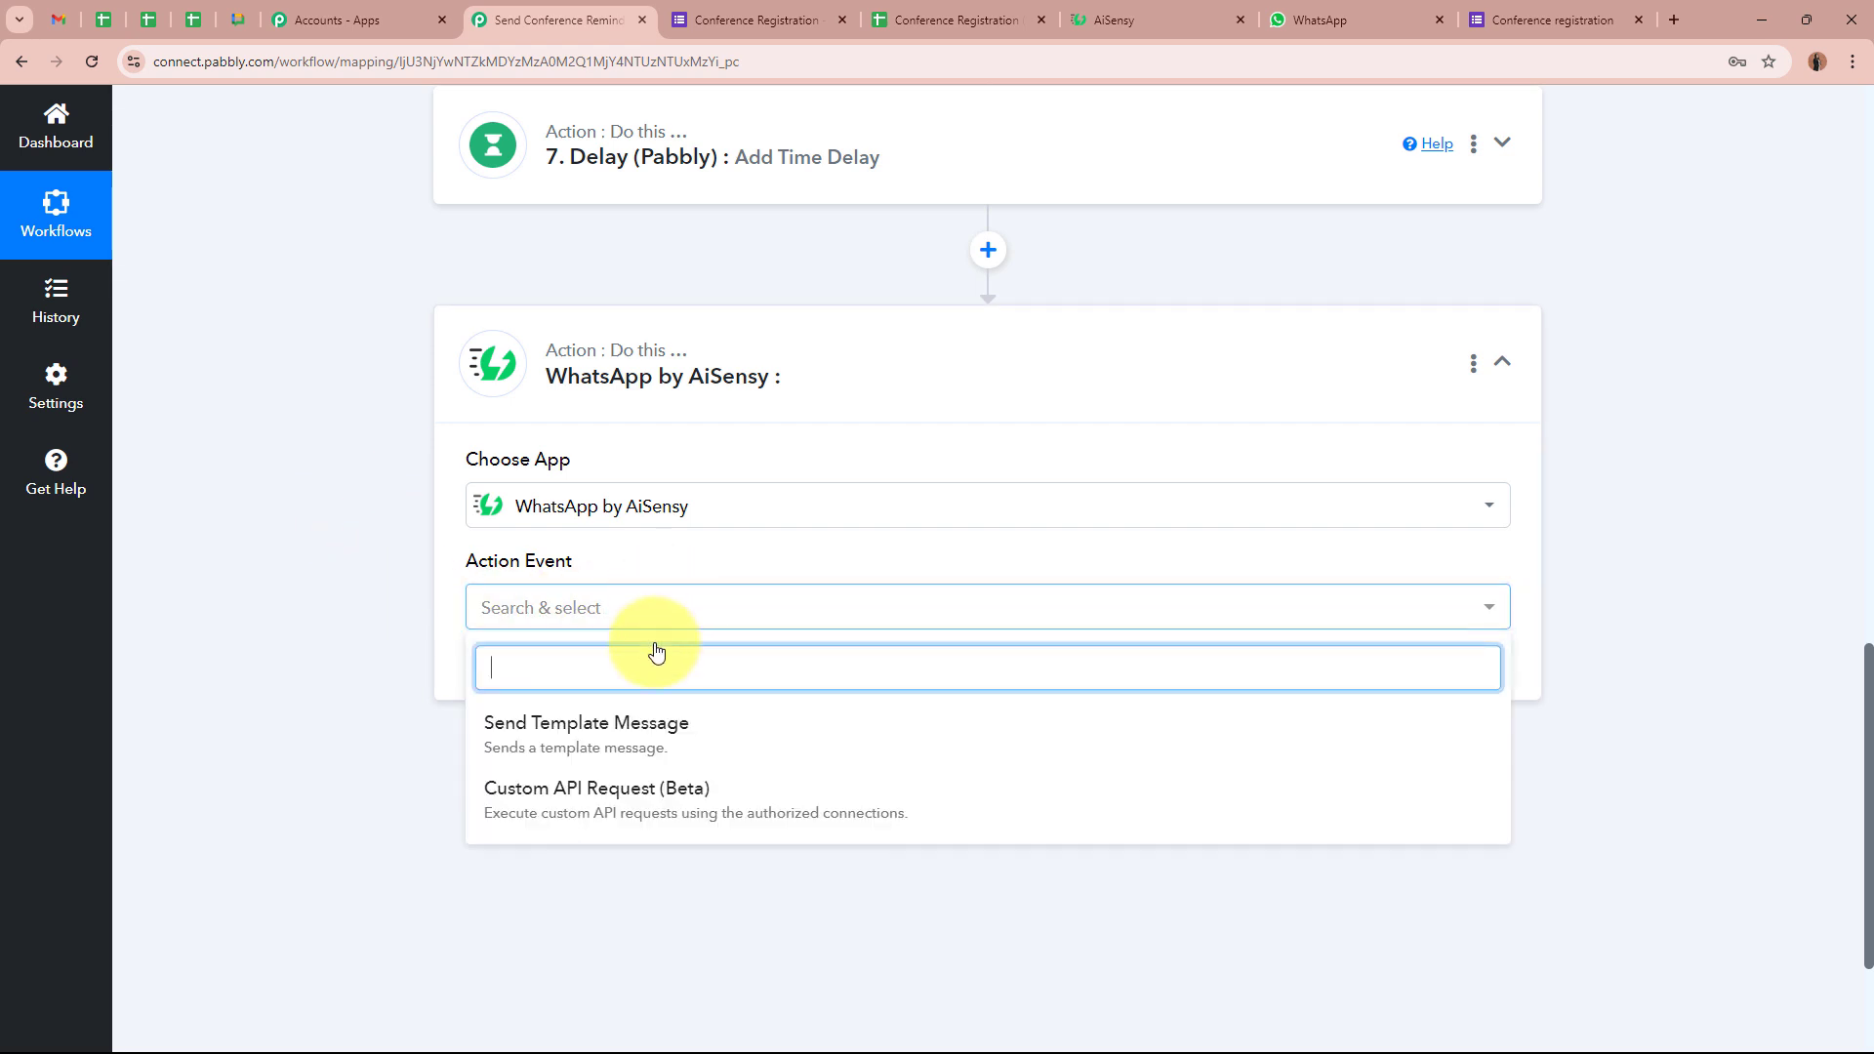
click(517, 721)
click(316, 674)
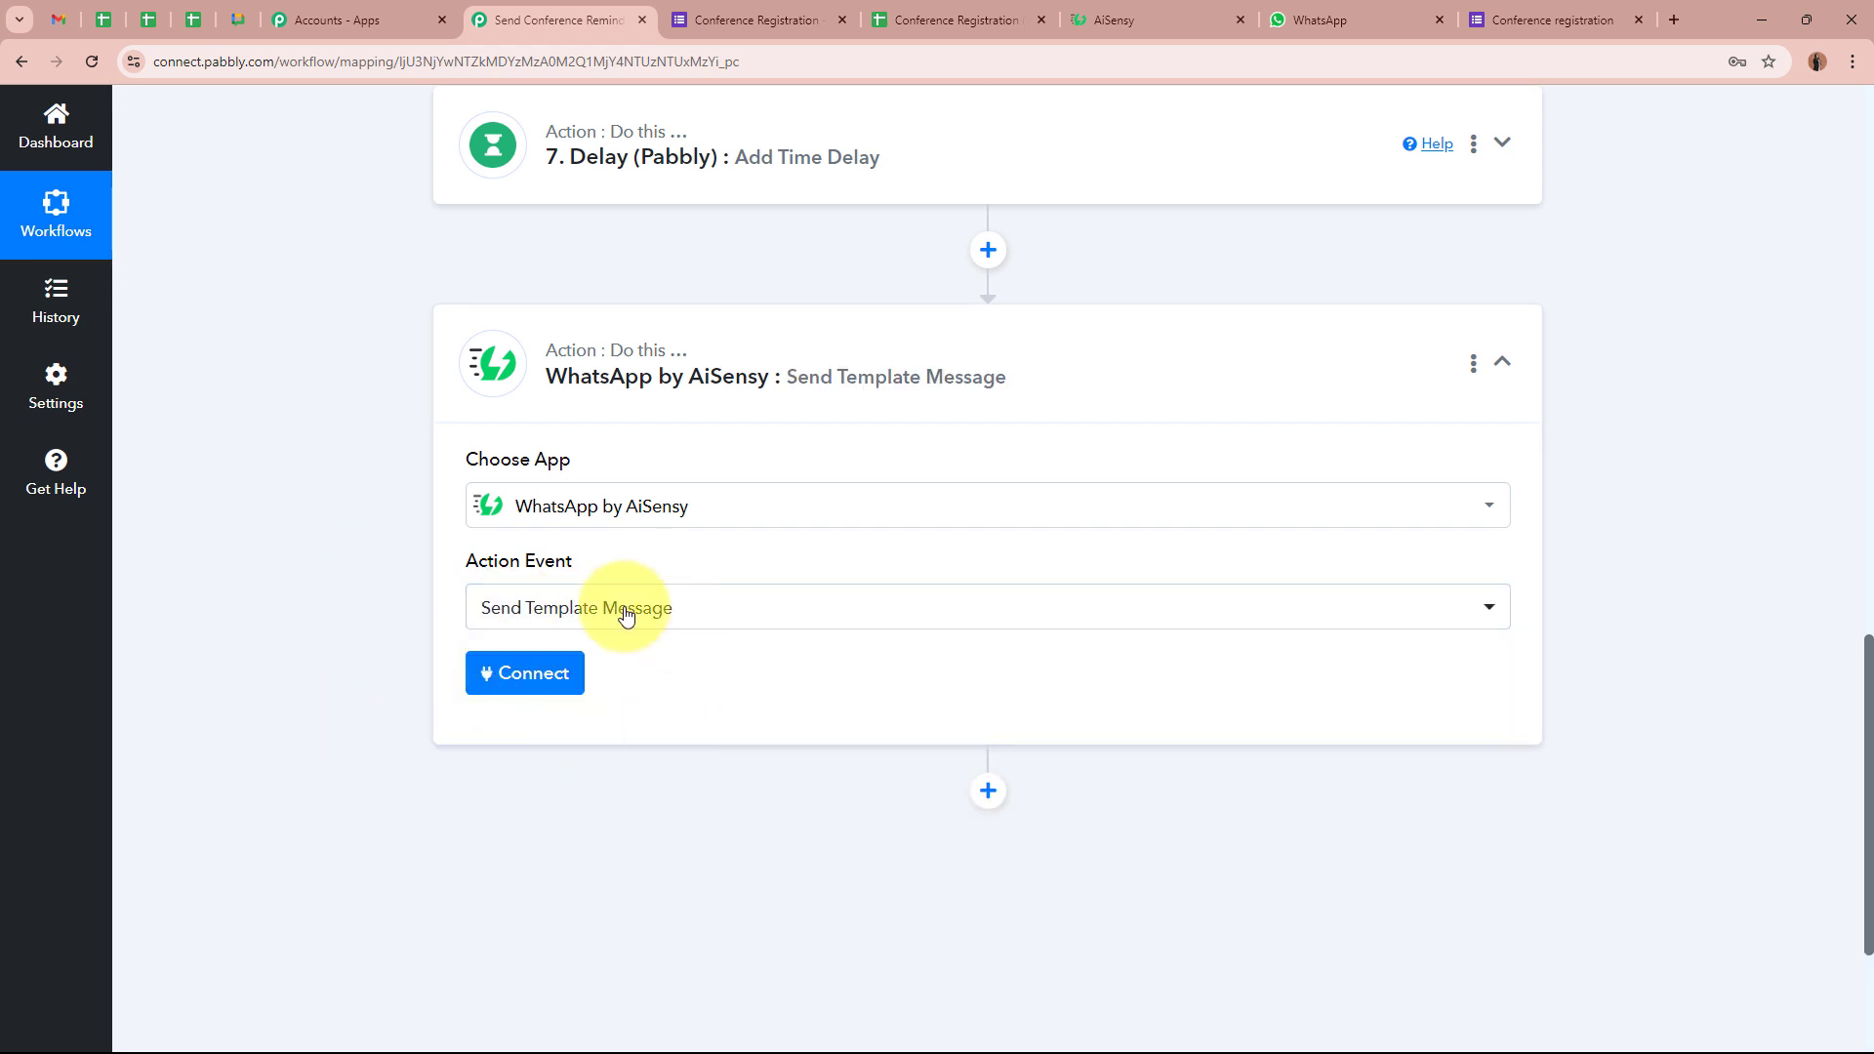
click(509, 689)
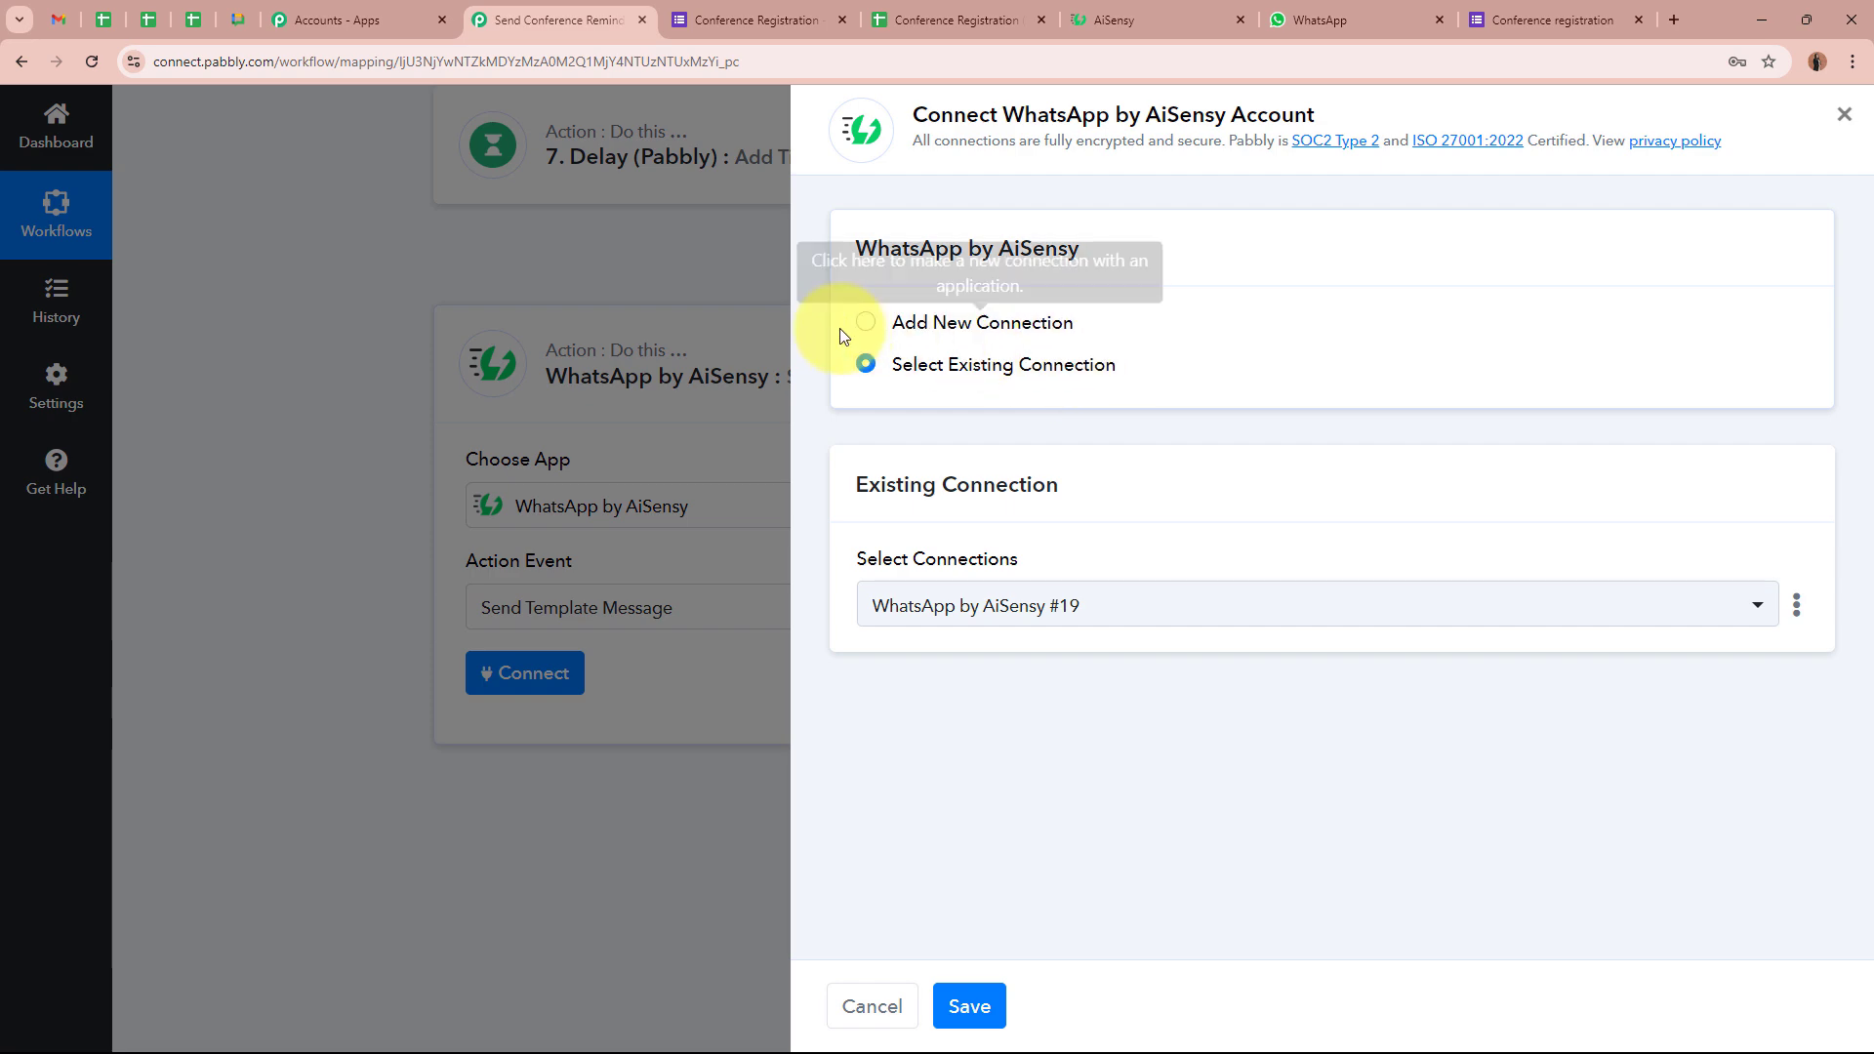
click(971, 1003)
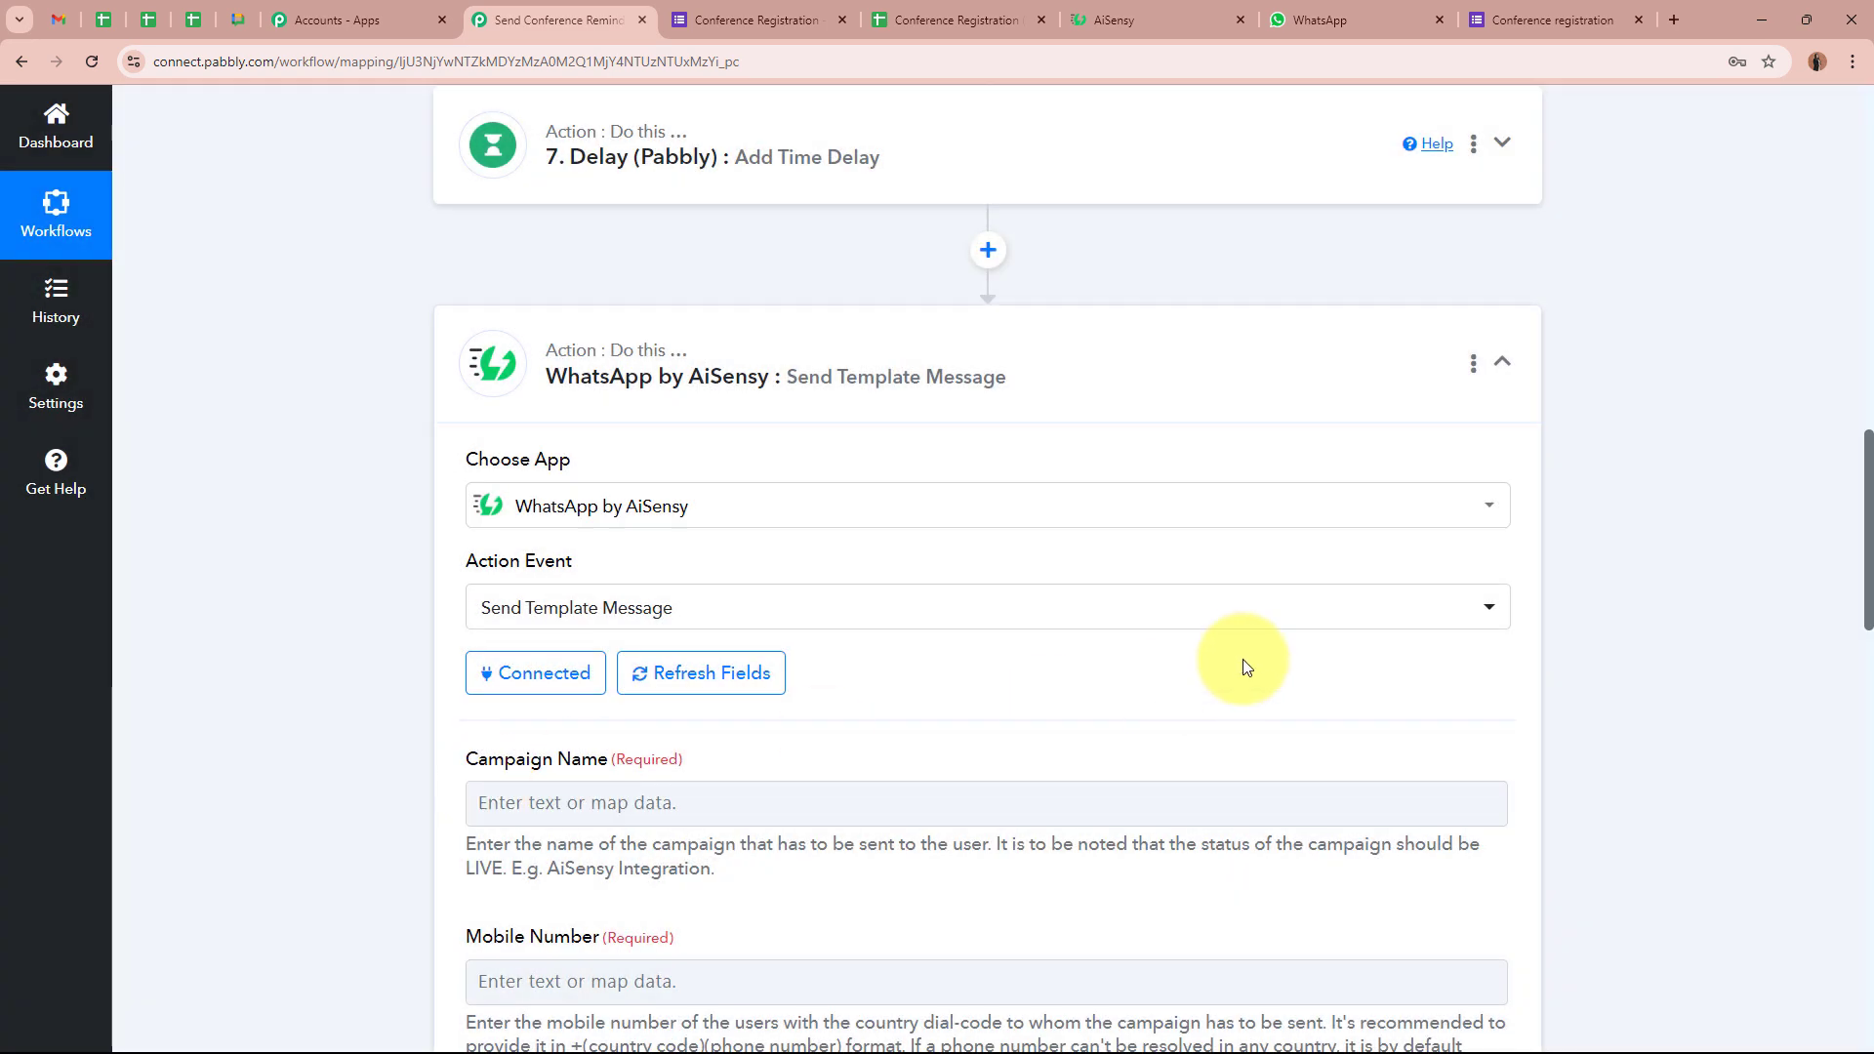
scroll(1243, 661, down, 2)
scroll(1122, 556, down, 2)
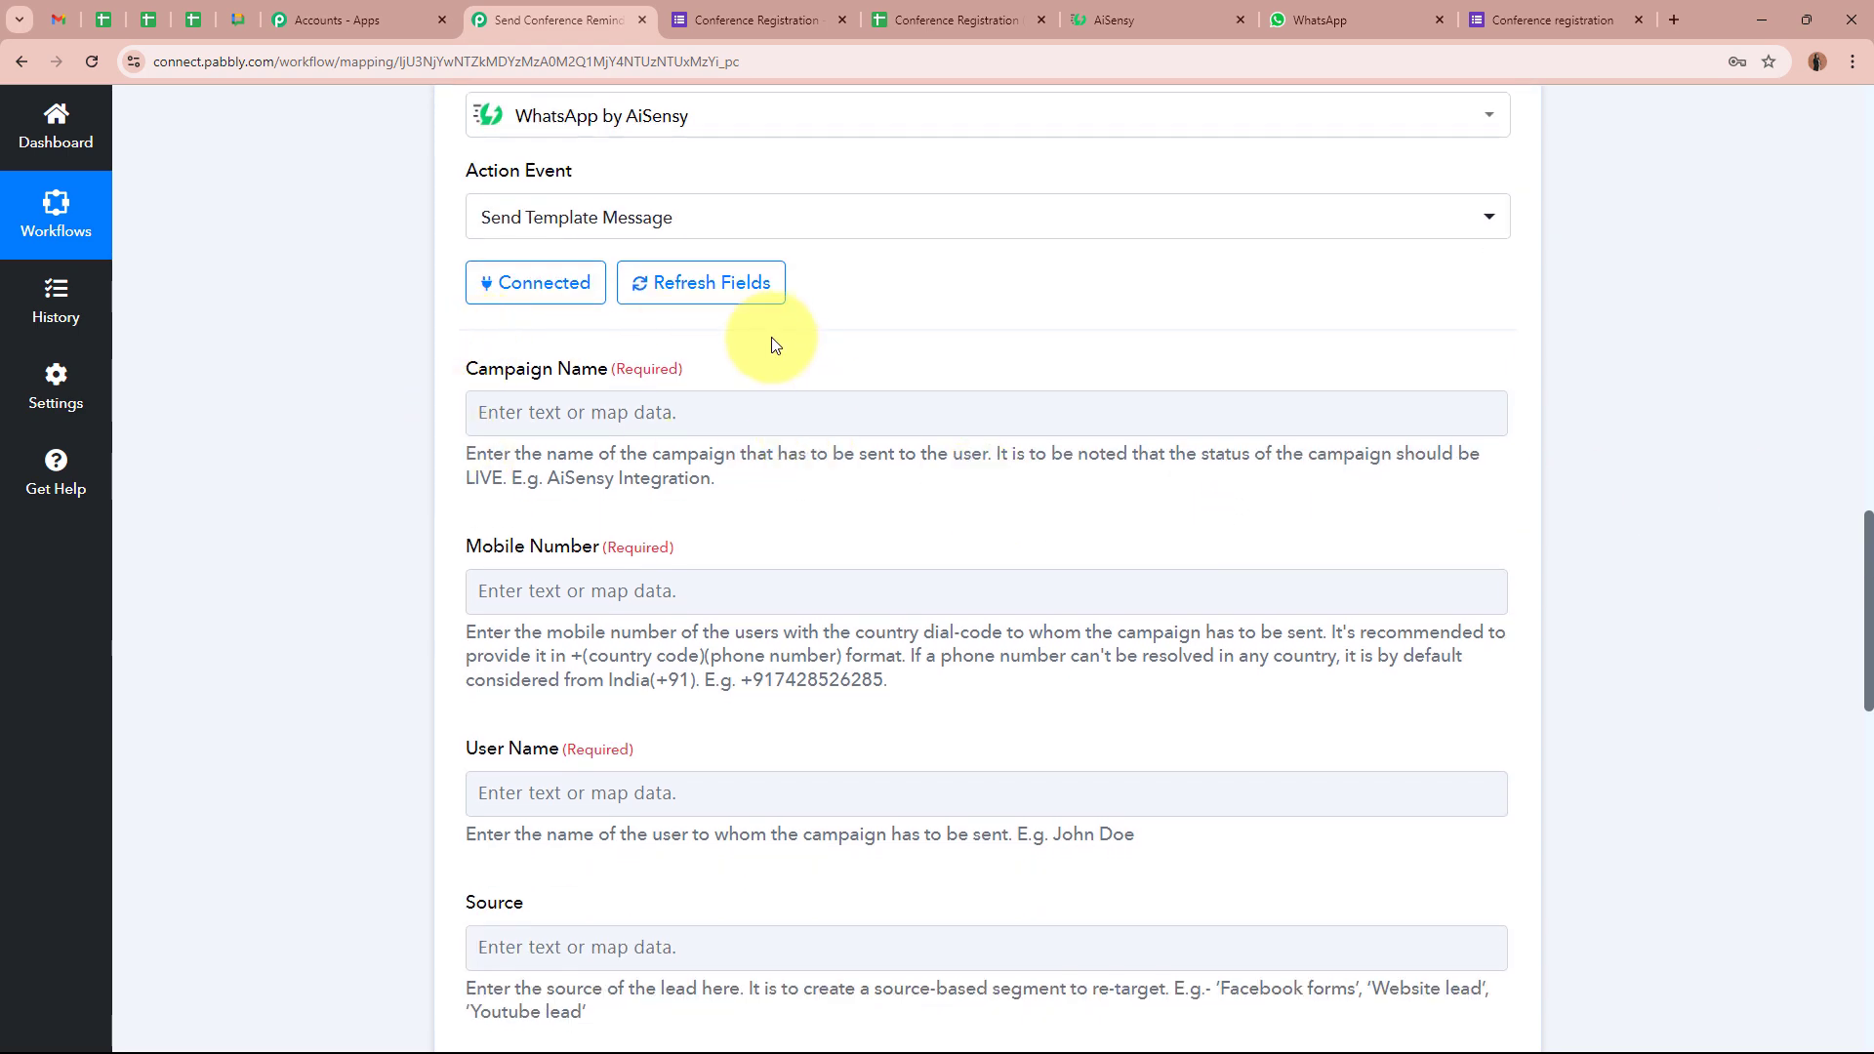
click(1132, 18)
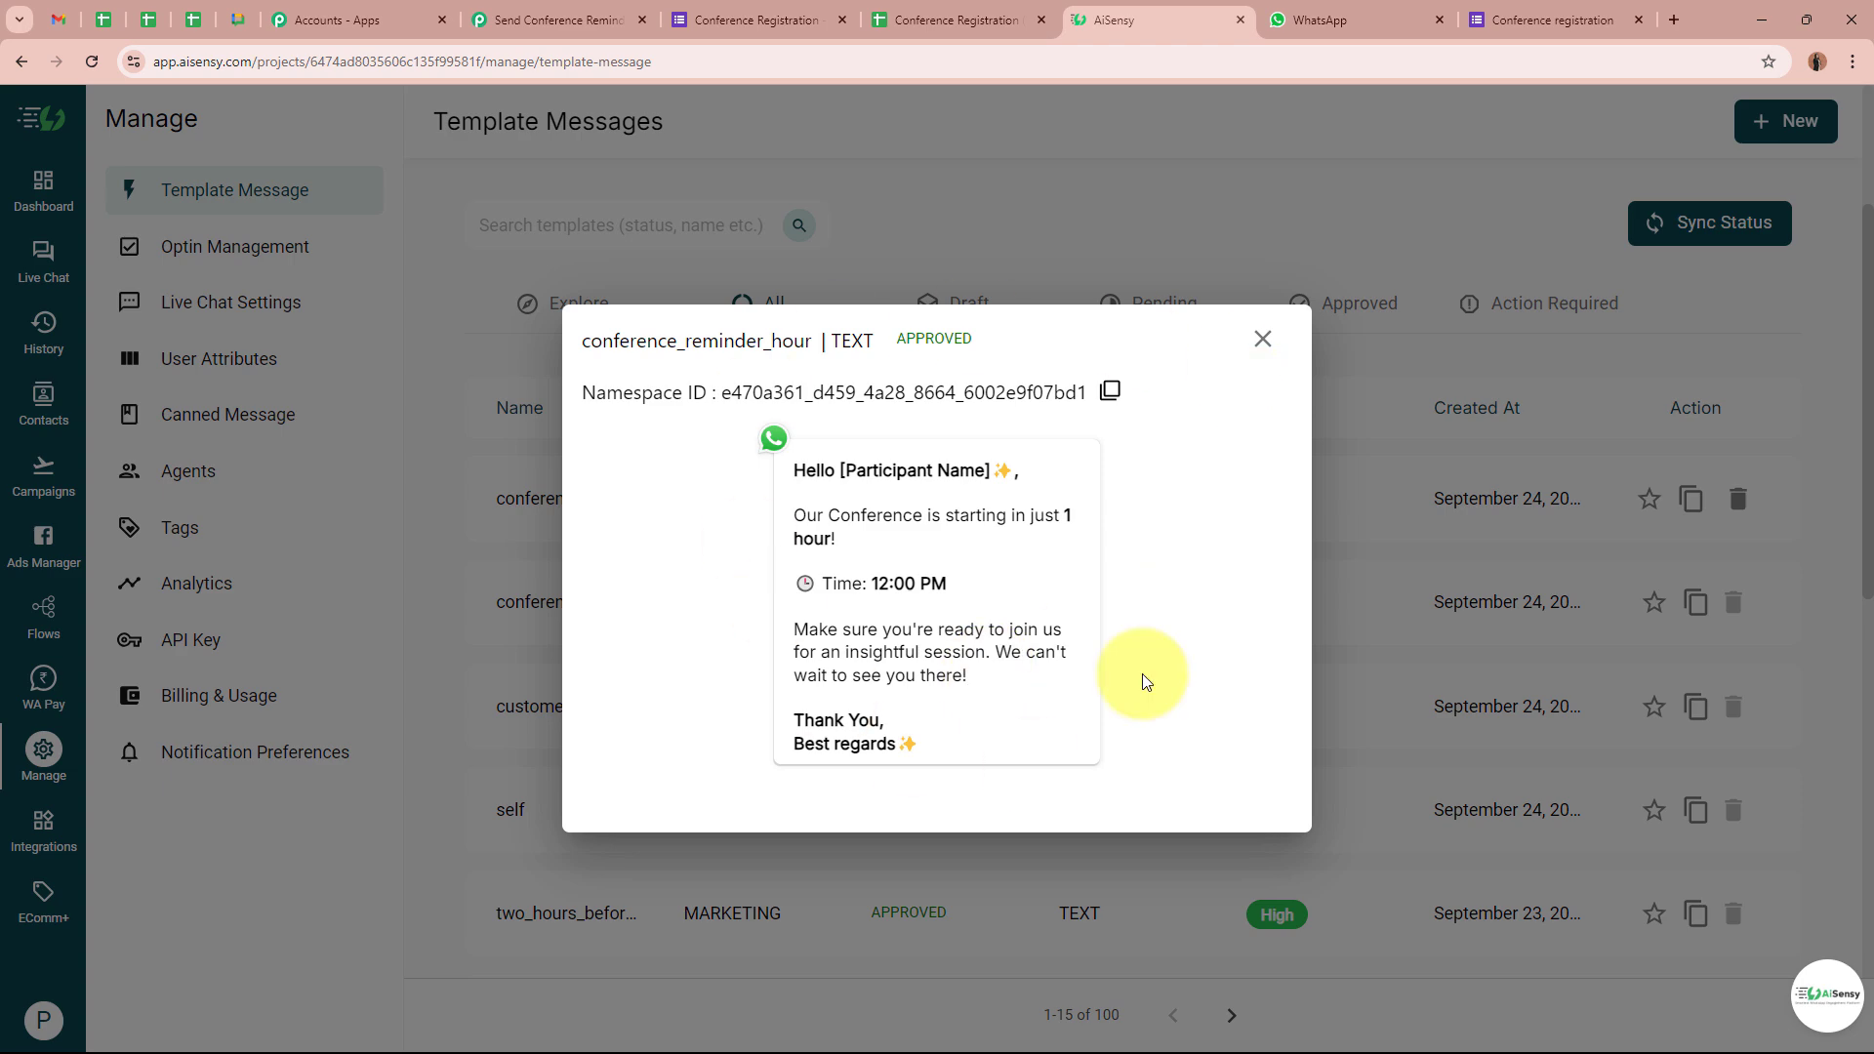
Start a new AiSensy API campaign named Reminder Hour Before and copy its name
click(1265, 341)
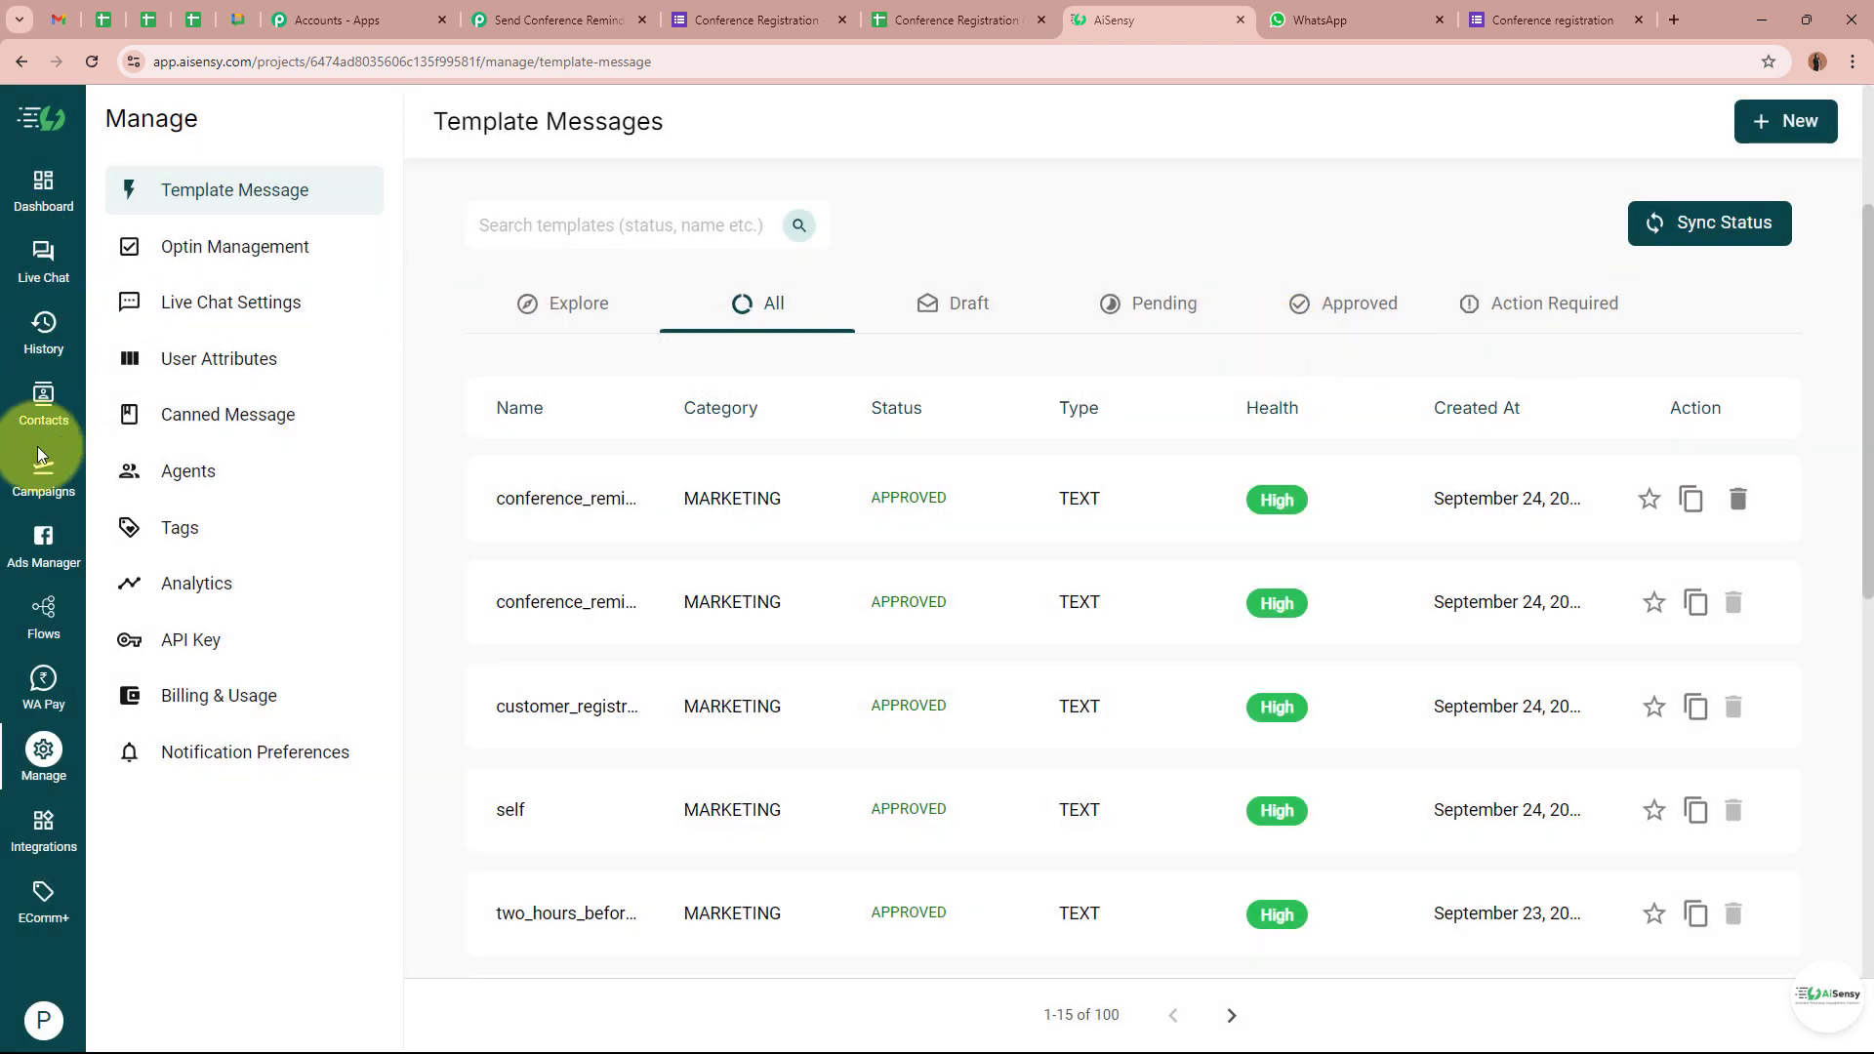
click(43, 476)
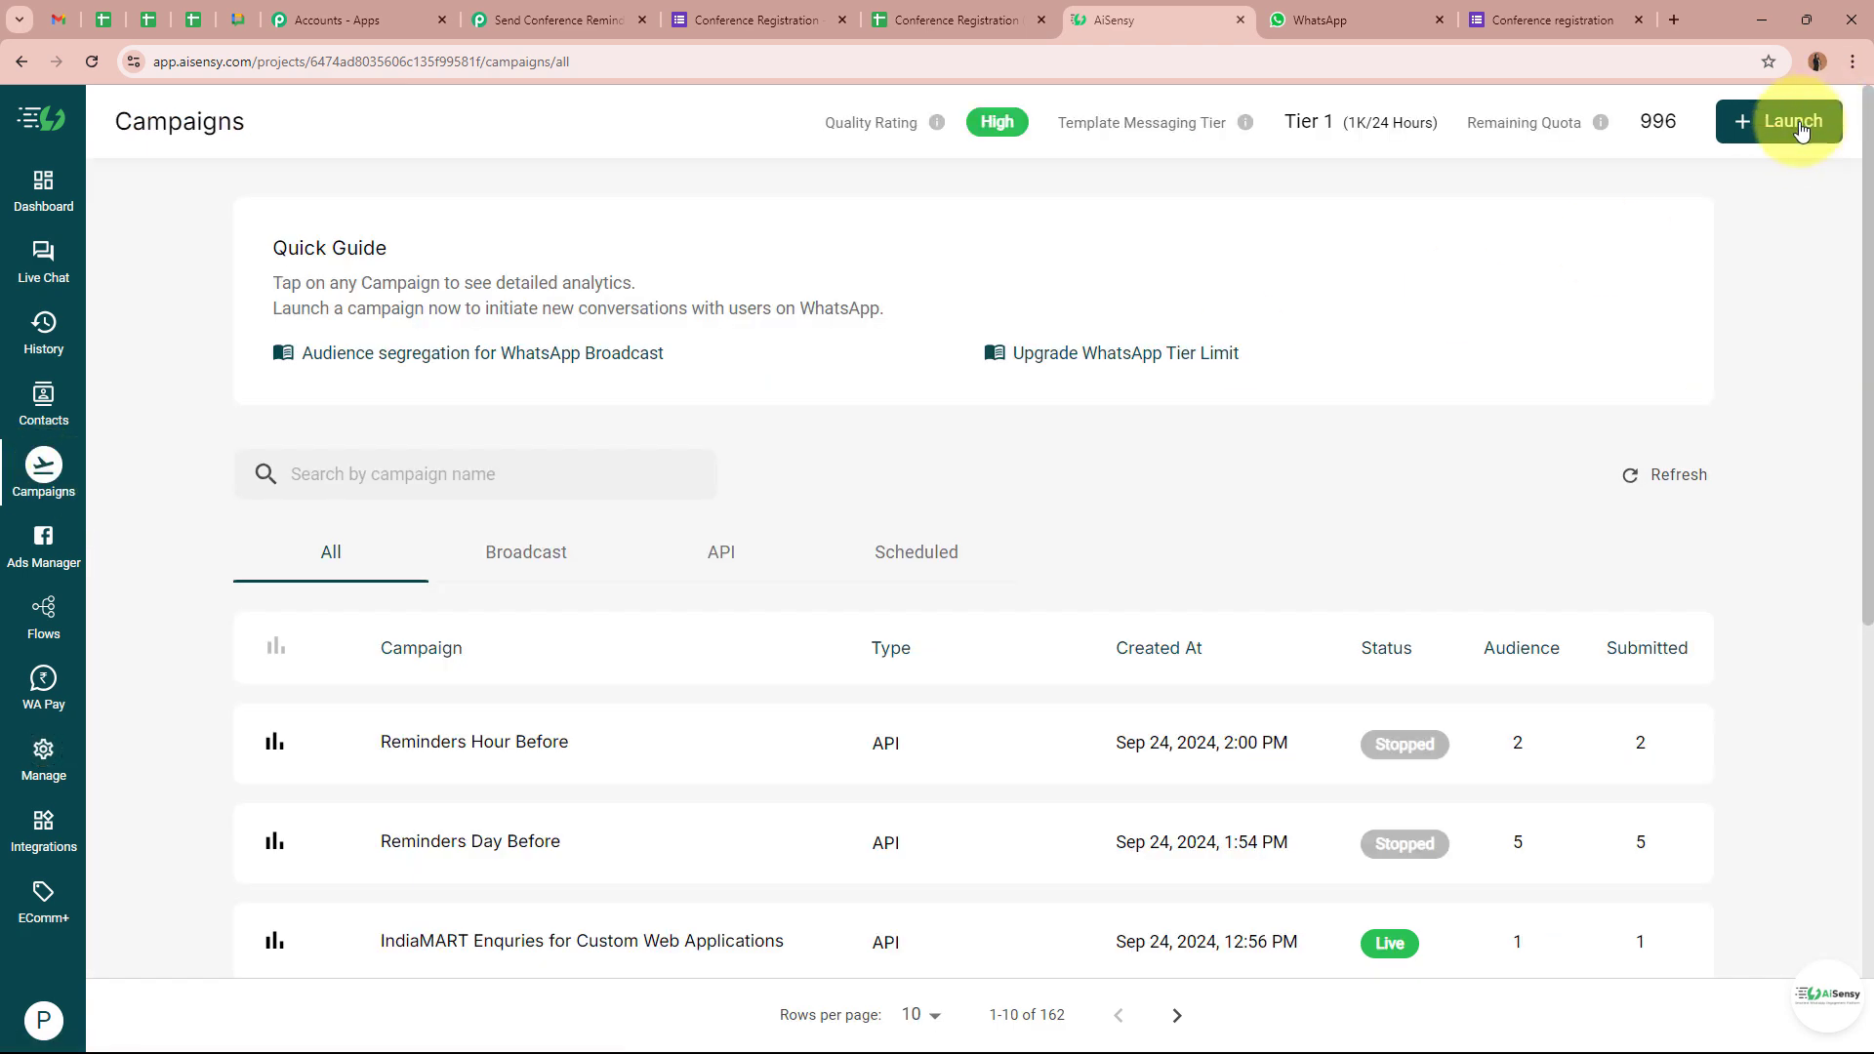
click(1799, 120)
click(1382, 478)
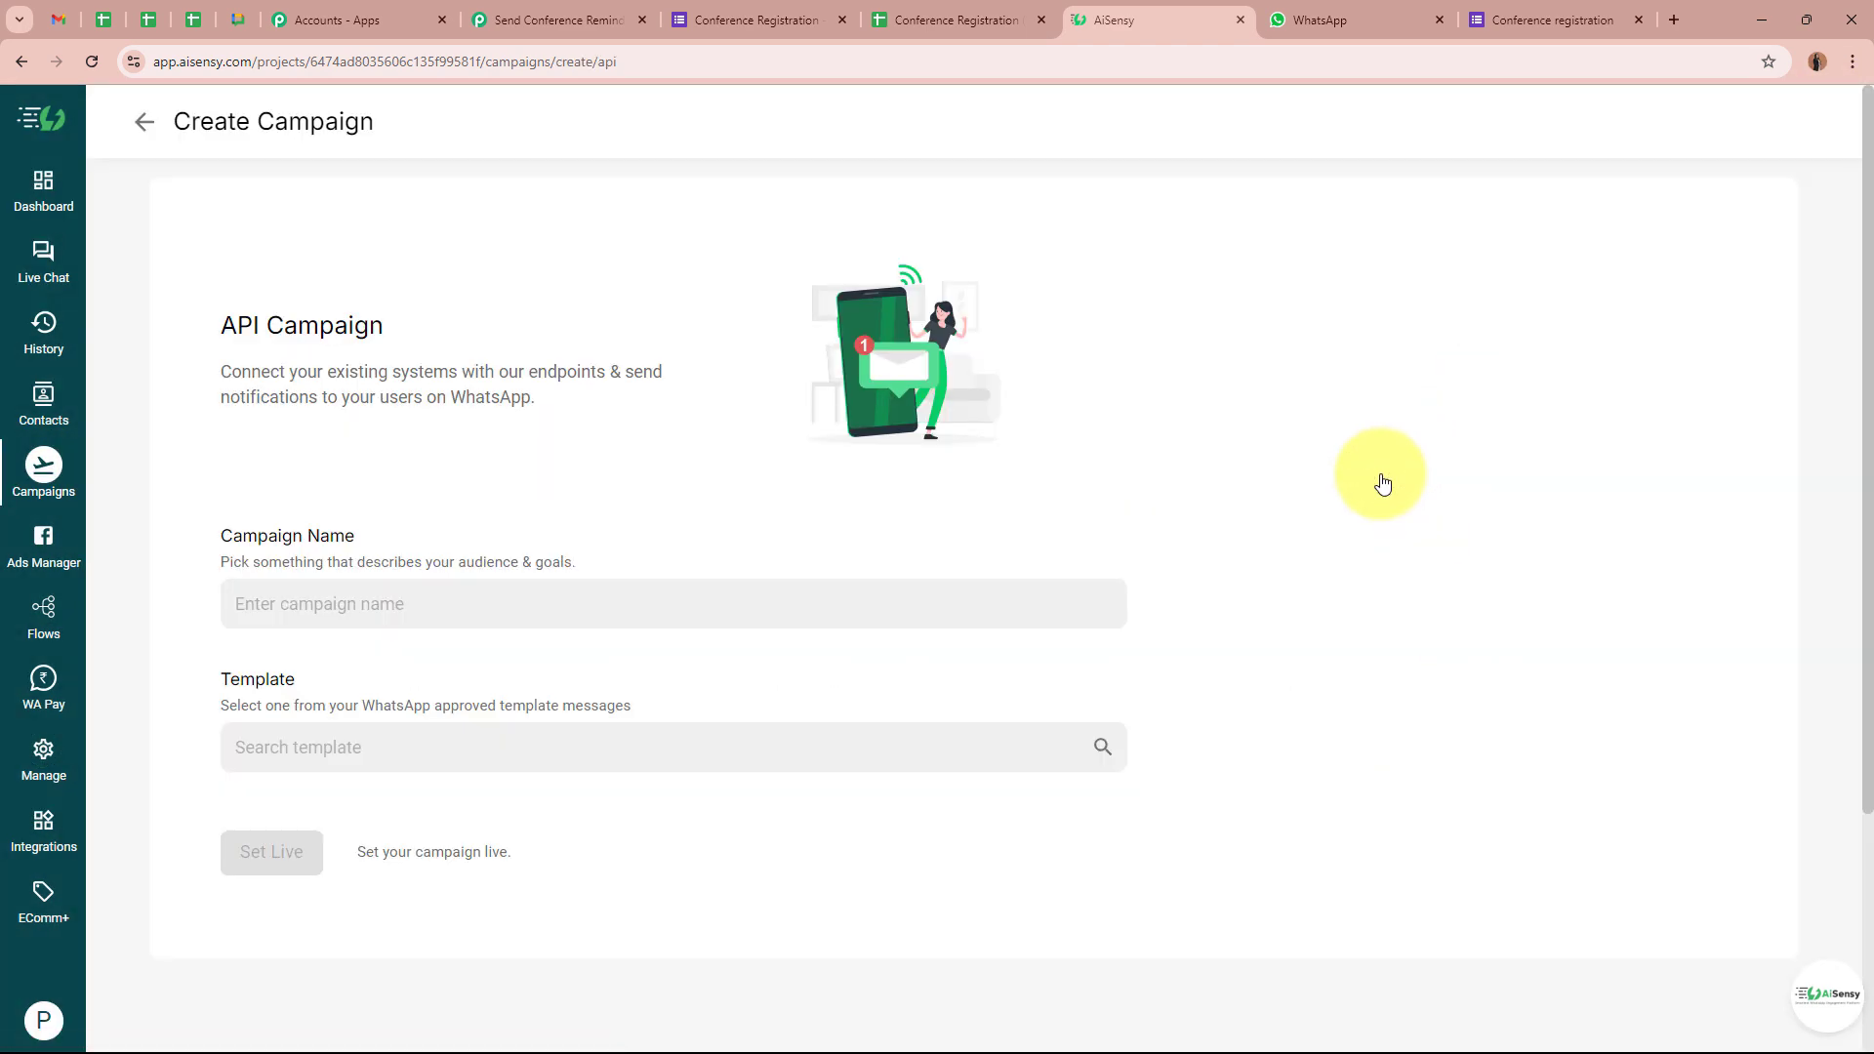
click(596, 595)
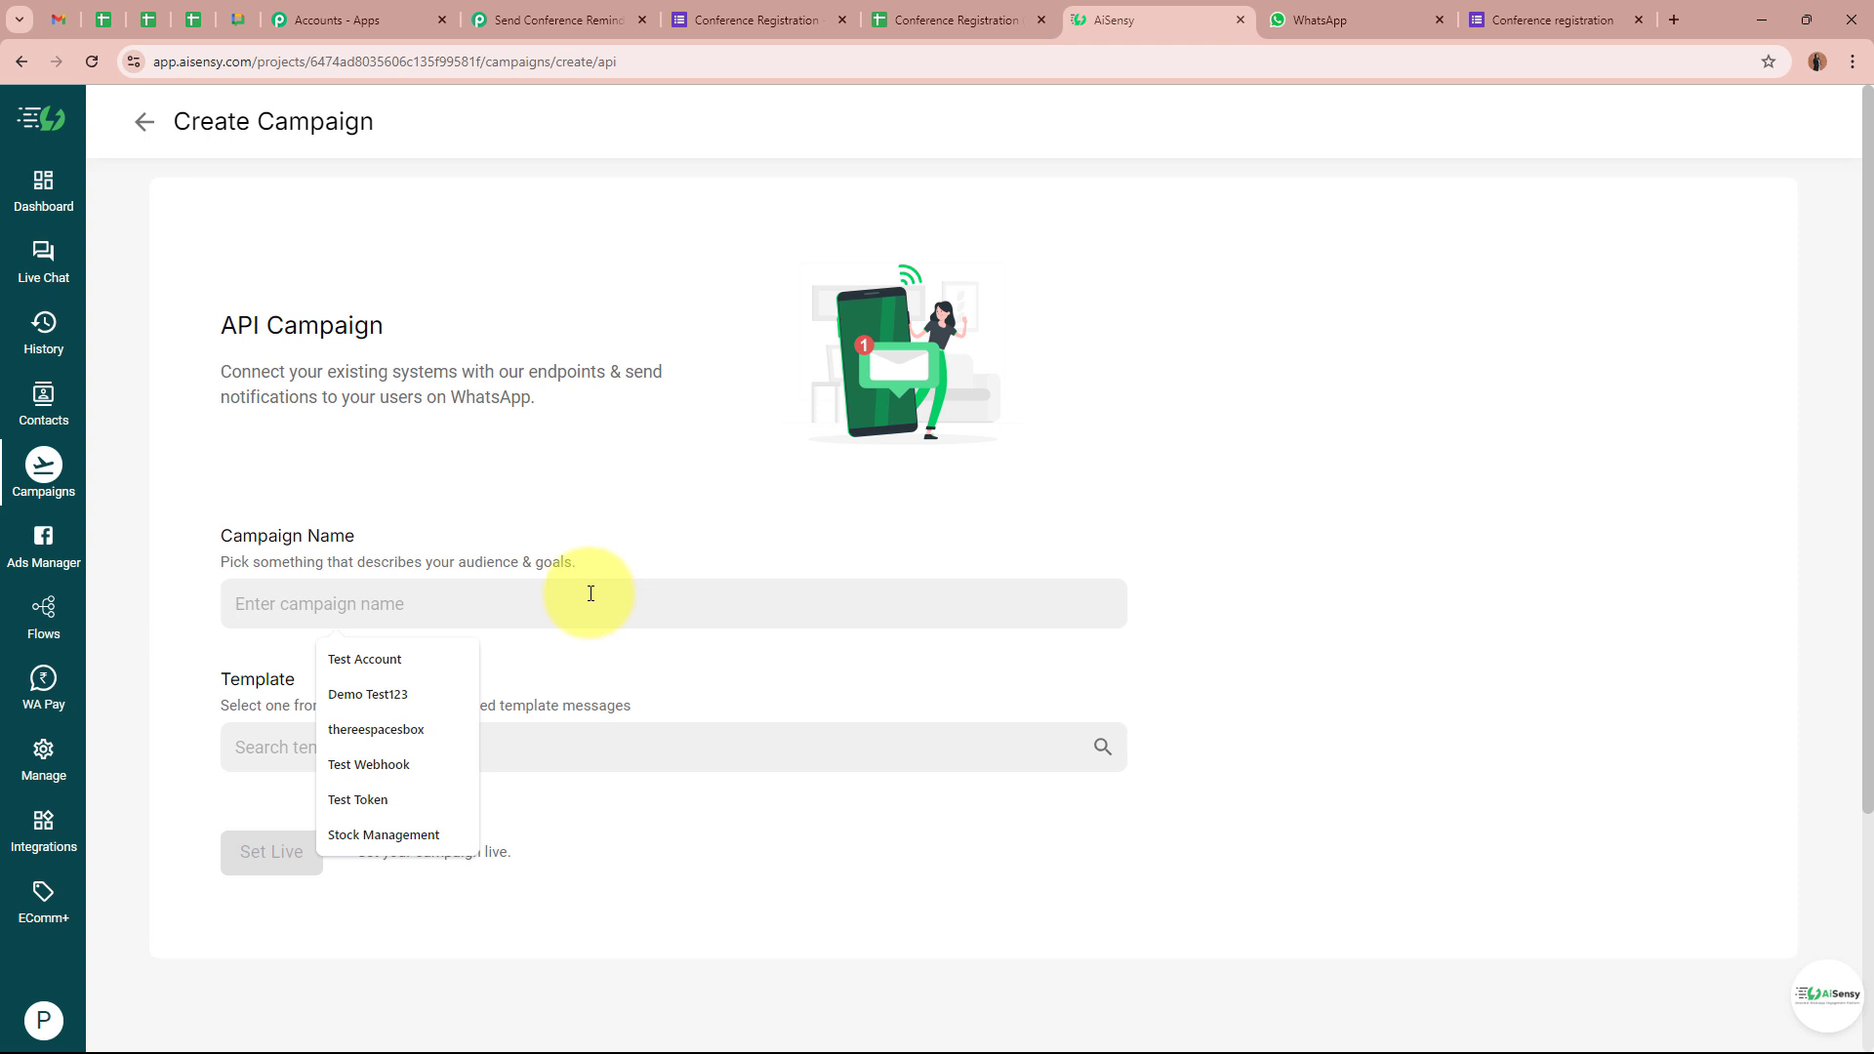
text(Reminder Hour Before)
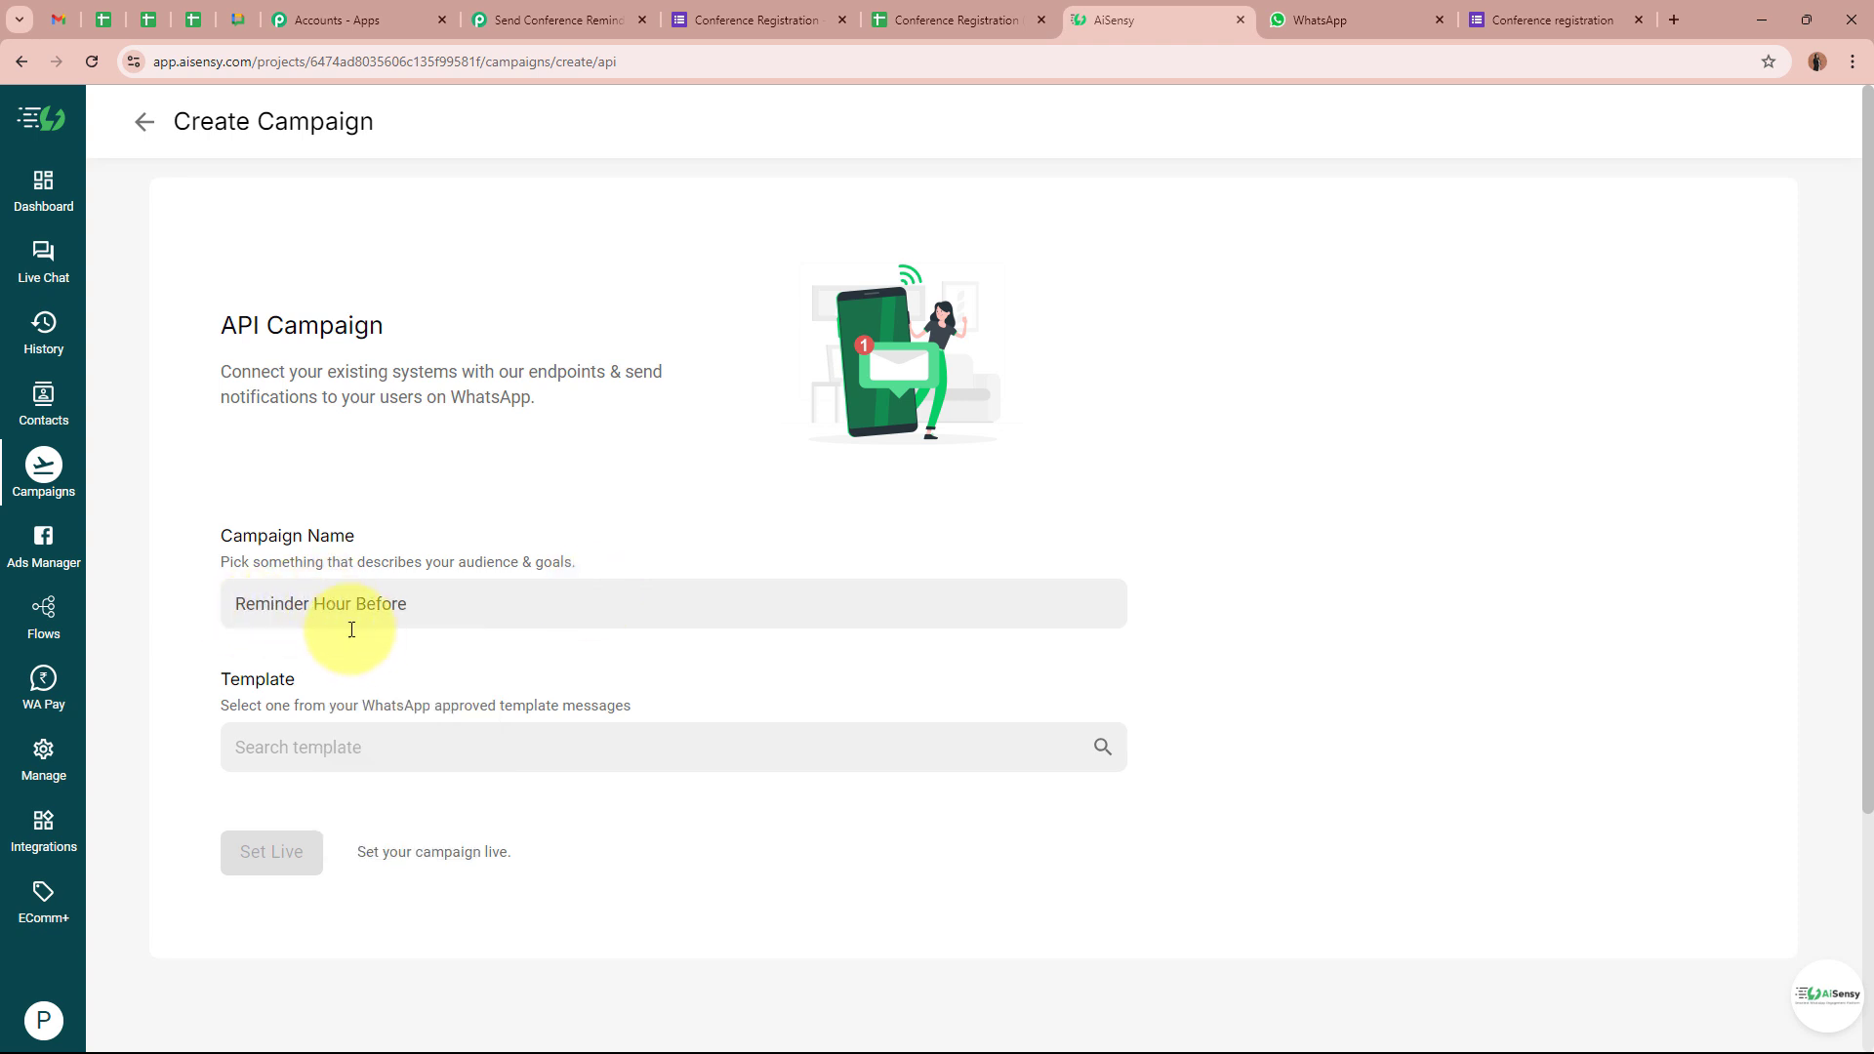
triple_click(430, 605)
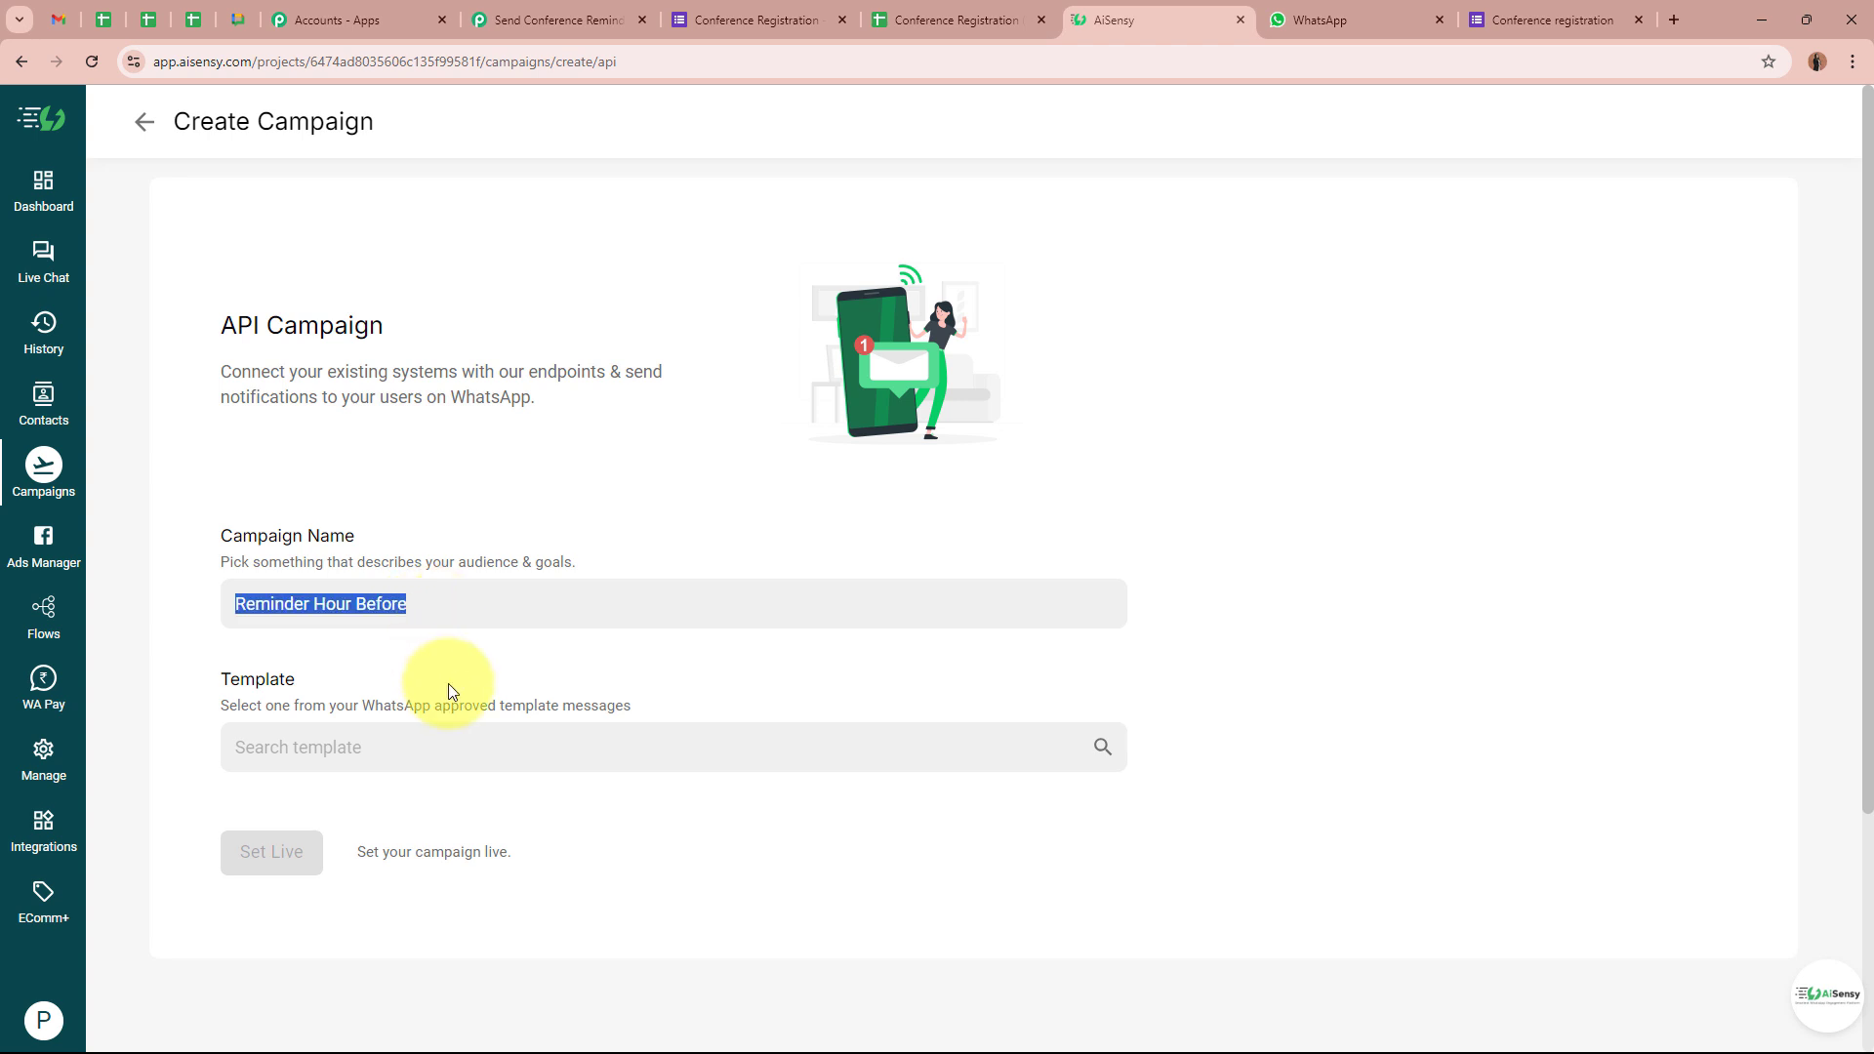
Choose conference_reminder_hour as the campaign template and review its message preview
click(334, 748)
text(rem)
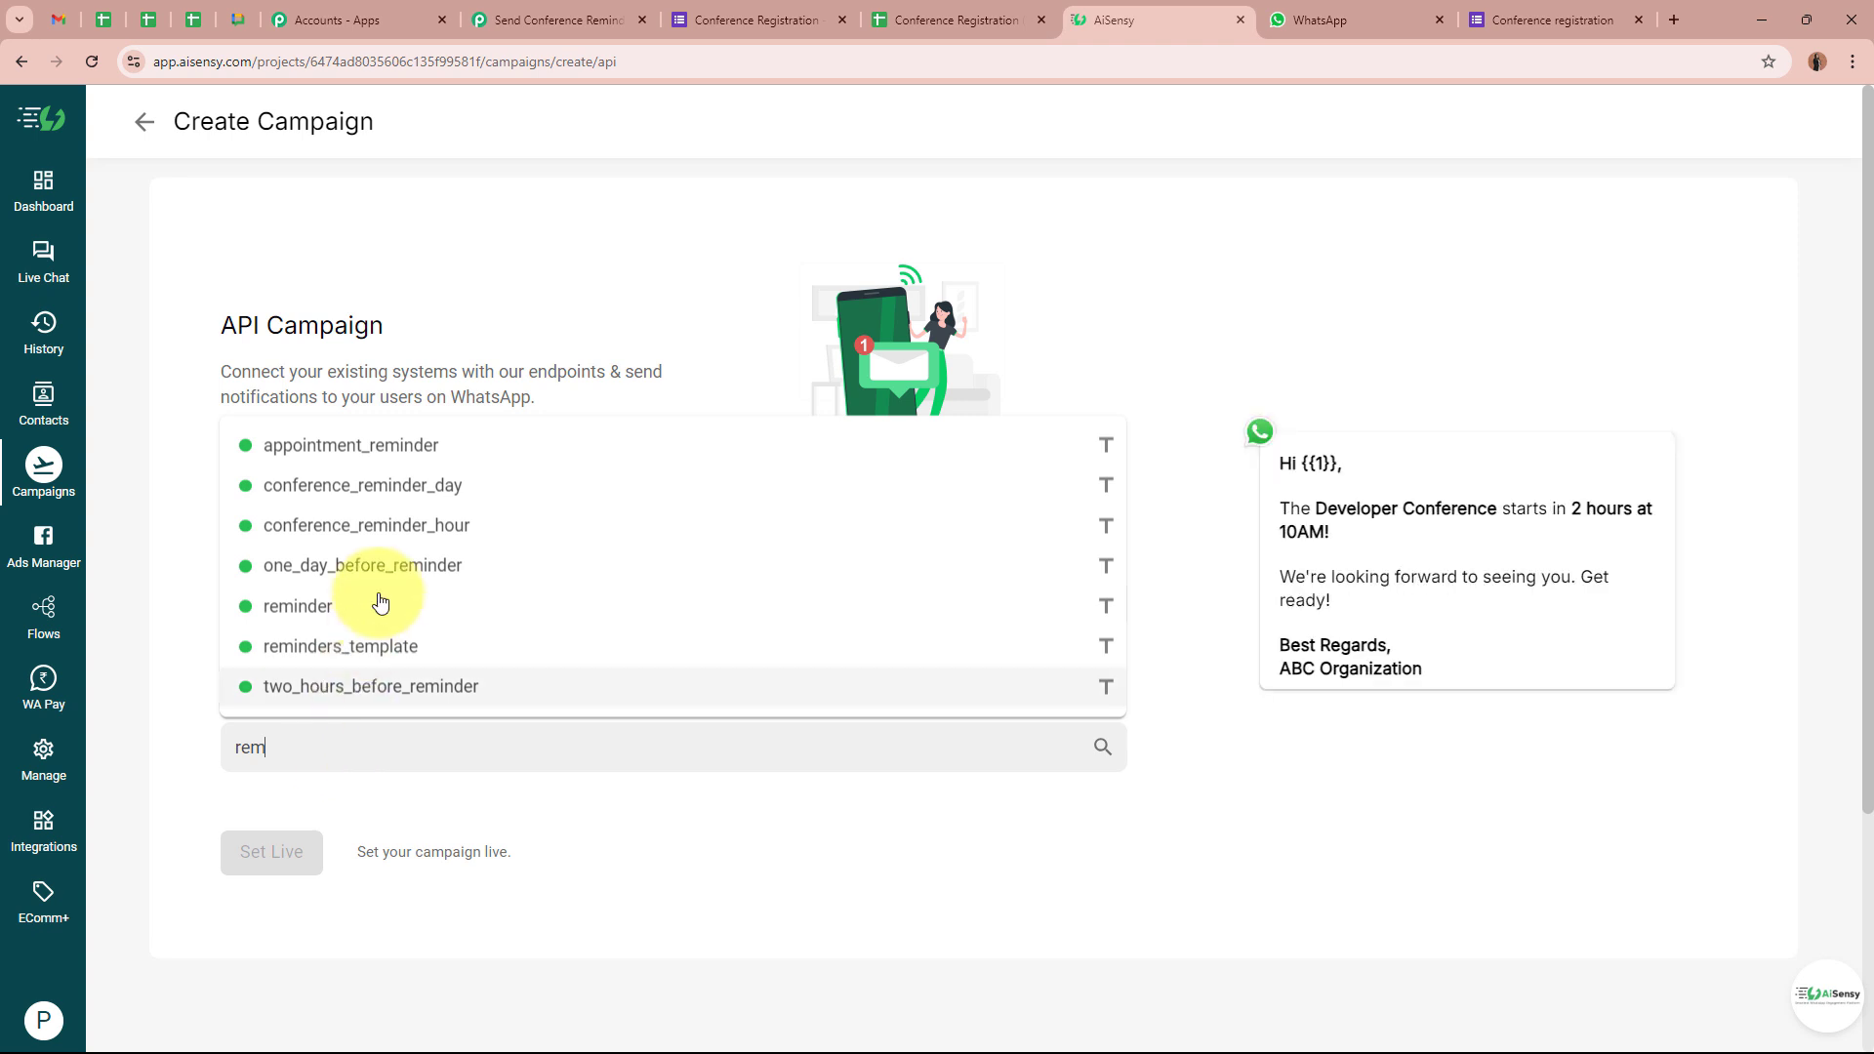
click(493, 524)
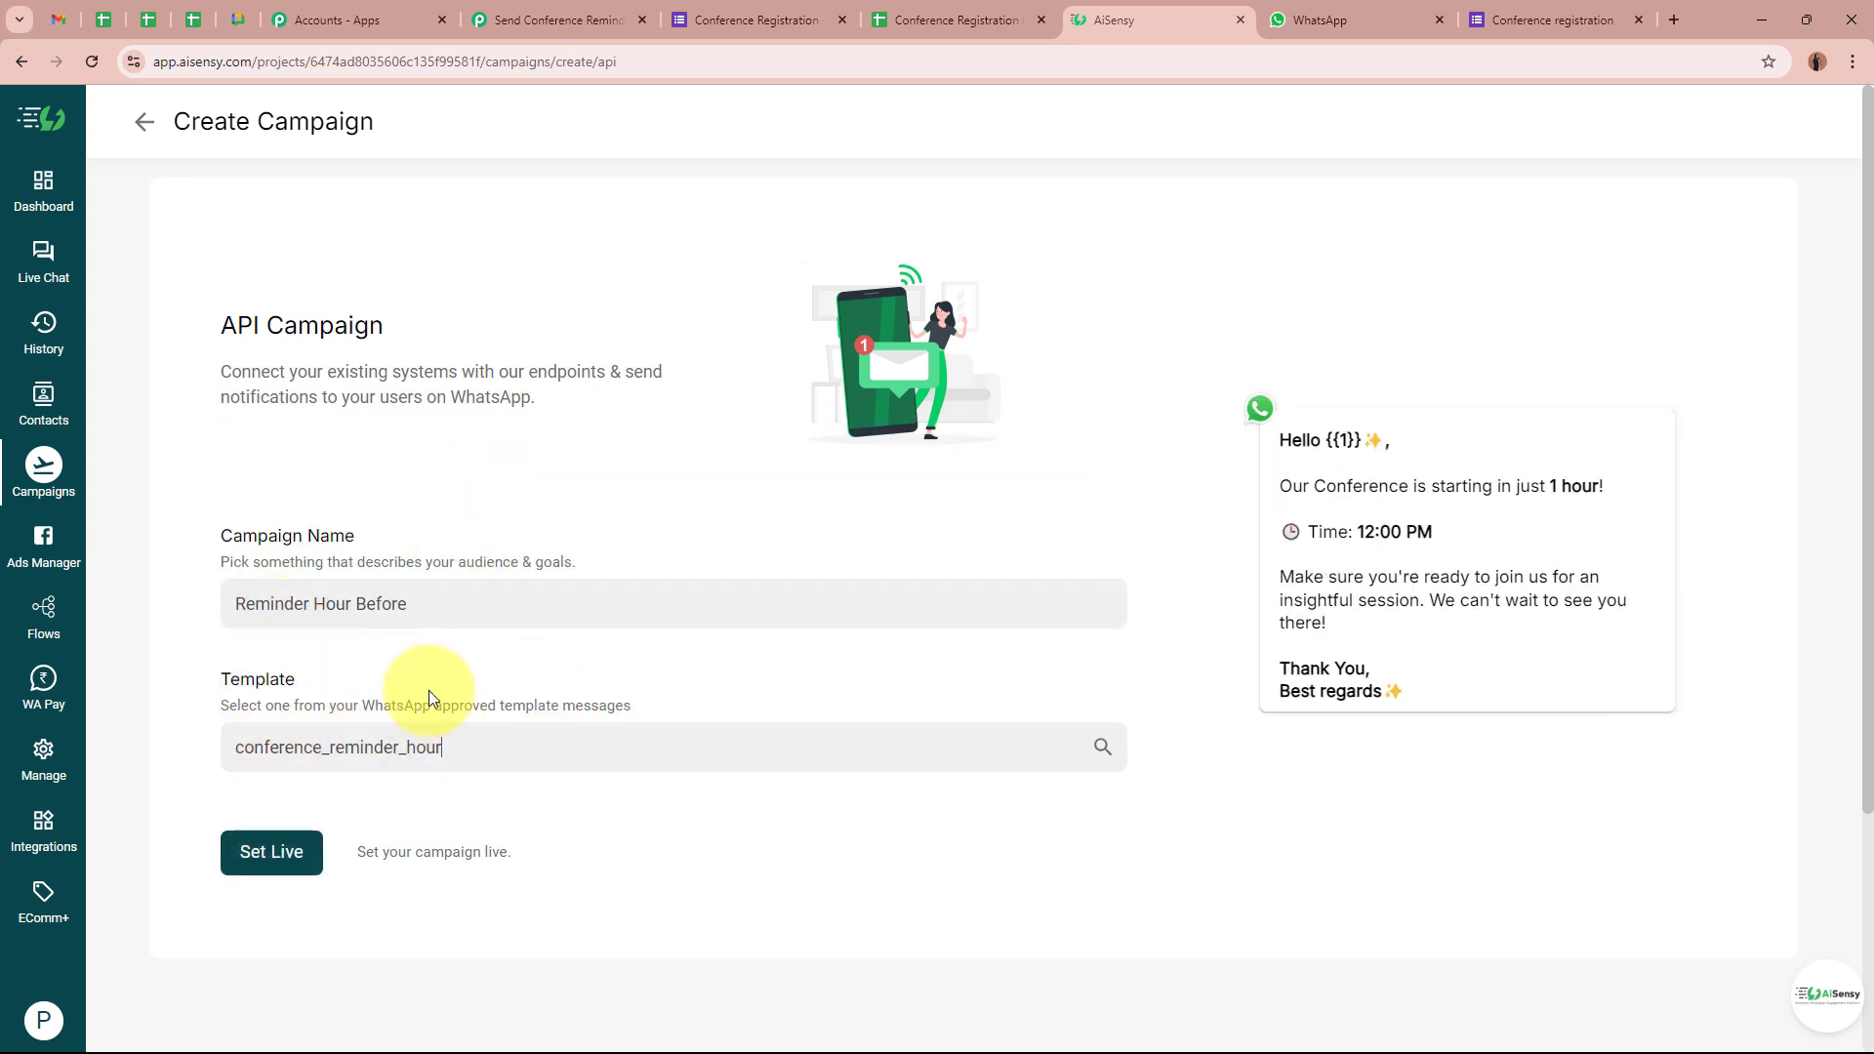
drag(1320, 469, 1455, 711)
click(1442, 625)
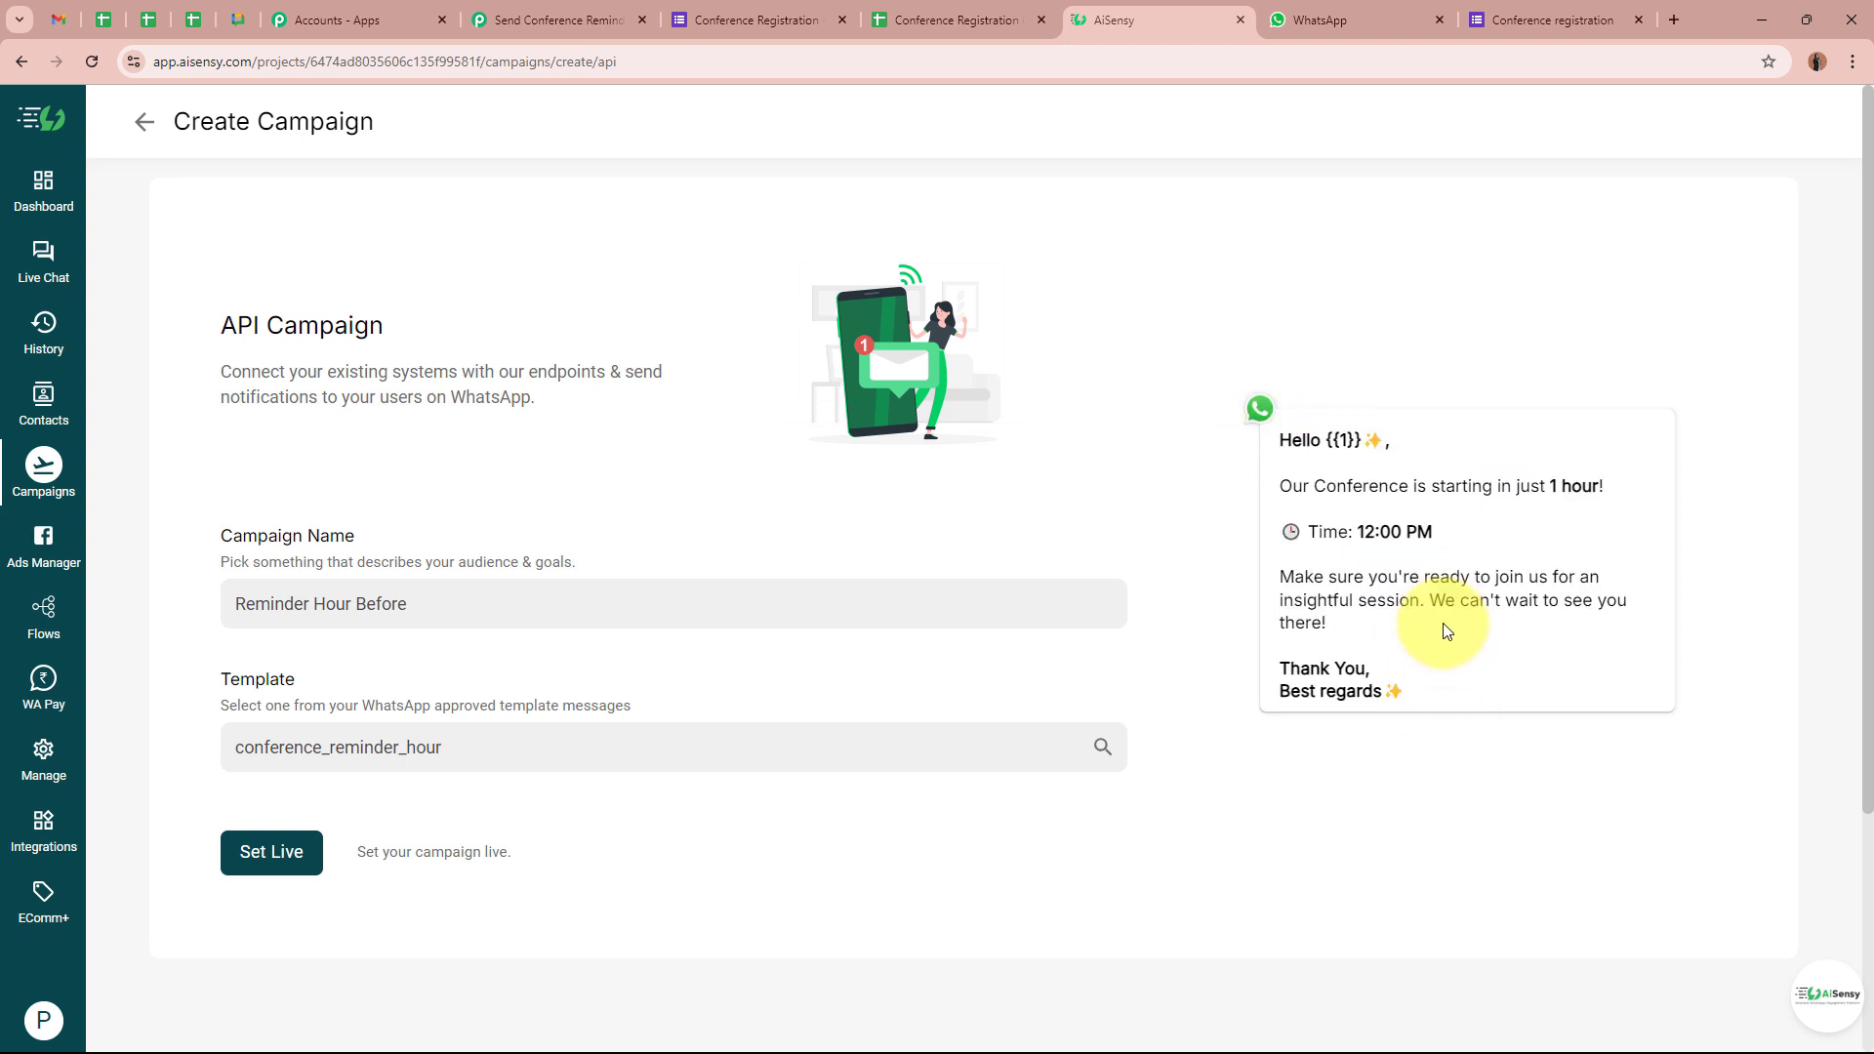
Set the Reminder Hour Before campaign live and open it
click(284, 852)
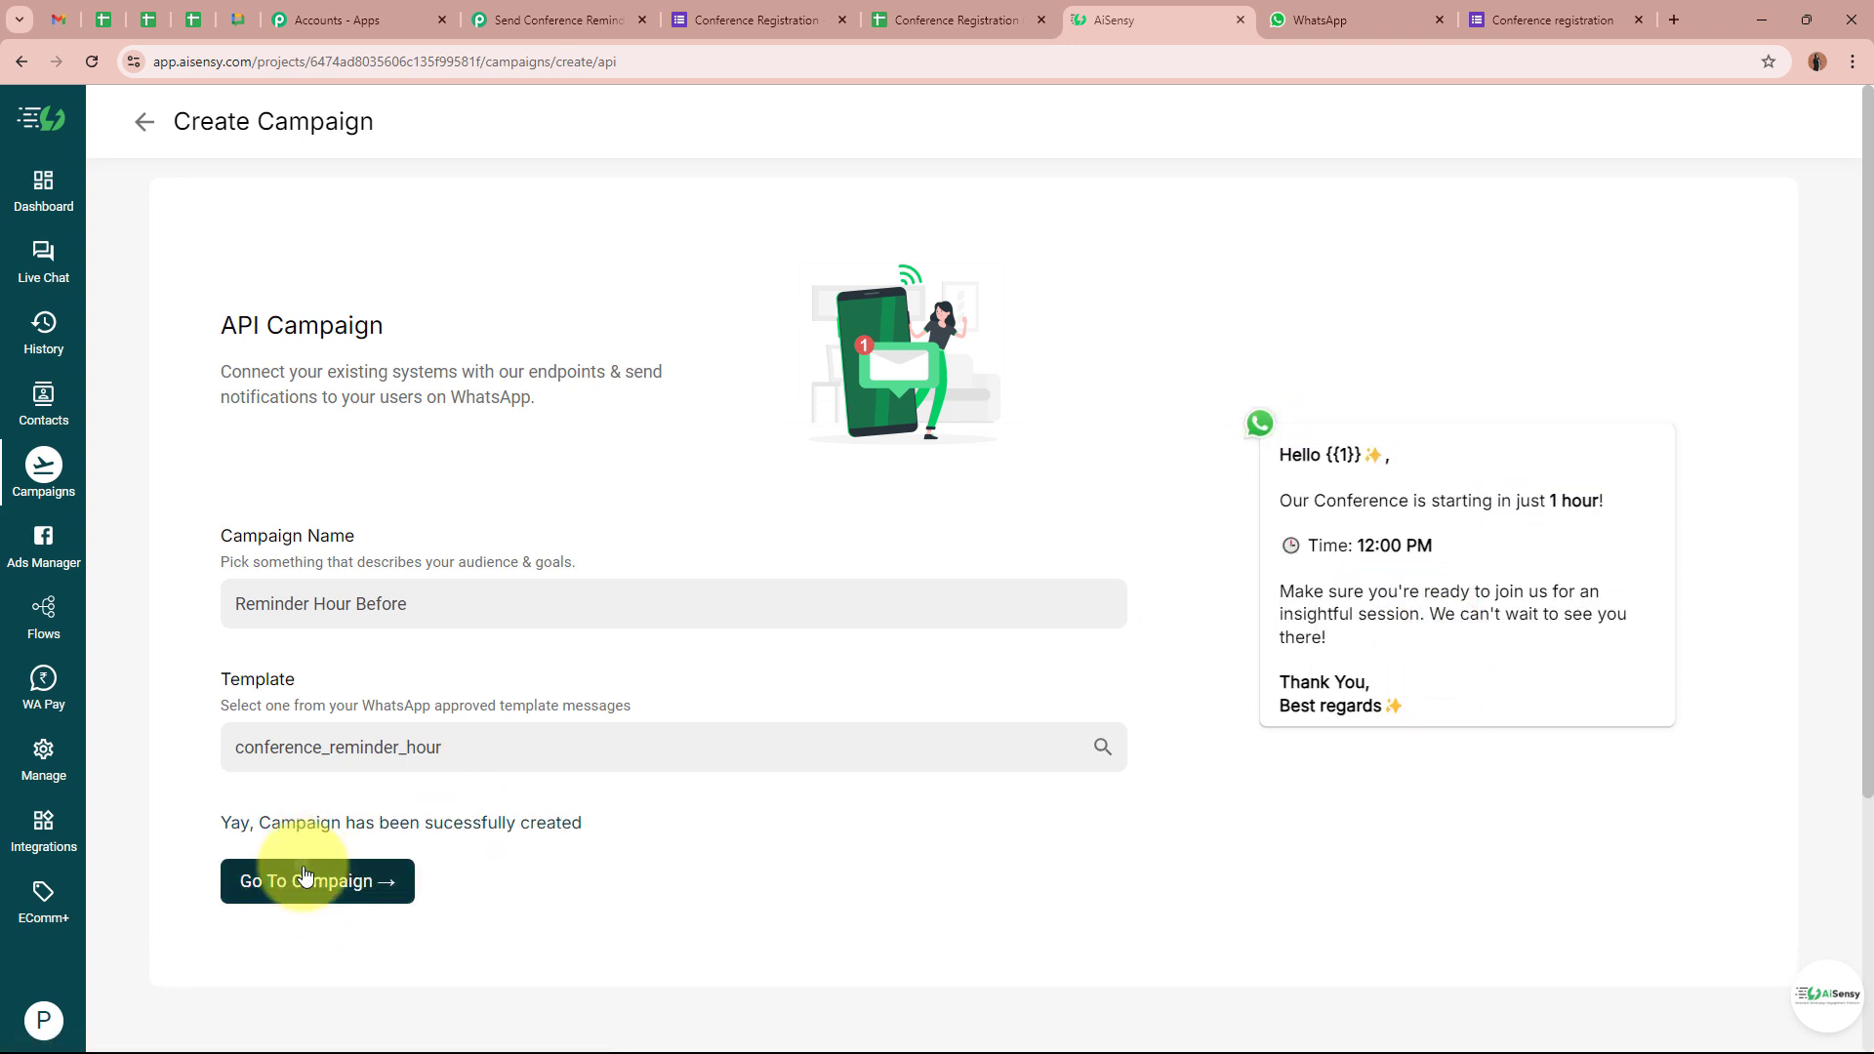
click(318, 996)
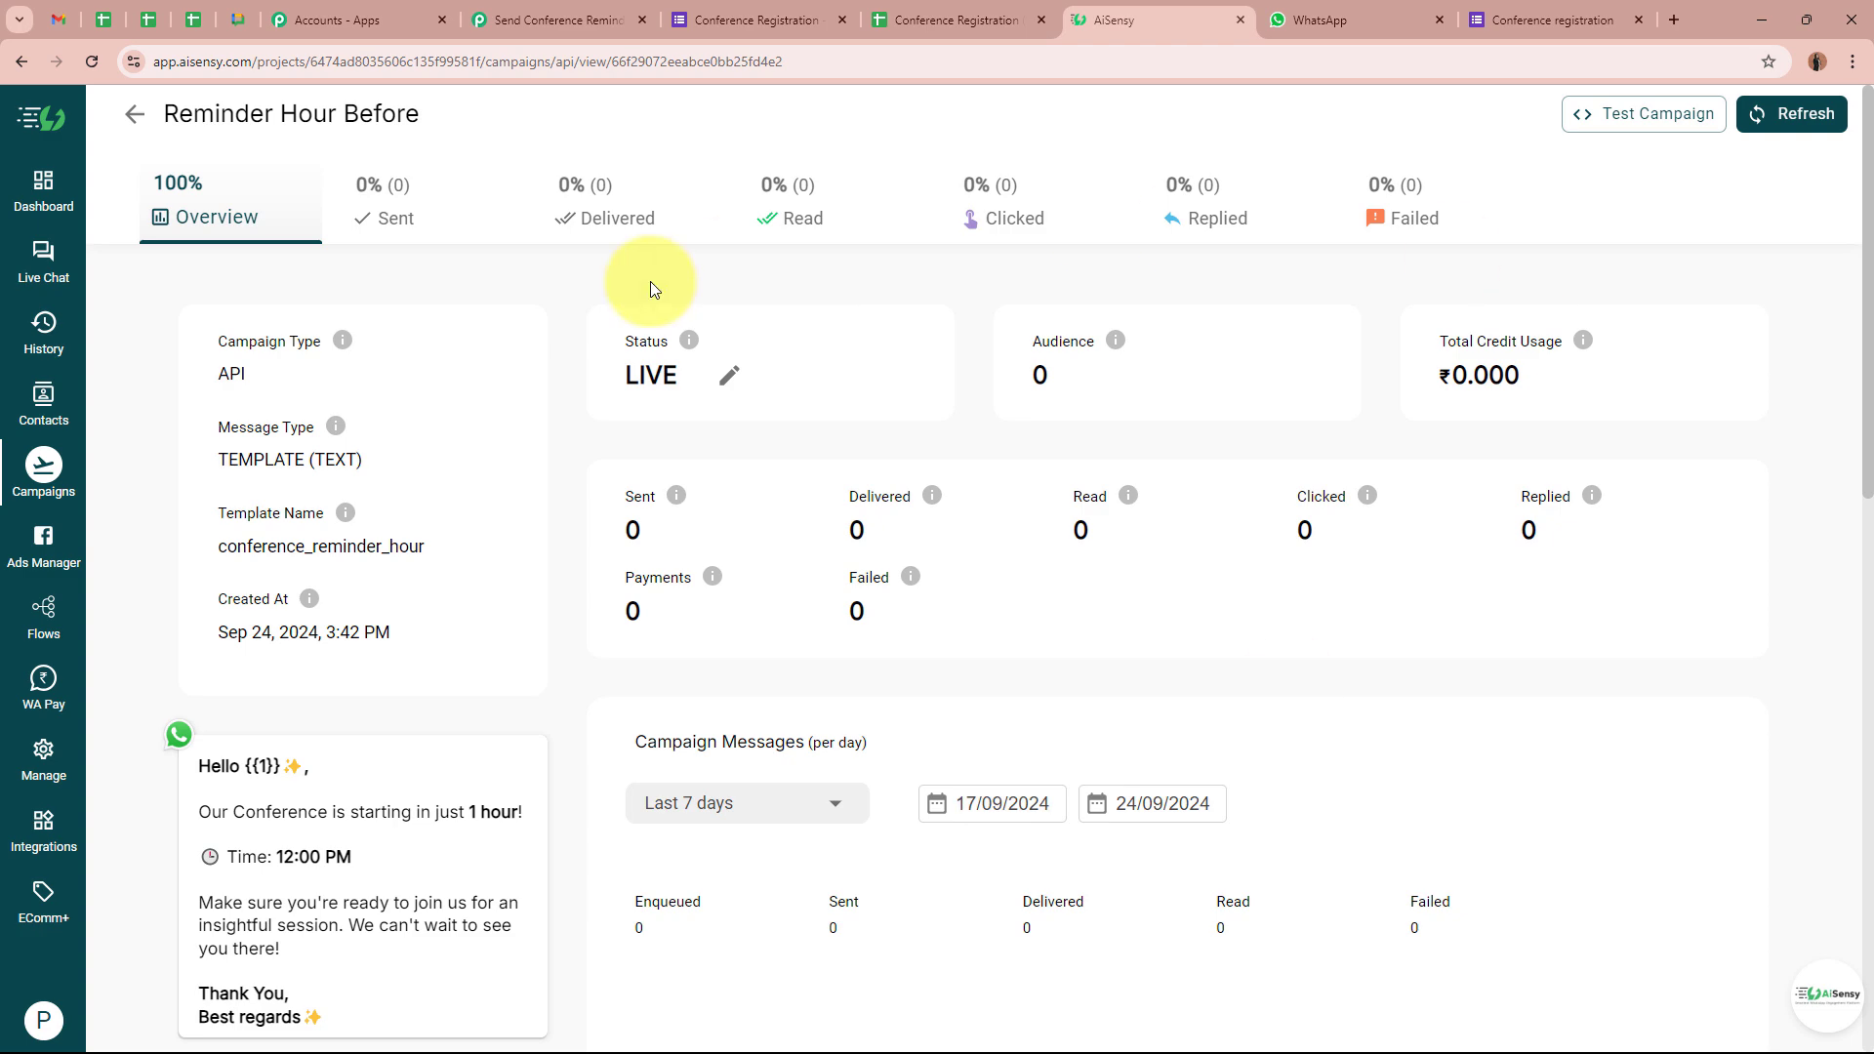
drag(127, 114, 523, 117)
key(ctrl+c)
click(527, 122)
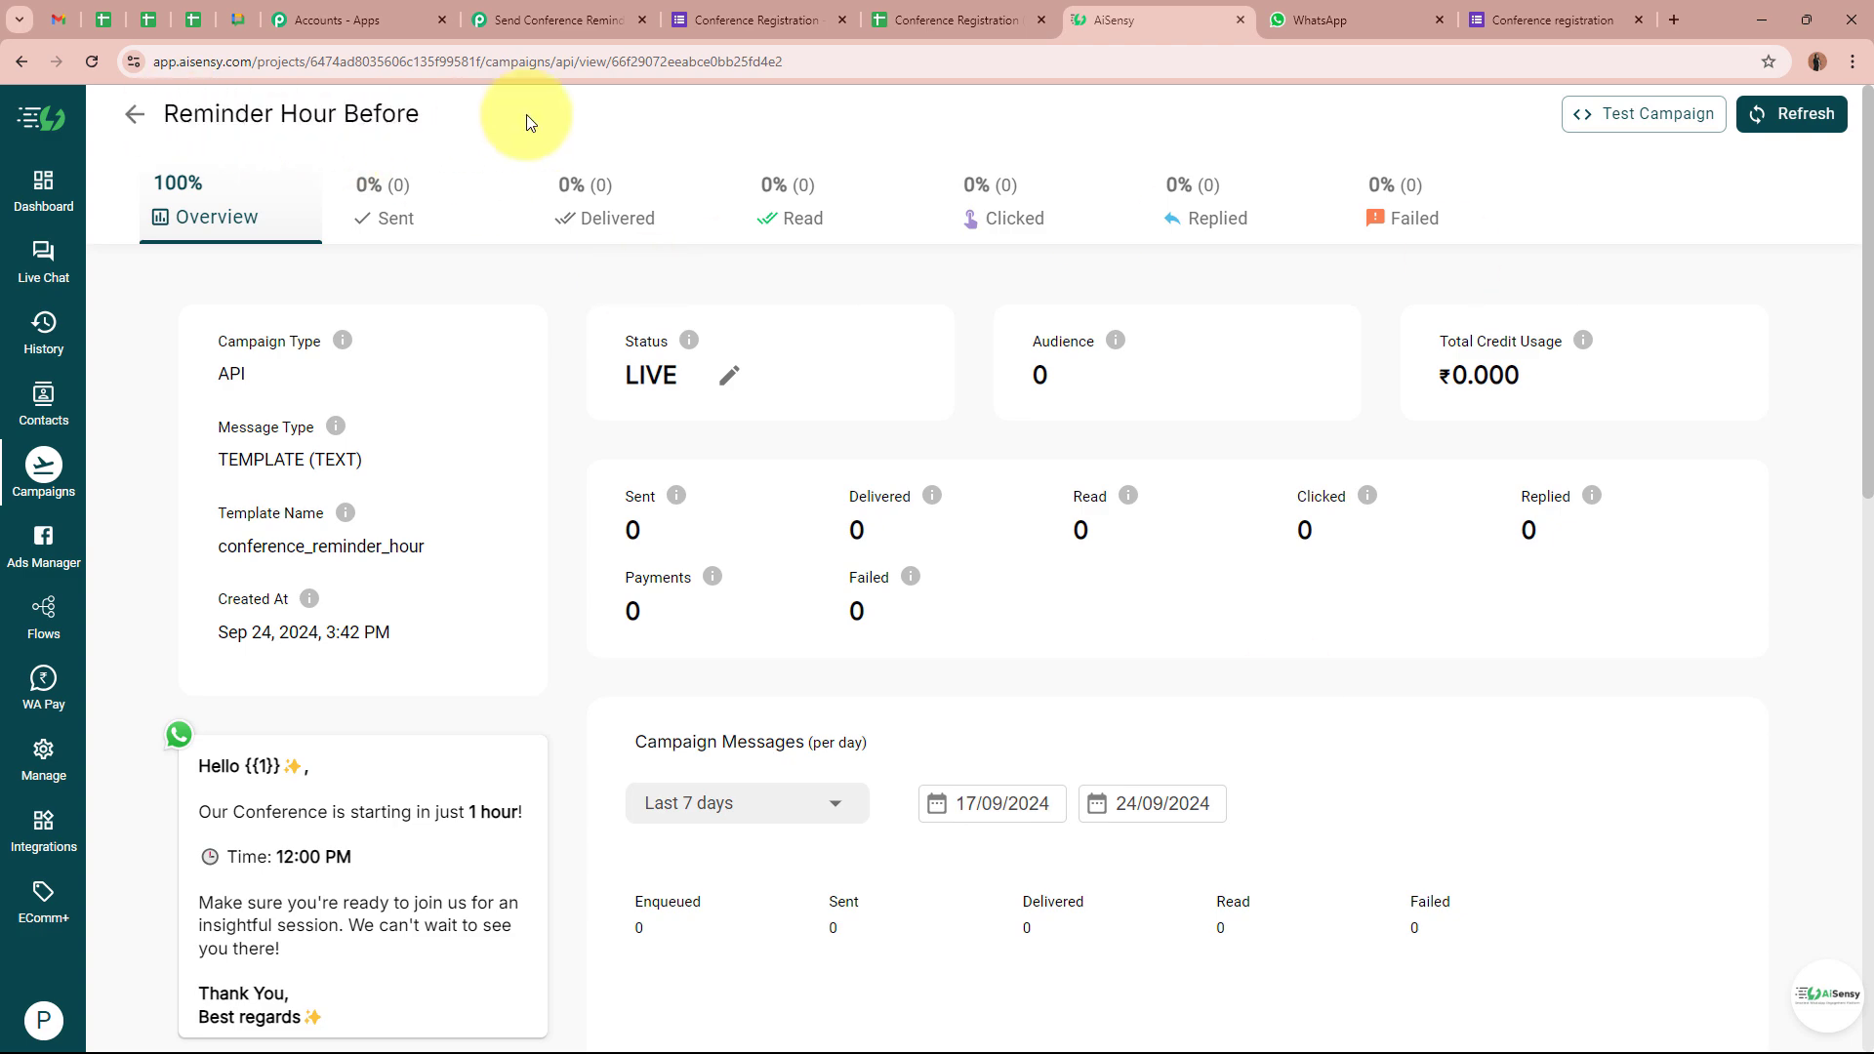
click(574, 19)
Paste Reminder Hour Before into the AiSensy step's Campaign Name field
click(635, 415)
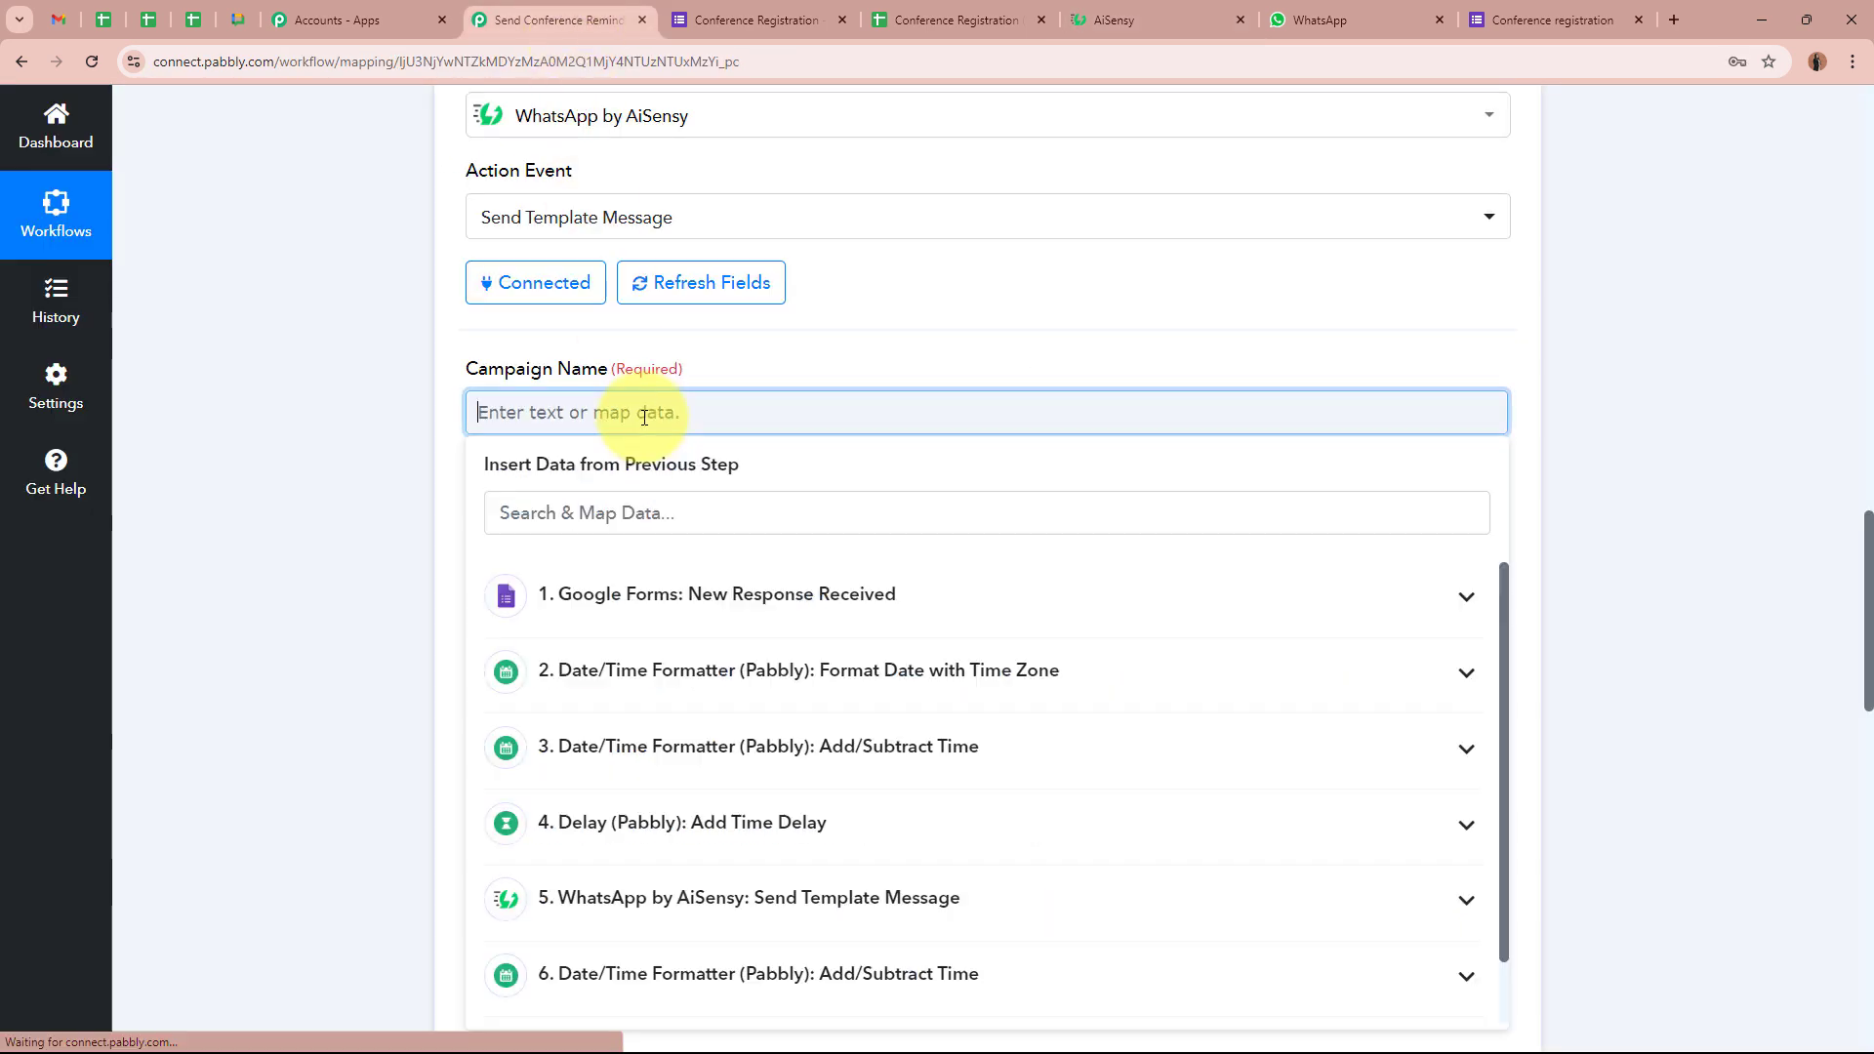
key(ctrl+v)
click(377, 439)
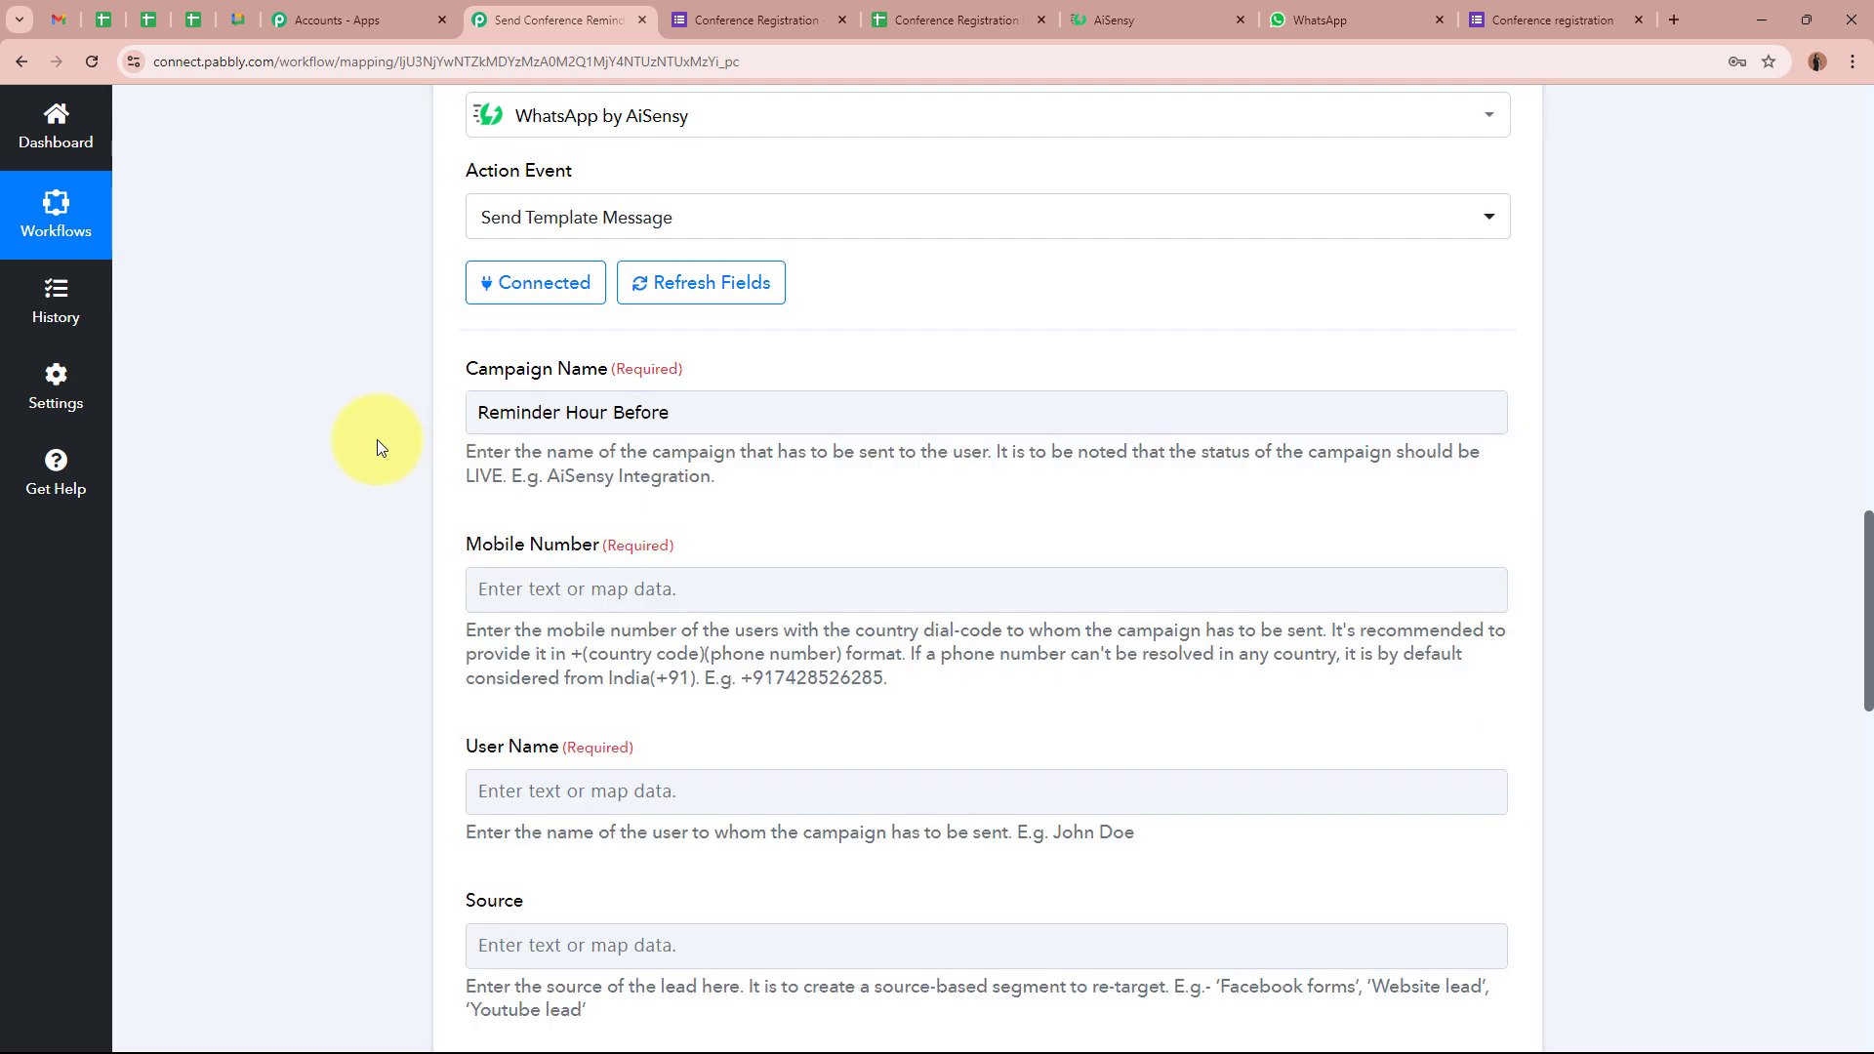
scroll(377, 439, down, 1)
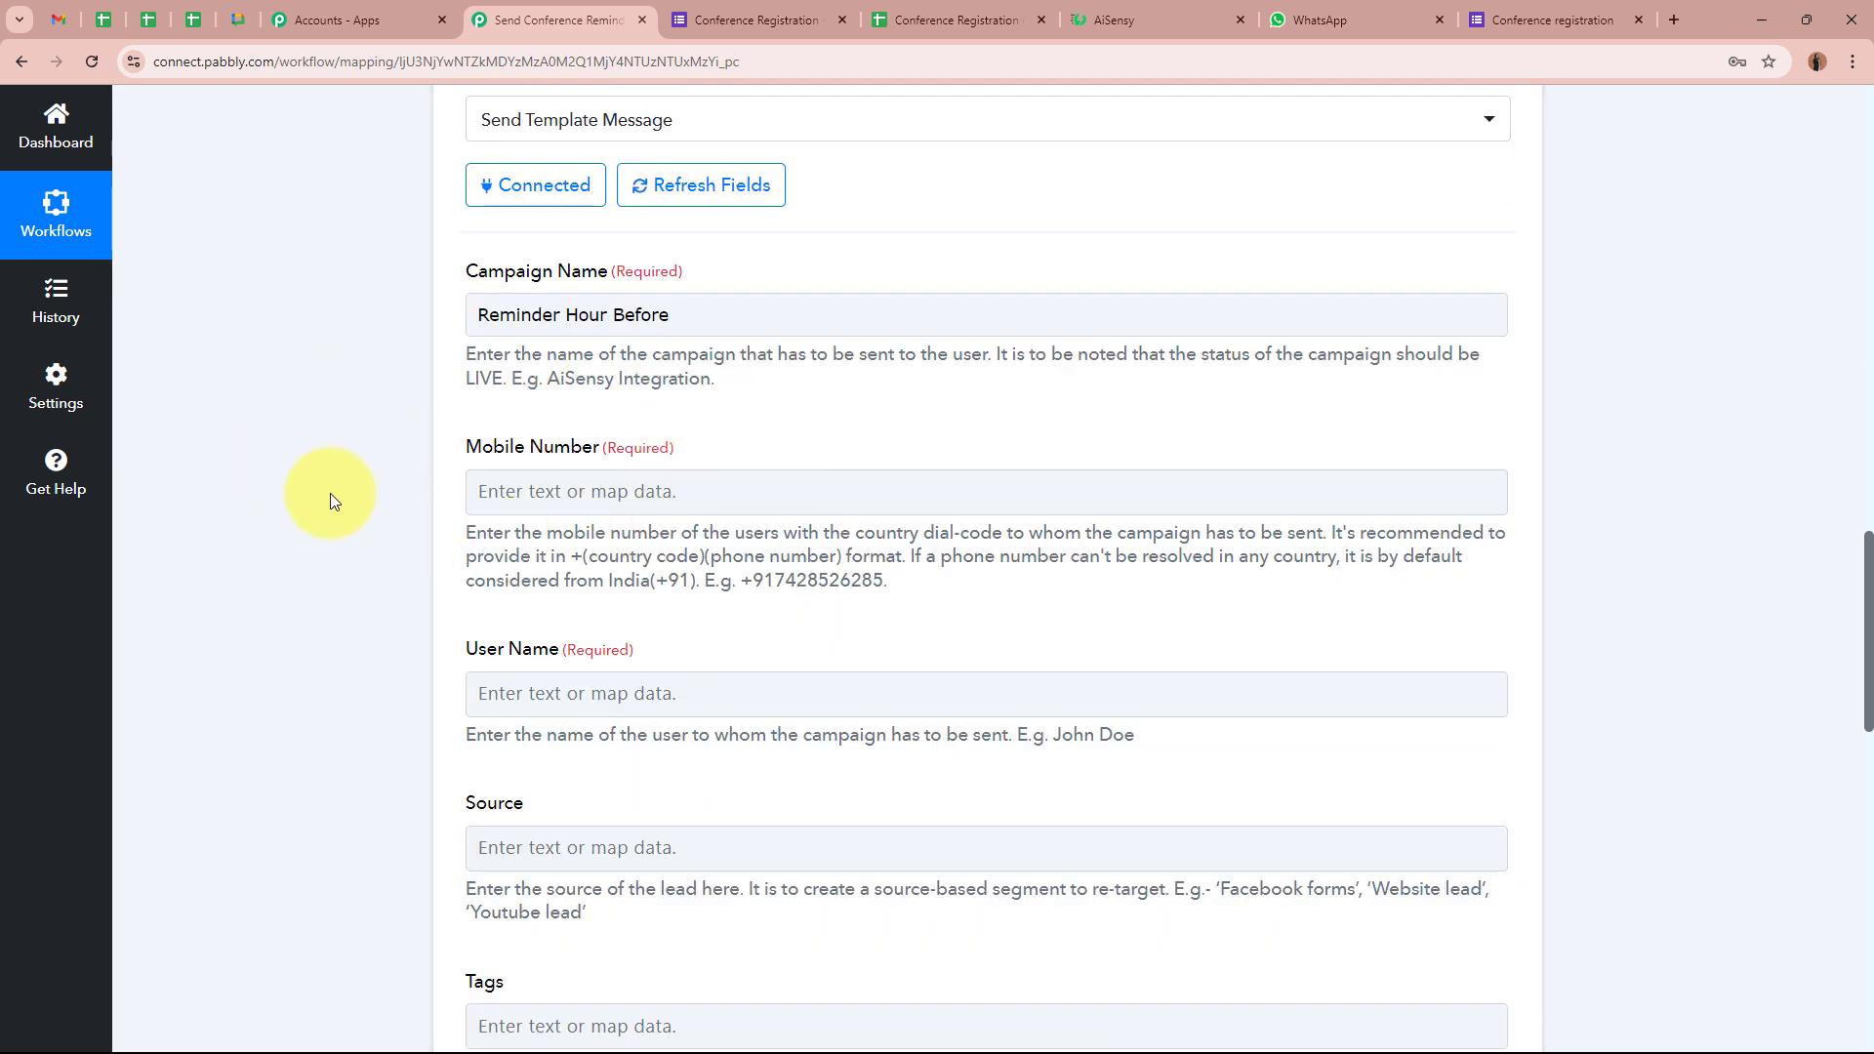
Map the Google Forms phone number into the Mobile Number field
click(648, 492)
scroll(307, 542, down, 2)
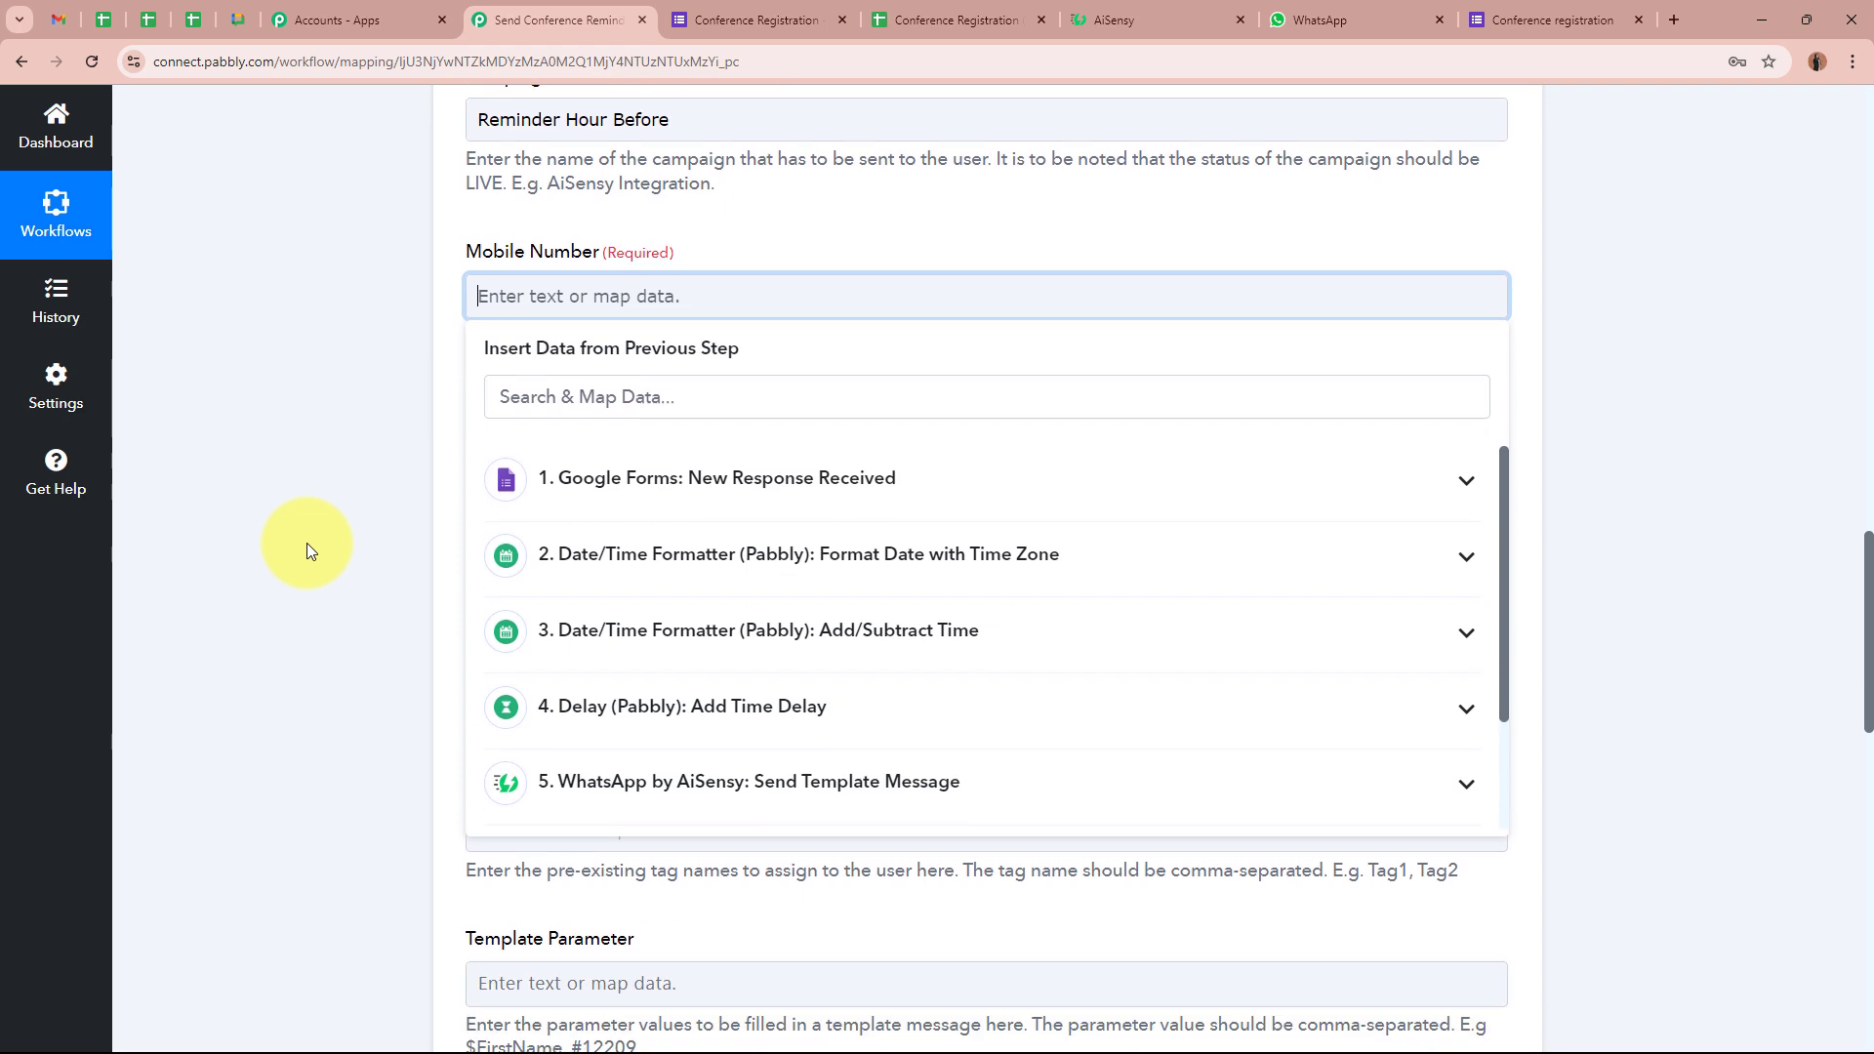
click(720, 478)
scroll(757, 683, down, 2)
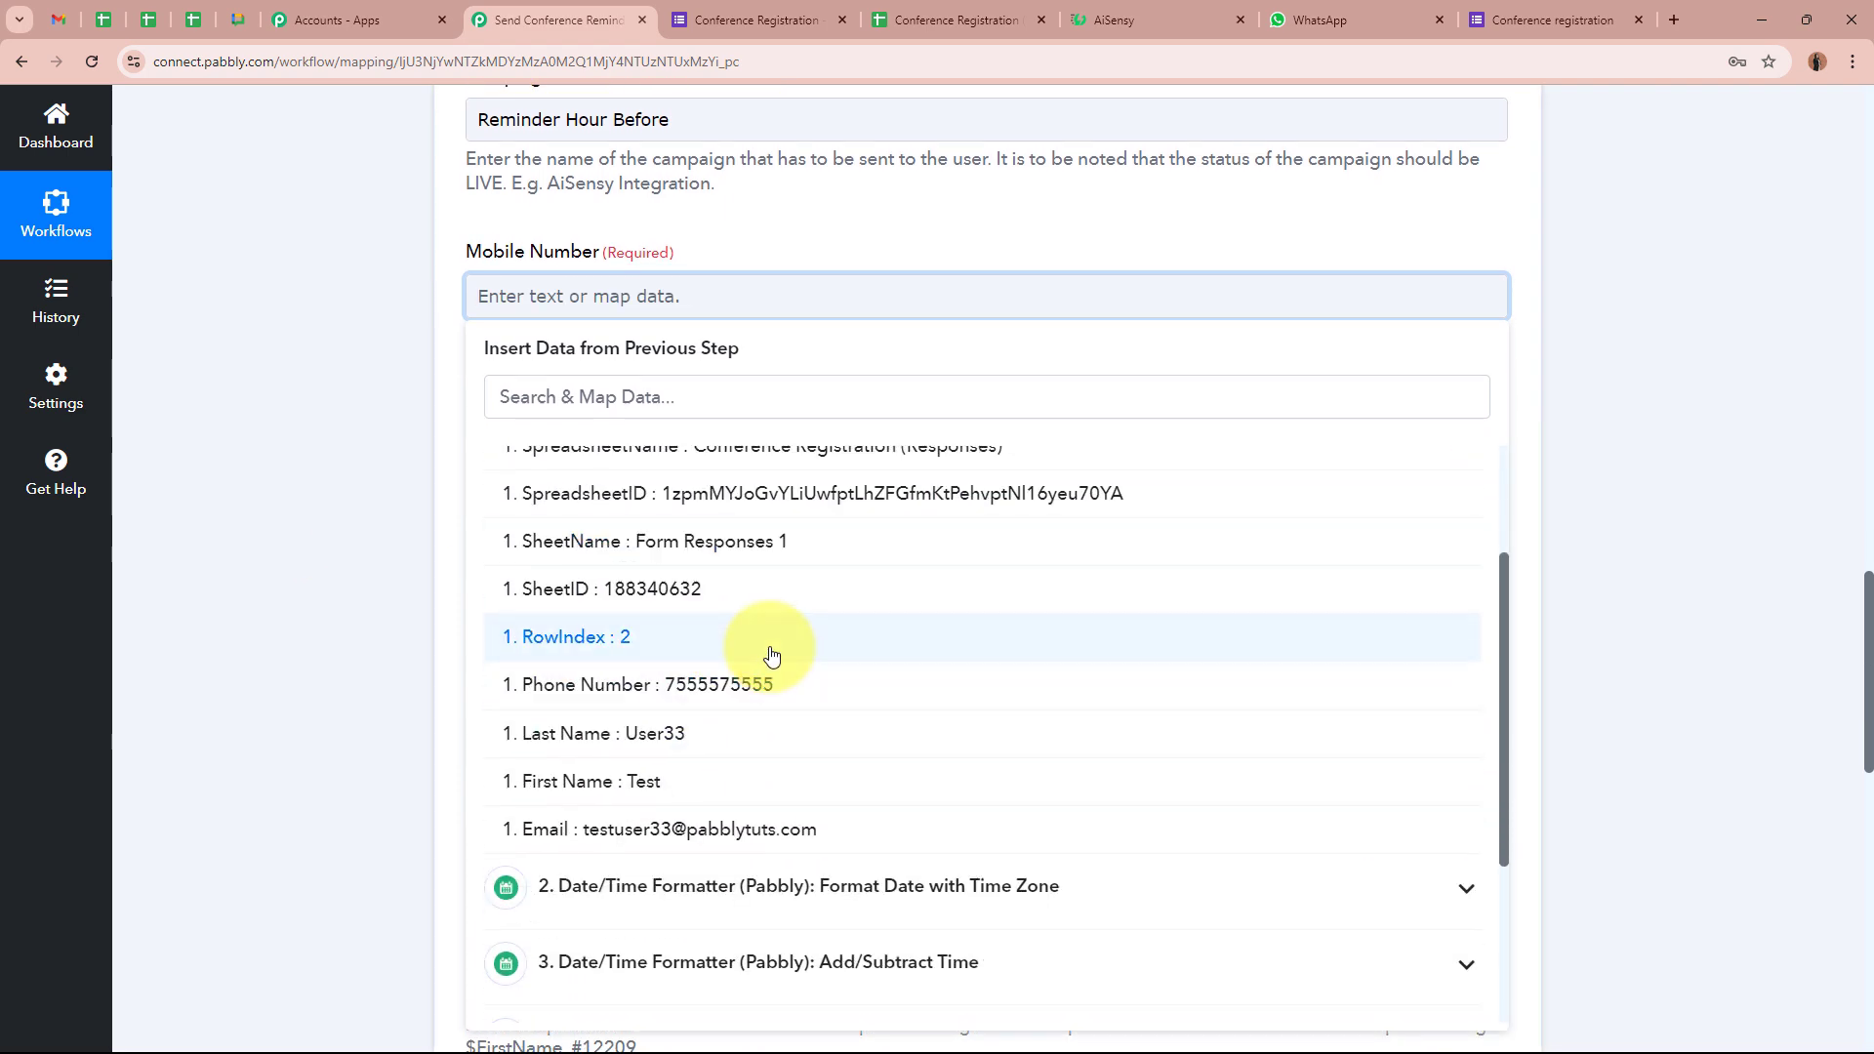
click(766, 684)
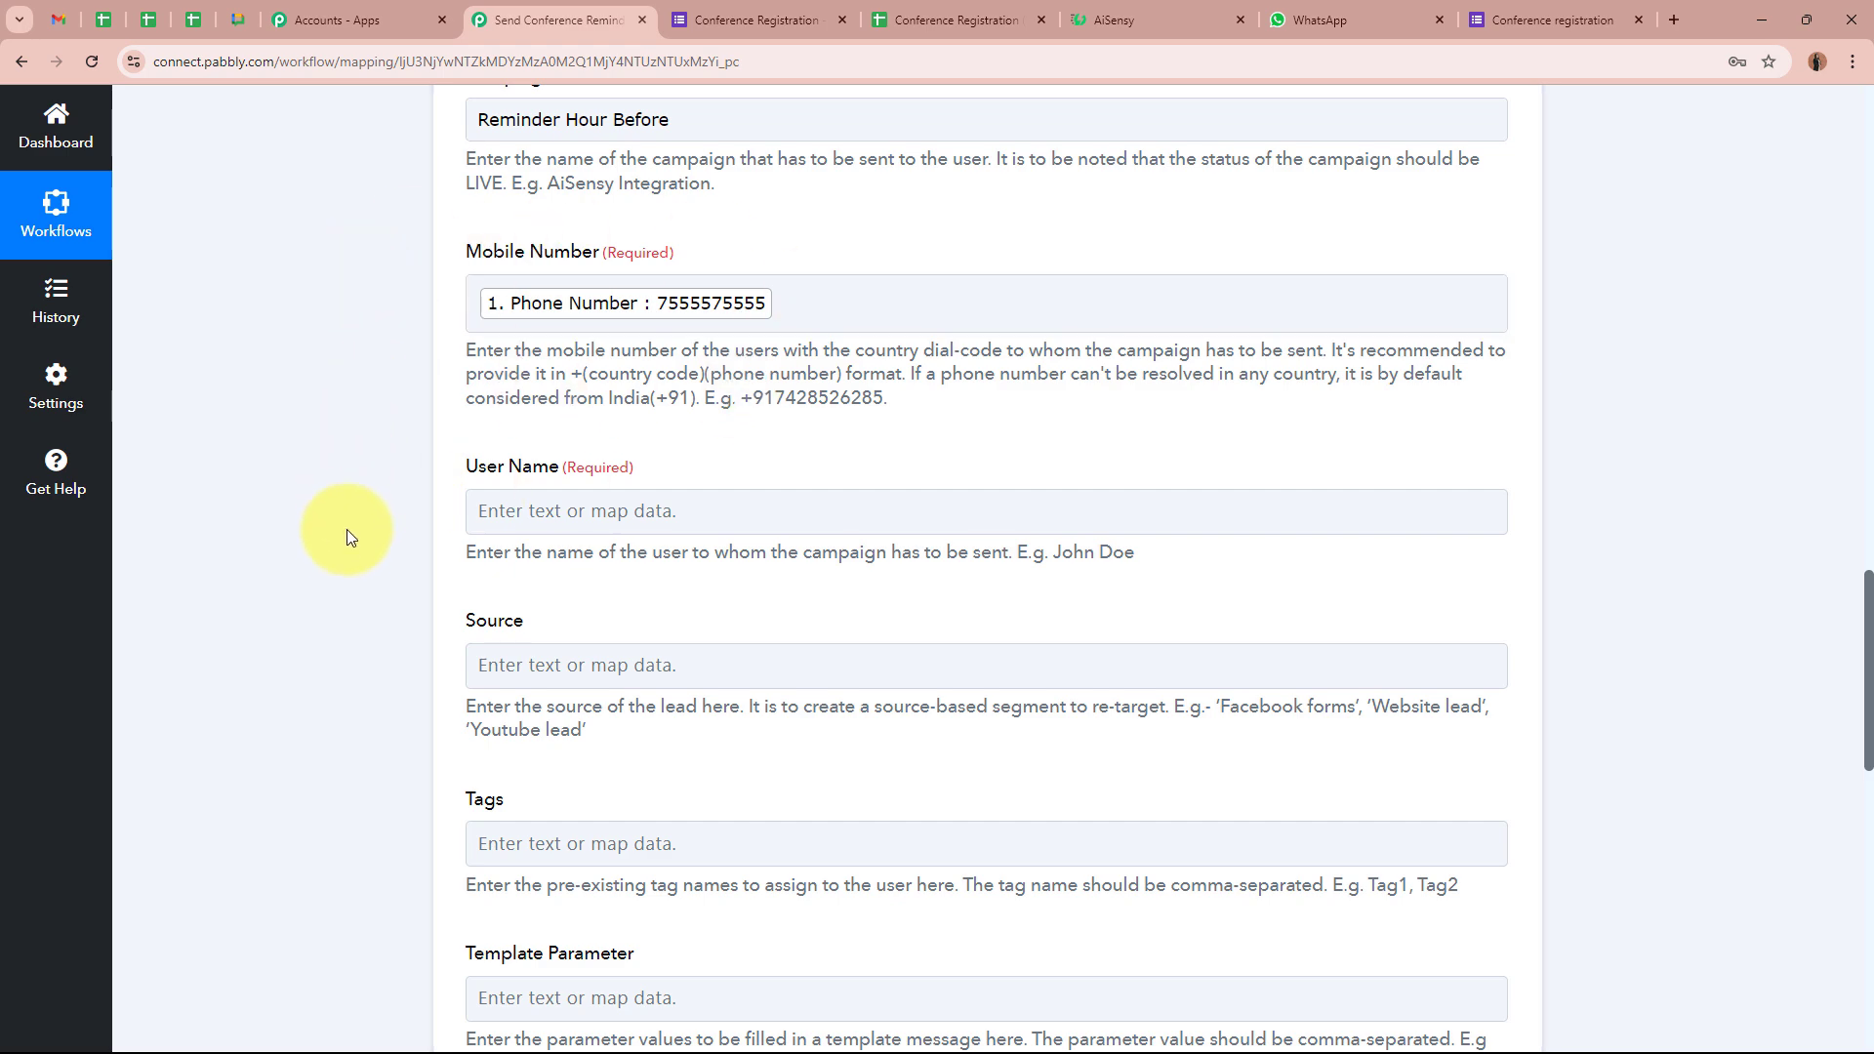
Fill User Name with the form's First Name and Last Name
click(525, 508)
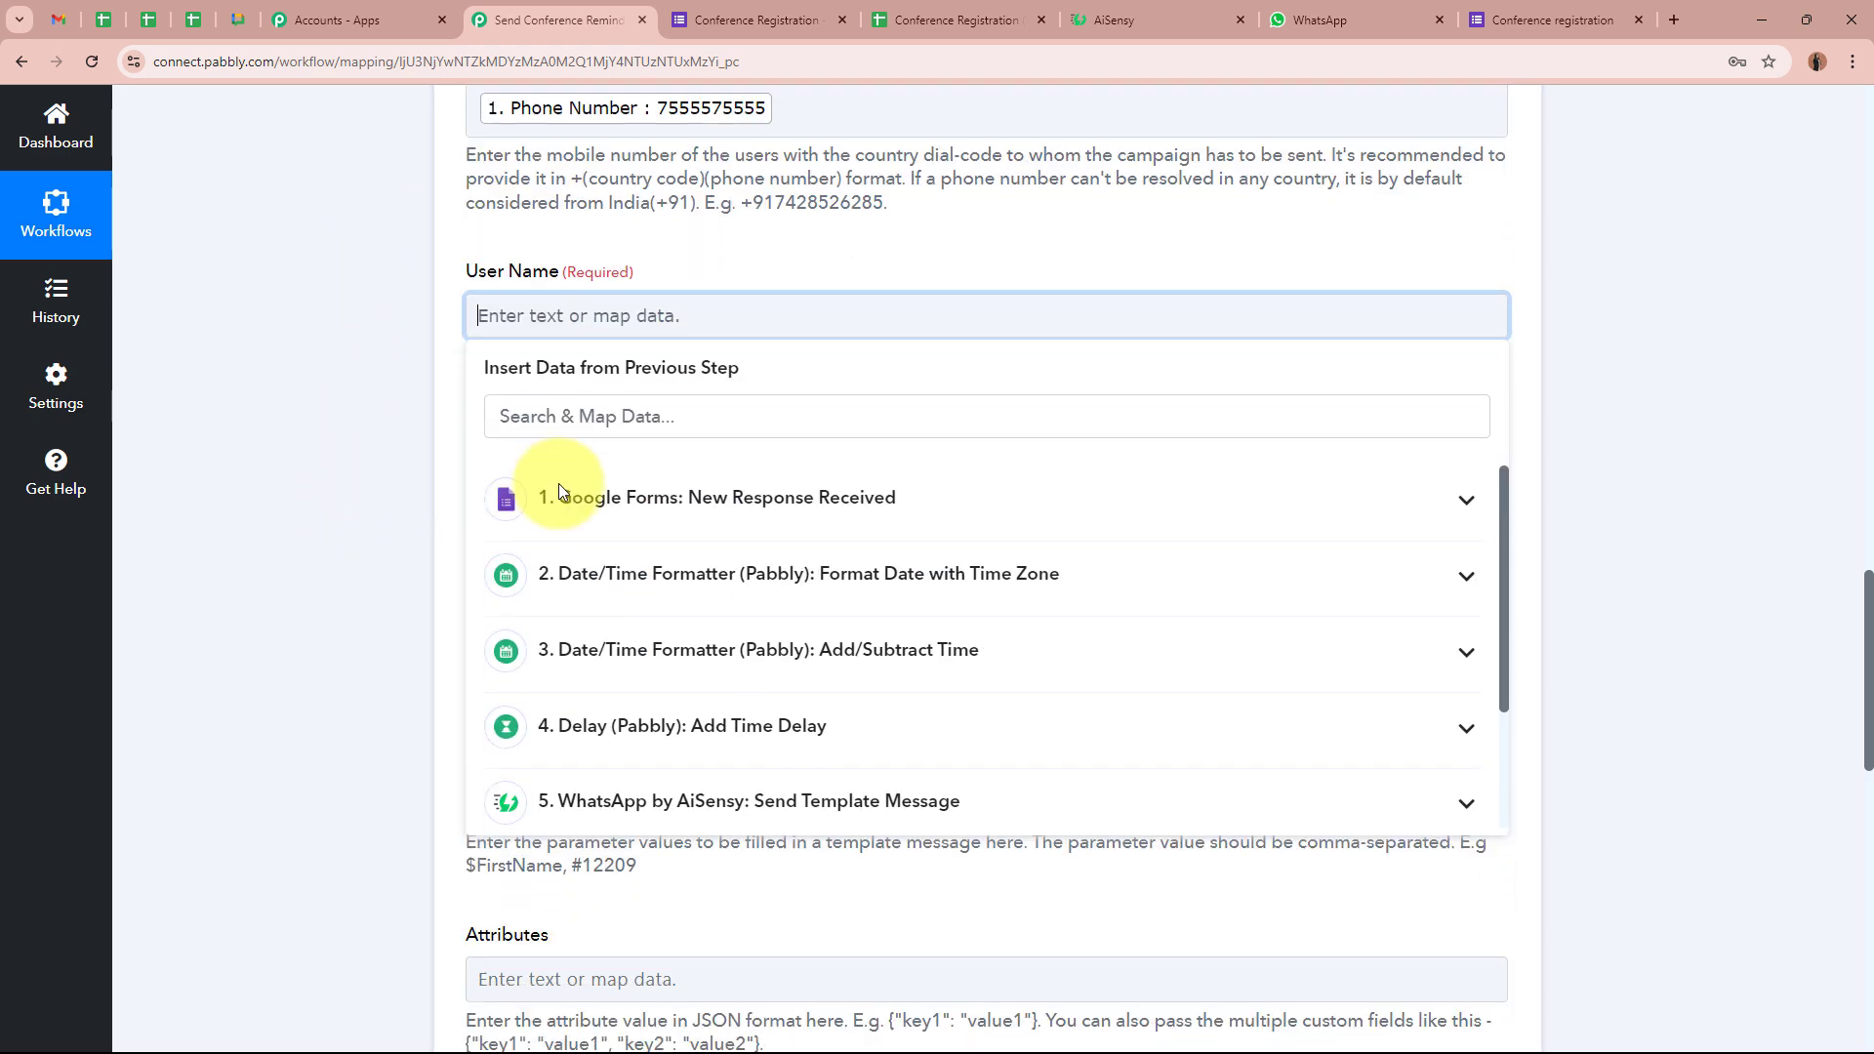
click(772, 500)
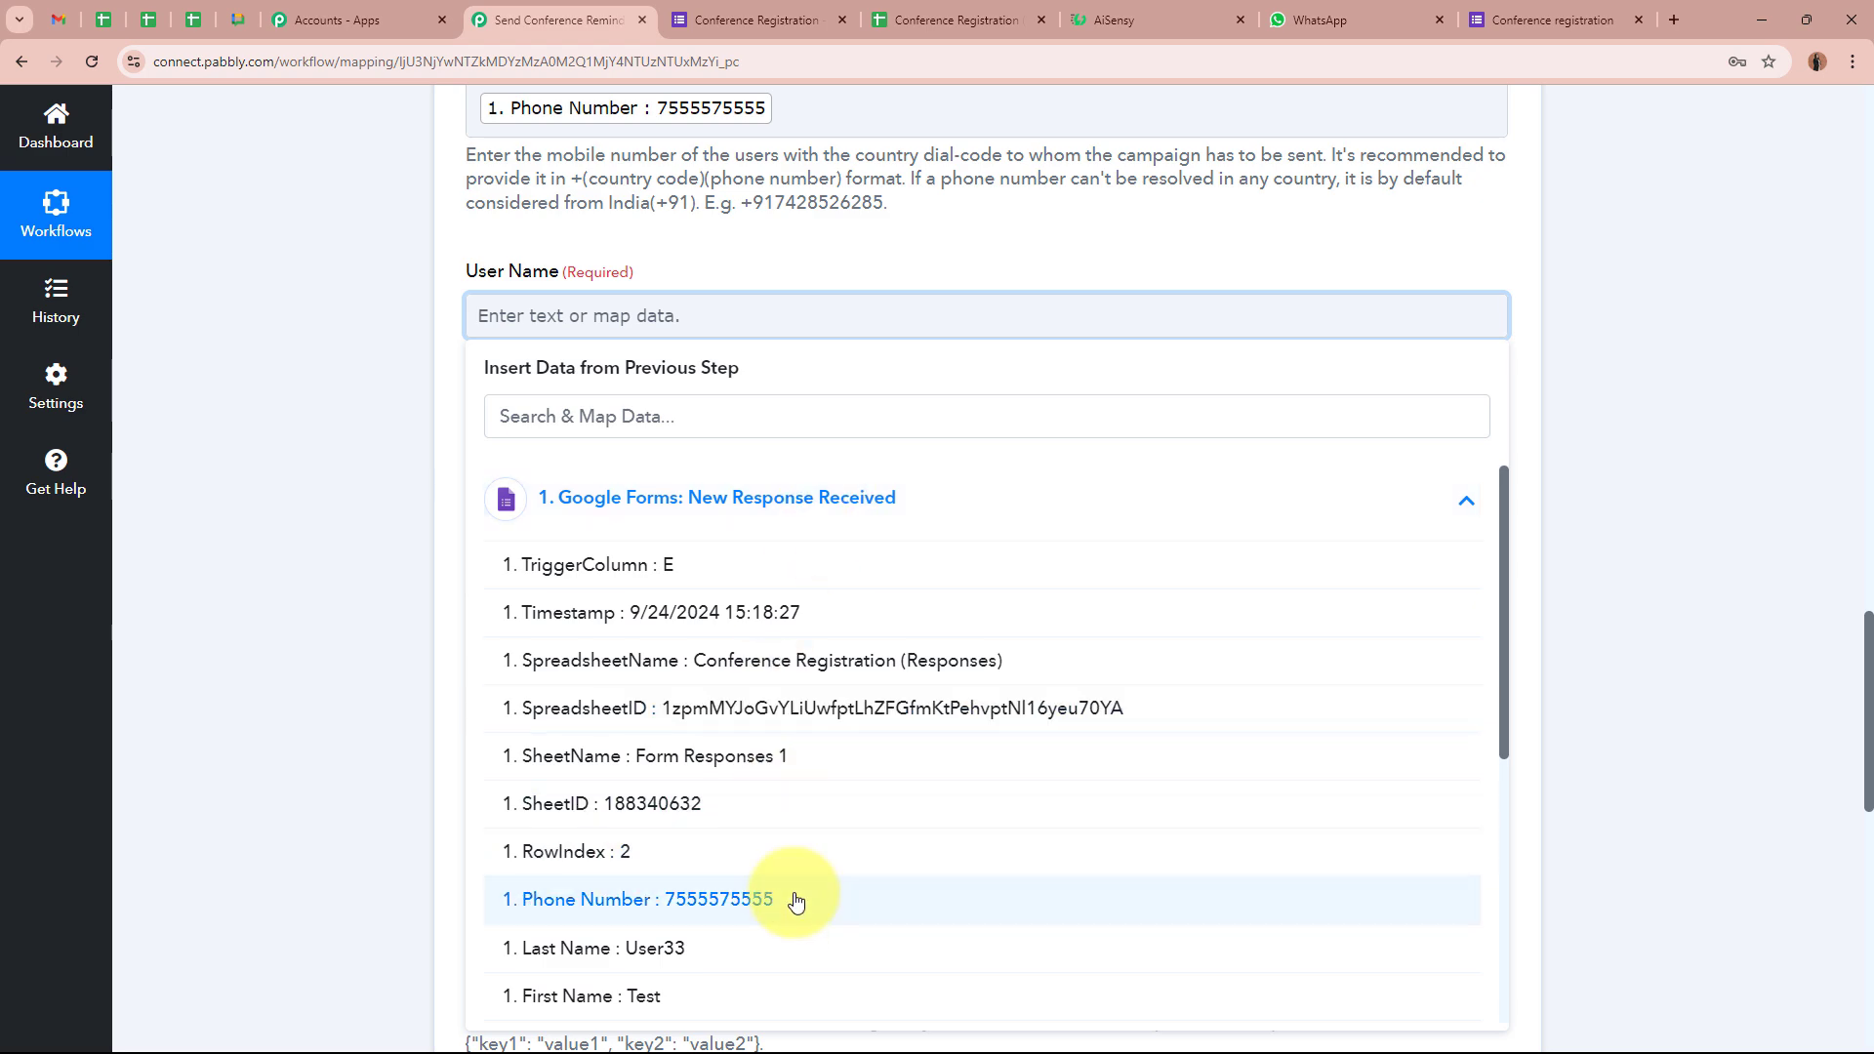
click(778, 997)
click(774, 967)
click(310, 678)
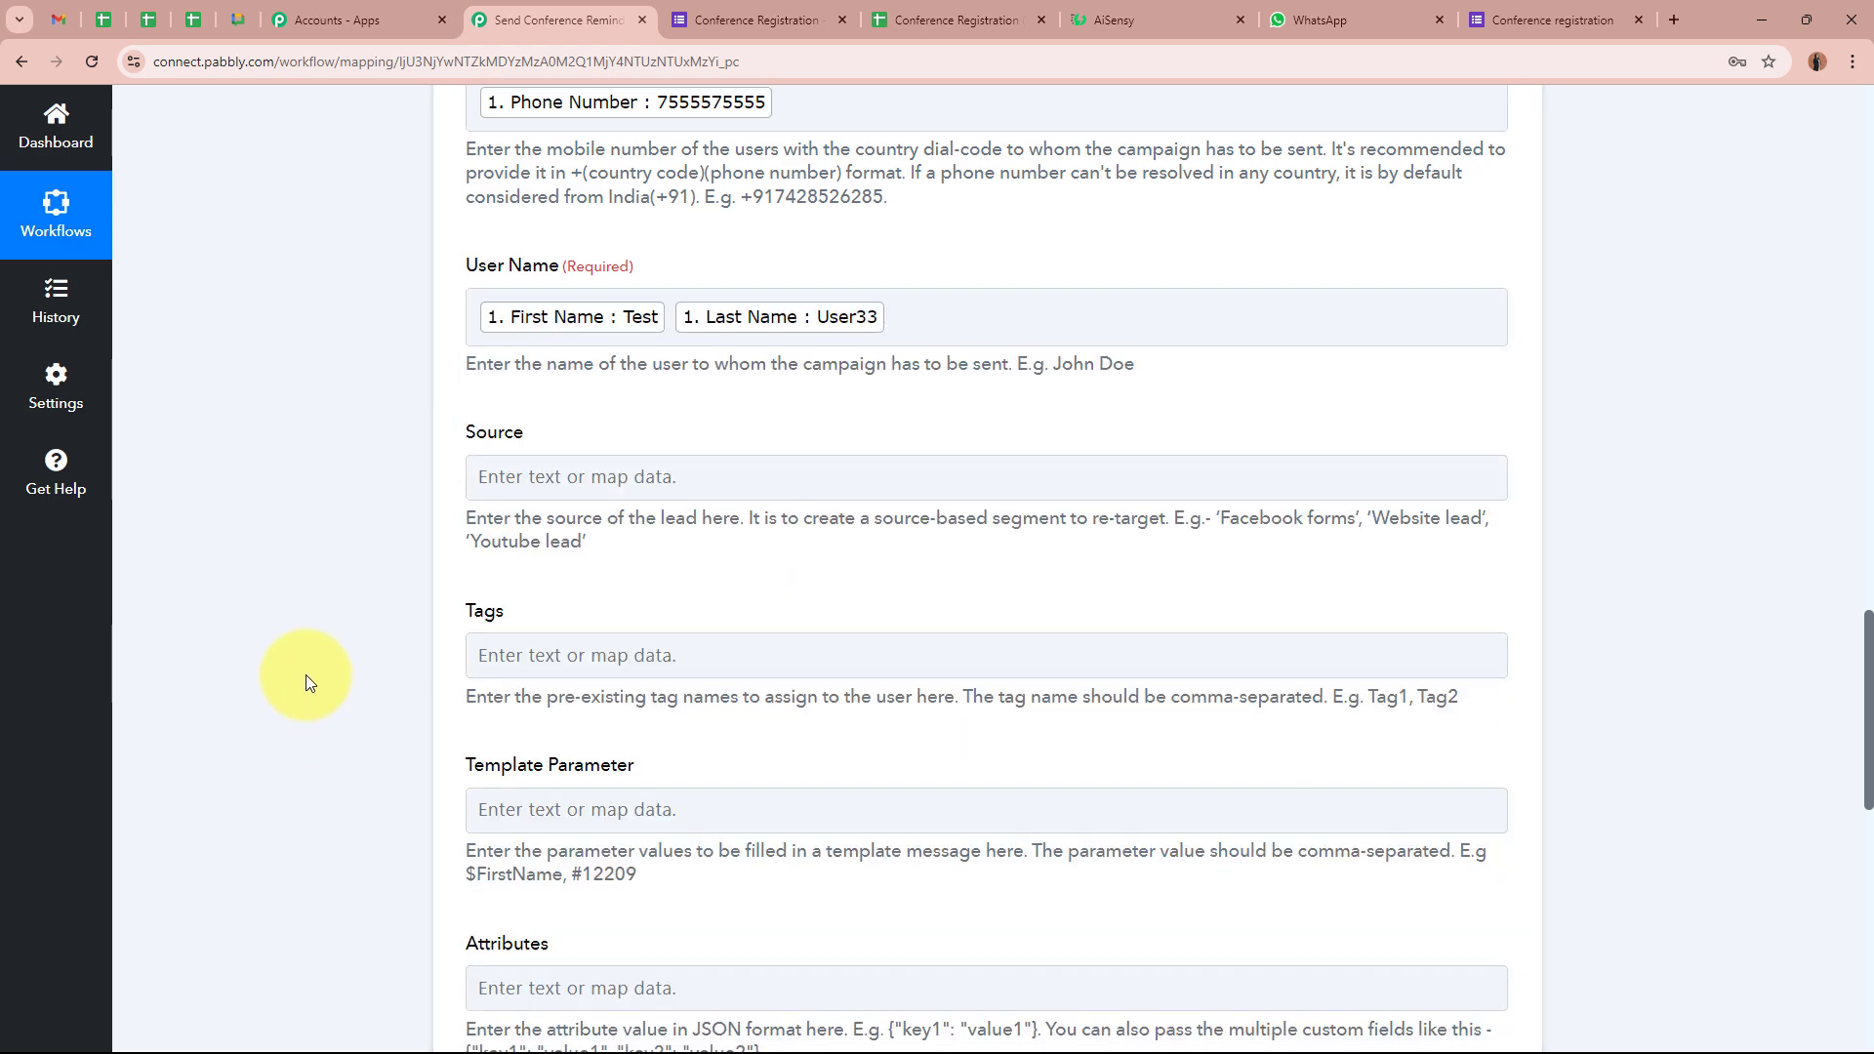
scroll(306, 675, down, 2)
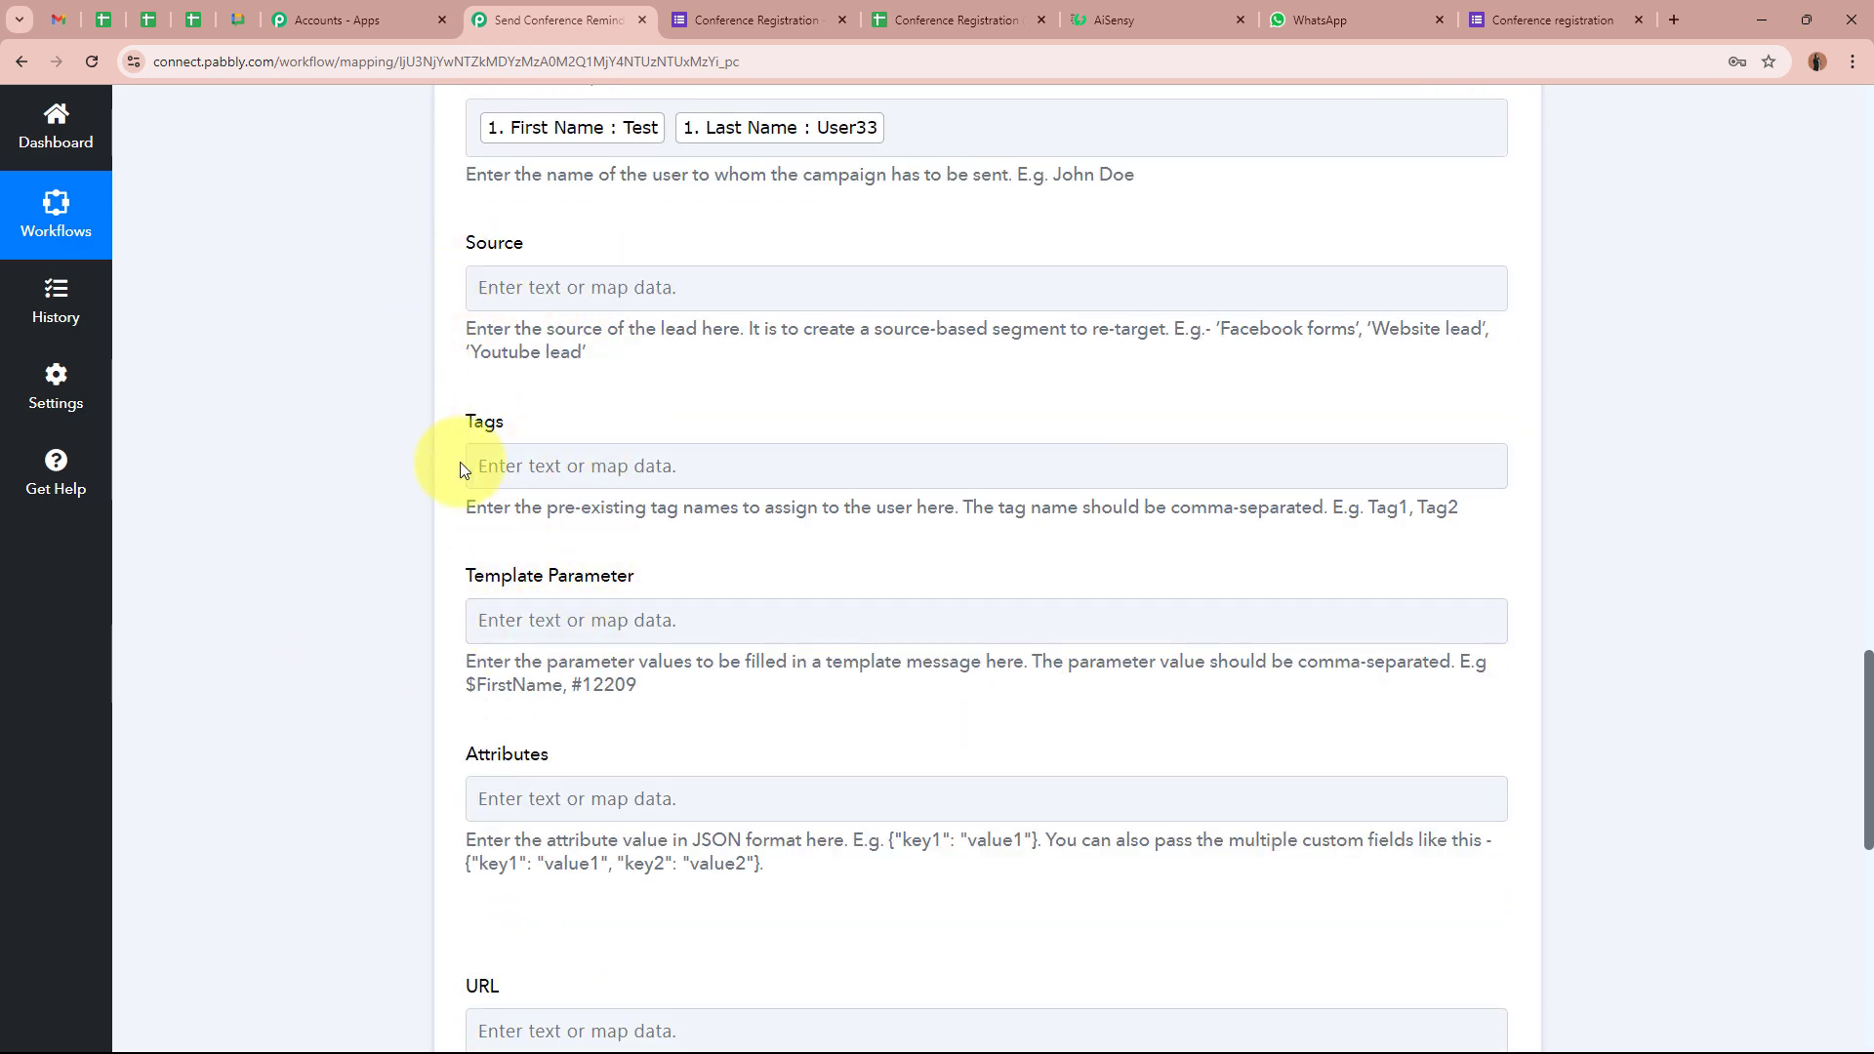
scroll(300, 532, down, 2)
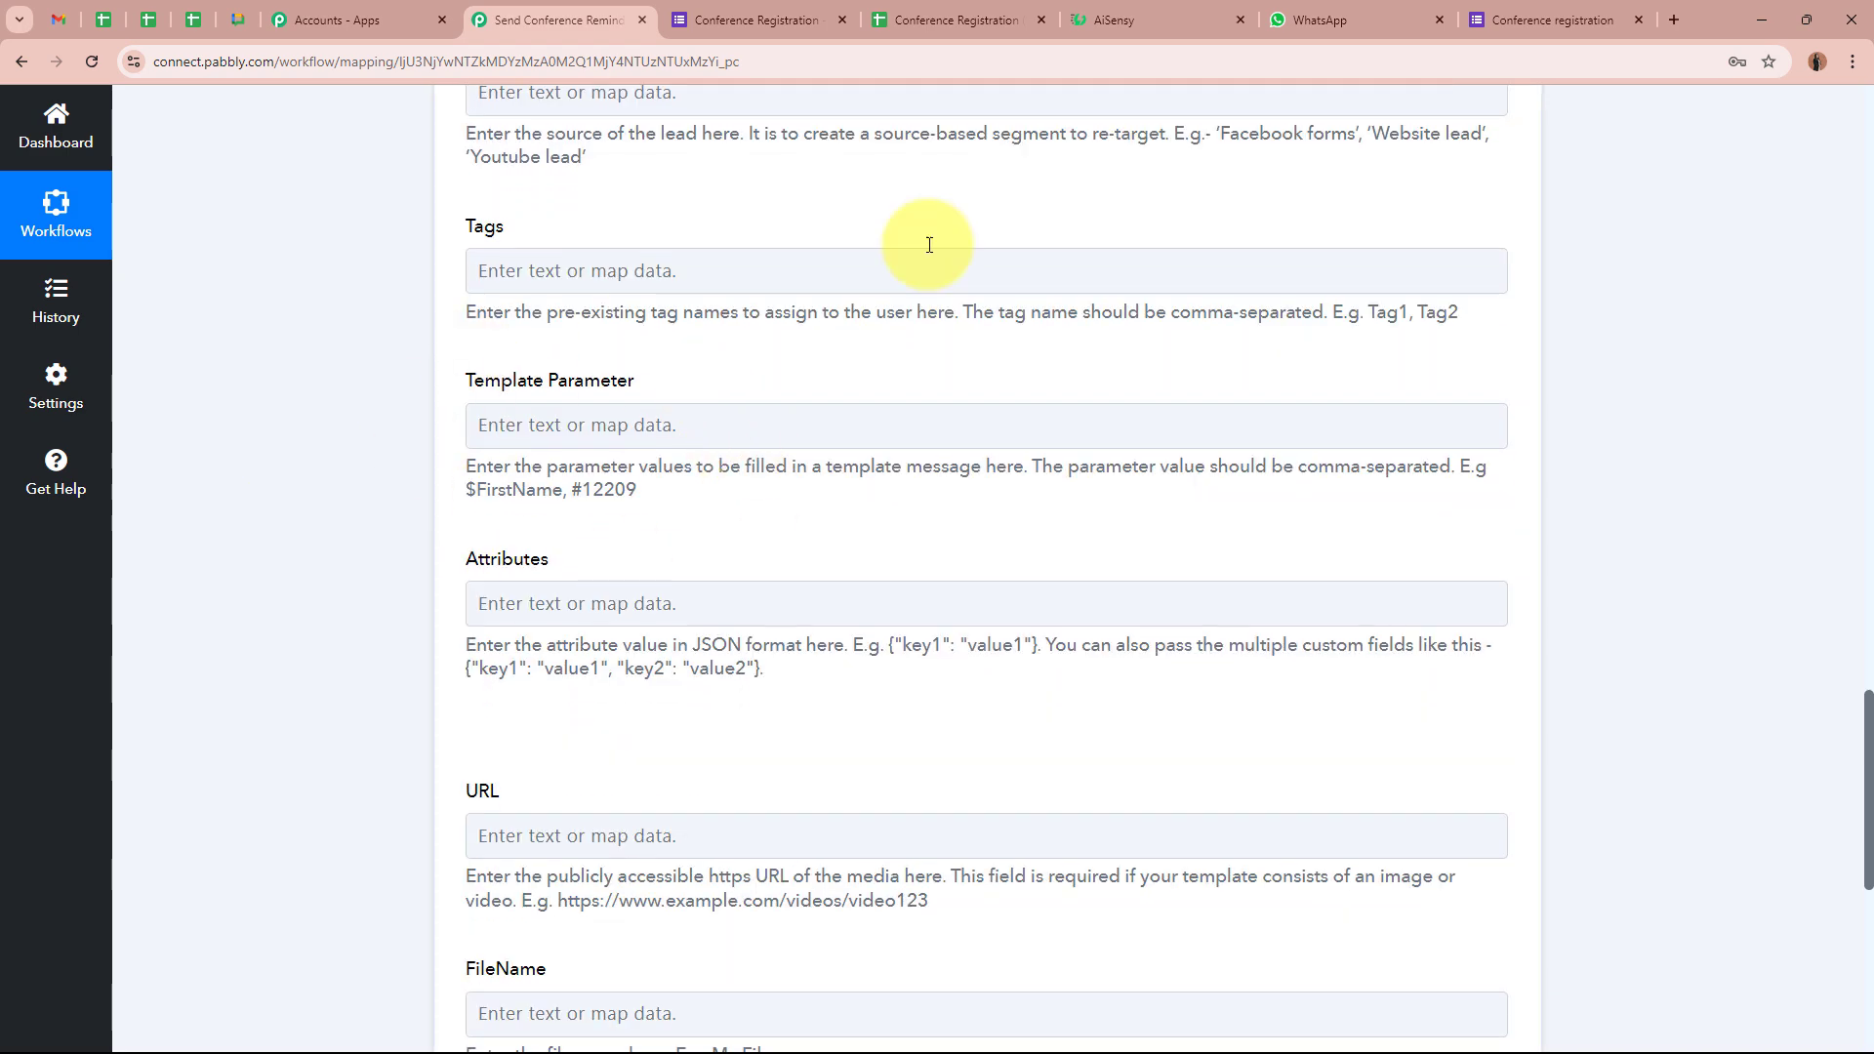
click(1205, 14)
Check the {{1}} placeholder in AiSensy, then map the form's First Name and Last Name into Template Parameter
scroll(556, 683, down, 1)
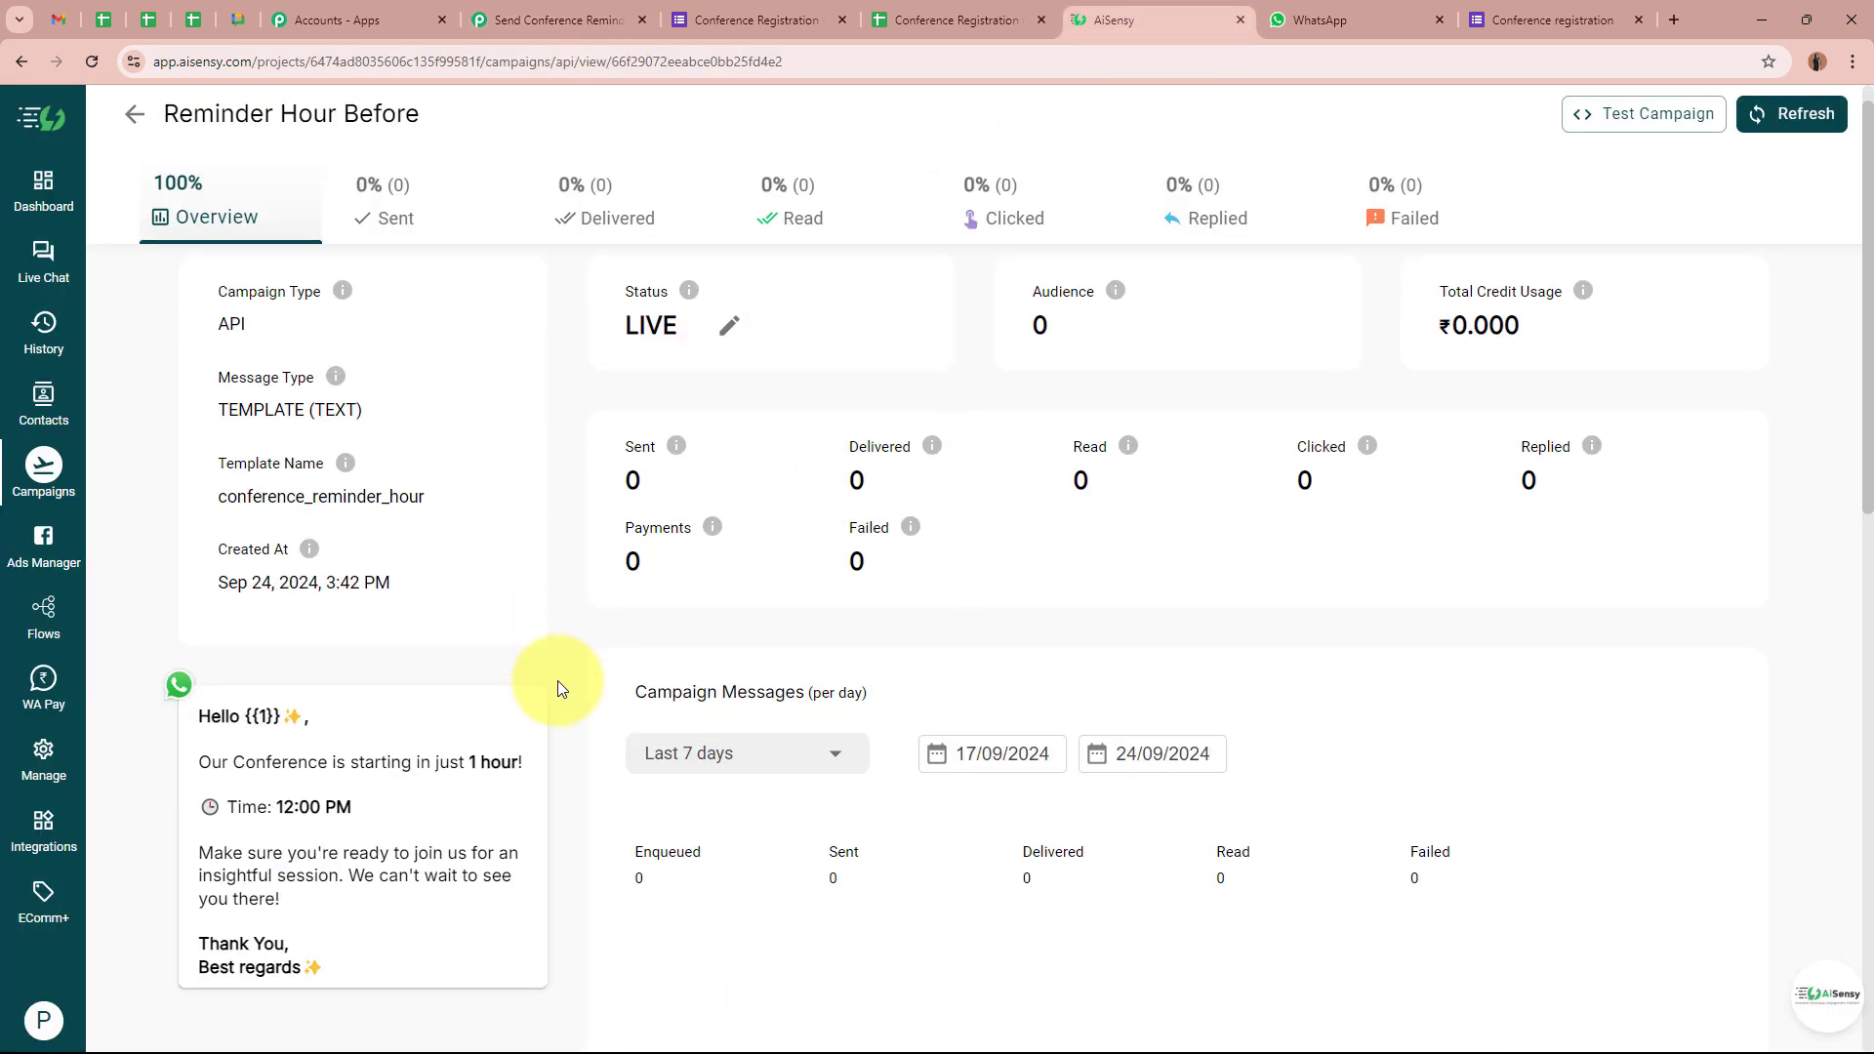
mouse_move(249, 667)
mouse_down()
mouse_move(281, 664)
mouse_move(258, 662)
mouse_up()
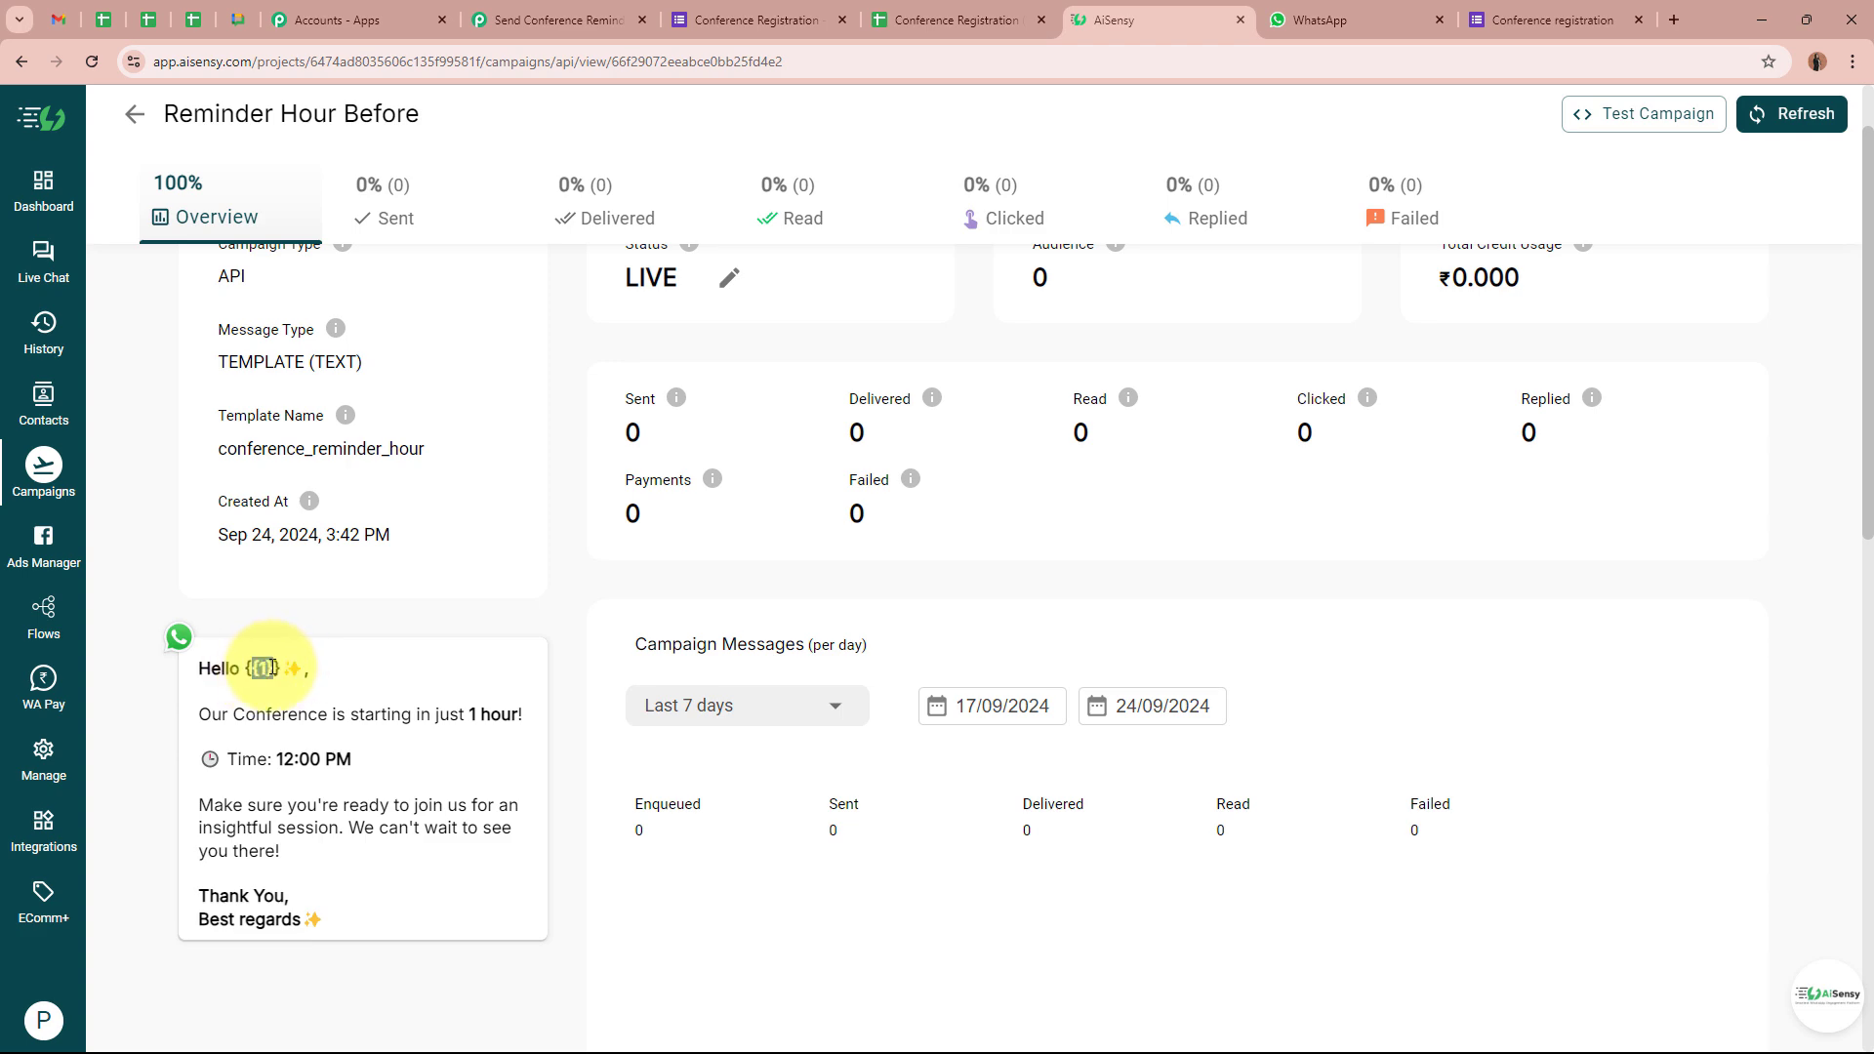
click(547, 20)
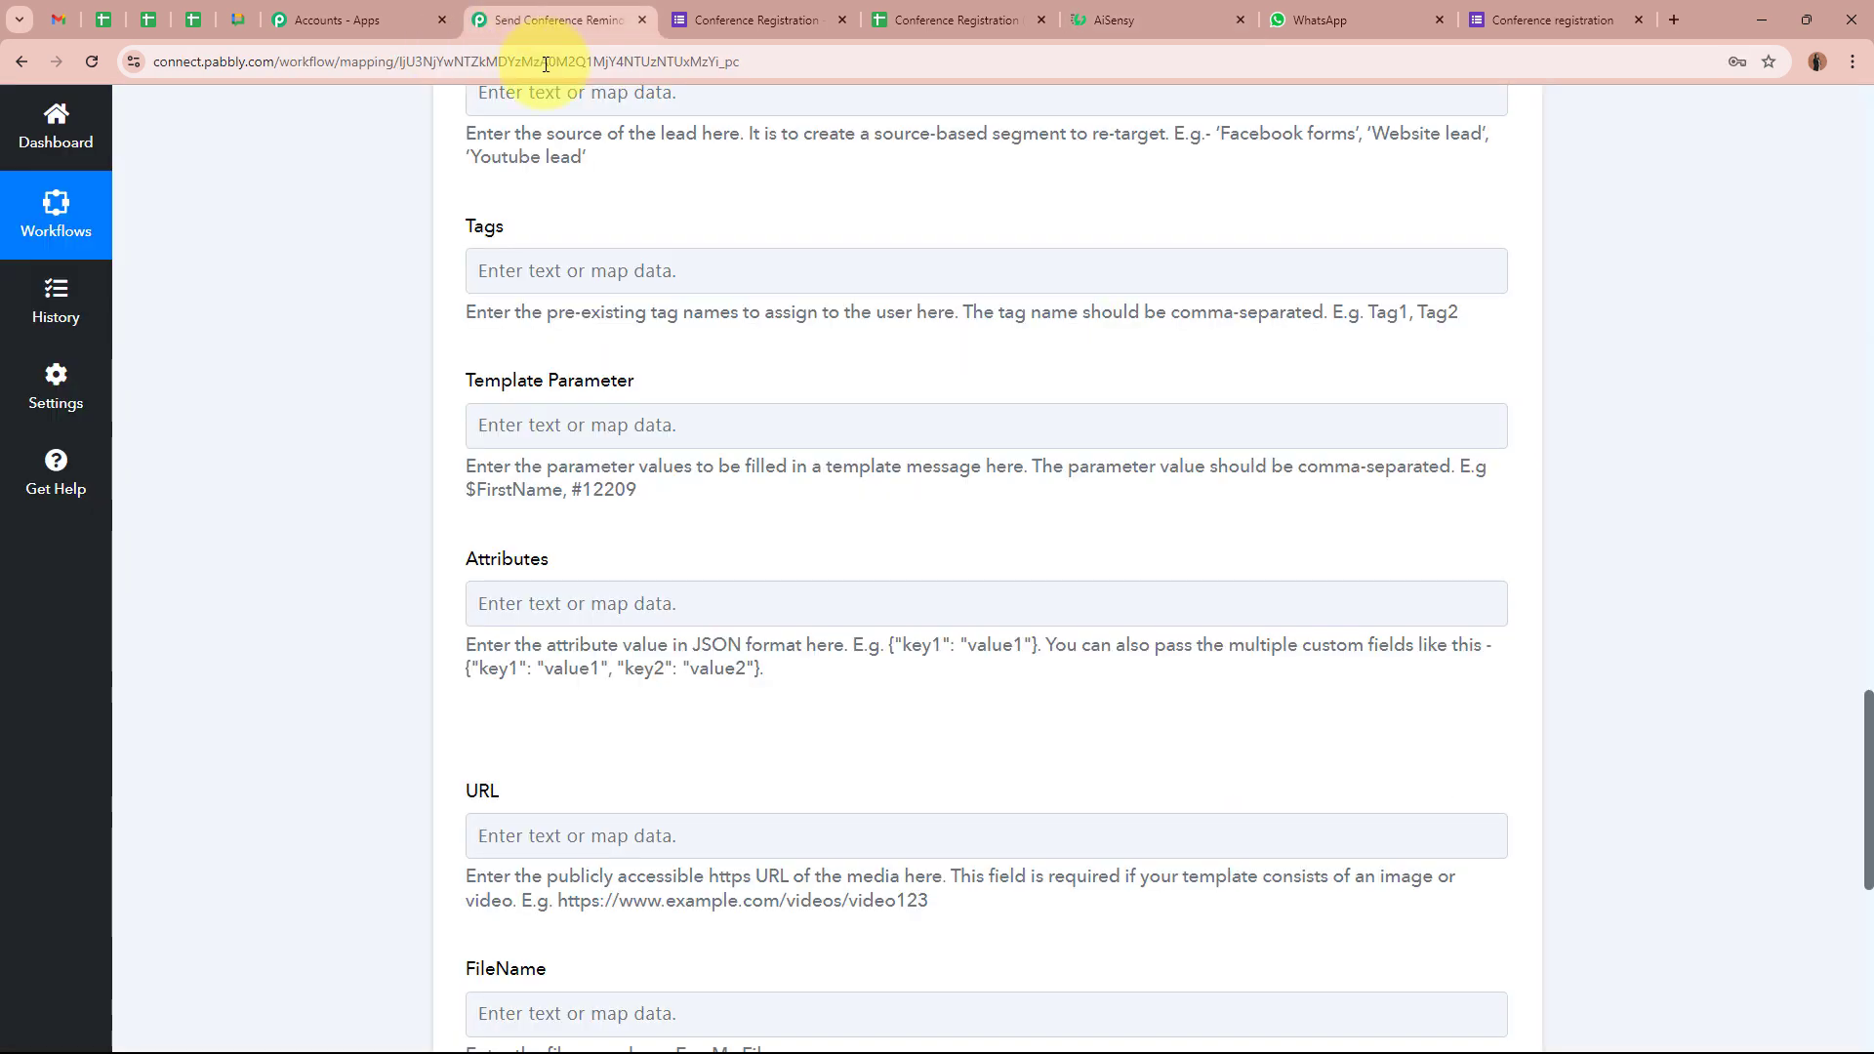
click(717, 442)
click(774, 639)
scroll(781, 859, down, 2)
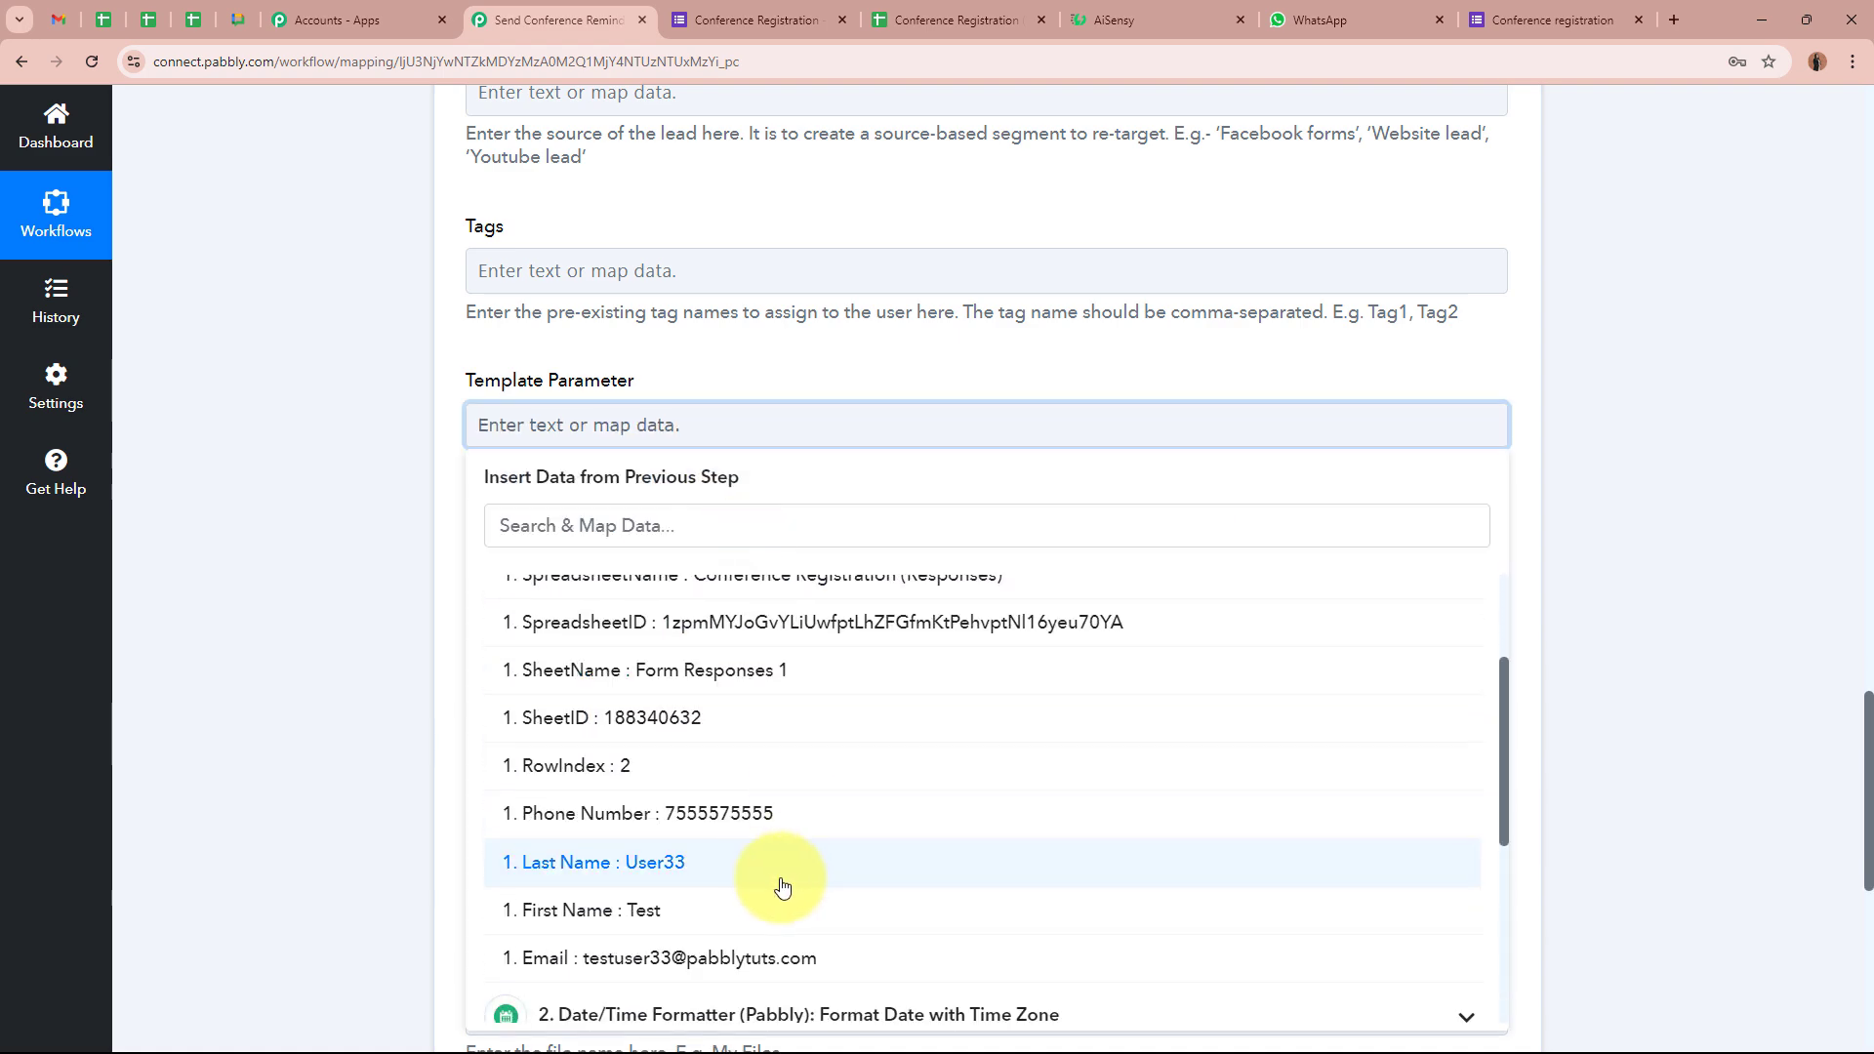
click(732, 917)
click(726, 876)
click(406, 590)
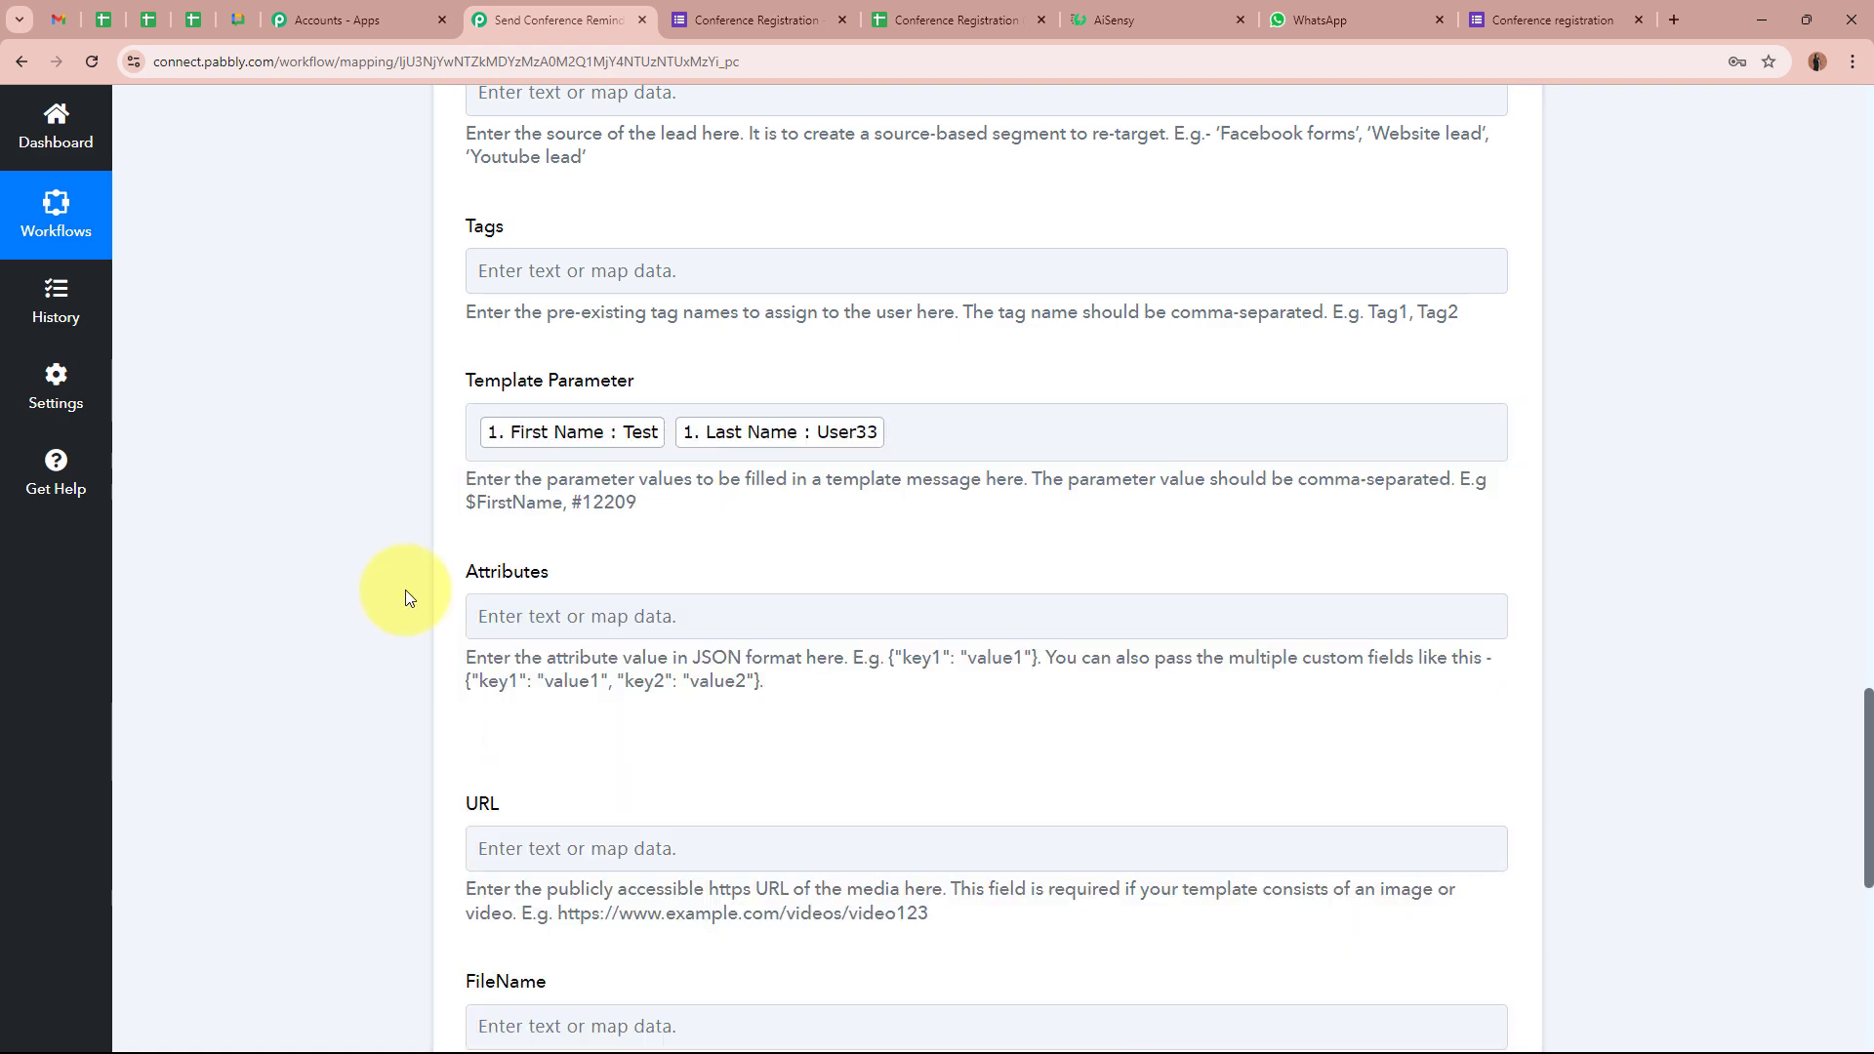
Recheck the campaign template in AiSensy, then save the step and send a test request
click(1209, 7)
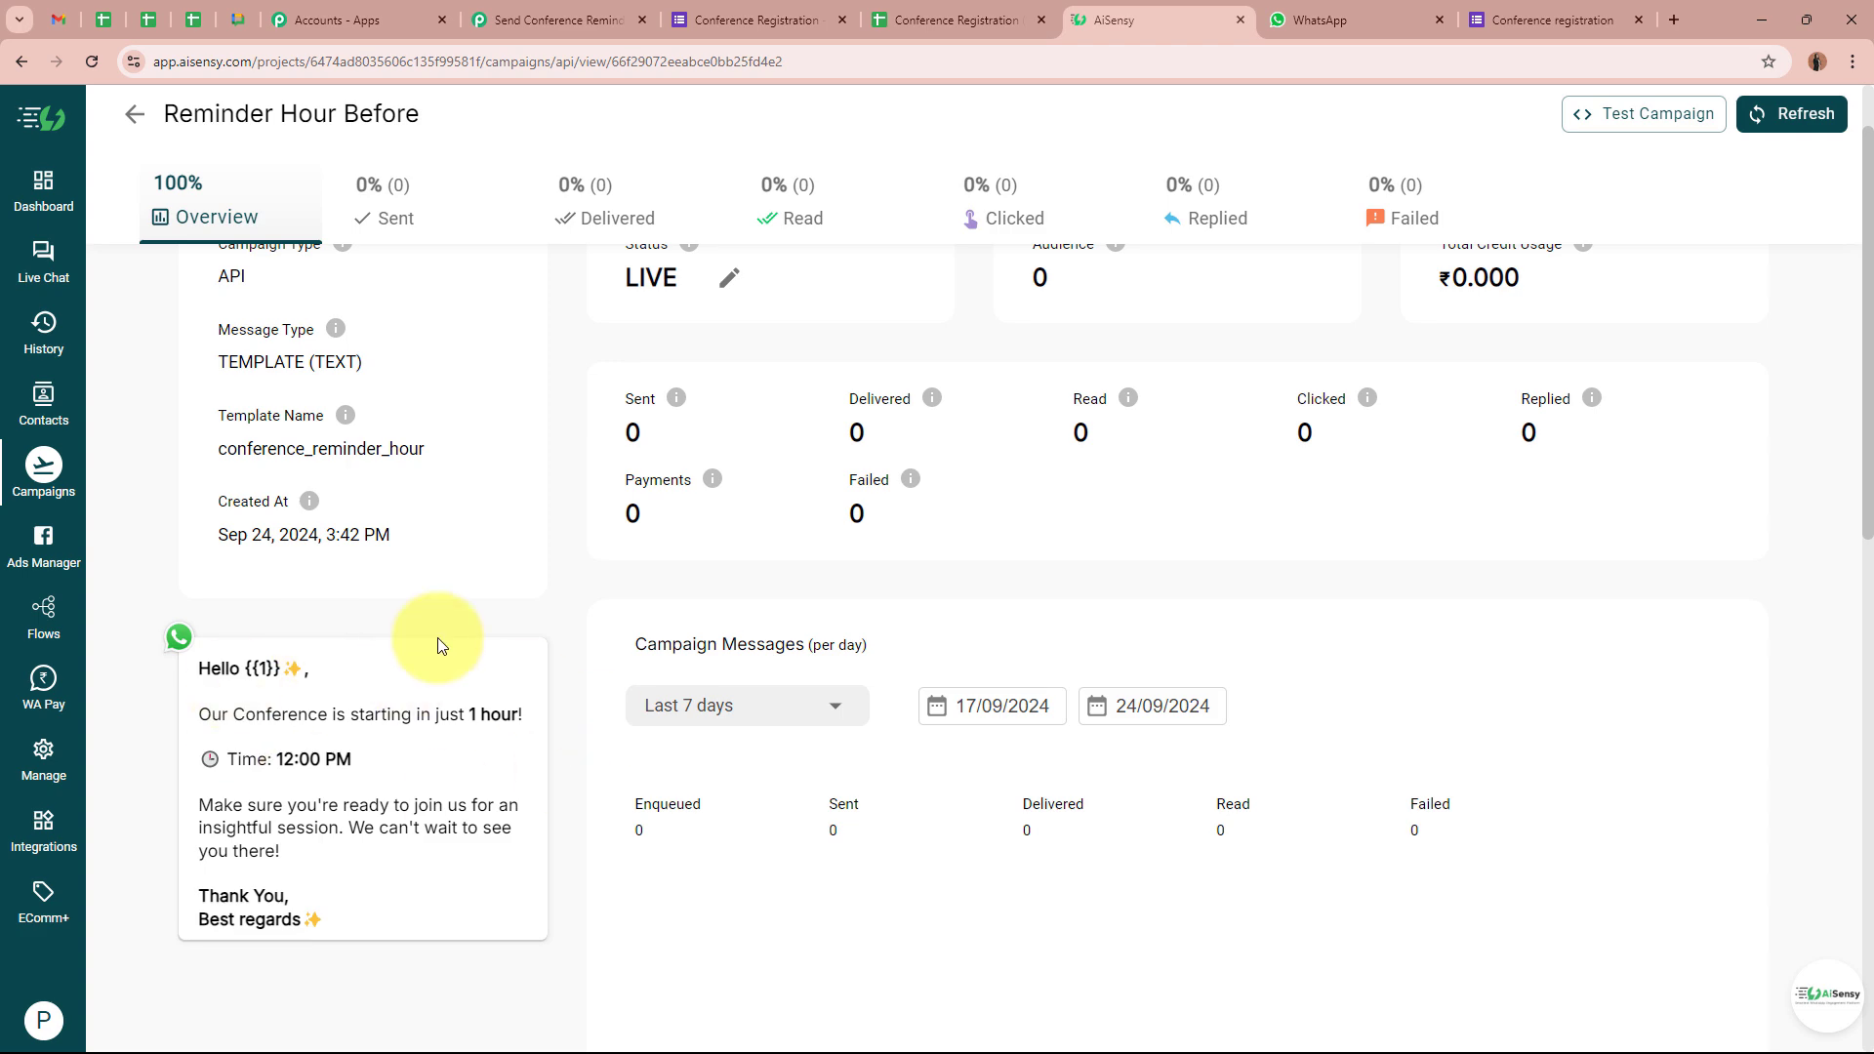
click(598, 17)
scroll(289, 576, down, 2)
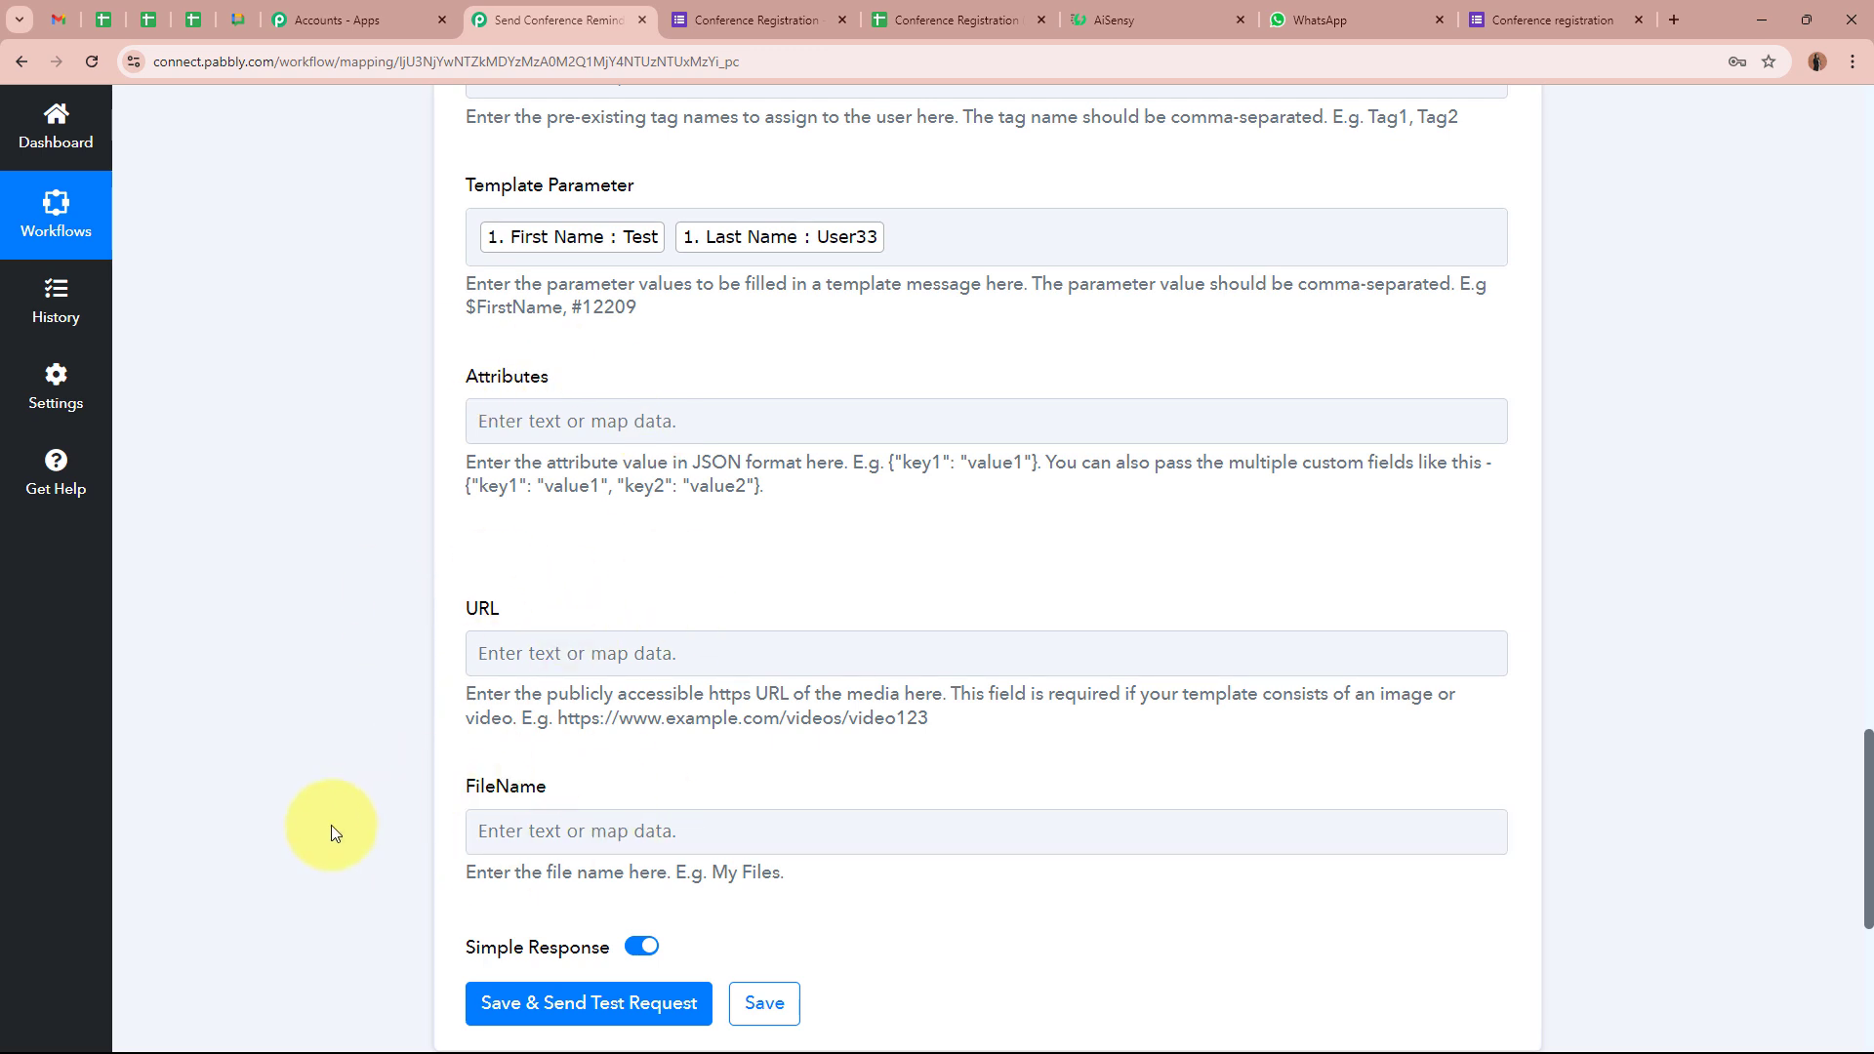
scroll(334, 783, down, 3)
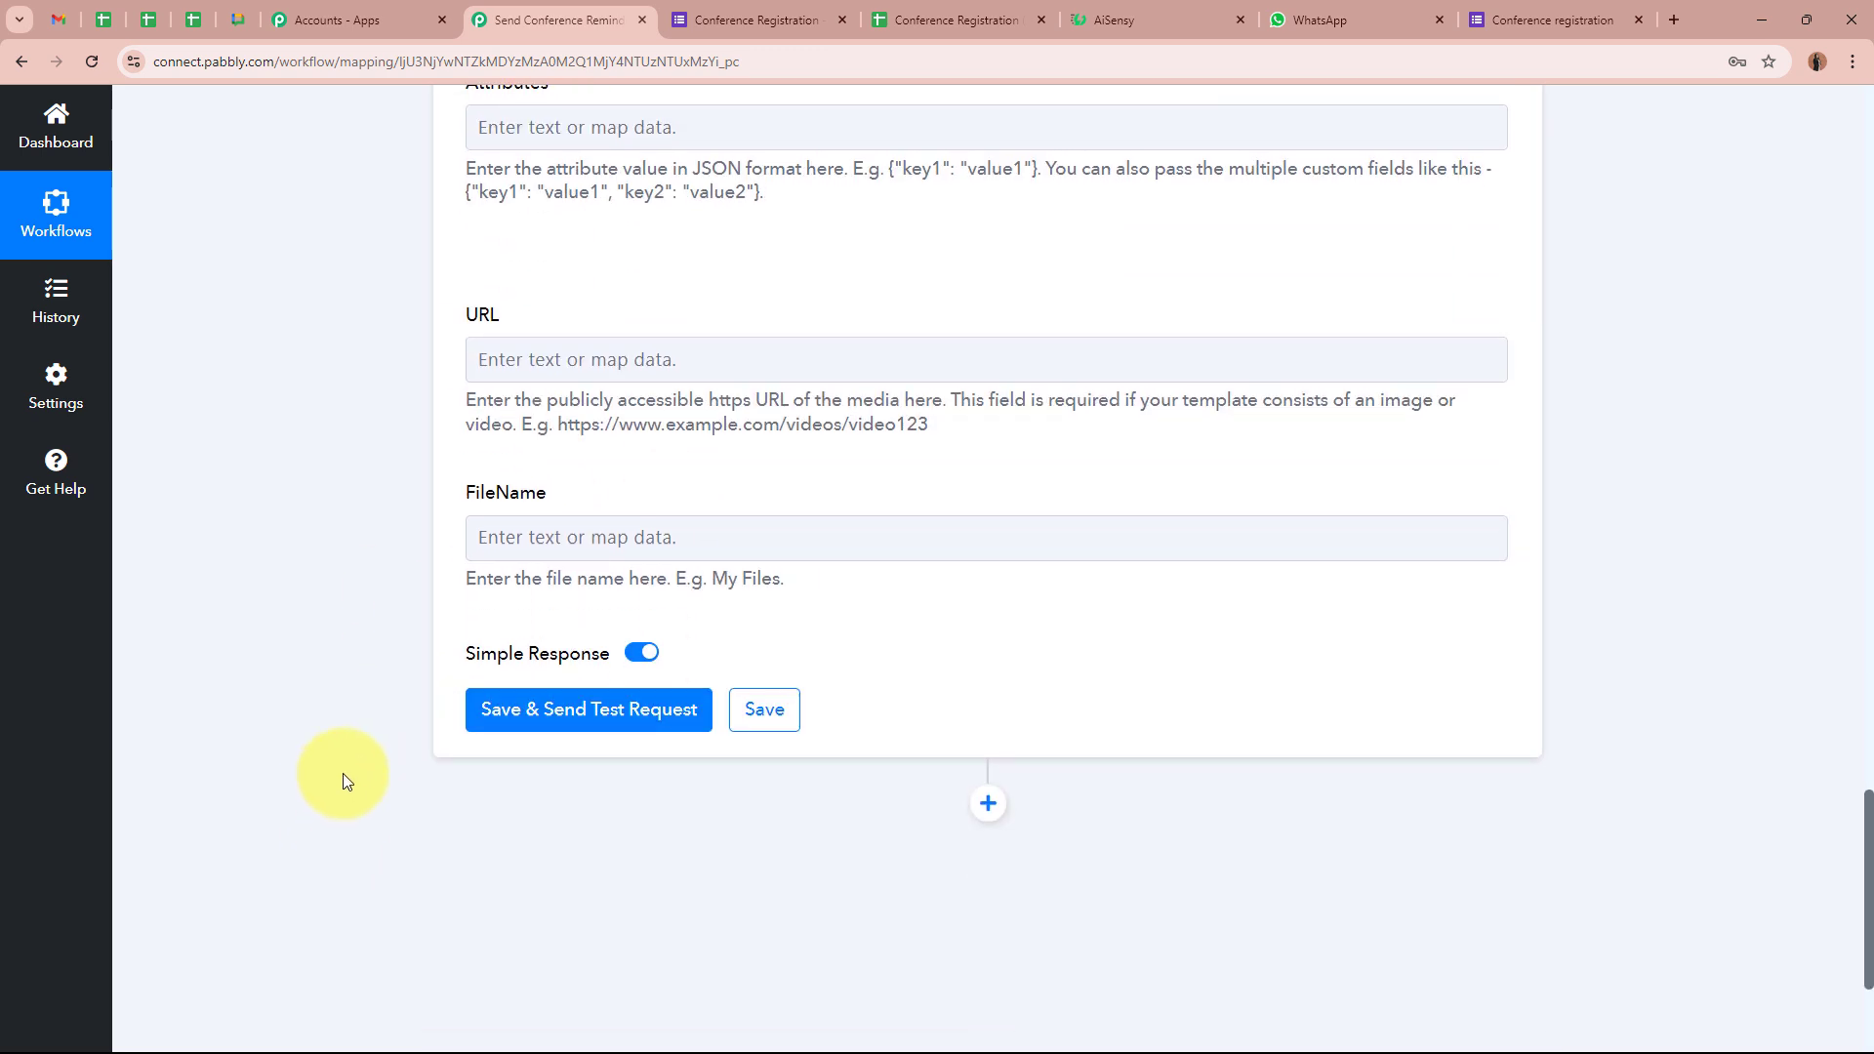
scroll(336, 774, down, 2)
click(648, 514)
Review the test response showing Success true and the submitted message id
scroll(246, 633, down, 1)
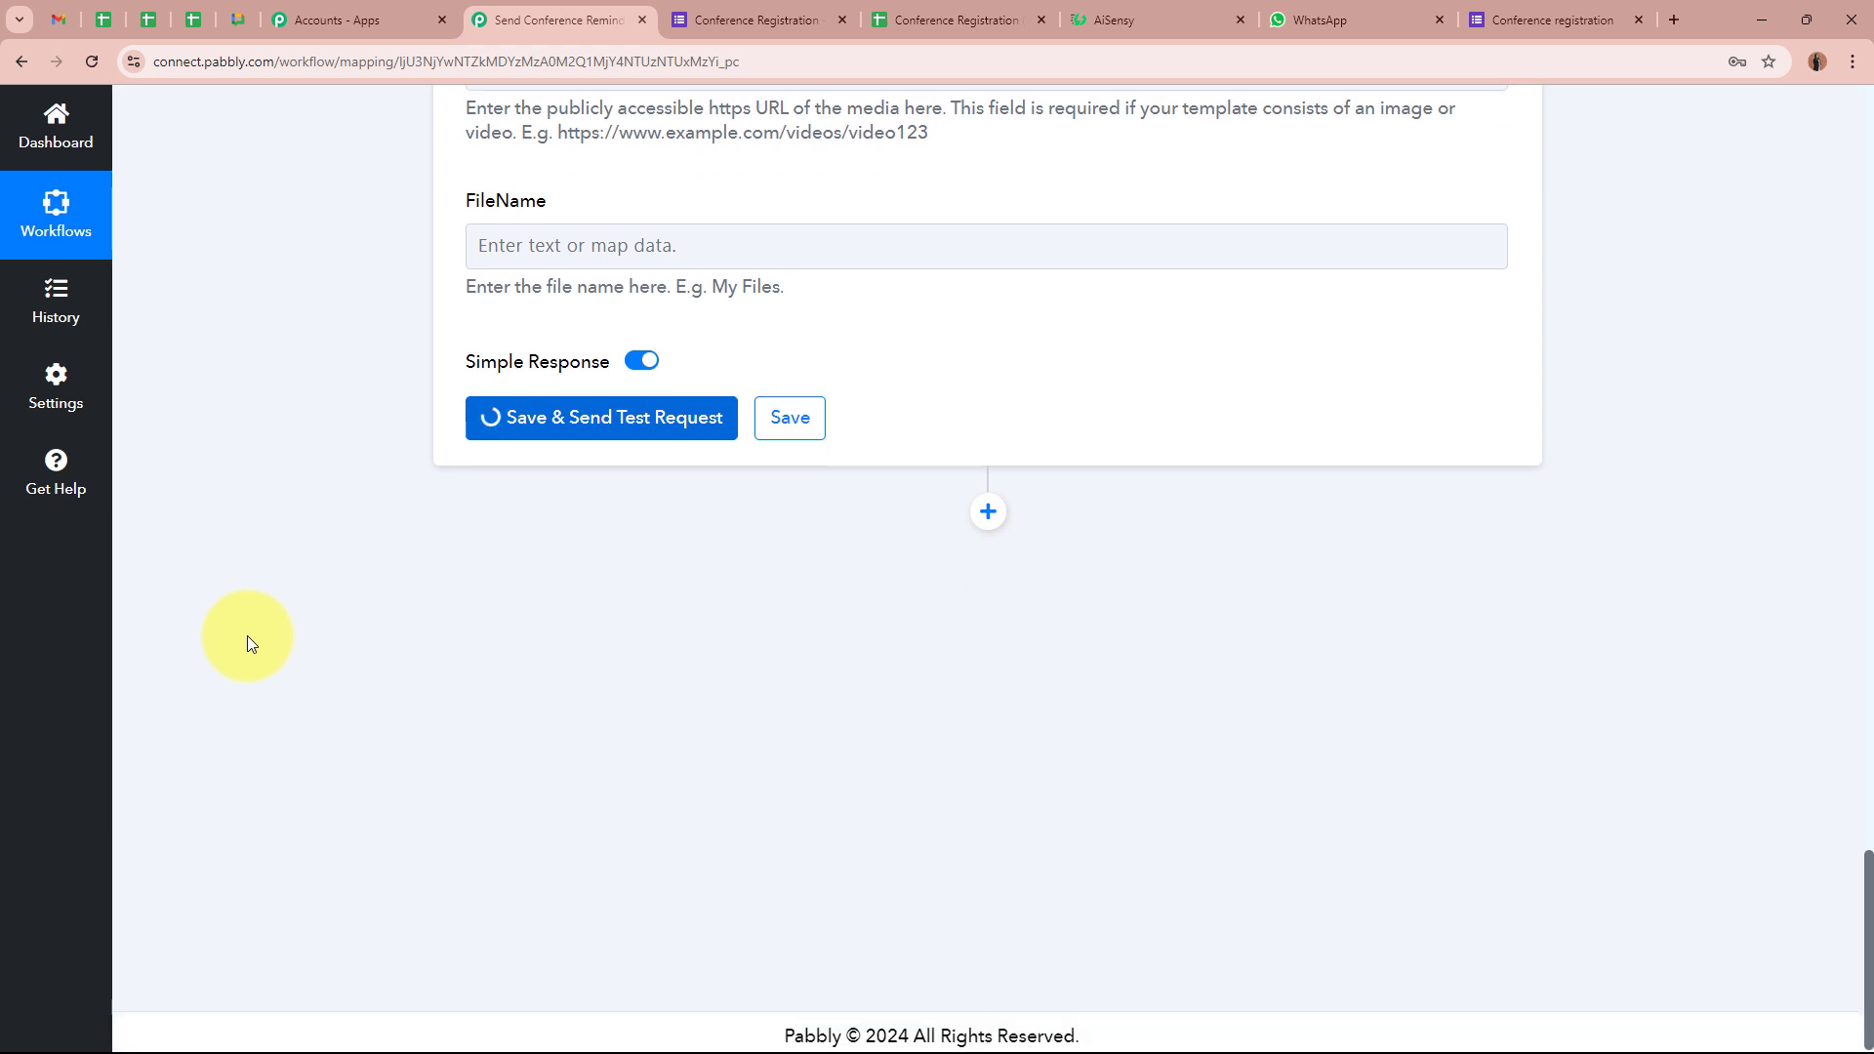
drag(550, 507, 477, 507)
drag(1130, 507, 877, 505)
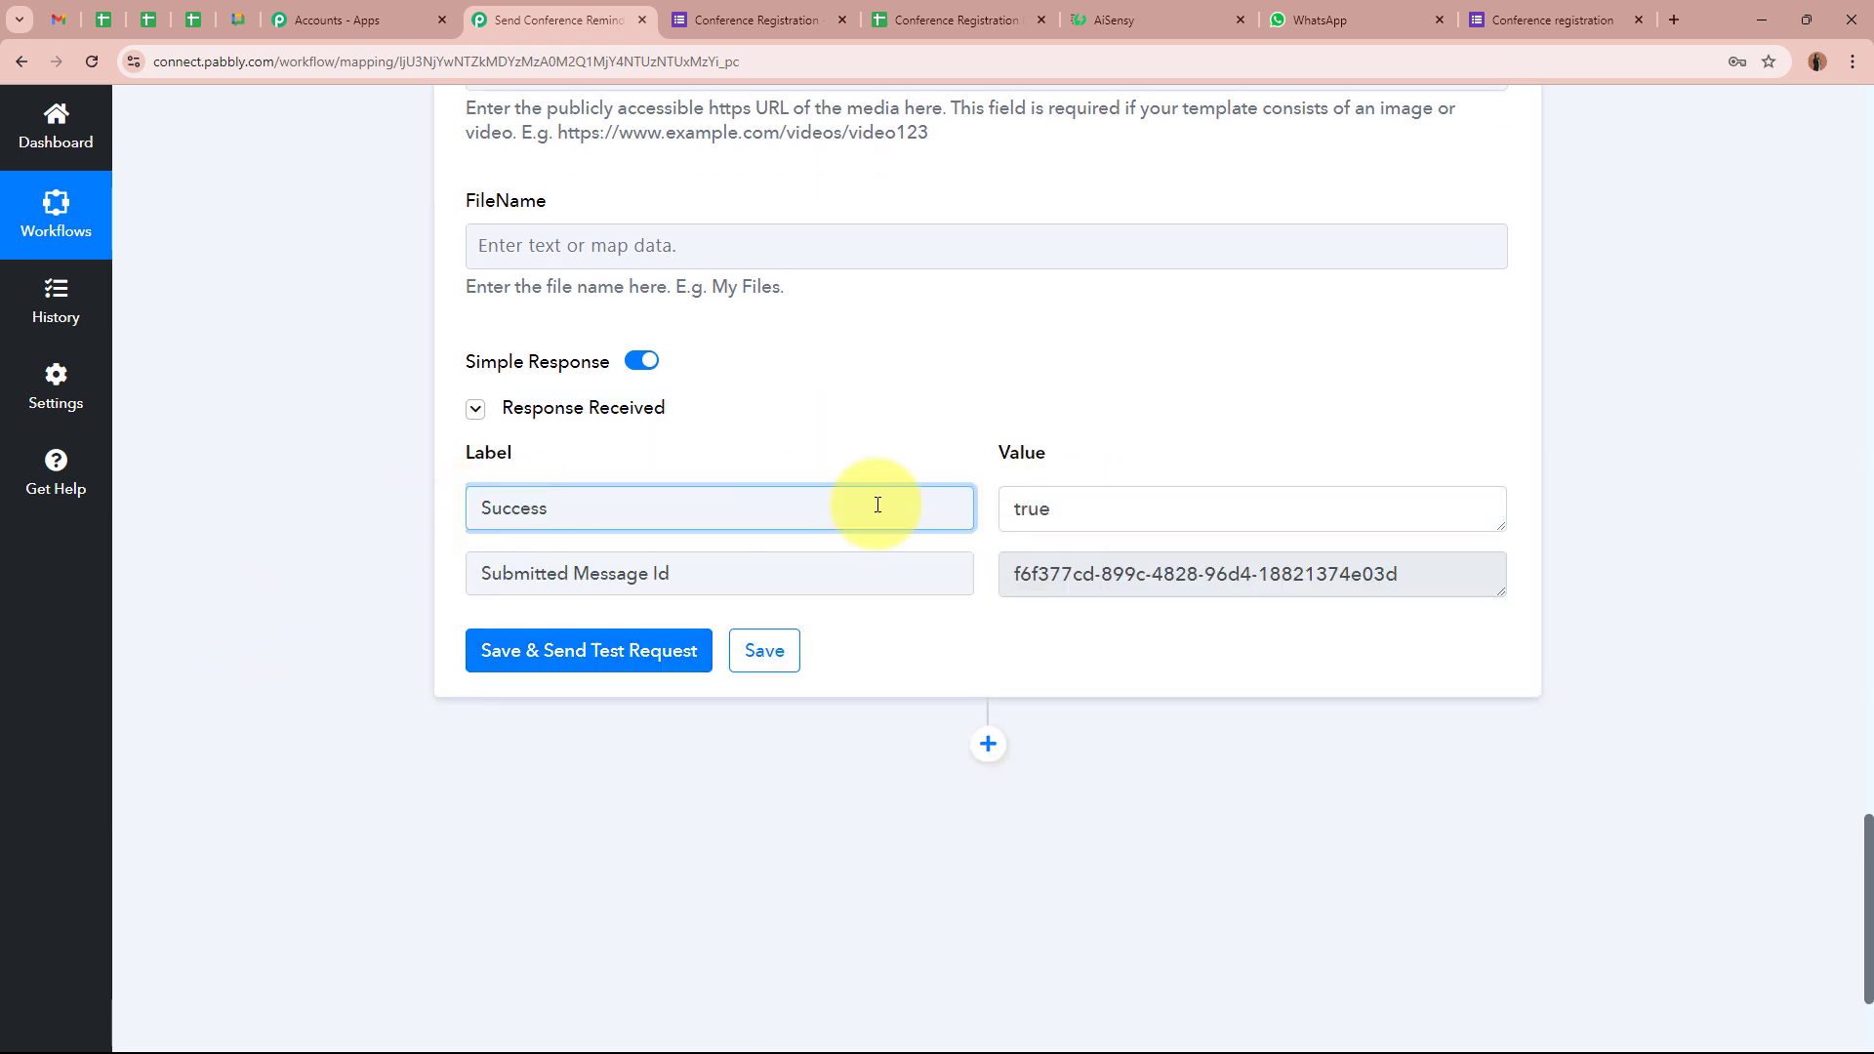
key(Tab)
key(Tab)
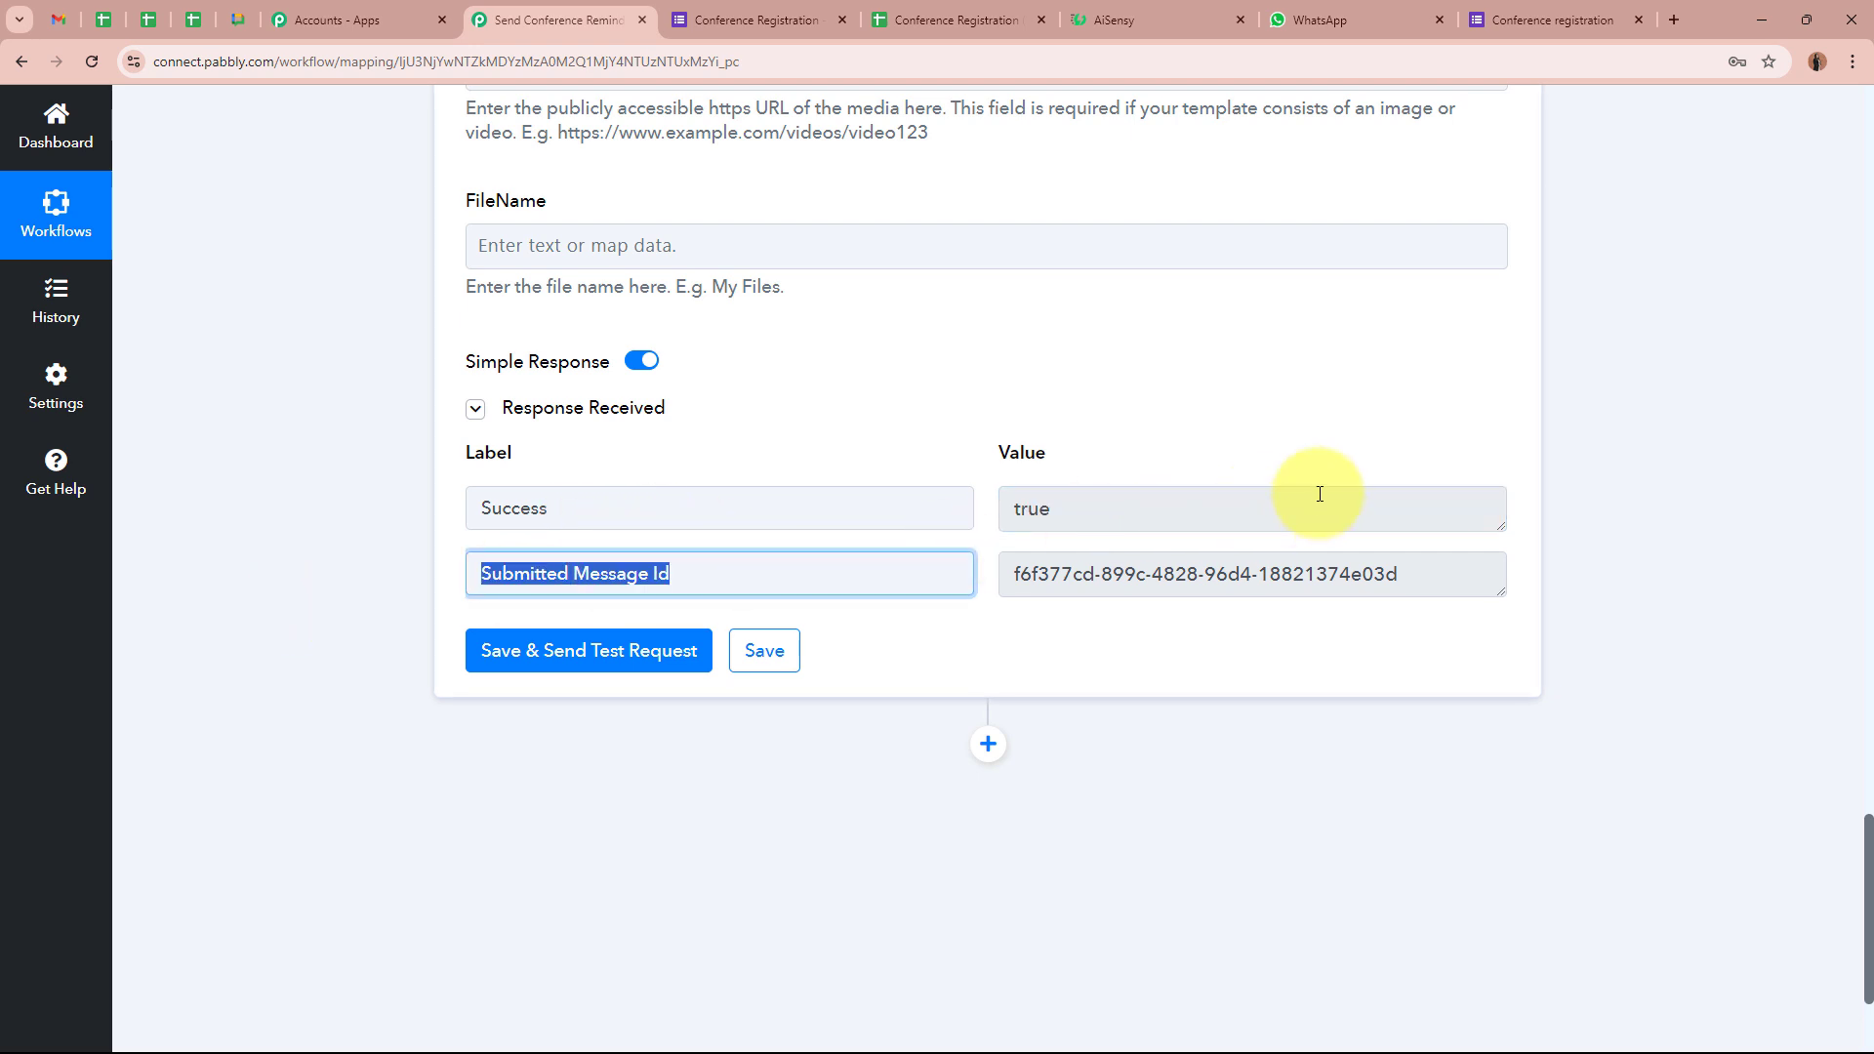
drag(1417, 575, 994, 601)
click(1175, 650)
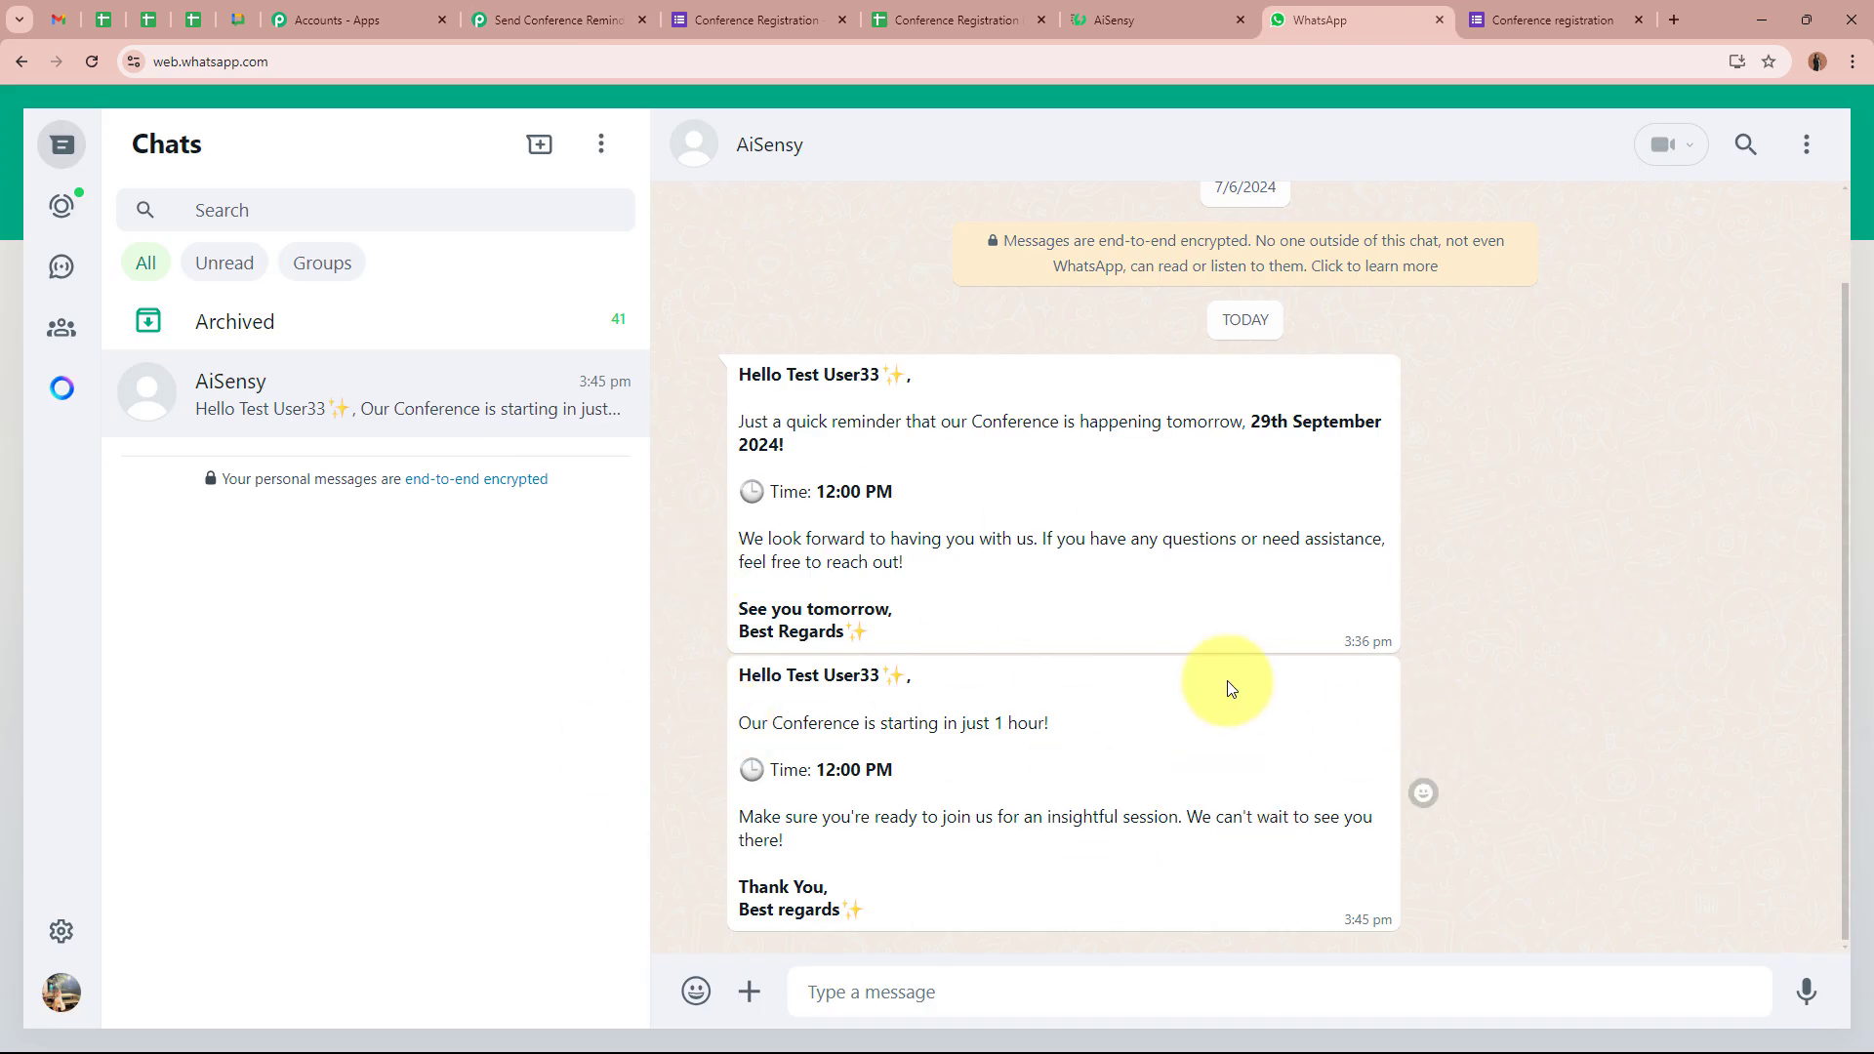
drag(737, 673, 901, 680)
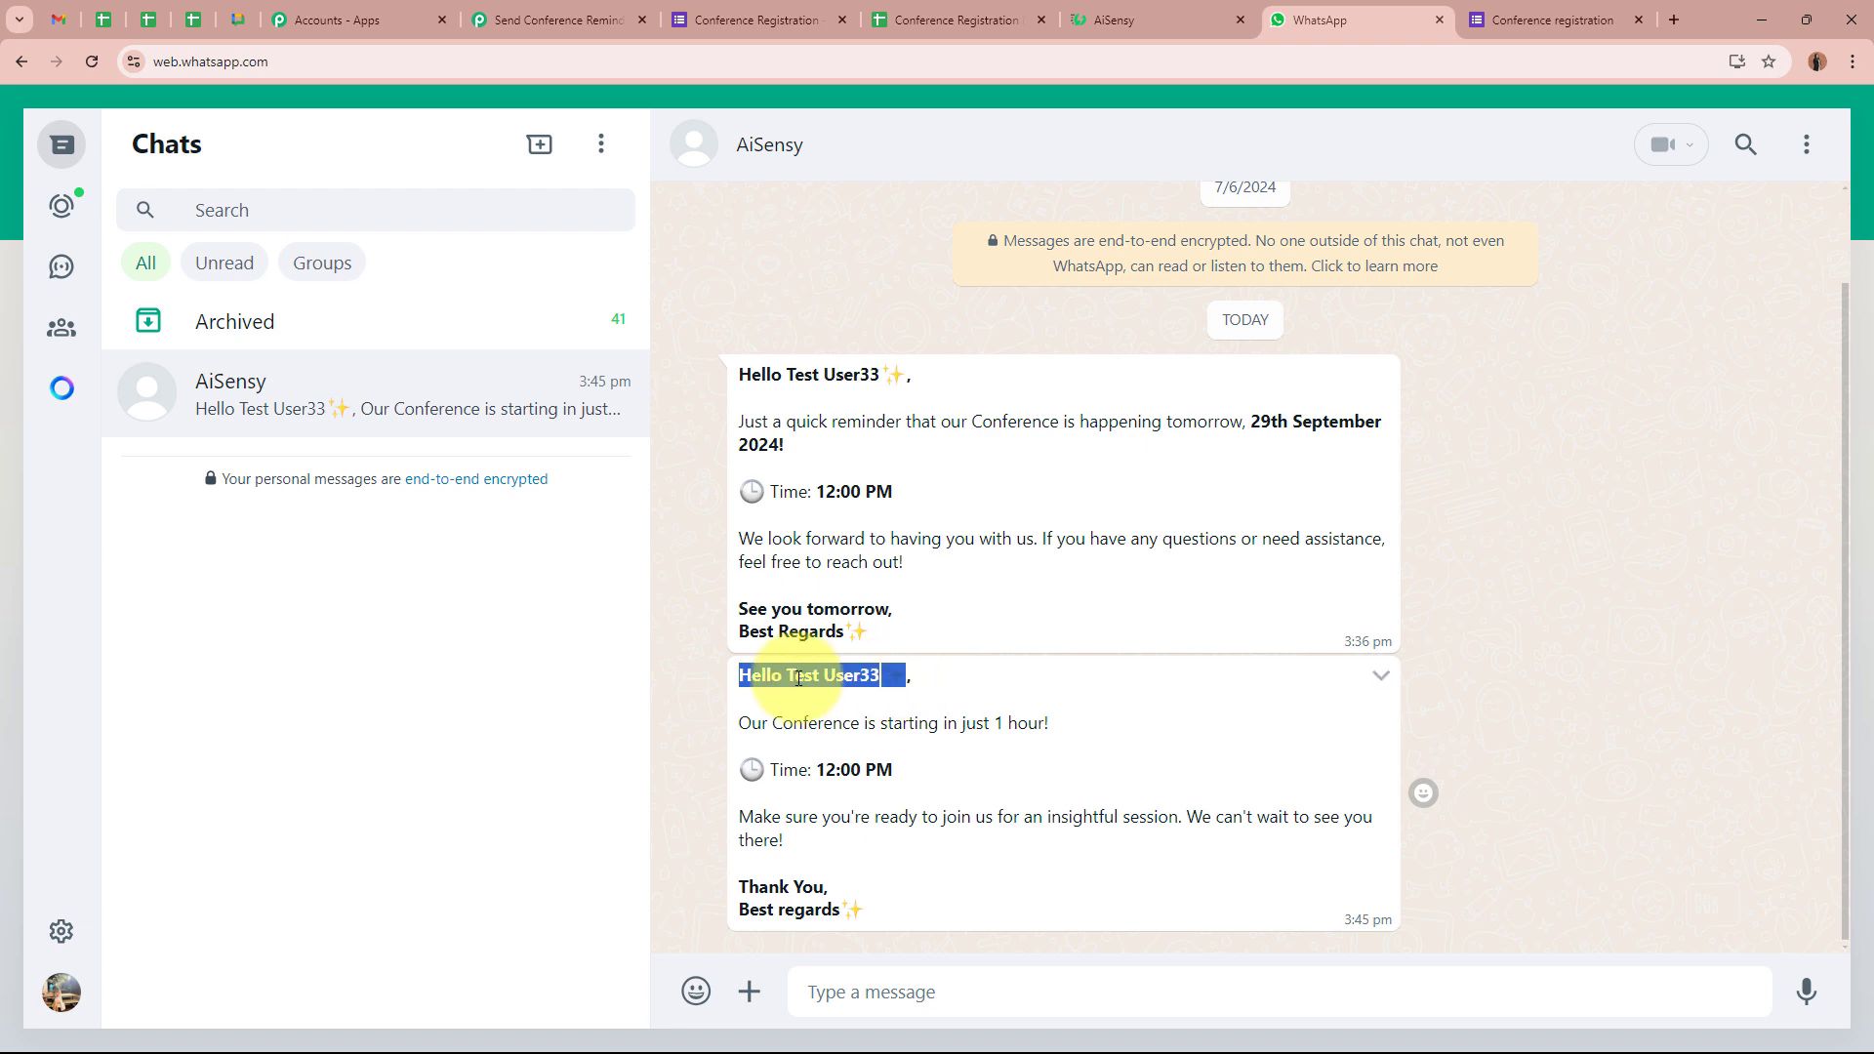
click(753, 670)
drag(782, 674, 869, 673)
click(870, 673)
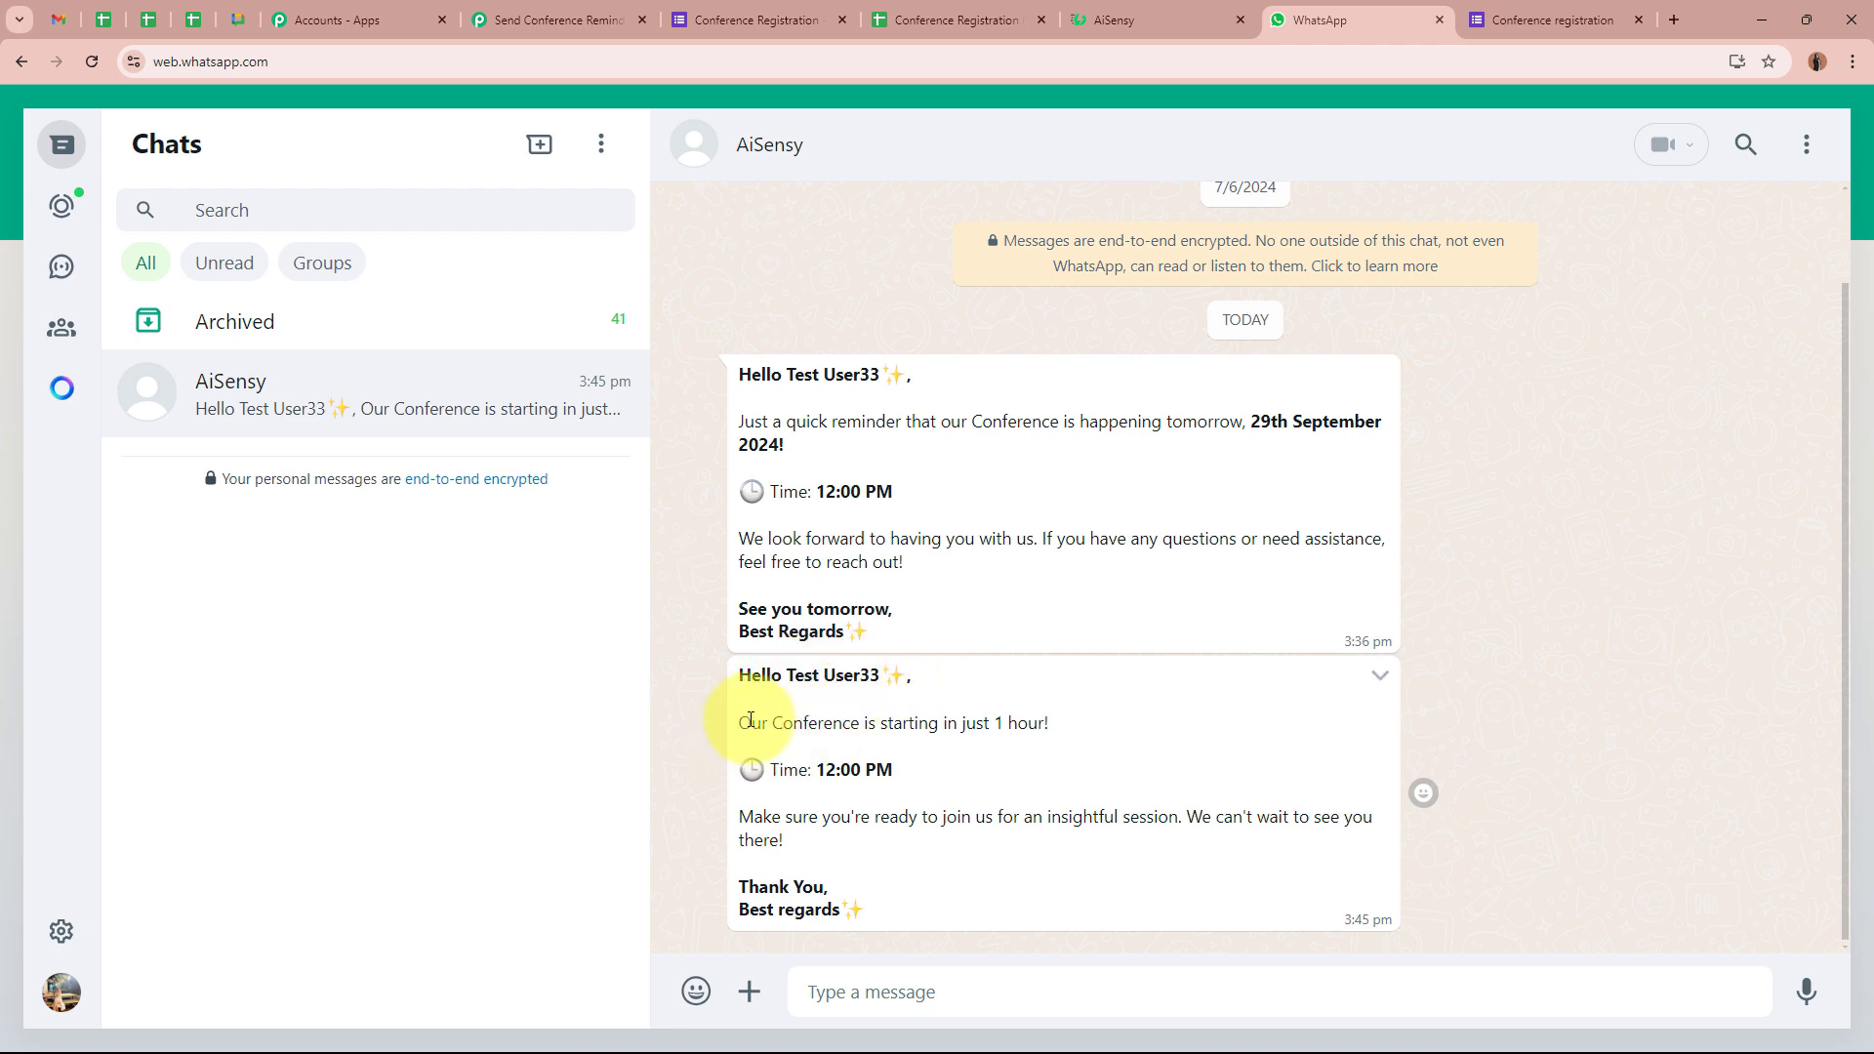
drag(749, 722, 1028, 722)
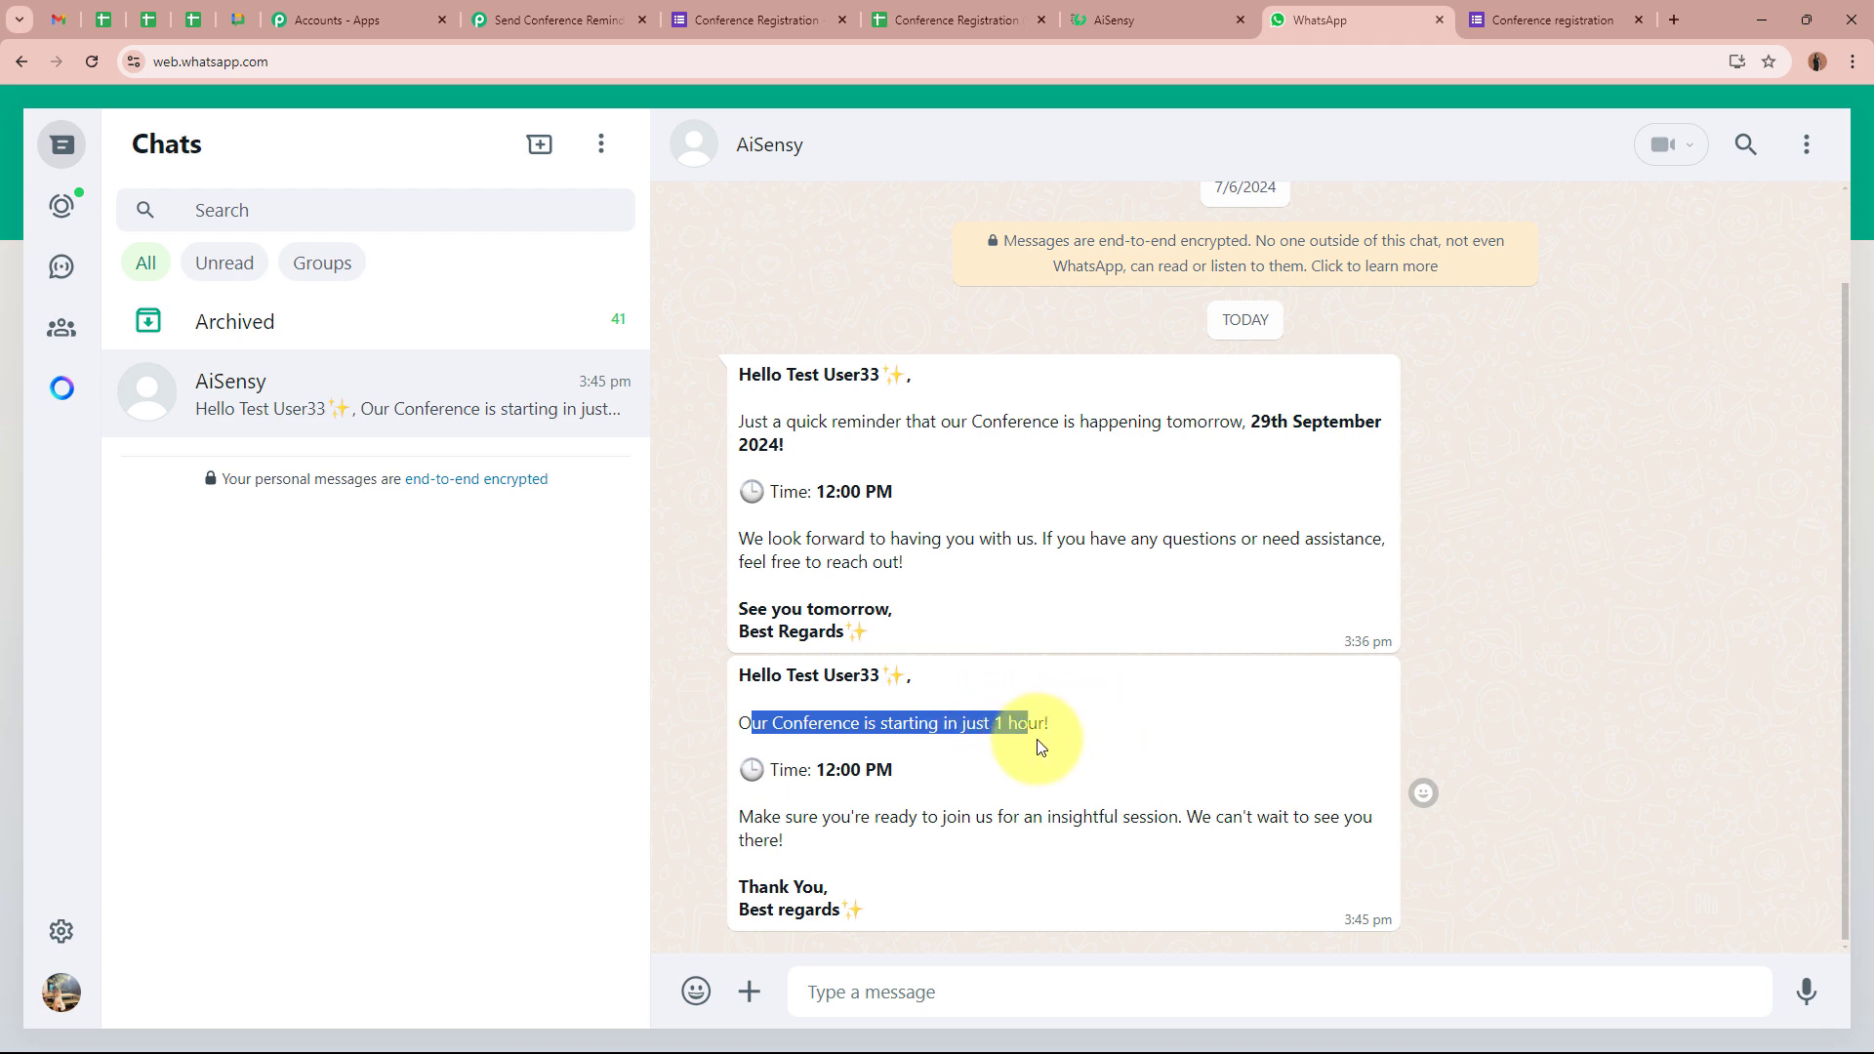
drag(780, 774, 1363, 816)
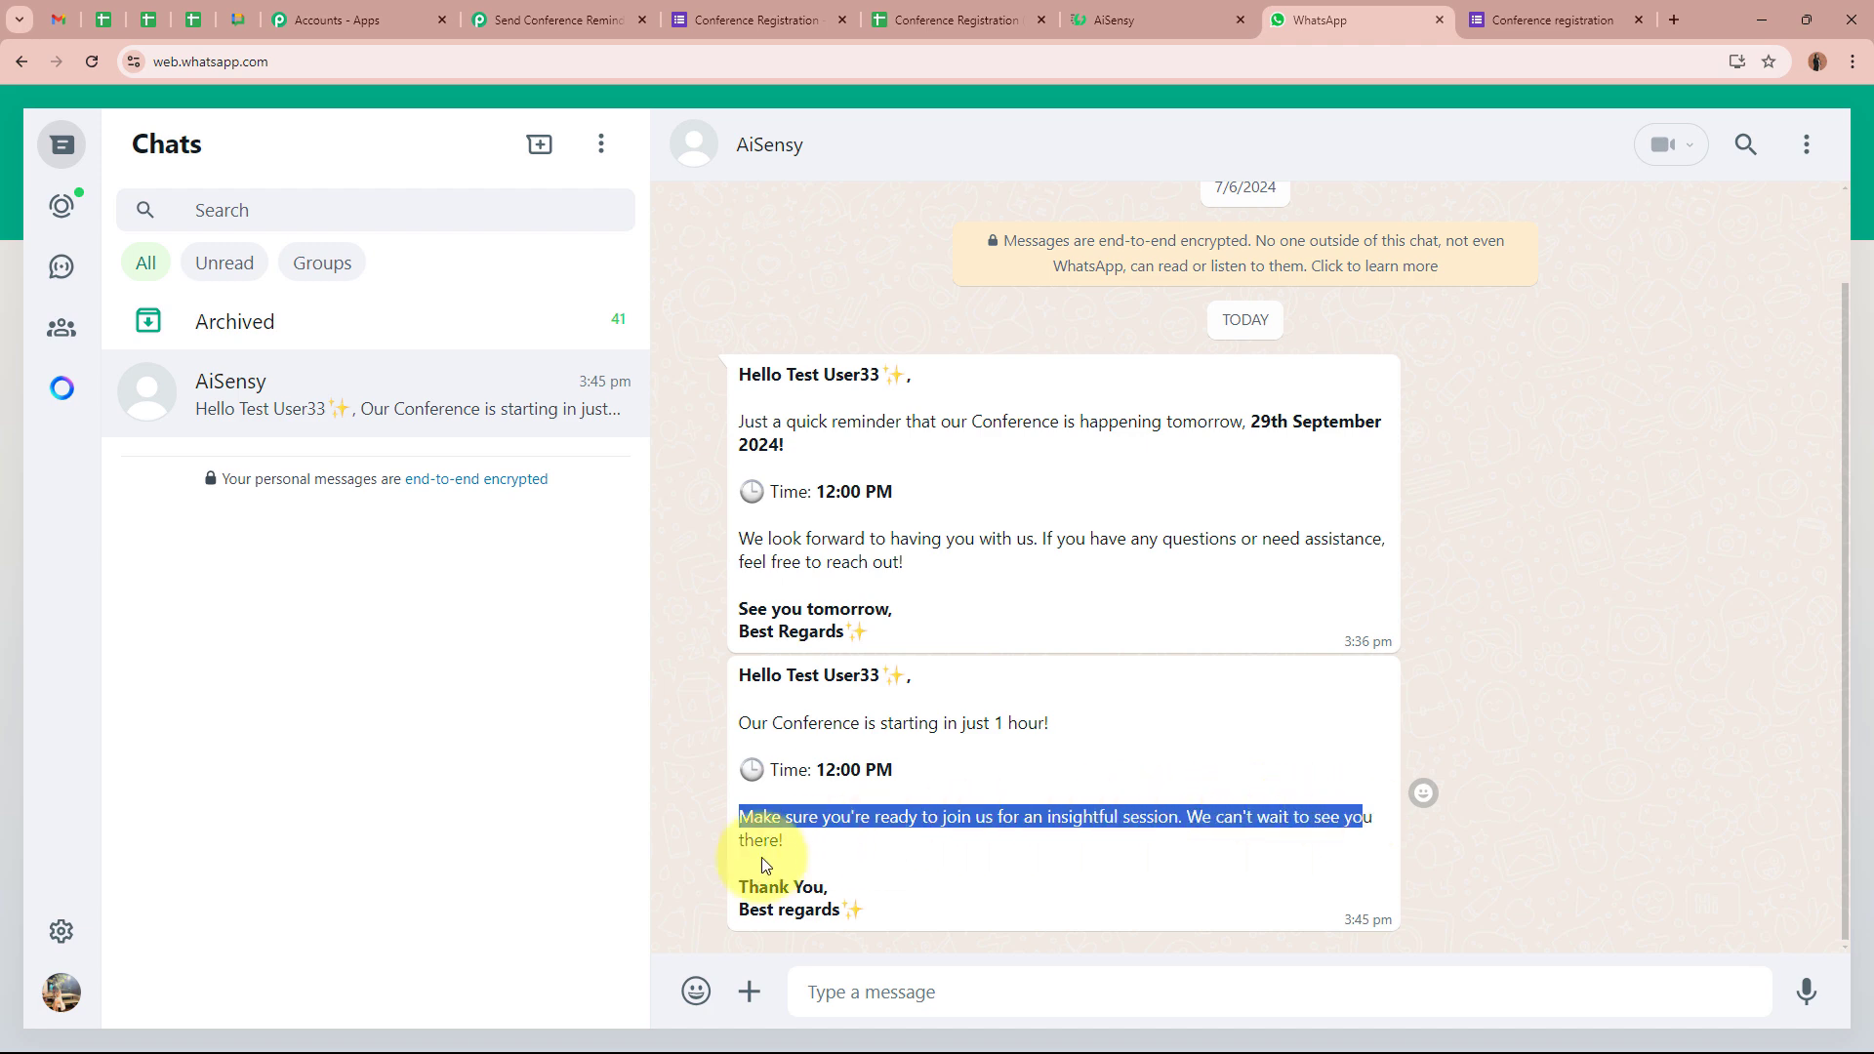
drag(759, 886, 986, 908)
click(1098, 850)
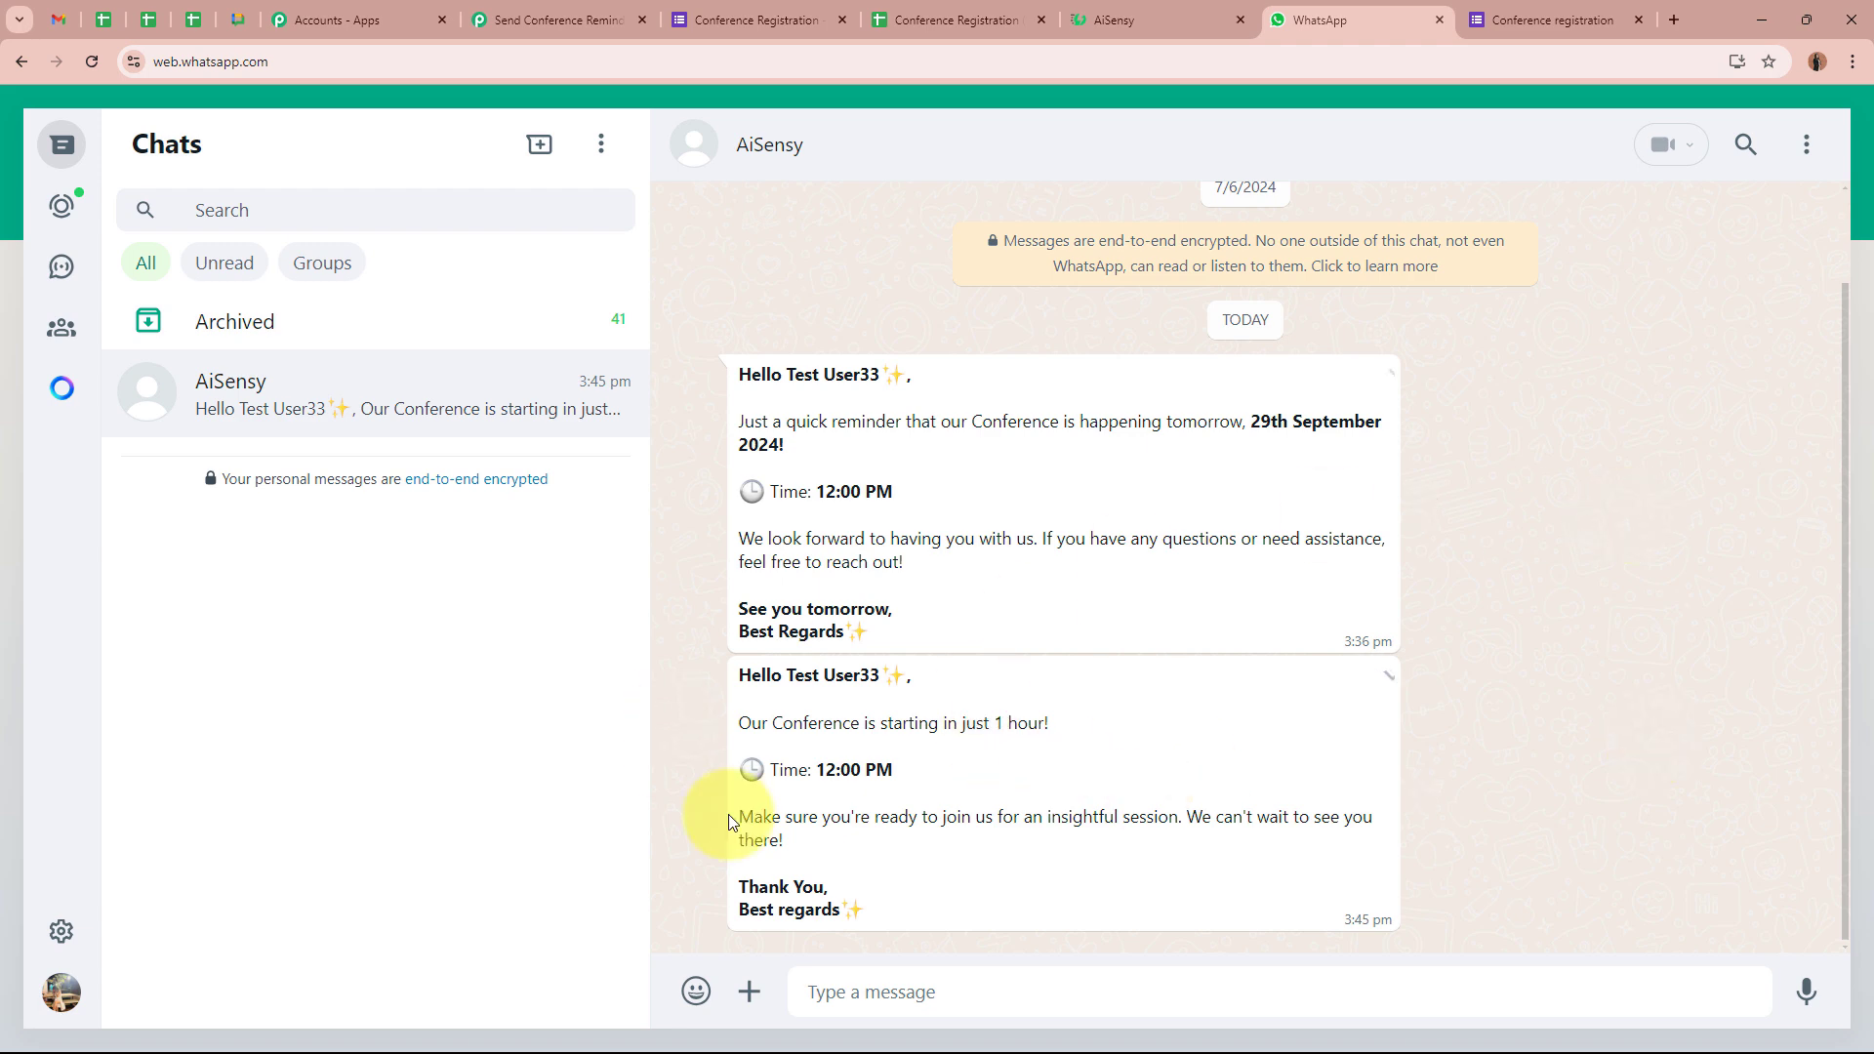
click(575, 11)
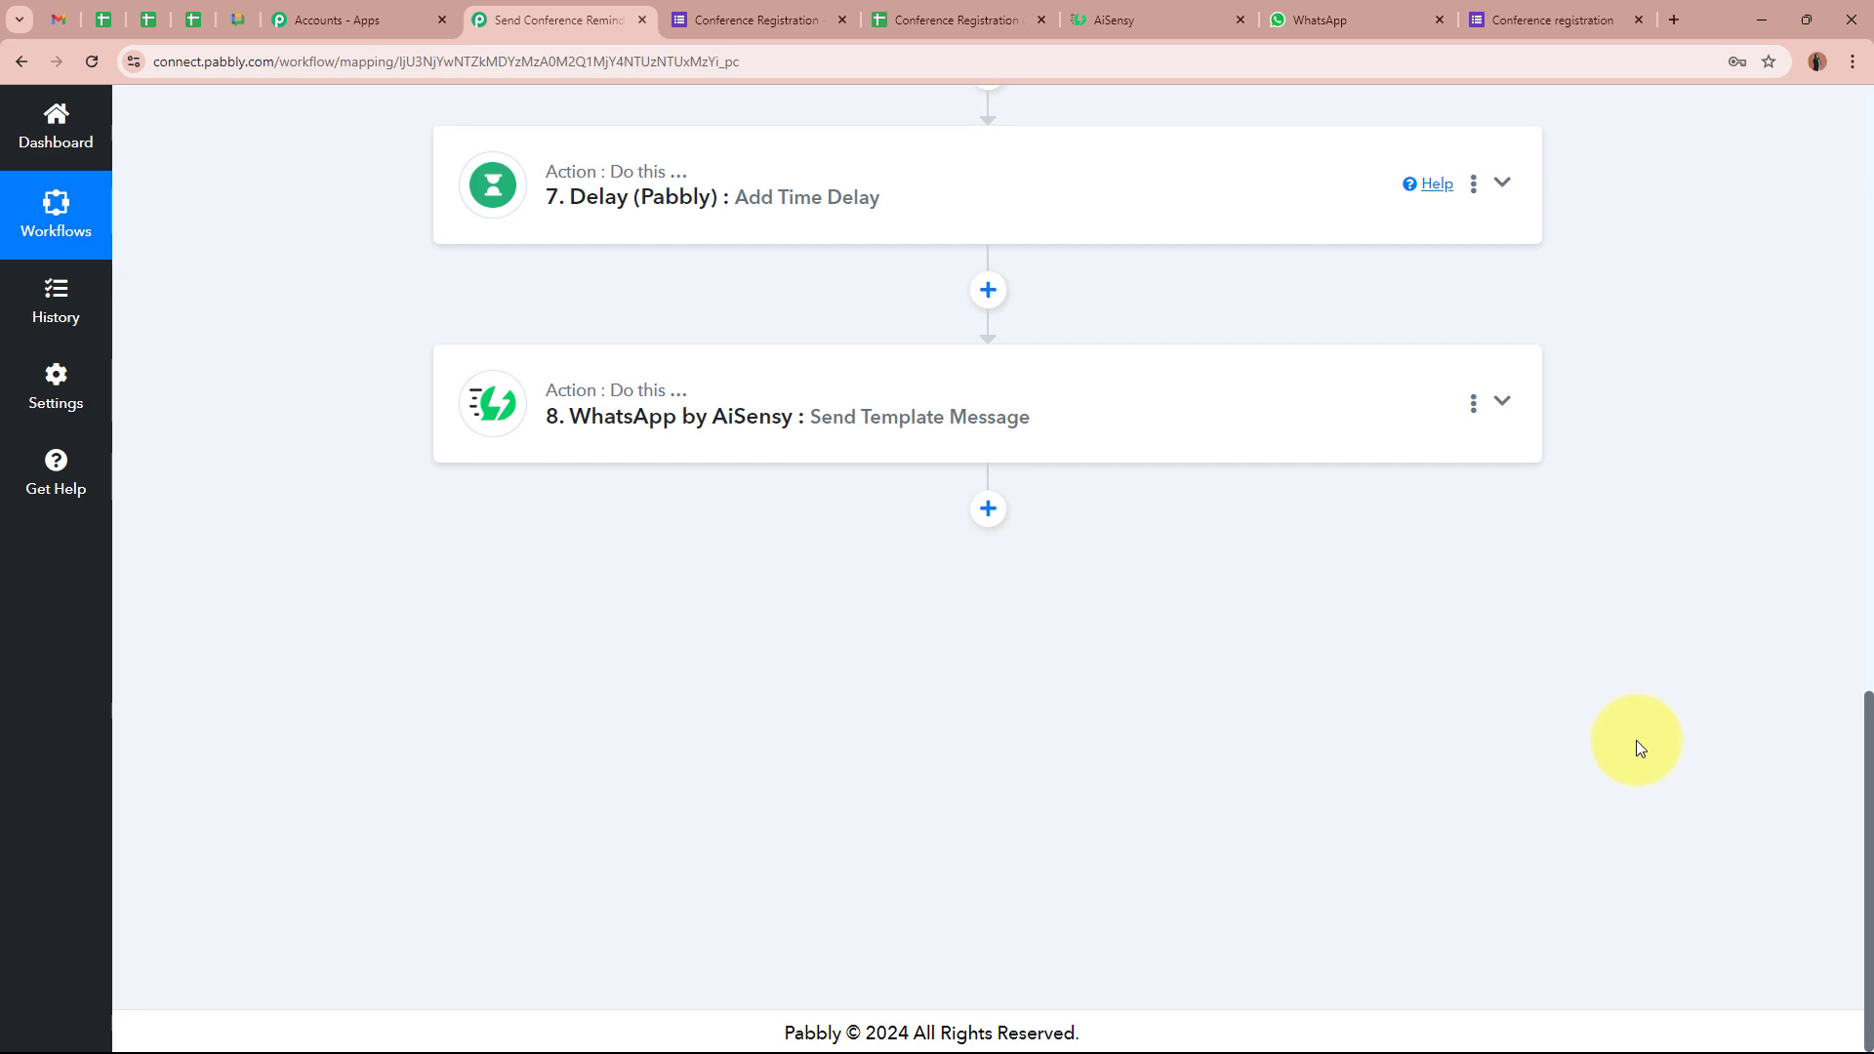
Scroll the Send Conference Reminder via WhatsApp Automatically workflow back up to its first step
scroll(1636, 748, up, 10)
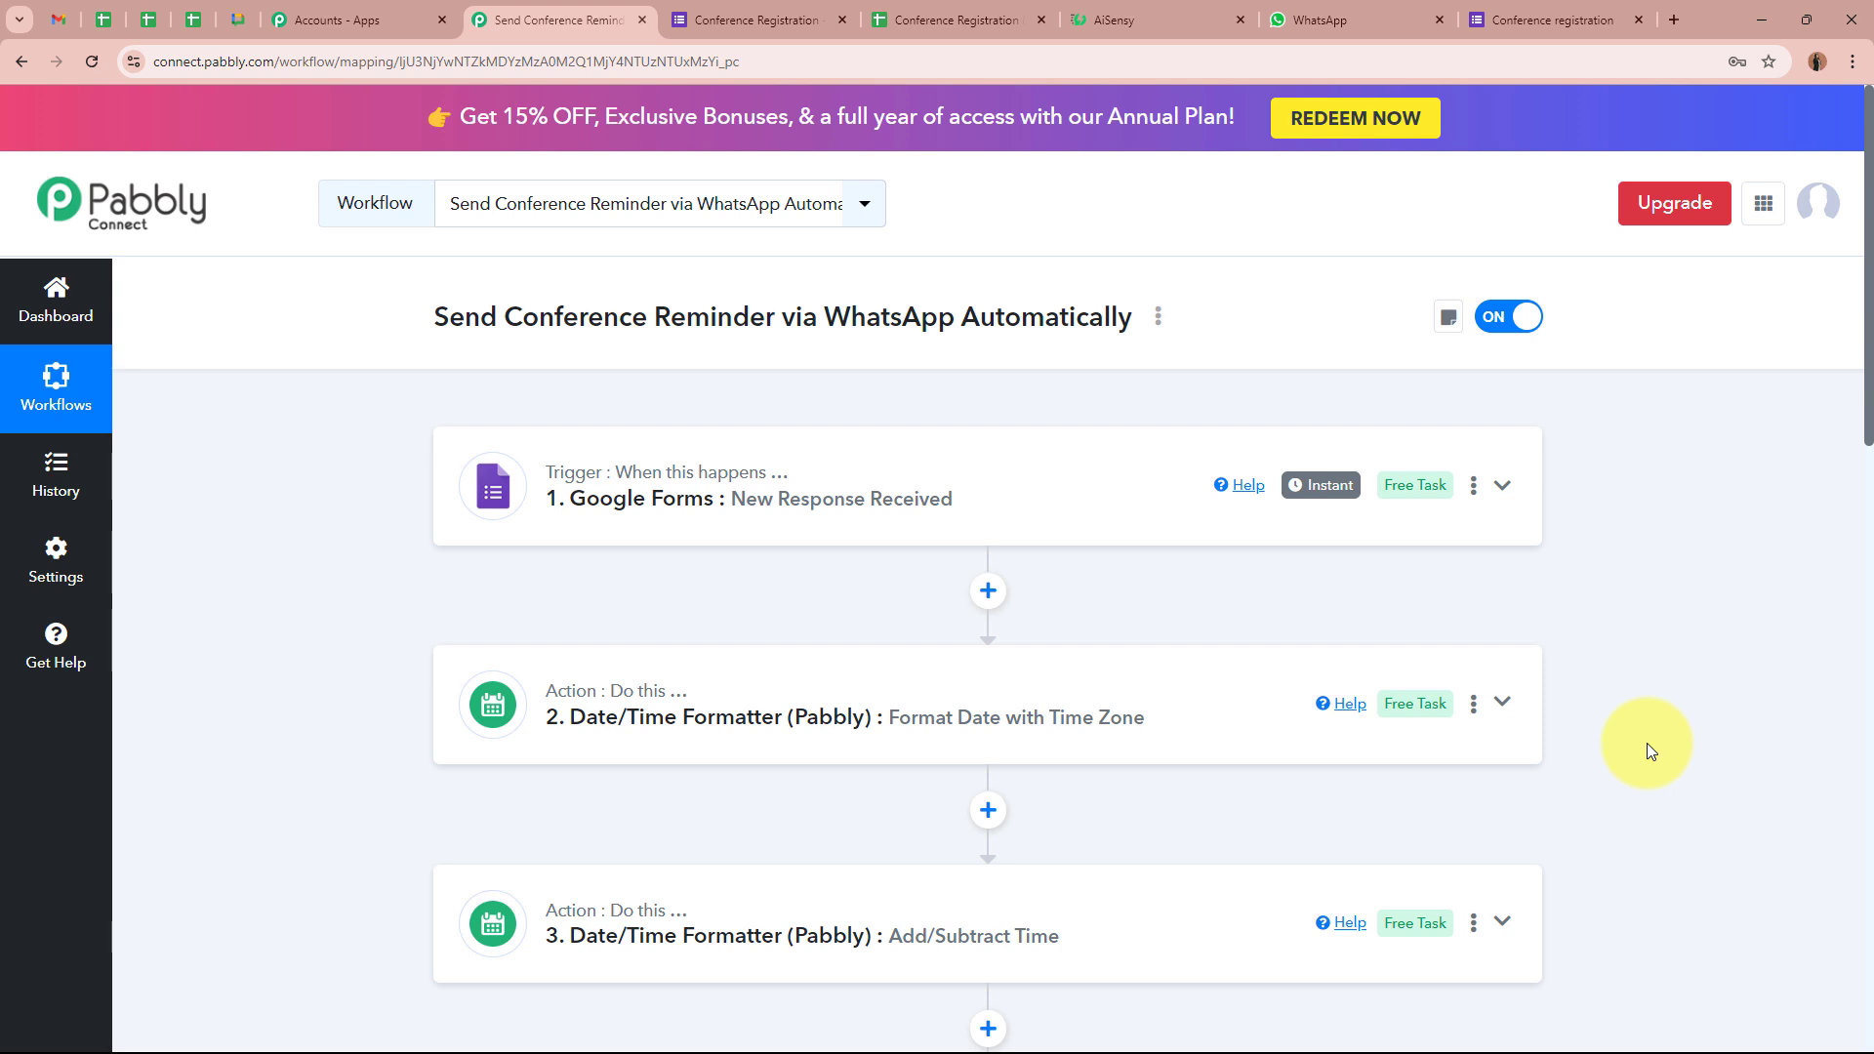
scroll(1646, 748, down, 10)
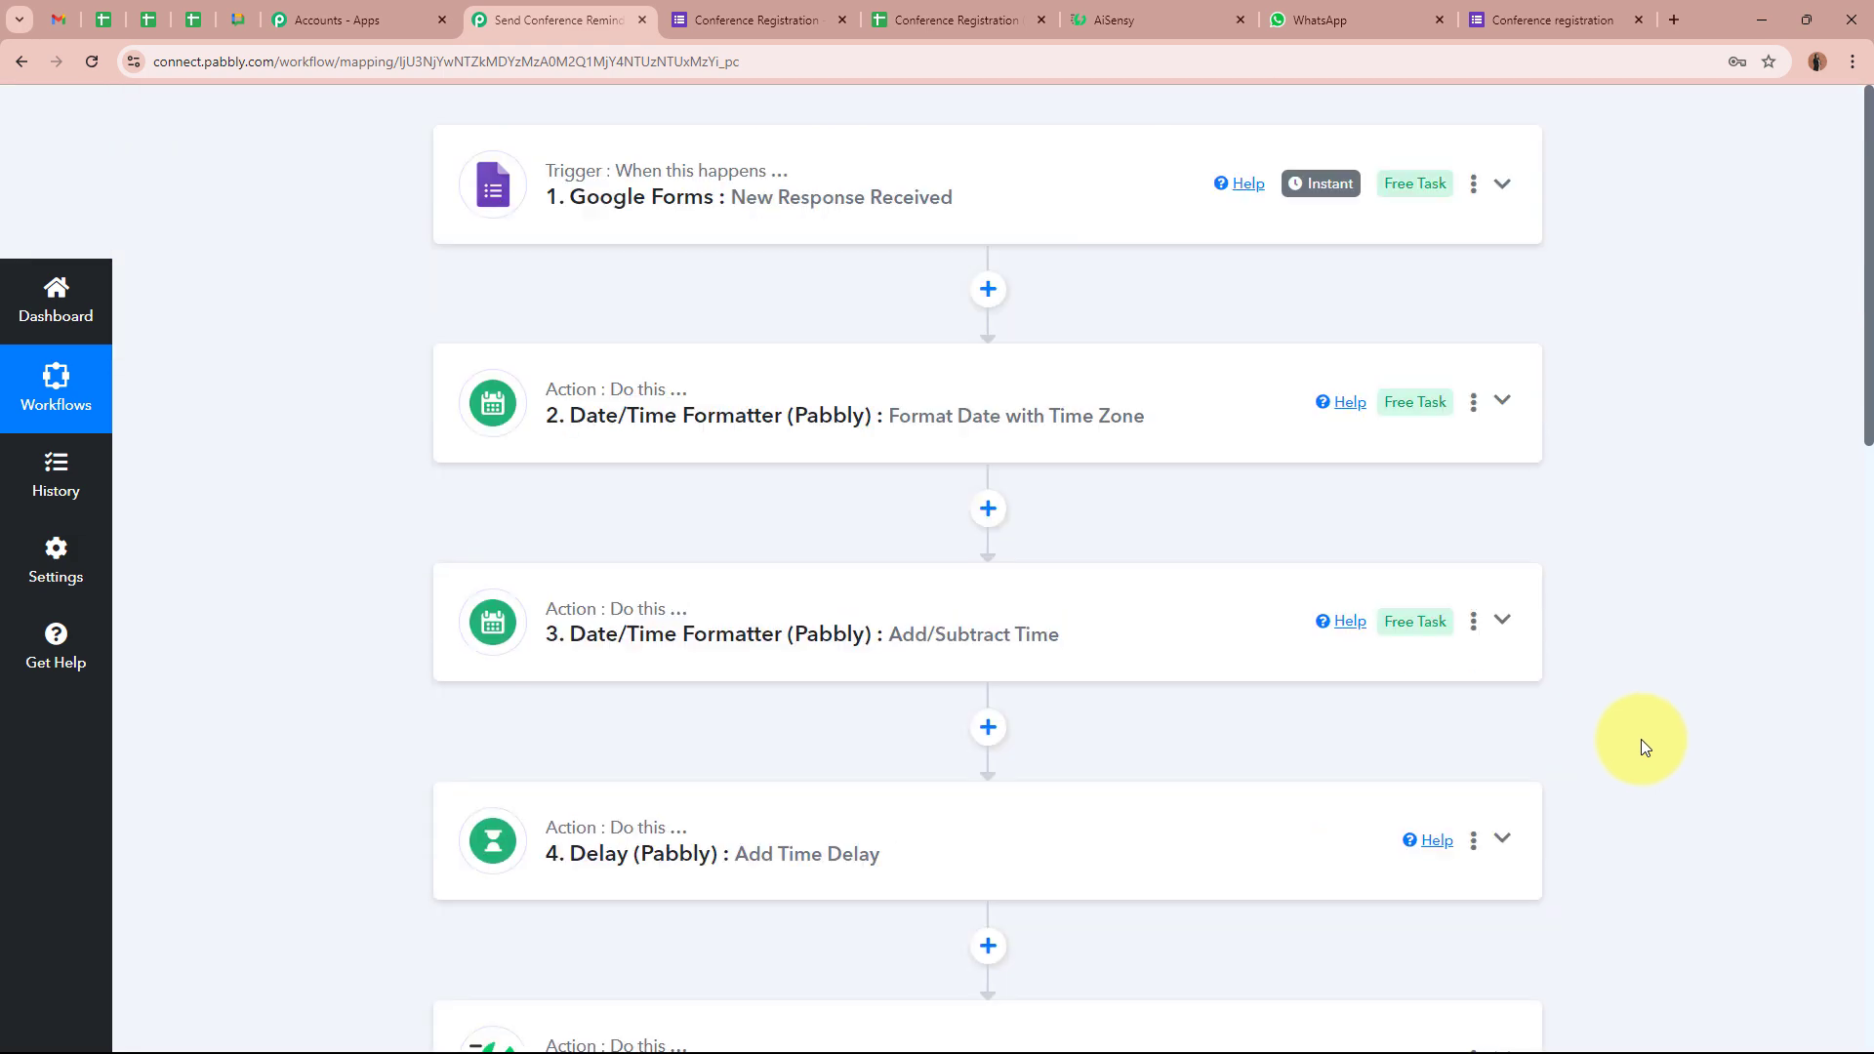
scroll(1642, 745, up, 9)
scroll(1637, 738, up, 2)
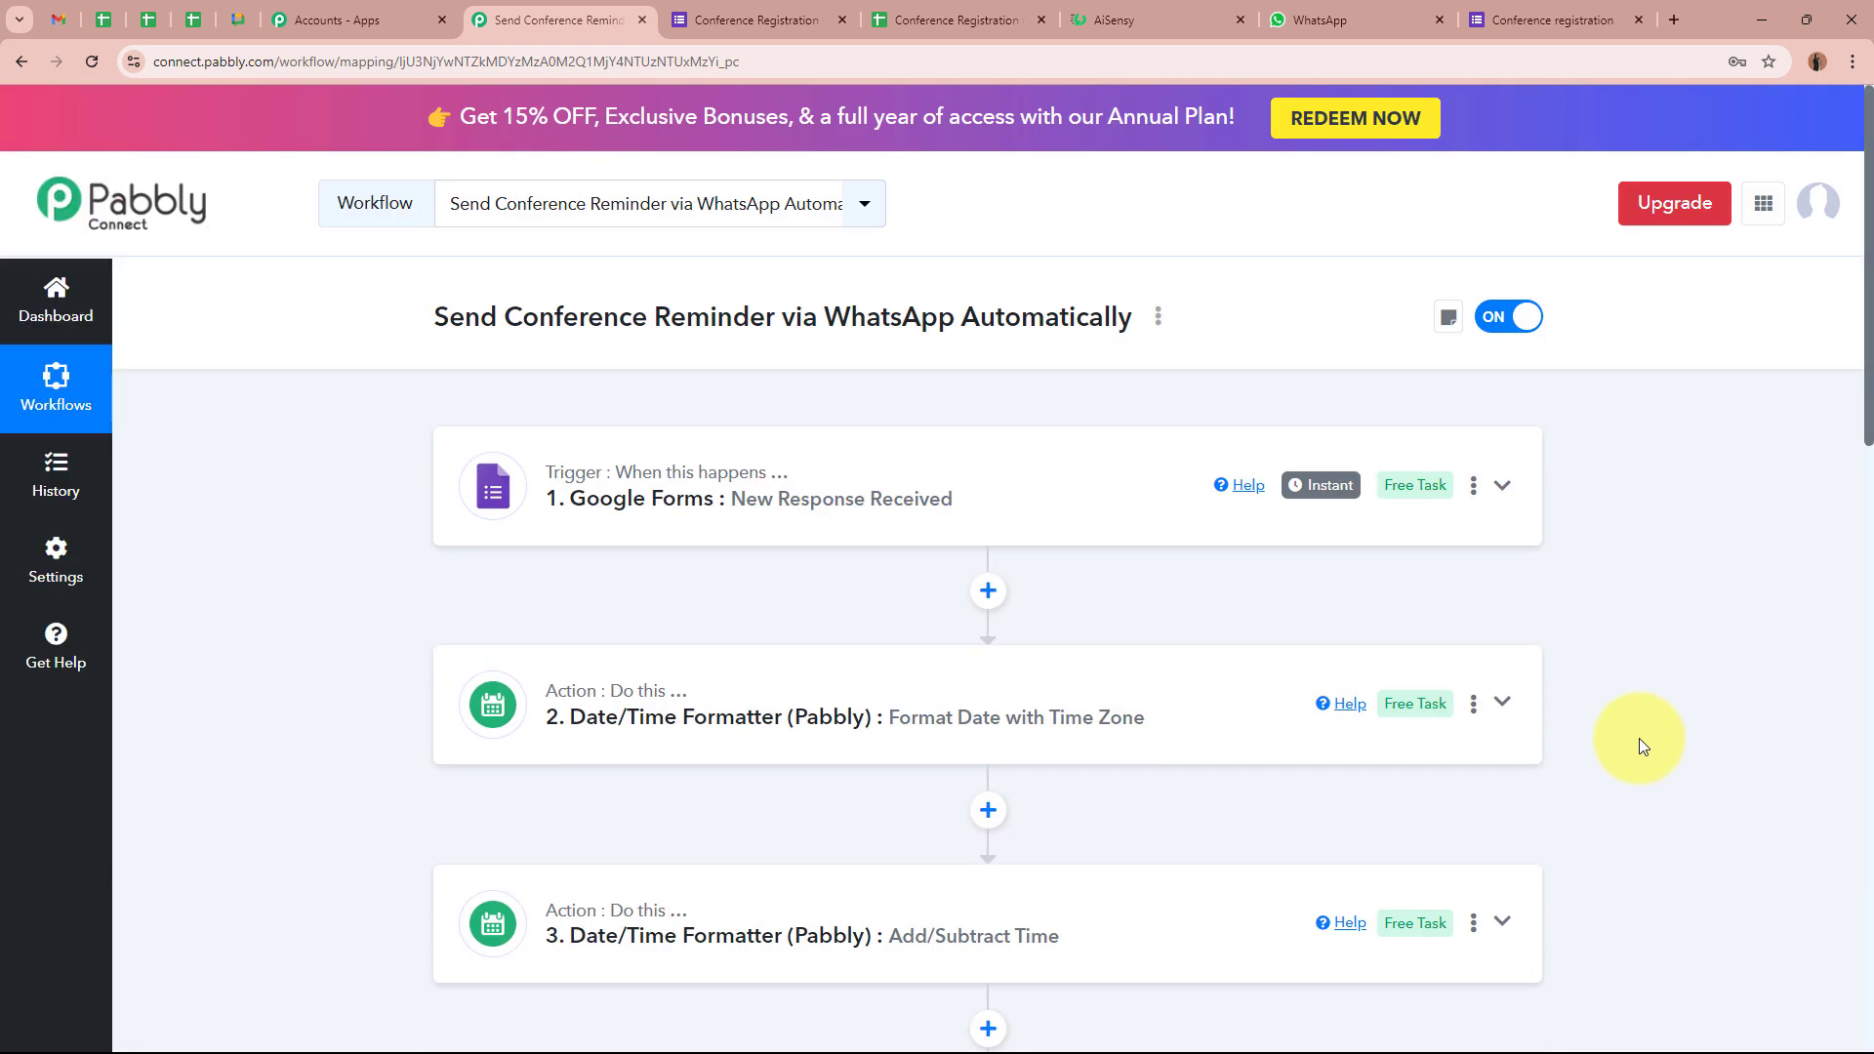